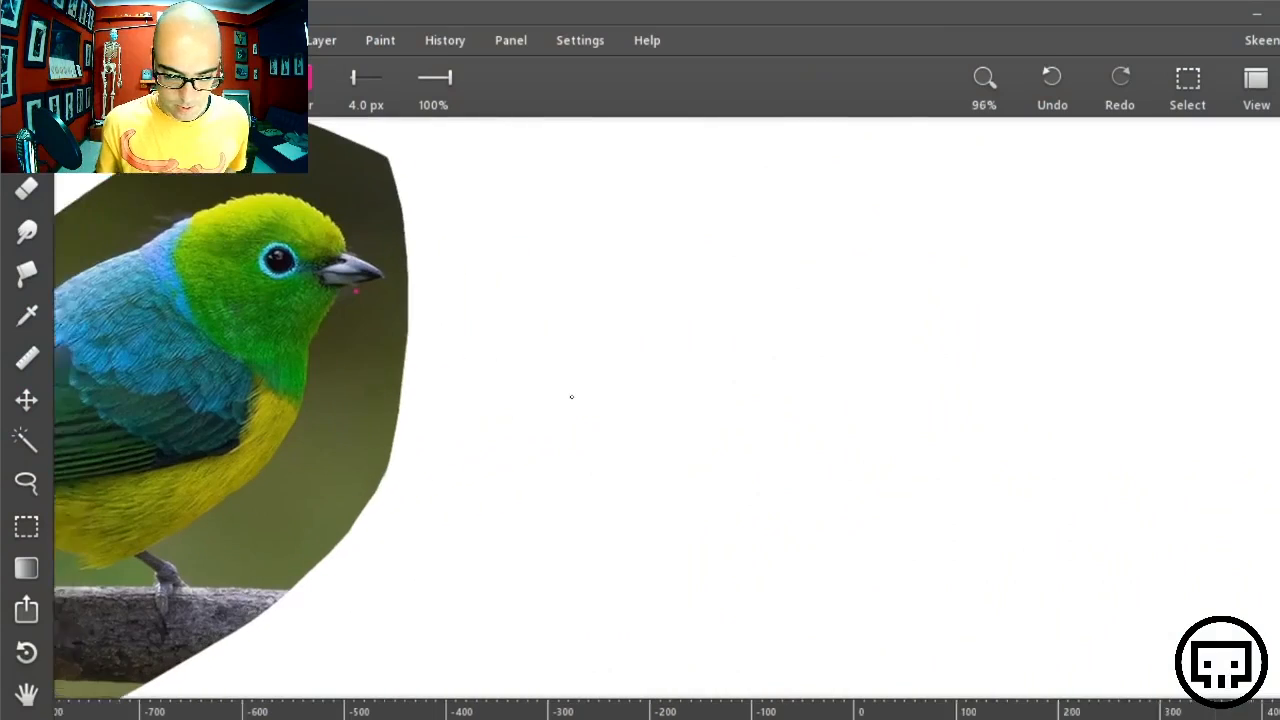
Undo the stray pink mark below the bird's beak on the reference photo
drag(571, 394, 896, 436)
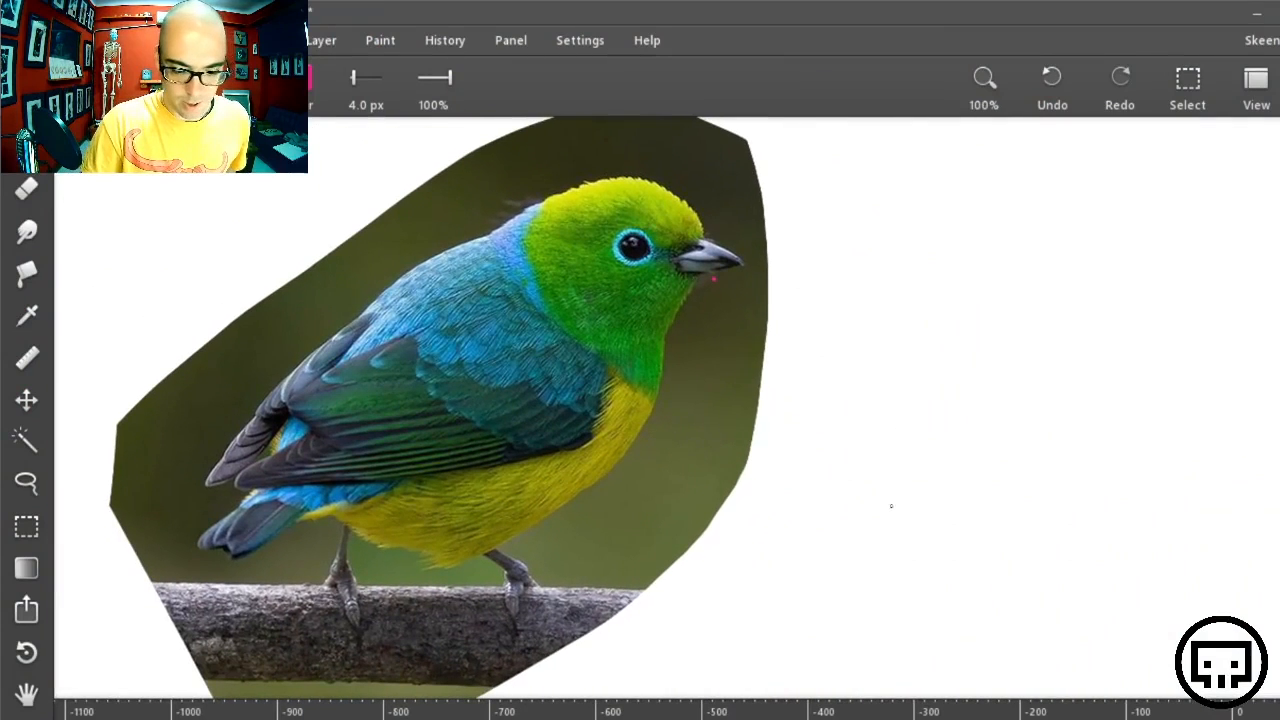
key(ctrl+z)
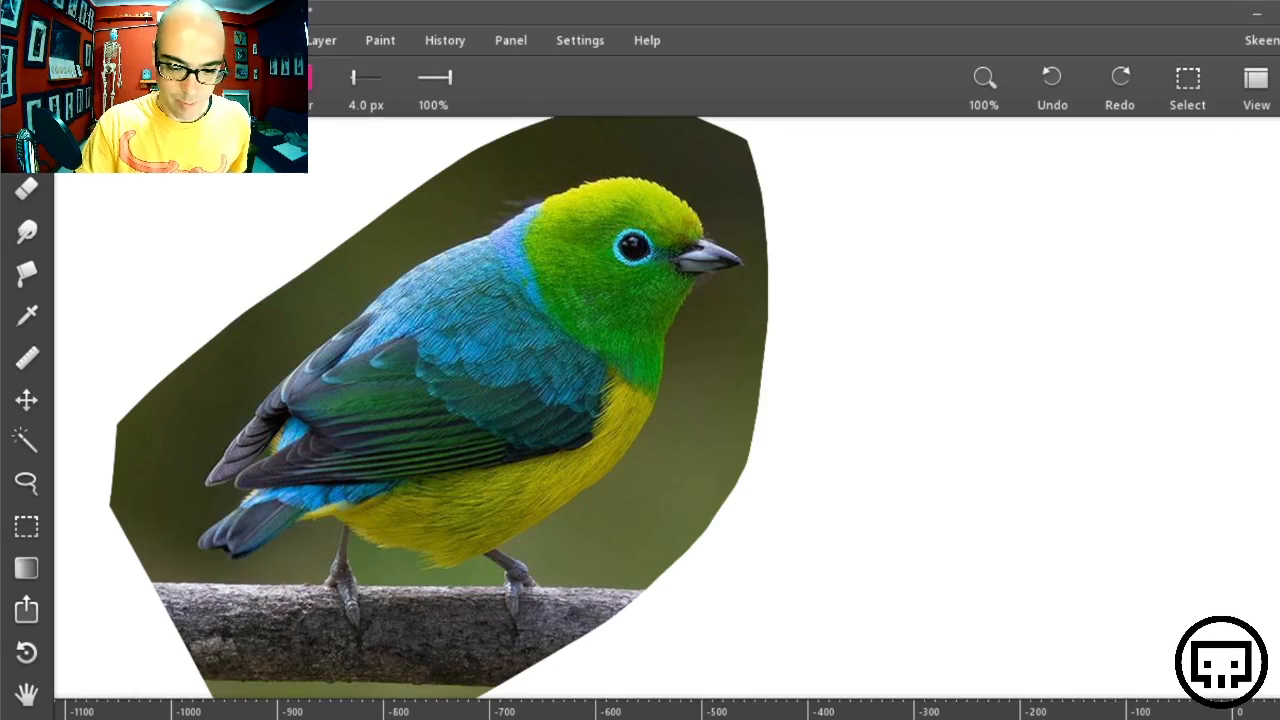
drag(338, 580, 354, 625)
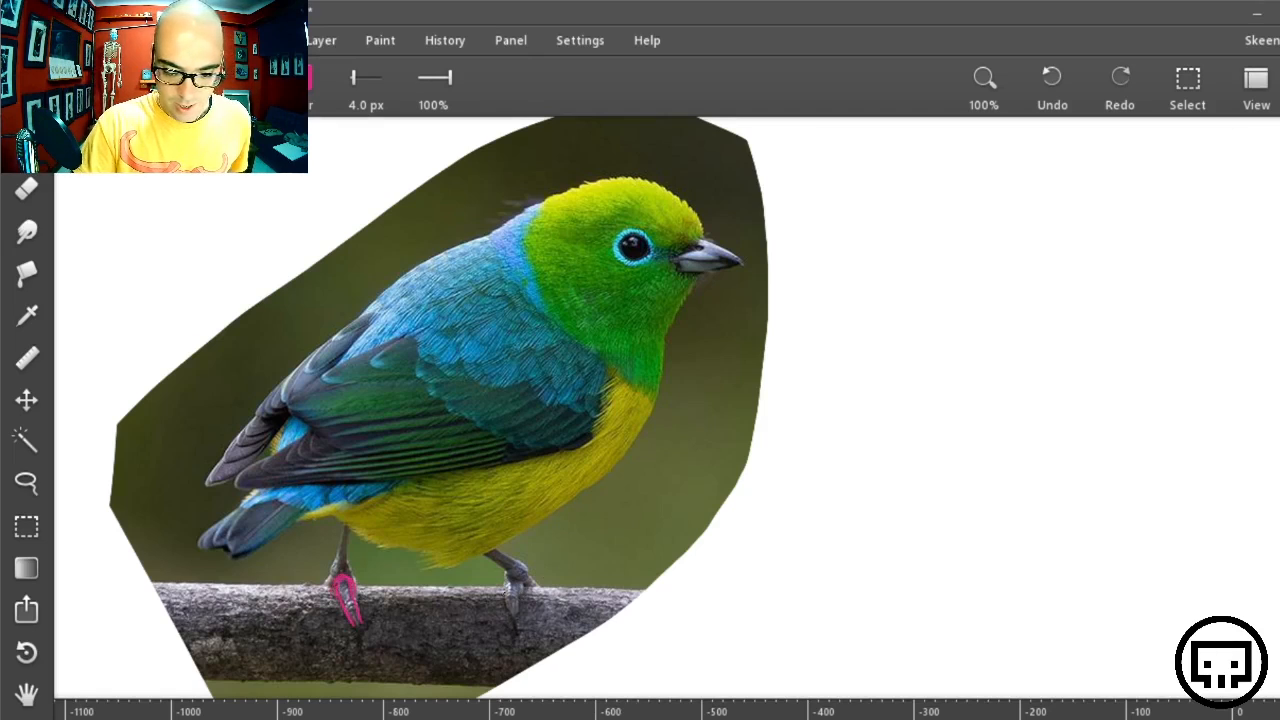
drag(508, 576, 515, 620)
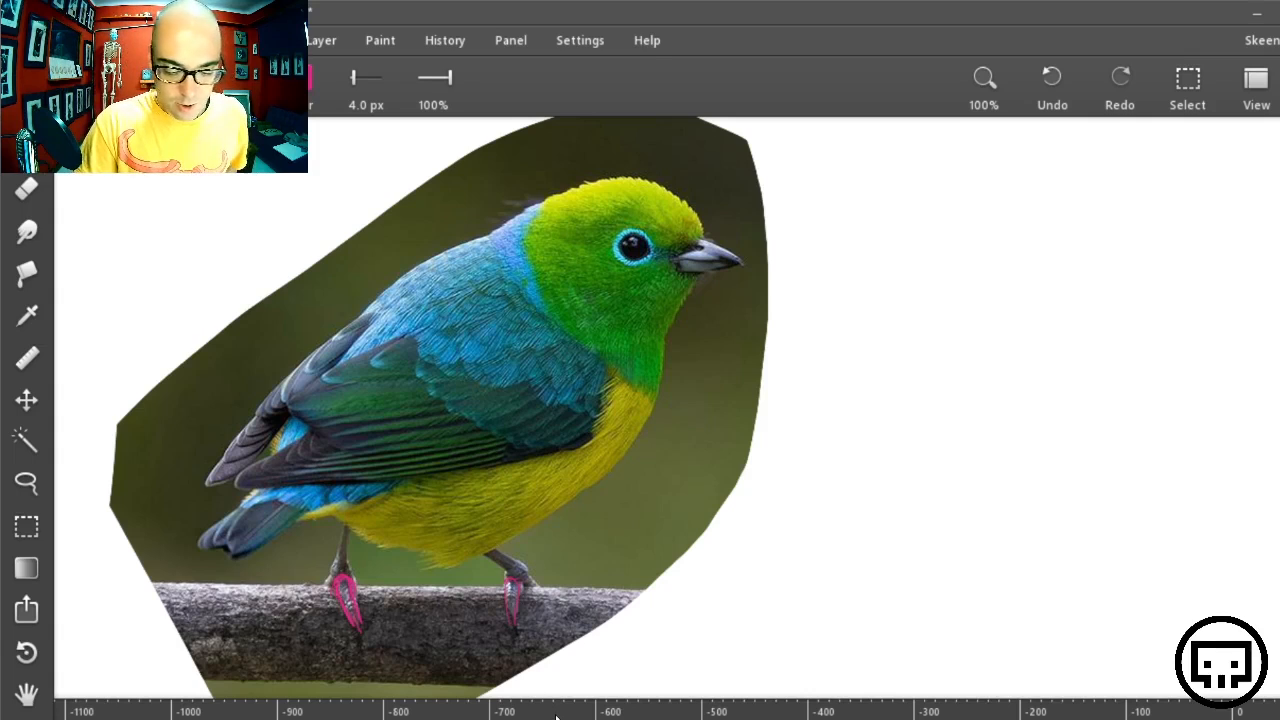
key(ctrl+z)
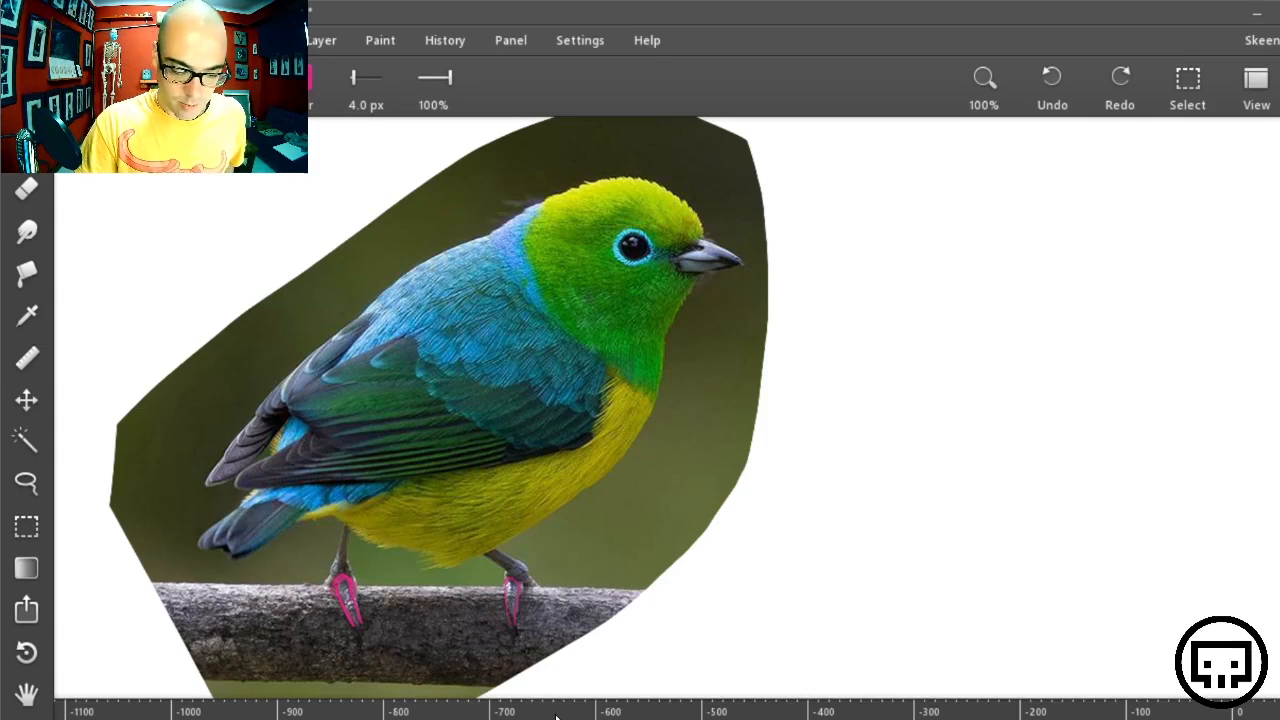
drag(518, 340, 568, 358)
mouse_move(590, 364)
mouse_down()
mouse_move(595, 438)
mouse_move(358, 458)
mouse_move(236, 496)
mouse_up()
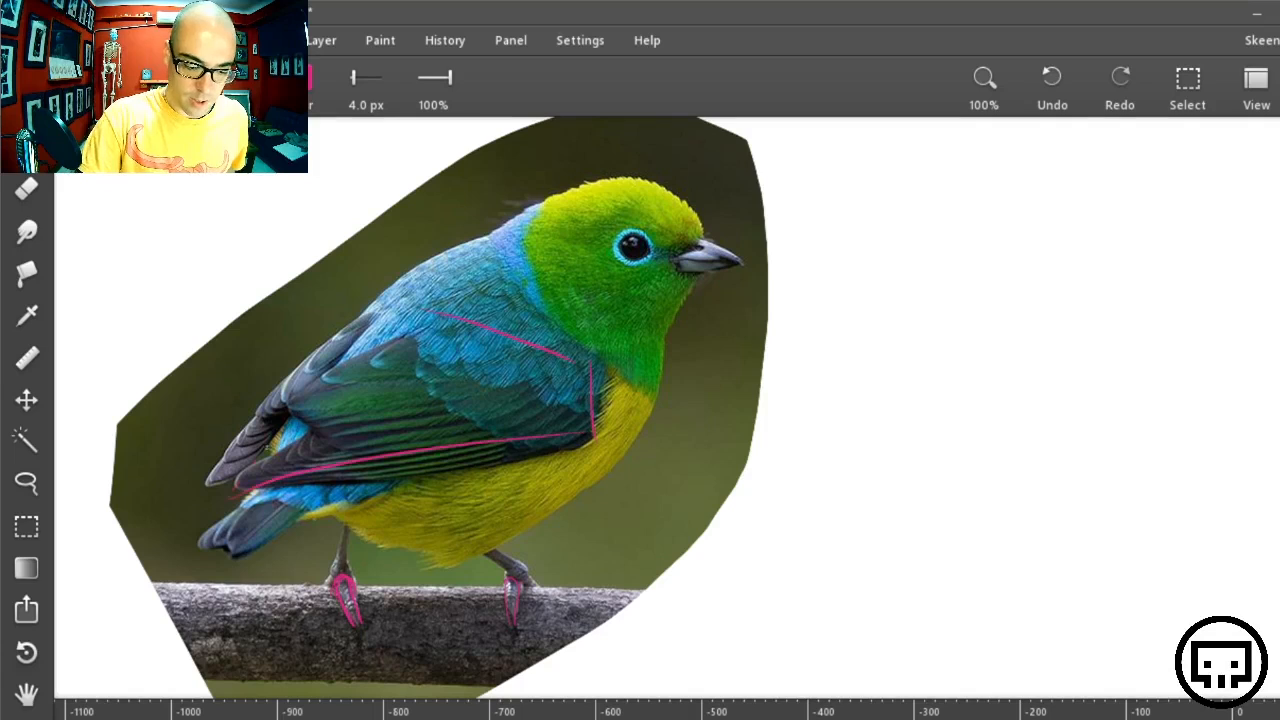
mouse_move(440, 309)
mouse_down()
mouse_move(297, 399)
mouse_move(244, 470)
mouse_up()
mouse_move(472, 283)
mouse_down()
mouse_move(354, 355)
mouse_move(250, 445)
mouse_up()
mouse_move(532, 198)
mouse_down()
mouse_move(629, 405)
mouse_move(720, 351)
mouse_up()
drag(532, 226, 696, 354)
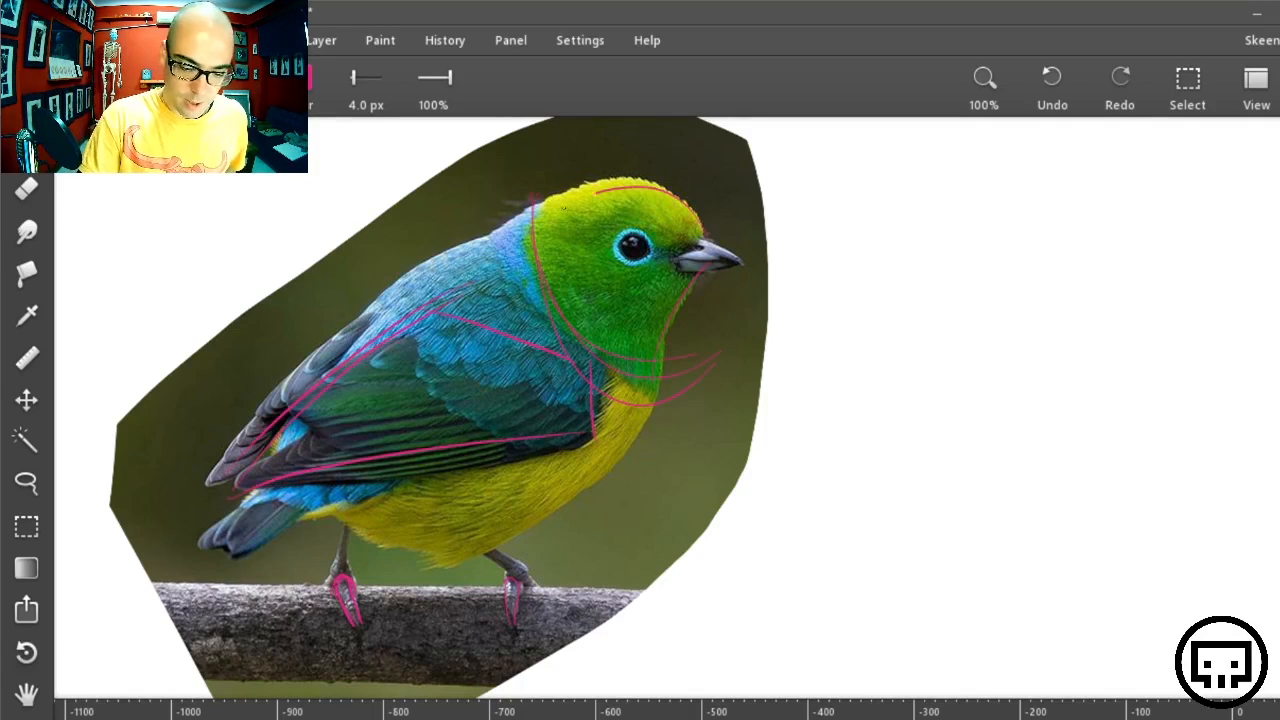
key(ctrl+z)
key(ctrl+z)
key(ctrl+z)
key(ctrl+z)
key(ctrl+z)
key(ctrl+z)
key(ctrl+z)
key(ctrl+z)
key(ctrl+z)
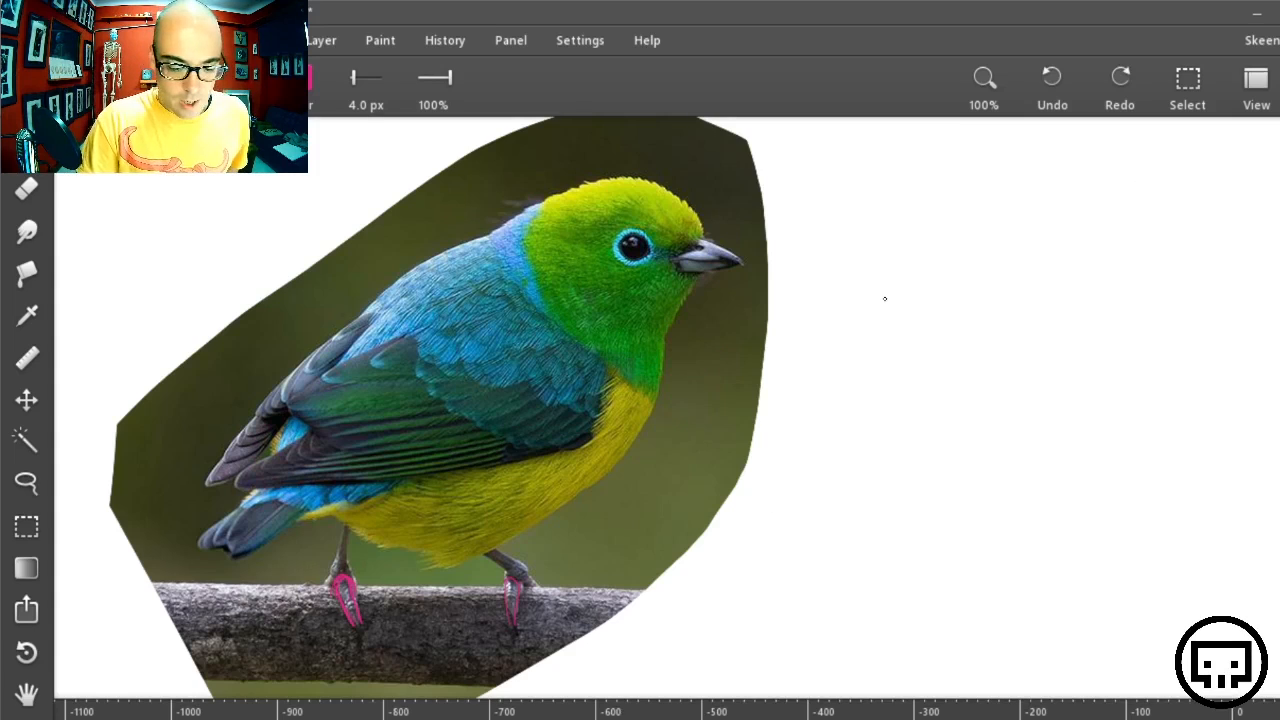
key(ctrl+z)
key(ctrl+z)
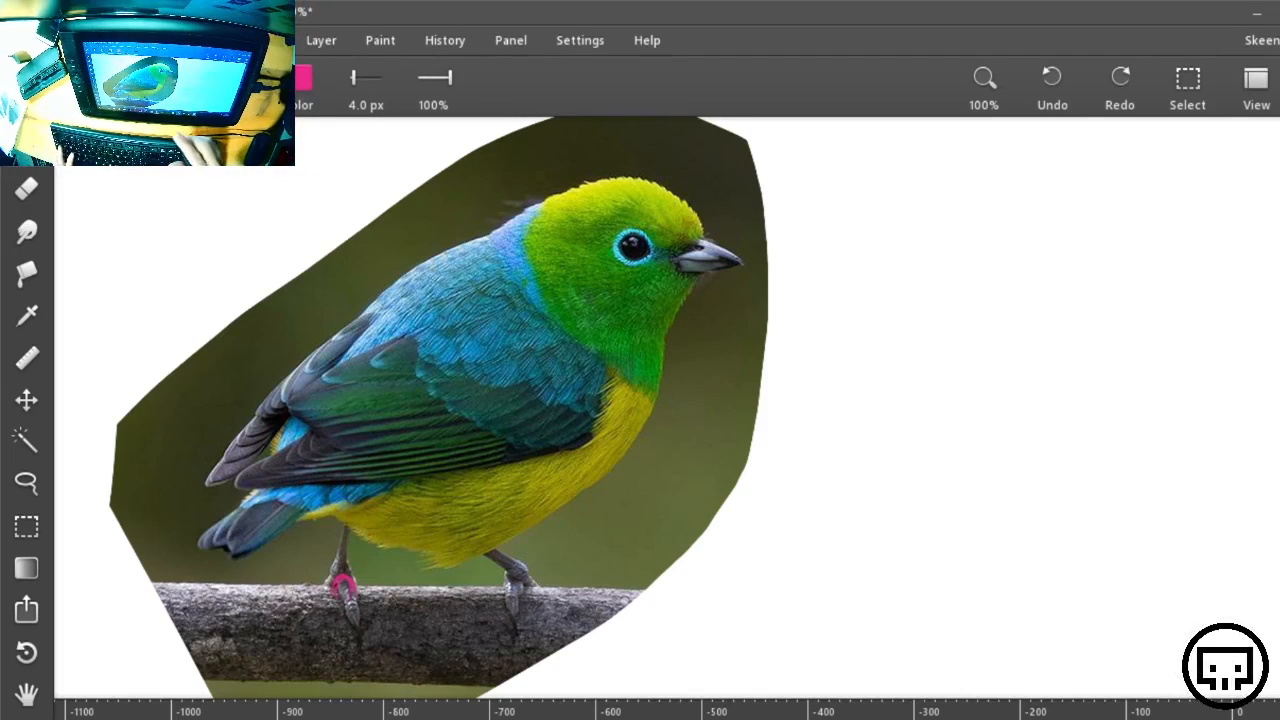
Make Layer 2, above the bird photo, the active layer for drawing
key(Tab)
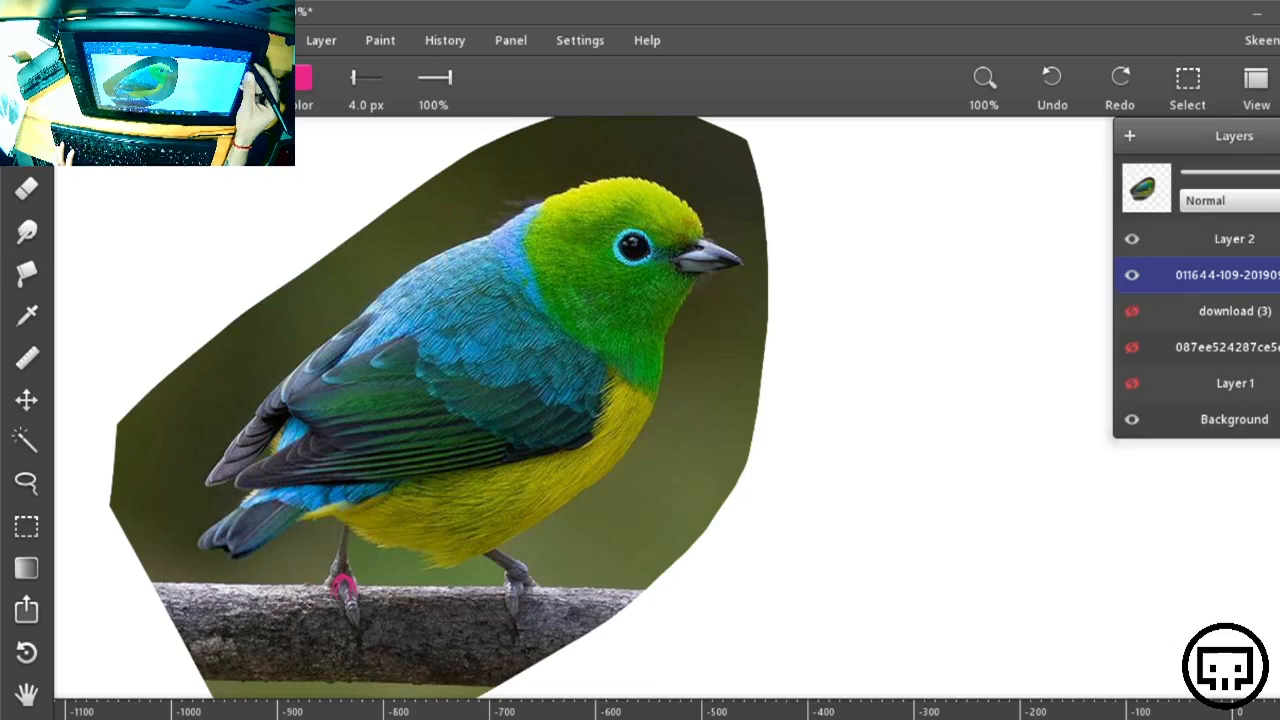
click(1244, 242)
drag(990, 436, 922, 441)
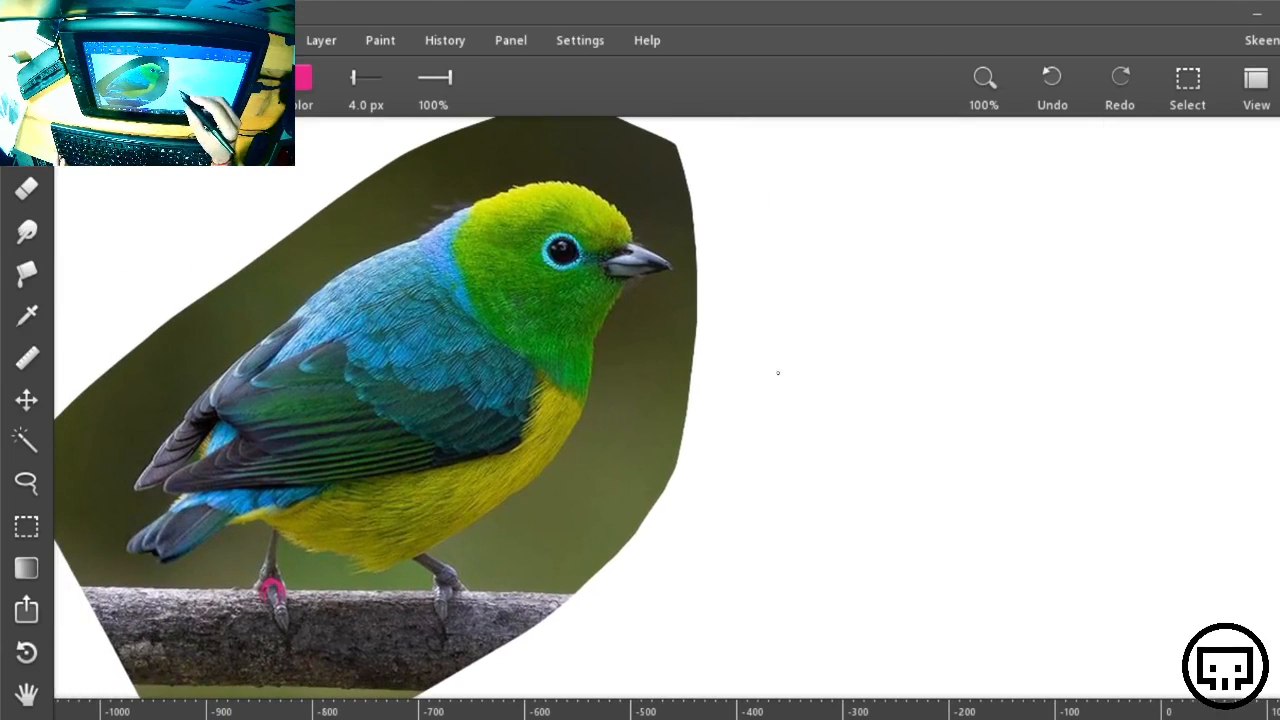
key(ctrl+z)
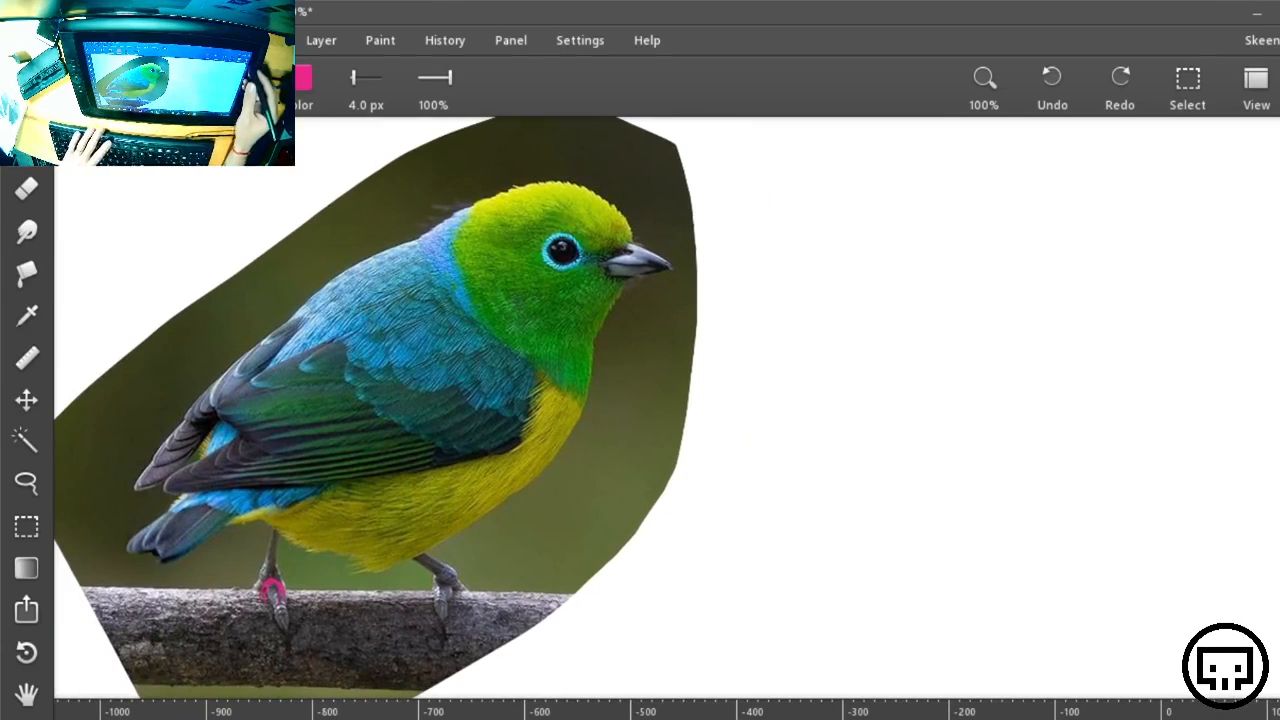
mouse_move(1259, 209)
click(1236, 242)
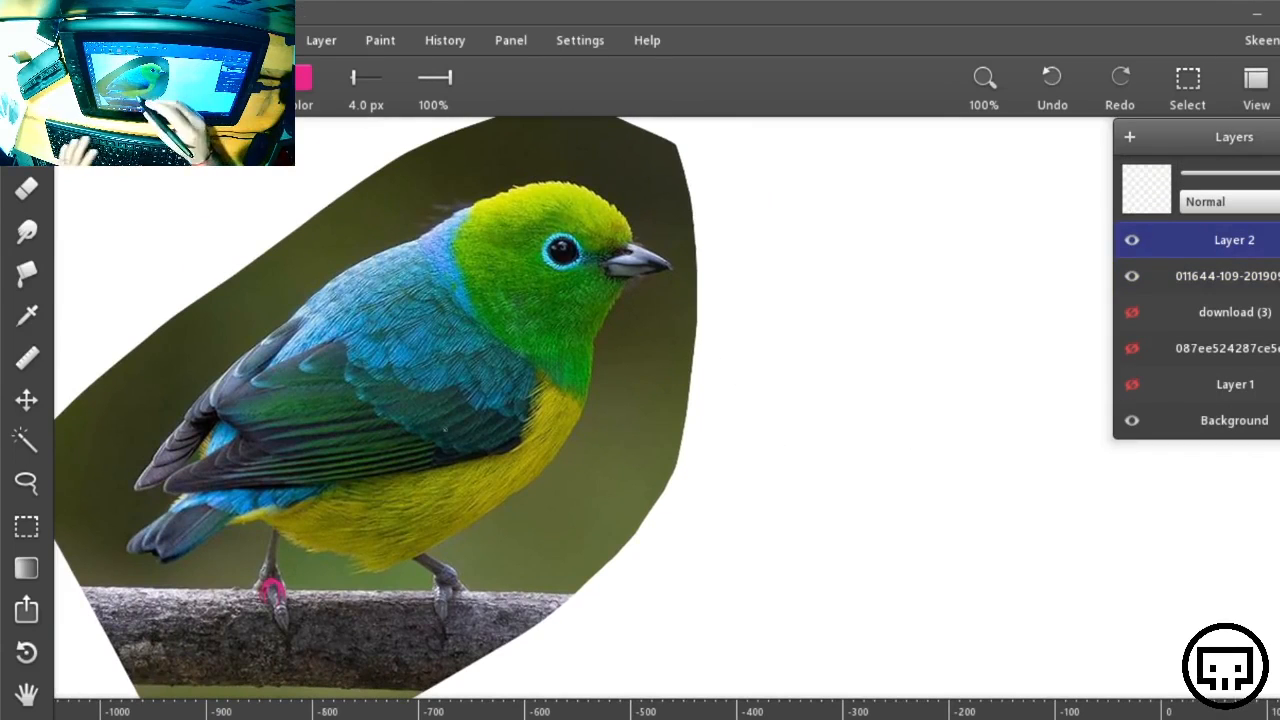
Draw overlapping pink 4 px strokes as a diagonal body axis from below the tail base through the eye and beyond the head
drag(270, 535, 672, 165)
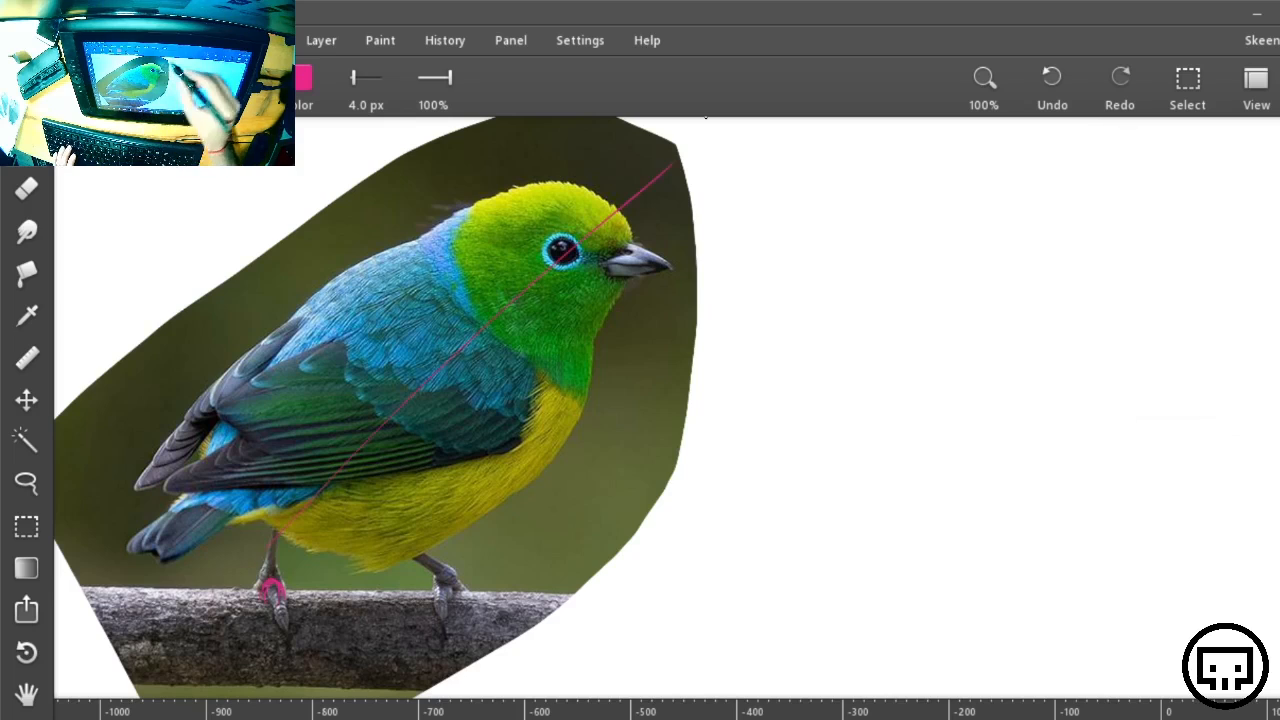
drag(285, 525, 680, 150)
drag(229, 565, 680, 150)
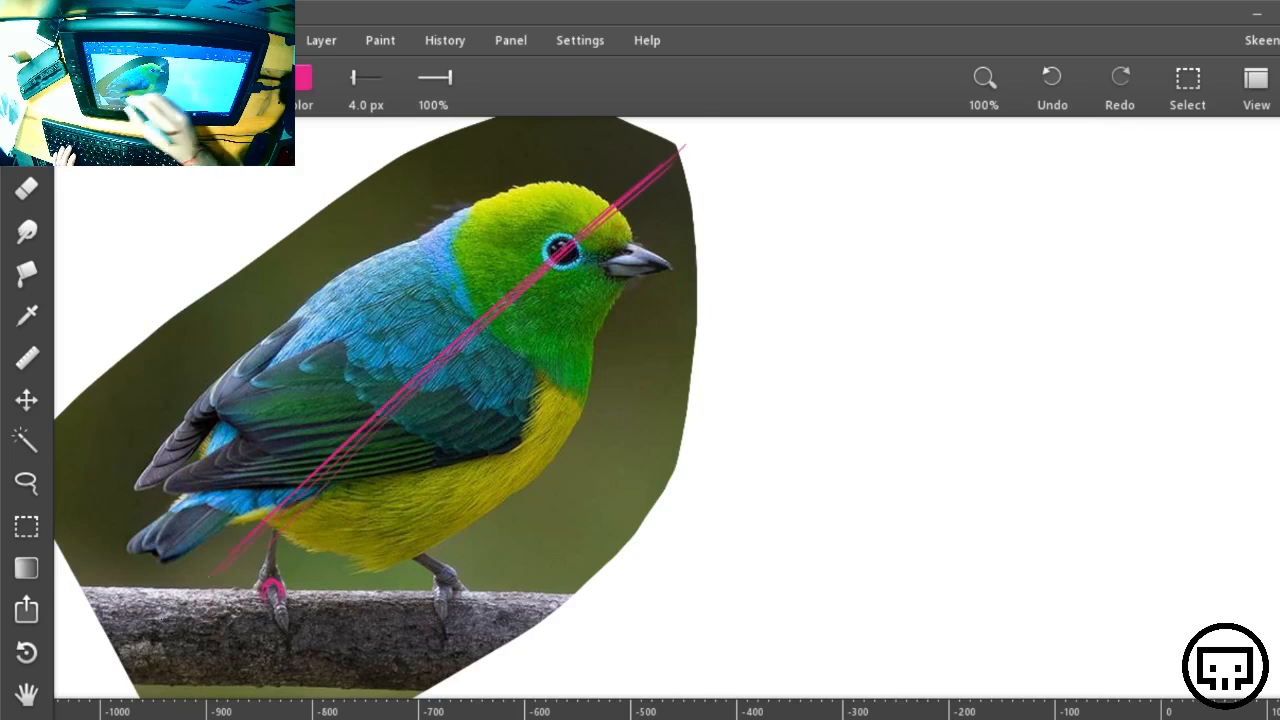
drag(178, 604, 788, 67)
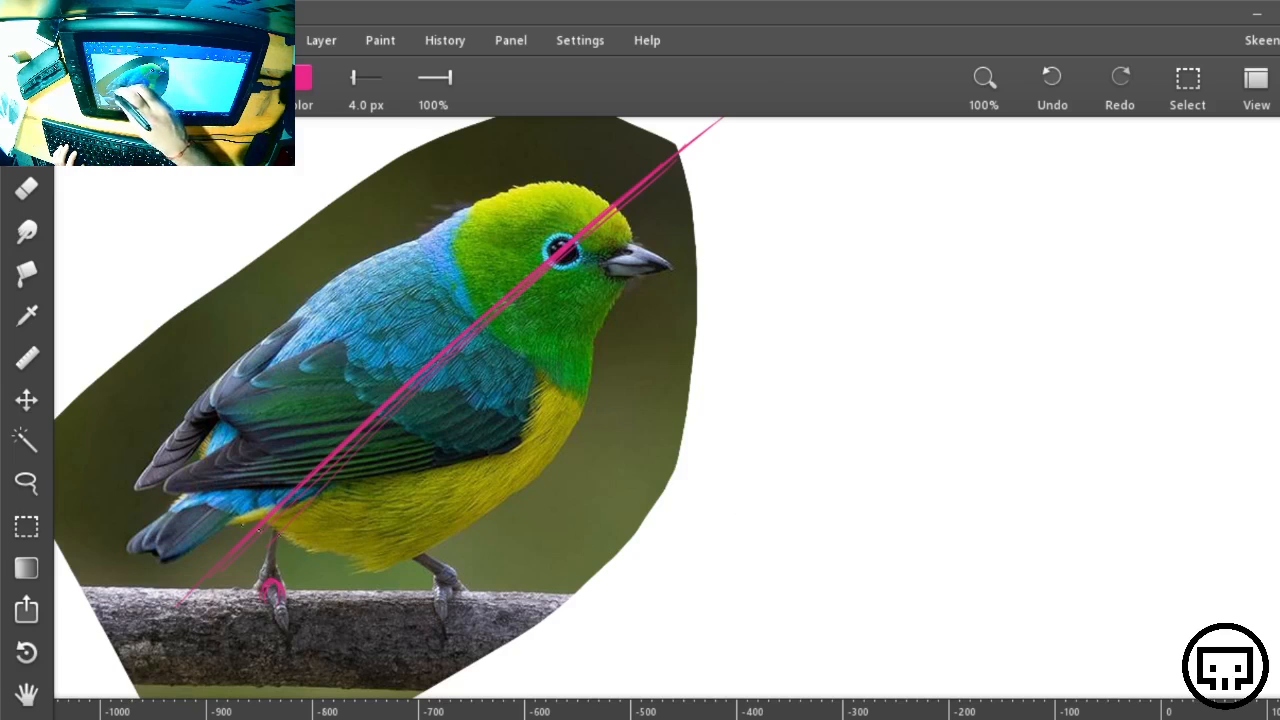
Sketch curved pink strokes along the belly from the tail base up to the breast, with inner curves across the body
mouse_move(272, 530)
mouse_down()
mouse_move(380, 549)
mouse_move(528, 460)
mouse_move(590, 345)
mouse_up()
drag(312, 550, 564, 408)
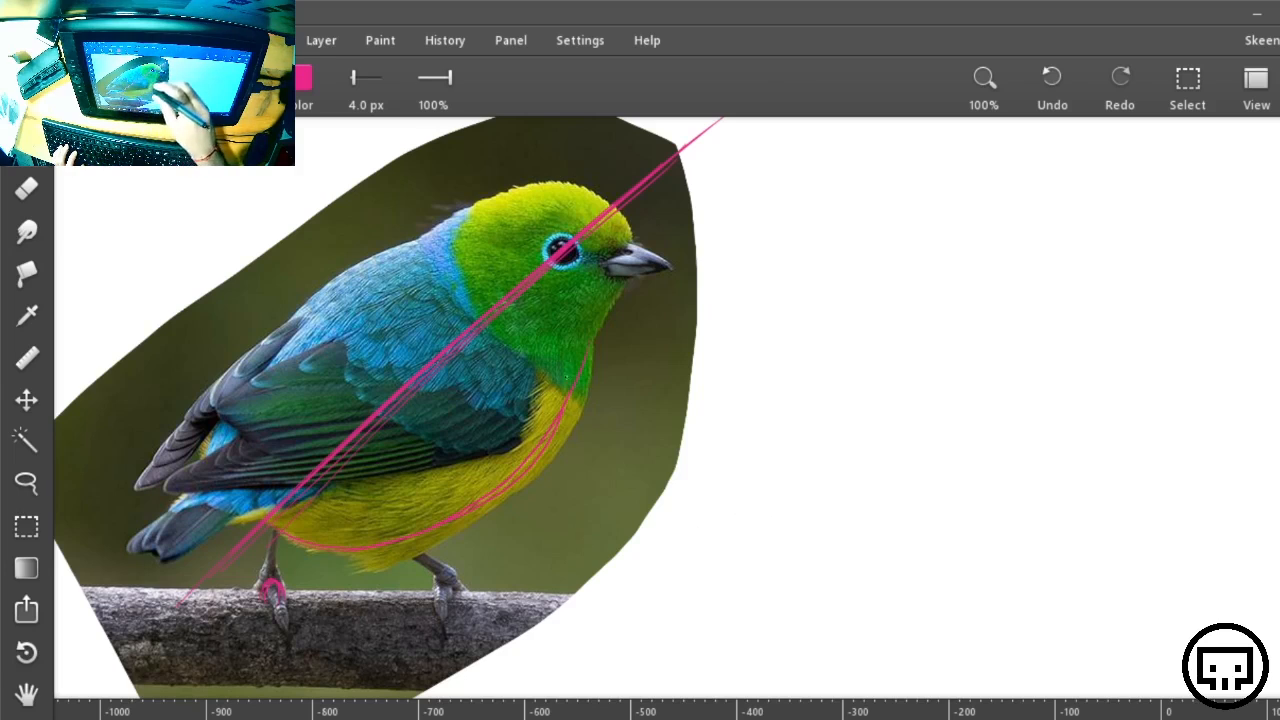
mouse_move(412, 530)
mouse_down()
mouse_move(478, 449)
mouse_move(518, 350)
mouse_up()
drag(425, 466, 548, 280)
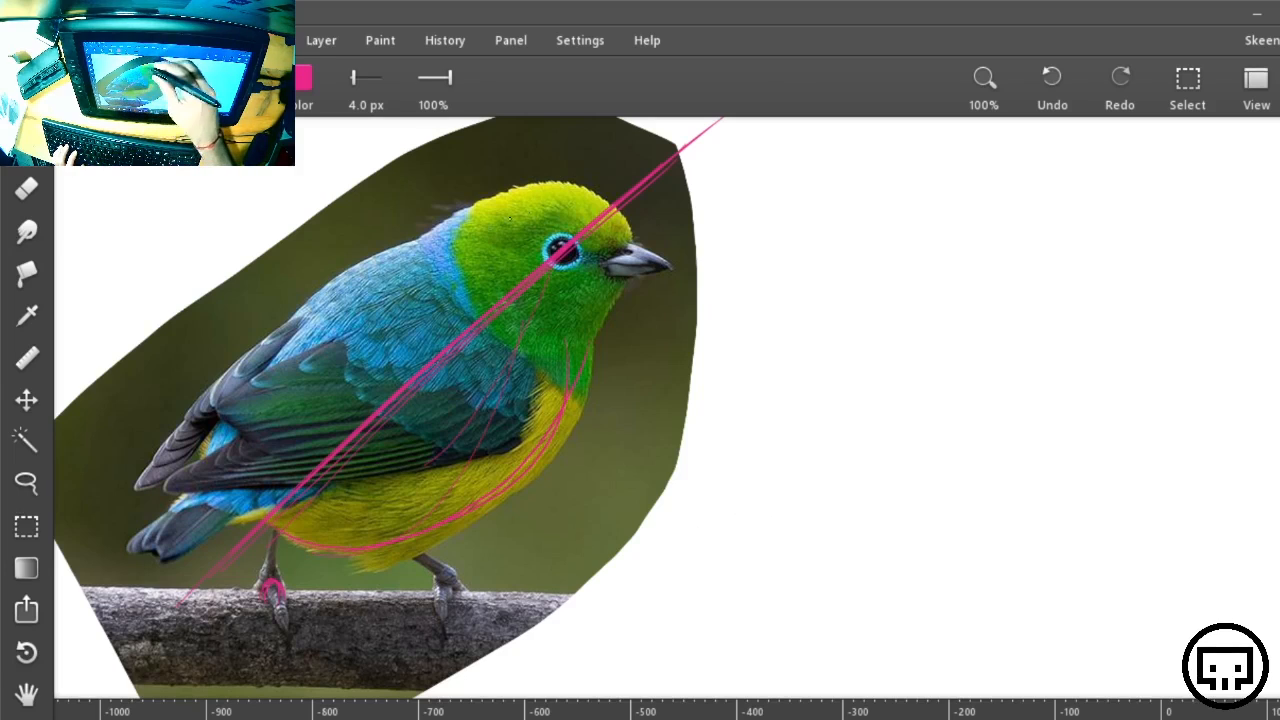
Sketch the arc of the bird's crown from the nape to the beak, and the throat line down to the breast
mouse_move(440, 242)
mouse_down()
mouse_move(584, 187)
mouse_move(640, 228)
mouse_move(626, 236)
mouse_up()
mouse_move(464, 224)
mouse_down()
mouse_move(534, 182)
mouse_move(620, 236)
mouse_up()
drag(504, 190, 624, 234)
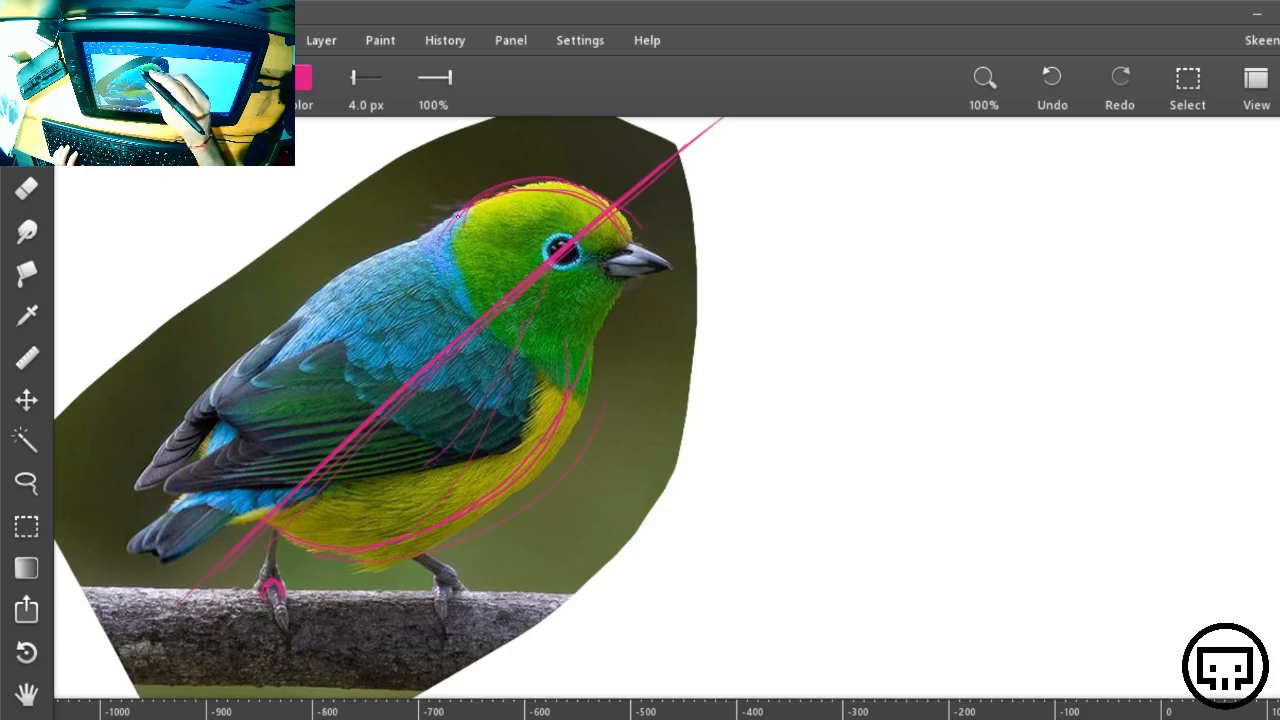
drag(457, 214, 632, 232)
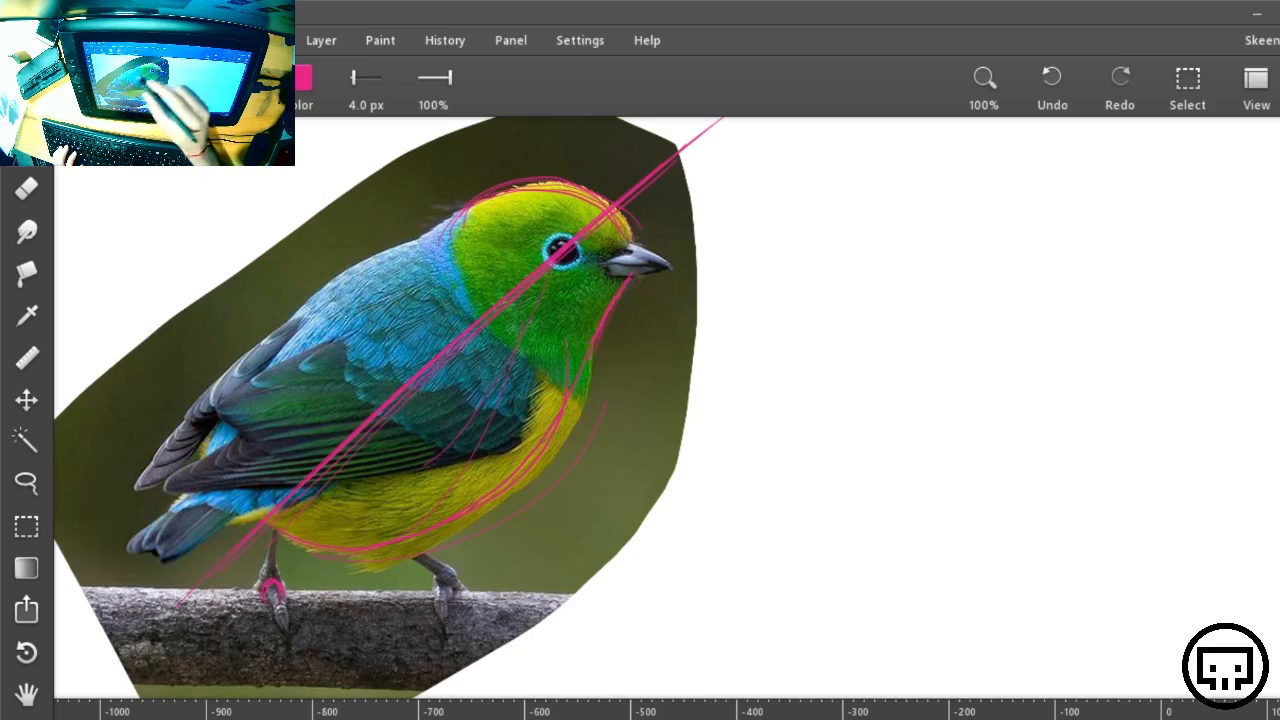
Trace the back contour from the wing tips up to the nape and the lower curve from the rump into the belly
drag(196, 430, 450, 226)
mouse_move(228, 380)
mouse_down()
mouse_move(250, 330)
mouse_move(448, 232)
mouse_up()
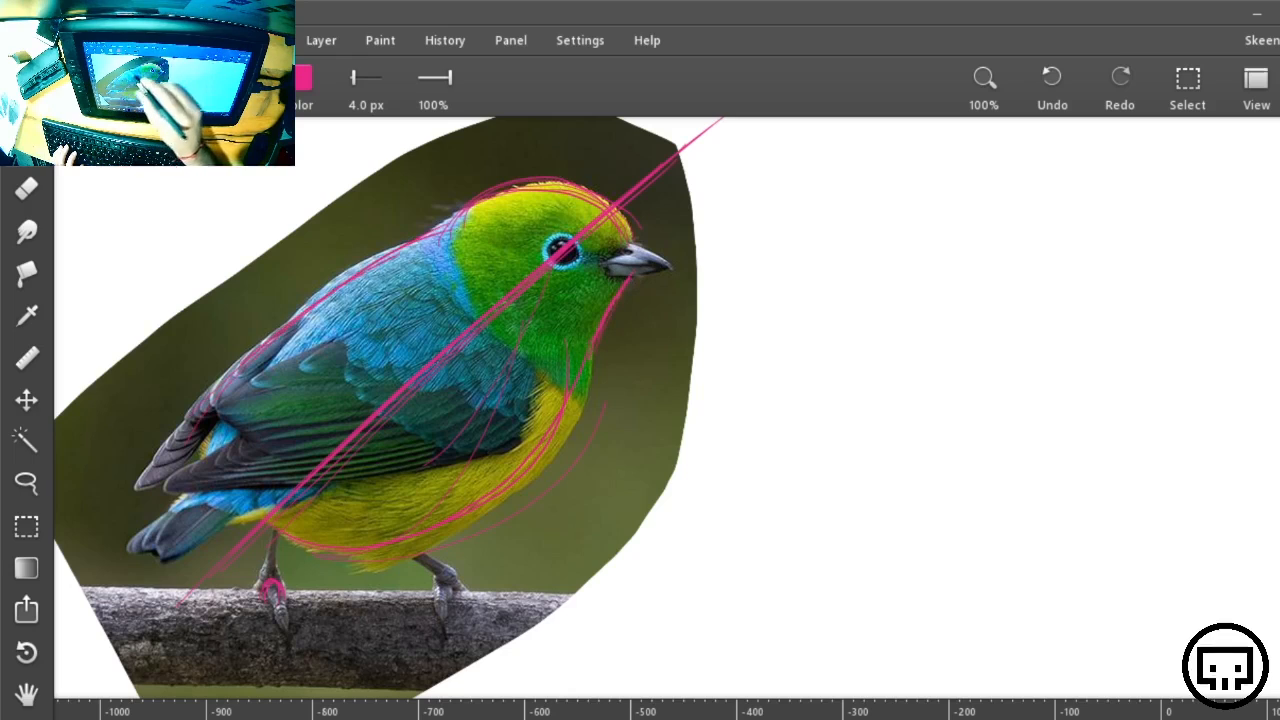
drag(200, 472, 340, 540)
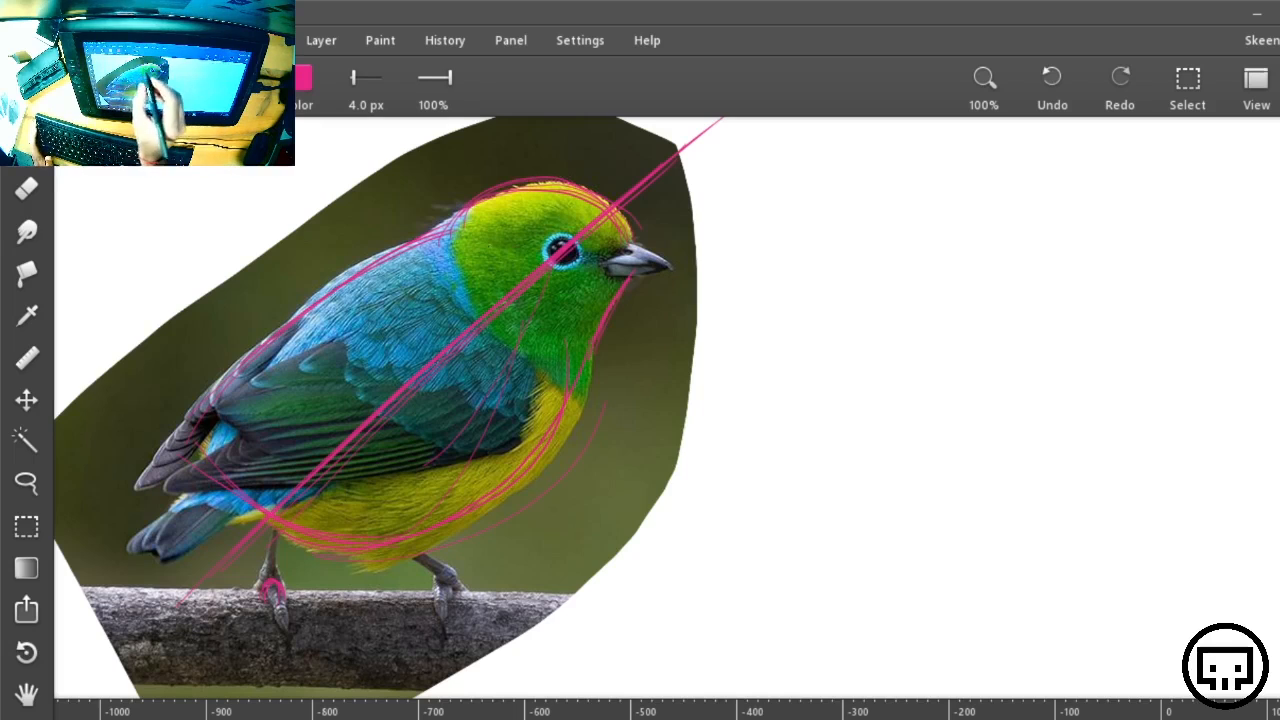
drag(614, 260, 757, 270)
mouse_move(648, 271)
mouse_down()
mouse_move(766, 283)
mouse_move(770, 272)
mouse_up()
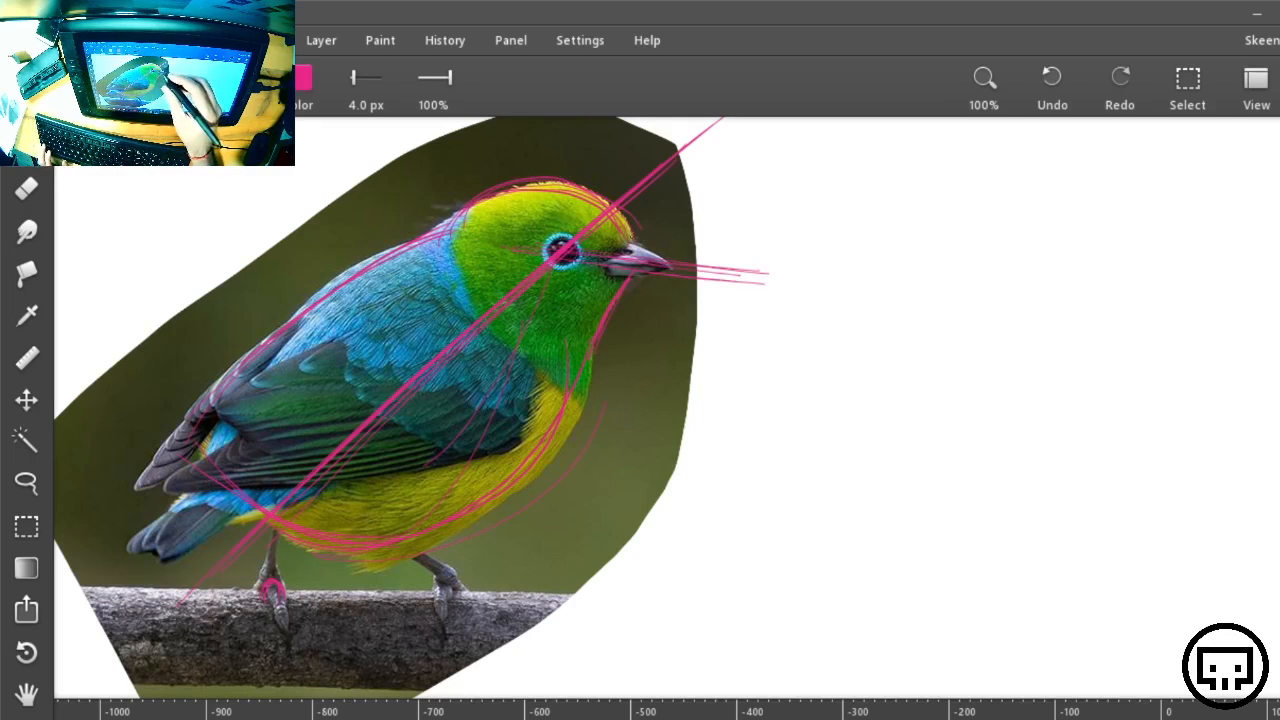
key(ctrl+z)
key(ctrl+z)
key(ctrl+z)
key(ctrl+z)
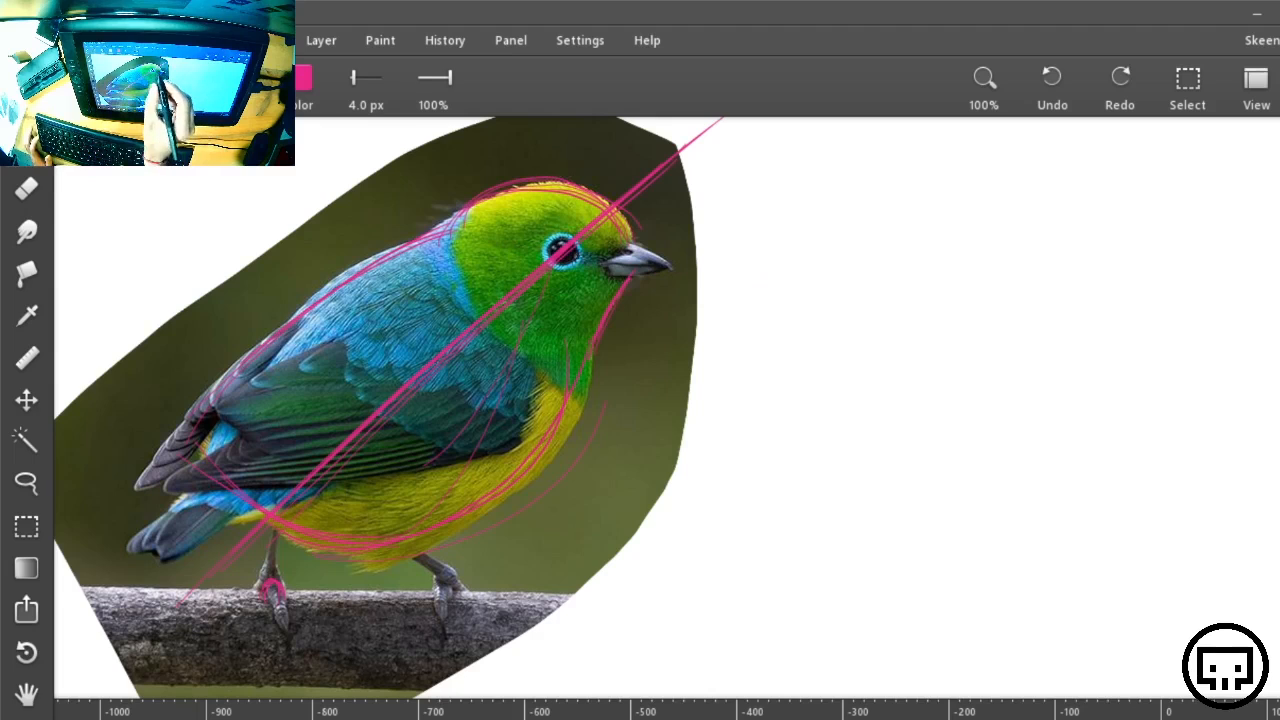
Draw the beak's direction line from behind the eye past the beak tip, and circle the eye
drag(506, 243, 540, 245)
drag(636, 272, 757, 285)
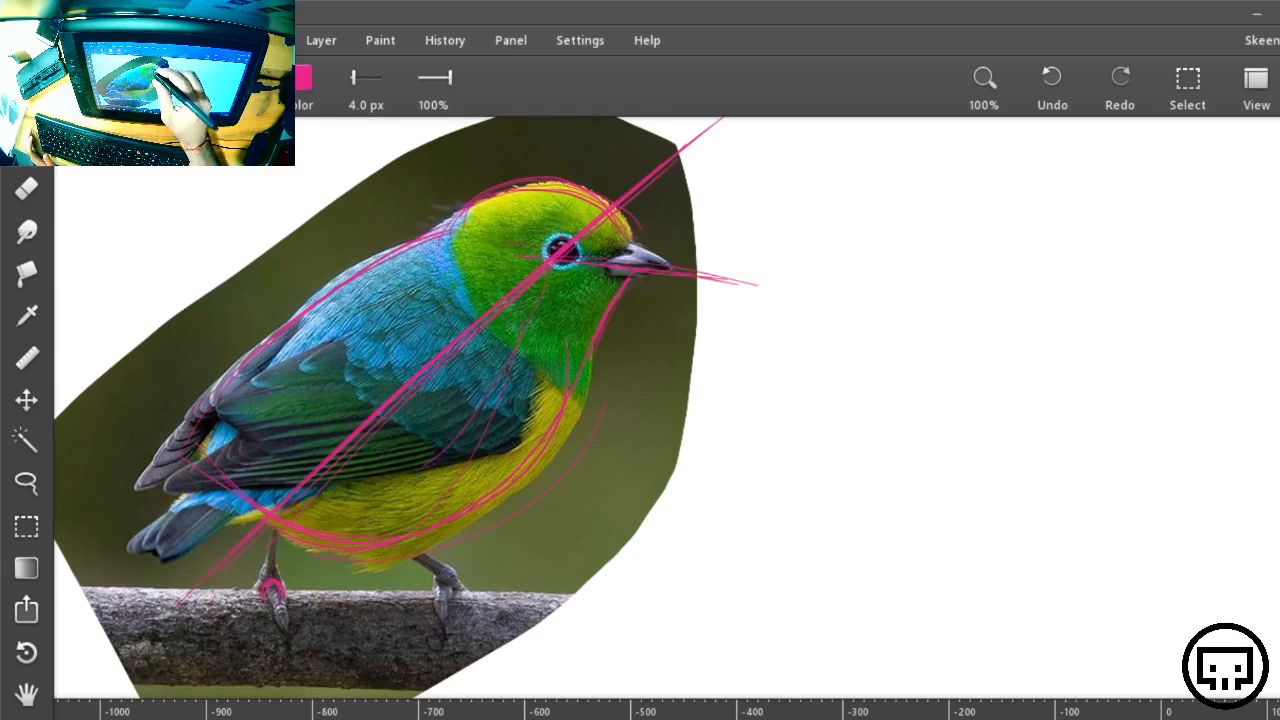
mouse_move(546, 256)
mouse_down()
mouse_move(556, 234)
mouse_move(574, 262)
mouse_move(550, 240)
mouse_up()
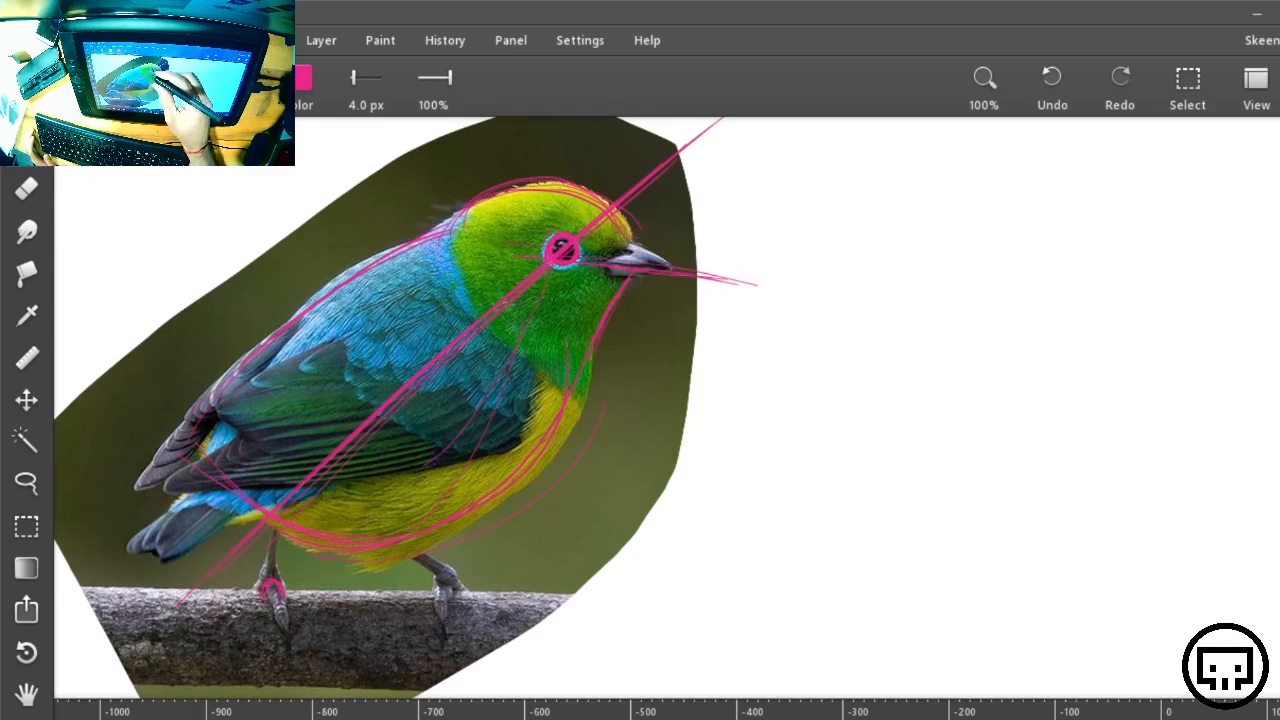
Draw the tail's diagonal direction line from mid-wing past the tail tip, and mark both legs with straight strokes
drag(727, 462, 863, 361)
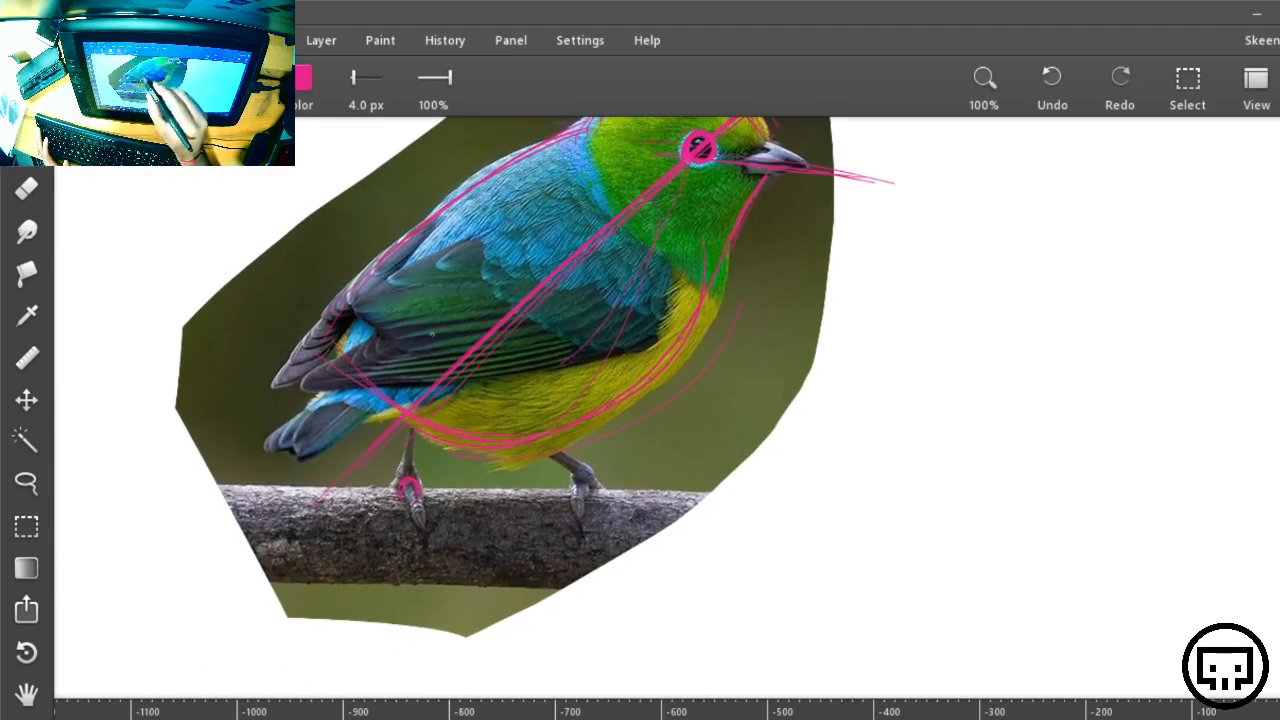
drag(432, 334, 230, 500)
drag(490, 293, 210, 517)
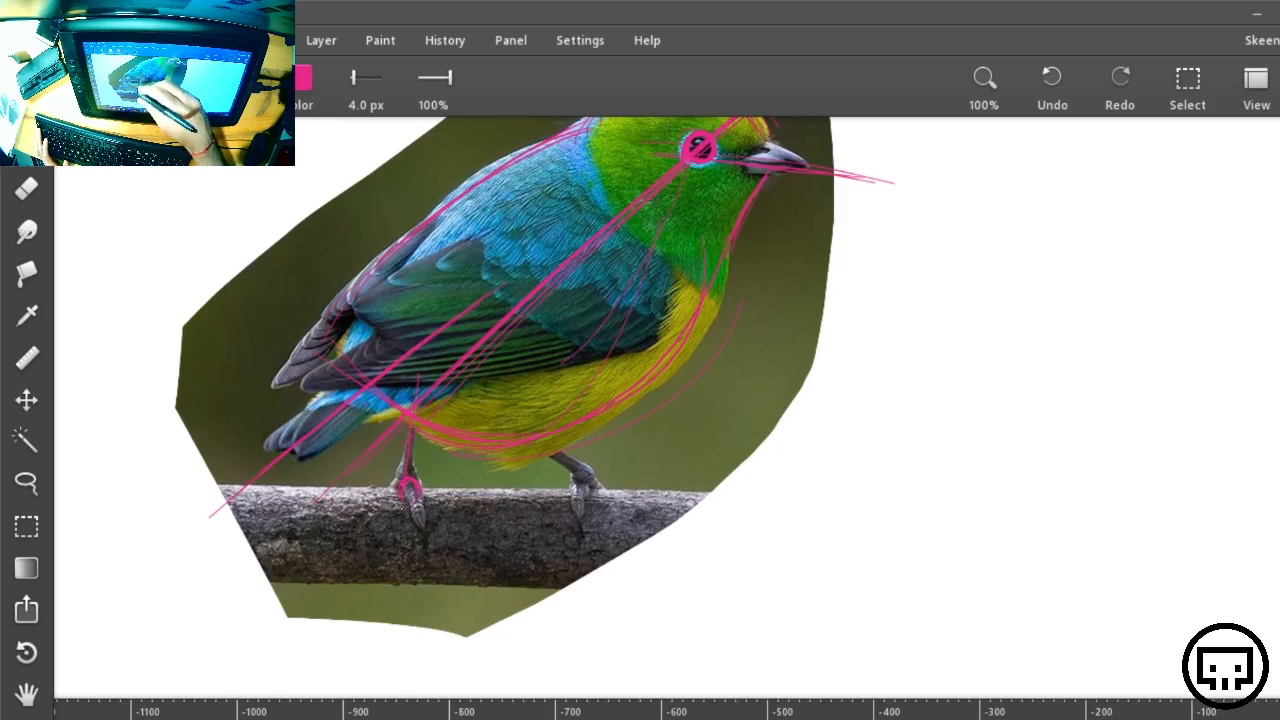
drag(540, 442, 600, 485)
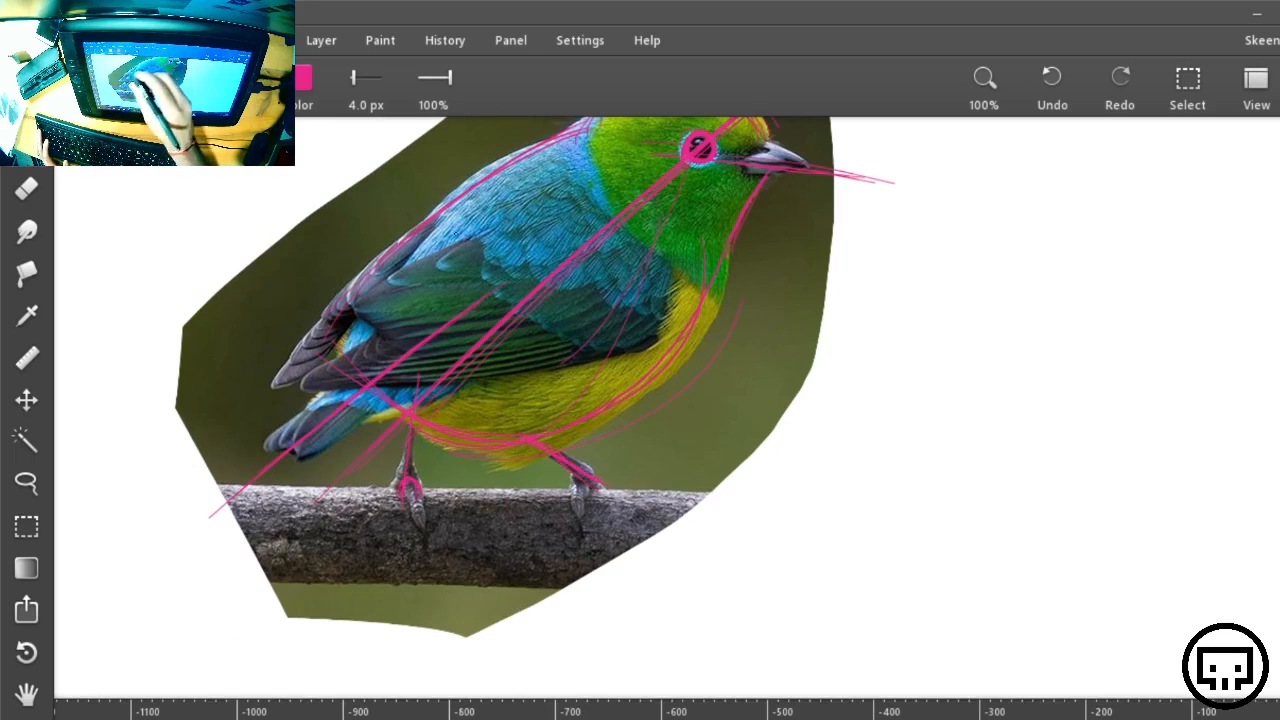
Sketch the rounded upper and front contour of the folded wing from the back to the breast
drag(415, 257, 650, 315)
mouse_move(410, 254)
mouse_down()
mouse_move(375, 272)
mouse_move(650, 255)
mouse_up()
mouse_move(402, 268)
mouse_down()
mouse_move(500, 222)
mouse_move(649, 343)
mouse_up()
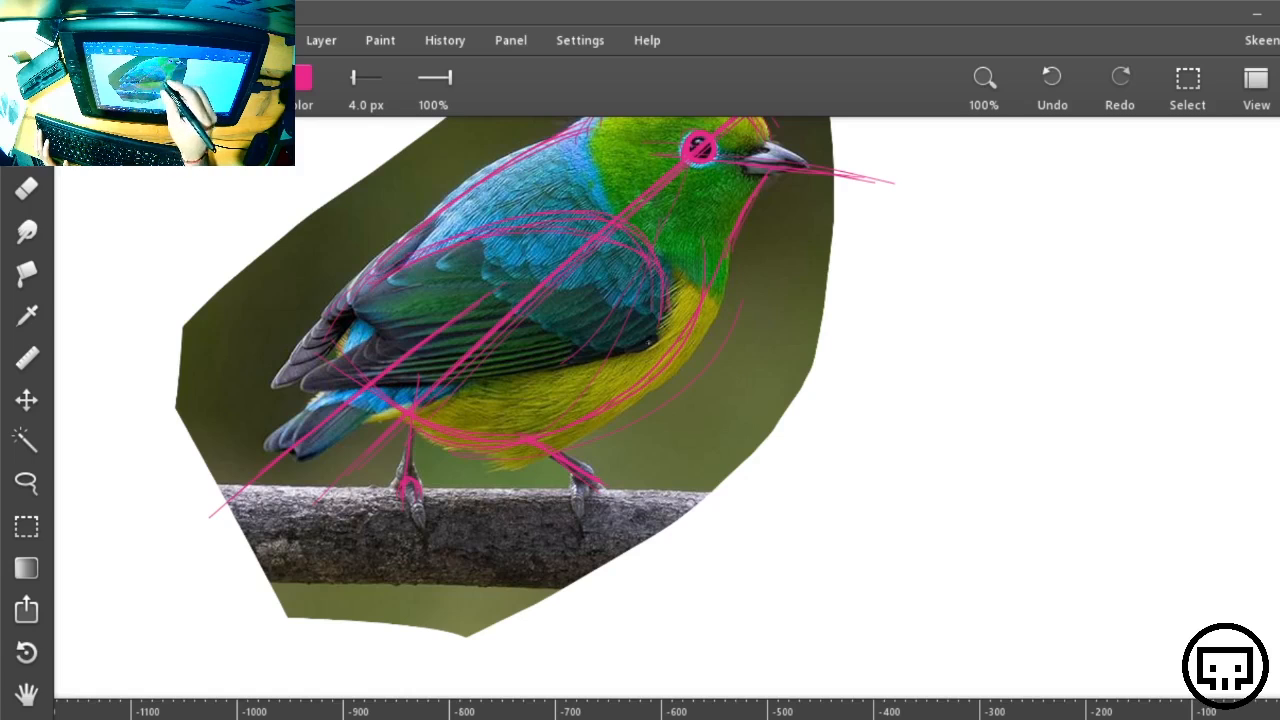
Sketch the wing's nearly straight lower edge from the tail to the breast and outline the rear wing feathers
drag(330, 385, 640, 352)
drag(388, 388, 568, 371)
drag(300, 401, 630, 353)
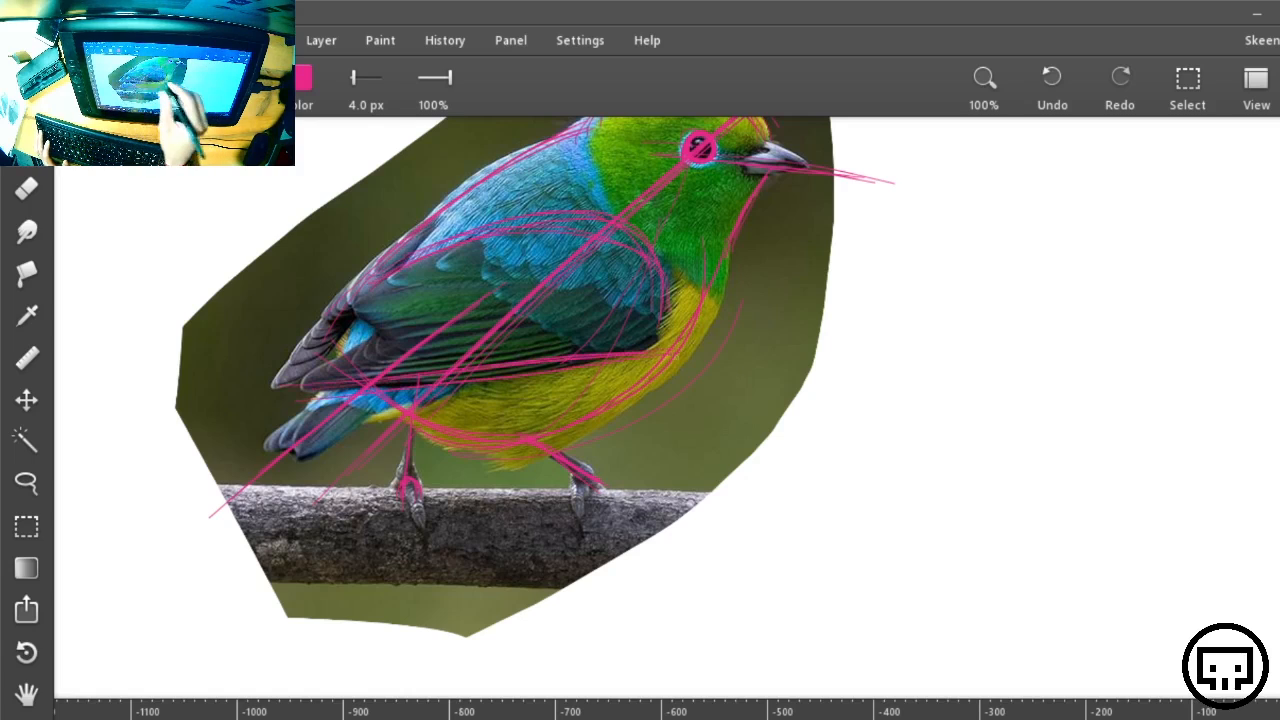
drag(376, 385, 606, 357)
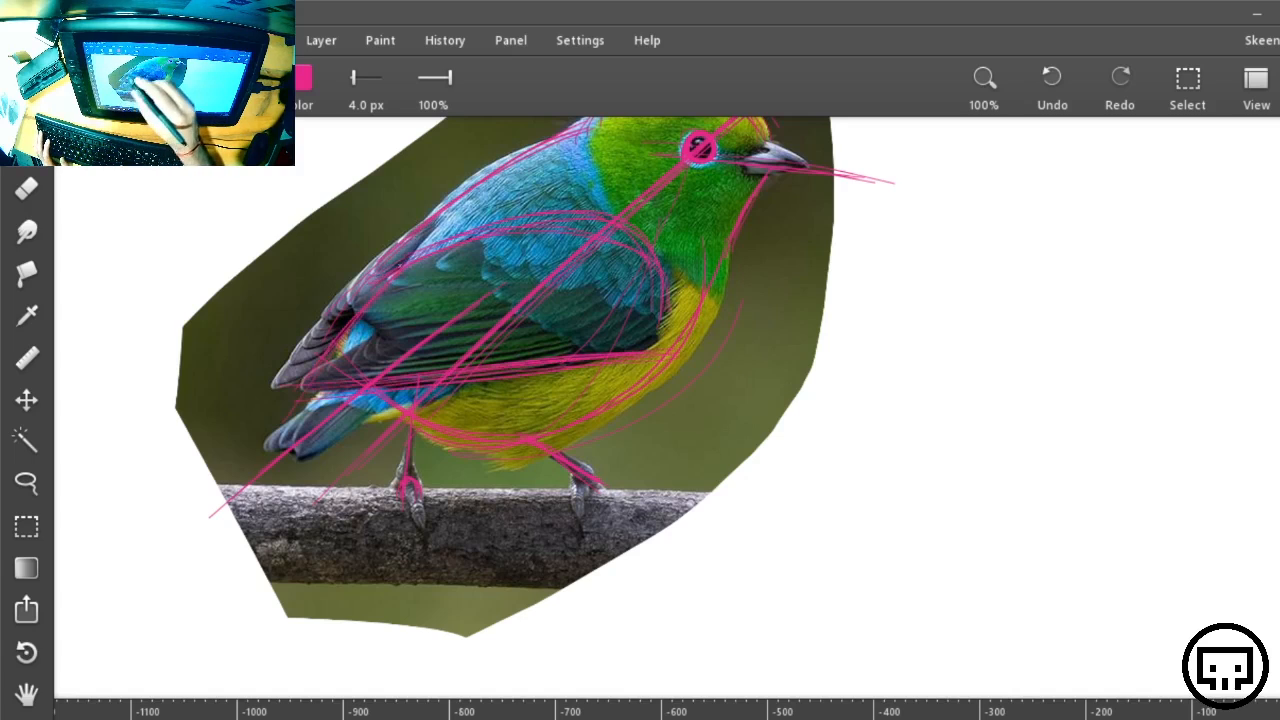
drag(285, 370, 362, 260)
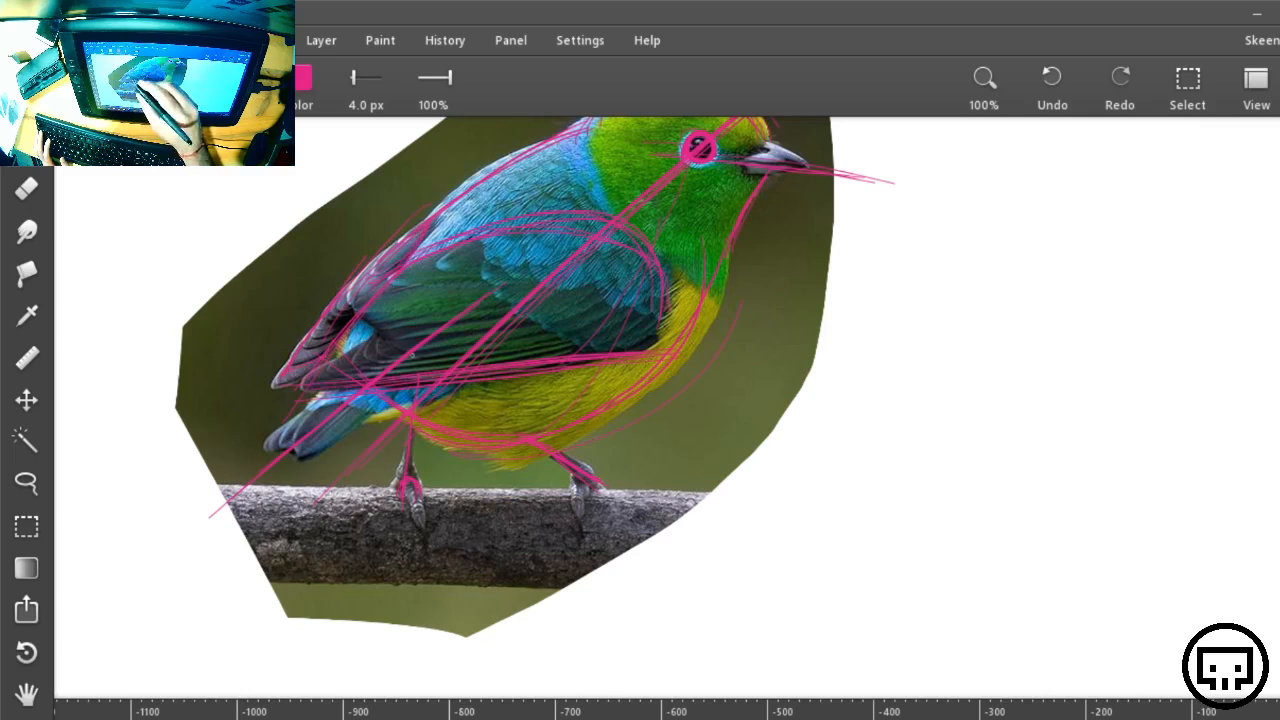
Show the canvas full screen with the interface hidden, placing the reference bird beside an empty drawing area at 100% zoom
drag(1013, 405, 786, 503)
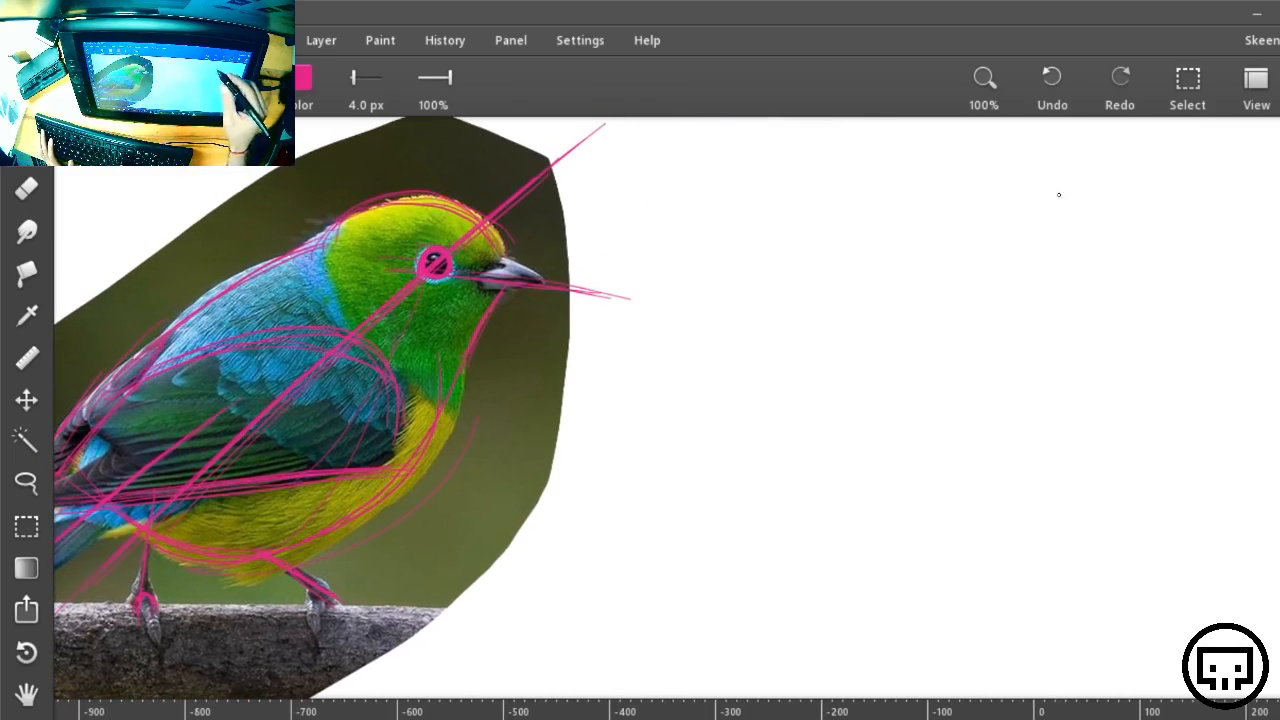
key(ctrl+minus)
mouse_move(913, 343)
mouse_down()
mouse_move(674, 497)
mouse_move(719, 445)
mouse_up()
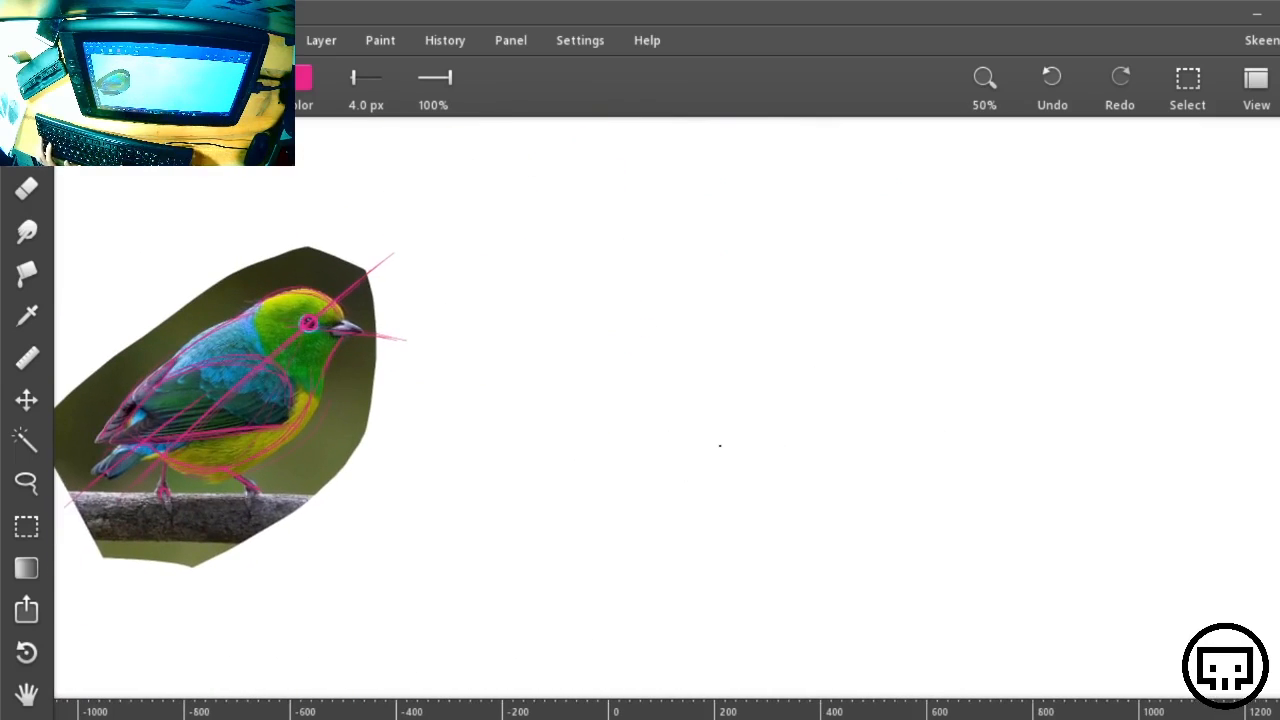
key(ctrl+plus)
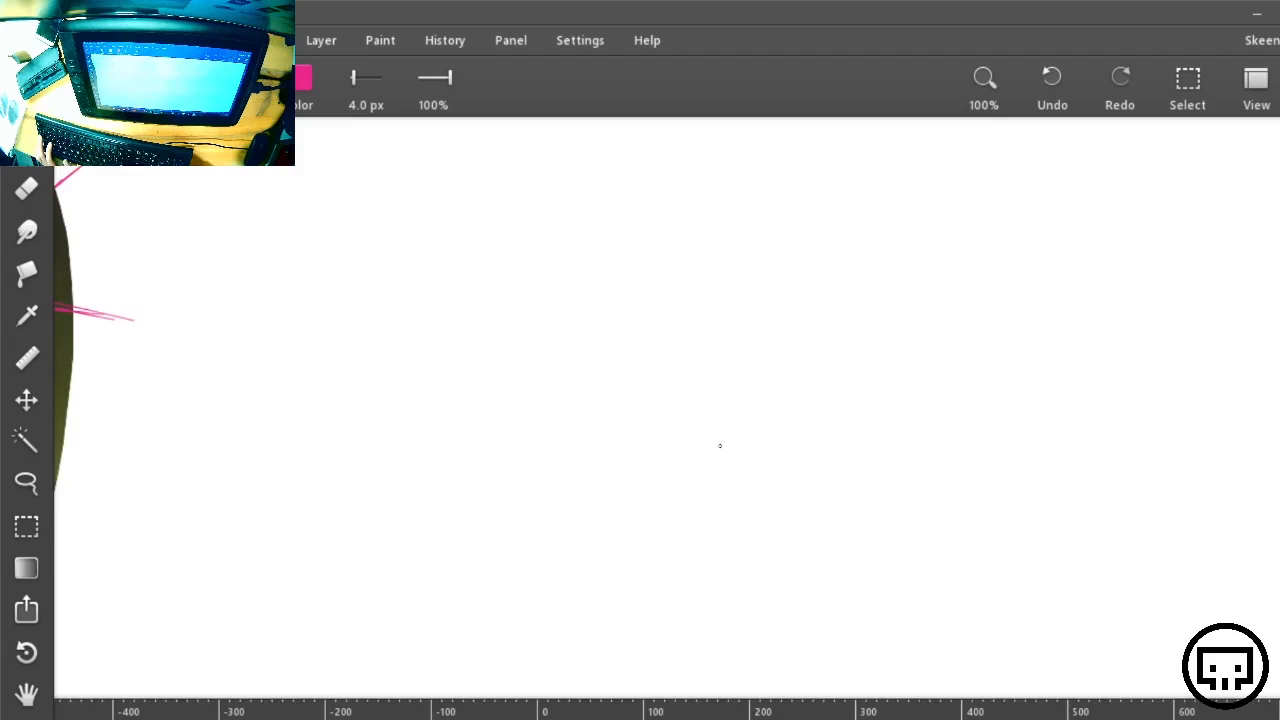
key(ctrl+minus)
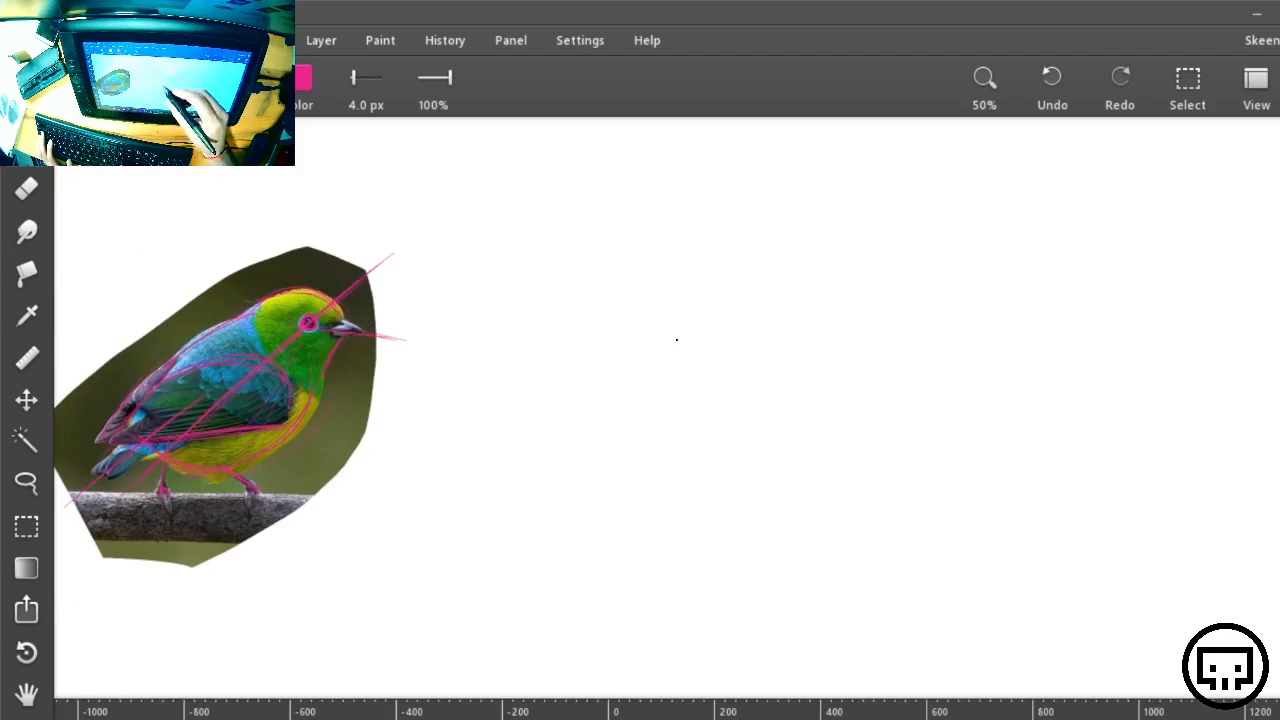
key(ctrl+plus)
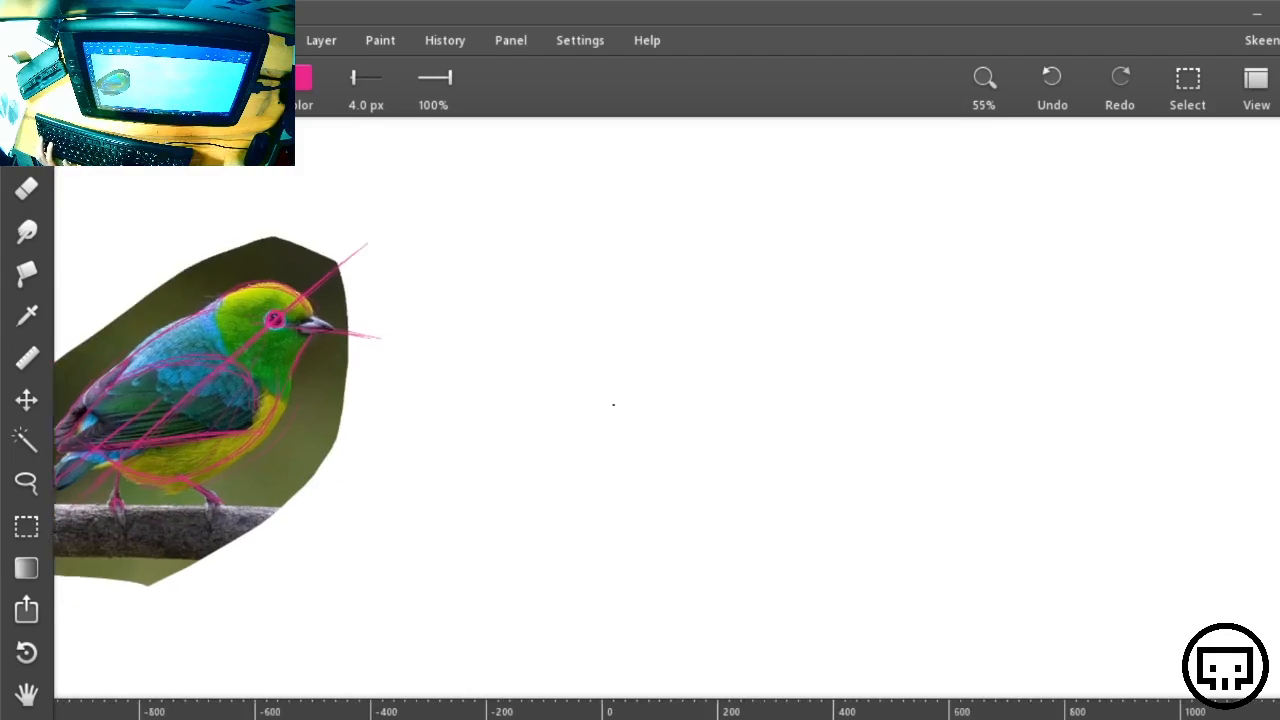
drag(549, 394, 1073, 355)
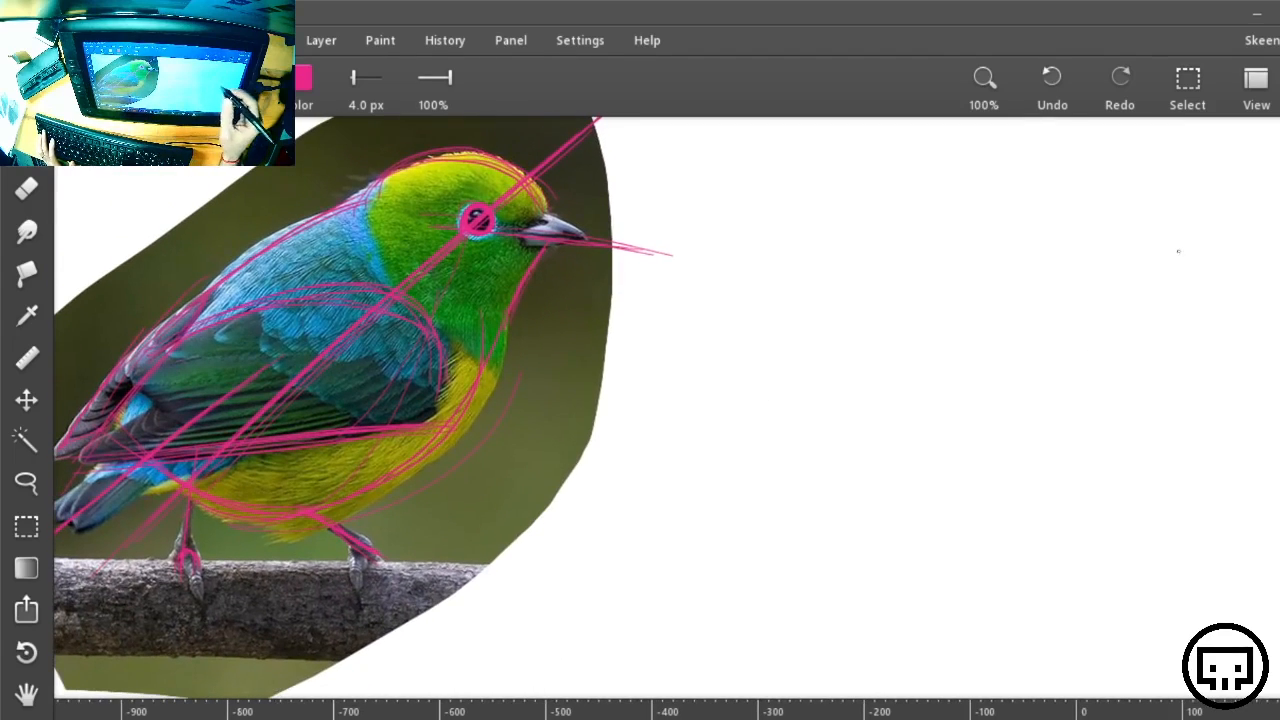
key(F11)
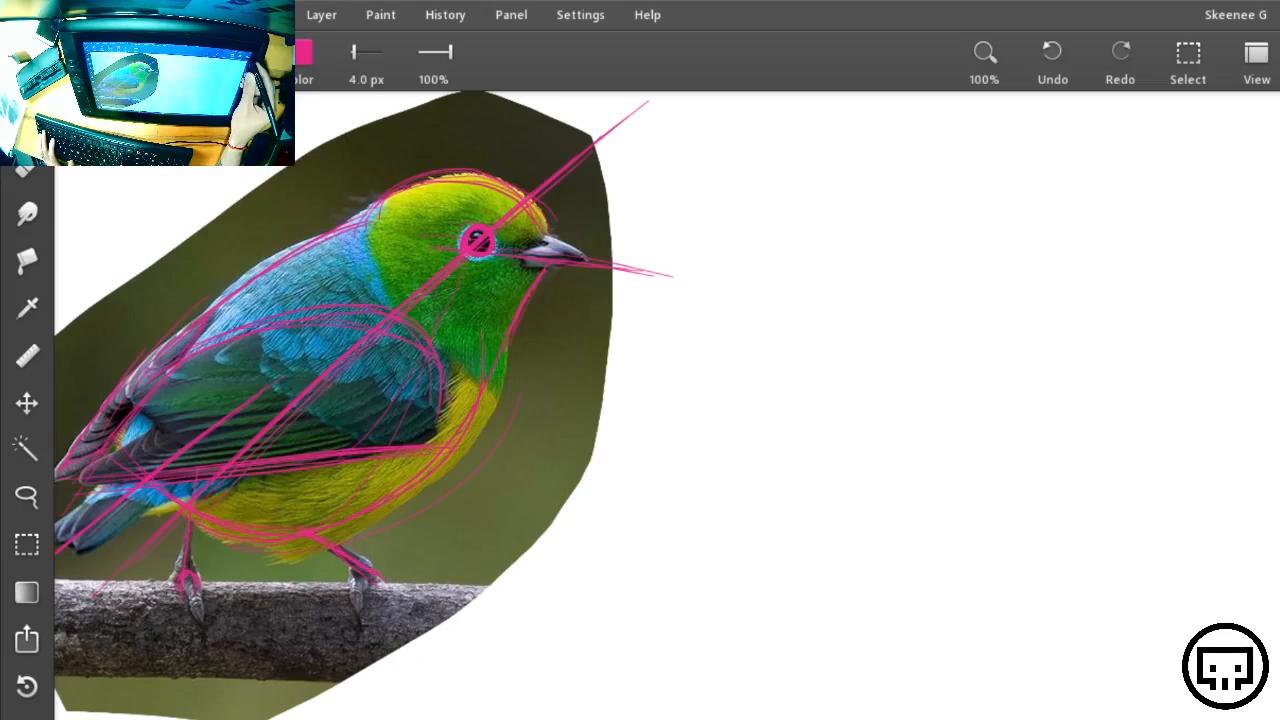
key(Tab)
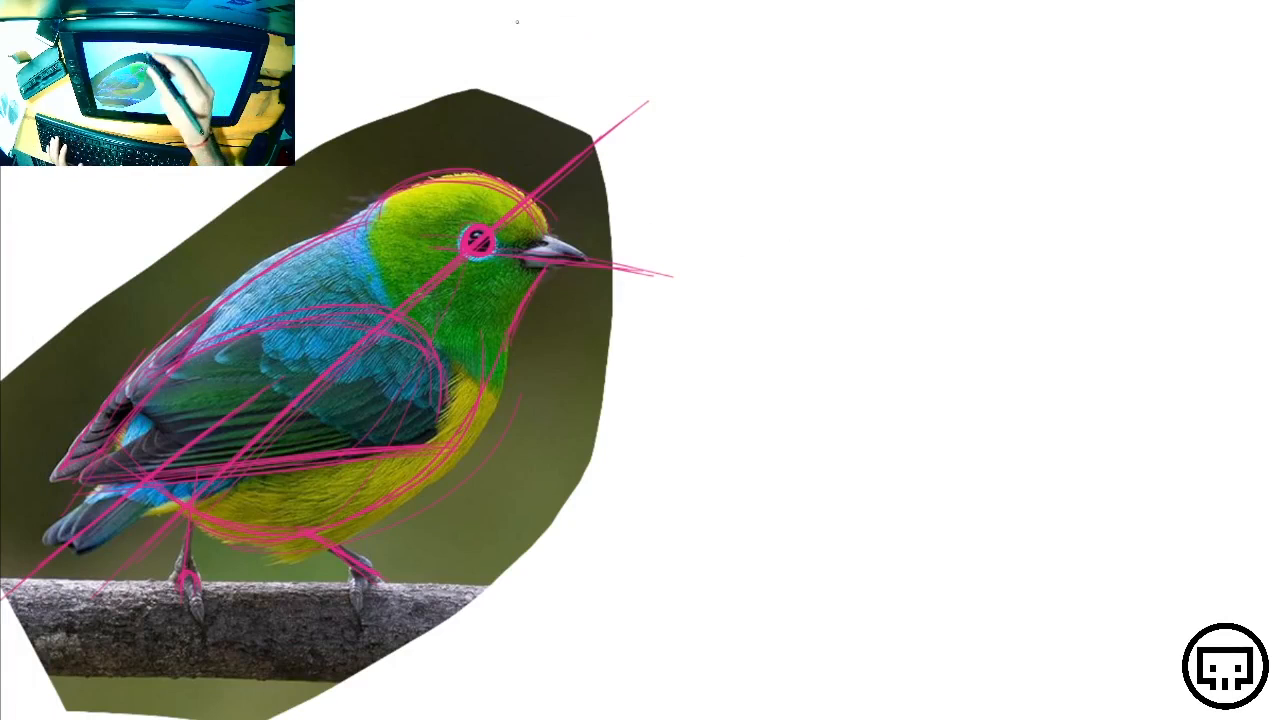
drag(930, 463, 869, 503)
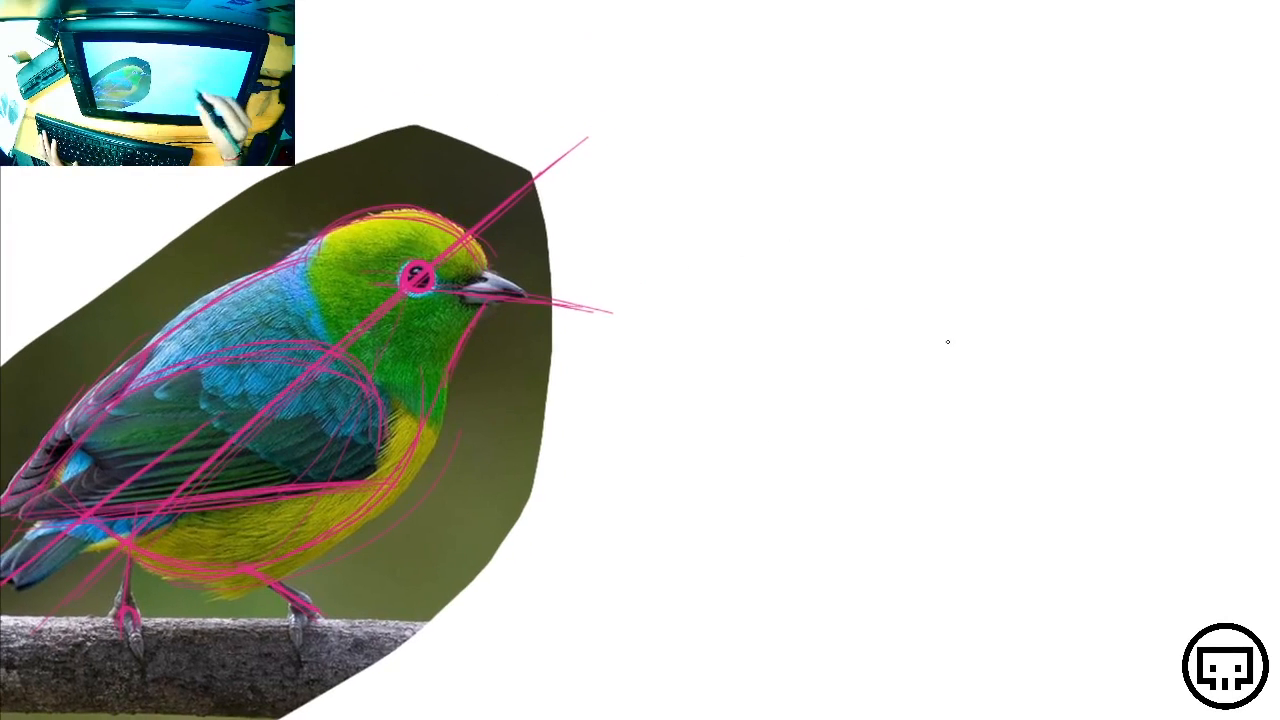
drag(872, 457, 908, 405)
drag(1098, 213, 760, 566)
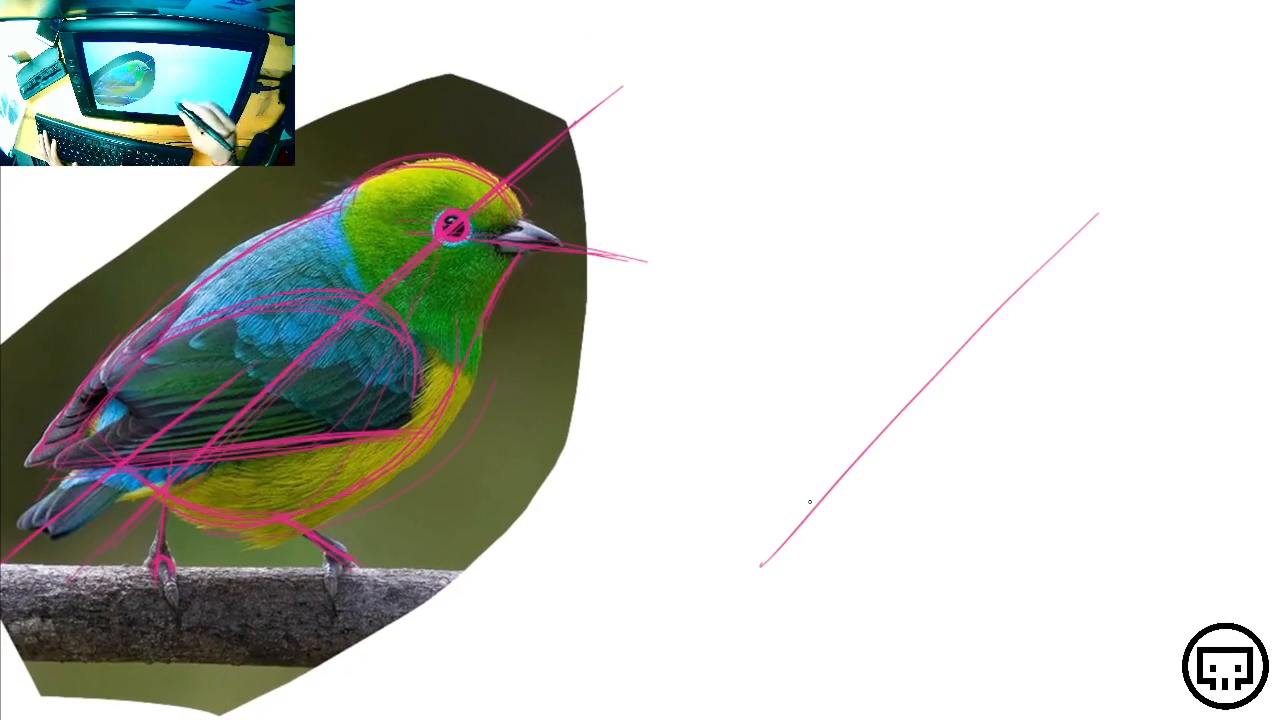
drag(1186, 143, 778, 556)
mouse_move(1182, 148)
mouse_down()
mouse_move(742, 579)
mouse_move(748, 590)
mouse_up()
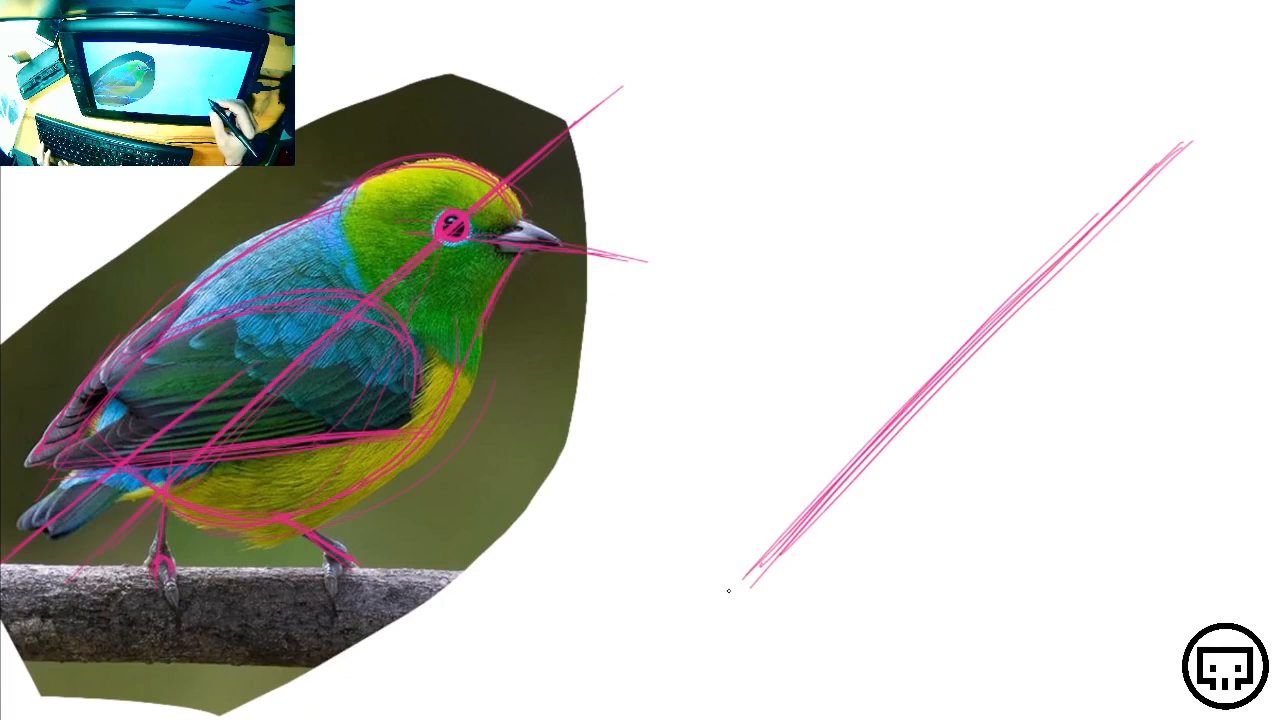
key(ctrl+z)
key(ctrl+z)
key(ctrl+z)
key(ctrl+z)
key(ctrl+z)
key(ctrl+z)
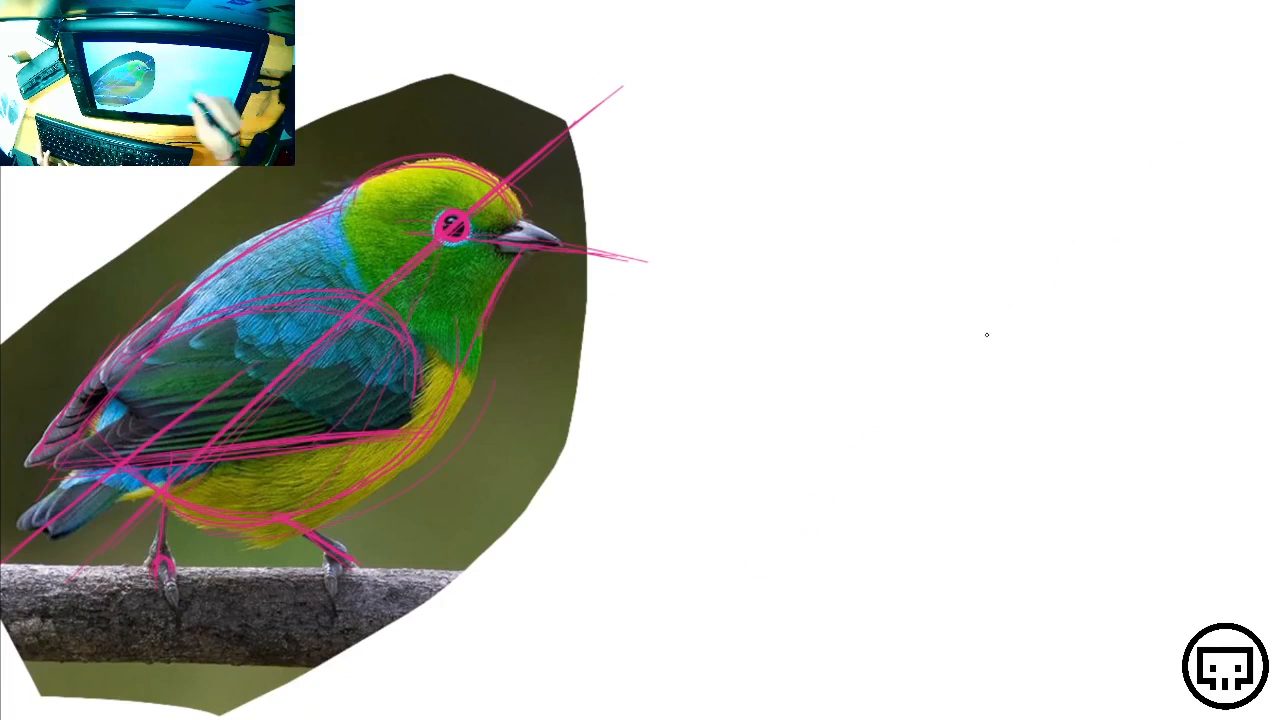
Draw the new bird's long diagonal body axis in the empty area beside the photo with several light overlapping strokes
drag(897, 415, 1203, 141)
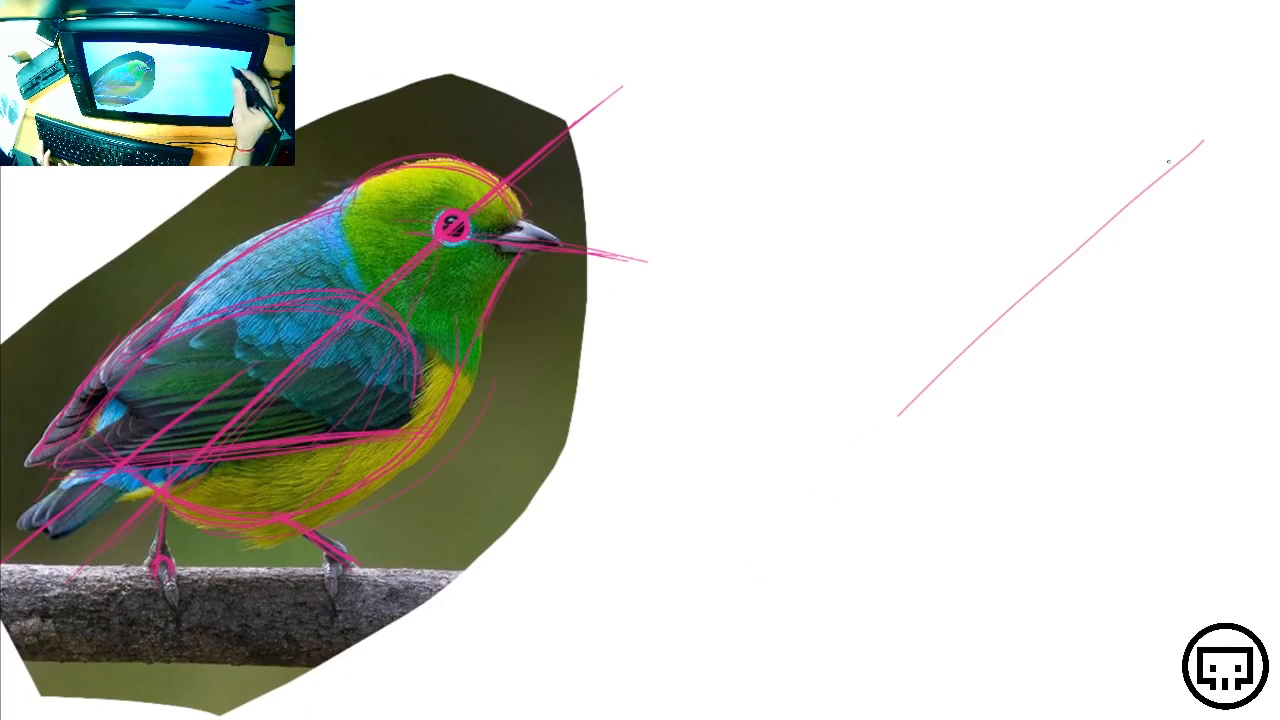
drag(1050, 272, 737, 580)
mouse_move(1202, 152)
mouse_down()
mouse_move(1072, 258)
mouse_move(712, 619)
mouse_up()
drag(989, 344, 682, 652)
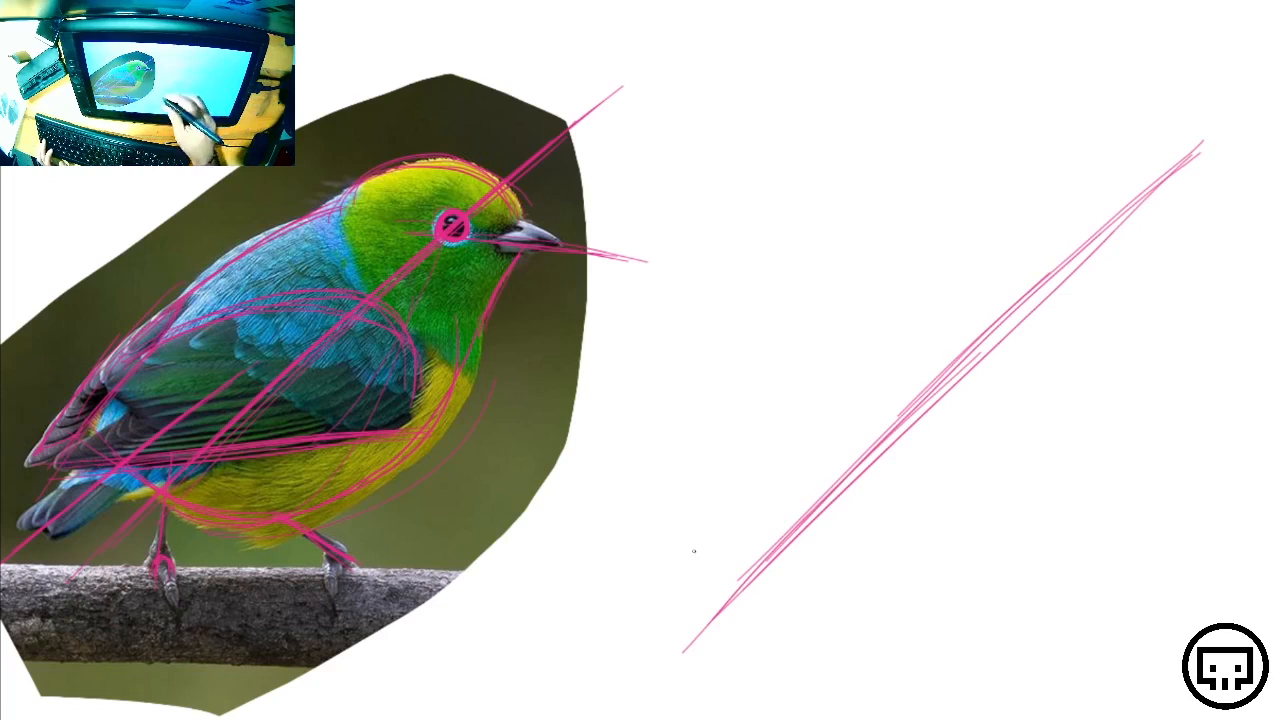
Sketch the rounded belly and breast contour below the body axis with repeated curved strokes
drag(706, 556, 1028, 410)
mouse_move(756, 566)
mouse_down()
mouse_move(840, 569)
mouse_move(1110, 352)
mouse_up()
mouse_move(730, 526)
mouse_down()
mouse_move(832, 553)
mouse_move(1108, 320)
mouse_up()
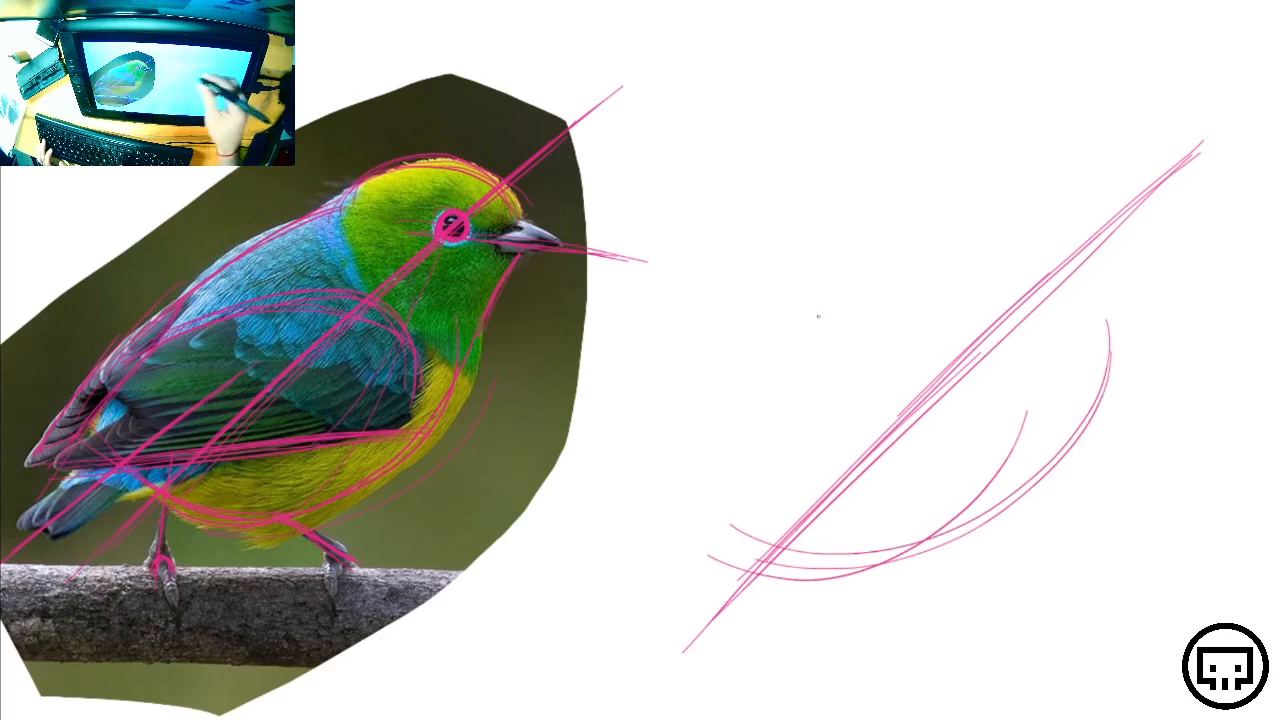
mouse_move(765, 542)
mouse_down()
mouse_move(968, 515)
mouse_move(1105, 268)
mouse_up()
drag(852, 555, 1057, 434)
mouse_move(722, 532)
mouse_down()
mouse_move(918, 552)
mouse_move(1118, 318)
mouse_up()
Sketch the rounded crown of the head around the axis's upper end and the slanted throat line down to the breast
drag(1003, 180, 1155, 150)
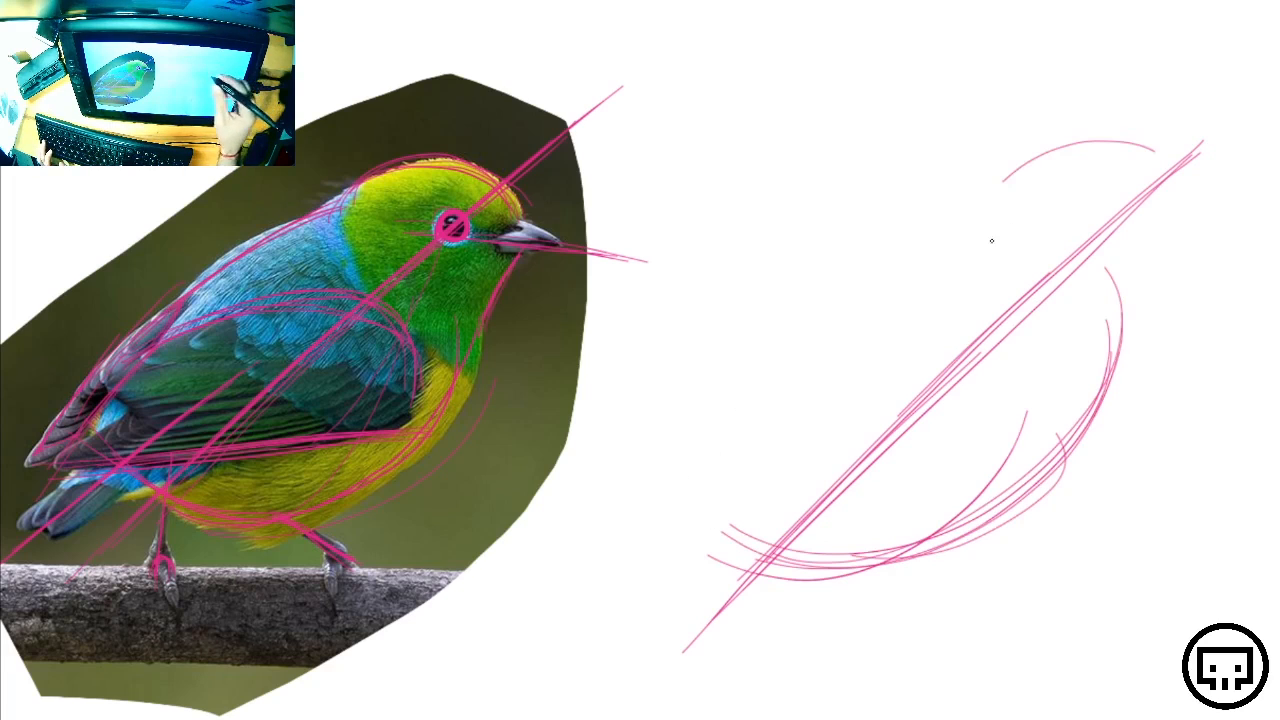
drag(1095, 139, 1195, 200)
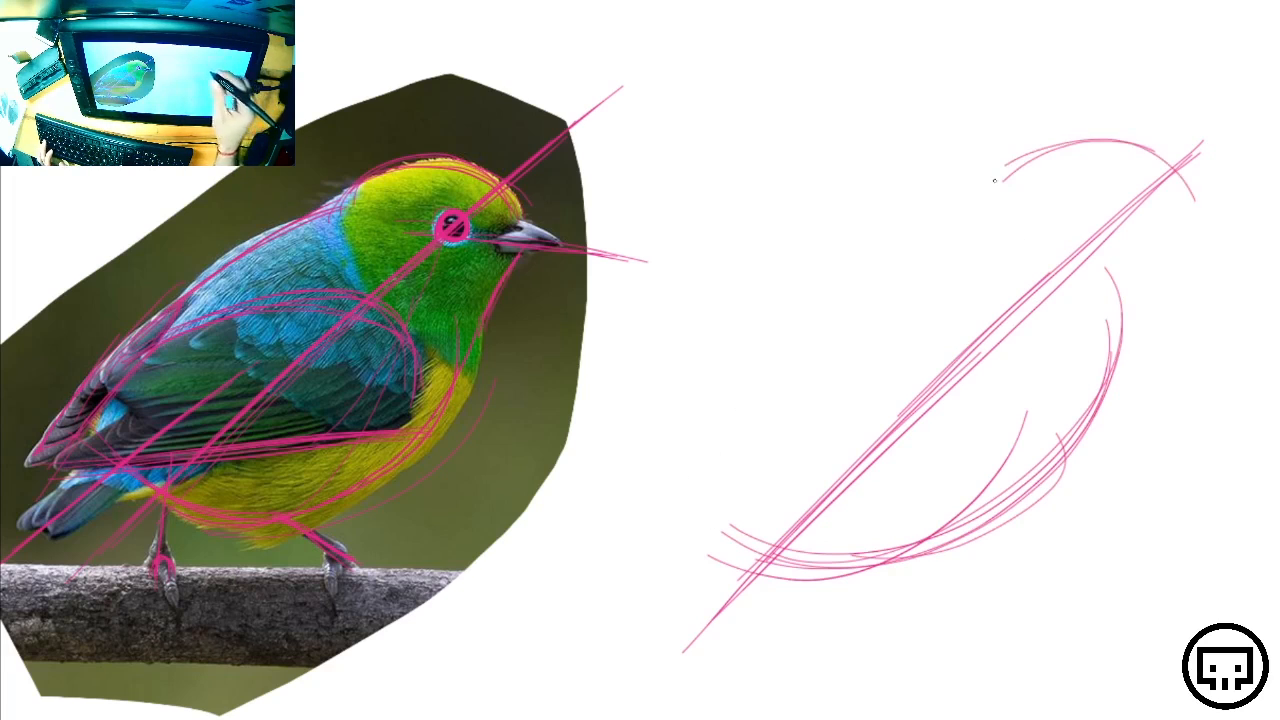
drag(1008, 155, 1189, 194)
drag(999, 186, 1190, 218)
mouse_move(984, 165)
mouse_down()
mouse_move(1106, 136)
mouse_move(1193, 202)
mouse_move(1157, 141)
mouse_up()
drag(1196, 234, 1142, 344)
mouse_move(1206, 188)
mouse_down()
mouse_move(1132, 352)
mouse_move(1112, 366)
mouse_up()
drag(1196, 222, 1110, 365)
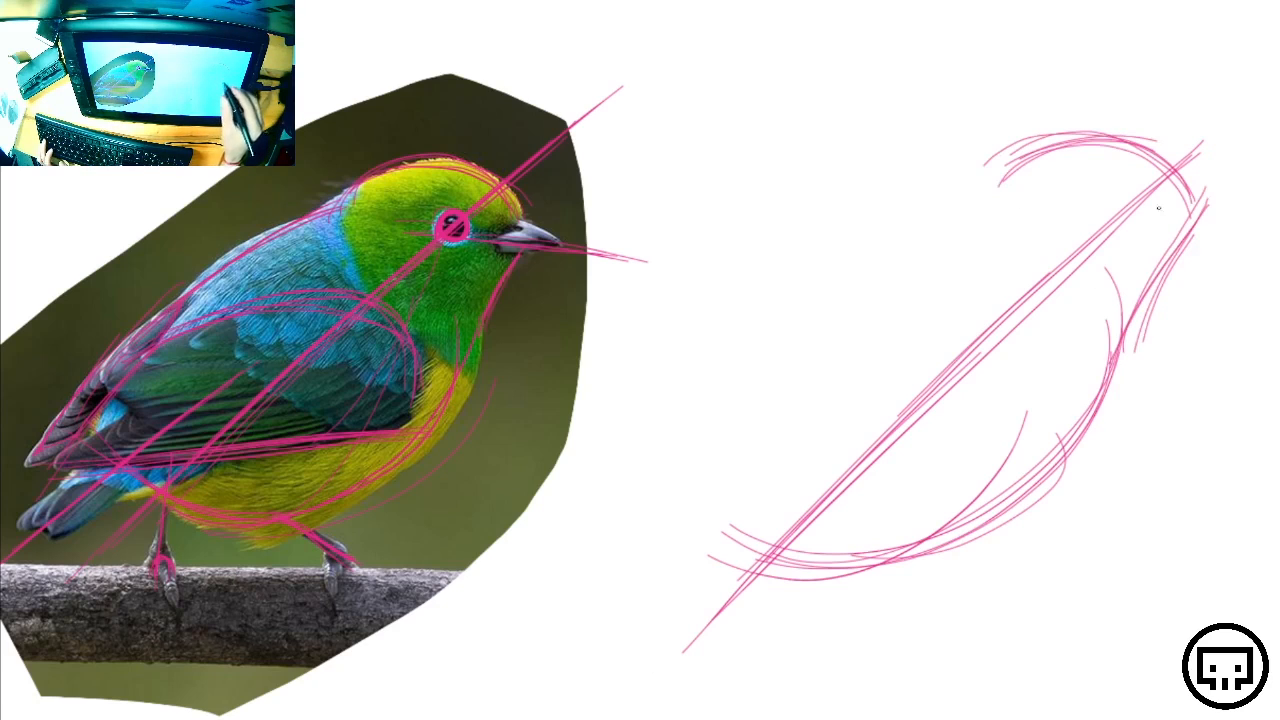
drag(967, 213, 1140, 136)
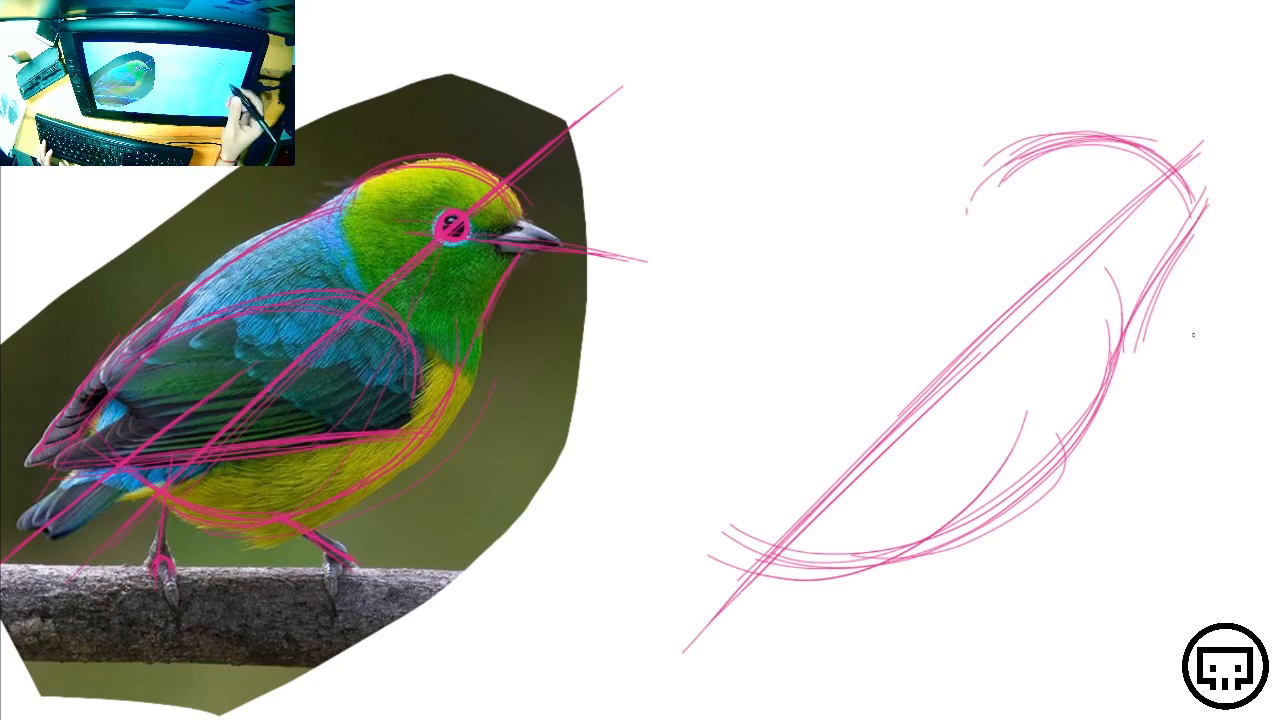
Sketch the sloping back contour from the nape toward the tail, and reinforce the belly curve
mouse_move(1106, 390)
mouse_down()
mouse_move(824, 586)
mouse_move(762, 597)
mouse_up()
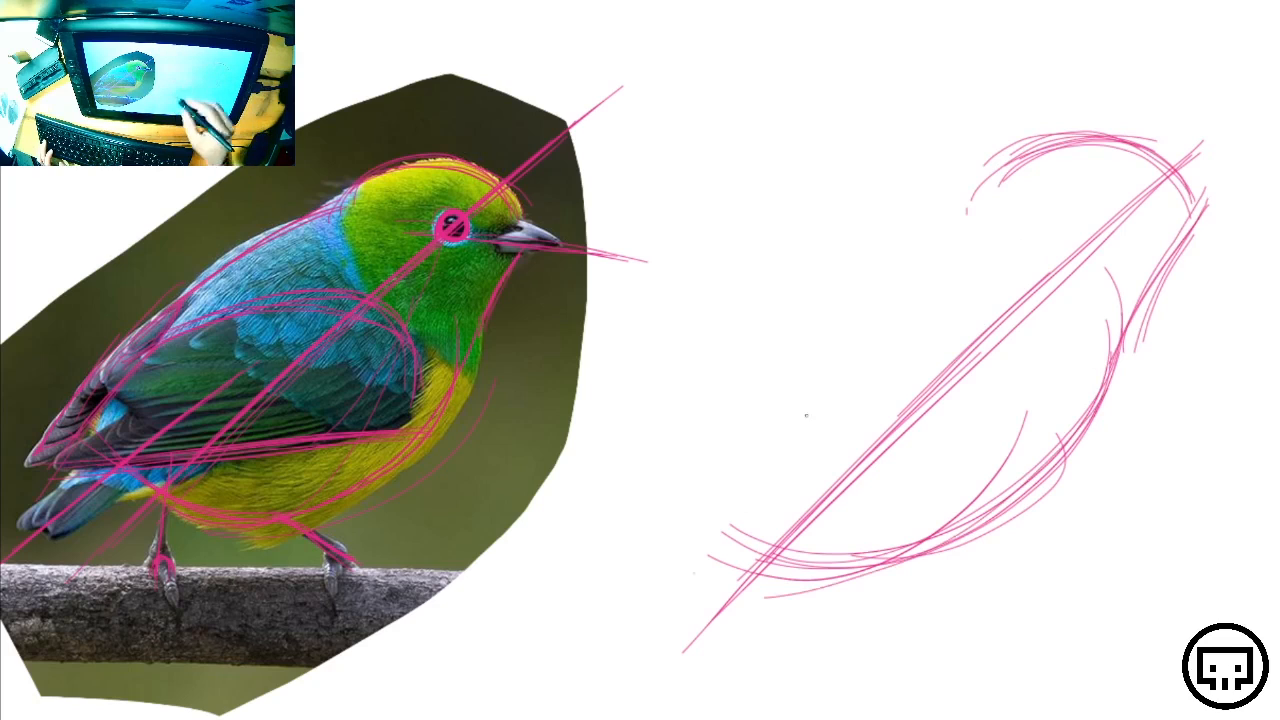
drag(970, 201, 664, 490)
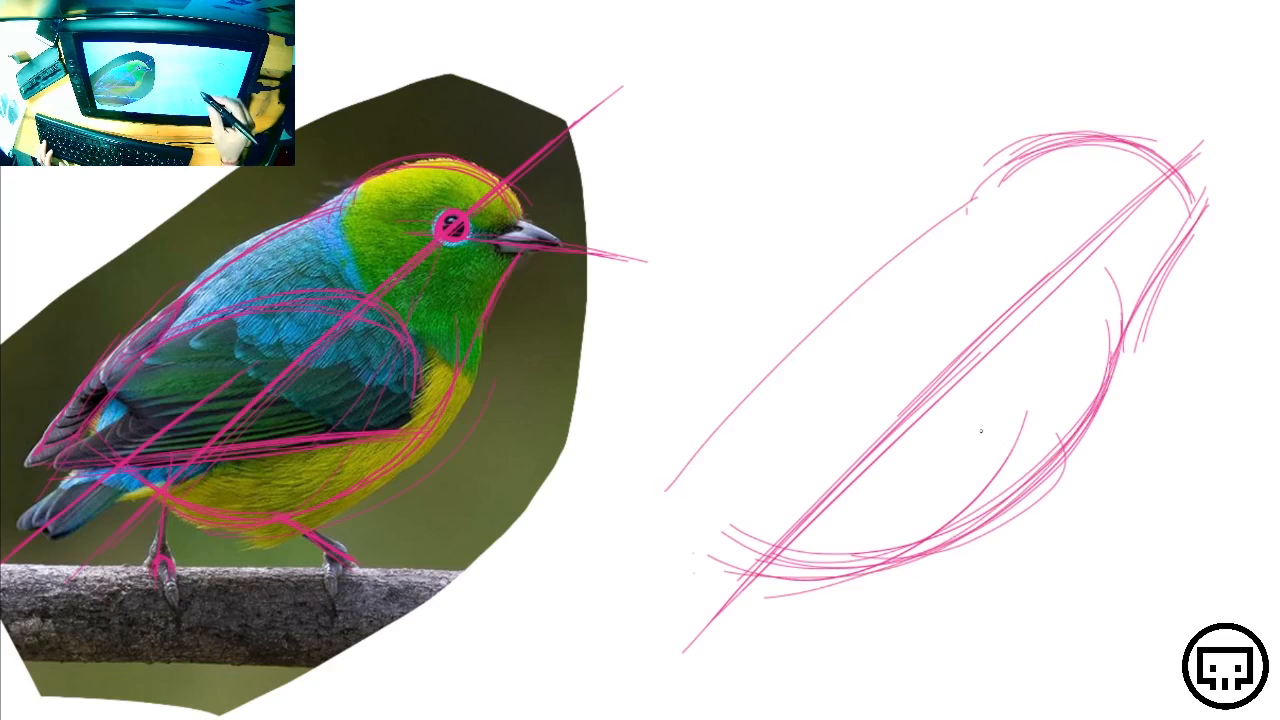
mouse_move(935, 513)
mouse_down()
mouse_move(646, 489)
mouse_move(1021, 459)
mouse_up()
drag(1101, 328, 989, 490)
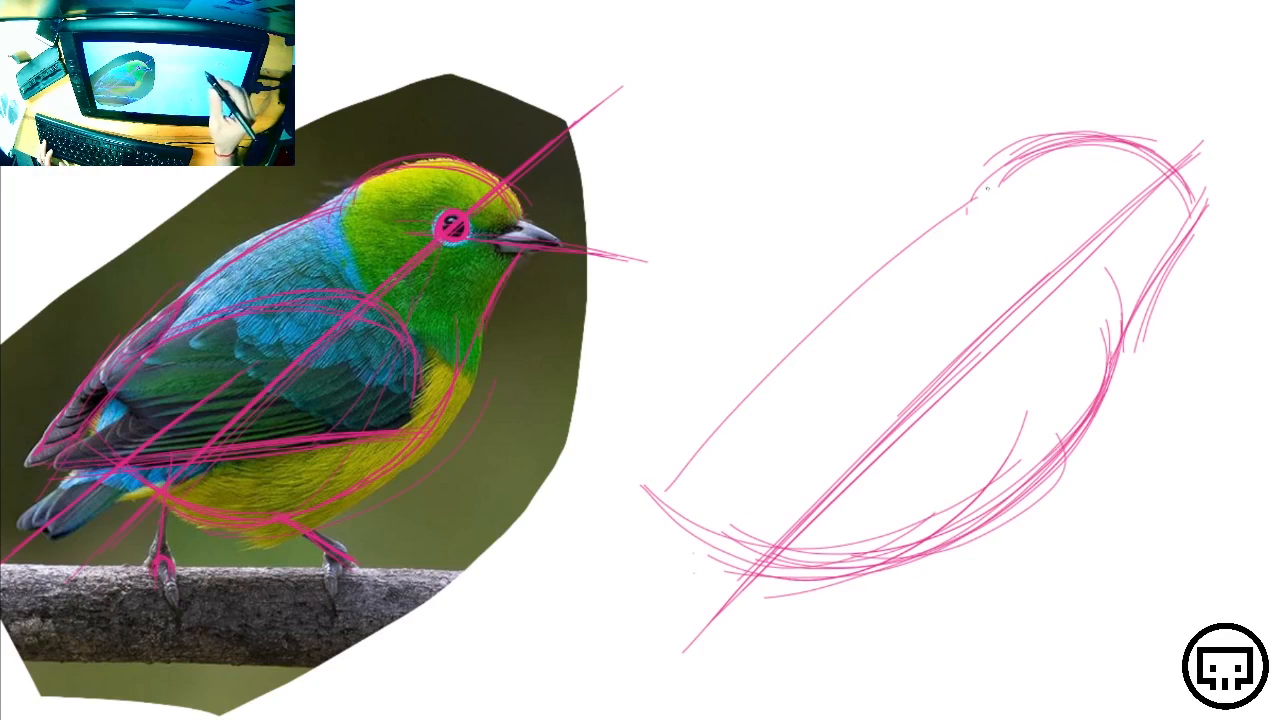
mouse_move(986, 192)
mouse_down()
mouse_move(827, 295)
mouse_move(651, 462)
mouse_move(1004, 183)
mouse_move(678, 430)
mouse_up()
drag(712, 382, 978, 196)
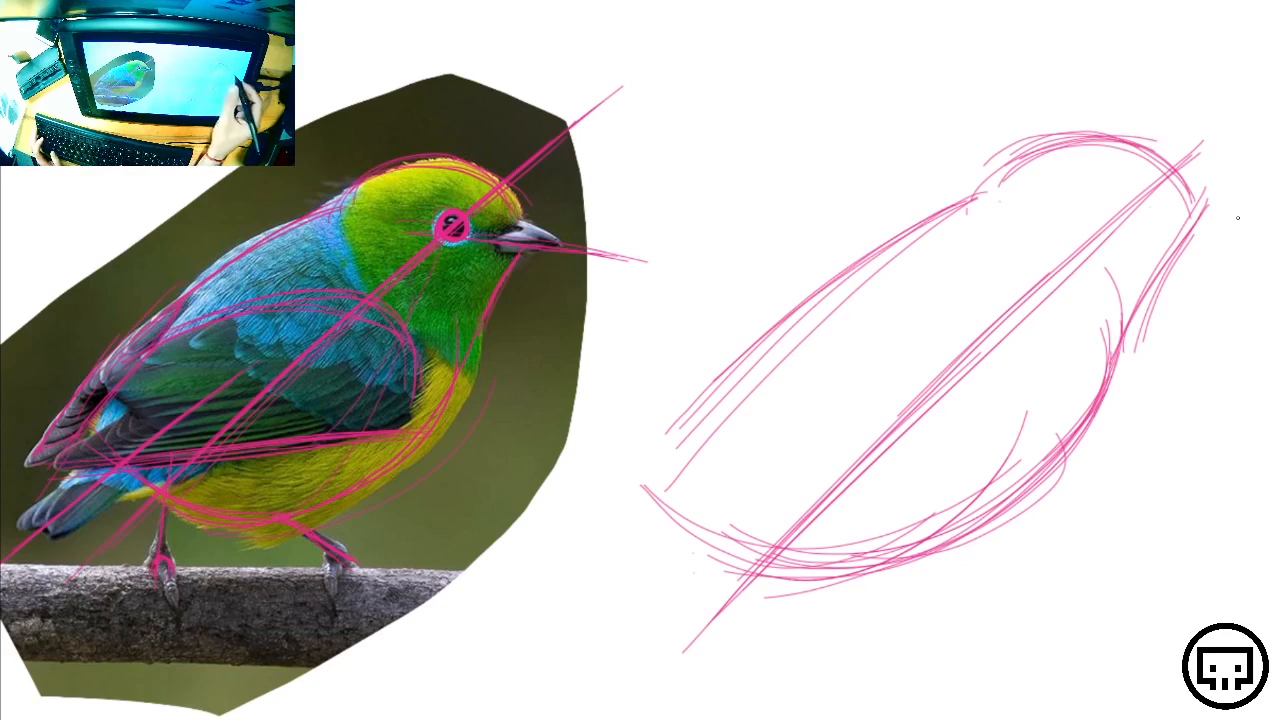
Draw the nearly horizontal beak direction line through the head, circle the eye on the body axis, and reinforce the belly curve
drag(1126, 215, 1272, 233)
drag(1040, 207, 1278, 232)
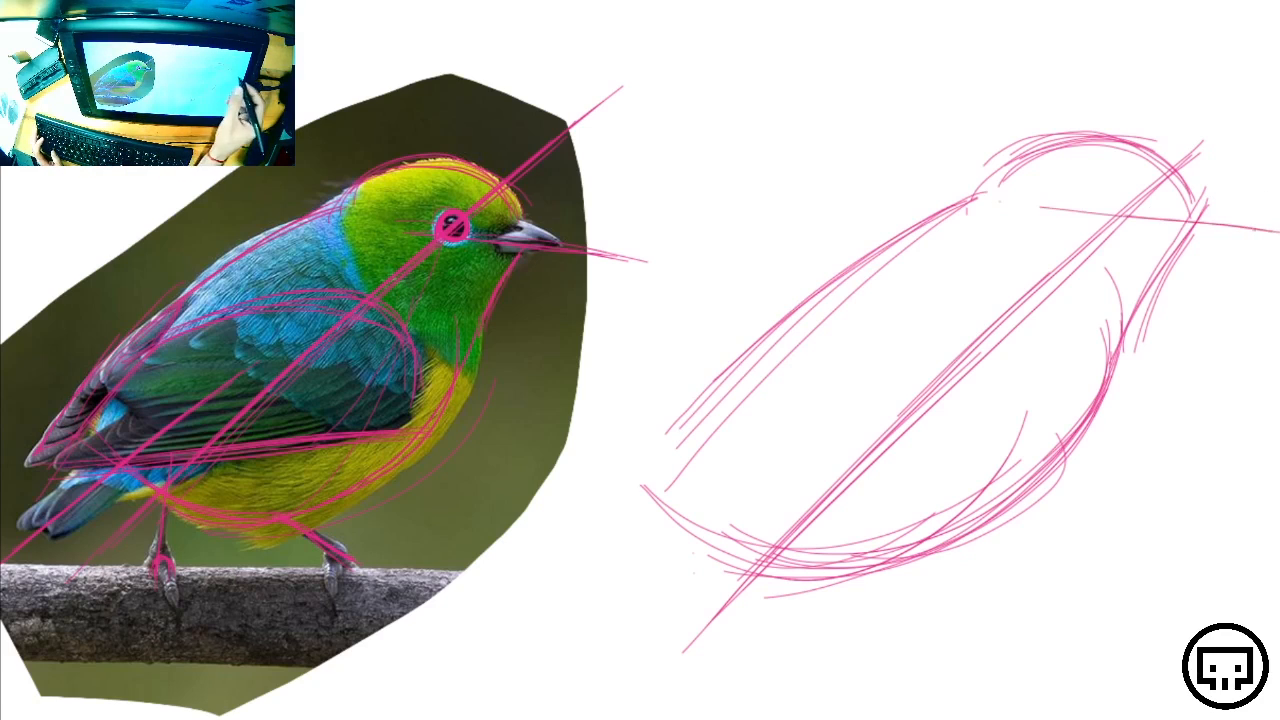
drag(1040, 198, 1278, 240)
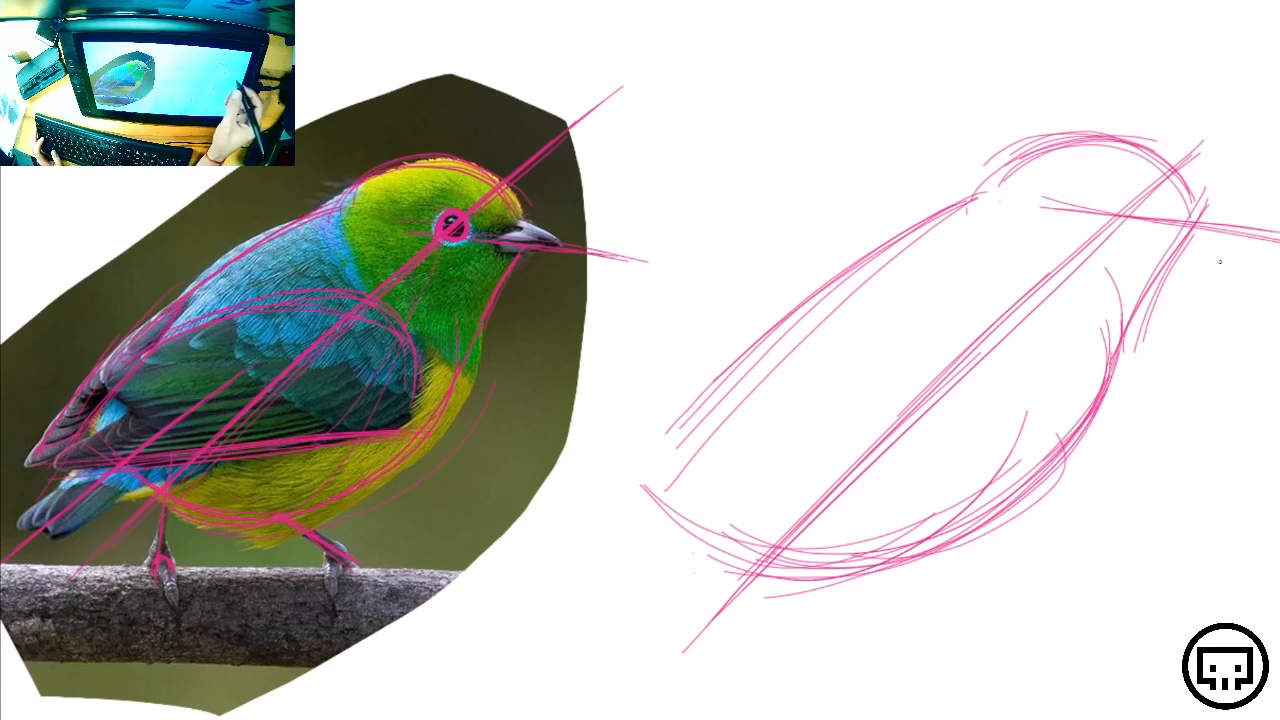
mouse_move(1128, 190)
mouse_down()
mouse_move(1108, 216)
mouse_move(1138, 202)
mouse_move(1110, 200)
mouse_up()
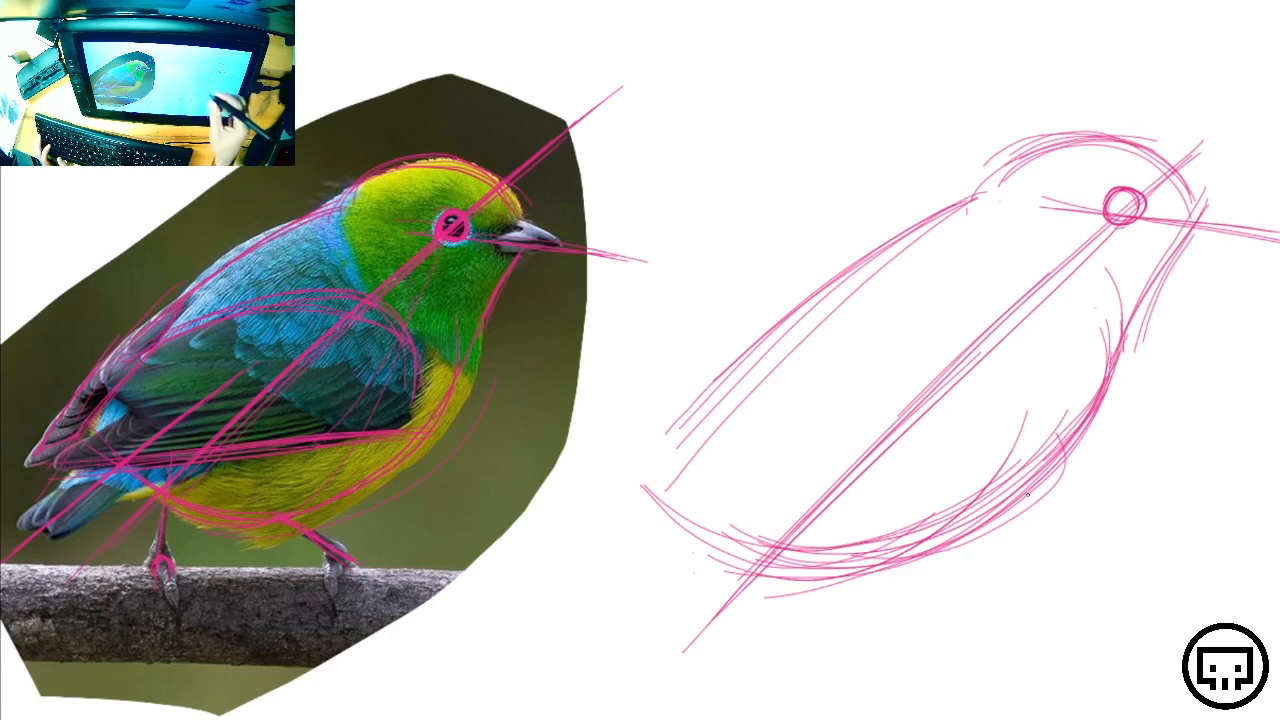
mouse_move(704, 484)
mouse_down()
mouse_move(756, 520)
mouse_move(960, 540)
mouse_move(1100, 428)
mouse_up()
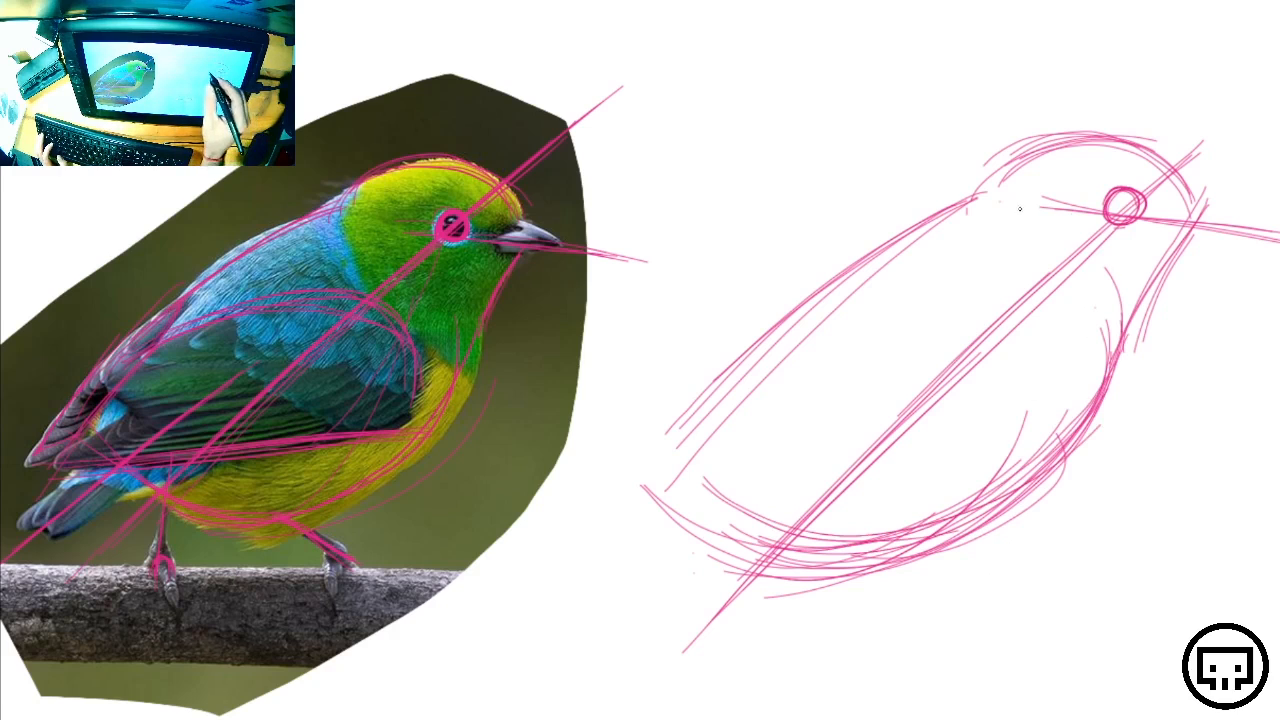
drag(1040, 208, 1279, 240)
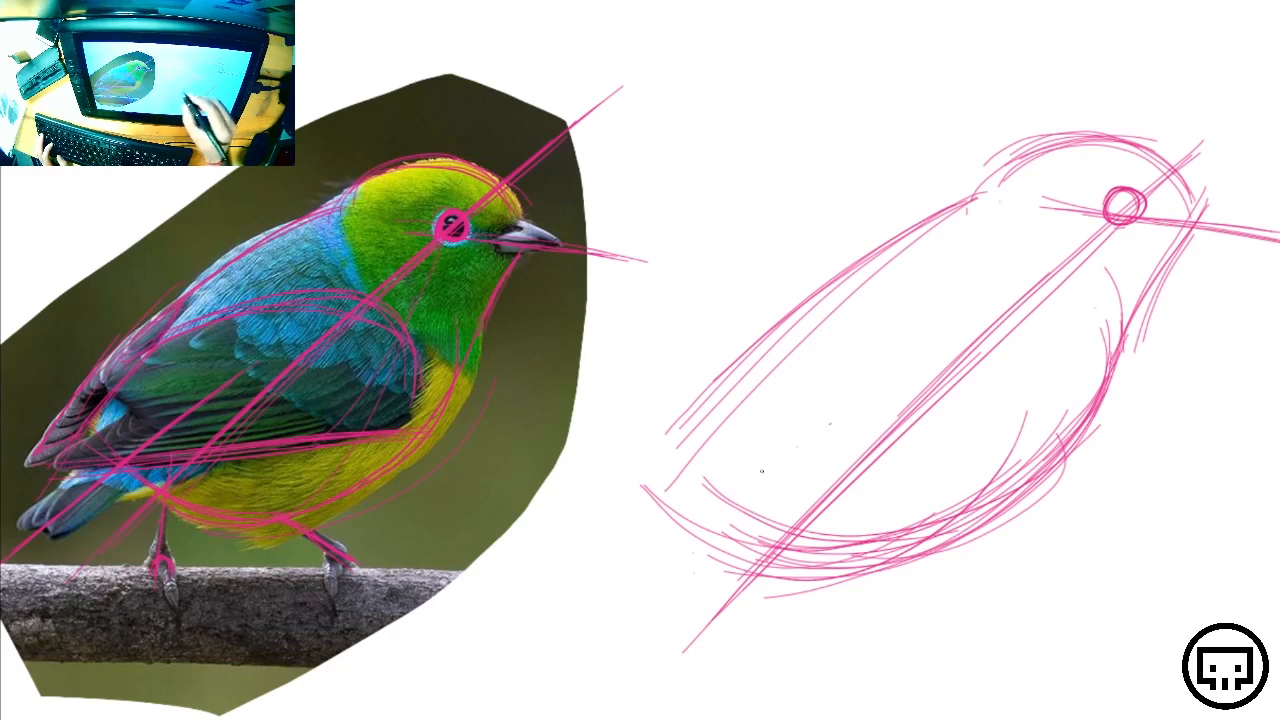
Draw the tail's diagonal direction line from mid-body past the rear of the belly with parallel strokes
mouse_move(572, 623)
mouse_down()
mouse_move(797, 447)
mouse_move(614, 592)
mouse_up()
drag(838, 400, 560, 624)
drag(812, 418, 582, 594)
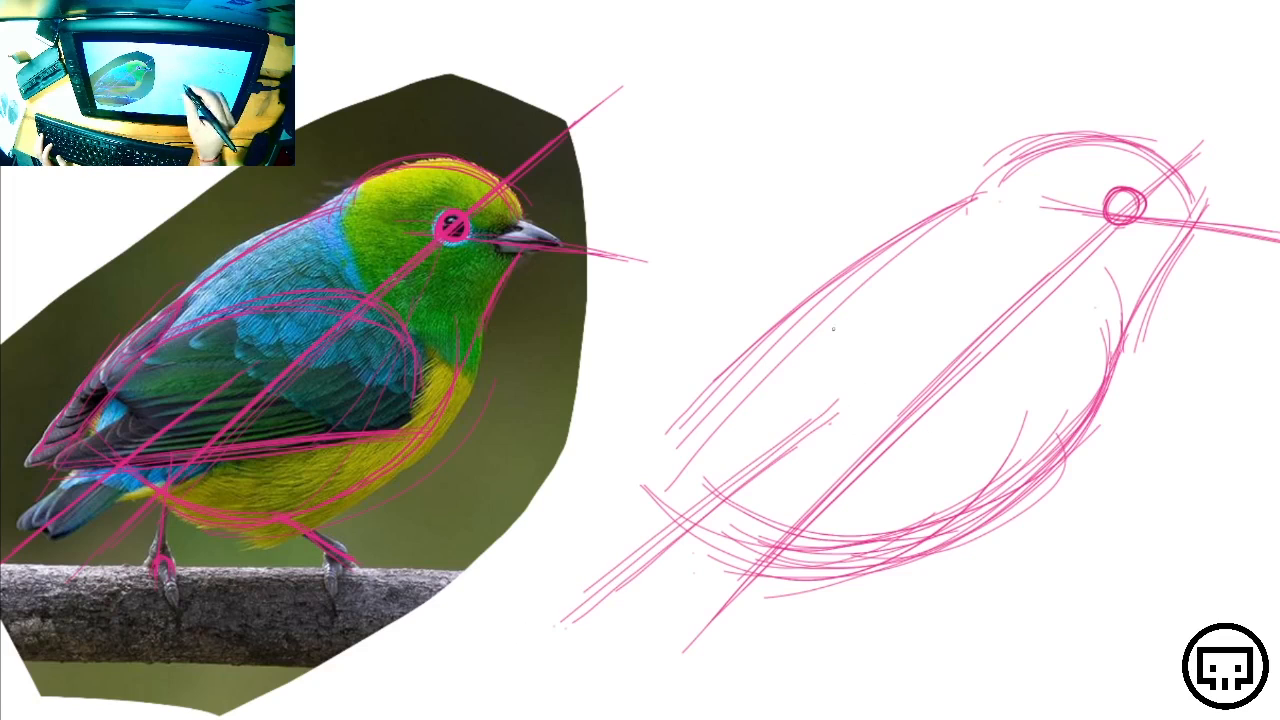
Outline the folded wing with a rounded upper and front contour and a nearly straight lower edge across the body
drag(1008, 298, 826, 338)
mouse_move(745, 390)
mouse_down()
mouse_move(955, 301)
mouse_move(1032, 372)
mouse_up()
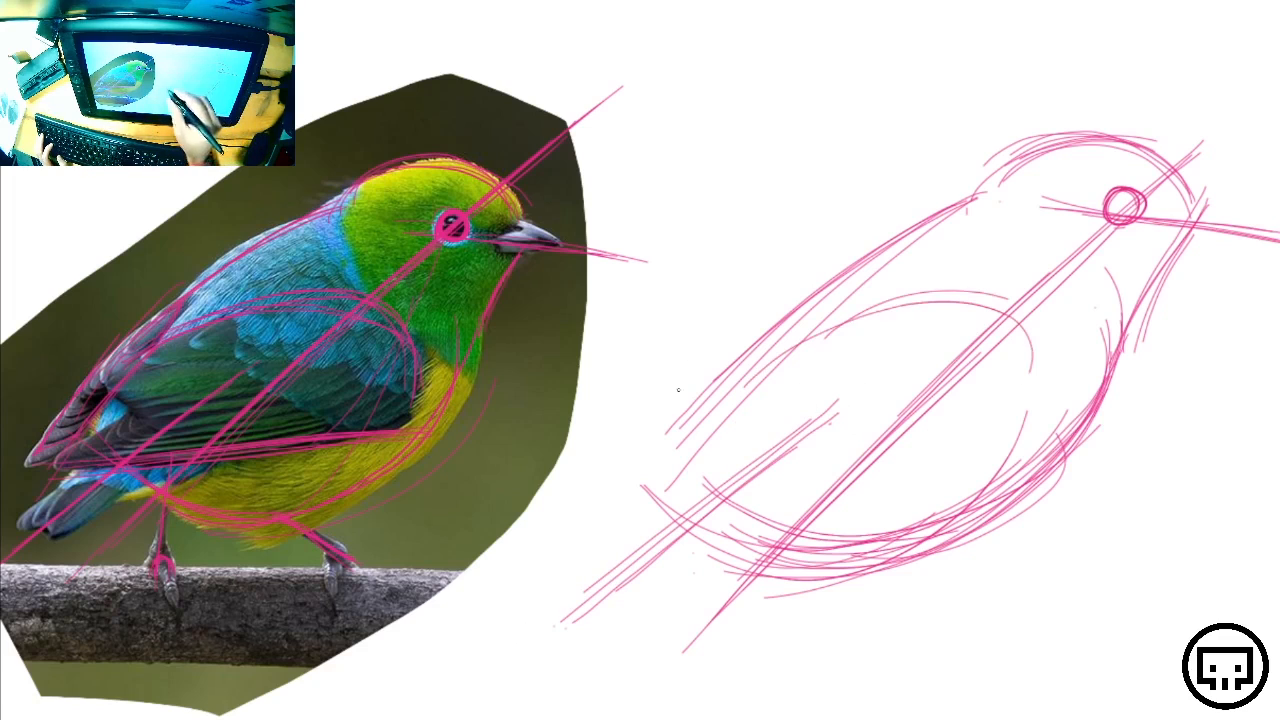
mouse_move(800, 330)
mouse_down()
mouse_move(972, 304)
mouse_move(984, 378)
mouse_up()
drag(722, 472, 1015, 408)
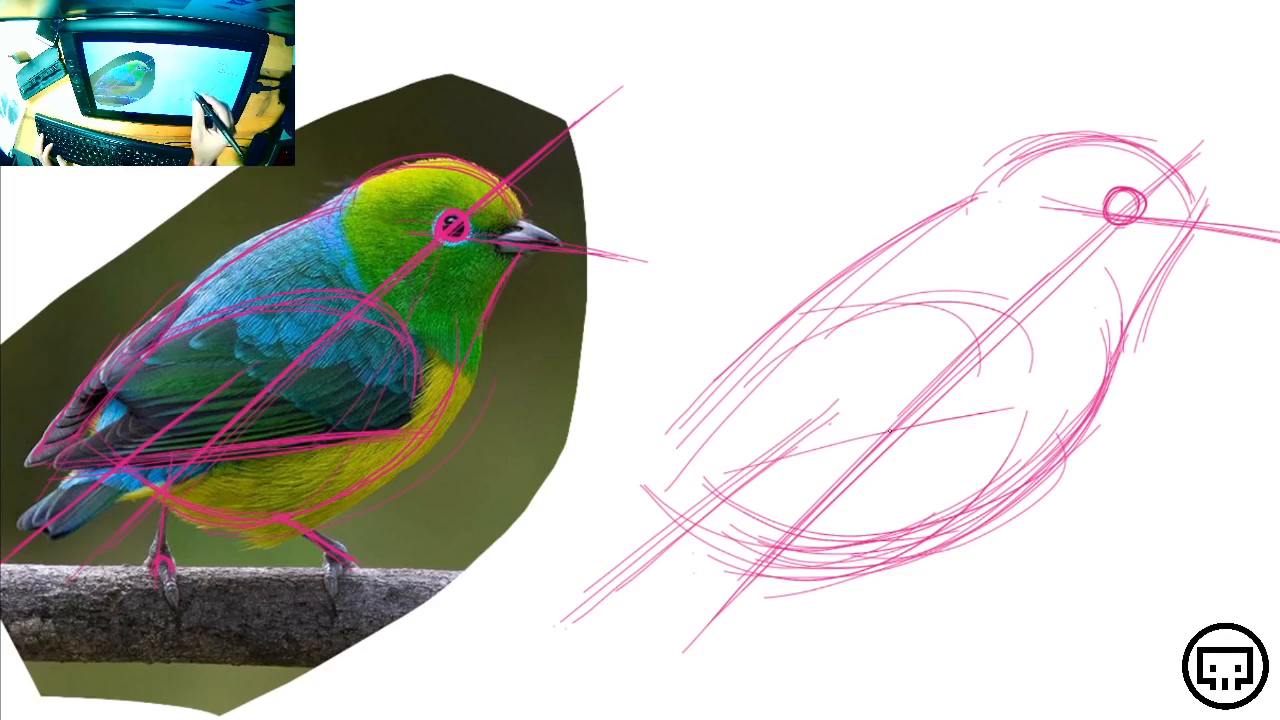
drag(740, 470, 1015, 435)
drag(672, 479, 990, 437)
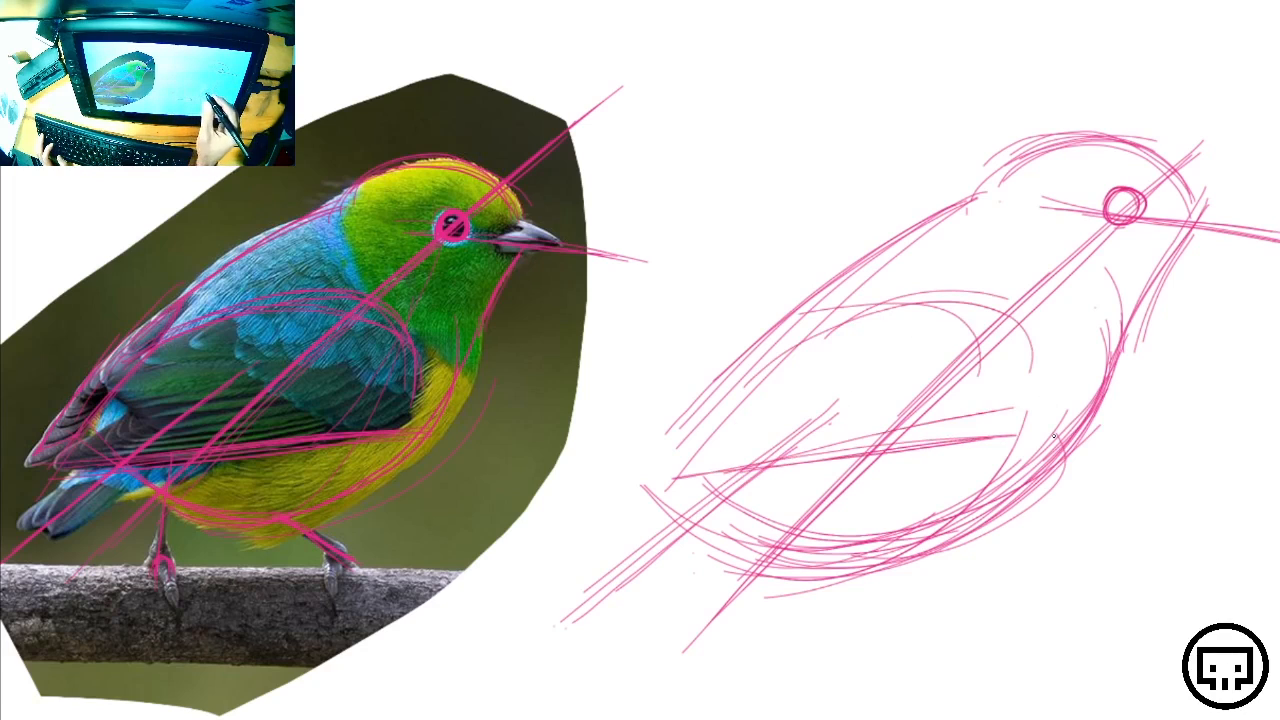
mouse_move(696, 466)
mouse_down()
mouse_move(990, 438)
mouse_move(914, 434)
mouse_up()
mouse_move(680, 464)
mouse_down()
mouse_move(1008, 428)
mouse_move(940, 312)
mouse_move(676, 462)
mouse_move(1016, 398)
mouse_move(898, 300)
mouse_move(666, 430)
mouse_up()
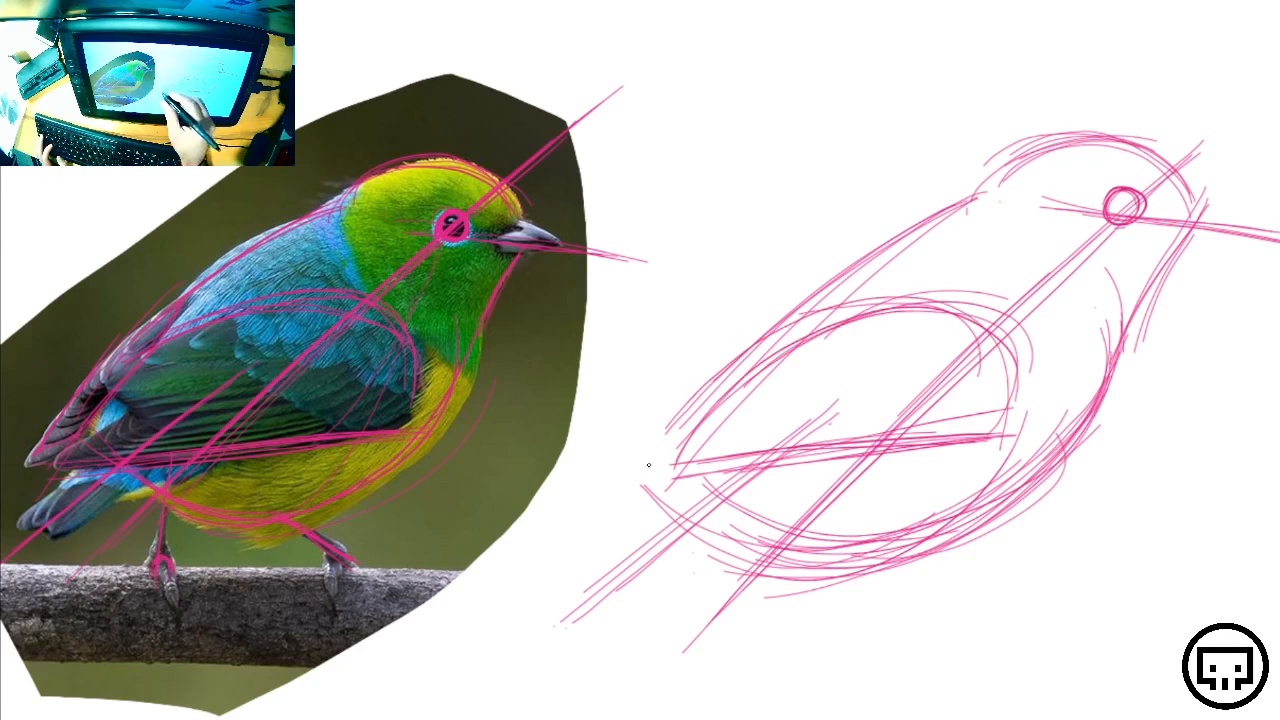
Outline the pointed rear wing feathers along the lower back behind the folded wing
mouse_move(828, 280)
mouse_down()
mouse_move(793, 346)
mouse_move(827, 285)
mouse_move(823, 313)
mouse_move(666, 416)
mouse_up()
mouse_move(702, 404)
mouse_down()
mouse_move(658, 418)
mouse_move(698, 364)
mouse_move(830, 282)
mouse_up()
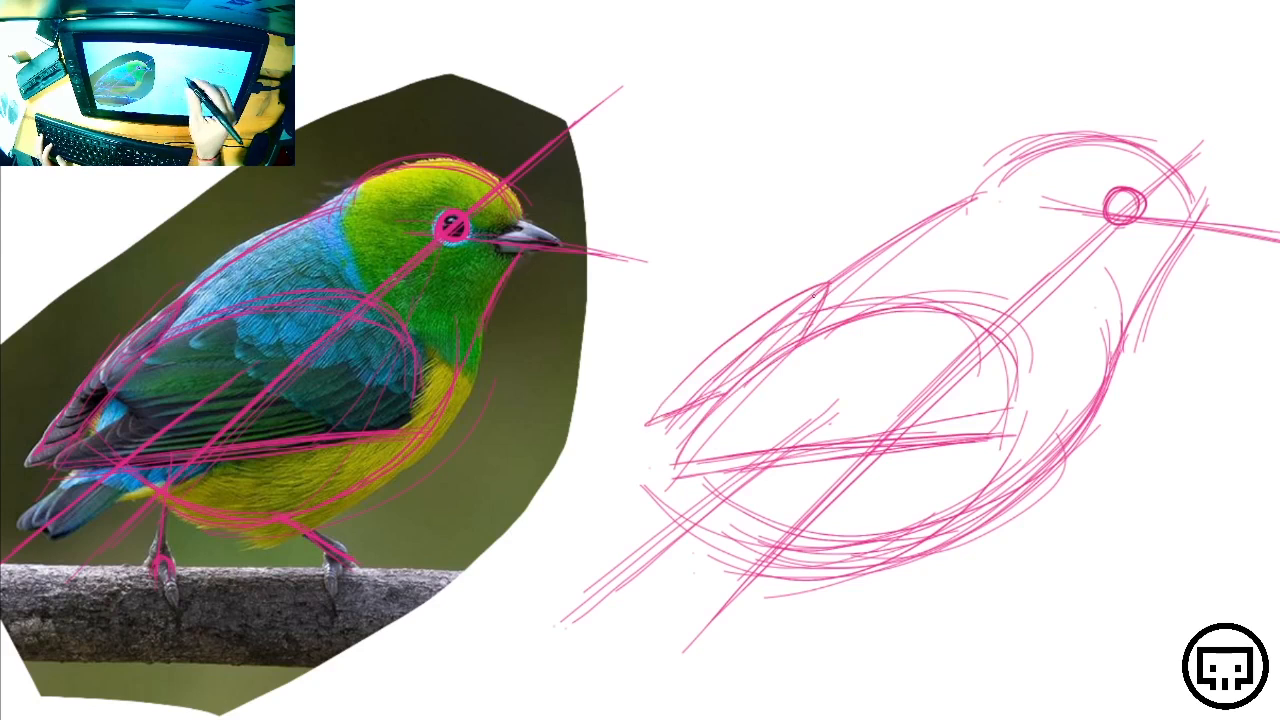
drag(692, 374, 806, 286)
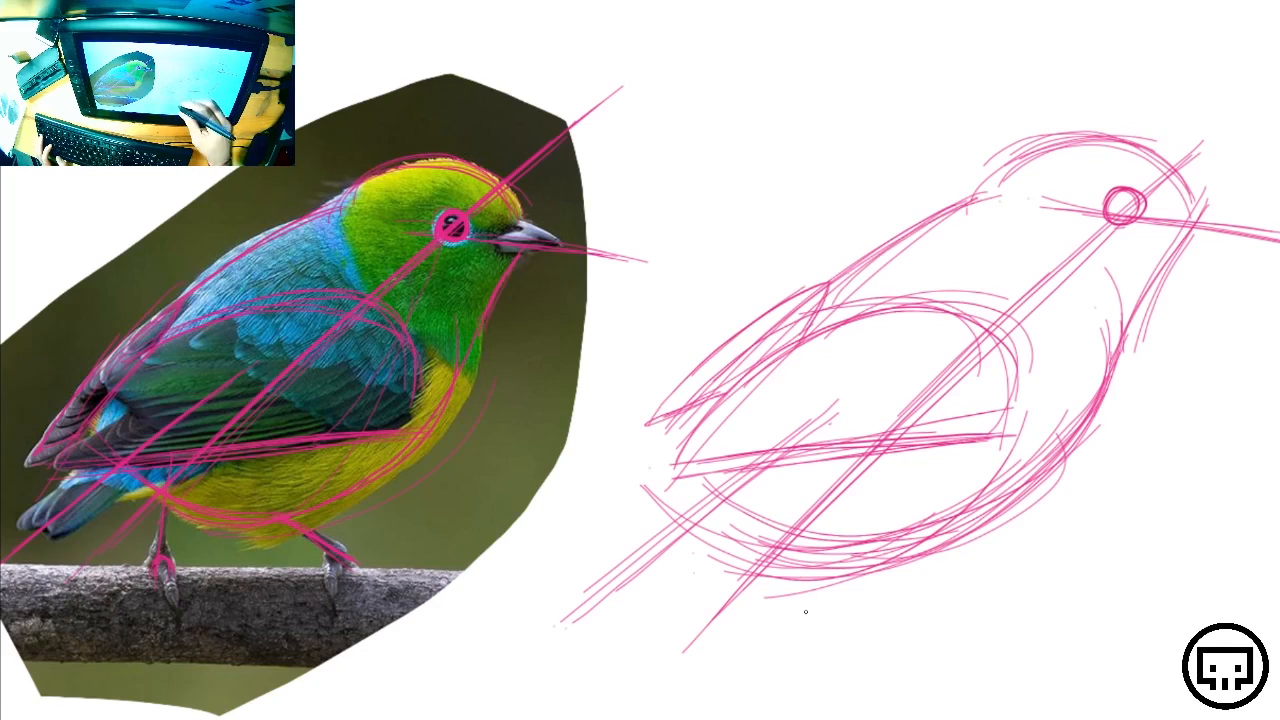
drag(800, 530, 797, 636)
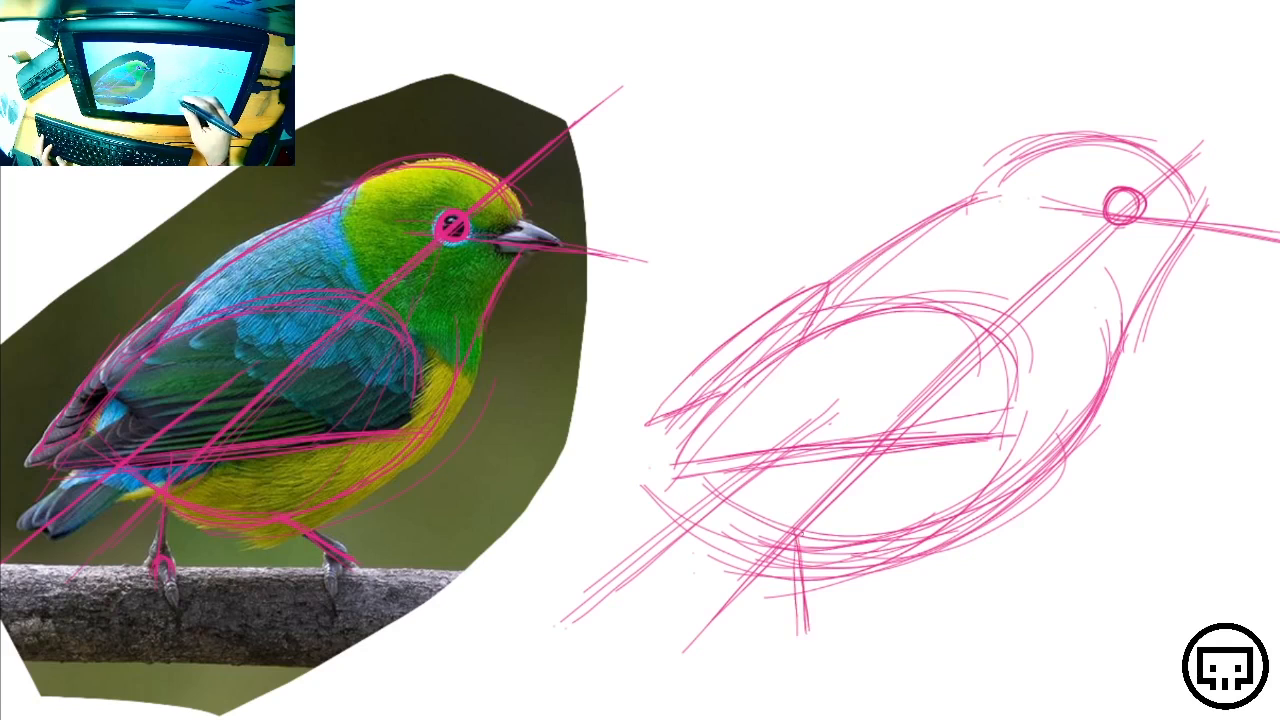
key(ctrl+z)
key(ctrl+z)
key(ctrl+z)
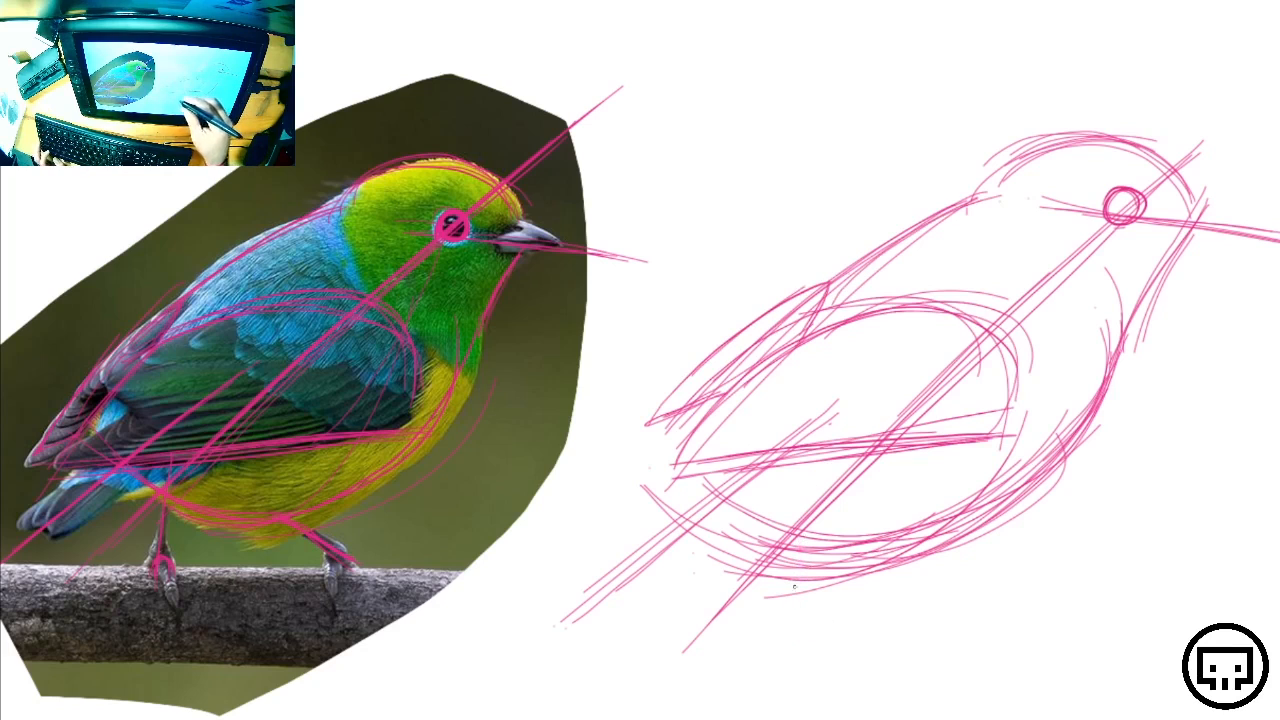
Draw the drawn bird's two legs below the belly, the rear one nearly vertical and the front one slanting forward
drag(804, 527, 775, 637)
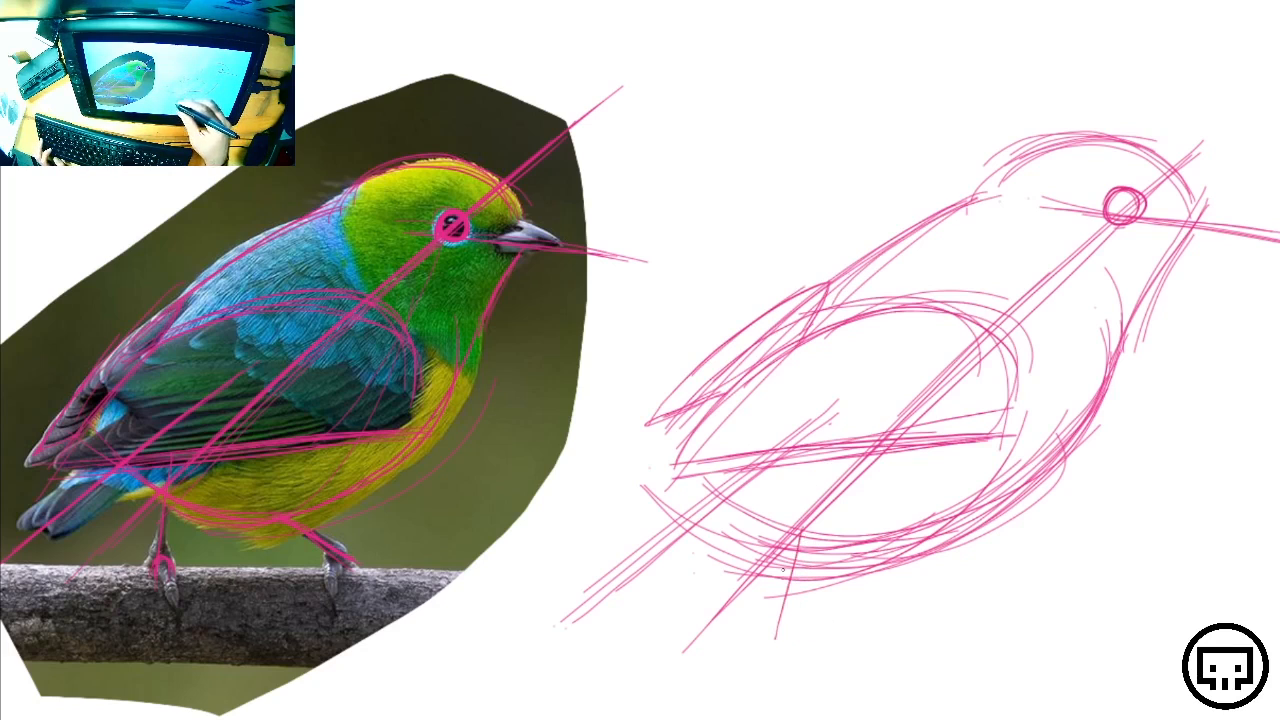
drag(792, 531, 780, 647)
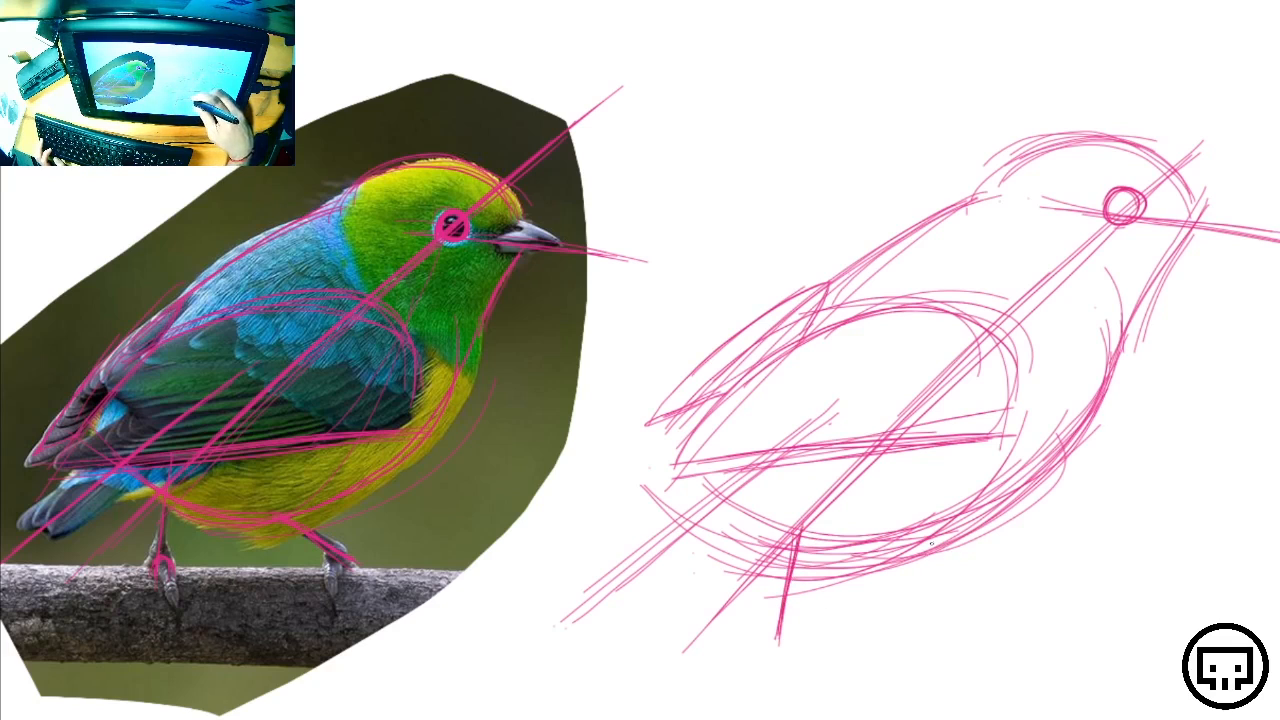
mouse_move(931, 543)
mouse_down()
mouse_move(995, 587)
mouse_move(978, 585)
mouse_move(1036, 622)
mouse_up()
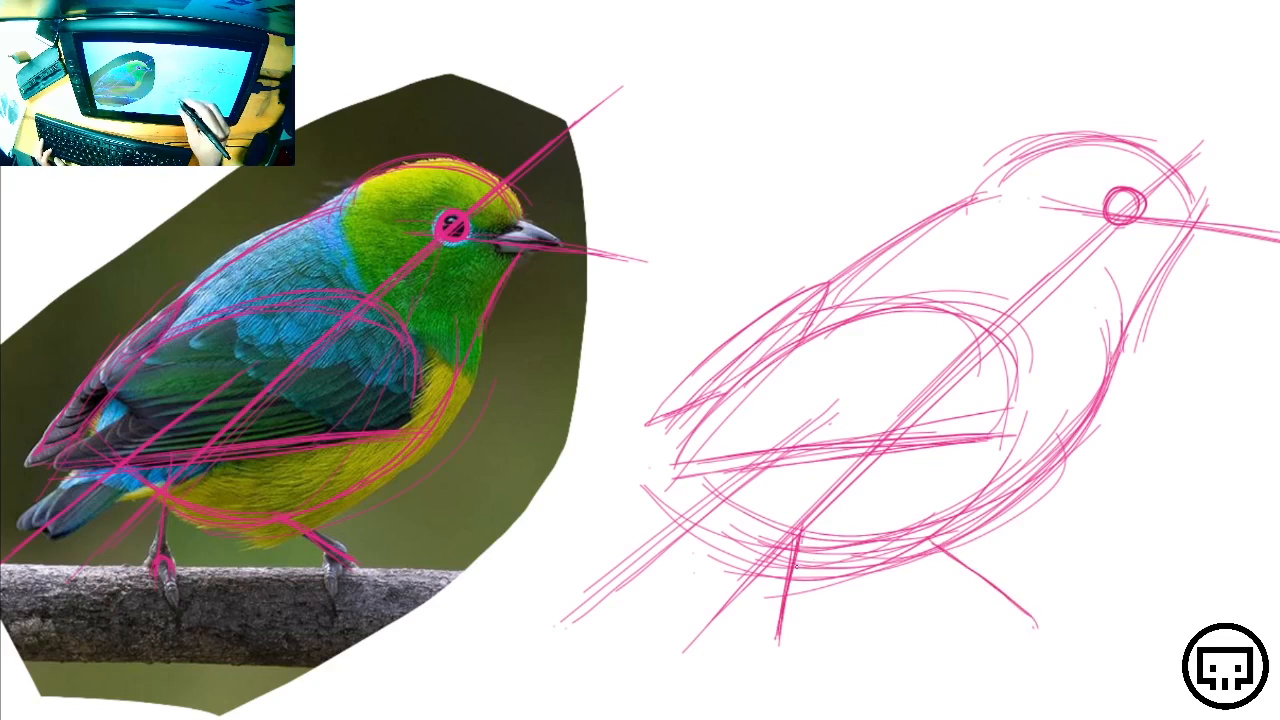
drag(966, 550, 1016, 619)
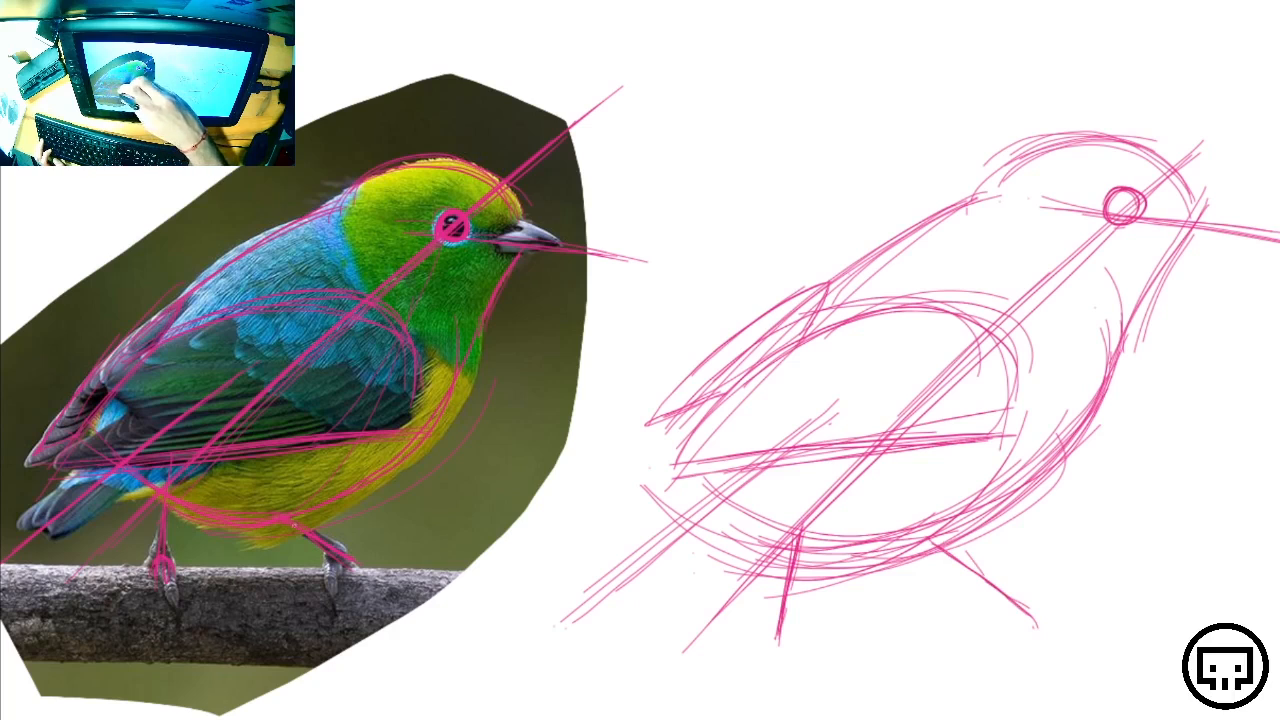
Hatch the negative space between the legs under the belly on the photo and in the drawing, closing the drawing's shape with a baseline
mouse_move(332, 548)
mouse_down()
mouse_move(306, 566)
mouse_move(186, 568)
mouse_up()
mouse_move(162, 520)
mouse_down()
mouse_move(180, 566)
mouse_move(206, 528)
mouse_move(252, 550)
mouse_move(284, 524)
mouse_move(330, 574)
mouse_up()
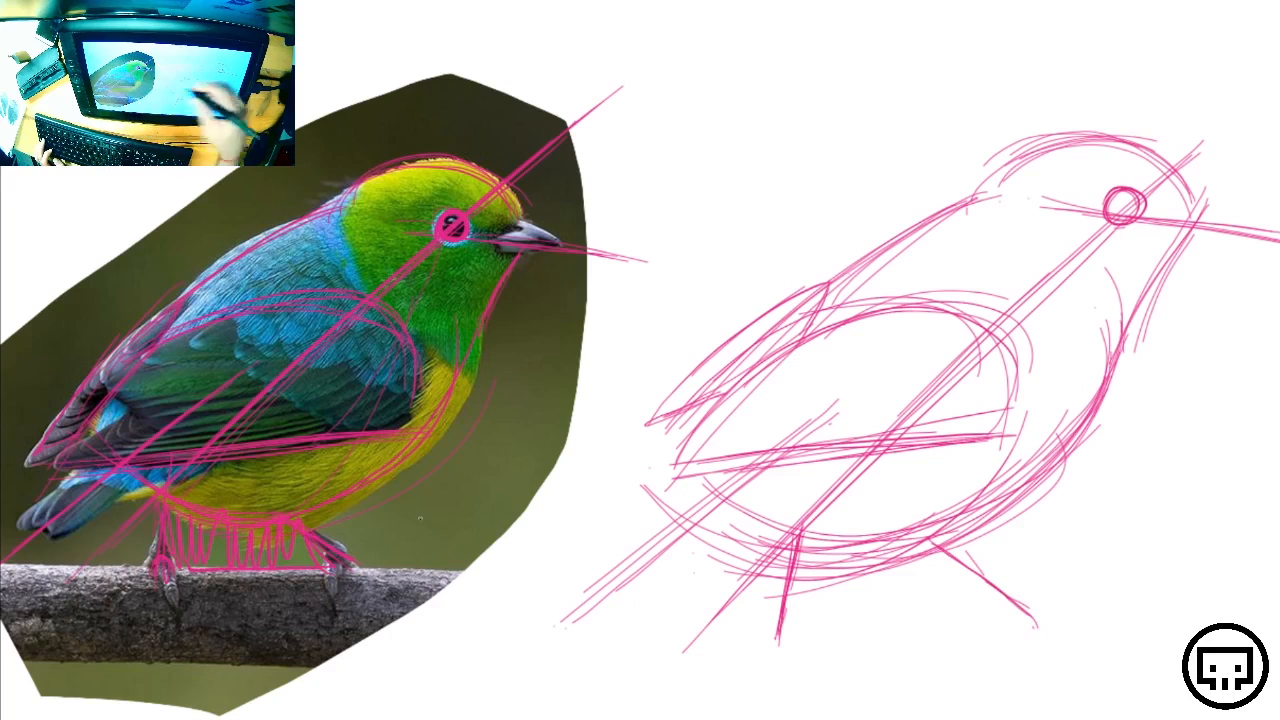
mouse_move(800, 562)
mouse_down()
mouse_move(966, 546)
mouse_move(940, 546)
mouse_move(972, 558)
mouse_move(1010, 612)
mouse_up()
mouse_move(952, 560)
mouse_down()
mouse_move(1020, 614)
mouse_move(1004, 596)
mouse_up()
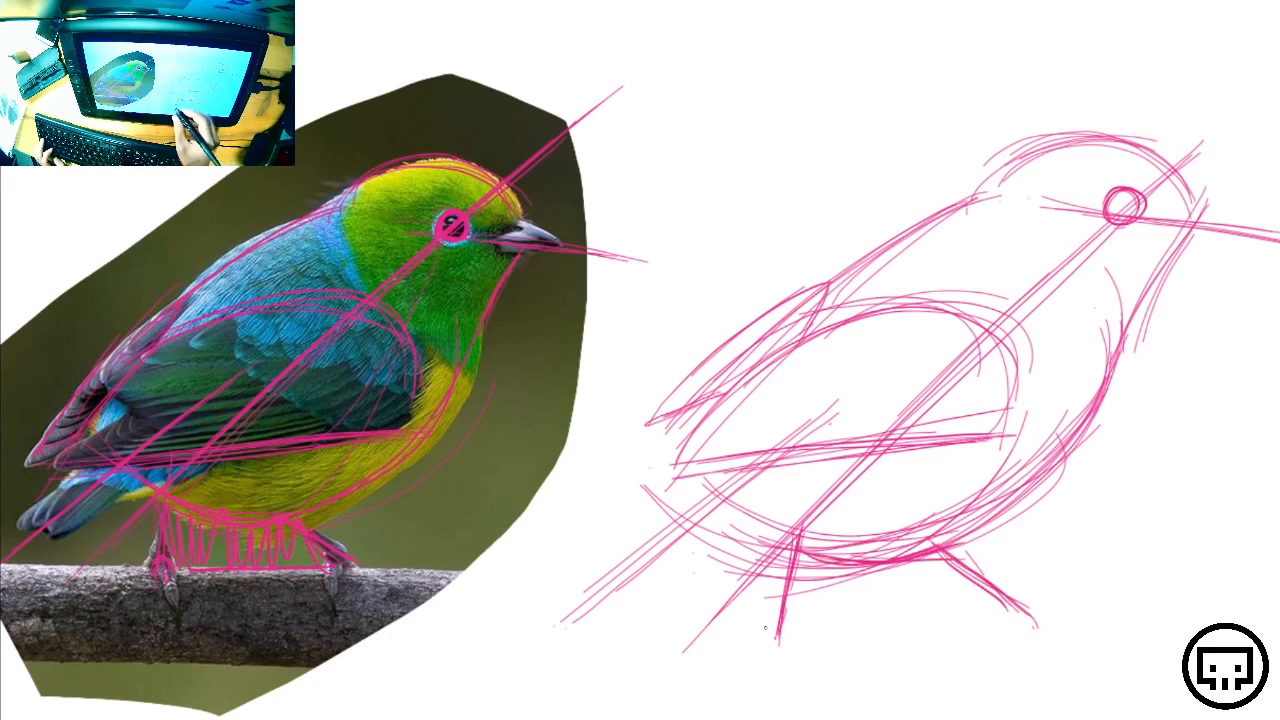
drag(792, 620, 1010, 614)
drag(830, 616, 1006, 612)
drag(816, 558, 792, 598)
mouse_move(870, 566)
mouse_down()
mouse_move(806, 612)
mouse_move(942, 592)
mouse_move(1012, 607)
mouse_up()
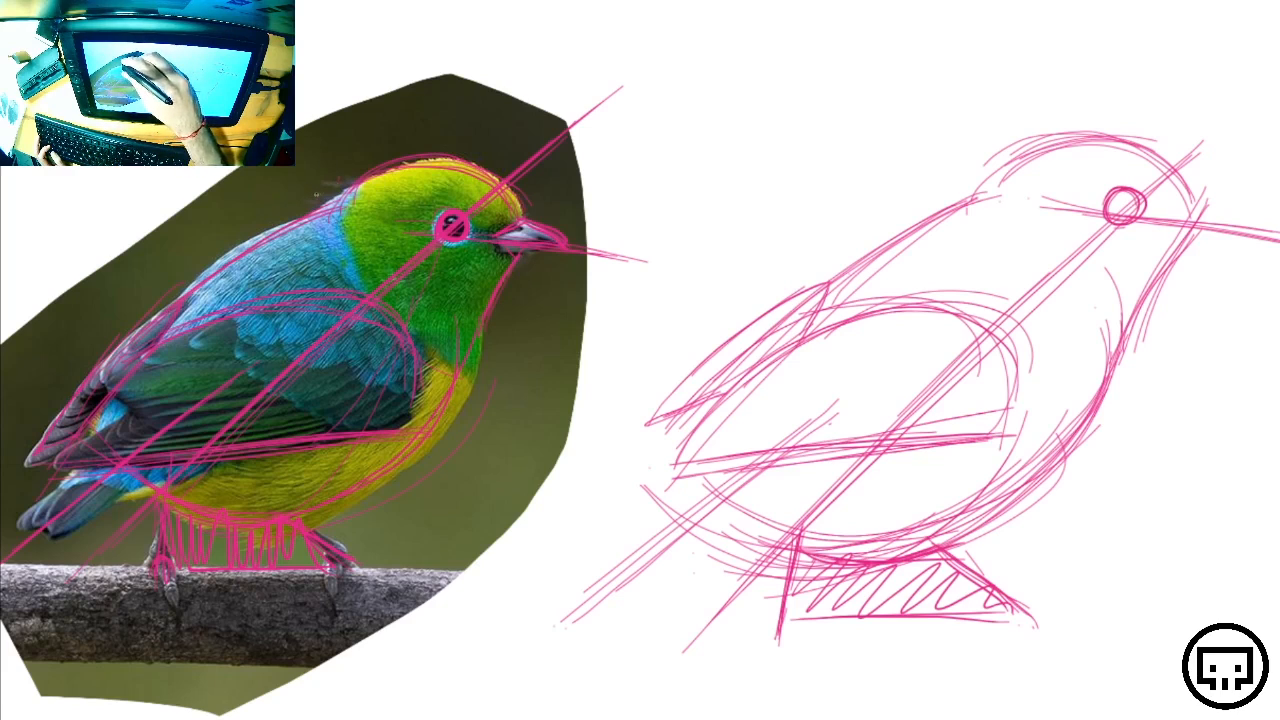
Mark the curved collar line between head and body on the photo, and add arcs around the eye and cheek
drag(319, 212, 345, 268)
drag(404, 330, 492, 388)
drag(315, 198, 342, 272)
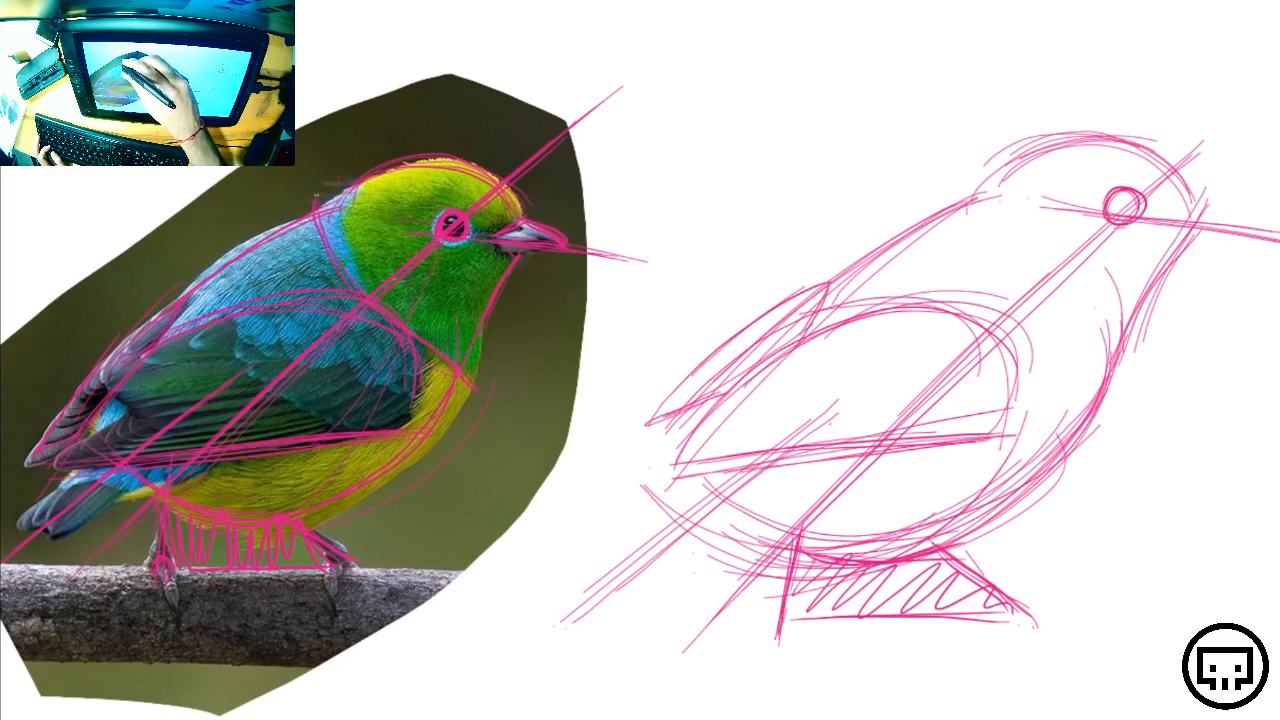
mouse_move(338, 194)
mouse_down()
mouse_move(350, 270)
mouse_move(352, 252)
mouse_up()
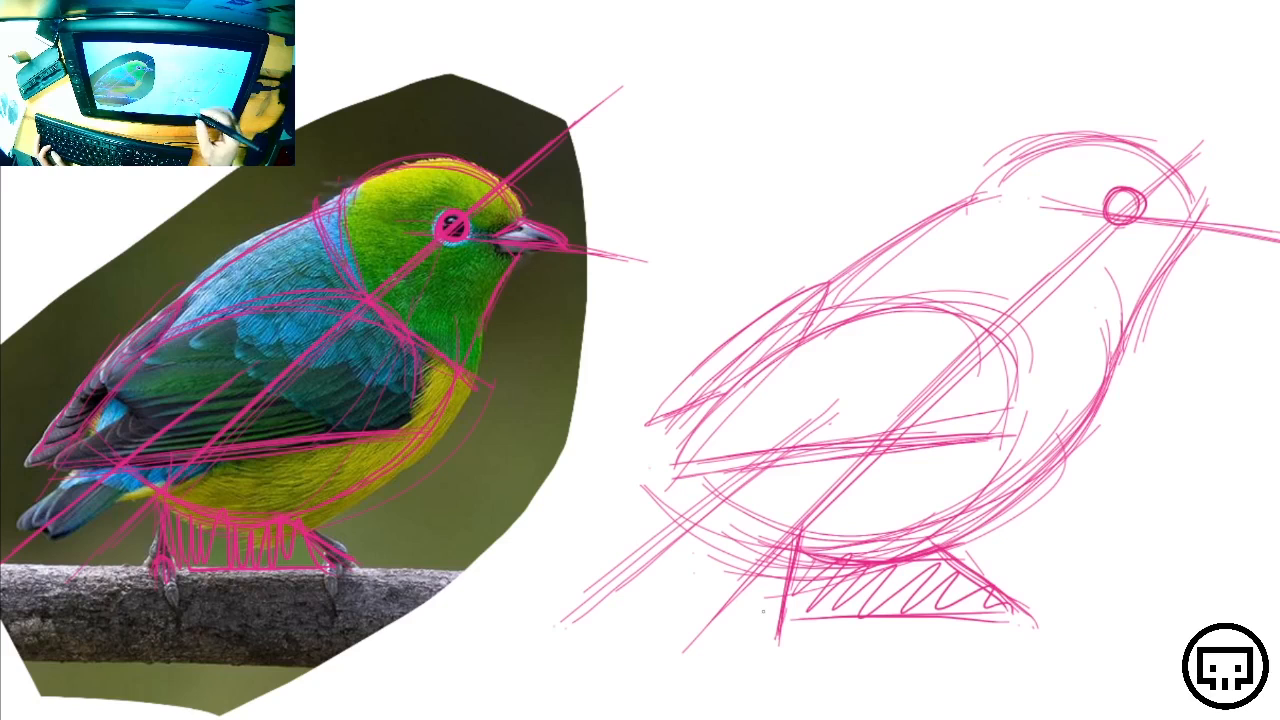
mouse_move(440, 198)
mouse_down()
mouse_move(342, 206)
mouse_move(472, 204)
mouse_up()
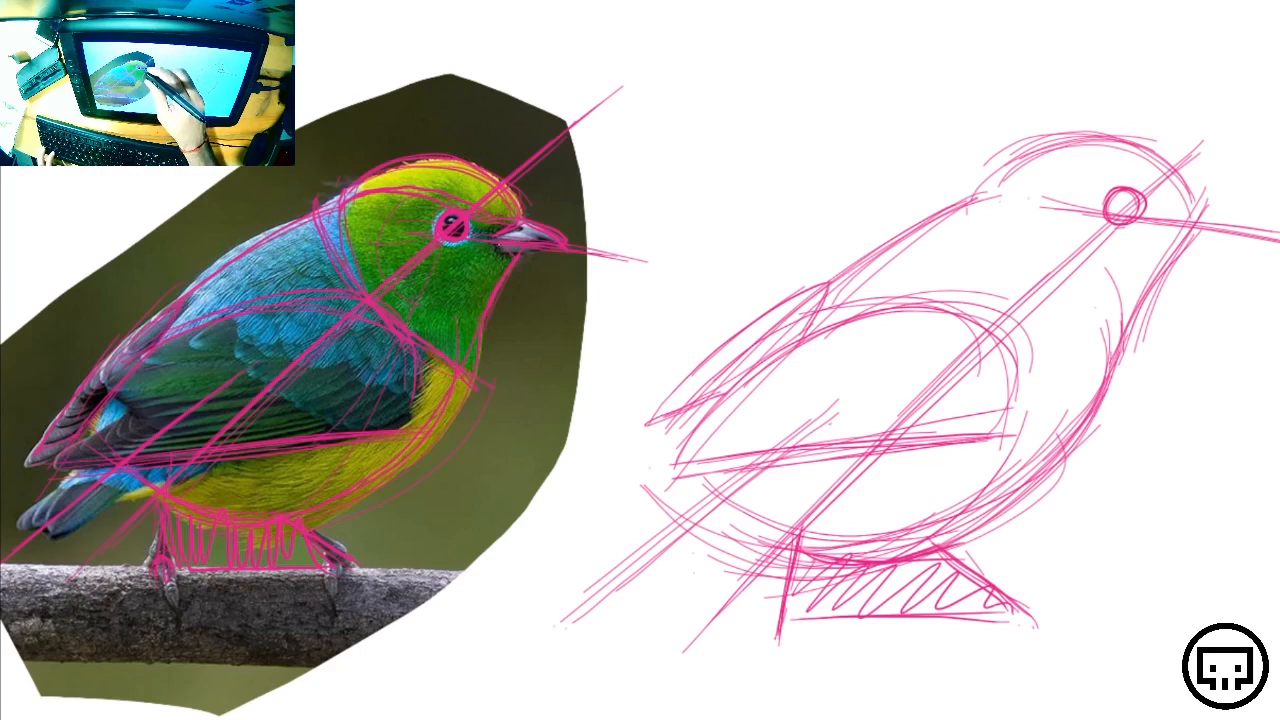
drag(407, 195, 374, 255)
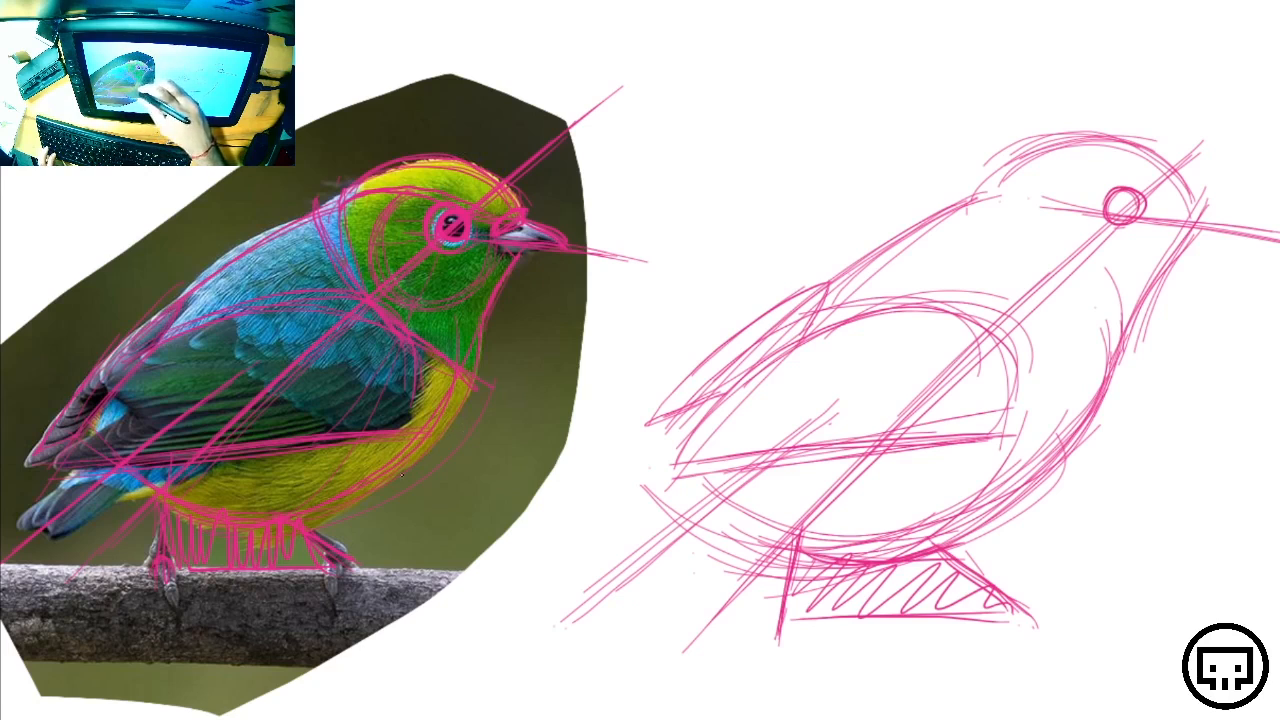
Divide the wing on the photo into feather groups with a curved shoulder boundary, a rear edge and lengthwise feather lines
mouse_move(251, 362)
mouse_down()
mouse_move(334, 425)
mouse_move(367, 432)
mouse_up()
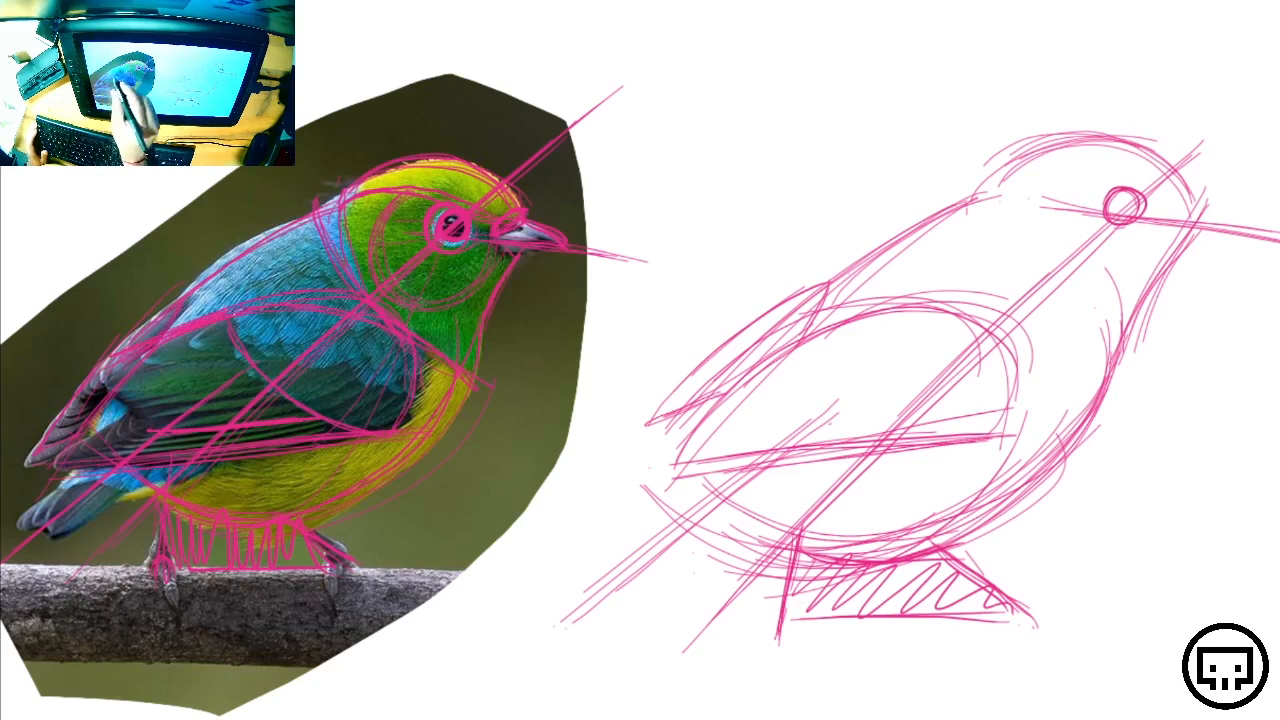
drag(102, 360, 150, 427)
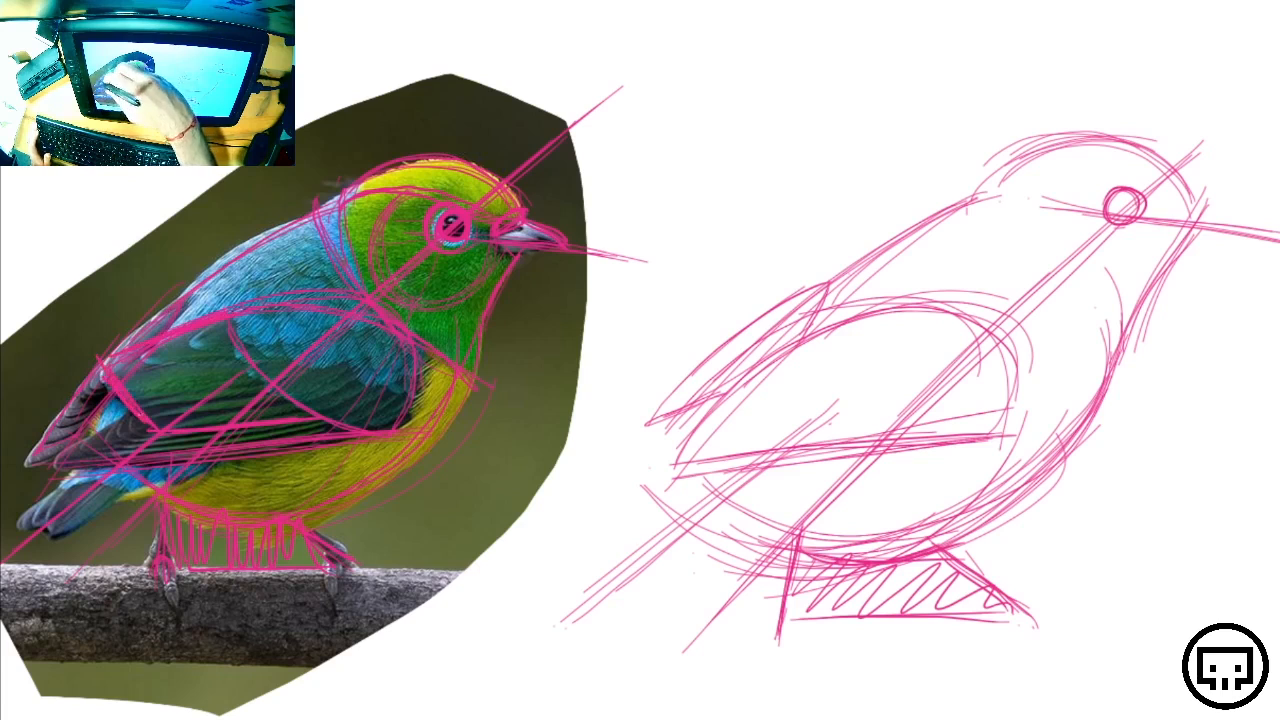
mouse_move(356, 438)
mouse_down()
mouse_move(50, 472)
mouse_move(354, 436)
mouse_up()
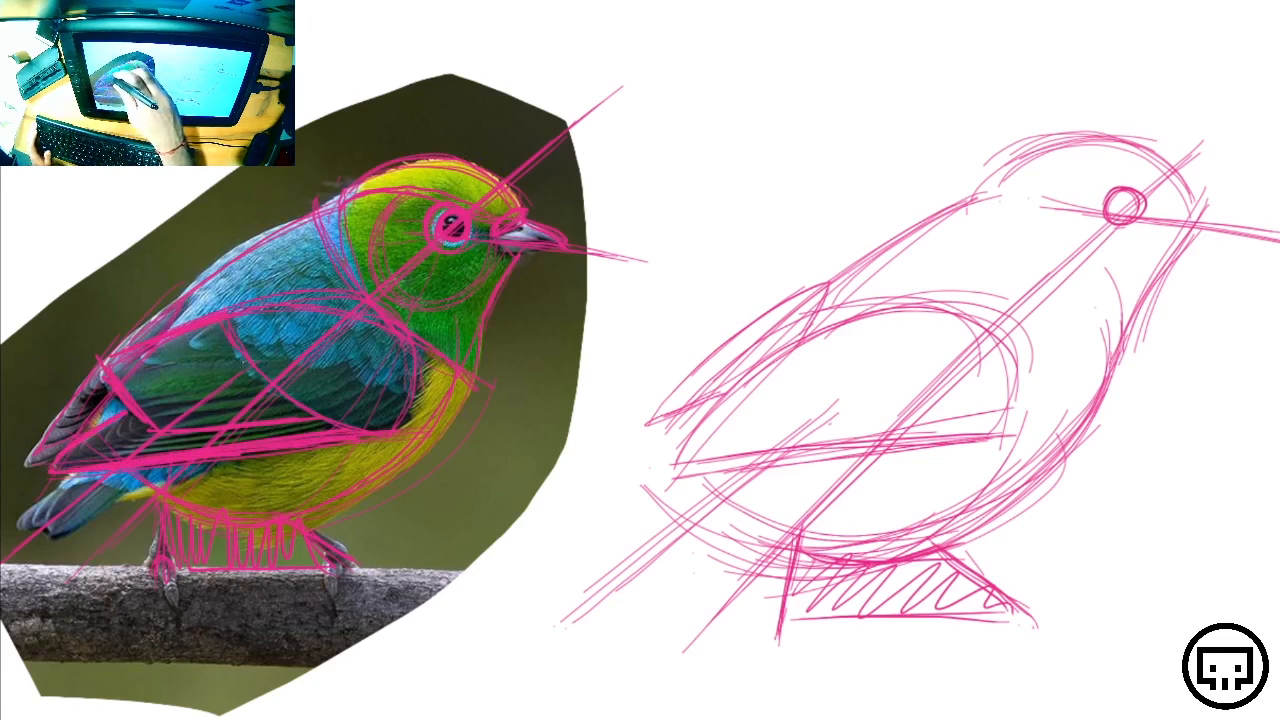
drag(250, 374, 326, 431)
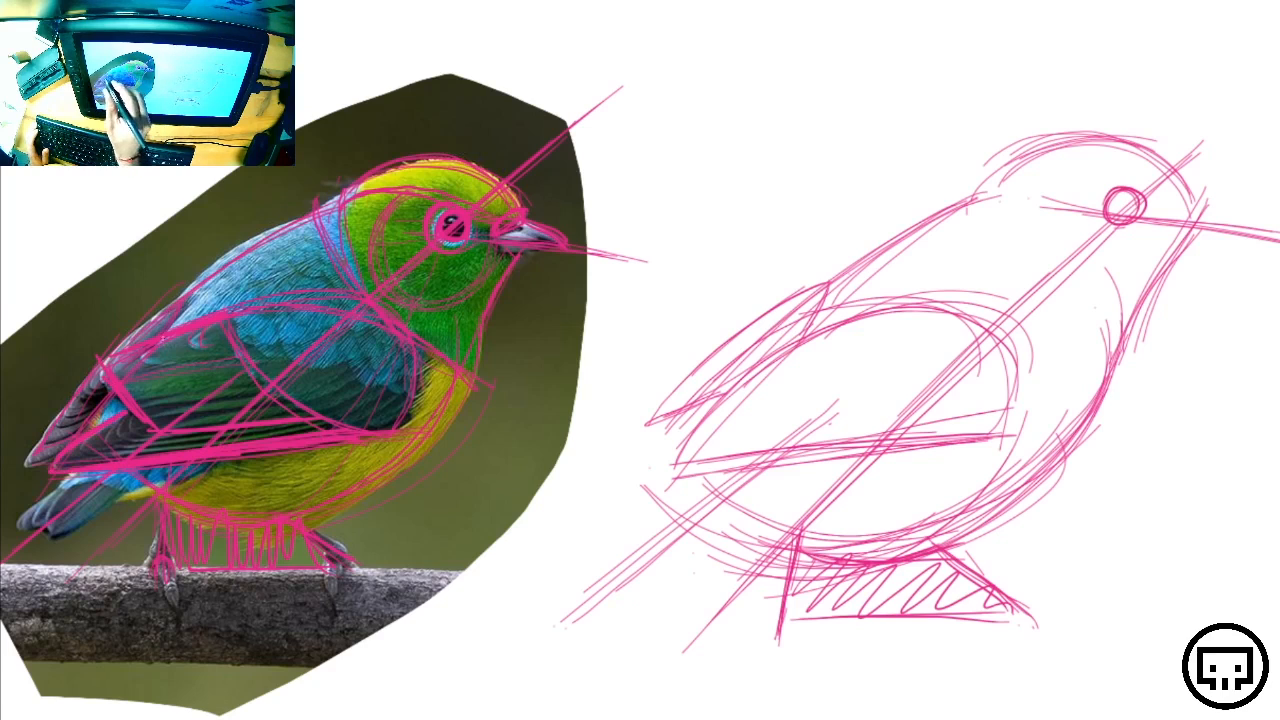
mouse_move(219, 360)
mouse_down()
mouse_move(200, 357)
mouse_move(236, 360)
mouse_move(104, 384)
mouse_move(246, 377)
mouse_up()
drag(160, 388, 254, 382)
mouse_move(136, 402)
mouse_down()
mouse_move(259, 394)
mouse_move(240, 413)
mouse_up()
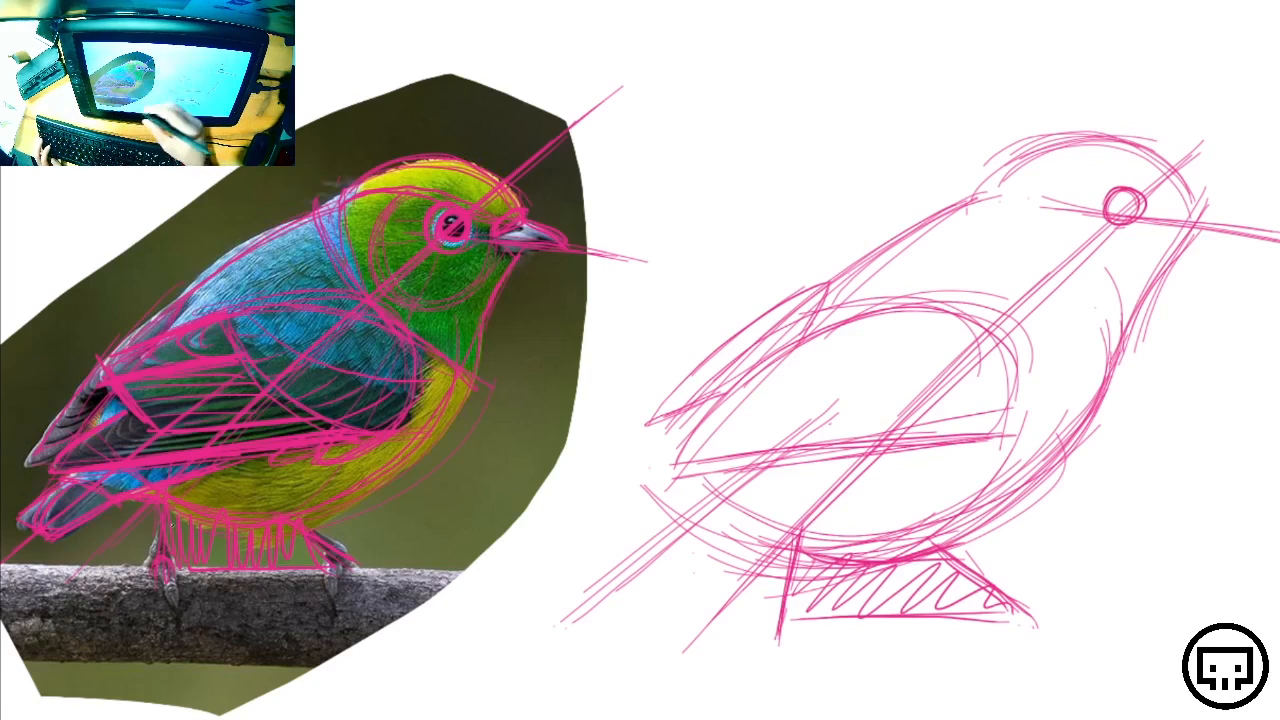
Outline the legs and gripping toes of both feet on the photo
mouse_move(157, 530)
mouse_down()
mouse_move(150, 548)
mouse_move(177, 570)
mouse_move(143, 564)
mouse_up()
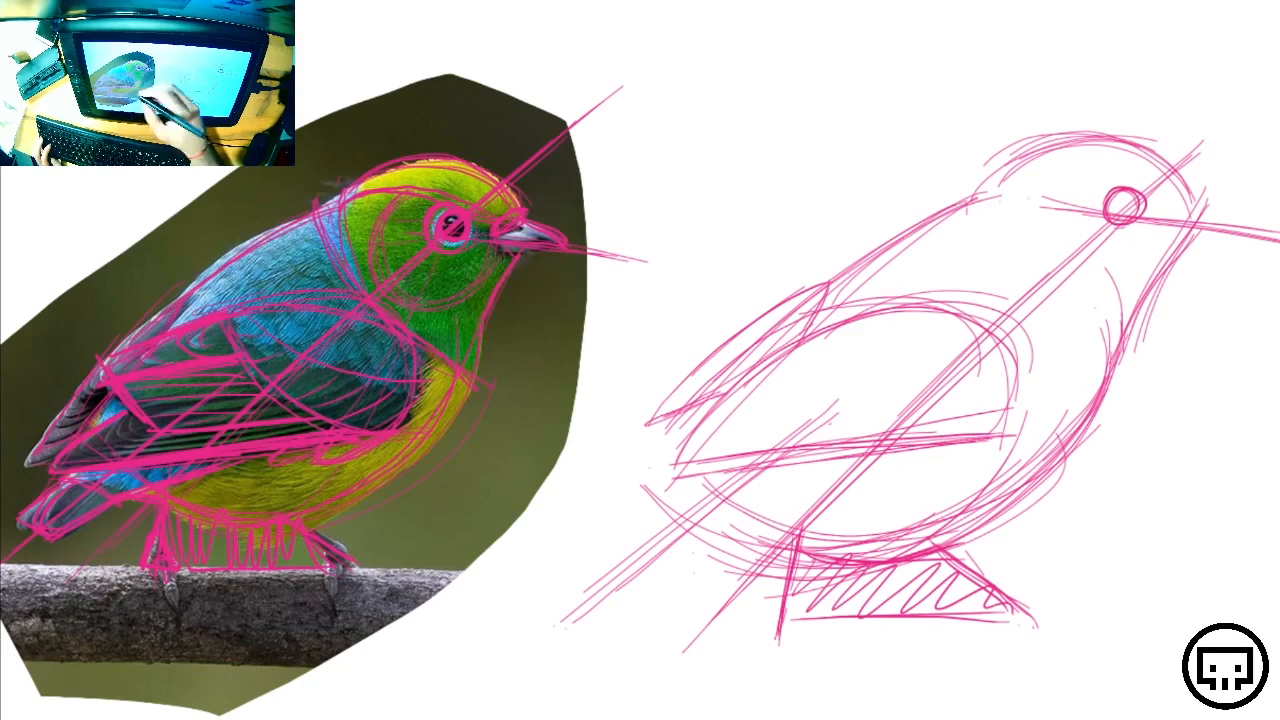
drag(325, 538, 346, 550)
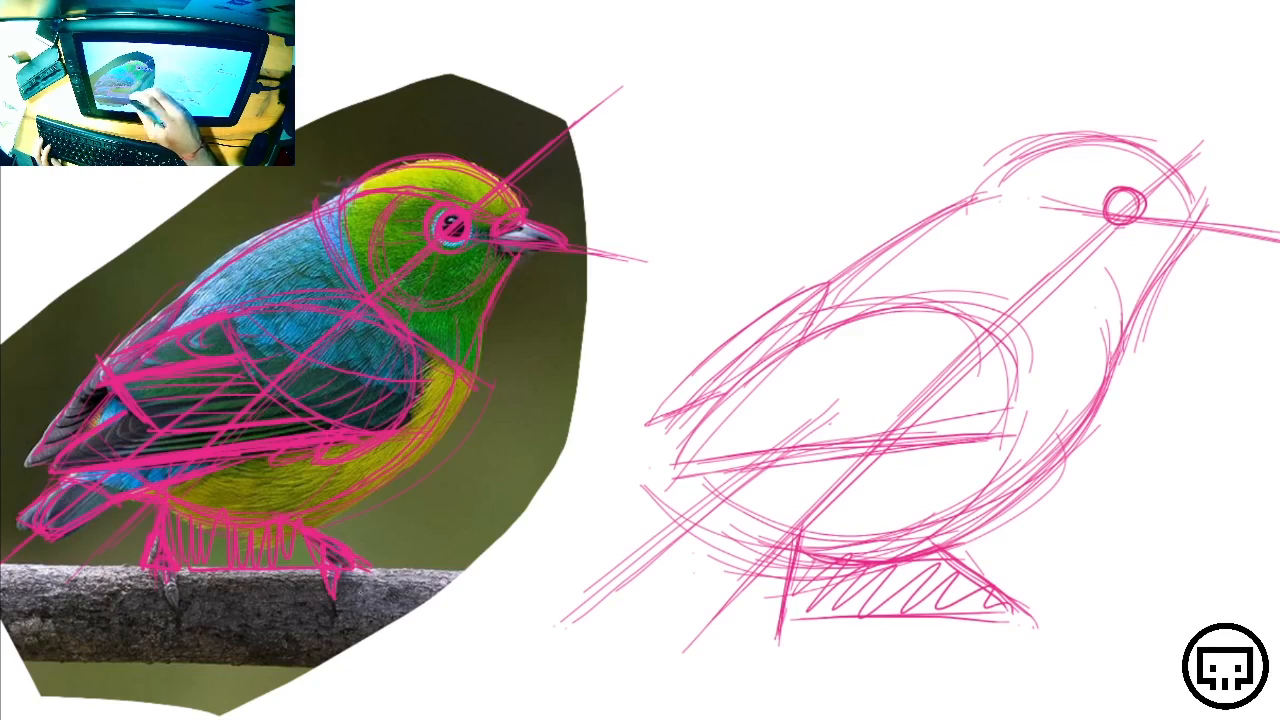
mouse_move(155, 572)
mouse_down()
mouse_move(169, 605)
mouse_move(174, 595)
mouse_up()
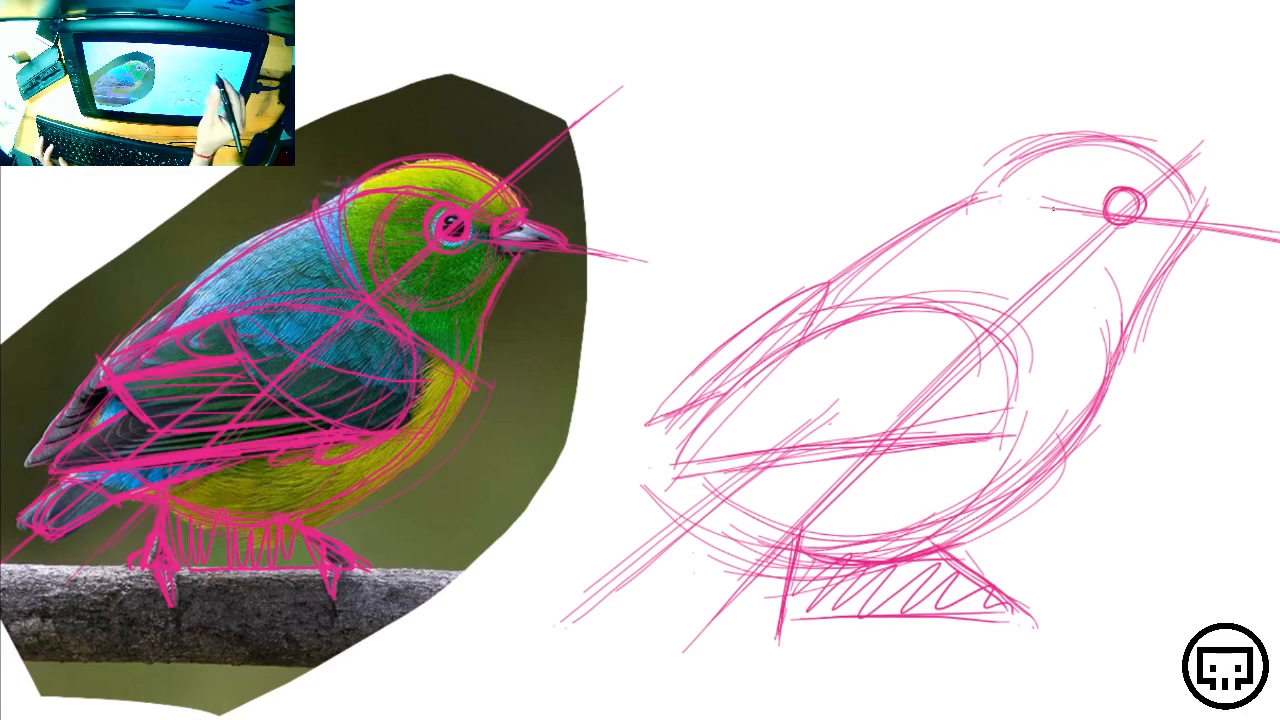
Outline the drawn bird's pointed beak around its direction line and add a rounded arc at its base
mouse_move(1169, 219)
mouse_down()
mouse_move(1202, 201)
mouse_move(1255, 229)
mouse_up()
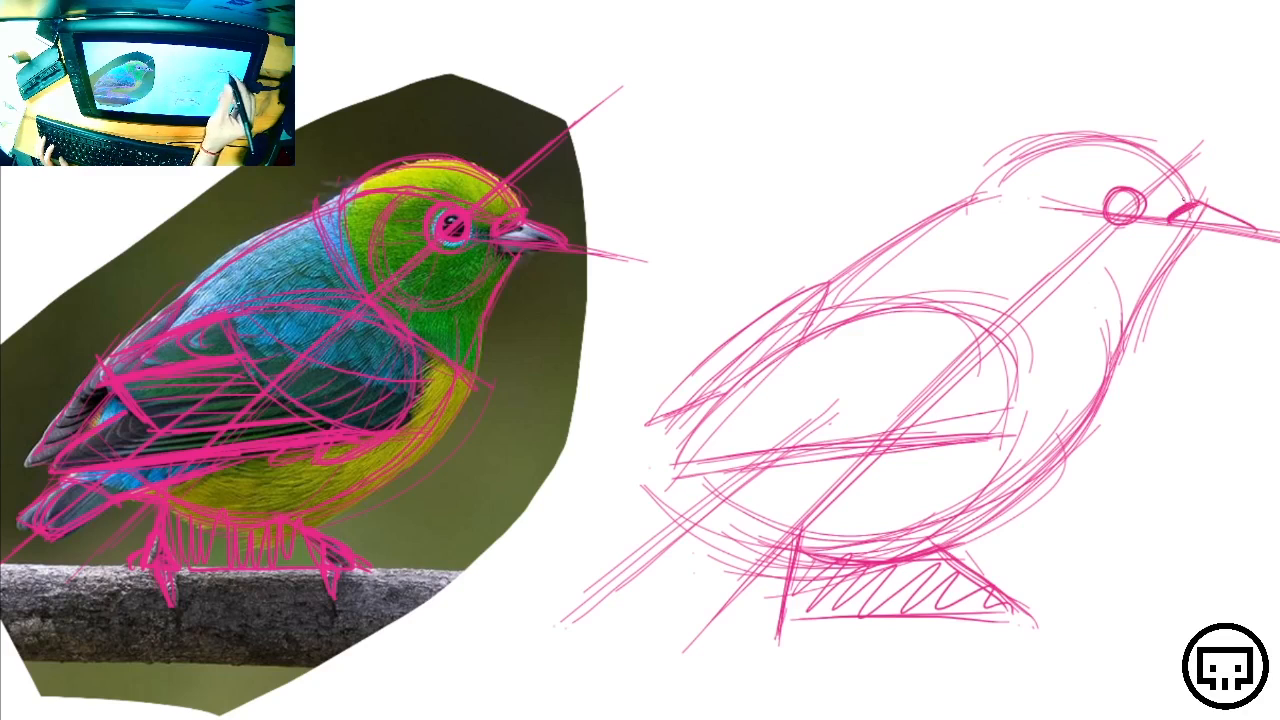
mouse_move(1184, 200)
mouse_down()
mouse_move(1243, 231)
mouse_move(1214, 213)
mouse_move(1221, 228)
mouse_move(1186, 235)
mouse_up()
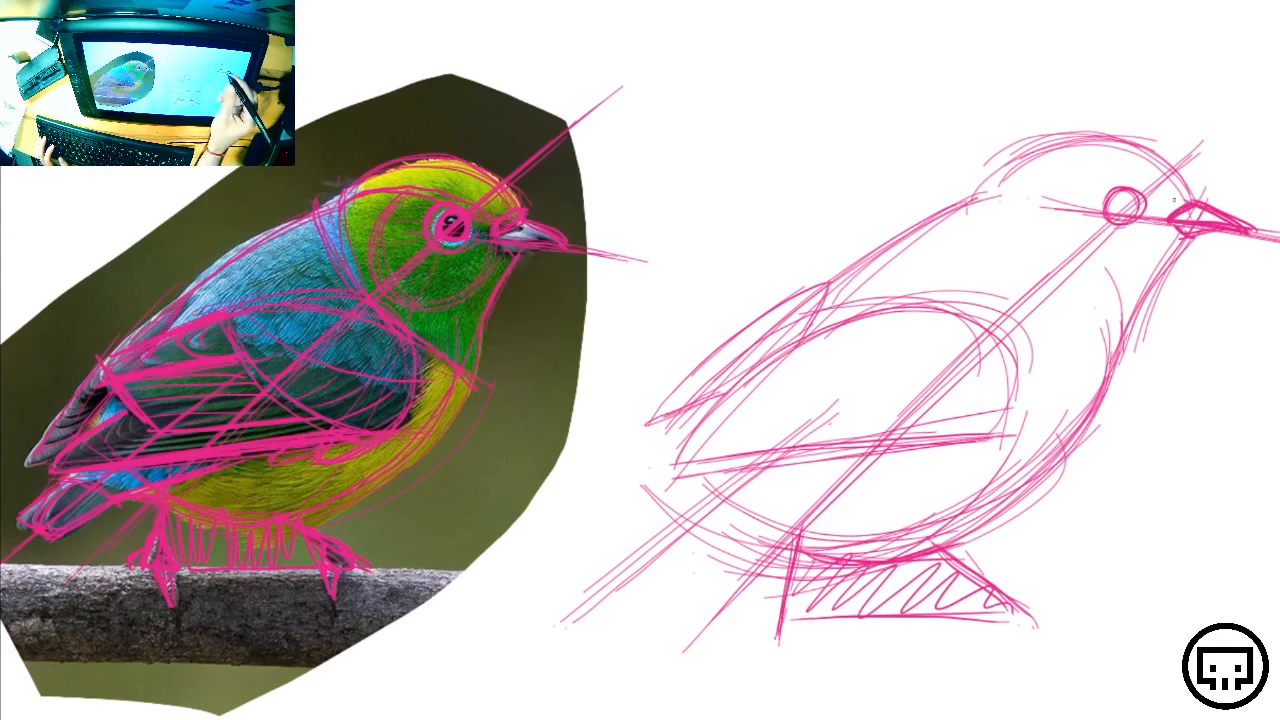
mouse_move(1194, 198)
mouse_down()
mouse_move(1173, 174)
mouse_move(1080, 142)
mouse_move(1096, 141)
mouse_move(975, 195)
mouse_move(1130, 146)
mouse_move(1178, 180)
mouse_move(1165, 217)
mouse_up()
Draw the brow line from the beak to the nape, reinforce the crown, and add a ring around the eye
mouse_move(1186, 191)
mouse_down()
mouse_move(1160, 222)
mouse_move(1082, 178)
mouse_move(975, 202)
mouse_up()
mouse_move(975, 202)
mouse_down()
mouse_move(1046, 171)
mouse_move(1158, 208)
mouse_move(1120, 141)
mouse_move(975, 177)
mouse_up()
mouse_move(1110, 192)
mouse_down()
mouse_move(1130, 226)
mouse_move(1140, 214)
mouse_move(1098, 222)
mouse_move(1140, 226)
mouse_move(1094, 200)
mouse_move(1100, 222)
mouse_move(1138, 230)
mouse_move(1096, 188)
mouse_move(1131, 206)
mouse_up()
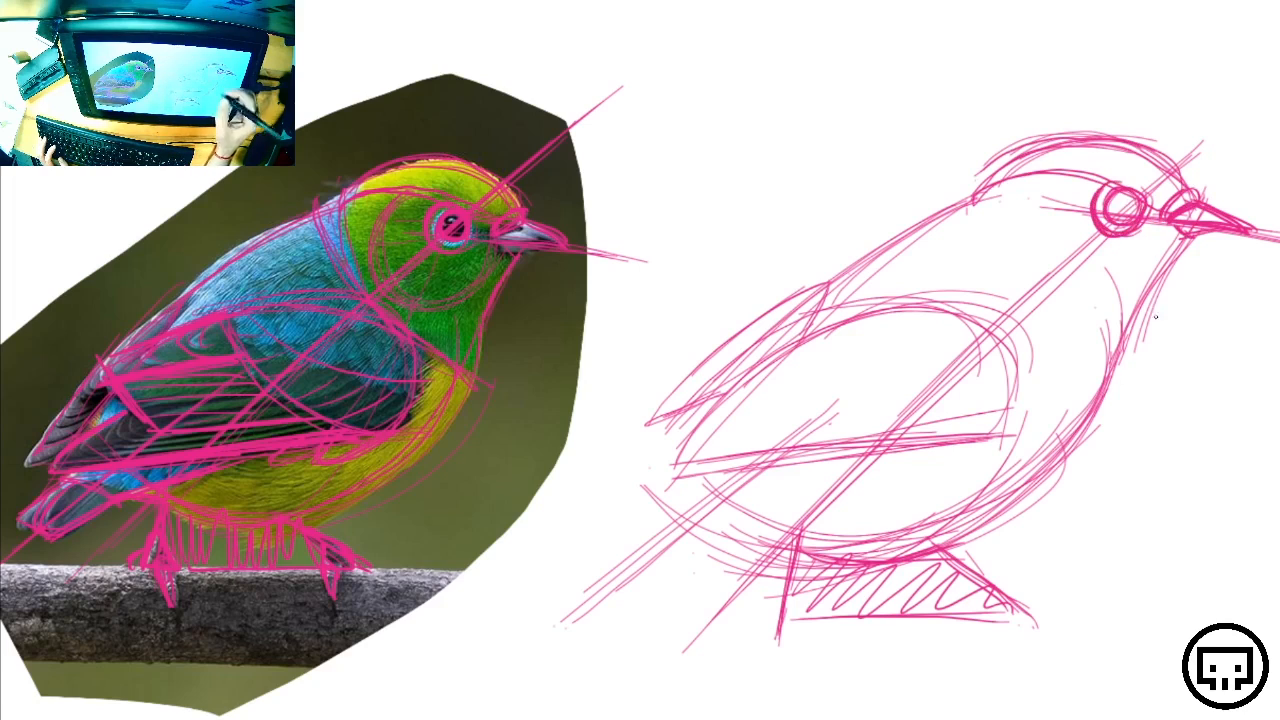
Reinforce the drawn bird's throat contour from below the beak to the breast with repeated overlapping strokes
mouse_move(1188, 240)
mouse_down()
mouse_move(1126, 327)
mouse_move(1152, 294)
mouse_move(1128, 366)
mouse_up()
drag(1148, 296, 1126, 370)
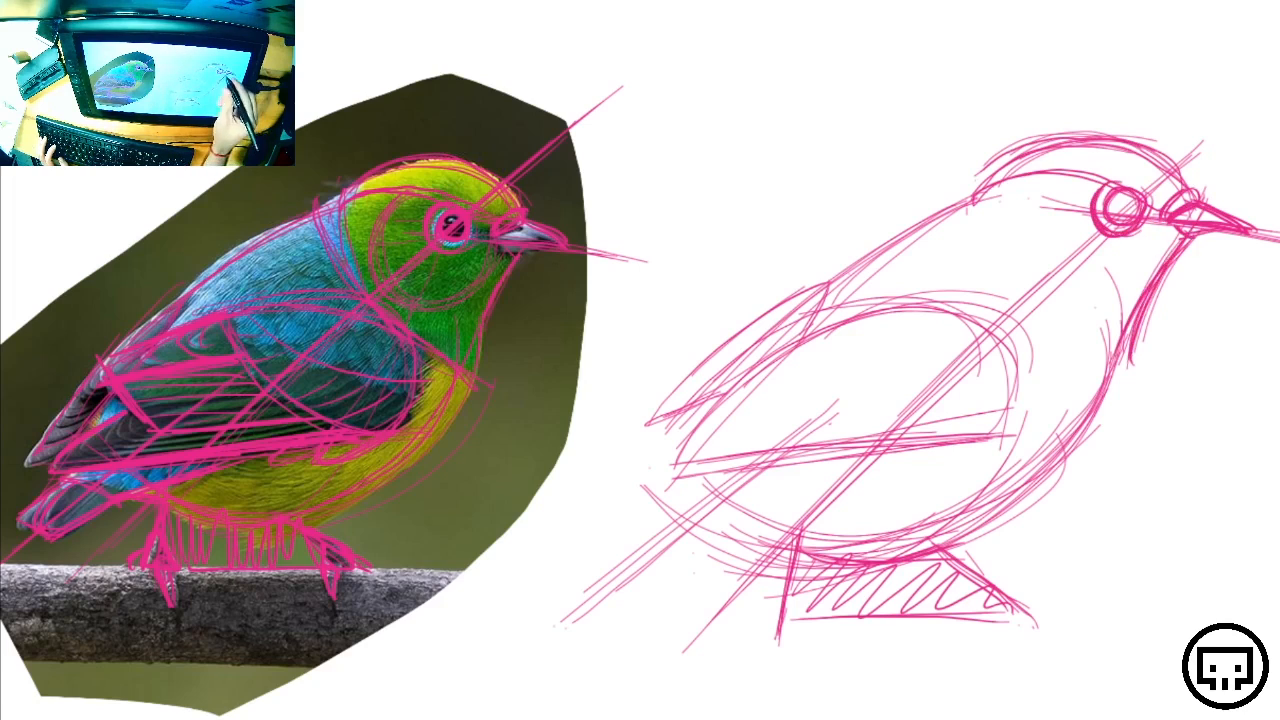
drag(1186, 234, 1116, 344)
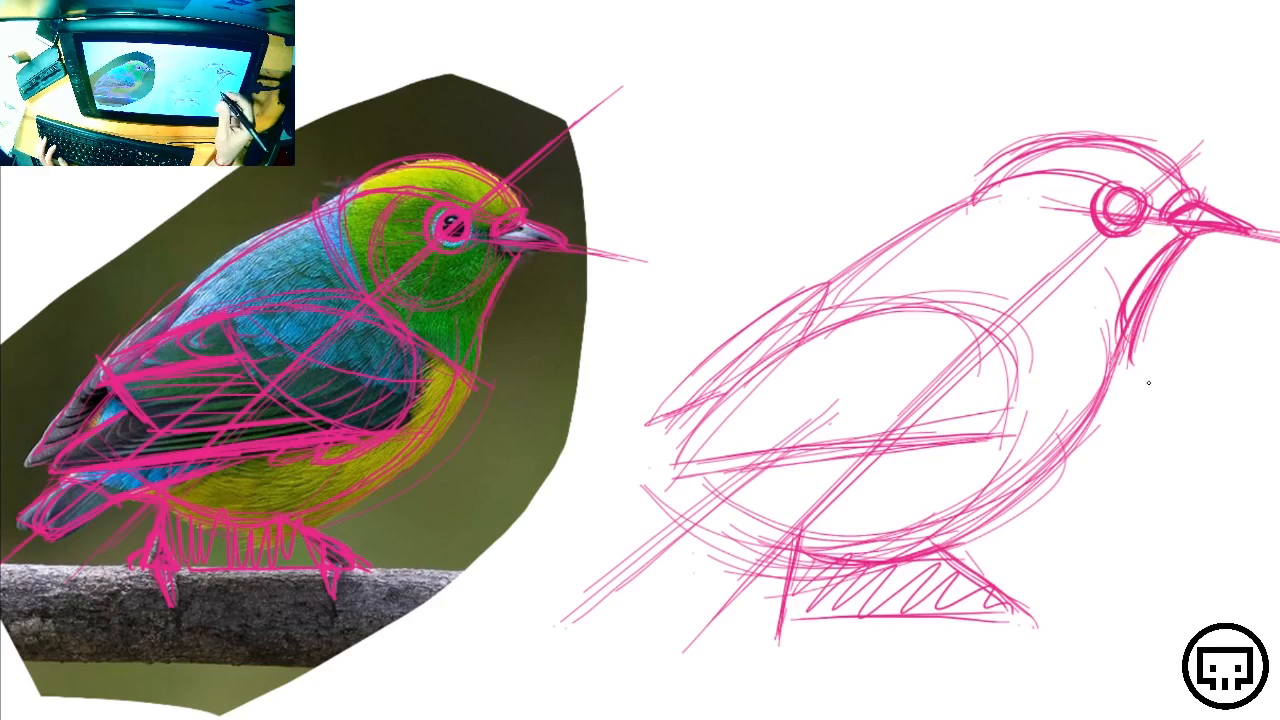
drag(1138, 276, 1116, 338)
drag(1190, 240, 1116, 346)
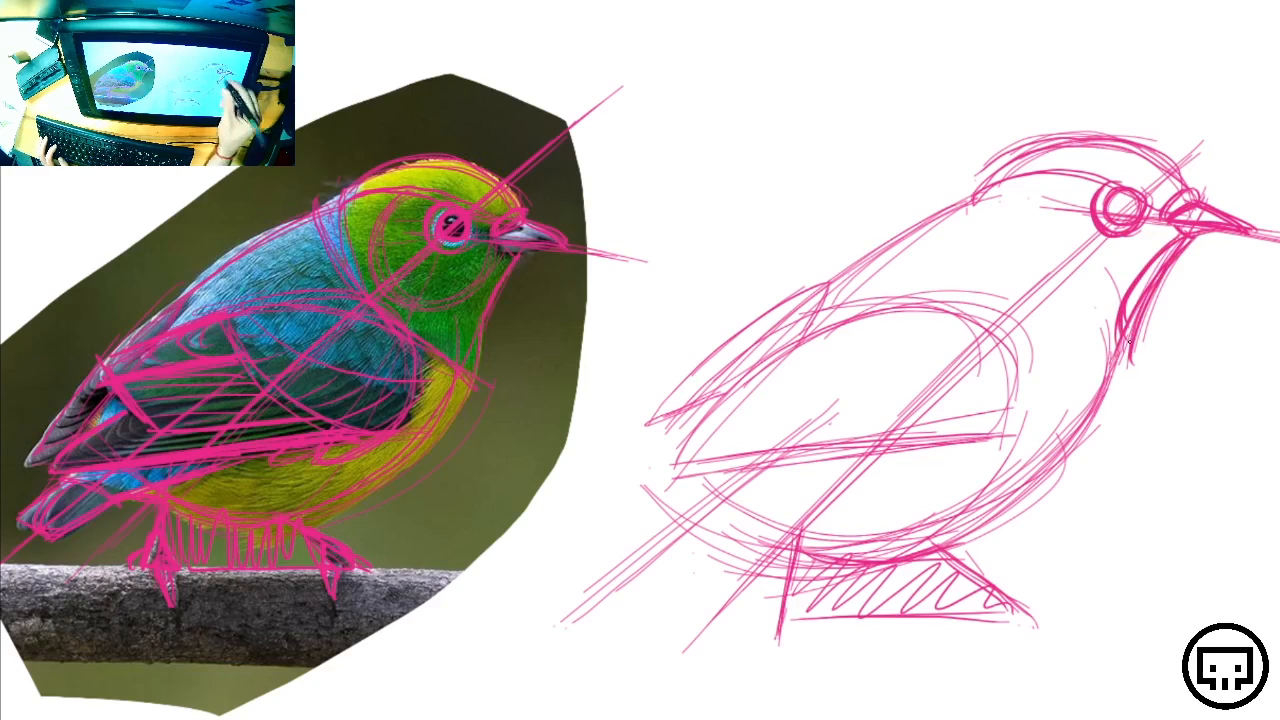
drag(1156, 290, 1128, 340)
drag(1150, 258, 1120, 356)
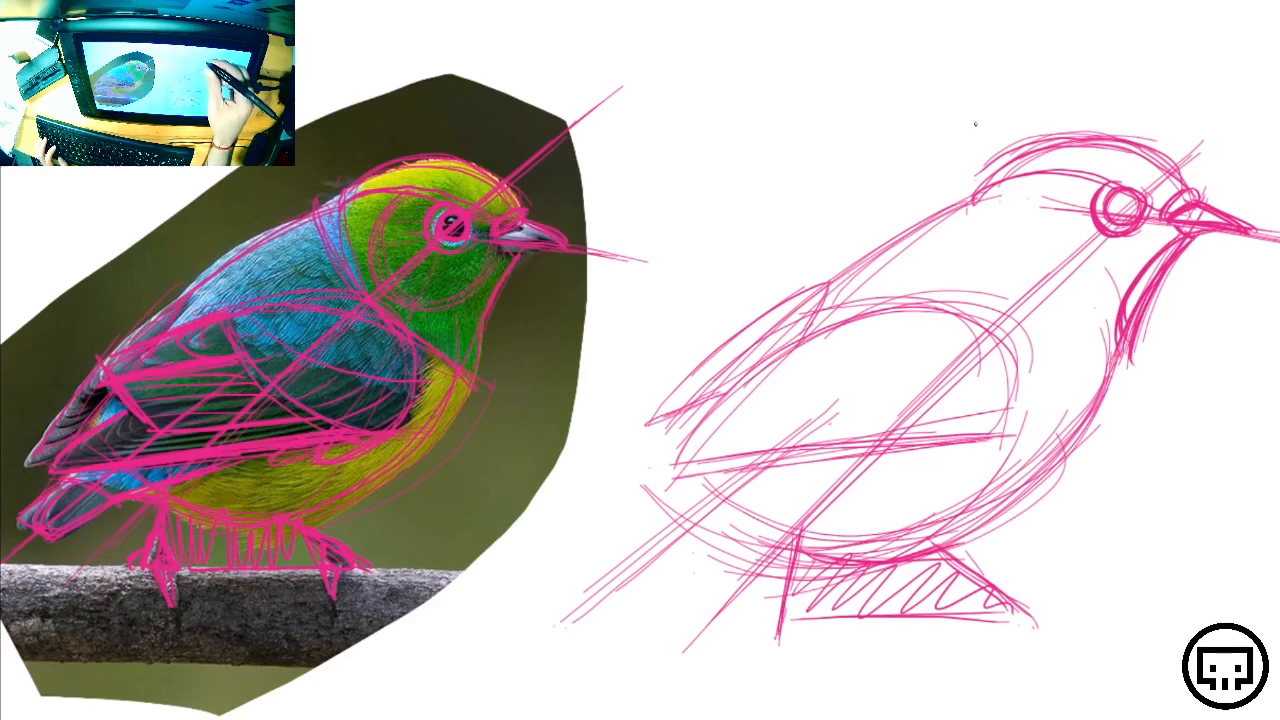
Draw the curved collar line from the nape to the breast with repeated strokes, and add a round cheek contour behind the eye
mouse_move(966, 102)
mouse_down()
mouse_move(996, 237)
mouse_move(1190, 348)
mouse_up()
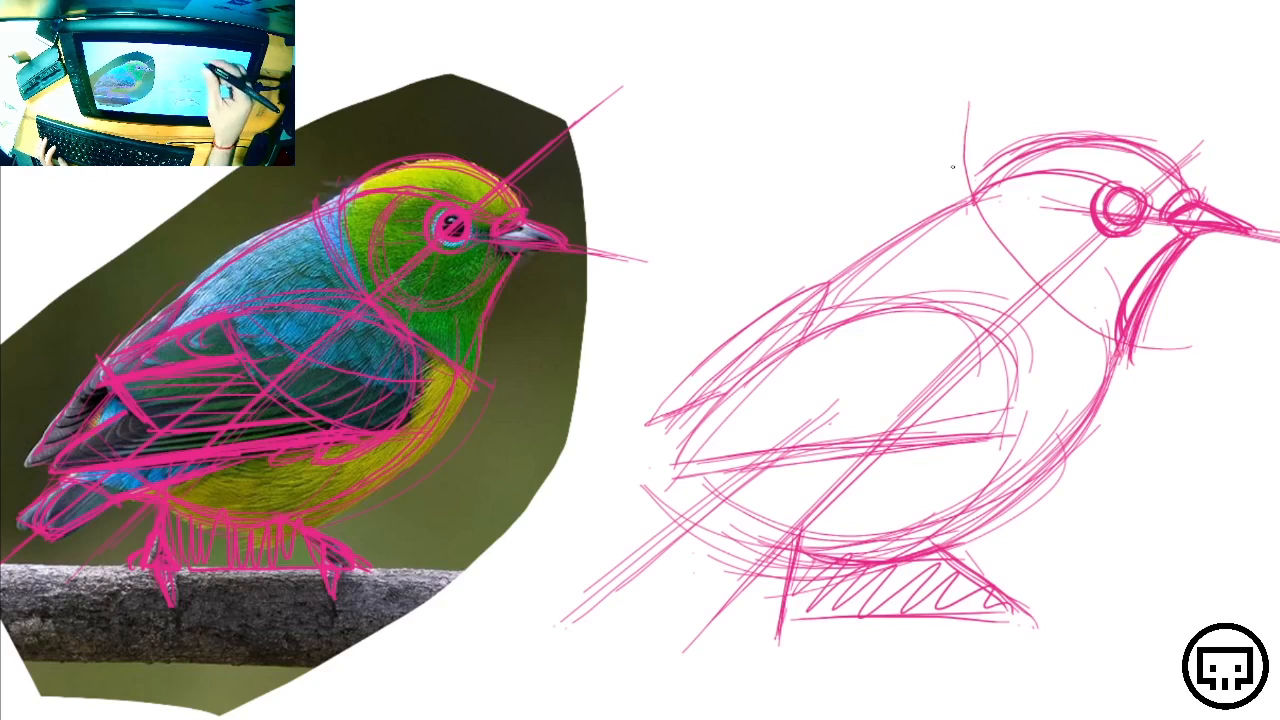
drag(964, 108, 1186, 346)
drag(982, 145, 1100, 338)
drag(1134, 340, 1202, 345)
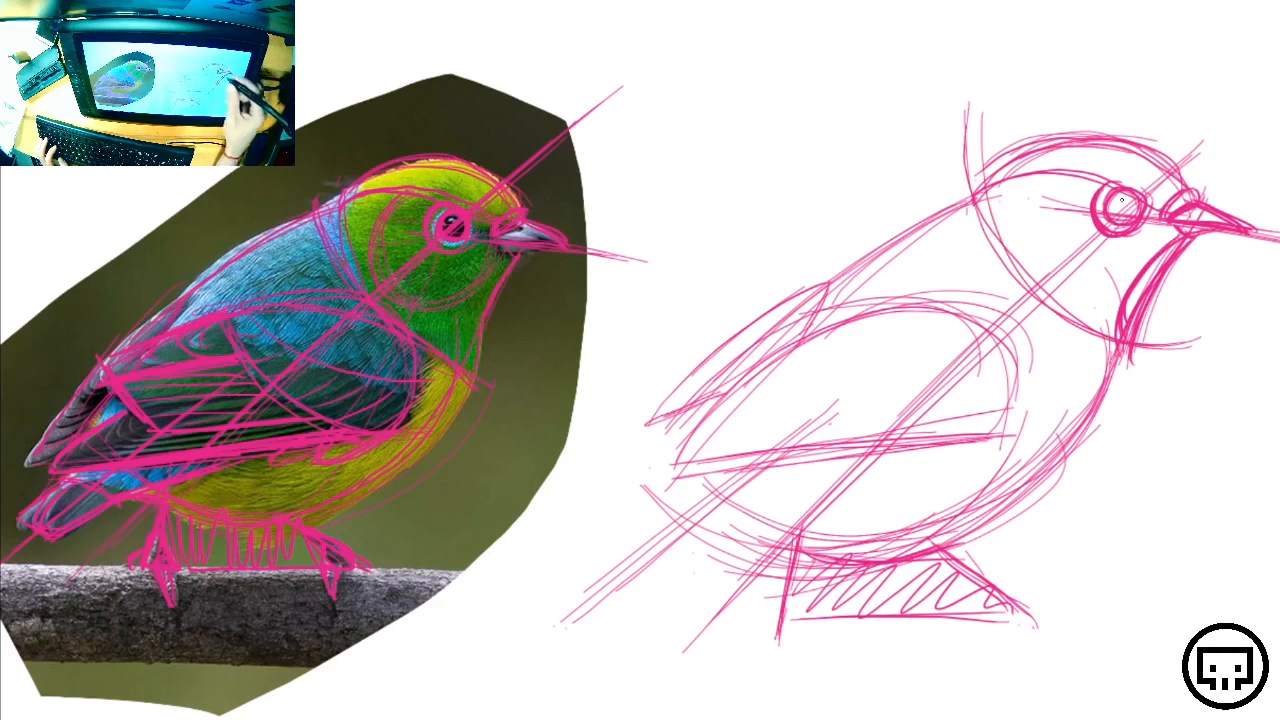
drag(974, 148, 1026, 288)
drag(1132, 350, 1226, 360)
mouse_move(895, 145)
mouse_down()
mouse_move(1005, 265)
mouse_move(1118, 336)
mouse_up()
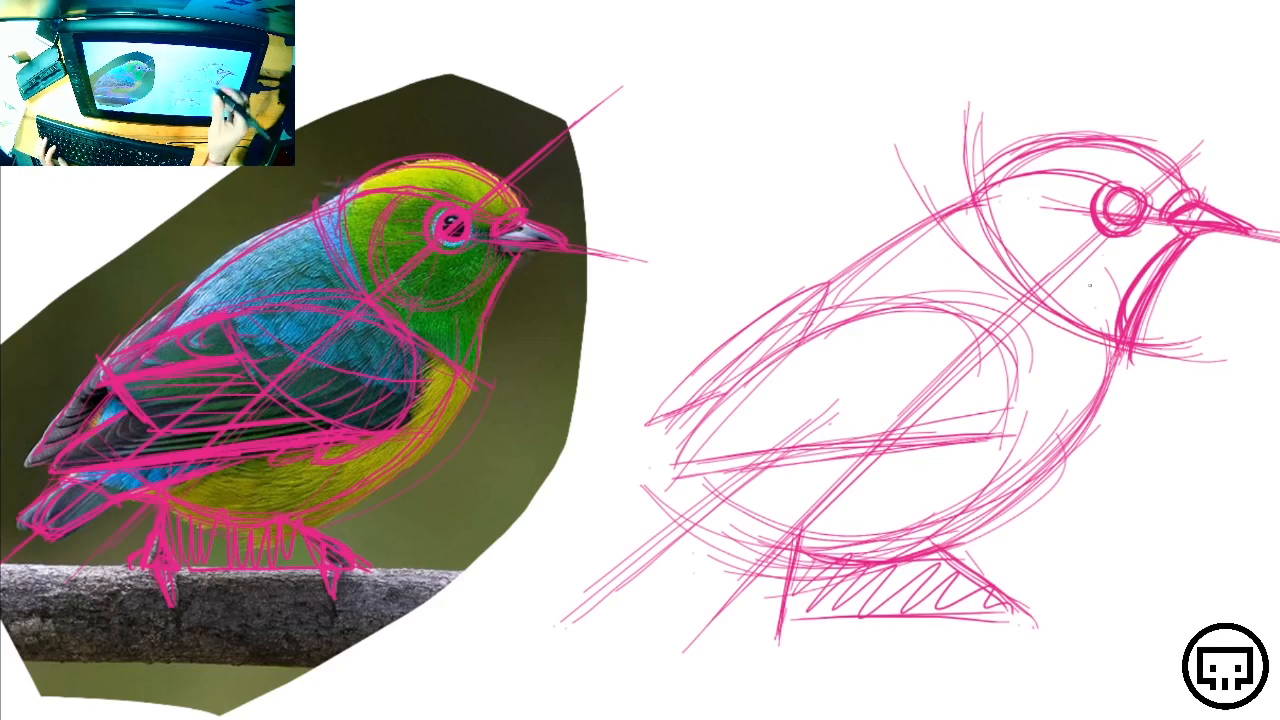
mouse_move(1158, 218)
mouse_down()
mouse_move(1030, 188)
mouse_move(1136, 256)
mouse_move(1148, 222)
mouse_move(1030, 192)
mouse_move(1126, 268)
mouse_move(1028, 192)
mouse_up()
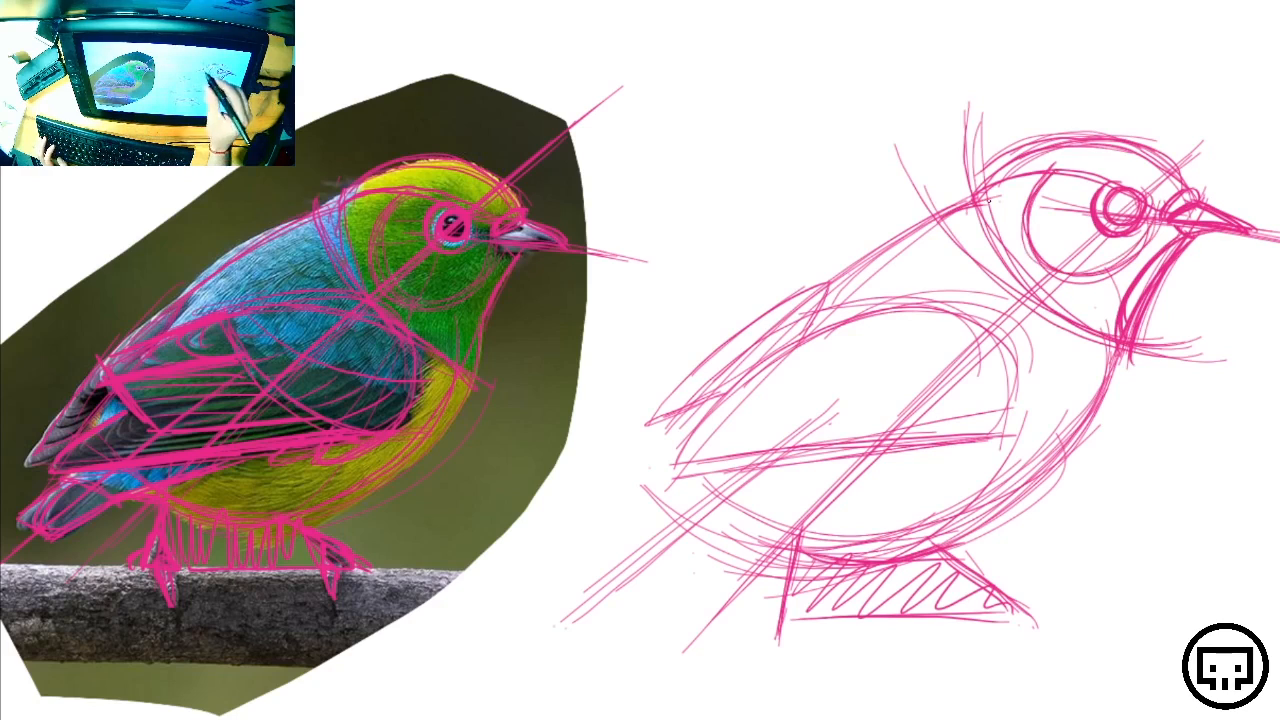
Reinforce the drawn bird's contour from the crown over the nape and down the back to the rear feathers
drag(927, 213, 1120, 141)
drag(1026, 156, 1172, 166)
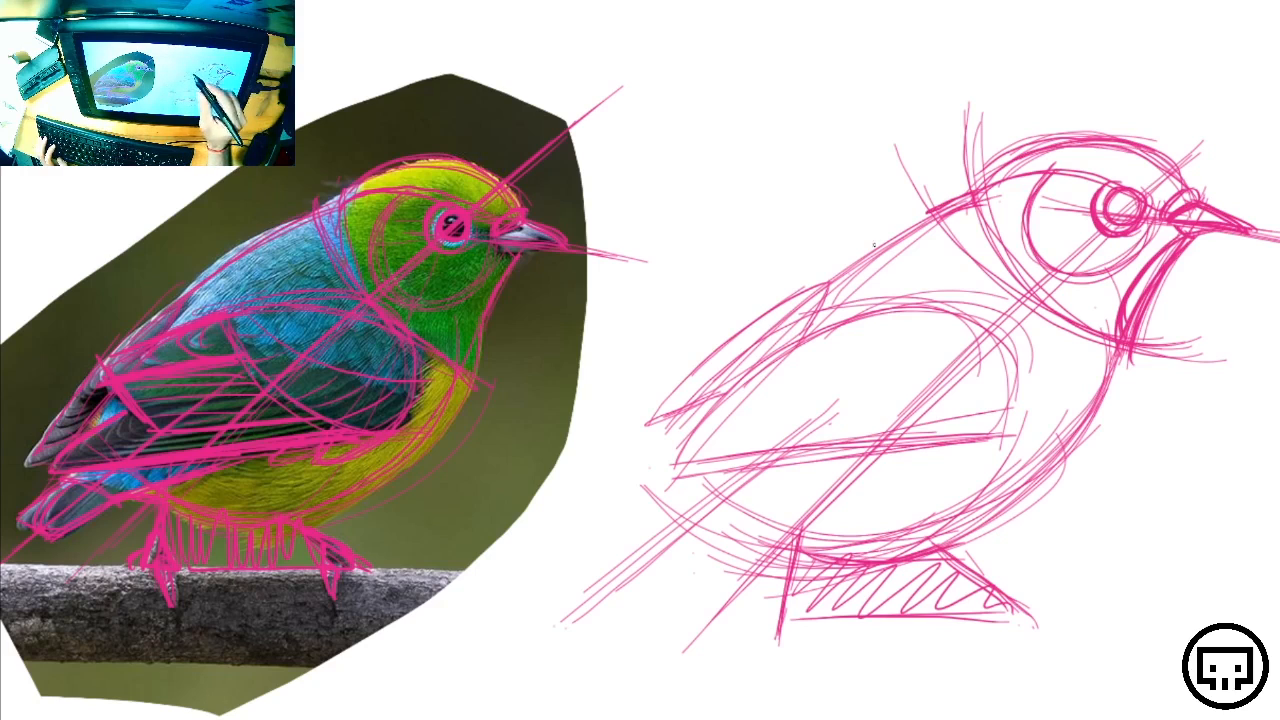
drag(825, 283, 938, 211)
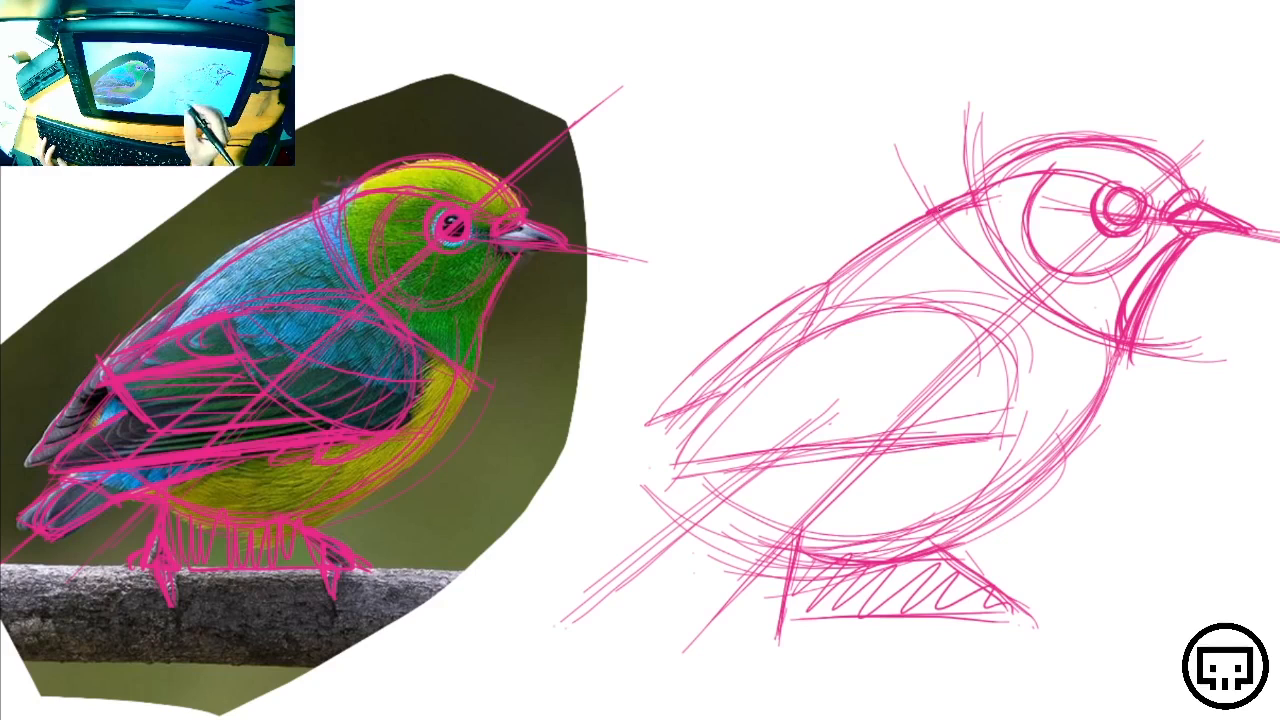
Reinforce the drawn wing's outline along its upper edge, around the shoulder and back along the lower edge to the tip
drag(752, 357, 986, 296)
drag(790, 330, 1022, 313)
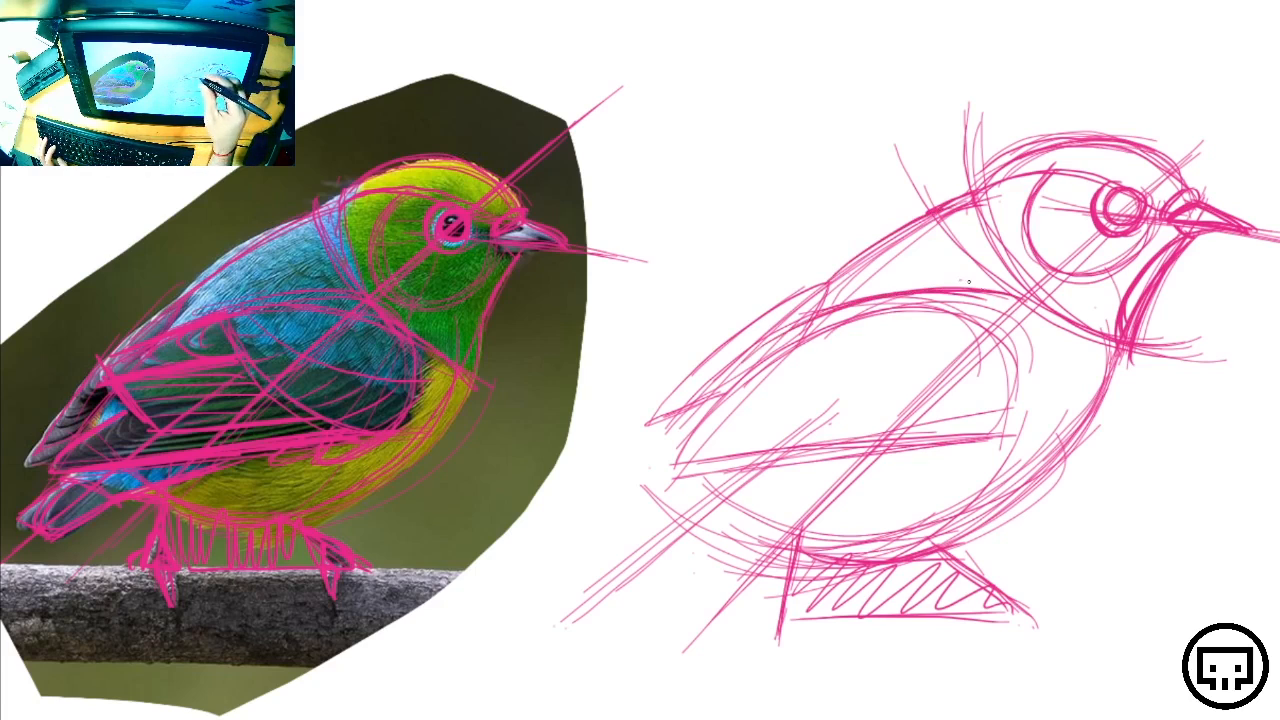
drag(962, 280, 1033, 394)
mouse_move(1010, 286)
mouse_down()
mouse_move(1006, 434)
mouse_move(1030, 392)
mouse_up()
mouse_move(914, 290)
mouse_down()
mouse_move(722, 406)
mouse_move(992, 300)
mouse_move(1030, 390)
mouse_up()
mouse_move(990, 290)
mouse_down()
mouse_move(1012, 422)
mouse_move(1030, 392)
mouse_move(1012, 436)
mouse_move(914, 434)
mouse_move(636, 472)
mouse_up()
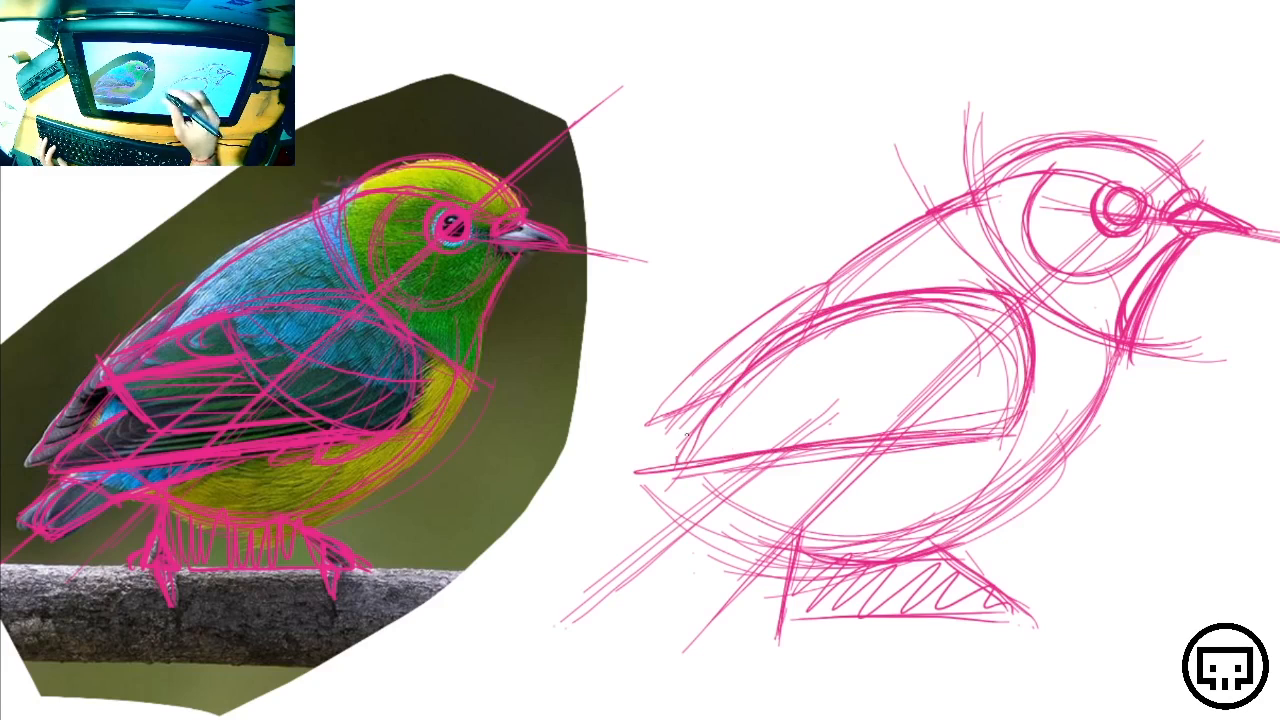
drag(687, 436, 1014, 330)
drag(708, 394, 1024, 336)
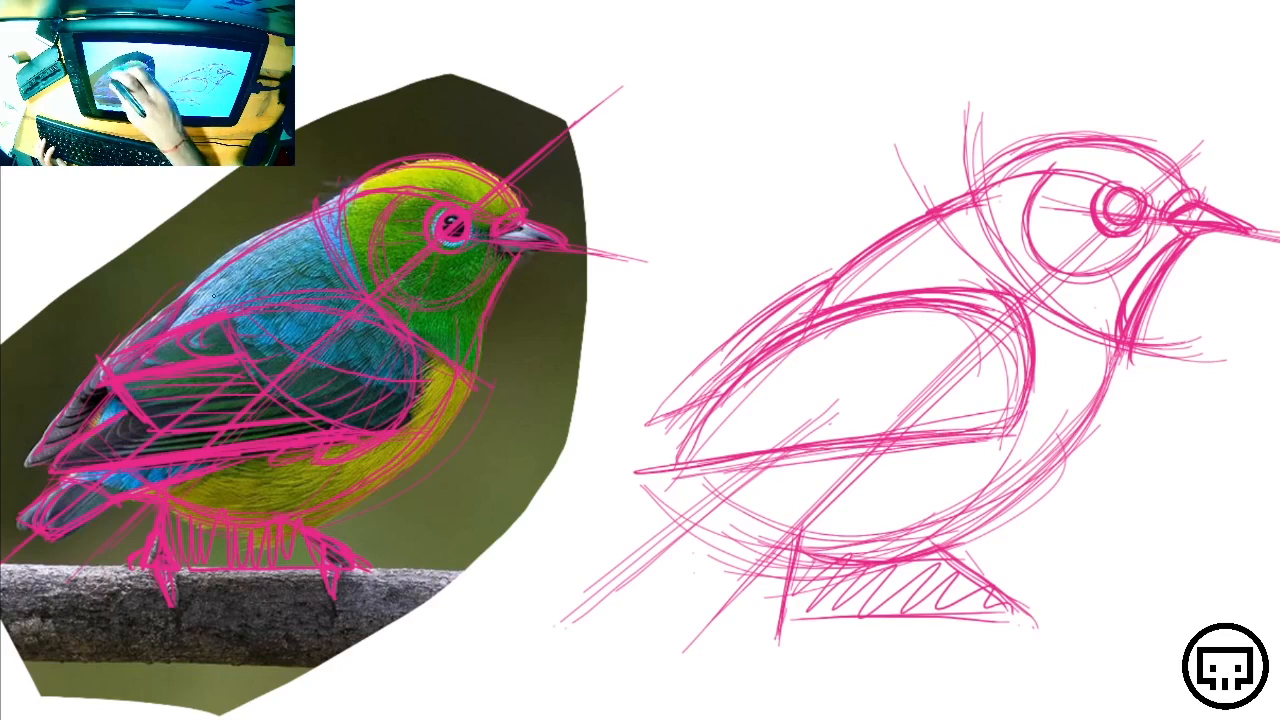
Draw a curved line inside the wing from its upper edge down to the front of the lower edge, separating off the shoulder area
mouse_move(840, 290)
mouse_down()
mouse_move(960, 428)
mouse_move(1036, 440)
mouse_up()
mouse_move(846, 320)
mouse_down()
mouse_move(879, 377)
mouse_move(1042, 442)
mouse_up()
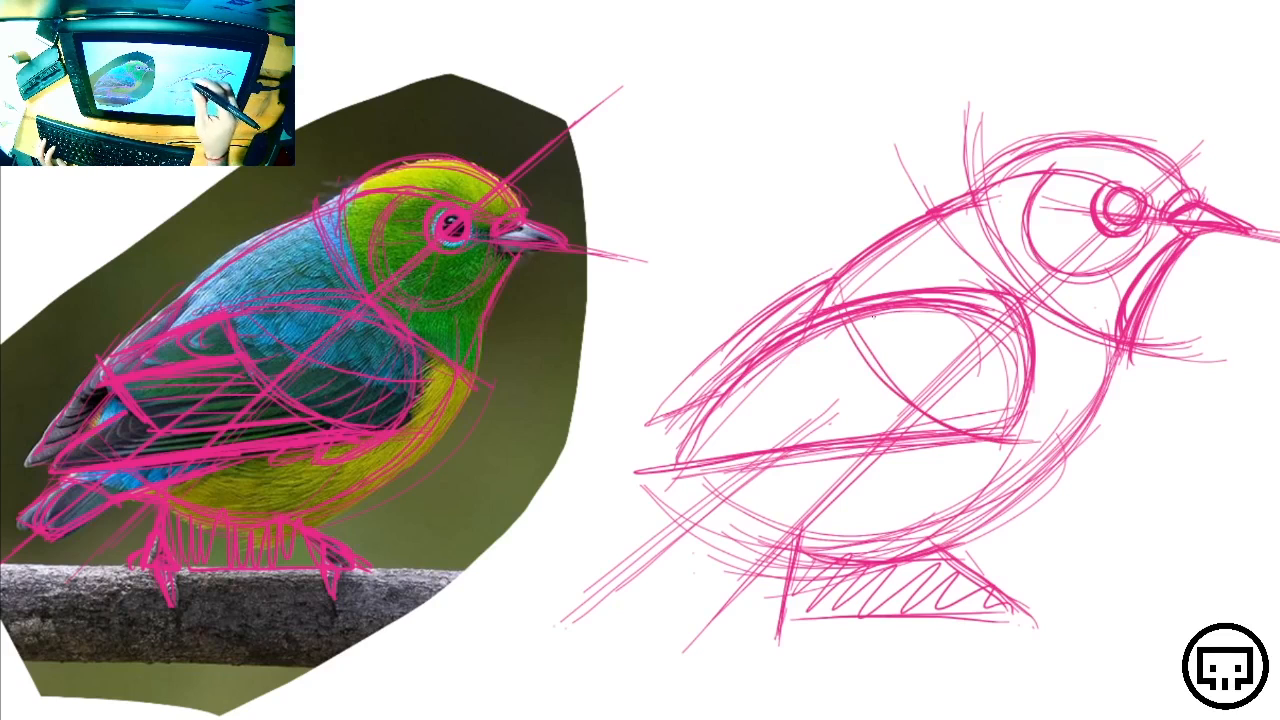
drag(861, 351, 1006, 430)
drag(836, 322, 1010, 446)
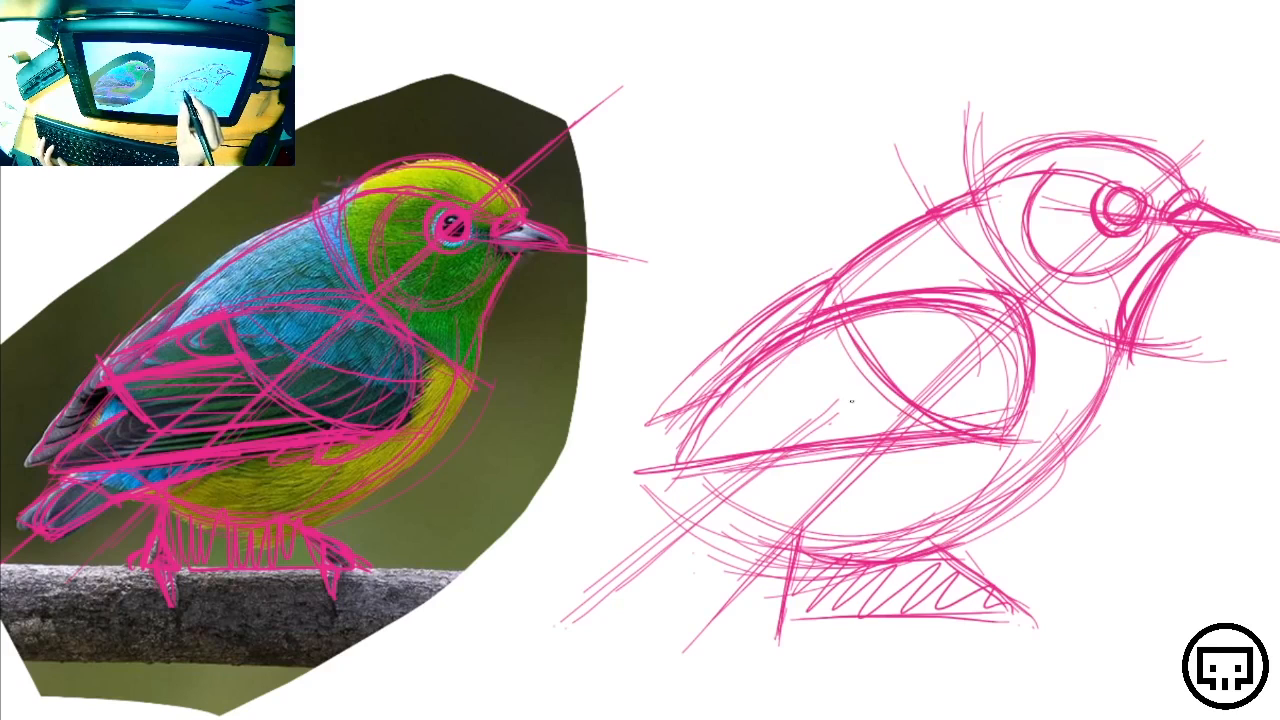
Outline the feather panel behind the shoulder curve with a horizontal lower line, a slanted rear end and a straight upper edge
drag(898, 404, 764, 415)
mouse_move(818, 410)
mouse_down()
mouse_move(887, 413)
mouse_move(786, 419)
mouse_up()
drag(912, 411, 772, 418)
drag(896, 413, 734, 424)
drag(908, 411, 812, 414)
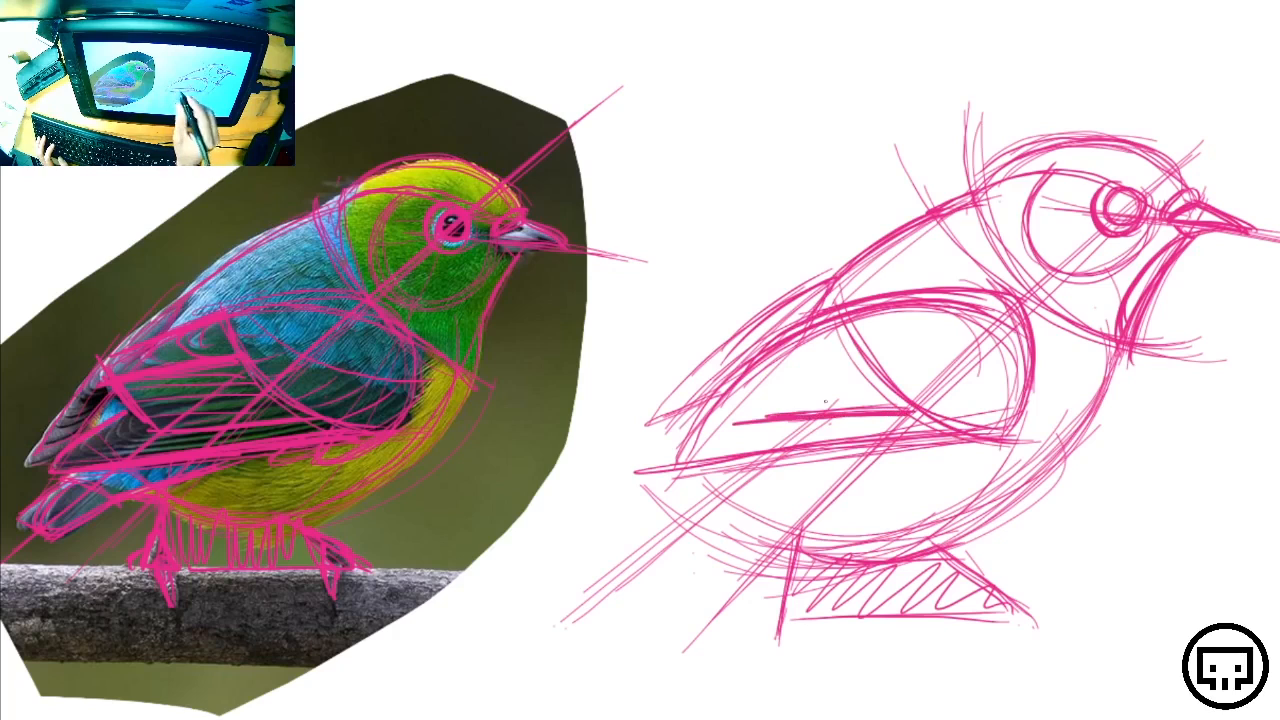
drag(730, 348, 766, 414)
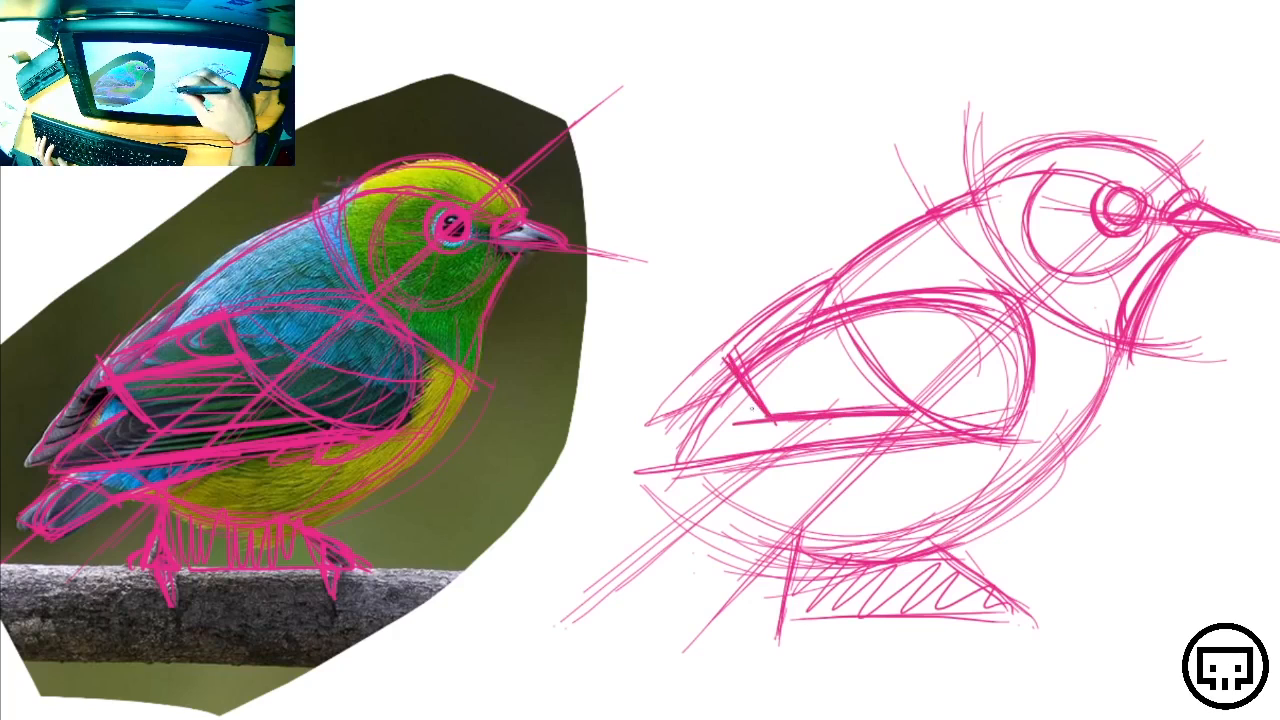
mouse_move(816, 312)
mouse_down()
mouse_move(726, 350)
mouse_move(738, 352)
mouse_up()
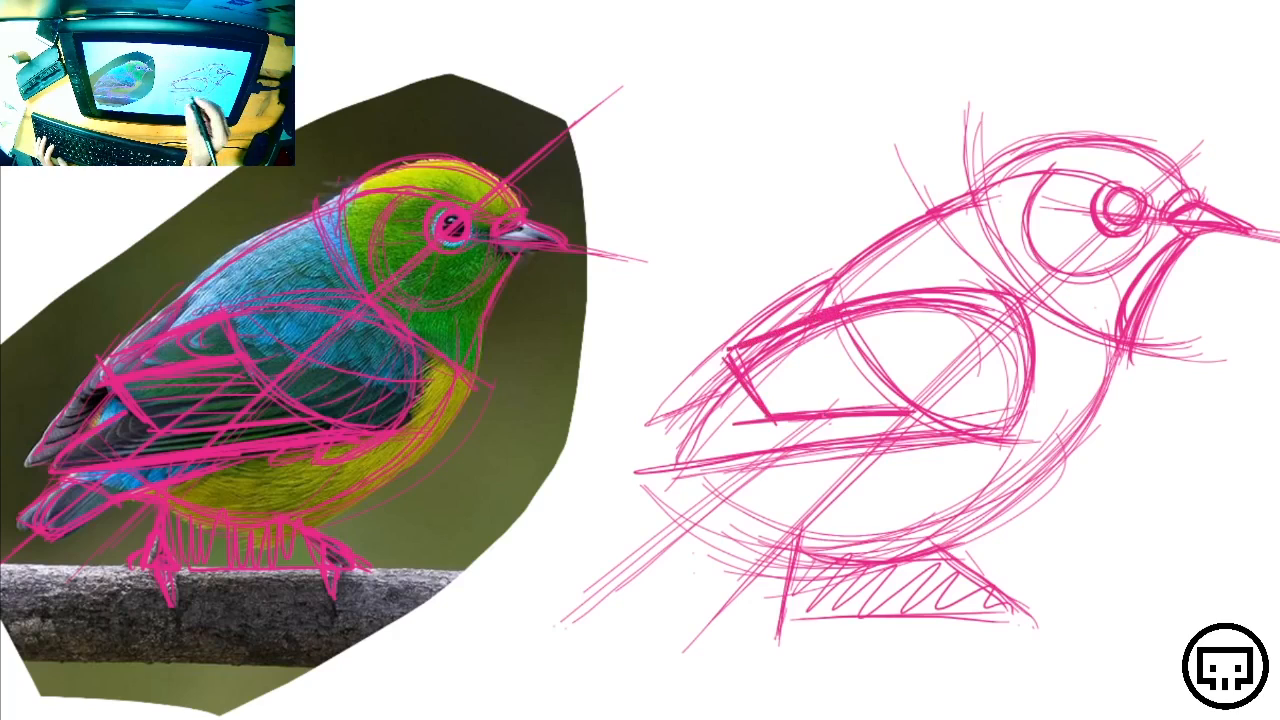
Sharpen the pointed wing tip and darken the wing's lower edge and the curve bounding the shoulder area
mouse_move(660, 458)
mouse_down()
mouse_move(750, 394)
mouse_move(668, 454)
mouse_up()
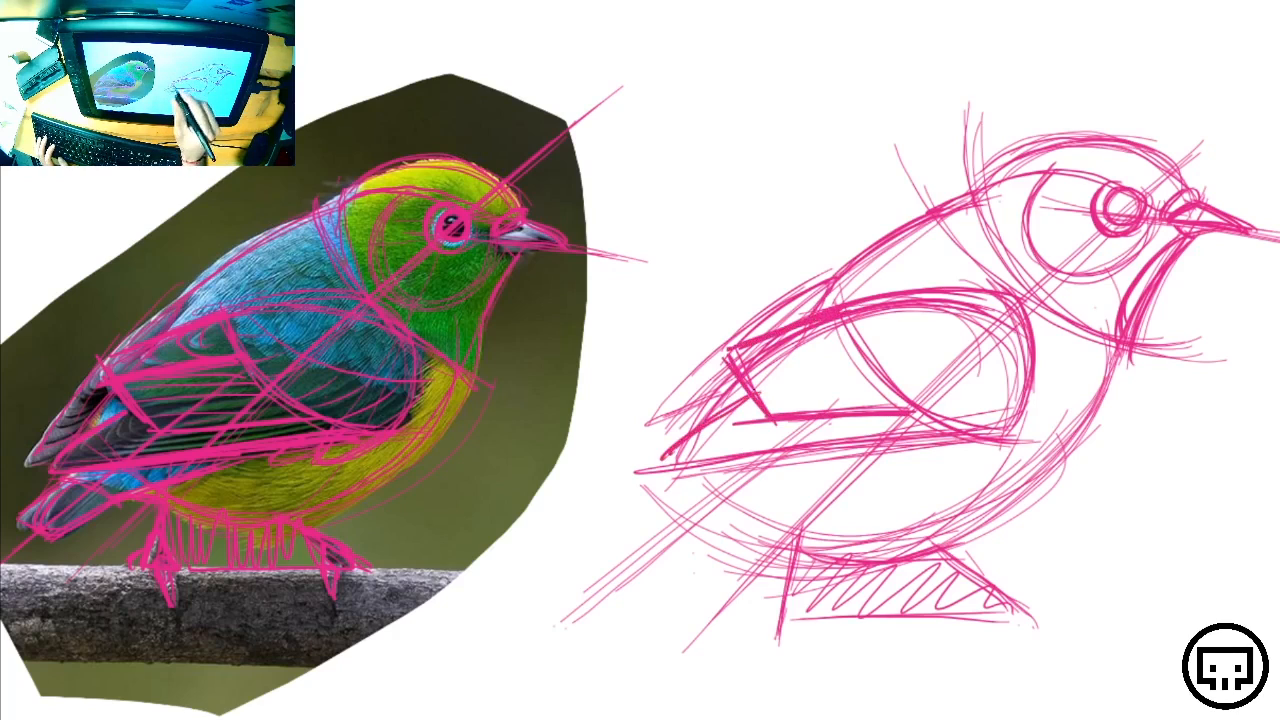
drag(746, 392, 656, 464)
mouse_move(758, 398)
mouse_down()
mouse_move(715, 458)
mouse_move(968, 436)
mouse_up()
drag(768, 424, 850, 417)
mouse_move(842, 318)
mouse_down()
mouse_move(890, 384)
mouse_move(988, 436)
mouse_move(964, 430)
mouse_up()
drag(846, 316, 926, 404)
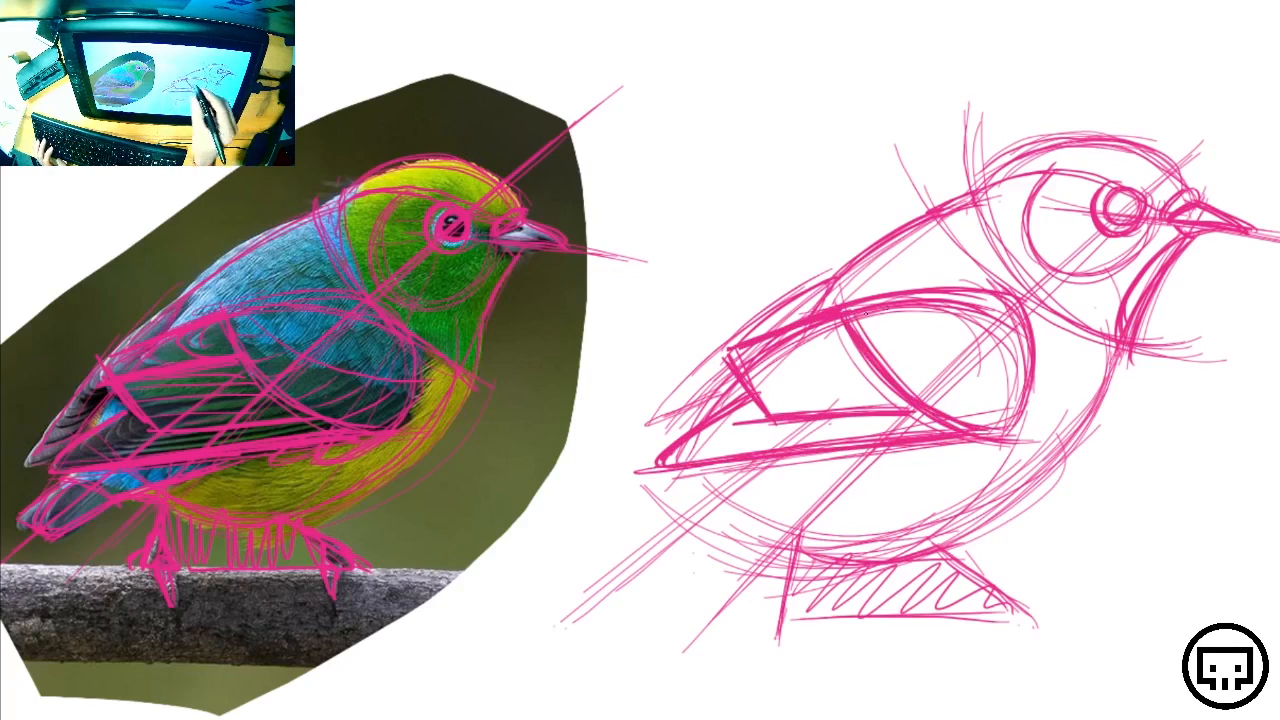
Darken the shoulder contour and add small feather tufts below the front part of the wing's lower edge
mouse_move(779, 330)
mouse_down()
mouse_move(982, 296)
mouse_move(1029, 378)
mouse_move(994, 436)
mouse_up()
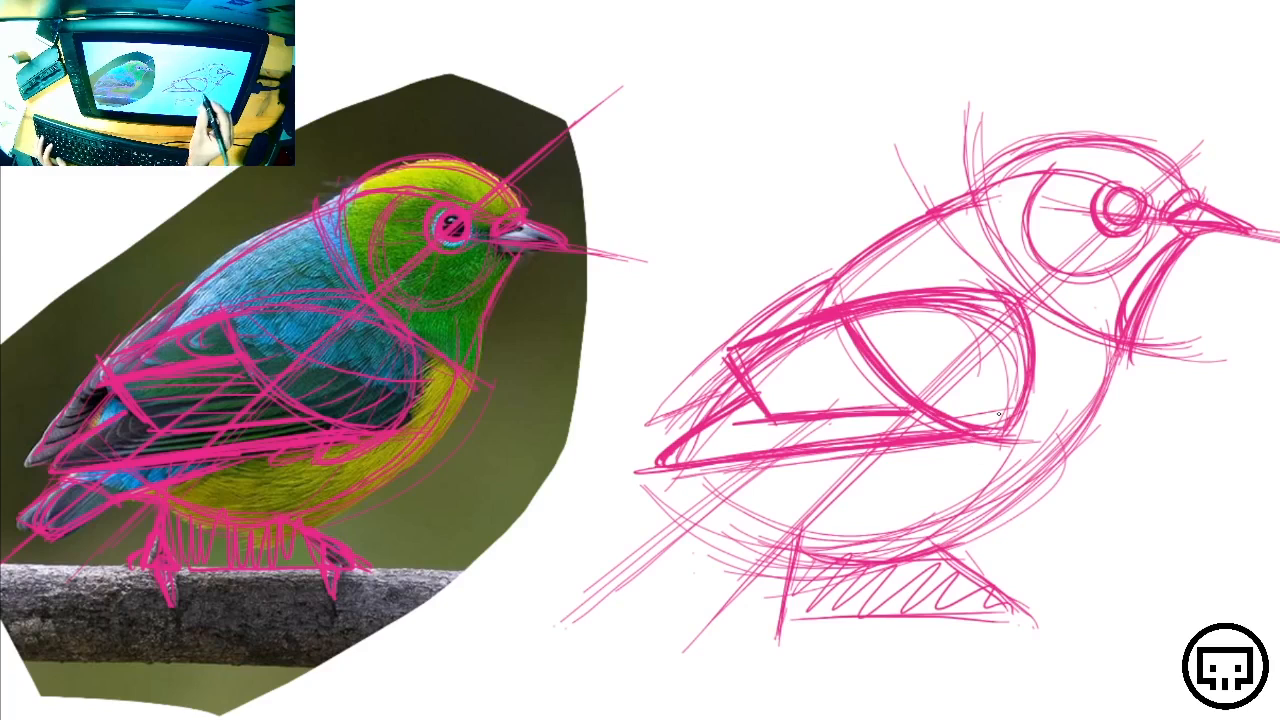
drag(990, 446, 856, 460)
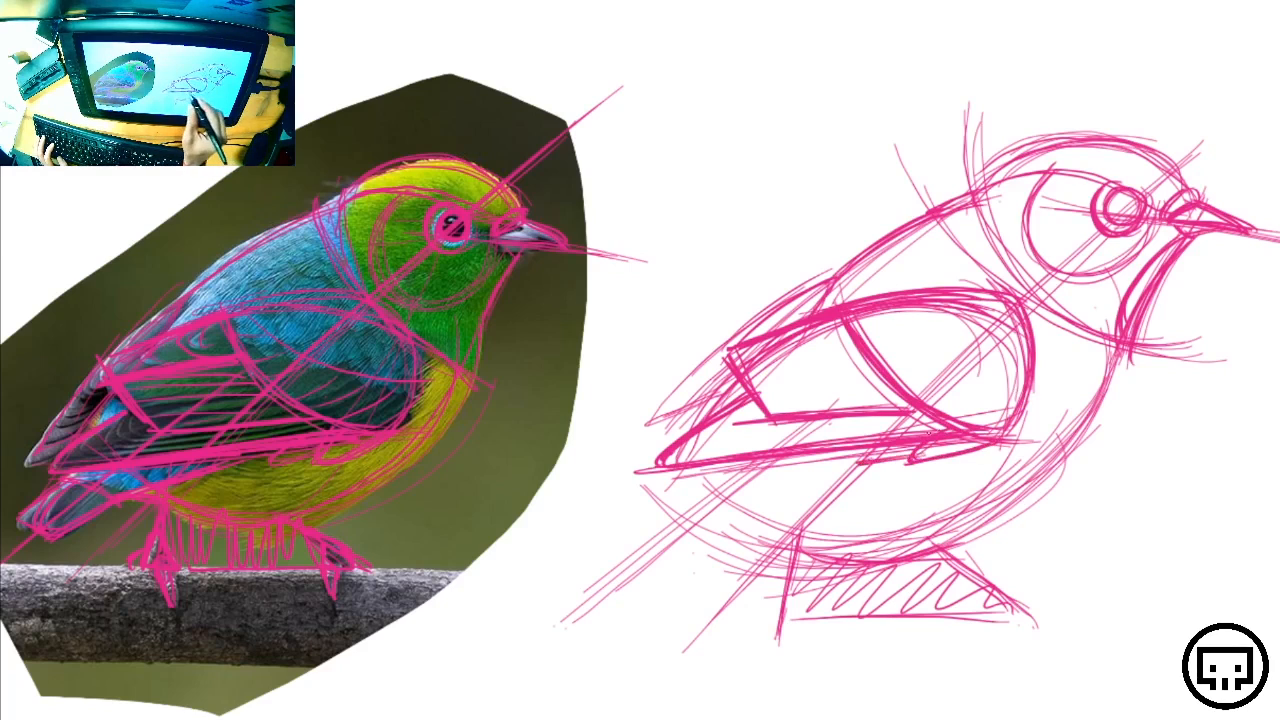
mouse_move(940, 428)
mouse_down()
mouse_move(854, 462)
mouse_move(906, 440)
mouse_move(902, 462)
mouse_up()
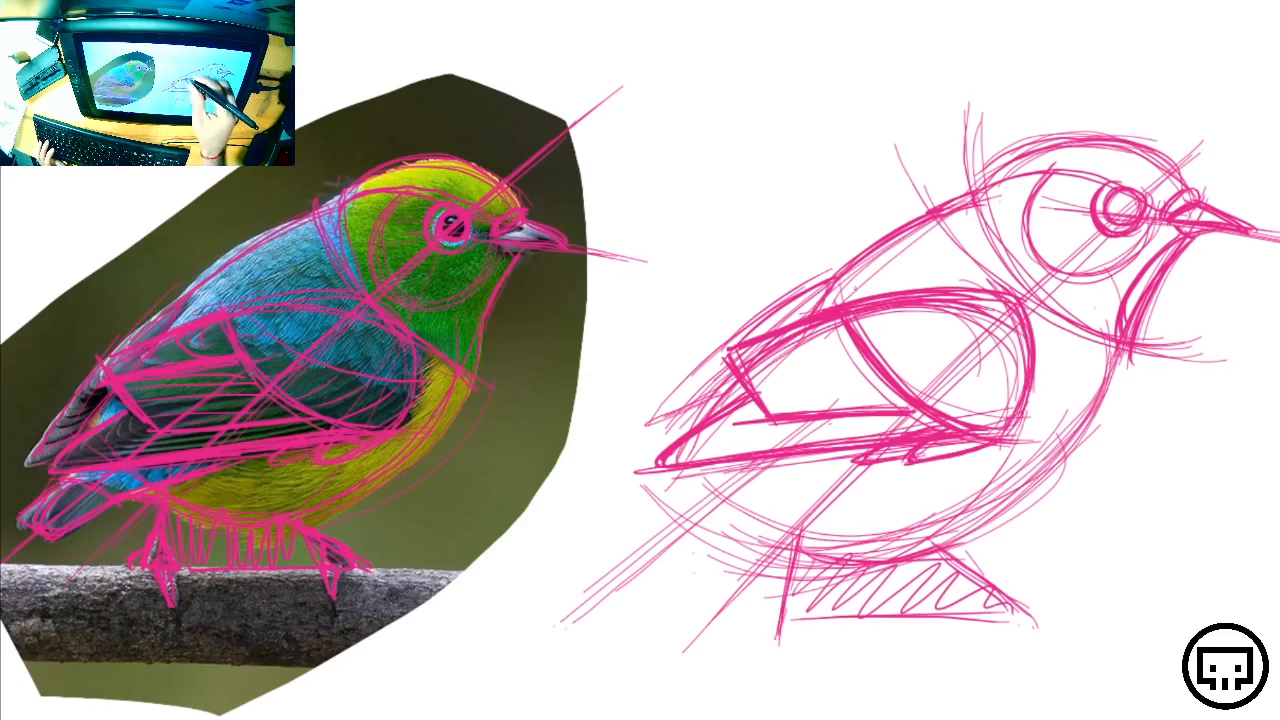
Draw a second curve across the shoulder area towards the breast, reinforce it, and hatch the area above it with light diagonal strokes
drag(866, 314, 1062, 381)
drag(896, 337, 1026, 379)
drag(870, 313, 1066, 386)
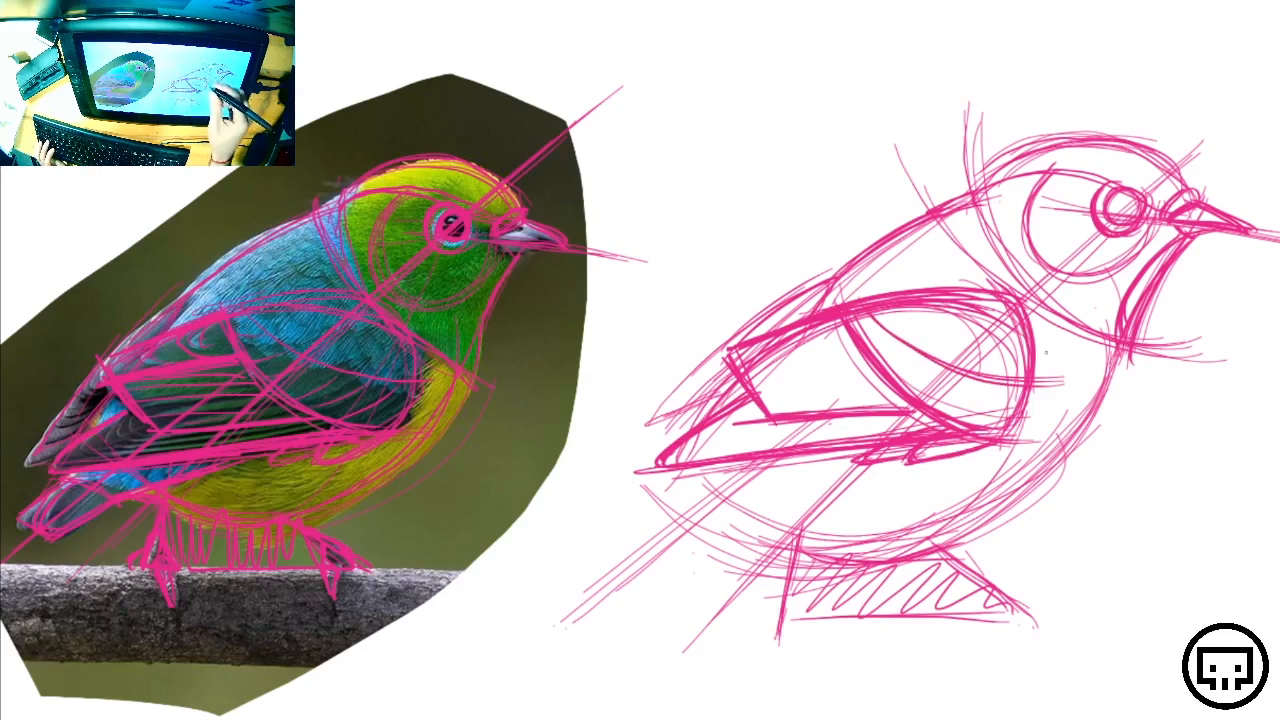
mouse_move(897, 342)
mouse_down()
mouse_move(992, 387)
mouse_move(1075, 393)
mouse_up()
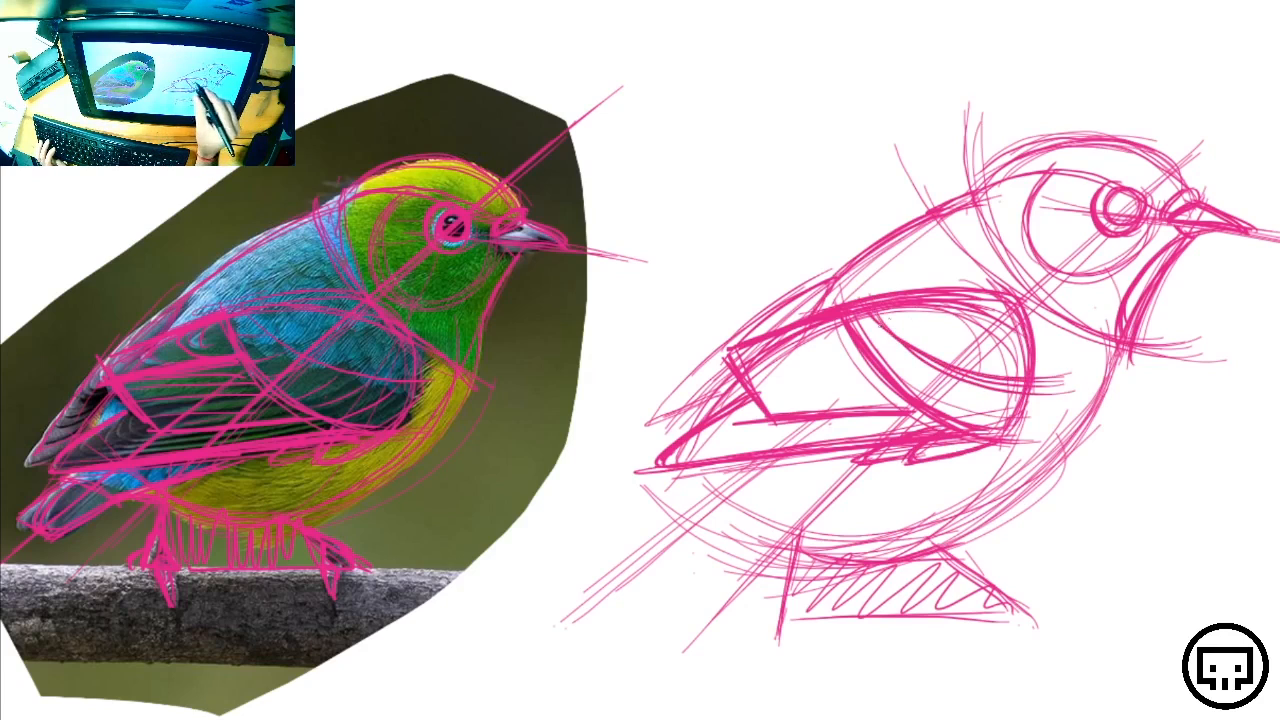
mouse_move(898, 320)
mouse_down()
mouse_move(1022, 326)
mouse_move(1010, 368)
mouse_up()
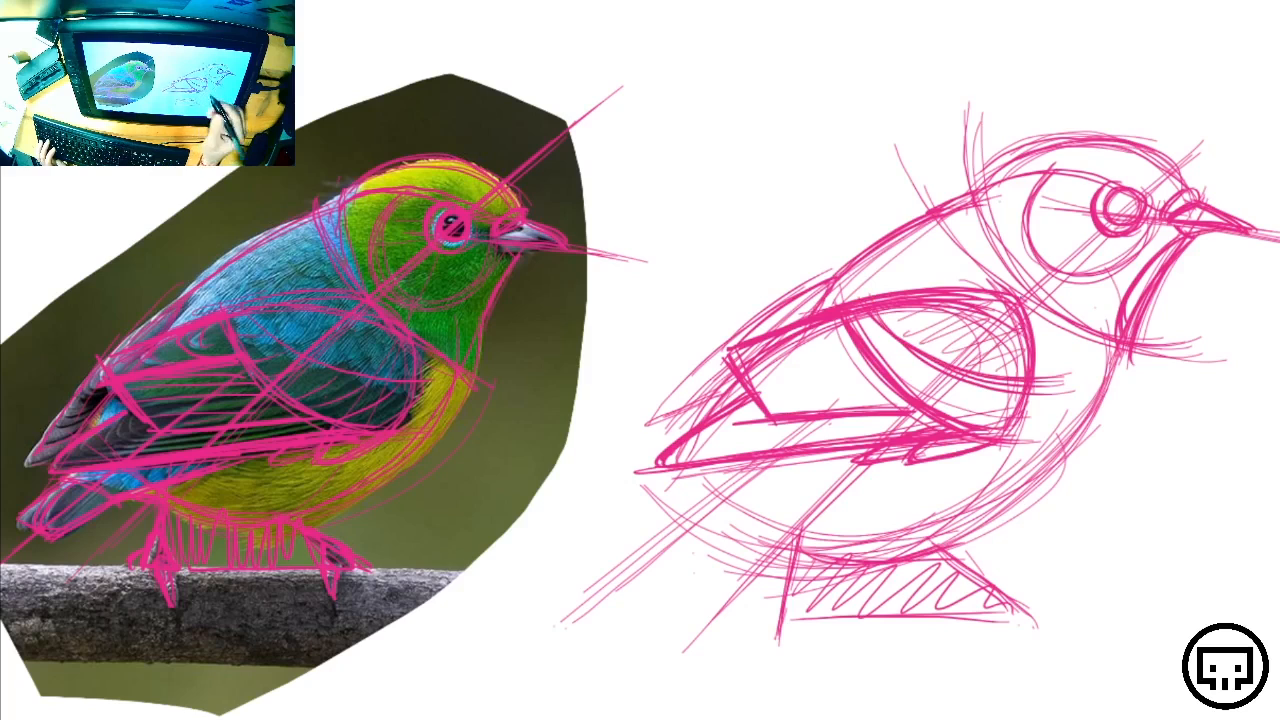
drag(882, 328, 1026, 374)
drag(922, 358, 1024, 376)
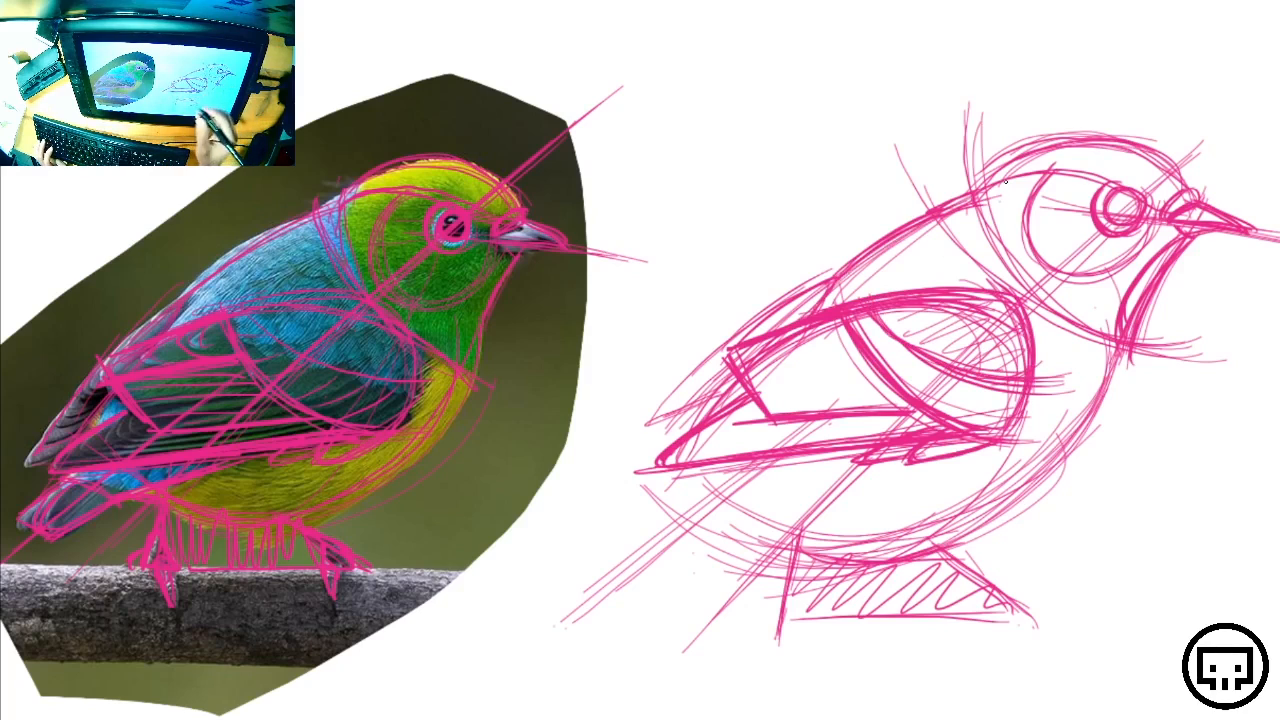
Fill the band between the two shoulder curves with short curved feathers and reinforce the tufts below the wing's front edge
mouse_move(856, 314)
mouse_down()
mouse_move(918, 350)
mouse_move(940, 382)
mouse_move(932, 398)
mouse_move(1012, 388)
mouse_up()
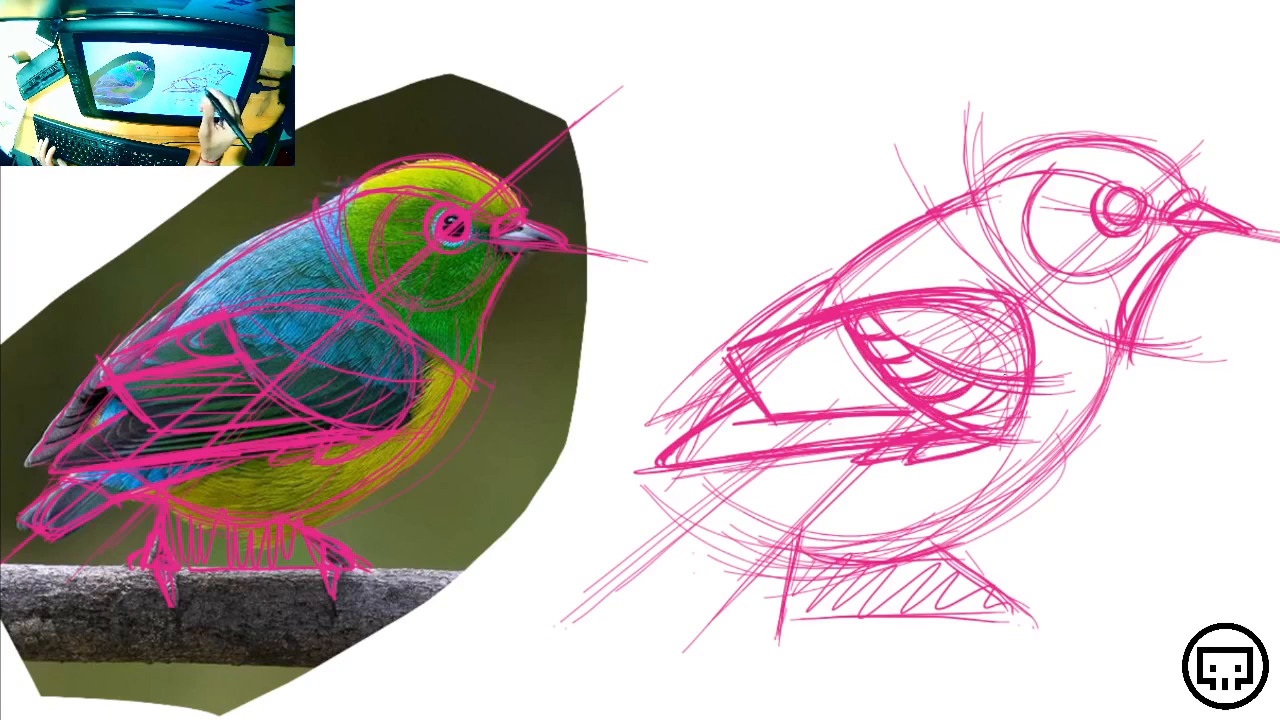
drag(958, 420, 1036, 384)
drag(992, 434, 1020, 414)
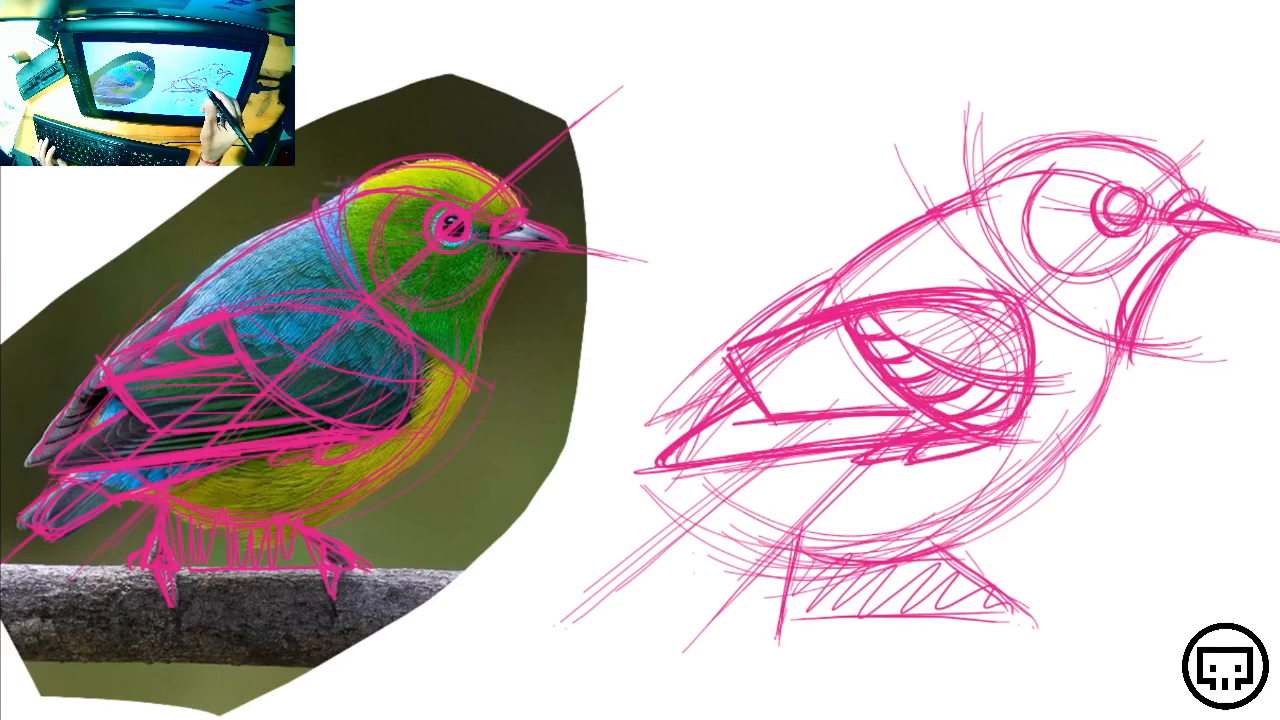
drag(954, 452, 976, 444)
drag(924, 458, 982, 440)
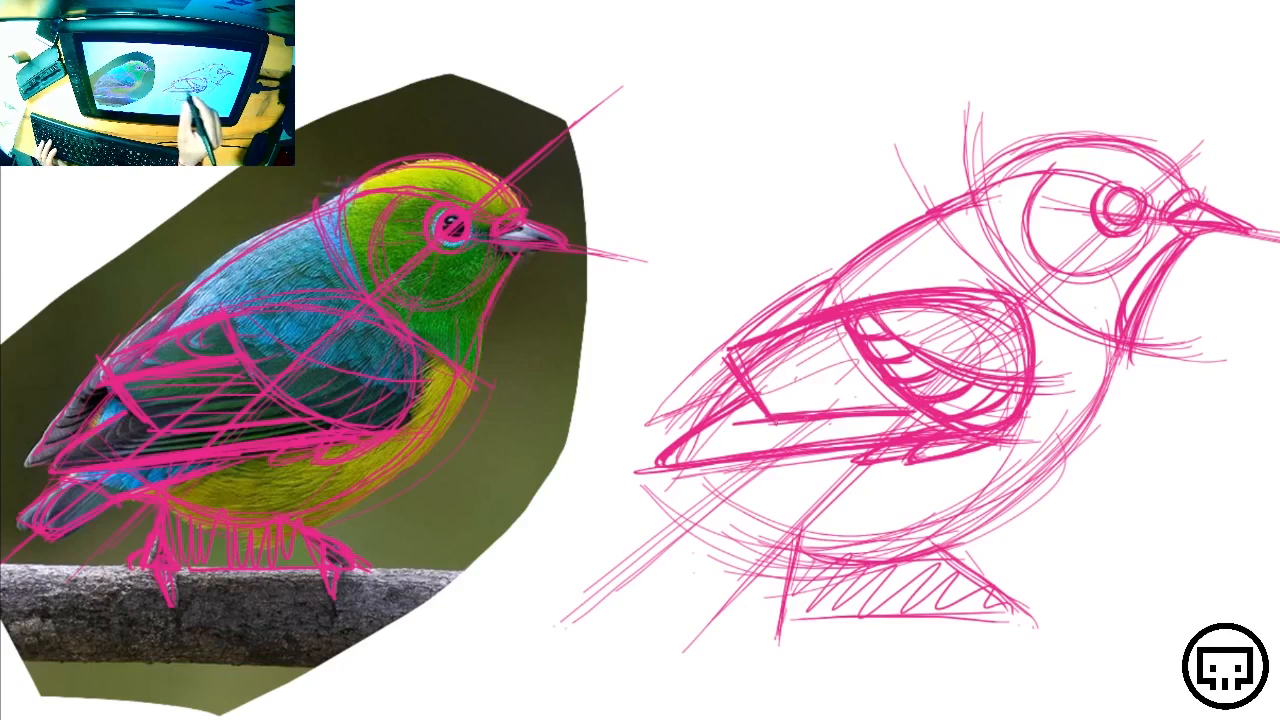
Extend the feather panel rearward with a second slanted end line parallel to the first, and lengthen its upper edge to meet it
drag(810, 417, 744, 426)
drag(710, 368, 748, 424)
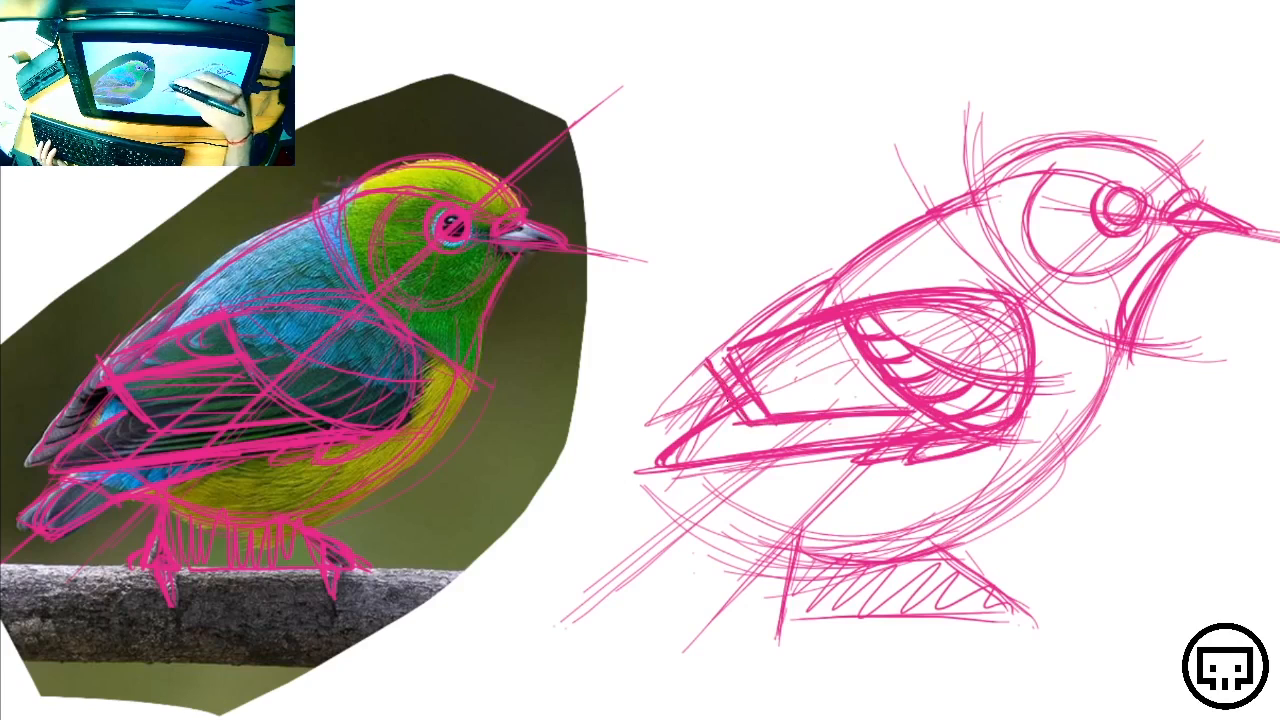
drag(814, 324, 688, 362)
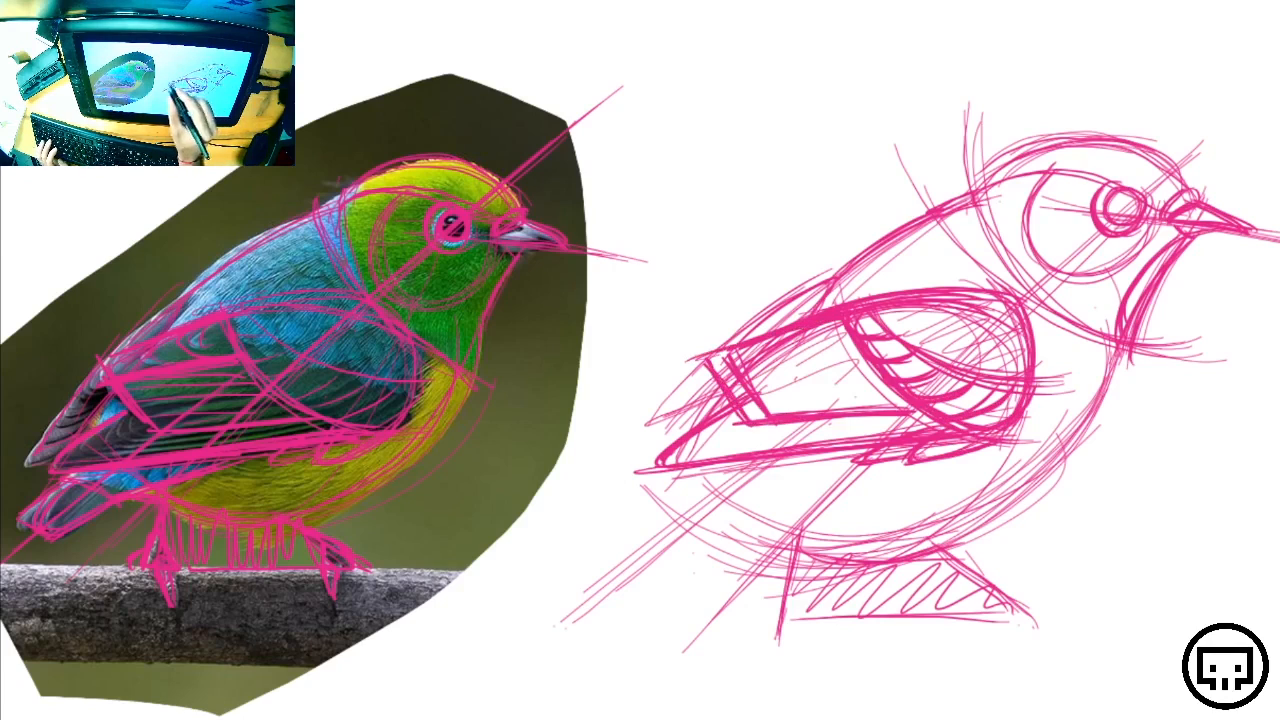
Divide the feather panel with a long line from the shoulder curve to its rear end and add short overlapping feathers above it
drag(876, 363, 752, 379)
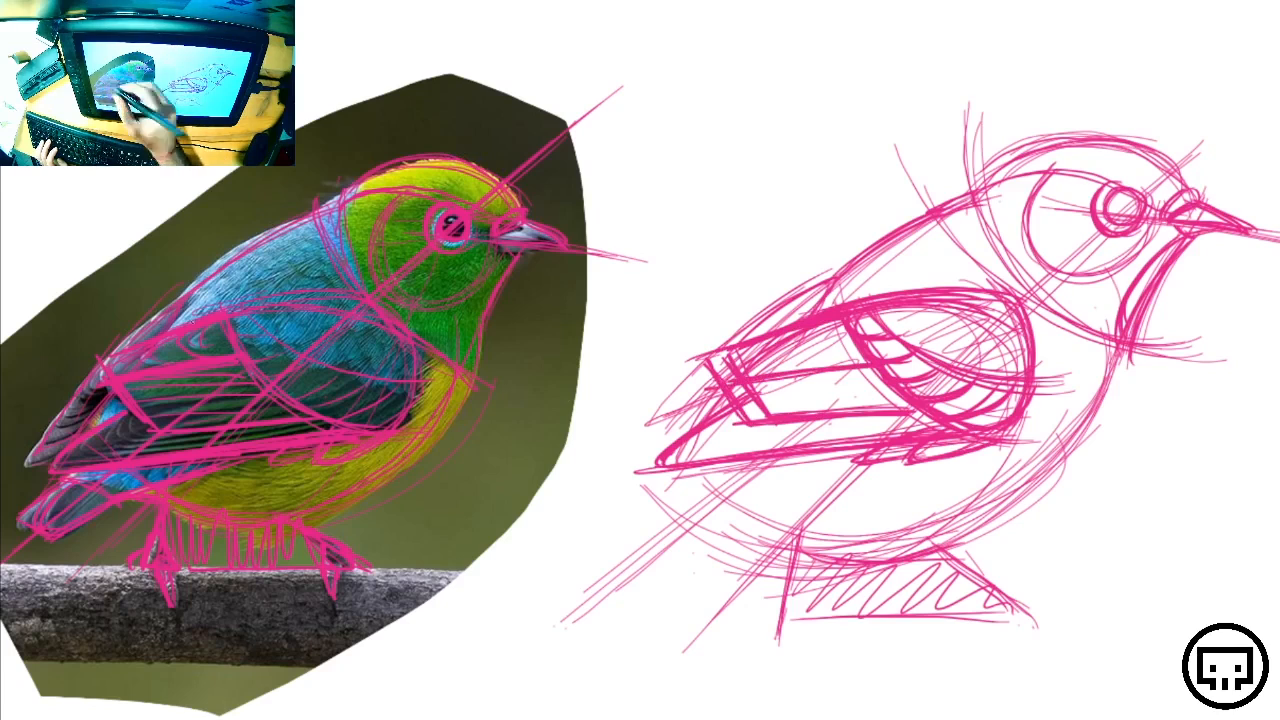
mouse_move(805, 338)
mouse_down()
mouse_move(840, 367)
mouse_move(782, 364)
mouse_move(792, 344)
mouse_move(806, 365)
mouse_move(784, 346)
mouse_up()
mouse_move(788, 338)
mouse_down()
mouse_move(806, 360)
mouse_move(758, 374)
mouse_up()
drag(798, 330, 746, 374)
drag(792, 372, 812, 374)
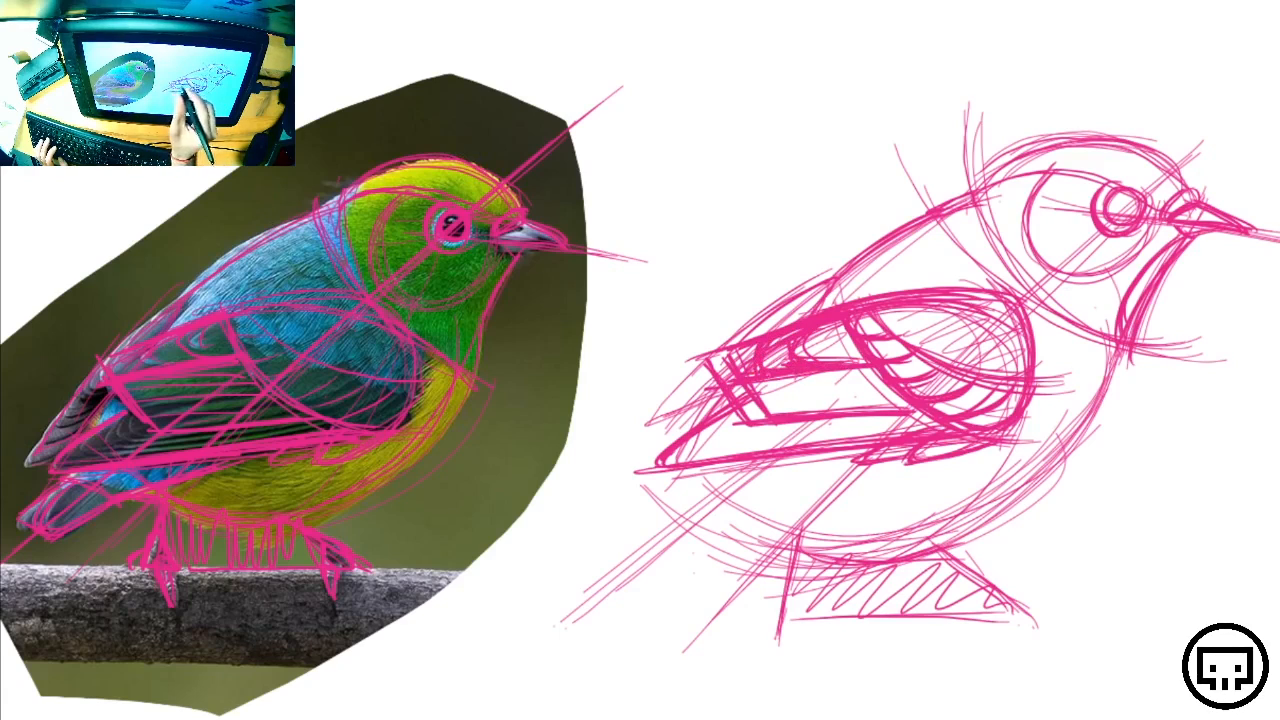
mouse_move(738, 348)
mouse_down()
mouse_move(717, 355)
mouse_move(710, 386)
mouse_move(725, 377)
mouse_up()
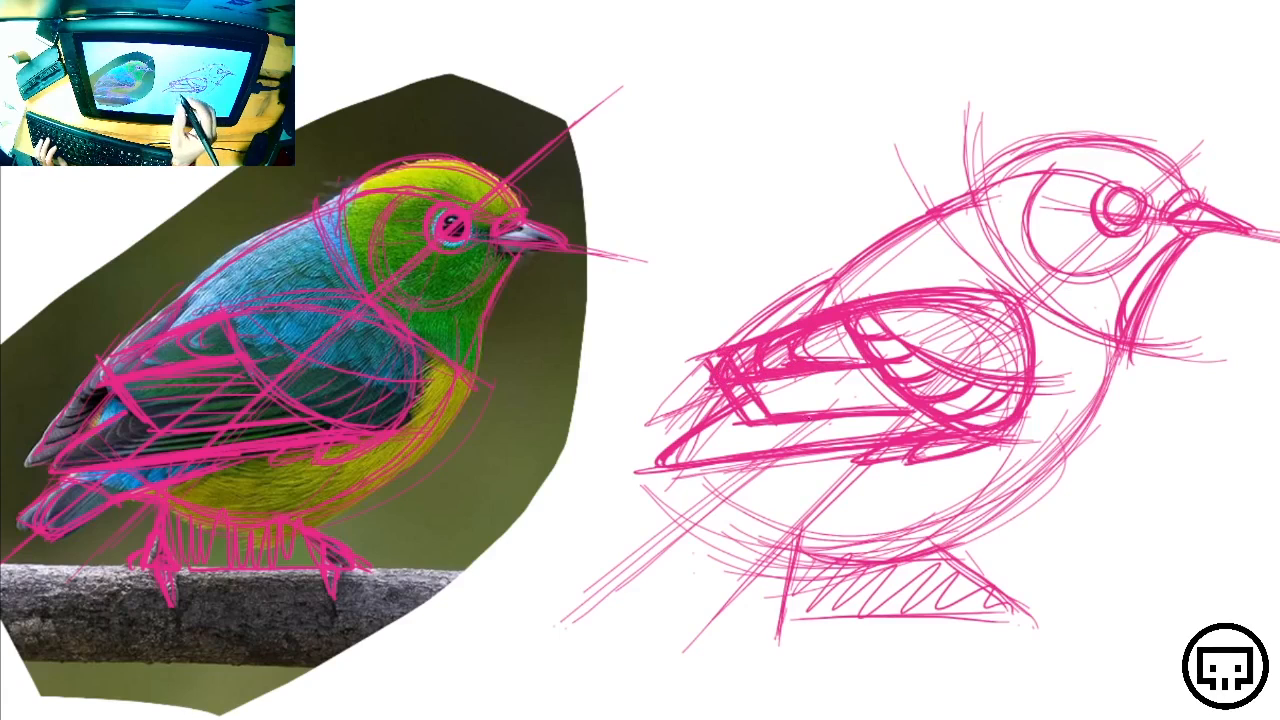
Fill the lower part of the feather panel with long, nearly horizontal feather lines running back from the shoulder curve
mouse_move(892, 382)
mouse_down()
mouse_move(754, 389)
mouse_move(874, 399)
mouse_up()
drag(786, 402, 764, 406)
mouse_move(912, 409)
mouse_down()
mouse_move(786, 402)
mouse_move(766, 417)
mouse_up()
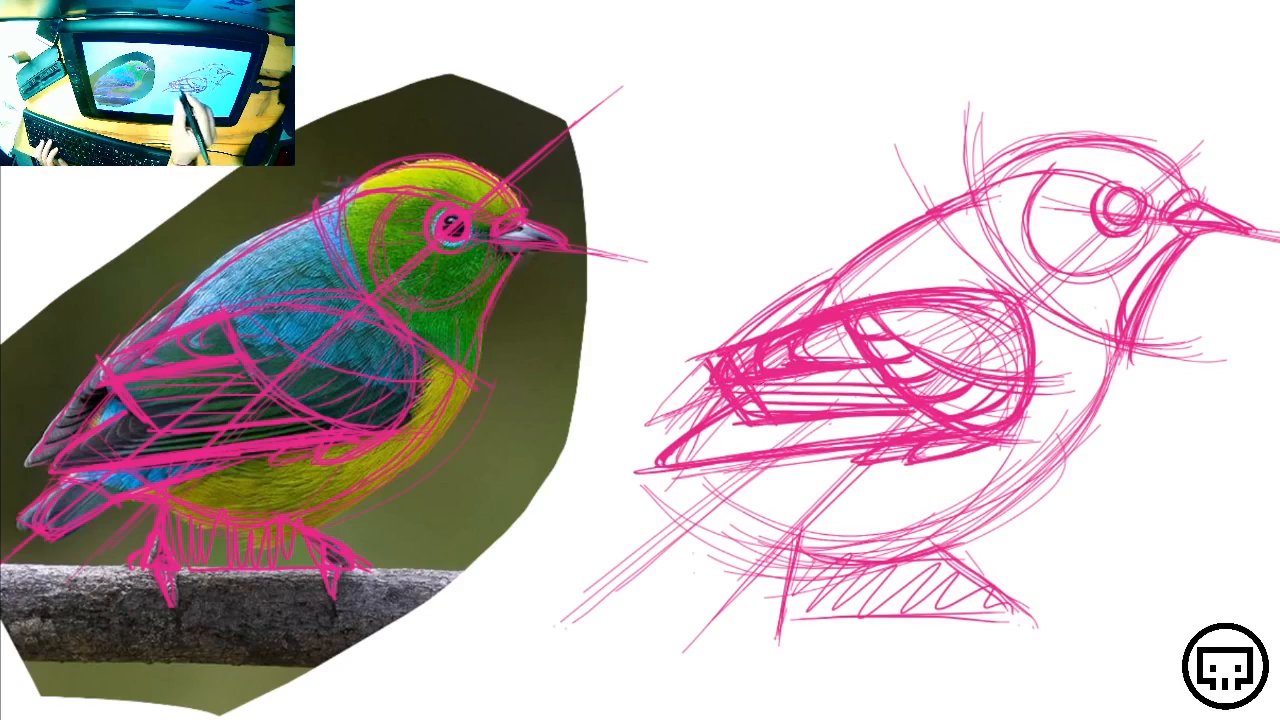
drag(888, 378, 754, 395)
drag(910, 401, 744, 409)
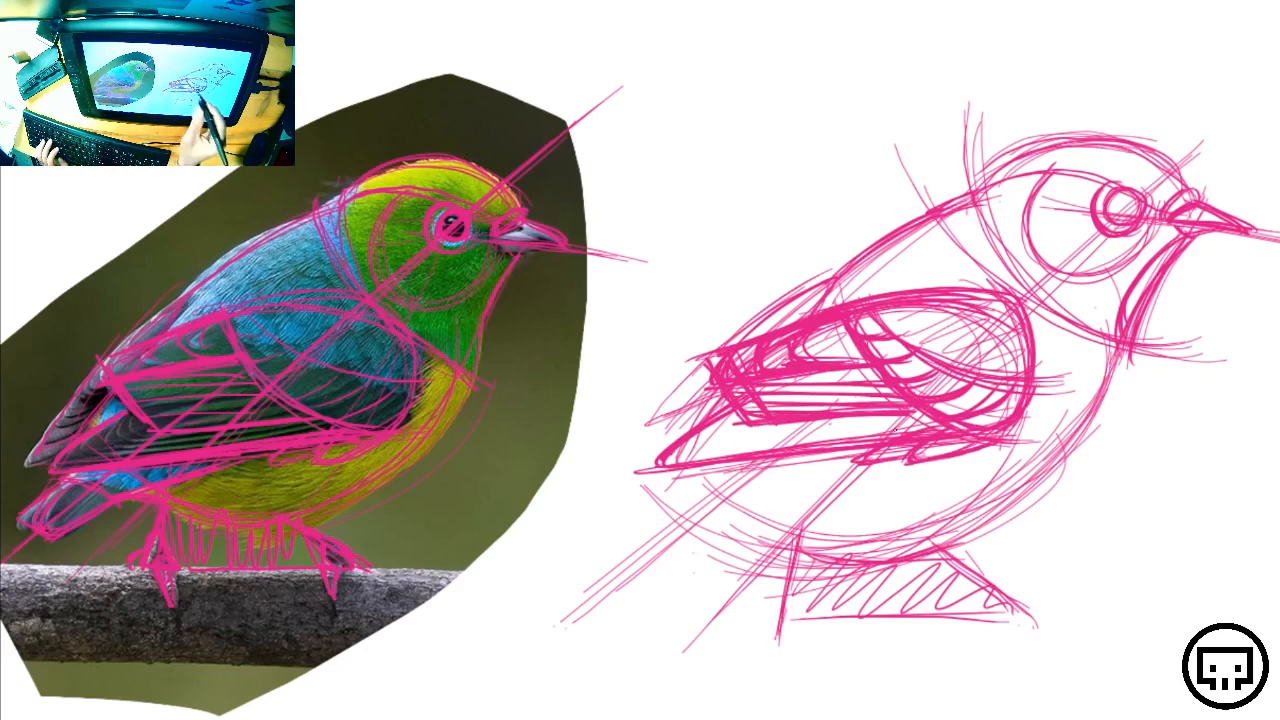
Draw long flight feather lines between the feather panel and the wing's lower edge, converging towards the wing tip
drag(816, 452, 708, 464)
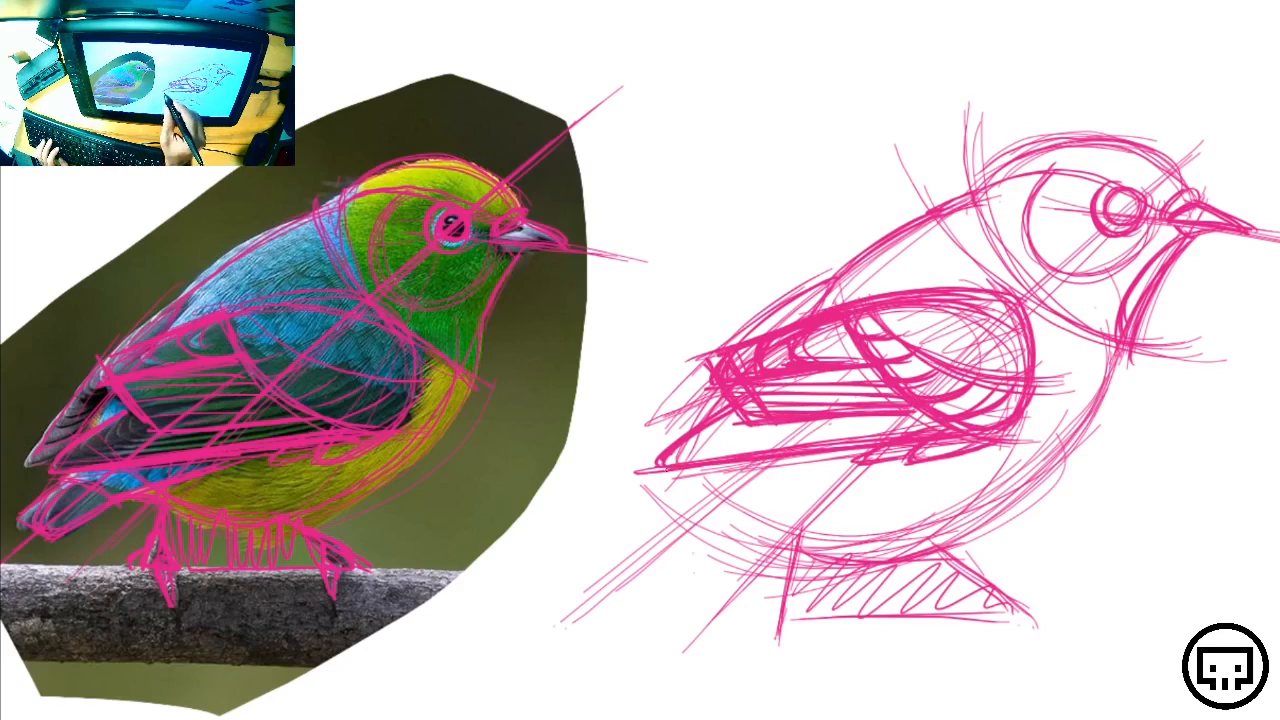
drag(732, 410, 664, 448)
drag(934, 420, 768, 442)
drag(890, 430, 686, 454)
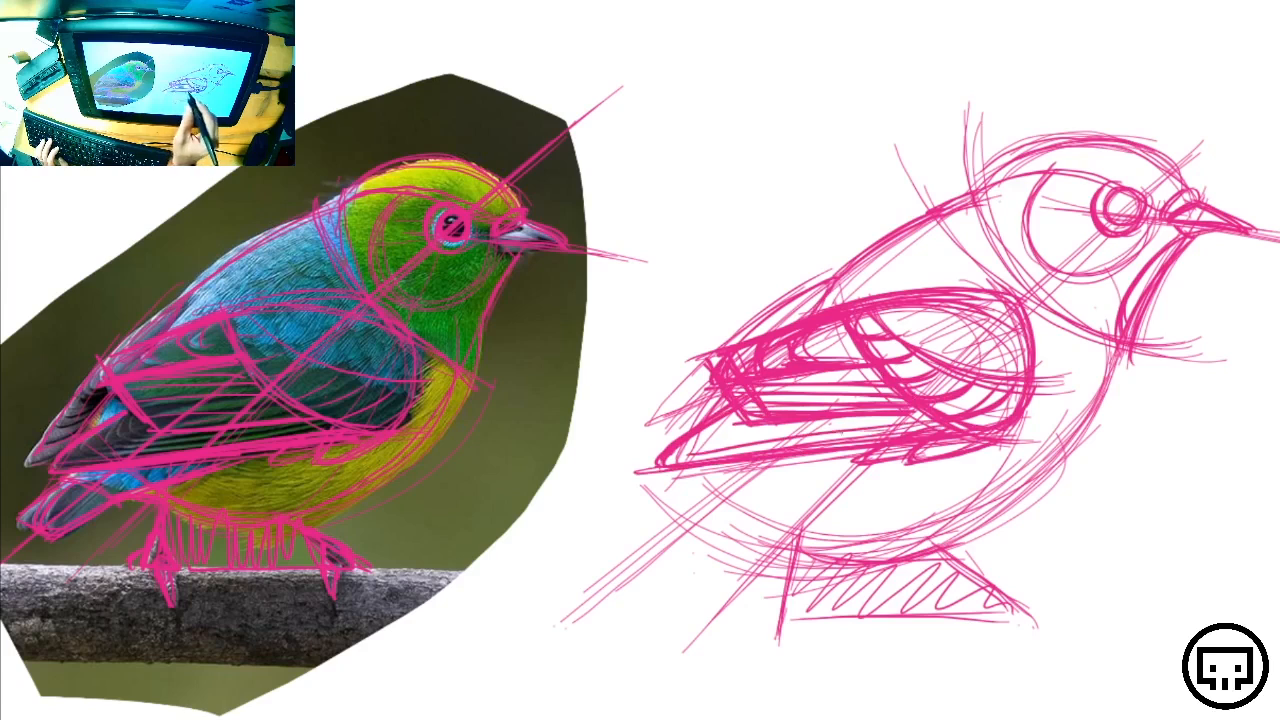
drag(816, 436, 680, 452)
drag(932, 428, 692, 452)
drag(736, 414, 692, 454)
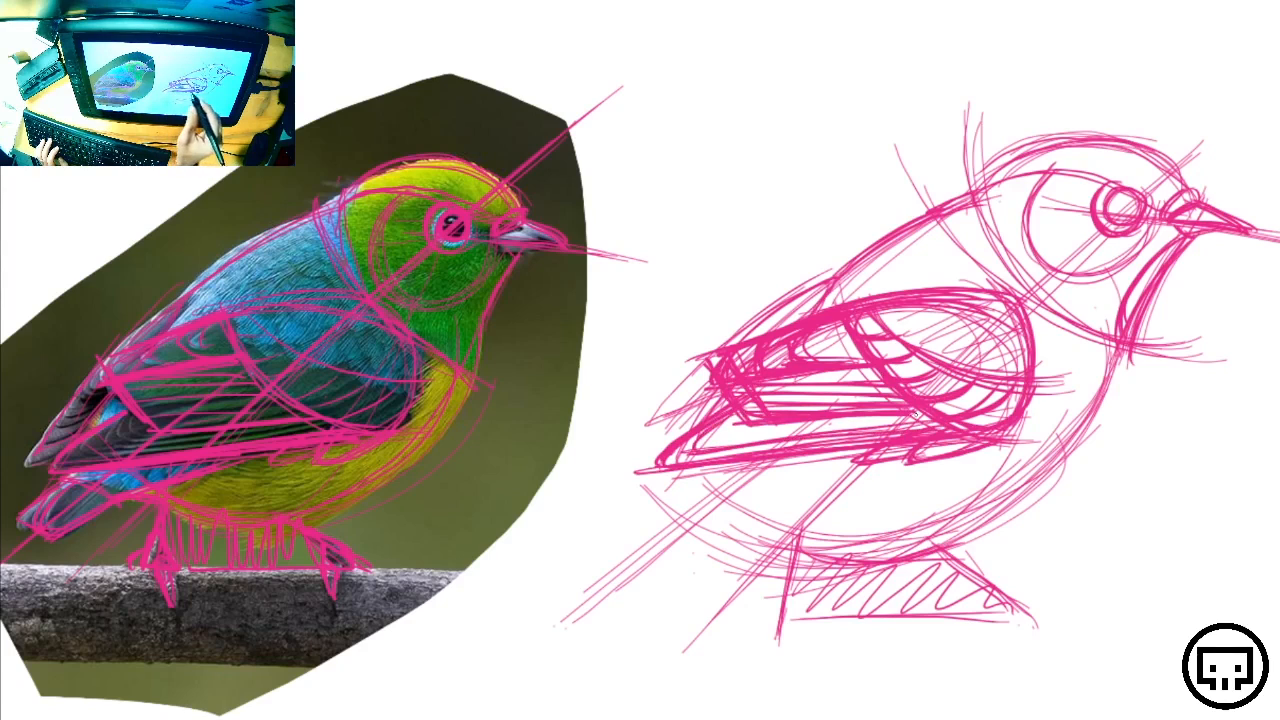
drag(894, 416, 720, 436)
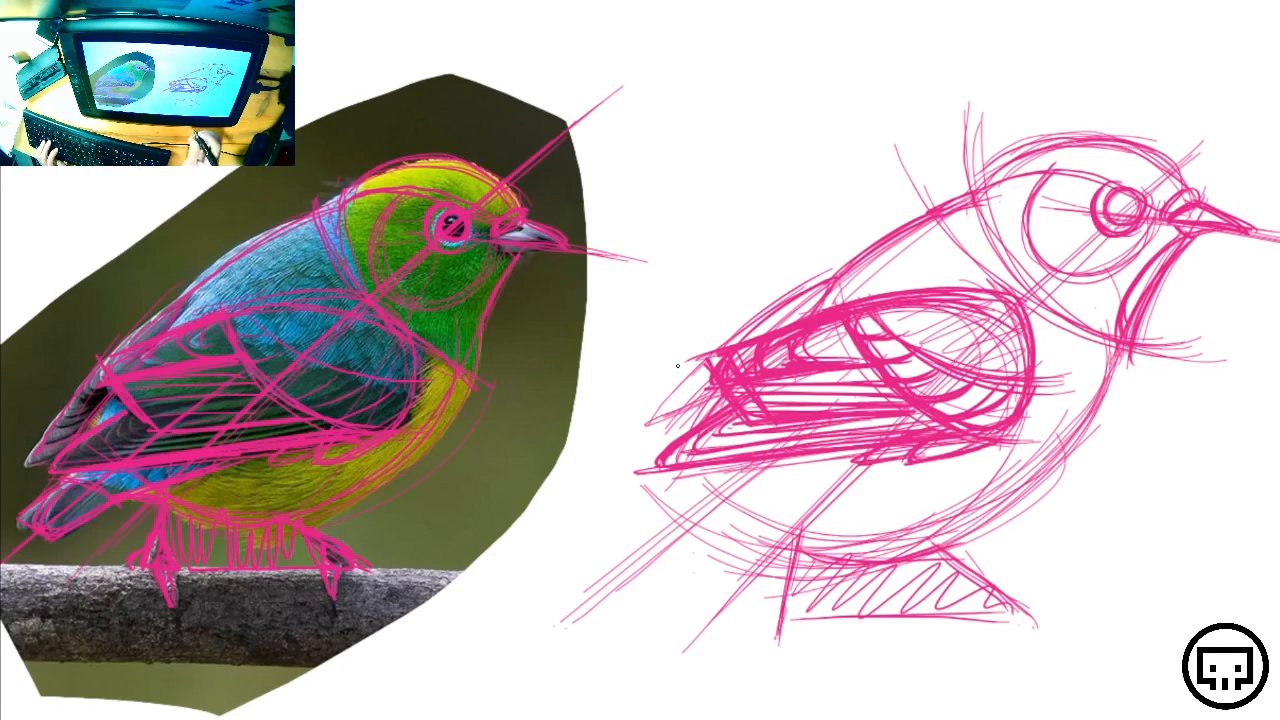
Redraw the body contour from the breast along the belly to the tail base, and add a pointed feather shape under the wing tip
mouse_move(1117, 354)
mouse_down()
mouse_move(777, 523)
mouse_move(700, 487)
mouse_up()
mouse_move(713, 500)
mouse_down()
mouse_move(961, 519)
mouse_move(1117, 368)
mouse_up()
mouse_move(1076, 429)
mouse_down()
mouse_move(770, 524)
mouse_move(1130, 362)
mouse_move(750, 519)
mouse_move(955, 520)
mouse_up()
drag(834, 454, 668, 489)
mouse_move(668, 489)
mouse_down()
mouse_move(828, 459)
mouse_move(690, 491)
mouse_up()
drag(690, 491, 800, 467)
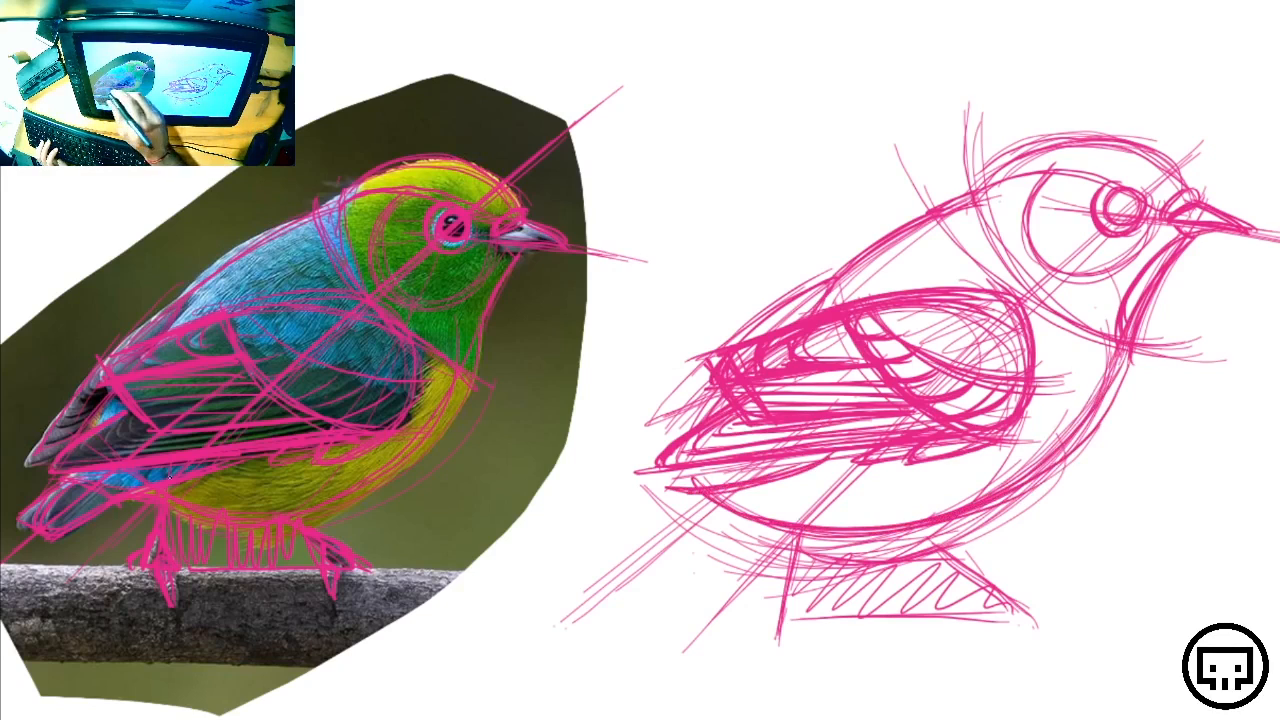
Outline the far wing tip behind the back with a pointed feather shape, and hatch the rear back and the gap between the tips
drag(836, 272, 662, 402)
mouse_move(750, 316)
mouse_down()
mouse_move(650, 414)
mouse_move(736, 389)
mouse_up()
drag(796, 286, 644, 414)
drag(770, 302, 672, 404)
drag(686, 402, 720, 390)
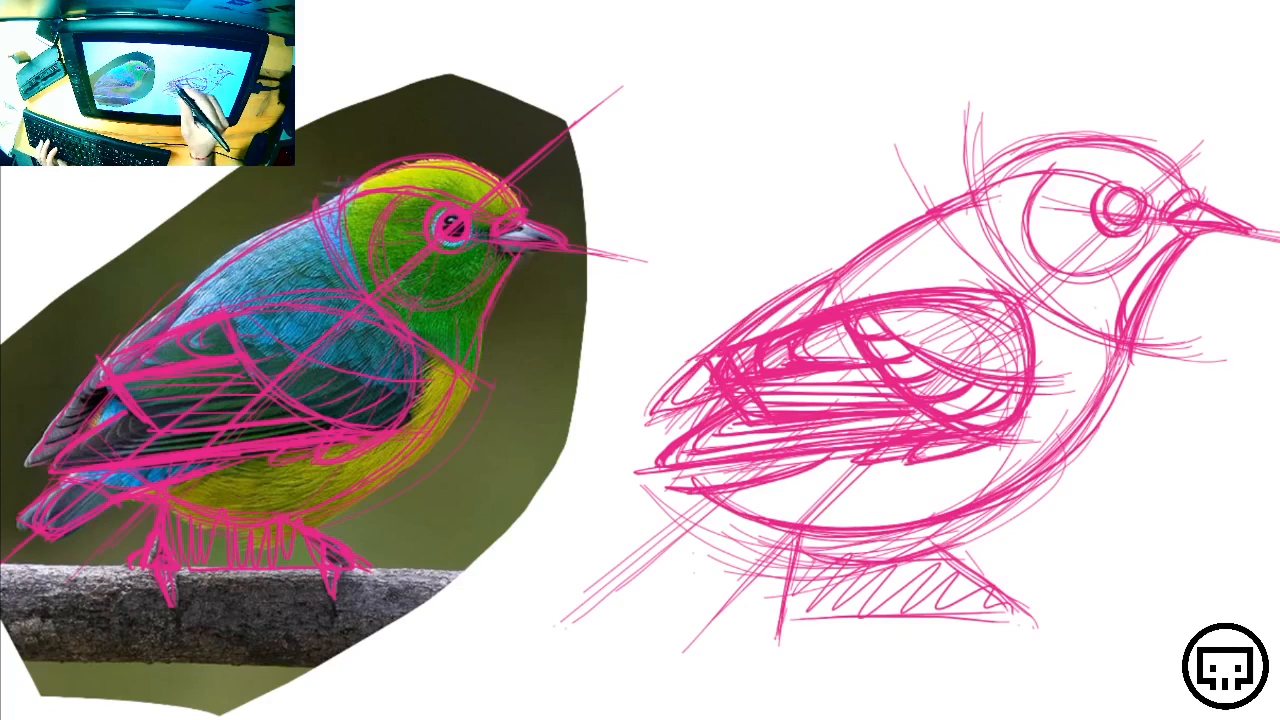
mouse_move(774, 300)
mouse_down()
mouse_move(704, 382)
mouse_move(744, 340)
mouse_up()
drag(822, 286, 776, 328)
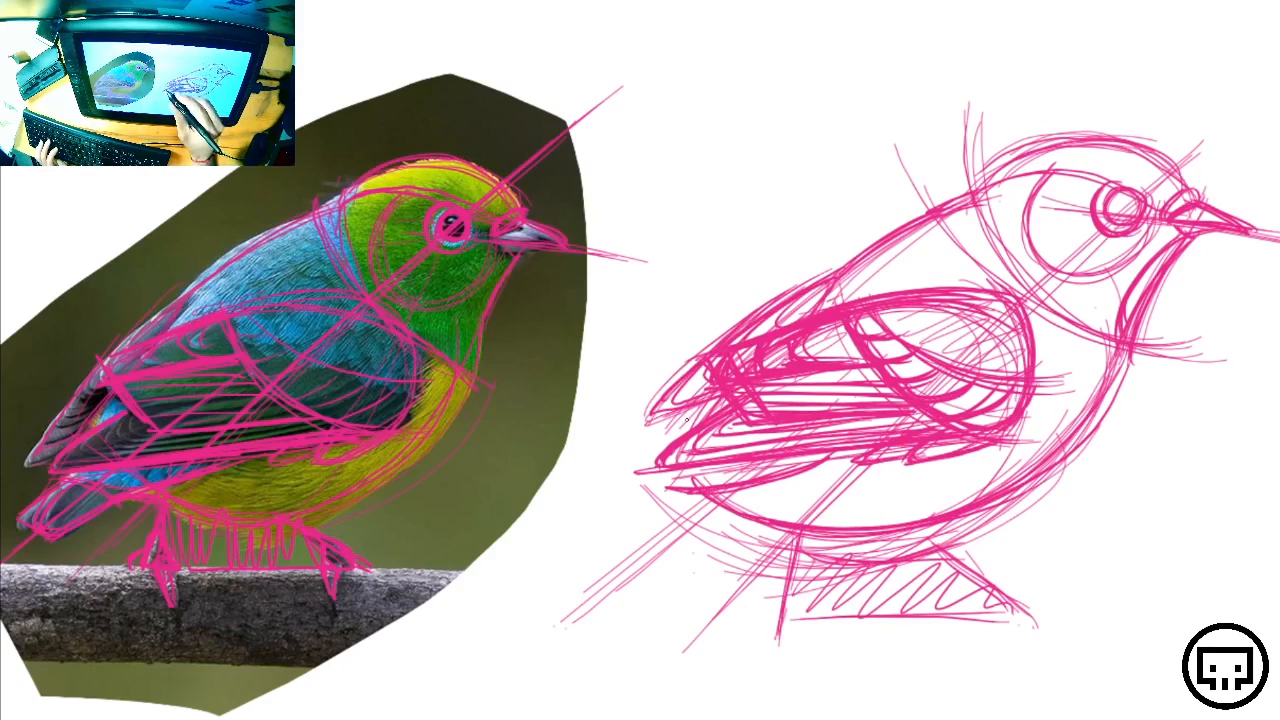
drag(698, 406, 666, 448)
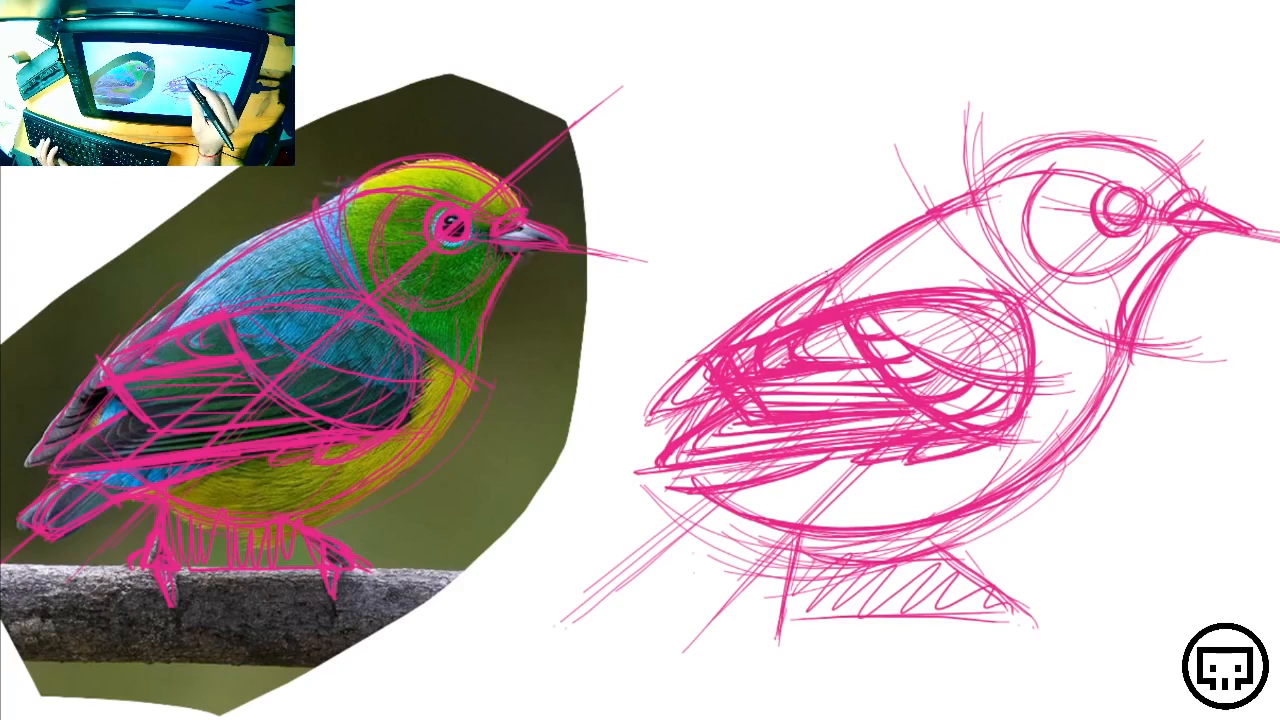
Reinforce the sketch's contour along the crown, nape and back down to the far wing tip
mouse_move(834, 272)
mouse_down()
mouse_move(972, 200)
mouse_move(1000, 164)
mouse_move(1056, 144)
mouse_up()
mouse_move(932, 208)
mouse_down()
mouse_move(1006, 158)
mouse_move(1112, 144)
mouse_up()
mouse_move(970, 170)
mouse_down()
mouse_move(1042, 148)
mouse_move(1168, 168)
mouse_up()
drag(826, 272, 664, 390)
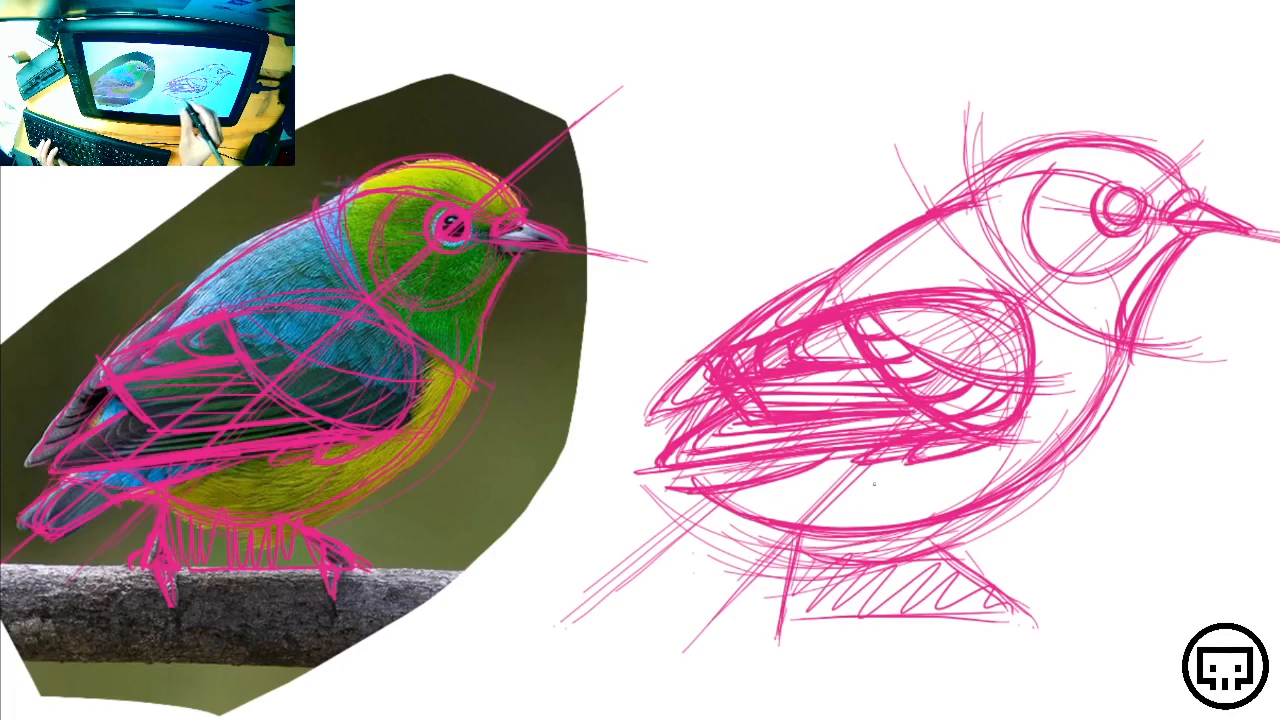
Draw the tail as a narrow, blunt-ended shape extending diagonally from under the wing tip, with feather lines inside
drag(688, 472, 612, 524)
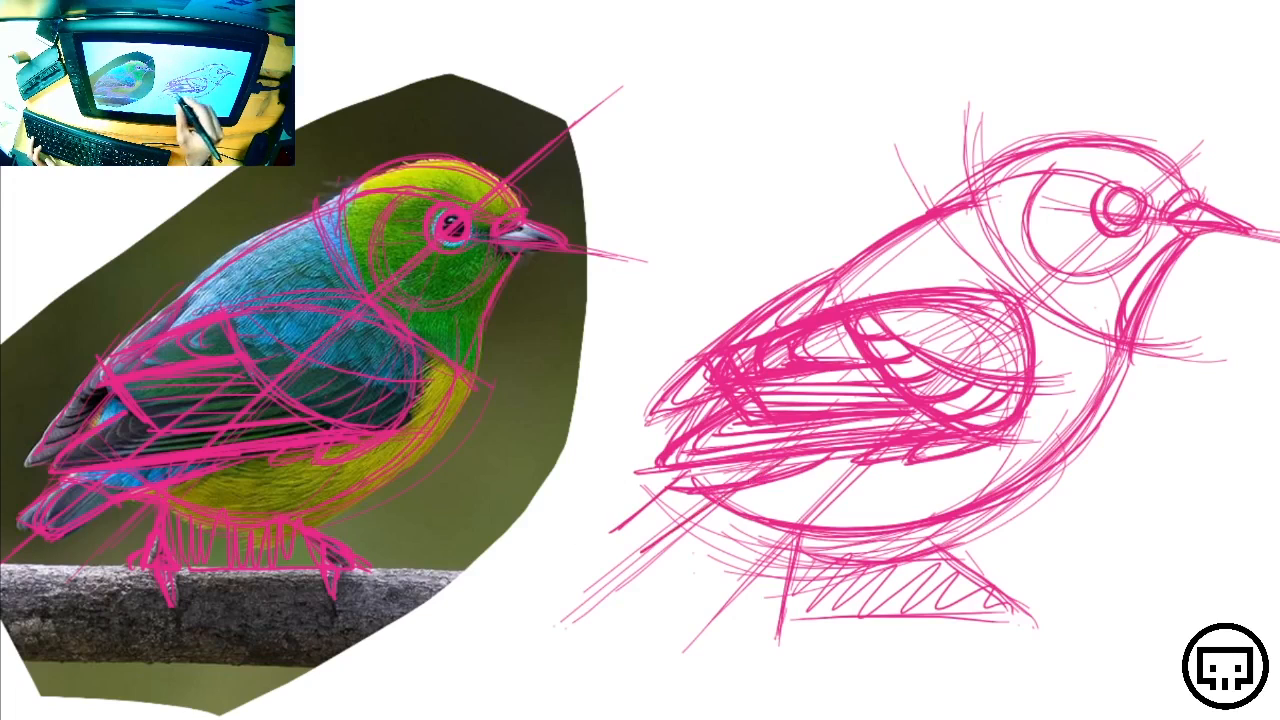
drag(612, 528, 676, 546)
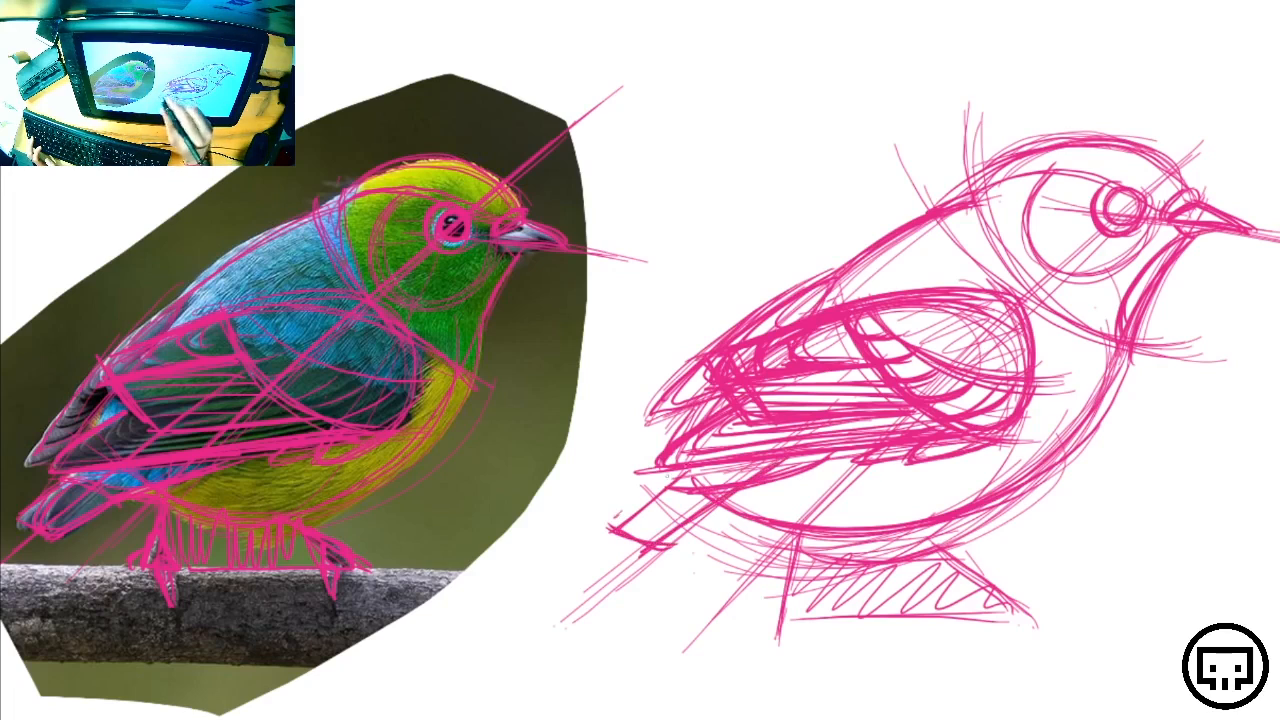
mouse_move(678, 472)
mouse_down()
mouse_move(606, 530)
mouse_move(688, 537)
mouse_up()
drag(798, 436, 736, 482)
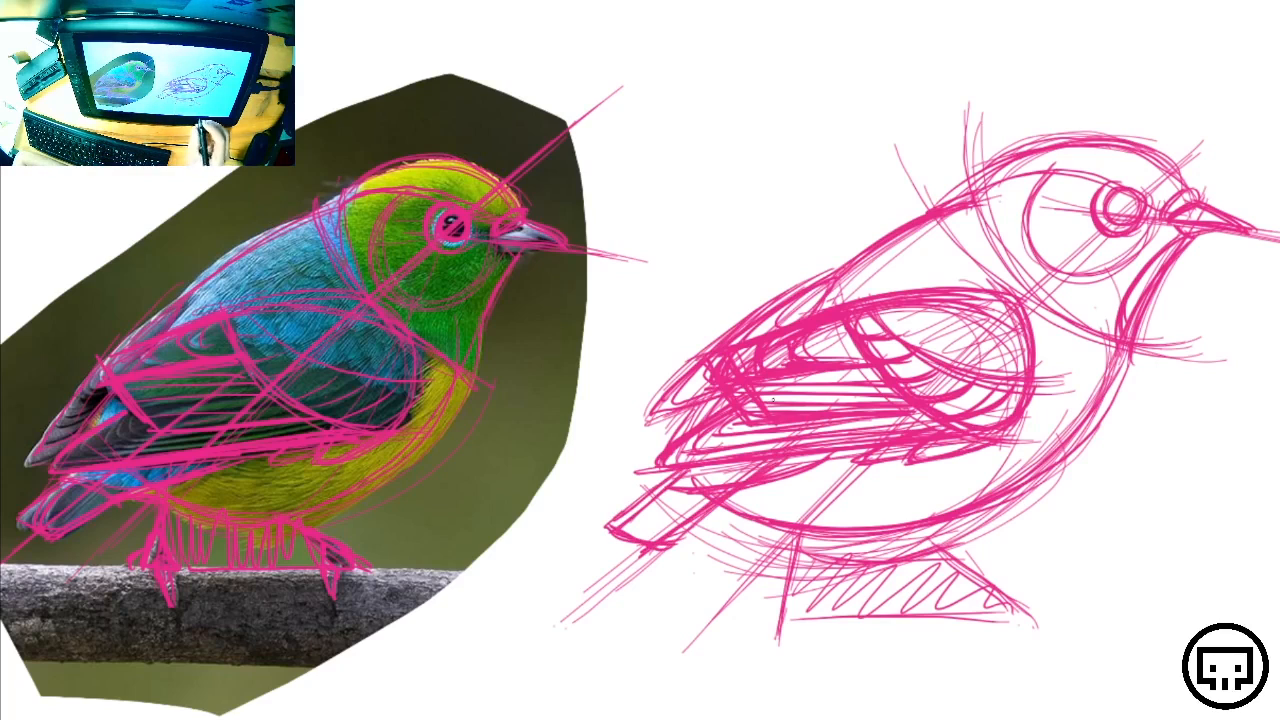
mouse_move(686, 480)
mouse_down()
mouse_move(631, 529)
mouse_move(645, 540)
mouse_move(600, 552)
mouse_up()
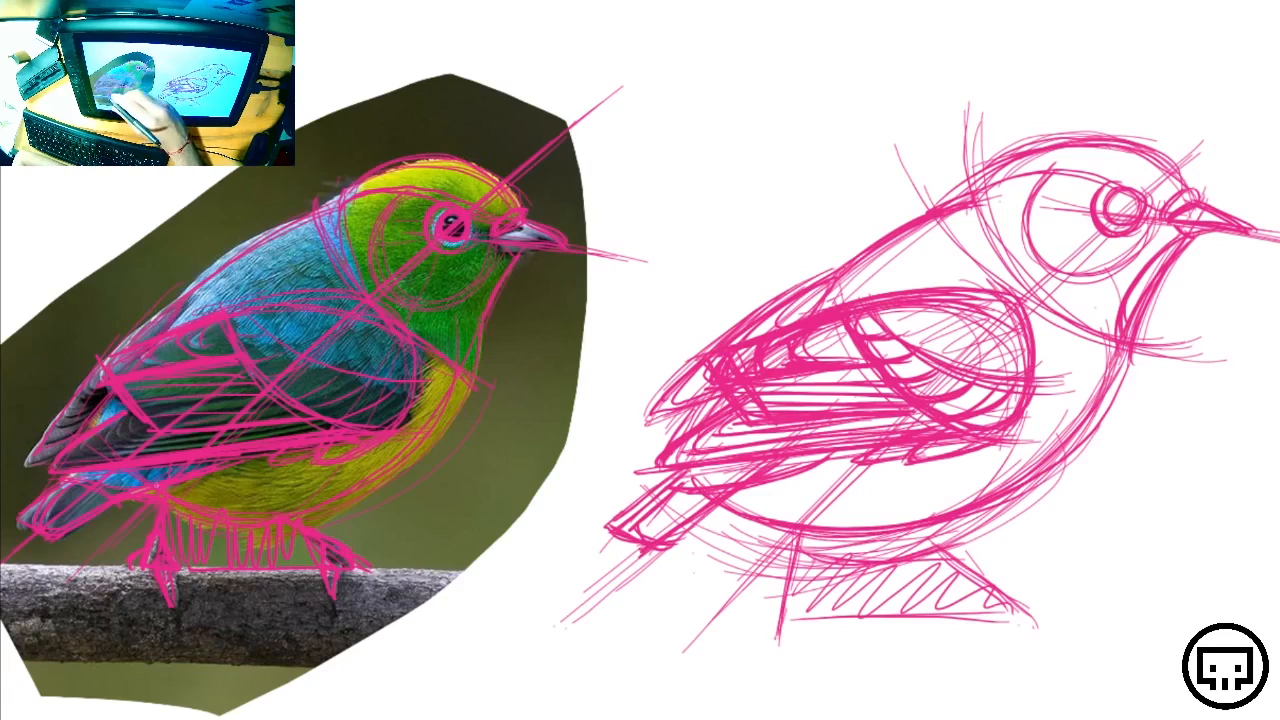
Erase the pink construction lines covering the bird in the reference photo
key(Tab)
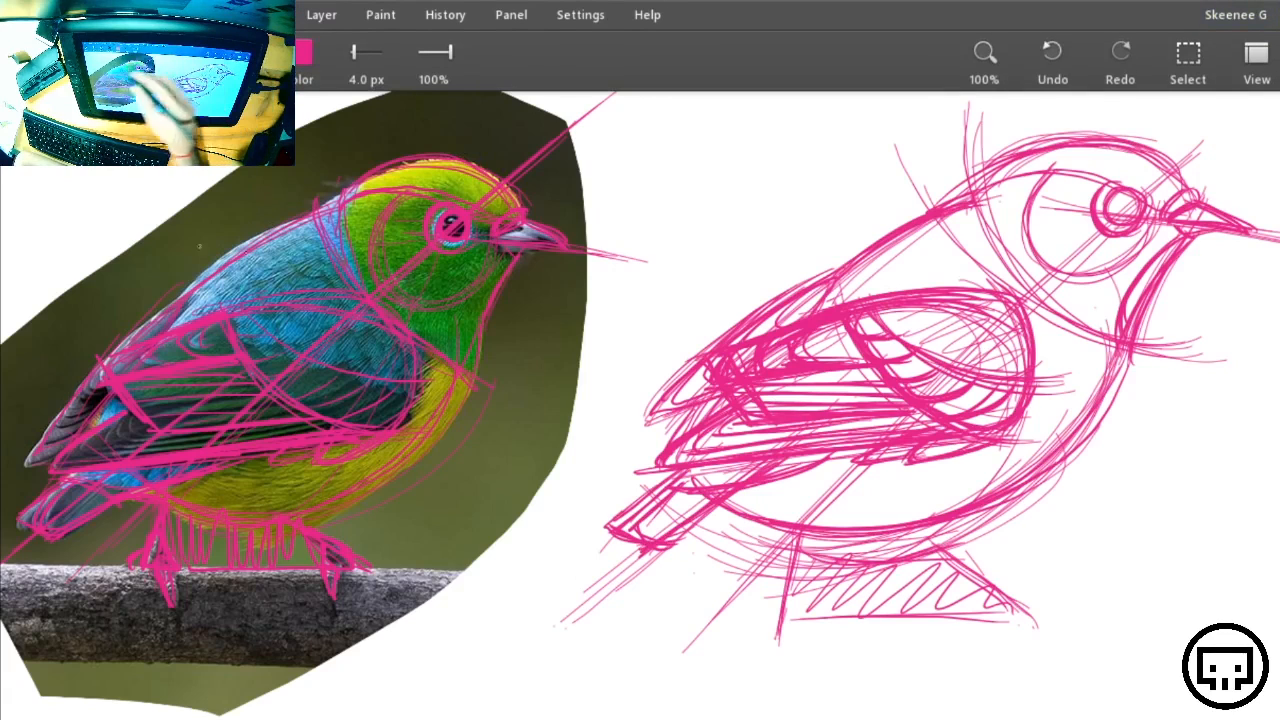
key(Tab)
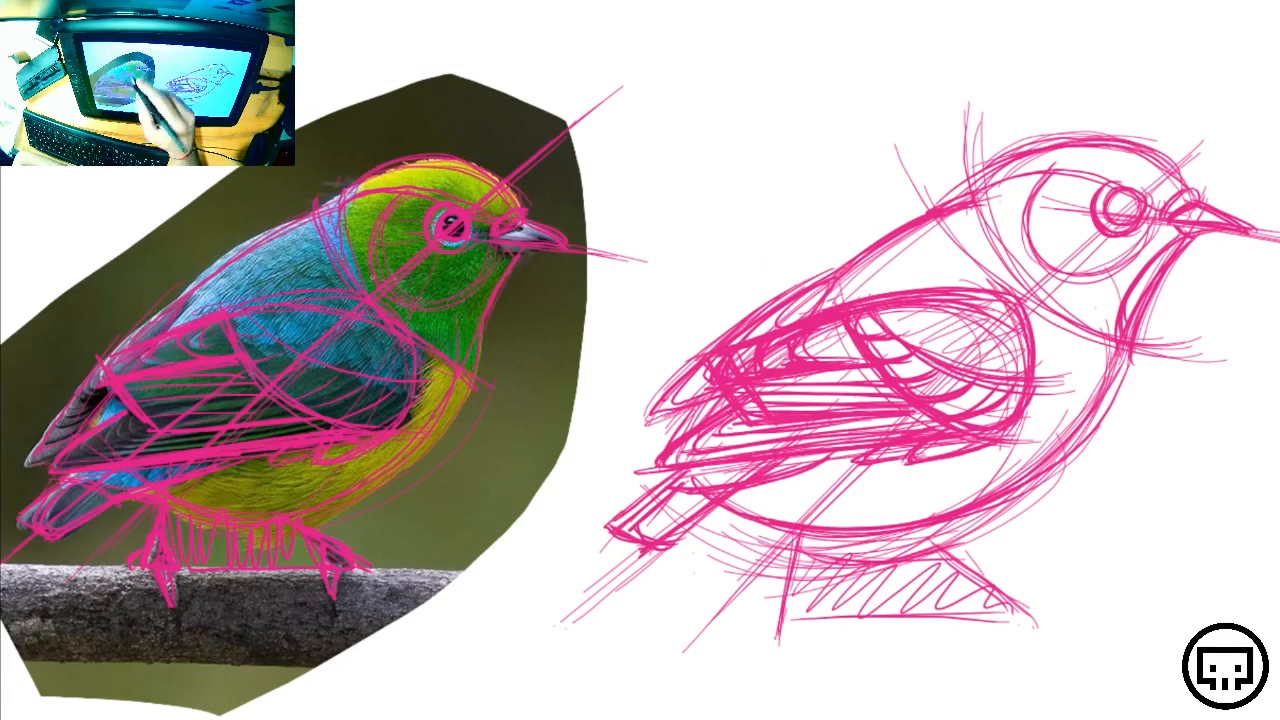
mouse_move(200, 420)
mouse_down()
mouse_move(163, 443)
mouse_move(171, 543)
mouse_move(214, 400)
mouse_move(110, 280)
mouse_up()
mouse_move(362, 160)
mouse_down()
mouse_move(366, 312)
mouse_move(418, 377)
mouse_move(371, 320)
mouse_up()
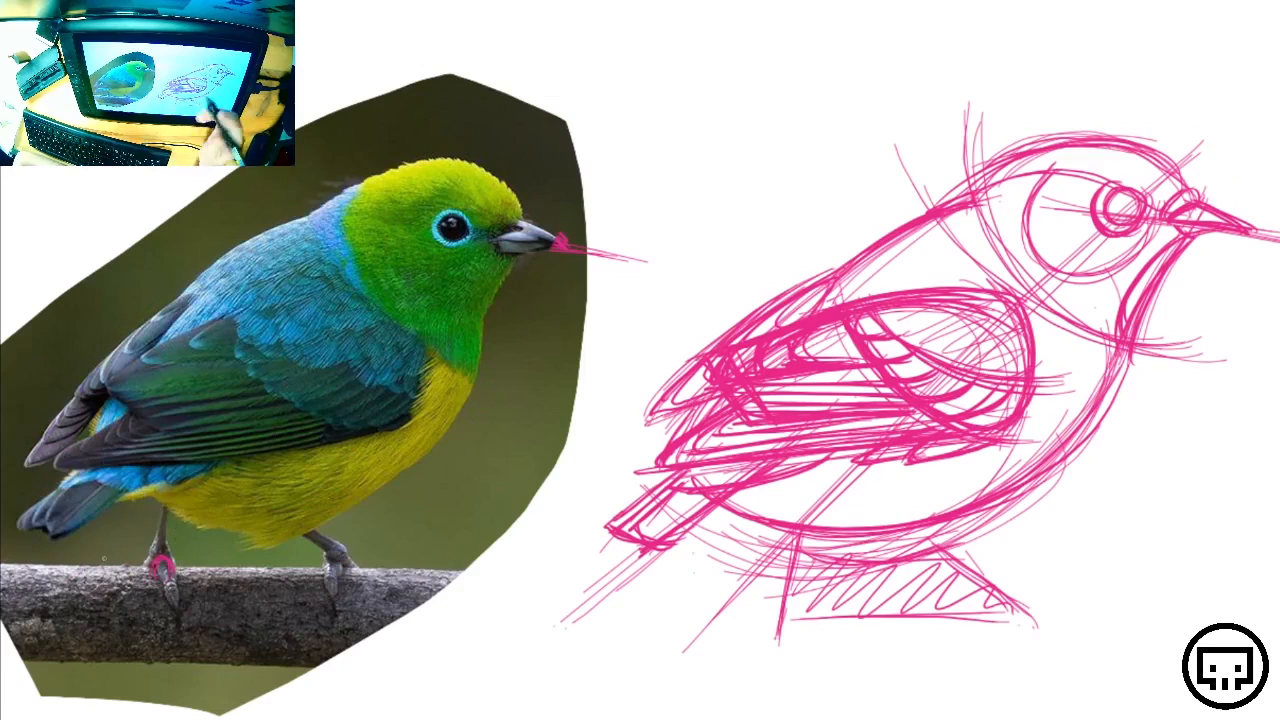
Strengthen the nape and crown contour, and erase the old leg lines and loose arcs below the sketched belly
mouse_move(900, 216)
mouse_down()
mouse_move(1080, 148)
mouse_move(958, 211)
mouse_move(1207, 186)
mouse_up()
drag(1122, 152, 1190, 190)
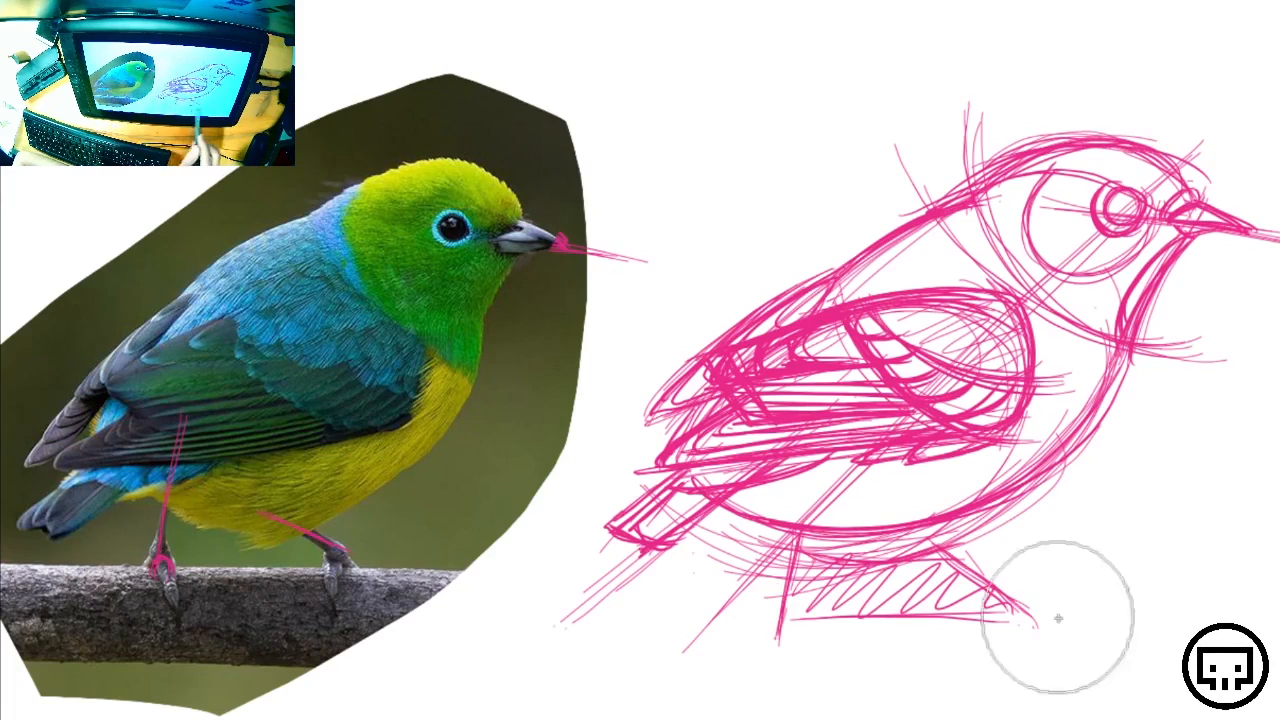
mouse_move(1057, 614)
mouse_down()
mouse_move(808, 624)
mouse_move(770, 601)
mouse_move(1045, 587)
mouse_up()
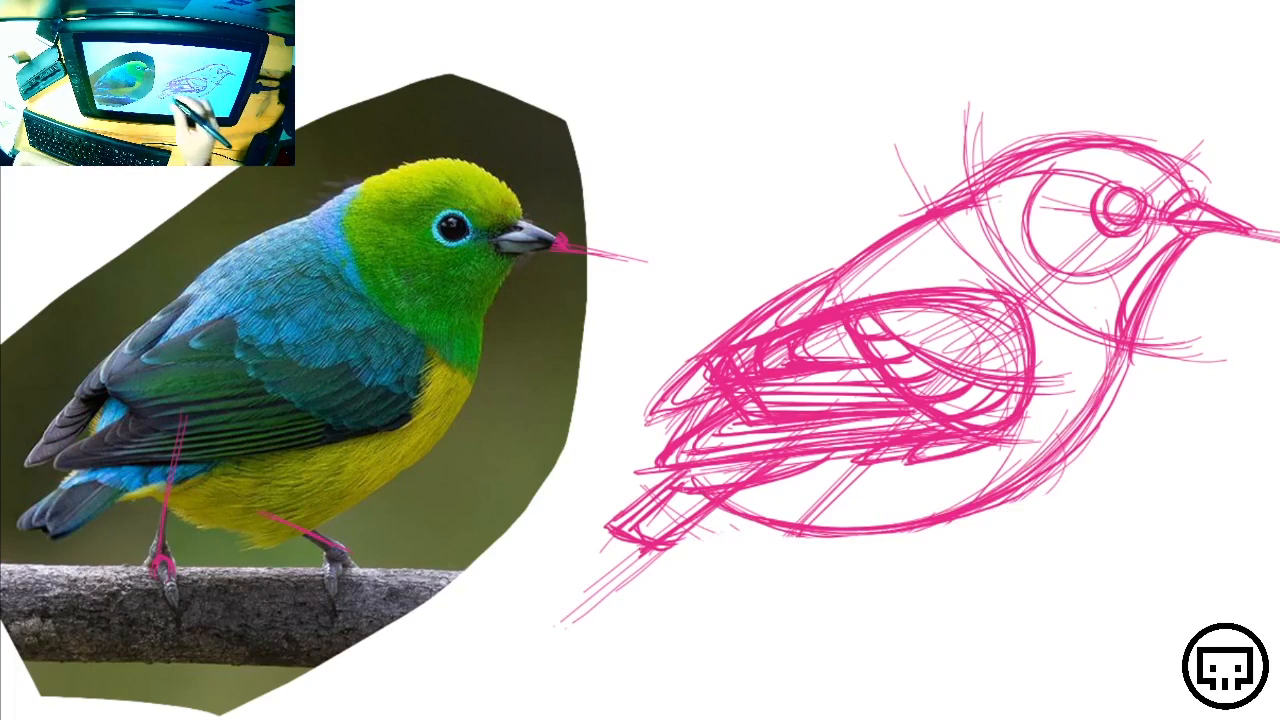
Trace the breast and belly curve on the reference photo from the throat round to the tail base
mouse_move(470, 365)
mouse_down()
mouse_move(420, 448)
mouse_move(240, 540)
mouse_up()
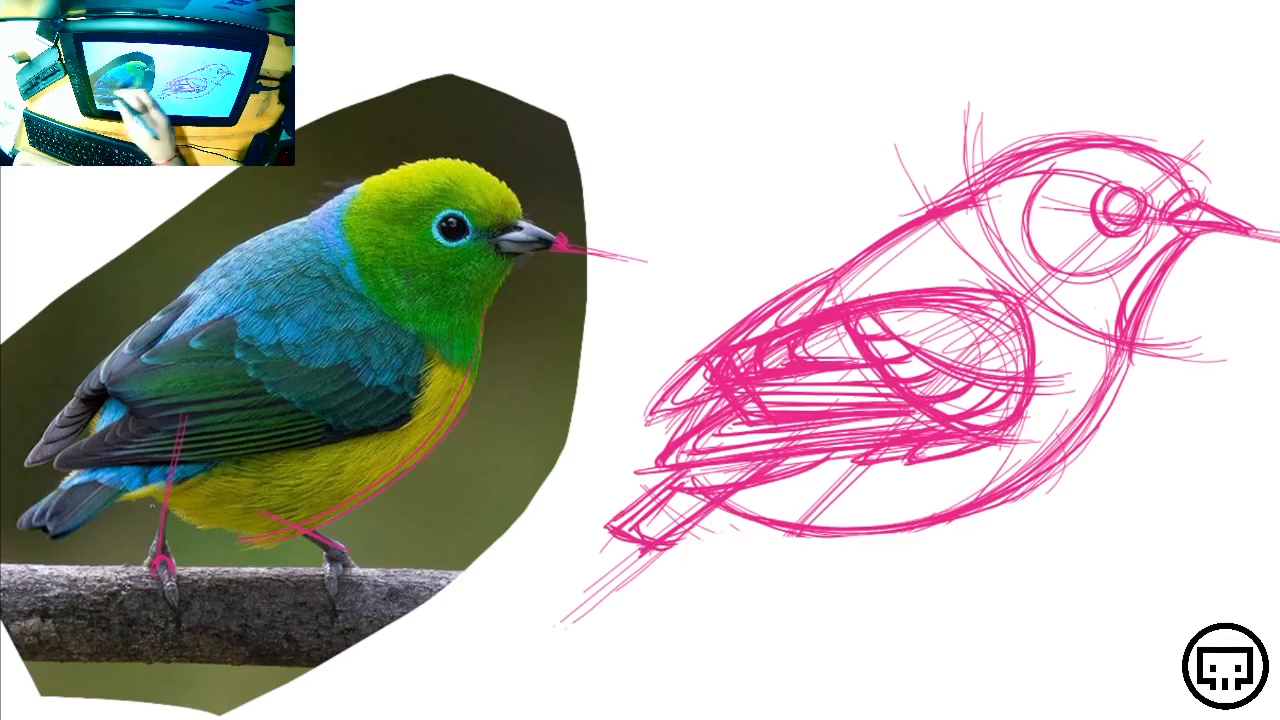
drag(96, 450, 286, 536)
drag(168, 496, 272, 532)
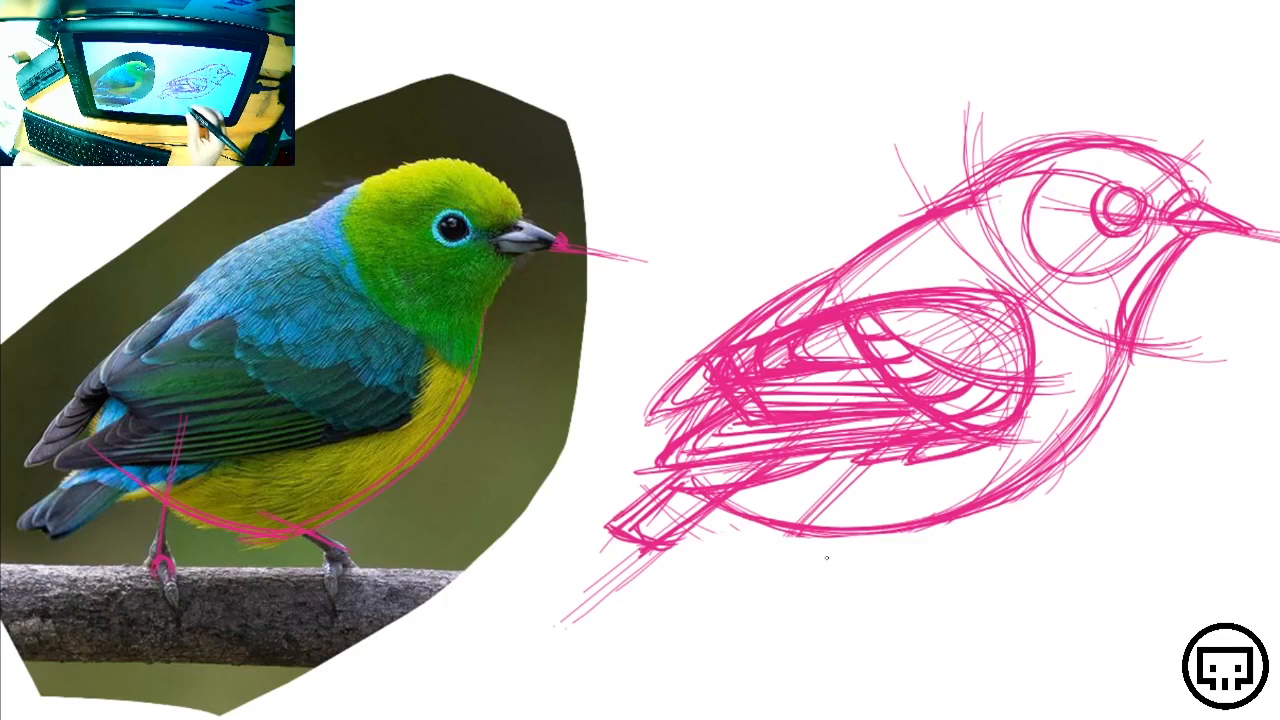
Erase the sketch's lower belly line and redraw it as a fuller, lower curve from the tail base to the breast
key(e)
mouse_move(889, 527)
mouse_down()
mouse_move(782, 571)
mouse_move(753, 557)
mouse_move(789, 543)
mouse_up()
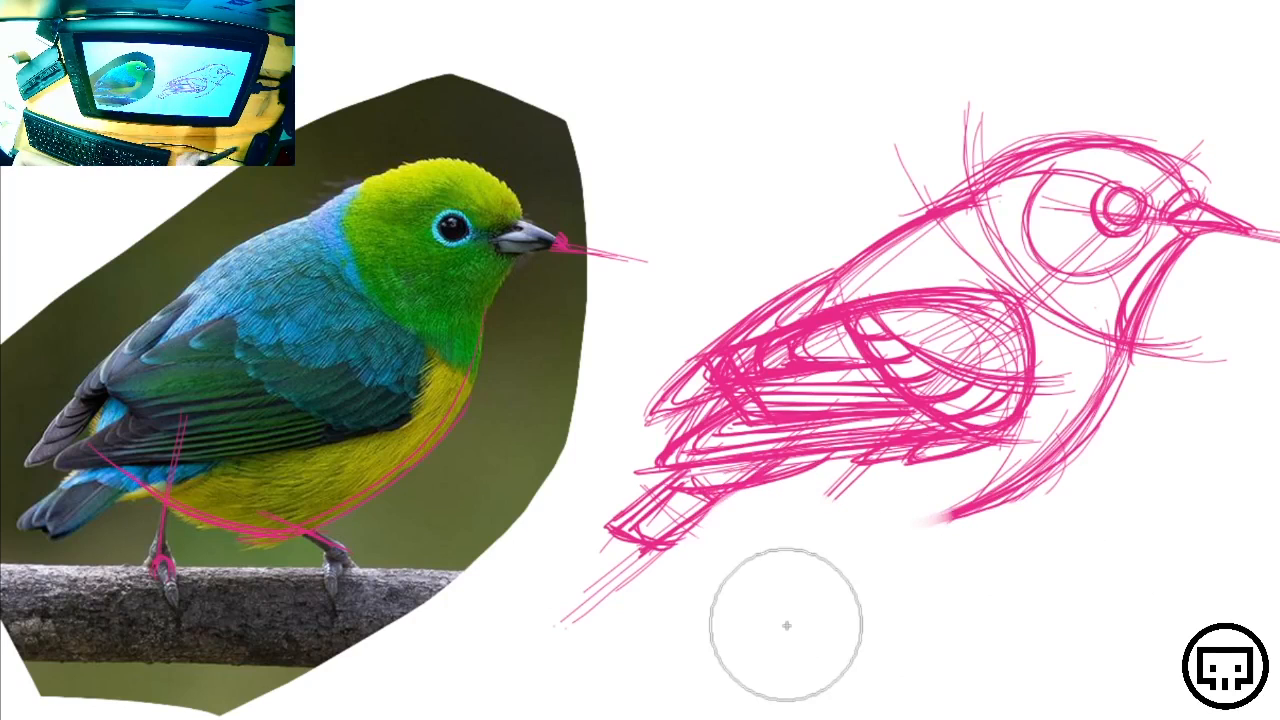
key(e)
drag(712, 474, 906, 553)
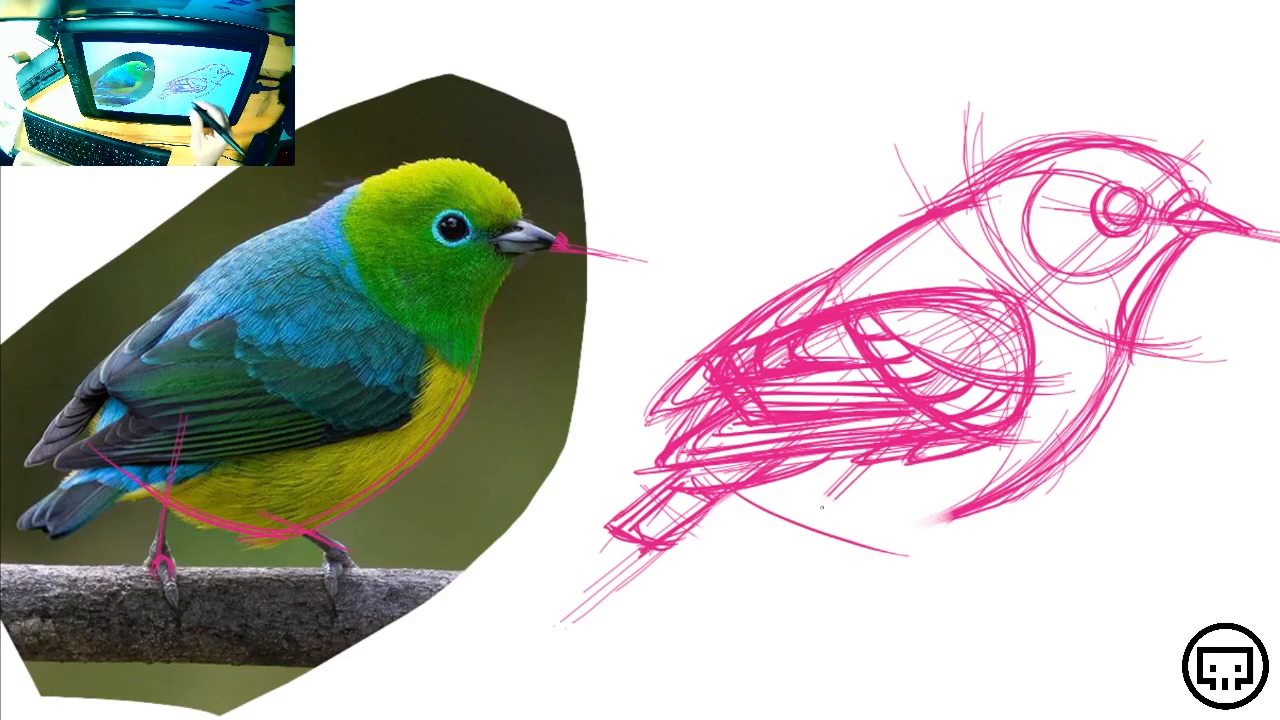
drag(730, 494, 928, 550)
mouse_move(712, 470)
mouse_down()
mouse_move(792, 522)
mouse_move(946, 557)
mouse_up()
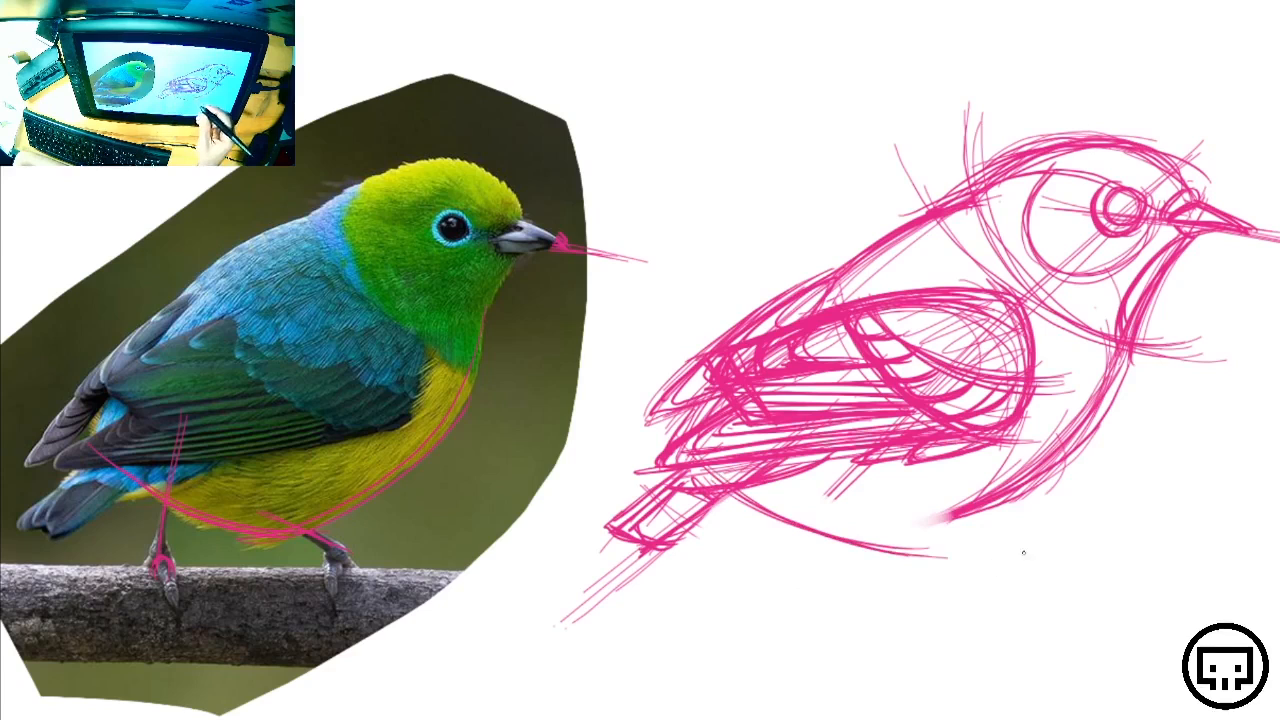
drag(1030, 468, 822, 549)
drag(1068, 452, 842, 537)
mouse_move(706, 464)
mouse_down()
mouse_move(768, 506)
mouse_move(1004, 540)
mouse_up()
drag(760, 488, 1022, 535)
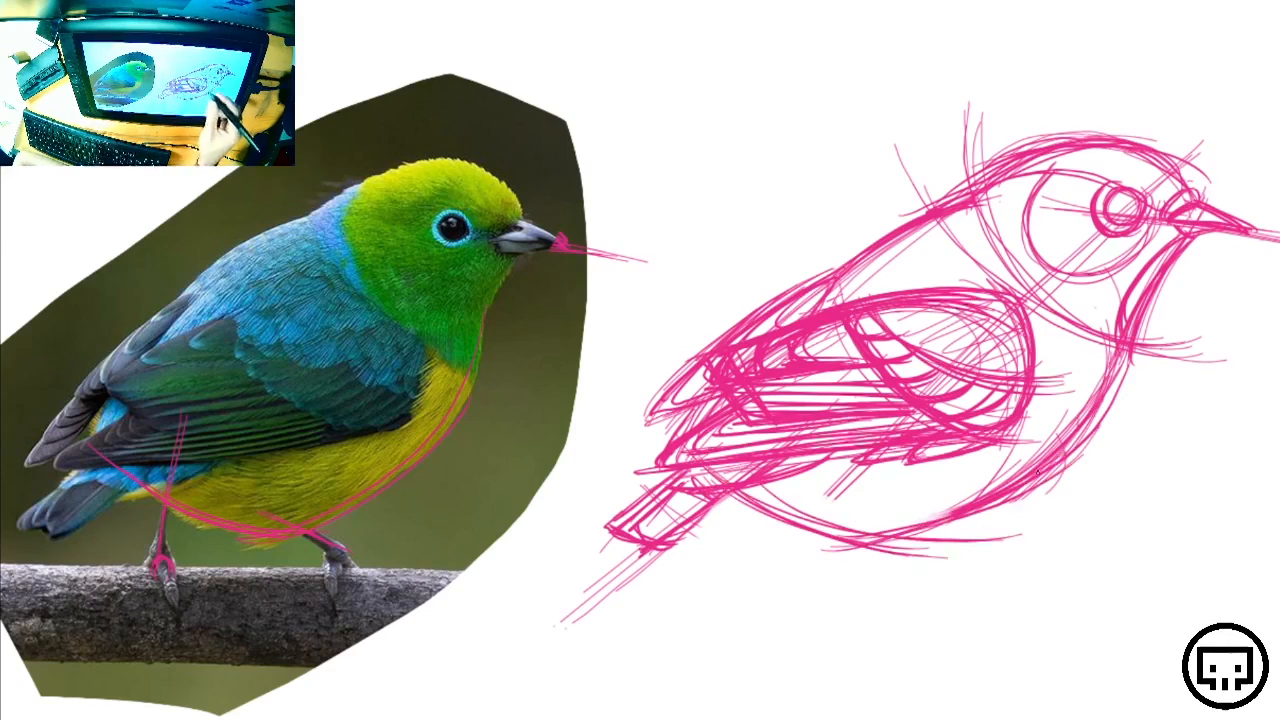
drag(872, 529, 1056, 462)
mouse_move(727, 470)
mouse_down()
mouse_move(956, 532)
mouse_move(1007, 522)
mouse_up()
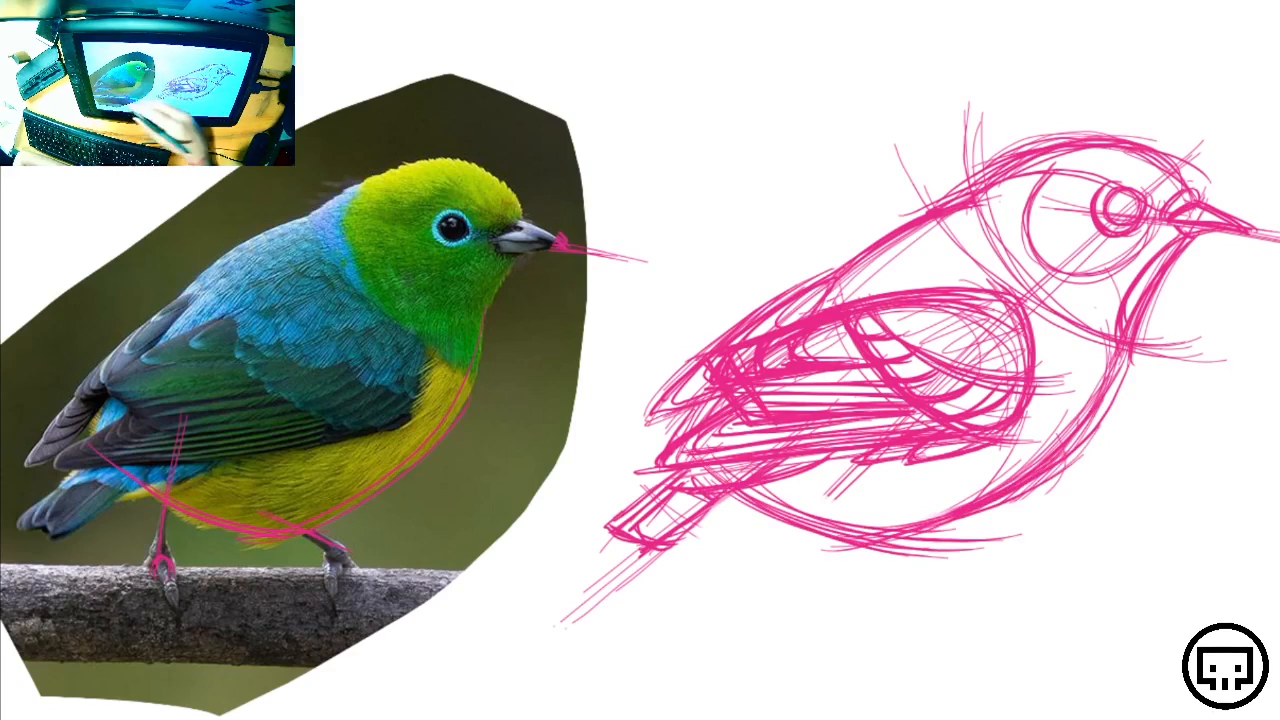
Mark the rear leg's line on the photo, and draw both leg lines below the sketched belly
drag(188, 392, 155, 617)
drag(759, 500, 750, 600)
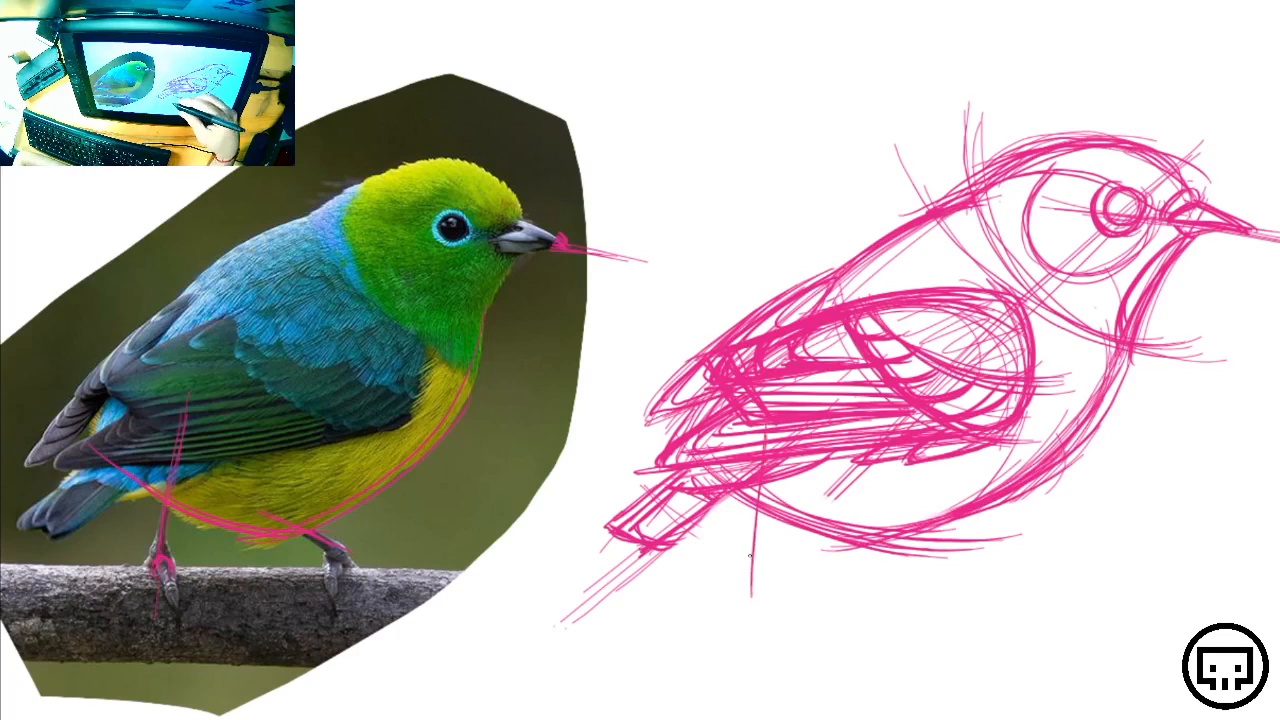
drag(762, 508, 758, 596)
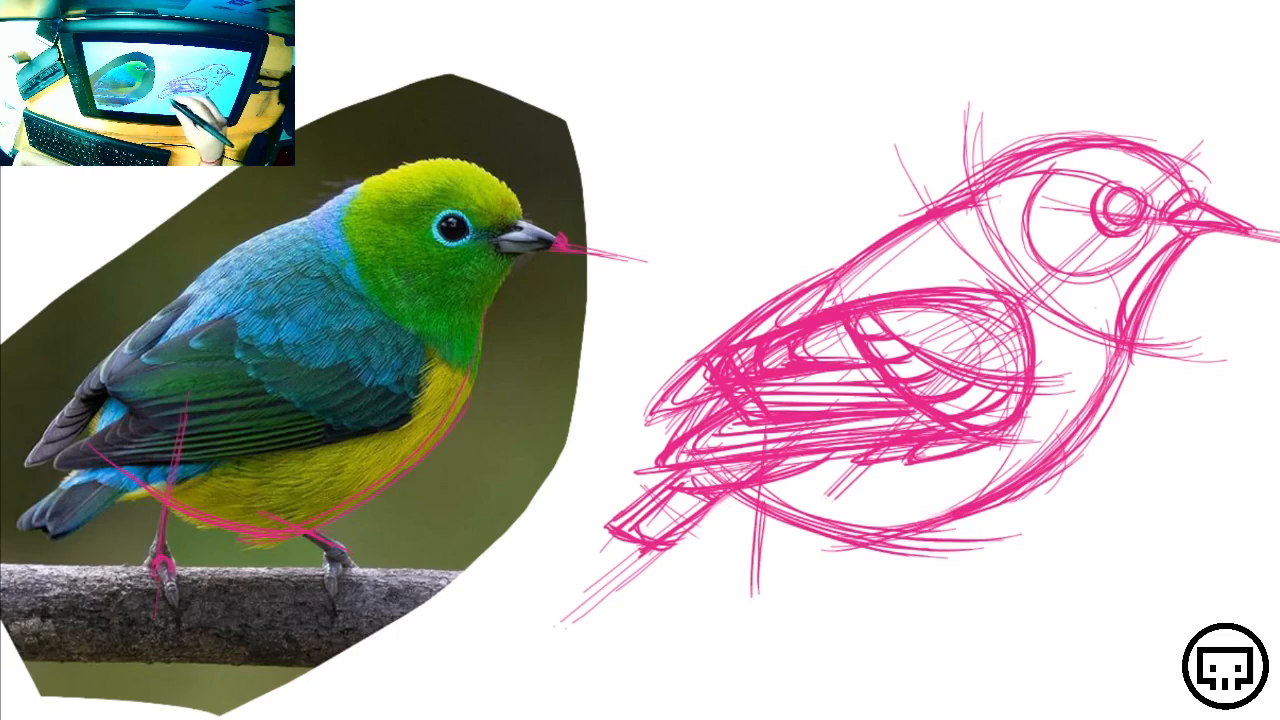
mouse_move(880, 538)
mouse_down()
mouse_move(952, 600)
mouse_move(982, 580)
mouse_up()
Block in both feet as small wedge shapes at the ends of the leg lines
mouse_move(760, 516)
mouse_down()
mouse_move(756, 576)
mouse_move(746, 562)
mouse_move(734, 590)
mouse_up()
drag(768, 540, 762, 578)
drag(730, 588, 768, 582)
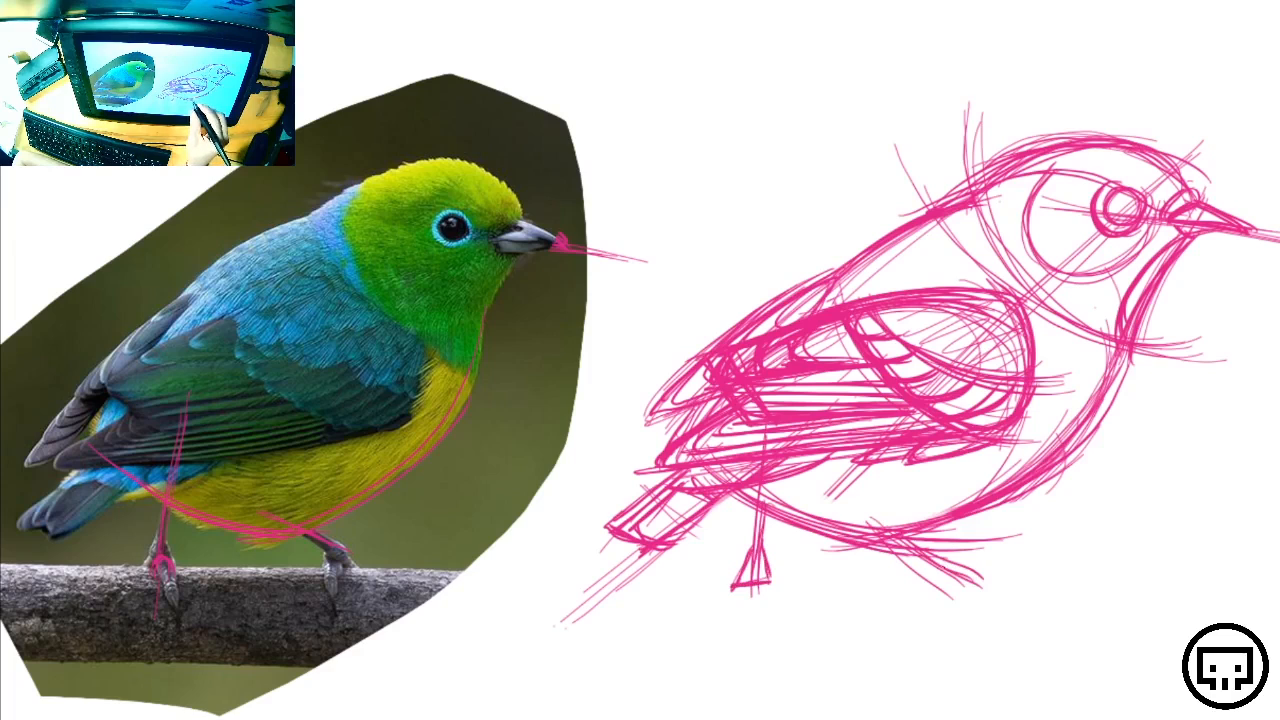
mouse_move(940, 556)
mouse_down()
mouse_move(990, 575)
mouse_move(958, 590)
mouse_up()
mouse_move(972, 568)
mouse_down()
mouse_move(996, 578)
mouse_move(990, 594)
mouse_up()
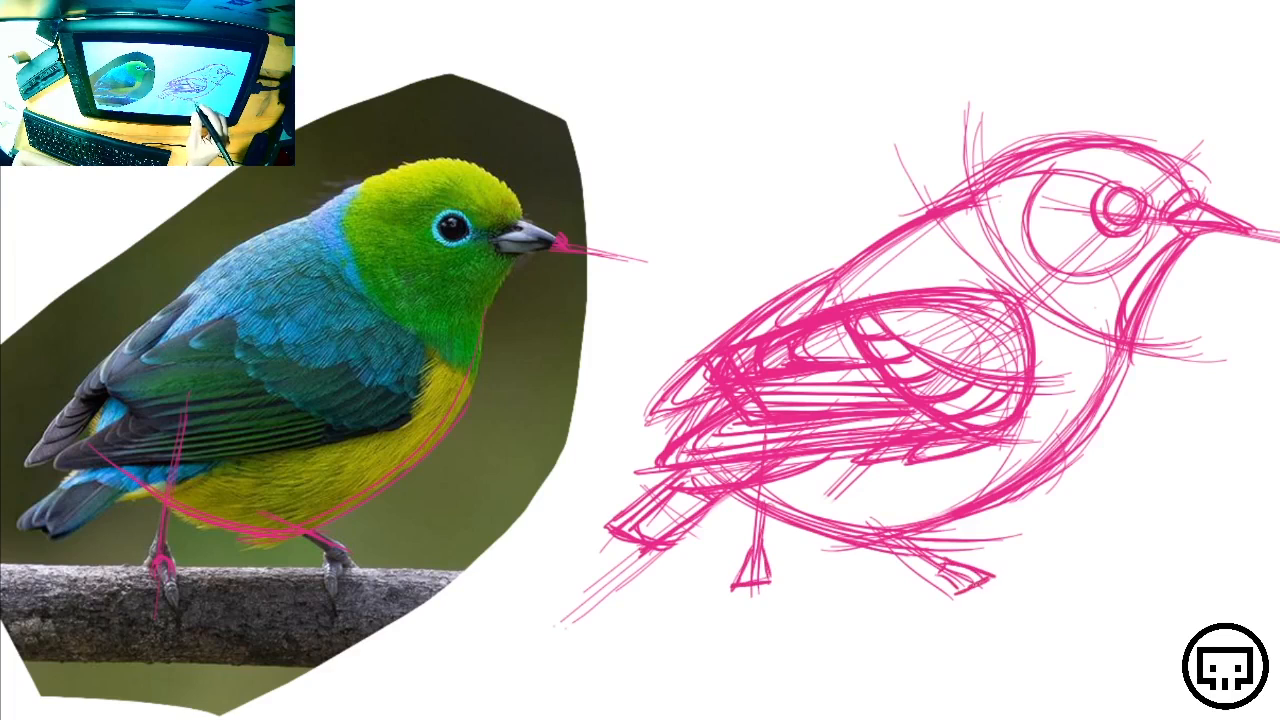
Draw the branch's upper edge on the photo and under the sketched feet, and add pointed toes gripping it
drag(64, 559, 432, 569)
drag(180, 574, 258, 576)
drag(676, 581, 1074, 613)
drag(722, 576, 1088, 604)
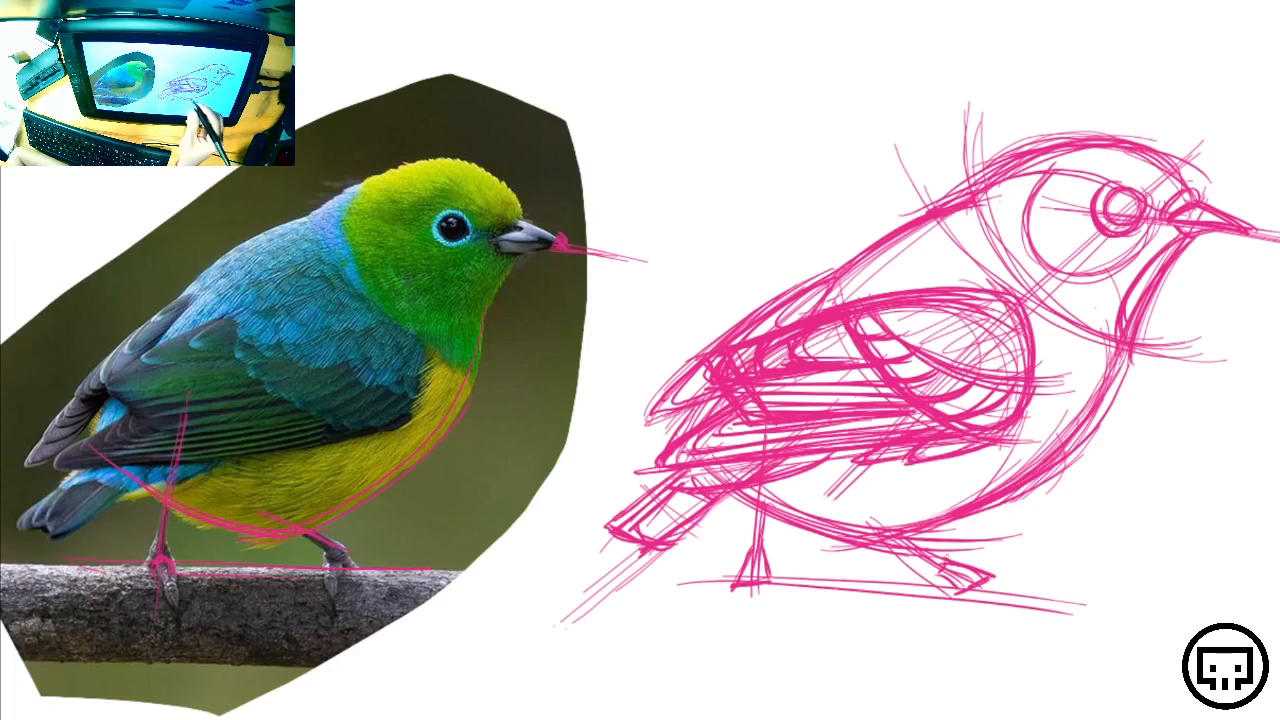
mouse_move(966, 564)
mouse_down()
mouse_move(926, 586)
mouse_move(946, 624)
mouse_move(1002, 582)
mouse_up()
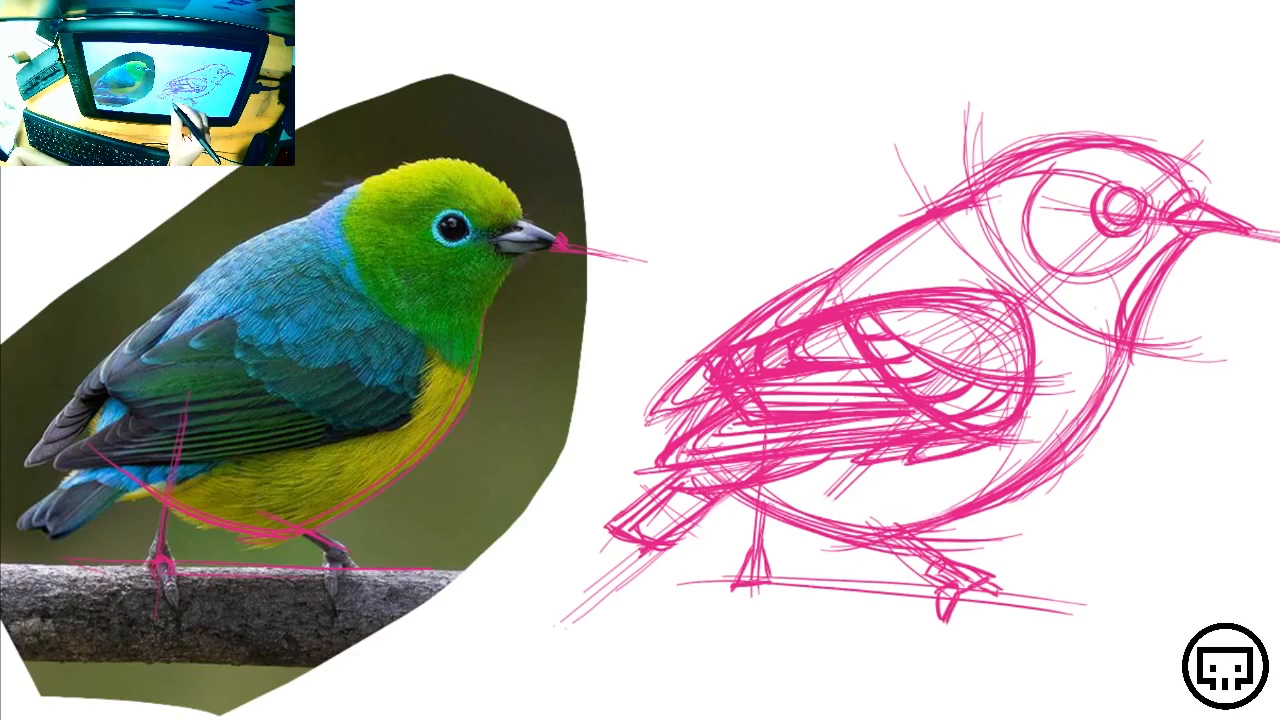
mouse_move(746, 572)
mouse_down()
mouse_move(743, 615)
mouse_move(734, 578)
mouse_move(788, 564)
mouse_up()
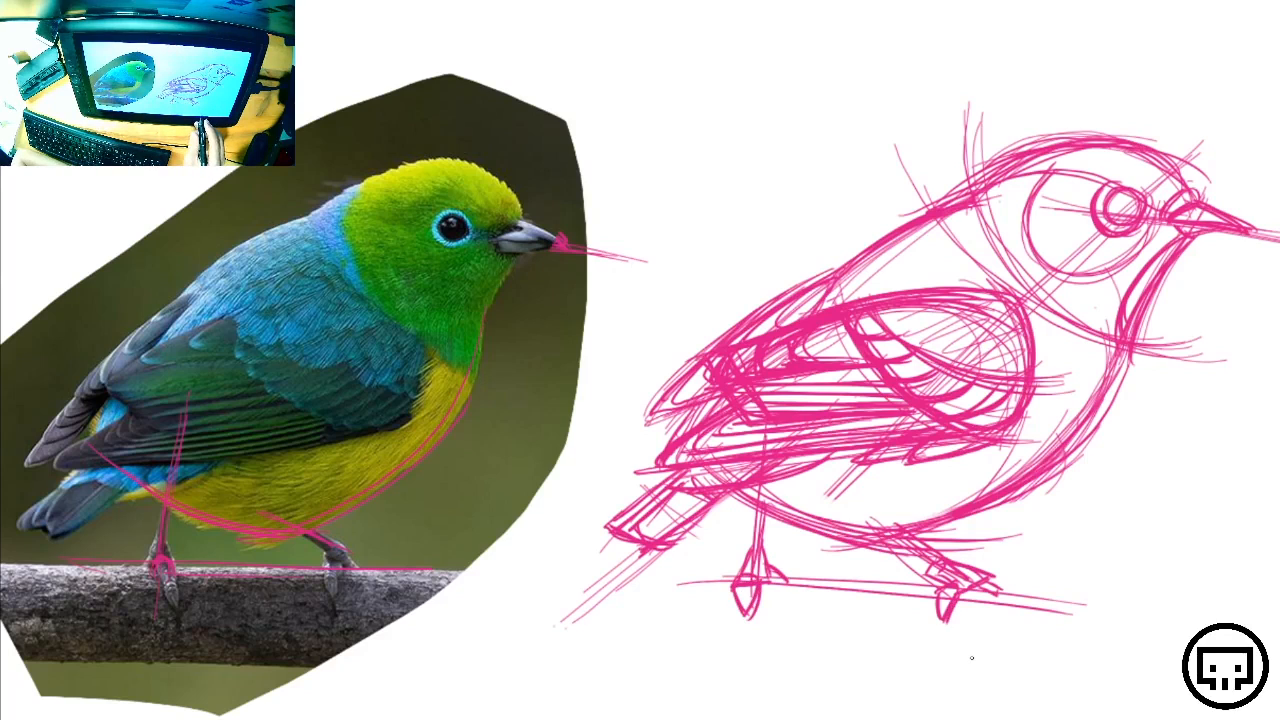
Hide the bird reference photo's layer so that only the sketch is displayed
key(Tab)
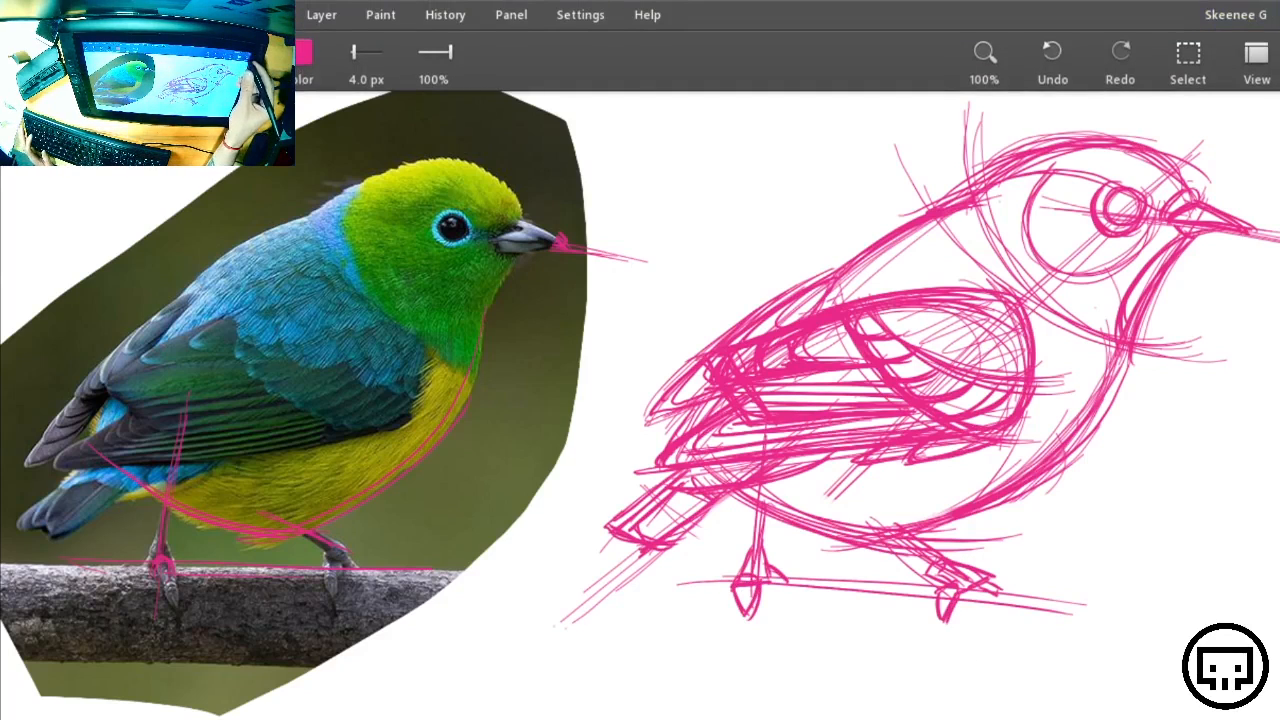
key(Tab)
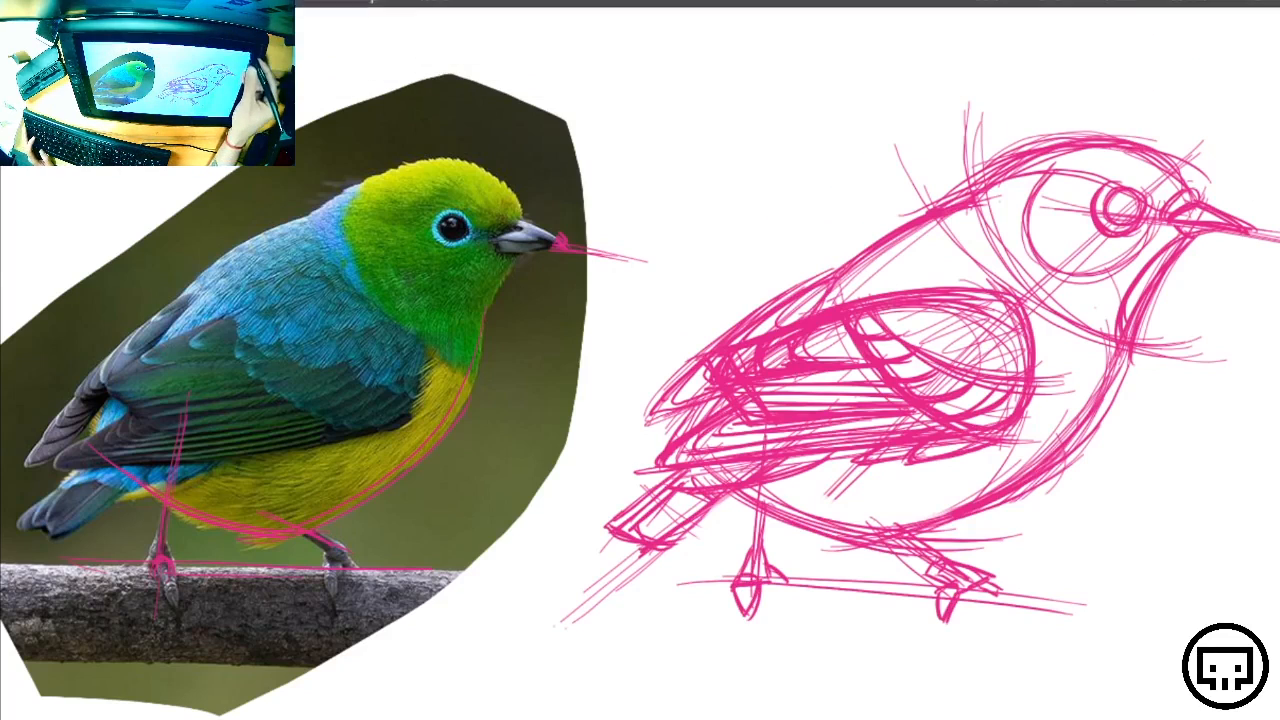
key(Tab)
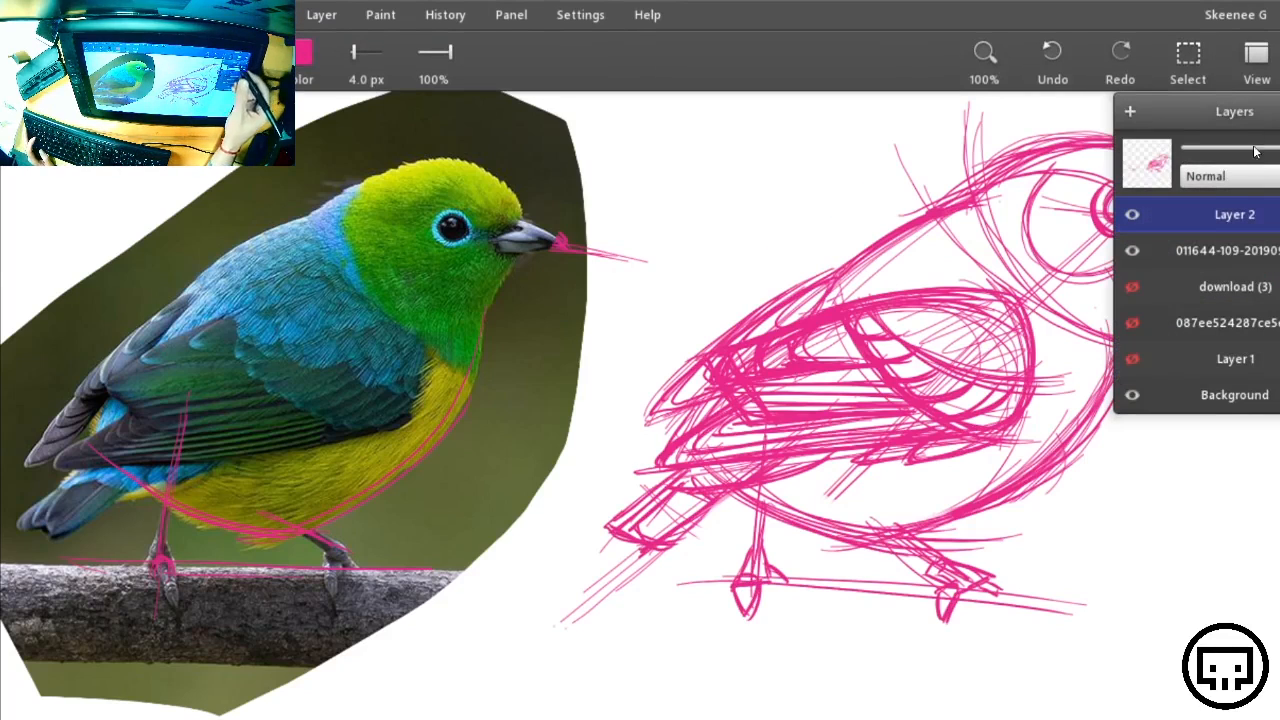
click(1132, 250)
drag(943, 320, 538, 365)
key(Tab)
key(Tab)
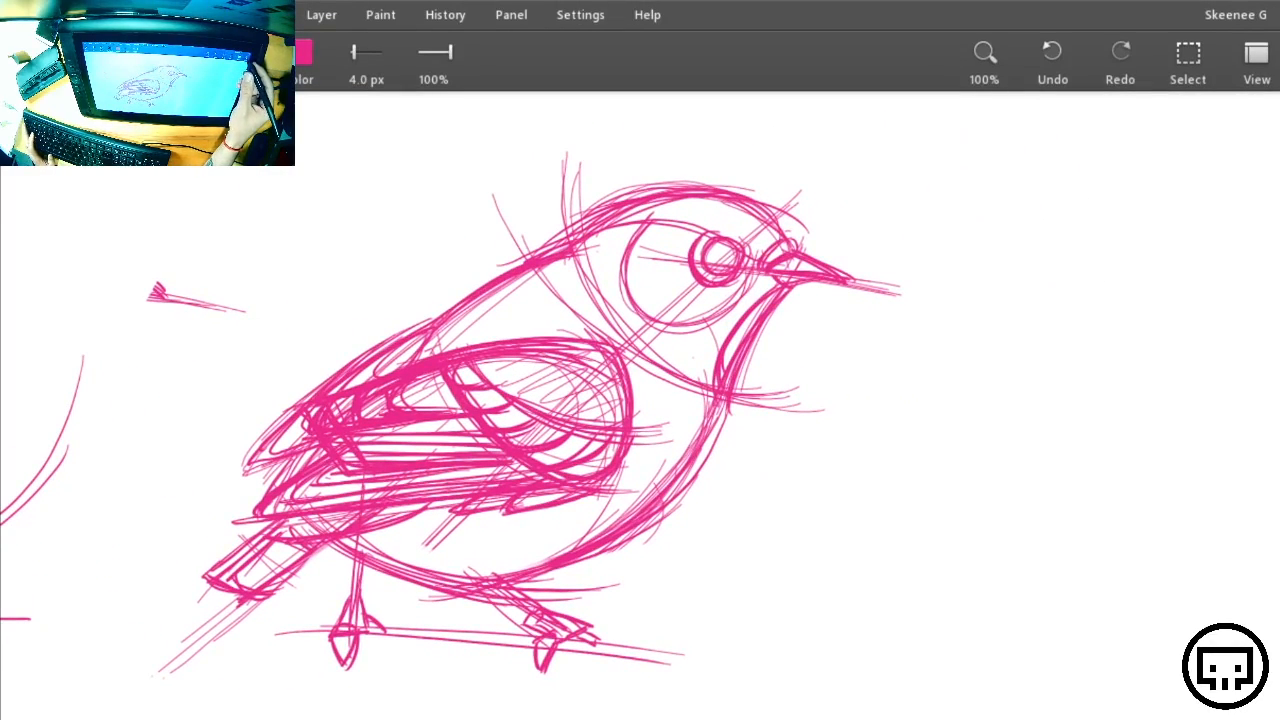
Add a new layer above the sketch, fade the sketch layer to a pale pink, and make the new layer active
key(l)
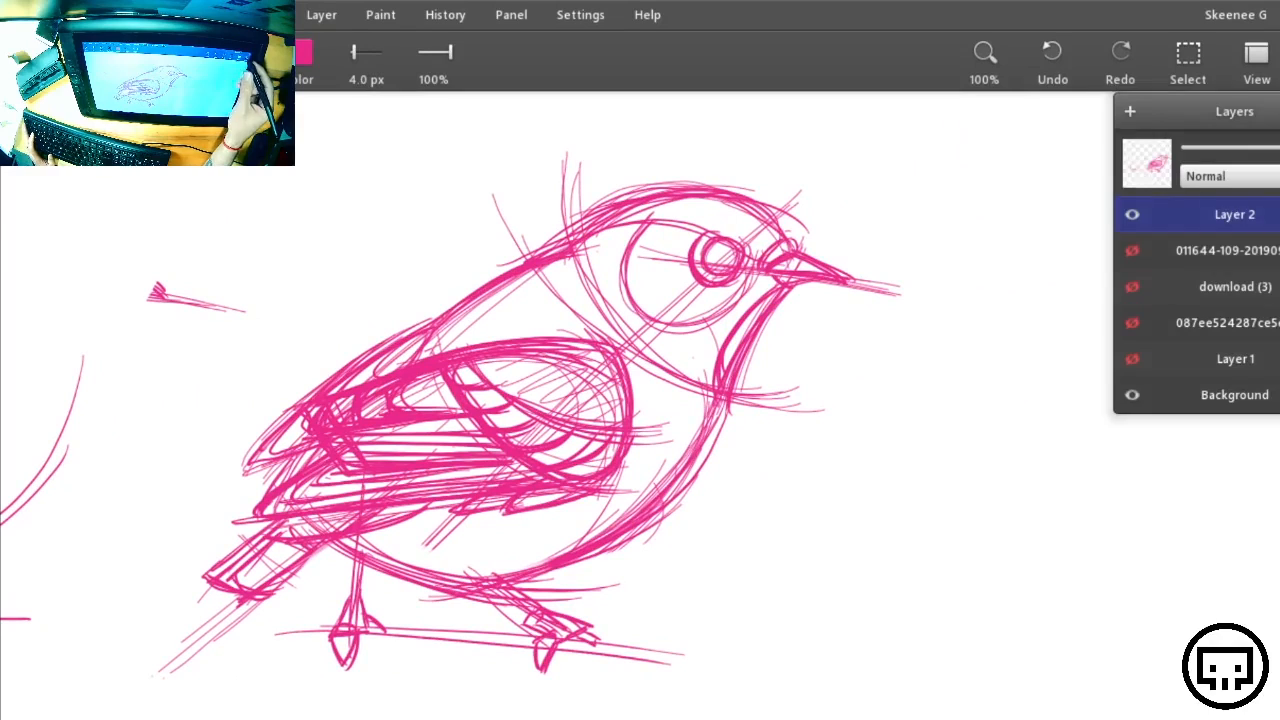
click(1141, 104)
click(1251, 251)
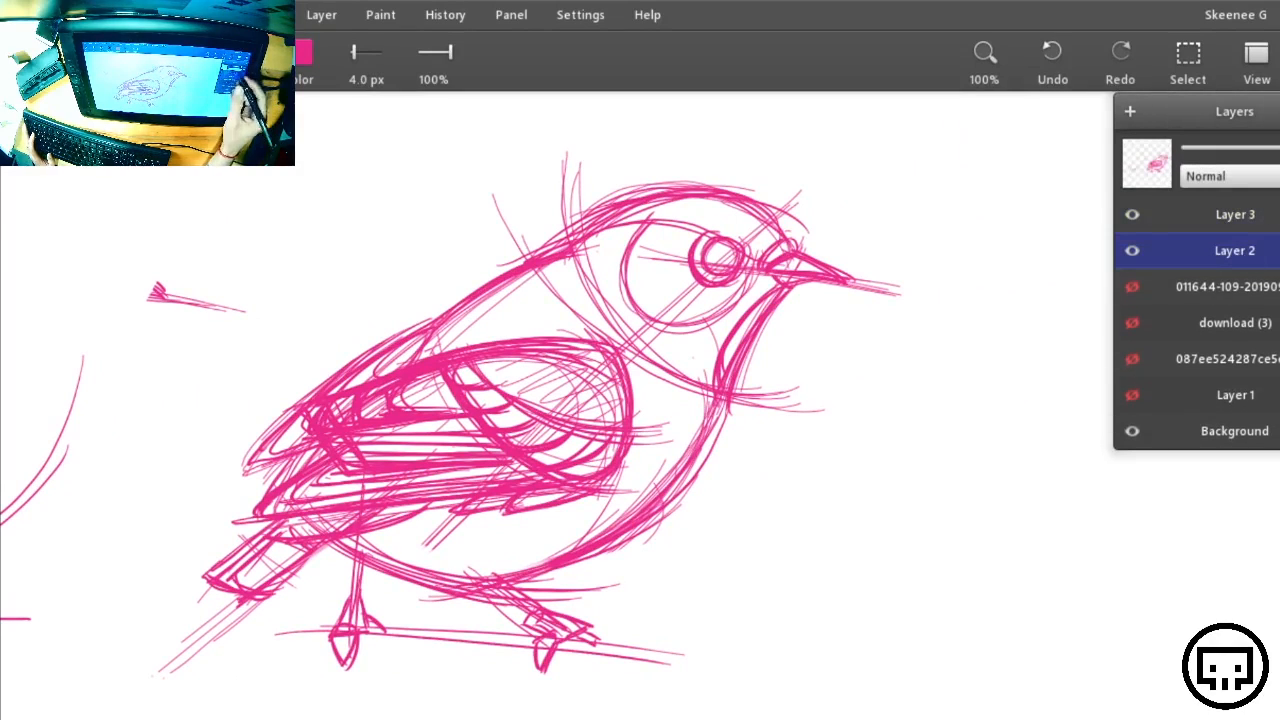
drag(1268, 148, 1226, 150)
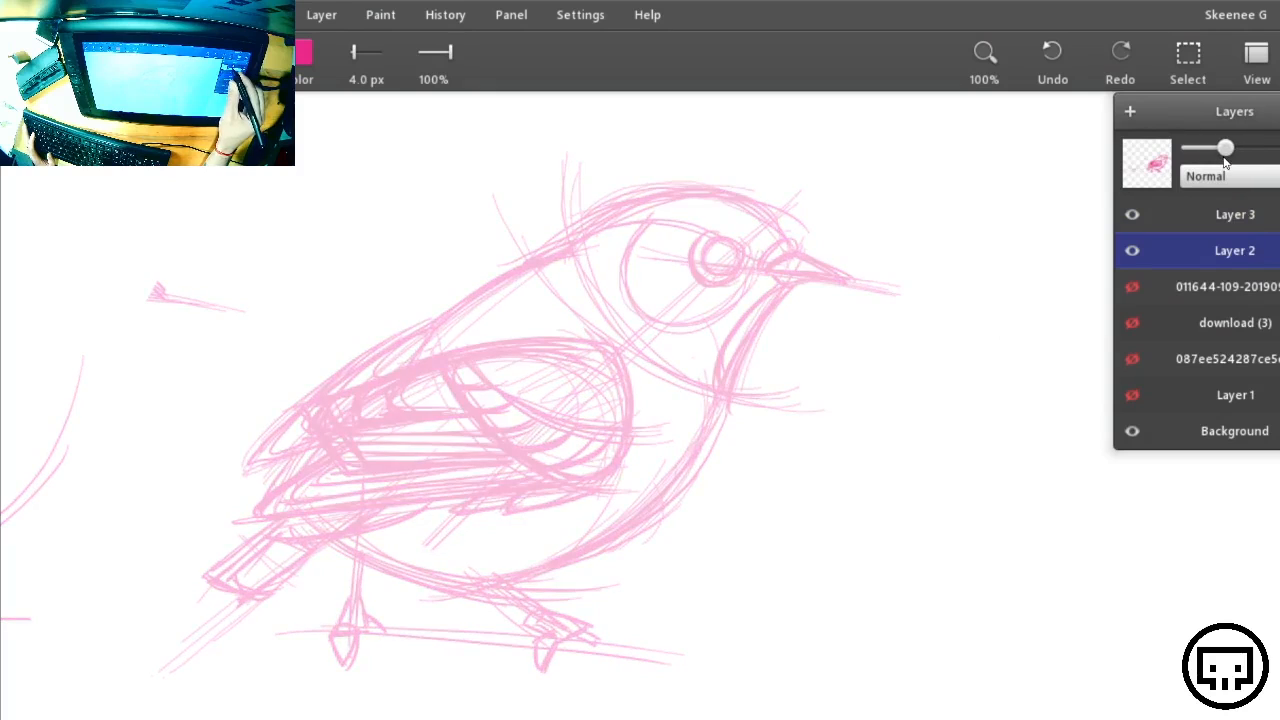
click(1188, 217)
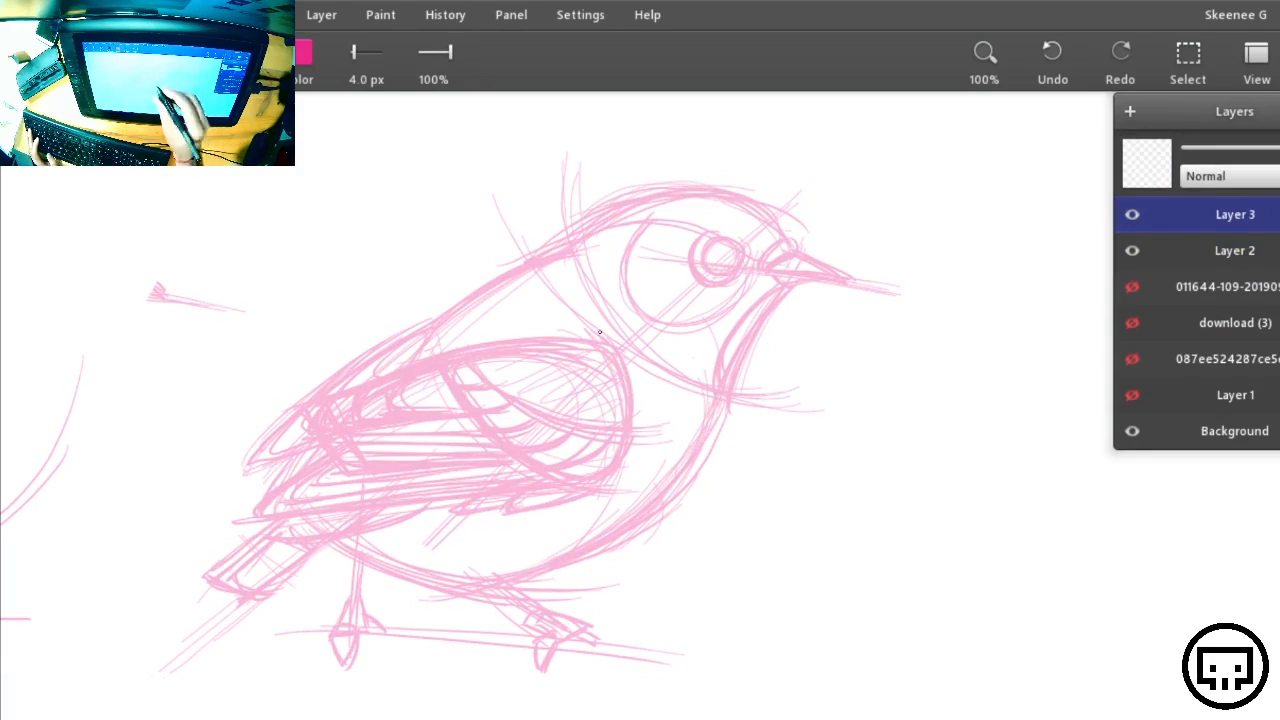
Draw the bird's rounded belly and chest curve, flatter than the faded sketch, and the back line from nape to rump
mouse_move(718, 390)
mouse_down()
mouse_move(442, 528)
mouse_move(351, 519)
mouse_up()
key(ctrl+z)
mouse_move(305, 473)
mouse_down()
mouse_move(406, 520)
mouse_move(618, 525)
mouse_up()
mouse_move(345, 493)
mouse_down()
mouse_move(655, 506)
mouse_move(607, 527)
mouse_move(605, 538)
mouse_move(636, 540)
mouse_up()
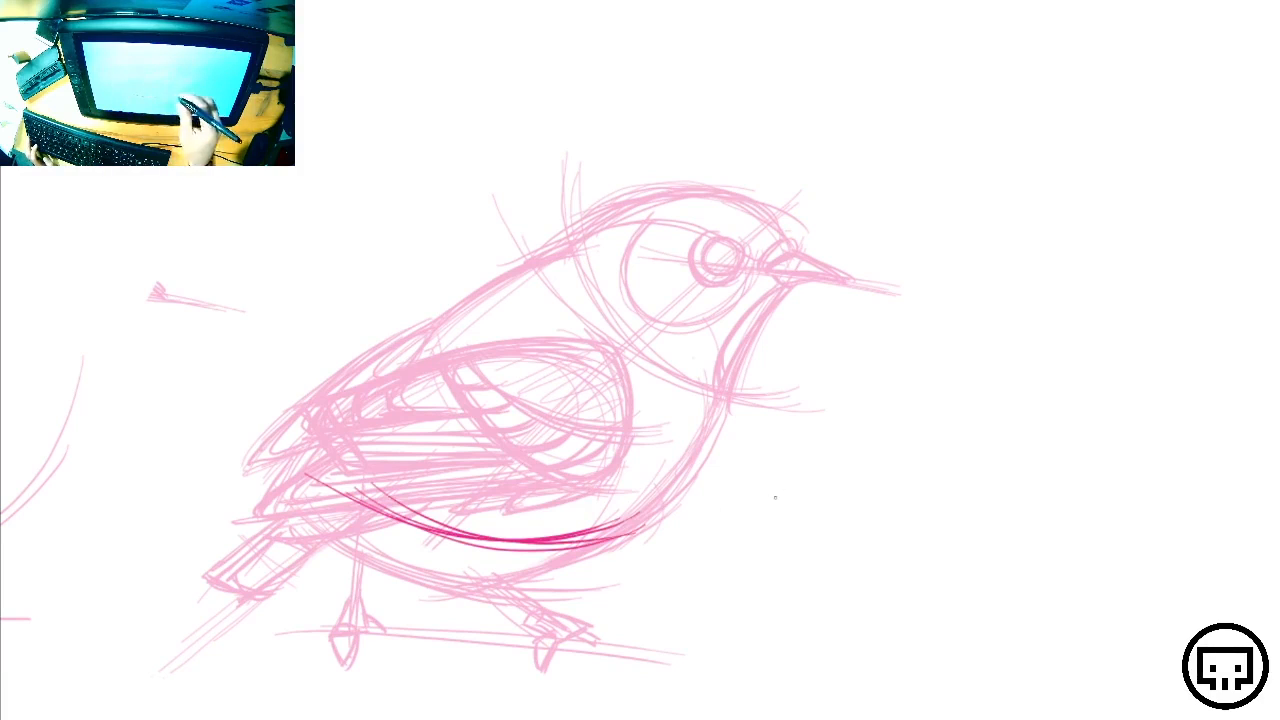
mouse_move(732, 355)
mouse_down()
mouse_move(506, 570)
mouse_move(697, 448)
mouse_move(734, 376)
mouse_move(545, 568)
mouse_up()
drag(766, 397, 600, 545)
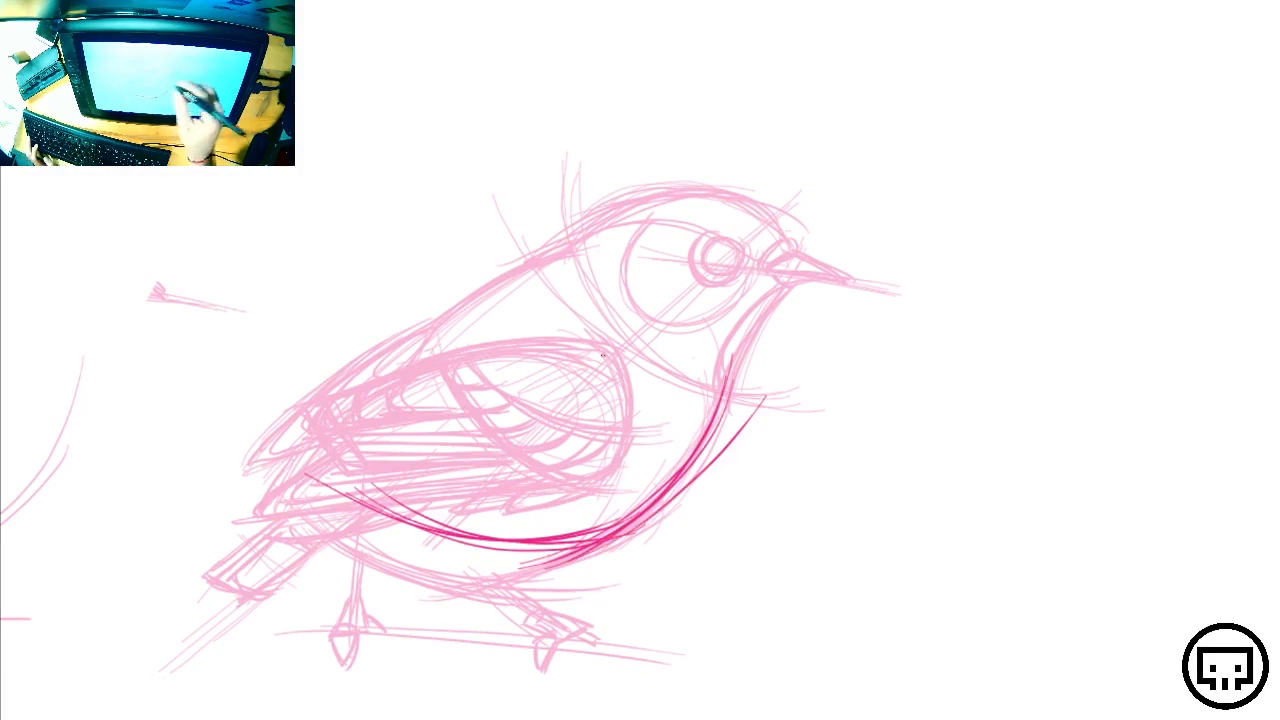
drag(330, 448, 576, 245)
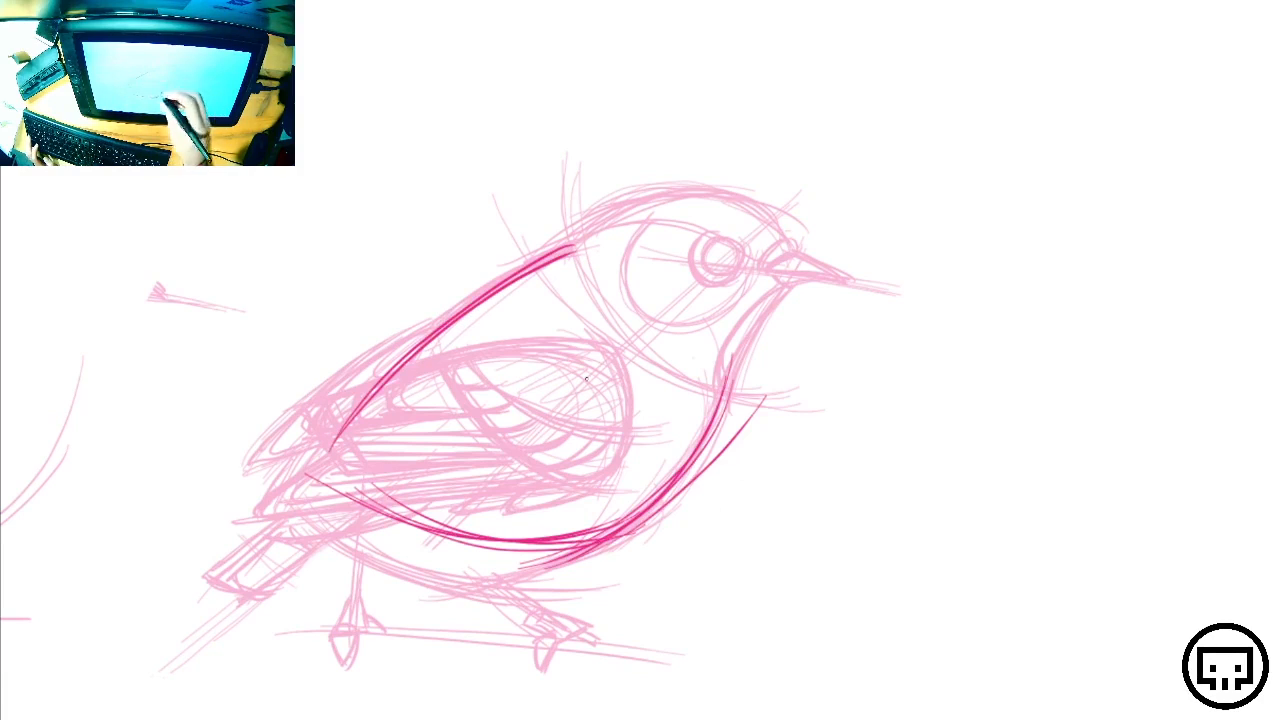
Draw overlapping curved neck lines from nape to chest, separating head from body, and add a short throat line under the beak
mouse_move(545, 201)
mouse_down()
mouse_move(700, 385)
mouse_move(803, 390)
mouse_up()
mouse_move(566, 252)
mouse_down()
mouse_move(612, 322)
mouse_move(815, 379)
mouse_up()
drag(522, 252, 792, 386)
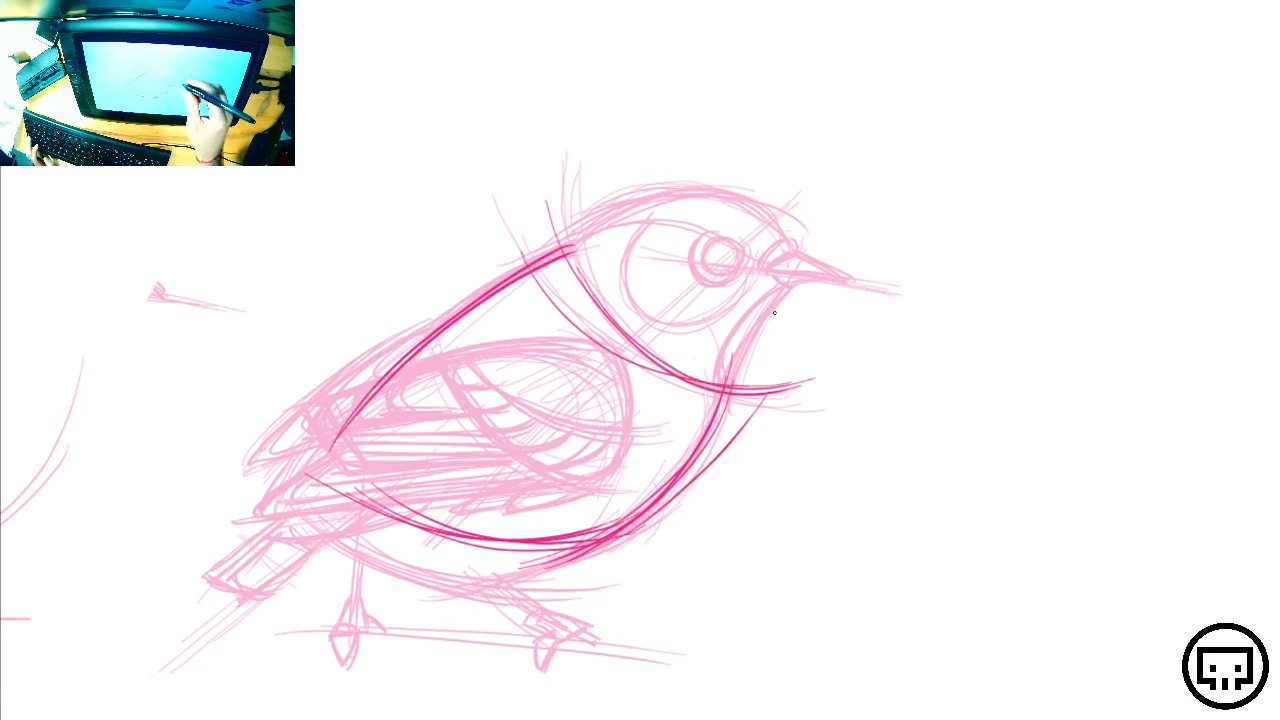
mouse_move(536, 276)
mouse_down()
mouse_move(808, 372)
mouse_move(692, 370)
mouse_move(818, 378)
mouse_up()
drag(564, 244, 818, 368)
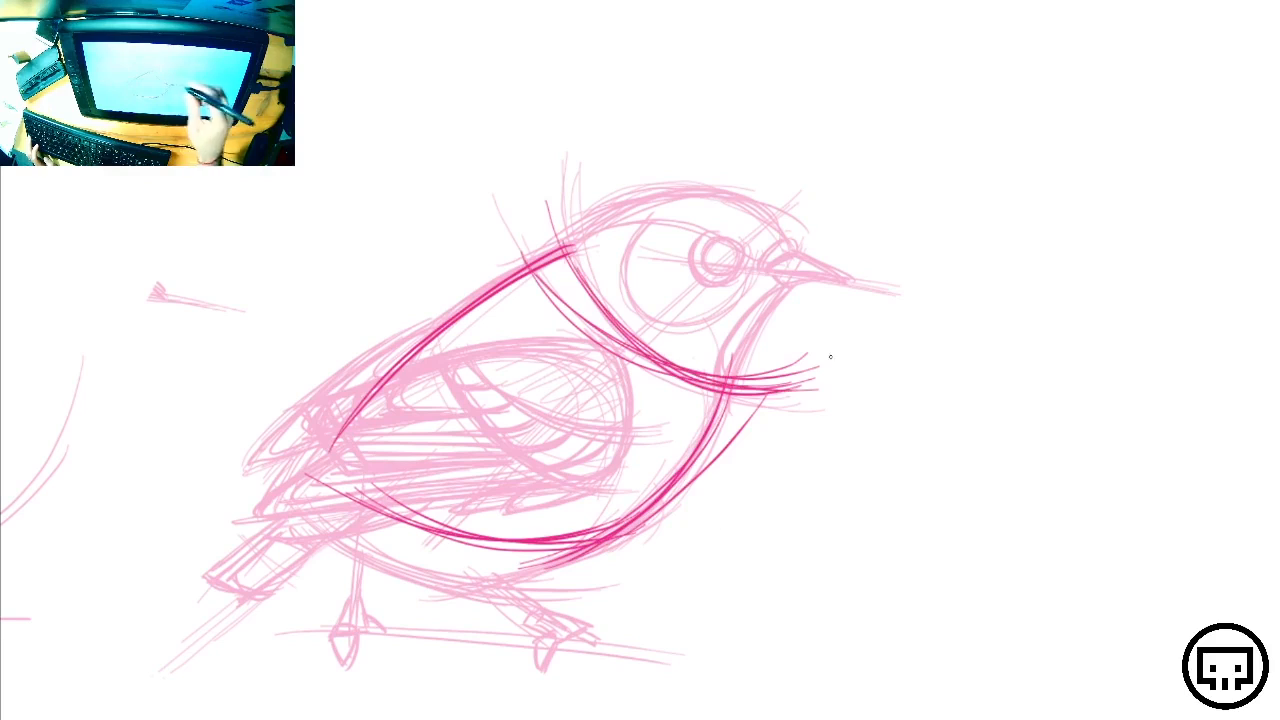
mouse_move(534, 272)
mouse_down()
mouse_move(636, 360)
mouse_move(792, 378)
mouse_up()
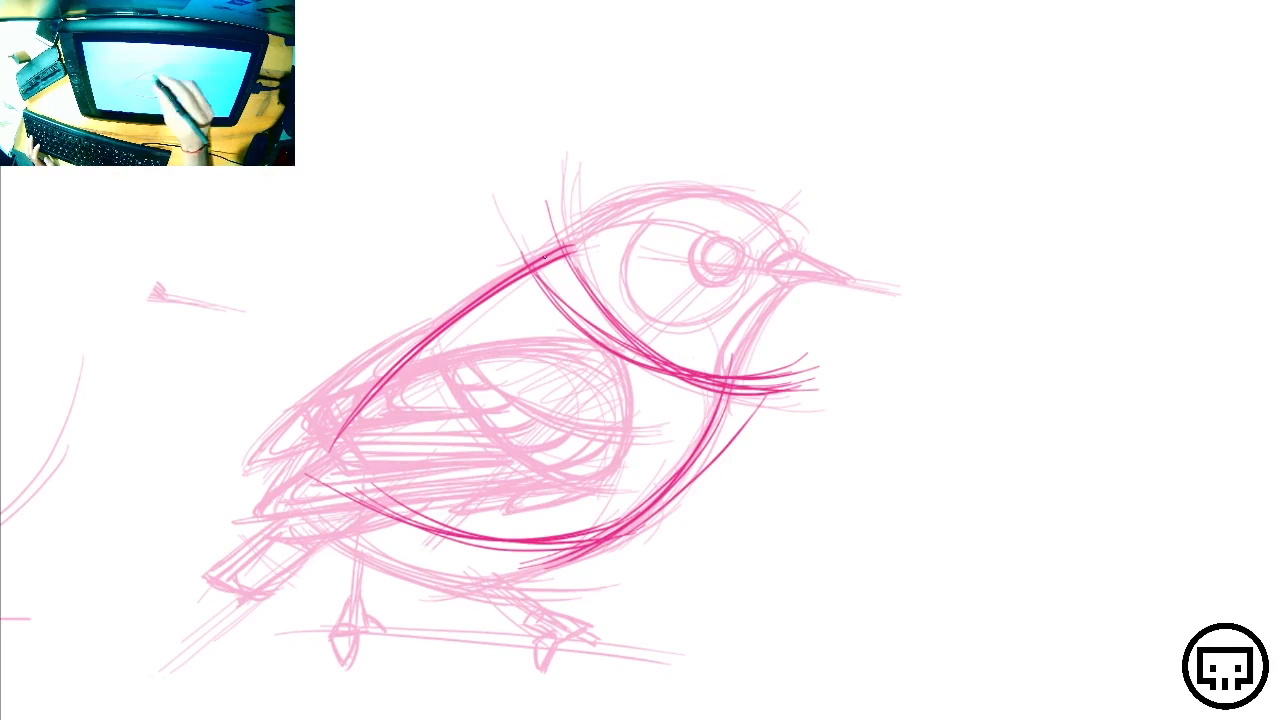
drag(805, 289, 740, 376)
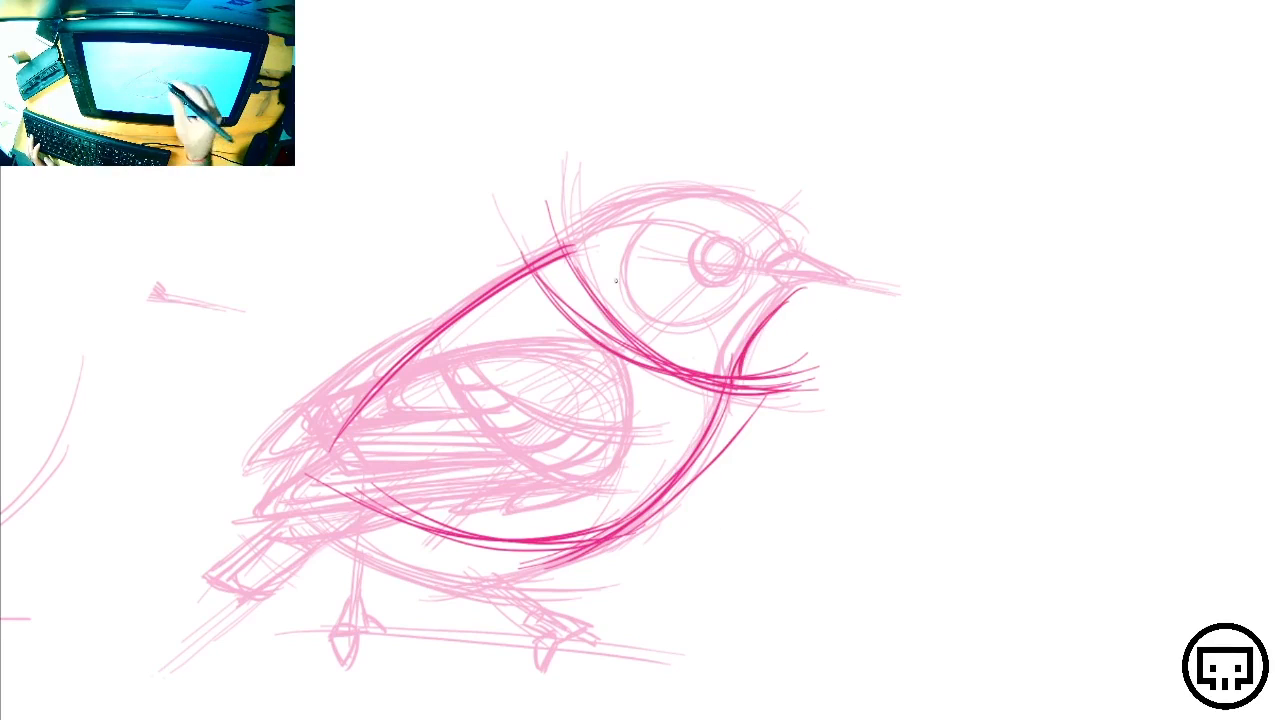
Draw the domed crown from nape to beak base slightly above the faded head, reinforcing the arc with repeated strokes
mouse_move(520, 270)
mouse_down()
mouse_move(566, 206)
mouse_move(734, 190)
mouse_up()
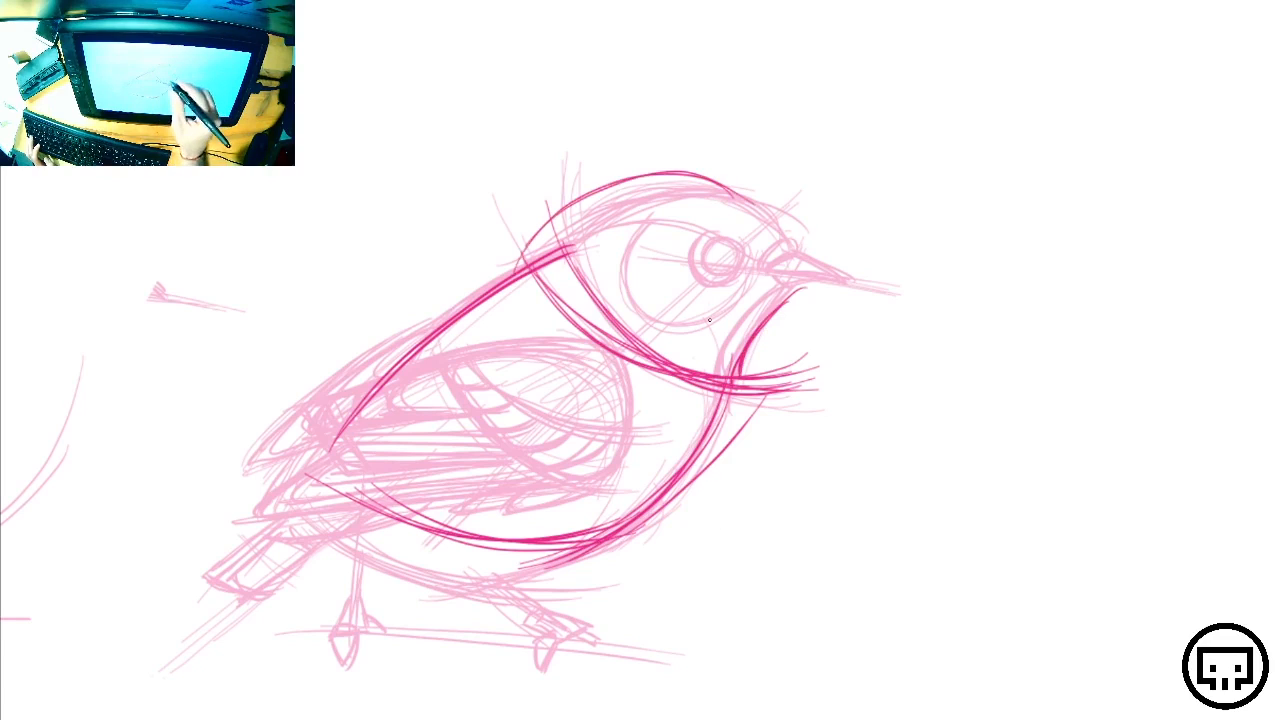
mouse_move(806, 264)
mouse_down()
mouse_move(570, 238)
mouse_move(768, 198)
mouse_up()
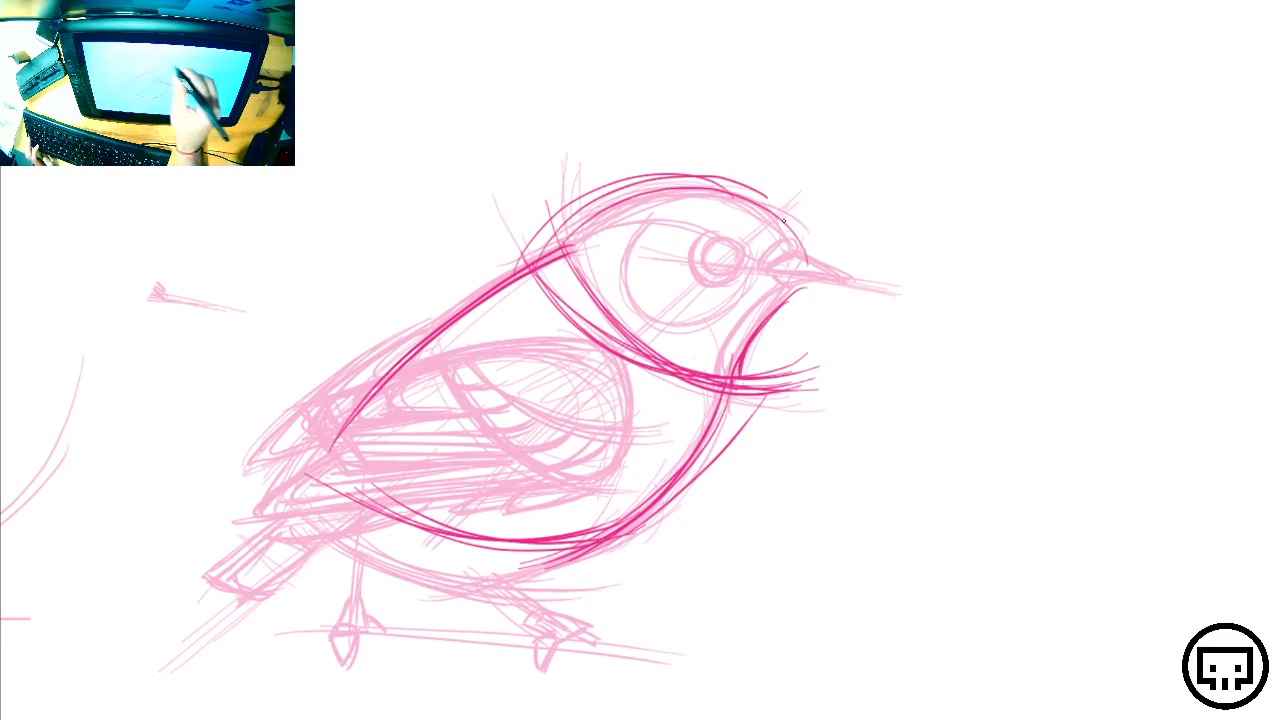
drag(680, 182, 806, 250)
mouse_move(546, 252)
mouse_down()
mouse_move(696, 176)
mouse_move(808, 244)
mouse_up()
drag(632, 186, 736, 178)
drag(576, 212, 542, 256)
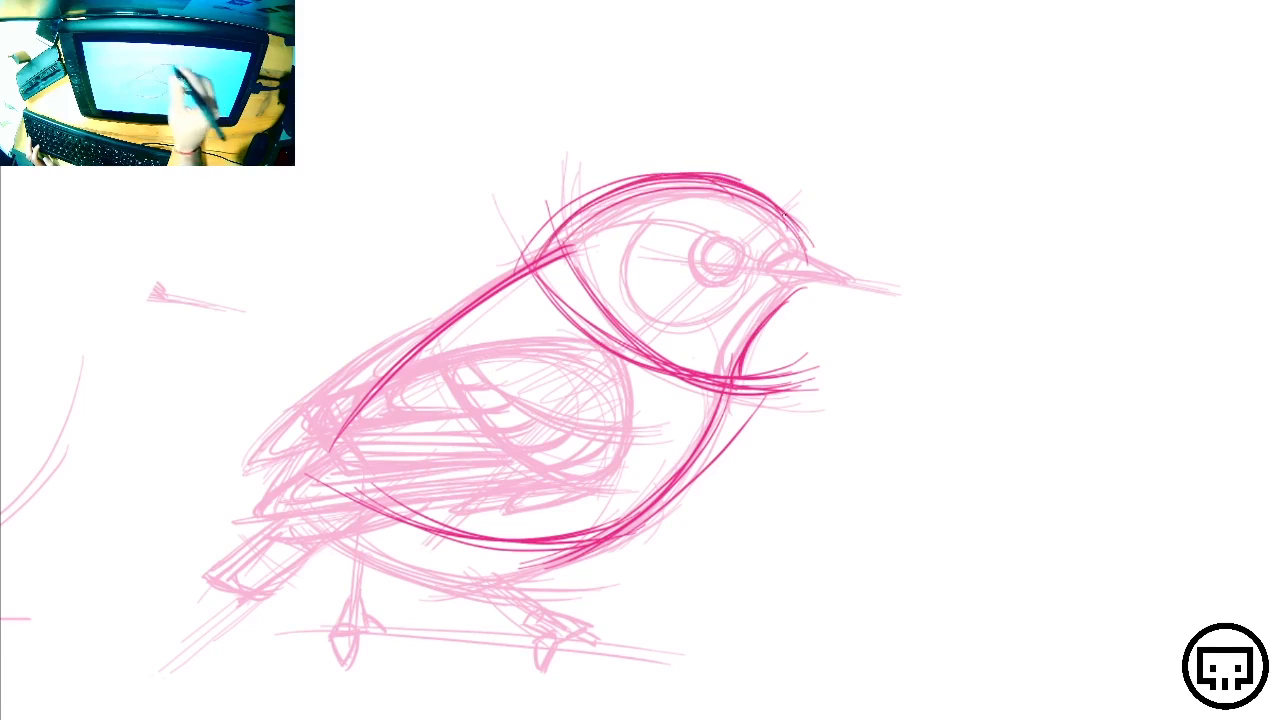
drag(740, 182, 776, 204)
Draw the round eye with its surrounding ring and the larger cheek circle around and below it
mouse_move(712, 232)
mouse_down()
mouse_move(688, 276)
mouse_move(730, 240)
mouse_move(704, 236)
mouse_move(688, 282)
mouse_move(740, 284)
mouse_move(748, 262)
mouse_move(697, 292)
mouse_move(760, 288)
mouse_up()
mouse_move(632, 226)
mouse_down()
mouse_move(628, 290)
mouse_move(762, 300)
mouse_up()
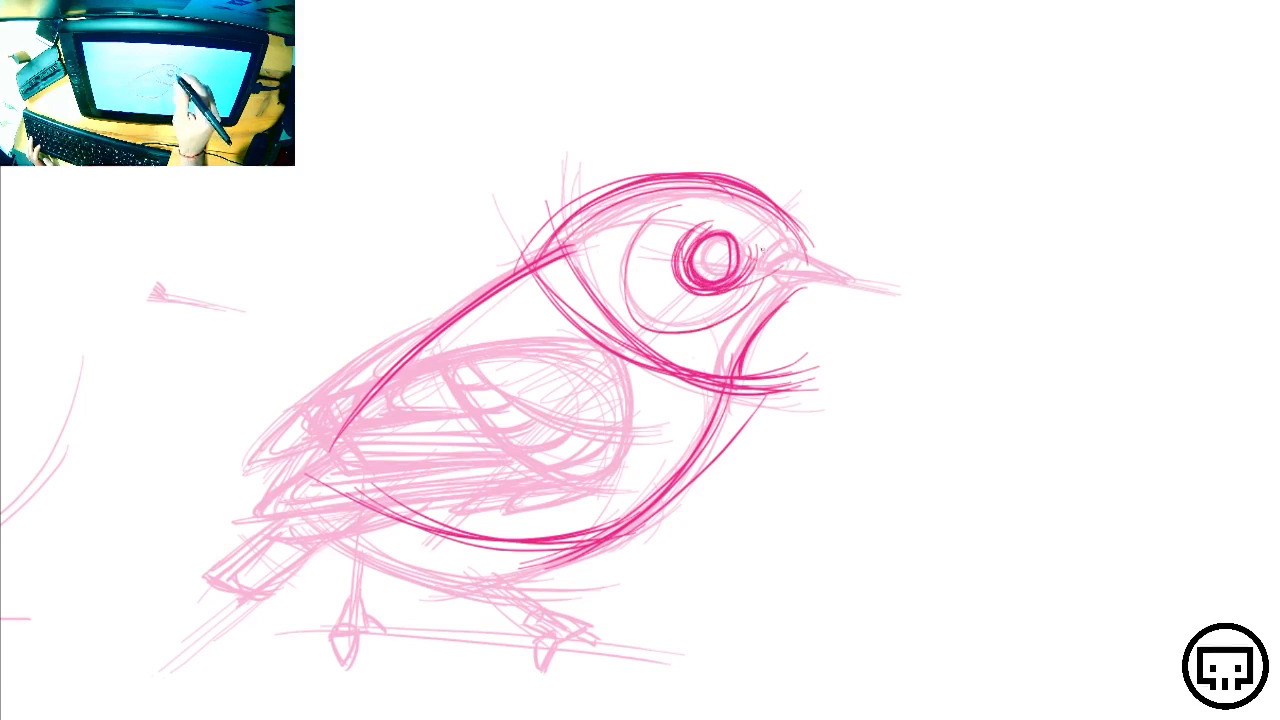
drag(762, 250, 712, 328)
drag(700, 230, 620, 310)
drag(660, 220, 628, 286)
drag(630, 290, 744, 330)
mouse_move(757, 246)
mouse_down()
mouse_move(648, 222)
mouse_move(666, 211)
mouse_up()
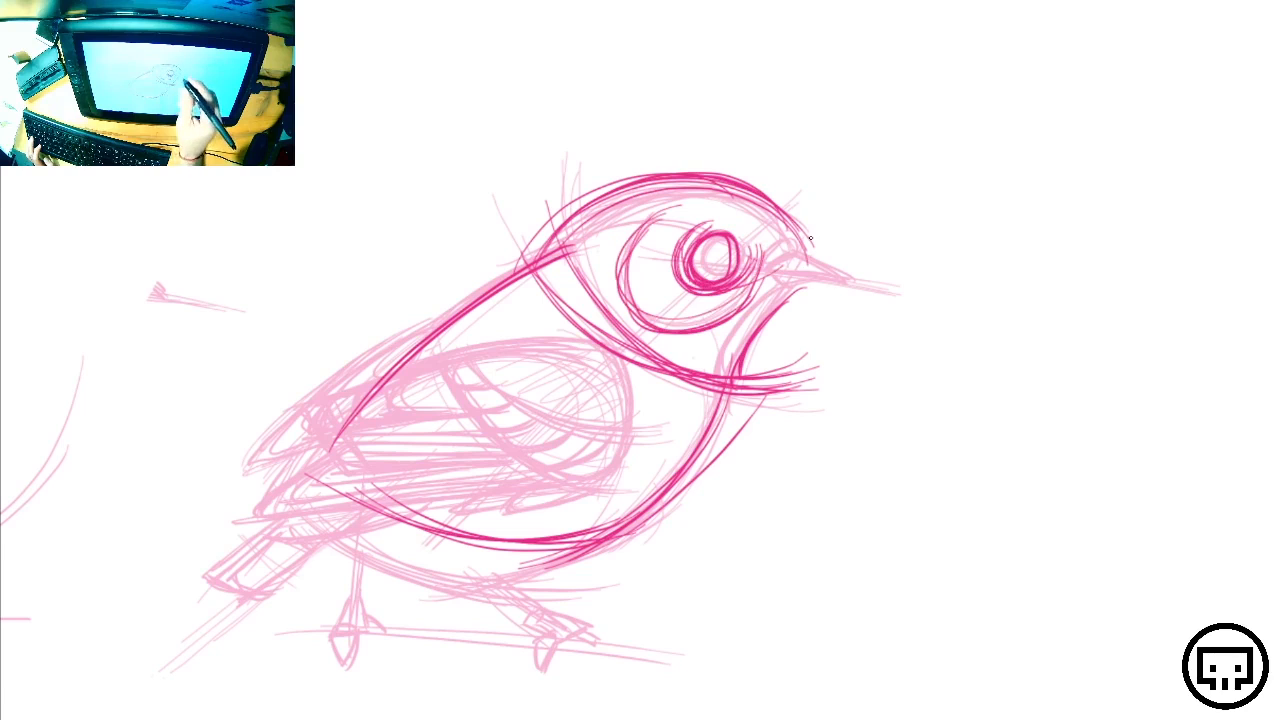
Draw the cap marking's edge from the nape over the eye to the beak base, and strengthen the crown and forehead
mouse_move(816, 229)
mouse_down()
mouse_move(712, 232)
mouse_move(562, 264)
mouse_up()
mouse_move(562, 264)
mouse_down()
mouse_move(748, 252)
mouse_move(788, 262)
mouse_move(576, 230)
mouse_move(708, 180)
mouse_move(796, 258)
mouse_up()
drag(590, 200, 726, 174)
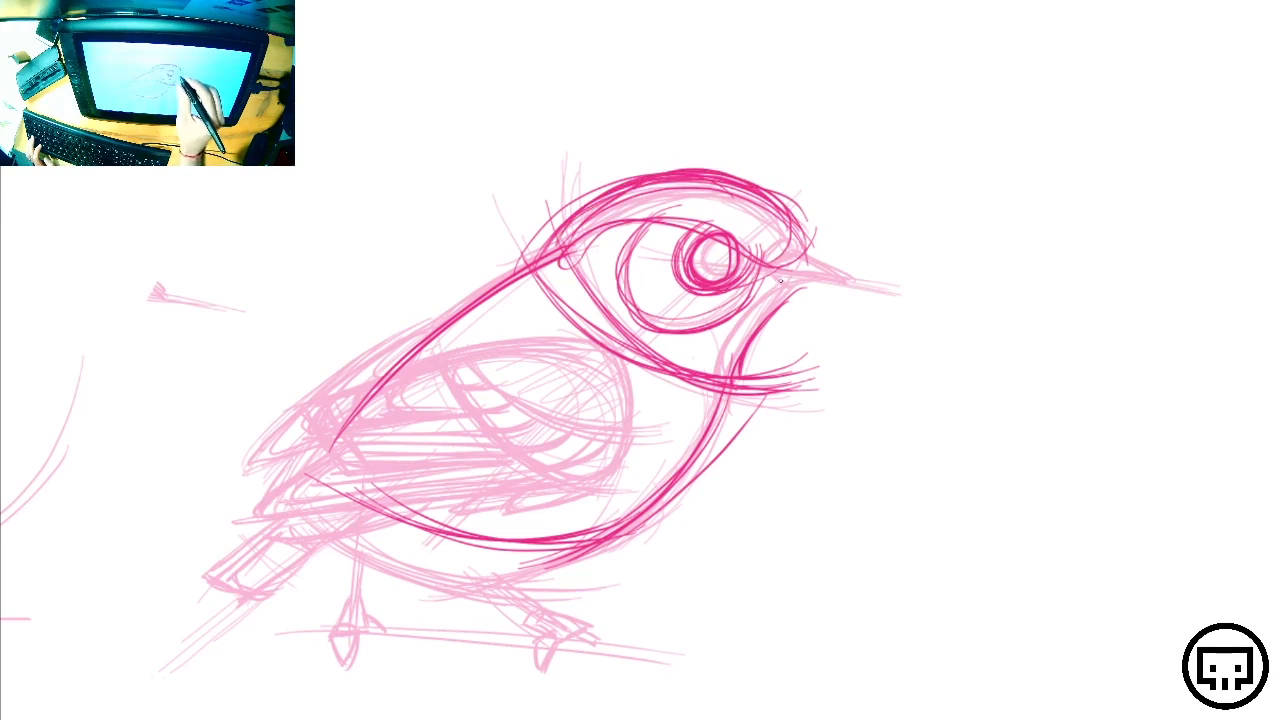
Draw the pointed beak along its centre line with its lower base, and outline the throat patch beneath it
mouse_move(800, 242)
mouse_down()
mouse_move(768, 268)
mouse_move(805, 241)
mouse_move(766, 264)
mouse_move(910, 289)
mouse_up()
mouse_move(740, 266)
mouse_down()
mouse_move(916, 288)
mouse_move(894, 292)
mouse_up()
mouse_move(778, 272)
mouse_down()
mouse_move(808, 250)
mouse_move(846, 276)
mouse_up()
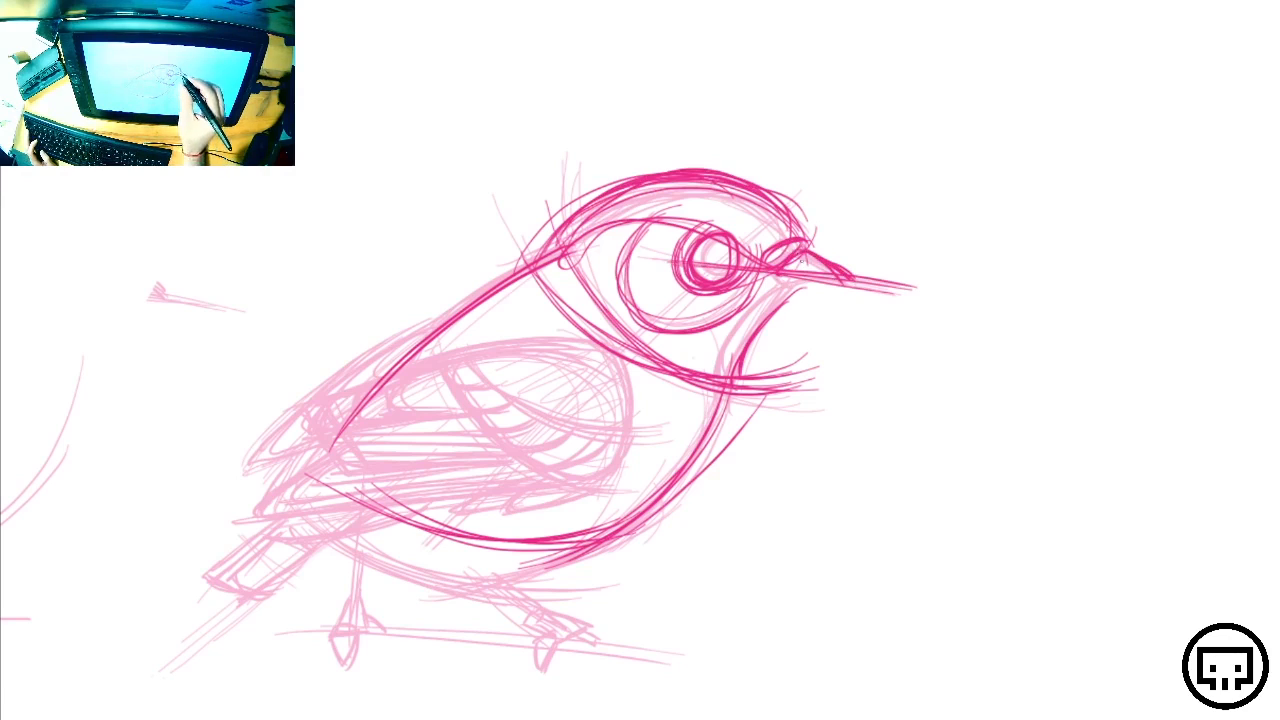
drag(738, 276, 870, 284)
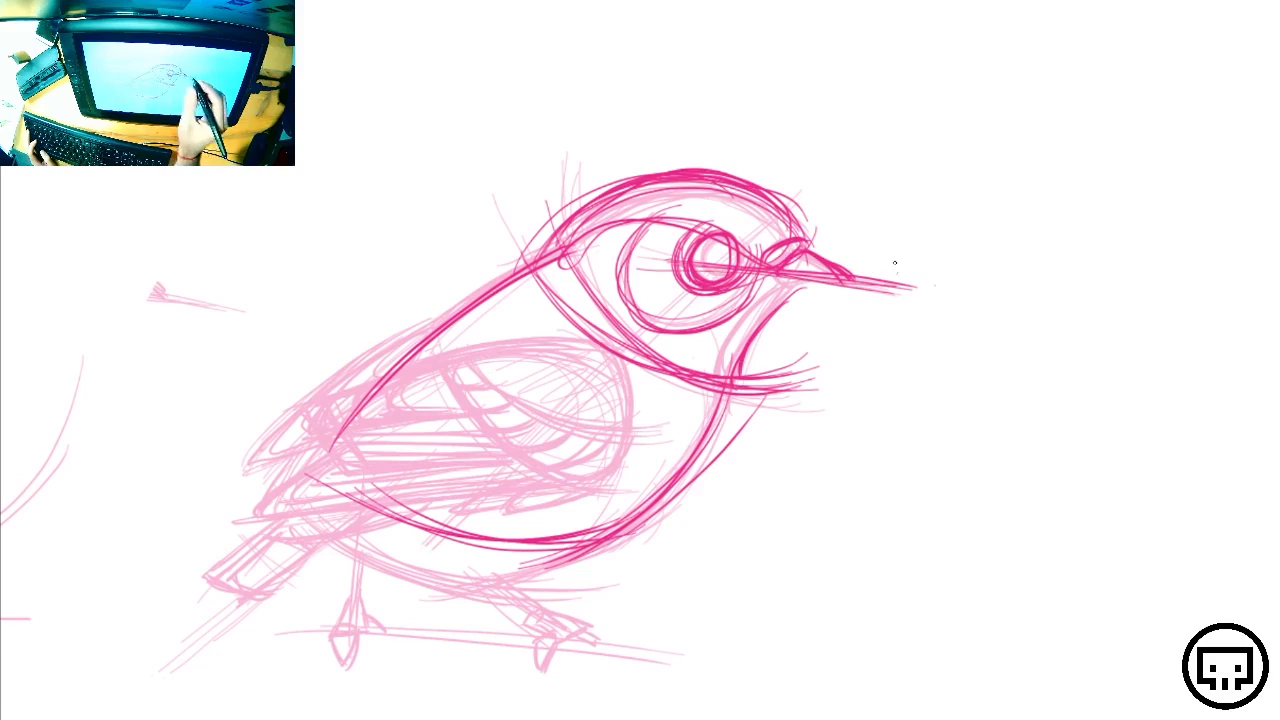
drag(774, 276, 798, 291)
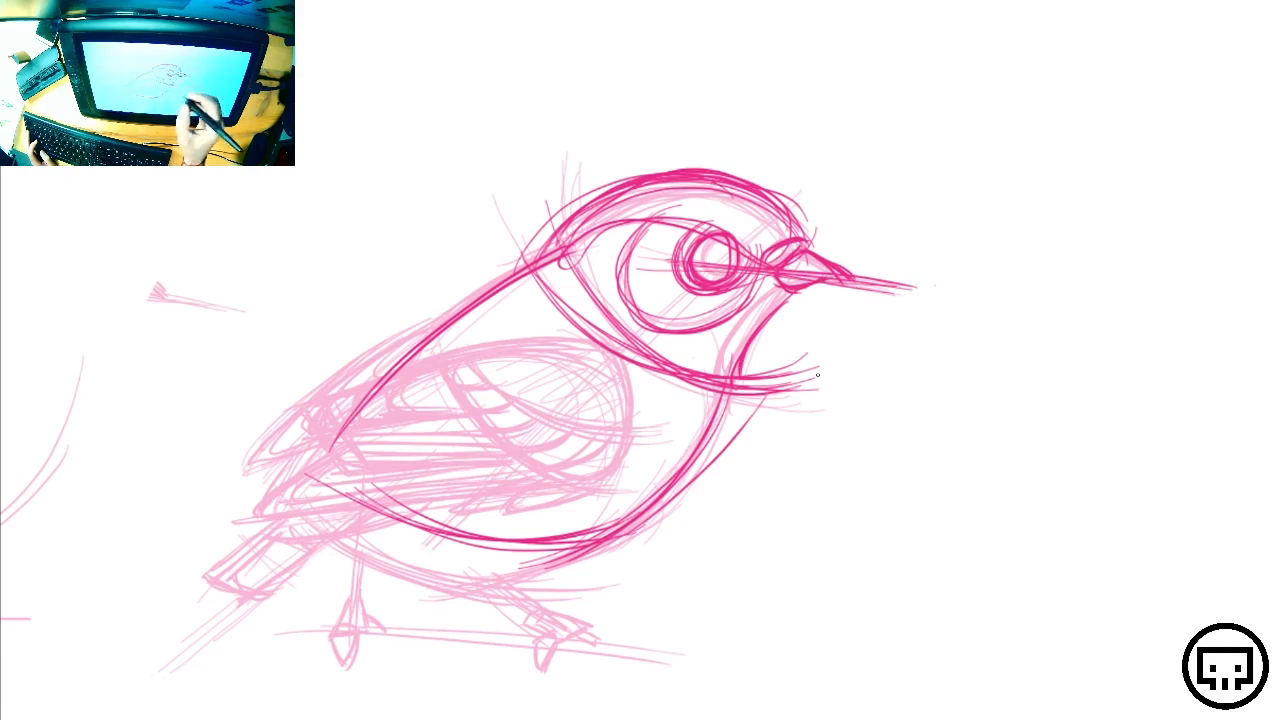
mouse_move(790, 296)
mouse_down()
mouse_move(742, 388)
mouse_move(728, 380)
mouse_up()
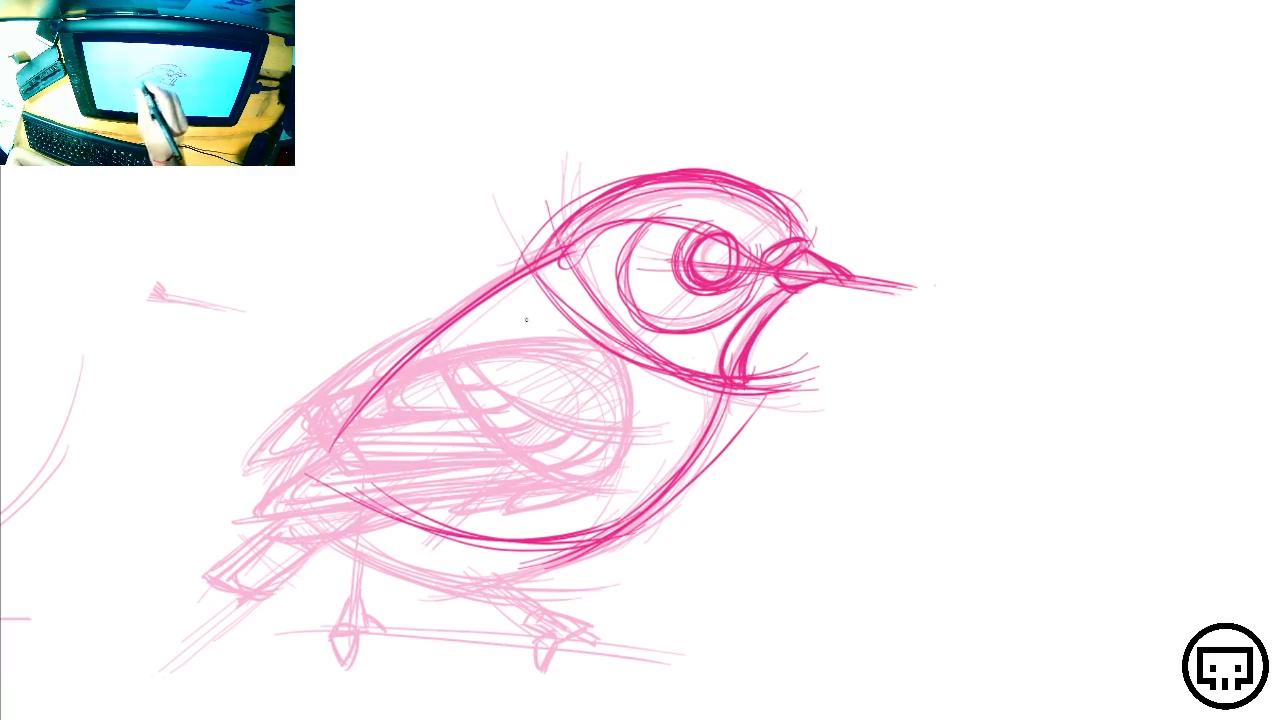
Outline the folded wing with an arched upper edge, a rounded shoulder and a long lower edge running towards the tail
drag(410, 350, 592, 320)
mouse_move(436, 348)
mouse_down()
mouse_move(610, 322)
mouse_move(630, 446)
mouse_up()
drag(596, 336, 630, 452)
mouse_move(624, 372)
mouse_down()
mouse_move(628, 444)
mouse_move(308, 505)
mouse_up()
drag(618, 448, 308, 494)
drag(456, 490, 292, 504)
drag(596, 466, 452, 490)
mouse_move(356, 400)
mouse_down()
mouse_move(588, 328)
mouse_move(620, 332)
mouse_move(570, 334)
mouse_up()
drag(326, 416, 598, 334)
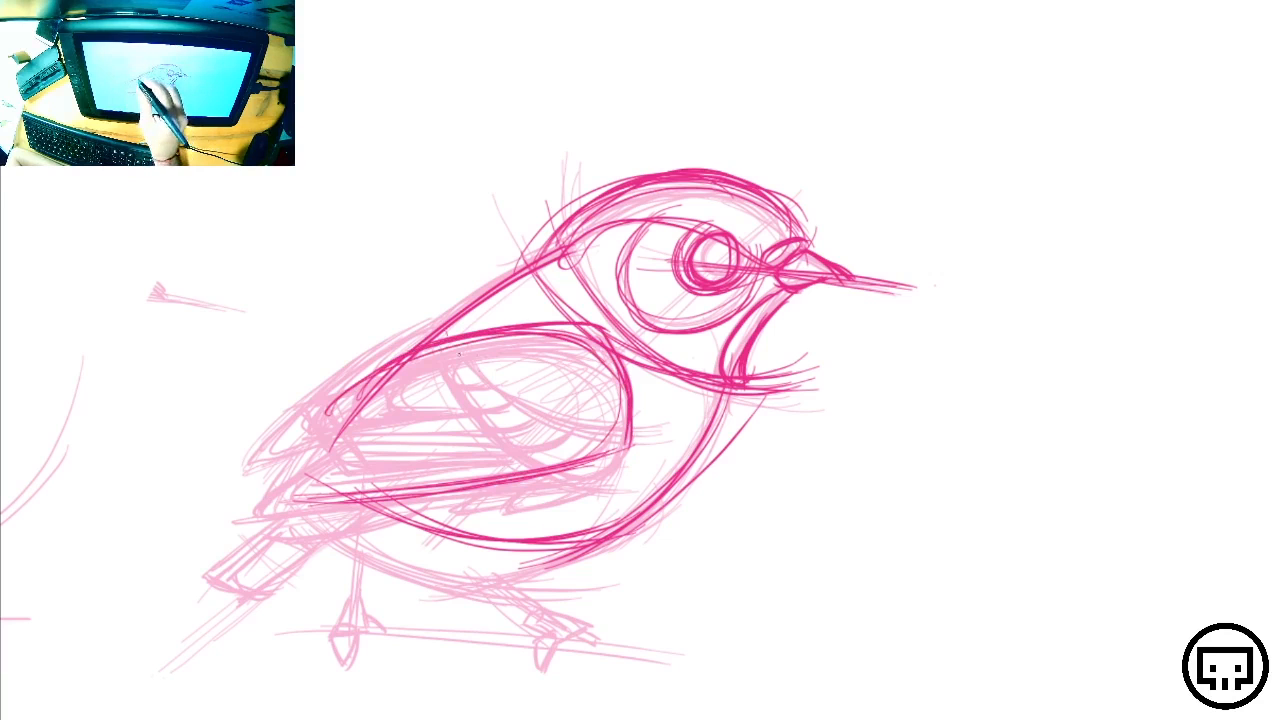
Draw curved feather-group divisions across the wing's shoulder and a dividing line running back towards the rump
mouse_move(455, 345)
mouse_down()
mouse_move(628, 412)
mouse_move(666, 402)
mouse_move(520, 442)
mouse_move(610, 460)
mouse_up()
mouse_move(448, 346)
mouse_down()
mouse_move(472, 400)
mouse_move(604, 446)
mouse_up()
drag(520, 438, 644, 460)
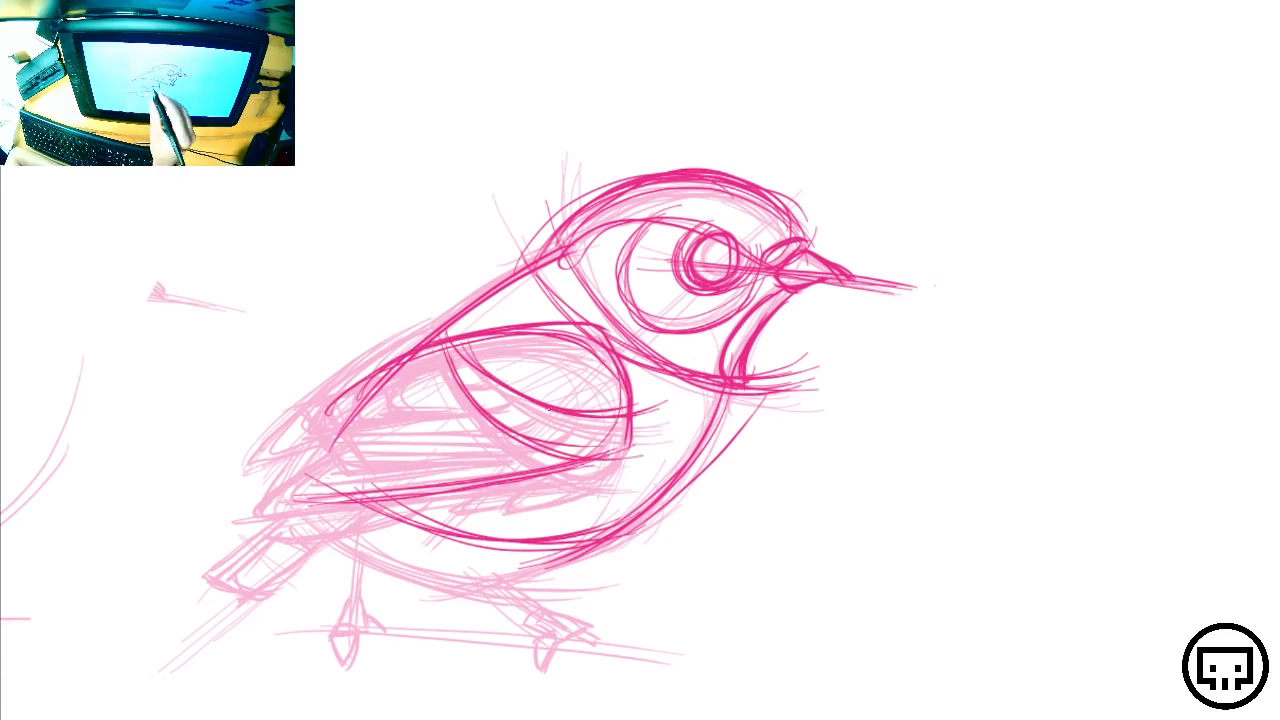
mouse_move(336, 458)
mouse_down()
mouse_move(526, 433)
mouse_move(340, 458)
mouse_up()
drag(520, 442, 344, 456)
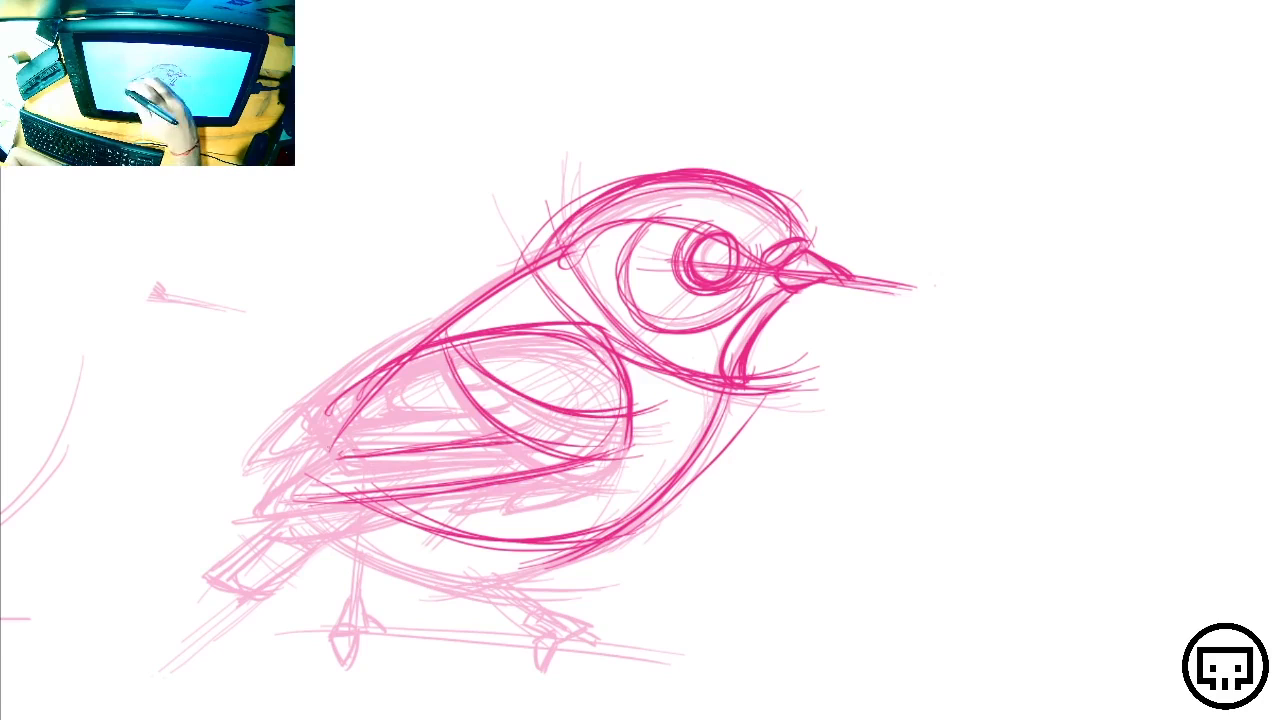
Close the rear of the upper wing section with a short slanted edge, and reinforce the wing's upper and lower edges
drag(309, 414, 341, 464)
drag(304, 408, 450, 350)
drag(380, 376, 460, 344)
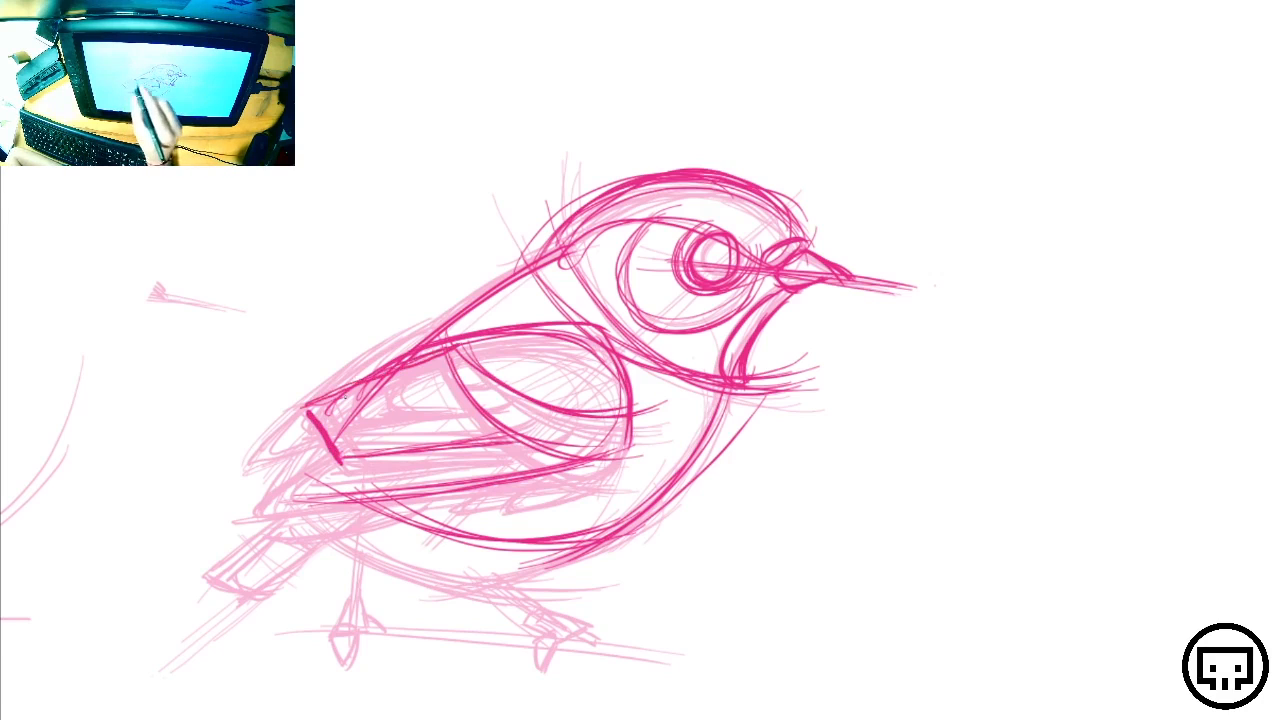
drag(306, 404, 442, 348)
drag(584, 466, 298, 502)
drag(464, 488, 286, 500)
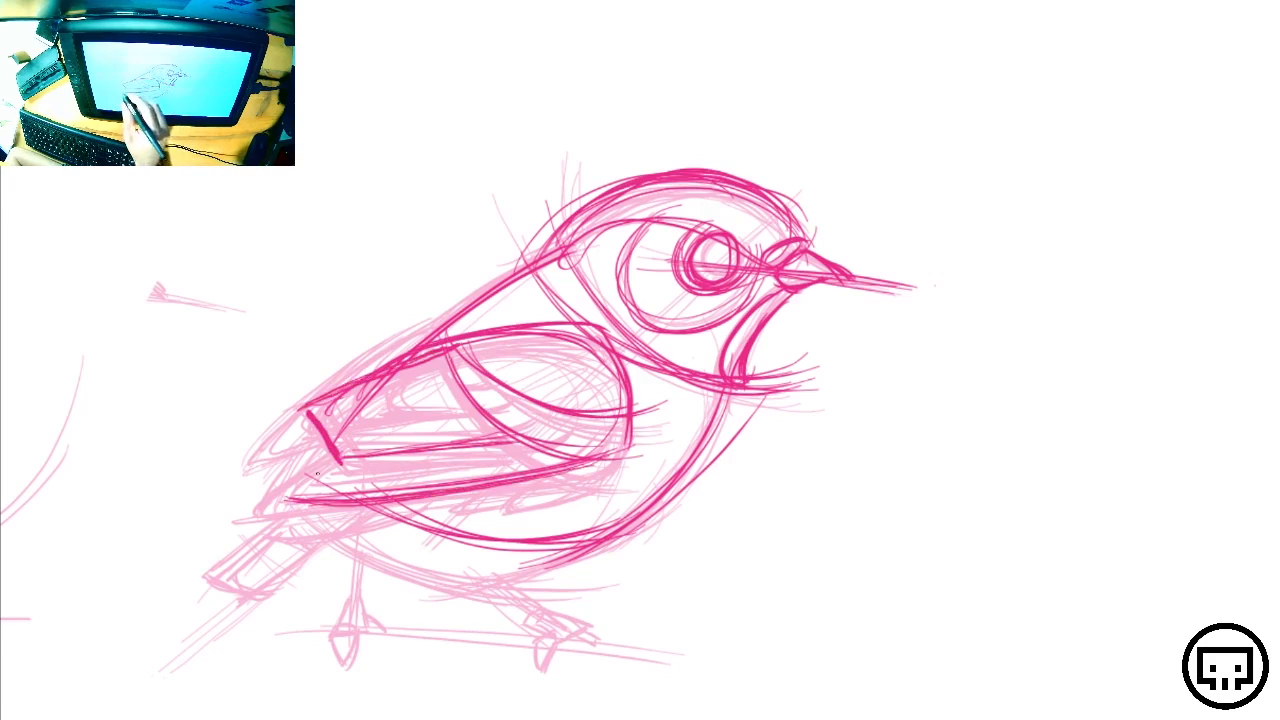
Draw the lower flight feathers' pointed rear tip and the small overlapping feather shapes along the wing's lower front edge
drag(328, 456, 268, 508)
mouse_move(334, 450)
mouse_down()
mouse_move(266, 506)
mouse_move(532, 482)
mouse_move(276, 498)
mouse_move(605, 461)
mouse_move(546, 505)
mouse_up()
mouse_move(604, 476)
mouse_down()
mouse_move(538, 498)
mouse_move(592, 495)
mouse_move(508, 511)
mouse_move(537, 503)
mouse_up()
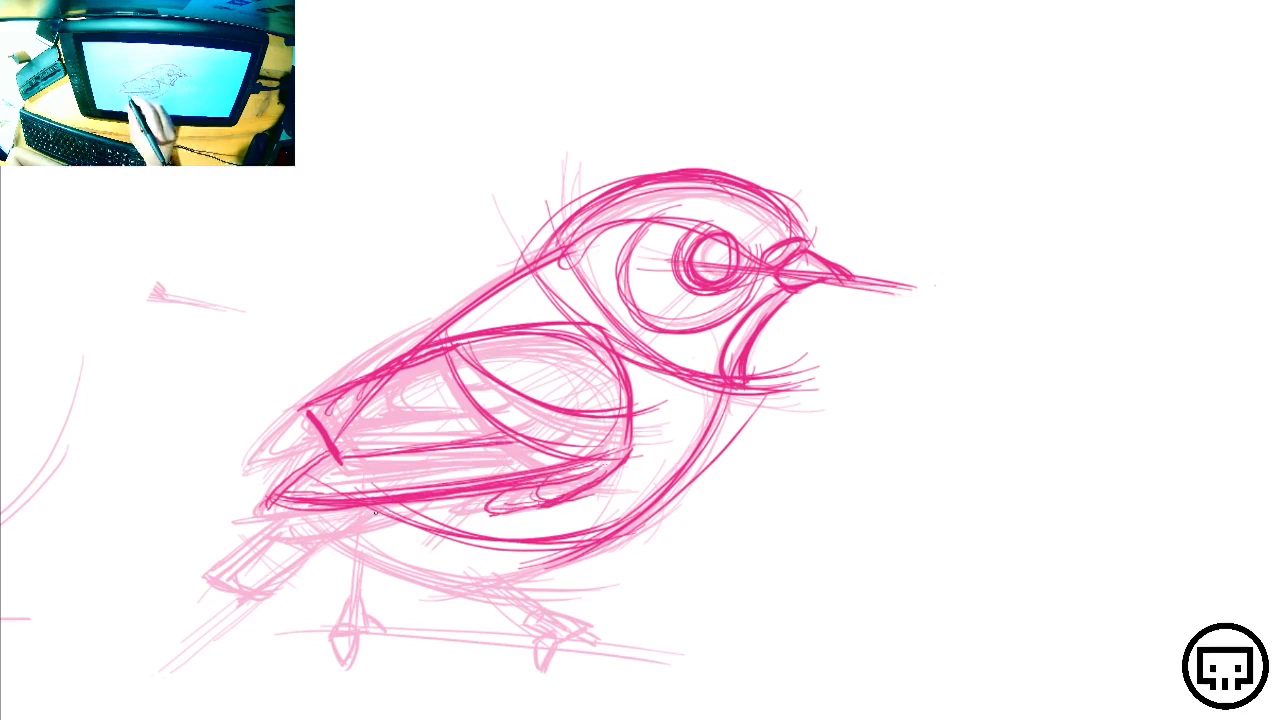
Draw the straight tail extending down and back from the rump, with a closed end and an inner feather line
mouse_move(392, 524)
mouse_down()
mouse_move(308, 530)
mouse_move(430, 507)
mouse_up()
mouse_move(310, 526)
mouse_down()
mouse_move(428, 511)
mouse_move(228, 616)
mouse_up()
drag(296, 502, 154, 598)
drag(346, 530, 258, 614)
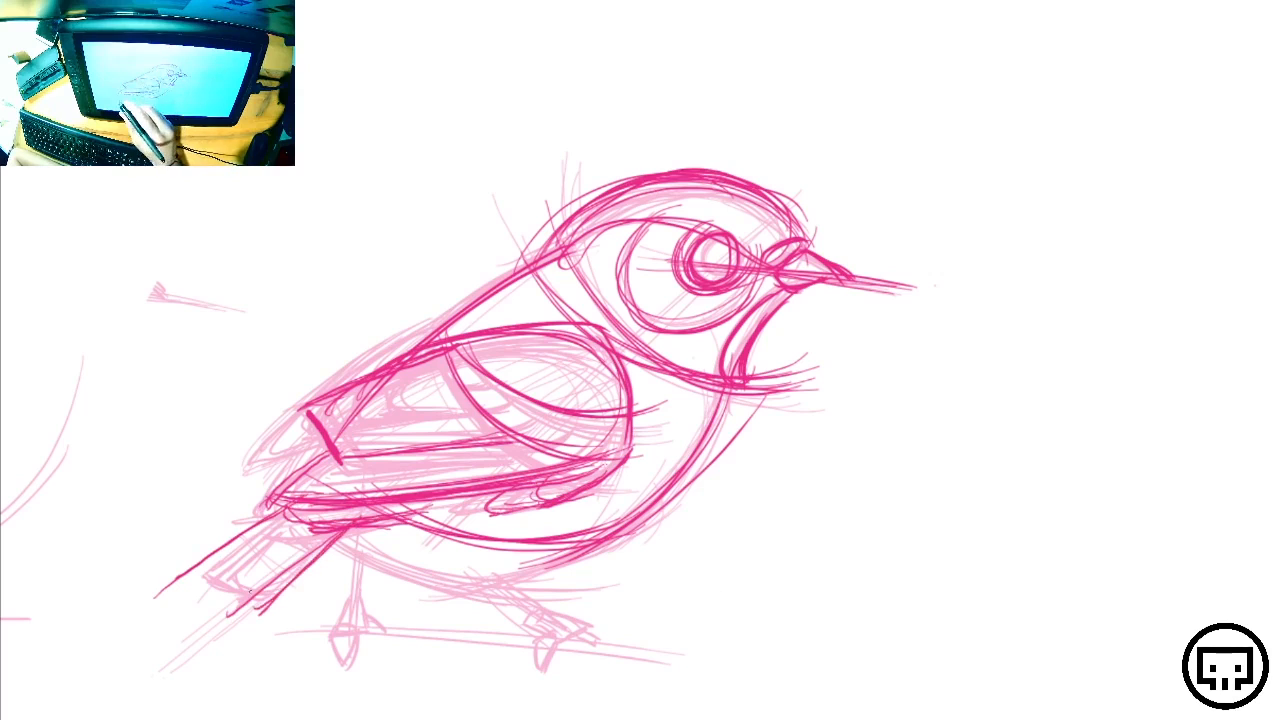
drag(186, 578, 280, 596)
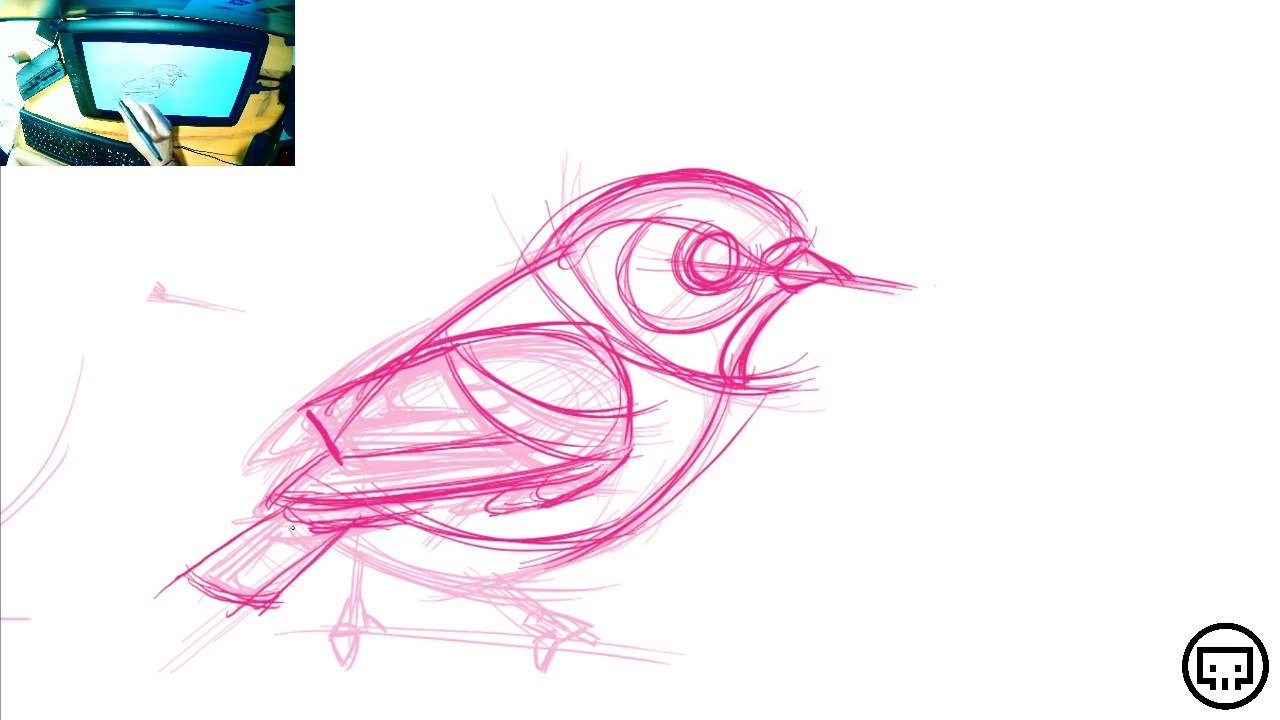
mouse_move(306, 506)
mouse_down()
mouse_move(190, 588)
mouse_move(210, 582)
mouse_up()
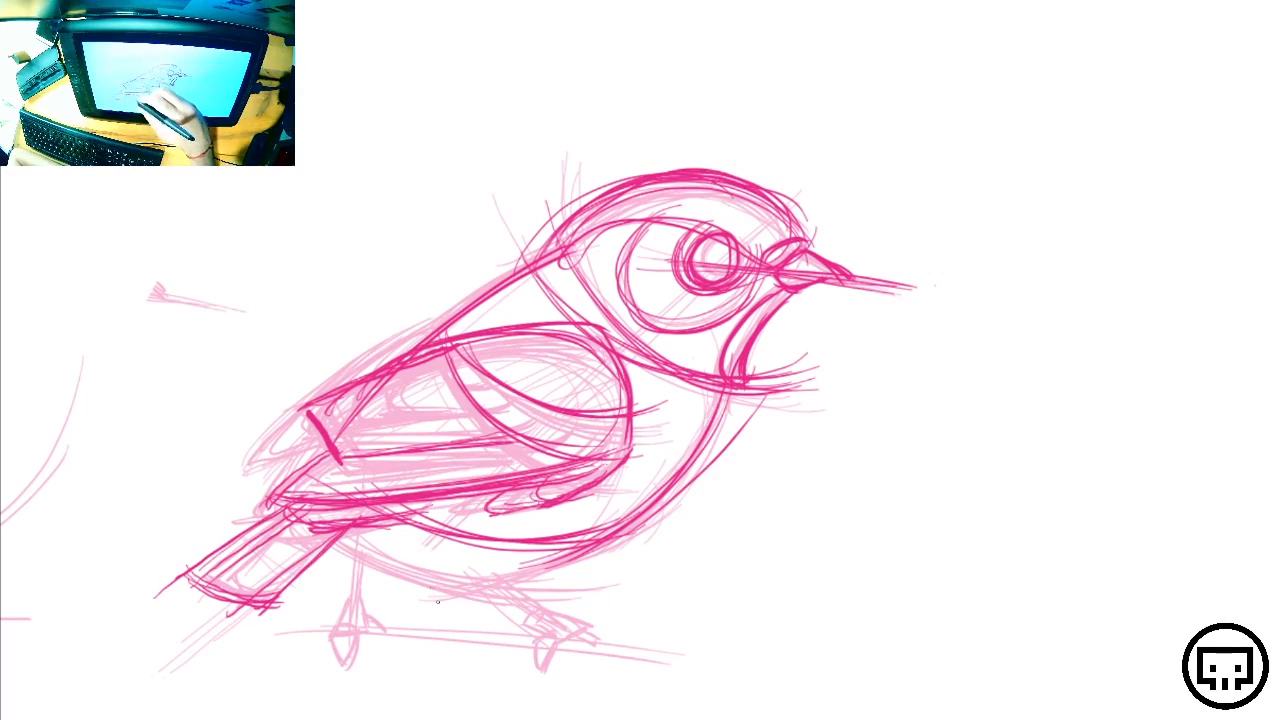
Draw the rear and front legs as short pairs of lines below the belly, forward of the faded legs
drag(410, 526, 430, 606)
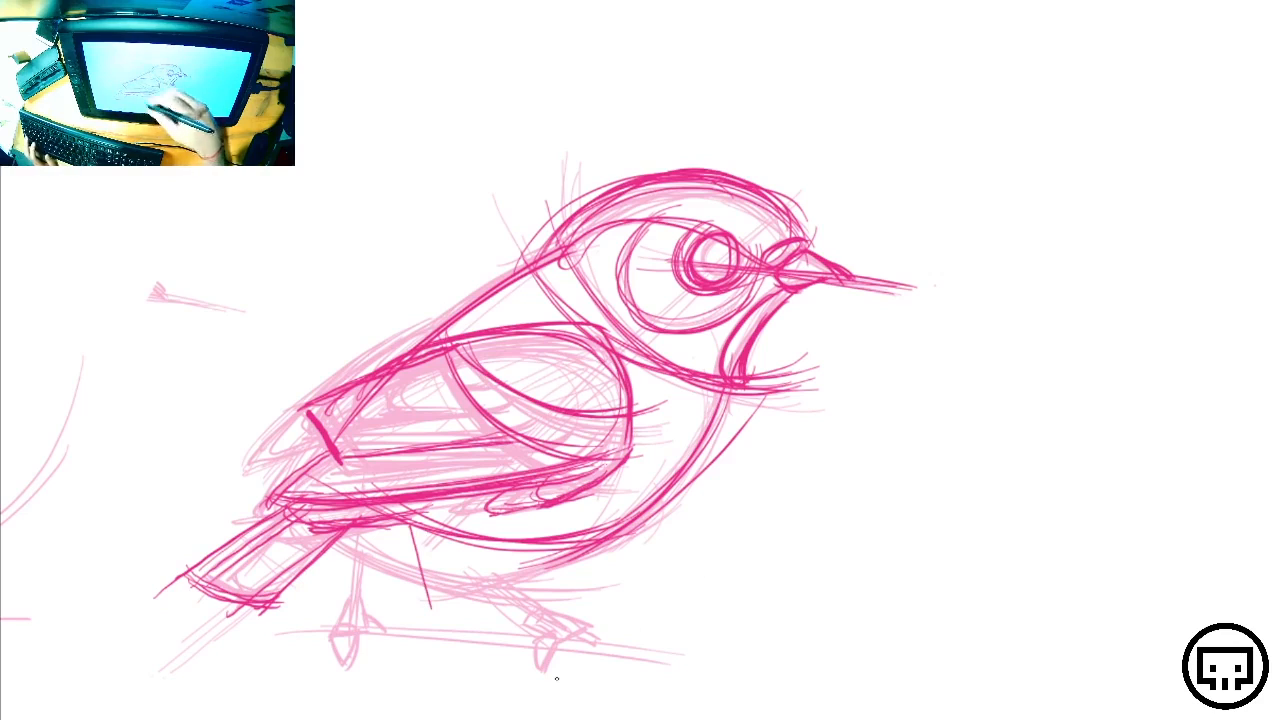
key(ctrl+z)
drag(414, 530, 434, 614)
drag(414, 524, 432, 614)
drag(420, 529, 444, 608)
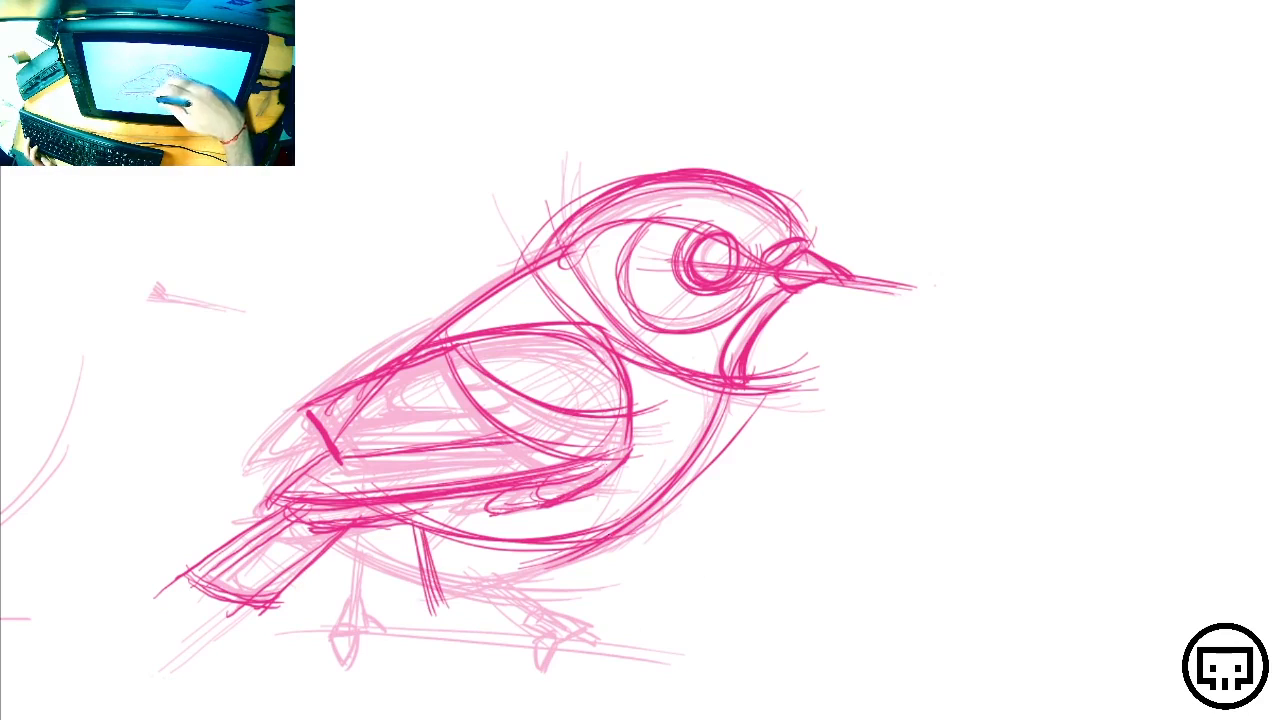
mouse_move(590, 532)
mouse_down()
mouse_move(666, 594)
mouse_move(682, 586)
mouse_up()
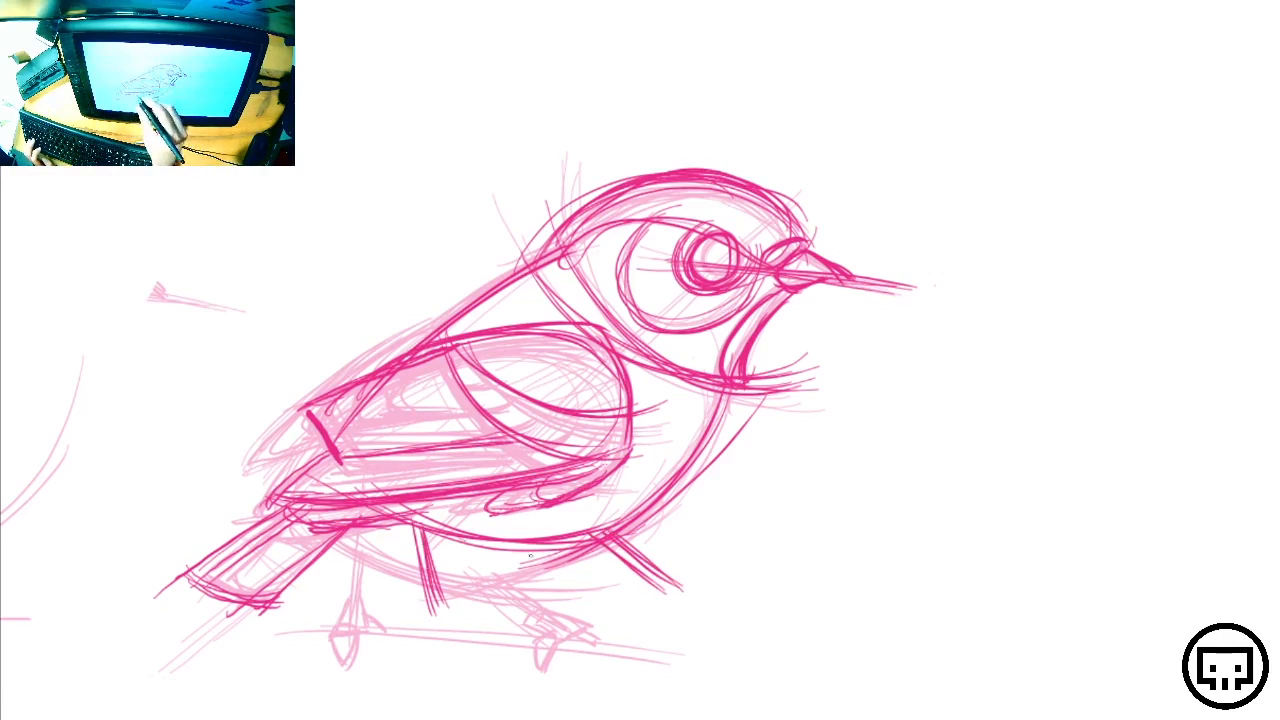
Draw the front foot with one segmented toe pointing down and another extending forward to a curved claw
mouse_move(628, 566)
mouse_down()
mouse_move(631, 592)
mouse_move(696, 578)
mouse_move(632, 594)
mouse_move(648, 560)
mouse_move(620, 588)
mouse_move(616, 654)
mouse_up()
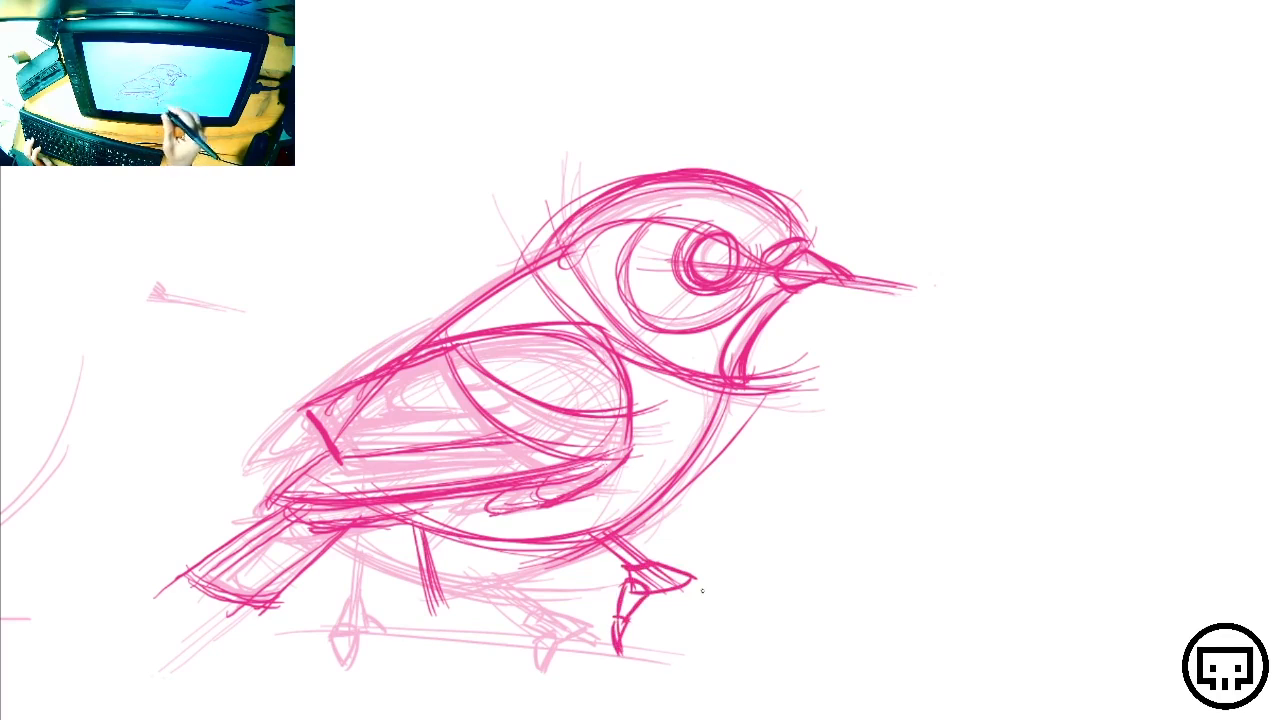
drag(684, 584, 724, 587)
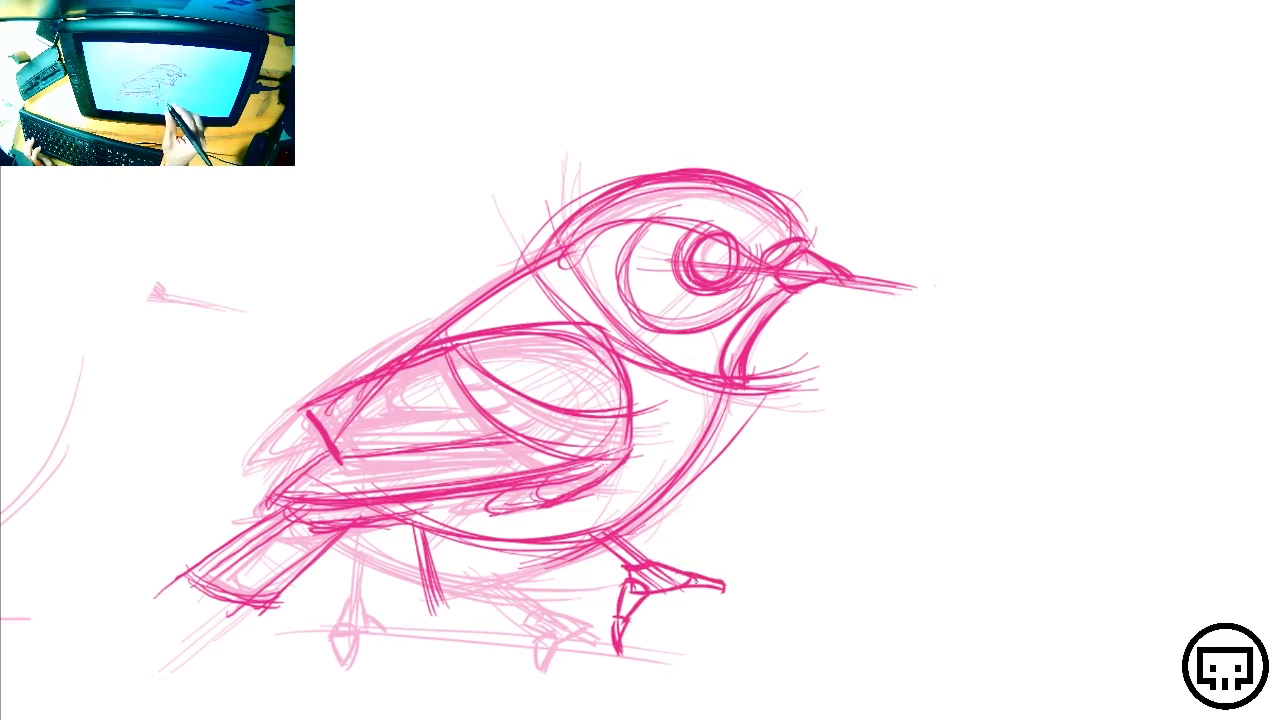
mouse_move(716, 588)
mouse_down()
mouse_move(754, 600)
mouse_move(760, 616)
mouse_up()
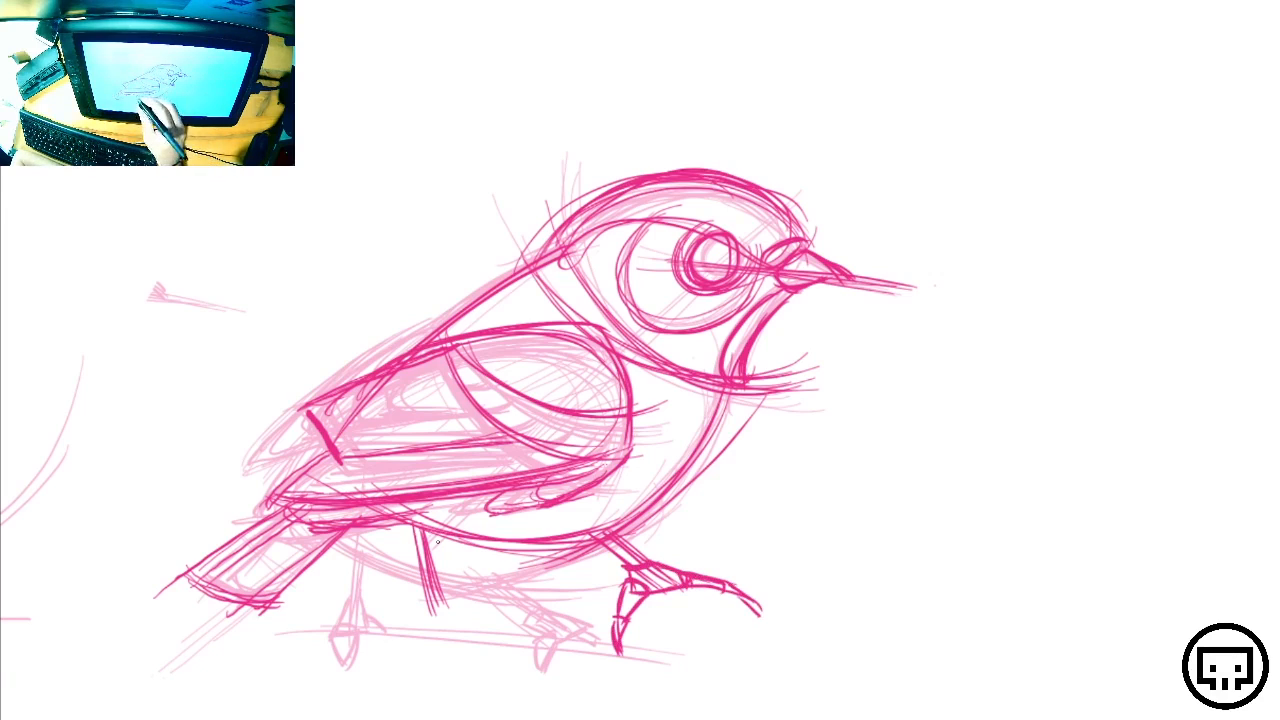
Draw the rear foot with a downward toe and a forward toe, and add a second forward toe to the front foot
mouse_move(432, 562)
mouse_down()
mouse_move(462, 599)
mouse_move(412, 596)
mouse_move(398, 640)
mouse_up()
drag(410, 590, 398, 654)
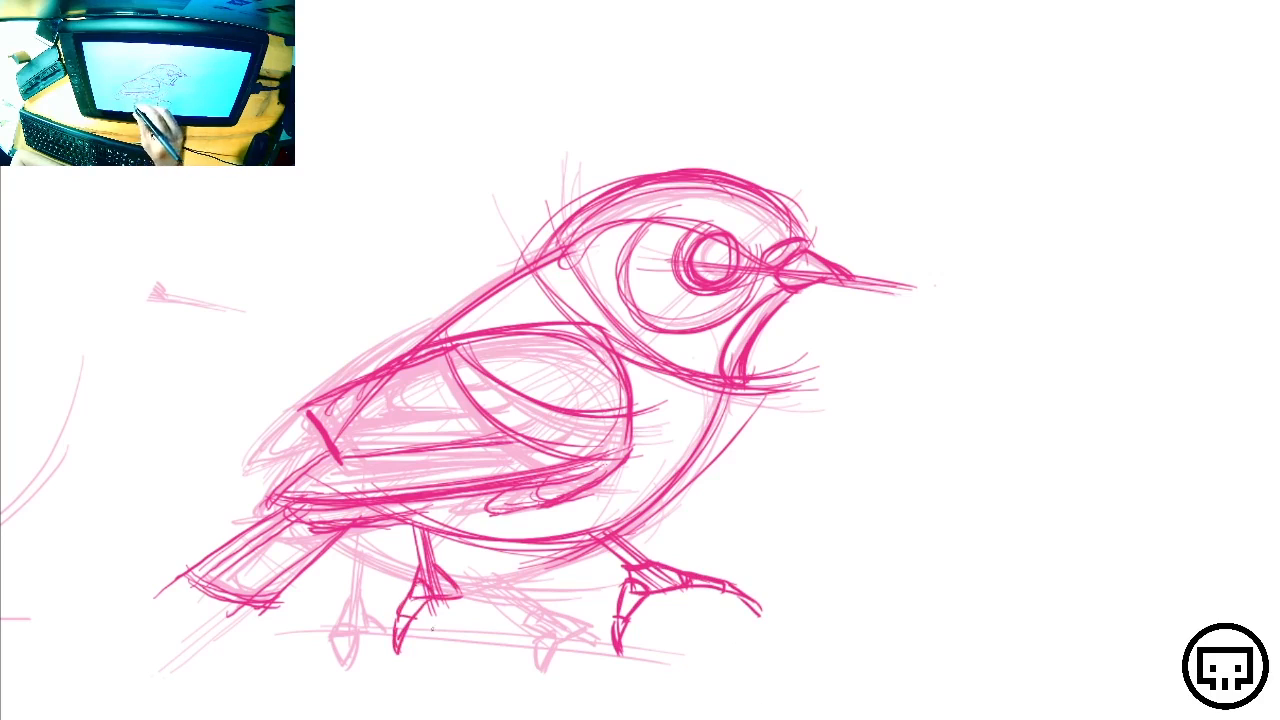
drag(460, 584, 508, 604)
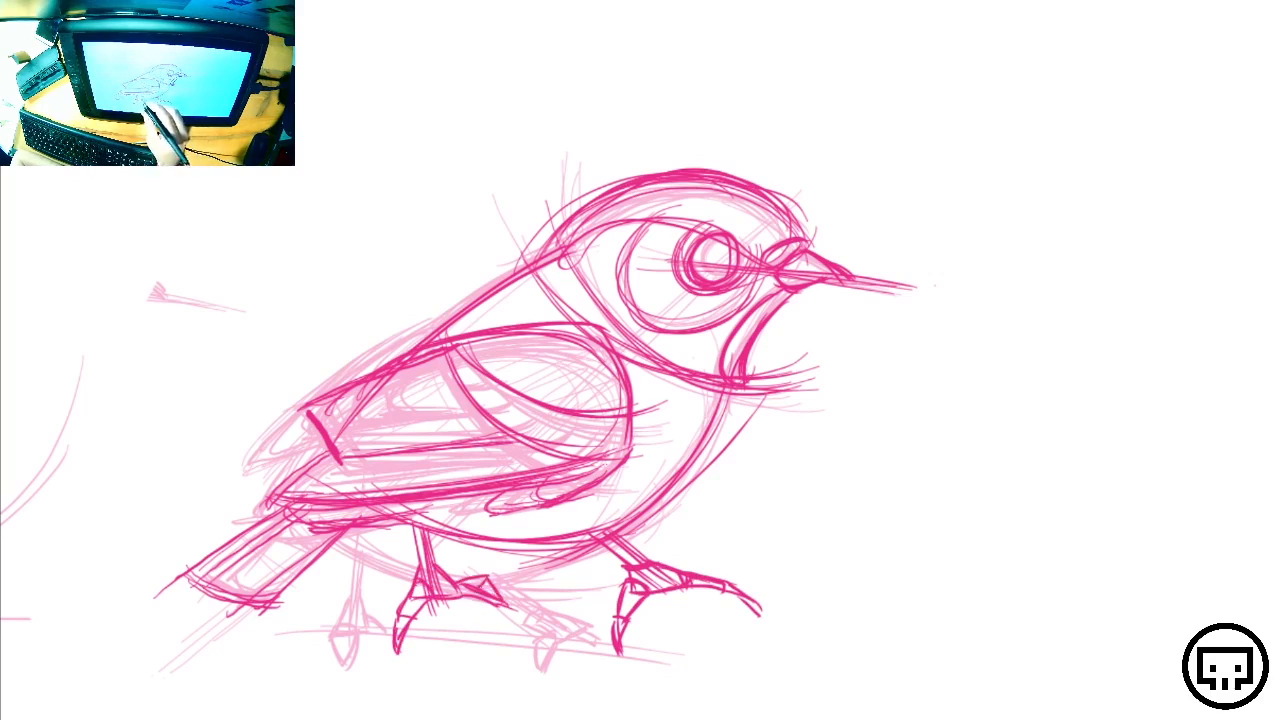
mouse_move(686, 572)
mouse_down()
mouse_move(717, 563)
mouse_move(731, 580)
mouse_up()
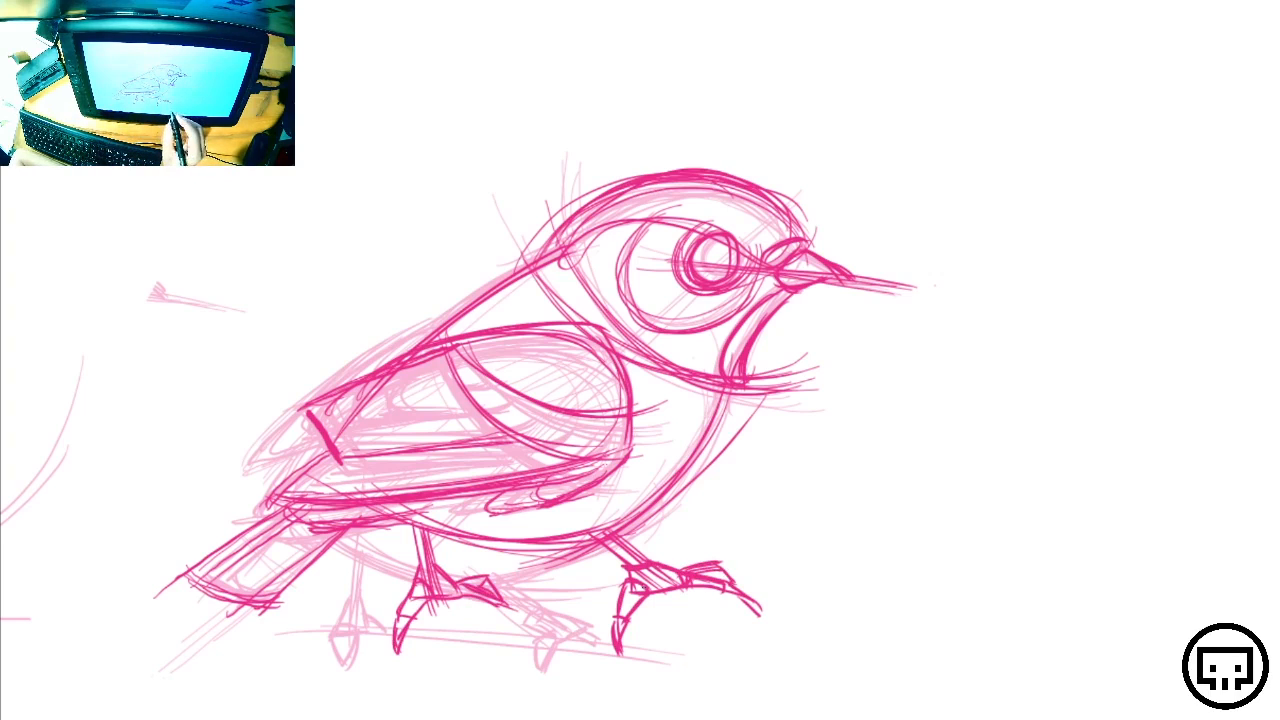
Extend the back line down into the far wing tip, and add curved feather rows below the wing's shoulder patch
mouse_move(504, 282)
mouse_down()
mouse_move(288, 420)
mouse_move(356, 362)
mouse_move(476, 298)
mouse_up()
mouse_move(358, 366)
mouse_down()
mouse_move(500, 286)
mouse_move(259, 446)
mouse_move(328, 452)
mouse_up()
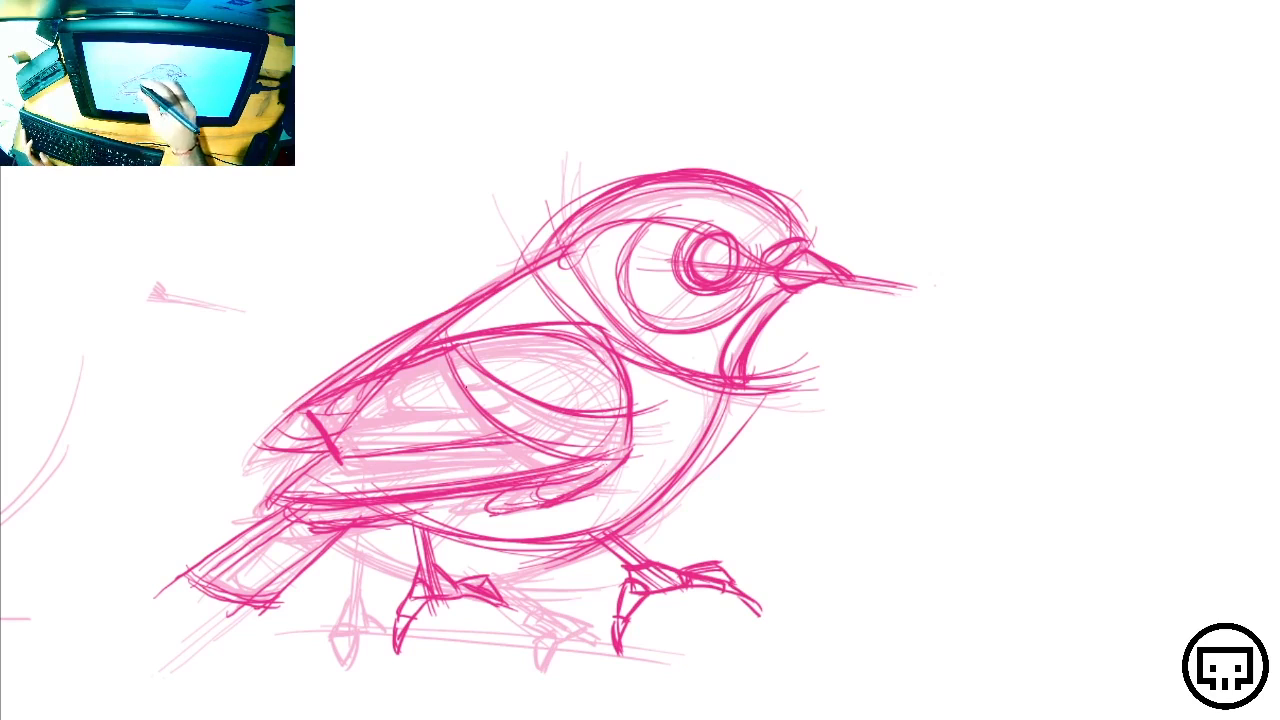
mouse_move(446, 350)
mouse_down()
mouse_move(492, 369)
mouse_move(516, 398)
mouse_move(480, 416)
mouse_move(543, 397)
mouse_move(566, 438)
mouse_move(608, 420)
mouse_move(632, 422)
mouse_move(628, 436)
mouse_up()
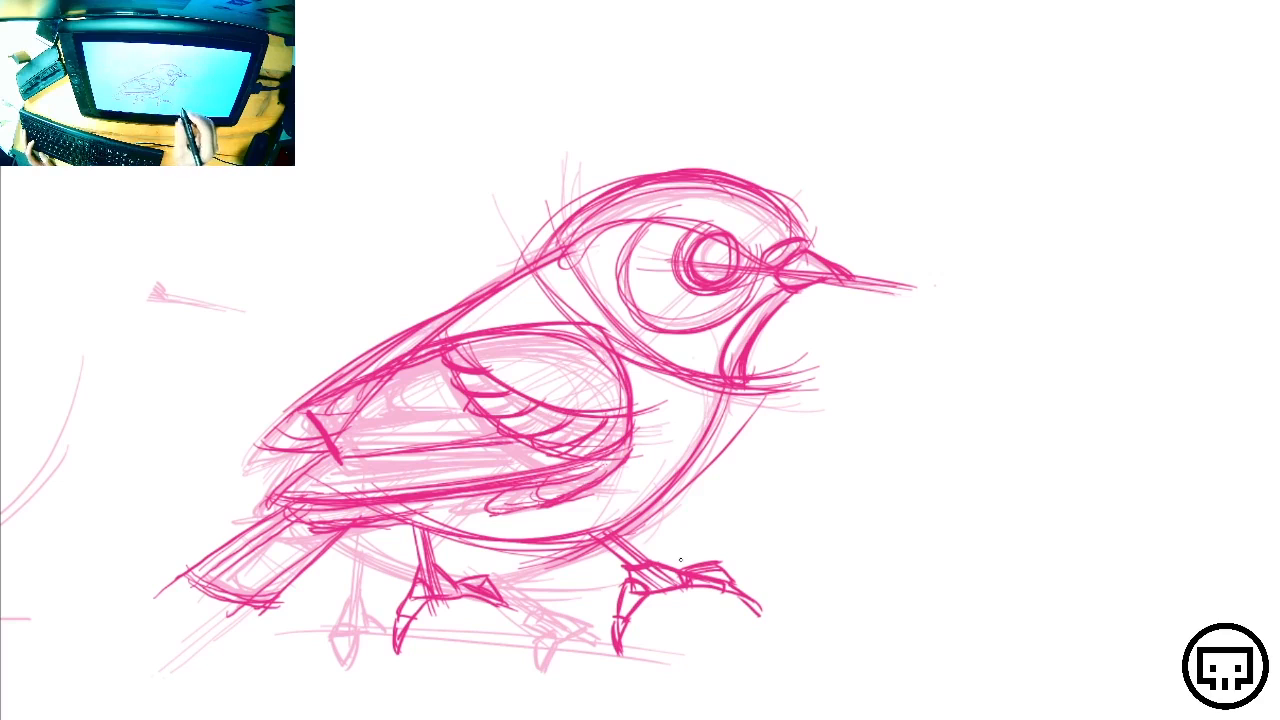
mouse_move(450, 370)
mouse_down()
mouse_move(496, 390)
mouse_move(490, 410)
mouse_move(560, 418)
mouse_move(604, 456)
mouse_move(562, 455)
mouse_up()
mouse_move(630, 432)
mouse_down()
mouse_move(558, 496)
mouse_move(594, 478)
mouse_up()
drag(584, 482, 532, 502)
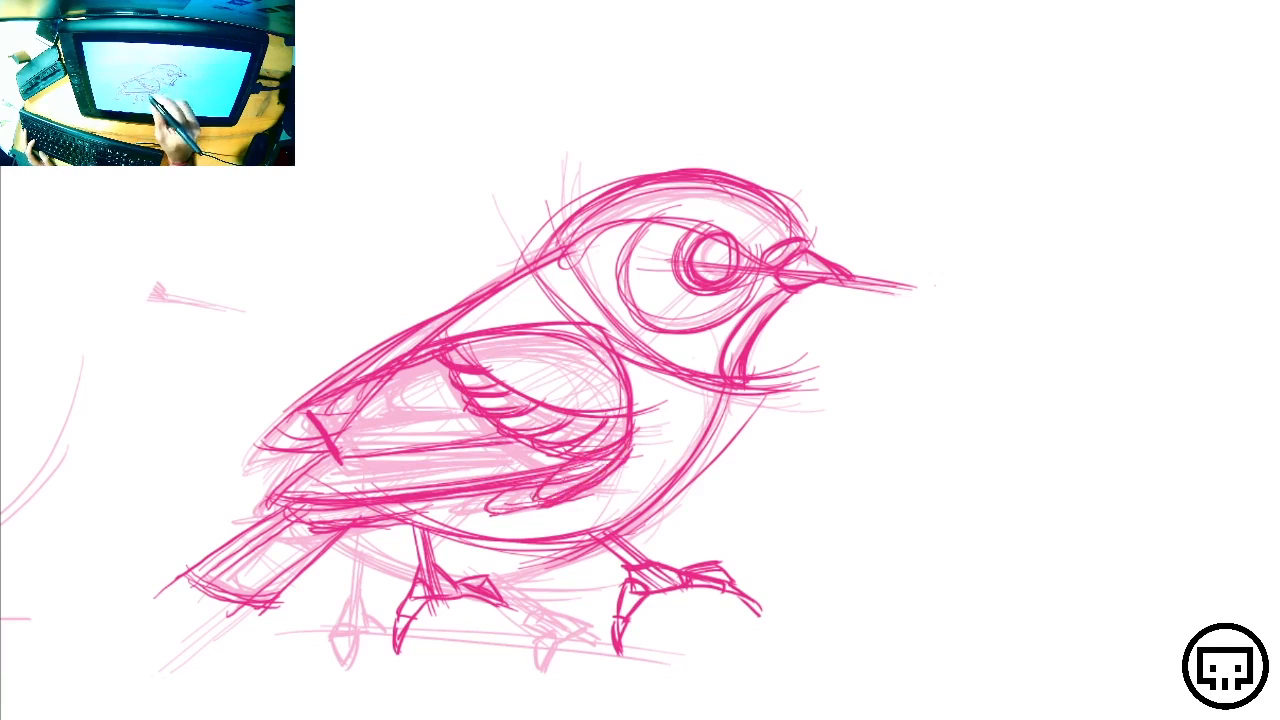
drag(582, 452, 538, 500)
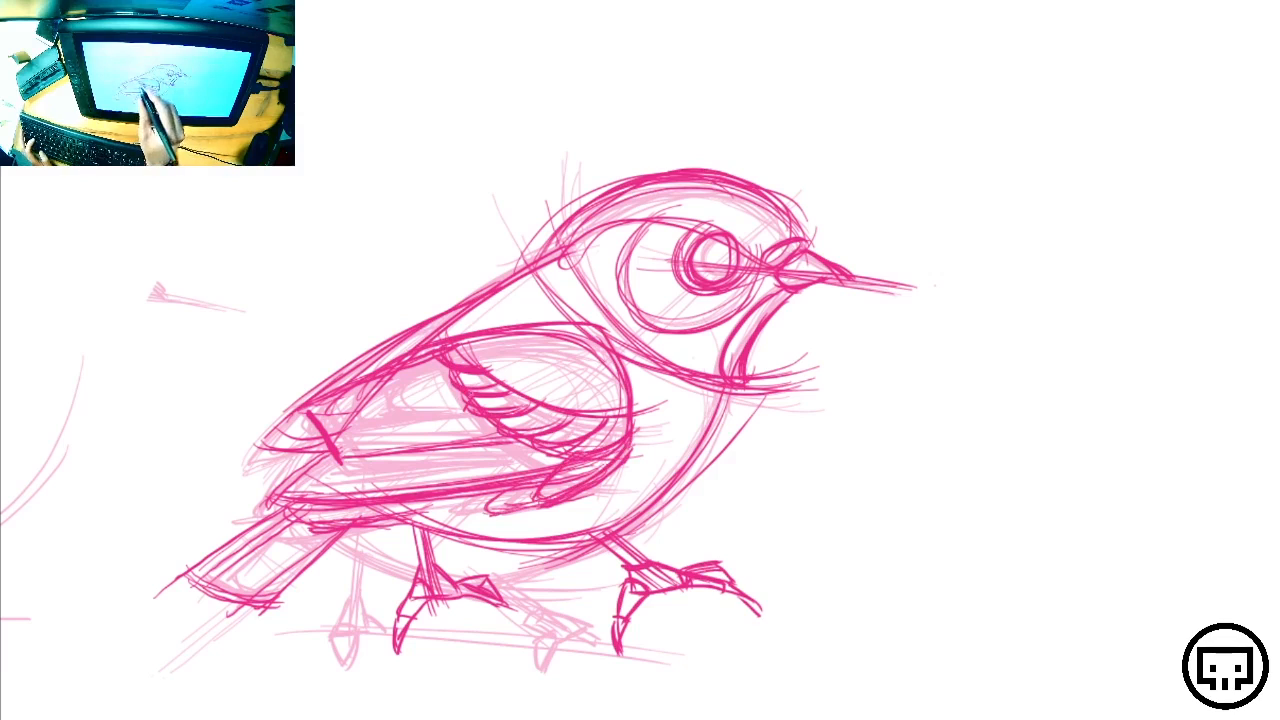
Outline the feather band behind the shoulder feathers and begin dividing it with short curved feather ends
drag(308, 424, 468, 414)
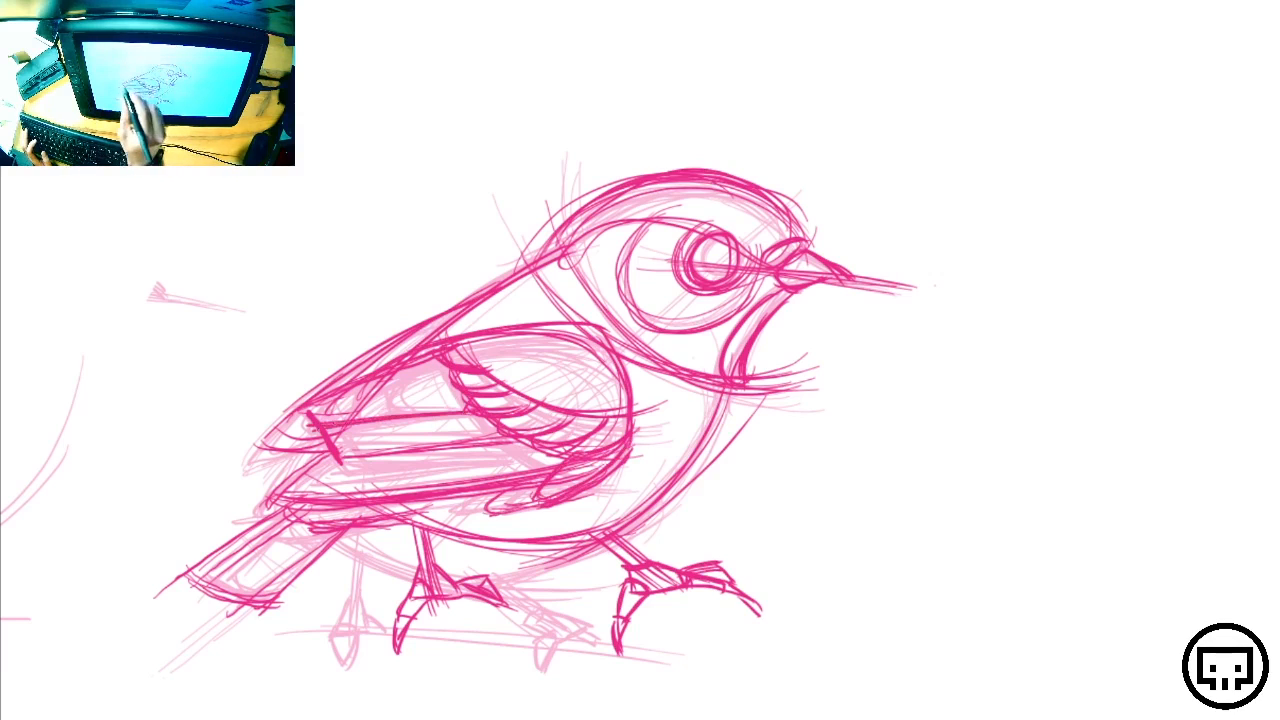
mouse_move(451, 353)
mouse_down()
mouse_move(325, 392)
mouse_move(326, 422)
mouse_up()
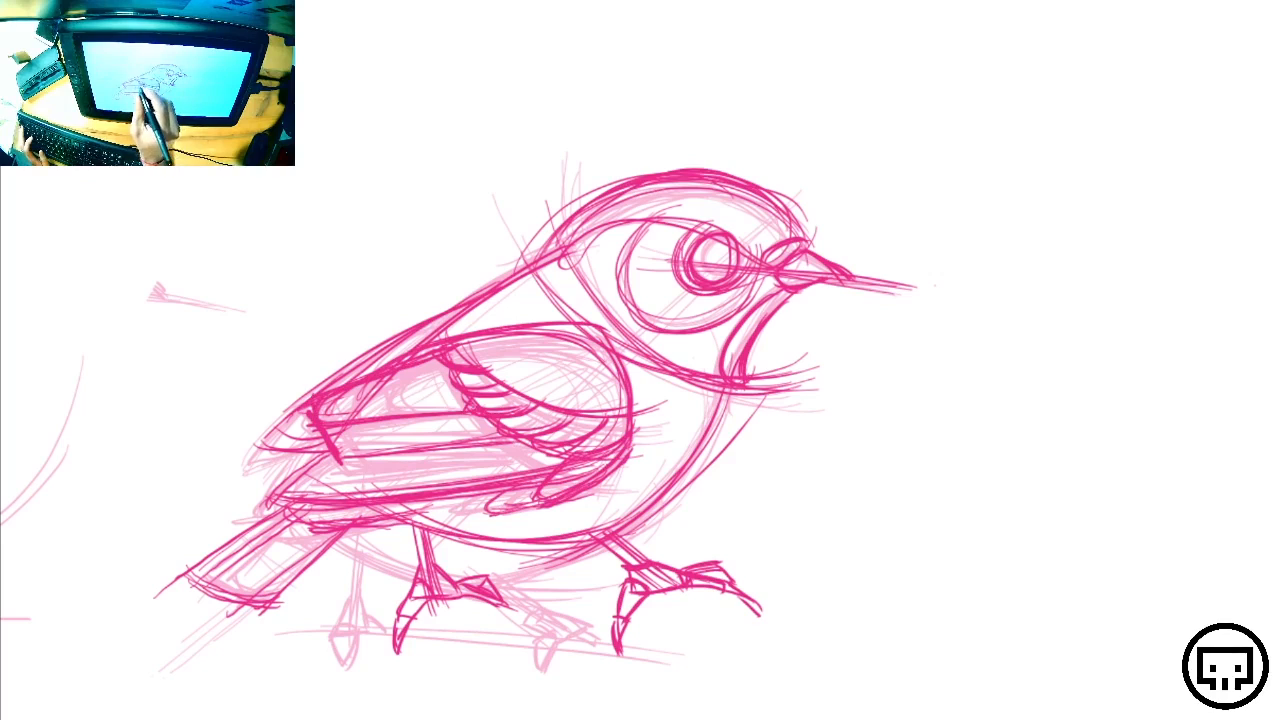
mouse_move(464, 408)
mouse_down()
mouse_move(392, 408)
mouse_move(395, 384)
mouse_move(414, 405)
mouse_up()
drag(400, 374, 404, 412)
mouse_move(432, 354)
mouse_down()
mouse_move(402, 372)
mouse_move(413, 372)
mouse_up()
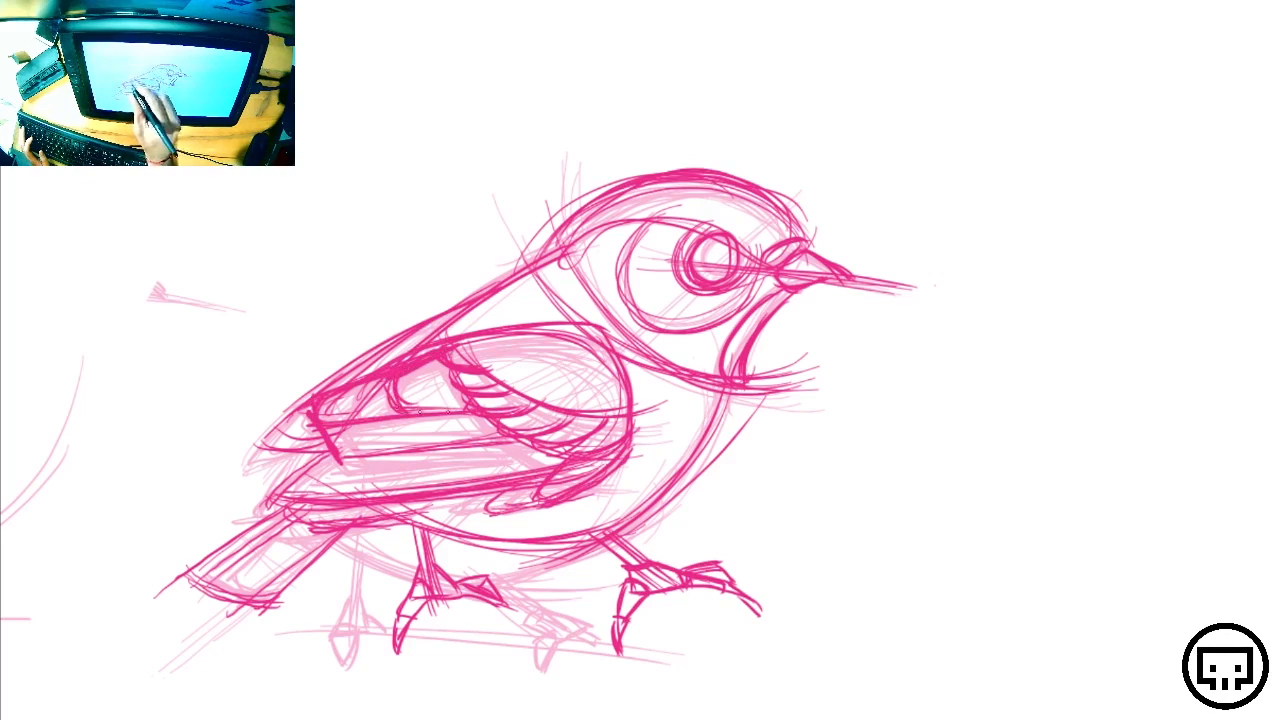
Add long, nearly parallel feather lines across the middle of the wing, from the shoulder feathers back to the wing's rear edge
mouse_move(464, 409)
mouse_down()
mouse_move(352, 410)
mouse_move(372, 415)
mouse_move(328, 446)
mouse_up()
drag(494, 424, 328, 432)
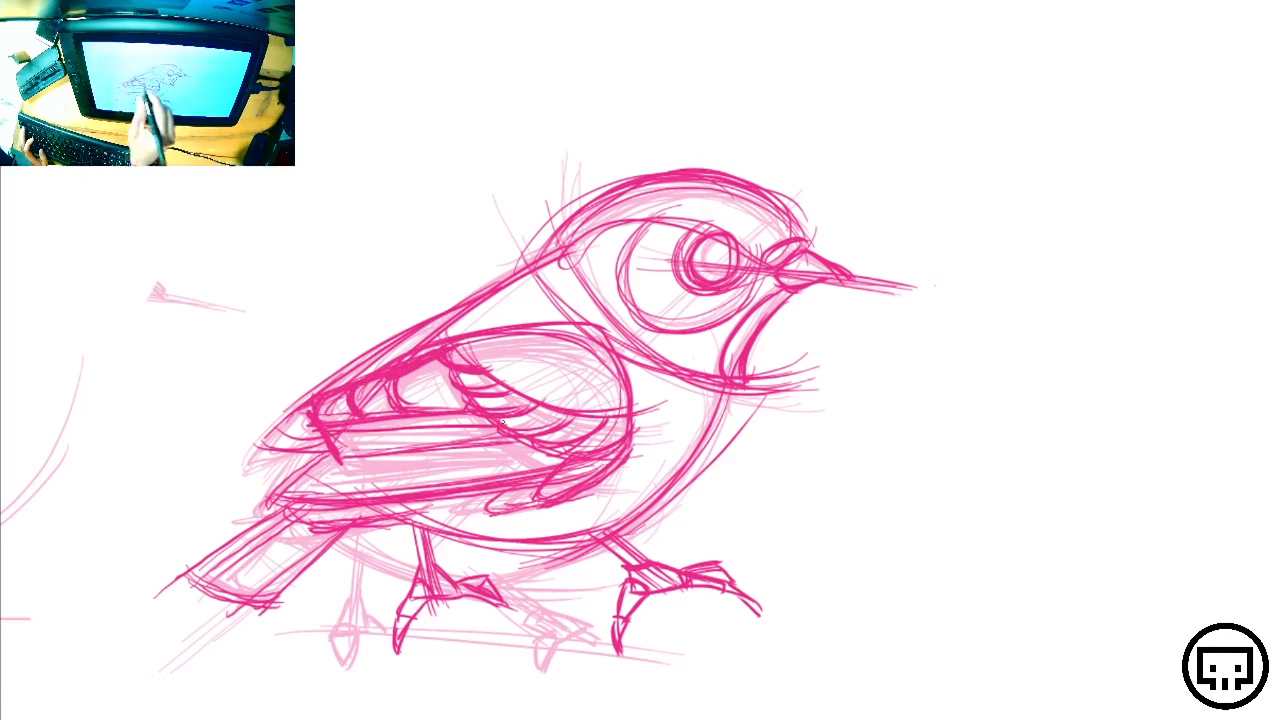
drag(458, 434, 342, 437)
drag(496, 430, 458, 436)
drag(462, 438, 336, 446)
drag(506, 434, 458, 440)
drag(482, 444, 340, 450)
drag(536, 444, 486, 446)
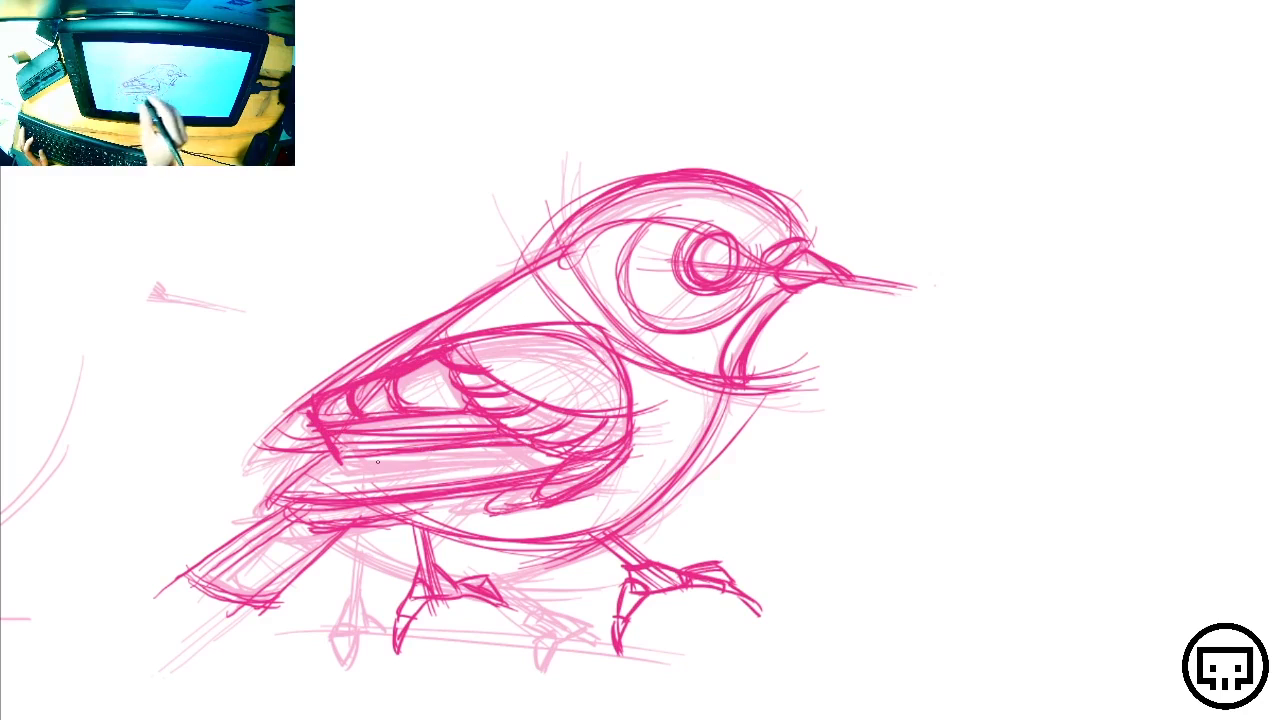
Draw the long flight feathers along the lower wing, tapering back toward the base of the tail
drag(320, 454, 265, 491)
mouse_move(542, 481)
mouse_down()
mouse_move(294, 490)
mouse_move(304, 476)
mouse_up()
drag(530, 448, 314, 477)
drag(336, 459, 315, 473)
drag(464, 446, 342, 461)
drag(338, 455, 319, 465)
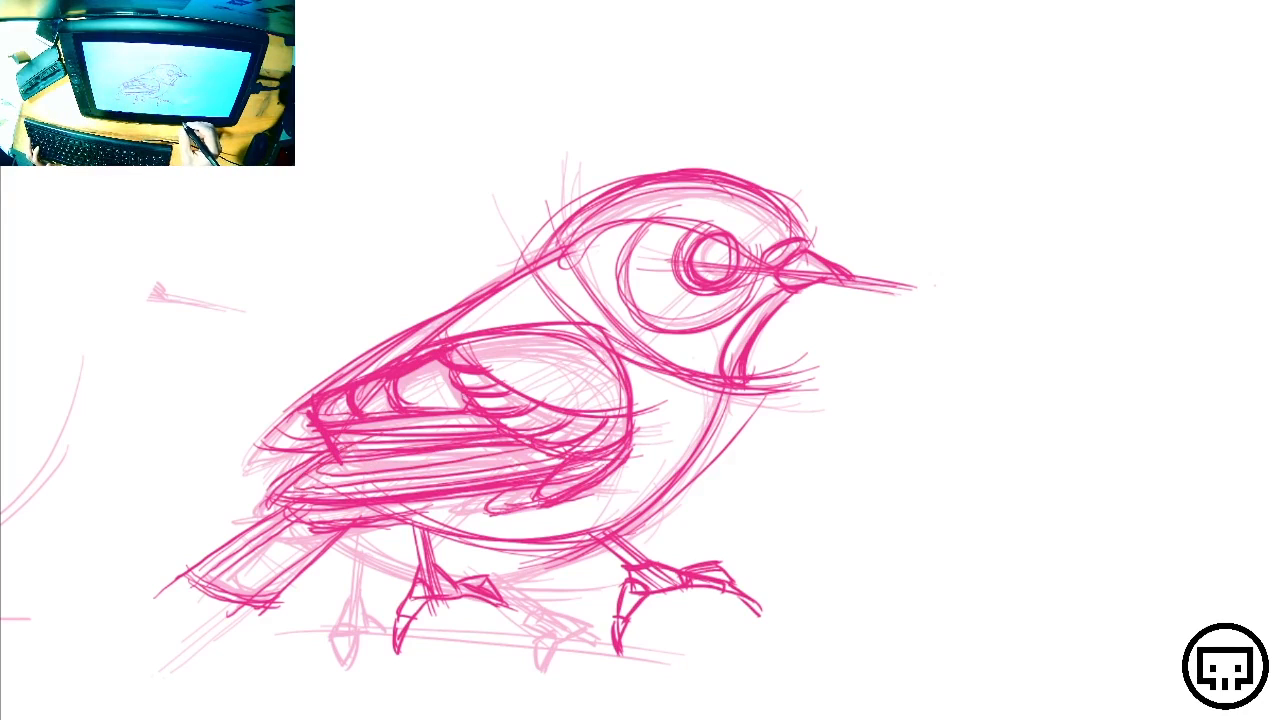
Hide the original sketch on Layer 2 and center the refined bird on a clear canvas
key(Tab)
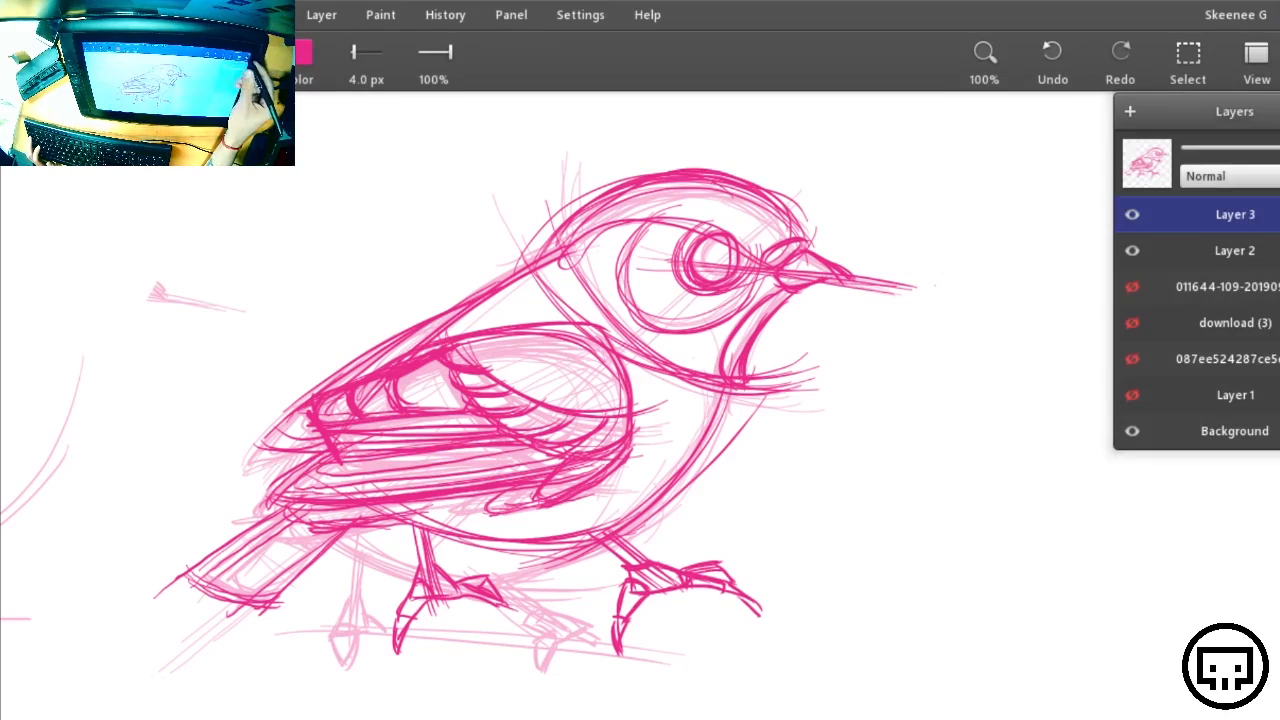
click(1132, 251)
key(space)
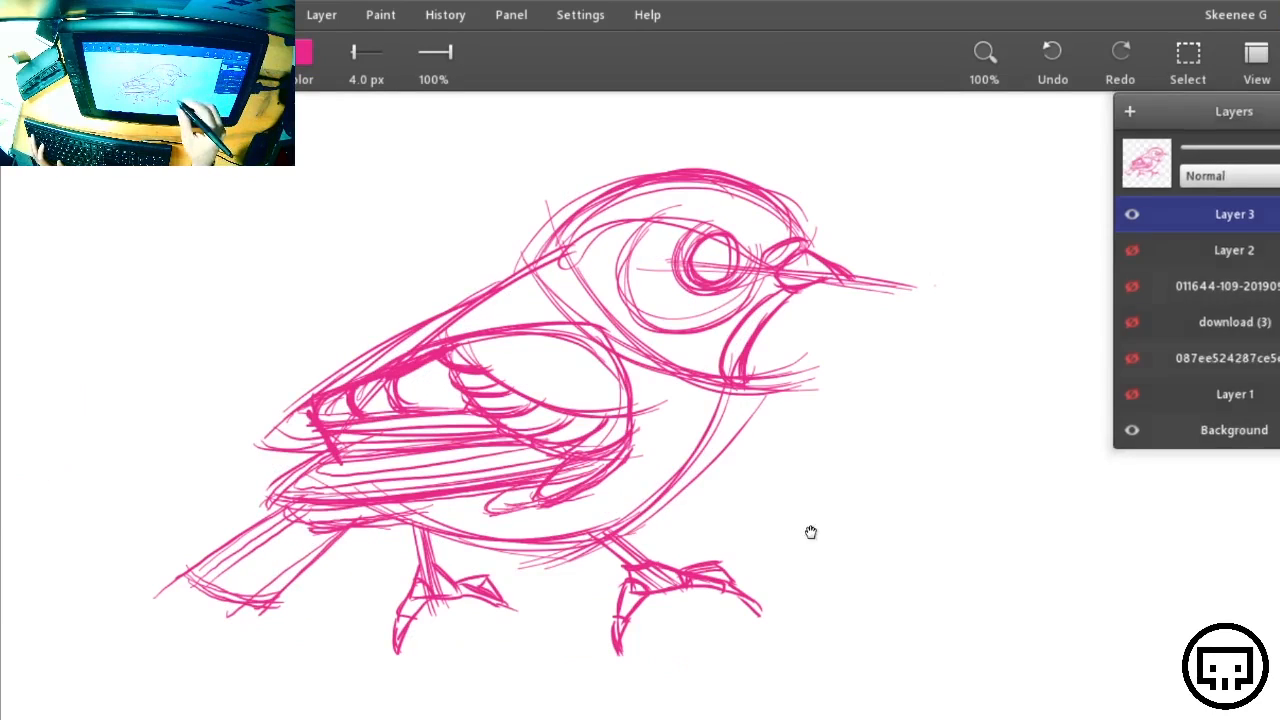
drag(811, 531, 993, 545)
key(Tab)
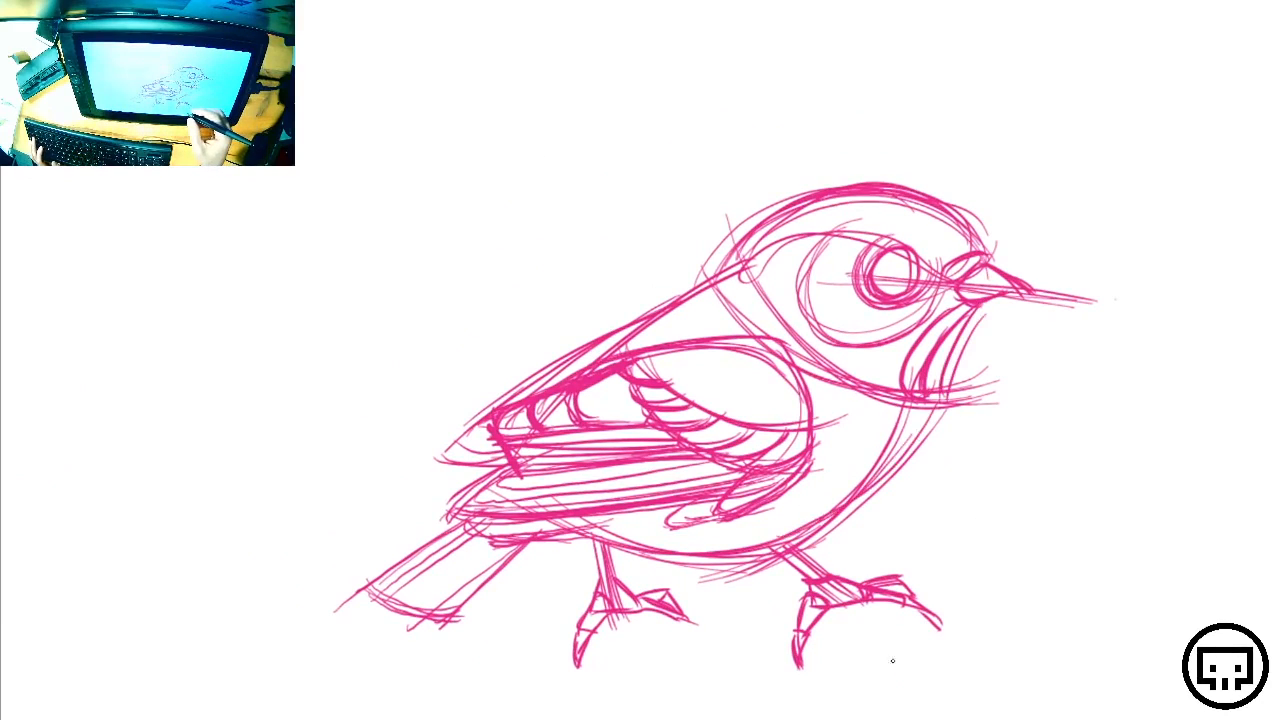
Undo the last few strokes in front of the bird's throat
key(ctrl+z)
key(ctrl+z)
key(ctrl+z)
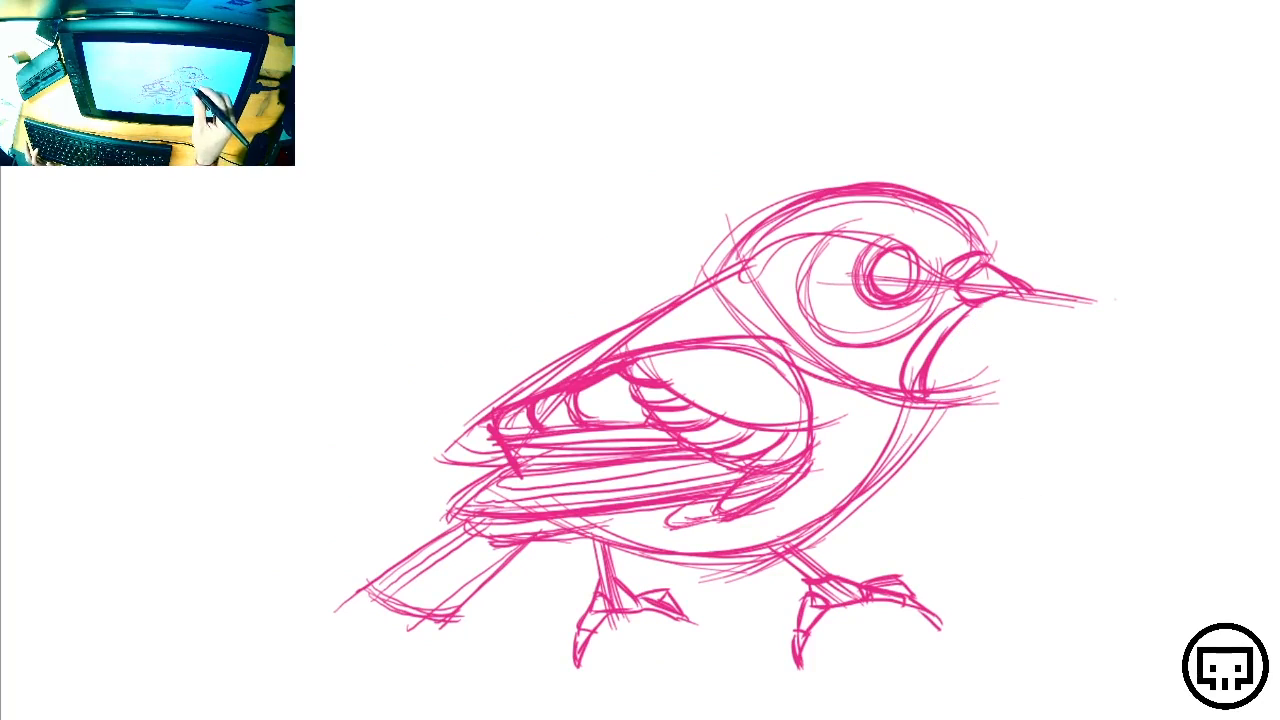
Reinforce the bird's chest and belly outline with long curved strokes from the throat around to the rump
mouse_move(914, 408)
mouse_down()
mouse_move(770, 546)
mouse_move(708, 562)
mouse_up()
mouse_move(910, 402)
mouse_down()
mouse_move(840, 505)
mouse_move(750, 556)
mouse_move(592, 522)
mouse_up()
drag(776, 558, 584, 518)
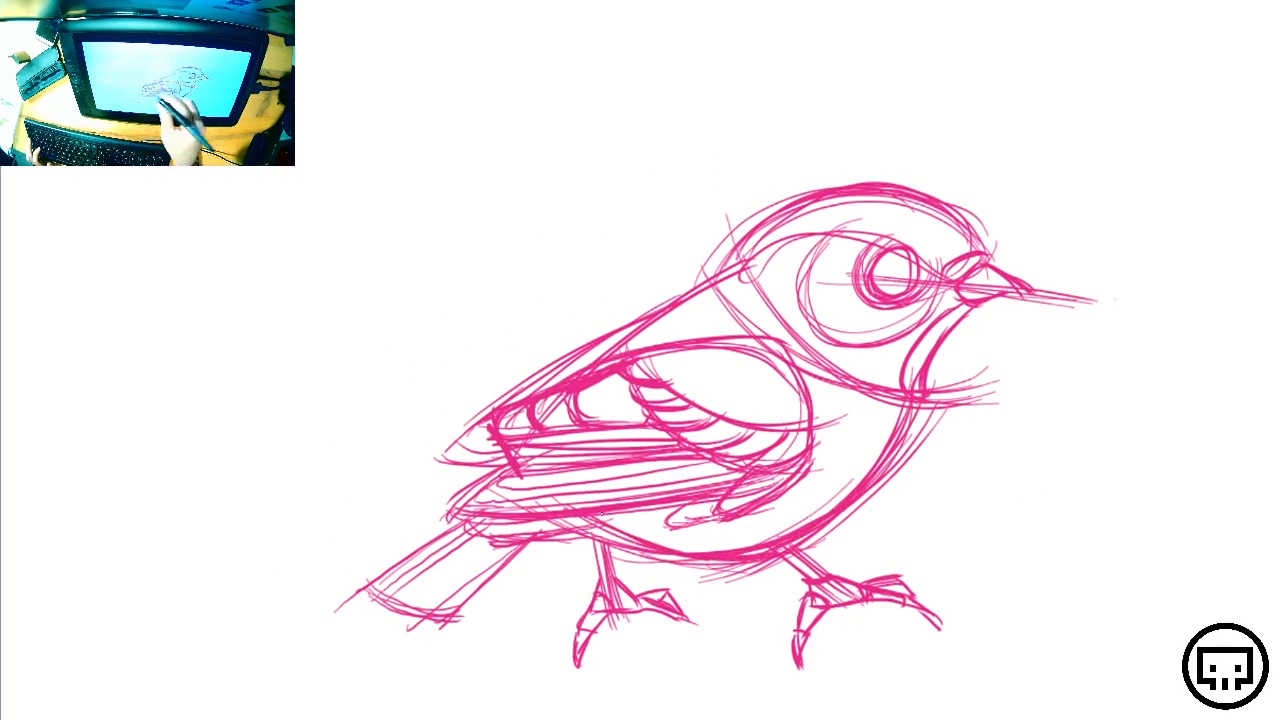
drag(706, 552, 604, 516)
drag(658, 550, 578, 518)
drag(898, 414, 740, 566)
Reinforce the upper back, nape and crown outlines, and draw a curved band from the nape over the eye toward the beak
drag(606, 356, 738, 252)
mouse_move(708, 278)
mouse_down()
mouse_move(718, 262)
mouse_move(928, 192)
mouse_up()
drag(816, 214, 970, 248)
mouse_move(696, 286)
mouse_down()
mouse_move(750, 250)
mouse_move(928, 222)
mouse_up()
mouse_move(784, 250)
mouse_down()
mouse_move(918, 268)
mouse_move(1000, 256)
mouse_up()
mouse_move(724, 268)
mouse_down()
mouse_move(914, 256)
mouse_move(862, 246)
mouse_up()
drag(688, 284, 616, 348)
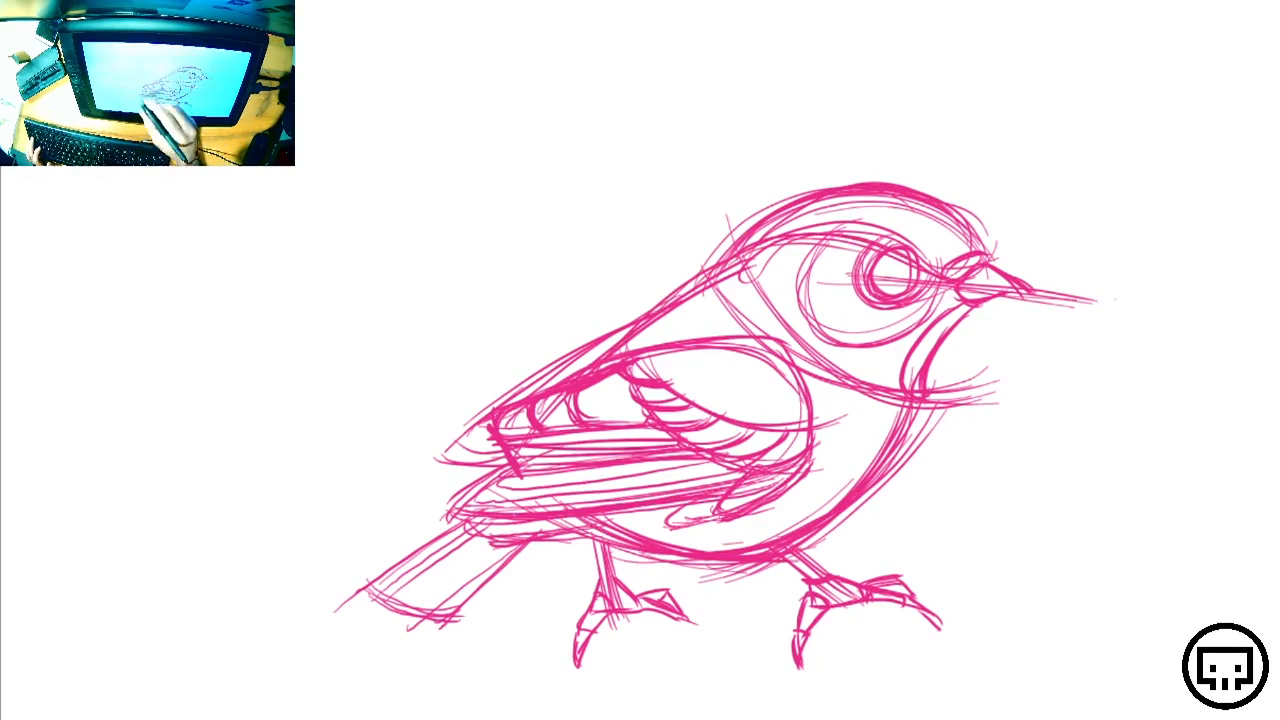
Strengthen the tail outline with straight strokes from the rump to the tail tip
drag(554, 524, 440, 612)
drag(506, 484, 376, 570)
mouse_move(462, 506)
mouse_down()
mouse_move(346, 586)
mouse_move(472, 606)
mouse_up()
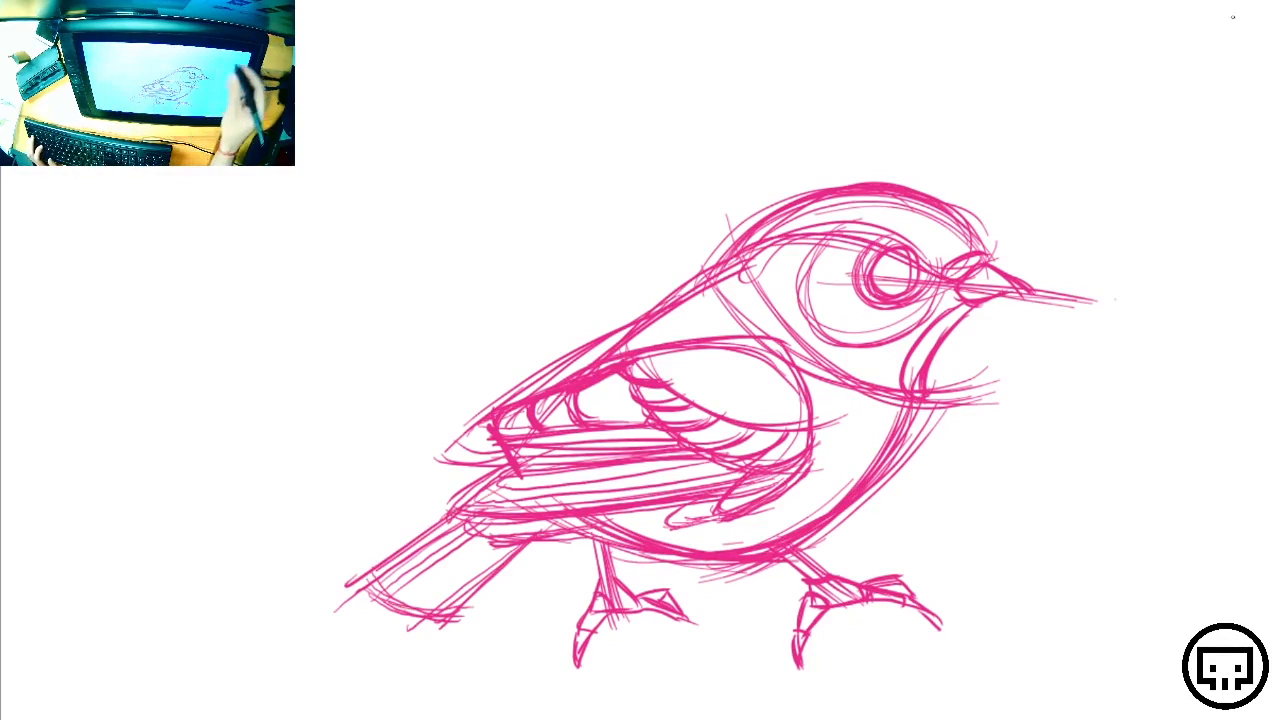
Show the green-headed bird reference photo beside the refined sketch to compare them, and hide the photo again
mouse_move(1233, 17)
mouse_move(1272, 214)
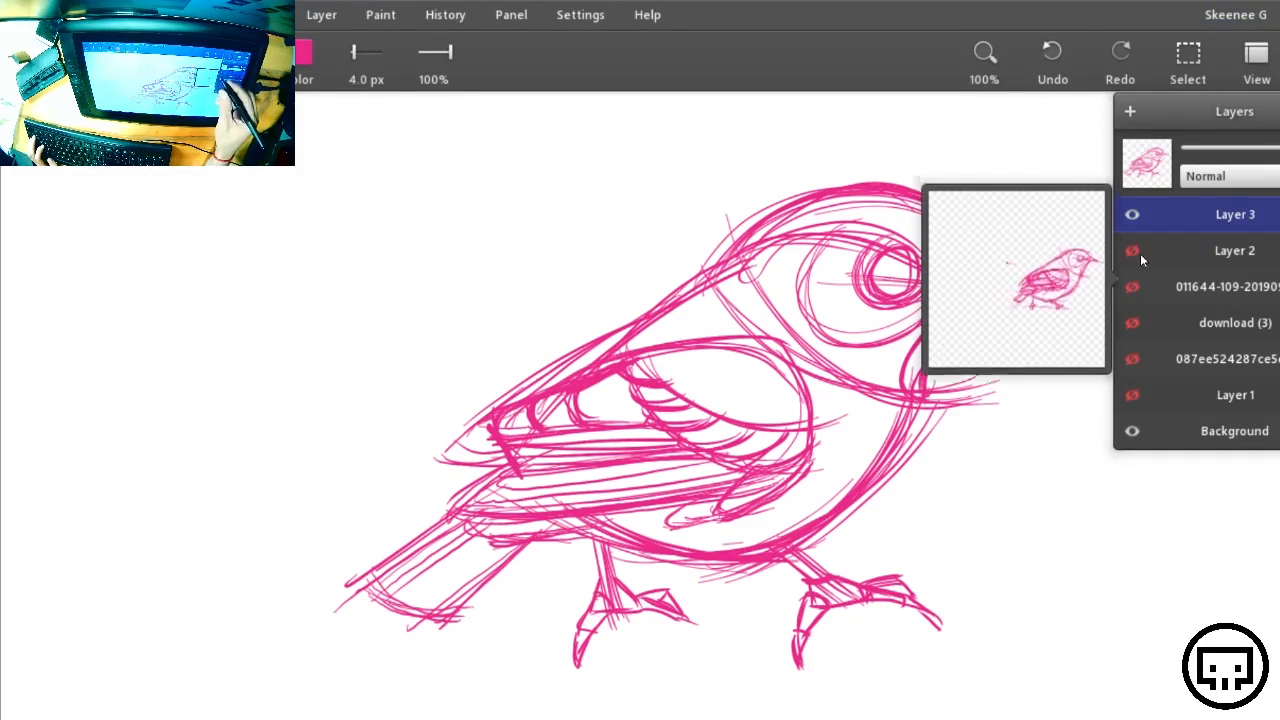
click(1132, 287)
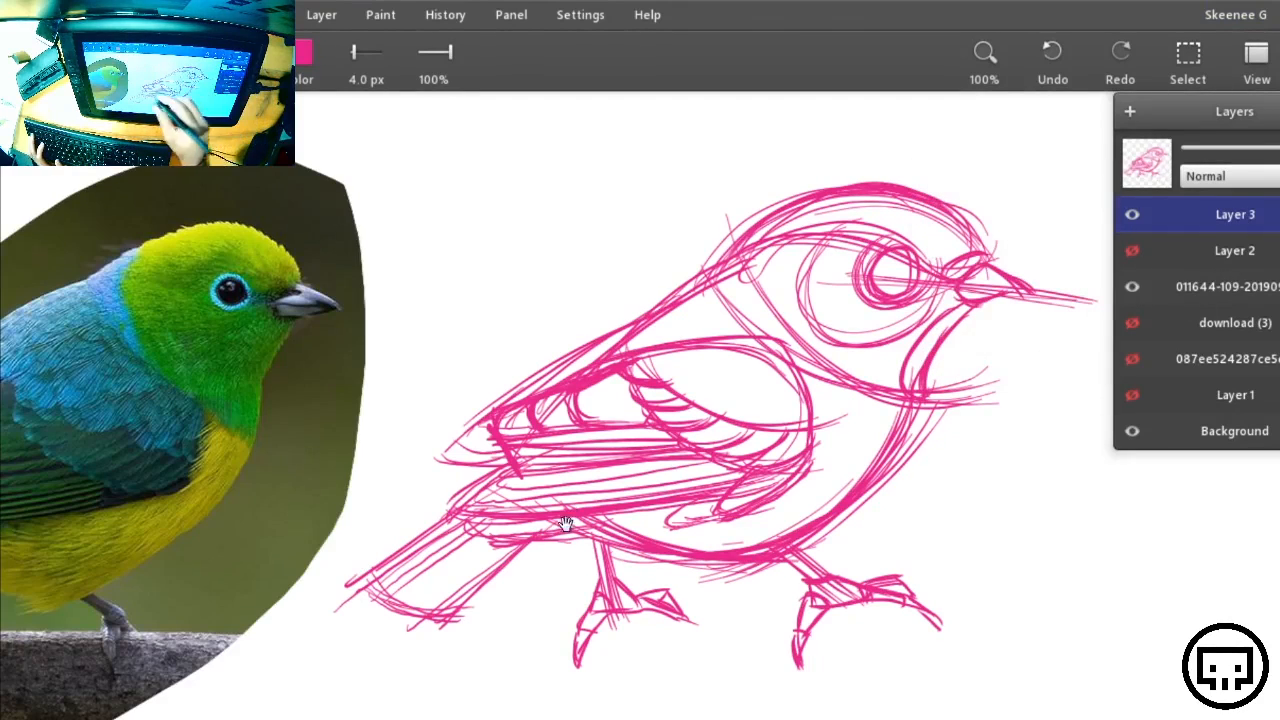
drag(569, 597, 857, 557)
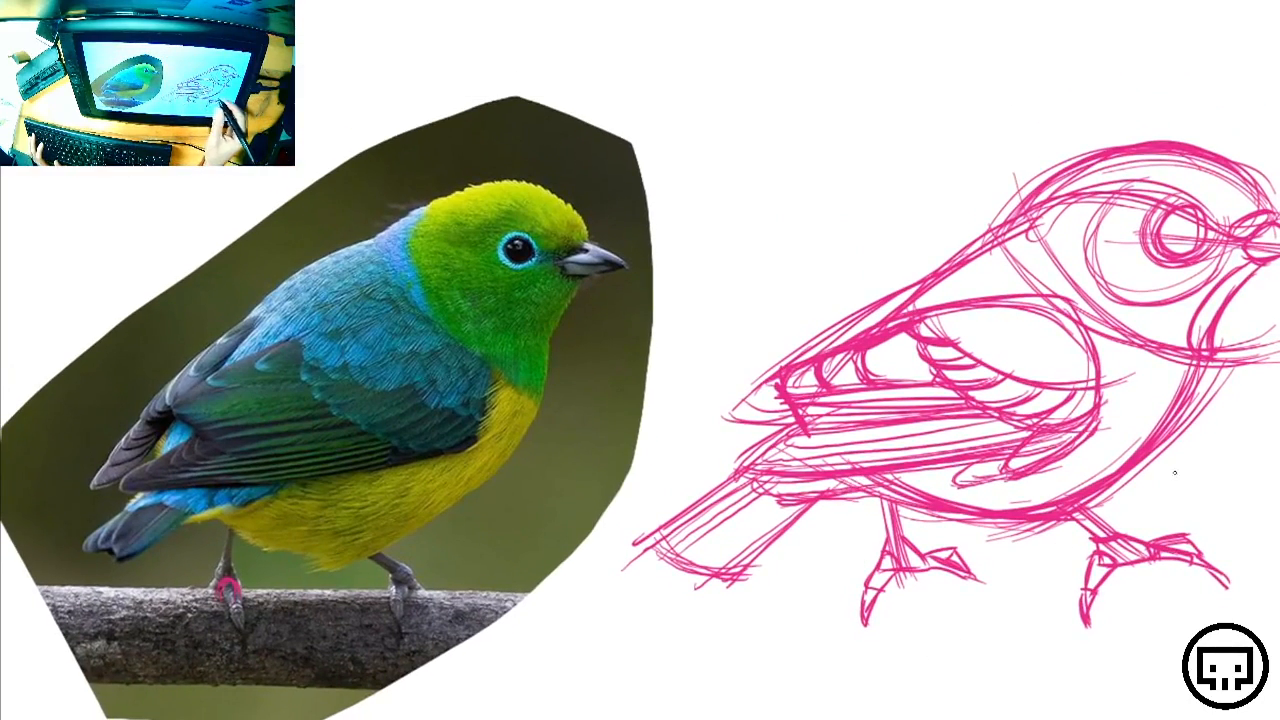
mouse_move(1175, 473)
mouse_down()
mouse_move(837, 571)
mouse_move(789, 500)
mouse_up()
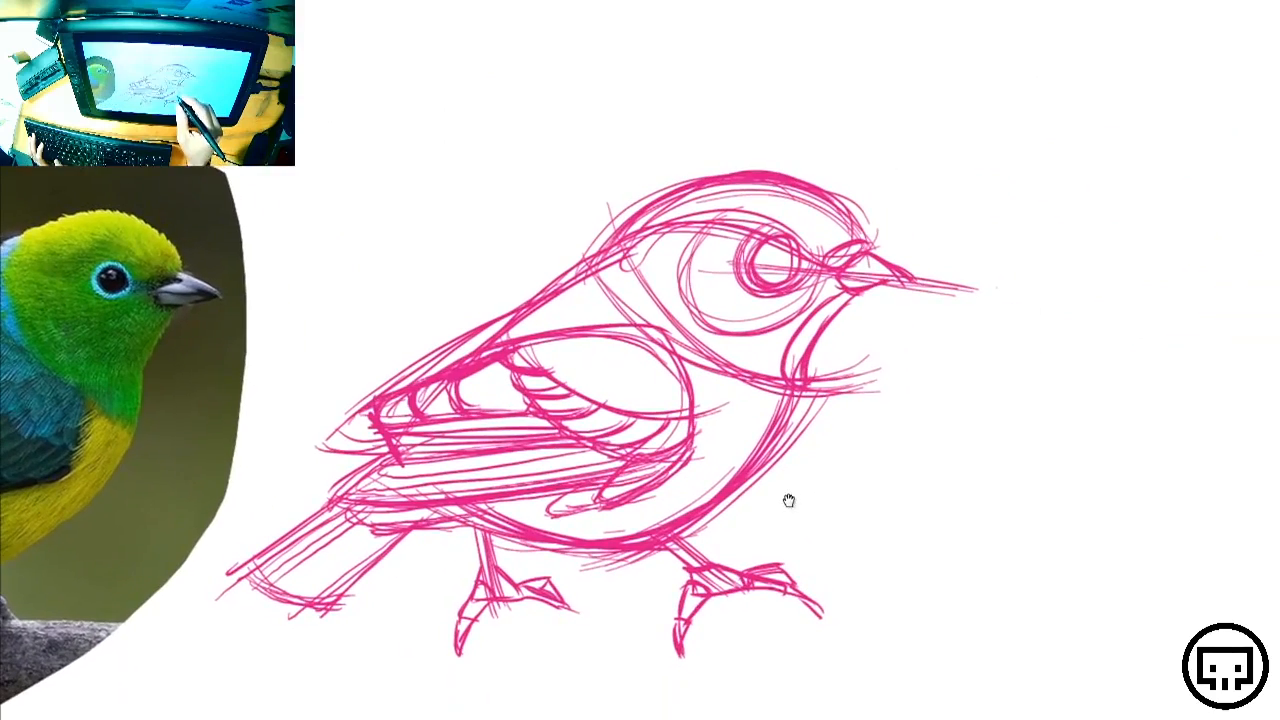
key(Tab)
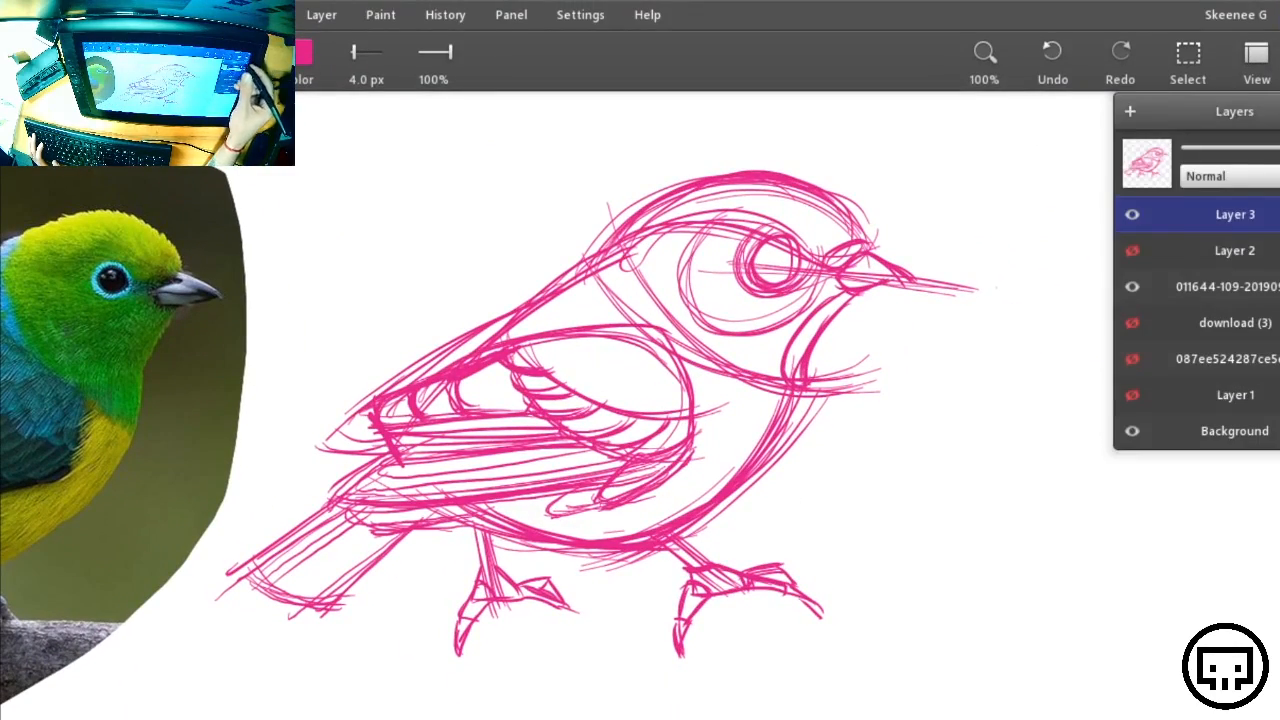
click(1132, 249)
click(1133, 249)
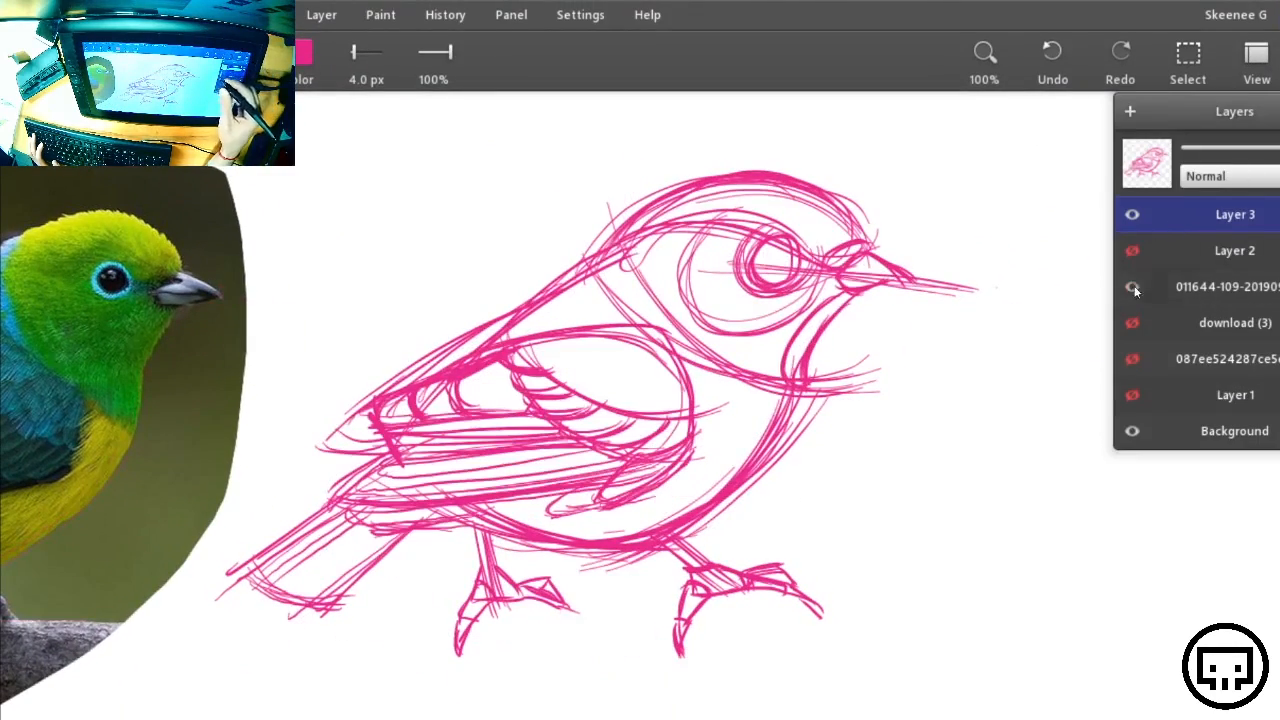
click(1132, 286)
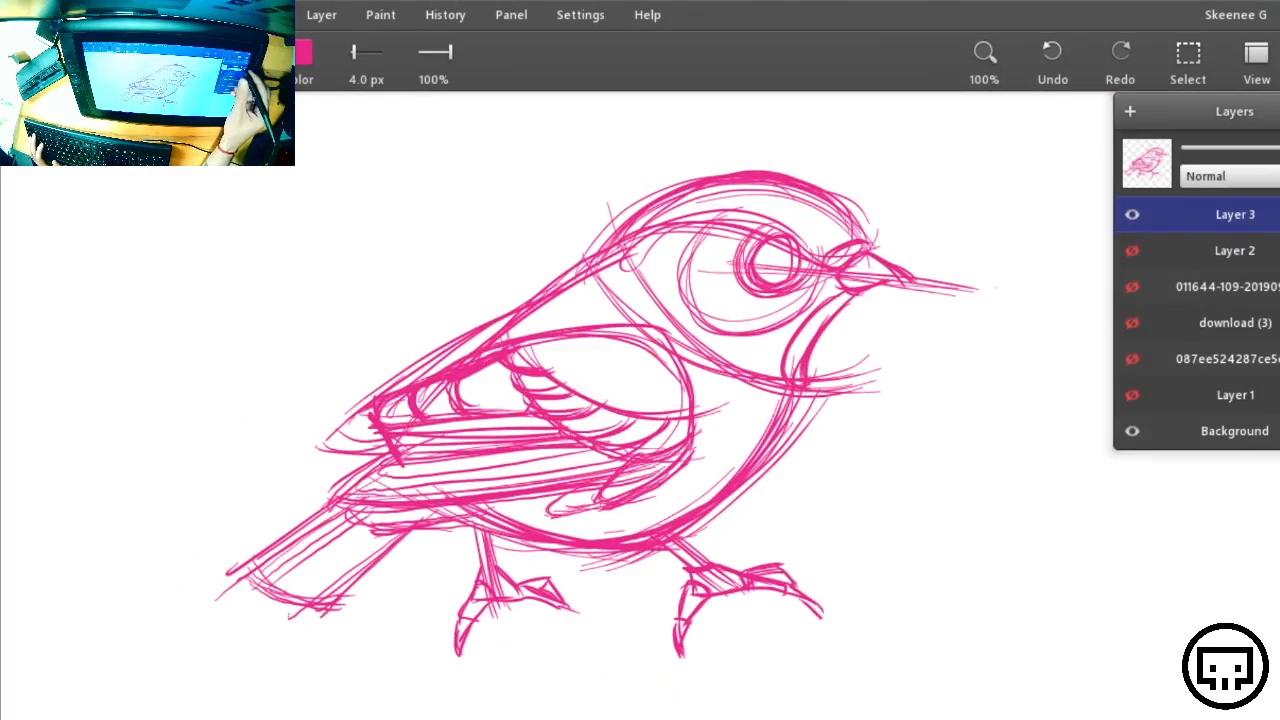
Fade the refined sketch by lowering Layer 3's opacity, and add a new layer above it
drag(1272, 148, 1215, 150)
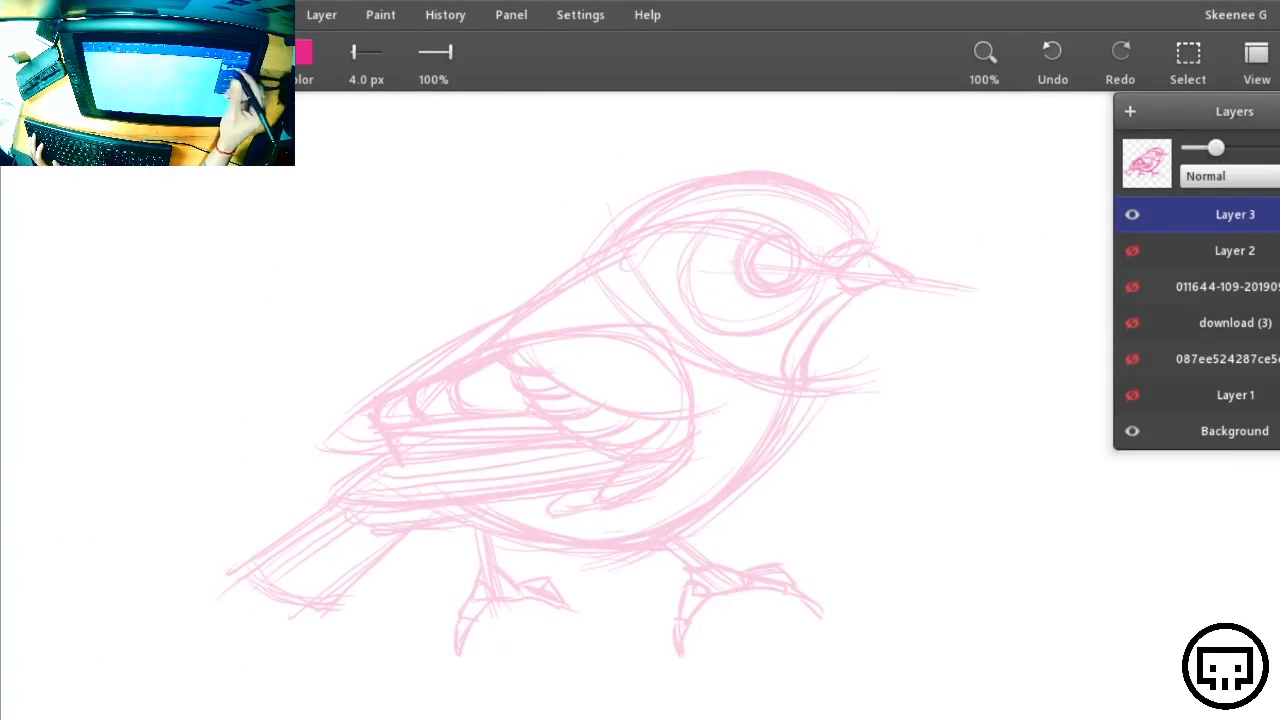
click(1130, 111)
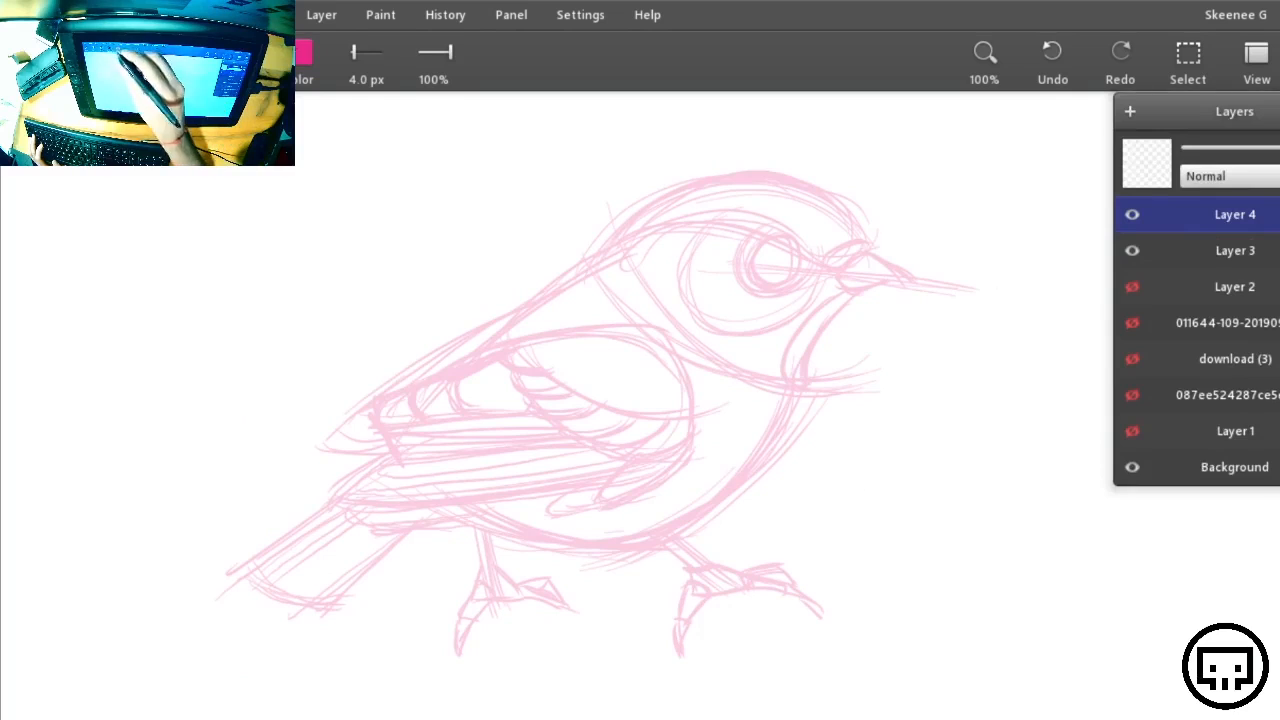
Set the brush colour to black and slightly increase the brush size, trying the brush with strokes that are undone
click(303, 58)
click(251, 331)
click(379, 398)
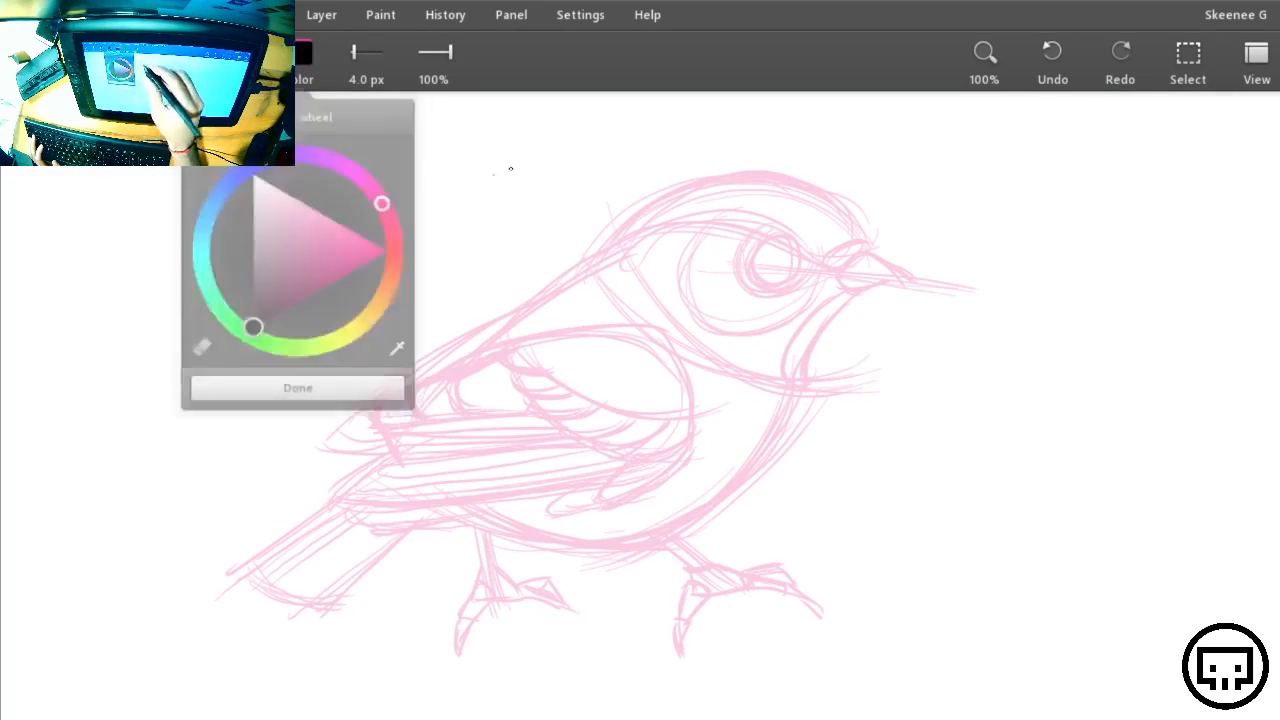
mouse_move(414, 306)
mouse_down()
mouse_move(486, 262)
mouse_move(1026, 164)
mouse_up()
key(ctrl+z)
mouse_move(372, 20)
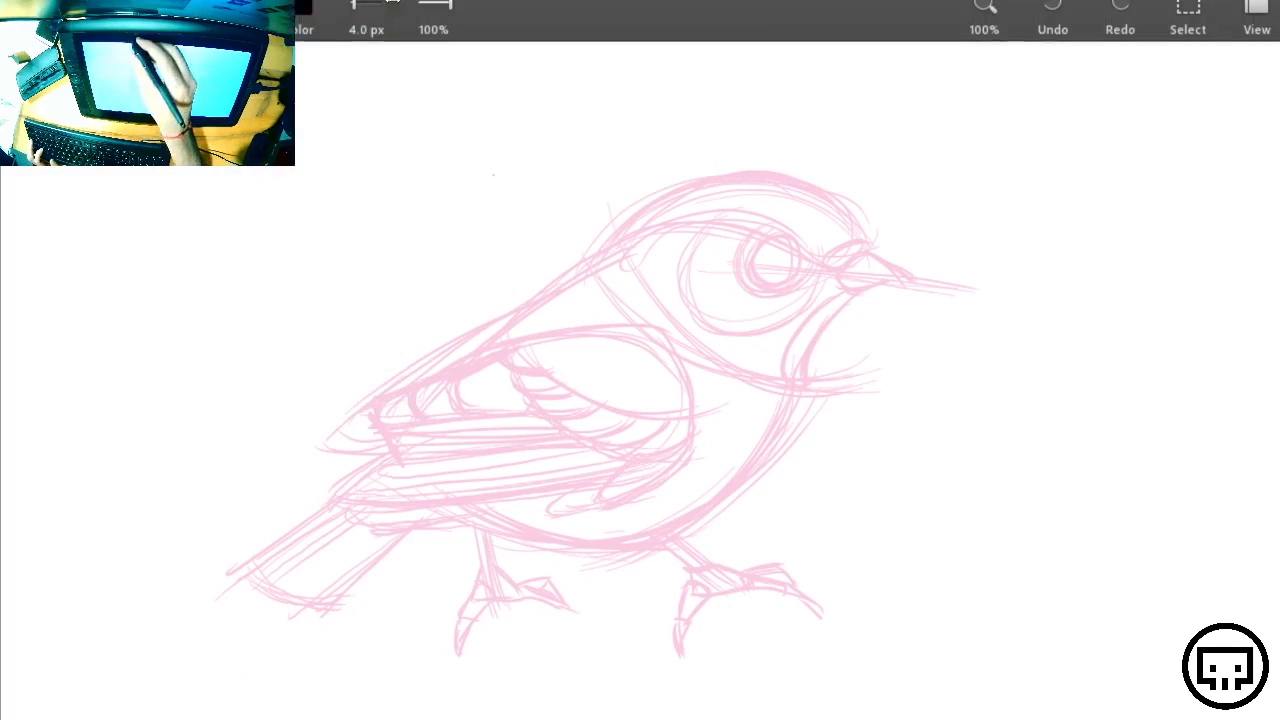
drag(372, 70, 385, 72)
mouse_move(243, 386)
mouse_down()
mouse_move(643, 191)
mouse_move(975, 168)
mouse_up()
key(ctrl+z)
Ink the crown of the head as one smooth black arc between the beak base and the nape, redoing the first attempt
drag(863, 356, 757, 411)
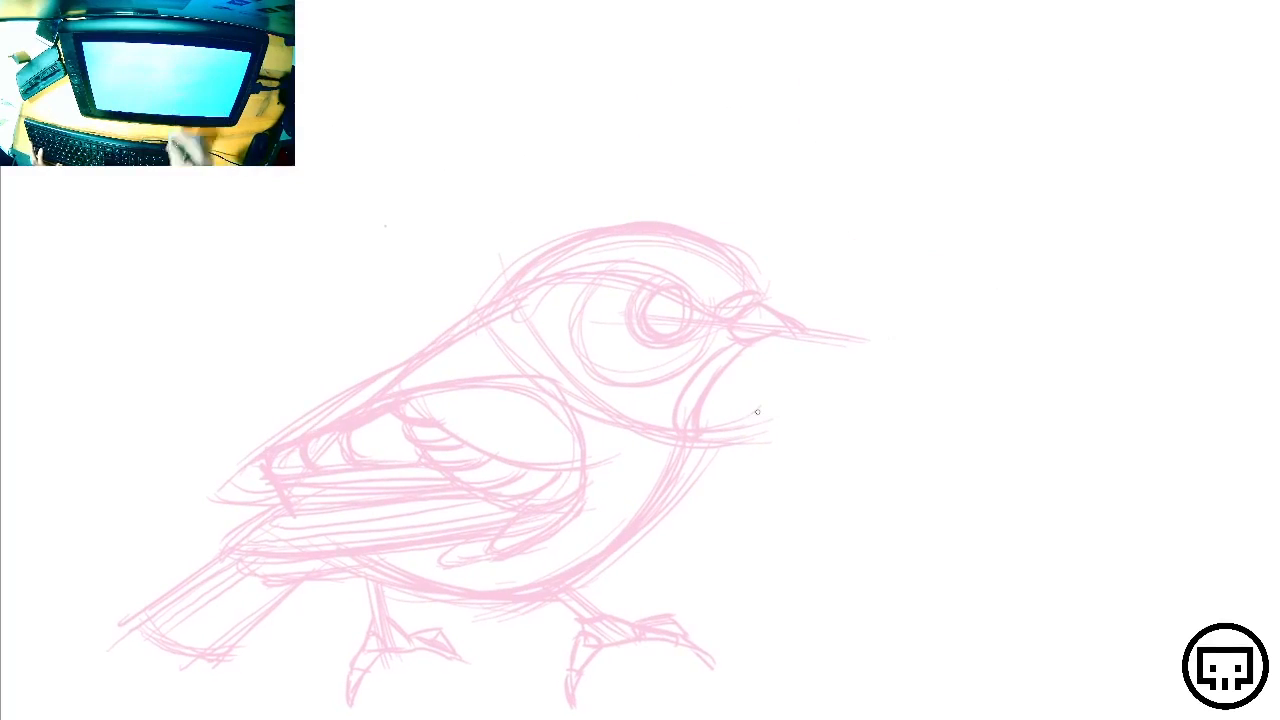
key(ctrl+plus)
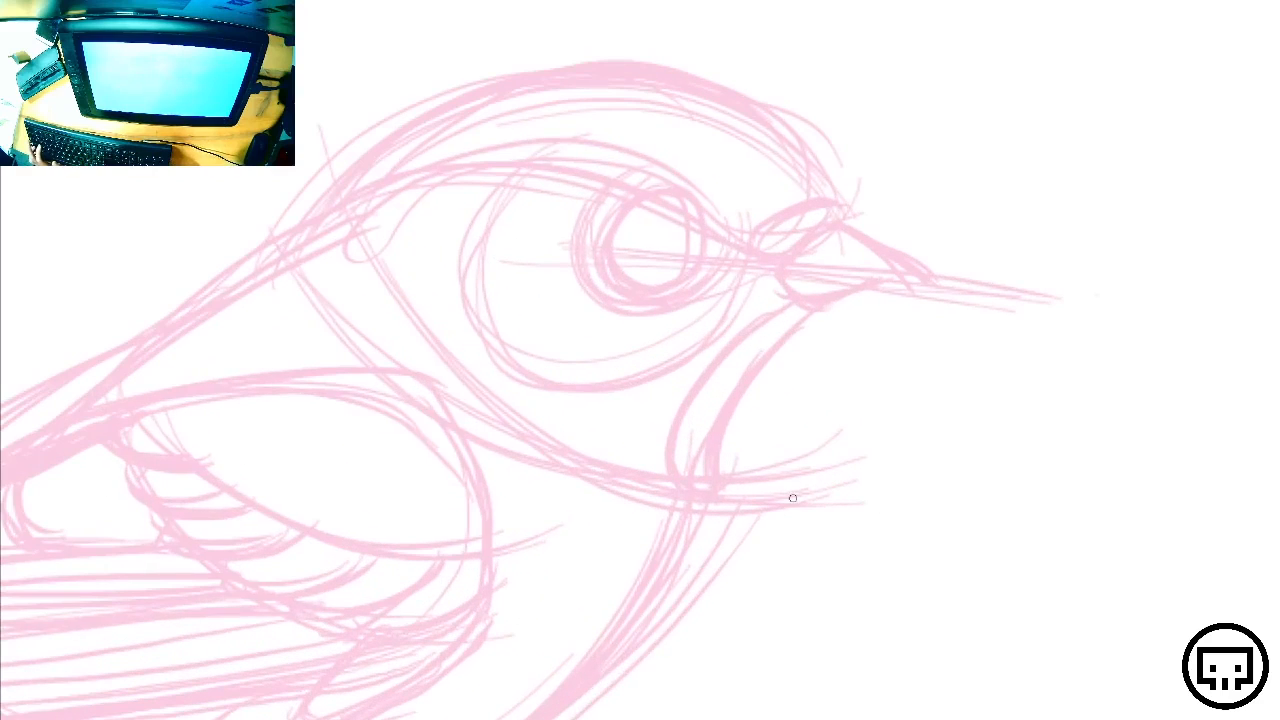
drag(680, 354, 868, 479)
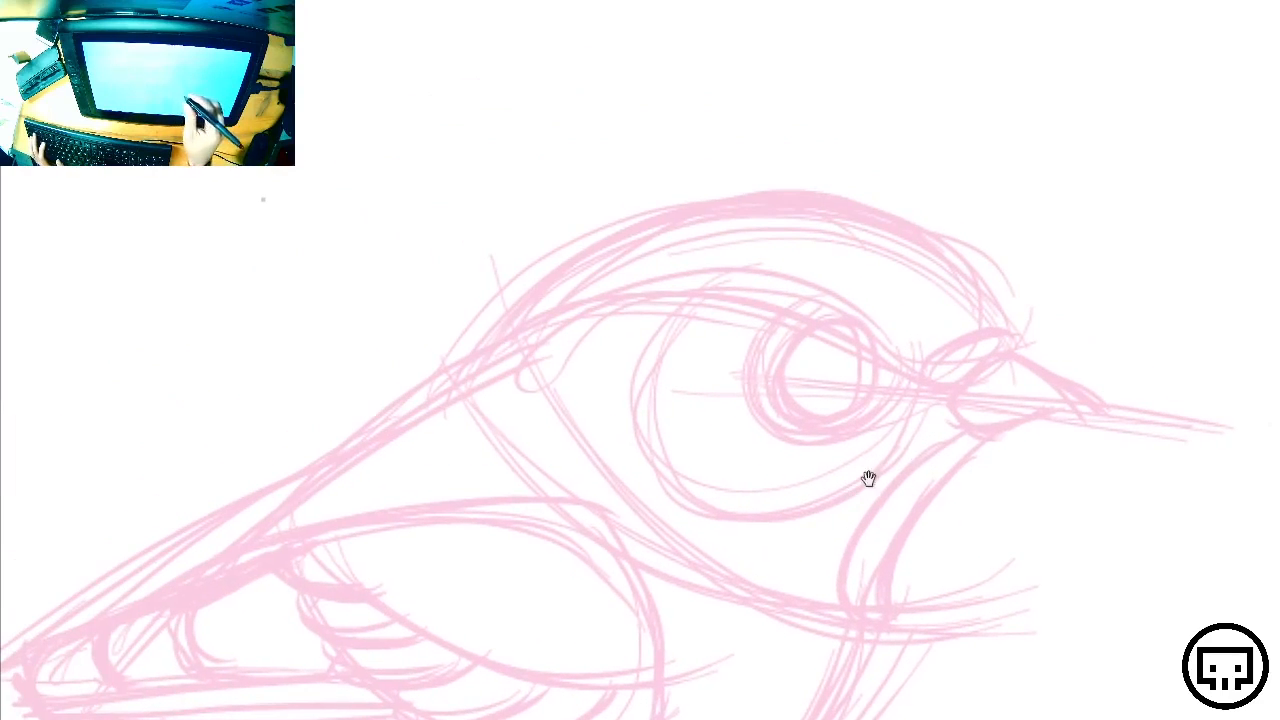
mouse_move(1016, 351)
mouse_down()
mouse_move(694, 203)
mouse_move(474, 370)
mouse_up()
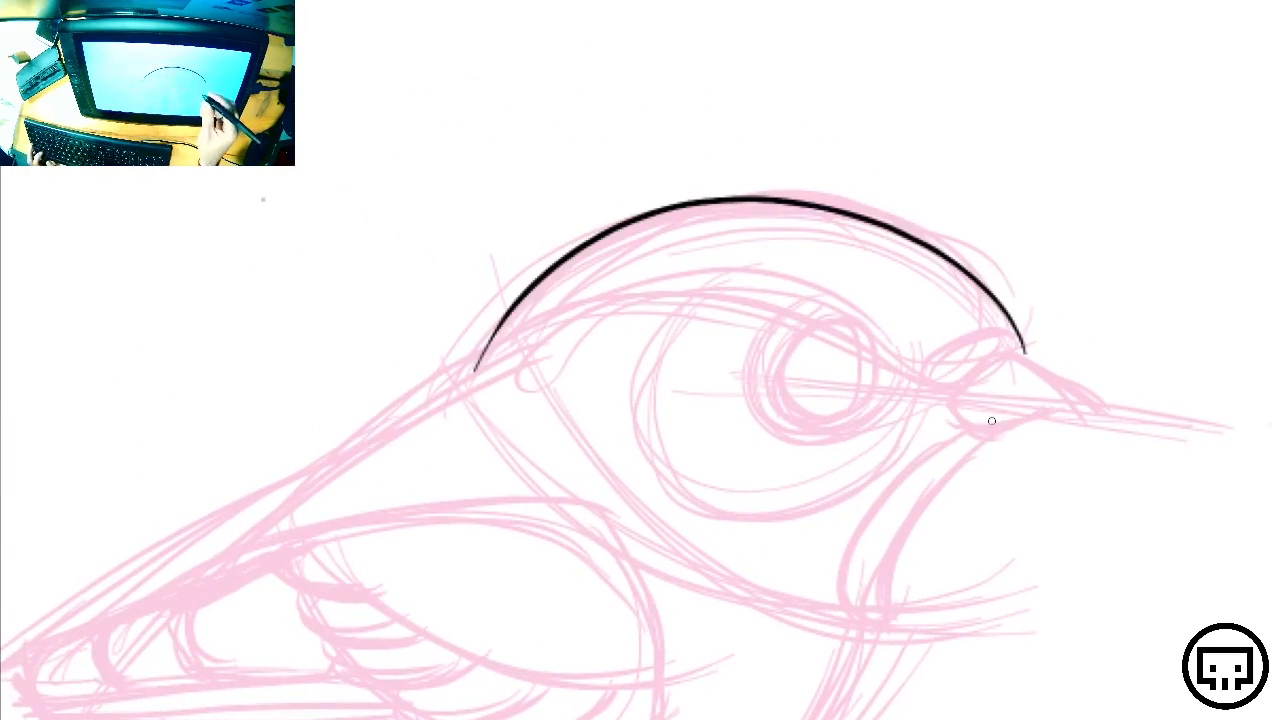
key(ctrl+z)
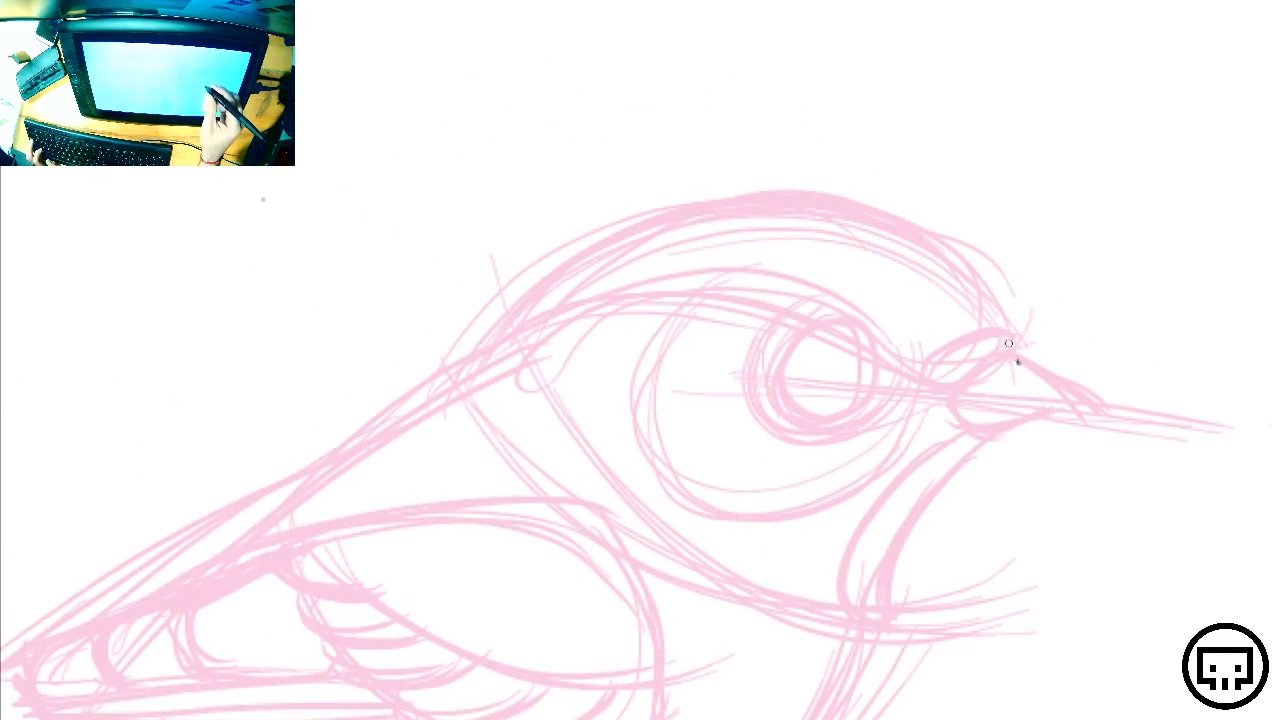
mouse_move(1016, 358)
mouse_down()
mouse_move(838, 221)
mouse_move(462, 368)
mouse_up()
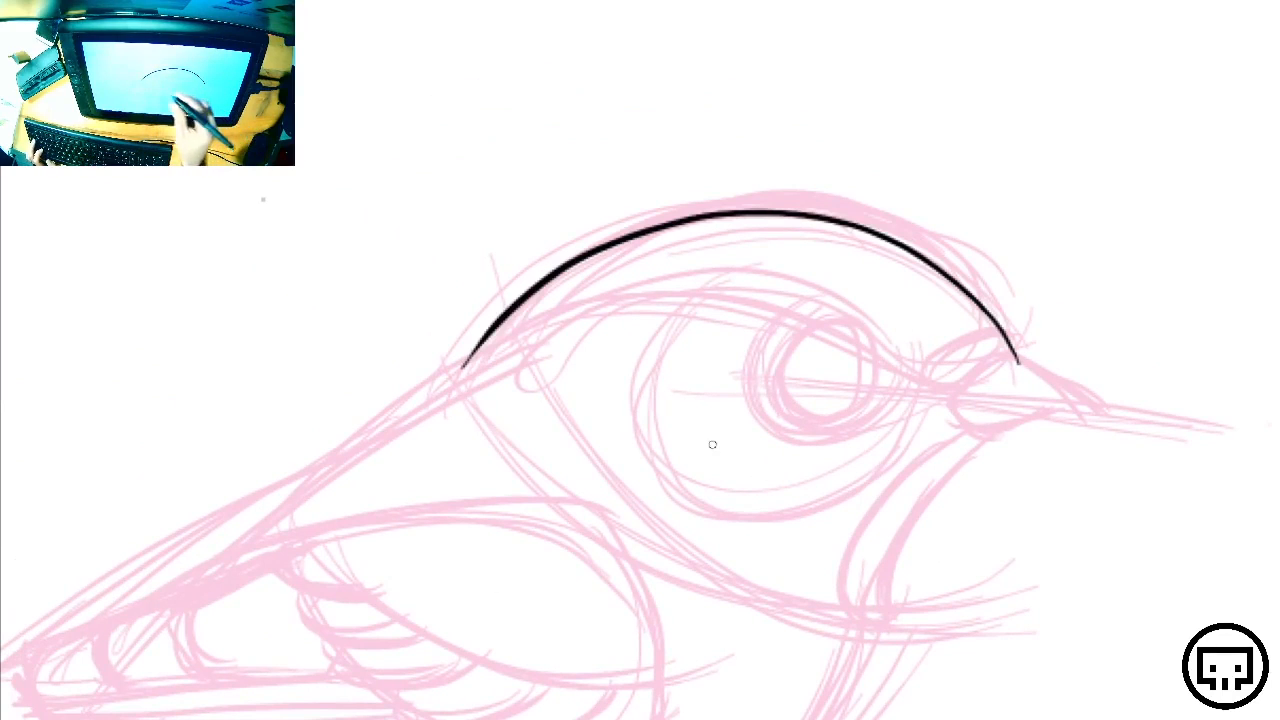
drag(969, 484, 751, 509)
key(ctrl+plus)
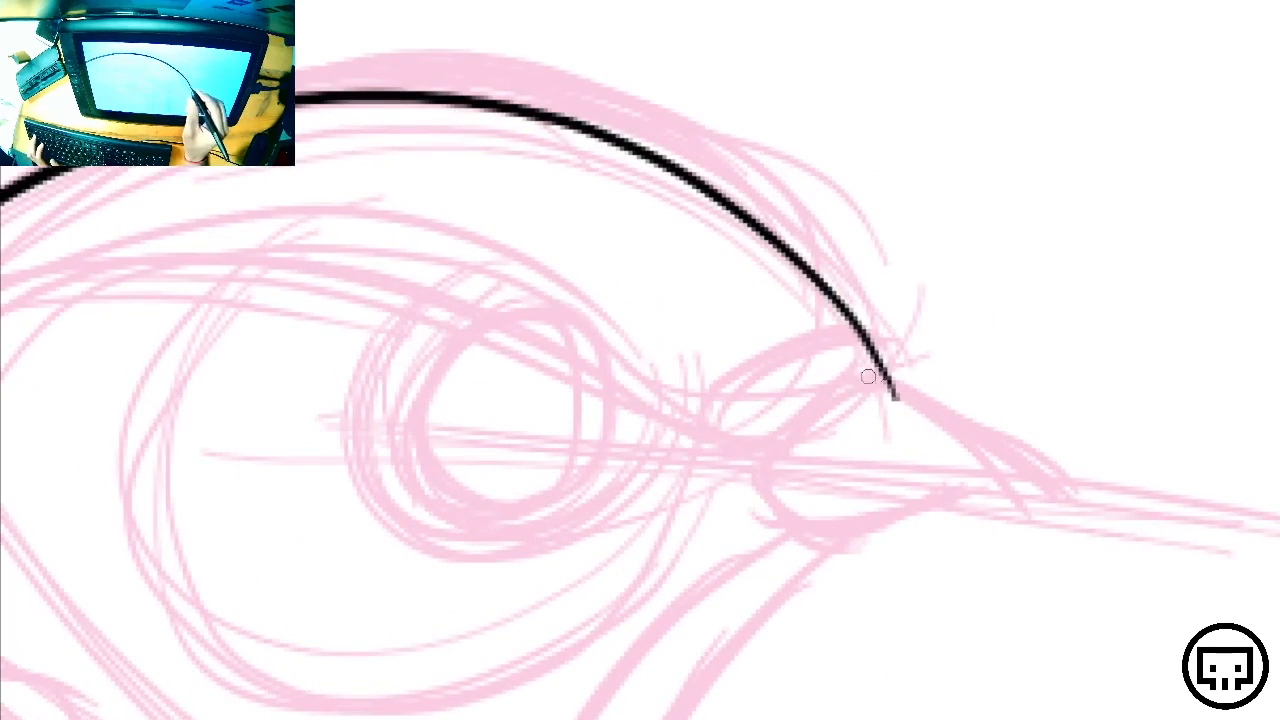
mouse_move(888, 380)
mouse_down()
mouse_move(825, 396)
mouse_move(777, 444)
mouse_move(785, 433)
mouse_up()
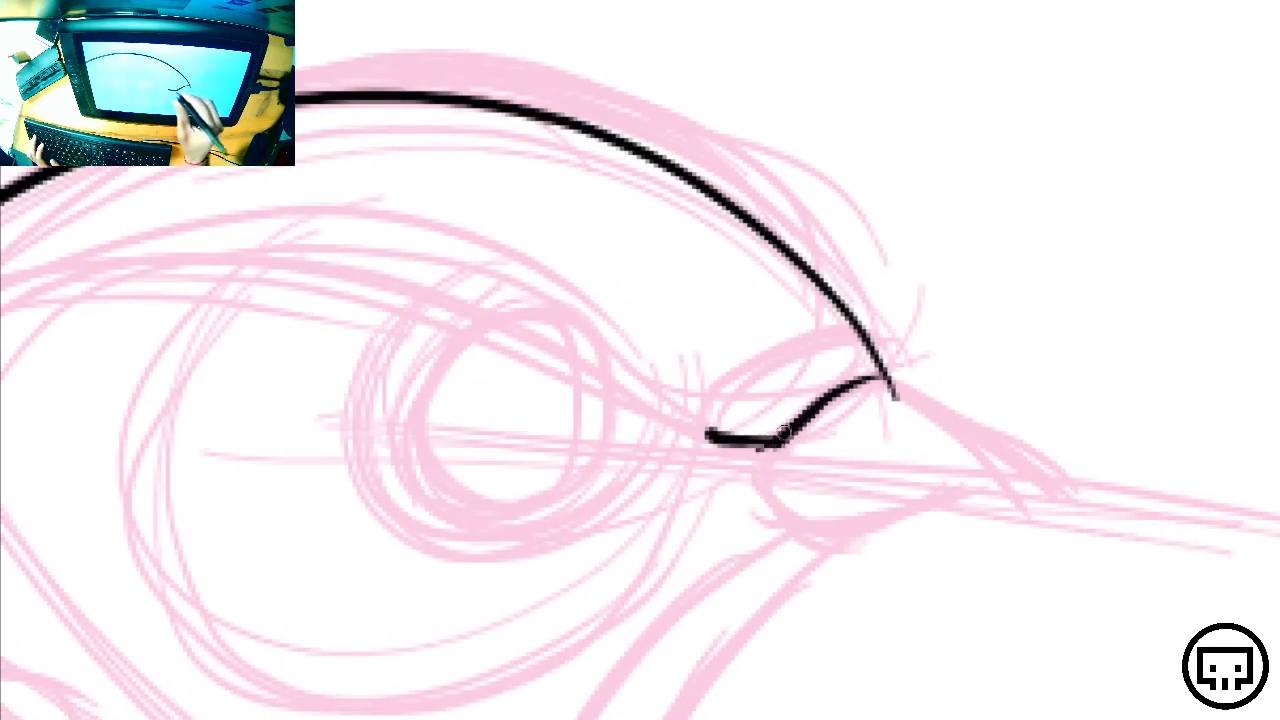
mouse_move(706, 436)
mouse_down()
mouse_move(700, 415)
mouse_move(735, 376)
mouse_move(860, 335)
mouse_up()
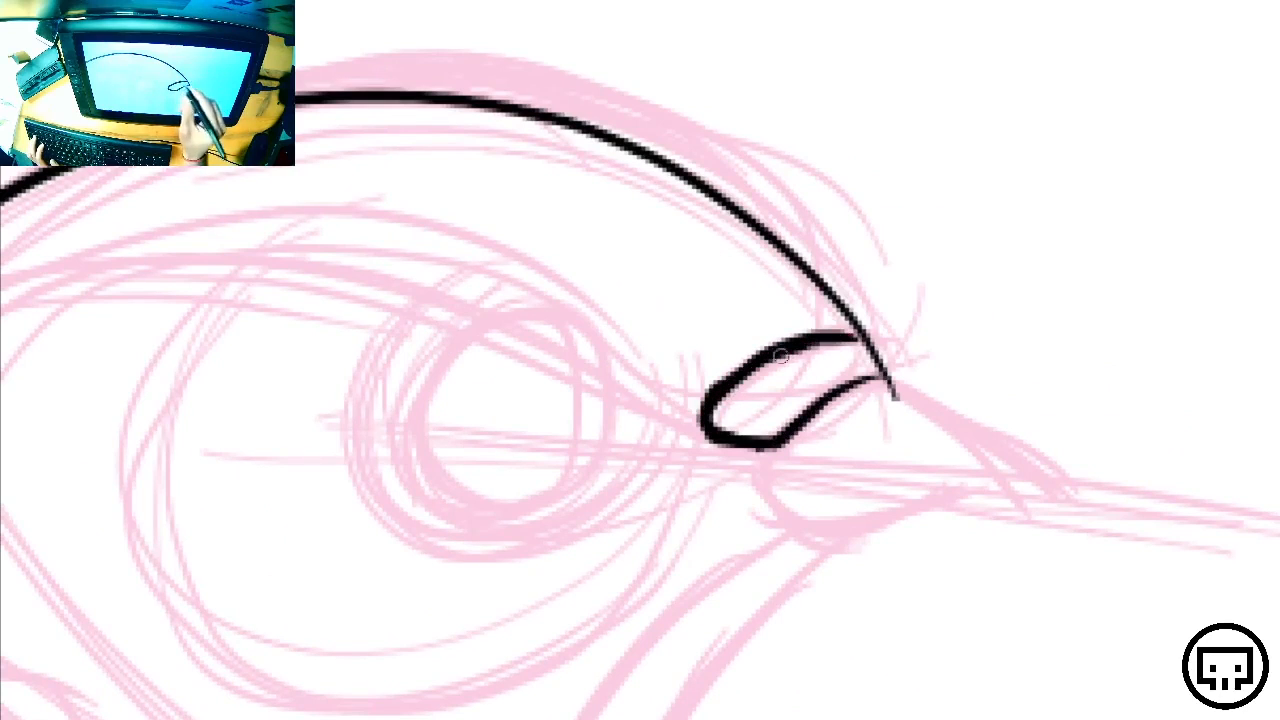
key(ctrl+z)
key(ctrl+z)
key(ctrl+z)
key(ctrl+z)
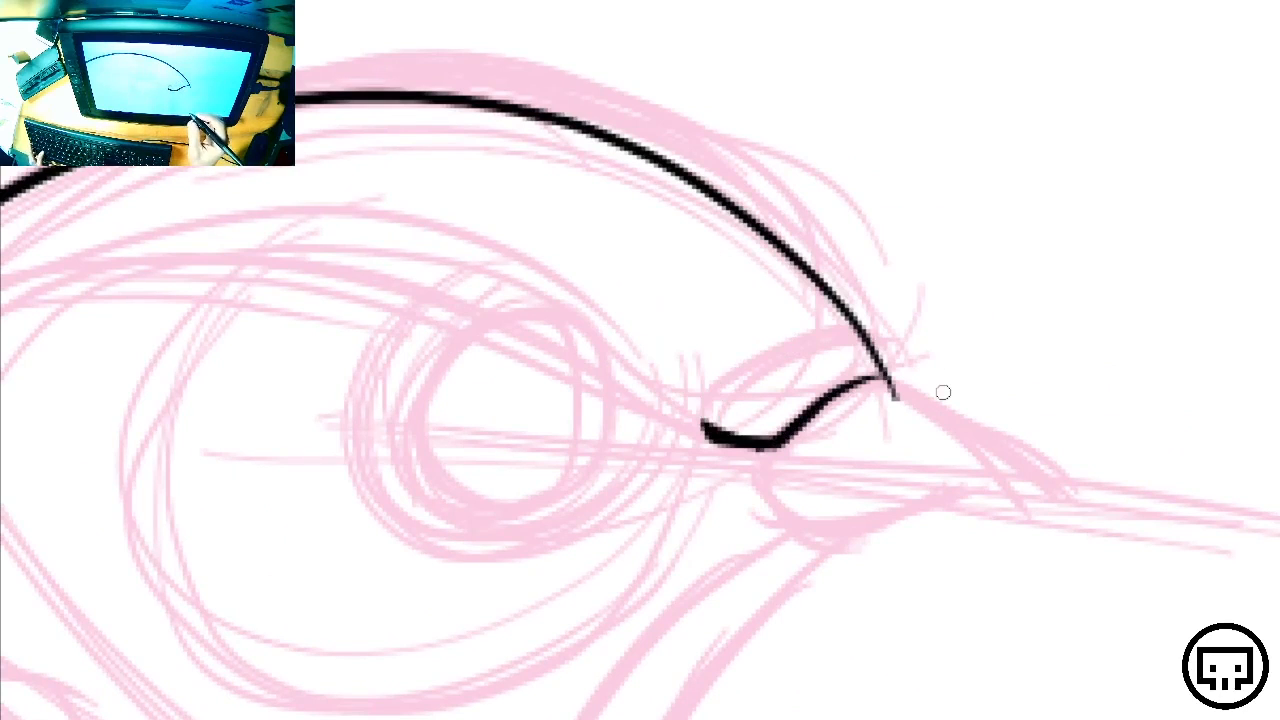
key(ctrl+z)
key(ctrl+z)
key(ctrl+z)
key(ctrl+z)
key(ctrl+z)
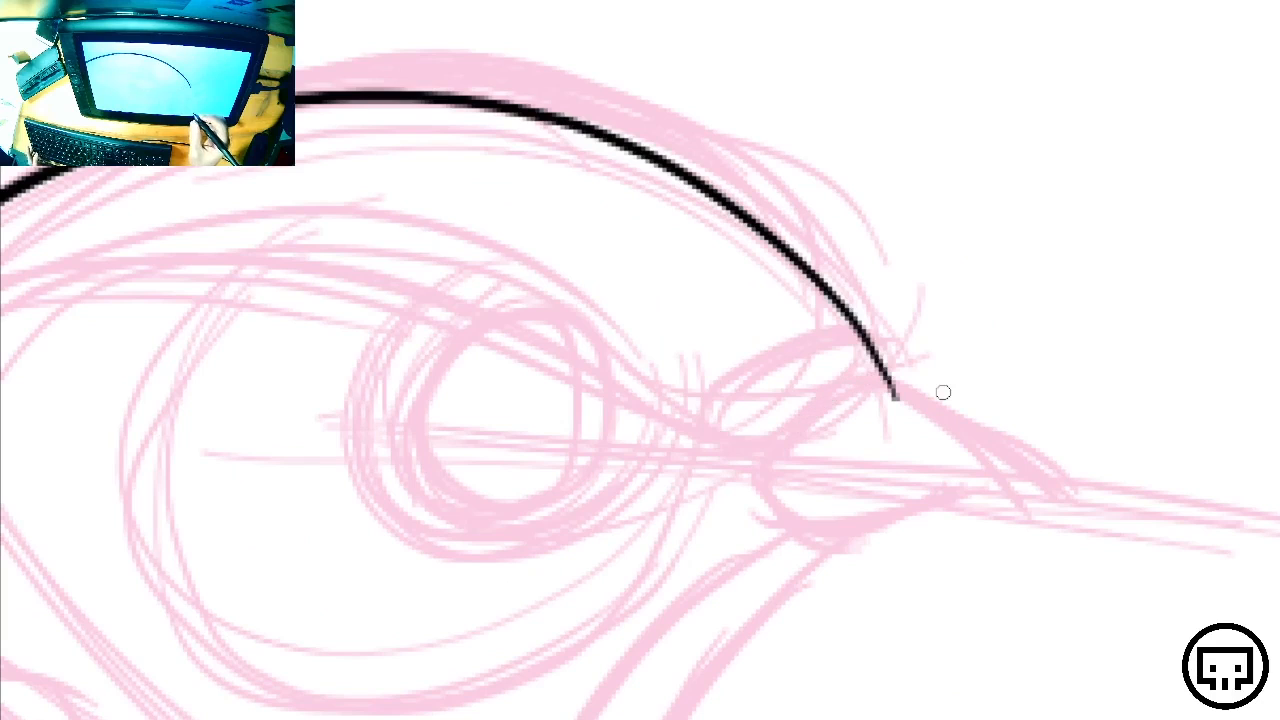
mouse_move(778, 447)
mouse_down()
mouse_move(793, 421)
mouse_move(893, 382)
mouse_up()
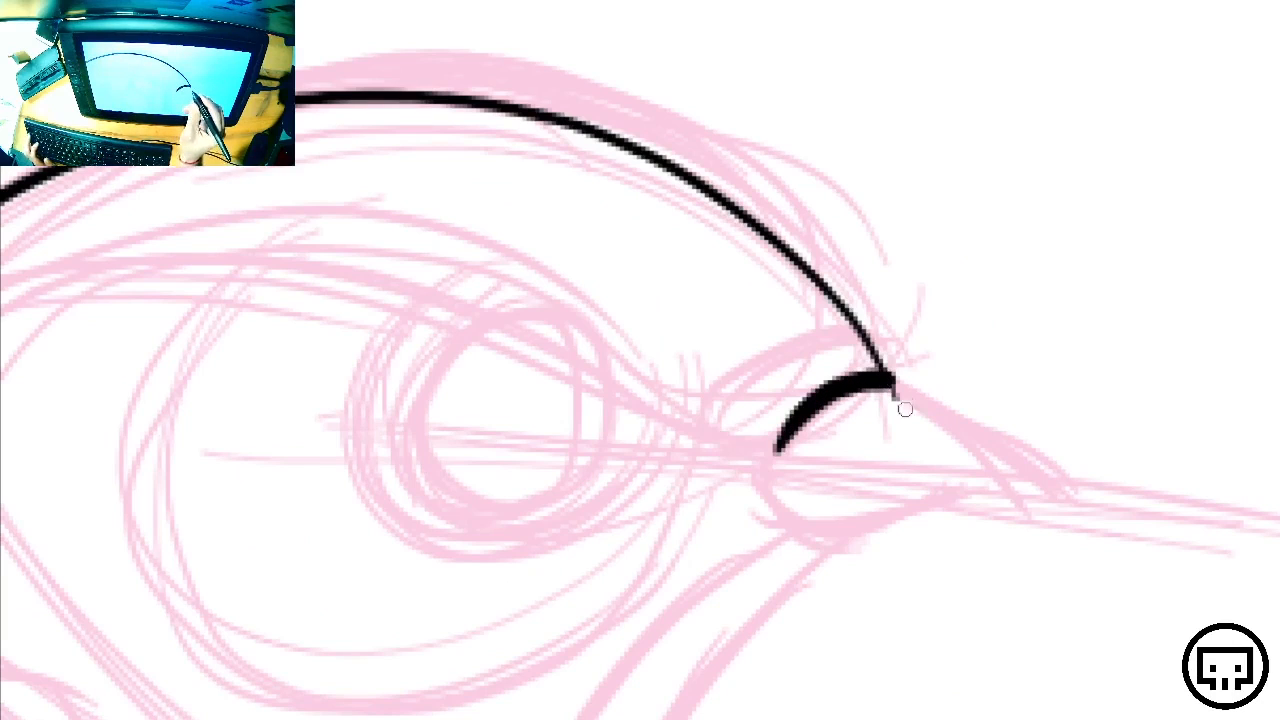
key(ctrl+z)
Reduce the brush size to 3.6 px and ink the upper beak with a curved base, straight lower edge and pointed tip
mouse_move(446, 42)
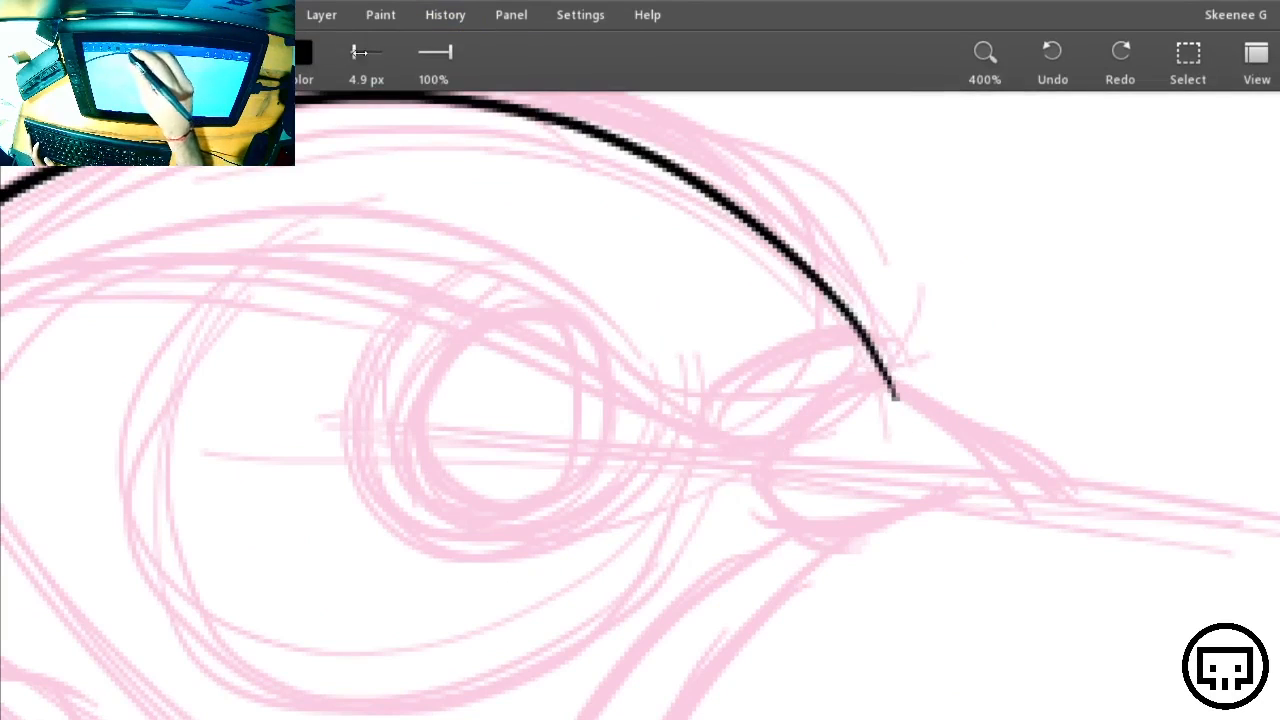
drag(360, 51, 349, 51)
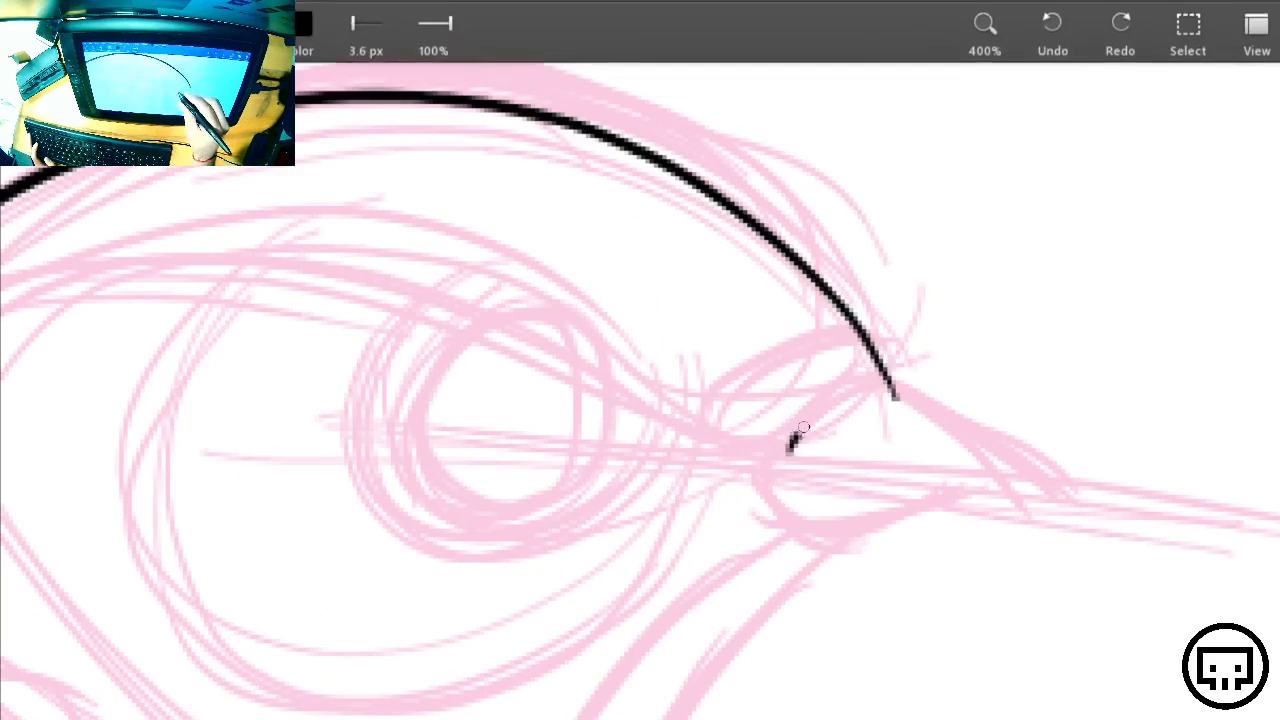
mouse_move(790, 450)
mouse_down()
mouse_move(882, 382)
mouse_move(923, 476)
mouse_move(1036, 493)
mouse_up()
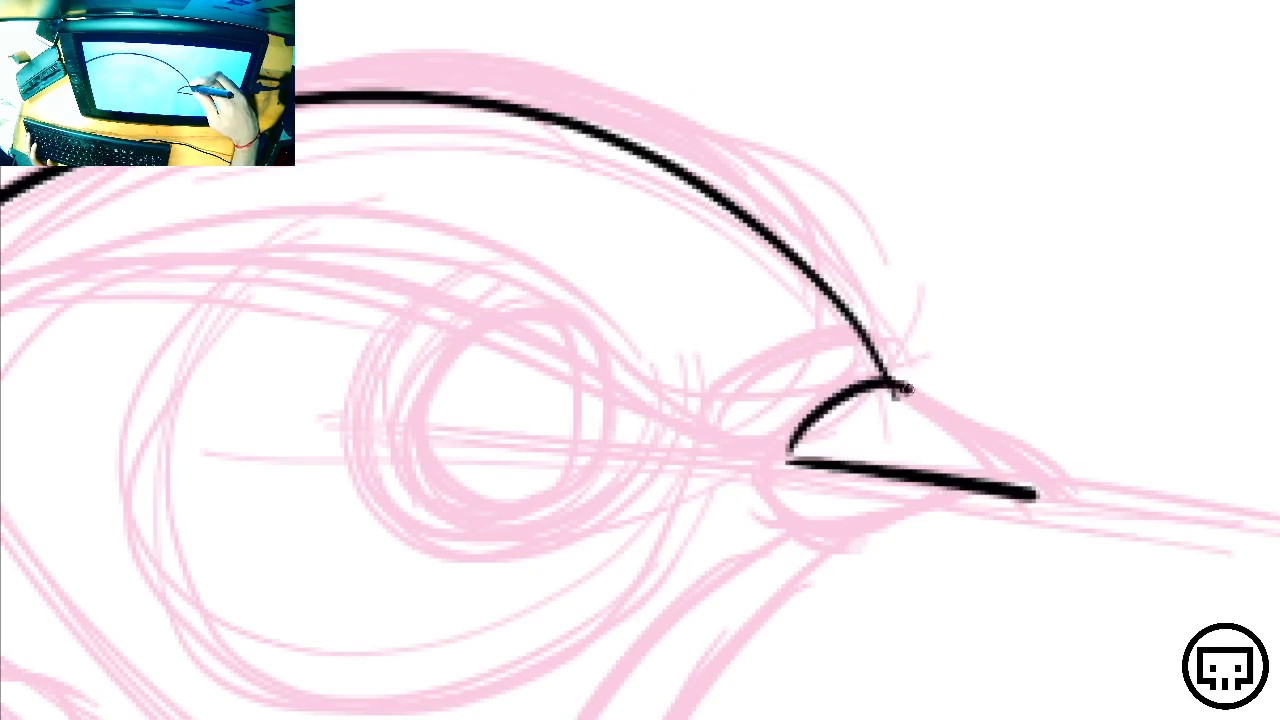
mouse_move(903, 388)
mouse_down()
mouse_move(974, 433)
mouse_move(1036, 493)
mouse_up()
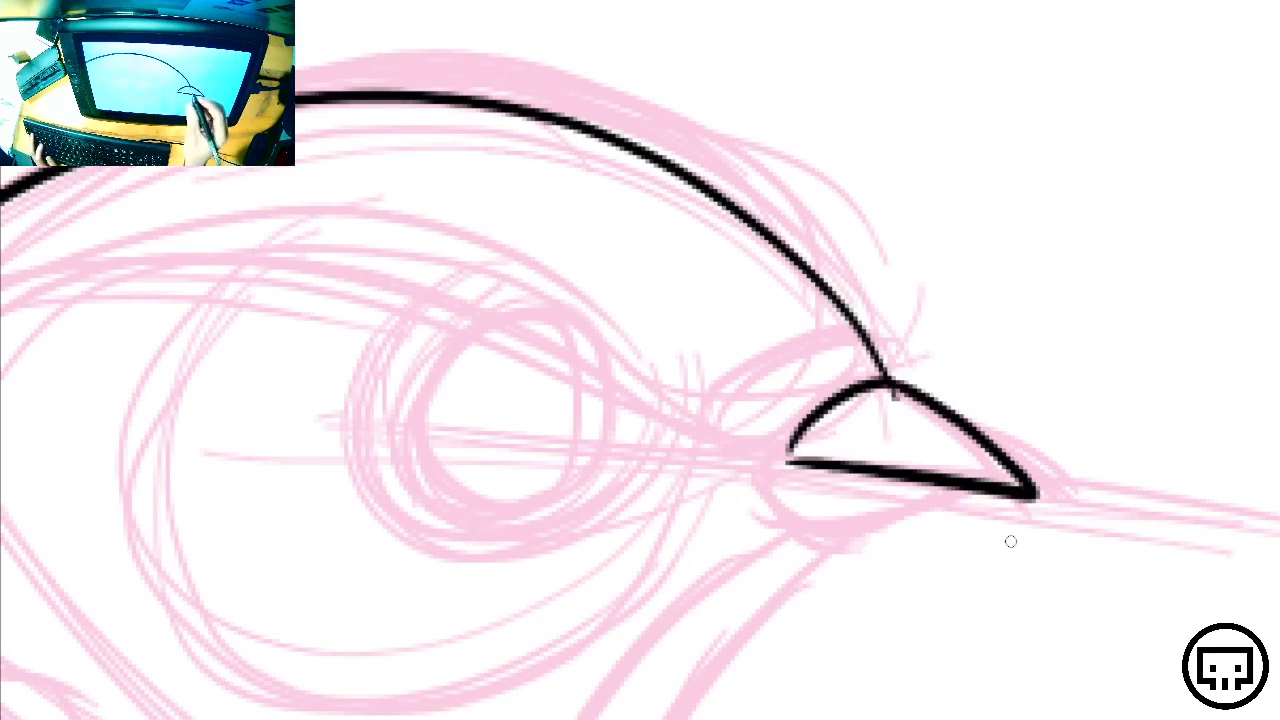
Shrink the eraser, clean up the upper beak's joins and corners, and ink the rounded lower beak beneath it
mouse_move(447, 37)
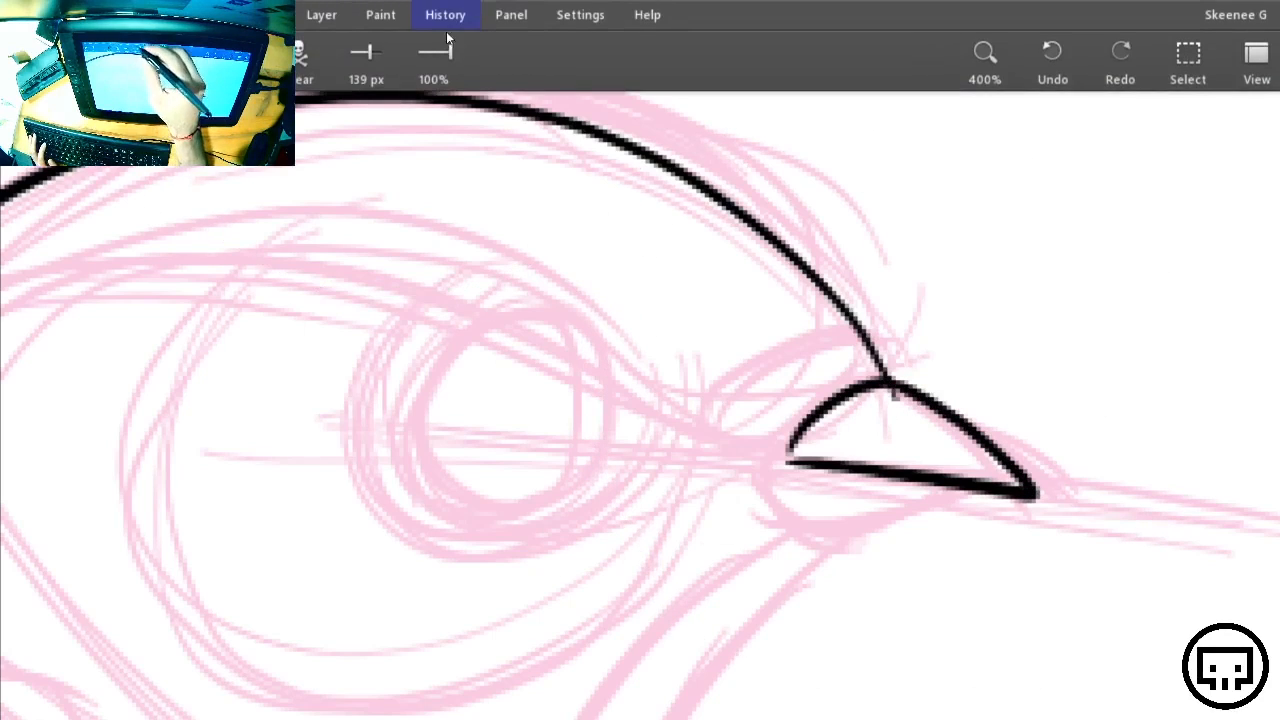
drag(366, 52, 351, 52)
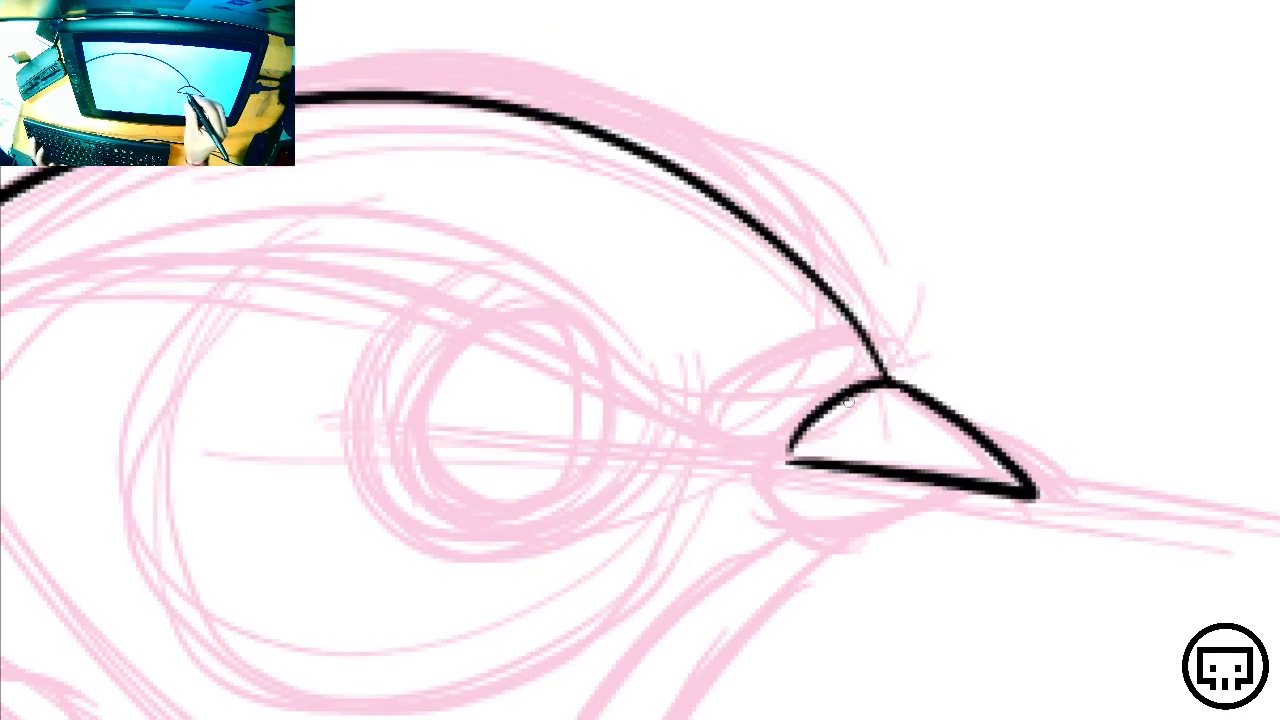
mouse_move(886, 380)
mouse_down()
mouse_move(835, 397)
mouse_move(788, 459)
mouse_up()
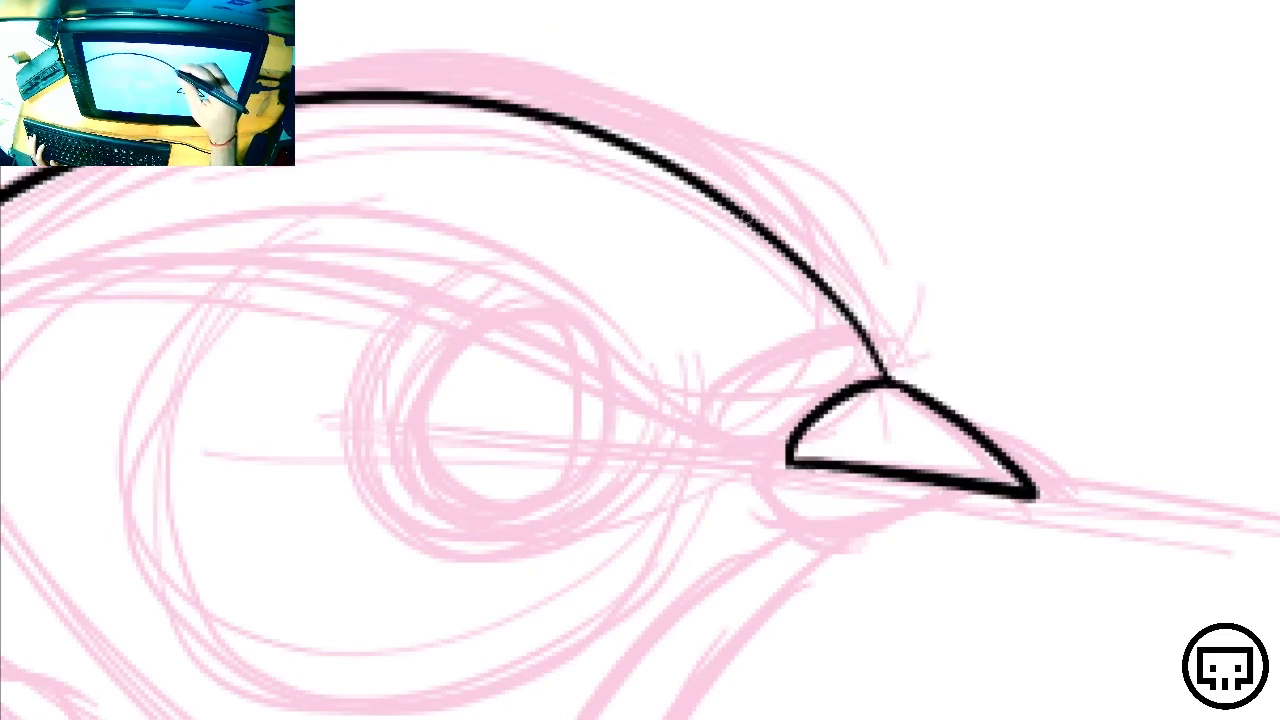
drag(818, 282, 886, 378)
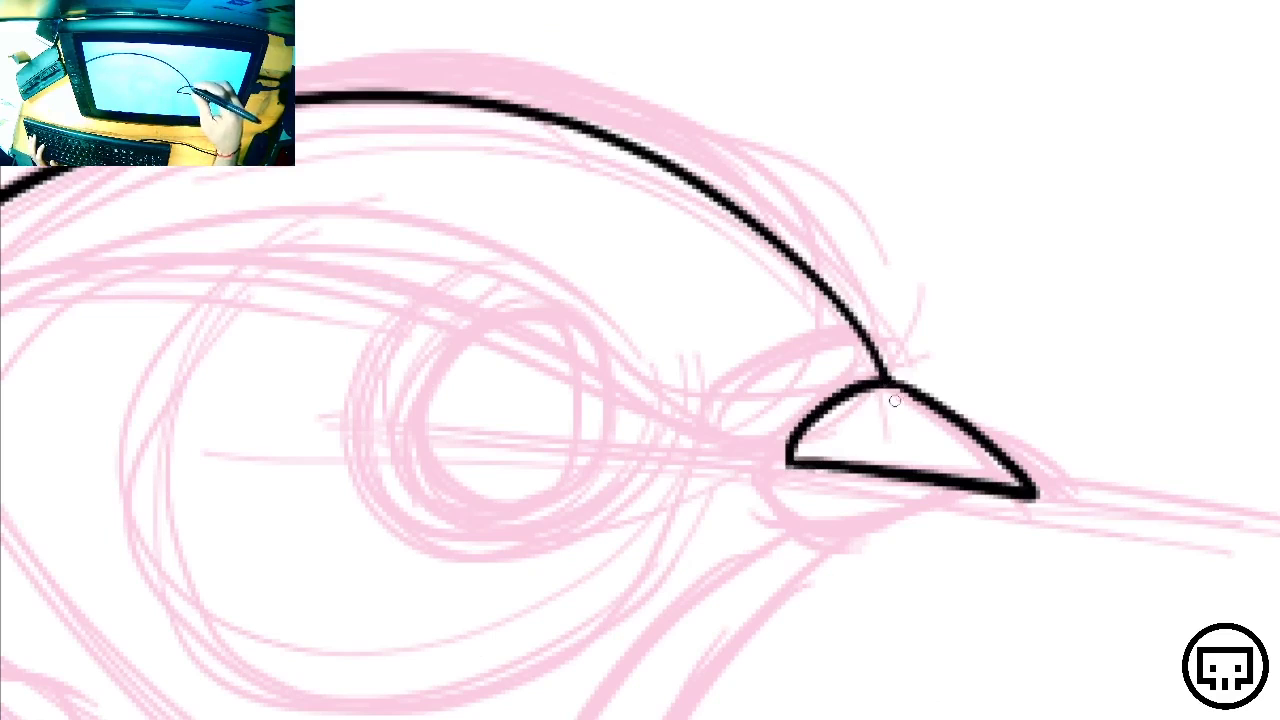
mouse_move(803, 466)
mouse_down()
mouse_move(788, 503)
mouse_move(780, 491)
mouse_move(869, 534)
mouse_move(962, 468)
mouse_up()
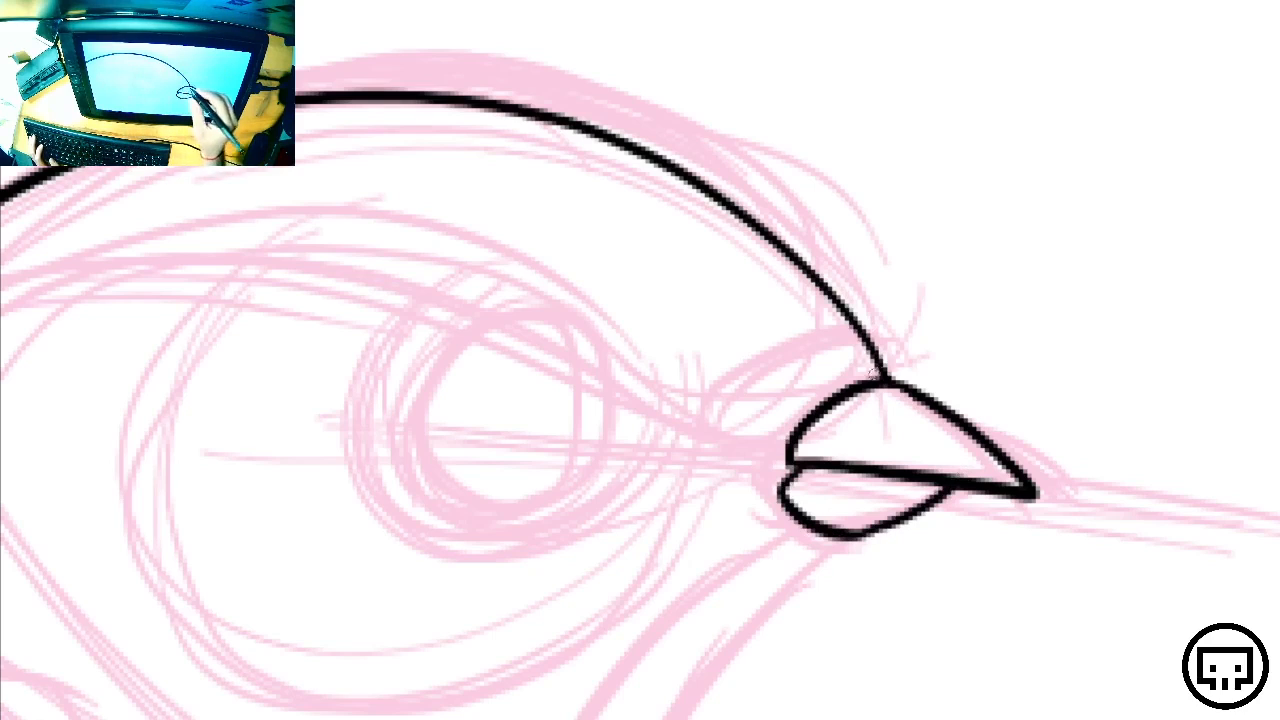
Erase the front end of the crown line, ink the rounded shape behind the upper beak, and extend the crown line to meet it
mouse_move(843, 362)
mouse_down()
mouse_move(894, 369)
mouse_move(860, 363)
mouse_move(862, 322)
mouse_move(848, 312)
mouse_up()
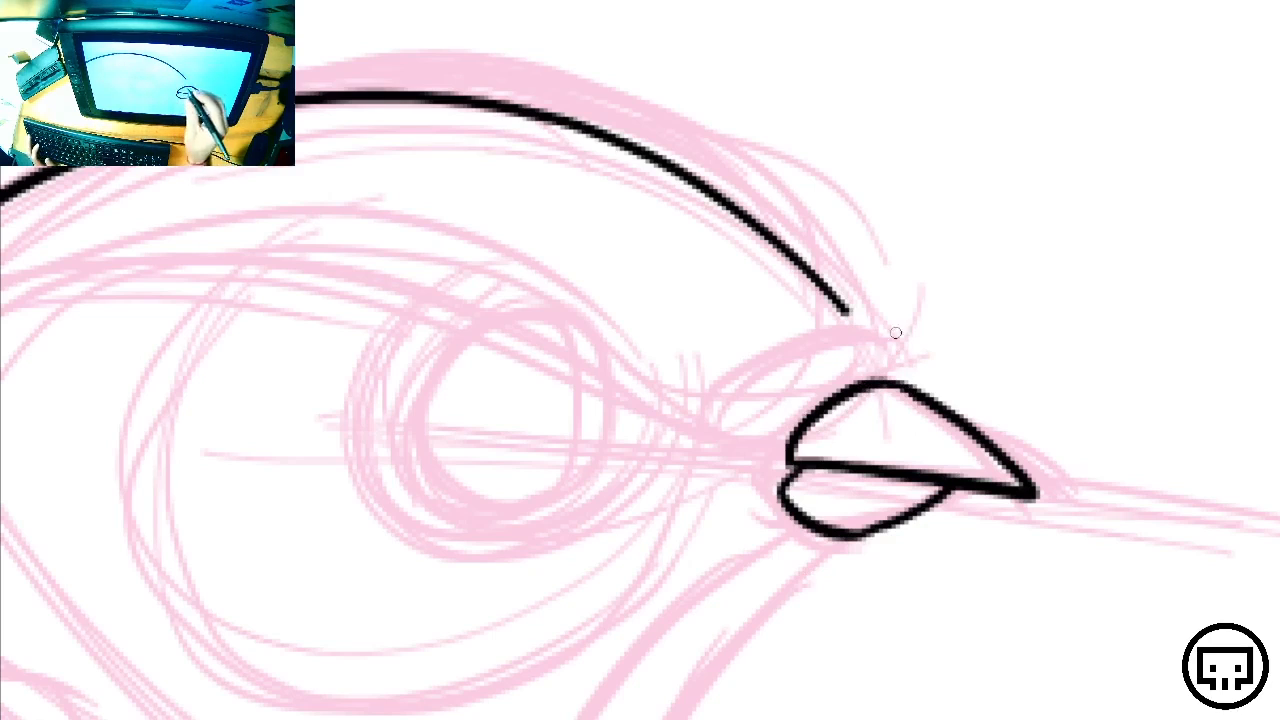
mouse_move(795, 448)
mouse_down()
mouse_move(743, 442)
mouse_move(718, 400)
mouse_up()
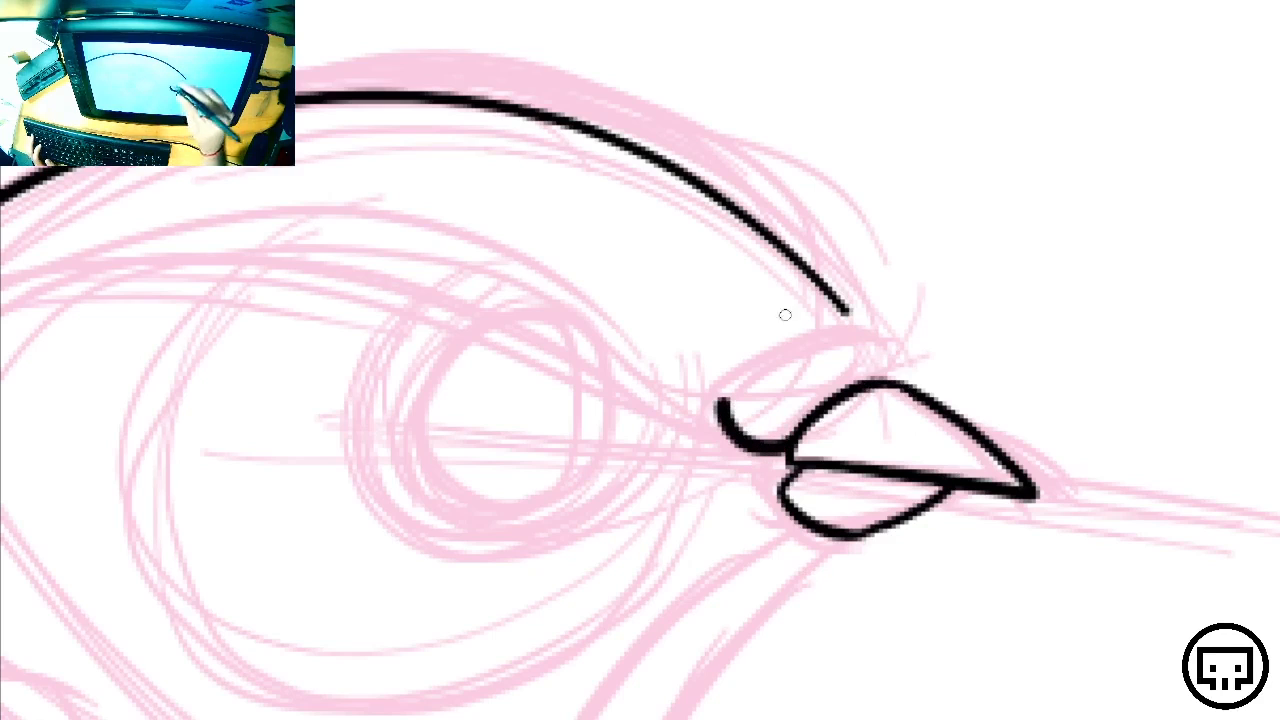
key(ctrl+z)
mouse_move(792, 448)
mouse_down()
mouse_move(749, 444)
mouse_move(724, 412)
mouse_move(761, 361)
mouse_move(862, 335)
mouse_move(886, 385)
mouse_up()
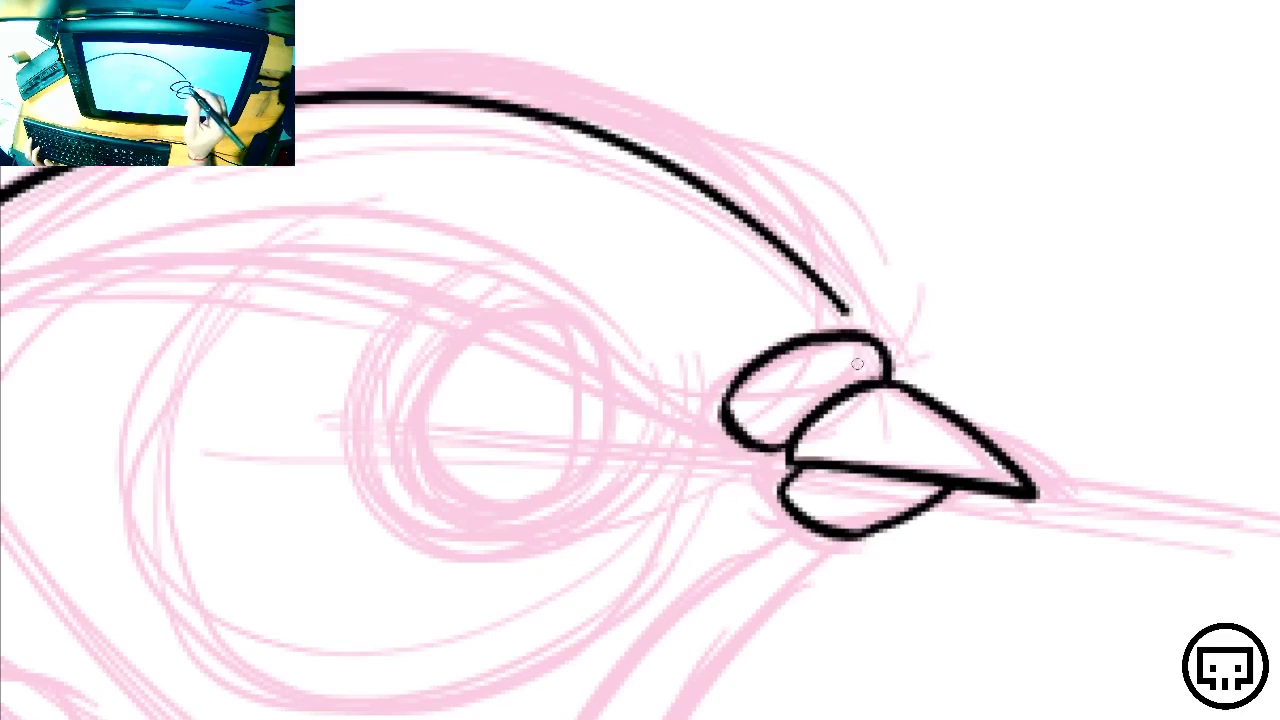
drag(762, 358, 729, 420)
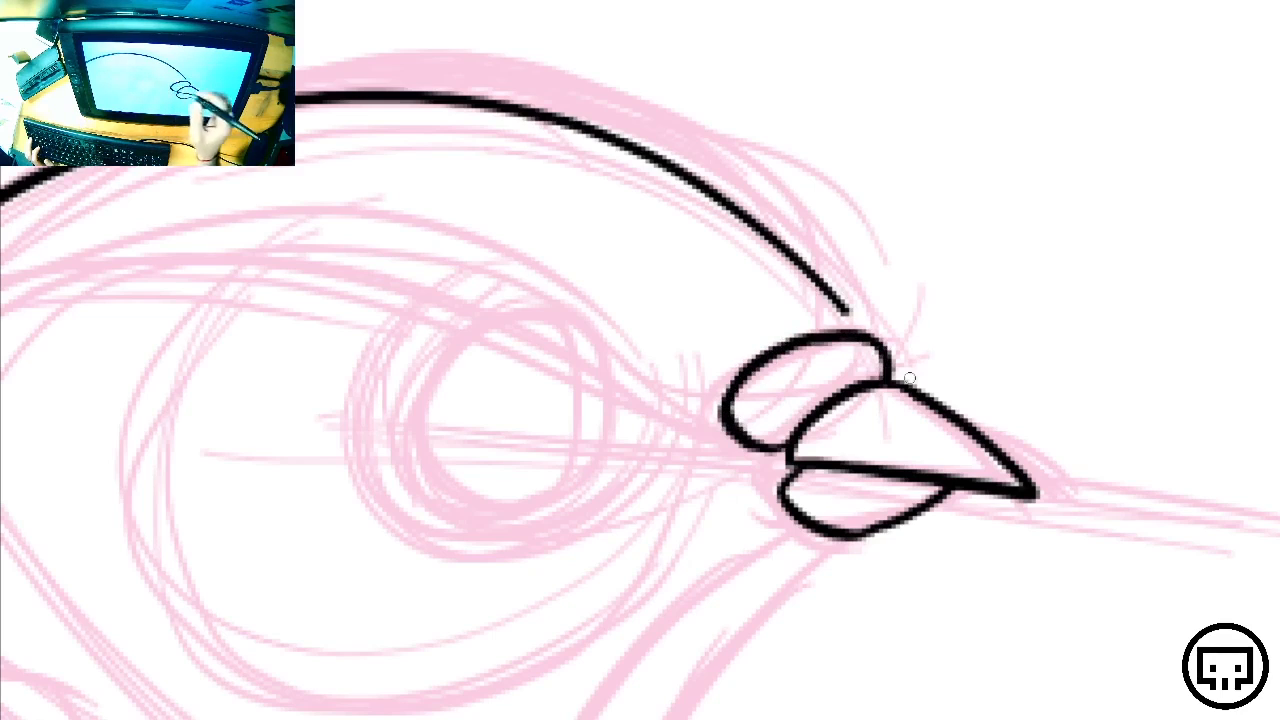
drag(826, 290, 866, 336)
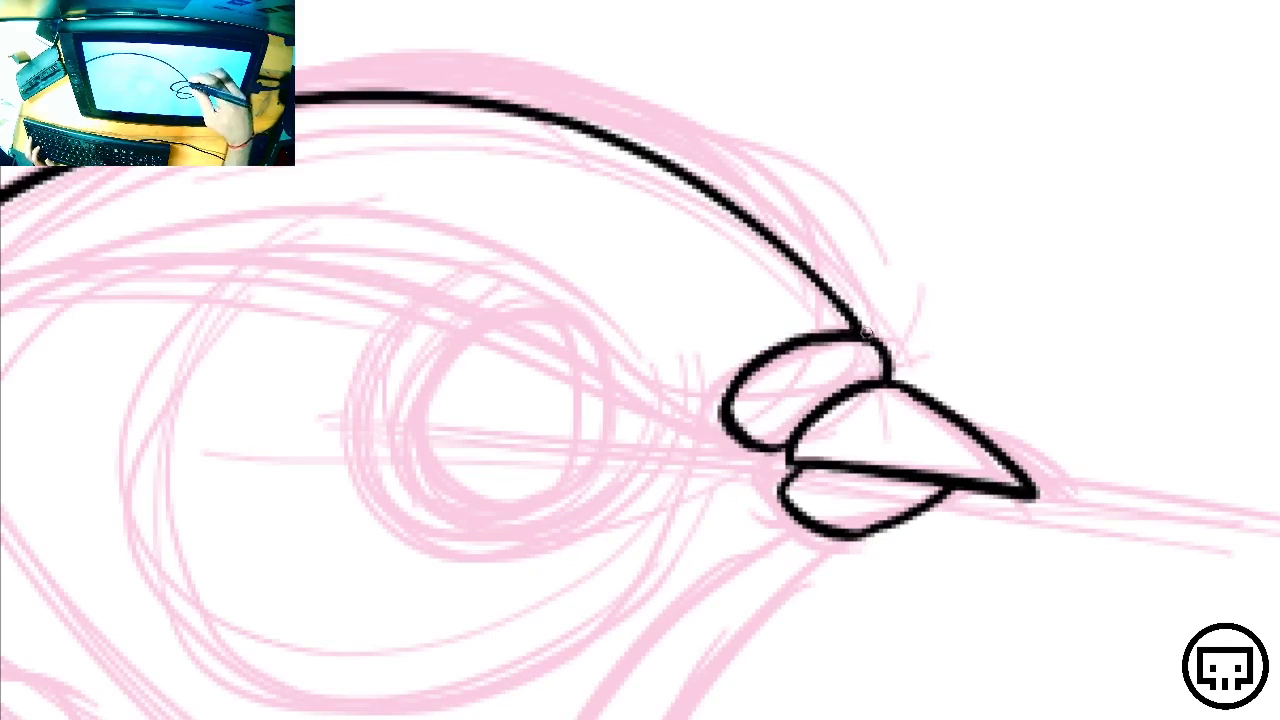
Ink the brow as one S-shaped line from the shape behind the beak back to the crown line's rear end, redoing the first attempt
mouse_move(790, 598)
mouse_down()
mouse_move(1023, 563)
mouse_move(1070, 582)
mouse_up()
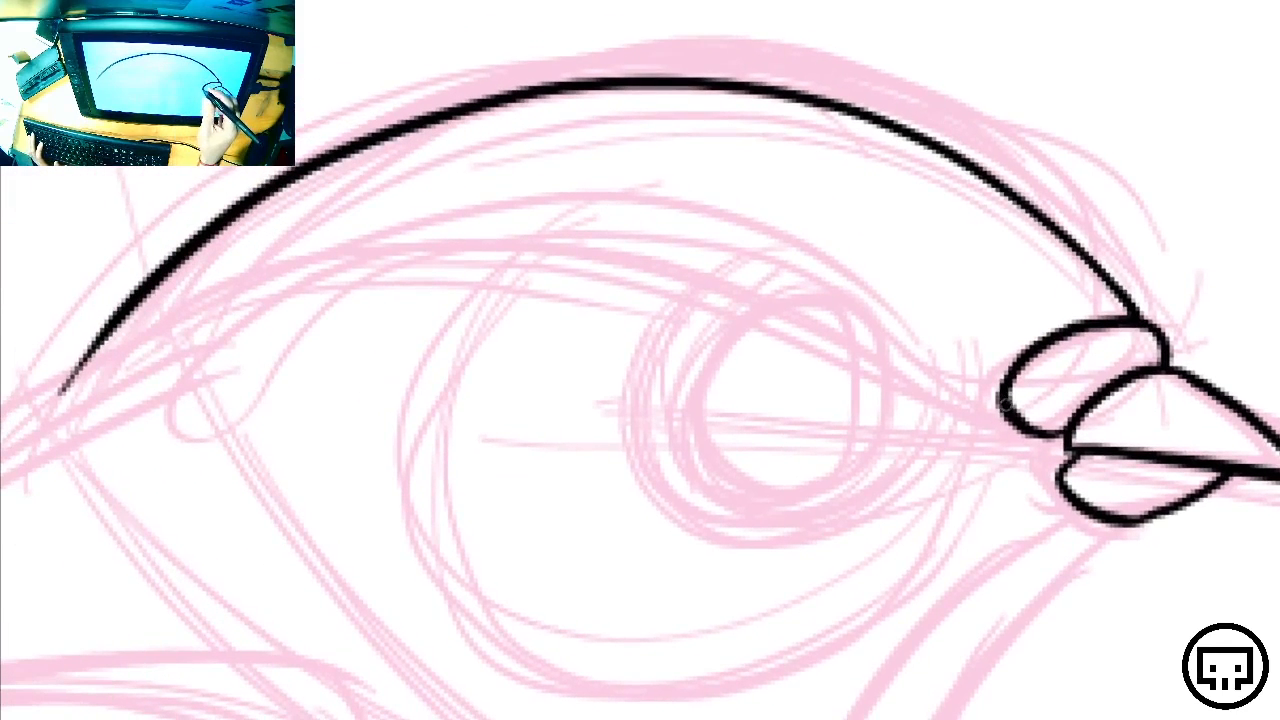
mouse_move(1024, 404)
mouse_down()
mouse_move(881, 379)
mouse_move(526, 235)
mouse_move(80, 337)
mouse_move(55, 362)
mouse_up()
key(ctrl+z)
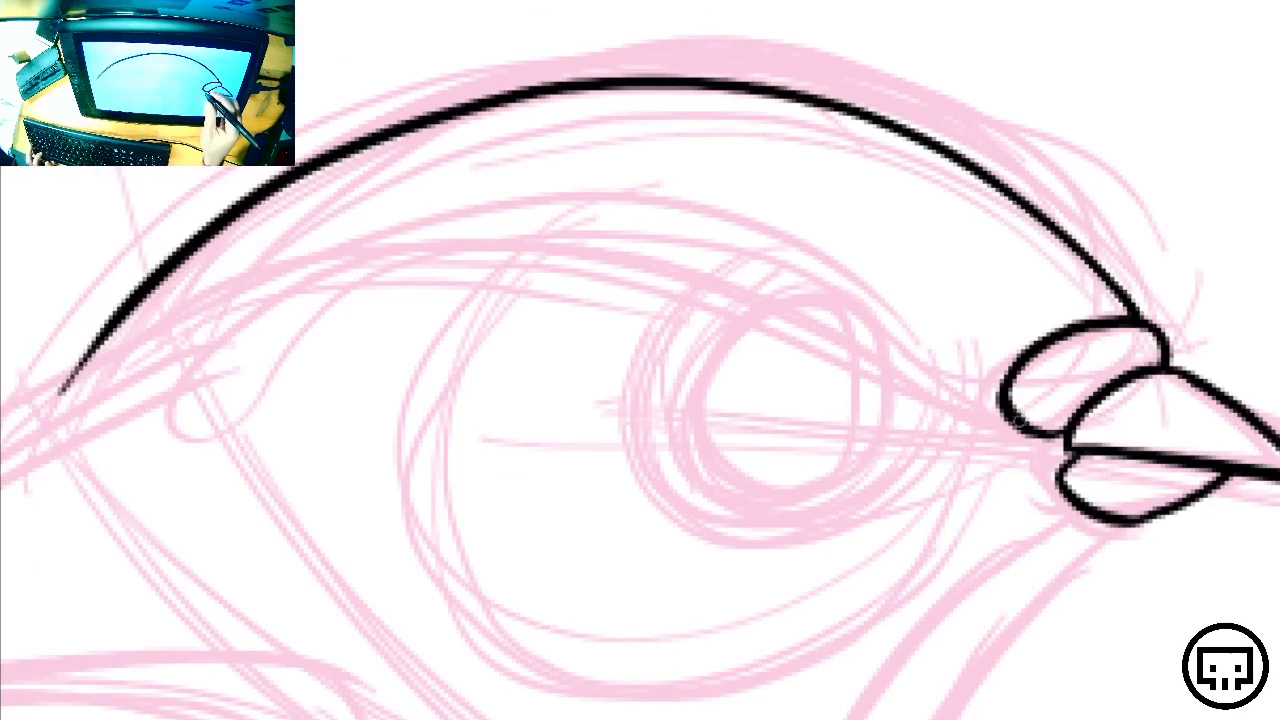
mouse_move(1024, 412)
mouse_down()
mouse_move(915, 439)
mouse_move(722, 338)
mouse_move(331, 261)
mouse_move(40, 410)
mouse_up()
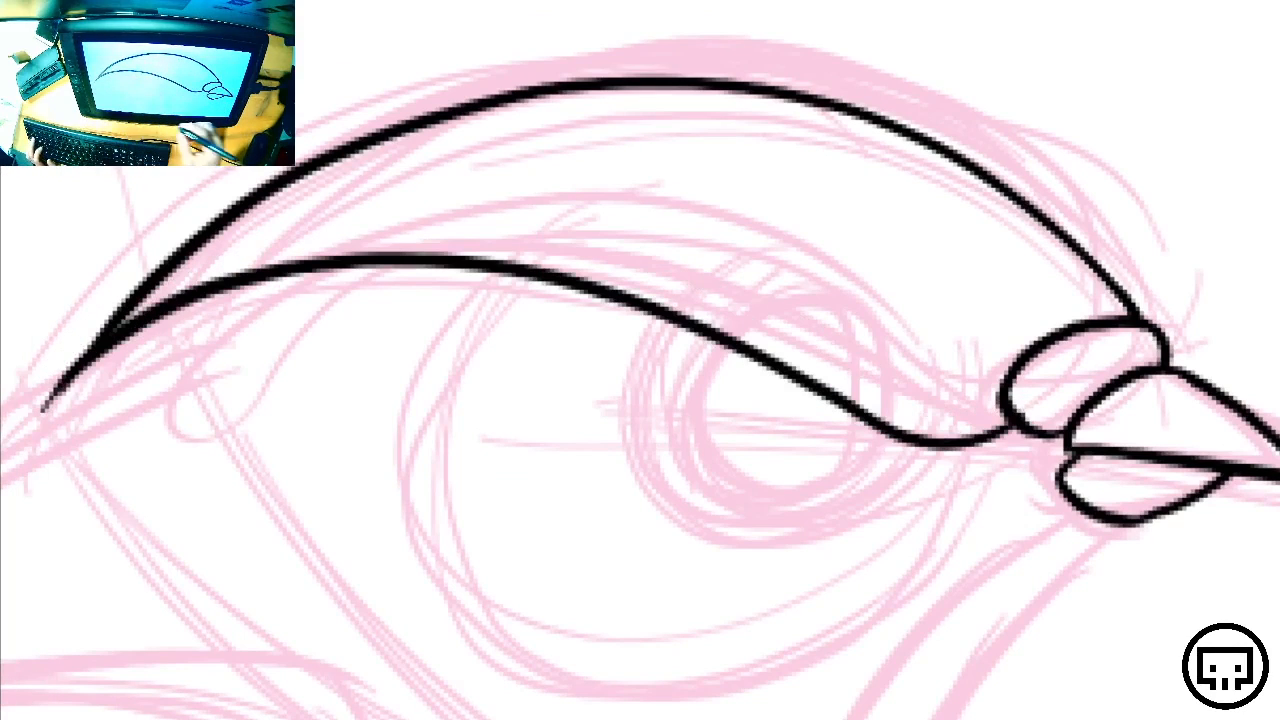
Ink the inner eye circle under the brow line, redoing the first attempt, and erase the part above the brow
mouse_move(575, 545)
mouse_down()
mouse_move(697, 517)
mouse_move(643, 549)
mouse_move(574, 564)
mouse_up()
drag(805, 318, 904, 440)
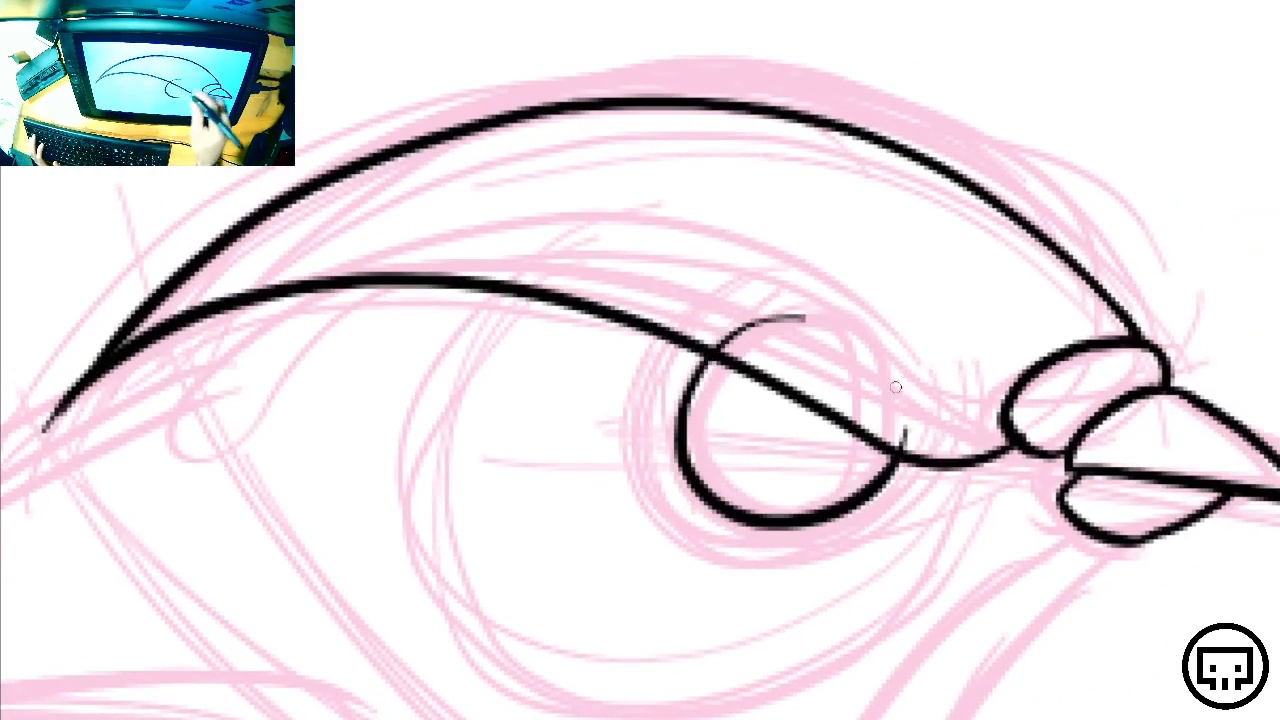
key(ctrl+z)
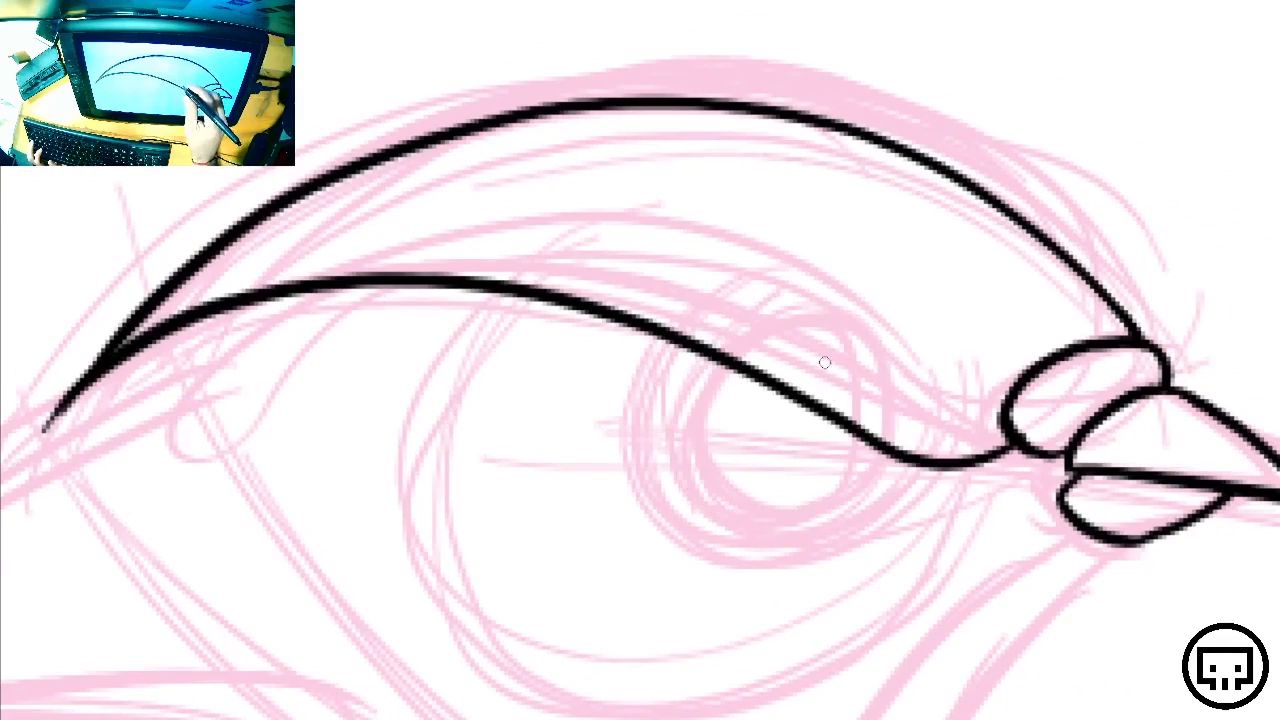
mouse_move(818, 342)
mouse_down()
mouse_move(712, 530)
mouse_move(888, 395)
mouse_up()
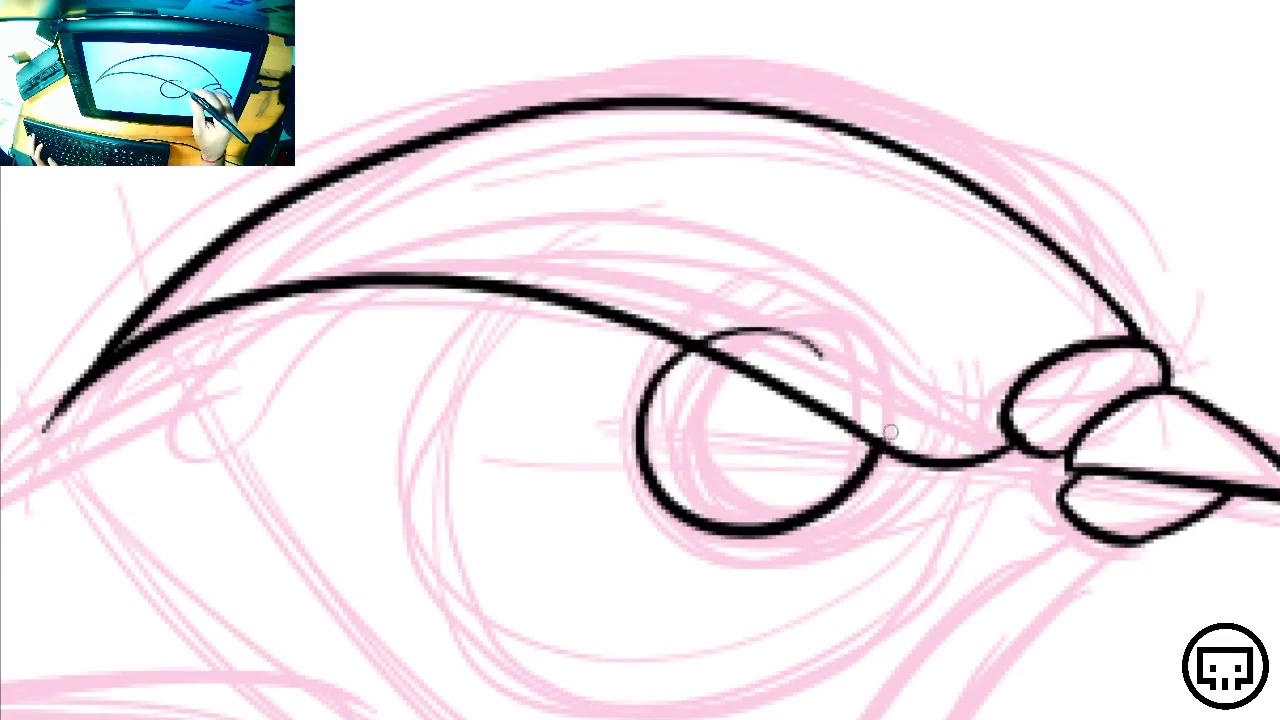
mouse_move(855, 365)
mouse_down()
mouse_move(748, 326)
mouse_move(720, 336)
mouse_up()
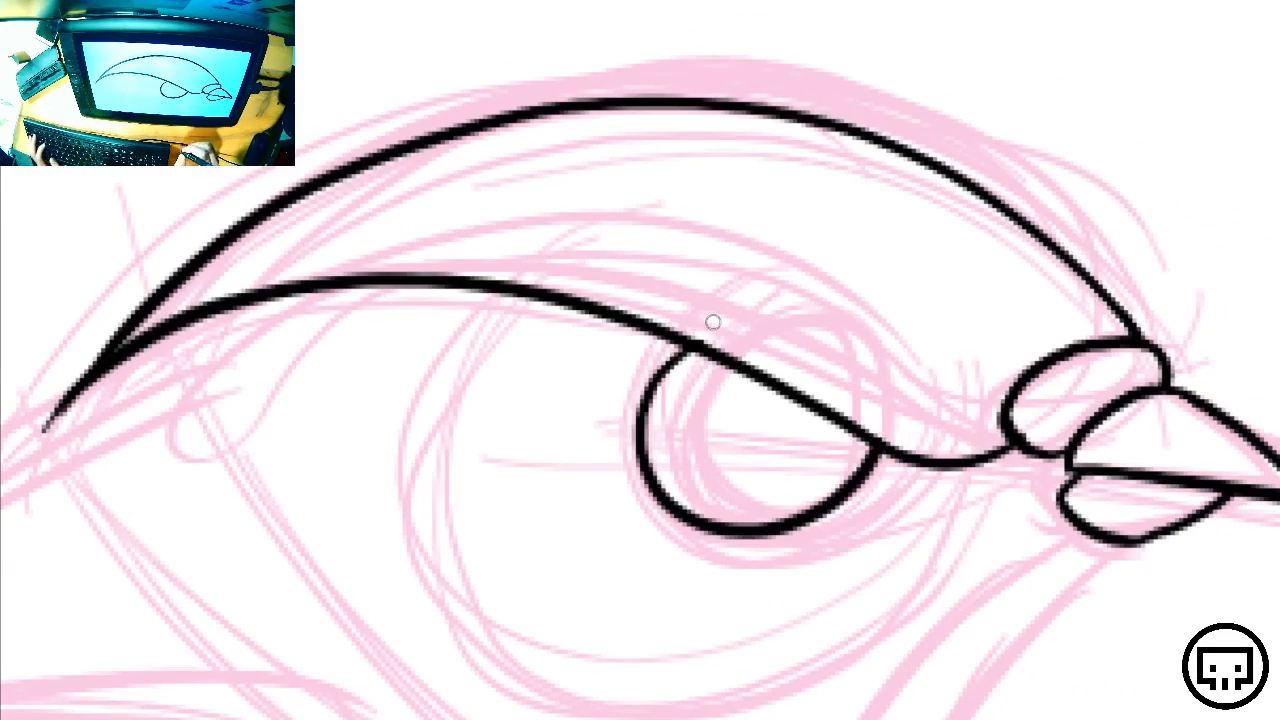
Ink a larger ring around the inner eye circle and erase its ends where they cross above the brow line
mouse_move(903, 457)
mouse_down()
mouse_move(580, 514)
mouse_move(620, 310)
mouse_up()
key(ctrl+z)
drag(800, 255, 533, 433)
drag(571, 526, 910, 385)
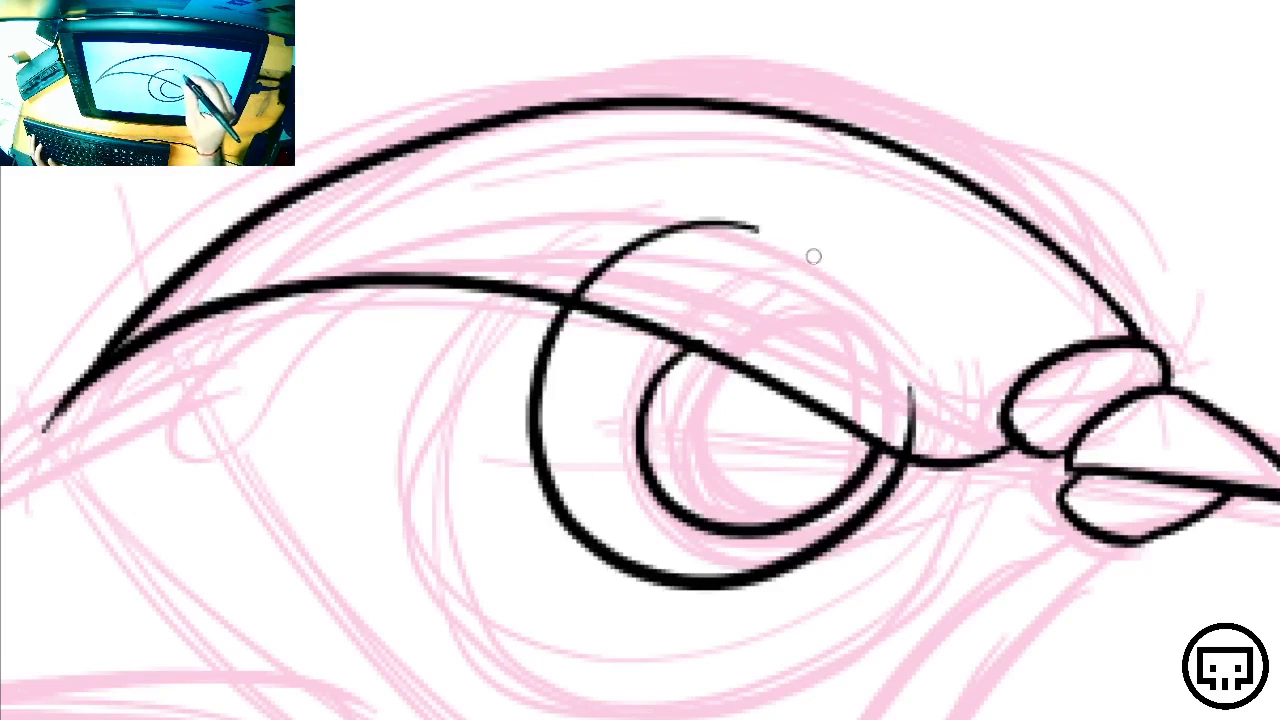
mouse_move(814, 257)
mouse_down()
mouse_move(726, 232)
mouse_move(667, 236)
mouse_move(572, 292)
mouse_up()
mouse_move(913, 386)
mouse_down()
mouse_move(903, 434)
mouse_move(919, 443)
mouse_up()
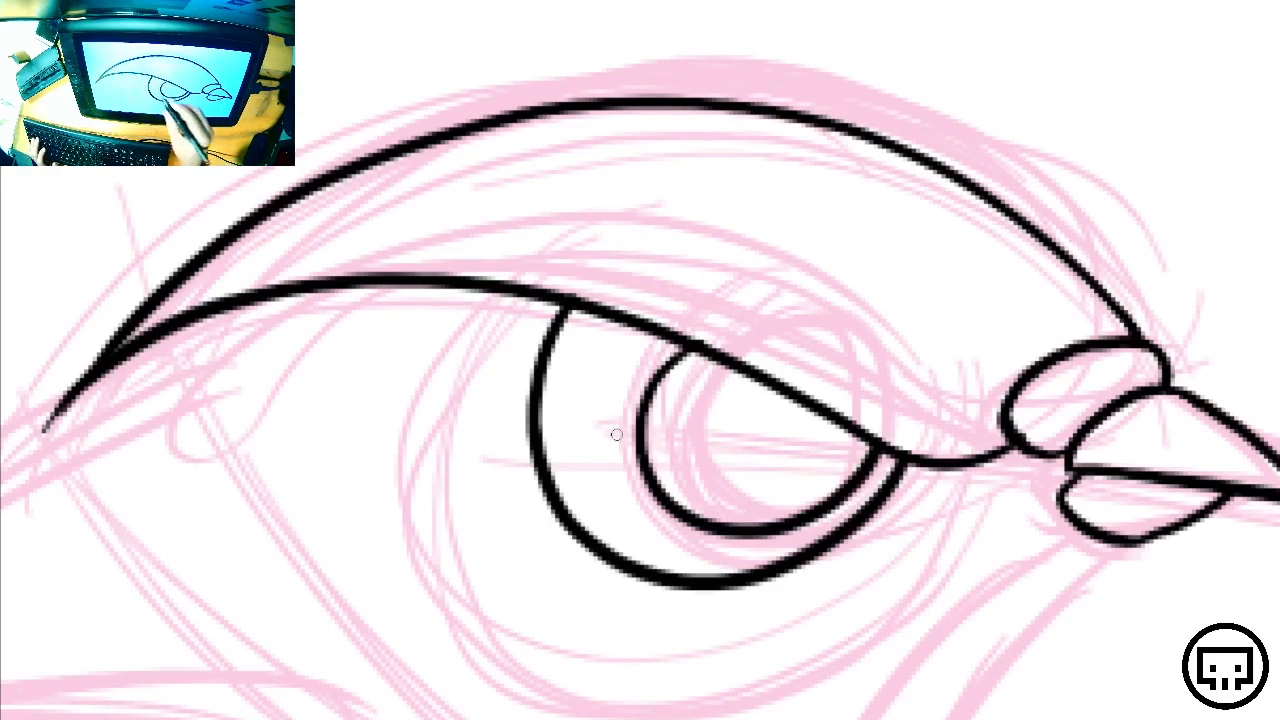
Draw two small highlights inside the inner eye circle, a rounded one touching the brow line and a tiny circle beside it
mouse_move(551, 332)
mouse_down()
mouse_move(600, 345)
mouse_move(560, 385)
mouse_move(635, 414)
mouse_move(637, 481)
mouse_move(690, 540)
mouse_move(780, 545)
mouse_move(880, 488)
mouse_up()
key(ctrl+z)
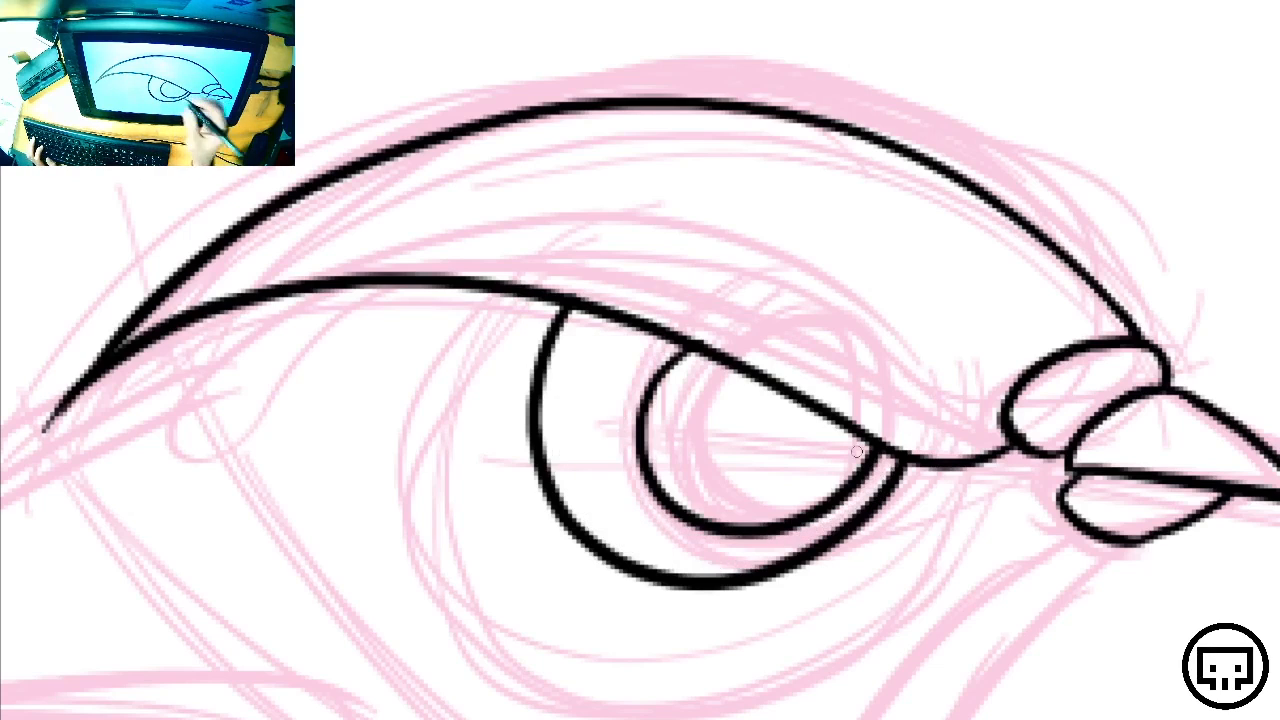
mouse_move(722, 354)
mouse_down()
mouse_move(702, 399)
mouse_move(731, 402)
mouse_move(743, 364)
mouse_move(765, 436)
mouse_up()
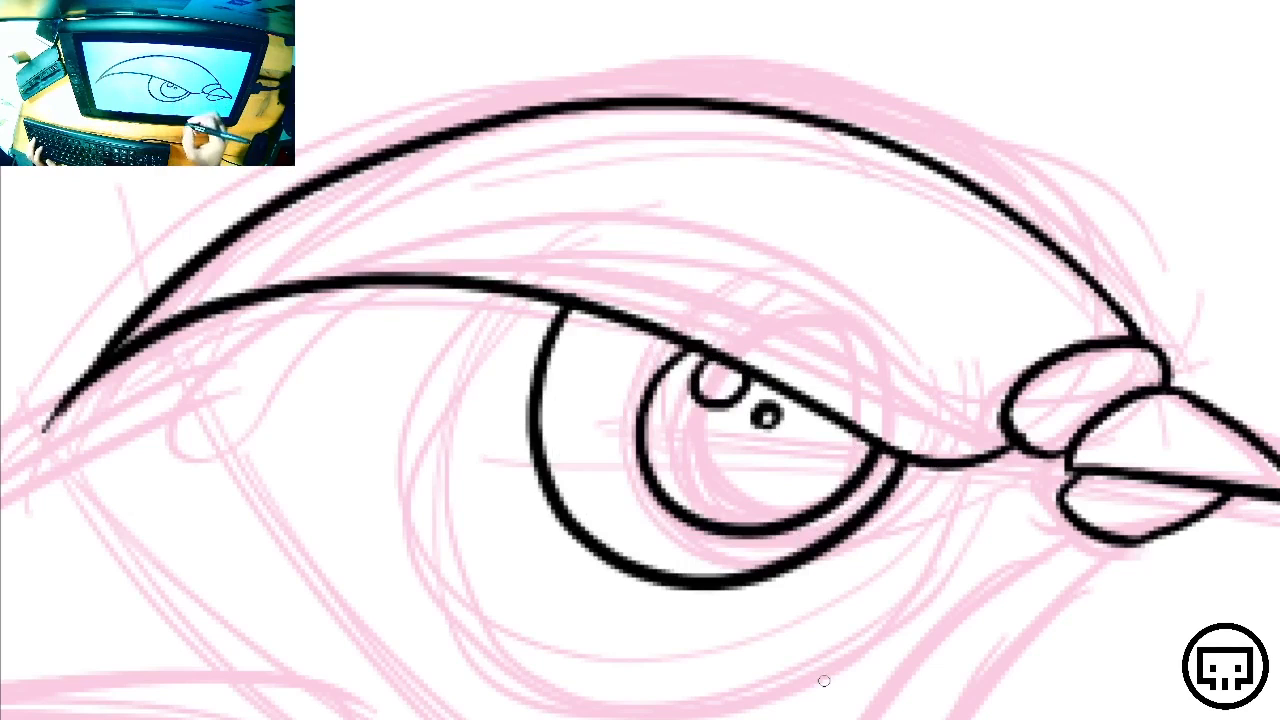
Ink the large outer contour around the eye, redoing the first attempts, and erase its ends above the brow line
drag(971, 620, 1006, 563)
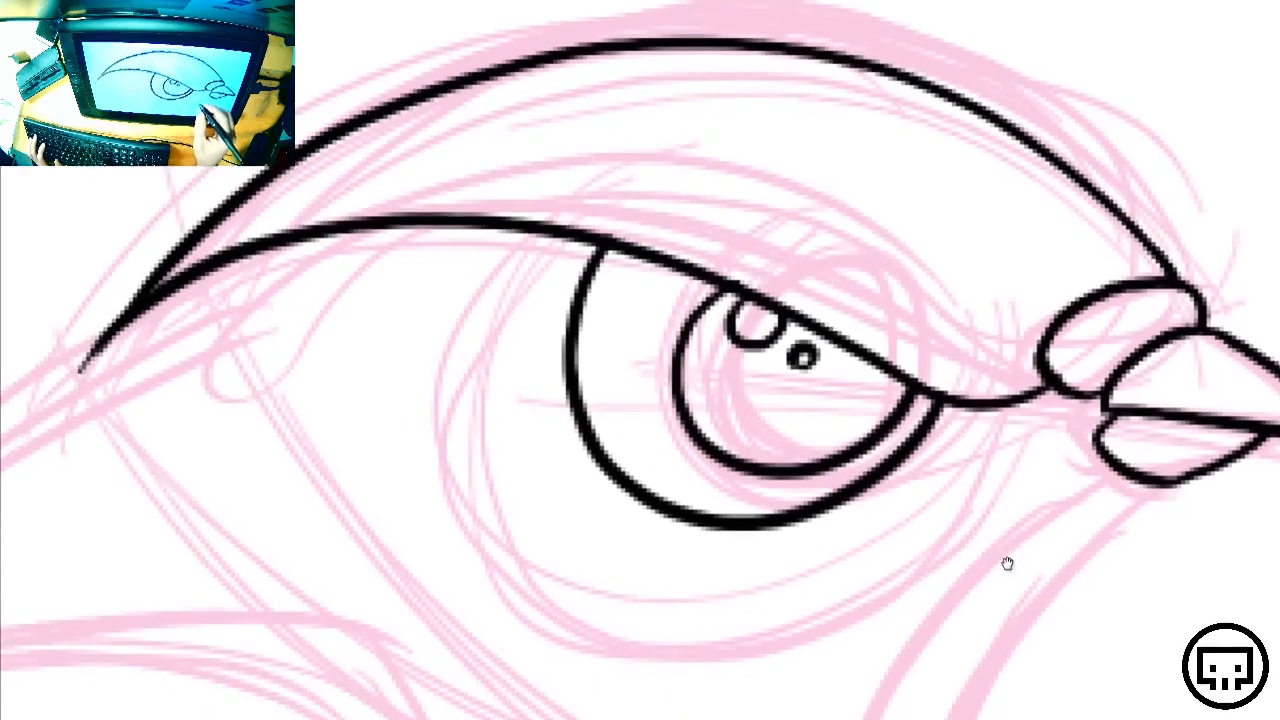
mouse_move(1002, 387)
mouse_down()
mouse_move(568, 614)
mouse_move(595, 175)
mouse_up()
key(ctrl+z)
mouse_move(985, 348)
mouse_down()
mouse_move(1000, 460)
mouse_move(632, 163)
mouse_move(565, 150)
mouse_up()
key(ctrl+z)
mouse_move(810, 148)
mouse_down()
mouse_move(394, 366)
mouse_move(968, 312)
mouse_up()
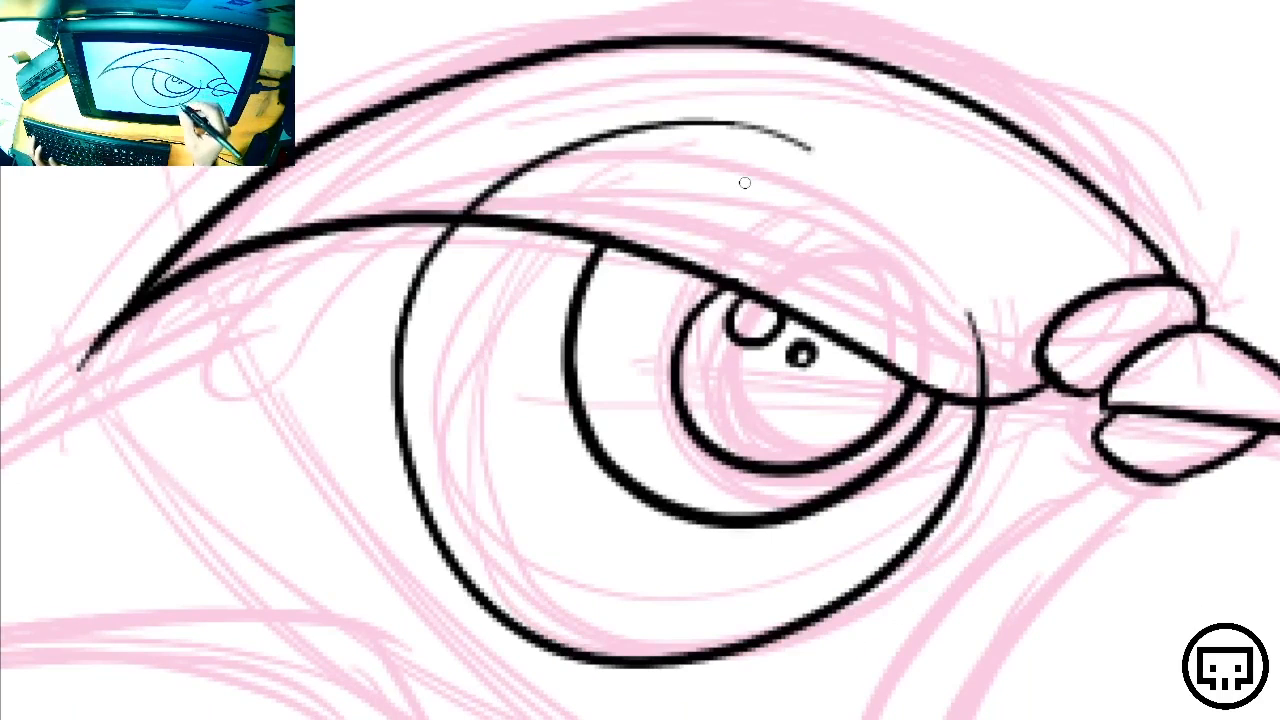
mouse_move(808, 148)
mouse_down()
mouse_move(656, 122)
mouse_move(538, 148)
mouse_move(503, 166)
mouse_move(520, 183)
mouse_move(462, 203)
mouse_up()
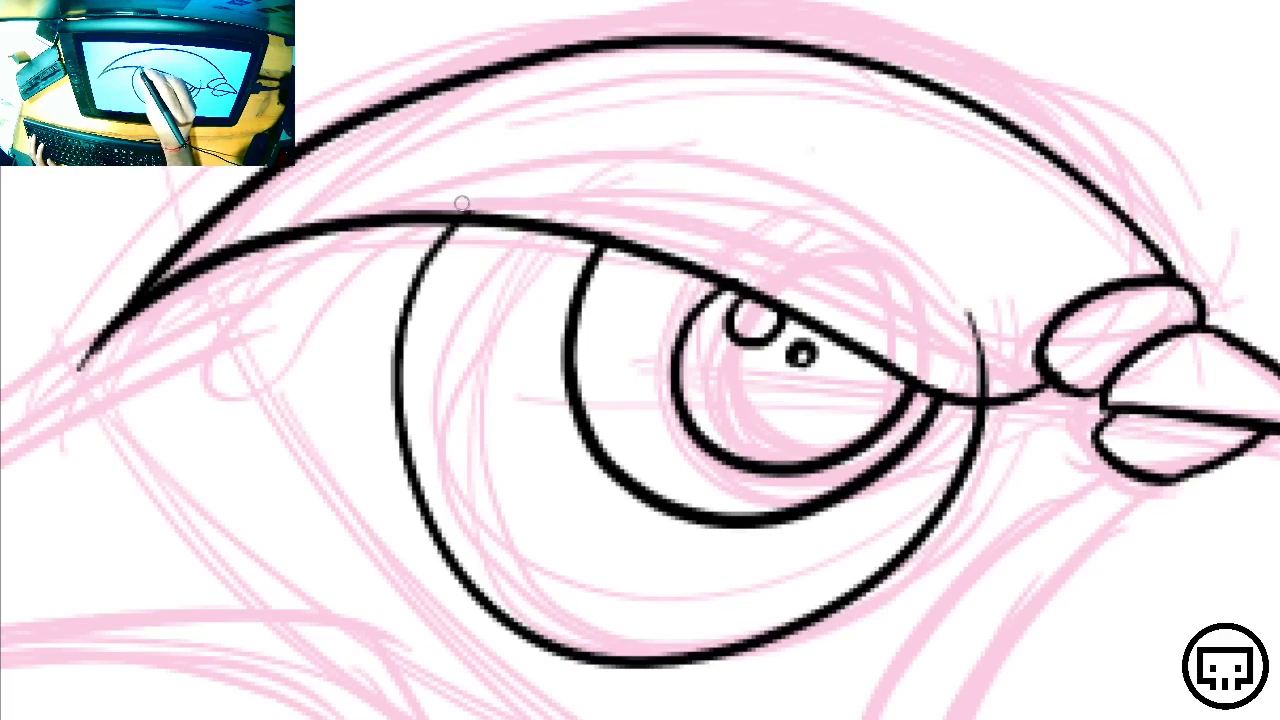
mouse_move(966, 308)
mouse_down()
mouse_move(982, 390)
mouse_move(1005, 386)
mouse_up()
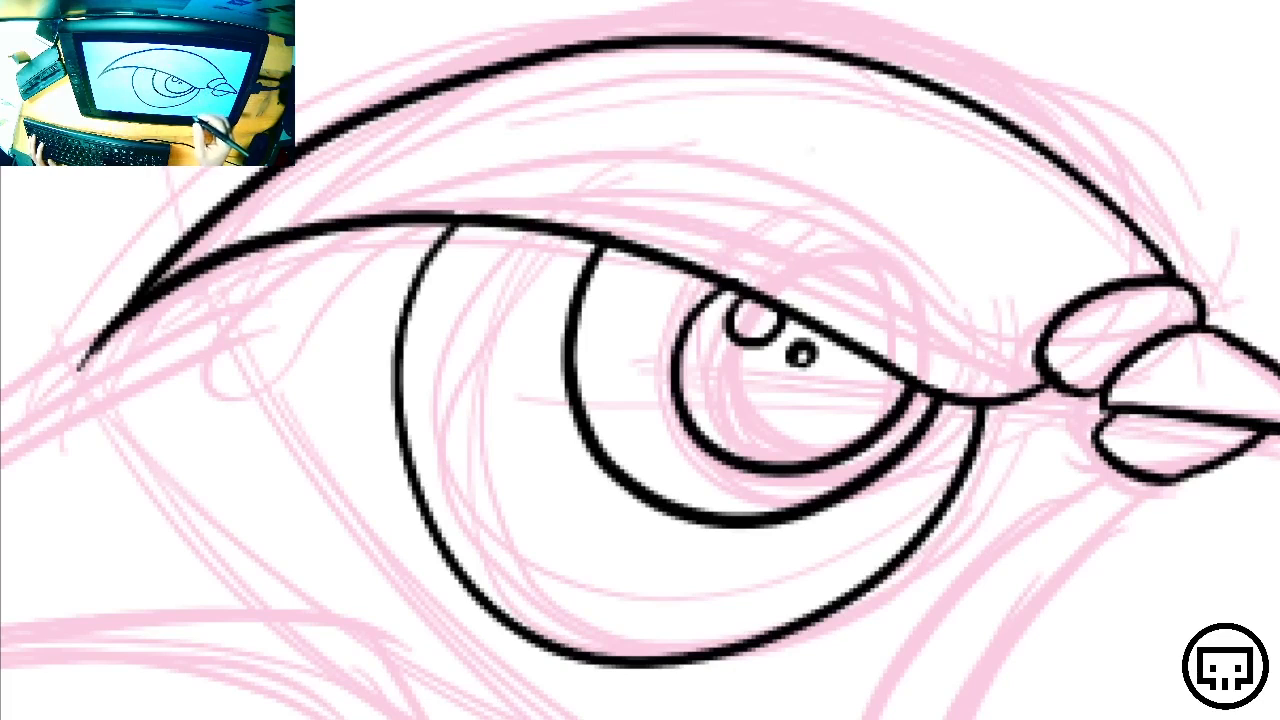
drag(986, 651, 1010, 399)
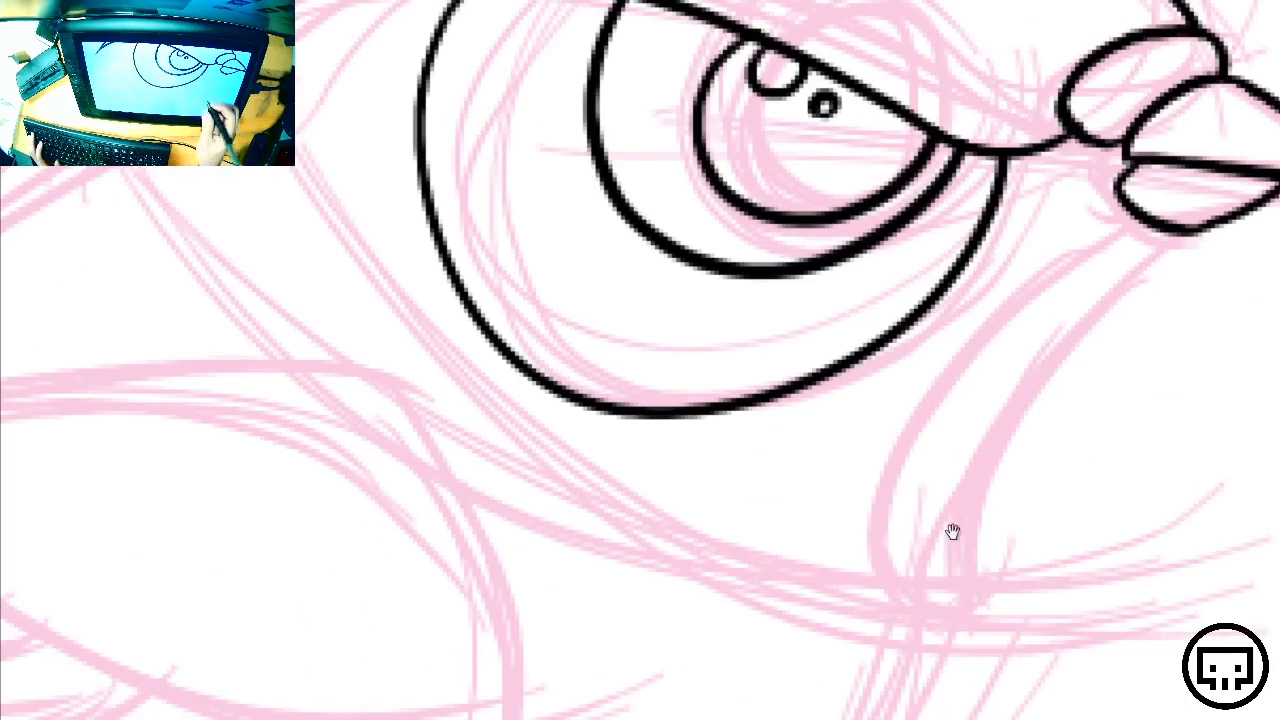
Ink the front edge of the throat stripe as a curve descending from beneath the lower beak, redoing the first attempt
drag(952, 532, 891, 480)
mouse_move(1017, 218)
mouse_down()
mouse_move(814, 486)
mouse_move(794, 608)
mouse_up()
key(ctrl+z)
drag(1002, 224, 912, 295)
drag(880, 338, 788, 608)
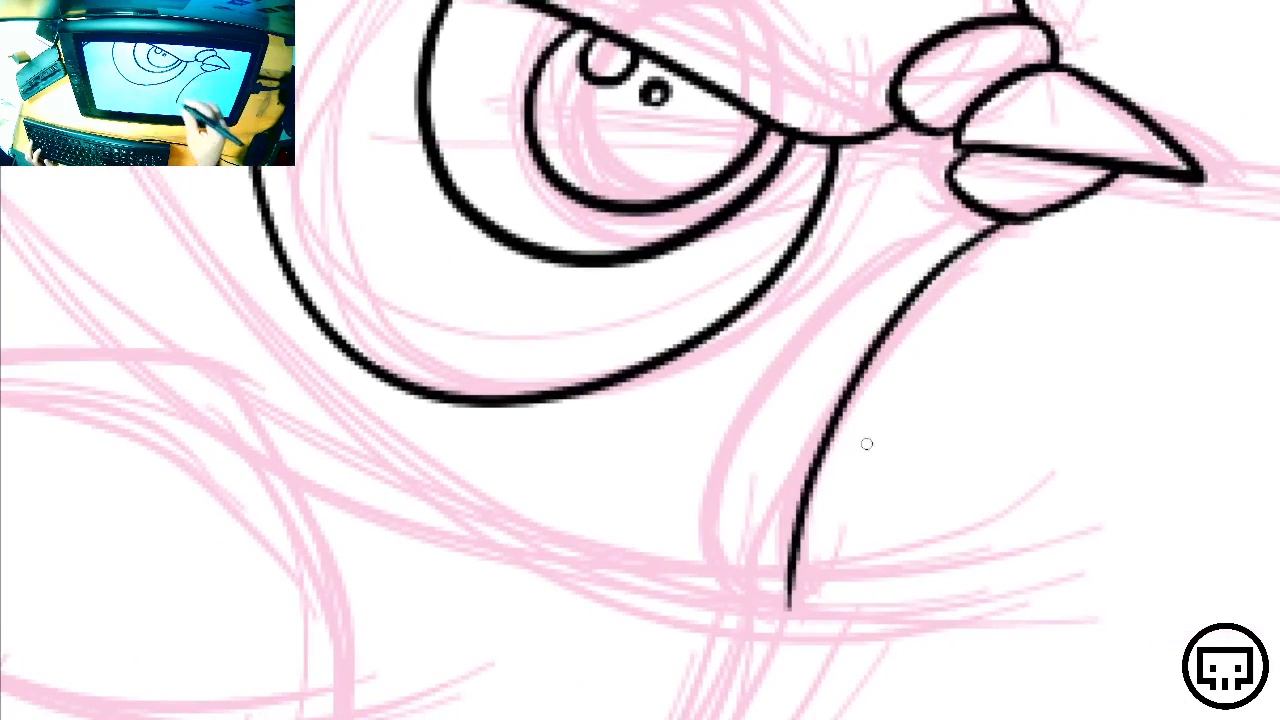
Ink the throat stripe's inner edge from the beak and close its lower end with a thickened, rounded curve
mouse_move(978, 203)
mouse_down()
mouse_move(714, 458)
mouse_move(710, 548)
mouse_move(742, 584)
mouse_move(776, 588)
mouse_up()
mouse_move(709, 548)
mouse_down()
mouse_move(773, 586)
mouse_move(792, 576)
mouse_move(810, 588)
mouse_move(780, 602)
mouse_up()
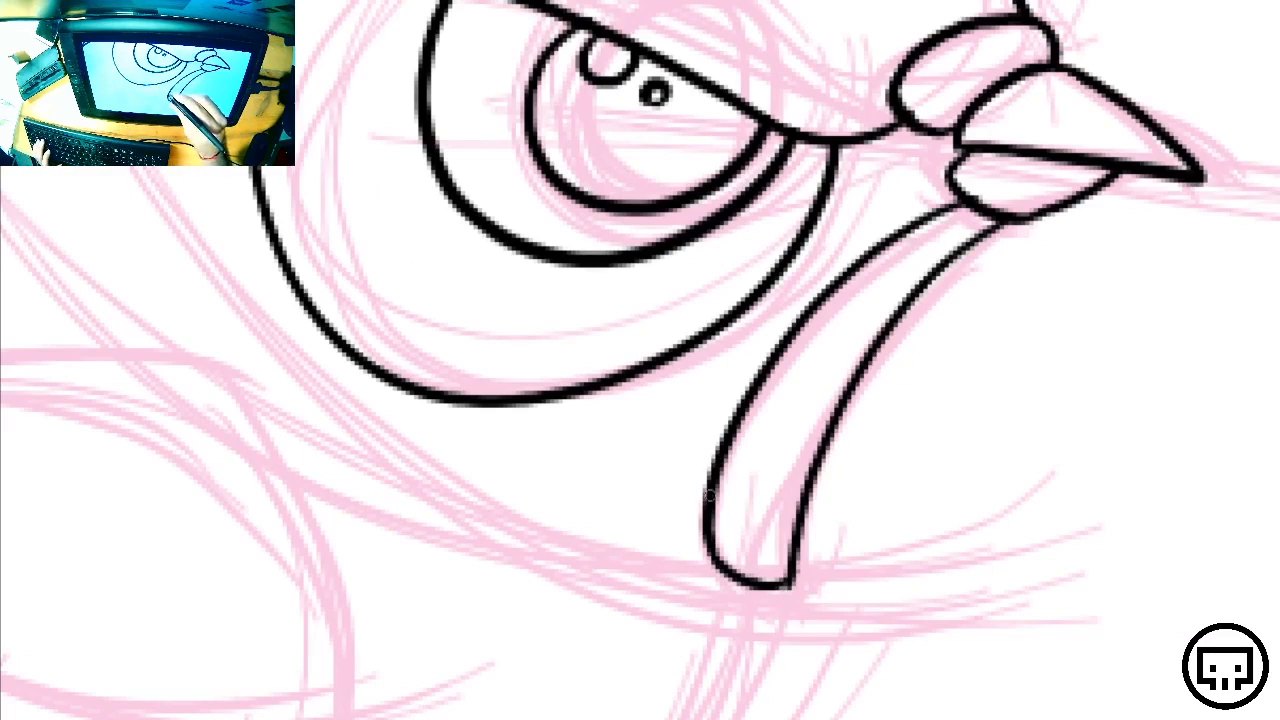
mouse_move(708, 495)
mouse_down()
mouse_move(714, 568)
mouse_move(782, 588)
mouse_move(795, 556)
mouse_up()
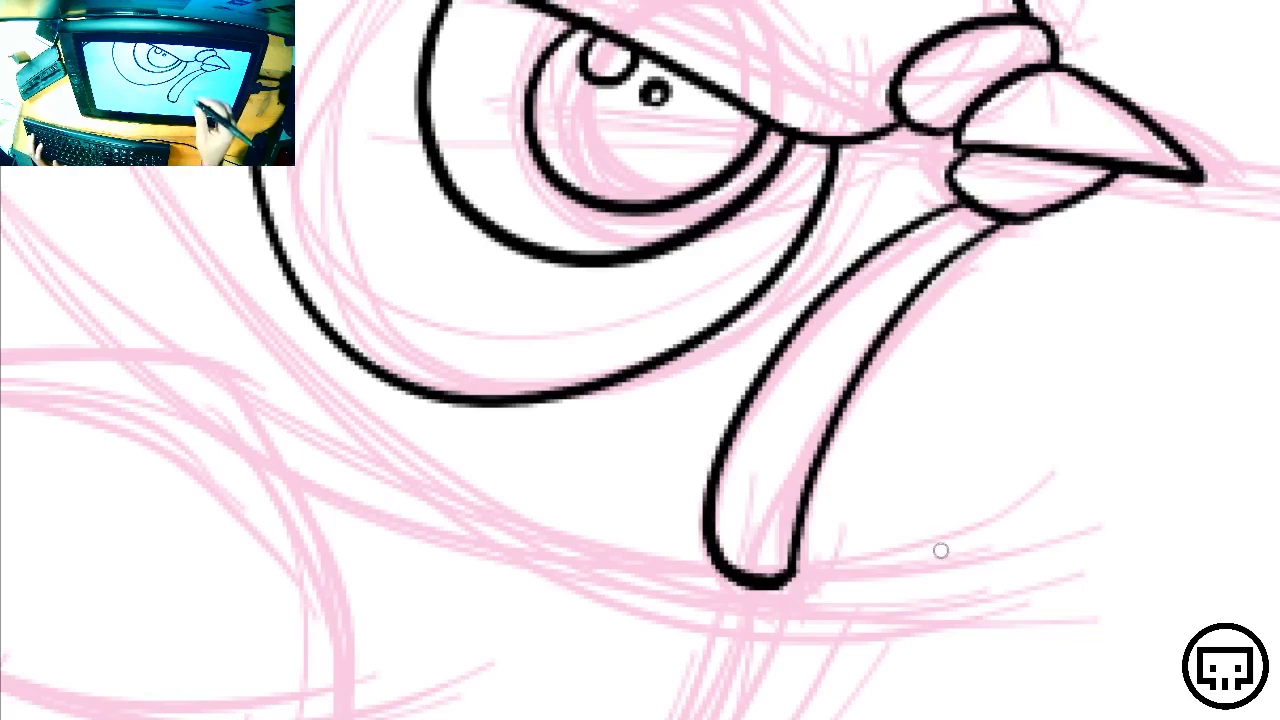
drag(966, 515, 1131, 602)
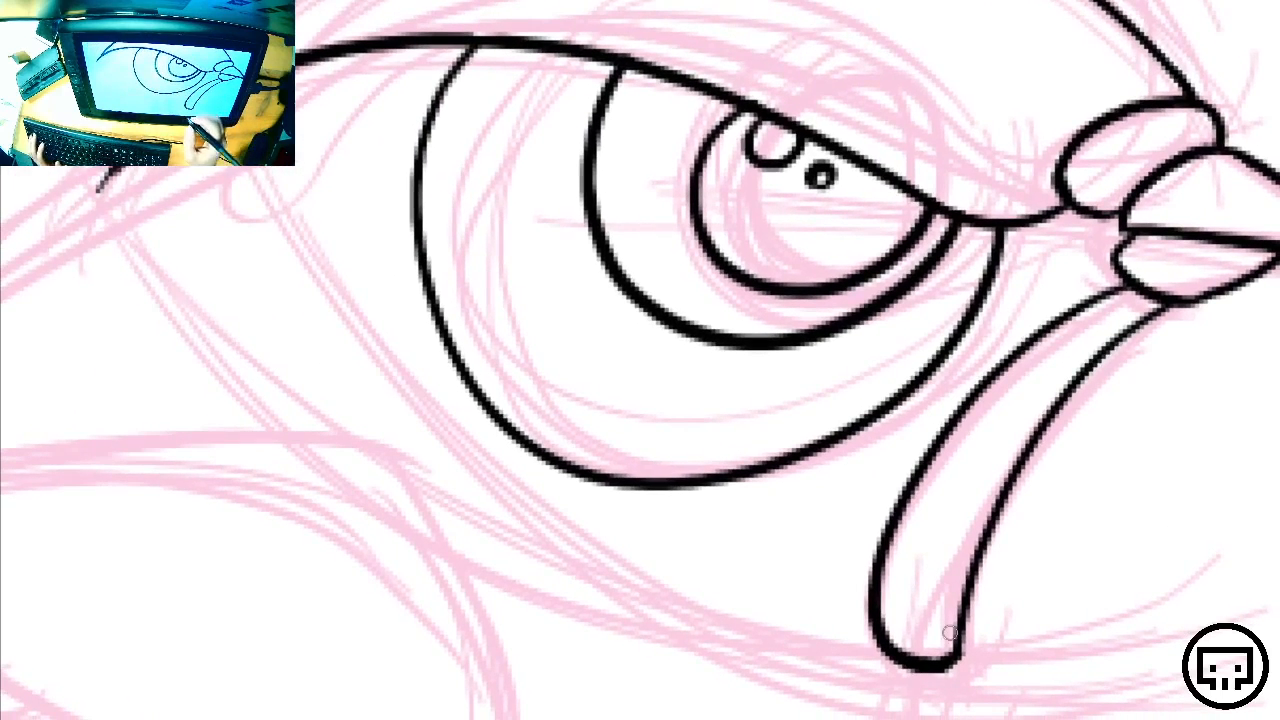
key(ctrl+minus)
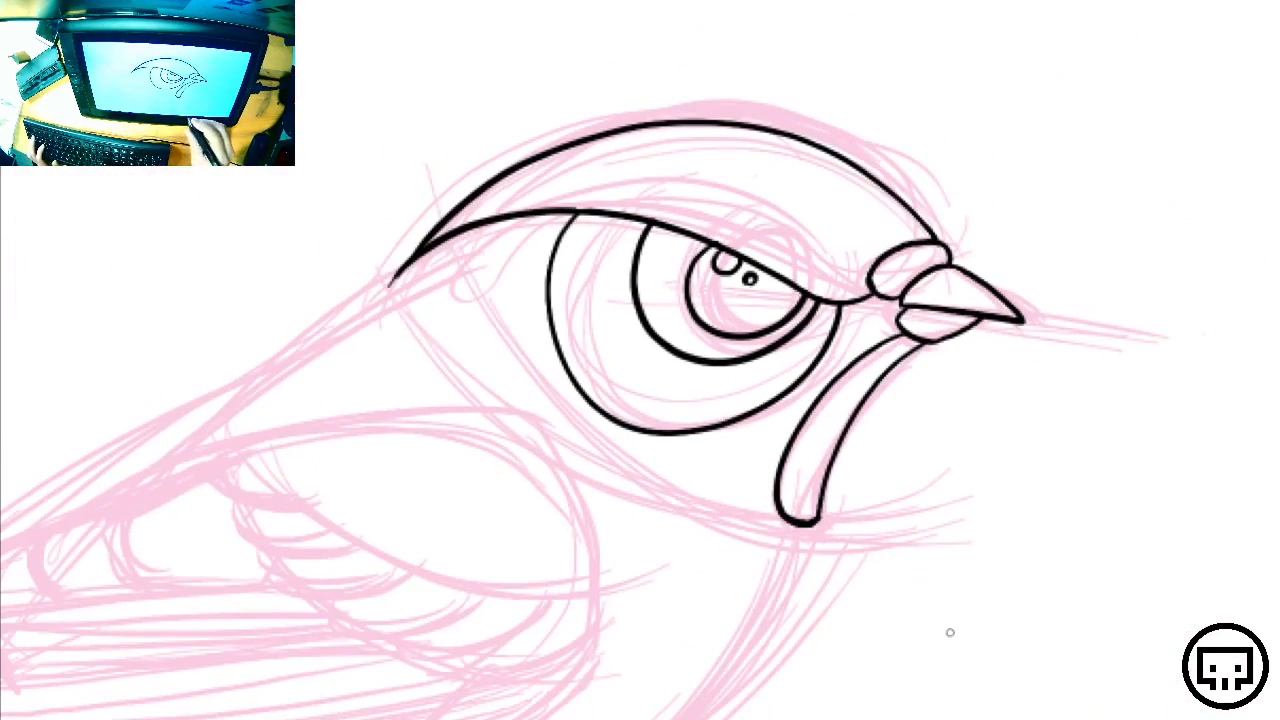
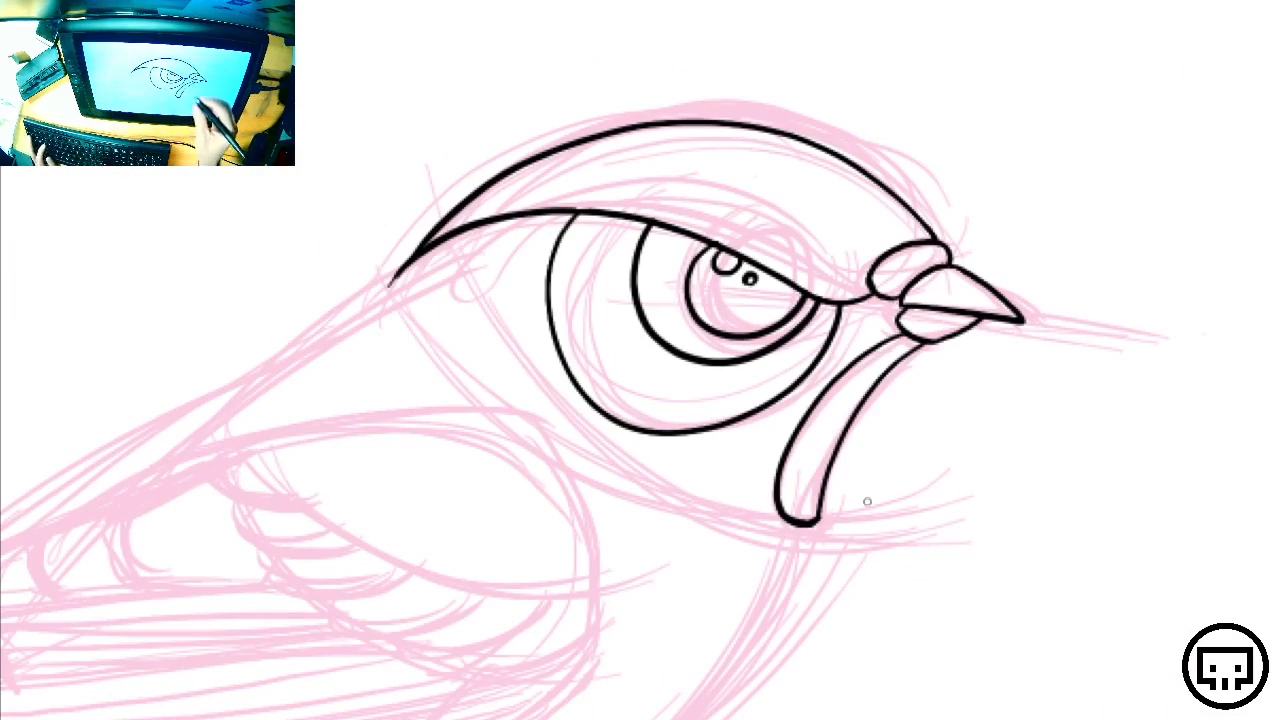
Remove the inked outer ring around the bird's eye below the brow
mouse_move(845, 313)
mouse_down()
mouse_move(786, 398)
mouse_move(701, 443)
mouse_move(720, 410)
mouse_move(653, 431)
mouse_move(673, 406)
mouse_move(646, 446)
mouse_move(622, 406)
mouse_move(590, 393)
mouse_move(601, 412)
mouse_move(569, 377)
mouse_move(550, 339)
mouse_move(550, 277)
mouse_move(585, 218)
mouse_up()
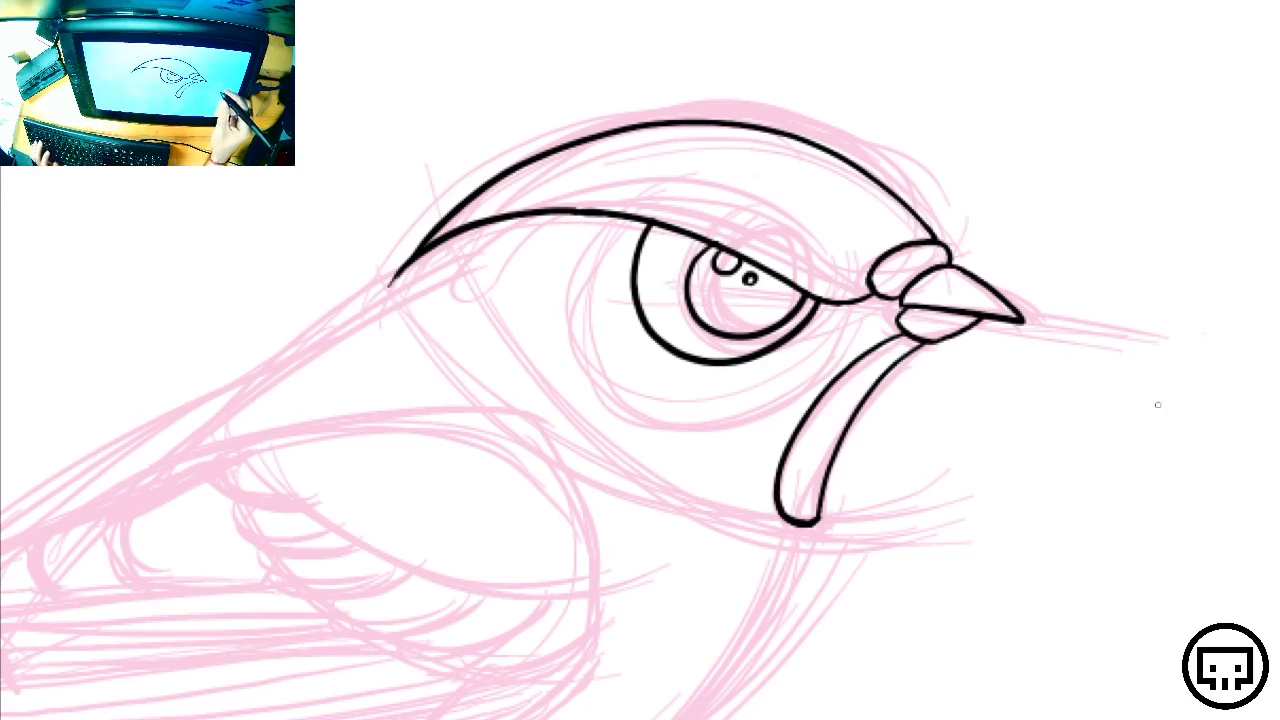
mouse_move(1256, 413)
mouse_down()
mouse_move(1111, 452)
mouse_move(860, 572)
mouse_up()
drag(1276, 453, 985, 684)
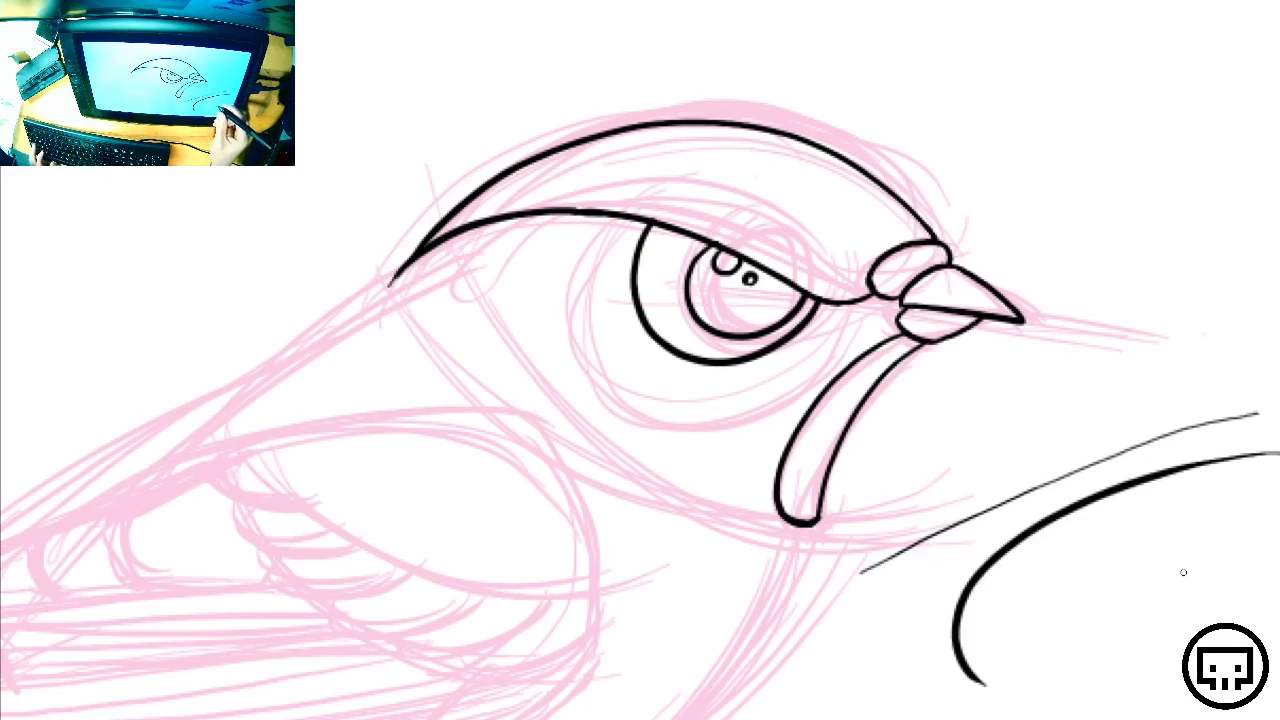
key(ctrl+z)
key(ctrl+z)
mouse_move(914, 518)
mouse_down()
mouse_move(1018, 613)
mouse_move(1257, 482)
mouse_up()
mouse_move(946, 455)
mouse_down()
mouse_move(1131, 544)
mouse_move(1276, 380)
mouse_up()
key(ctrl+z)
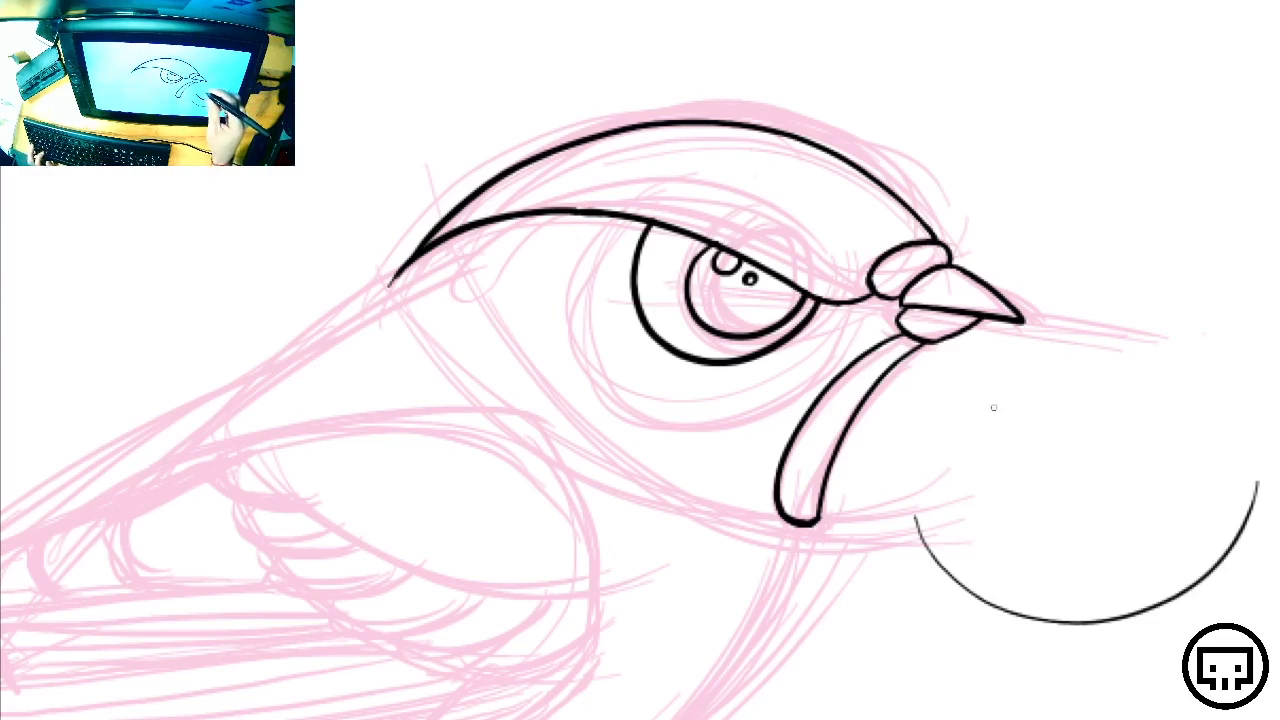
mouse_move(979, 423)
mouse_down()
mouse_move(1004, 452)
mouse_move(1238, 290)
mouse_move(1236, 258)
mouse_up()
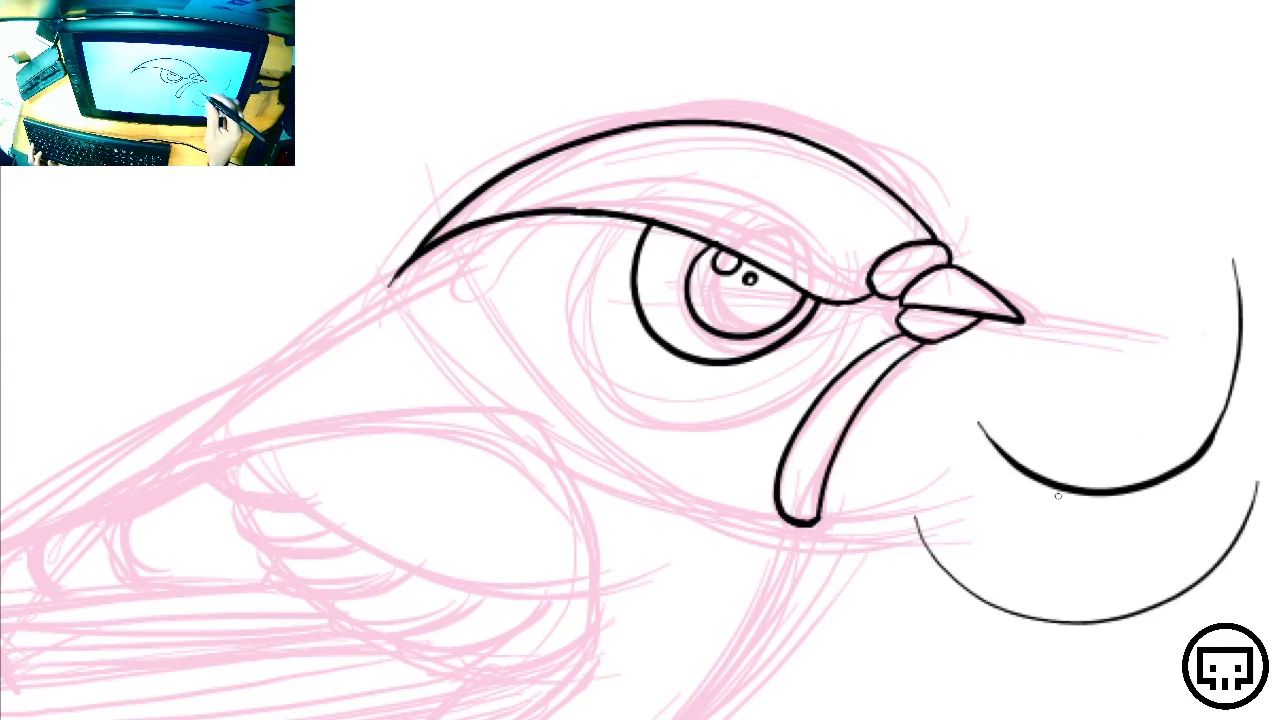
key(ctrl+z)
key(ctrl+z)
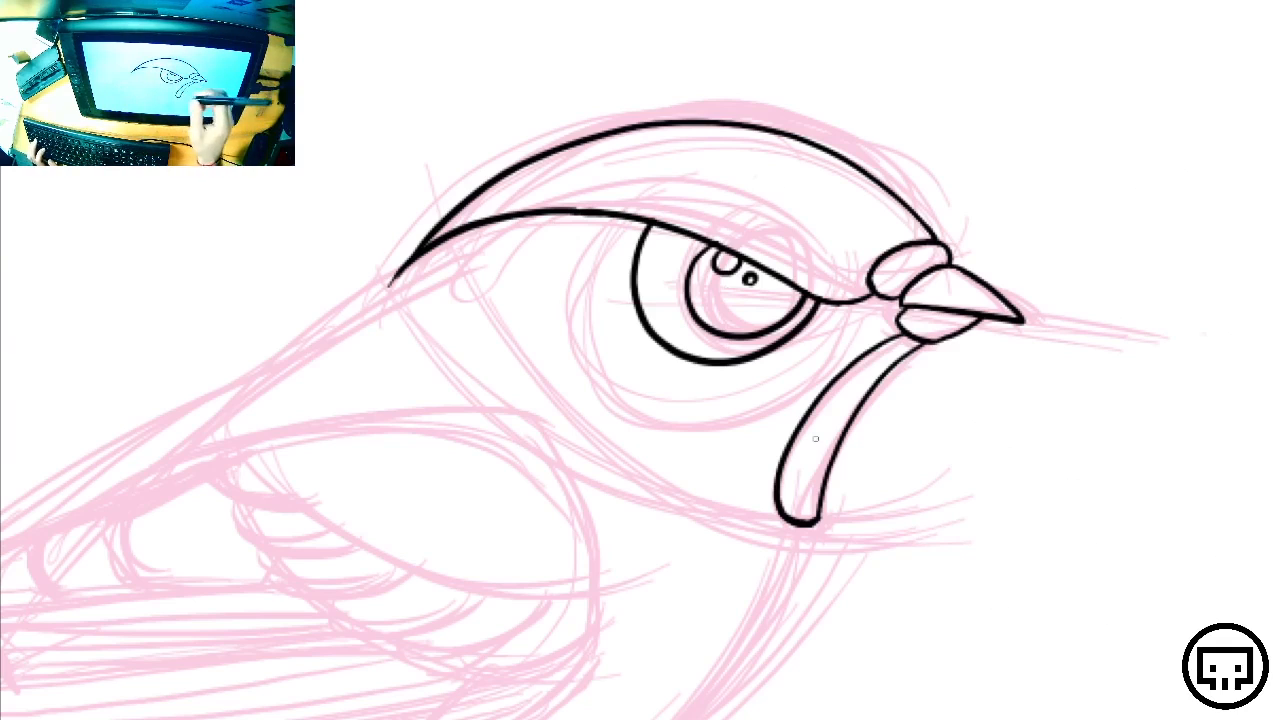
Ink a larger round outer ring around the eye and erase its ends above the brow line
mouse_move(700, 153)
mouse_down()
mouse_move(540, 290)
mouse_move(820, 222)
mouse_up()
key(ctrl+z)
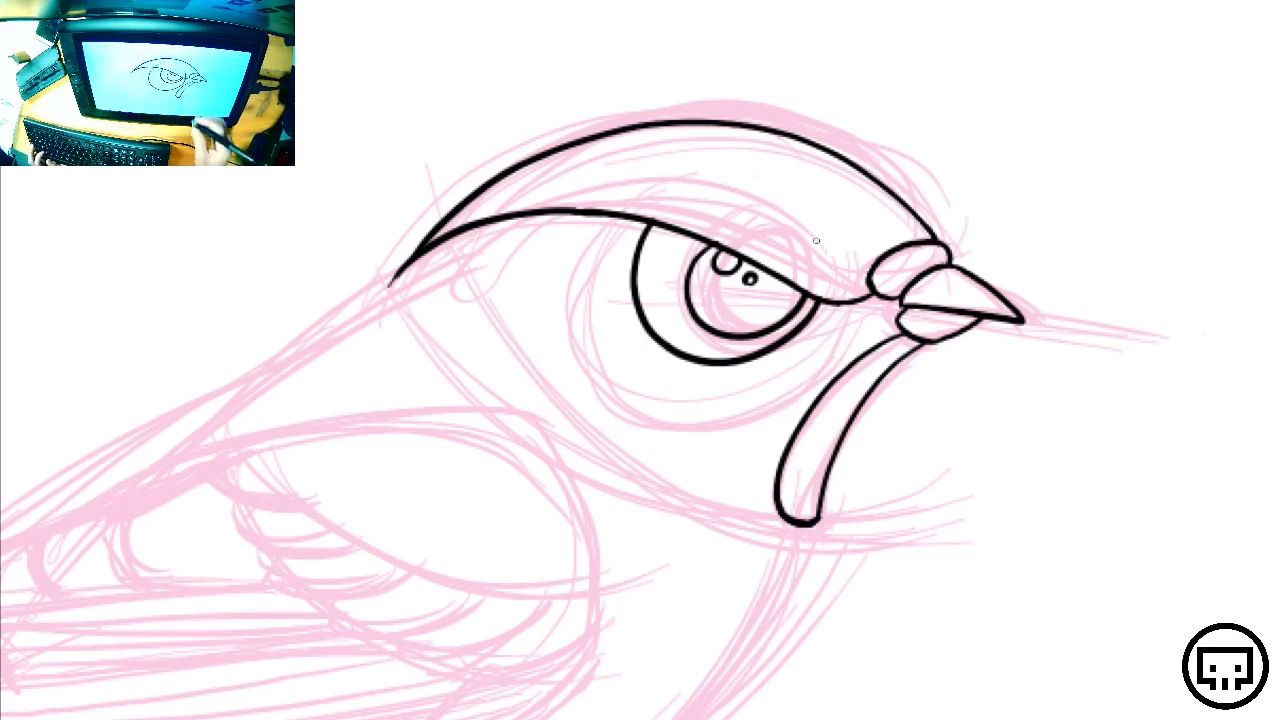
mouse_move(680, 157)
mouse_down()
mouse_move(843, 328)
mouse_move(840, 238)
mouse_up()
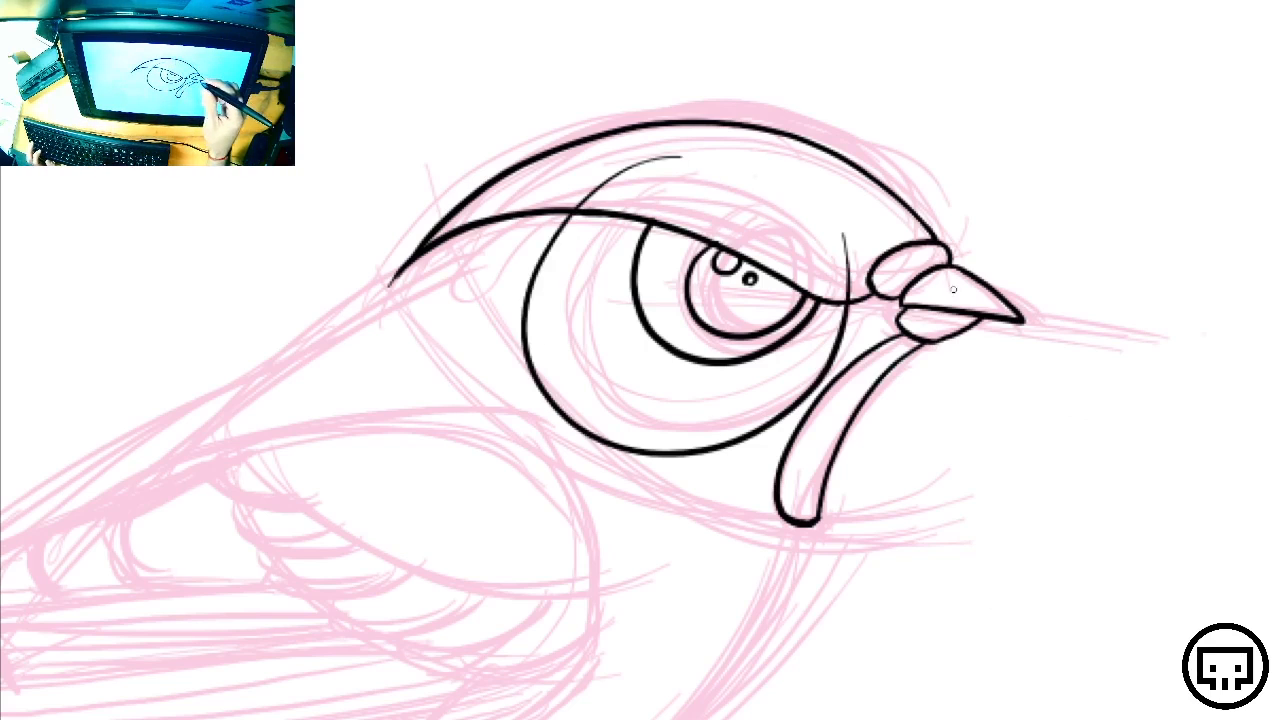
key(ctrl+z)
mouse_move(650, 150)
mouse_down()
mouse_move(576, 205)
mouse_move(886, 240)
mouse_move(720, 432)
mouse_move(648, 128)
mouse_up()
key(ctrl+z)
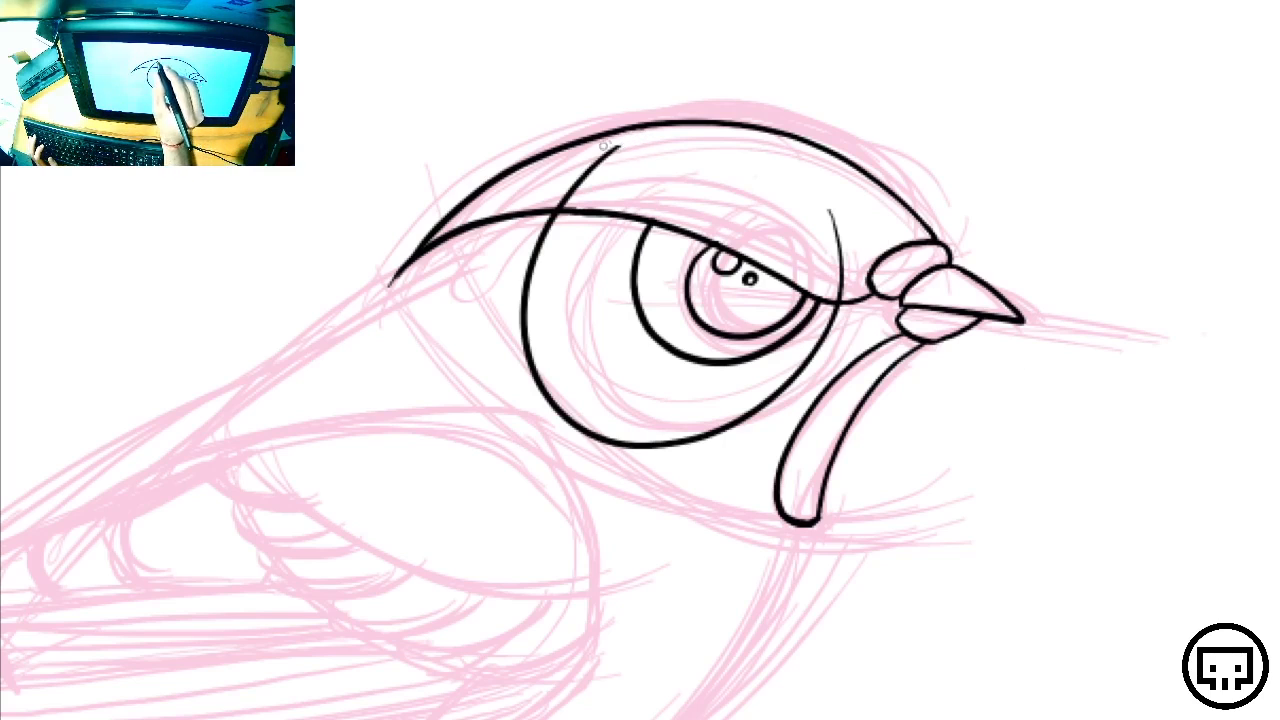
mouse_move(603, 145)
mouse_down()
mouse_move(556, 181)
mouse_move(566, 202)
mouse_up()
drag(828, 214, 840, 295)
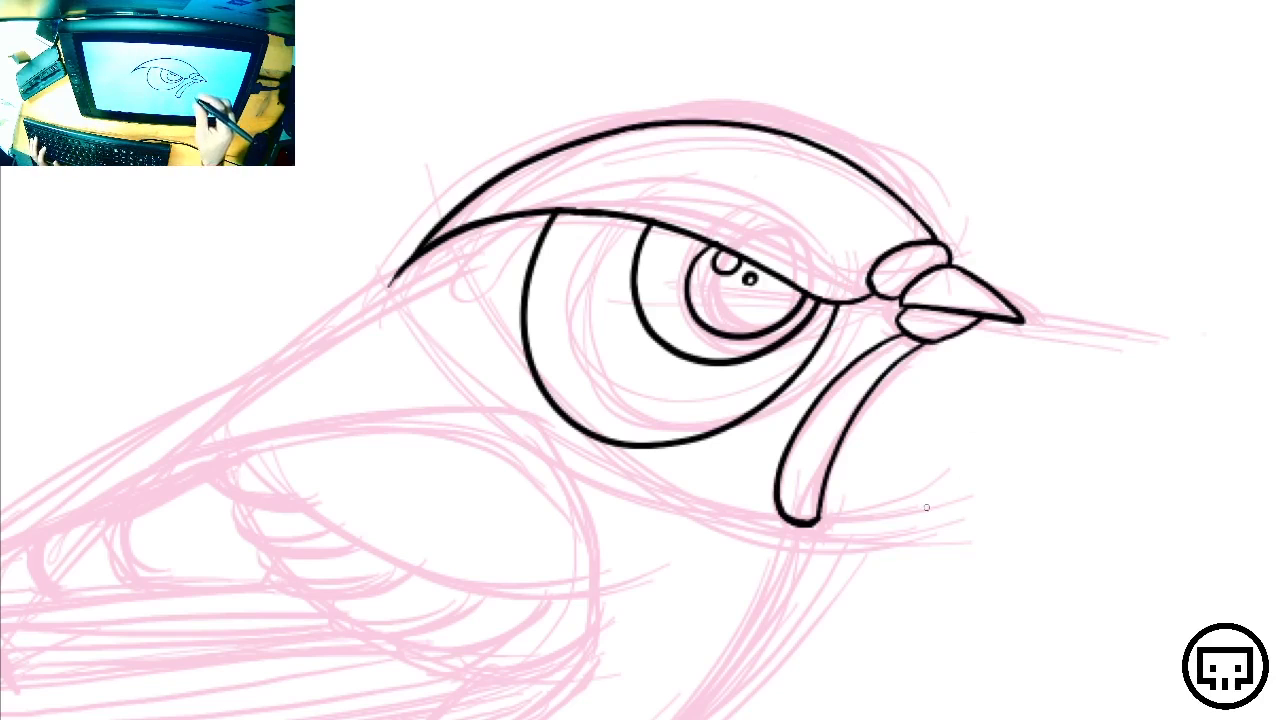
Ink a long cheek curve from above the back of the brow, under the eye ring and past the throat stripe
mouse_move(1100, 386)
mouse_down()
mouse_move(990, 462)
mouse_move(470, 292)
mouse_move(418, 148)
mouse_up()
key(ctrl+z)
mouse_move(508, 42)
mouse_down()
mouse_move(625, 430)
mouse_move(1005, 432)
mouse_up()
key(ctrl+z)
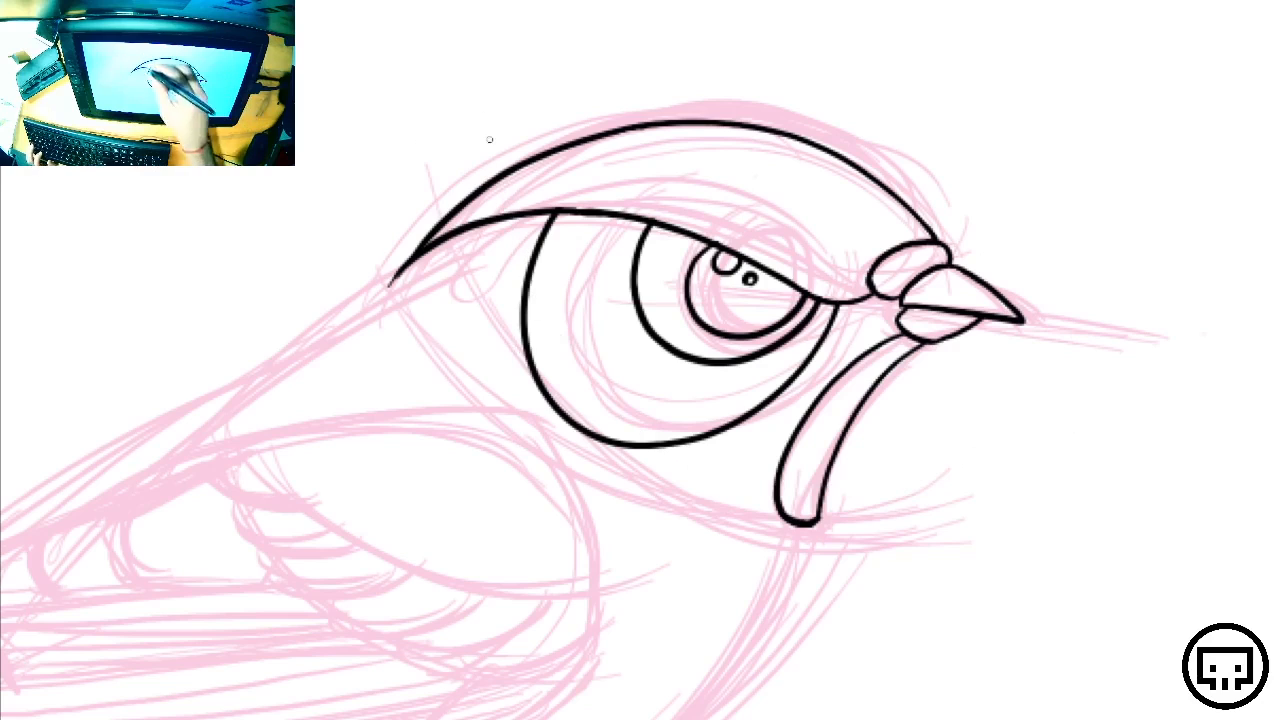
mouse_move(460, 104)
mouse_down()
mouse_move(650, 448)
mouse_move(1012, 428)
mouse_up()
key(ctrl+z)
mouse_move(423, 107)
mouse_down()
mouse_move(929, 491)
mouse_move(1049, 440)
mouse_up()
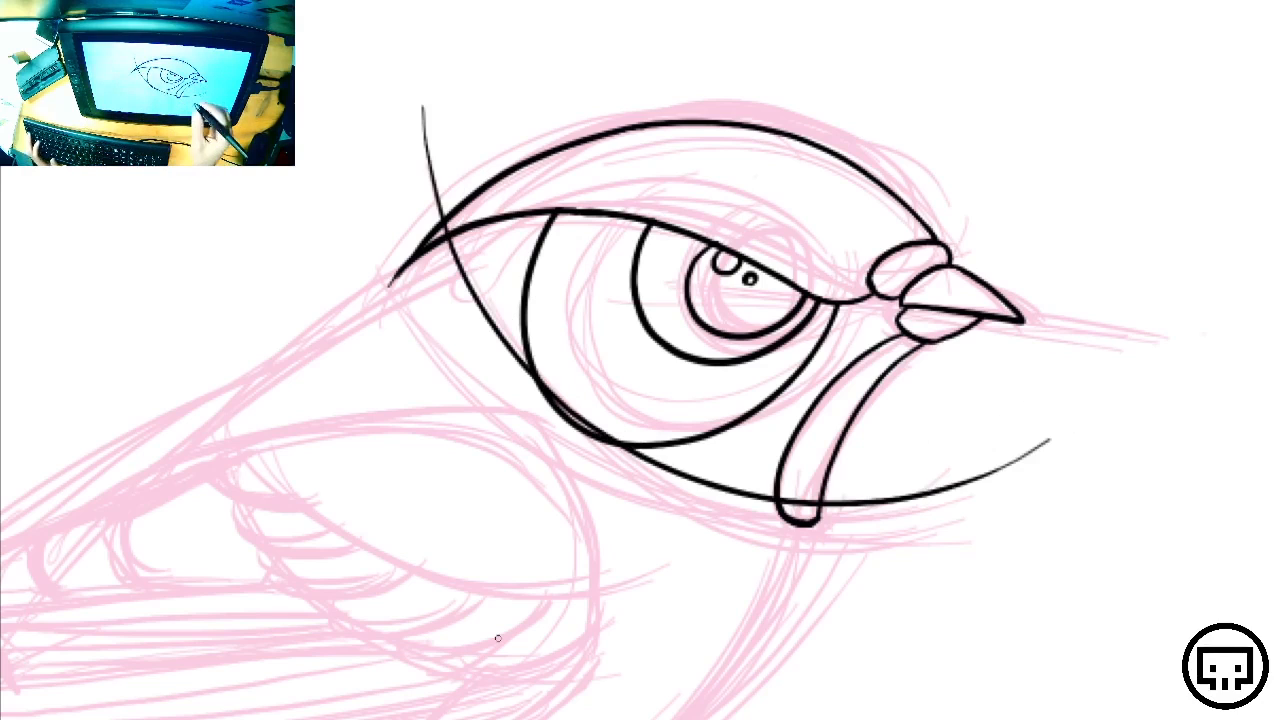
Erase the cheek curve beyond the throat stripe, along the eye ring's edge and above the brow
mouse_move(1050, 439)
mouse_down()
mouse_move(986, 469)
mouse_move(960, 461)
mouse_move(954, 475)
mouse_move(918, 476)
mouse_move(869, 517)
mouse_move(872, 503)
mouse_move(855, 521)
mouse_move(855, 501)
mouse_move(812, 496)
mouse_up()
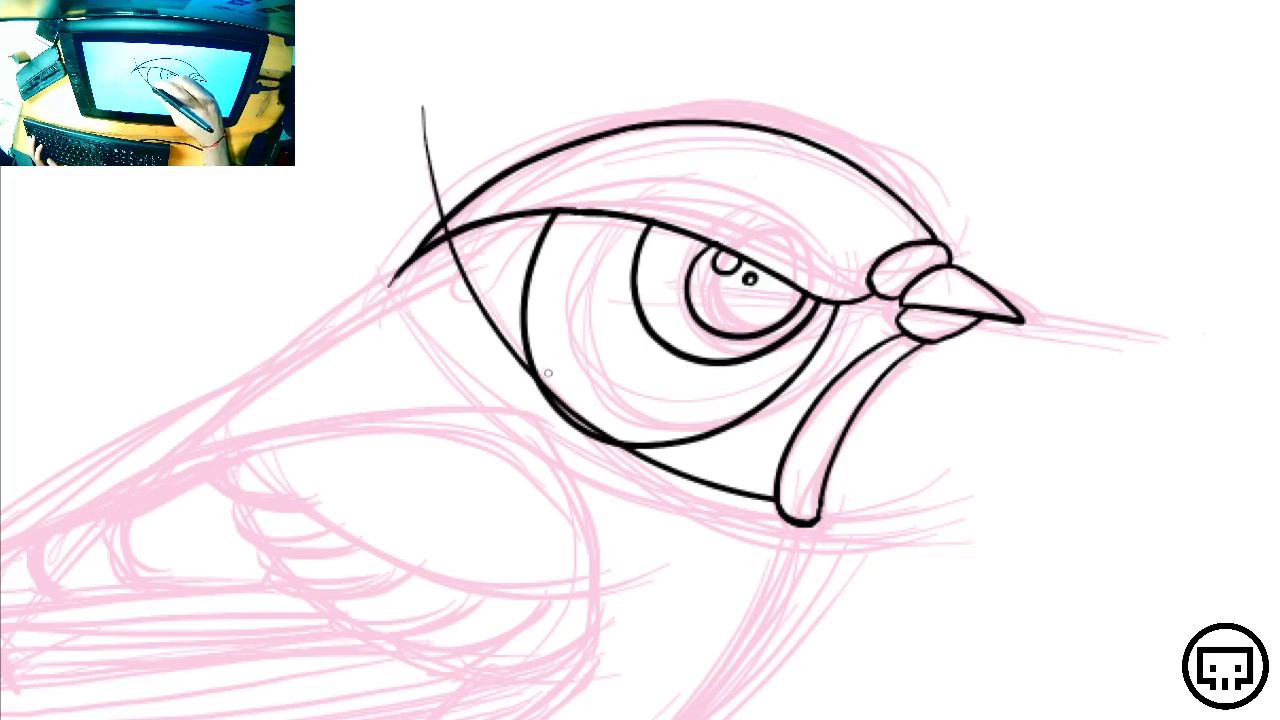
mouse_move(548, 373)
mouse_down()
mouse_move(562, 402)
mouse_move(620, 434)
mouse_up()
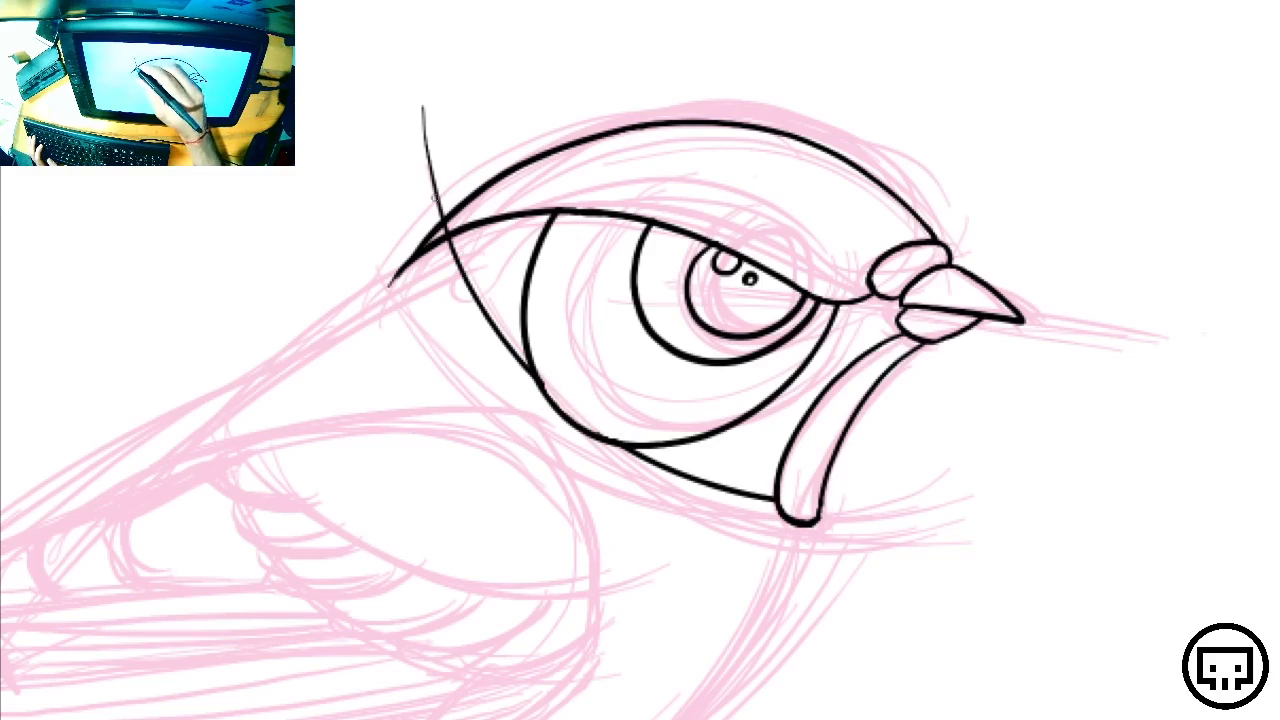
mouse_move(432, 205)
mouse_down()
mouse_move(432, 218)
mouse_move(428, 99)
mouse_up()
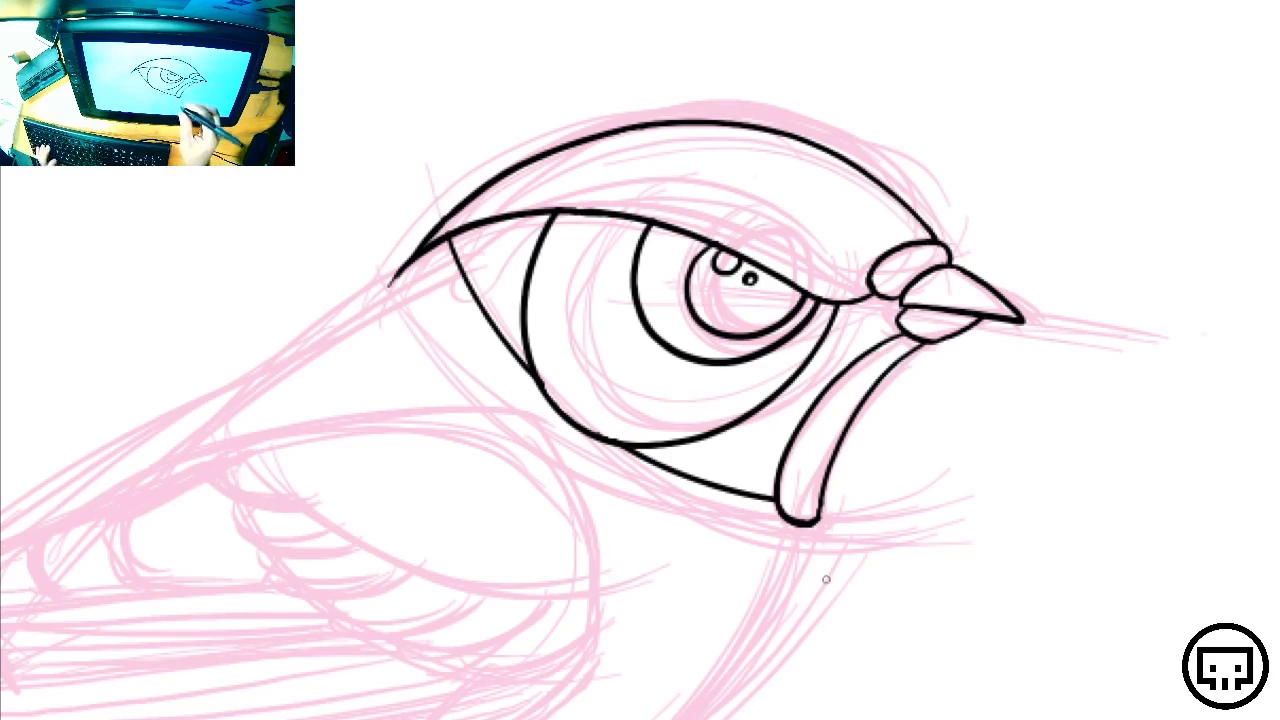
Ink the lower head contour as a smooth curve from behind the brow tip, below the cheek curve and past the throat stripe
mouse_move(305, 168)
mouse_down()
mouse_move(336, 290)
mouse_move(962, 446)
mouse_up()
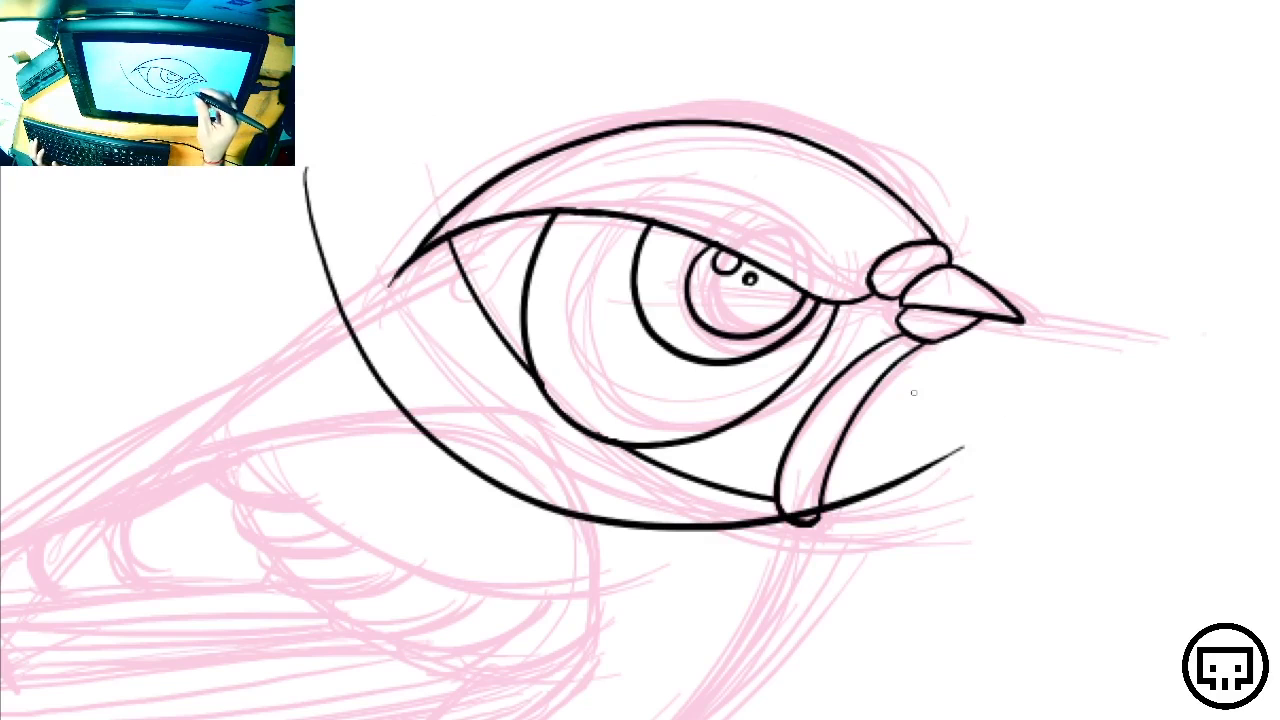
key(ctrl+z)
drag(333, 182, 962, 482)
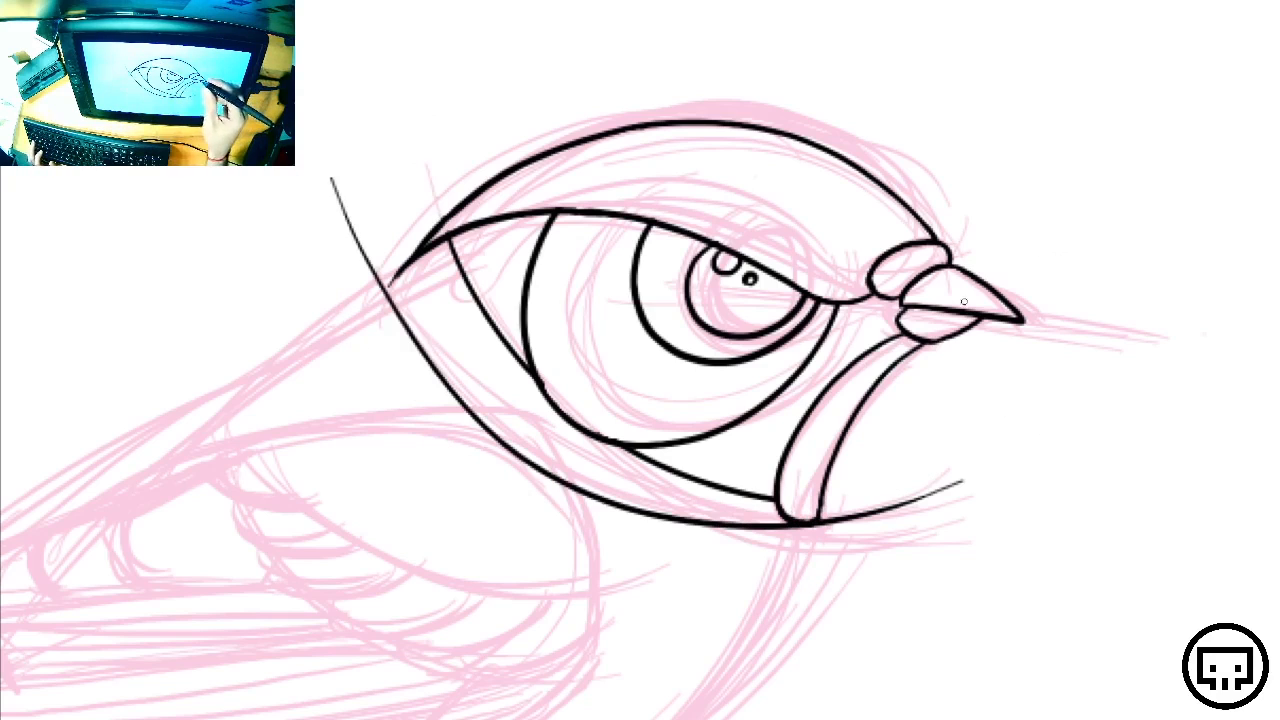
key(ctrl+z)
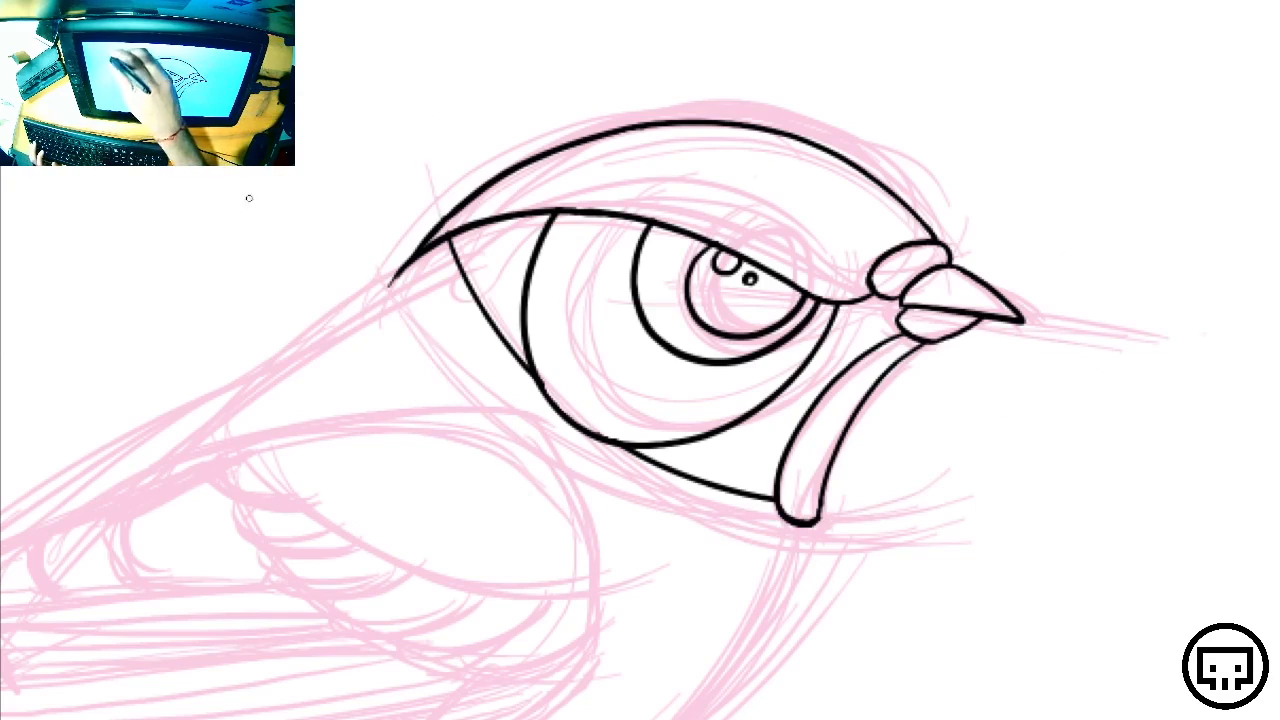
drag(251, 186, 994, 376)
key(ctrl+z)
mouse_move(366, 208)
mouse_down()
mouse_move(888, 538)
mouse_move(1058, 490)
mouse_up()
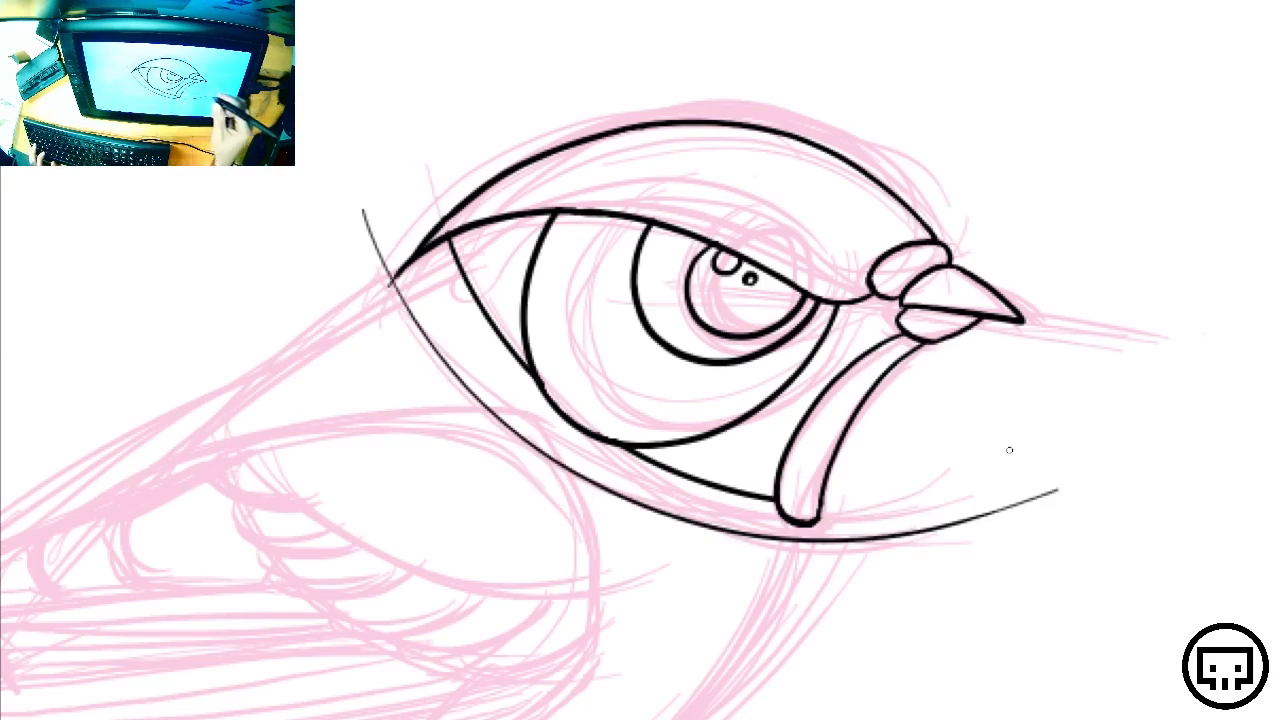
key(ctrl+z)
drag(314, 265, 1055, 460)
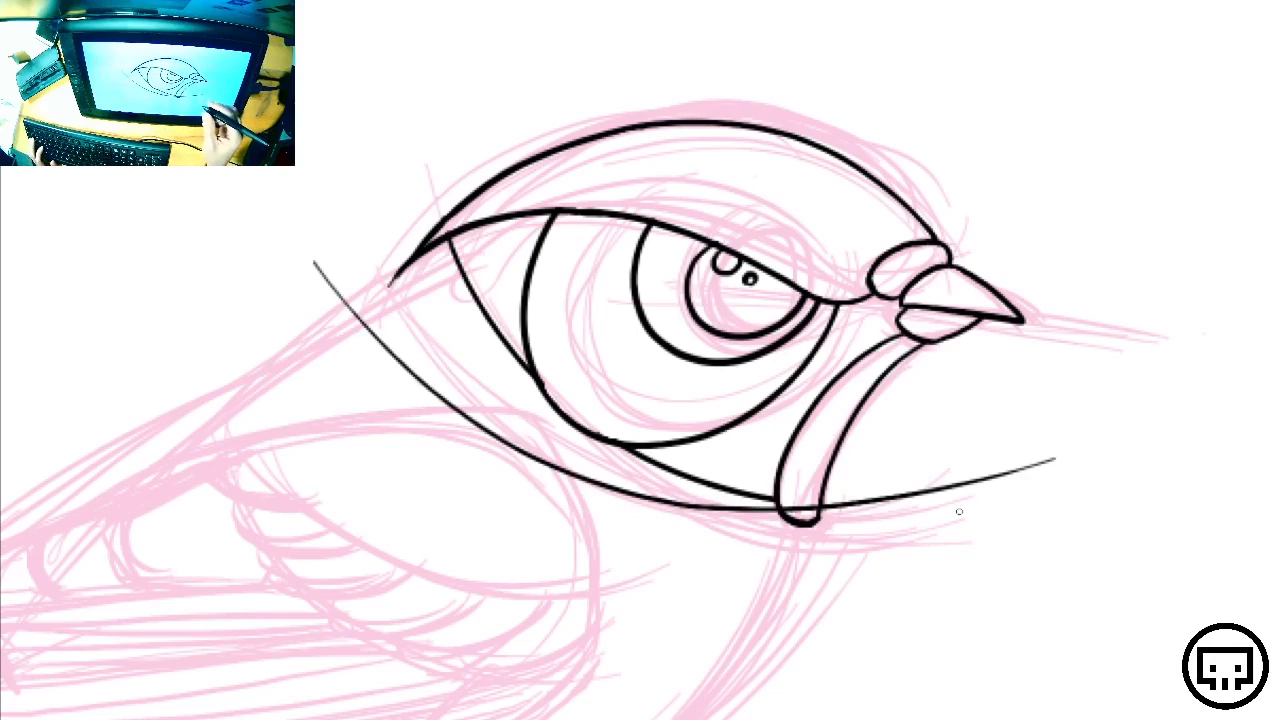
Trim the lower head contour at the throat stripe and shorten its overshooting end at the nape
mouse_move(1047, 455)
mouse_down()
mouse_move(930, 497)
mouse_move(904, 485)
mouse_move(829, 516)
mouse_up()
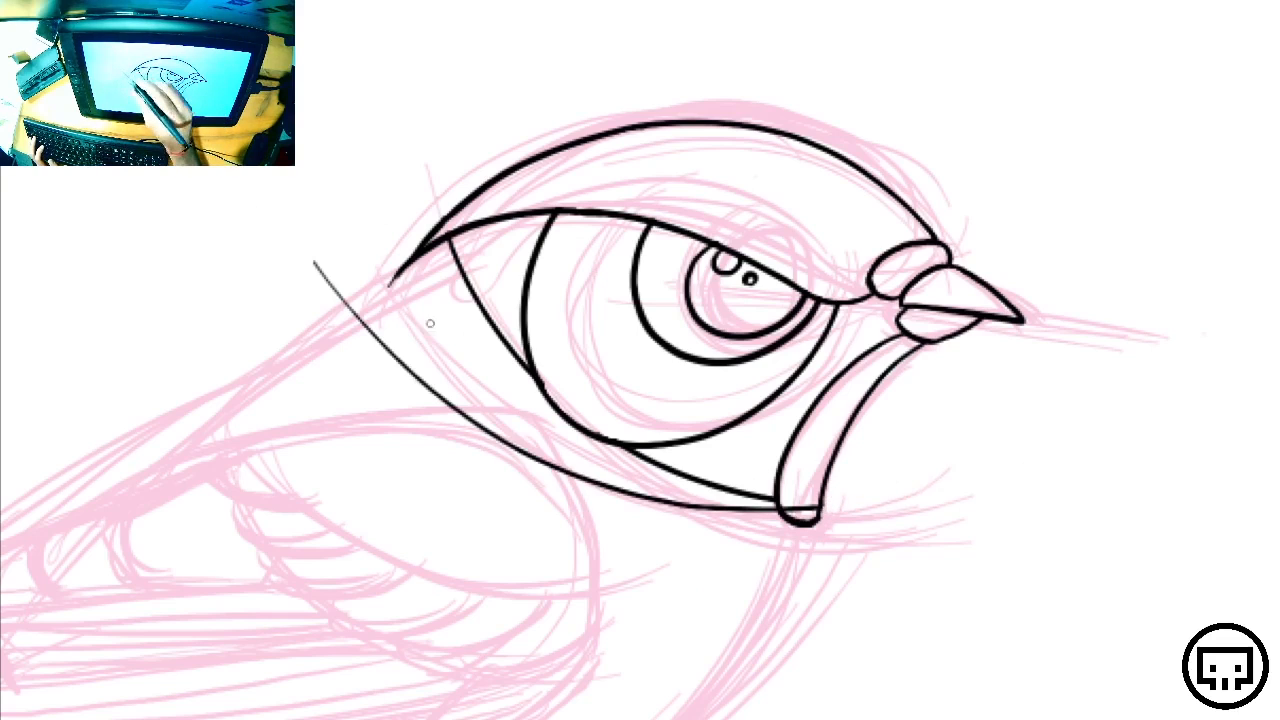
mouse_move(382, 295)
mouse_down()
mouse_move(410, 348)
mouse_move(471, 354)
mouse_move(553, 420)
mouse_move(573, 459)
mouse_move(687, 495)
mouse_move(774, 512)
mouse_up()
key(ctrl+z)
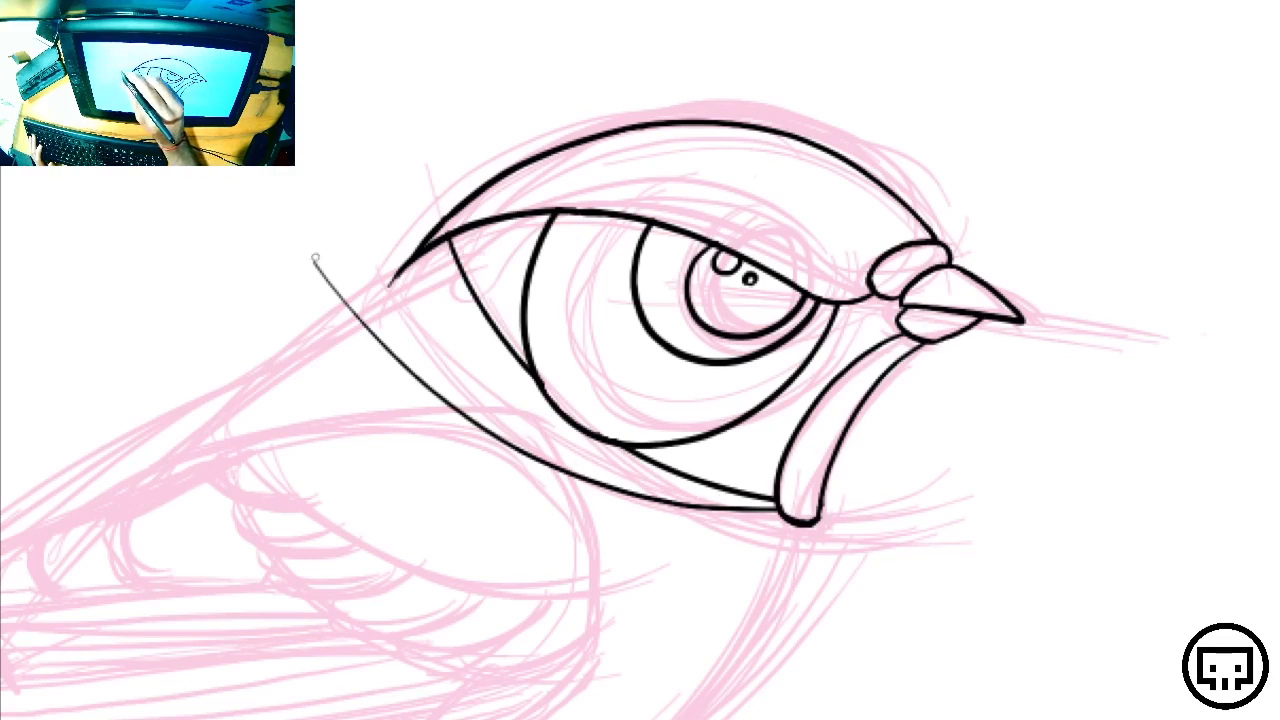
mouse_move(315, 258)
mouse_down()
mouse_move(309, 292)
mouse_move(360, 313)
mouse_up()
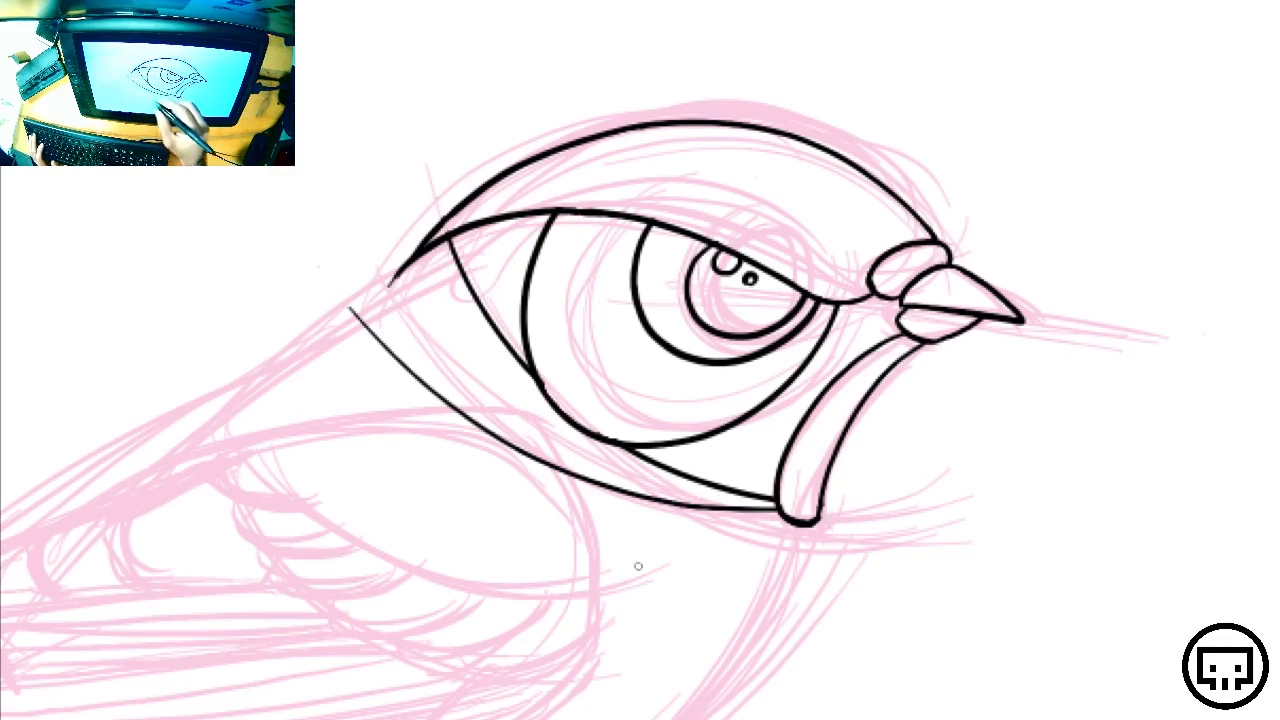
Try to ink the breast and belly contour from the throat stripe toward the tail with the canvas upside down
mouse_move(700, 614)
mouse_down()
mouse_move(1034, 480)
mouse_move(897, 473)
mouse_up()
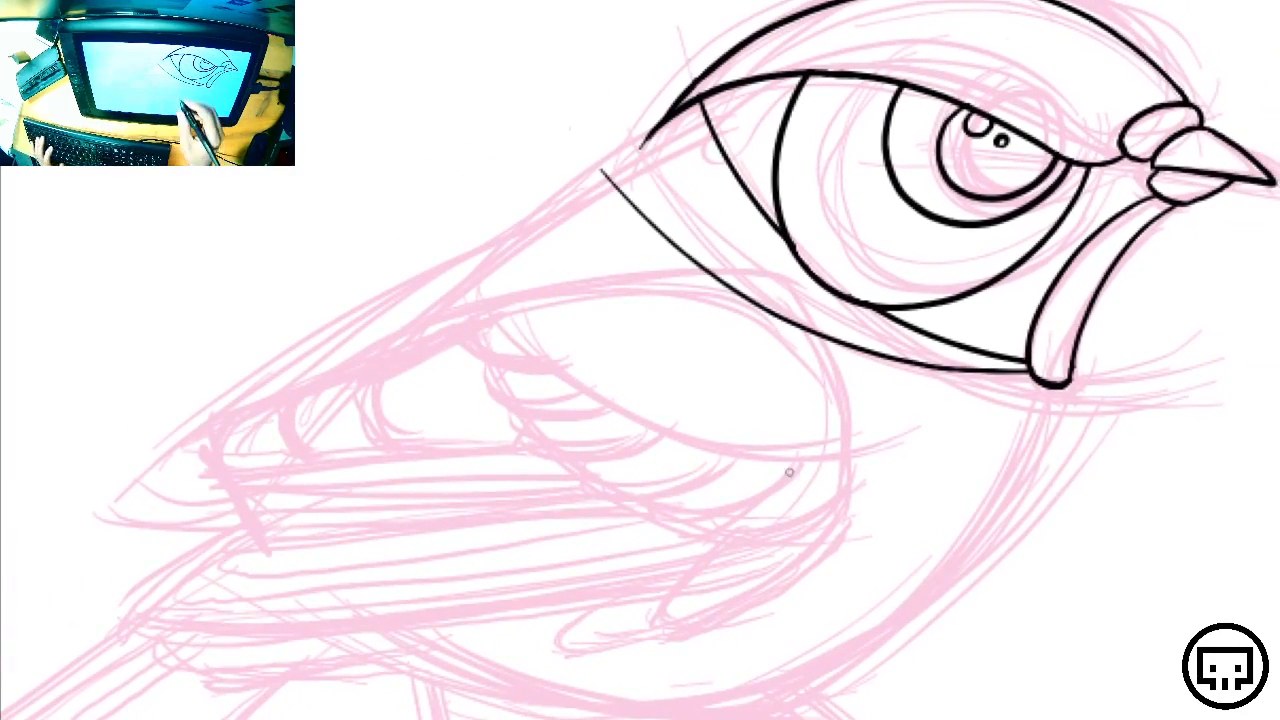
key(alt+space)
drag(756, 555, 531, 194)
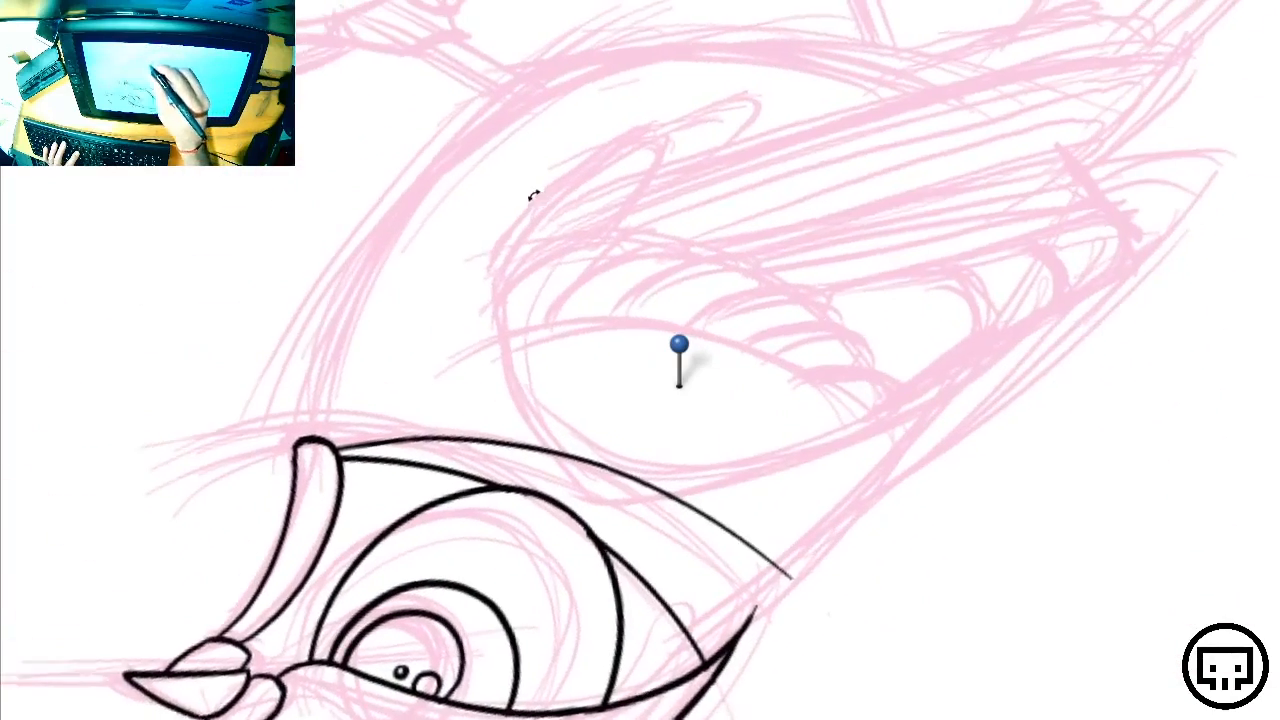
drag(706, 257, 430, 573)
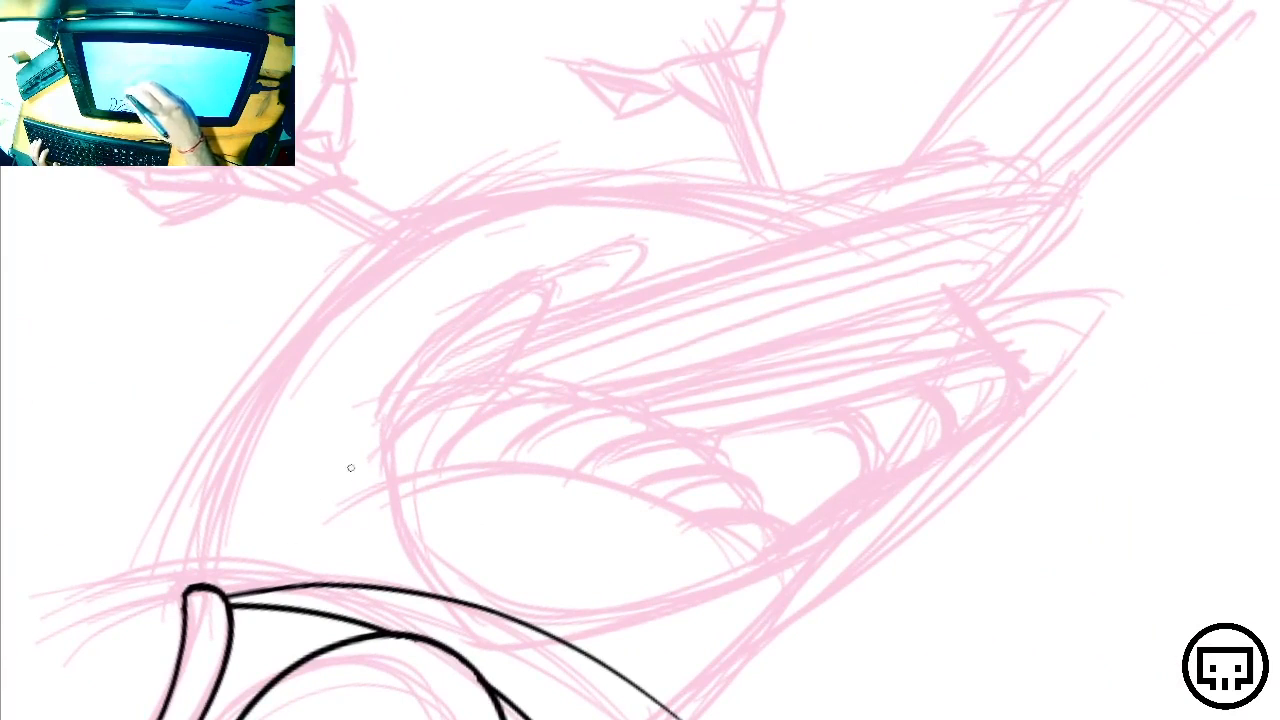
mouse_move(311, 540)
mouse_down()
mouse_move(308, 471)
mouse_move(534, 198)
mouse_move(1080, 252)
mouse_up()
key(ctrl+z)
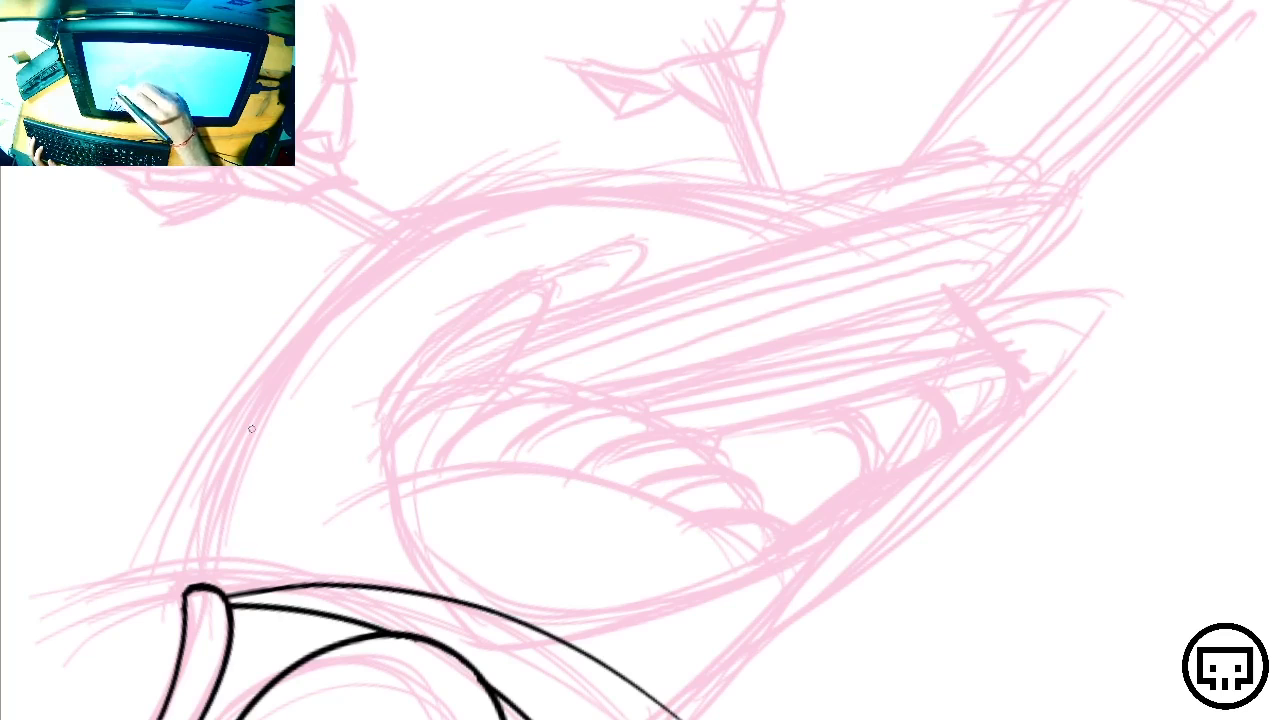
mouse_move(222, 542)
mouse_down()
mouse_move(271, 393)
mouse_move(332, 307)
mouse_move(419, 239)
mouse_move(507, 203)
mouse_move(625, 187)
mouse_move(751, 194)
mouse_move(943, 248)
mouse_up()
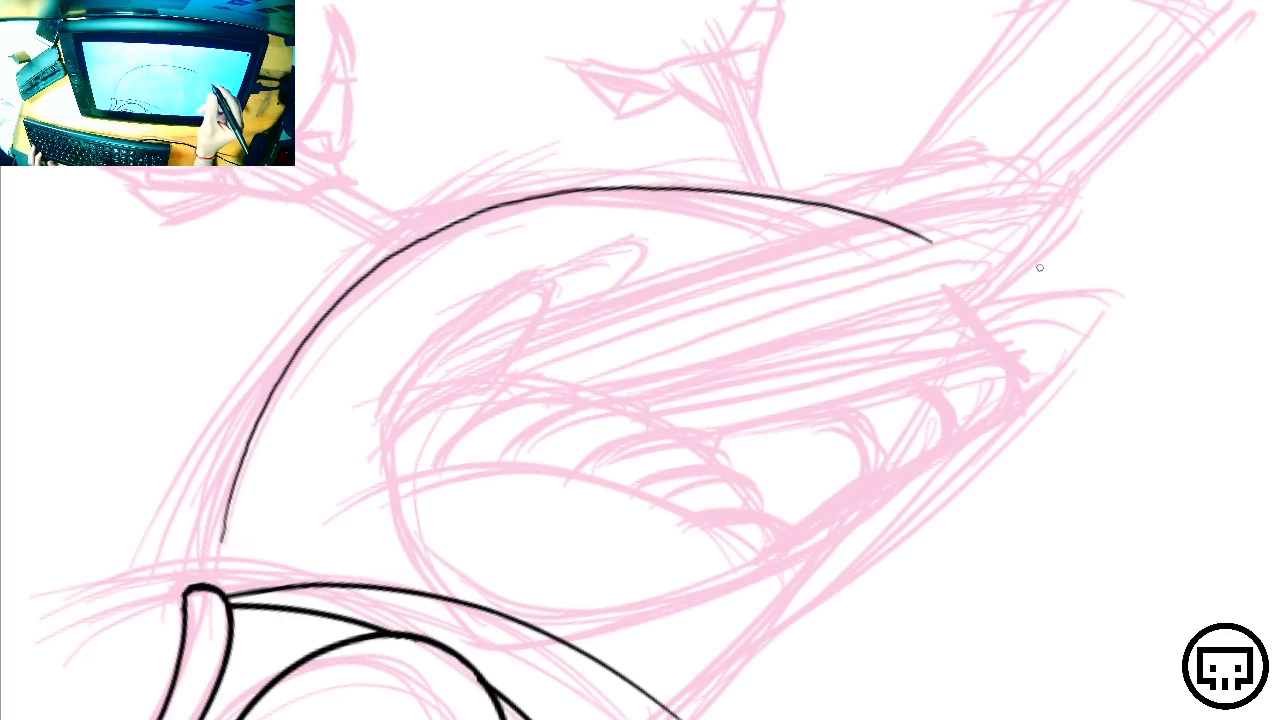
key(ctrl+z)
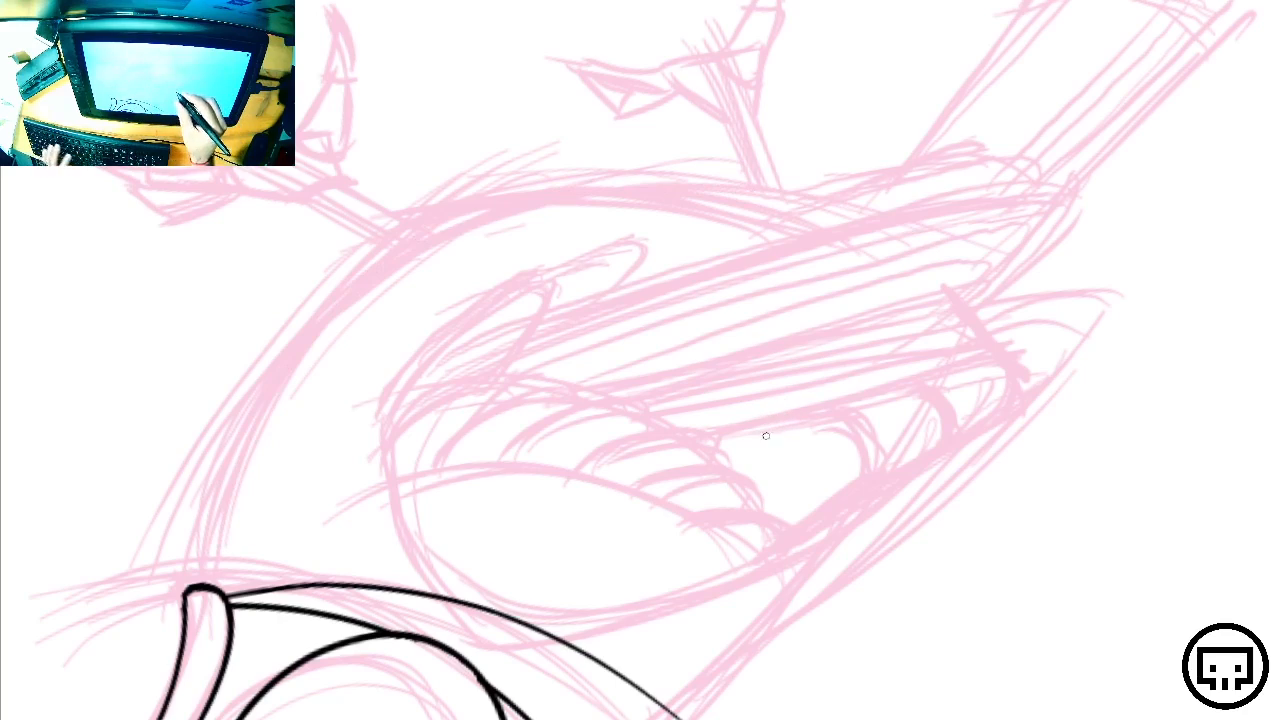
Try to ink the breast and belly contour from the tip of the throat stripe with the canvas upright
drag(740, 489, 625, 225)
mouse_move(1015, 453)
mouse_down()
mouse_move(862, 373)
mouse_move(802, 318)
mouse_up()
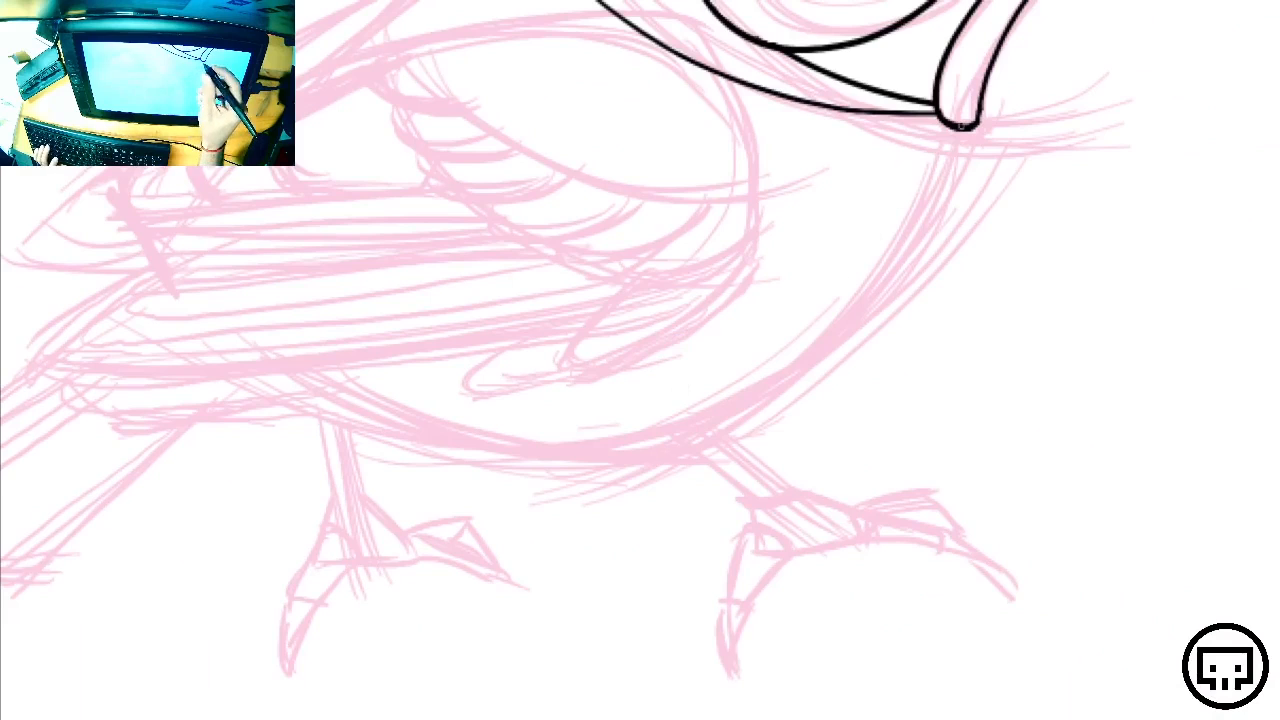
mouse_move(962, 124)
mouse_down()
mouse_move(882, 278)
mouse_move(793, 375)
mouse_move(746, 390)
mouse_move(765, 386)
mouse_move(727, 417)
mouse_move(644, 447)
mouse_move(458, 456)
mouse_move(375, 427)
mouse_move(323, 391)
mouse_up()
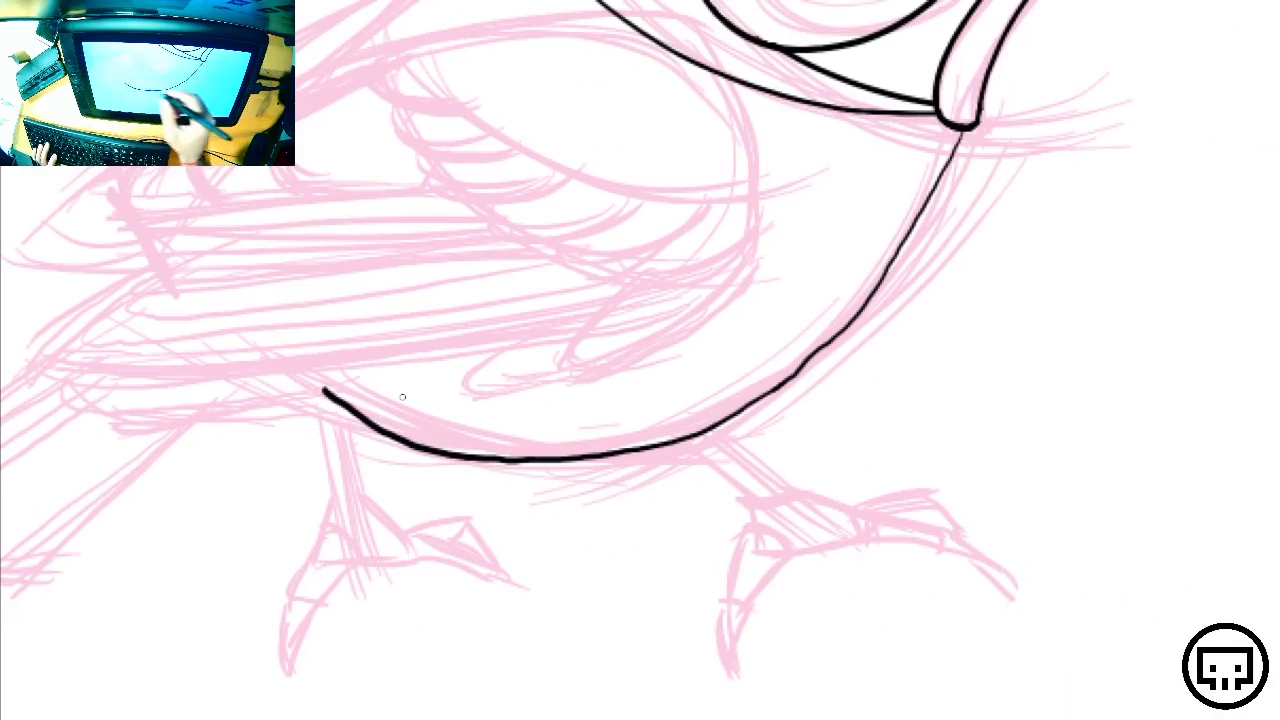
key(ctrl+z)
key(ctrl+z)
mouse_move(962, 112)
mouse_down()
mouse_move(866, 294)
mouse_move(237, 330)
mouse_up()
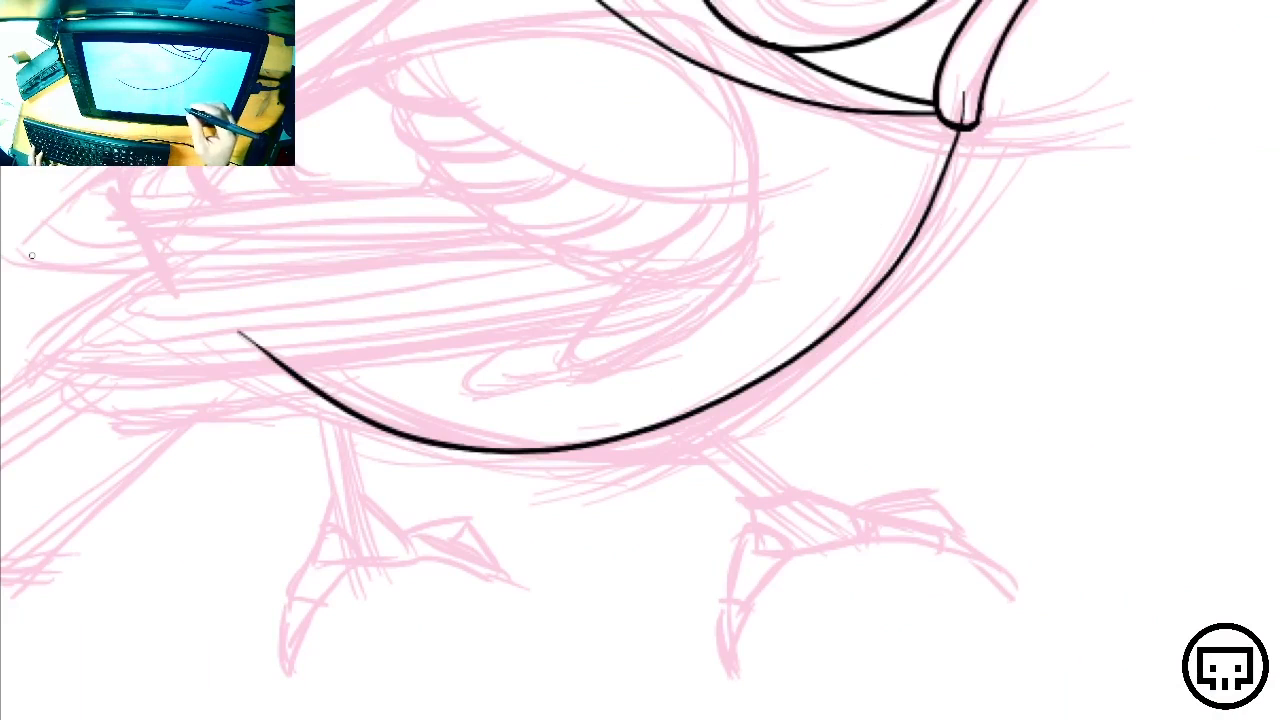
key(ctrl+z)
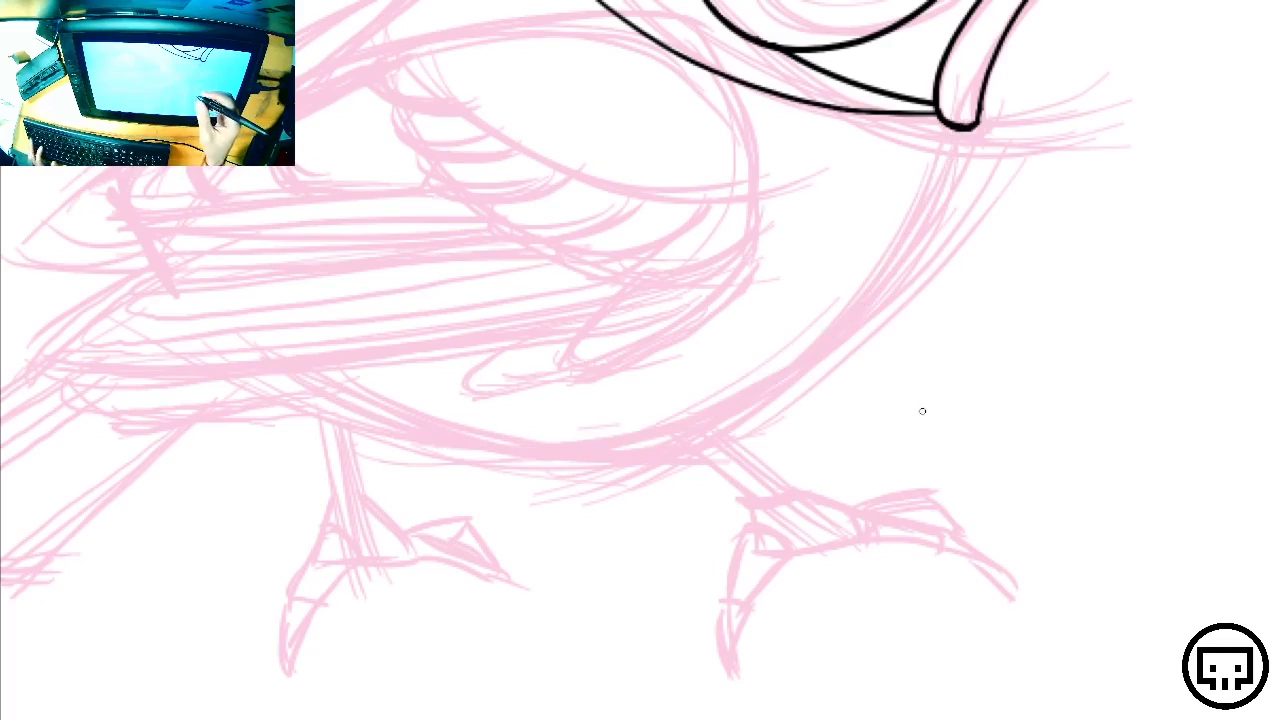
Ink the breast and belly contour as one long curve from the throat stripe toward the tail, and clear its overlap inside the stripe
key(space)
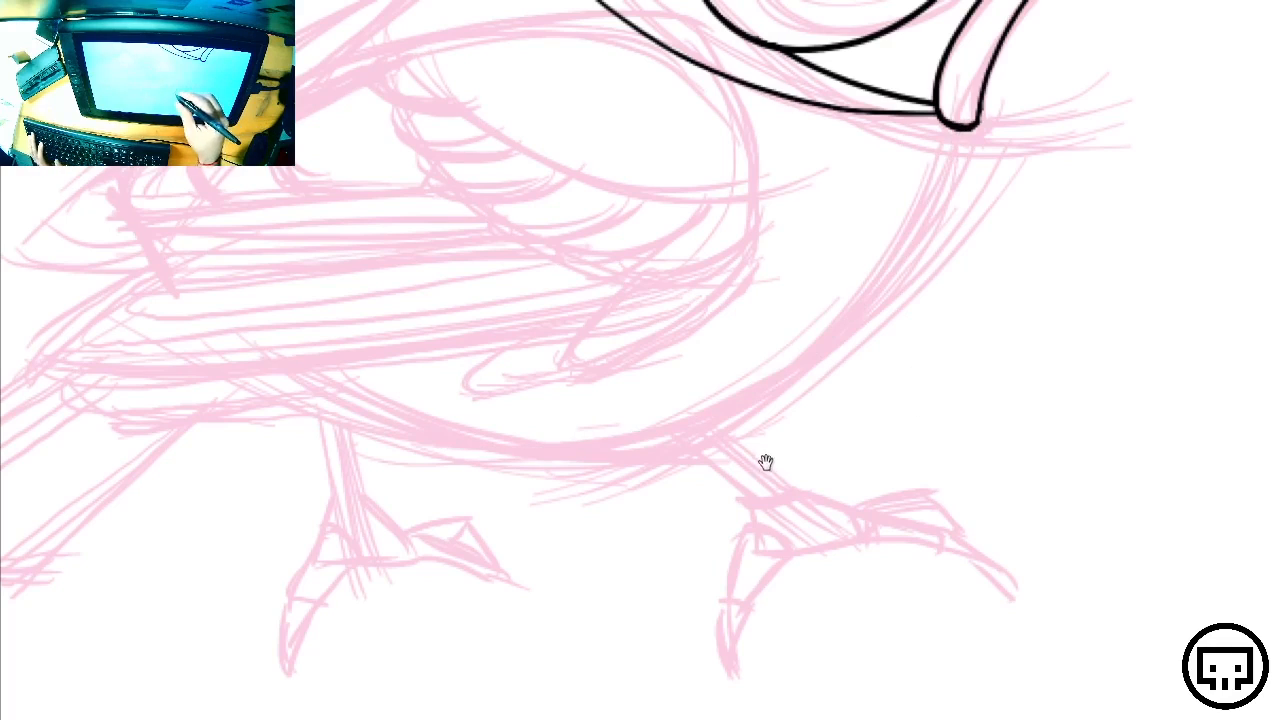
key(shift+space)
drag(766, 468, 542, 190)
drag(1000, 491, 729, 406)
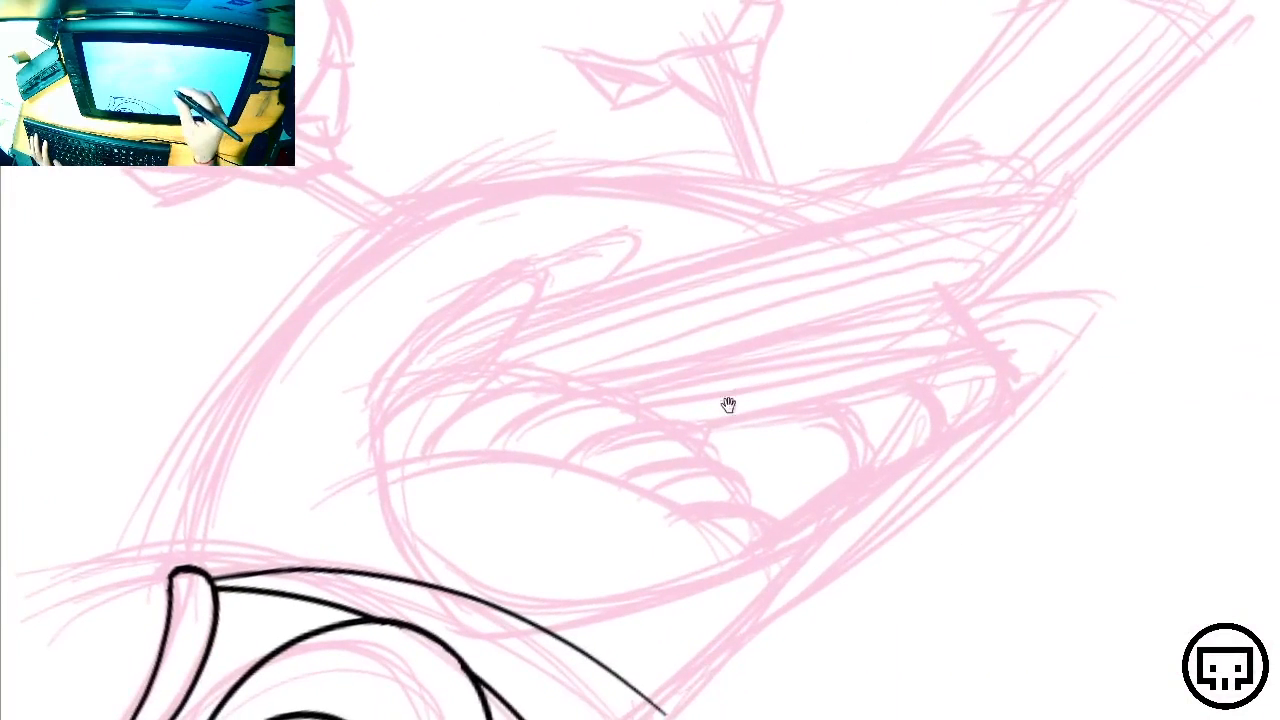
drag(699, 449, 679, 398)
key(shift+space)
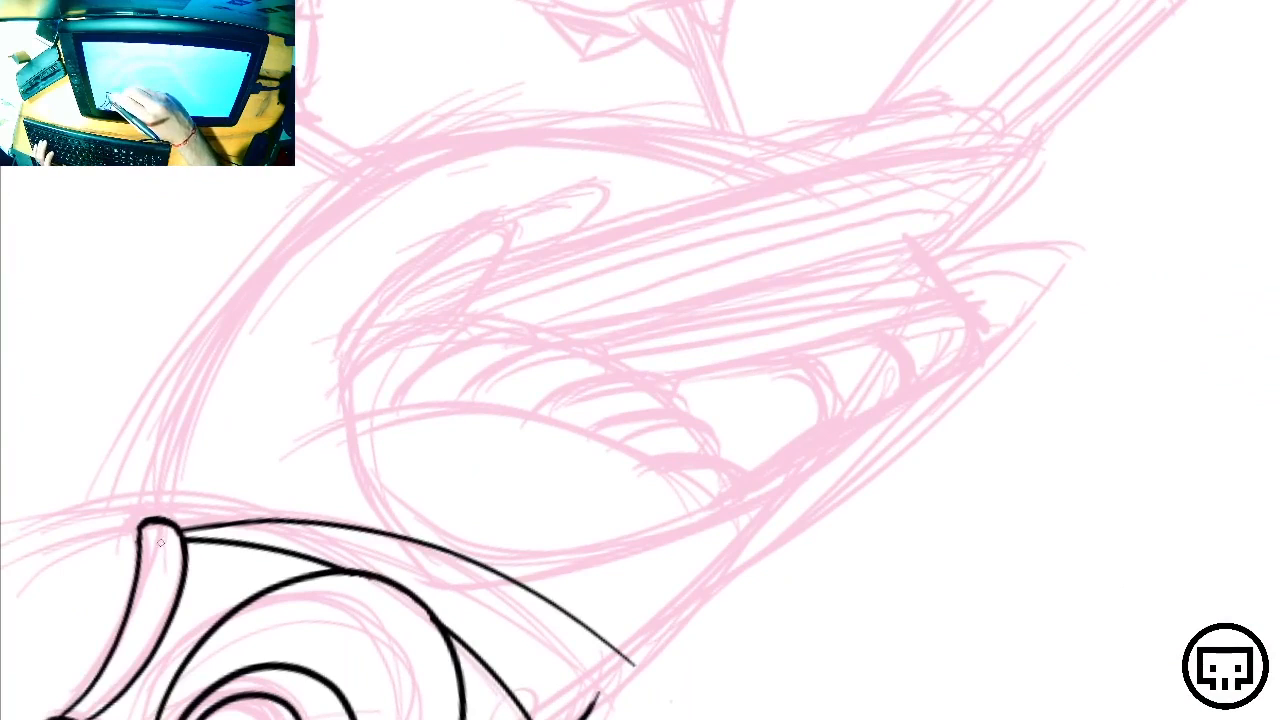
mouse_move(160, 568)
mouse_down()
mouse_move(151, 468)
mouse_move(888, 215)
mouse_up()
key(ctrl+z)
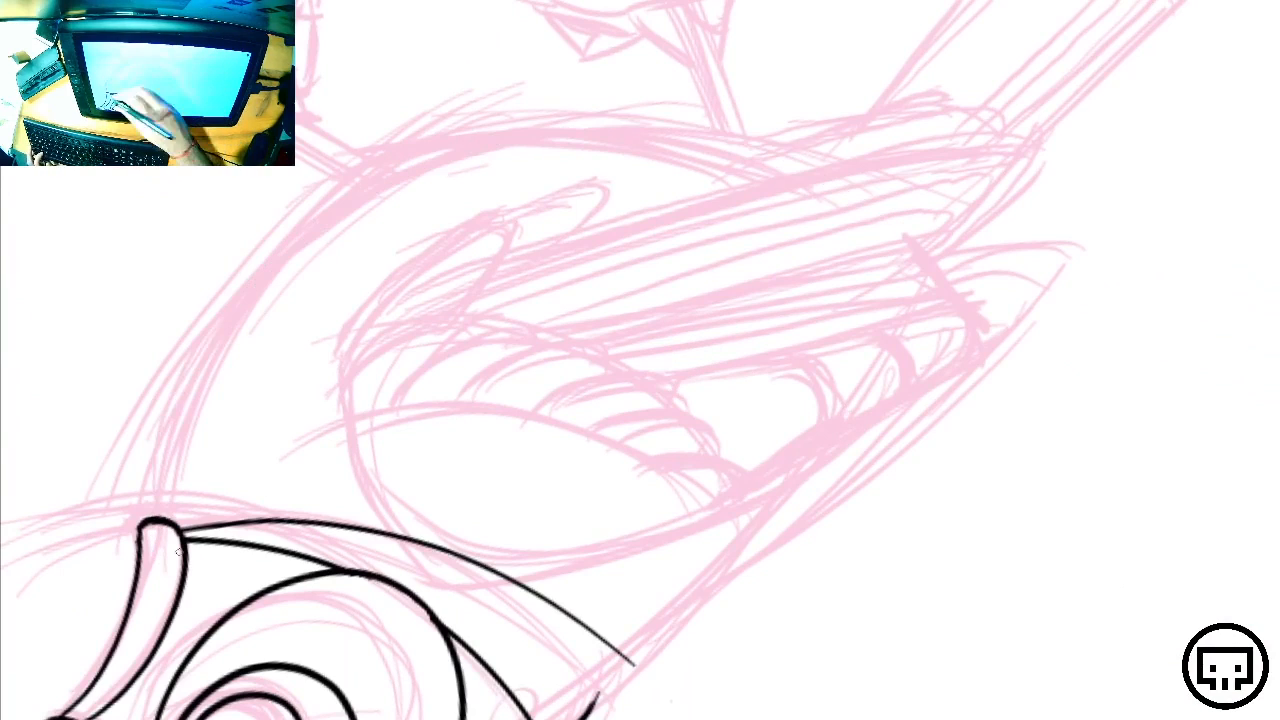
mouse_move(162, 590)
mouse_down()
mouse_move(149, 451)
mouse_move(882, 210)
mouse_up()
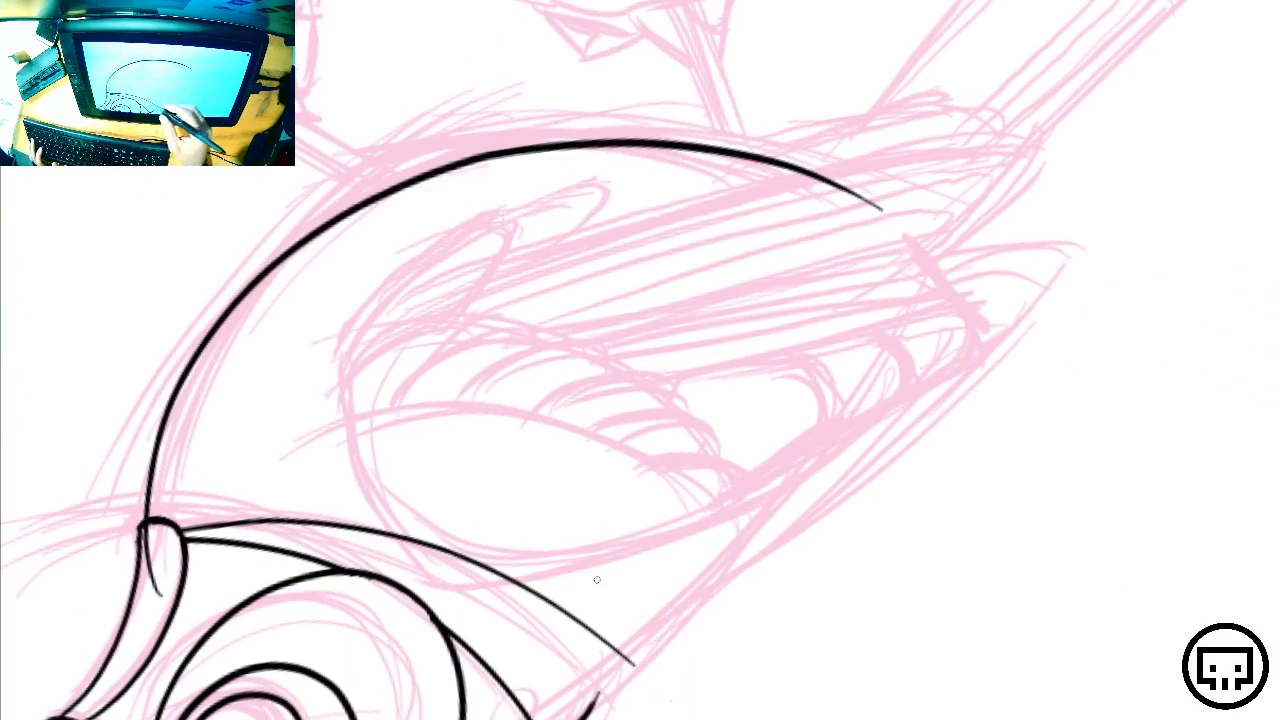
drag(645, 498, 888, 394)
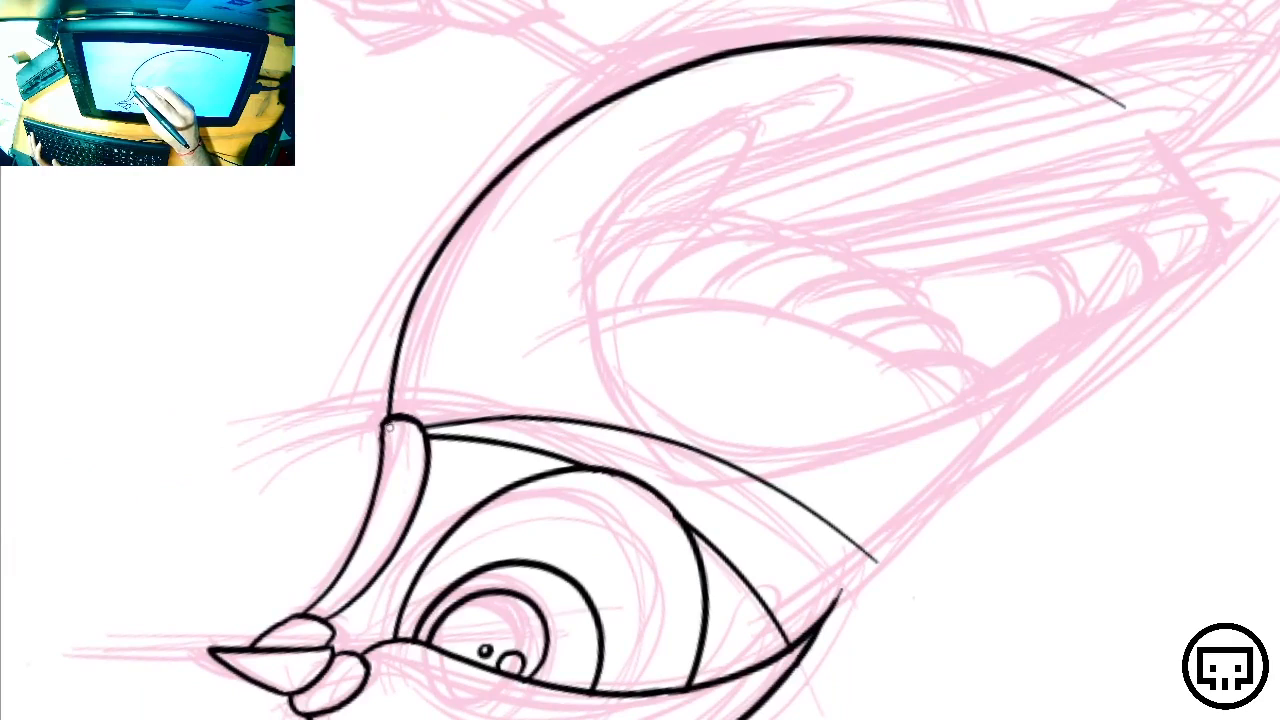
mouse_move(993, 326)
mouse_down()
mouse_move(949, 431)
mouse_move(844, 456)
mouse_up()
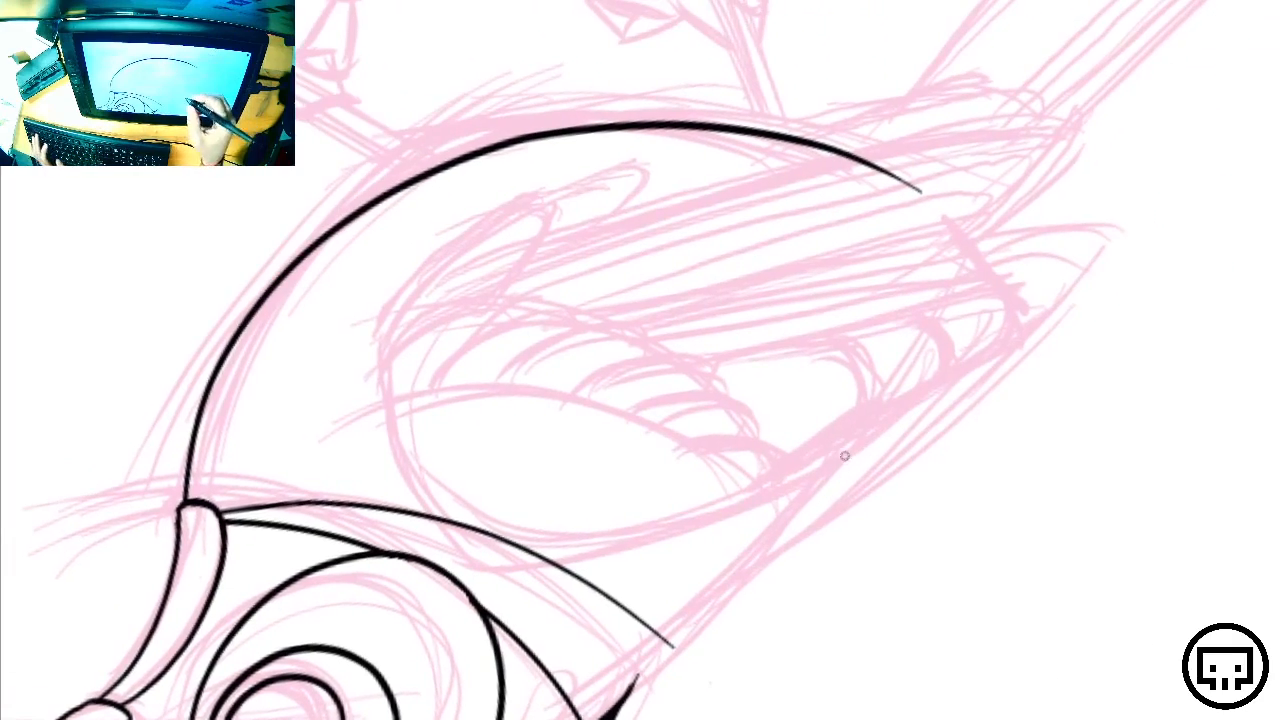
Try an arc built from overlapping short strokes on the blank canvas in front of the bird
mouse_move(887, 316)
mouse_down()
mouse_move(1077, 420)
mouse_move(563, 606)
mouse_move(383, 488)
mouse_up()
drag(993, 435, 740, 560)
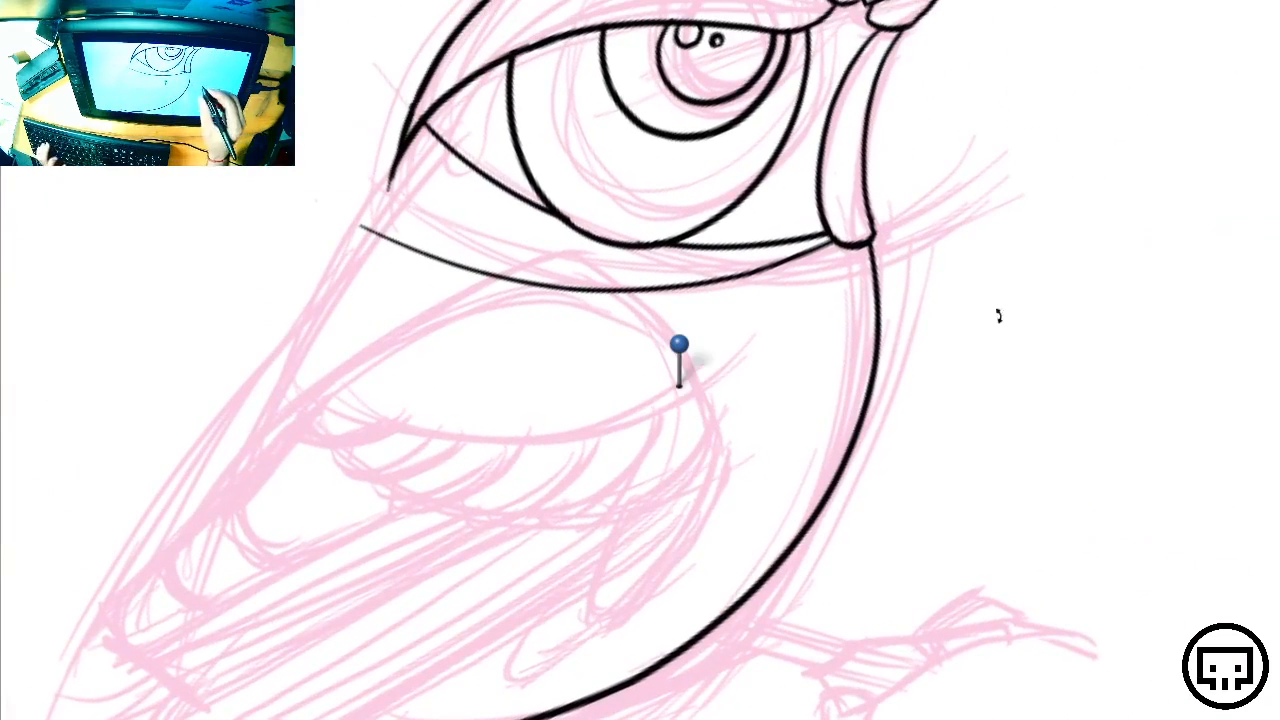
mouse_move(978, 366)
mouse_down()
mouse_move(1130, 313)
mouse_move(1279, 312)
mouse_up()
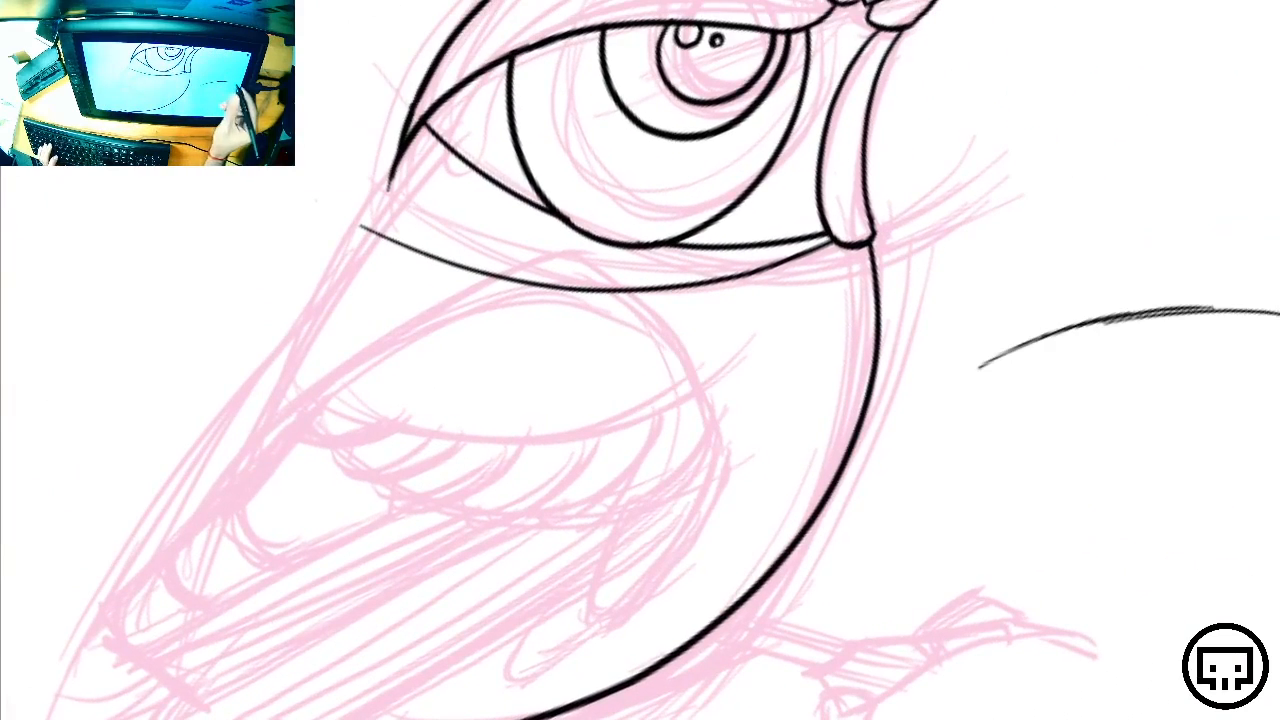
key(ctrl+z)
key(ctrl+z)
key(ctrl+z)
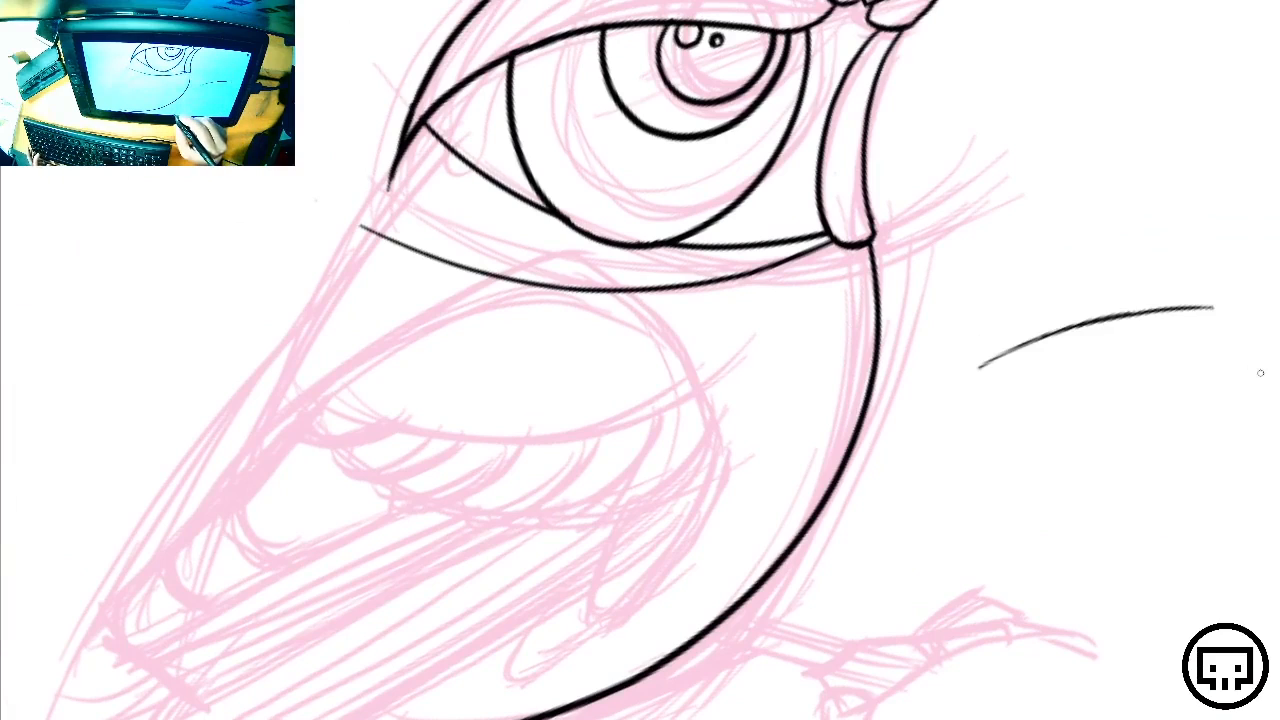
key(ctrl+z)
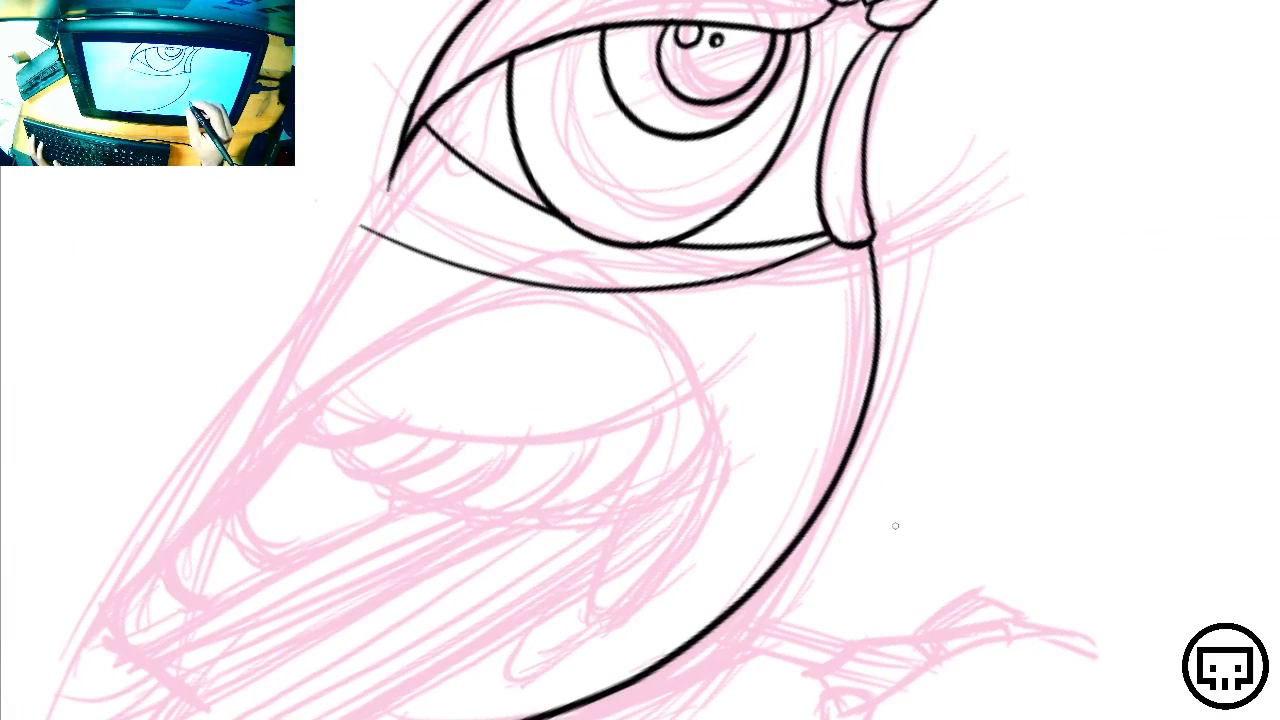
Try a long S-shaped curve on the blank canvas in front of the bird and retrace it with overlapping strokes
drag(898, 527, 956, 466)
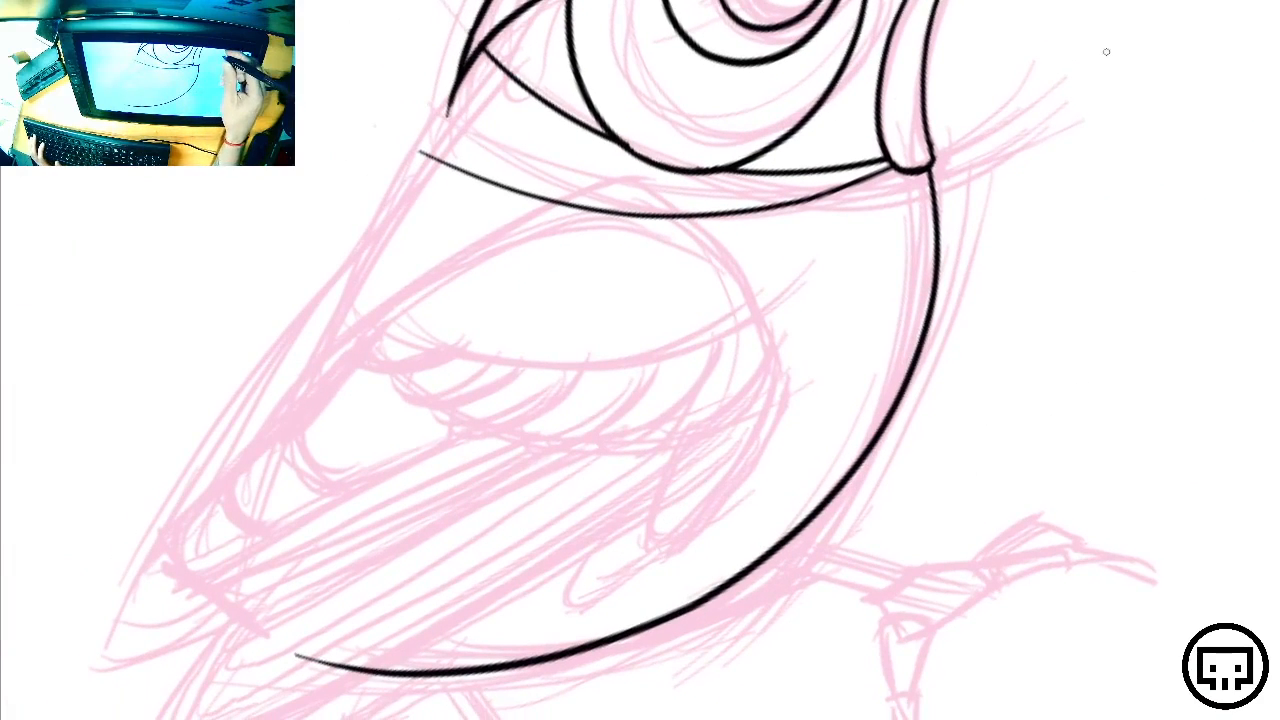
mouse_move(1106, 52)
mouse_down()
mouse_move(1145, 103)
mouse_move(1176, 208)
mouse_move(1139, 301)
mouse_move(1029, 435)
mouse_move(960, 635)
mouse_up()
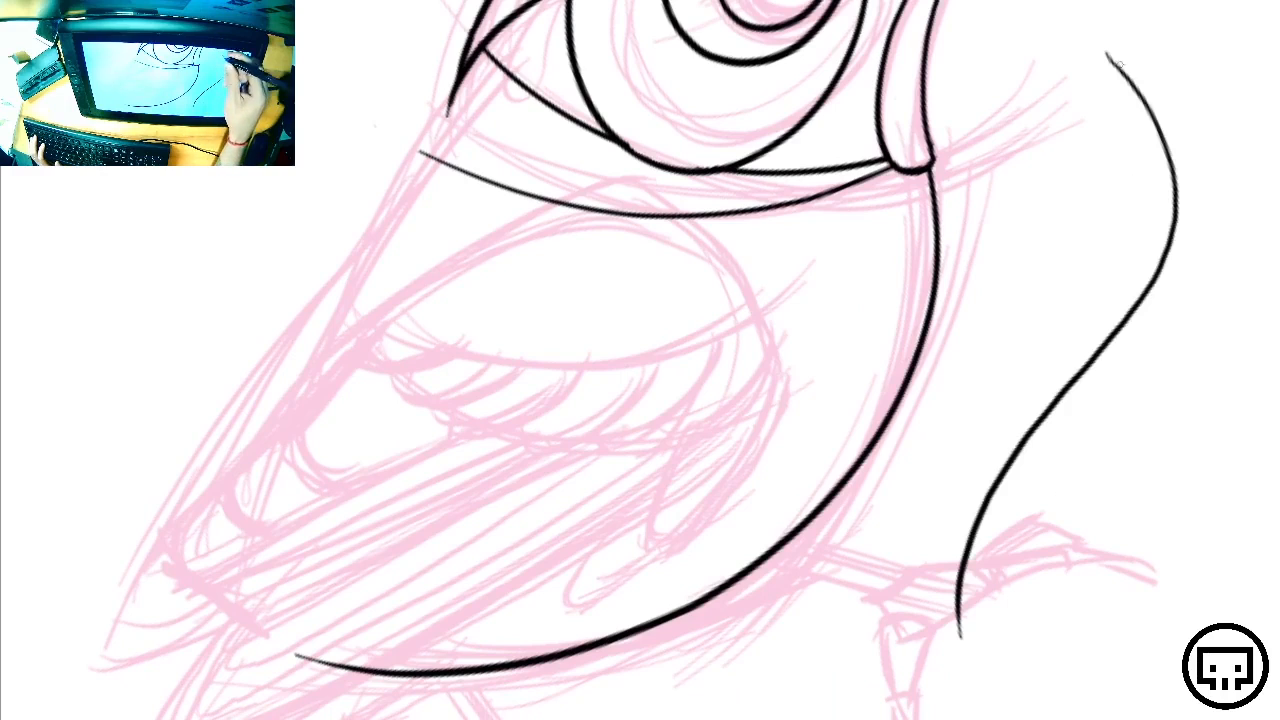
mouse_move(1115, 62)
mouse_down()
mouse_move(1165, 146)
mouse_move(1175, 229)
mouse_move(1173, 184)
mouse_move(1152, 272)
mouse_move(1037, 415)
mouse_move(1080, 370)
mouse_move(970, 548)
mouse_move(955, 625)
mouse_up()
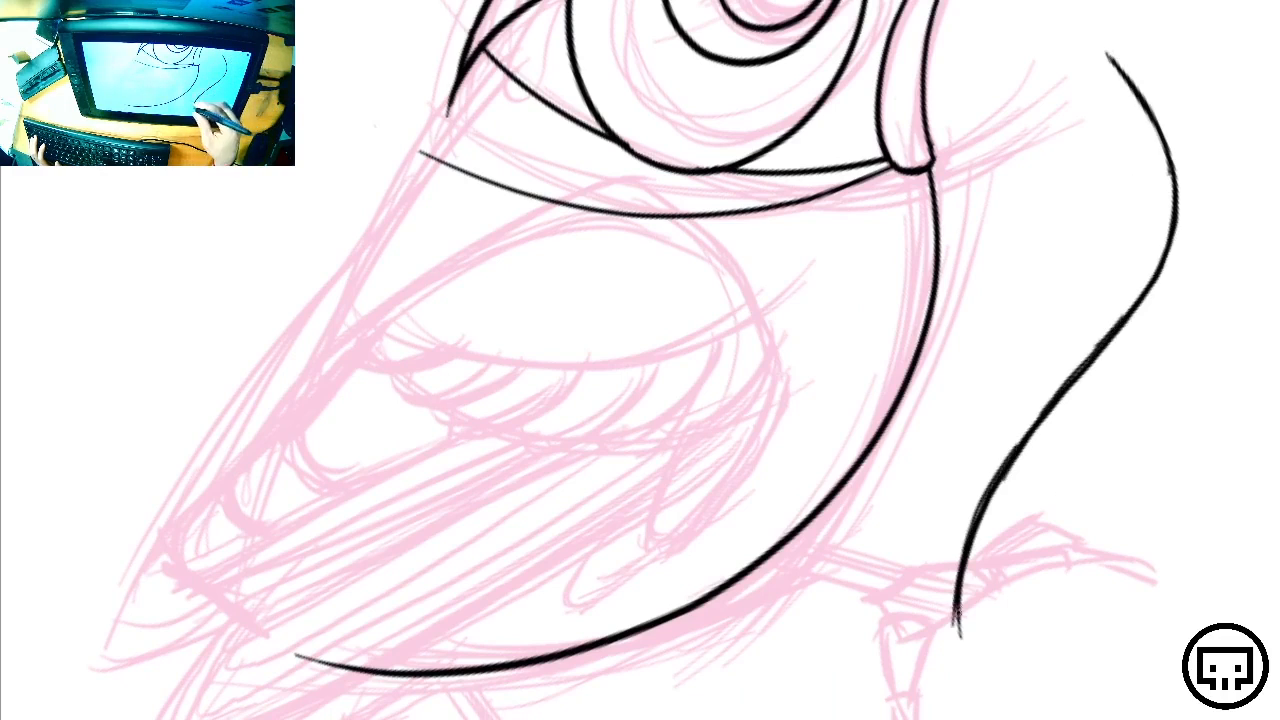
key(ctrl+z)
key(ctrl+z)
key(ctrl+z)
key(ctrl+z)
key(ctrl+z)
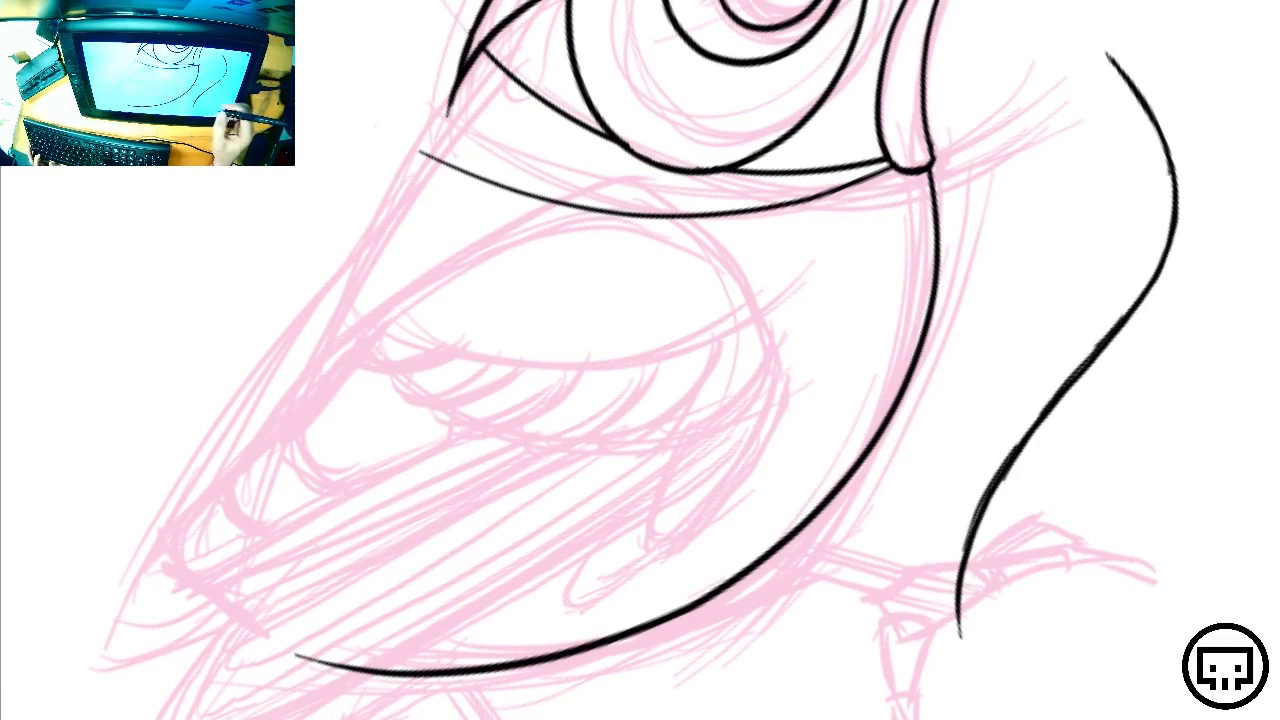
key(ctrl+z)
key(ctrl+z)
key(ctrl+z)
key(ctrl+z)
key(ctrl+z)
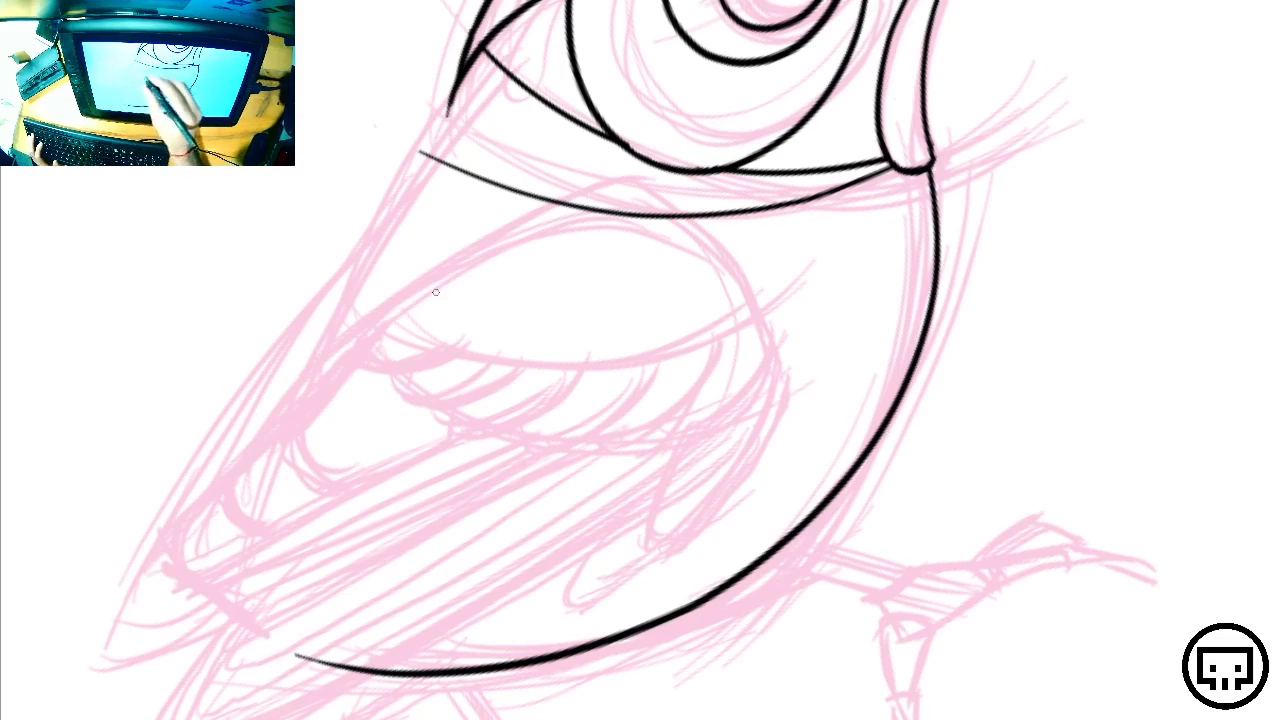
Try to ink the wing's rounded upper contour in one stroke from the back to the breast side
mouse_move(343, 345)
mouse_down()
mouse_move(589, 215)
mouse_move(651, 216)
mouse_move(736, 278)
mouse_move(755, 318)
mouse_up()
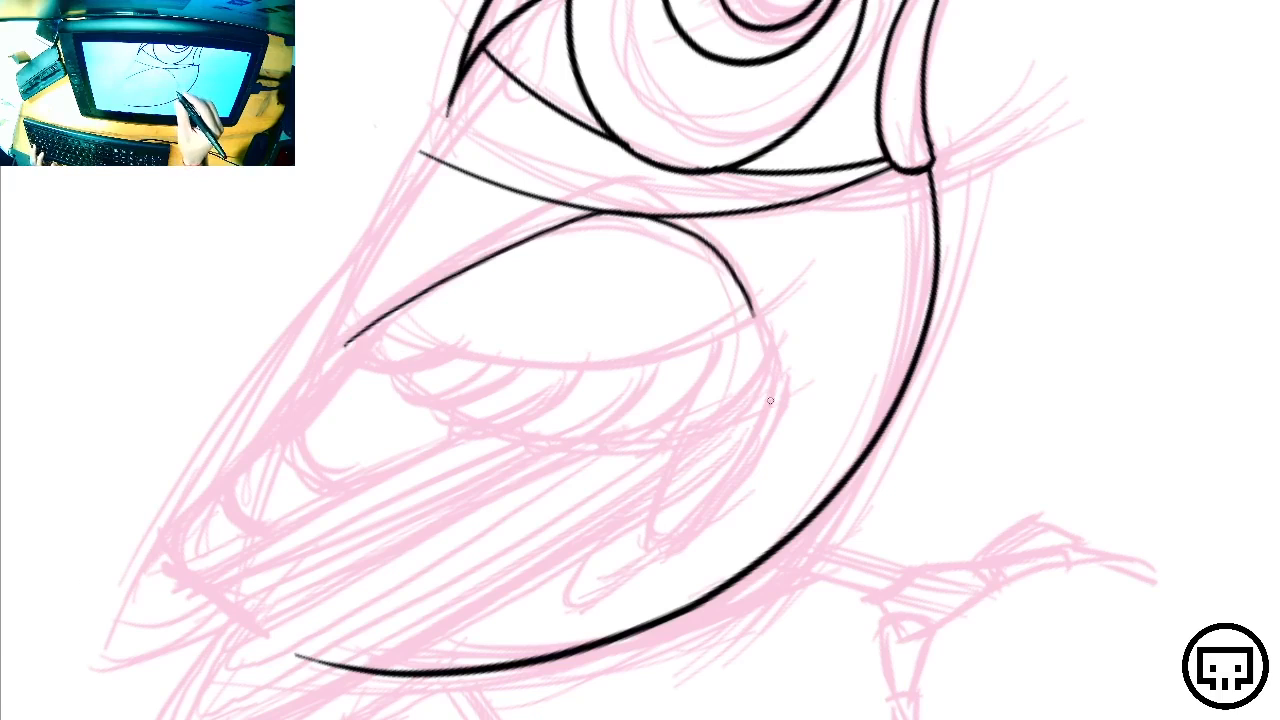
key(ctrl+z)
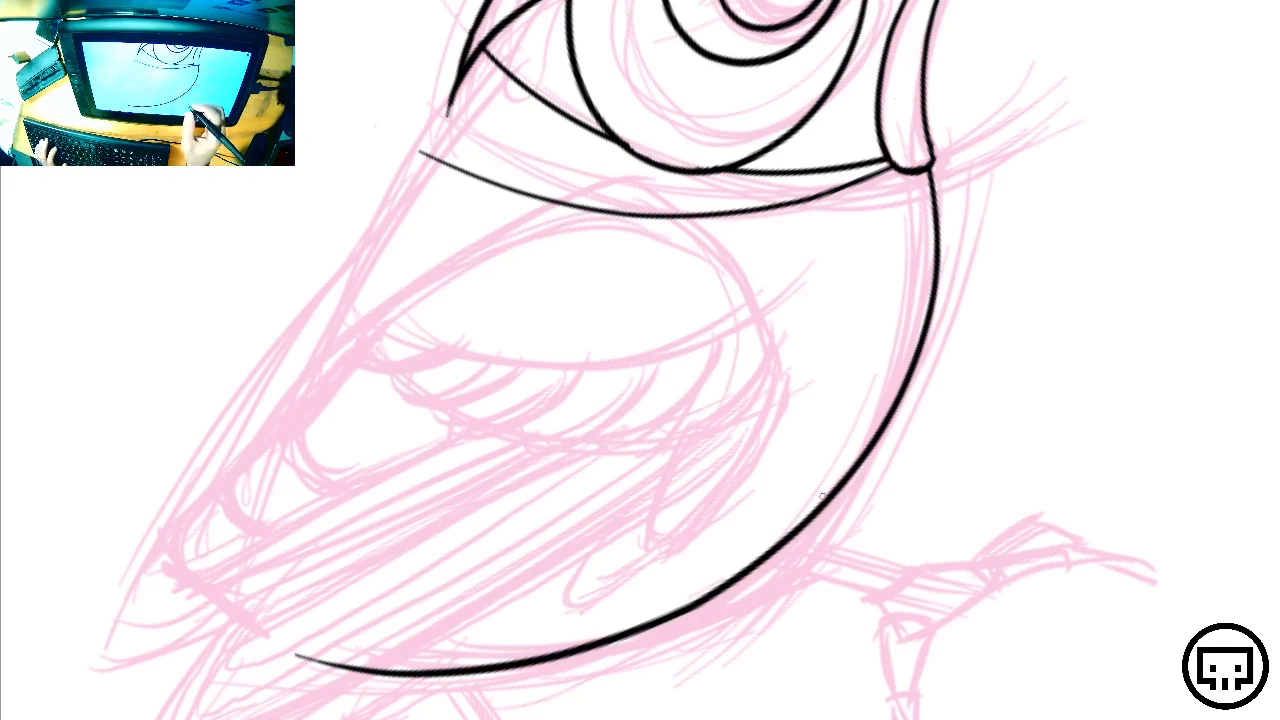
Ink the lower edge of the wing's shoulder section as one smooth curve running past both ends of the sketch line
key(shift+space)
drag(966, 537, 462, 398)
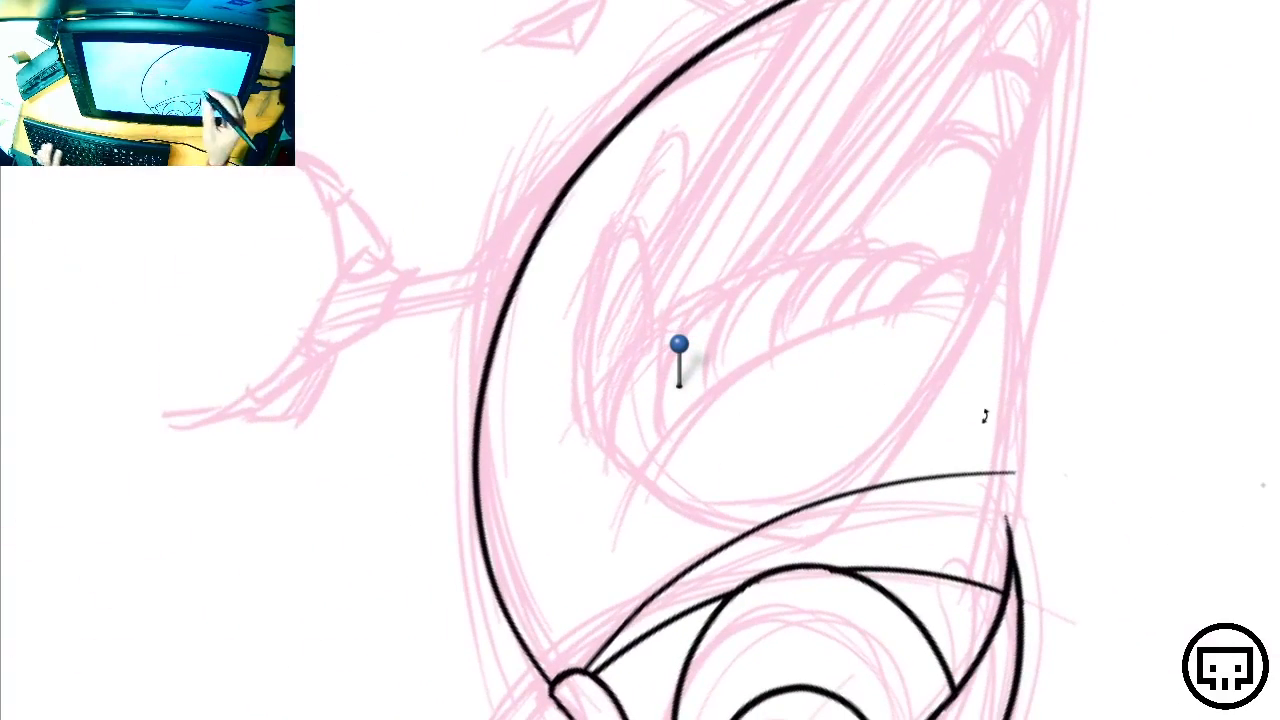
mouse_move(628, 520)
mouse_down()
mouse_move(771, 366)
mouse_move(988, 313)
mouse_up()
key(ctrl+z)
mouse_move(610, 565)
mouse_down()
mouse_move(615, 546)
mouse_move(1058, 318)
mouse_up()
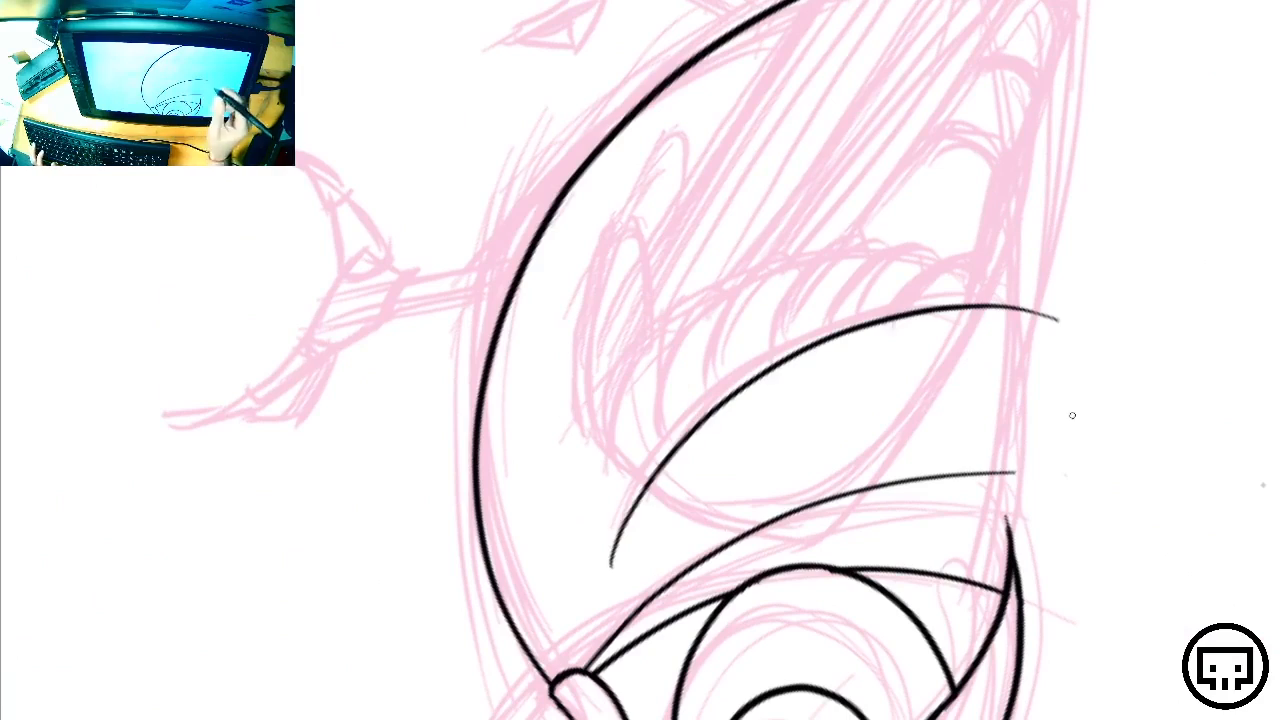
Ink the first small rounded feather on the shoulder section's lower edge, at its rear end near the bird's back
key(ctrl+plus)
key(ctrl+plus)
key(ctrl+plus)
key(space)
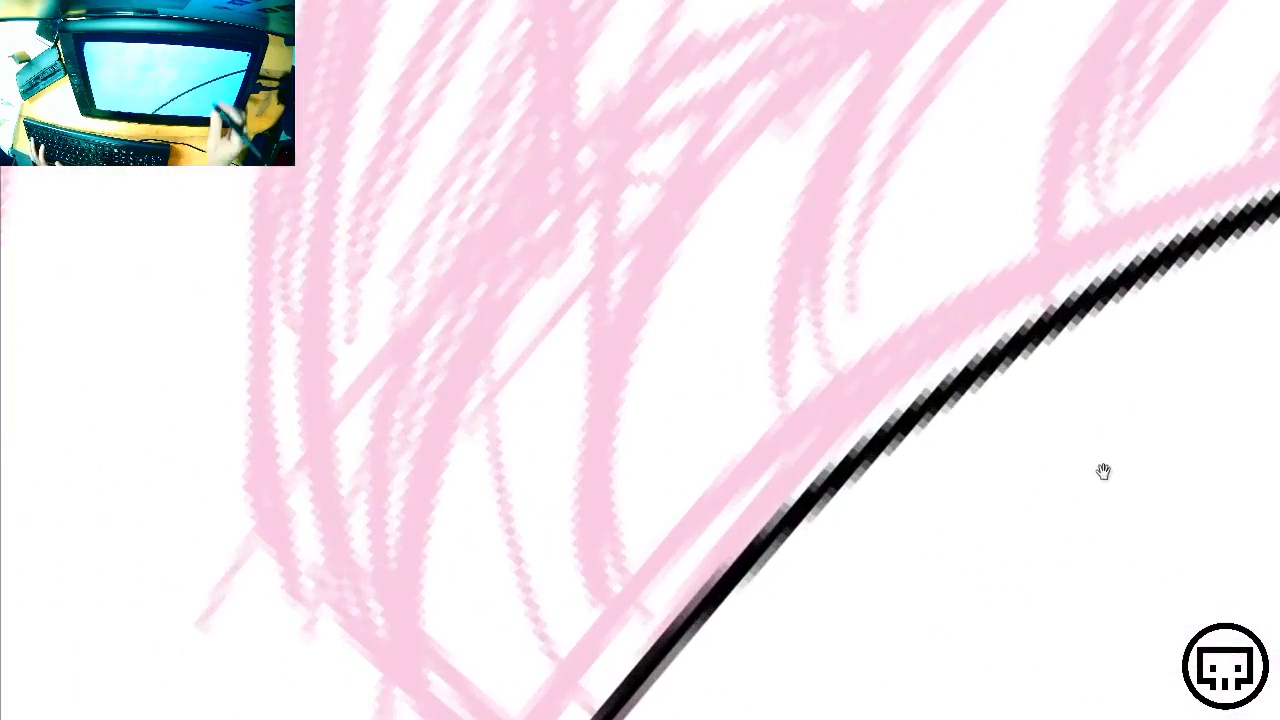
drag(1103, 471, 318, 593)
key(ctrl+minus)
key(ctrl+minus)
key(space)
drag(886, 423, 600, 563)
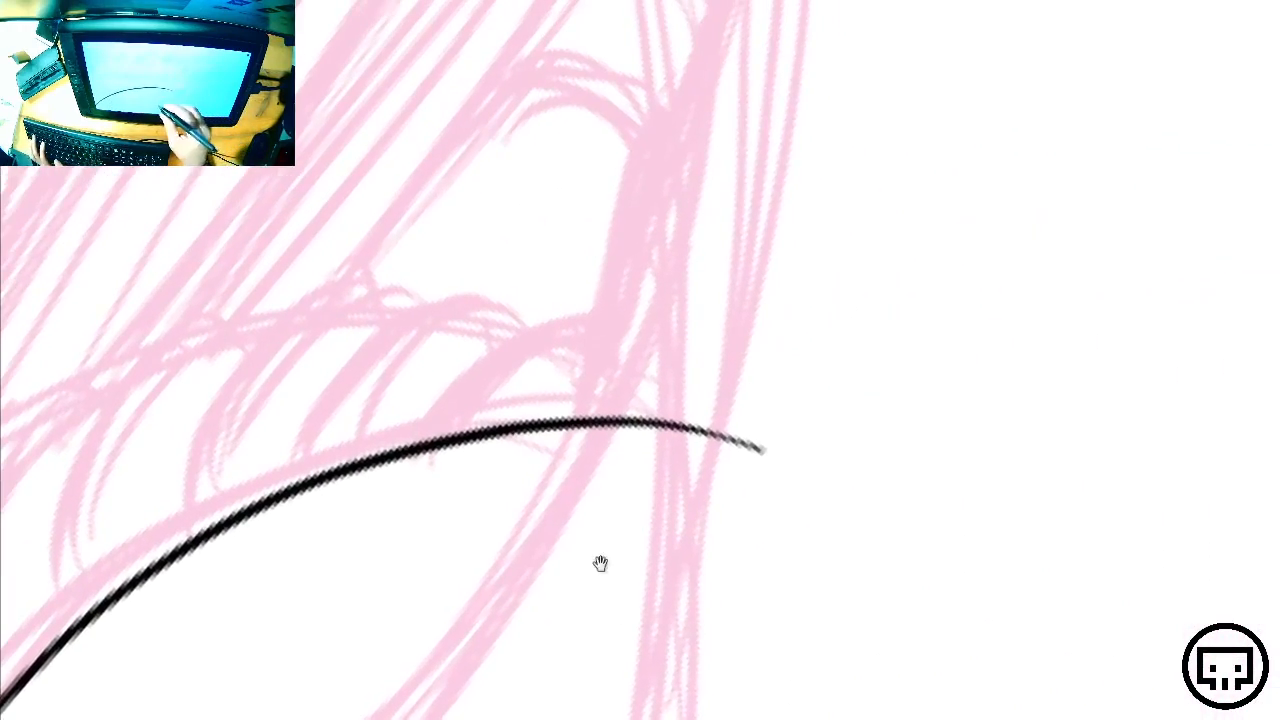
mouse_move(432, 440)
mouse_down()
mouse_move(472, 395)
mouse_move(588, 319)
mouse_move(615, 370)
mouse_move(598, 430)
mouse_up()
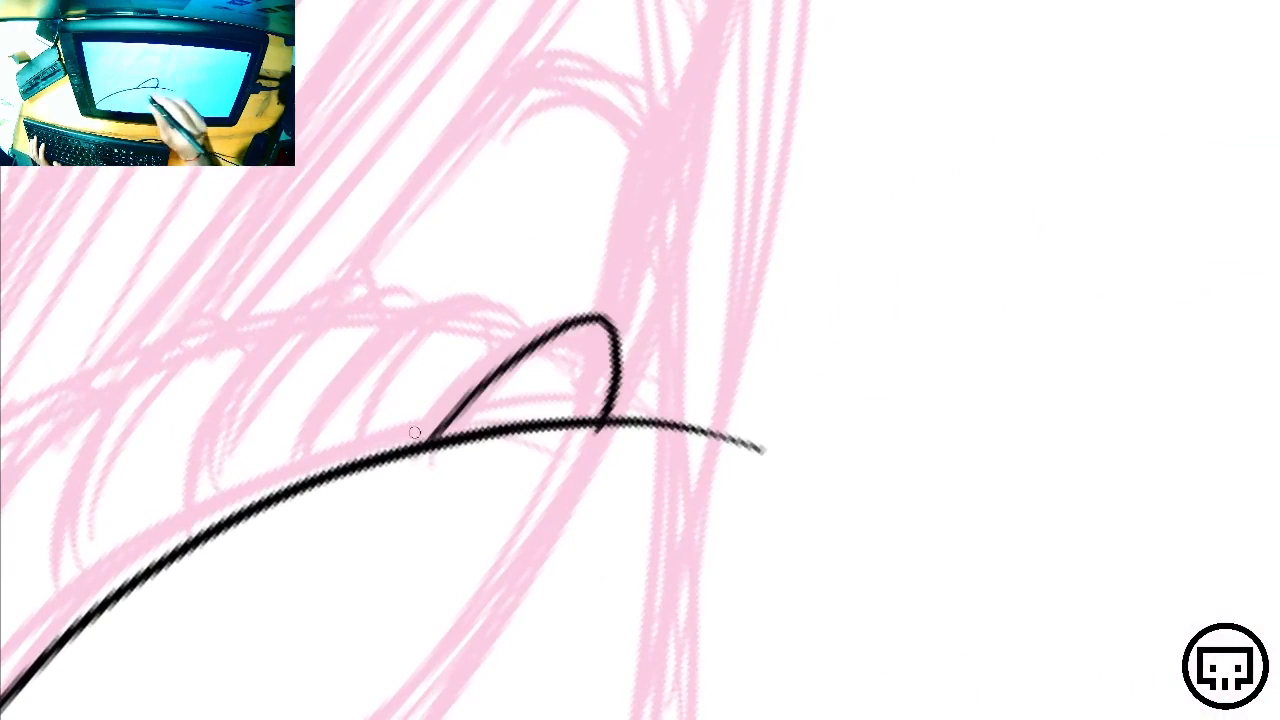
Ink the second rounded feather so that it tucks behind the first one along the shoulder section's edge
mouse_move(291, 485)
mouse_down()
mouse_move(420, 327)
mouse_move(478, 302)
mouse_move(516, 344)
mouse_move(523, 296)
mouse_move(462, 292)
mouse_move(282, 462)
mouse_move(268, 505)
mouse_up()
key(ctrl+z)
key(ctrl+z)
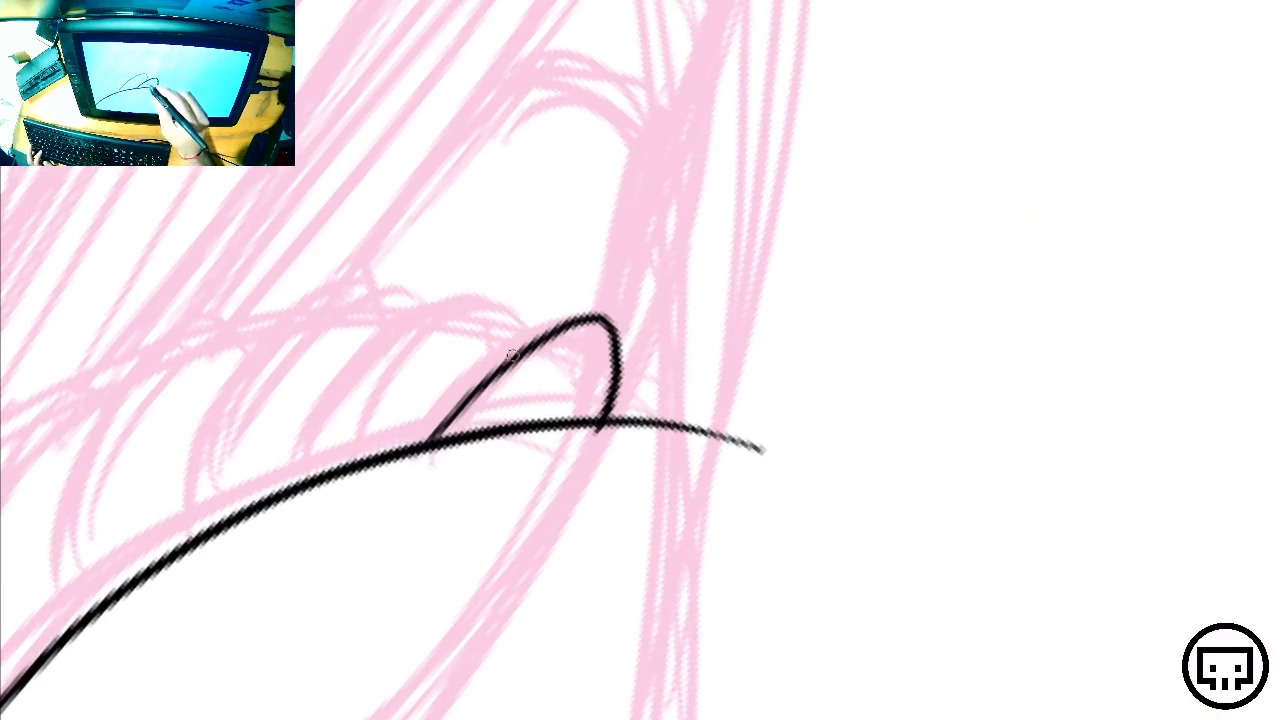
mouse_move(517, 362)
mouse_down()
mouse_move(510, 303)
mouse_move(419, 309)
mouse_move(283, 492)
mouse_up()
mouse_move(290, 500)
mouse_down()
mouse_move(488, 428)
mouse_move(451, 418)
mouse_move(567, 274)
mouse_move(674, 294)
mouse_up()
key(ctrl+z)
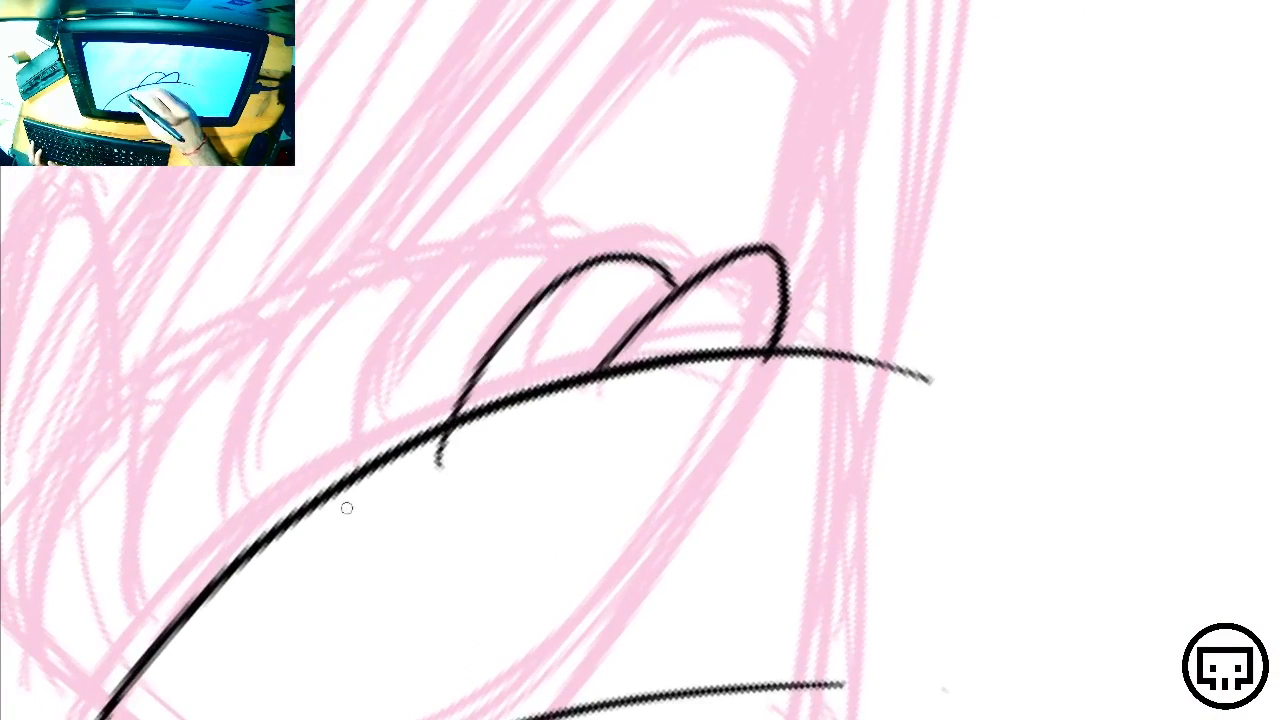
Ink four more overlapping rounded feathers along the shoulder section's edge, continuing toward the breast side
mouse_move(346, 506)
mouse_down()
mouse_move(369, 412)
mouse_move(480, 259)
mouse_move(566, 274)
mouse_up()
mouse_move(495, 428)
mouse_down()
mouse_move(604, 394)
mouse_move(718, 391)
mouse_up()
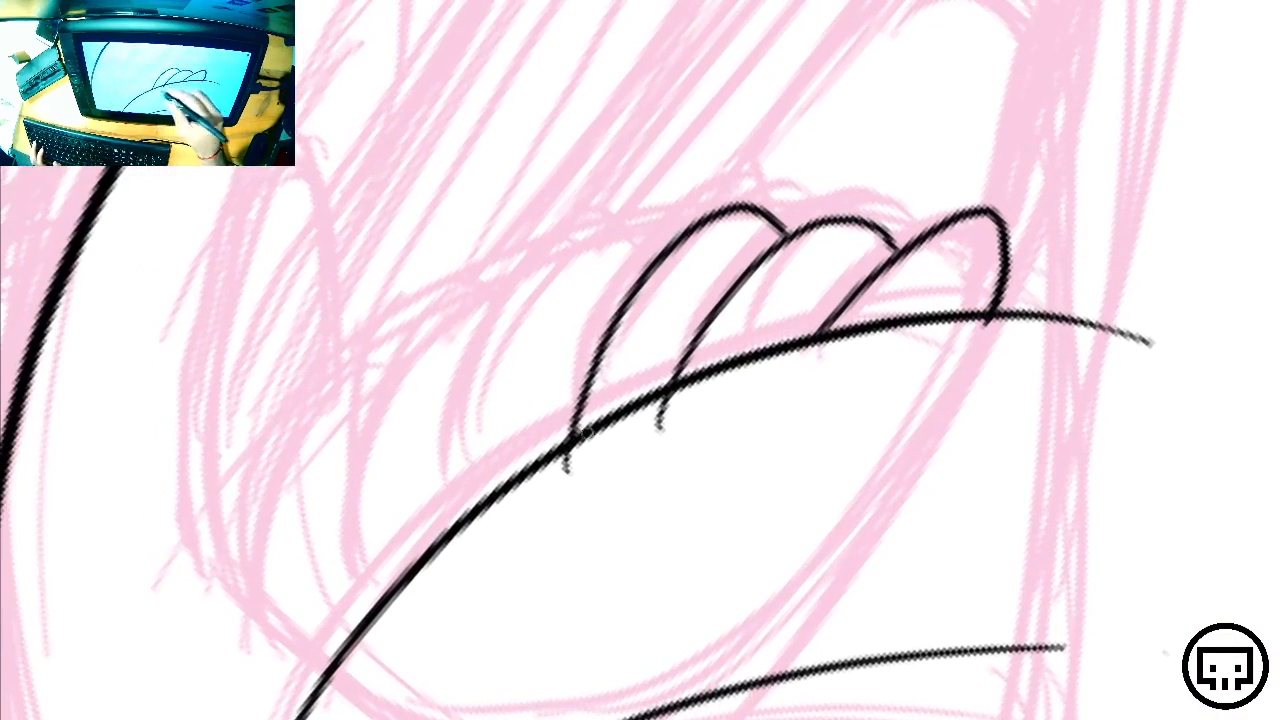
mouse_move(455, 545)
mouse_down()
mouse_move(493, 383)
mouse_move(603, 244)
mouse_move(652, 250)
mouse_up()
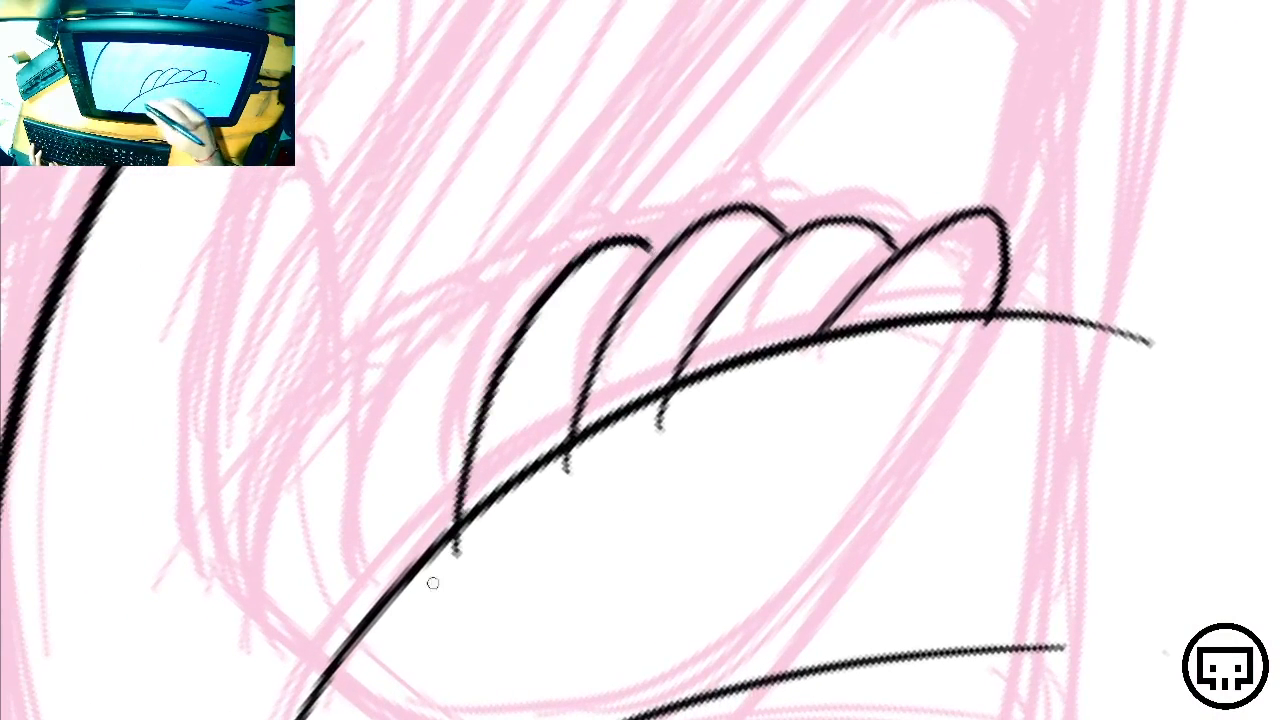
mouse_move(374, 653)
mouse_down()
mouse_move(383, 468)
mouse_move(467, 312)
mouse_move(545, 292)
mouse_up()
drag(532, 562, 670, 478)
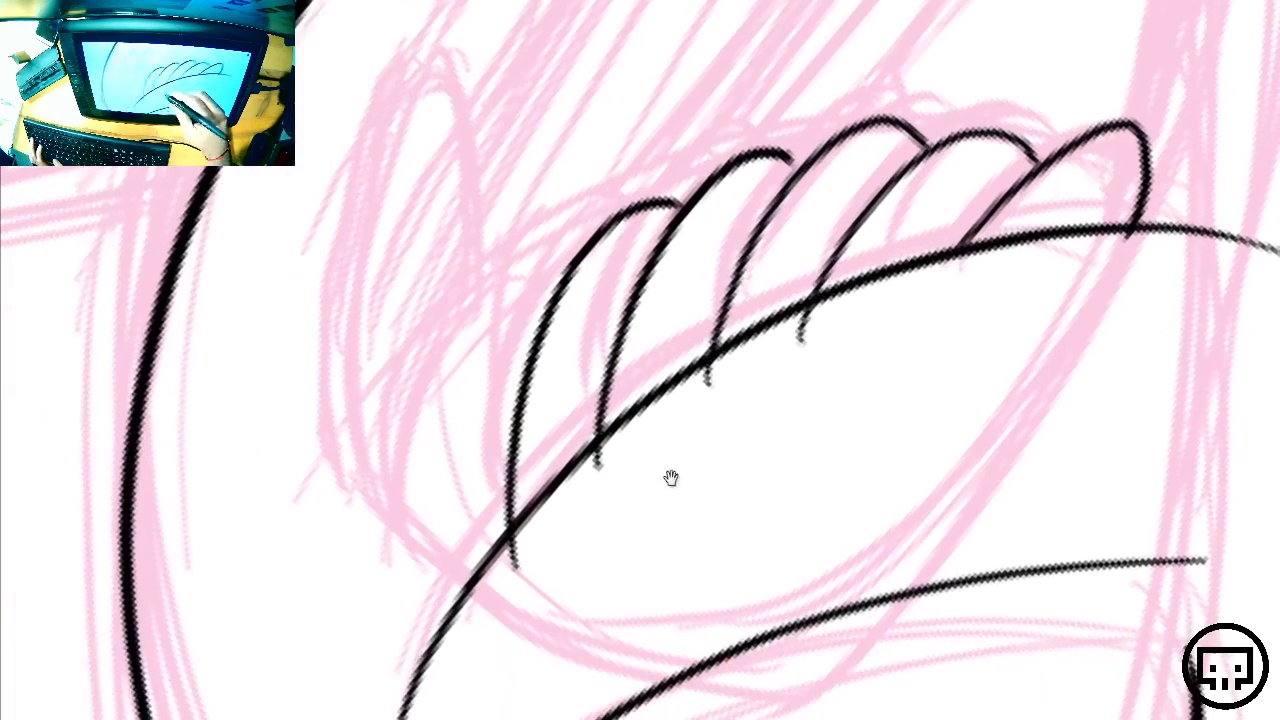
mouse_move(455, 640)
mouse_down()
mouse_move(449, 389)
mouse_move(578, 248)
mouse_up()
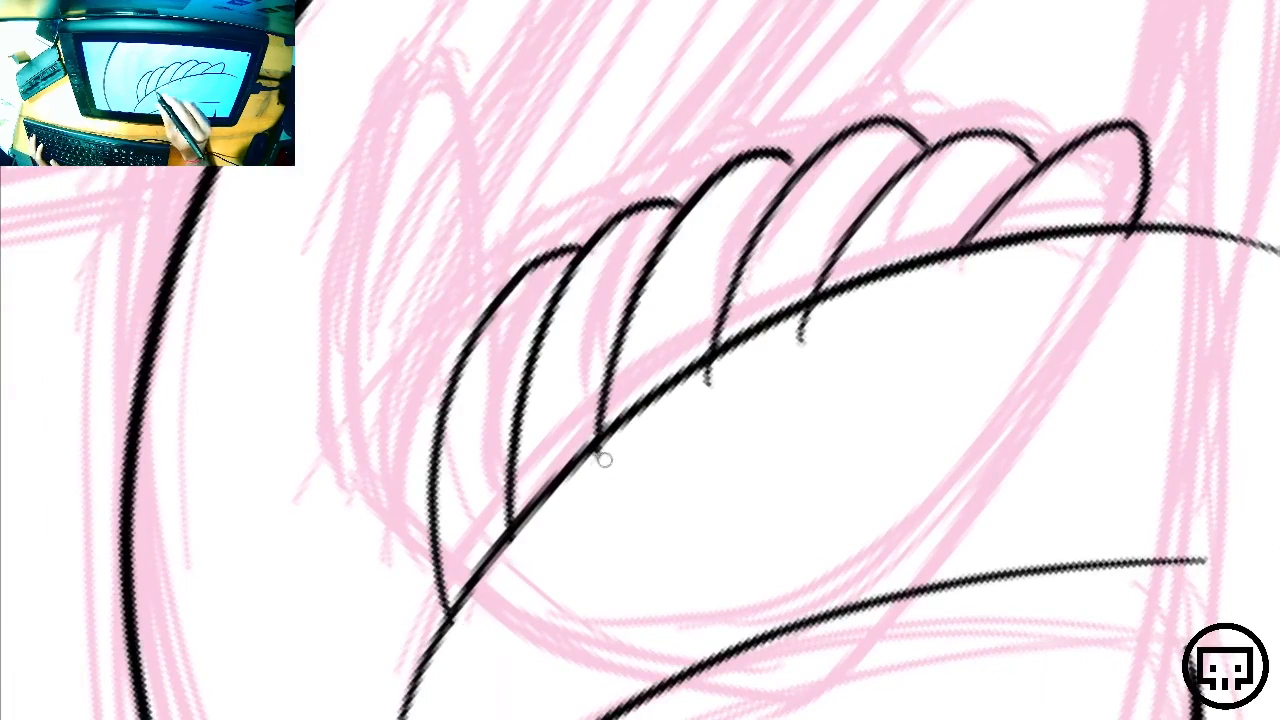
Erase the feather lines overshooting the shoulder section's edge and trim both ends of that edge to the outermost feathers
mouse_move(708, 385)
mouse_down()
mouse_move(689, 397)
mouse_move(712, 364)
mouse_up()
mouse_move(805, 330)
mouse_down()
mouse_move(794, 323)
mouse_move(822, 312)
mouse_up()
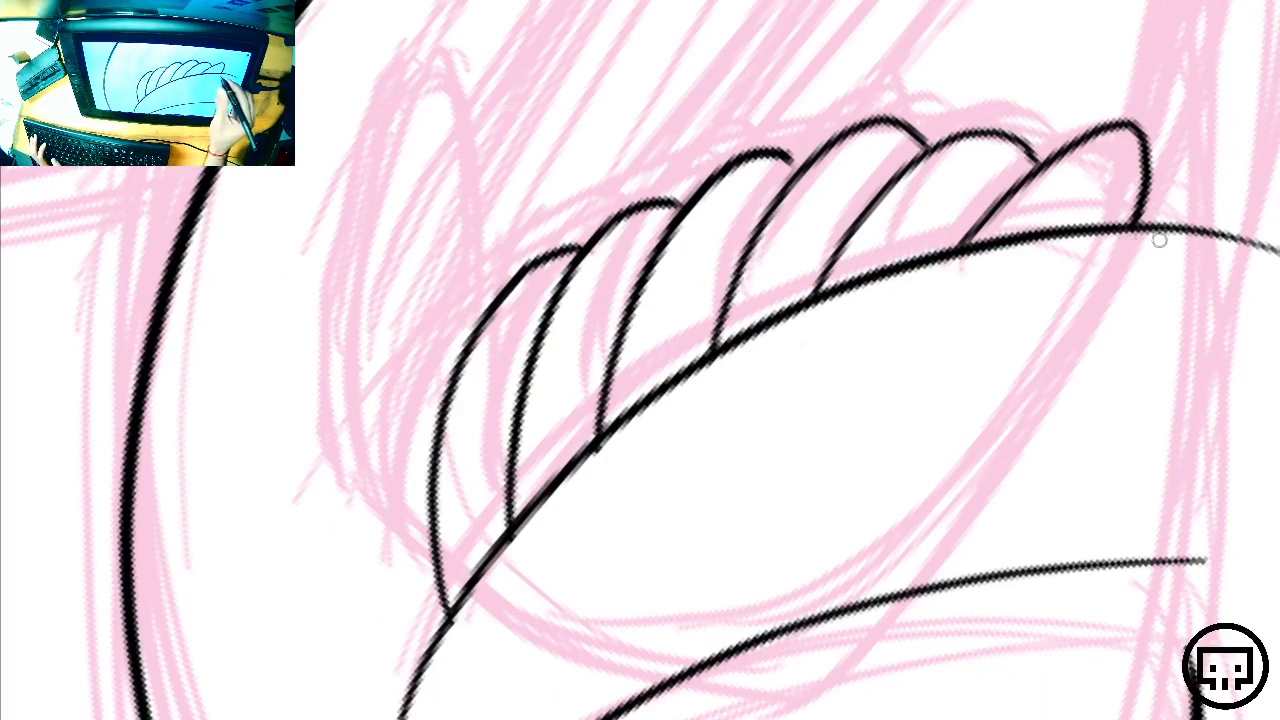
mouse_move(1266, 245)
mouse_down()
mouse_move(1194, 220)
mouse_move(1163, 243)
mouse_up()
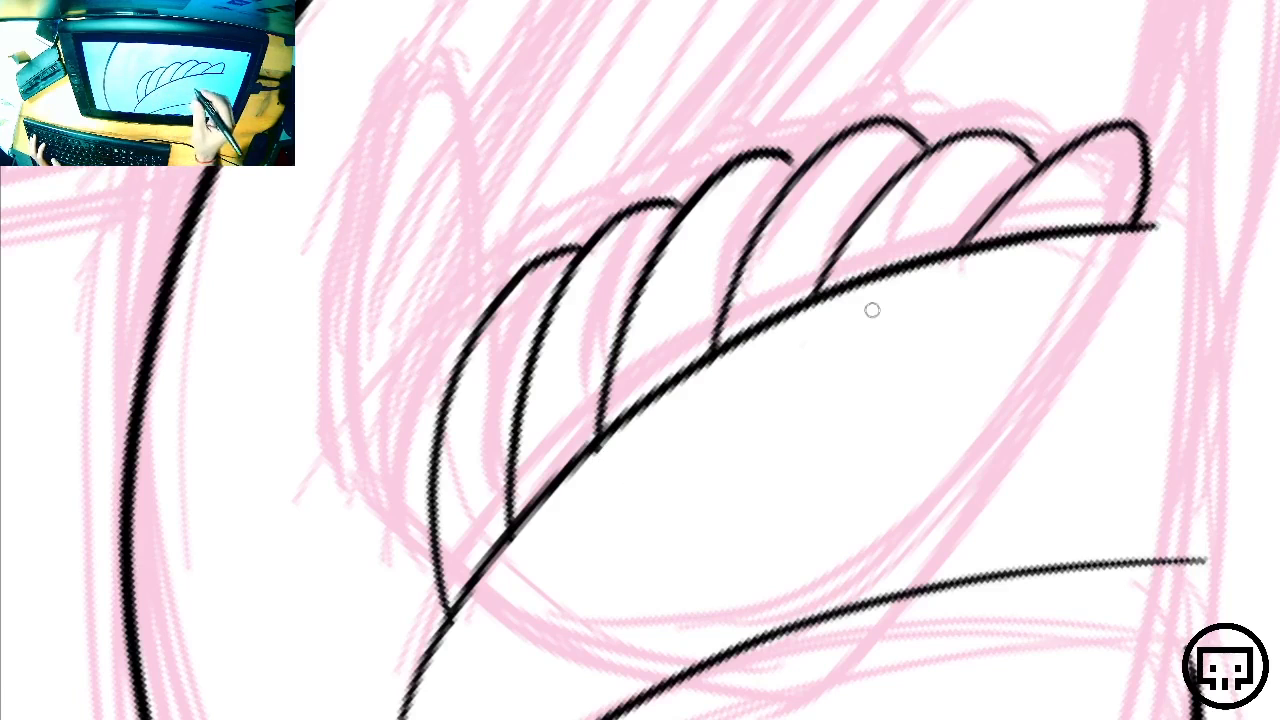
drag(560, 581, 614, 477)
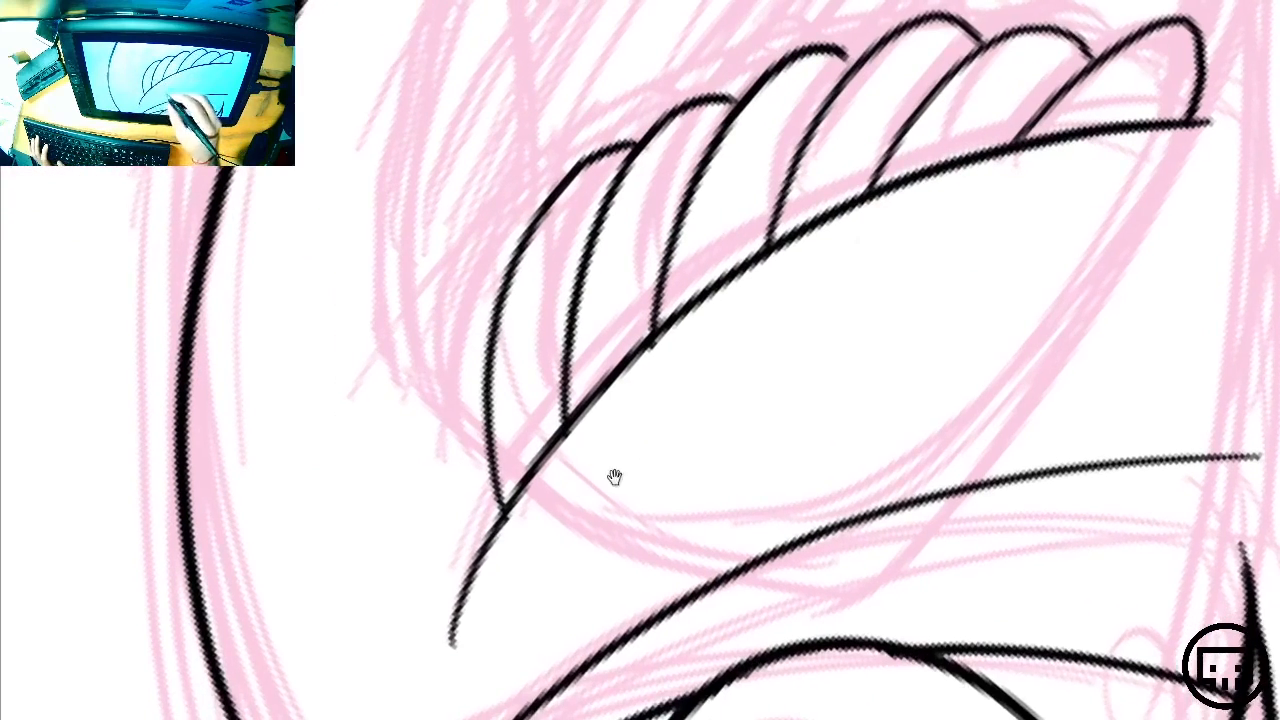
drag(492, 543, 459, 615)
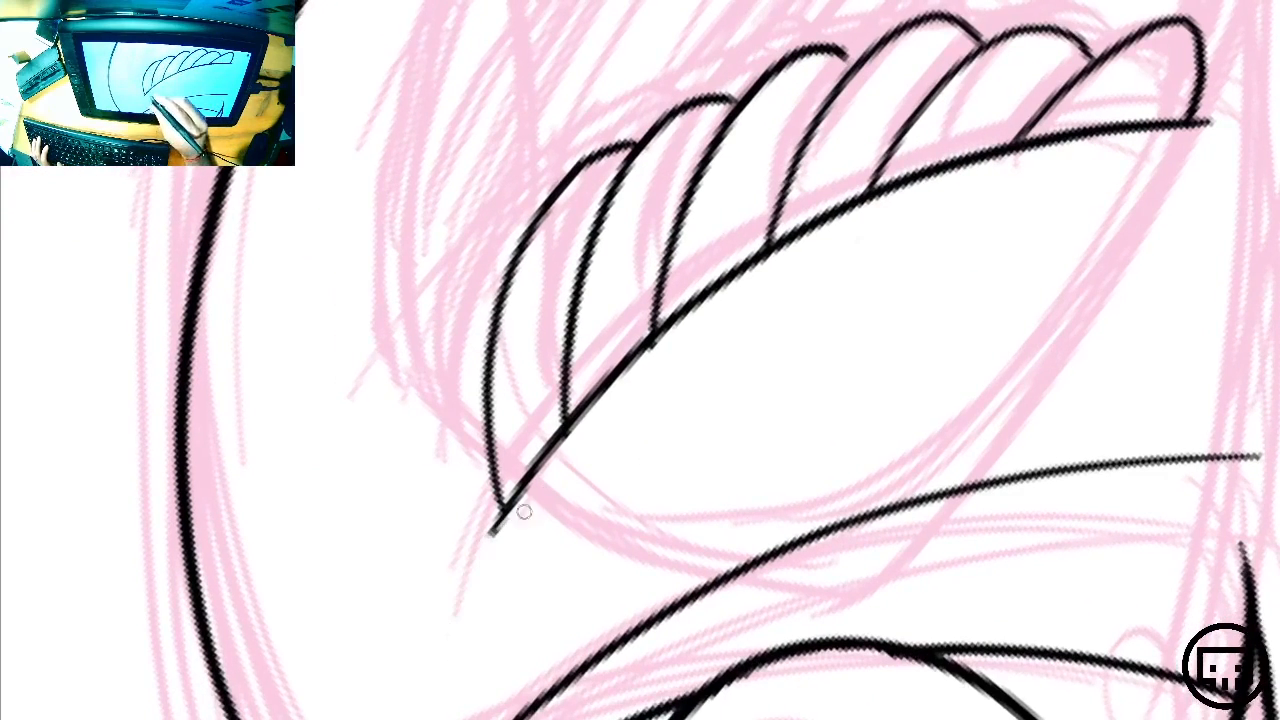
Extend the tips of the rounded shoulder feathers so each one joins its neighbour without a gap
drag(897, 366, 780, 437)
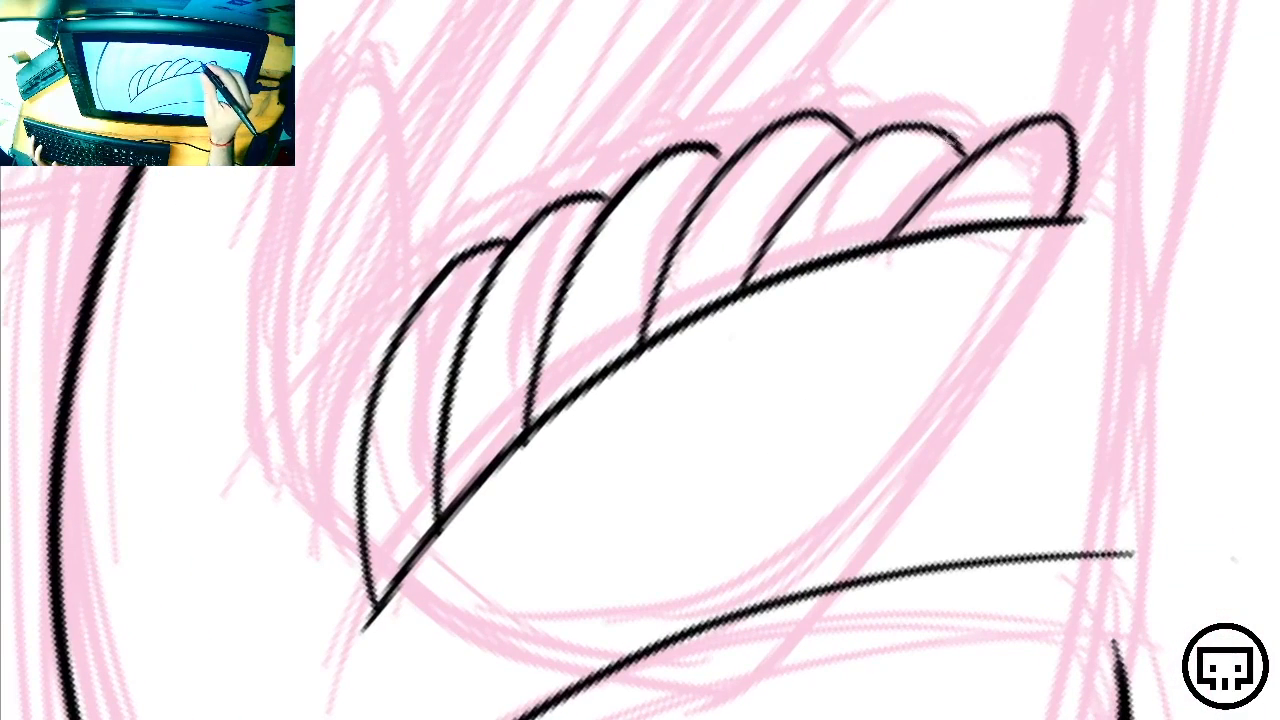
drag(838, 126, 858, 142)
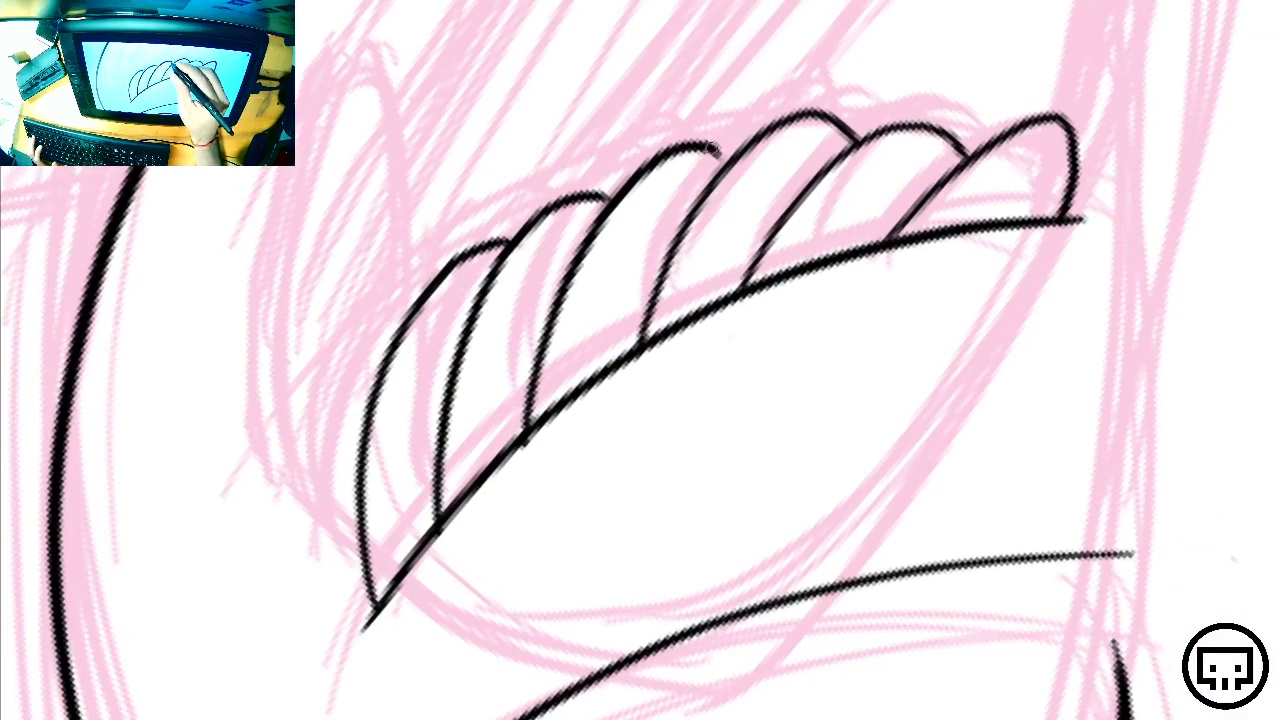
drag(706, 146, 726, 160)
drag(588, 192, 612, 200)
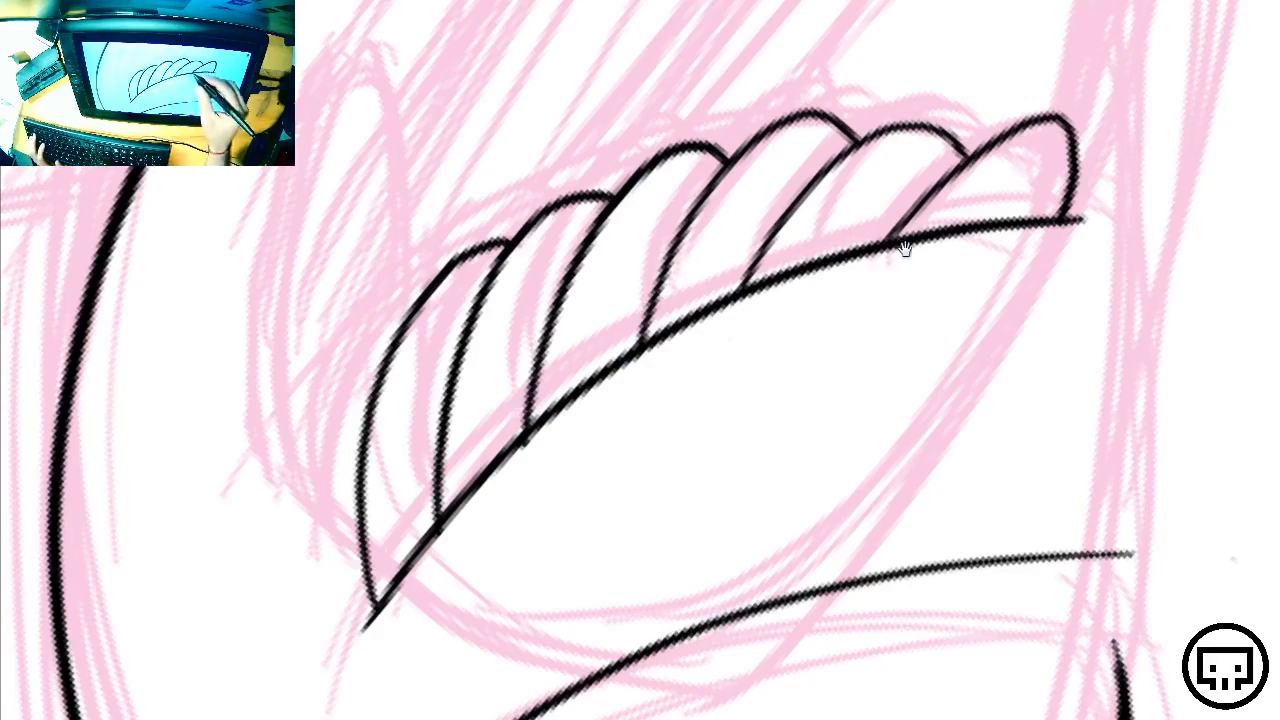
Ink the first long wing feather with two straight converging edges from the outermost shoulder feathers and a rounded tip
mouse_move(903, 249)
mouse_down()
mouse_move(877, 546)
mouse_move(478, 693)
mouse_up()
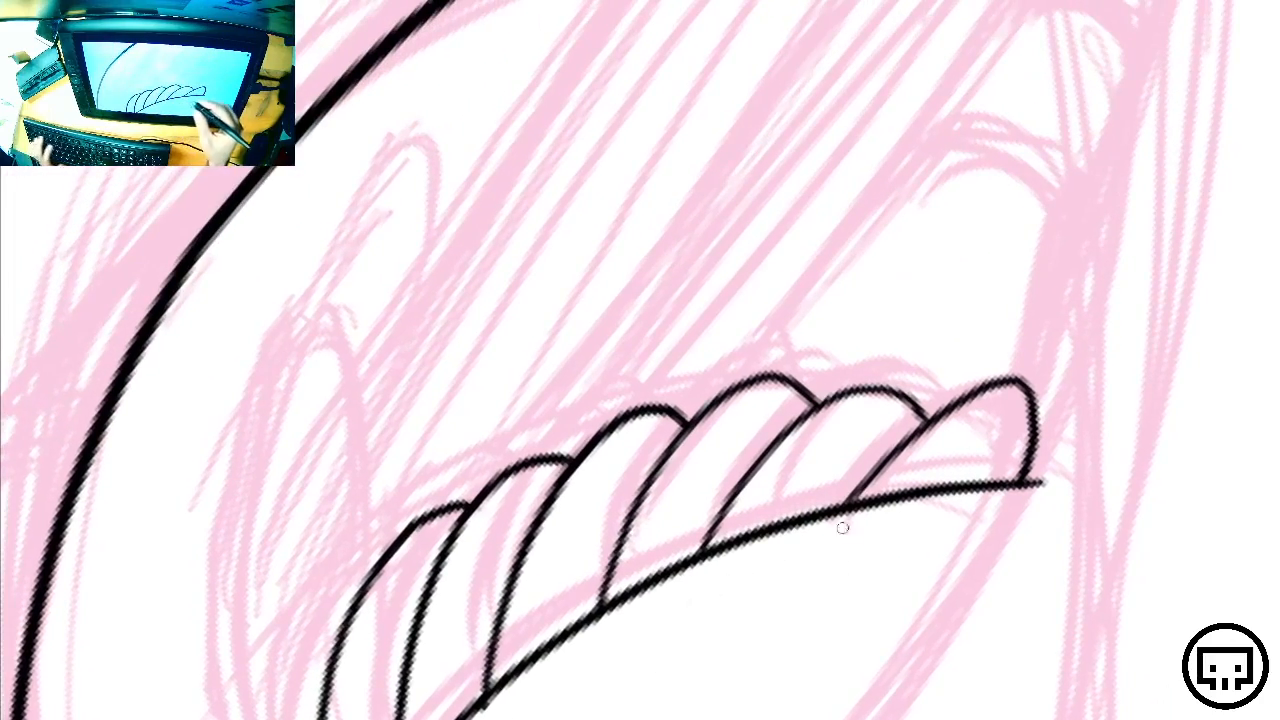
mouse_move(963, 543)
mouse_down()
mouse_move(771, 137)
mouse_move(460, 300)
mouse_move(541, 259)
mouse_move(906, 420)
mouse_move(903, 354)
mouse_up()
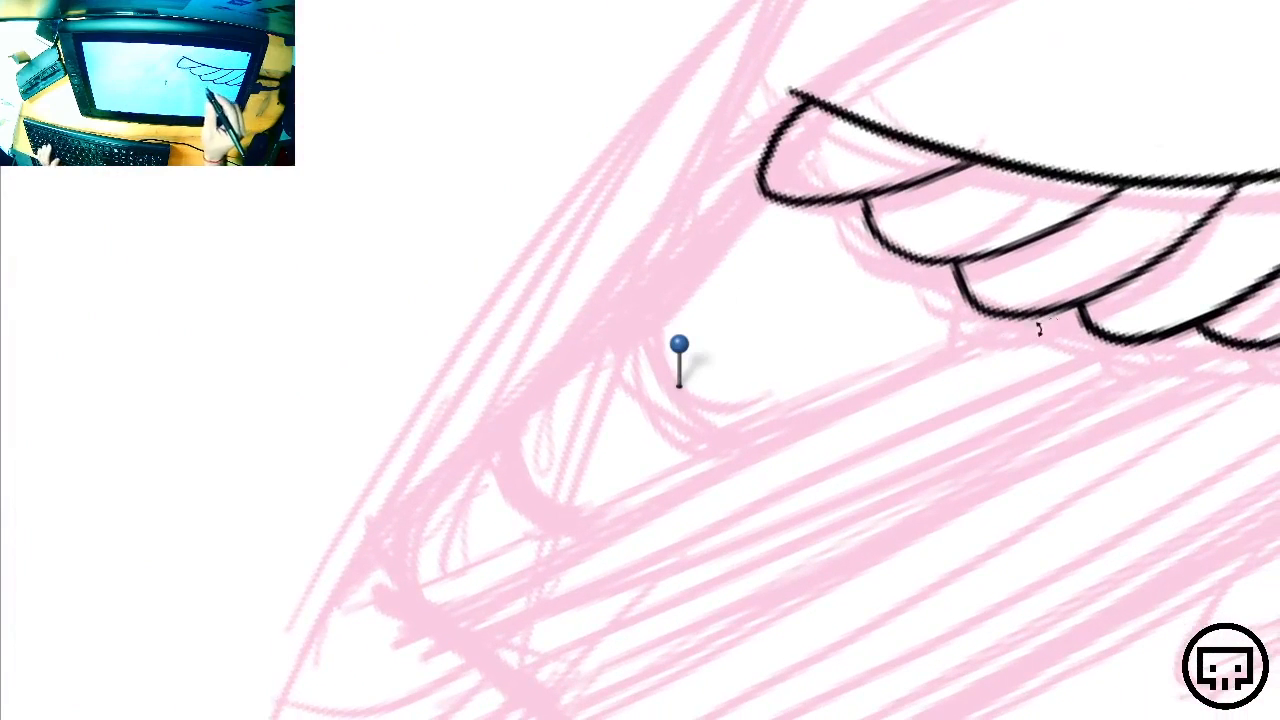
mouse_move(1039, 328)
mouse_down()
mouse_move(675, 481)
mouse_move(432, 604)
mouse_up()
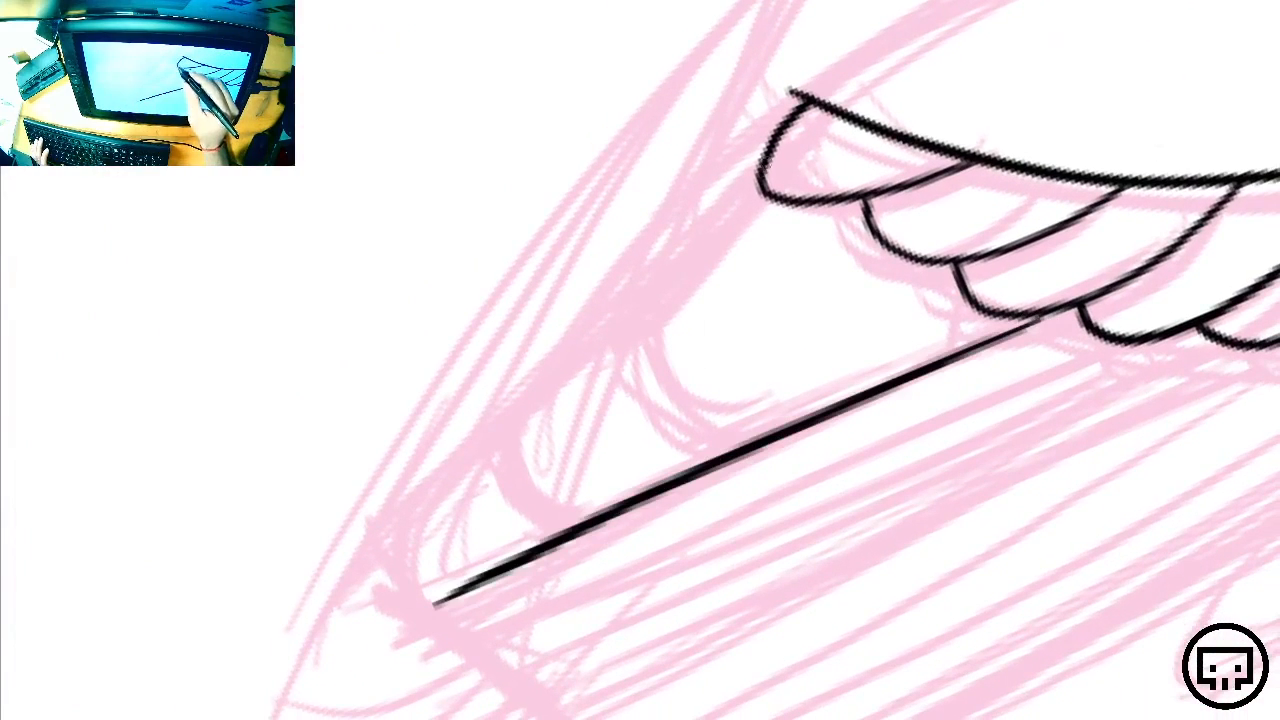
drag(795, 105, 368, 535)
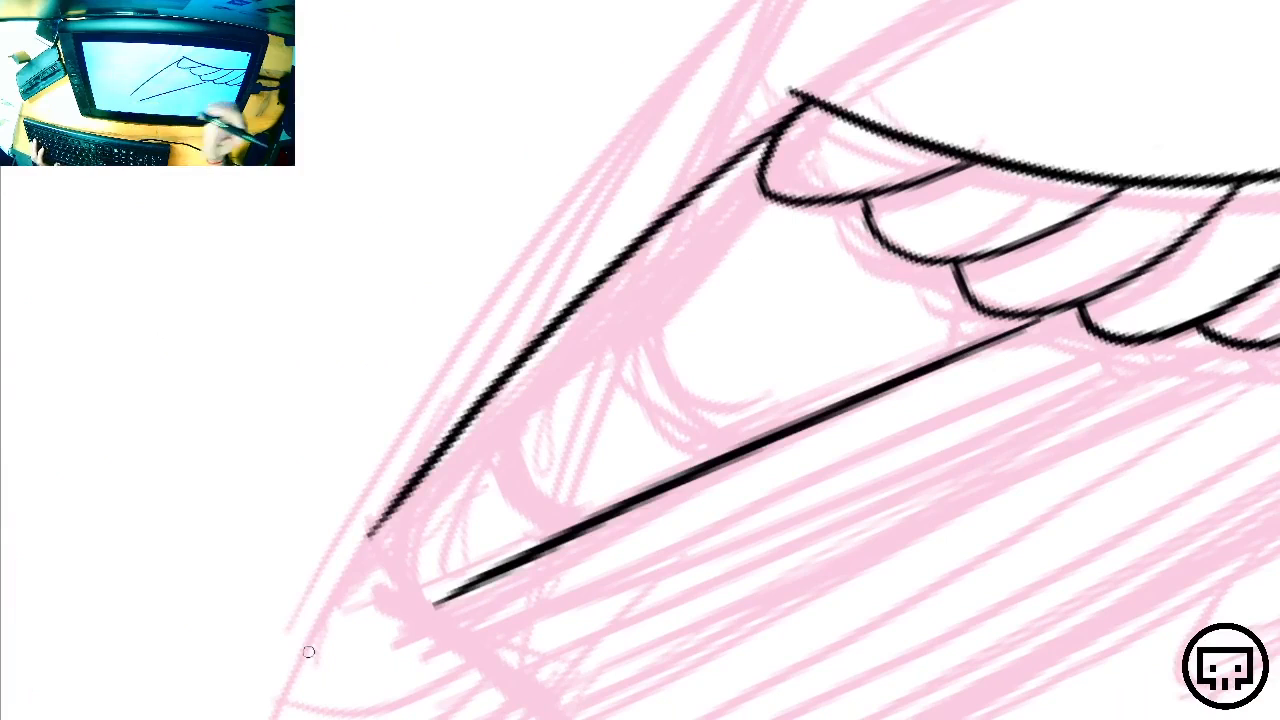
key(ctrl+z)
mouse_move(795, 103)
mouse_down()
mouse_move(551, 329)
mouse_move(345, 555)
mouse_up()
mouse_move(400, 488)
mouse_down()
mouse_move(384, 522)
mouse_move(438, 597)
mouse_move(468, 587)
mouse_up()
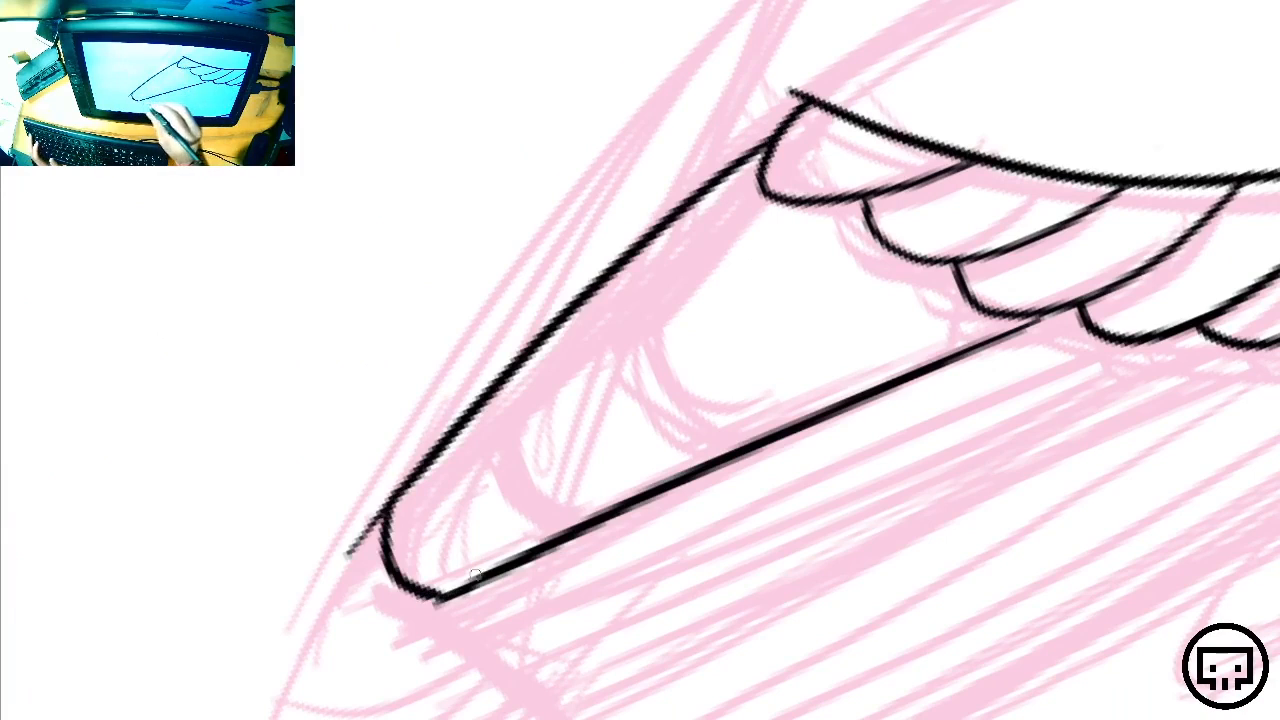
Erase the edge overshooting the long wing feather's tip and smooth the line around its rounded end
mouse_move(348, 566)
mouse_down()
mouse_move(366, 489)
mouse_move(365, 556)
mouse_move(381, 481)
mouse_up()
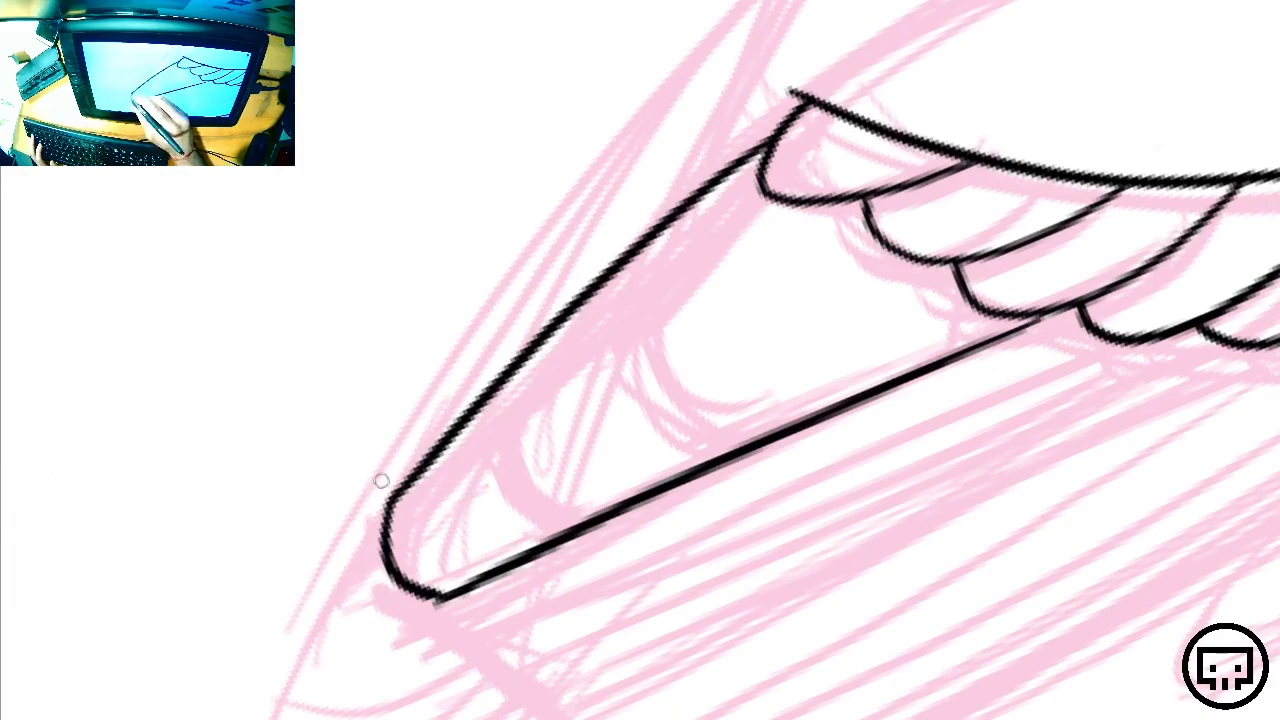
drag(431, 605, 469, 594)
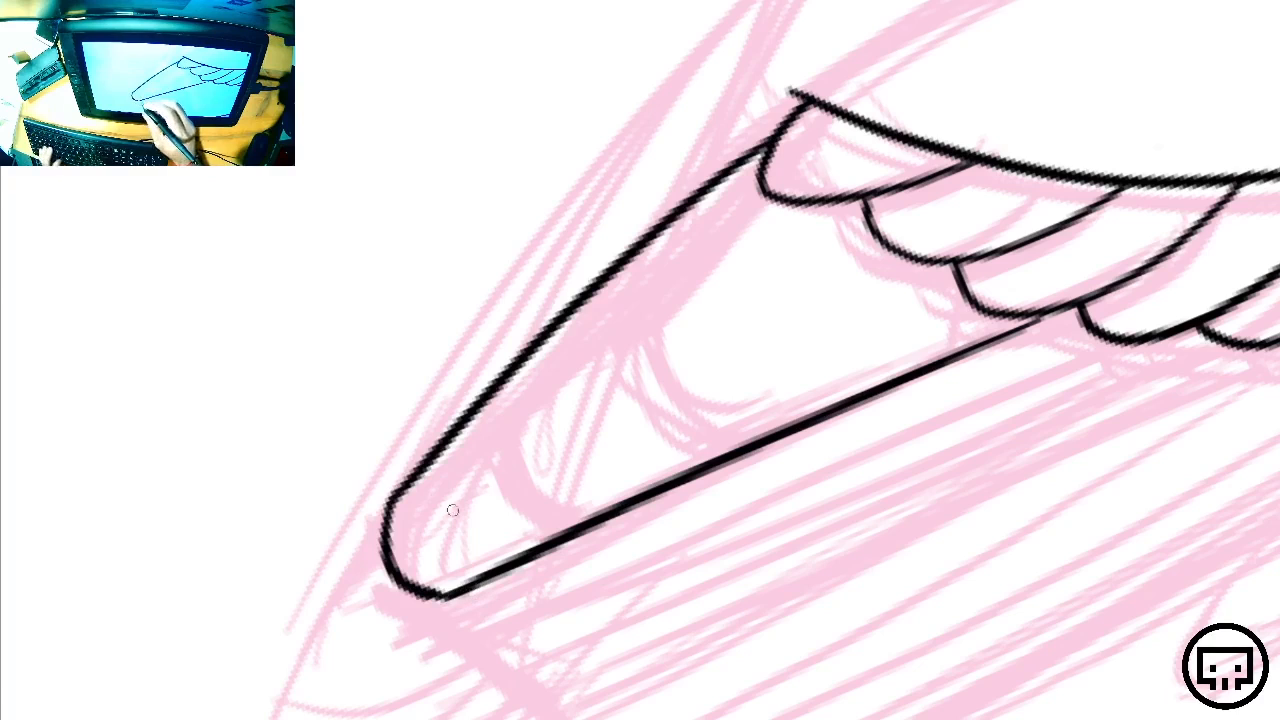
drag(410, 476, 388, 544)
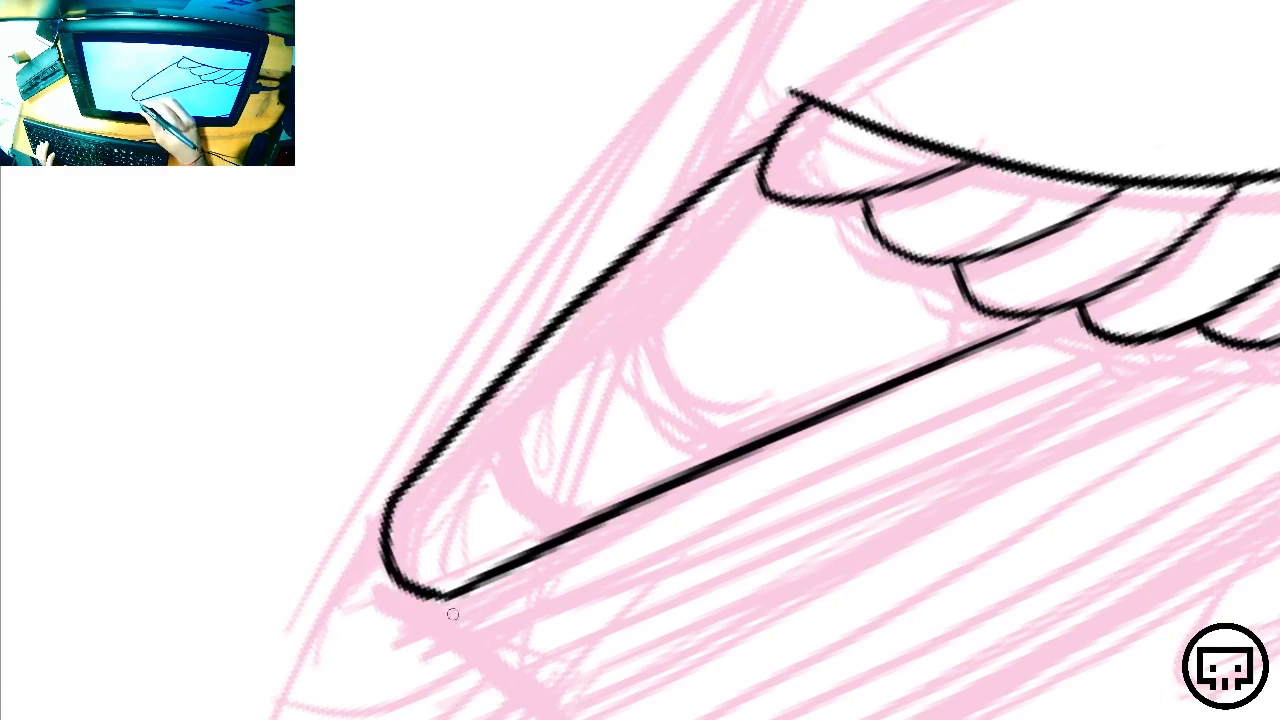
drag(425, 591, 448, 598)
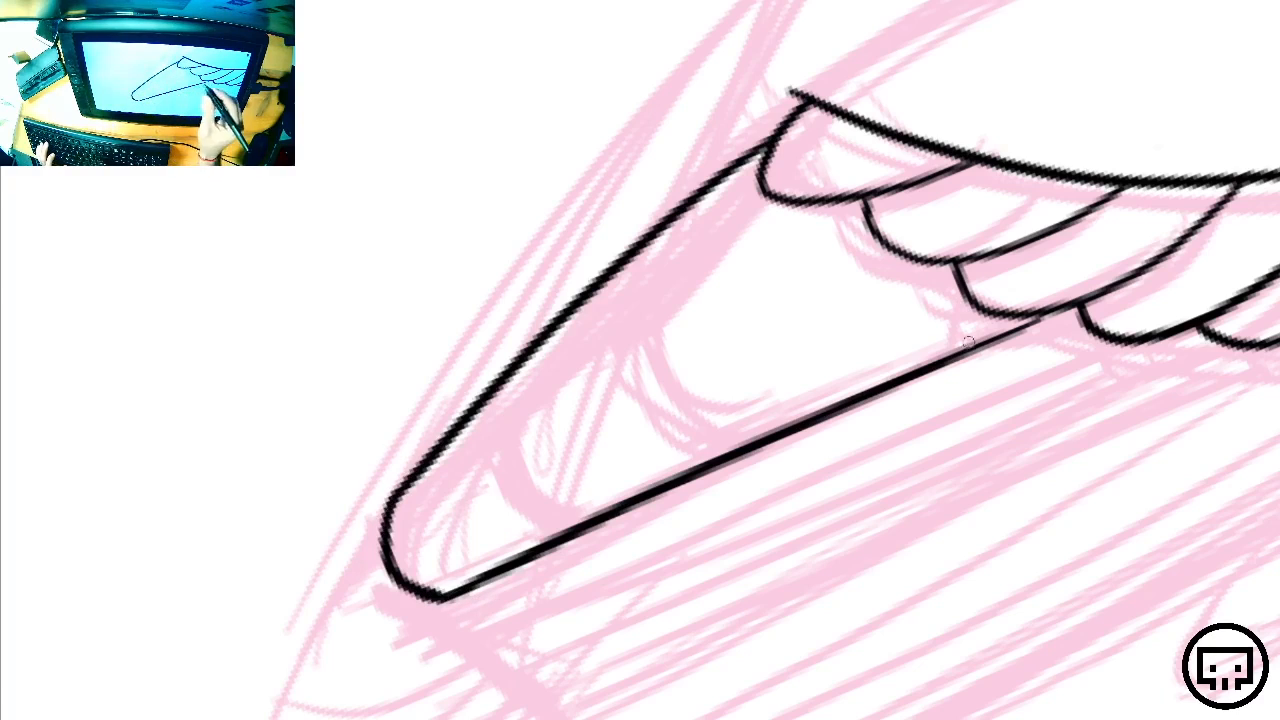
mouse_move(1032, 318)
mouse_down()
mouse_move(682, 433)
mouse_move(652, 421)
mouse_move(633, 346)
mouse_move(640, 232)
mouse_up()
key(ctrl+z)
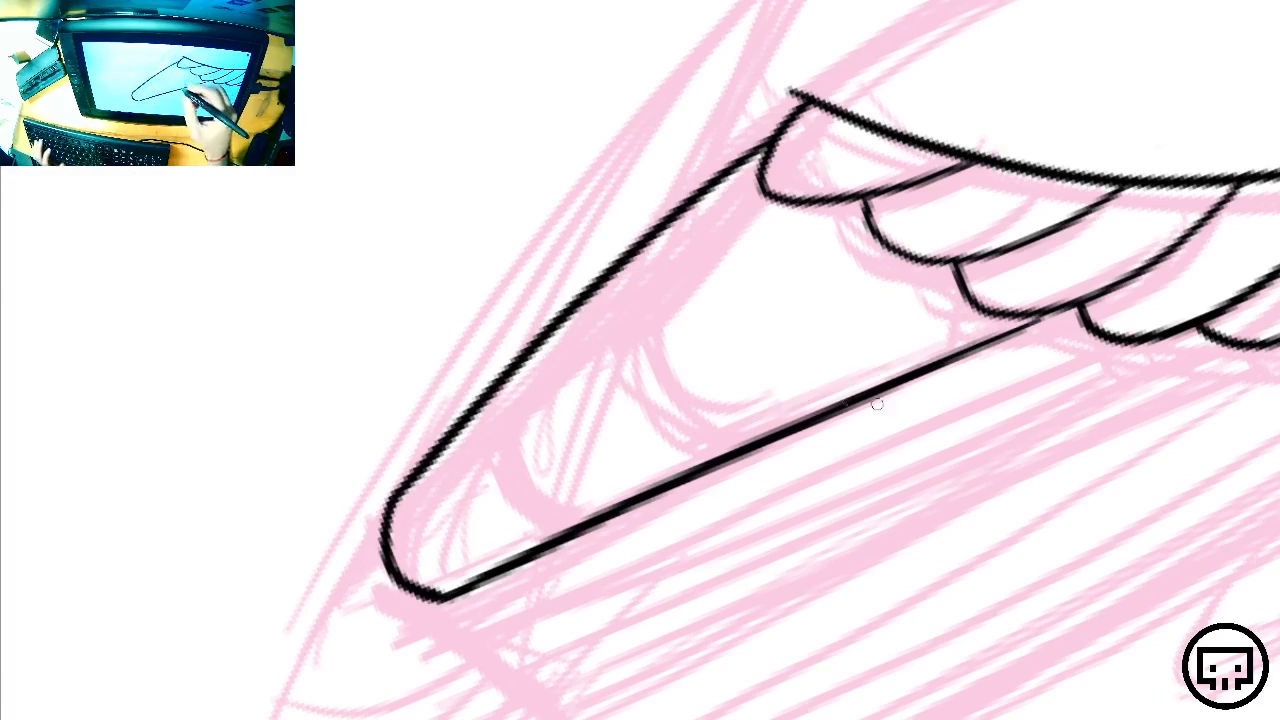
drag(1066, 412, 348, 620)
drag(912, 565, 551, 508)
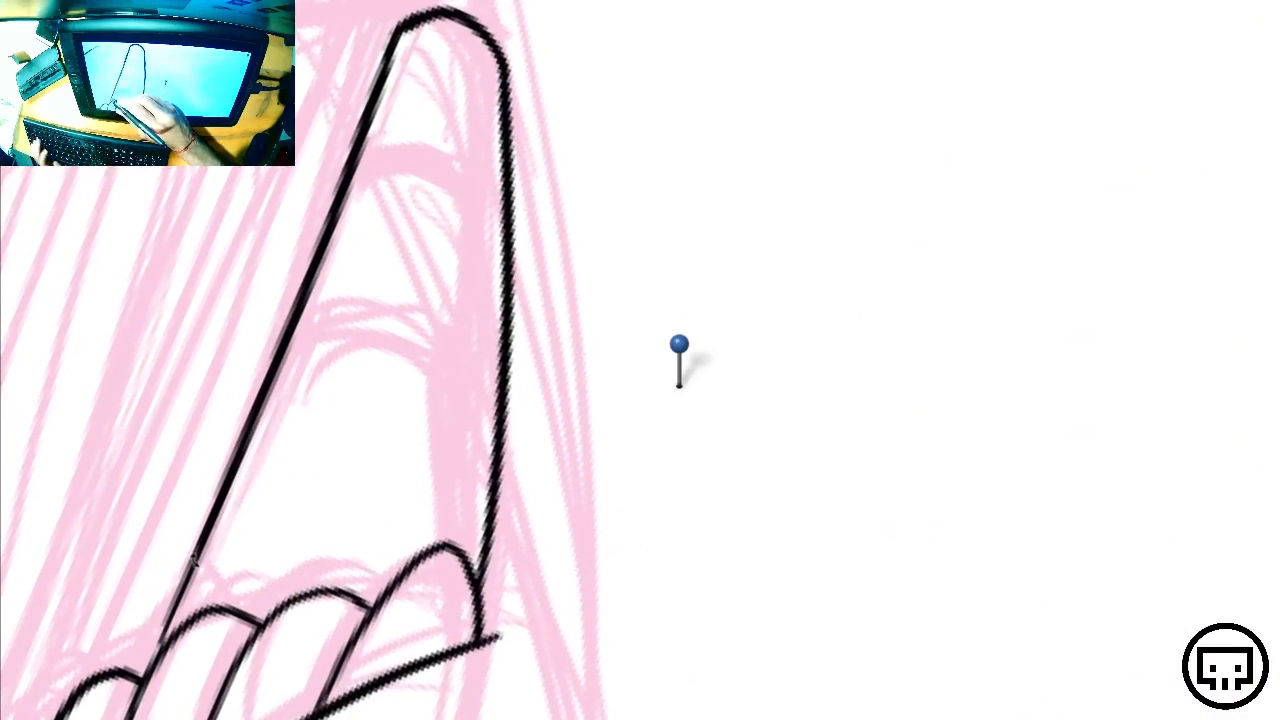
mouse_move(283, 360)
mouse_down()
mouse_move(357, 309)
mouse_move(441, 315)
mouse_move(485, 345)
mouse_move(498, 378)
mouse_up()
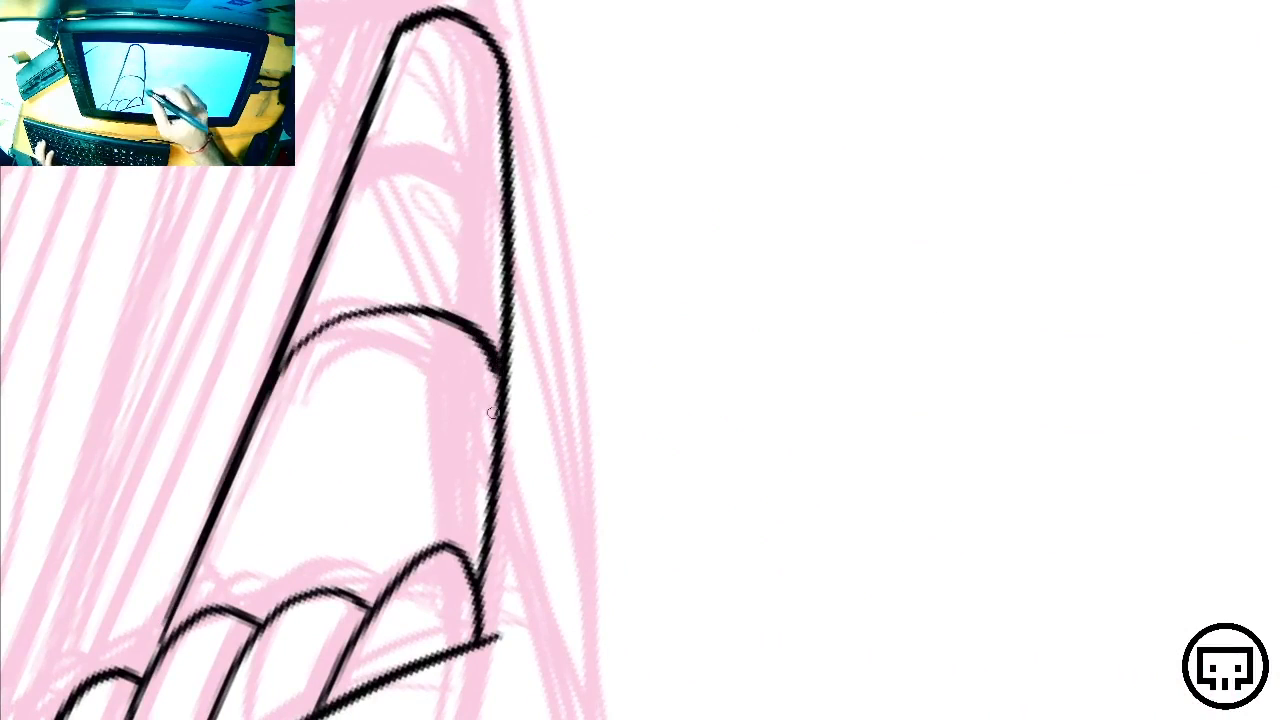
key(ctrl+z)
mouse_move(478, 572)
mouse_down()
mouse_move(460, 354)
mouse_move(408, 310)
mouse_move(278, 362)
mouse_up()
key(ctrl+z)
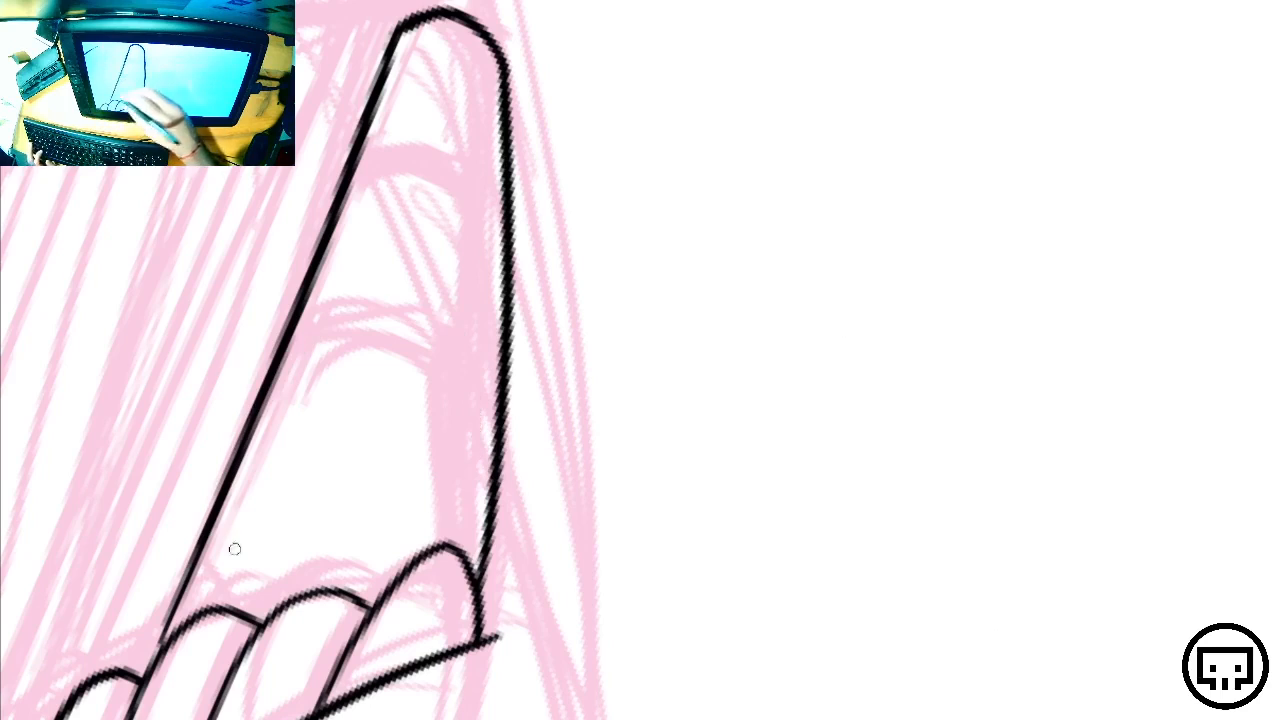
mouse_move(155, 637)
mouse_down()
mouse_move(335, 310)
mouse_move(400, 304)
mouse_move(498, 415)
mouse_up()
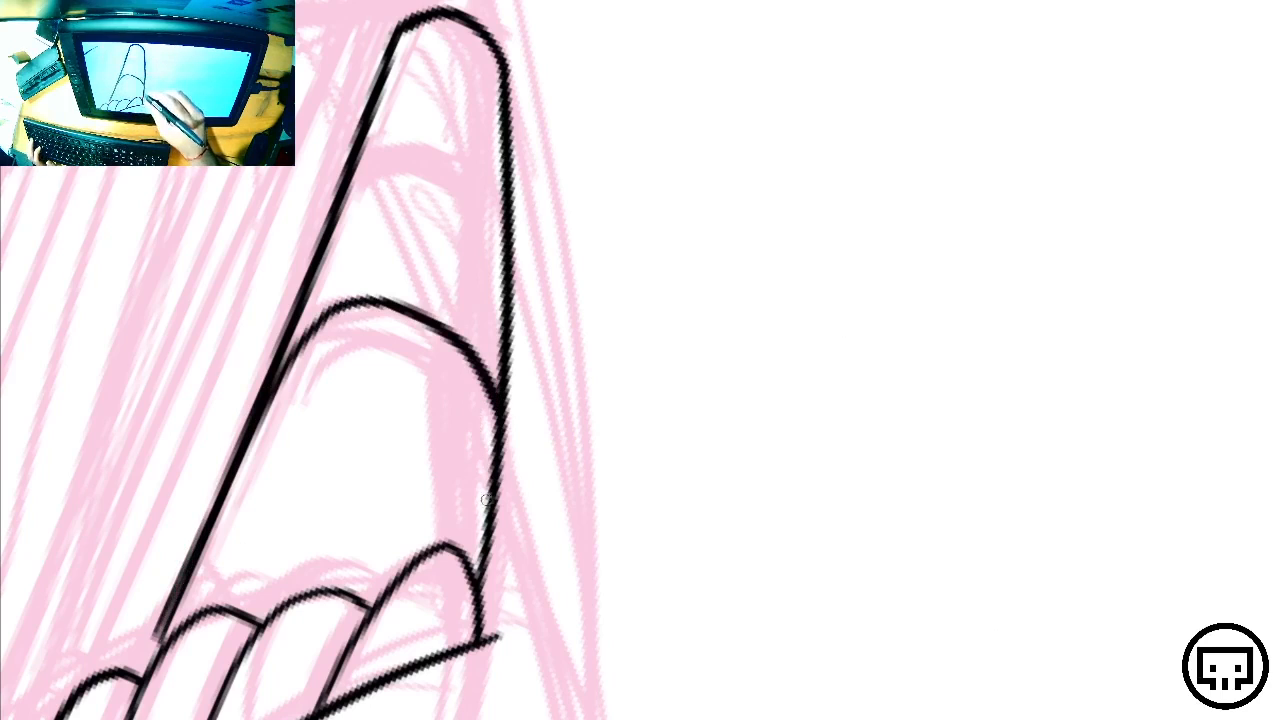
key(ctrl+z)
mouse_move(190, 563)
mouse_down()
mouse_move(306, 327)
mouse_move(408, 317)
mouse_move(444, 342)
mouse_move(484, 491)
mouse_up()
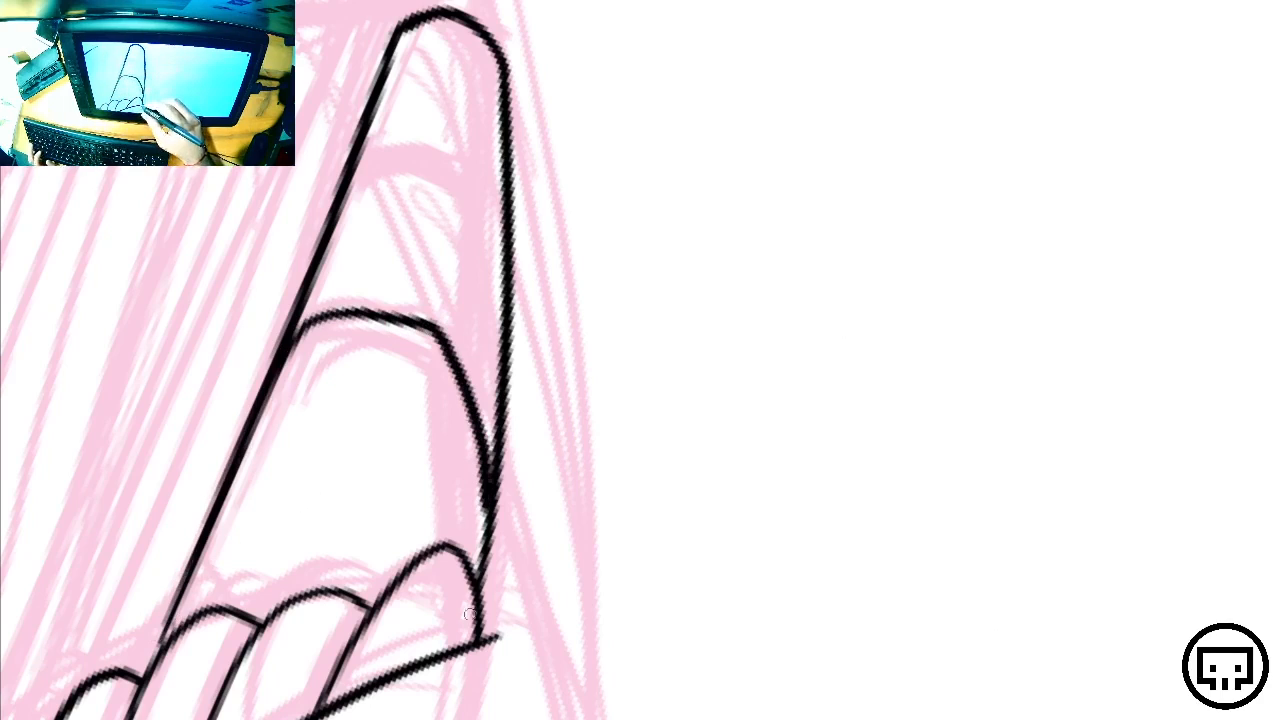
key(ctrl+z)
Show the layer with the green and blue bird reference photo and examine how its wing feathers overlap
mouse_move(754, 447)
mouse_down()
mouse_move(743, 234)
mouse_move(931, 449)
mouse_move(794, 306)
mouse_up()
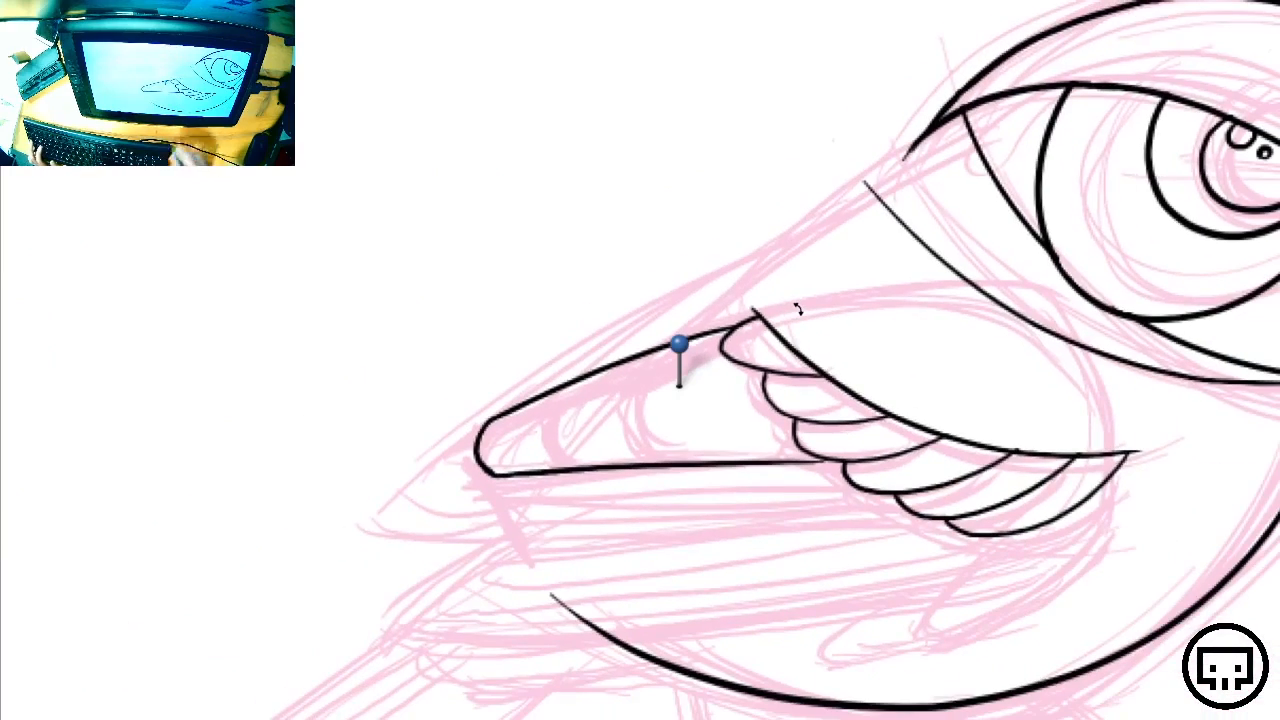
key(ctrl+l)
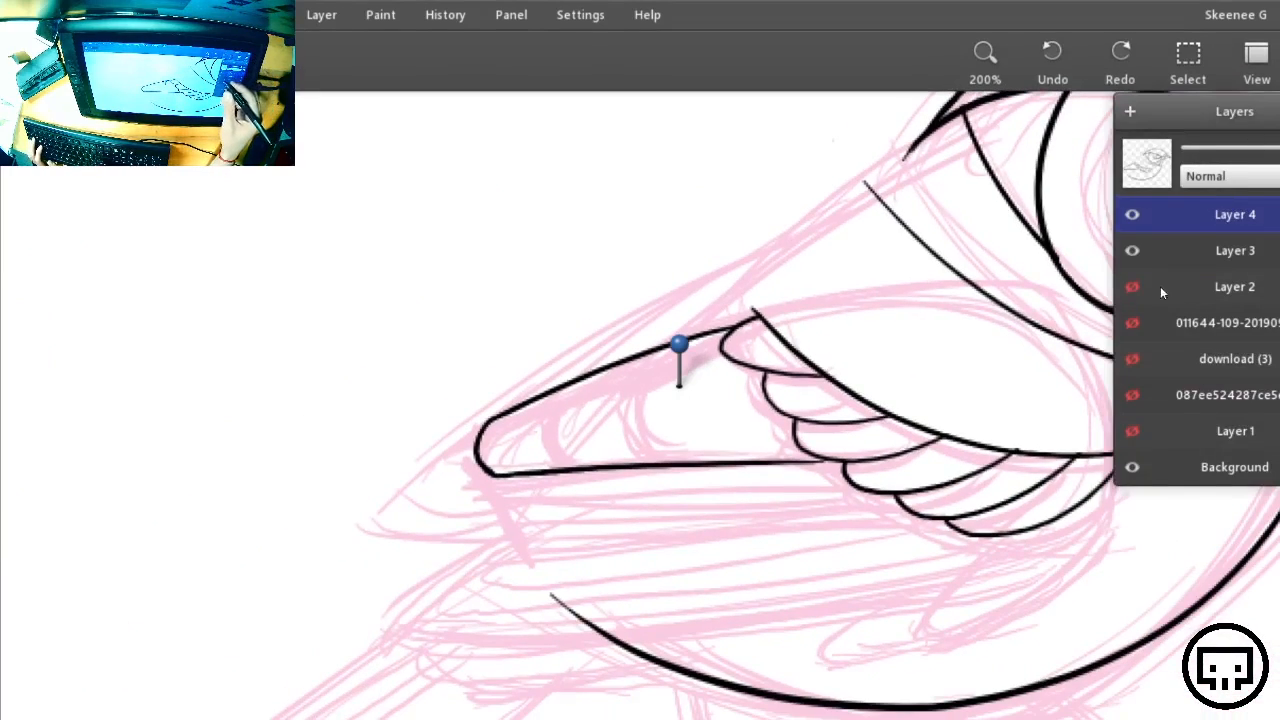
click(1132, 287)
click(1132, 287)
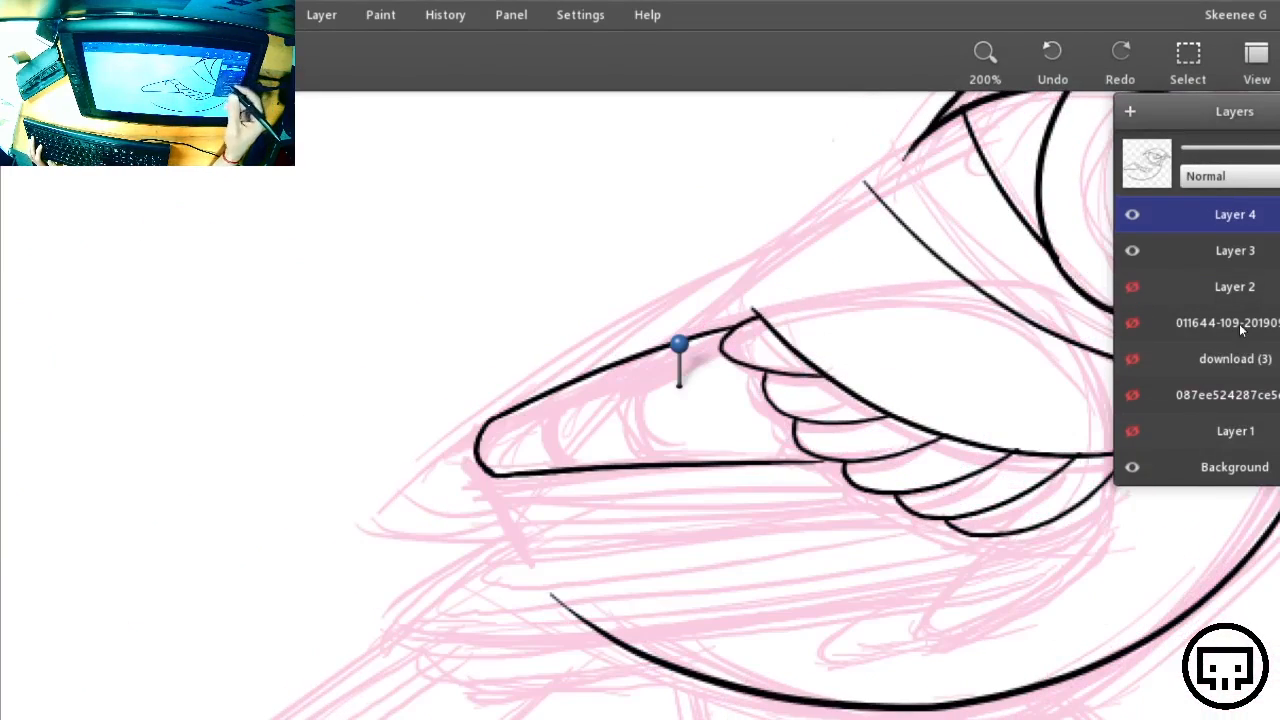
click(1132, 323)
drag(326, 411, 1185, 391)
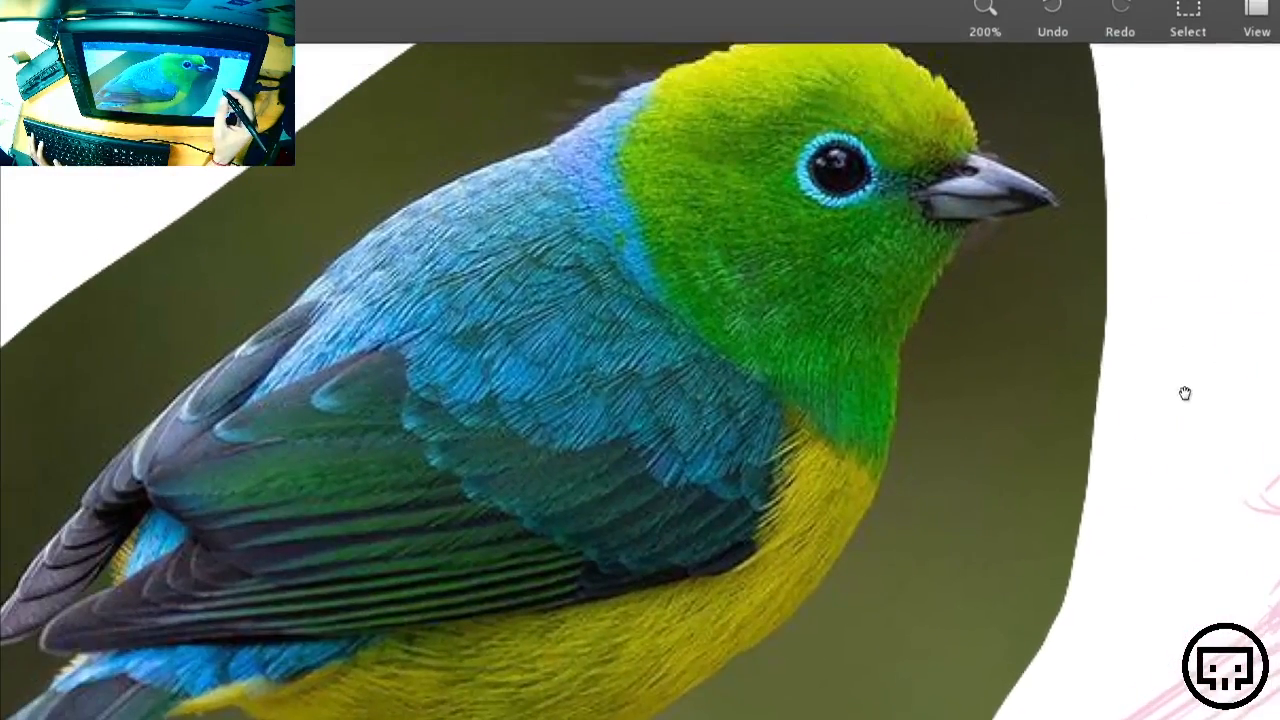
key(r)
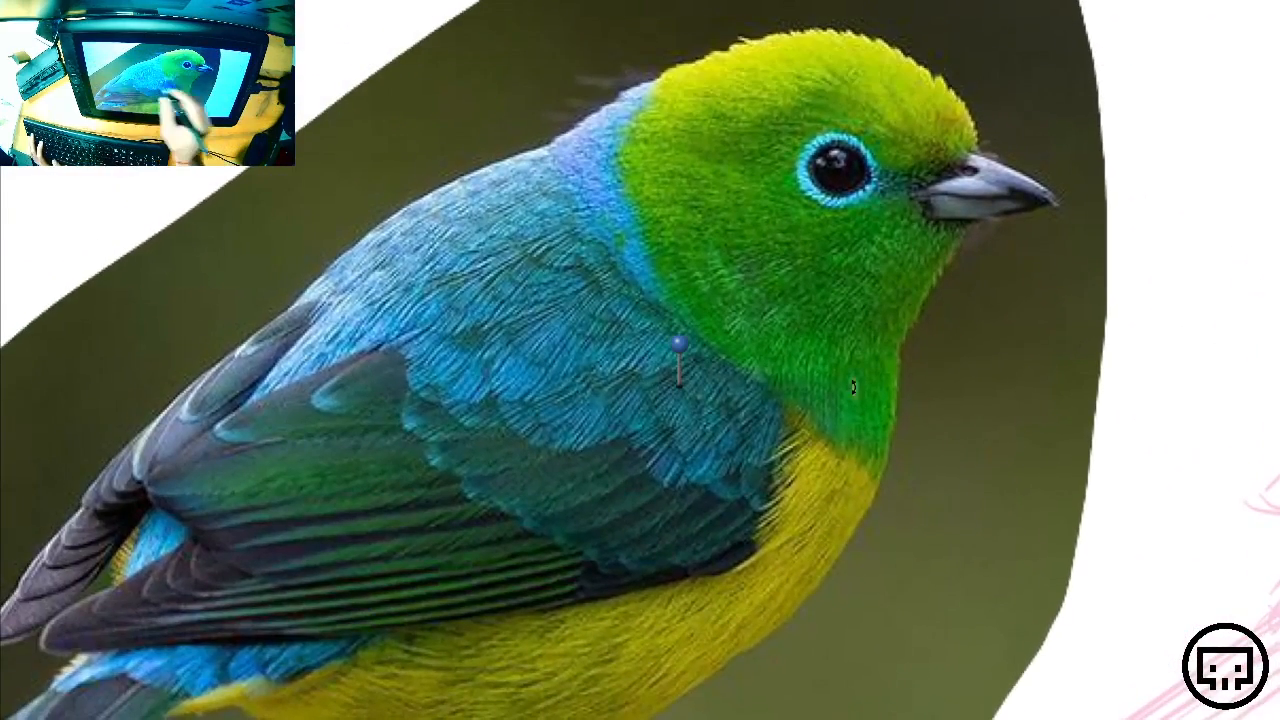
mouse_move(1000, 432)
mouse_down()
mouse_move(420, 446)
mouse_move(214, 487)
mouse_up()
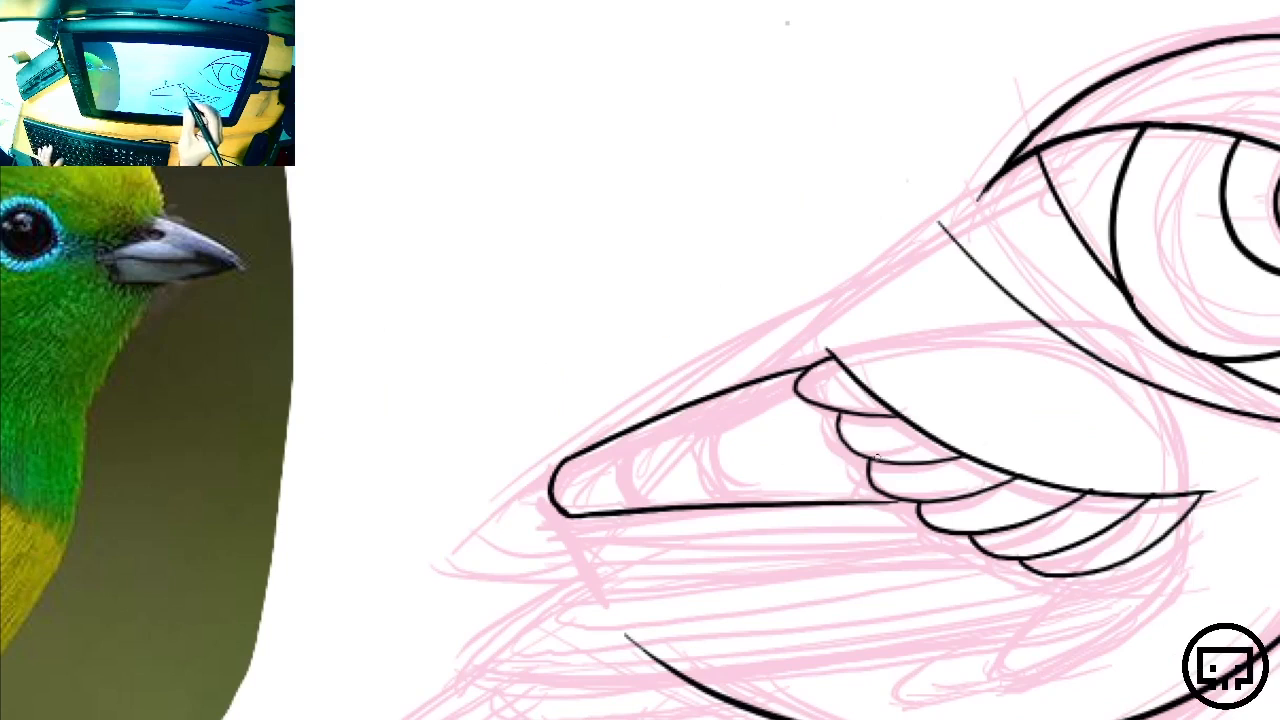
Ink the lower edges of two shorter feathers nested inside the long wing feather, starting from the shoulder feathers
drag(875, 491, 707, 455)
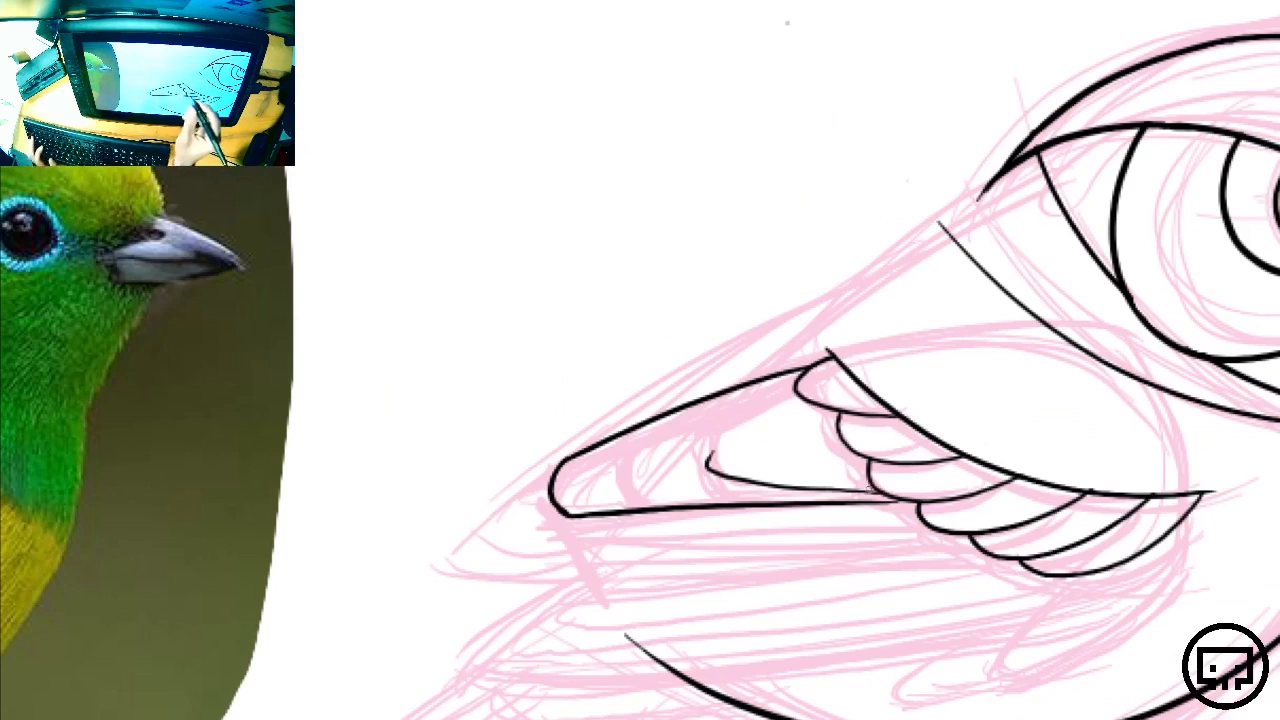
key(ctrl+z)
mouse_move(1055, 297)
mouse_down()
mouse_move(634, 703)
mouse_move(503, 600)
mouse_up()
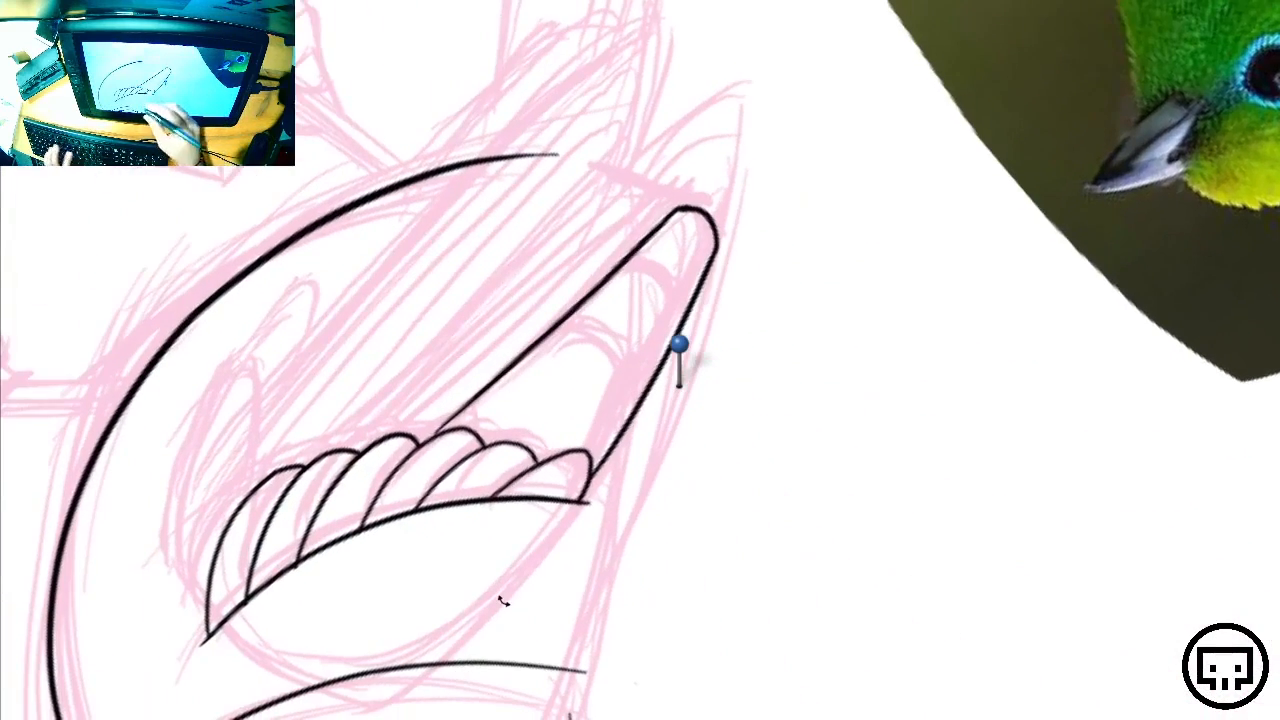
key(ctrl+plus)
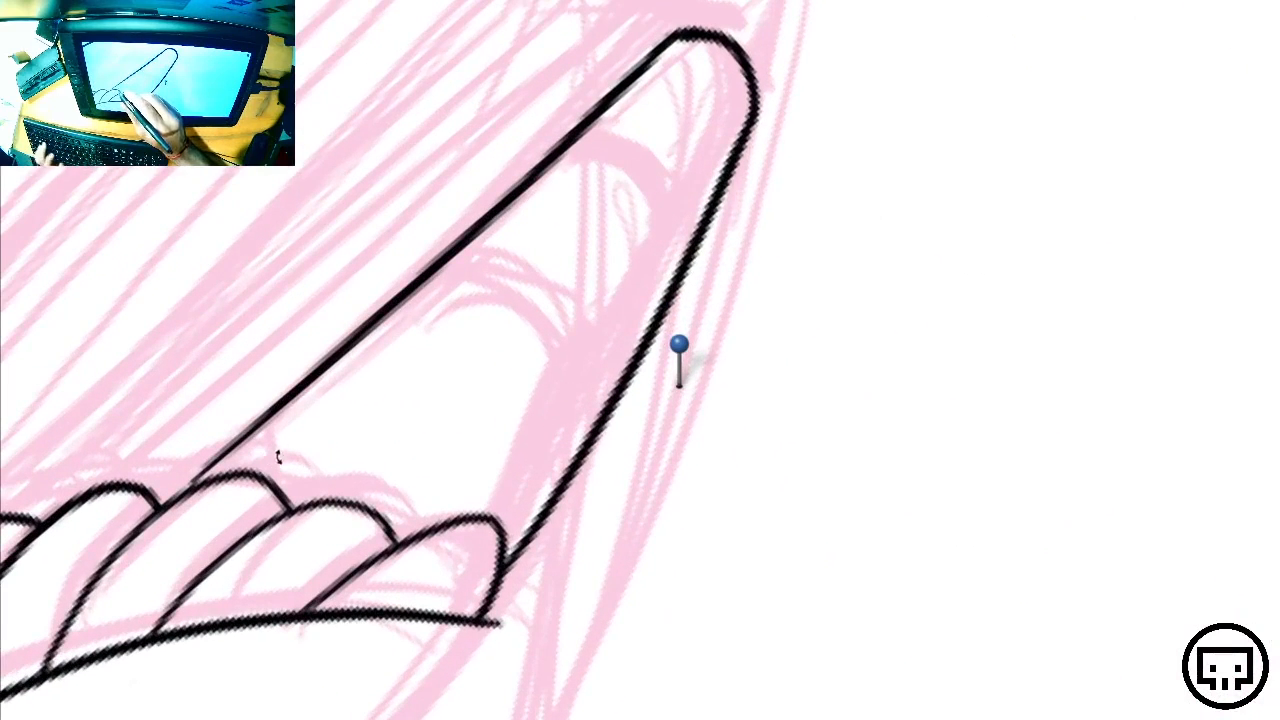
drag(262, 466, 491, 300)
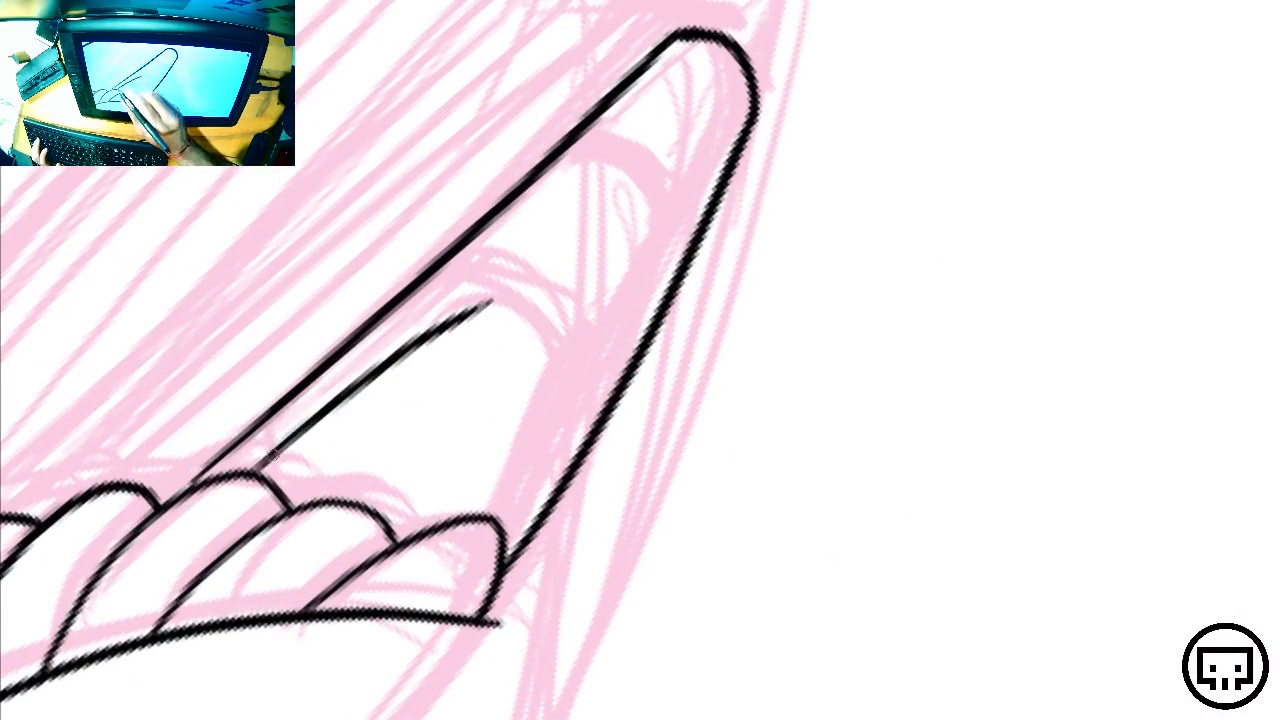
drag(272, 455, 620, 162)
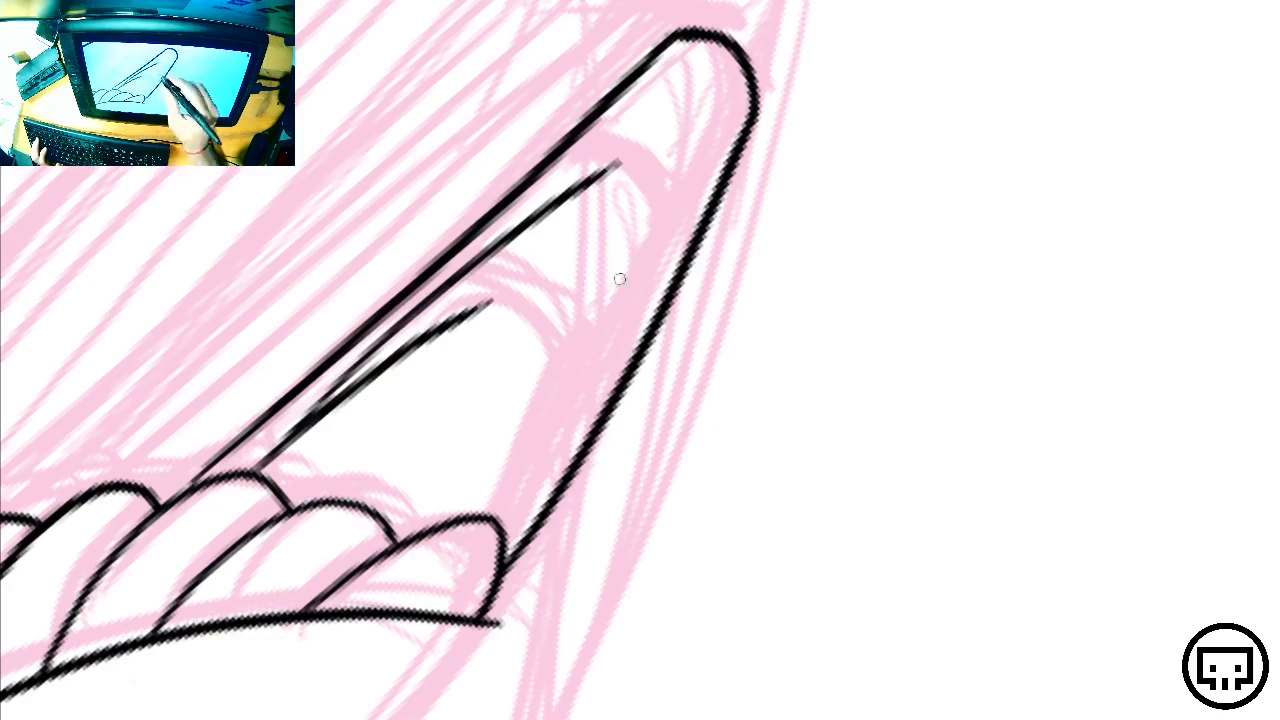
Ink the upper edges of the two nested feathers along the long feather's back edge and close the shorter one with a curved tip
drag(804, 570, 586, 176)
drag(1006, 257, 691, 237)
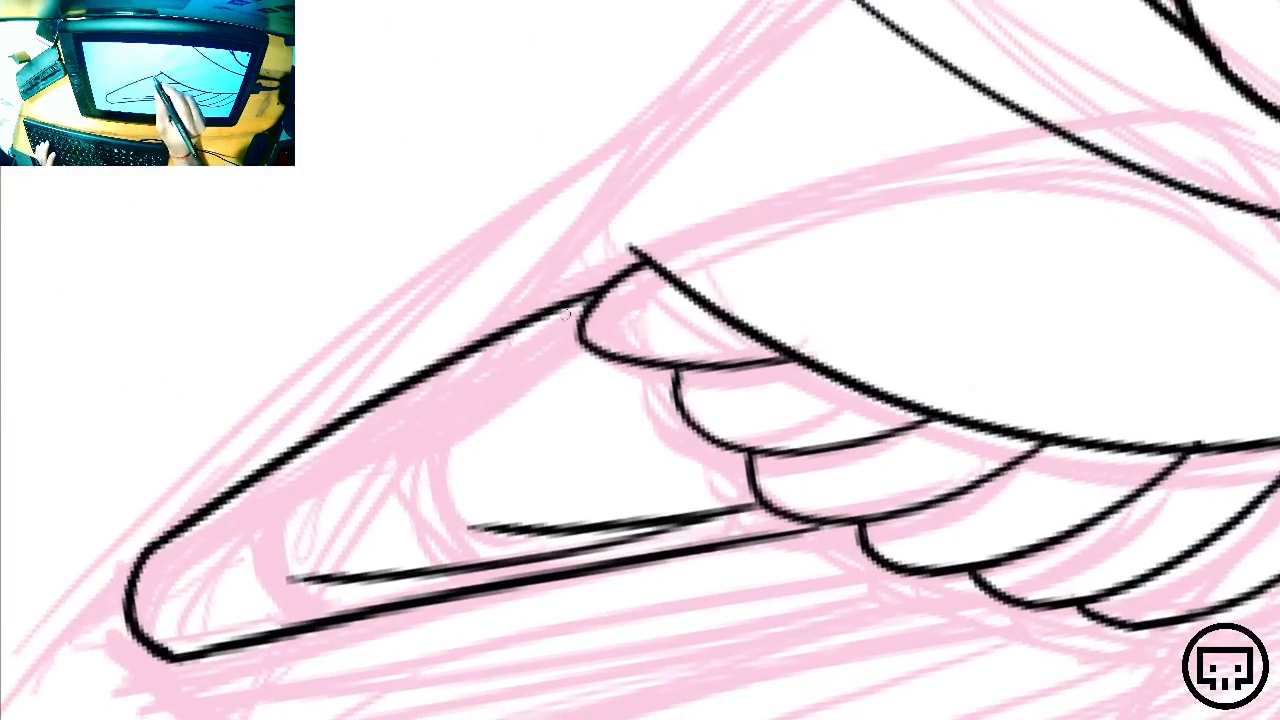
drag(584, 300, 380, 435)
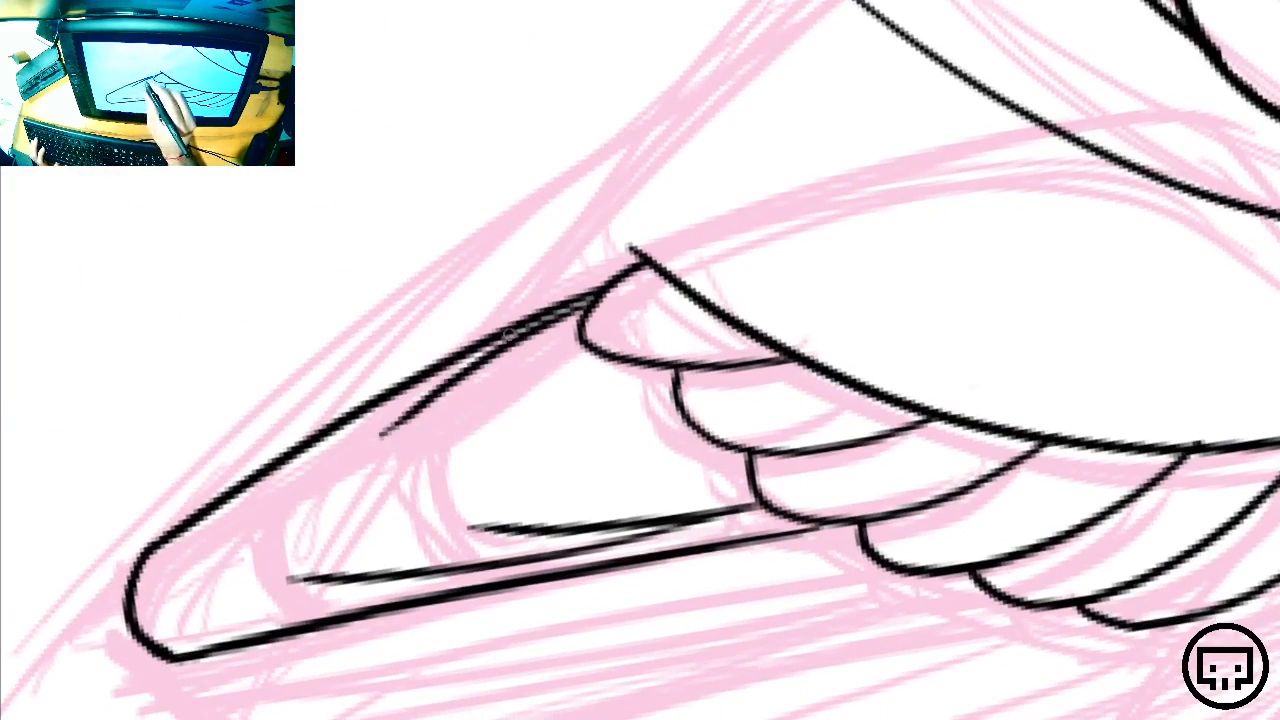
drag(508, 336, 188, 550)
mouse_move(798, 288)
mouse_down()
mouse_move(1000, 380)
mouse_move(709, 594)
mouse_move(862, 637)
mouse_move(565, 400)
mouse_up()
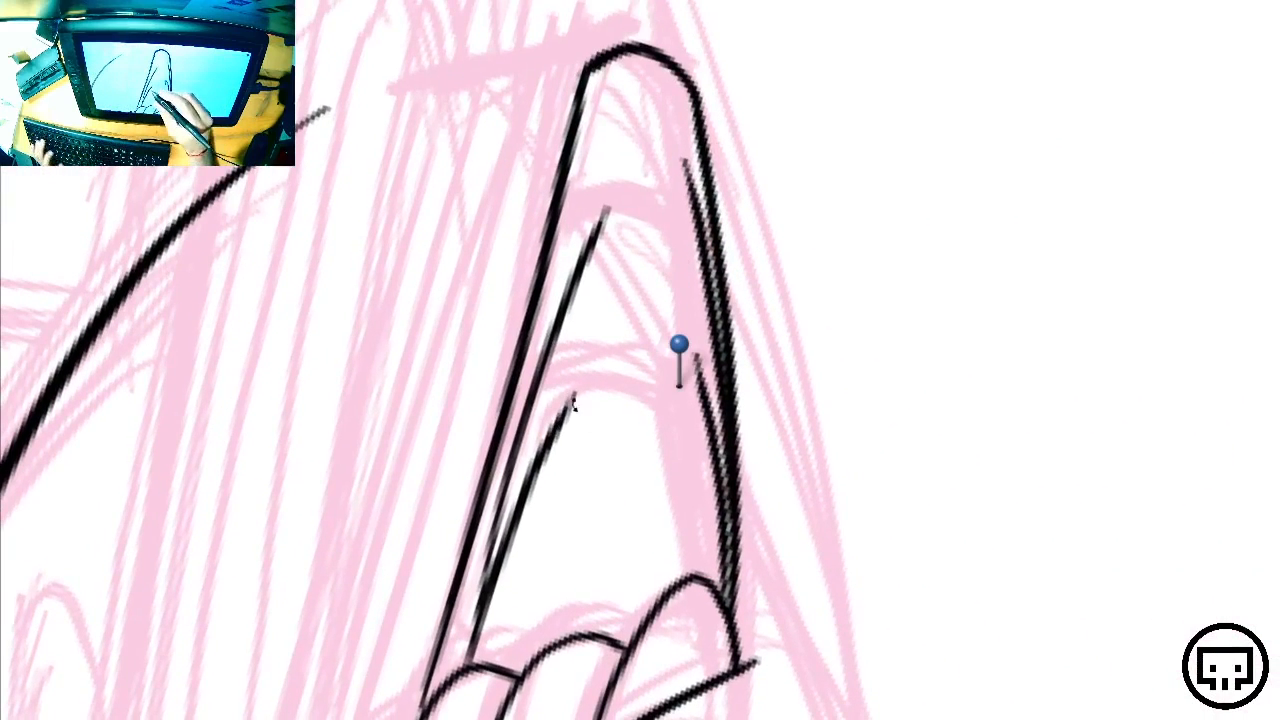
mouse_move(620, 372)
mouse_down()
mouse_move(692, 358)
mouse_move(708, 404)
mouse_up()
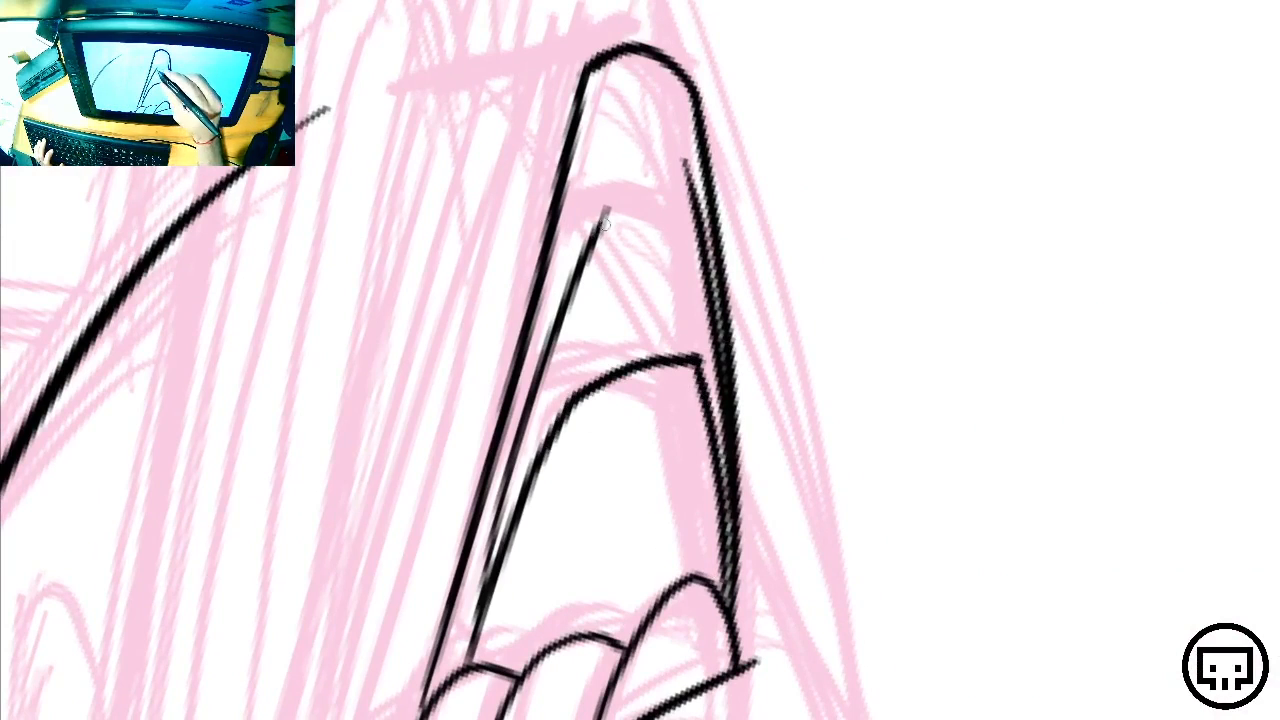
Close the longer nested feather with a short, slightly curved tip joining its two edges
mouse_move(590, 245)
mouse_down()
mouse_move(635, 195)
mouse_move(700, 162)
mouse_up()
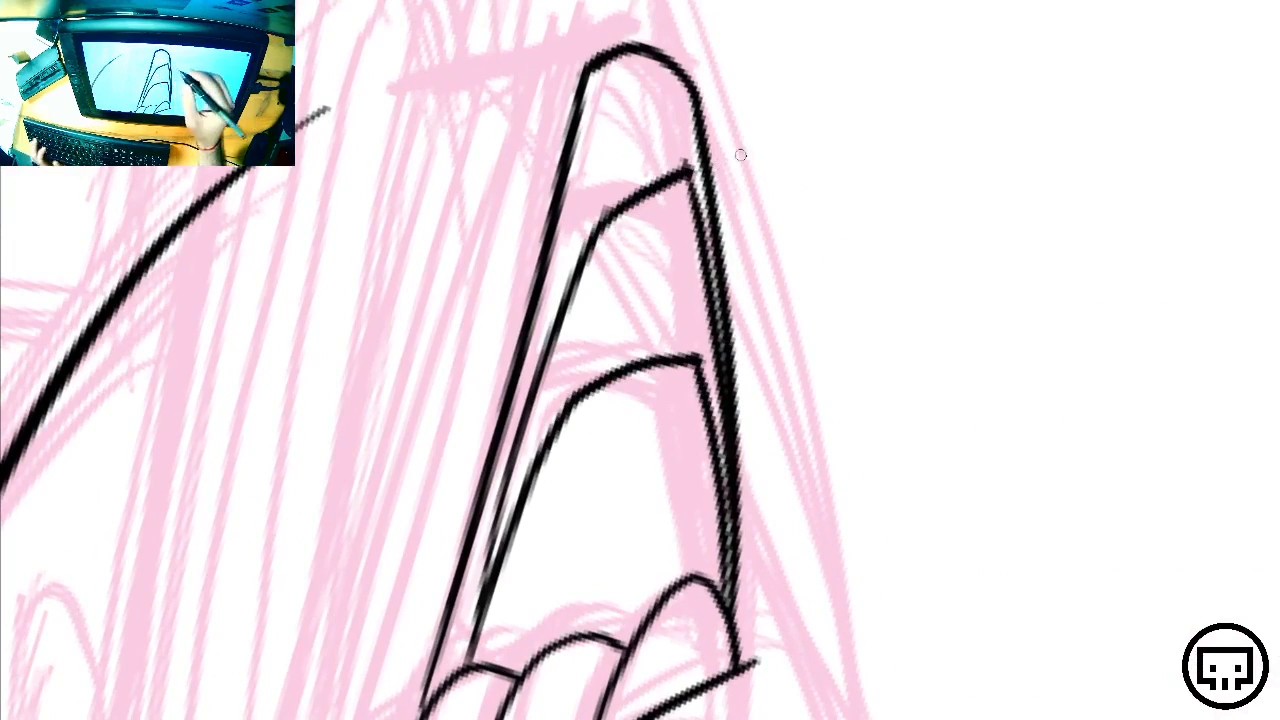
key(ctrl+z)
drag(588, 252, 705, 192)
key(ctrl+z)
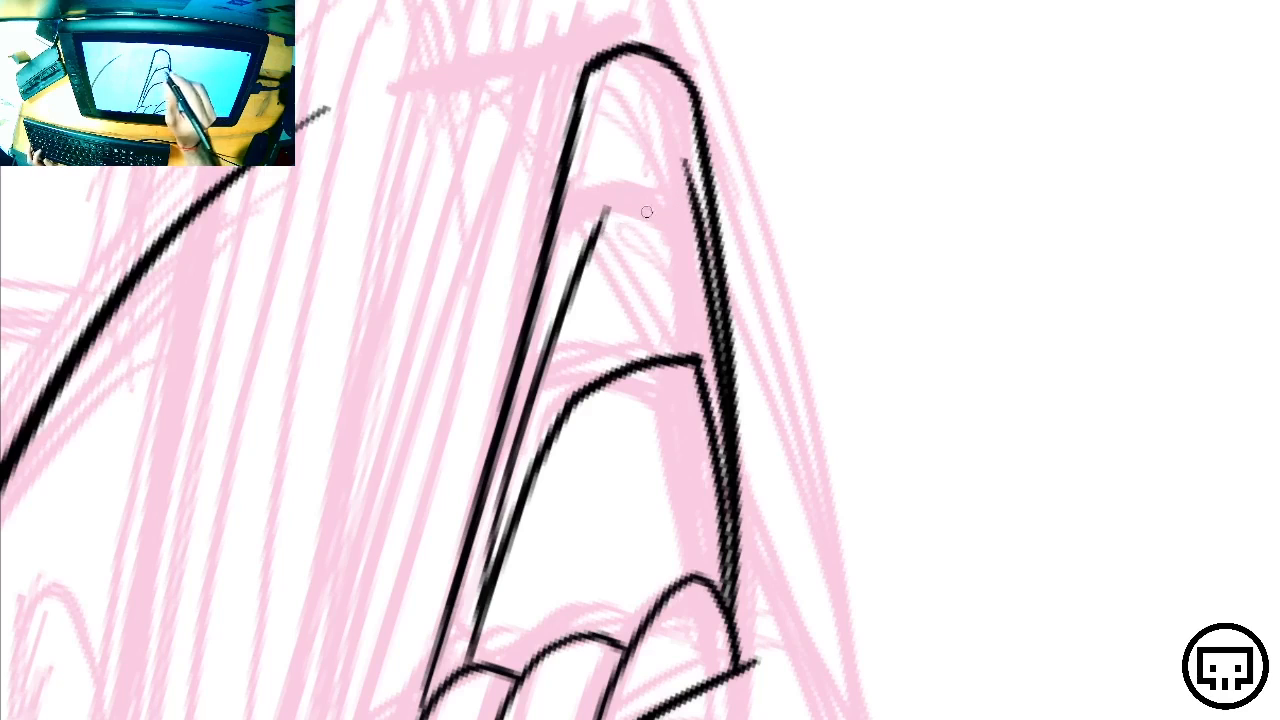
drag(610, 218, 698, 190)
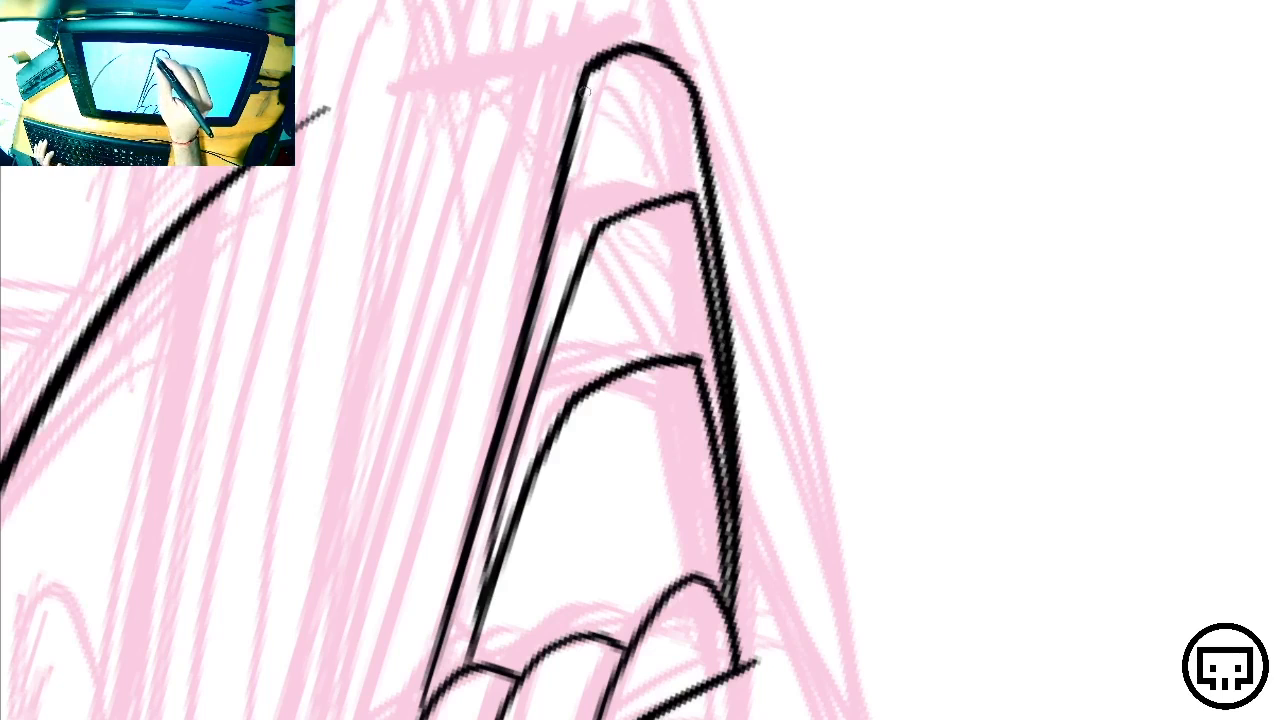
Ink a flatter tip across the rounded end of the long wing feather, running from the lower edge past the back edge
drag(586, 86, 697, 64)
key(ctrl+z)
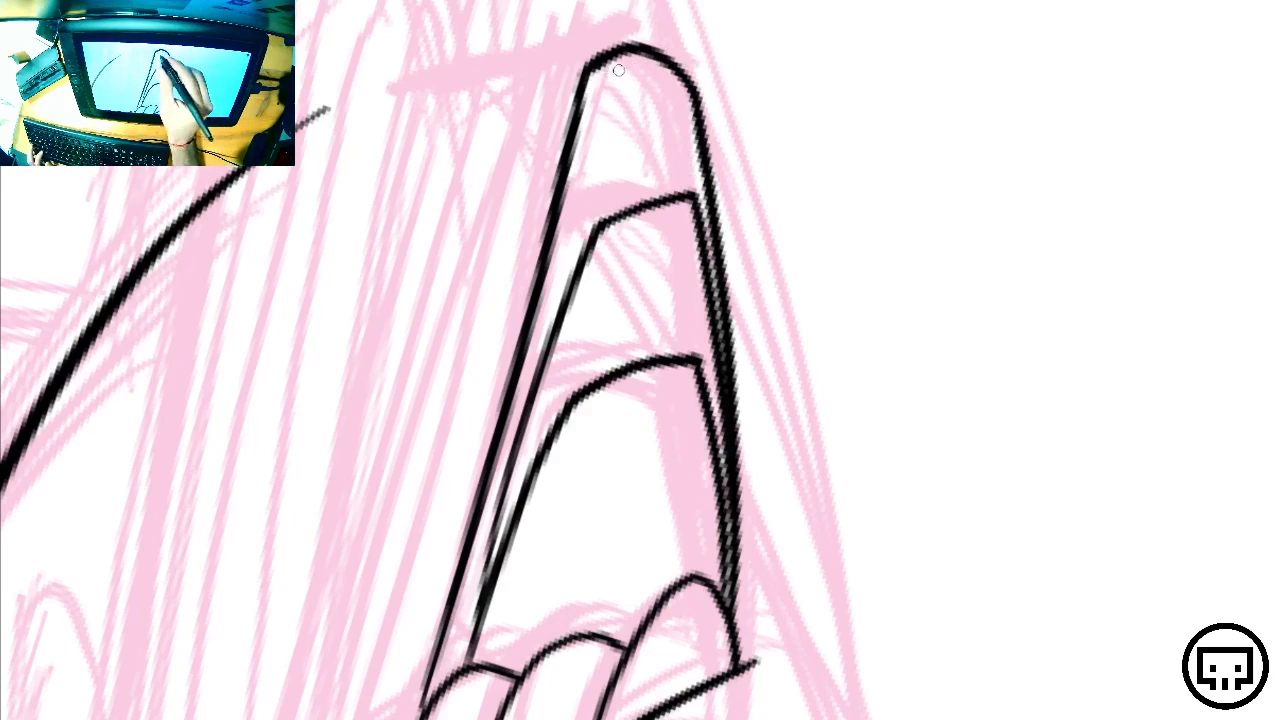
drag(586, 82, 738, 62)
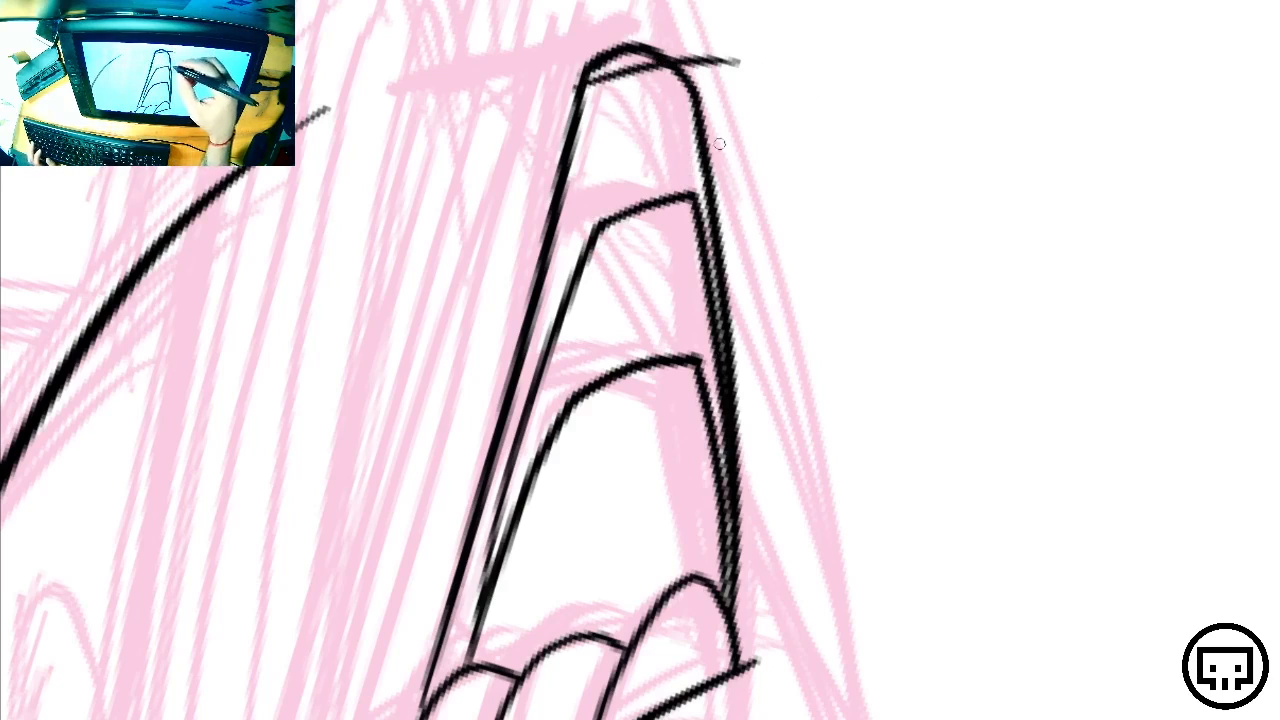
key(ctrl+z)
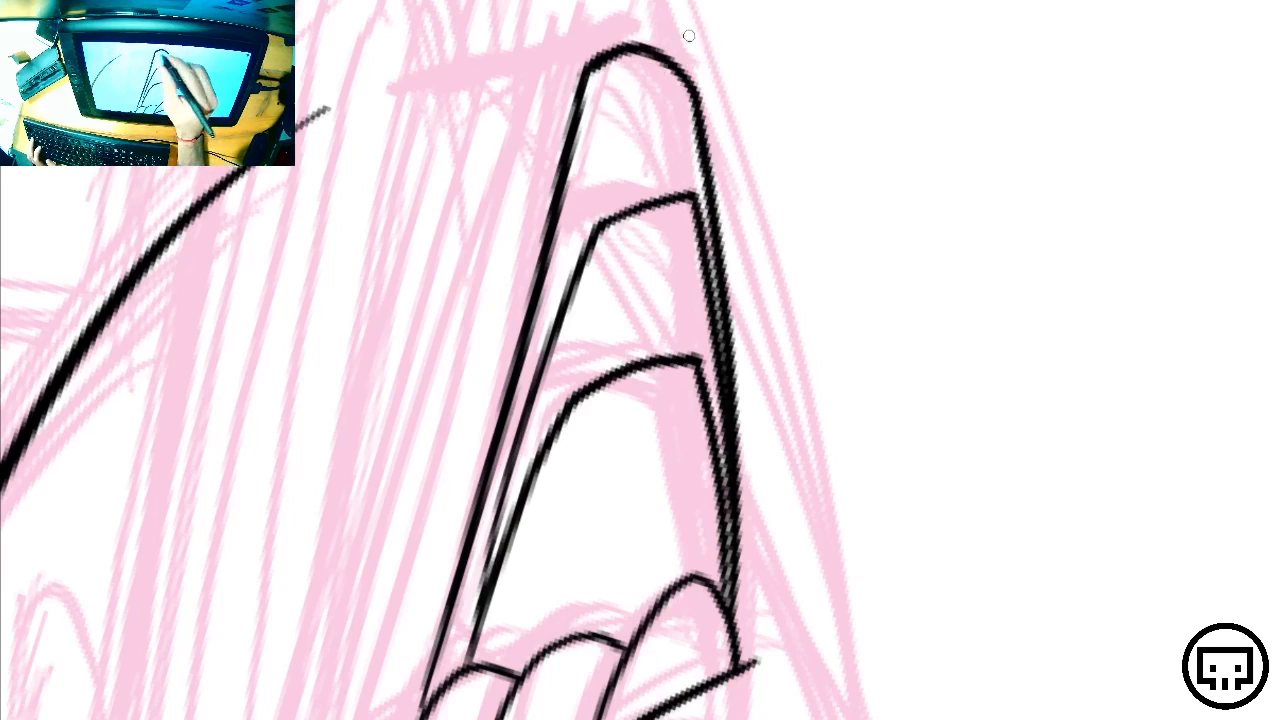
drag(620, 55, 748, 30)
key(ctrl+z)
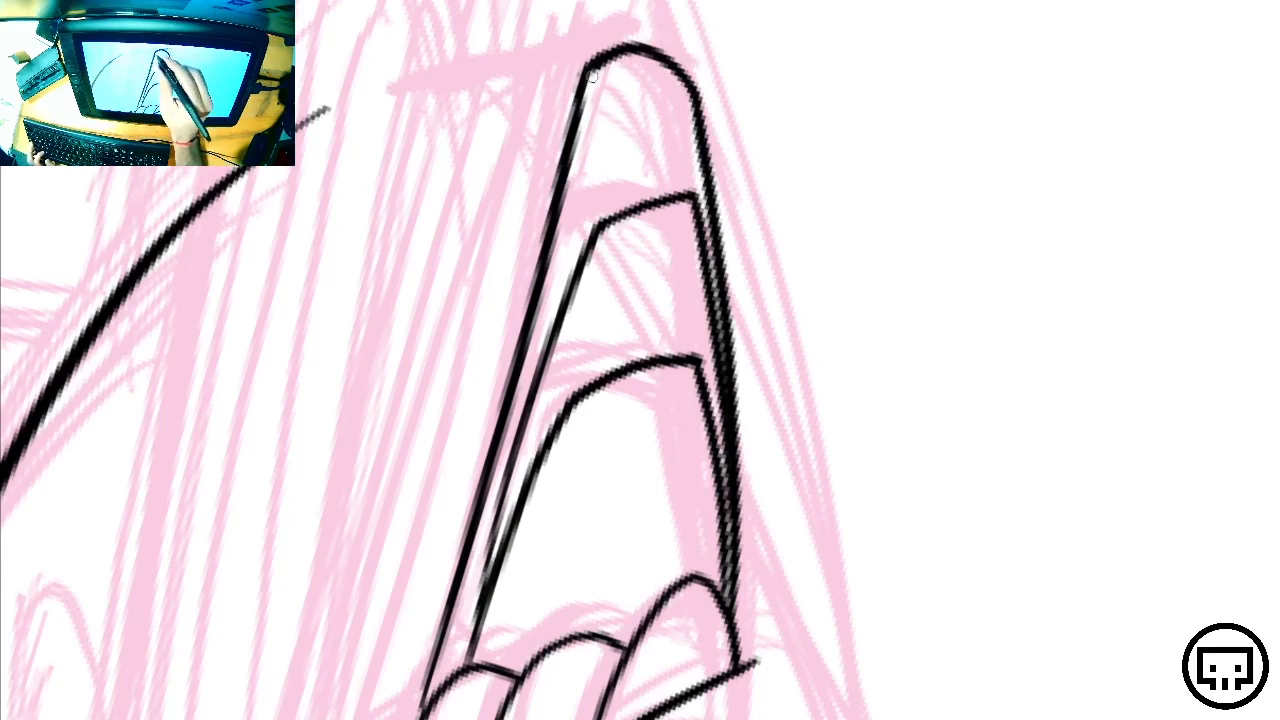
drag(586, 78, 734, 46)
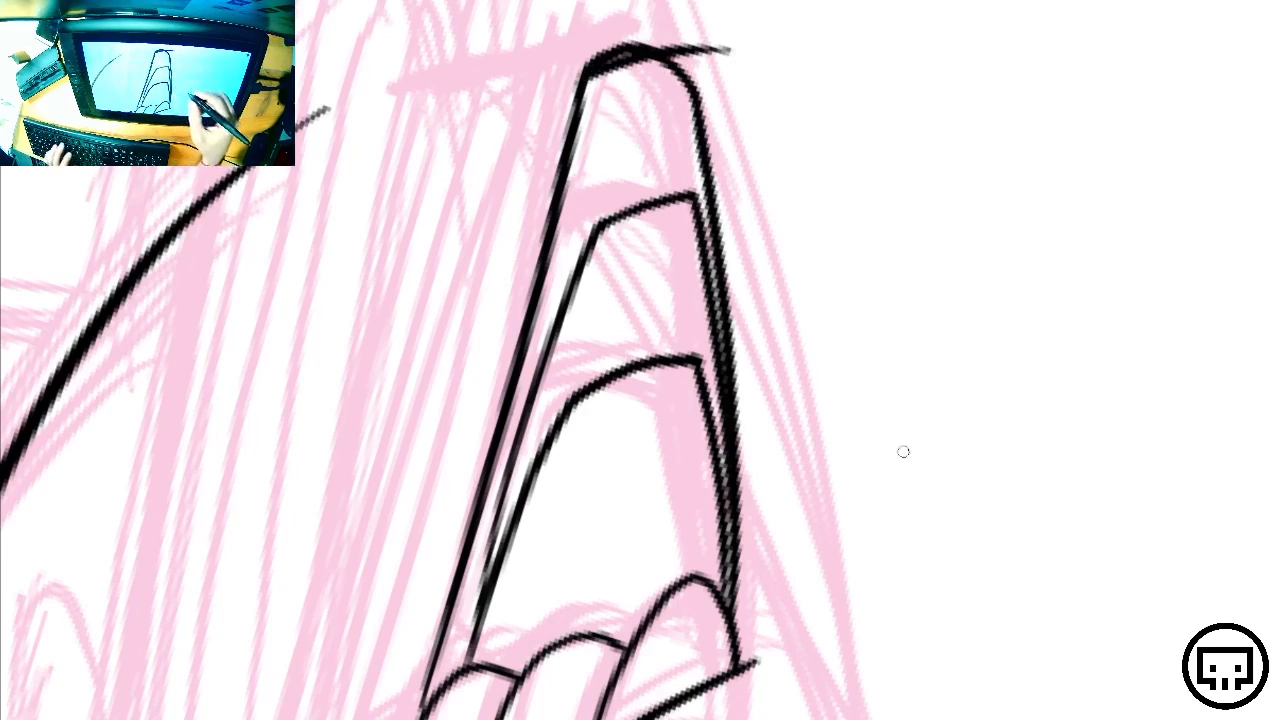
Extend the long feather's back edge to meet the new tip in a corner, then erase the overshoot and the old rounded end
drag(903, 452, 676, 140)
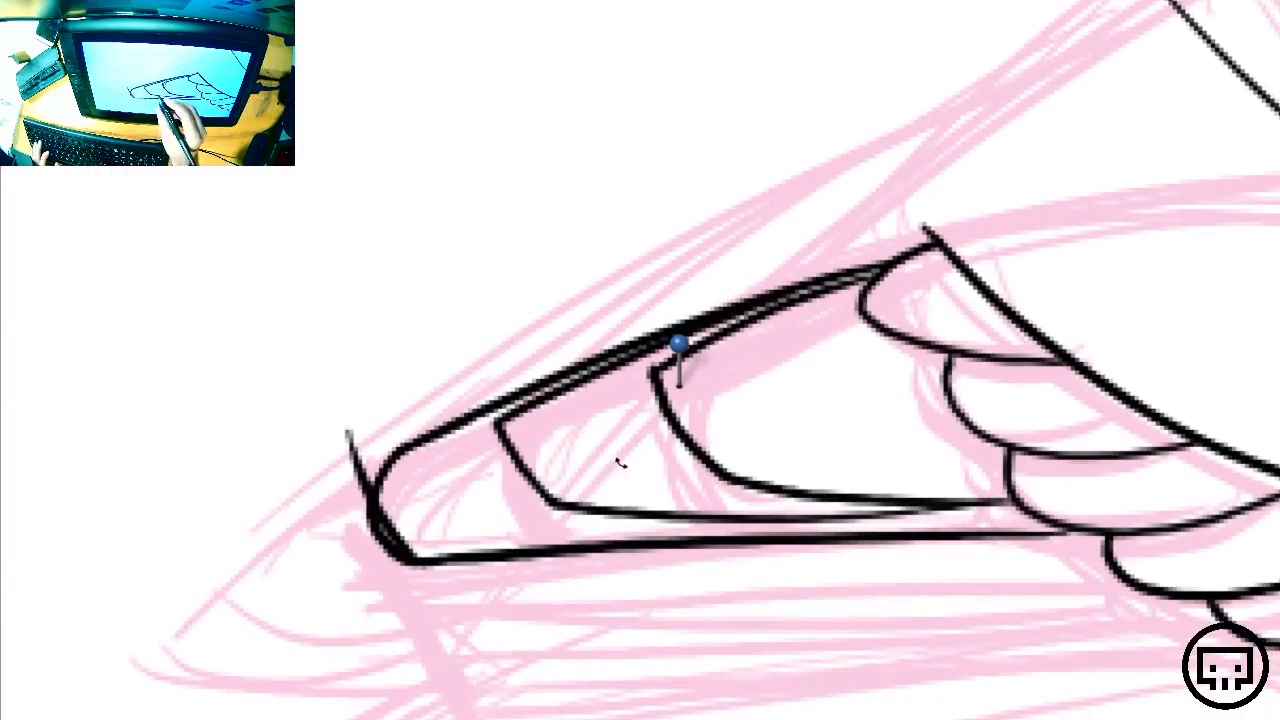
drag(883, 434, 889, 363)
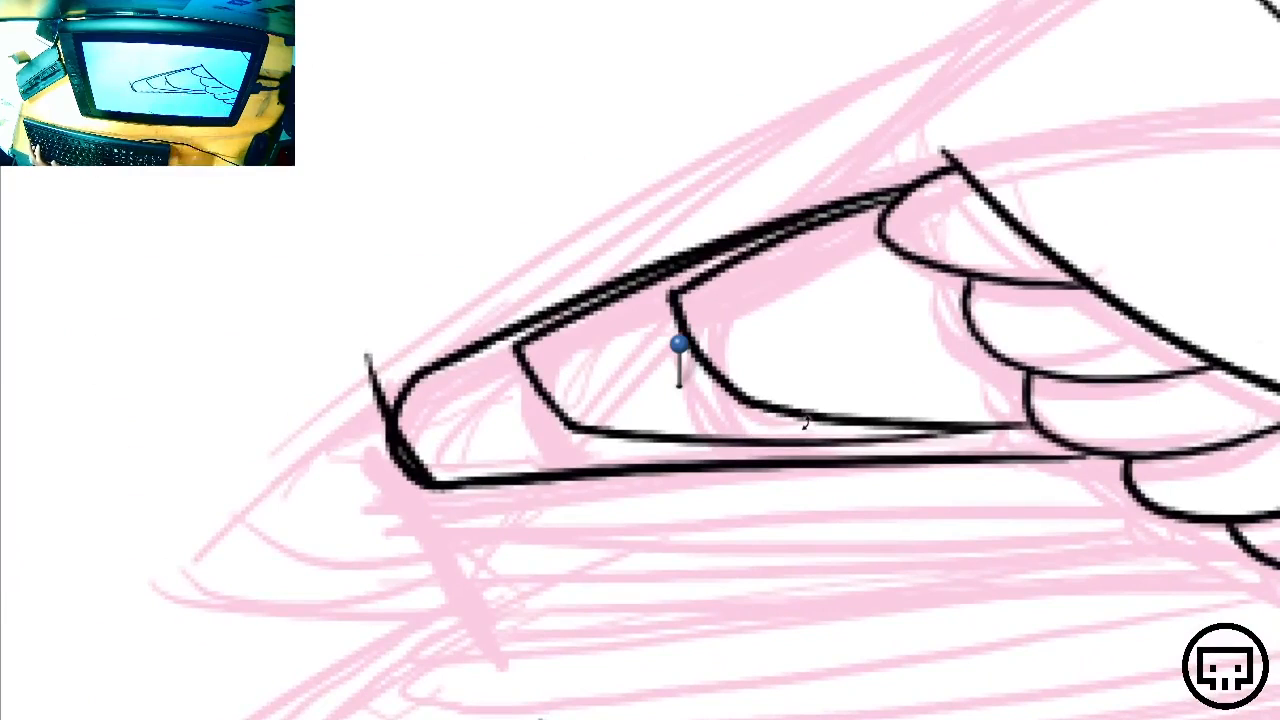
drag(806, 423, 900, 423)
drag(498, 492, 747, 466)
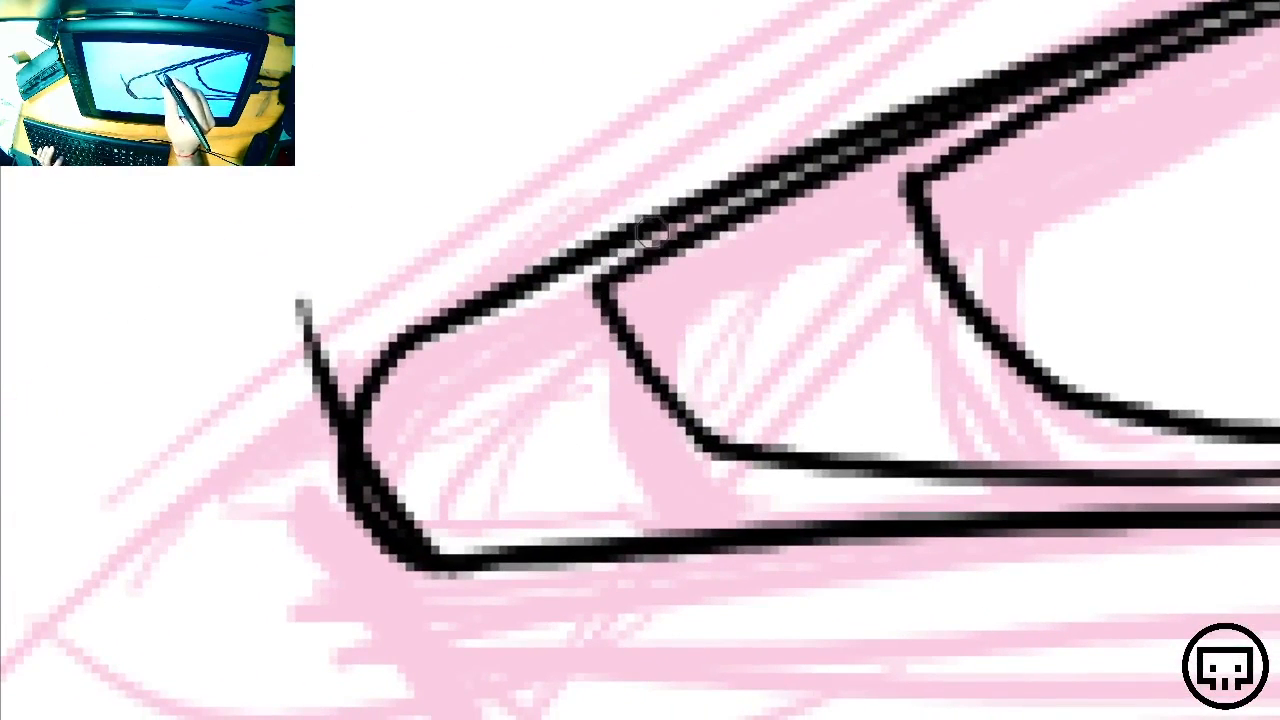
drag(430, 322, 337, 366)
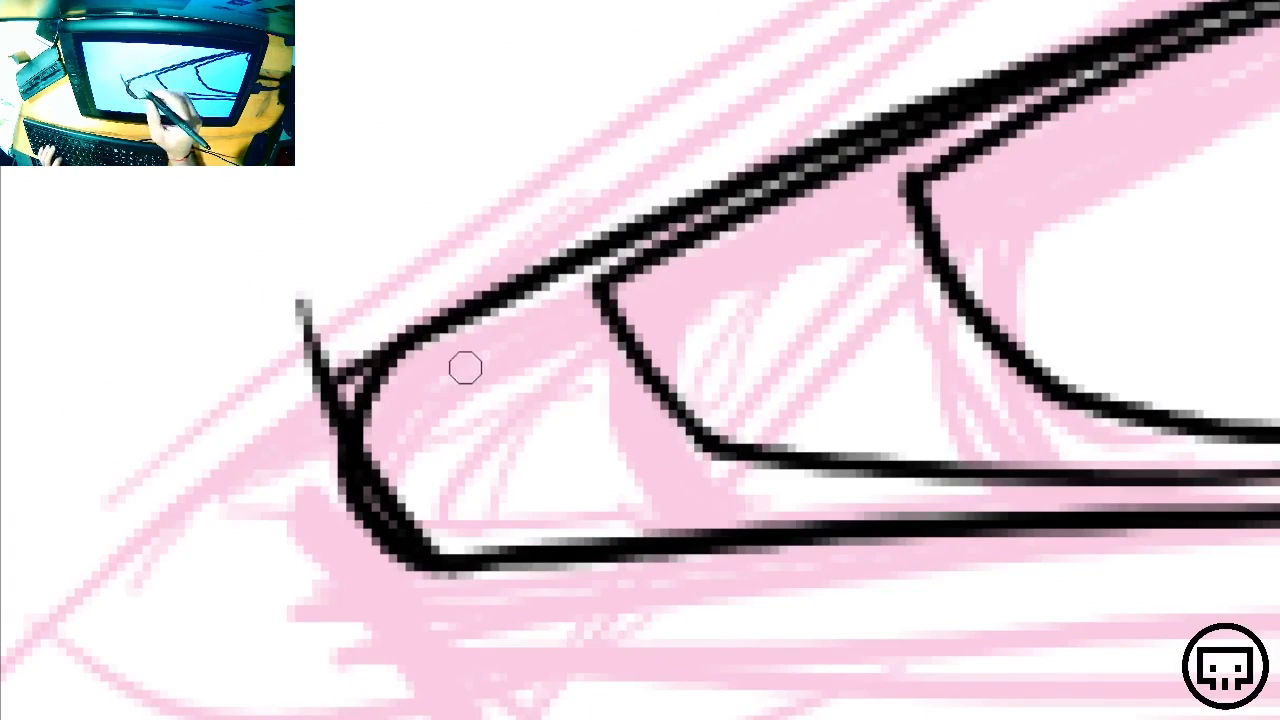
mouse_move(313, 283)
mouse_down()
mouse_move(329, 308)
mouse_move(308, 360)
mouse_up()
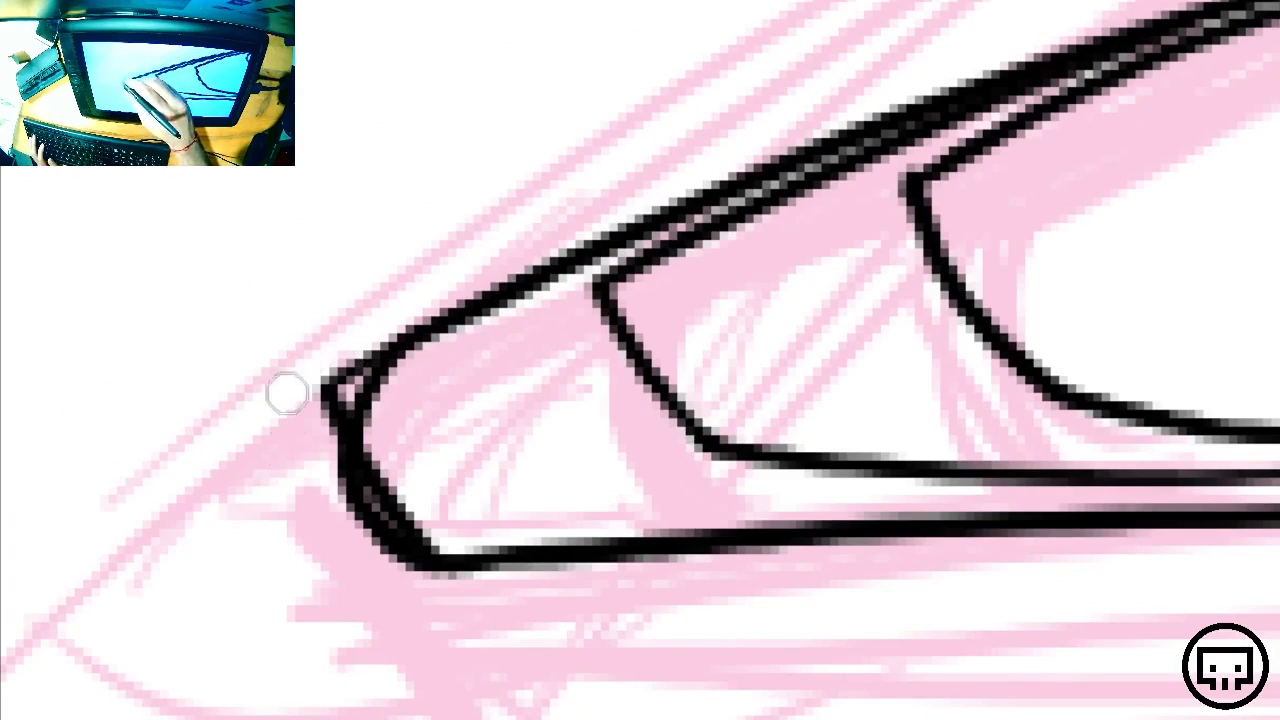
mouse_move(420, 360)
mouse_down()
mouse_move(398, 376)
mouse_move(363, 371)
mouse_move(368, 420)
mouse_up()
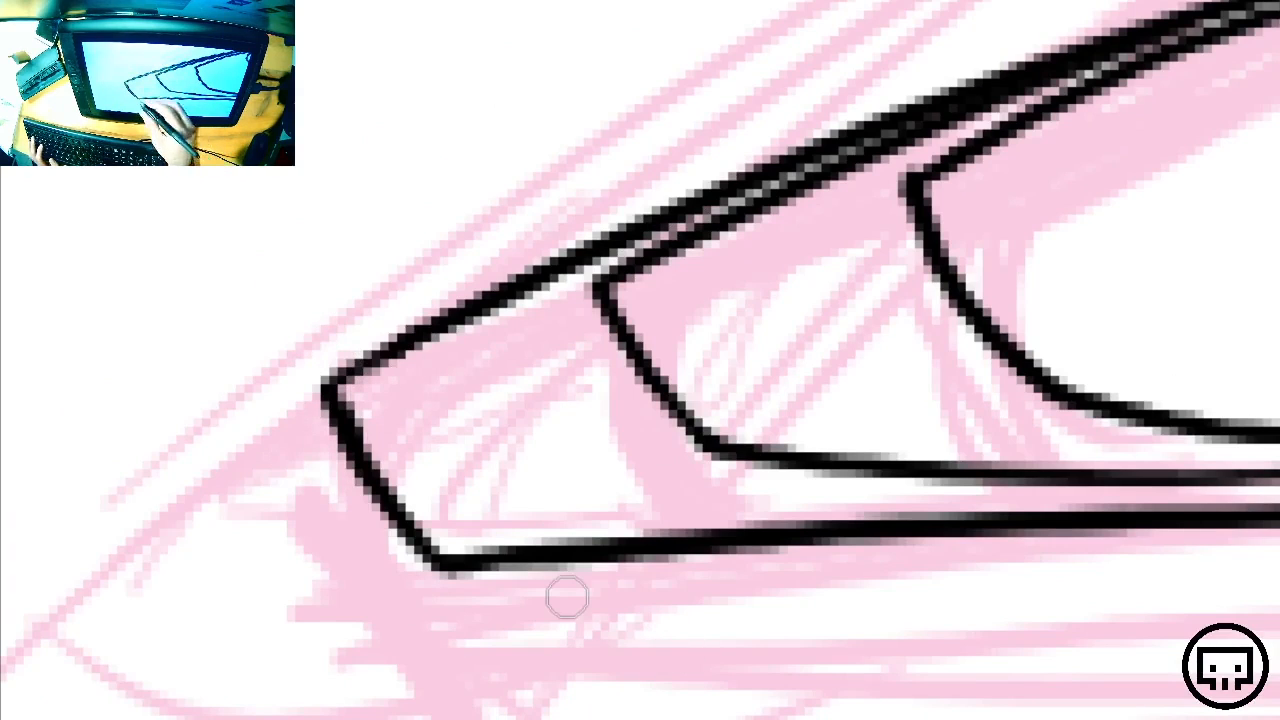
Examine the squared-off wing feather in the context of the whole bird and the reference photo
key(ctrl+minus)
key(ctrl+minus)
key(ctrl+minus)
key(ctrl+minus)
key(ctrl+minus)
key(ctrl+minus)
key(ctrl+plus)
key(ctrl+plus)
key(ctrl+plus)
key(ctrl+plus)
key(ctrl+plus)
key(ctrl+plus)
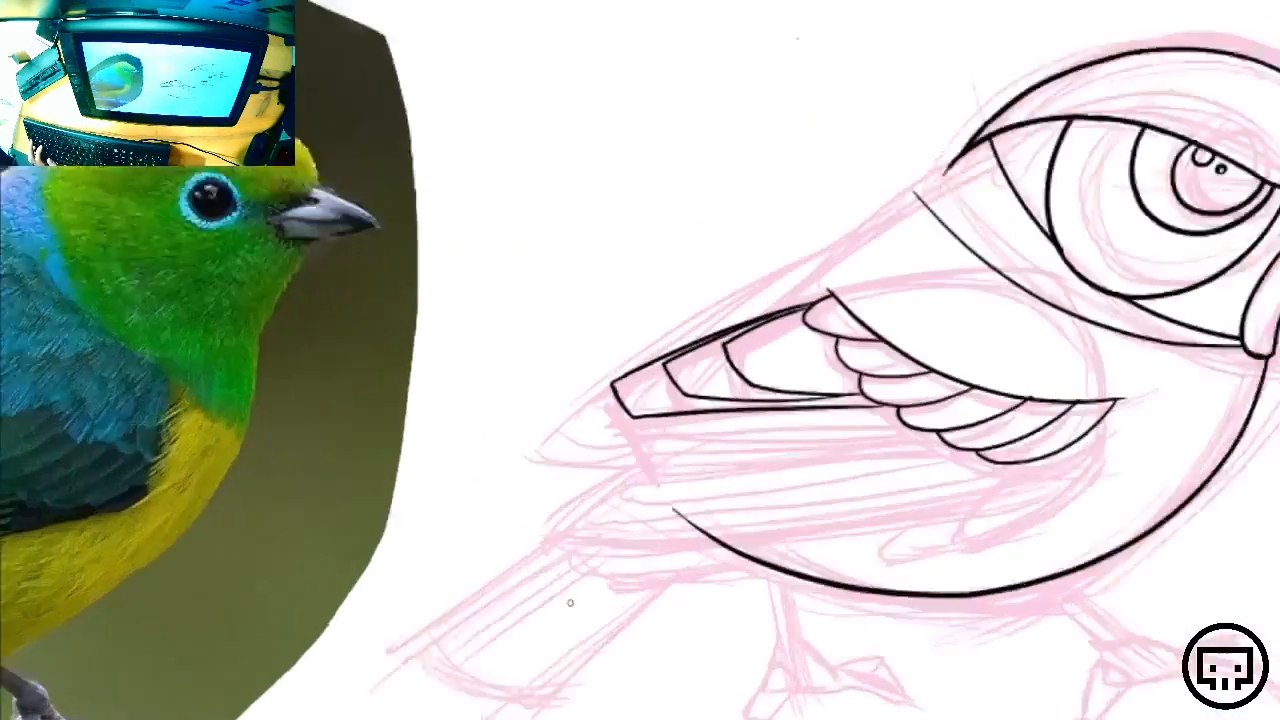
Thicken the wing's back edge where the feather outlines overlap, filling the gaps, and thicken the nested feathers' lower edges near the shoulder
drag(809, 252, 729, 335)
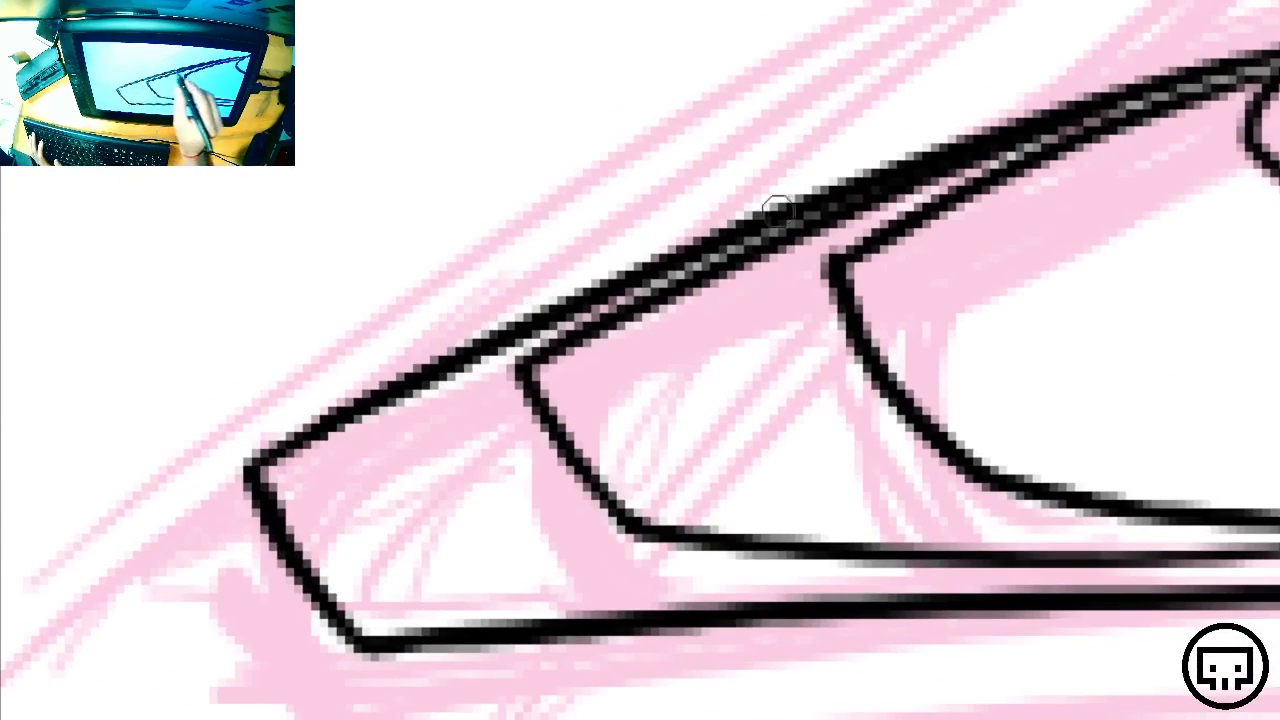
mouse_move(392, 398)
mouse_down()
mouse_move(253, 475)
mouse_move(261, 489)
mouse_move(240, 475)
mouse_move(348, 646)
mouse_move(668, 586)
mouse_move(651, 648)
mouse_move(581, 655)
mouse_move(396, 625)
mouse_move(358, 636)
mouse_move(1258, 595)
mouse_up()
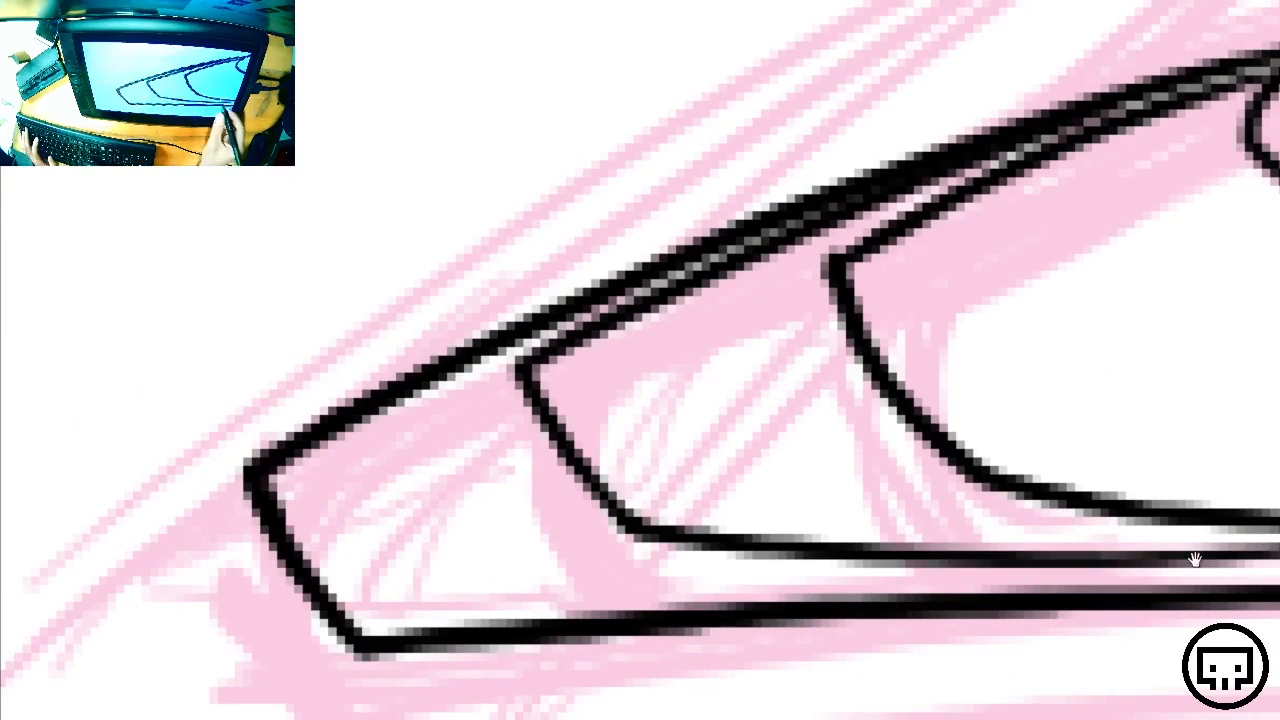
drag(1194, 560, 742, 488)
mouse_move(885, 55)
mouse_down()
mouse_move(593, 172)
mouse_move(421, 274)
mouse_move(463, 238)
mouse_move(405, 248)
mouse_move(429, 325)
mouse_move(526, 440)
mouse_move(651, 523)
mouse_up()
mouse_move(583, 494)
mouse_down()
mouse_move(1006, 537)
mouse_move(1137, 535)
mouse_up()
drag(742, 536, 1020, 522)
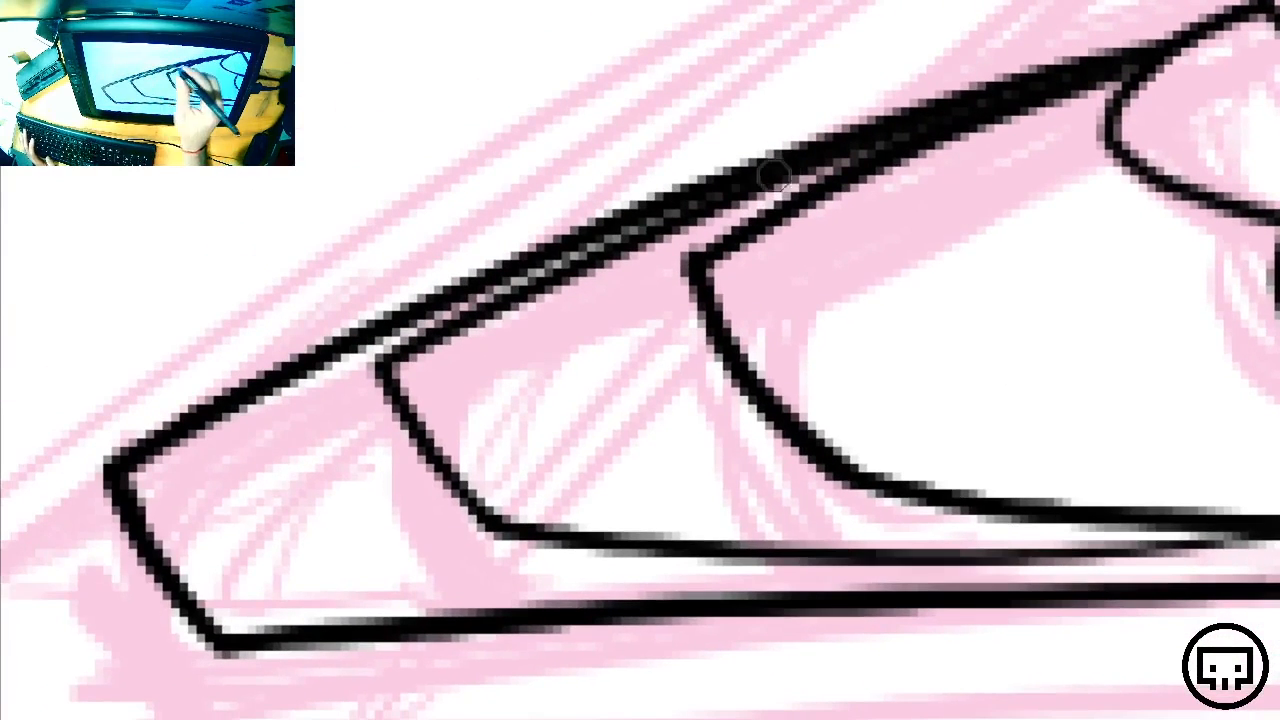
mouse_move(680, 205)
mouse_down()
mouse_move(382, 356)
mouse_move(452, 484)
mouse_move(518, 532)
mouse_move(886, 556)
mouse_move(1278, 536)
mouse_up()
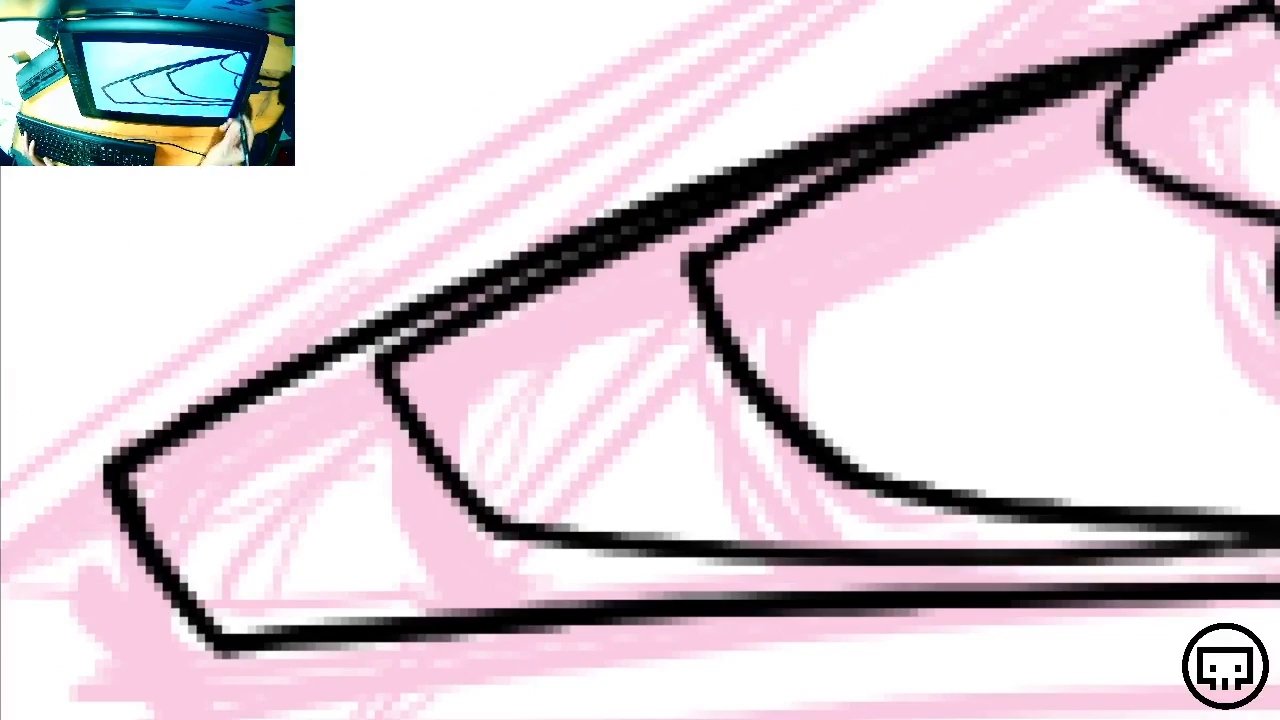
Check the thickened feather lines against the whole bird, and turn the canvas to reach the wing's lower side
key(ctrl+minus)
key(ctrl+minus)
key(ctrl+minus)
key(ctrl+minus)
key(ctrl+minus)
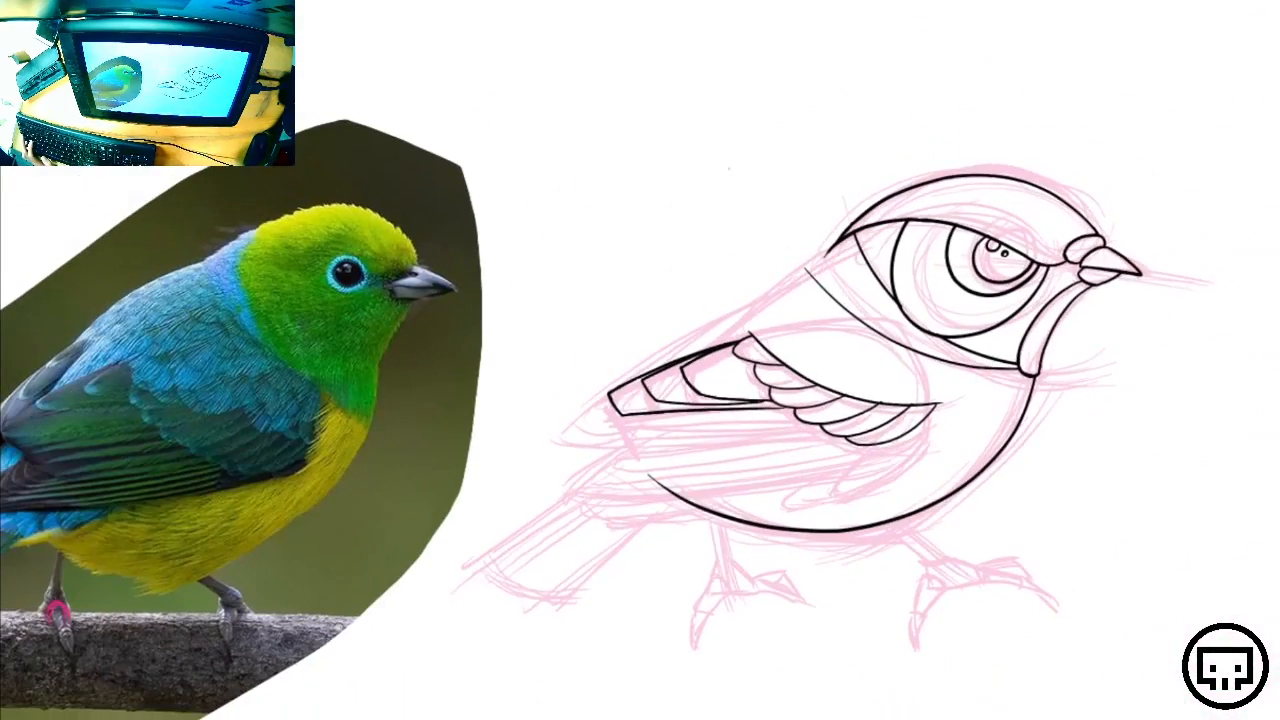
key(ctrl+plus)
key(ctrl+plus)
key(ctrl+plus)
key(ctrl+plus)
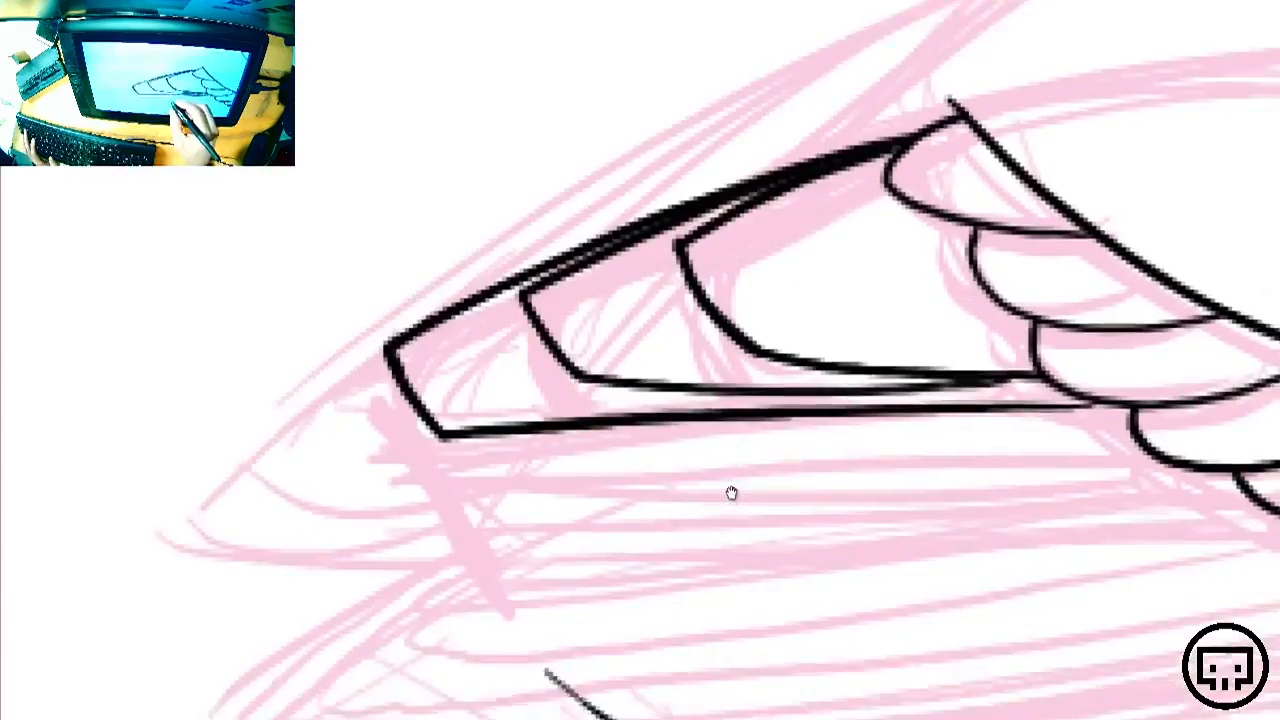
drag(731, 491, 775, 483)
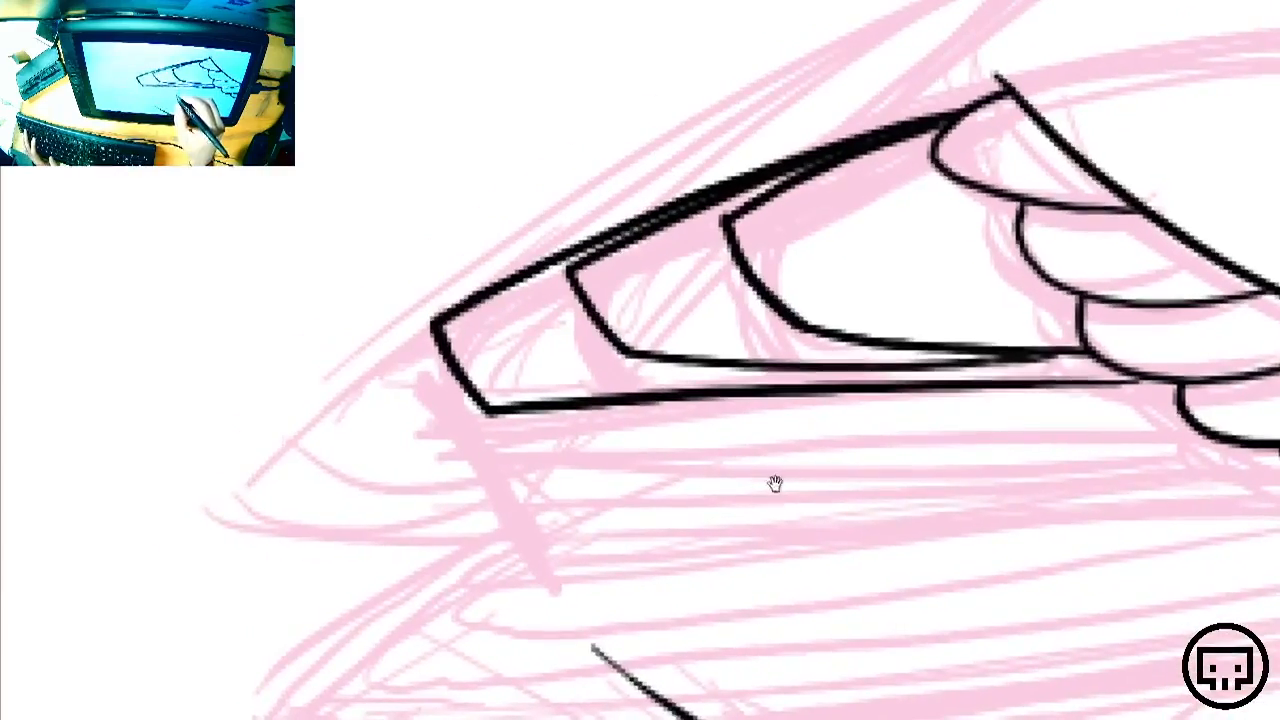
drag(920, 586, 741, 377)
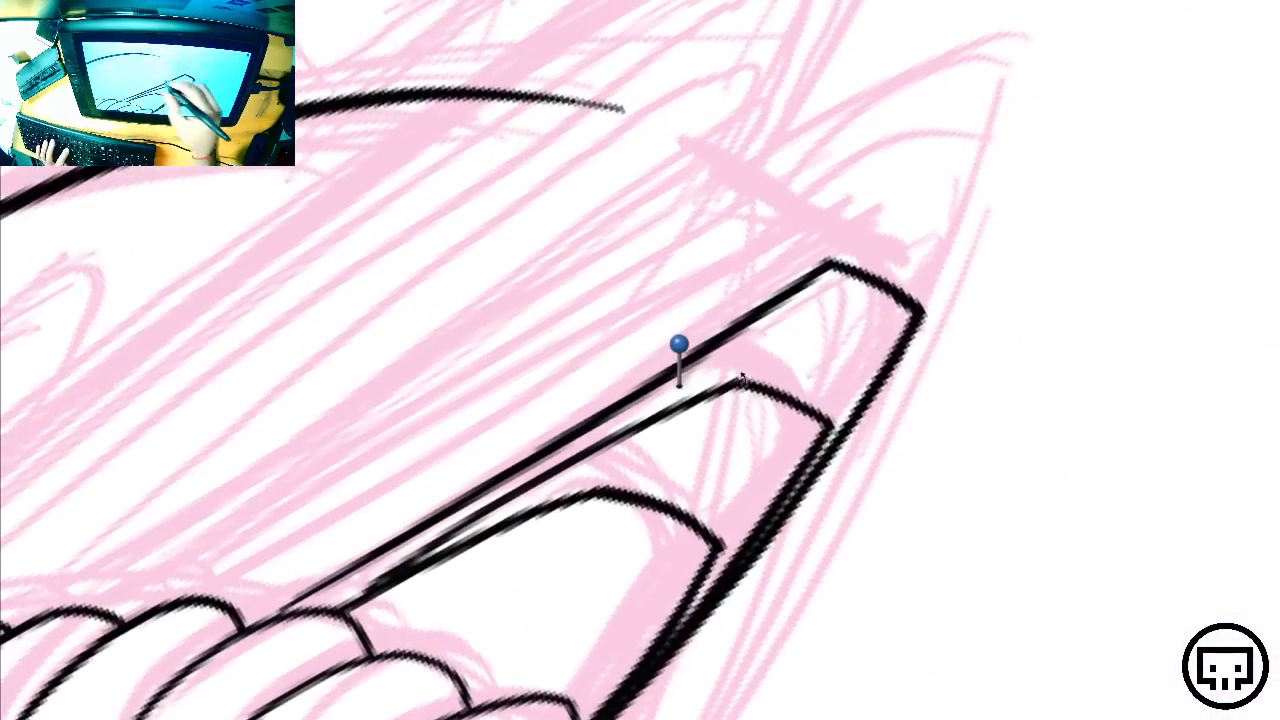
drag(362, 486, 429, 401)
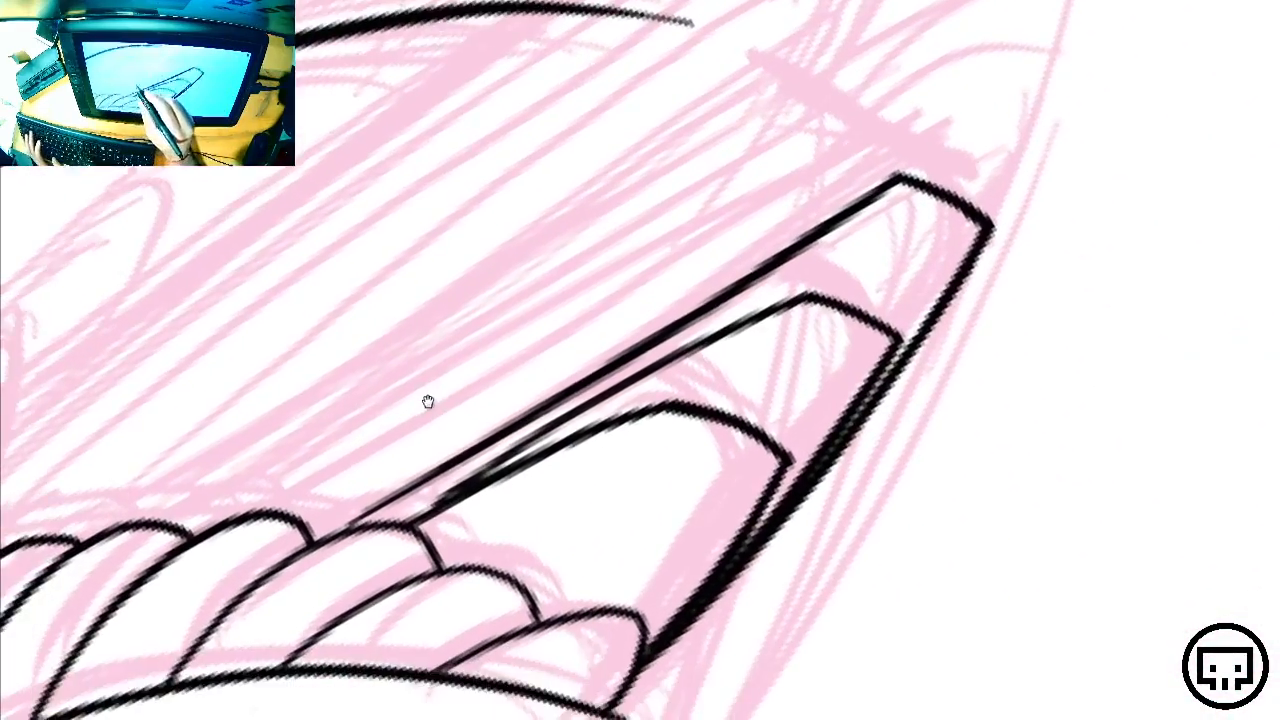
mouse_move(320, 510)
mouse_down()
mouse_move(662, 274)
mouse_move(886, 177)
mouse_up()
mouse_move(226, 520)
mouse_down()
mouse_move(471, 344)
mouse_move(795, 187)
mouse_move(864, 176)
mouse_up()
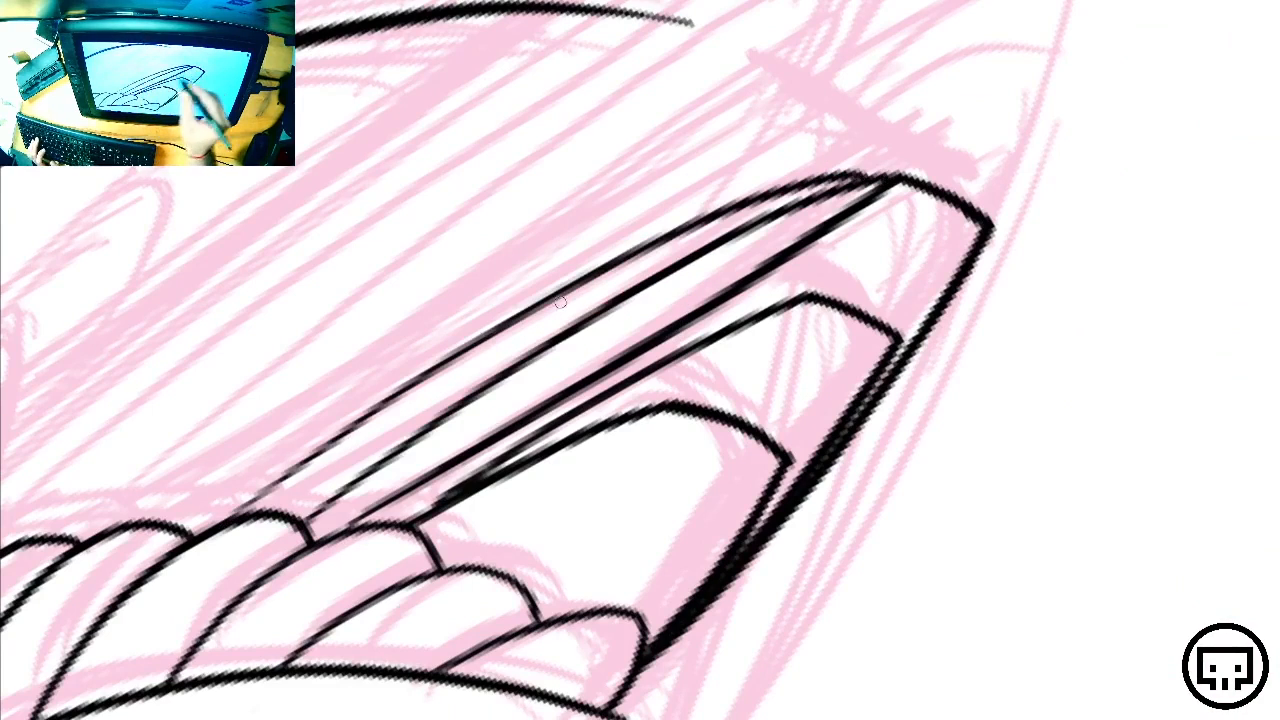
mouse_move(176, 520)
mouse_down()
mouse_move(399, 352)
mouse_move(769, 161)
mouse_move(846, 148)
mouse_up()
key(ctrl+z)
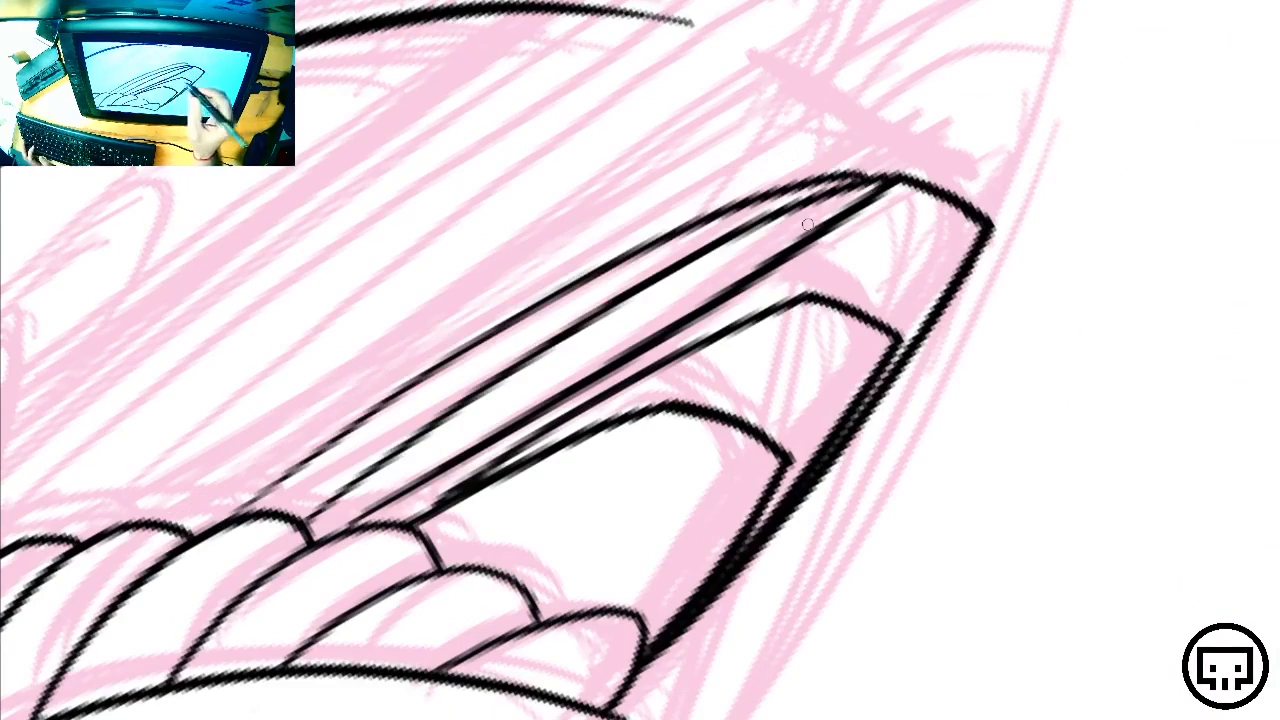
key(ctrl+z)
key(ctrl+z)
key(ctrl+z)
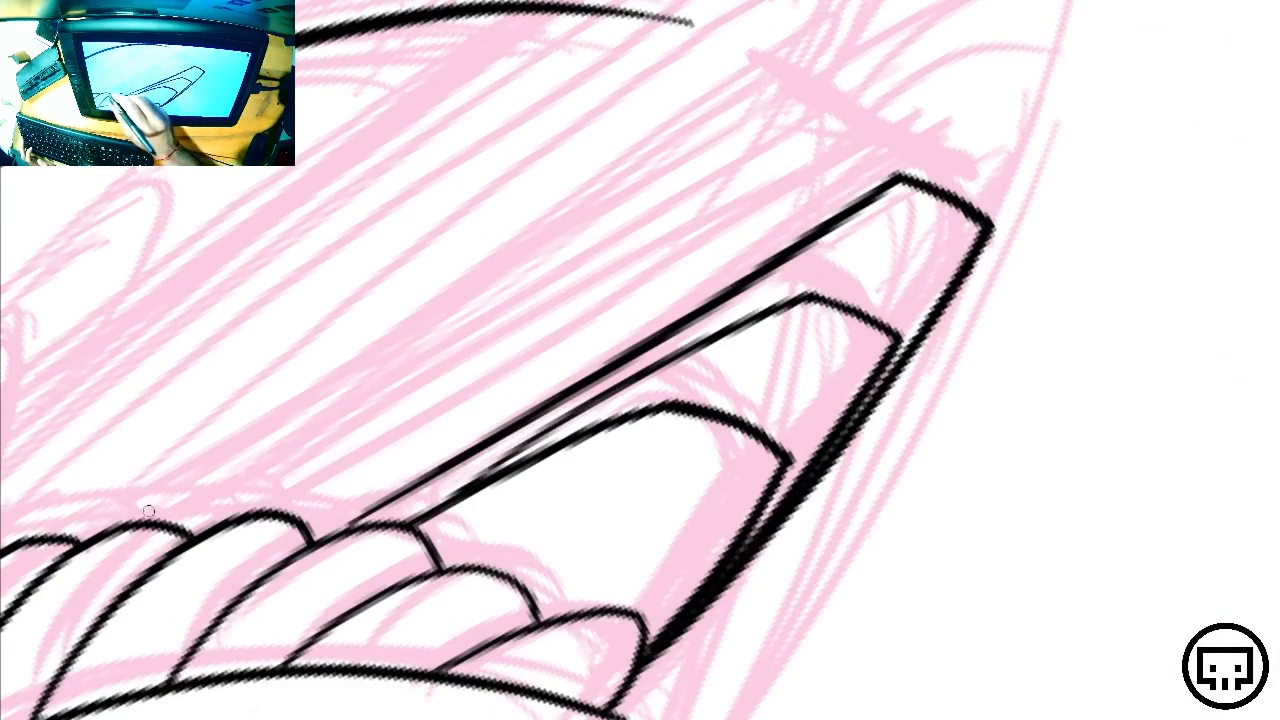
Ink the outline of the next wing section from the shoulder feathers to a curved end, and divide it with four parallel feather lines
mouse_move(148, 511)
mouse_down()
mouse_move(347, 359)
mouse_move(657, 157)
mouse_move(769, 104)
mouse_move(881, 143)
mouse_move(972, 224)
mouse_up()
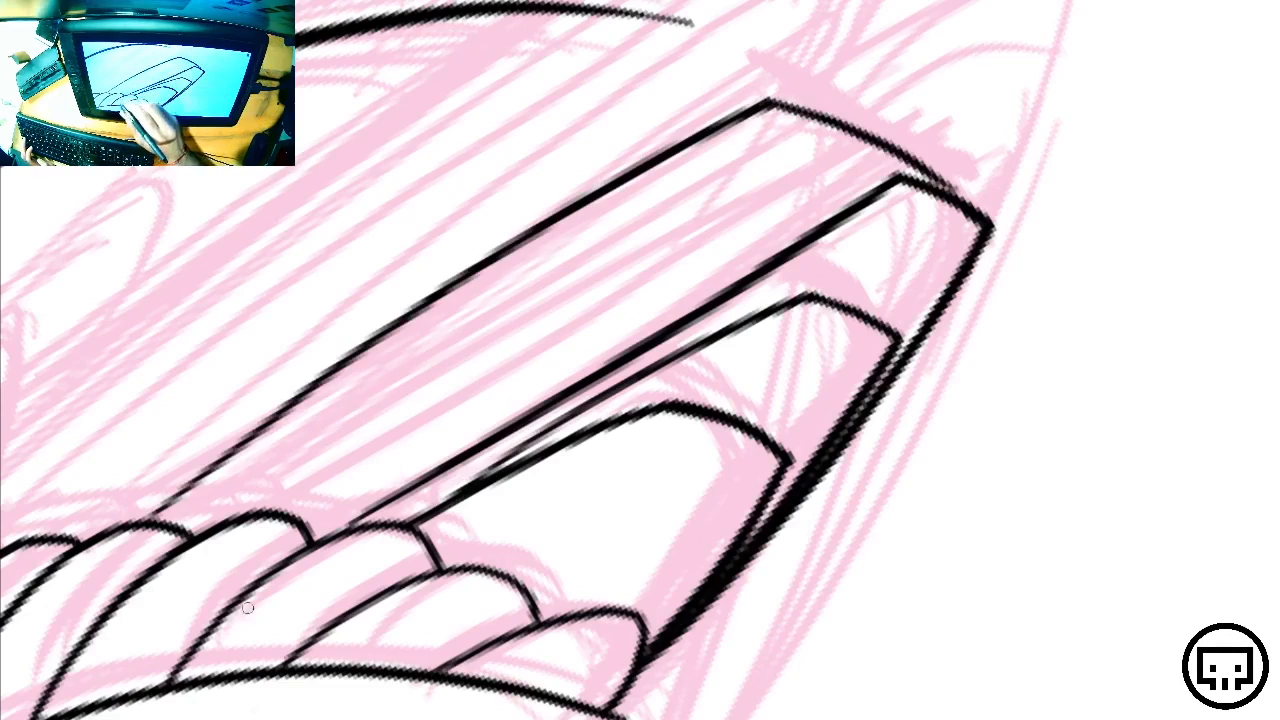
mouse_move(318, 523)
mouse_down()
mouse_move(786, 191)
mouse_move(876, 142)
mouse_move(312, 532)
mouse_move(900, 150)
mouse_up()
key(ctrl+z)
key(ctrl+z)
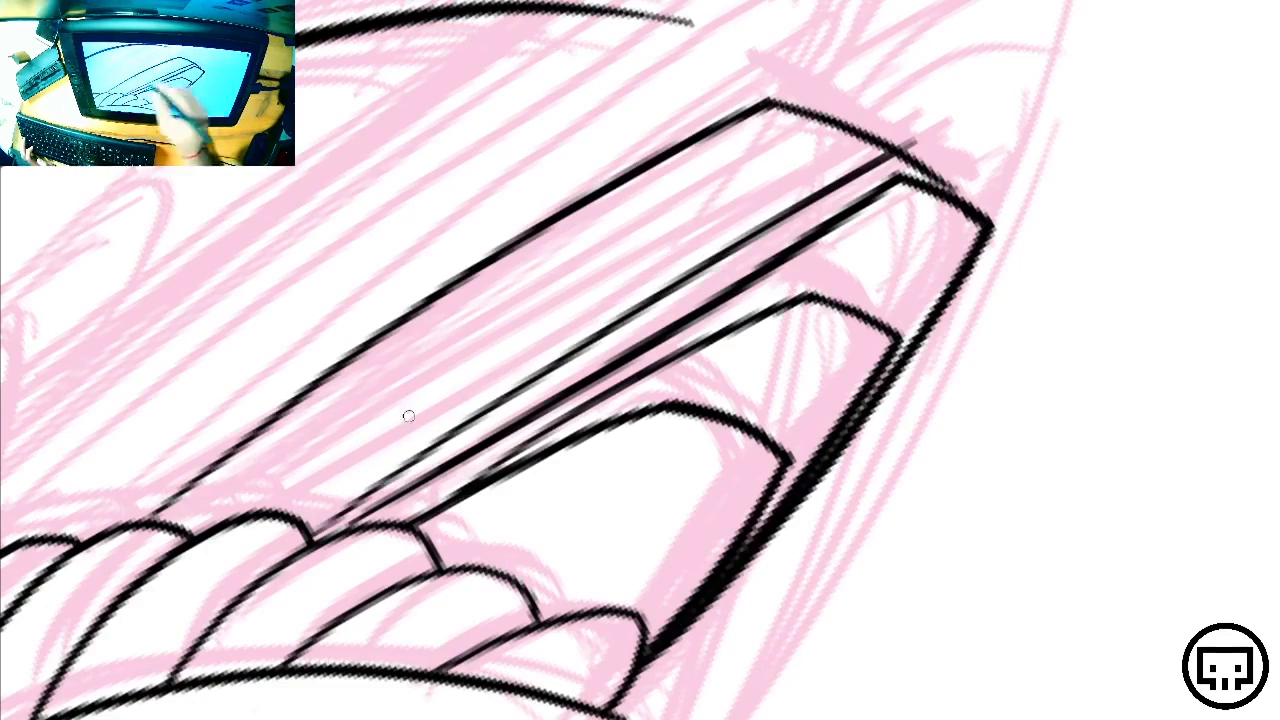
drag(318, 502, 890, 122)
drag(240, 520, 820, 122)
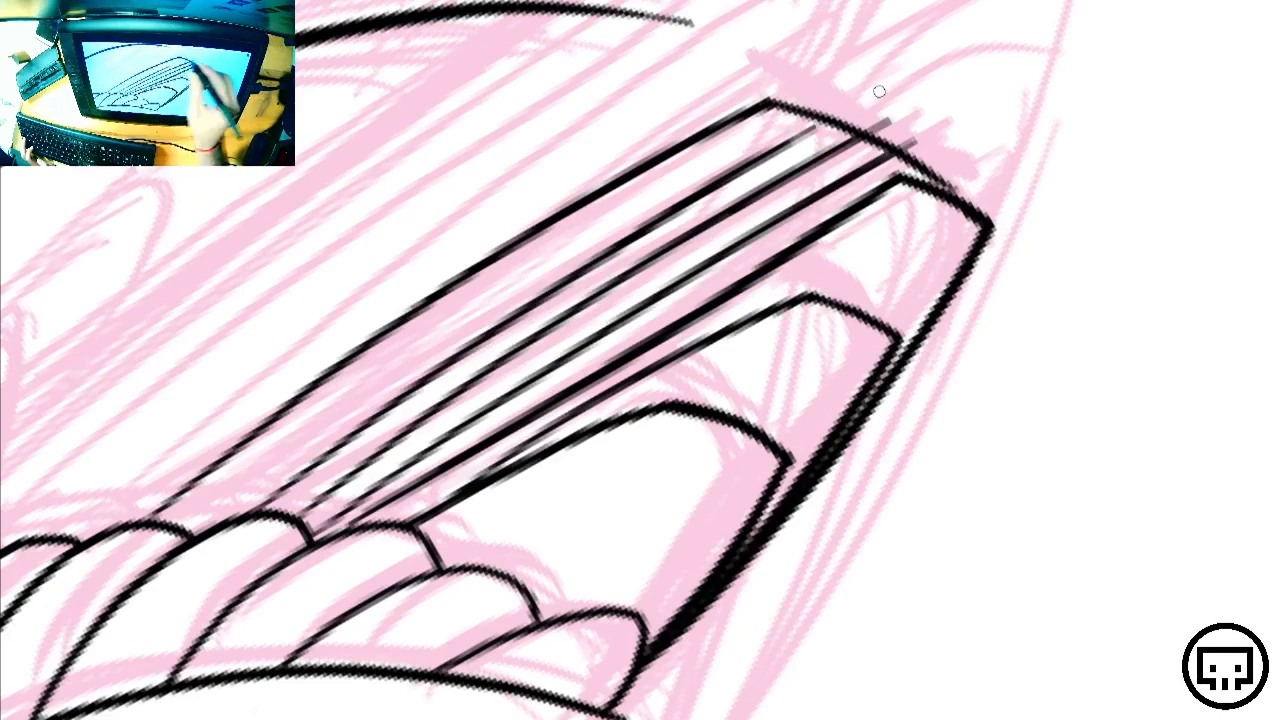
mouse_move(196, 515)
mouse_down()
mouse_move(629, 200)
mouse_move(795, 110)
mouse_up()
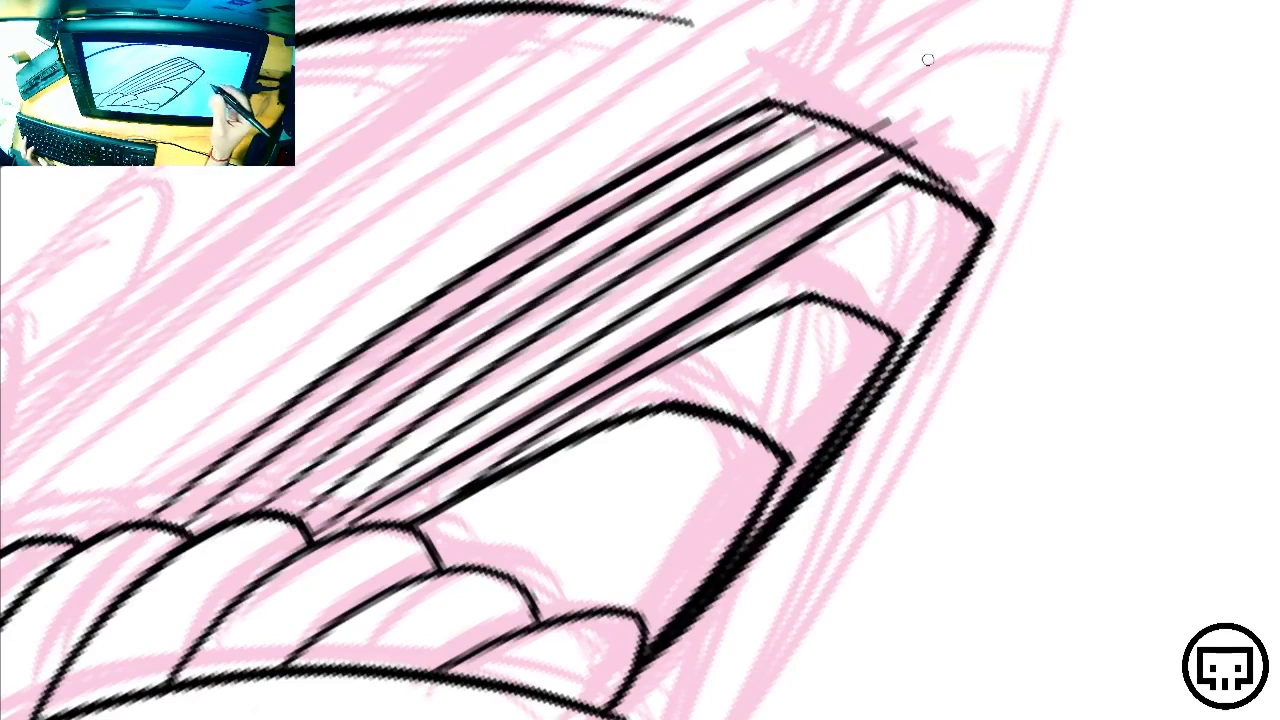
Erase the ends of the parallel feather lines that overshoot the curved wing tip edge
drag(1062, 294, 453, 673)
drag(936, 596, 986, 460)
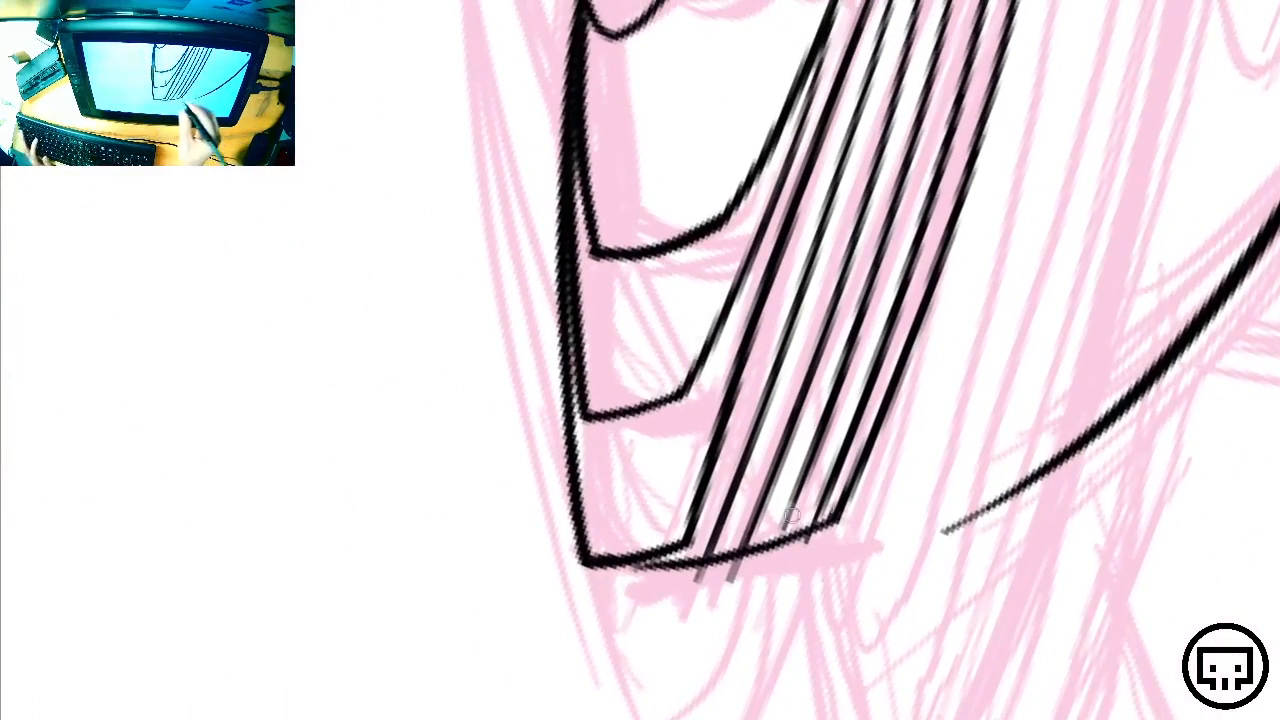
drag(707, 580, 819, 528)
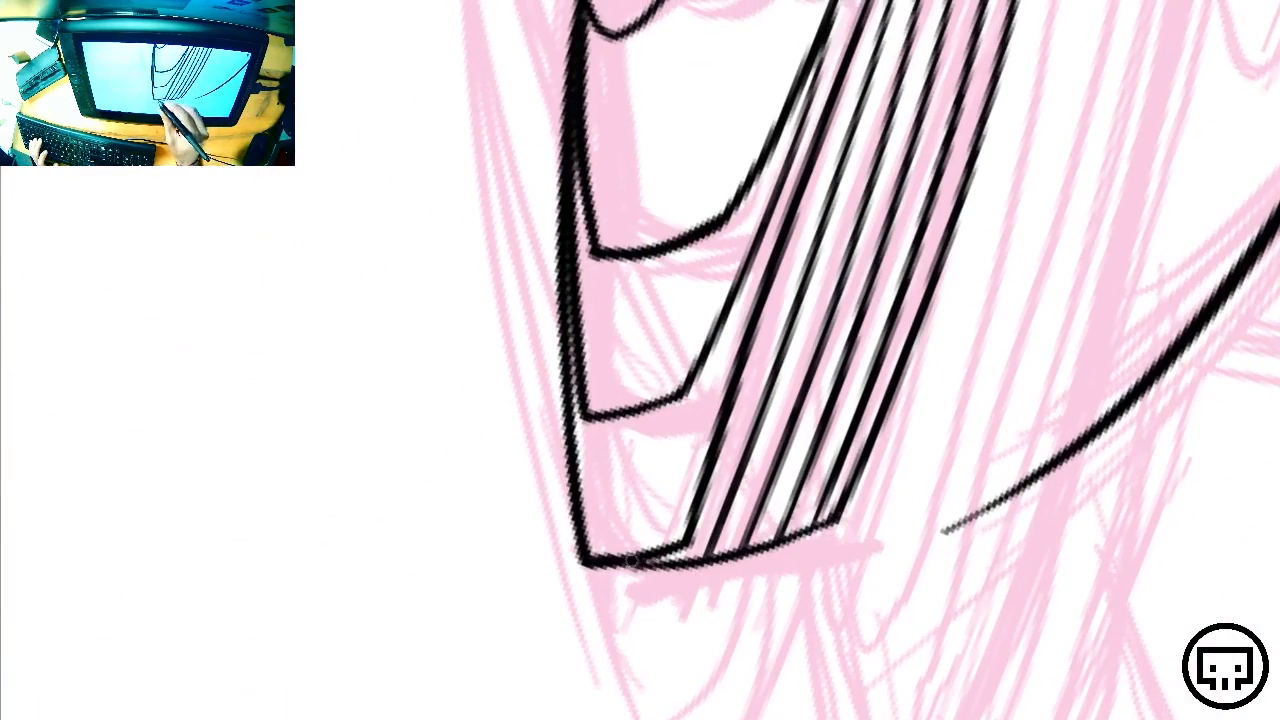
drag(983, 301, 635, 618)
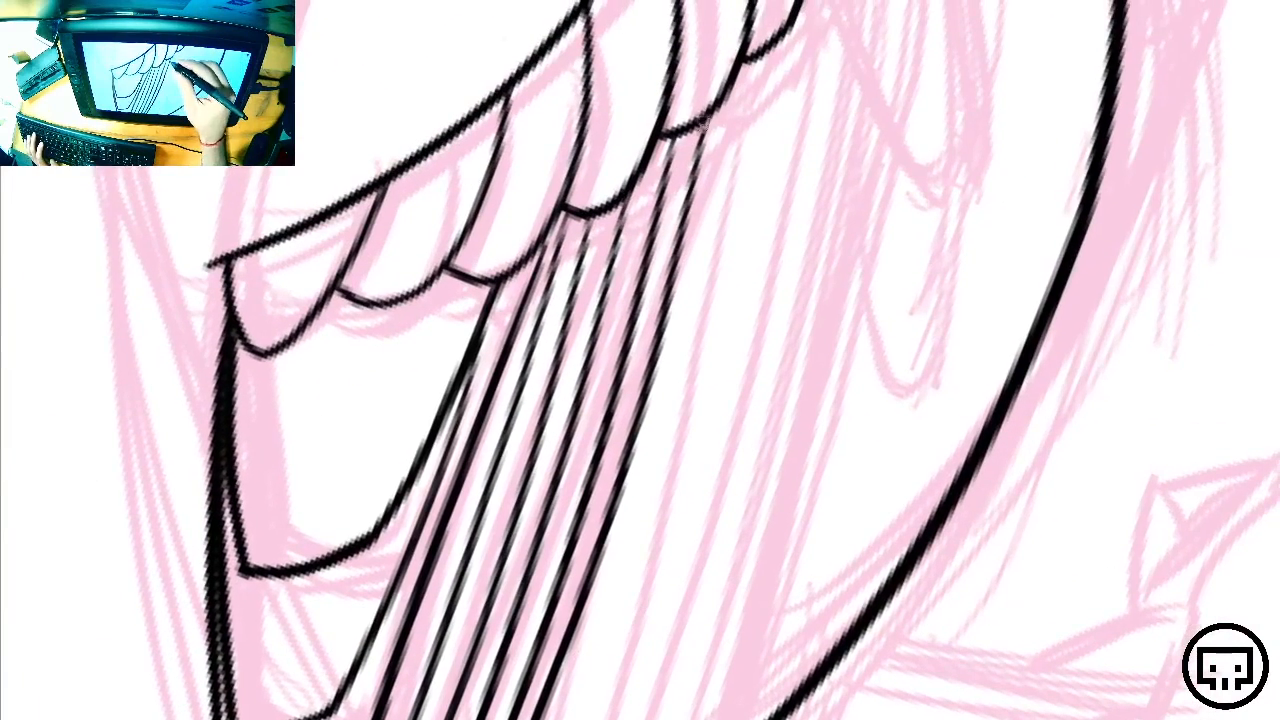
mouse_move(676, 675)
mouse_down()
mouse_move(594, 406)
mouse_move(533, 406)
mouse_up()
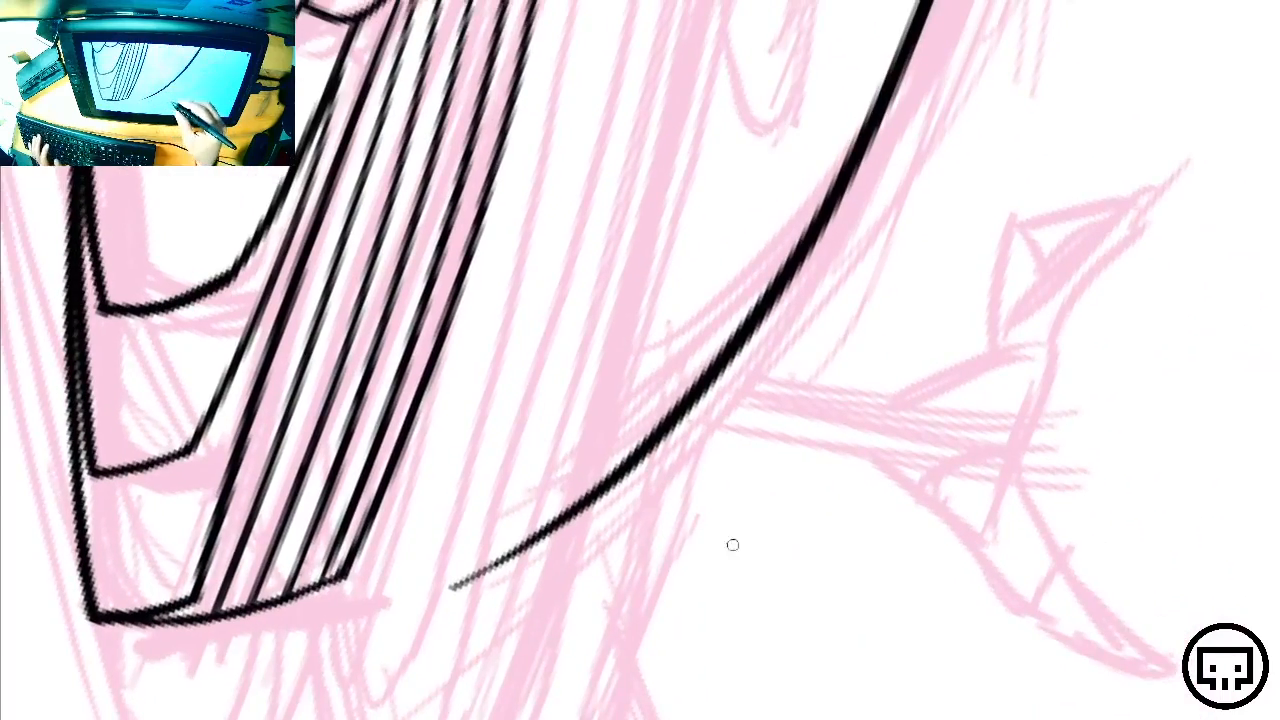
Ink two long pointed feathers on the front side of the wing, starting from the outermost rounded shoulder feather
mouse_move(732, 545)
mouse_down()
mouse_move(826, 491)
mouse_move(674, 143)
mouse_move(729, 180)
mouse_up()
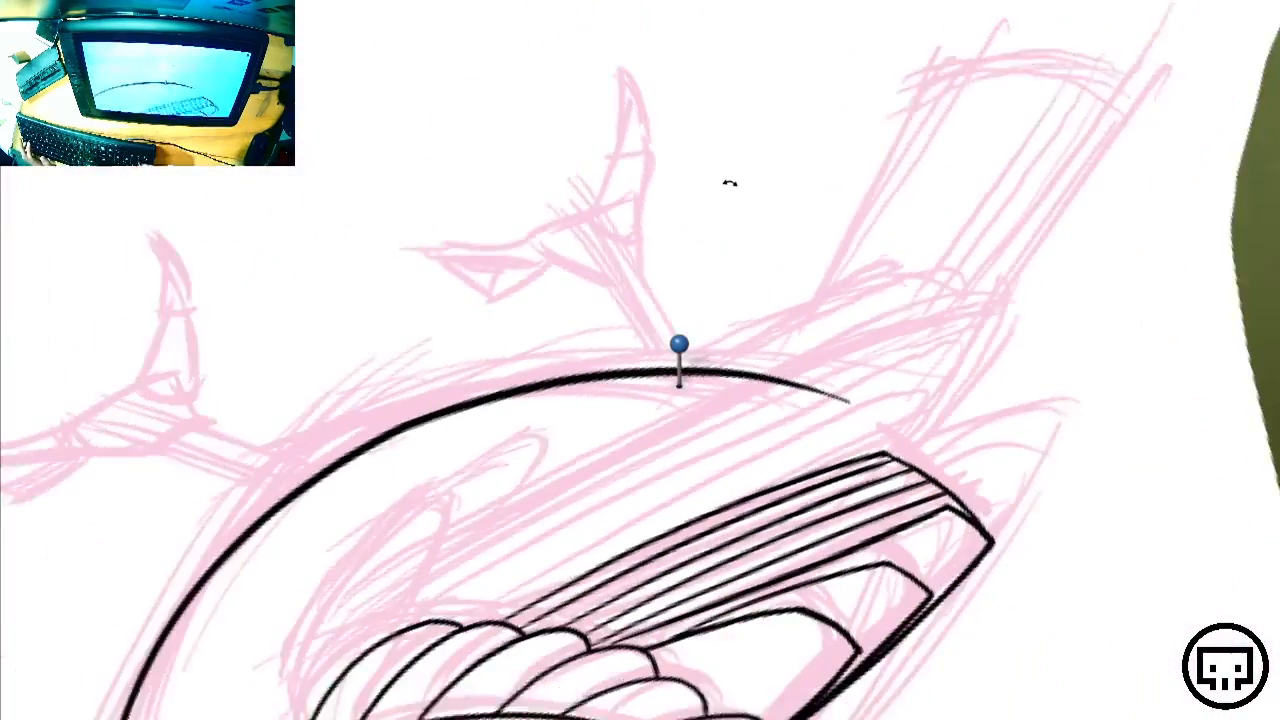
key(ctrl+minus)
drag(815, 482, 765, 394)
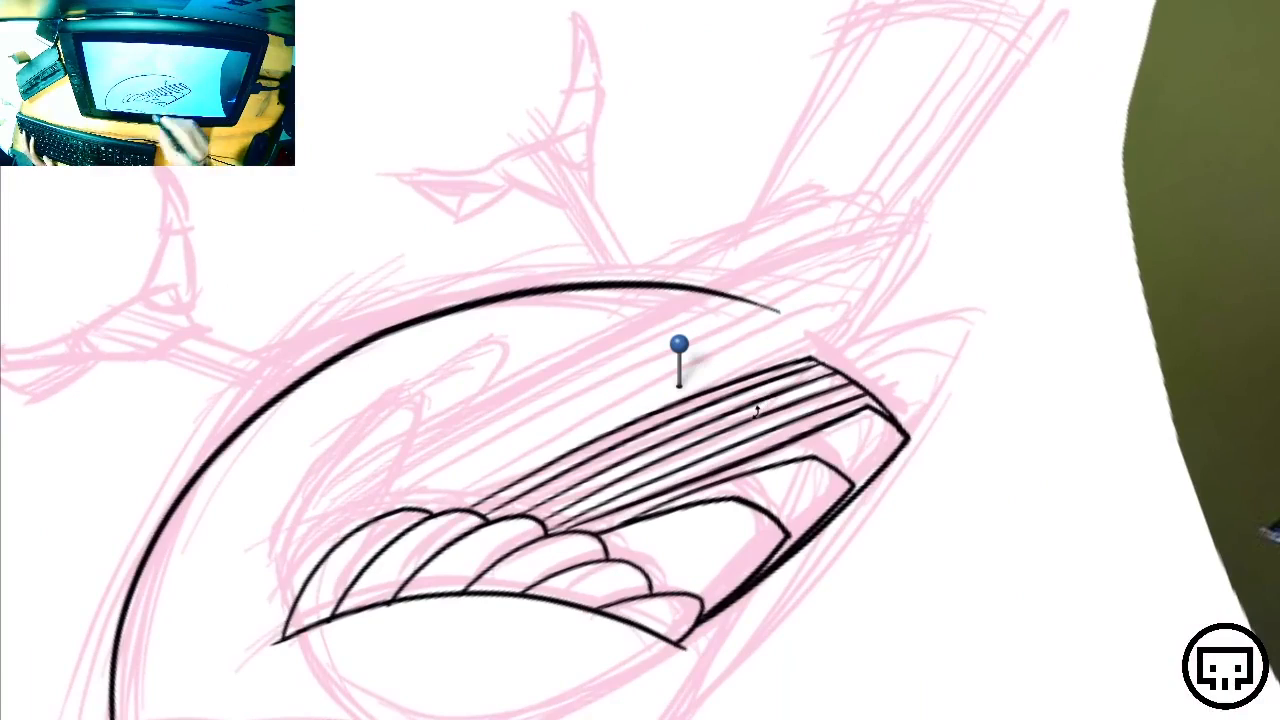
key(ctrl+plus)
key(ctrl+plus)
key(ctrl+plus)
key(ctrl+plus)
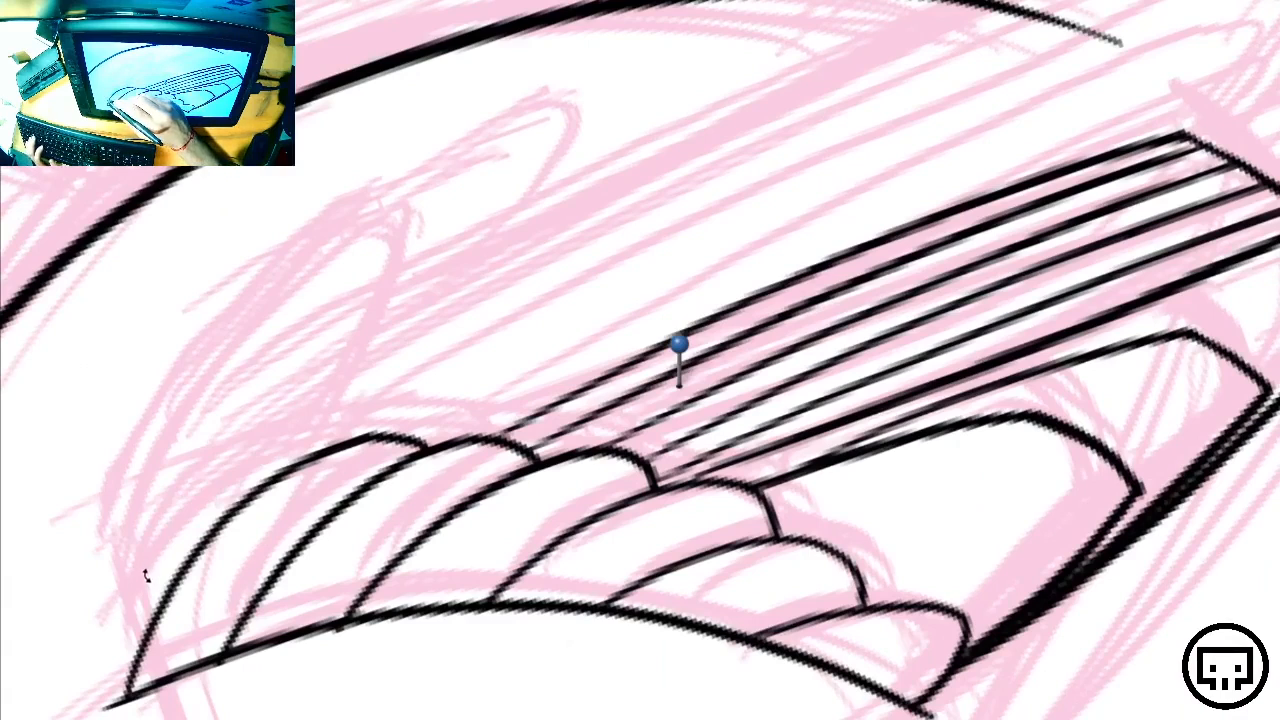
mouse_move(135, 655)
mouse_down()
mouse_move(239, 374)
mouse_move(342, 256)
mouse_move(342, 480)
mouse_up()
mouse_move(324, 260)
mouse_down()
mouse_move(352, 259)
mouse_move(366, 284)
mouse_move(342, 251)
mouse_move(538, 120)
mouse_up()
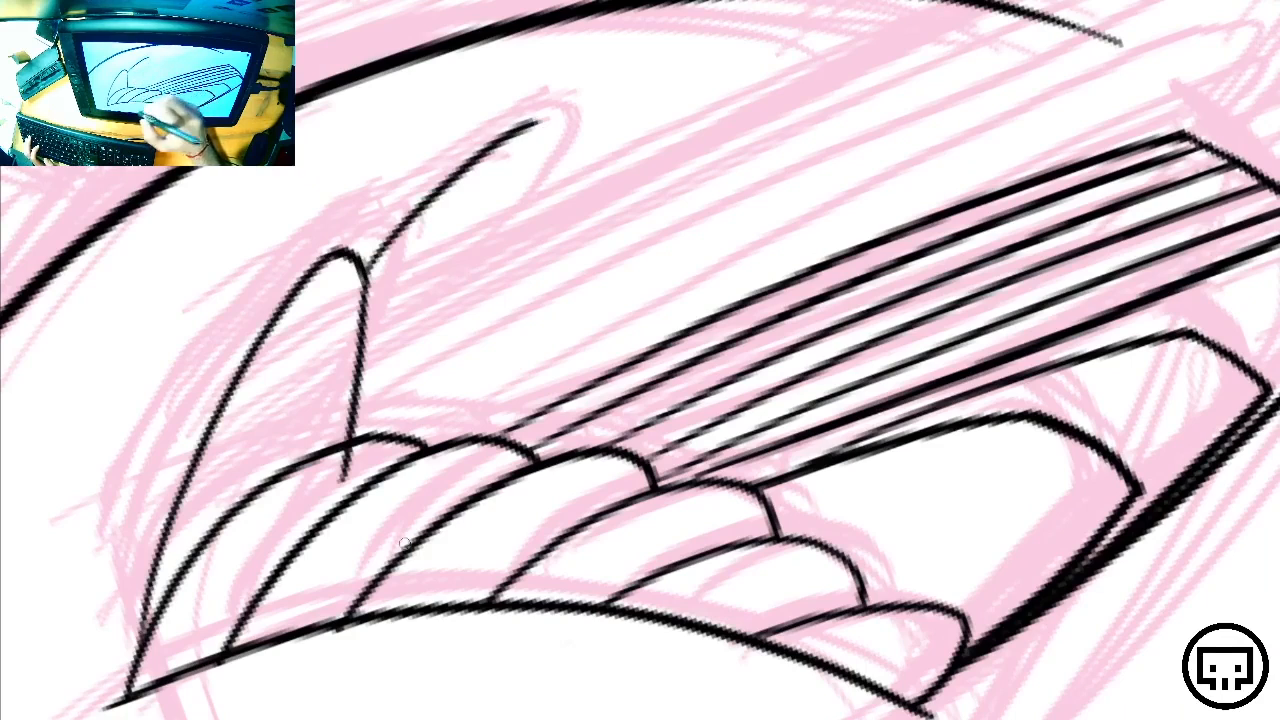
drag(345, 448, 534, 122)
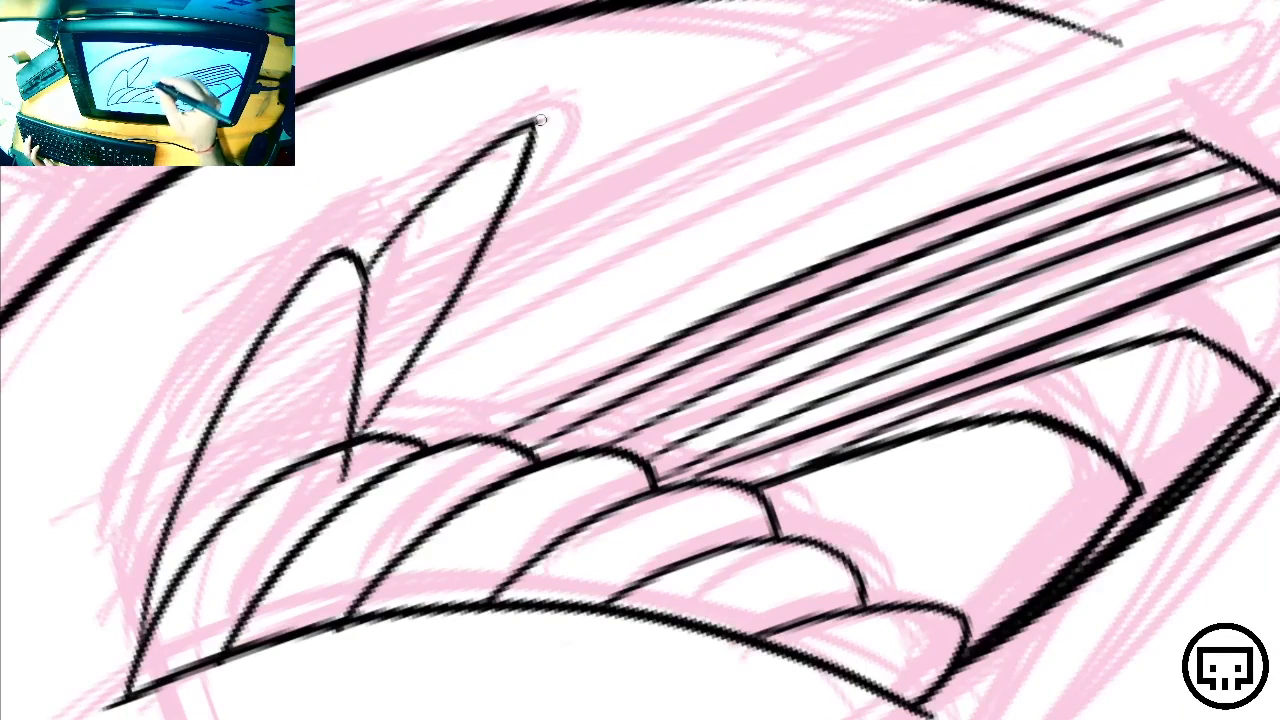
Erase the feather line overshooting into the rounded shoulder feather, and reinforce the outer edges of the two pointed feathers
mouse_move(343, 472)
mouse_down()
mouse_move(334, 477)
mouse_move(346, 459)
mouse_up()
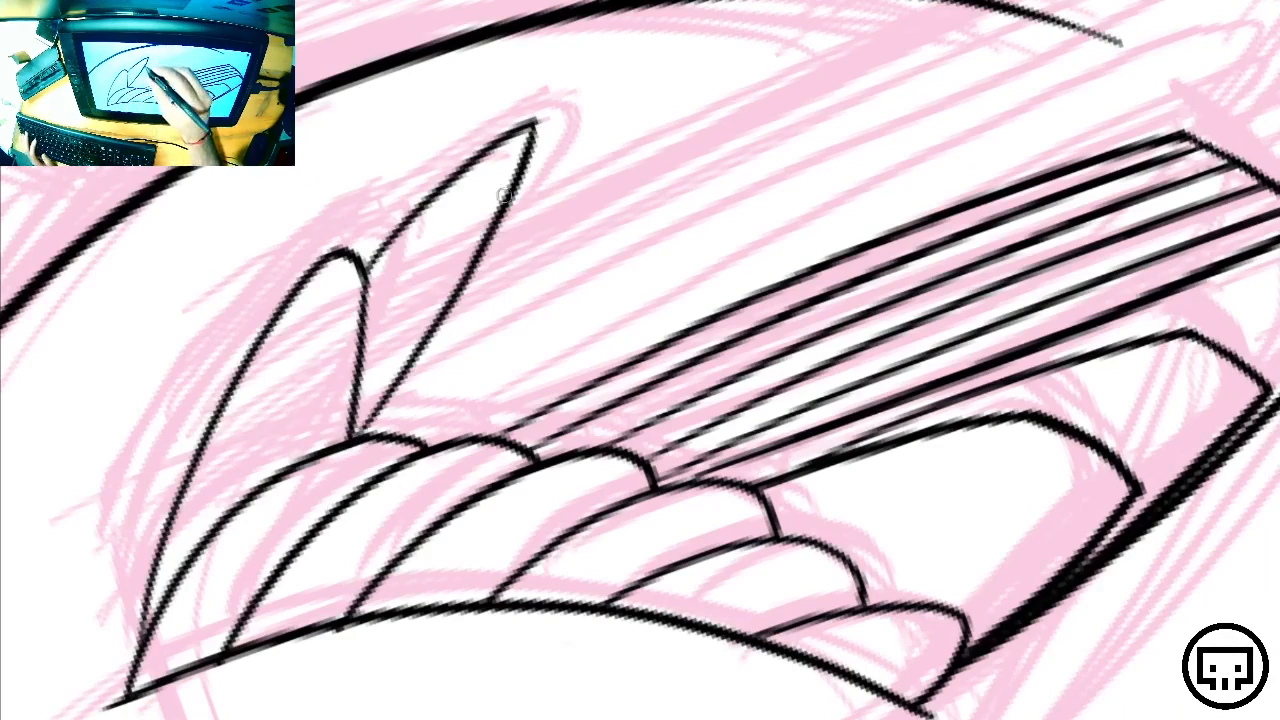
mouse_move(520, 122)
mouse_down()
mouse_move(437, 190)
mouse_move(534, 121)
mouse_move(410, 212)
mouse_move(364, 266)
mouse_up()
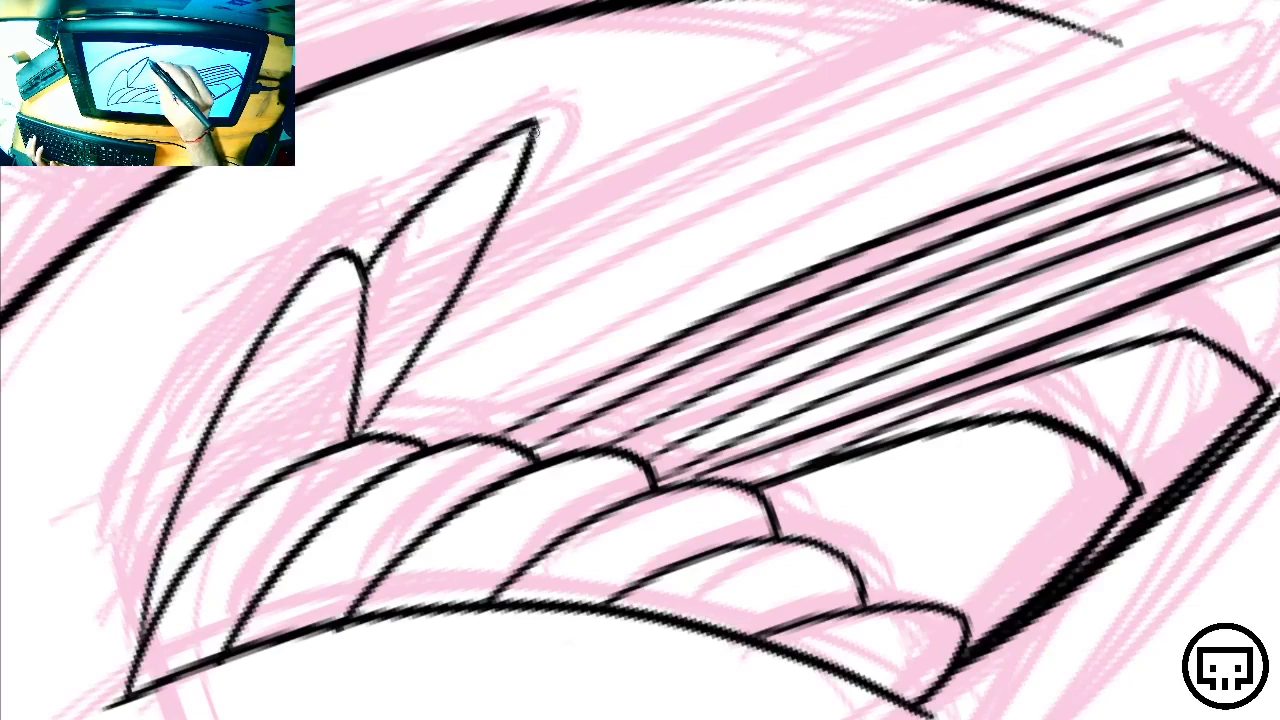
mouse_move(318, 258)
mouse_down()
mouse_move(200, 445)
mouse_move(142, 610)
mouse_move(136, 688)
mouse_up()
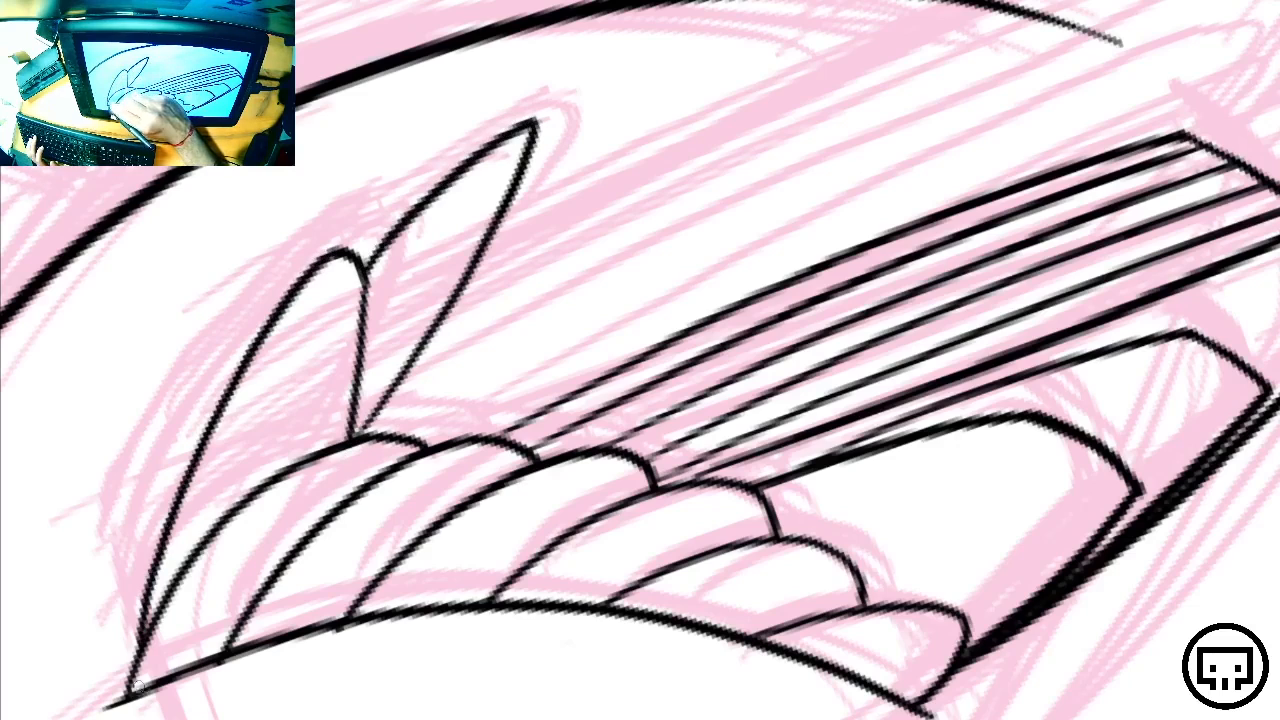
Ink the outline of the lowest wing section with a long edge across the belly curve, a slanted back edge and a short tip
mouse_move(940, 304)
mouse_down()
mouse_move(509, 506)
mouse_move(571, 492)
mouse_up()
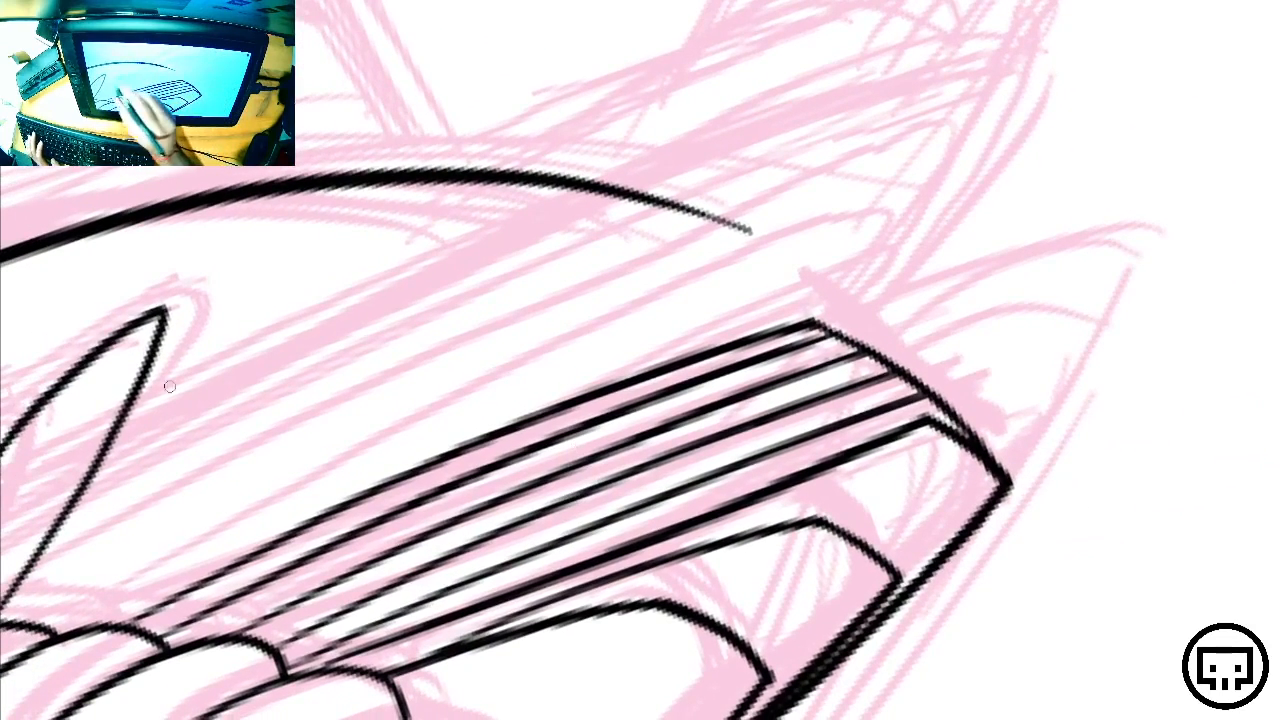
drag(135, 400, 952, 48)
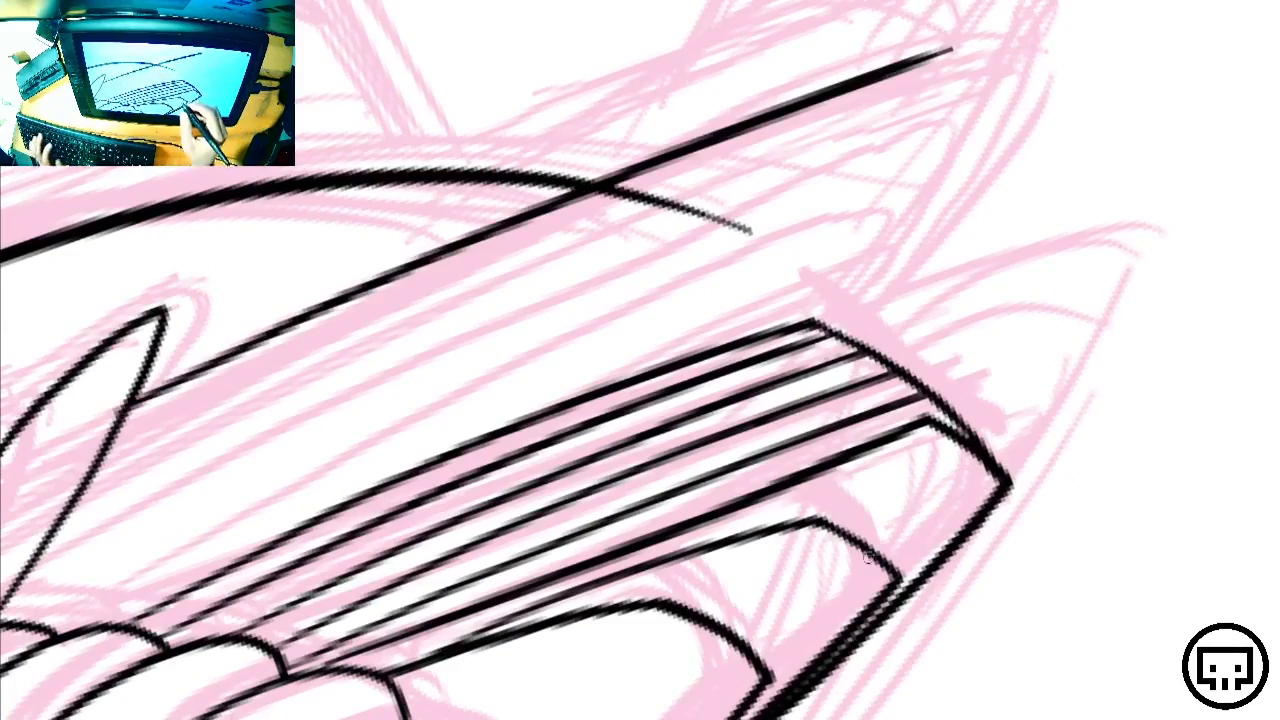
drag(868, 557, 489, 183)
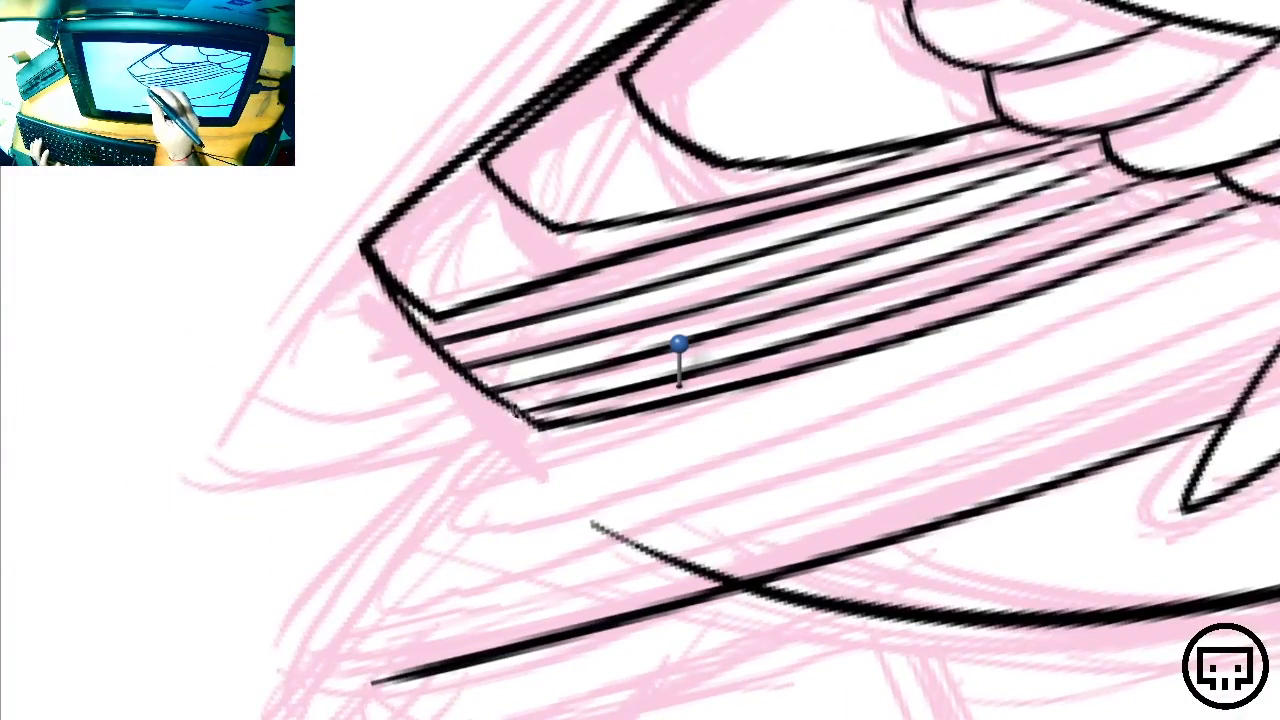
drag(510, 410, 265, 617)
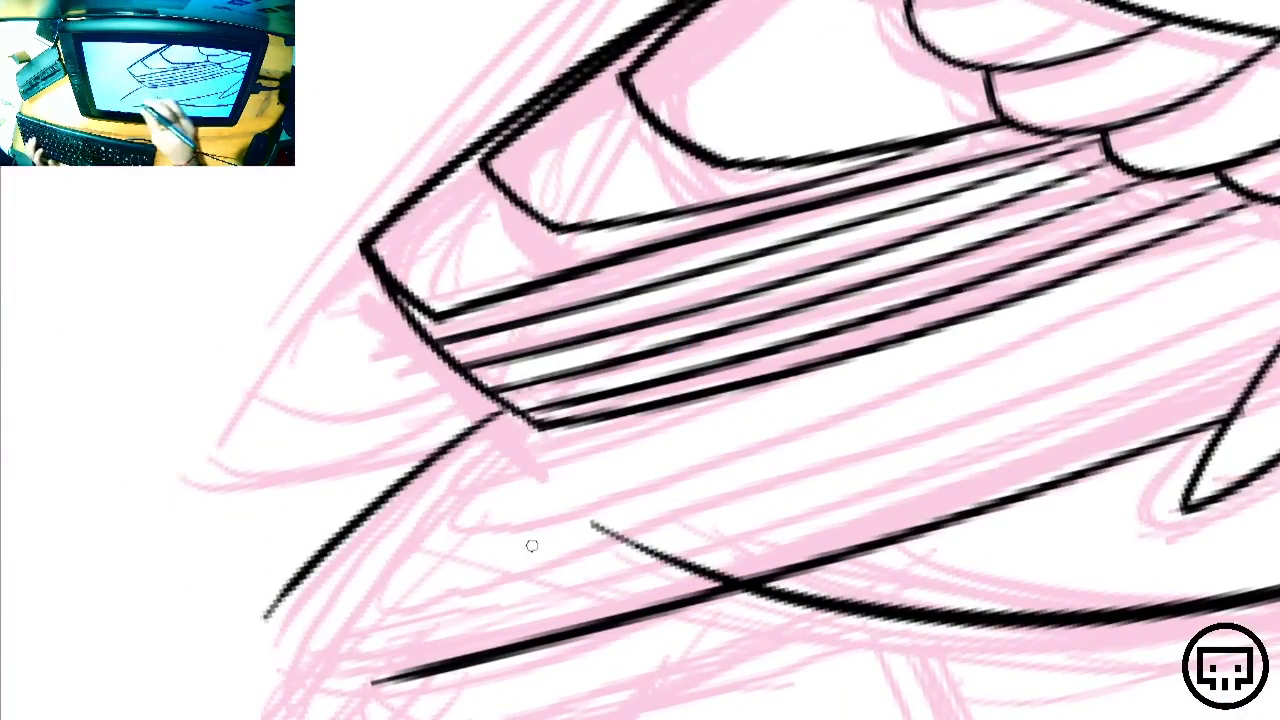
drag(743, 658, 886, 574)
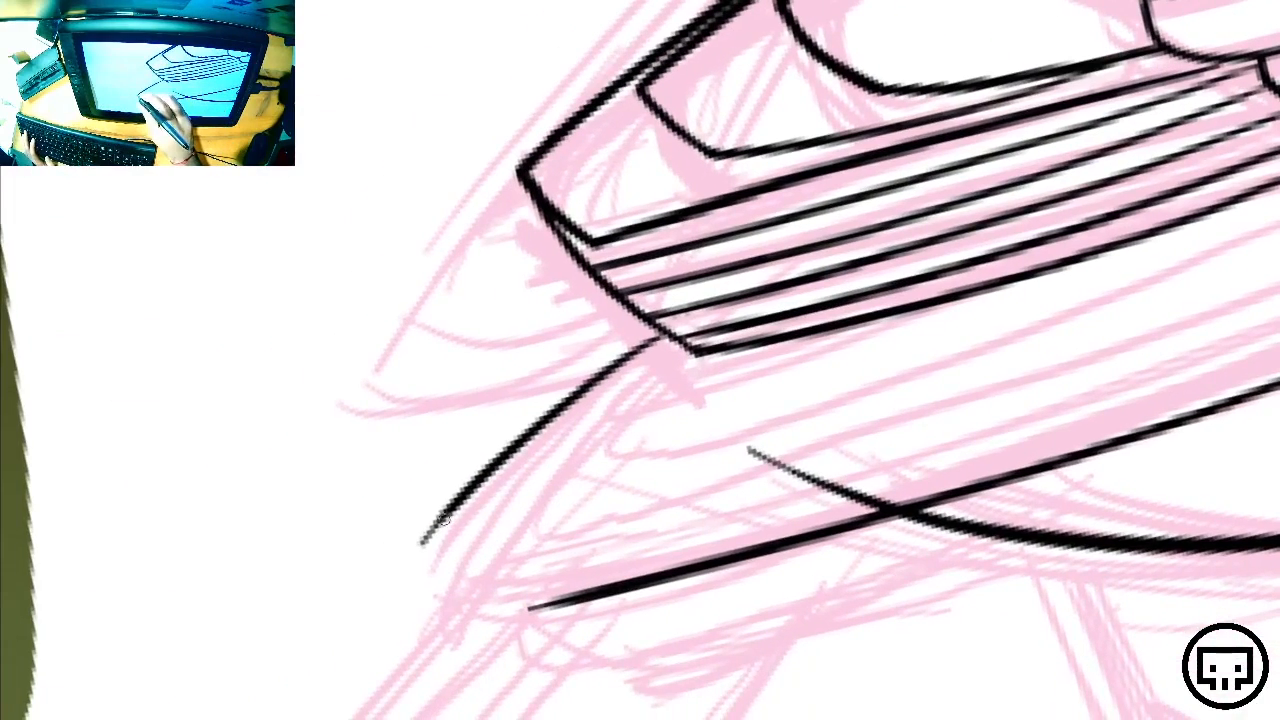
drag(424, 540, 600, 598)
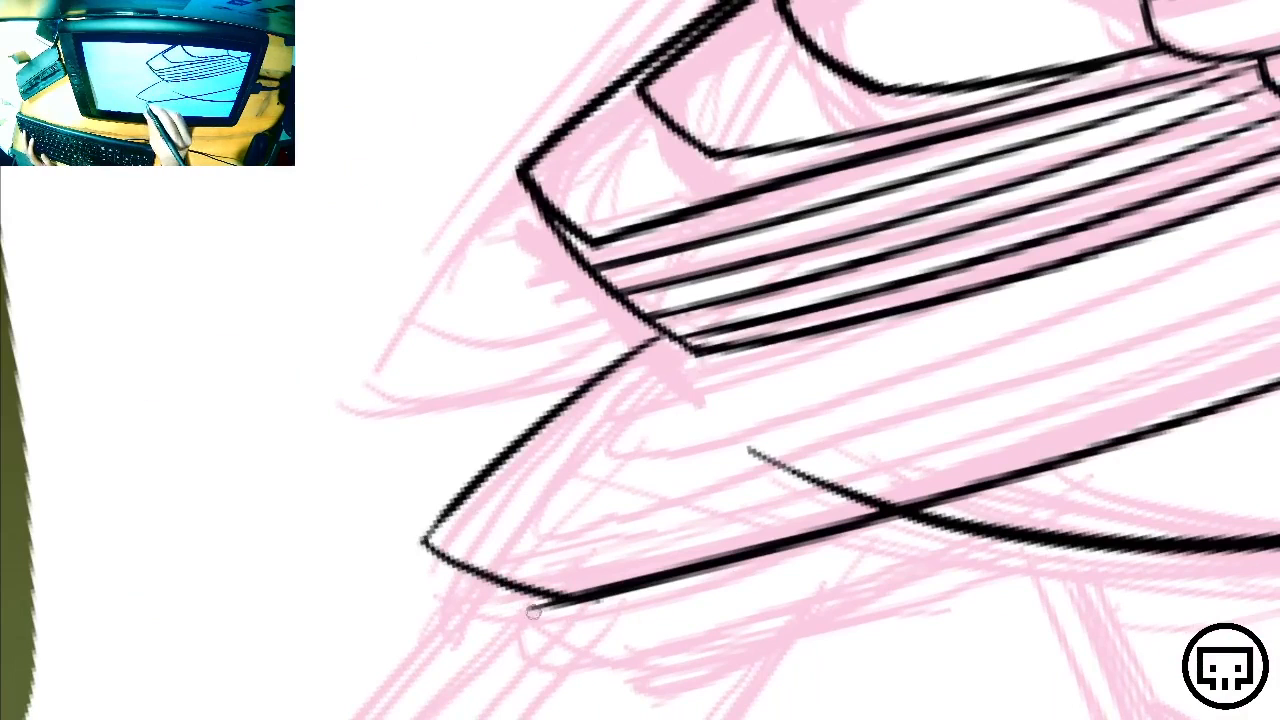
Erase the line end overshooting the lowest wing tip and the part of the belly curve lying inside the wing section
drag(532, 610, 570, 606)
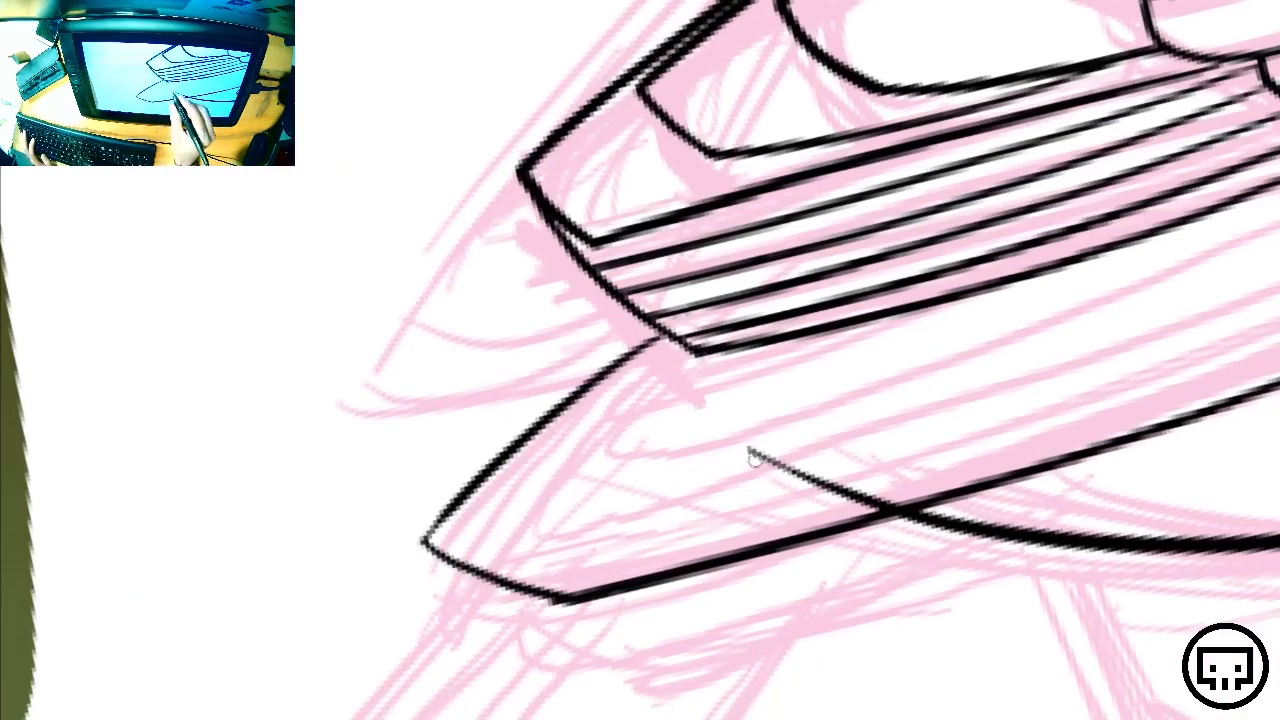
mouse_move(757, 458)
mouse_down()
mouse_move(785, 479)
mouse_move(869, 484)
mouse_move(886, 502)
mouse_move(895, 483)
mouse_up()
drag(765, 519, 873, 456)
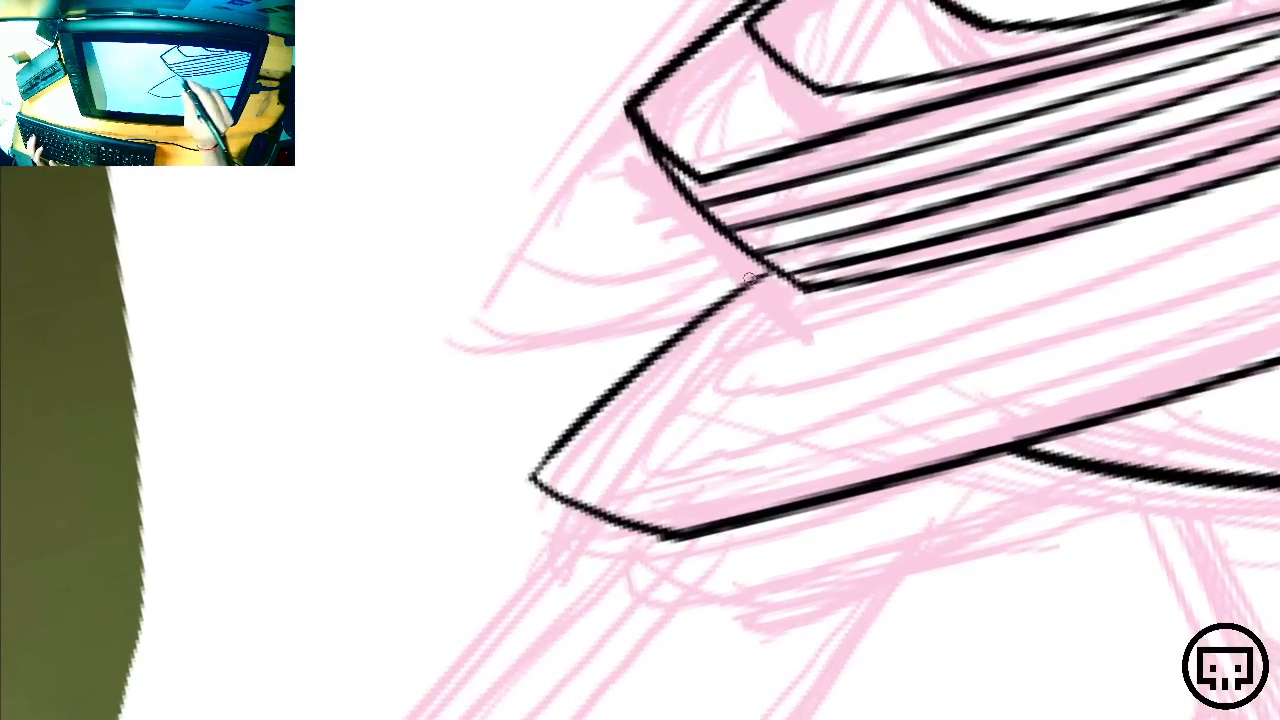
Thicken the lowest wing section's slanted back edge up to the section above, and thicken its short tip edge
drag(545, 462, 765, 270)
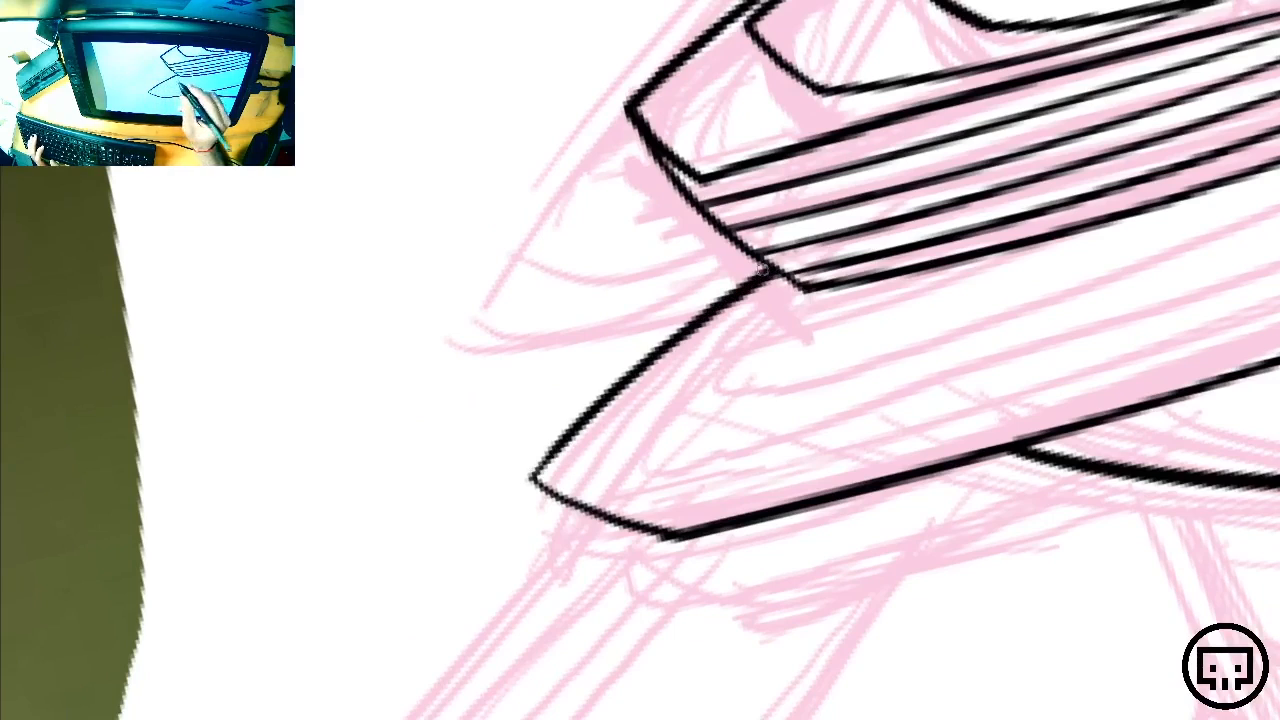
key(shift+space)
drag(1058, 230, 637, 712)
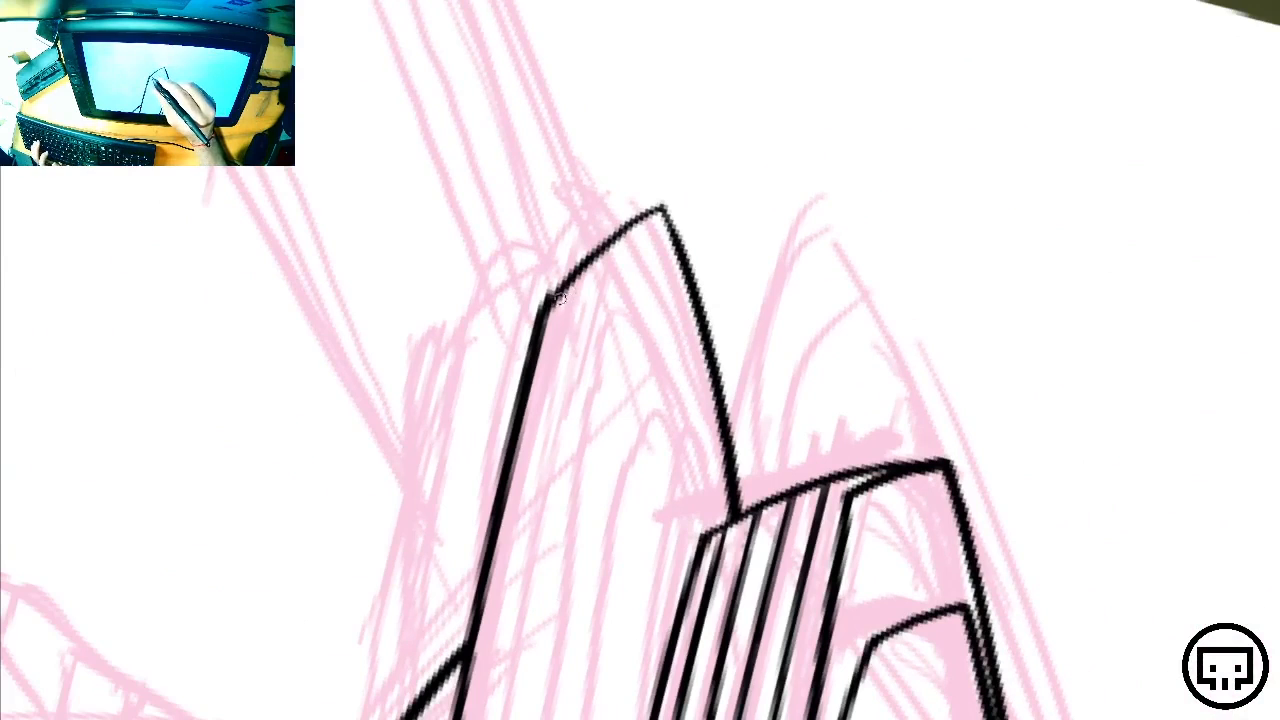
drag(540, 312, 668, 204)
key(ctrl+z)
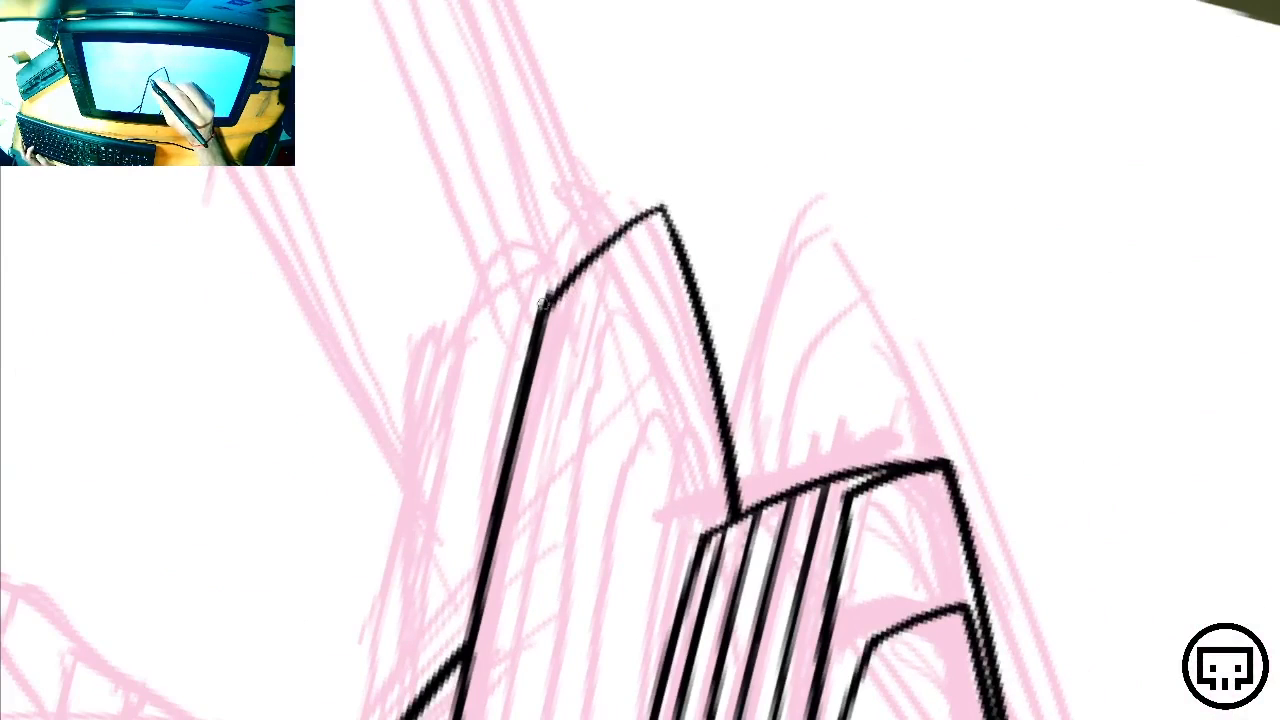
drag(542, 308, 662, 206)
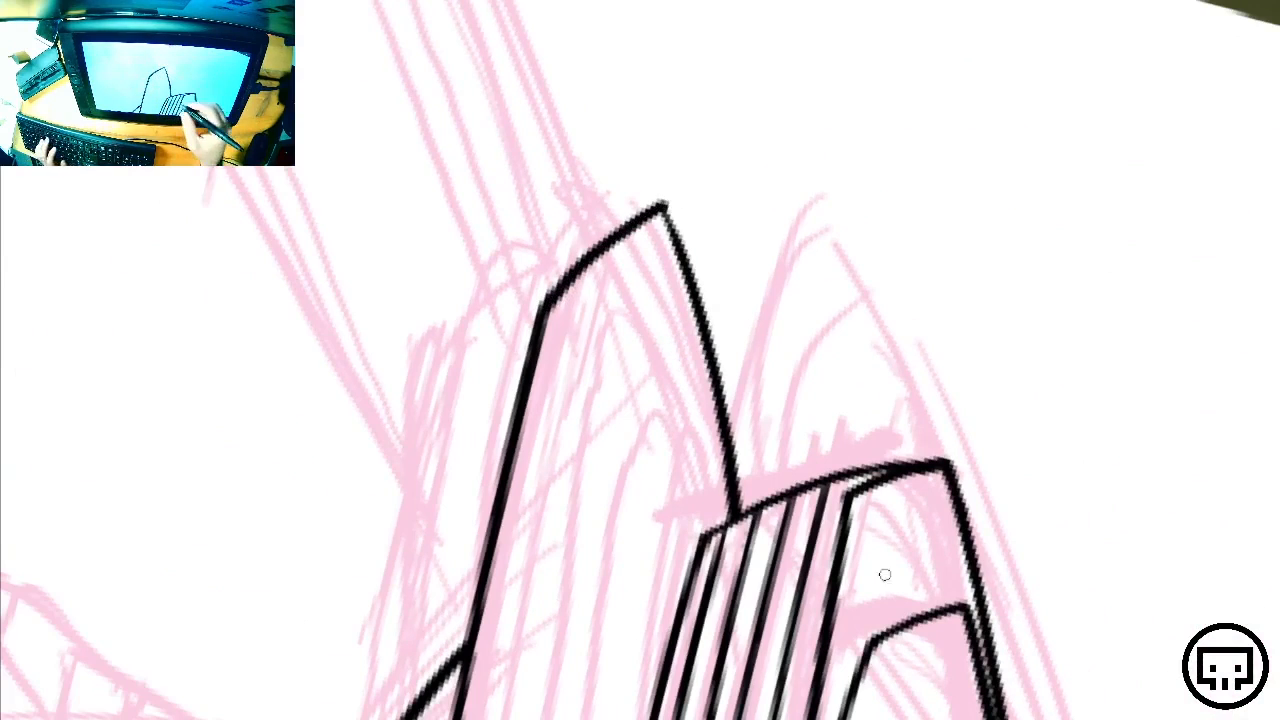
Divide the lowest wing section with three long parallel feather lines that bend near the tip to meet the back edge
drag(928, 494, 649, 149)
drag(1021, 405, 569, 497)
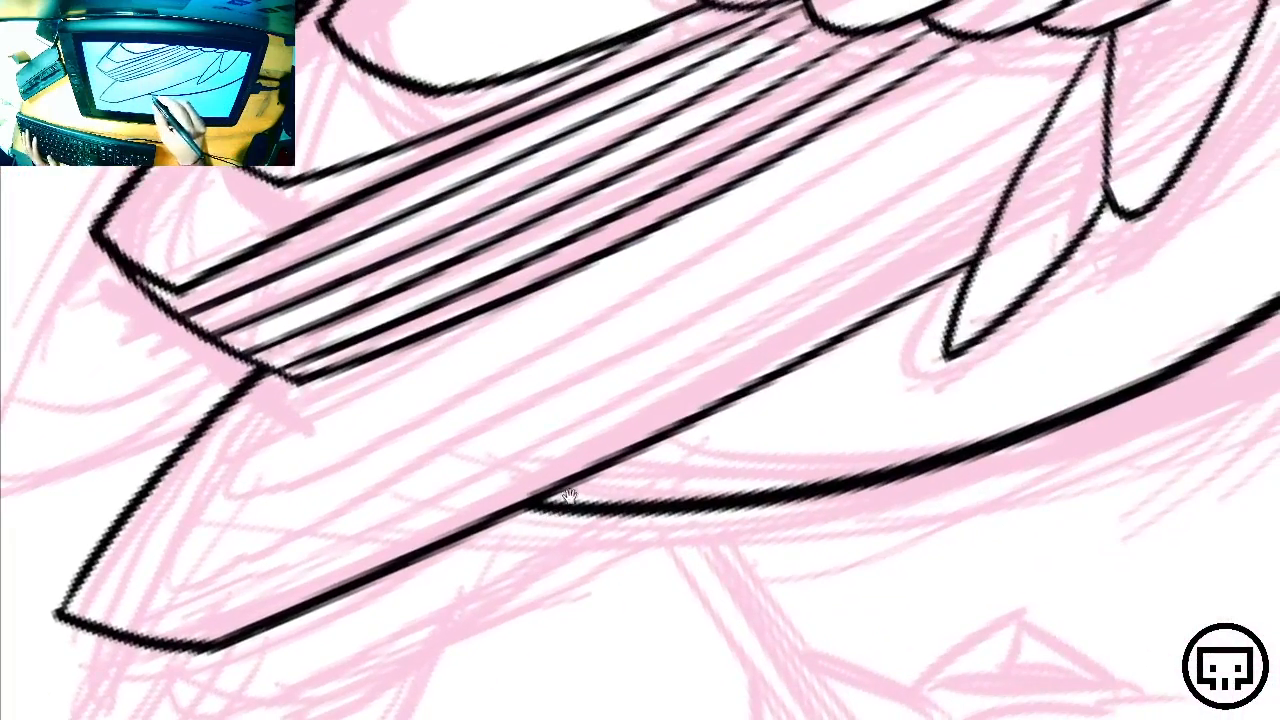
drag(597, 609, 620, 105)
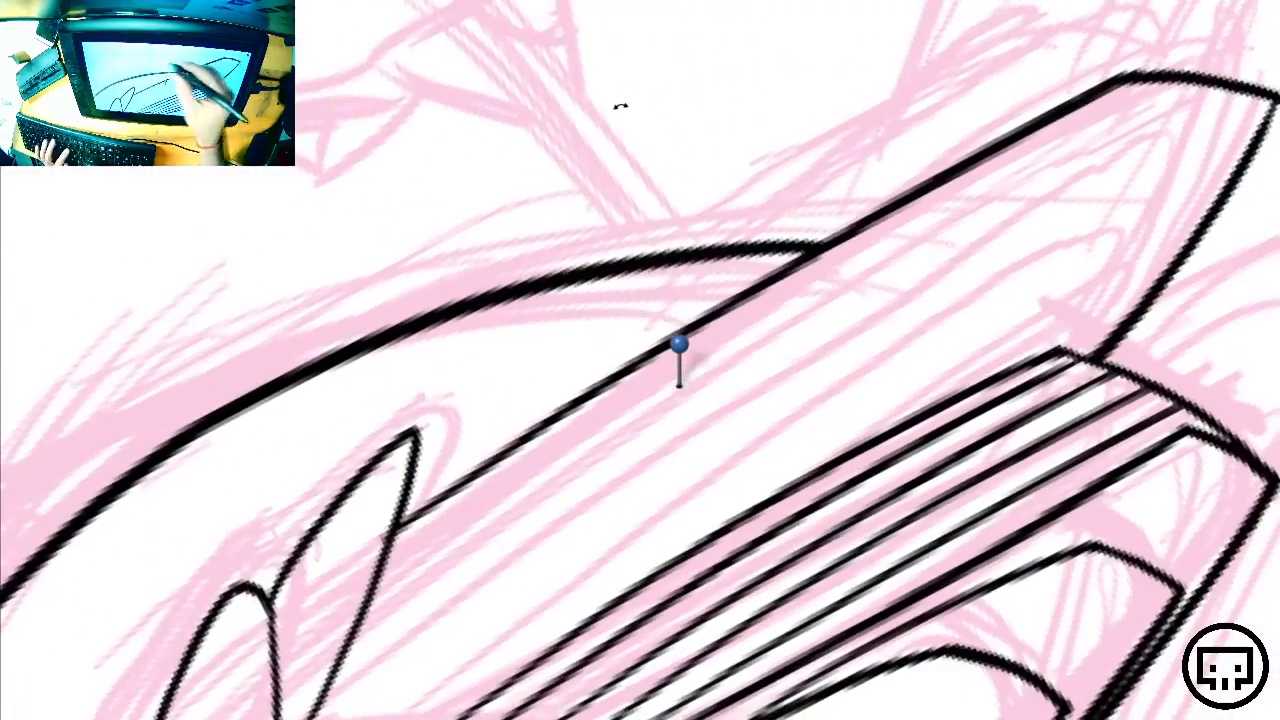
drag(889, 437, 731, 356)
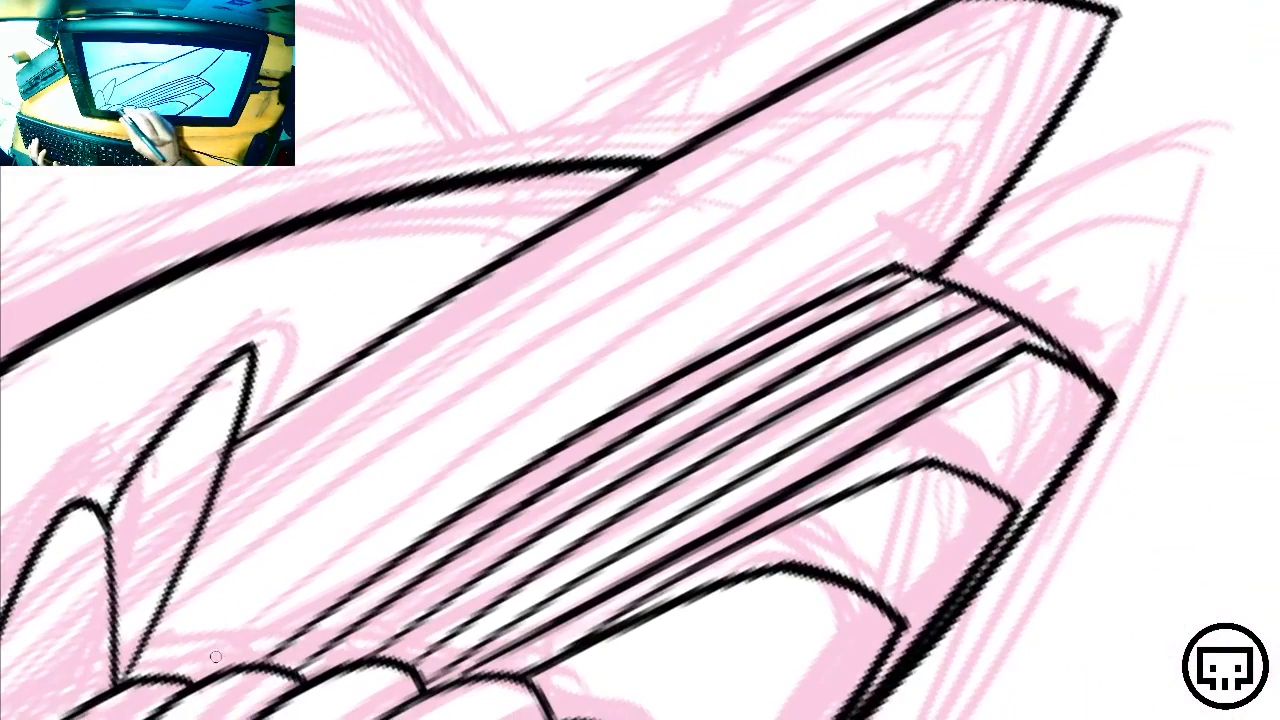
mouse_move(414, 496)
mouse_down()
mouse_move(865, 195)
mouse_move(988, 196)
mouse_up()
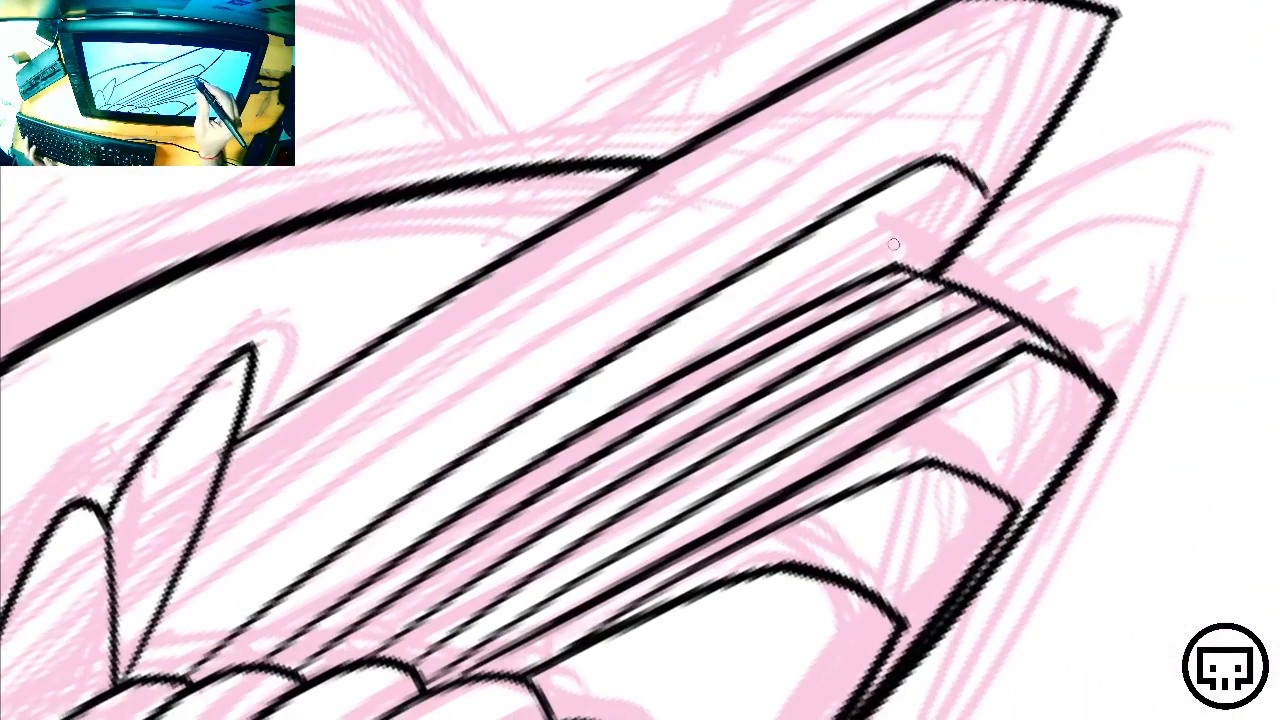
key(ctrl+z)
mouse_move(708, 305)
mouse_down()
mouse_move(936, 175)
mouse_move(1005, 172)
mouse_up()
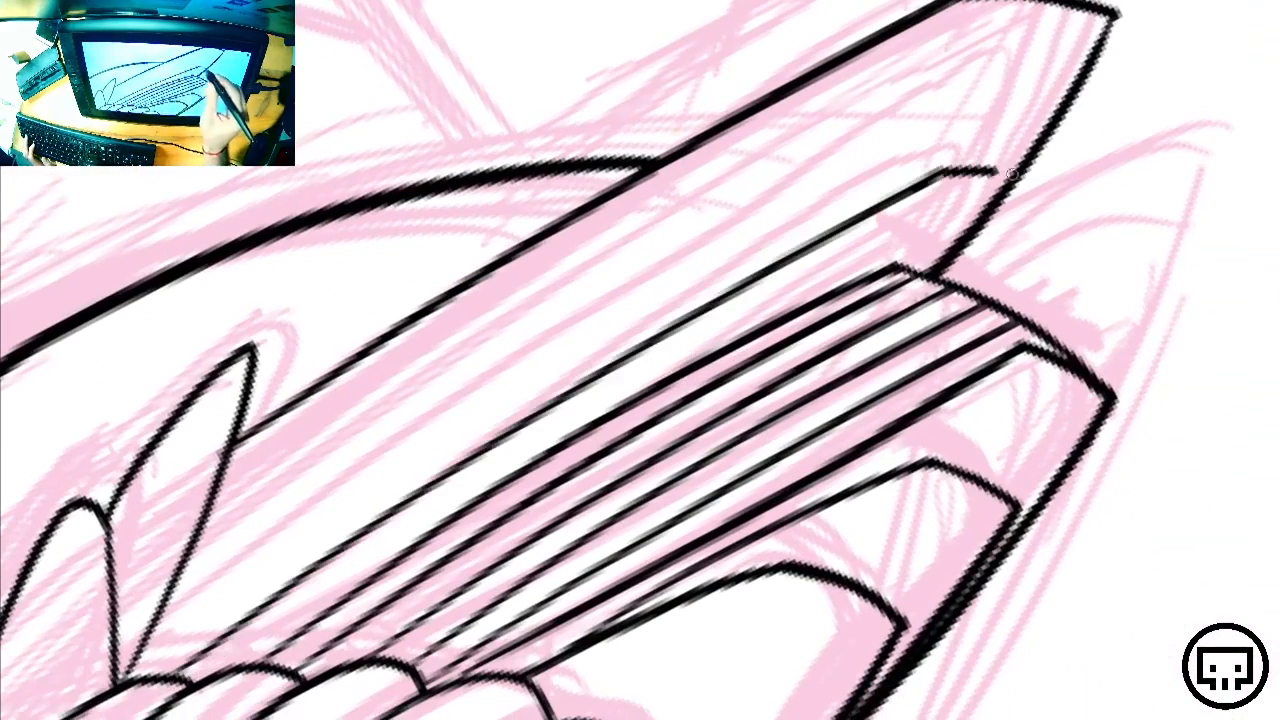
mouse_move(140, 666)
mouse_down()
mouse_move(534, 374)
mouse_move(907, 159)
mouse_move(980, 130)
mouse_move(1045, 130)
mouse_up()
mouse_move(155, 605)
mouse_down()
mouse_move(769, 166)
mouse_move(1068, 78)
mouse_up()
Ink a fourth parallel feather line beside the section's lower edge, redoing it so its bent end meets the back edge below the tip
mouse_move(206, 512)
mouse_down()
mouse_move(926, 67)
mouse_move(1106, 32)
mouse_up()
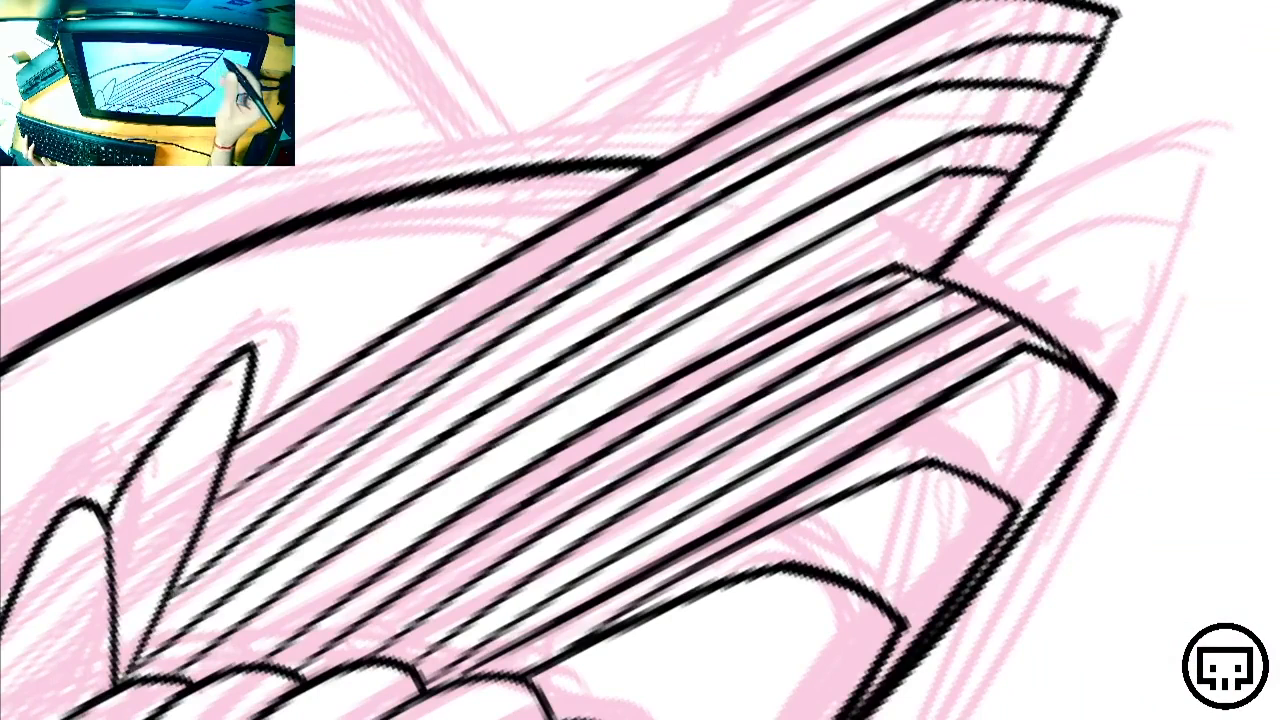
drag(1098, 249, 1013, 344)
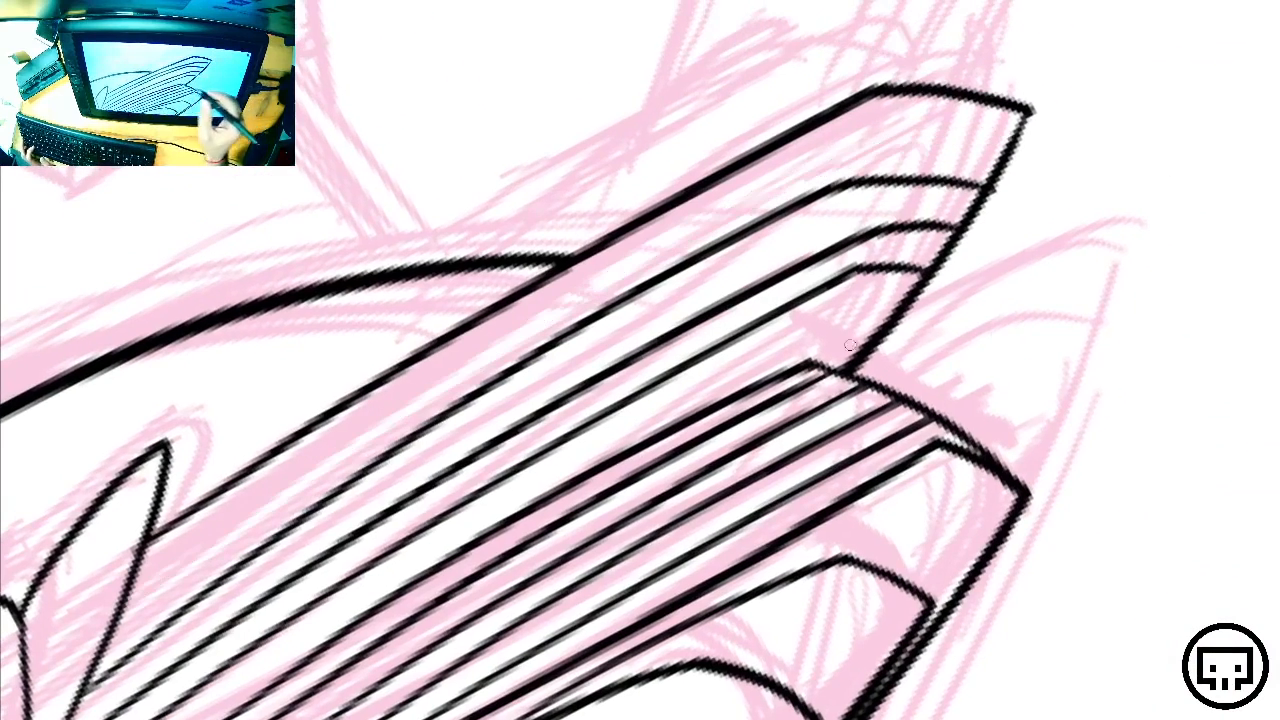
mouse_move(124, 608)
mouse_down()
mouse_move(842, 139)
mouse_move(1030, 110)
mouse_up()
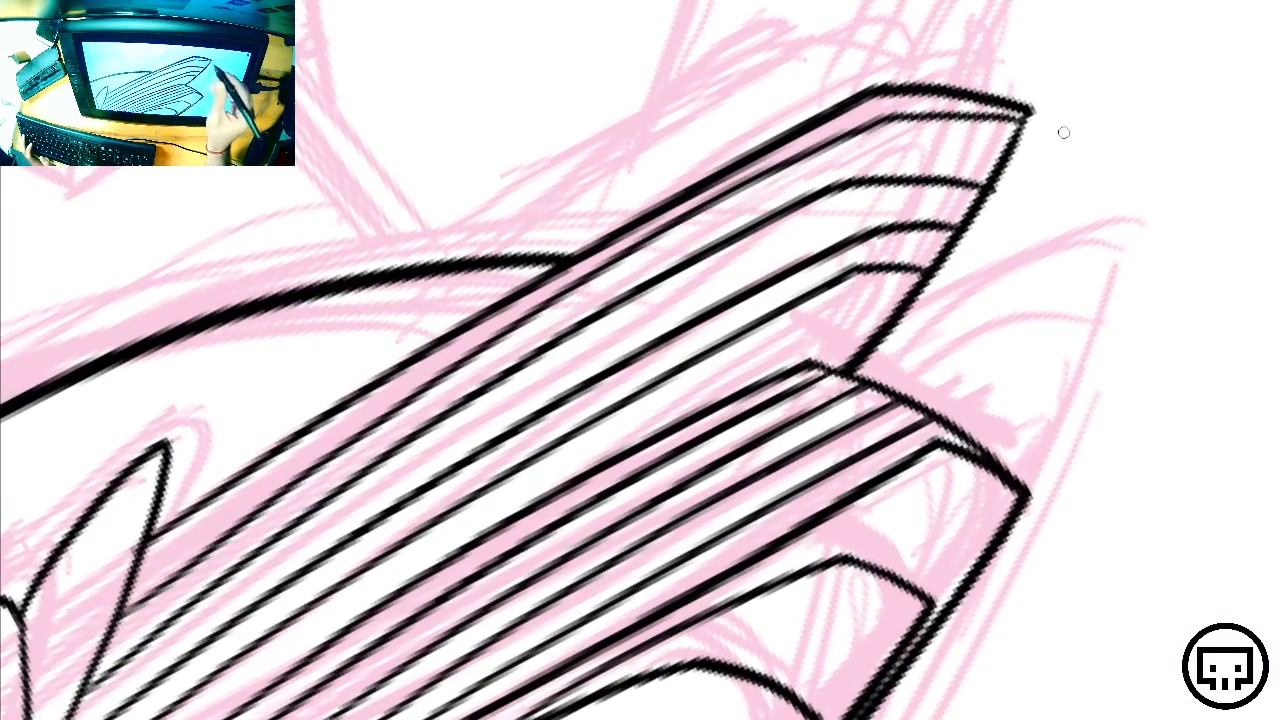
key(ctrl+z)
mouse_move(124, 606)
mouse_down()
mouse_move(334, 453)
mouse_move(856, 145)
mouse_move(1030, 110)
mouse_up()
key(ctrl+z)
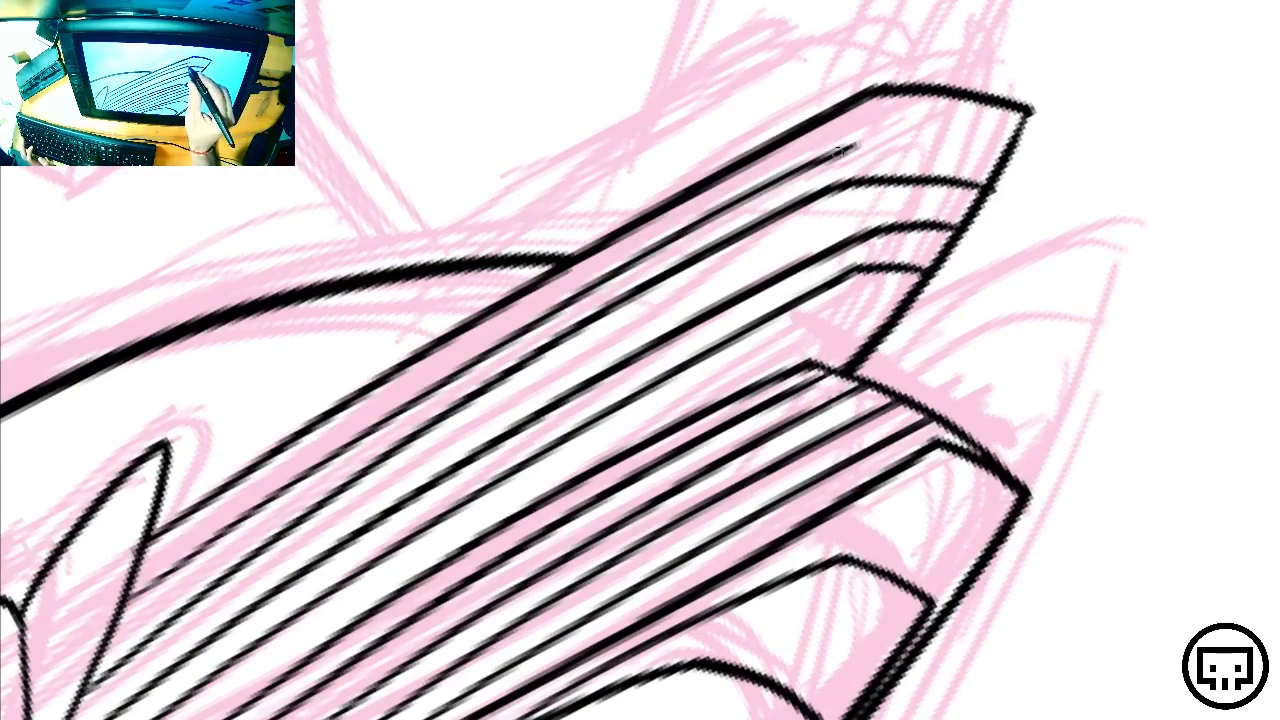
drag(838, 155, 1033, 156)
key(ctrl+z)
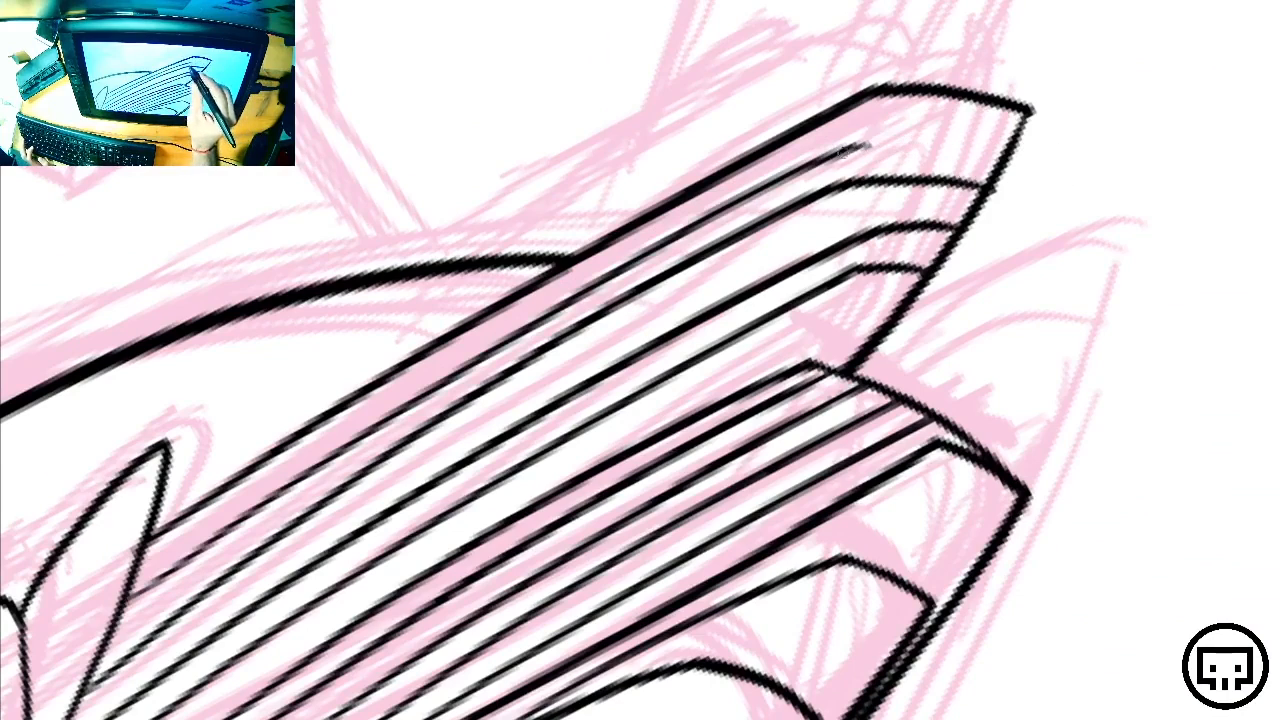
mouse_move(843, 153)
mouse_down()
mouse_move(904, 134)
mouse_move(1010, 157)
mouse_up()
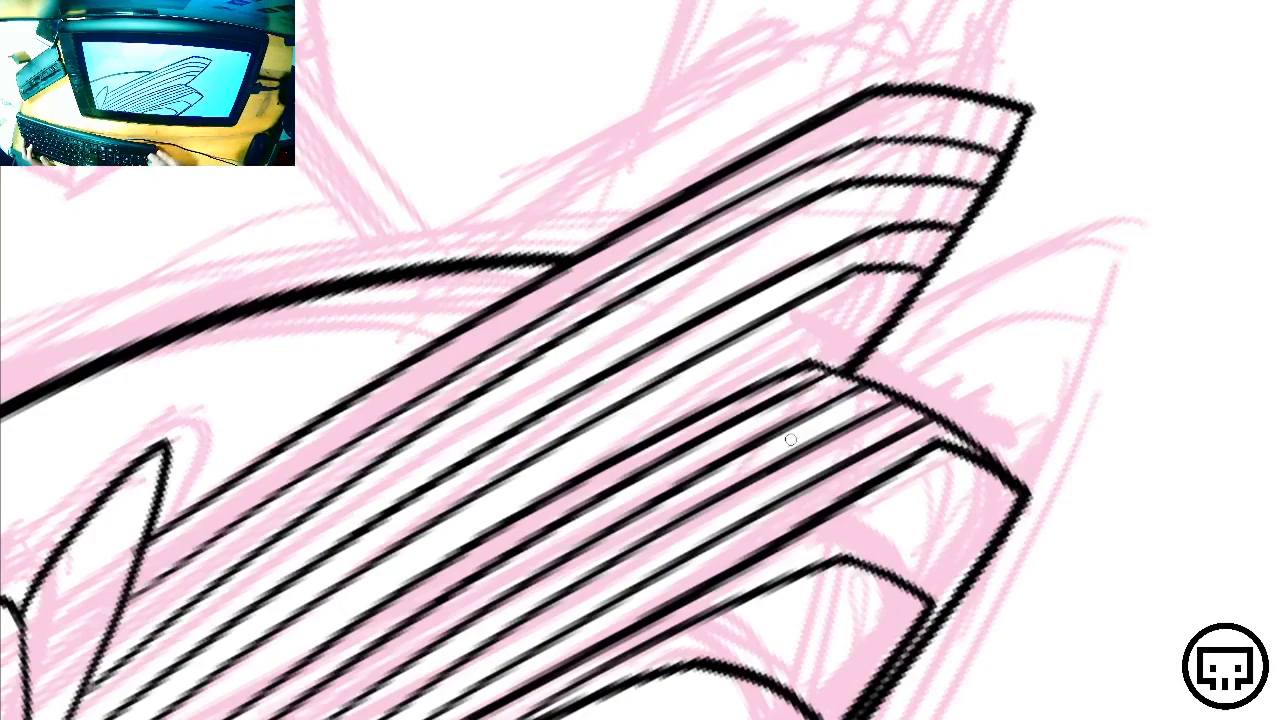
Check the inked wing against the whole bird and the reference photo, and examine the open back outline between head and wing
key(ctrl+minus)
key(ctrl+minus)
key(ctrl+minus)
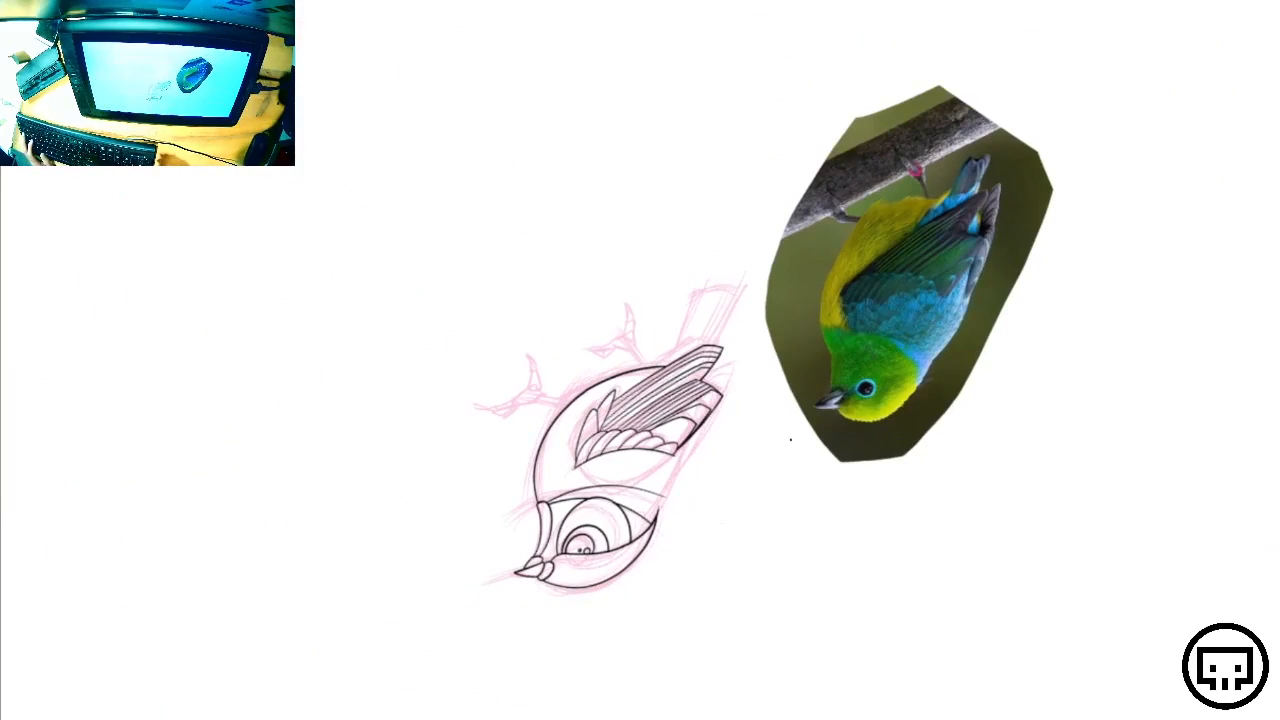
mouse_move(790, 439)
mouse_down()
mouse_move(914, 386)
mouse_move(634, 143)
mouse_move(590, 157)
mouse_up()
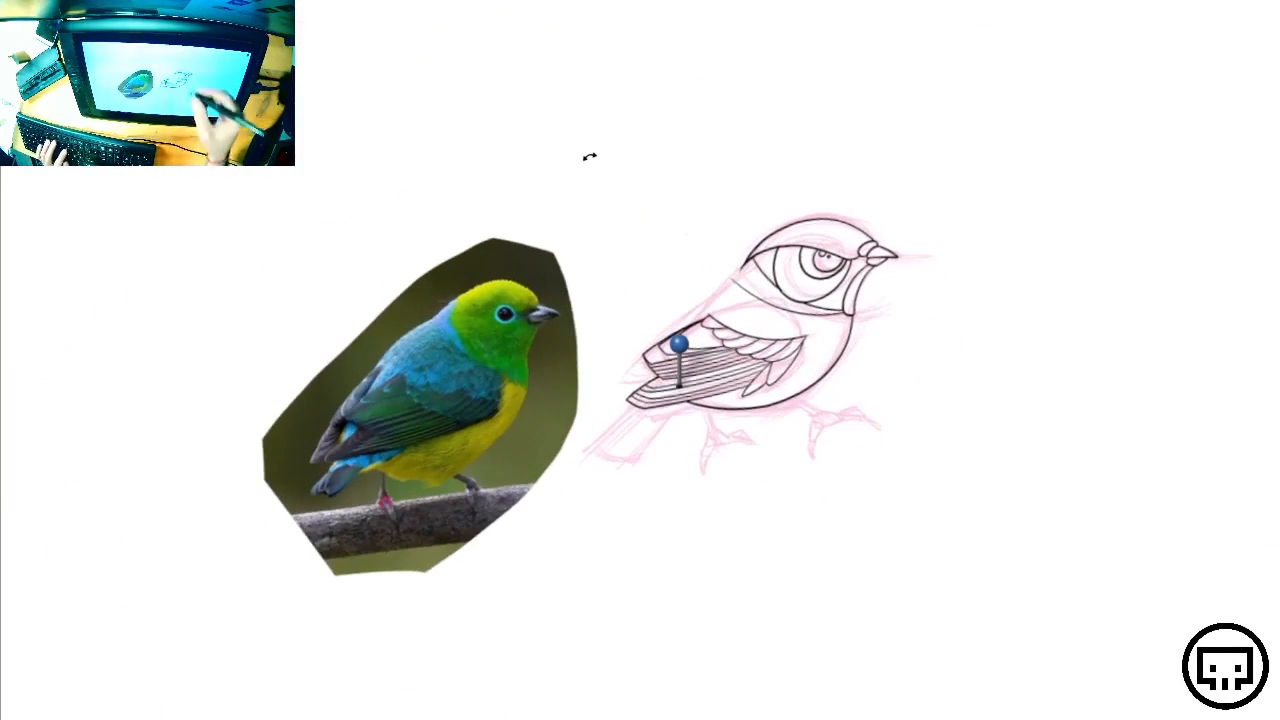
key(ctrl+plus)
key(ctrl+plus)
key(ctrl+plus)
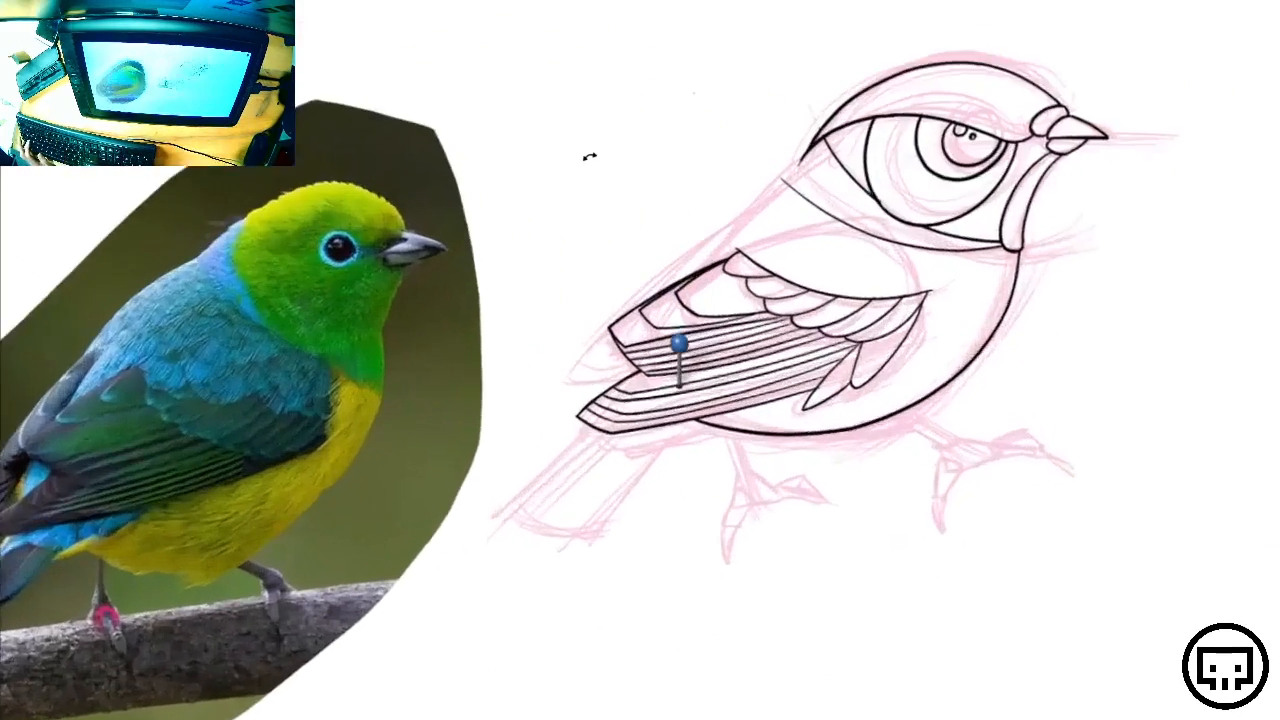
drag(1031, 146, 462, 700)
drag(532, 227, 249, 530)
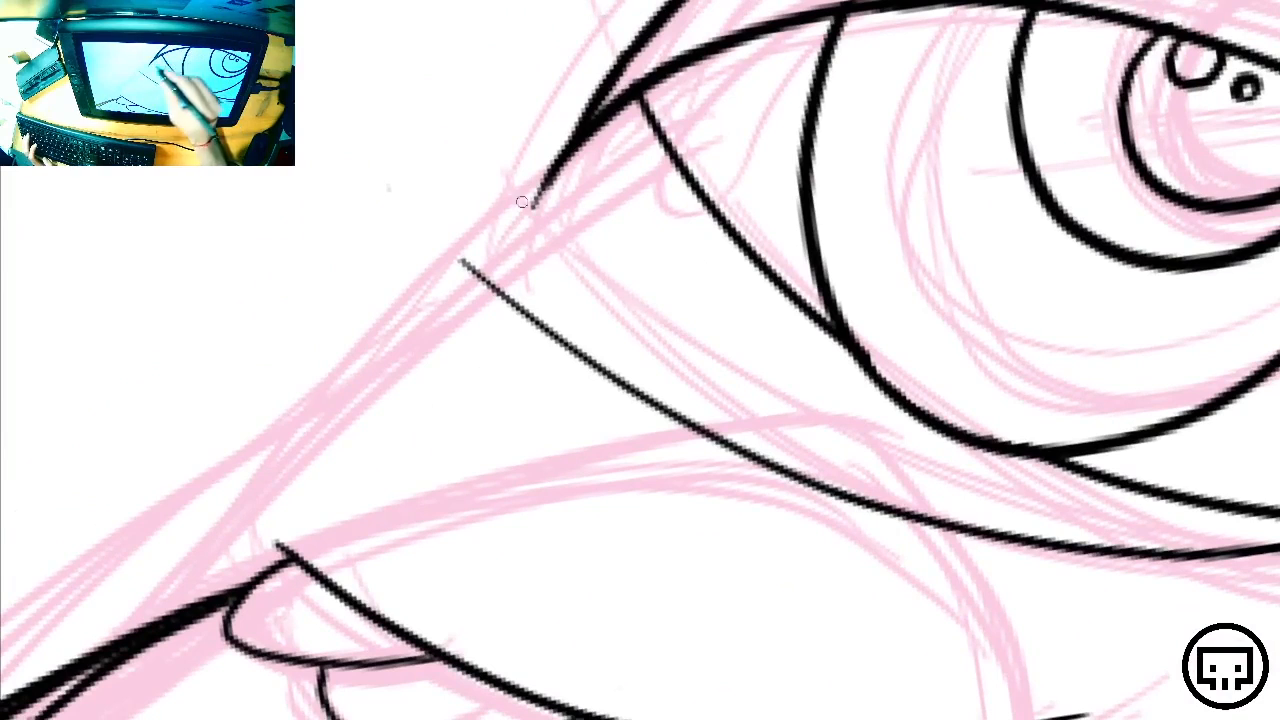
Ink the straight back outline from behind the head down to the wing's upper edge, redoing the first stroke, and thicken it
drag(606, 108, 131, 600)
key(ctrl+z)
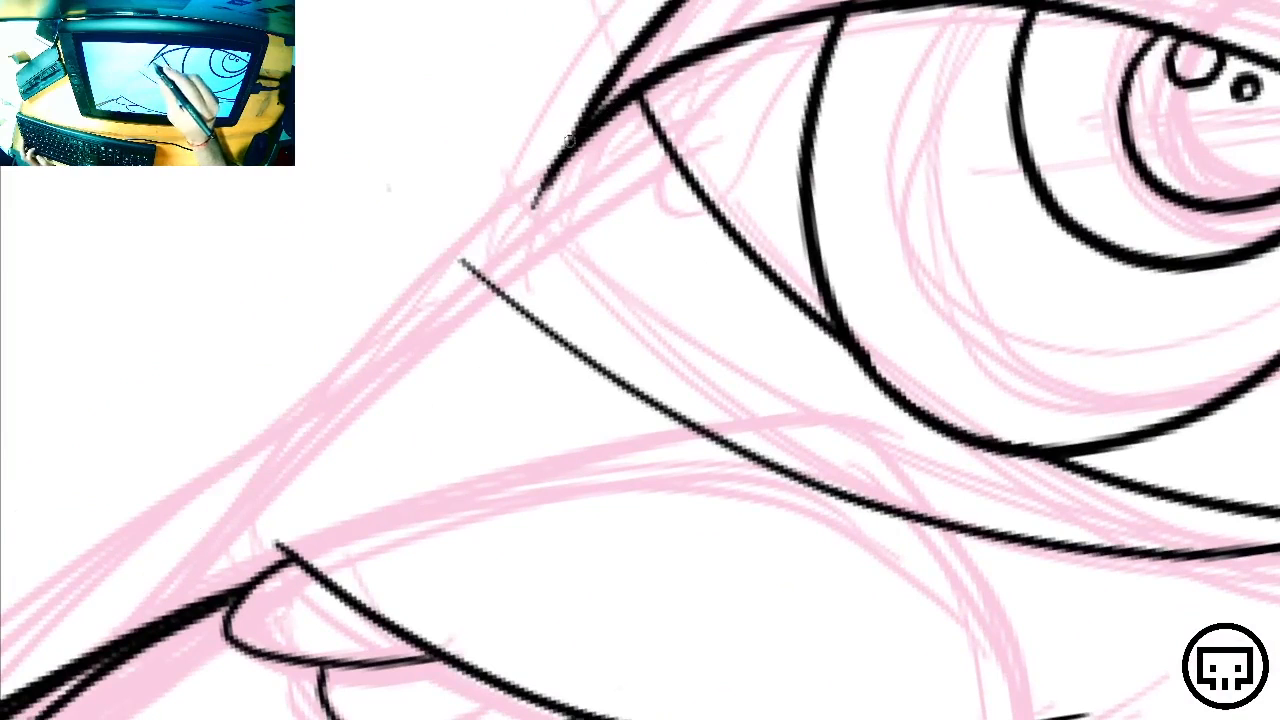
mouse_move(570, 140)
mouse_down()
mouse_move(302, 394)
mouse_move(80, 652)
mouse_up()
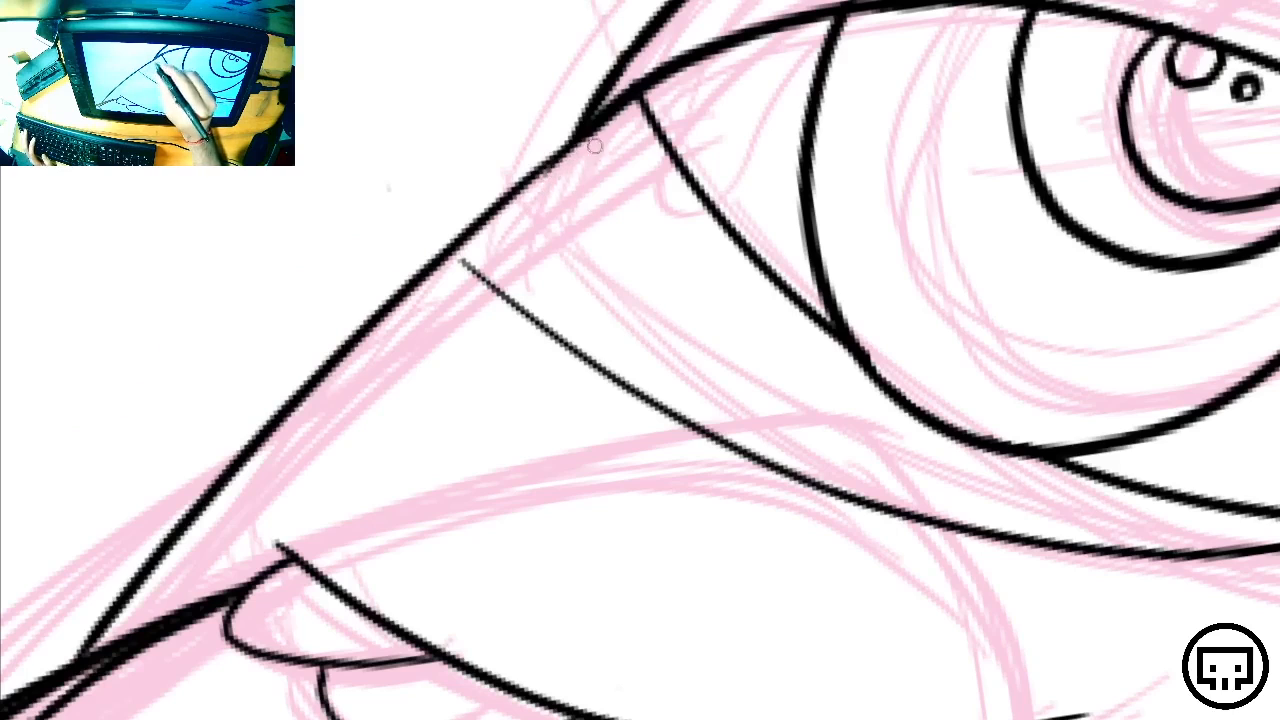
drag(414, 423, 509, 337)
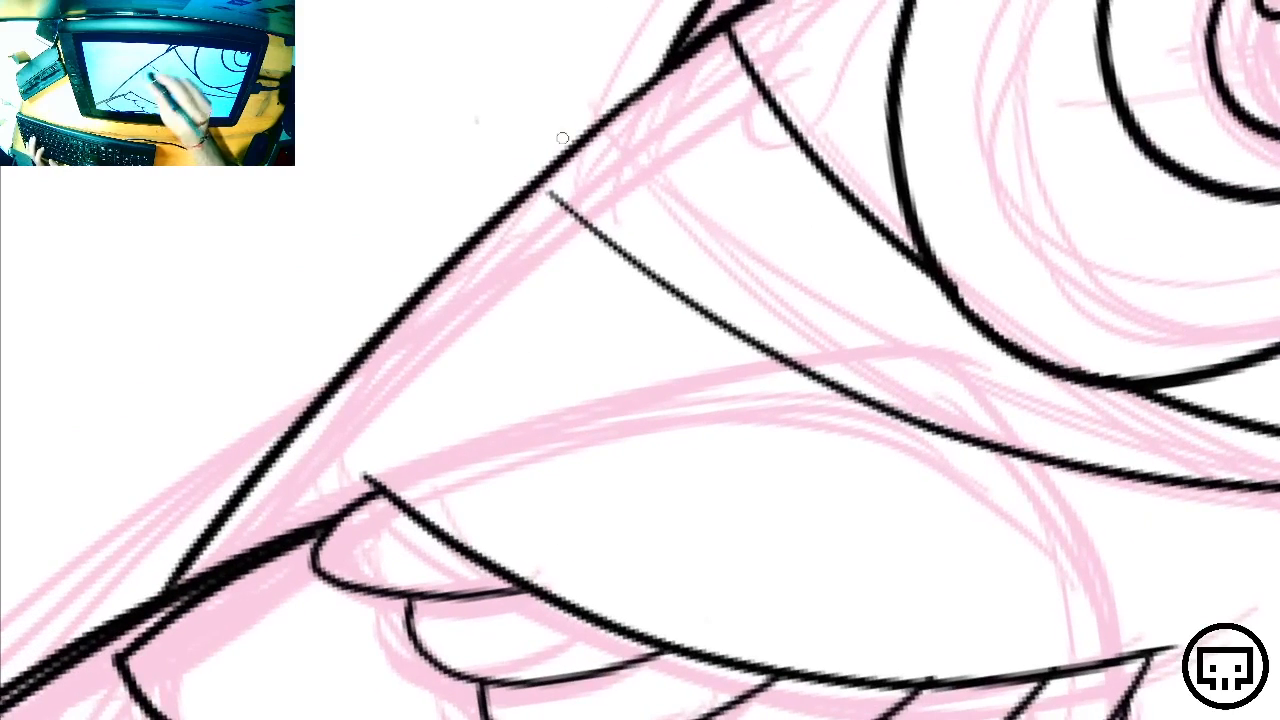
mouse_move(733, 18)
mouse_down()
mouse_move(473, 240)
mouse_move(161, 576)
mouse_move(470, 245)
mouse_move(738, 24)
mouse_up()
key(ctrl+z)
mouse_move(817, 12)
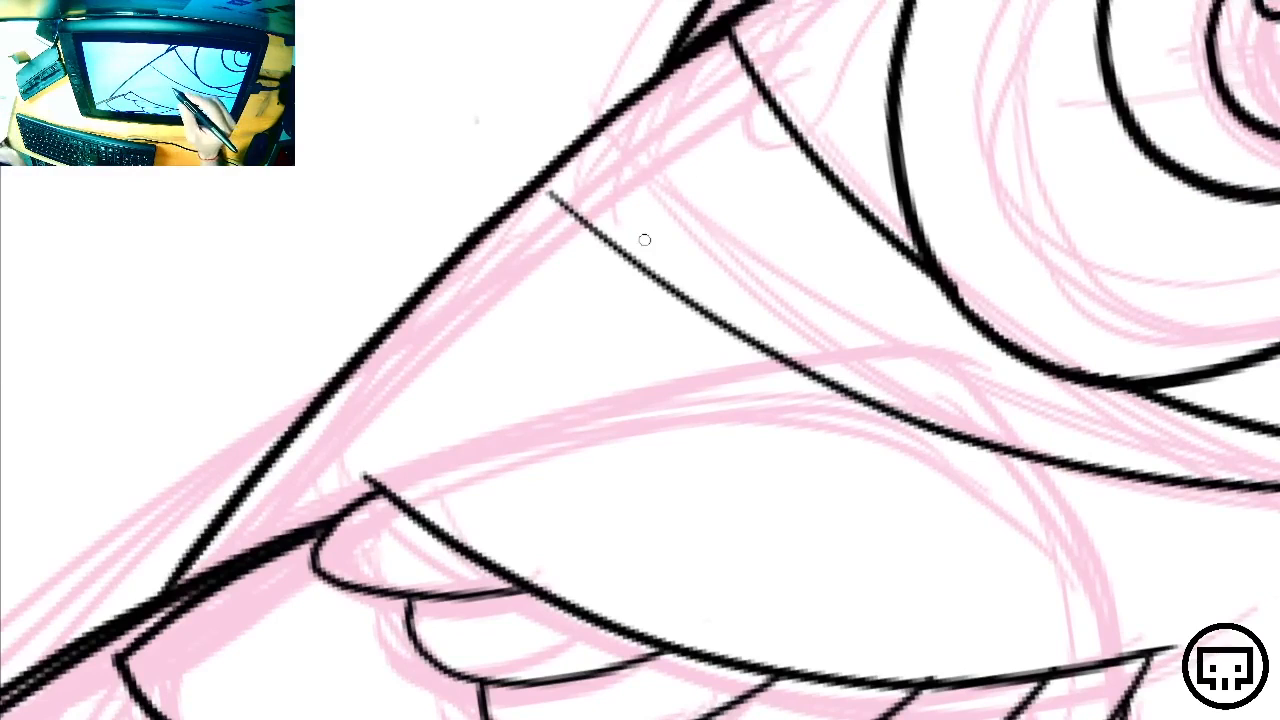
Ink the far wing's tip behind the near wing, with a long outer edge from the back outline and a short curved end, redoing the first attempt
drag(438, 503, 824, 301)
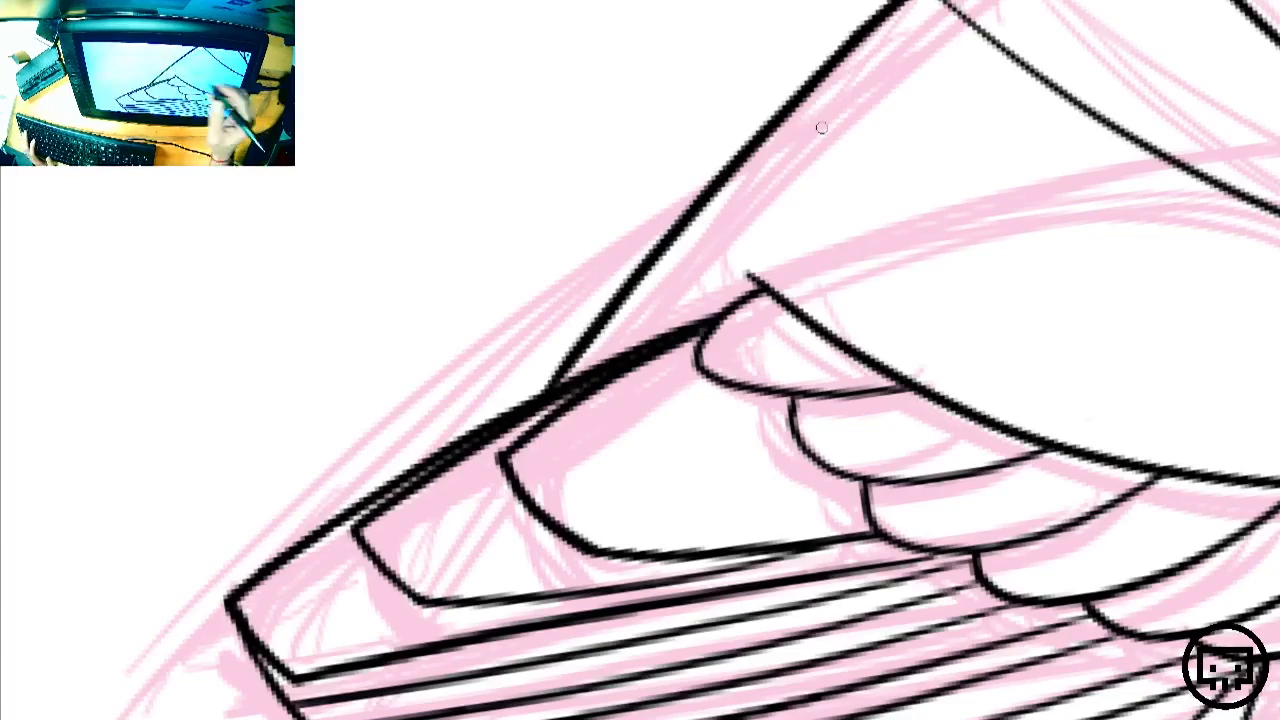
drag(594, 506, 649, 369)
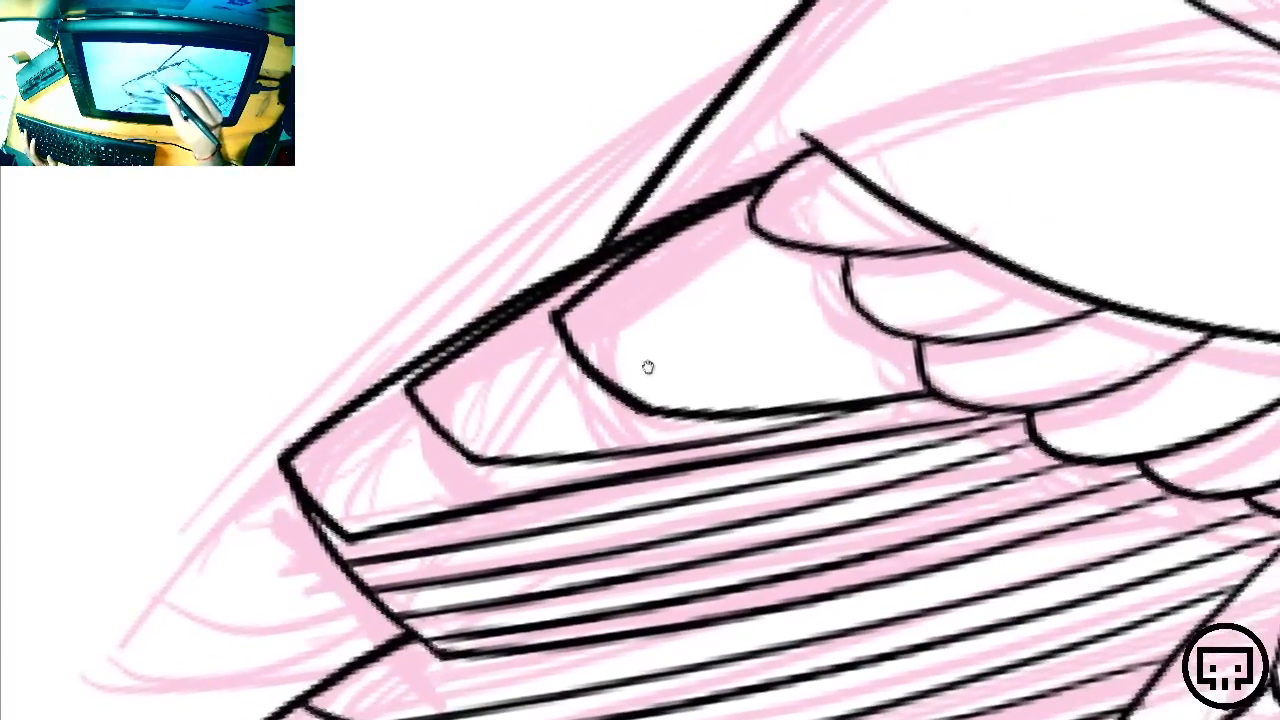
mouse_move(788, 16)
mouse_down()
mouse_move(711, 71)
mouse_move(118, 632)
mouse_move(266, 646)
mouse_move(325, 637)
mouse_up()
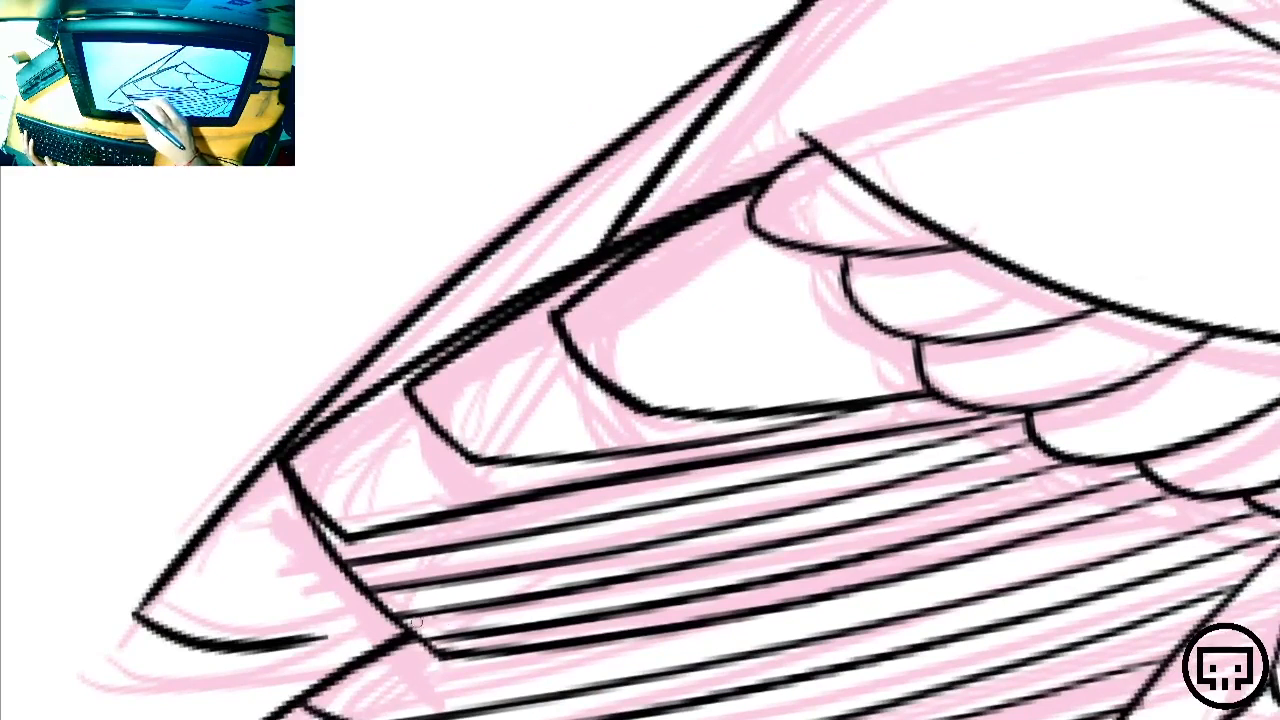
key(ctrl+z)
key(ctrl+z)
mouse_move(775, 30)
mouse_down()
mouse_move(537, 211)
mouse_move(285, 458)
mouse_move(137, 680)
mouse_move(292, 700)
mouse_up()
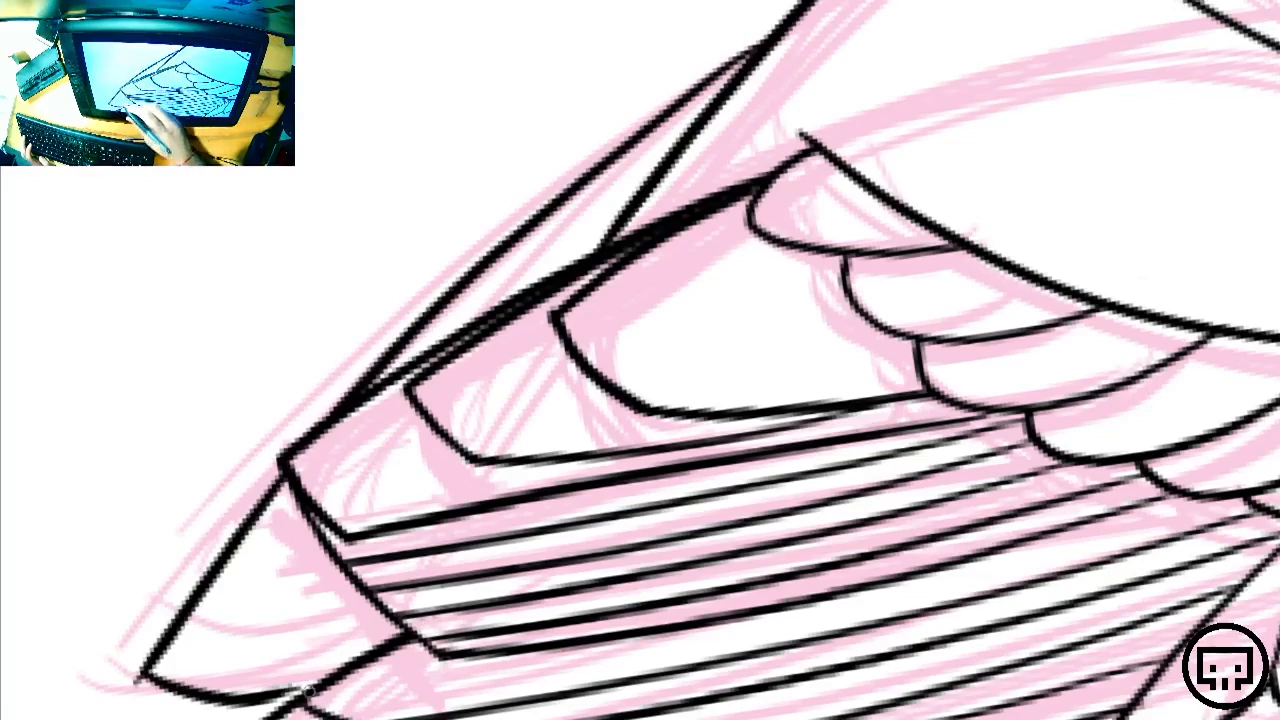
drag(284, 695, 340, 667)
mouse_move(531, 557)
mouse_down()
mouse_move(579, 524)
mouse_move(633, 491)
mouse_up()
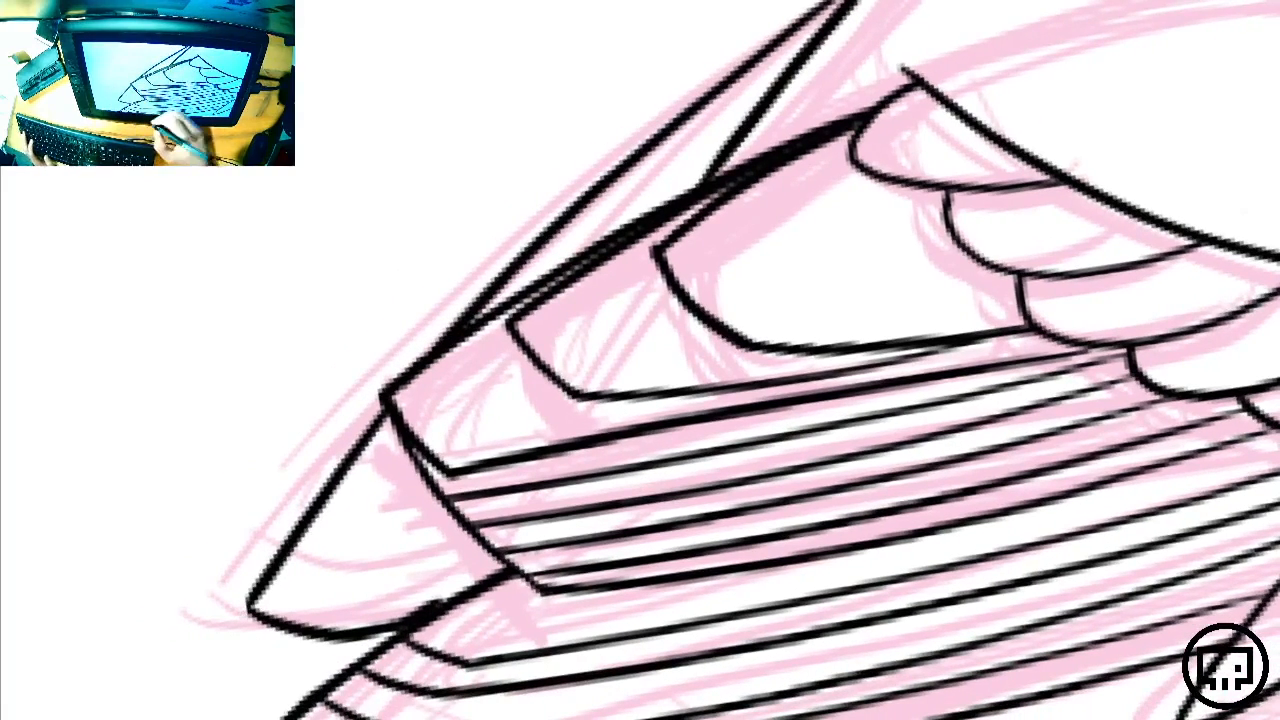
Sharpen the far wing's tip corner and divide the tip with three short curved feather lines, redoing the first one
mouse_move(680, 383)
mouse_down()
mouse_move(775, 352)
mouse_move(708, 500)
mouse_move(668, 500)
mouse_up()
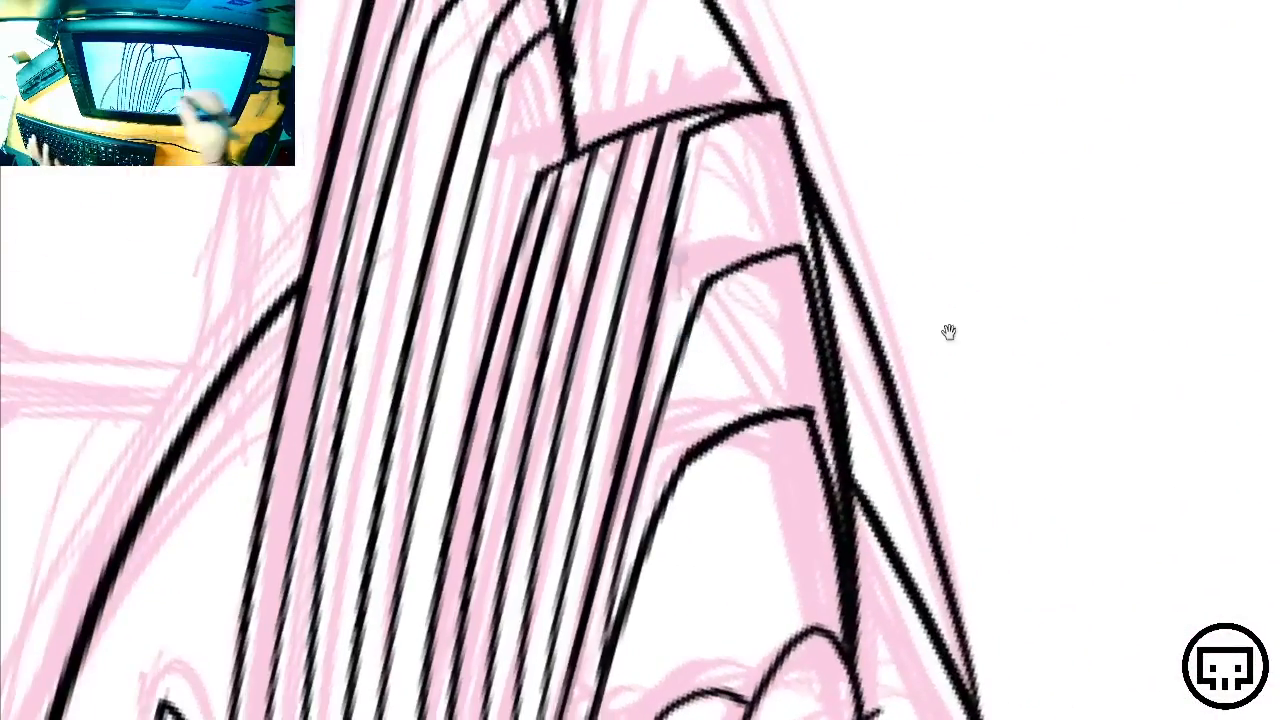
drag(949, 331, 784, 575)
key(shift+space)
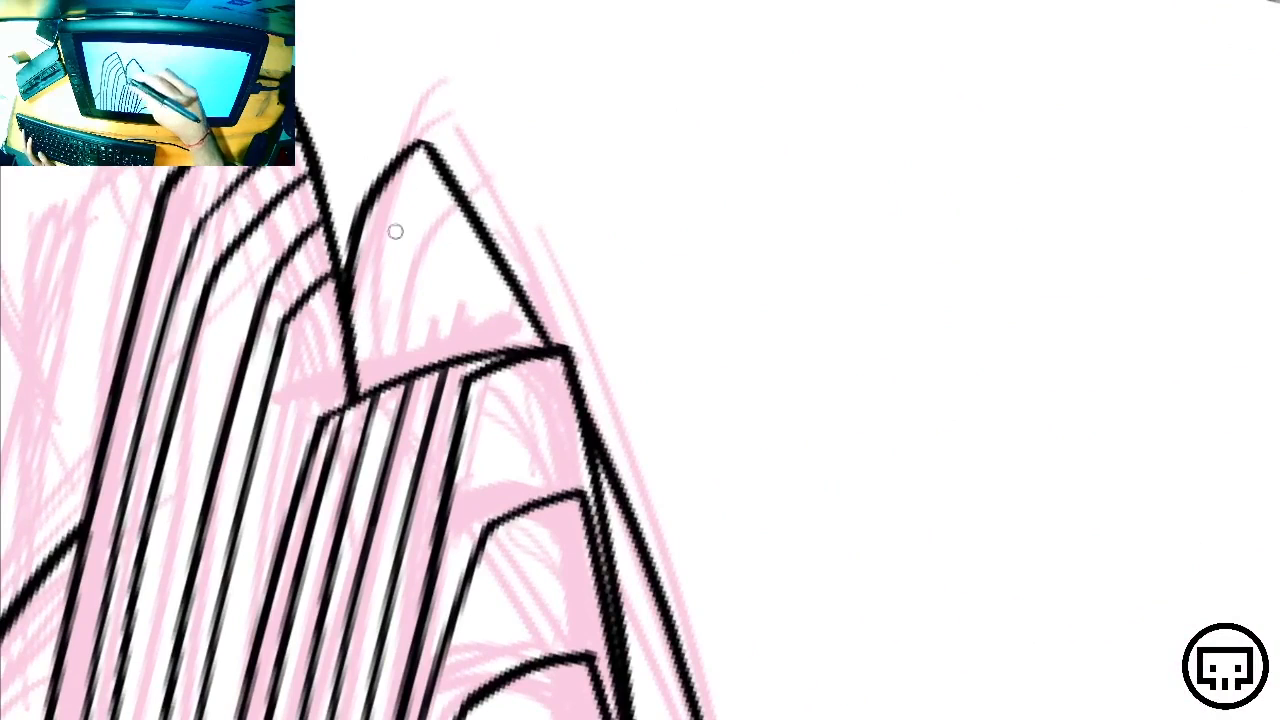
drag(432, 147, 404, 152)
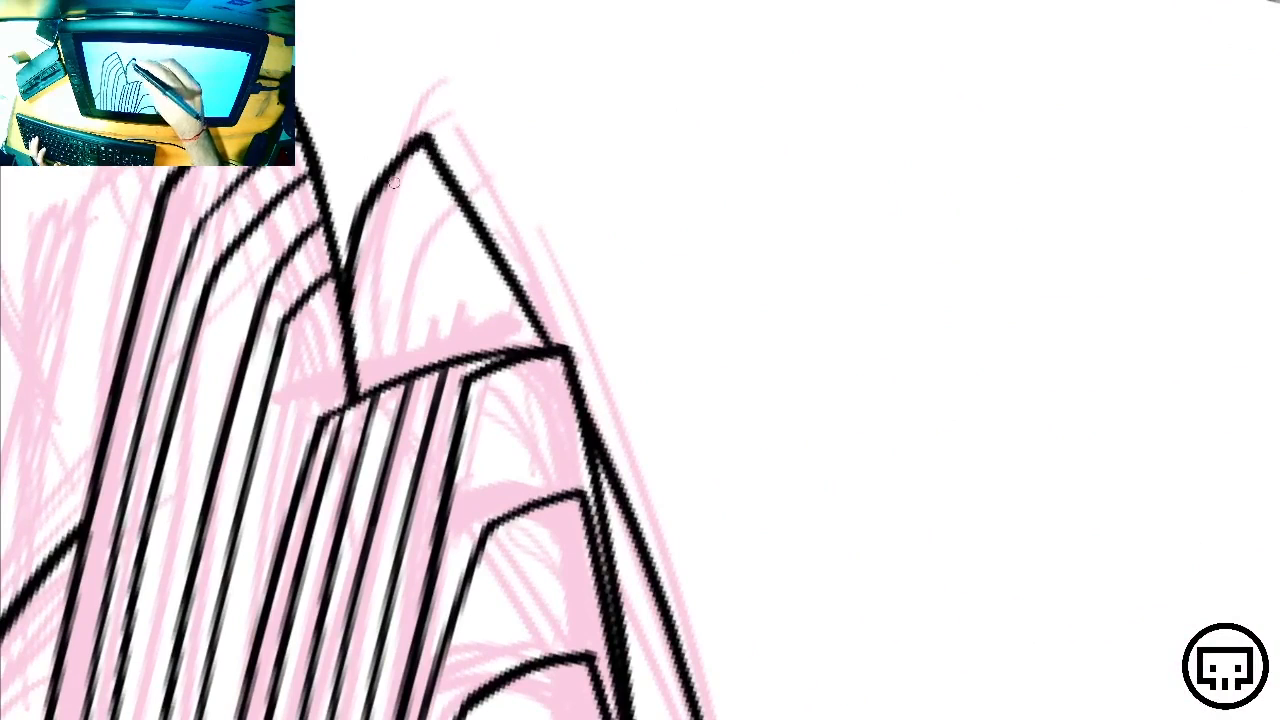
mouse_move(378, 391)
mouse_down()
mouse_move(421, 212)
mouse_move(481, 233)
mouse_up()
key(ctrl+z)
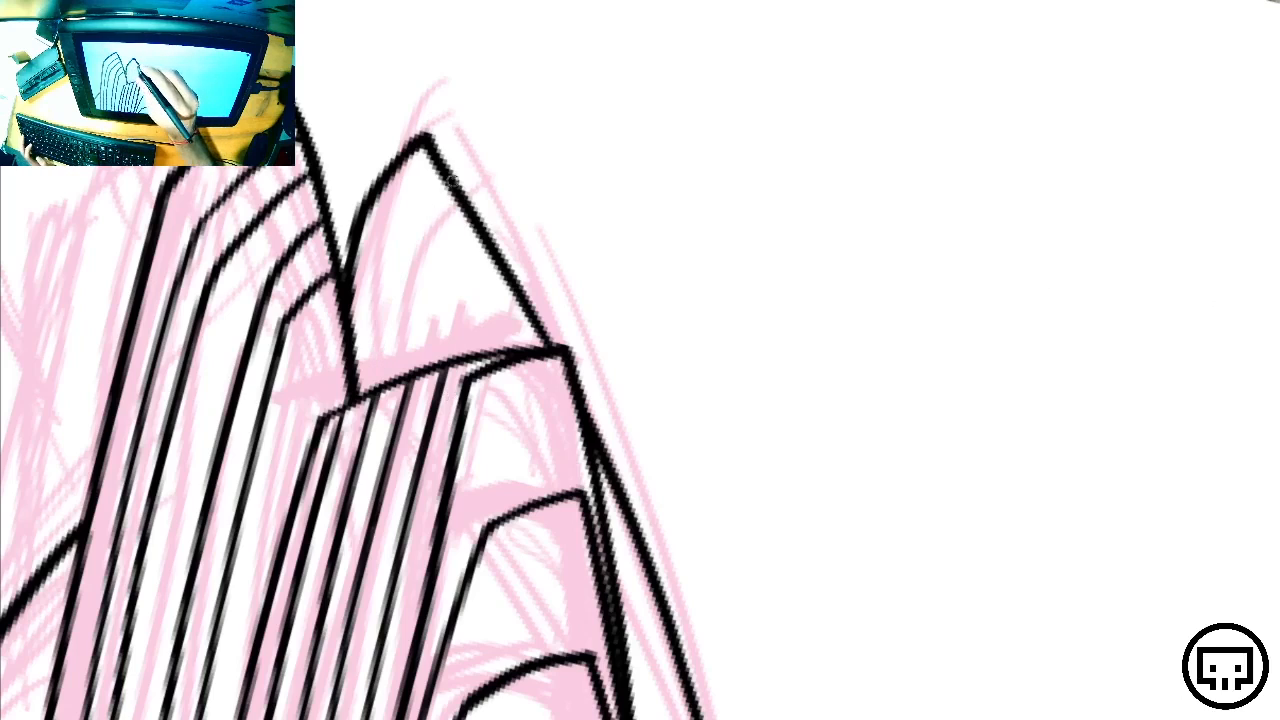
mouse_move(448, 182)
mouse_down()
mouse_move(397, 280)
mouse_move(386, 380)
mouse_up()
drag(482, 240, 450, 355)
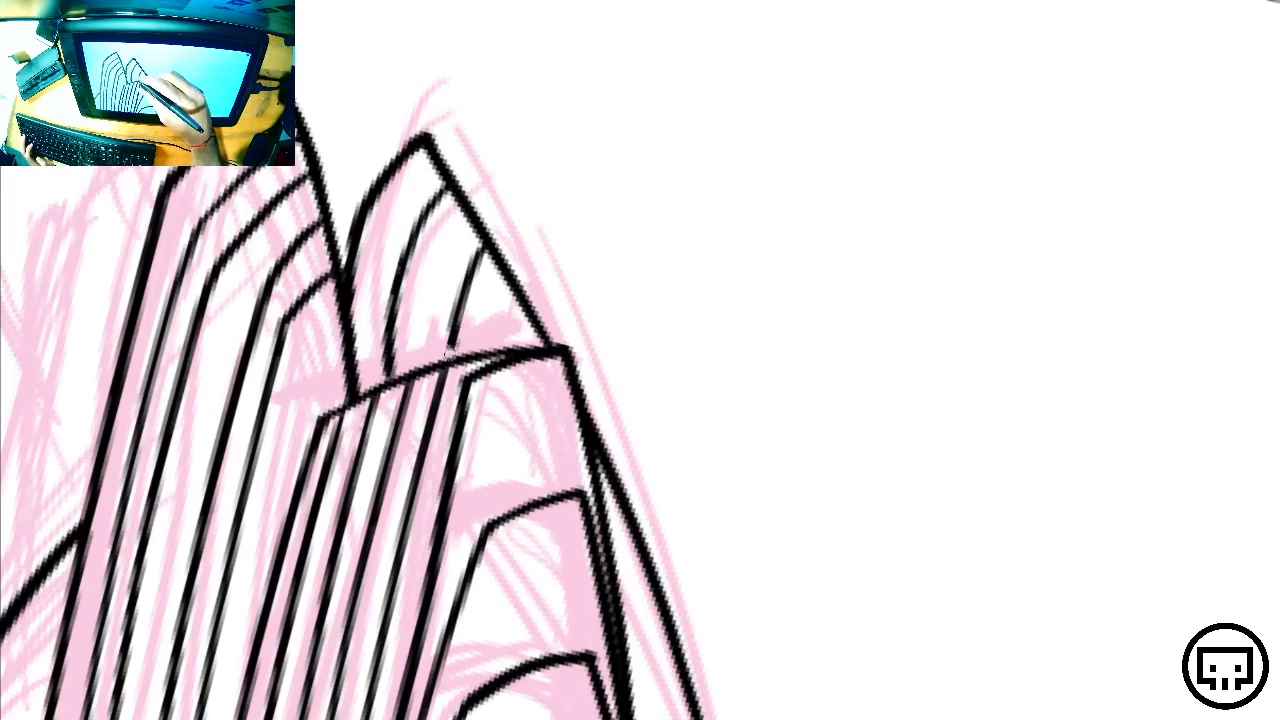
drag(510, 292, 498, 350)
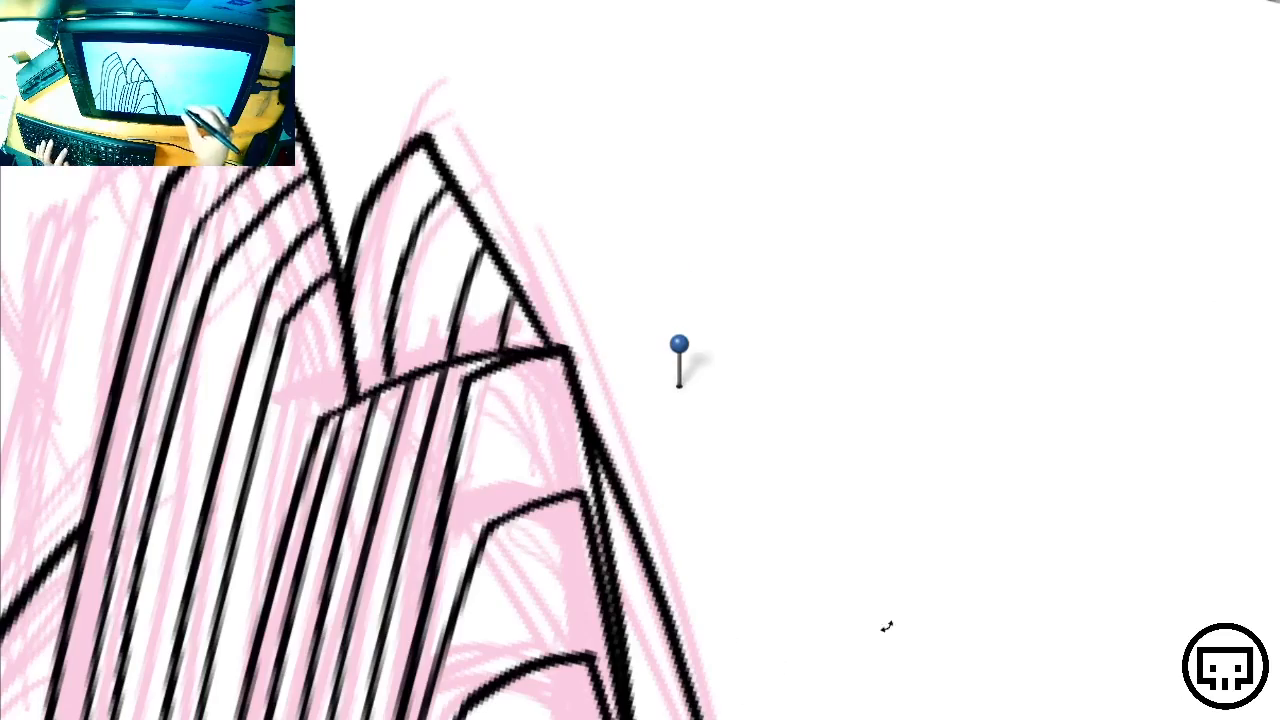
Check the inked wings and back against the whole bird, the rough tail sketch and the reference photo
mouse_move(885, 627)
mouse_down()
mouse_move(820, 251)
mouse_move(794, 221)
mouse_up()
mouse_move(1083, 580)
mouse_down()
mouse_move(728, 285)
mouse_move(757, 209)
mouse_up()
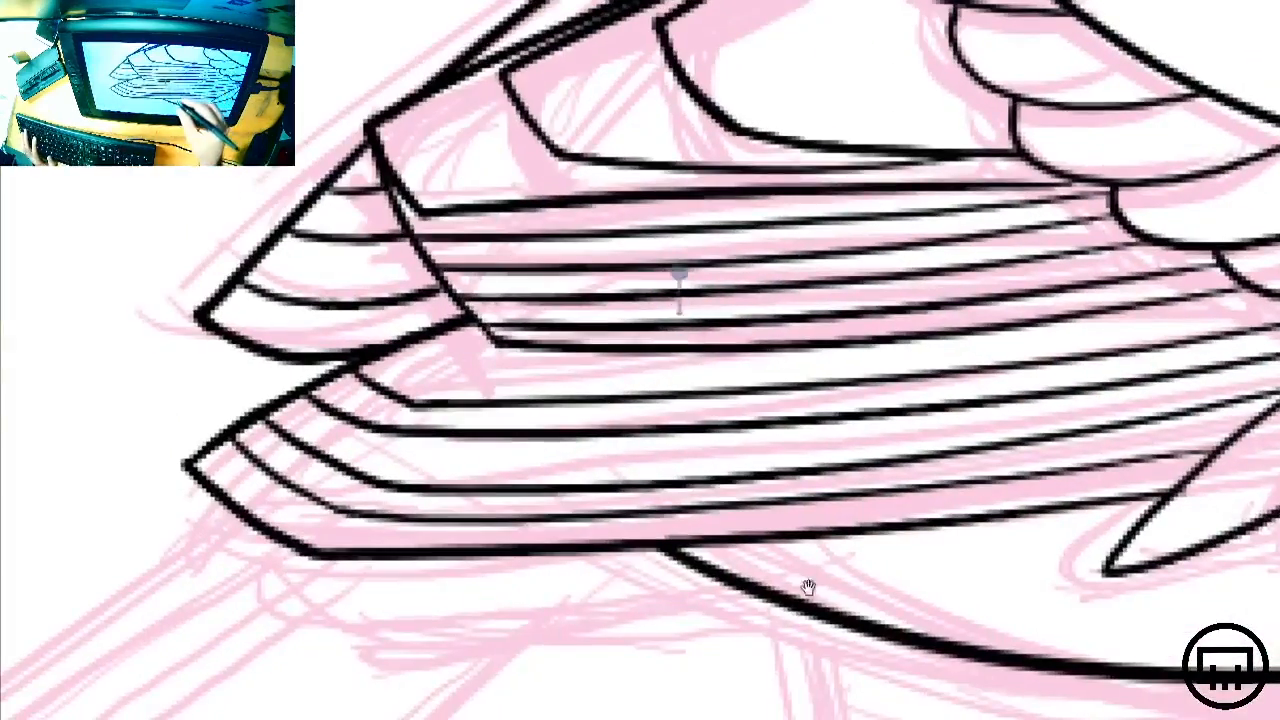
drag(843, 577, 1037, 303)
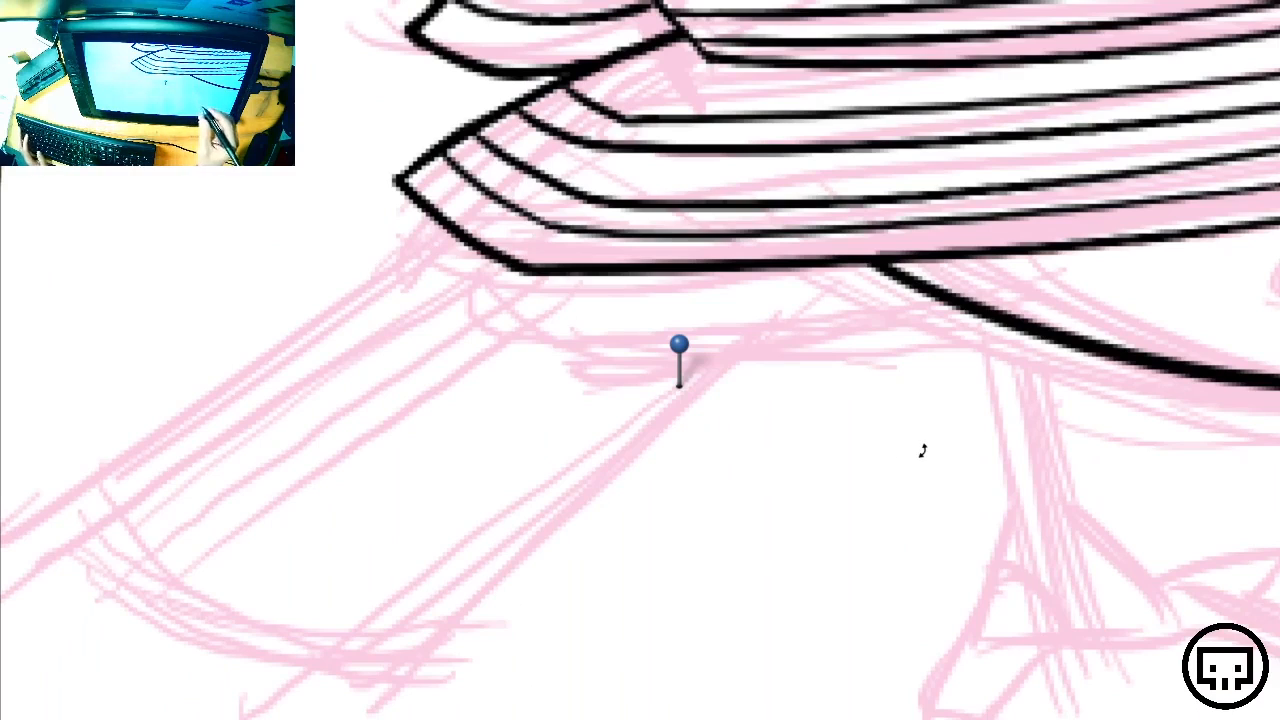
scroll(923, 451, down, 10)
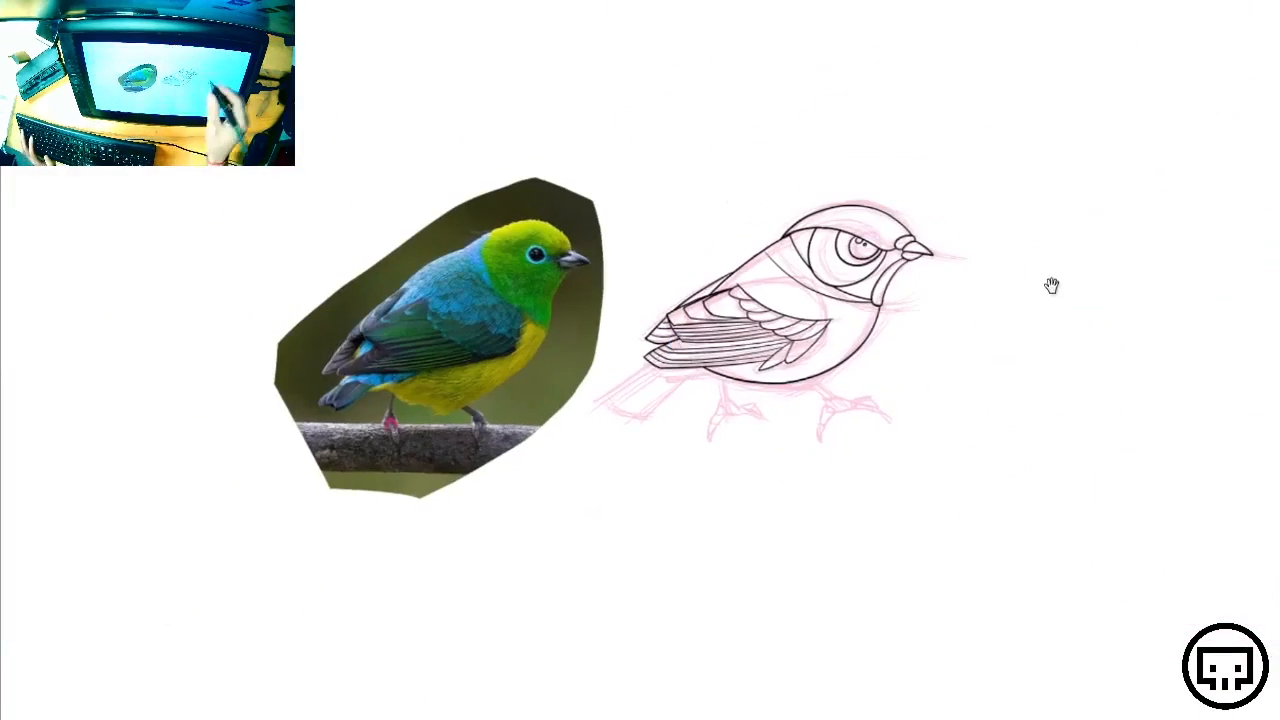
drag(1051, 286, 872, 433)
key(Tab)
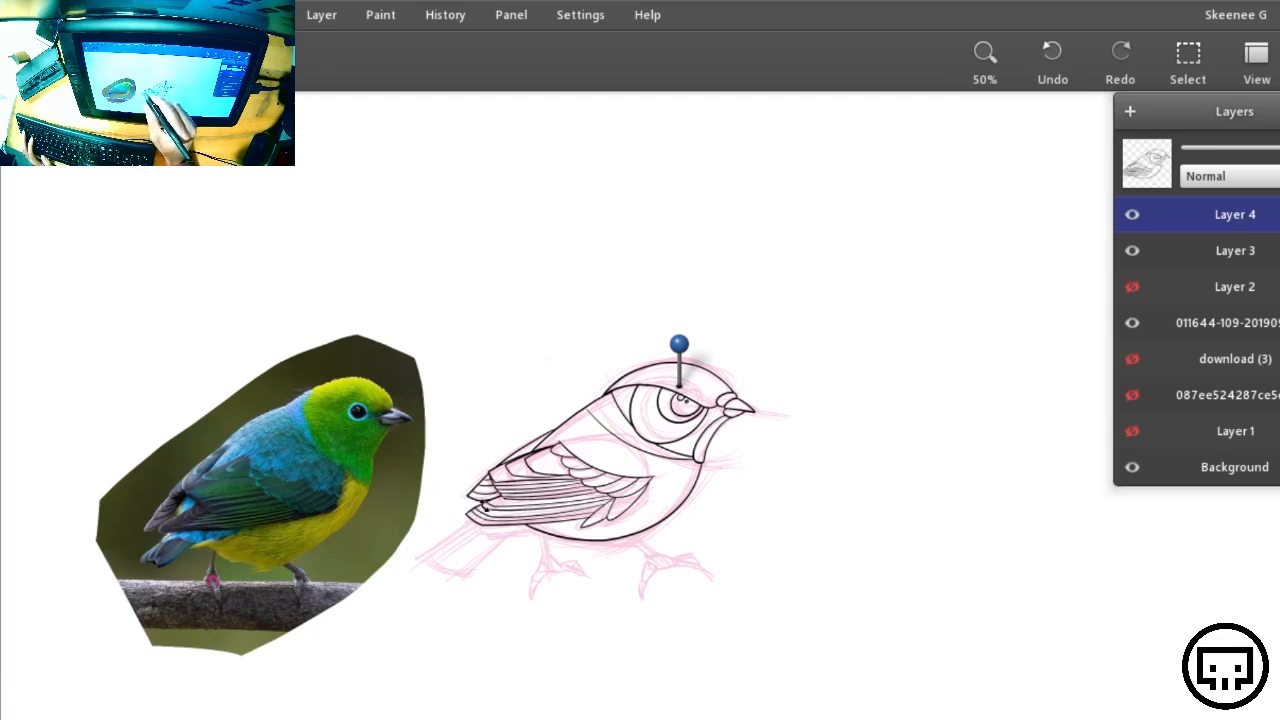
key(Tab)
key(e)
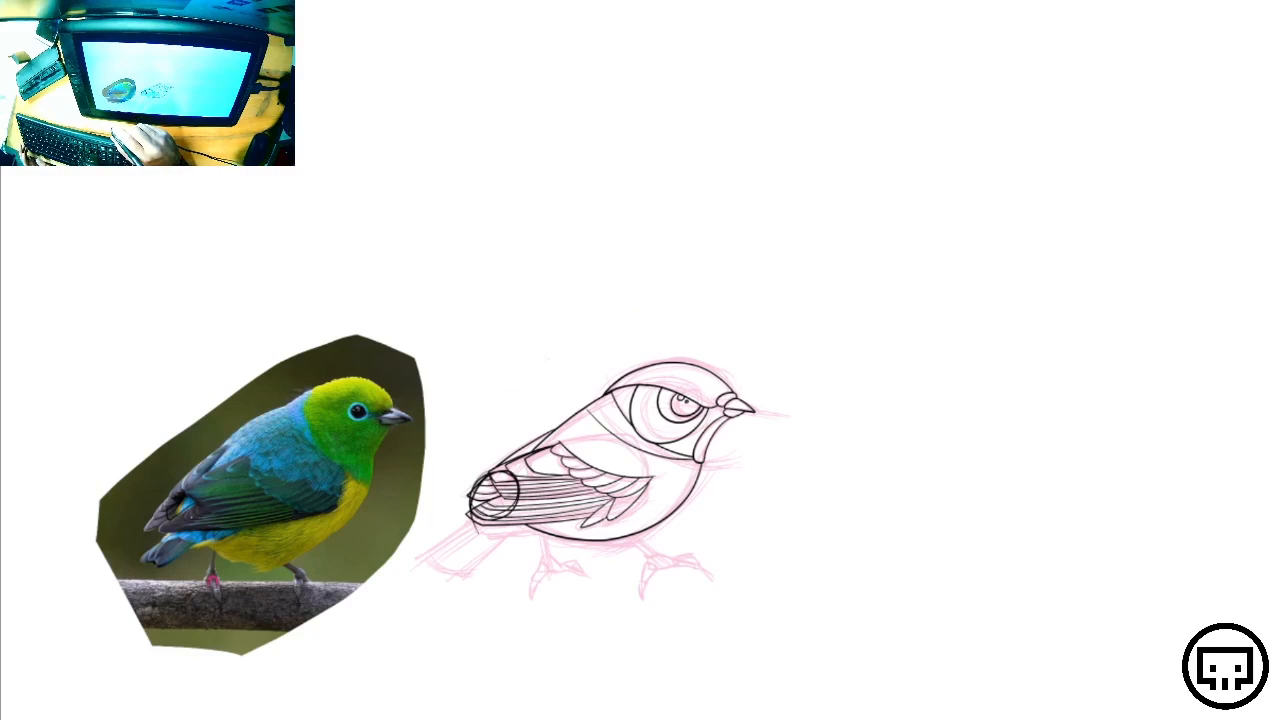
key(ctrl+plus)
key(ctrl+plus)
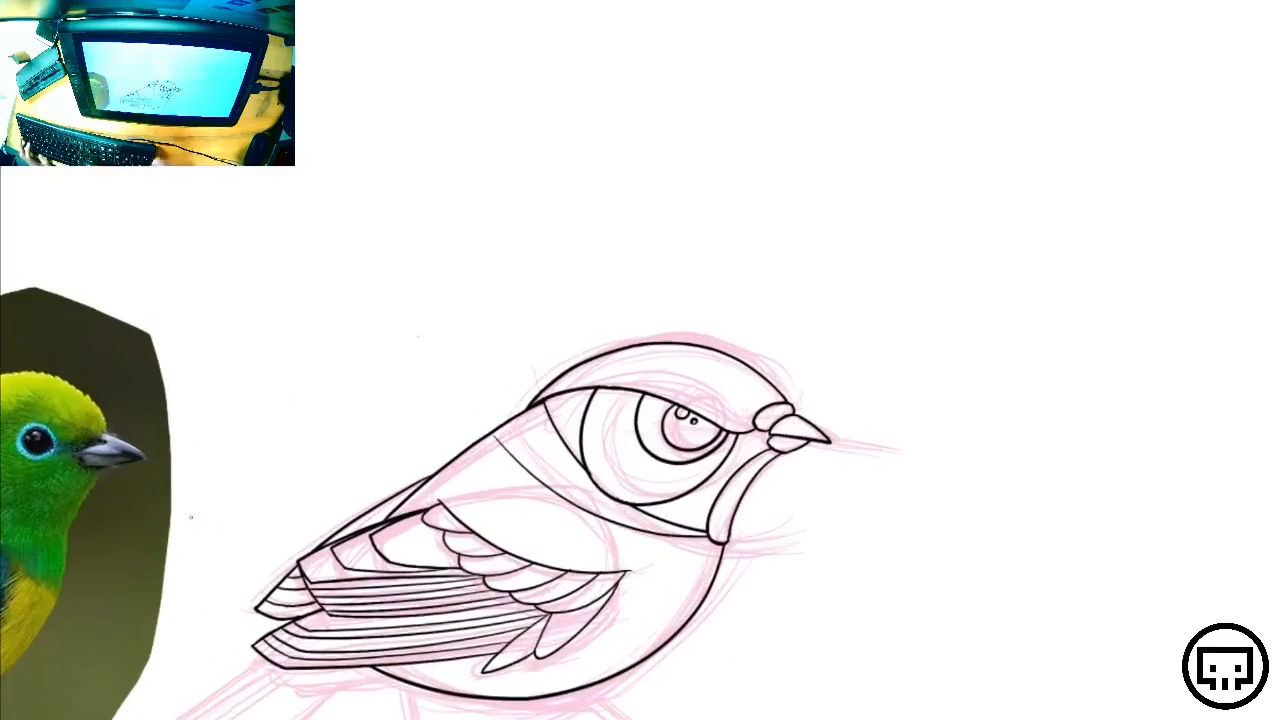
Ink an angular feather shape beneath the lower wing edge at the tail base, redoing it once, and erase the belly outline inside it
drag(191, 518, 382, 375)
key(ctrl+plus)
key(ctrl+plus)
drag(1066, 286, 545, 620)
drag(835, 266, 831, 448)
drag(780, 272, 496, 576)
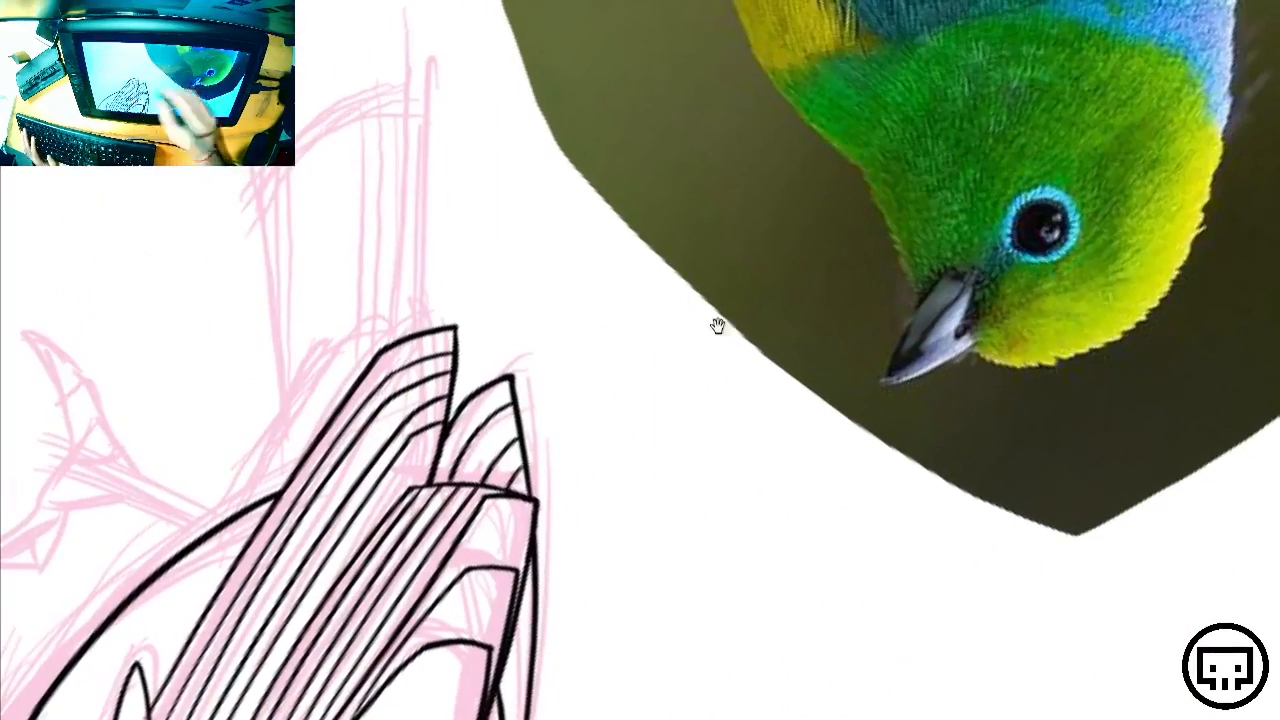
drag(720, 326, 546, 719)
mouse_move(946, 136)
mouse_down()
mouse_move(630, 562)
mouse_move(746, 403)
mouse_move(1140, 20)
mouse_up()
drag(614, 685, 731, 185)
key(alt+space)
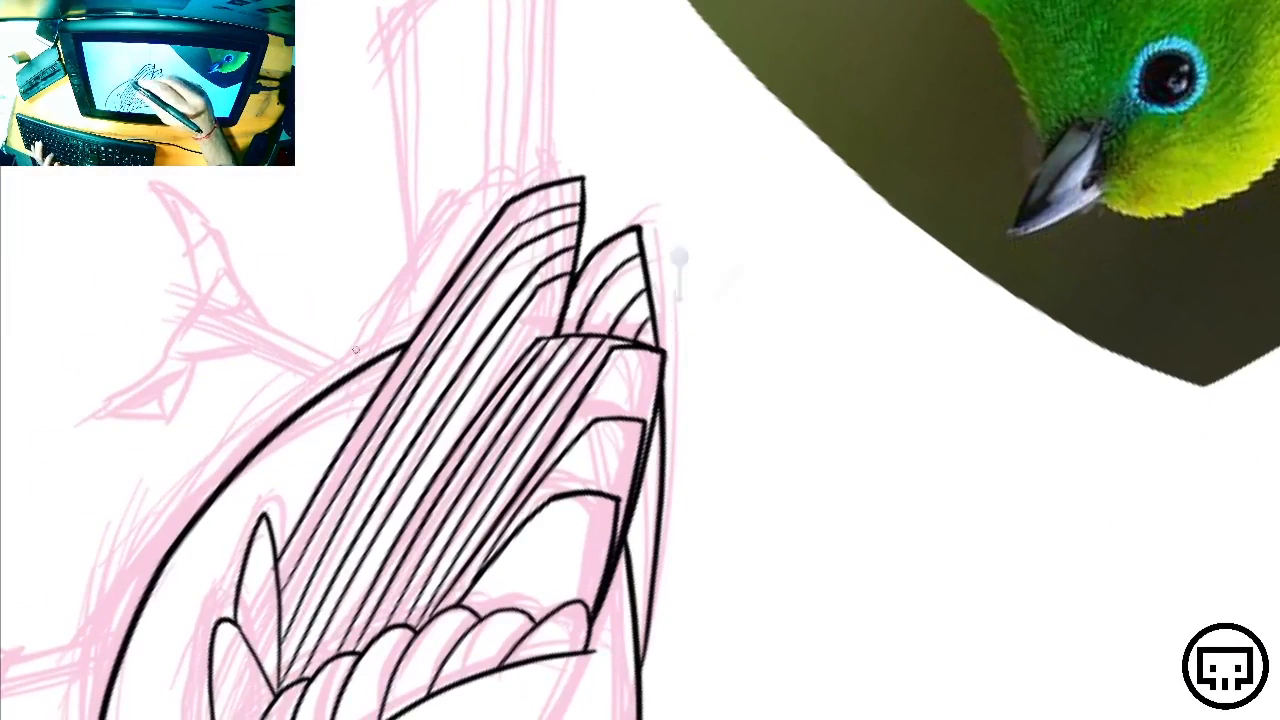
mouse_move(325, 470)
mouse_down()
mouse_move(420, 248)
mouse_move(490, 214)
mouse_up()
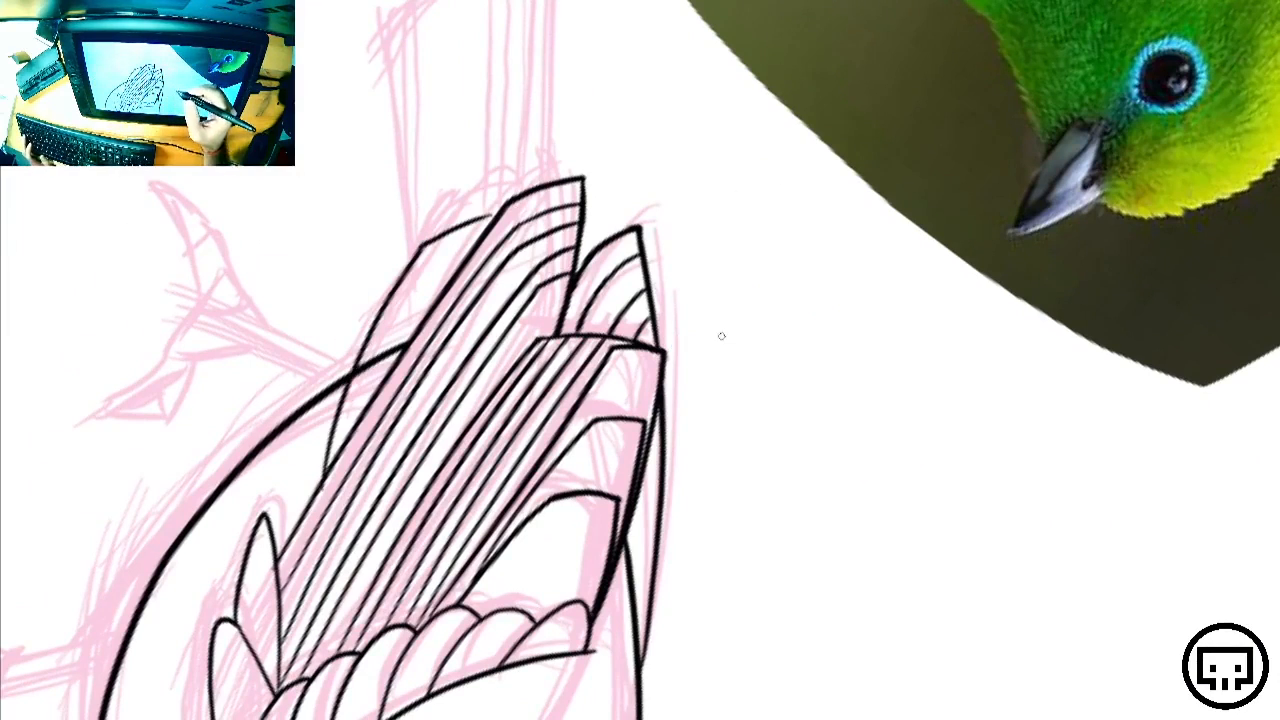
key(ctrl+z)
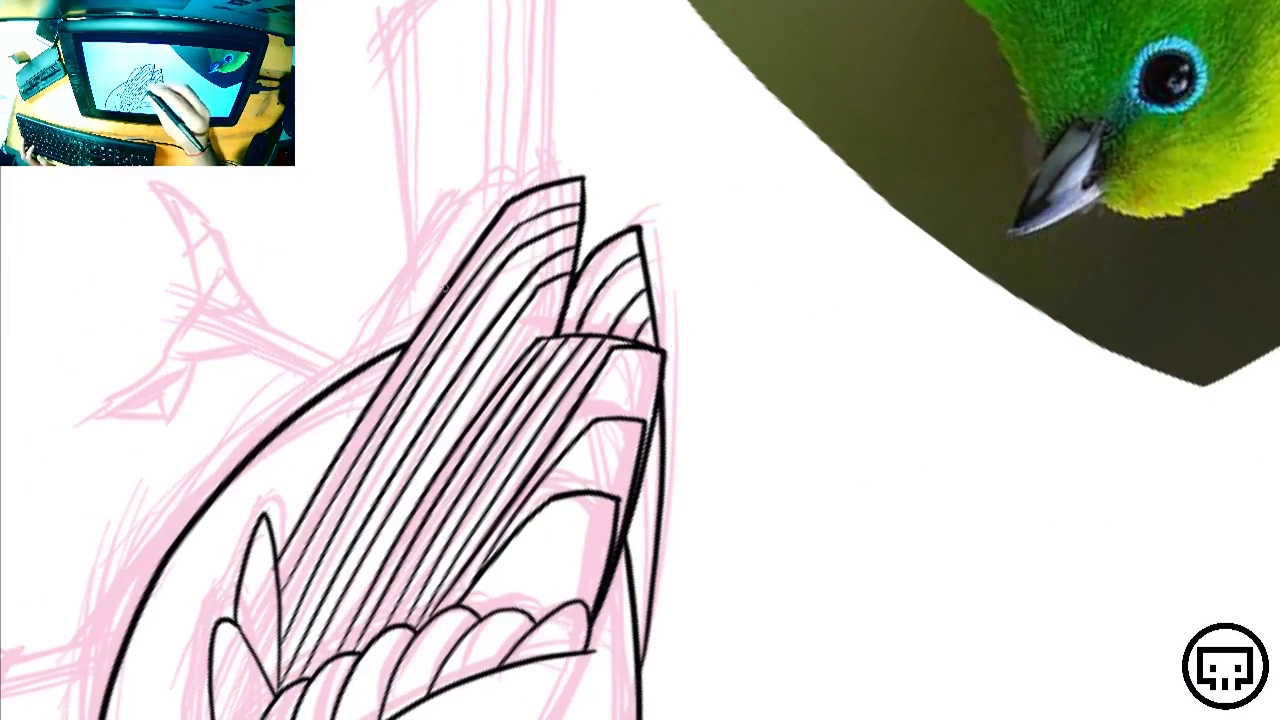
mouse_move(310, 490)
mouse_down()
mouse_move(364, 354)
mouse_move(432, 246)
mouse_move(518, 205)
mouse_up()
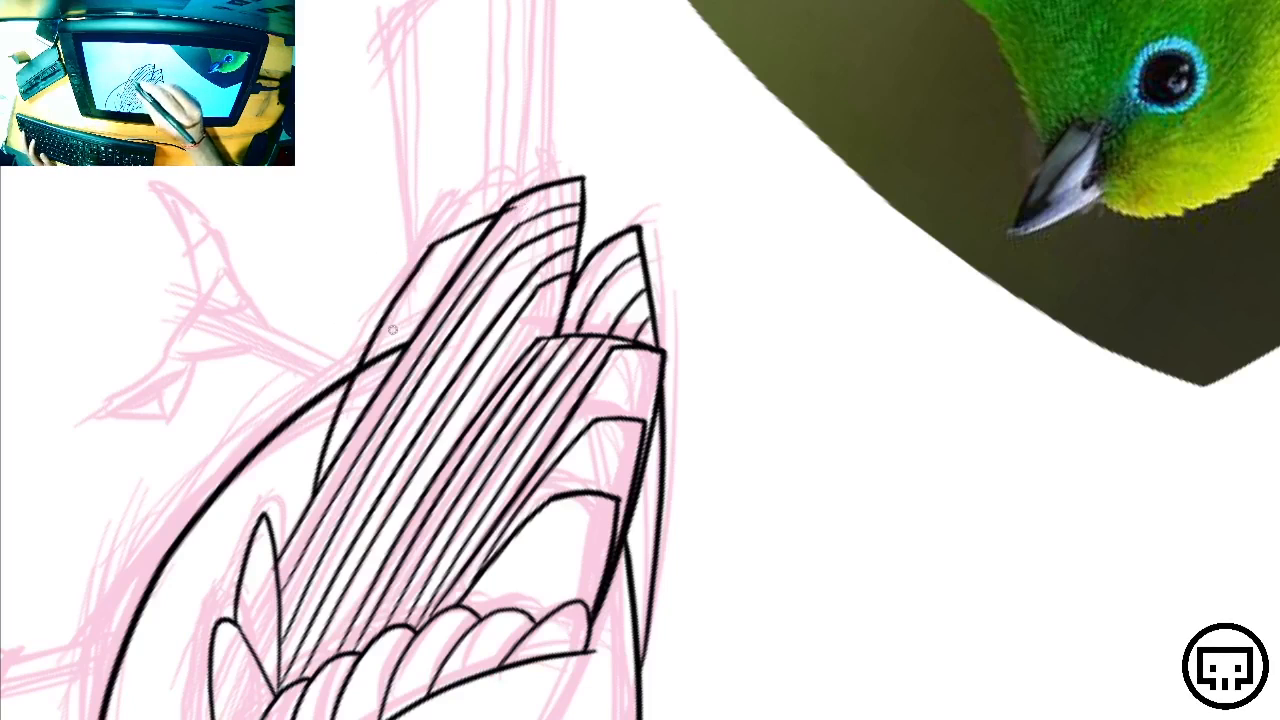
mouse_move(414, 310)
mouse_down()
mouse_move(373, 377)
mouse_move(388, 347)
mouse_move(378, 352)
mouse_up()
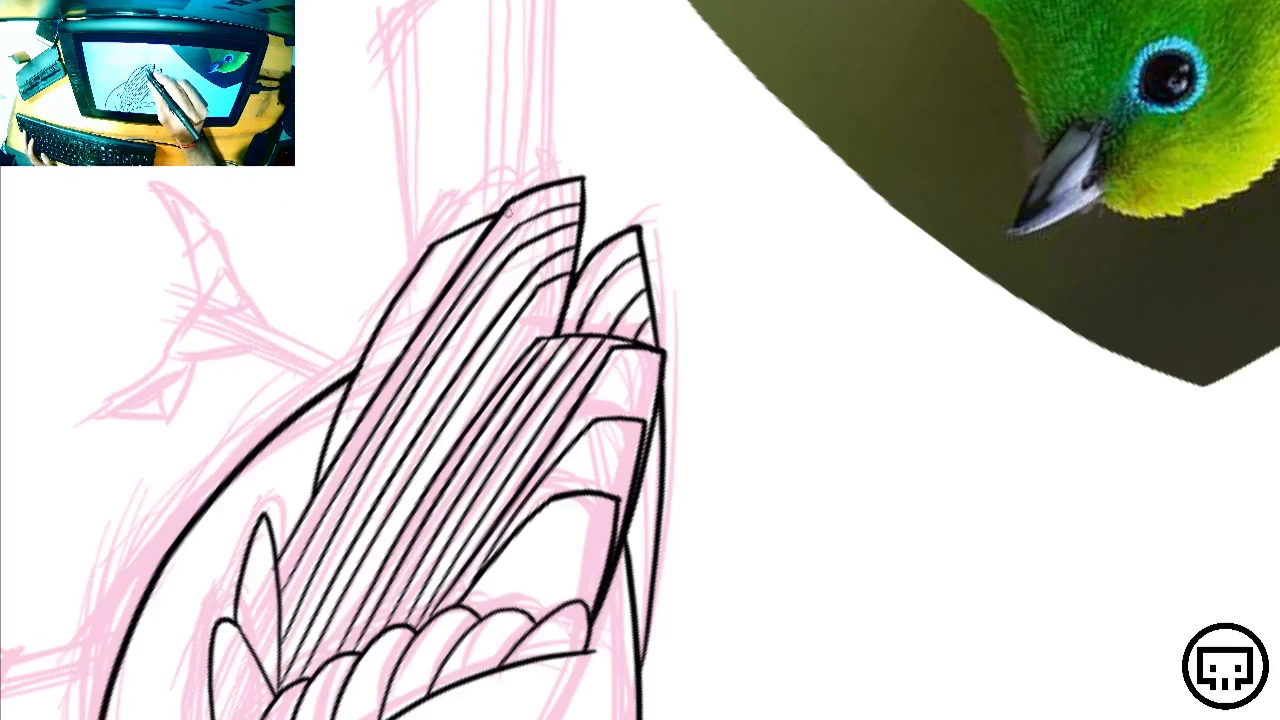
Ink the tail's two straight side edges, extending from the wing tip and the feather shape beneath it past the sketched tail end
key(r)
drag(897, 583, 706, 132)
key(space)
drag(833, 681, 768, 426)
key(r)
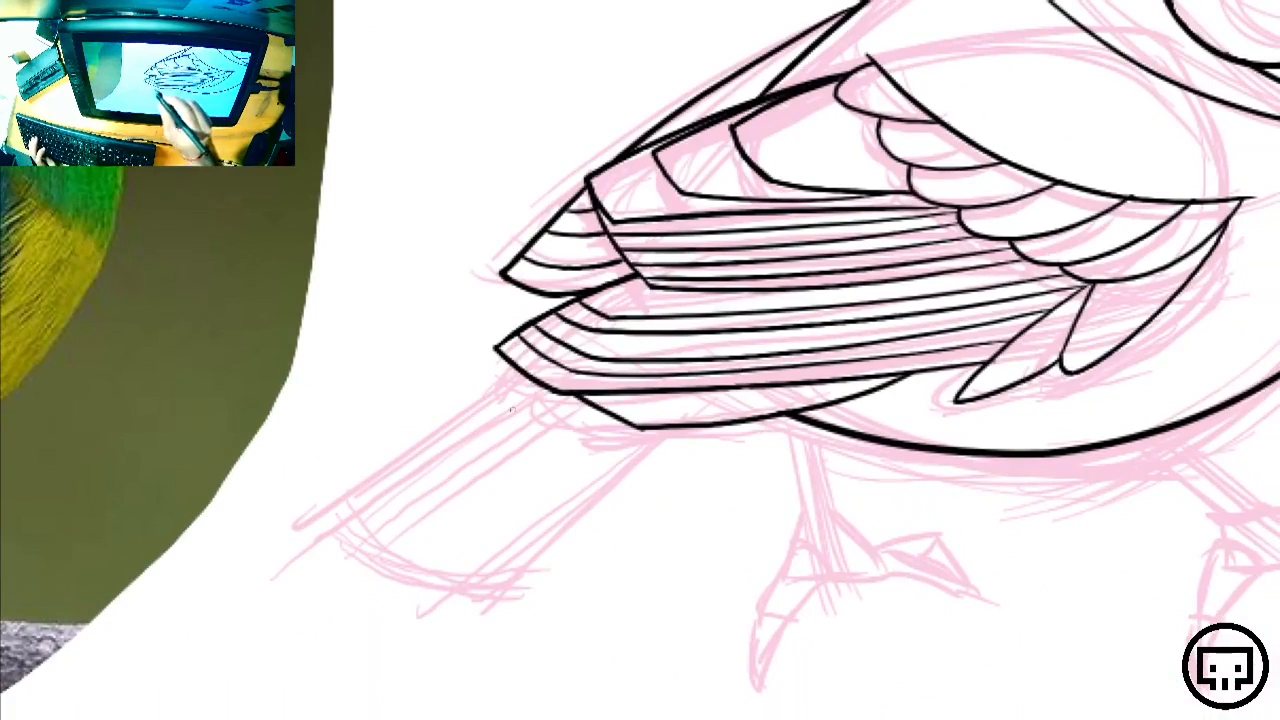
mouse_move(664, 428)
mouse_down()
mouse_move(532, 549)
mouse_move(452, 617)
mouse_up()
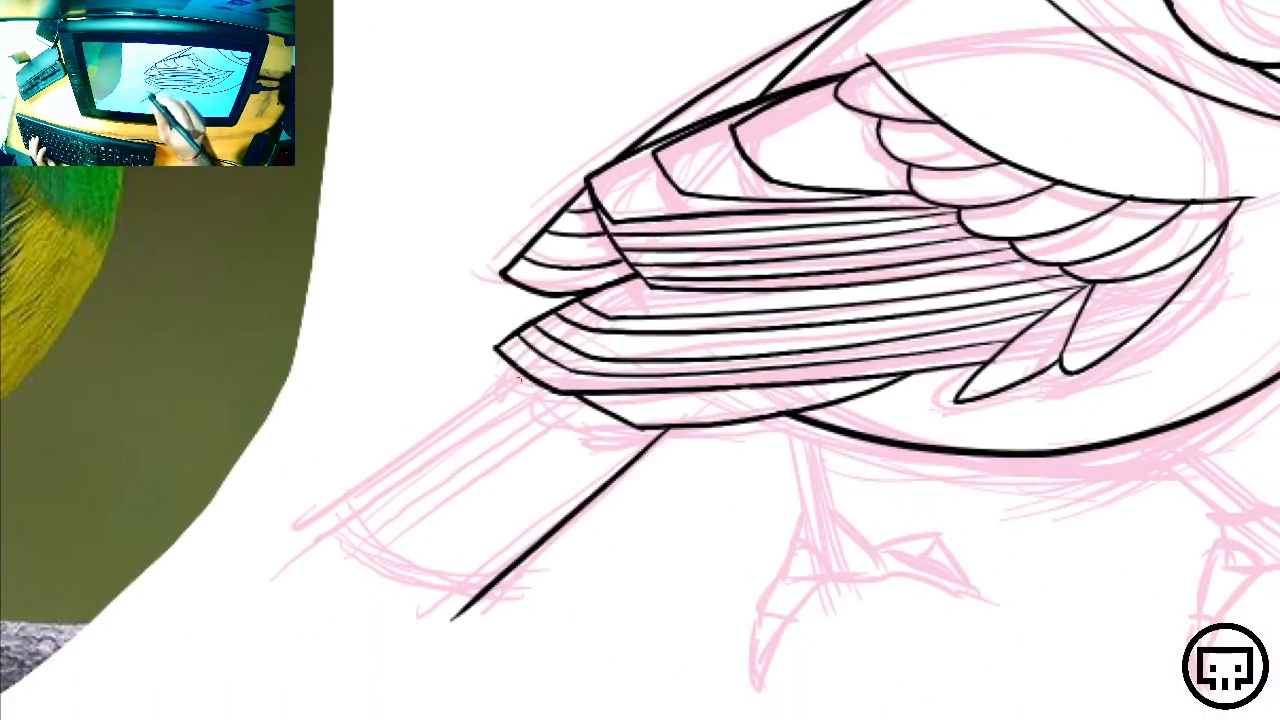
mouse_move(523, 370)
mouse_down()
mouse_move(345, 483)
mouse_move(276, 530)
mouse_up()
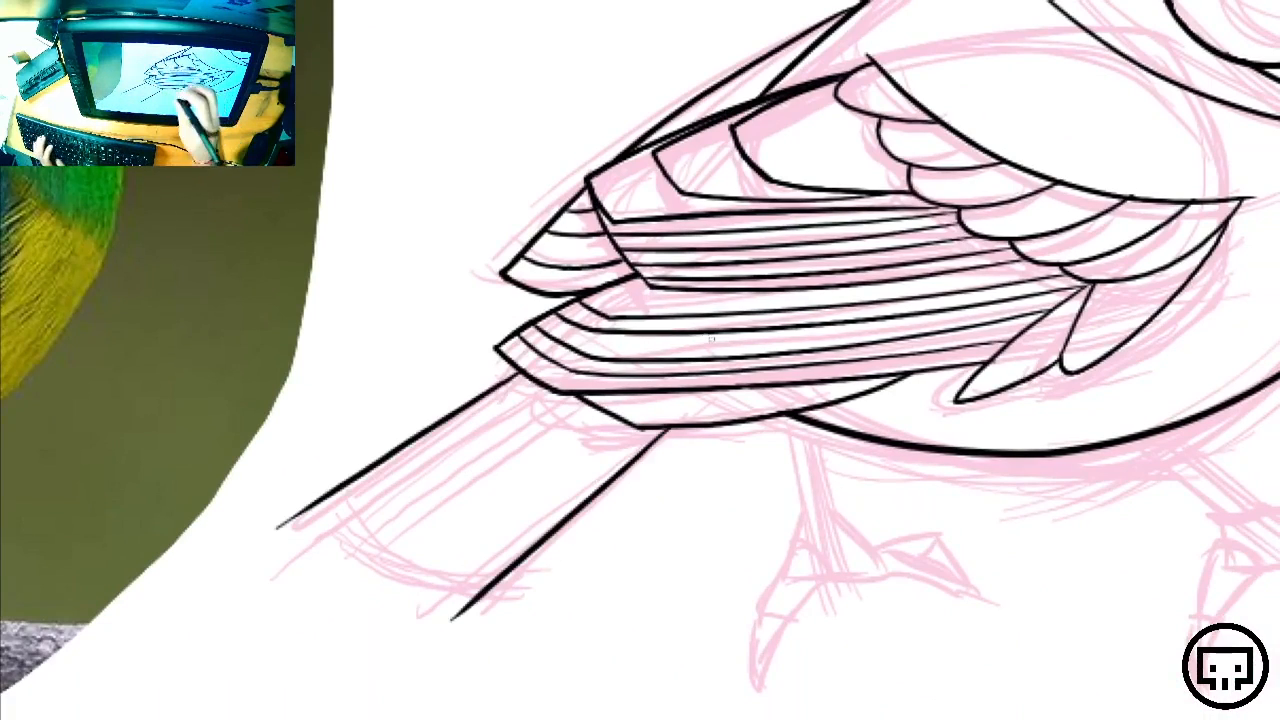
Close the tail's end with a curved line joining both side edges and erase the edge tip extending past it
key(r)
mouse_move(990, 246)
mouse_down()
mouse_move(1012, 308)
mouse_move(645, 700)
mouse_up()
key(space)
drag(915, 340, 572, 700)
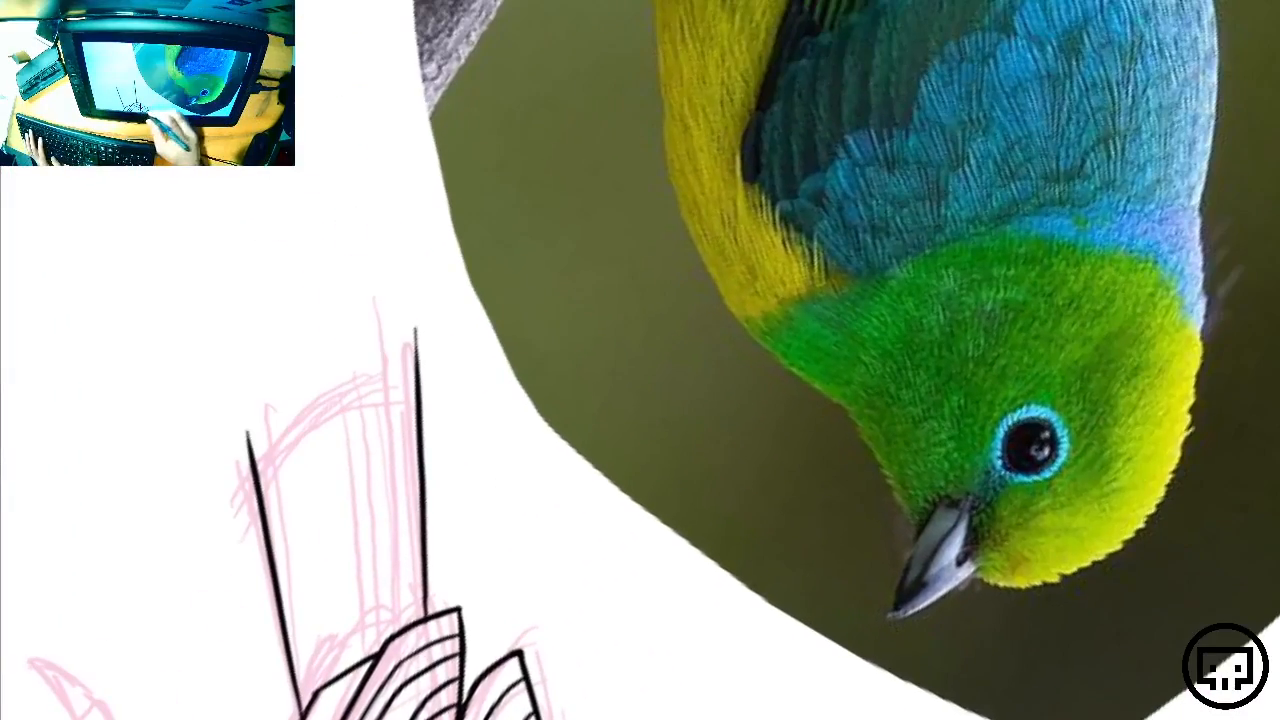
key(r)
key(ctrl+minus)
key(ctrl+minus)
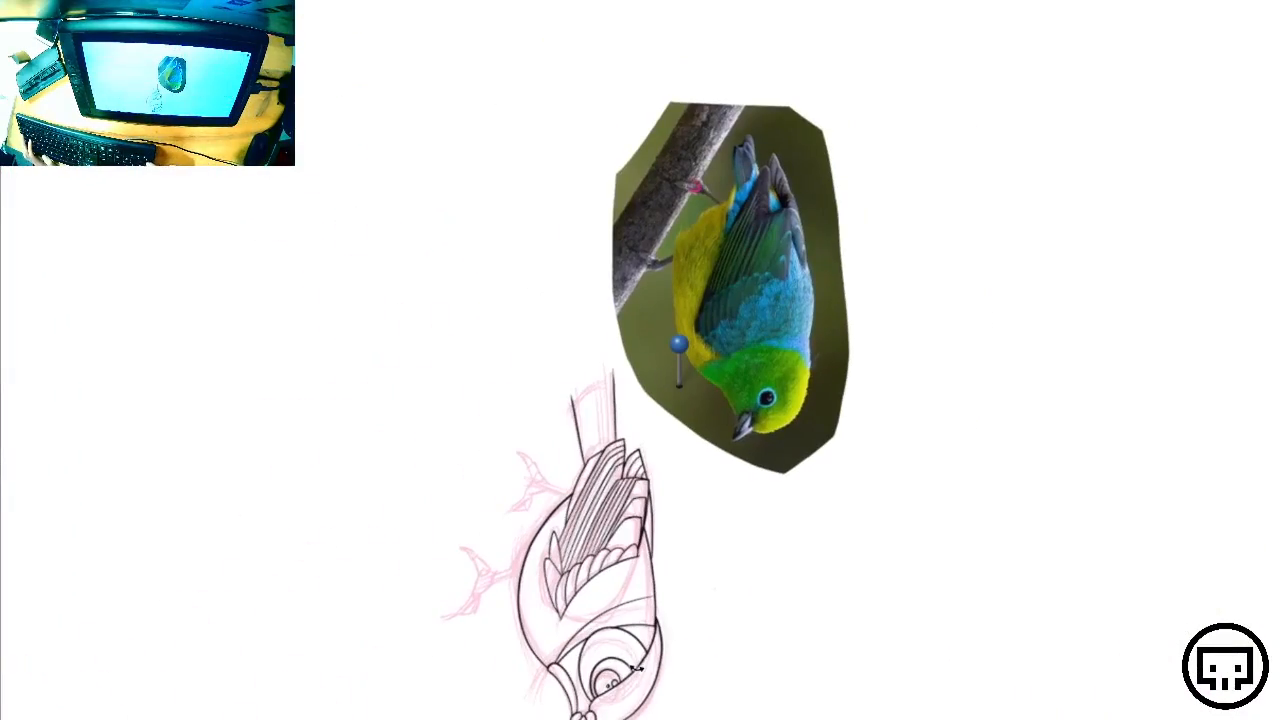
key(ctrl+plus)
key(ctrl+plus)
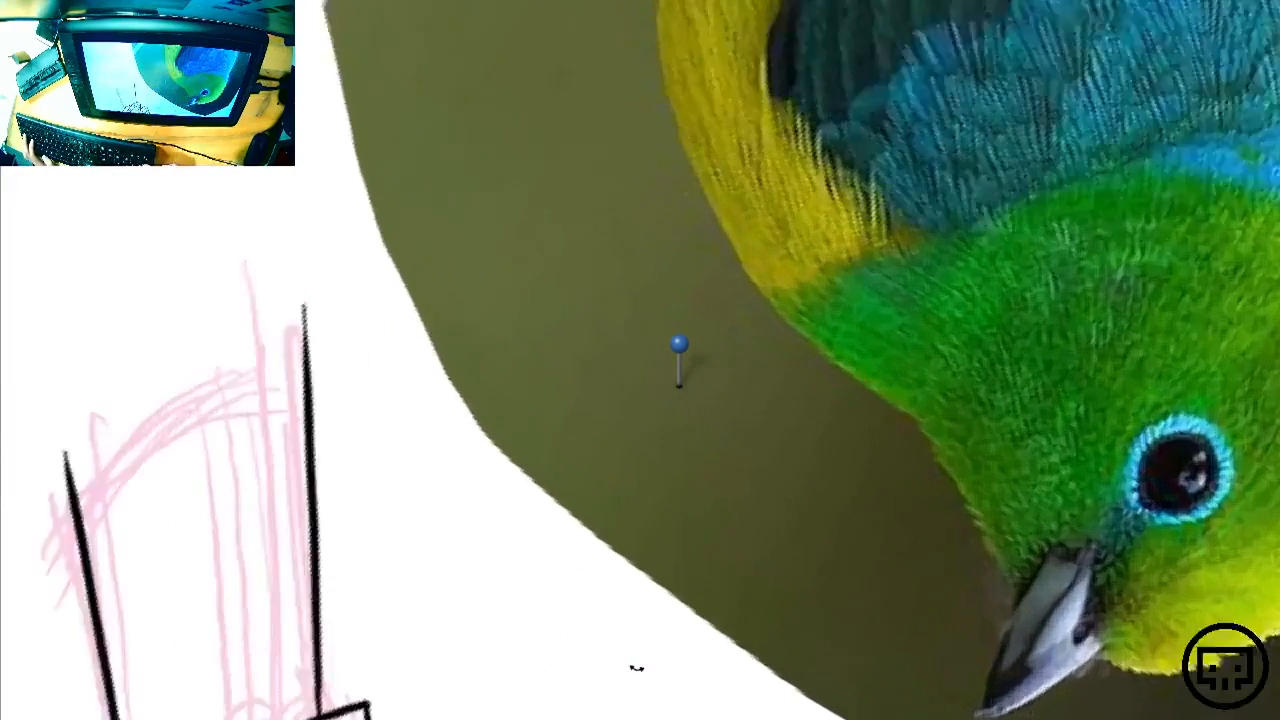
key(ctrl+plus)
key(space)
drag(323, 474, 666, 311)
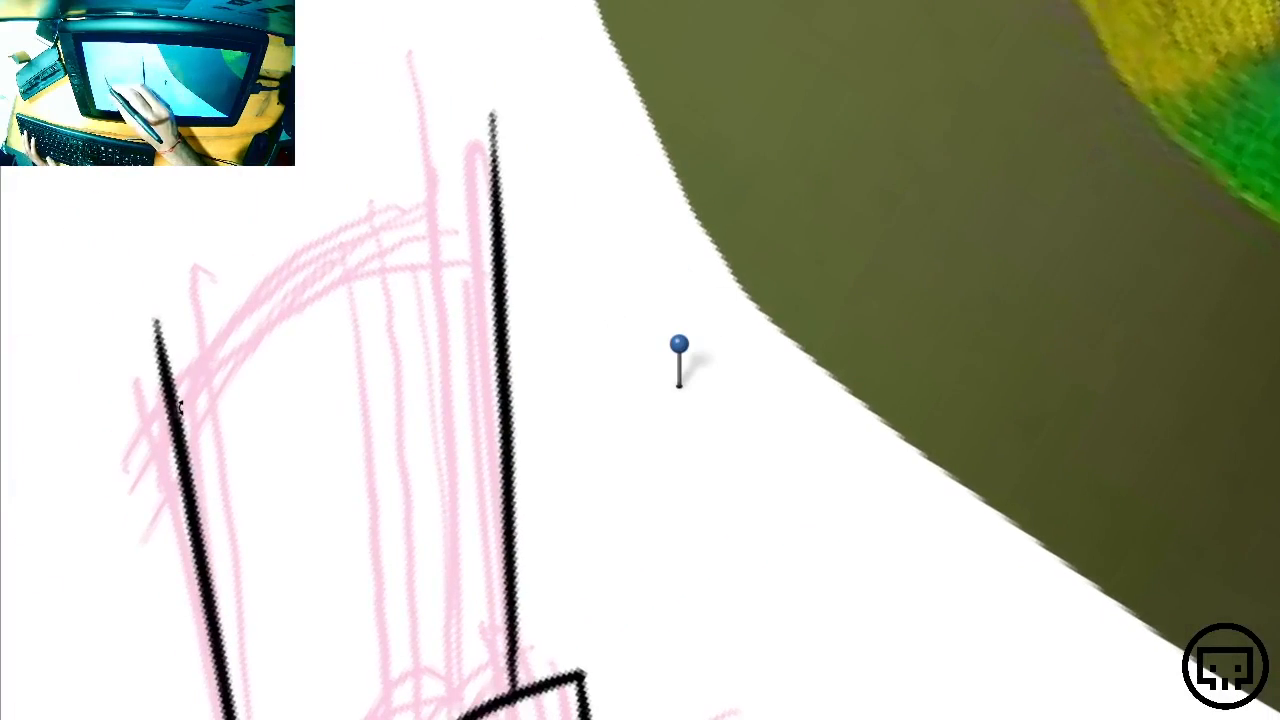
mouse_move(170, 383)
mouse_down()
mouse_move(538, 183)
mouse_move(526, 157)
mouse_move(531, 176)
mouse_move(508, 187)
mouse_move(497, 123)
mouse_up()
key(e)
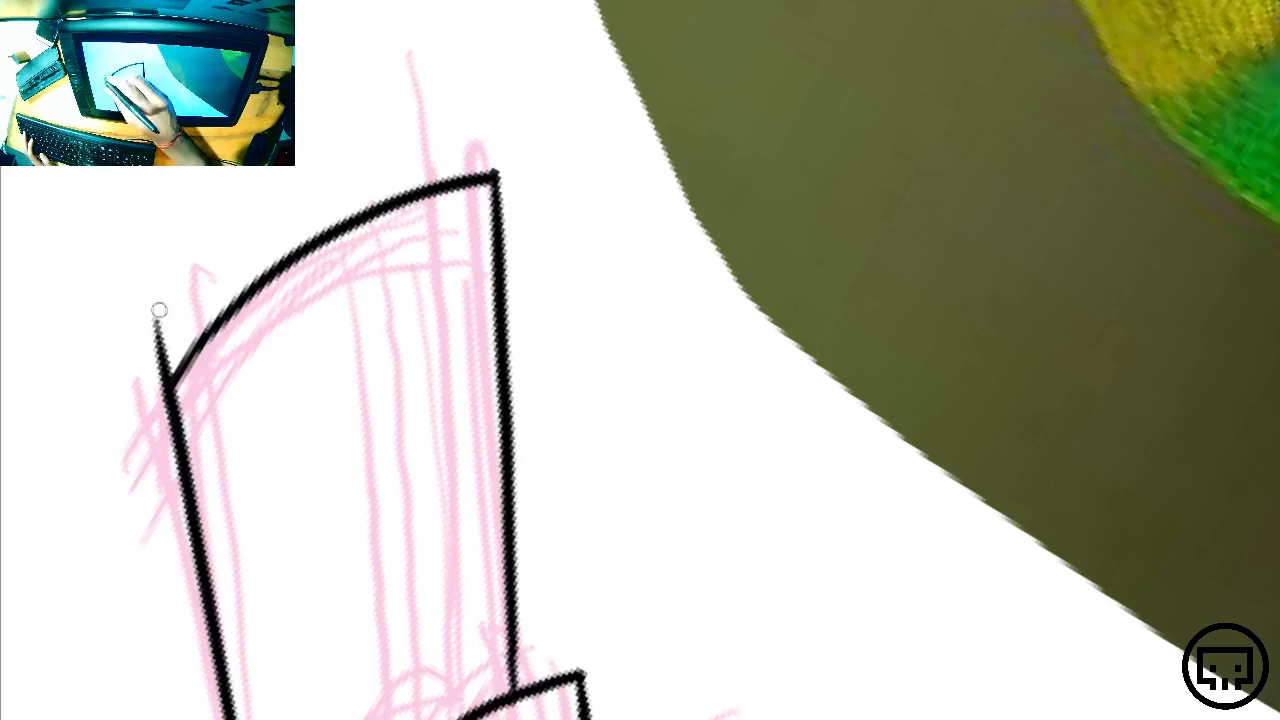
drag(157, 309, 154, 394)
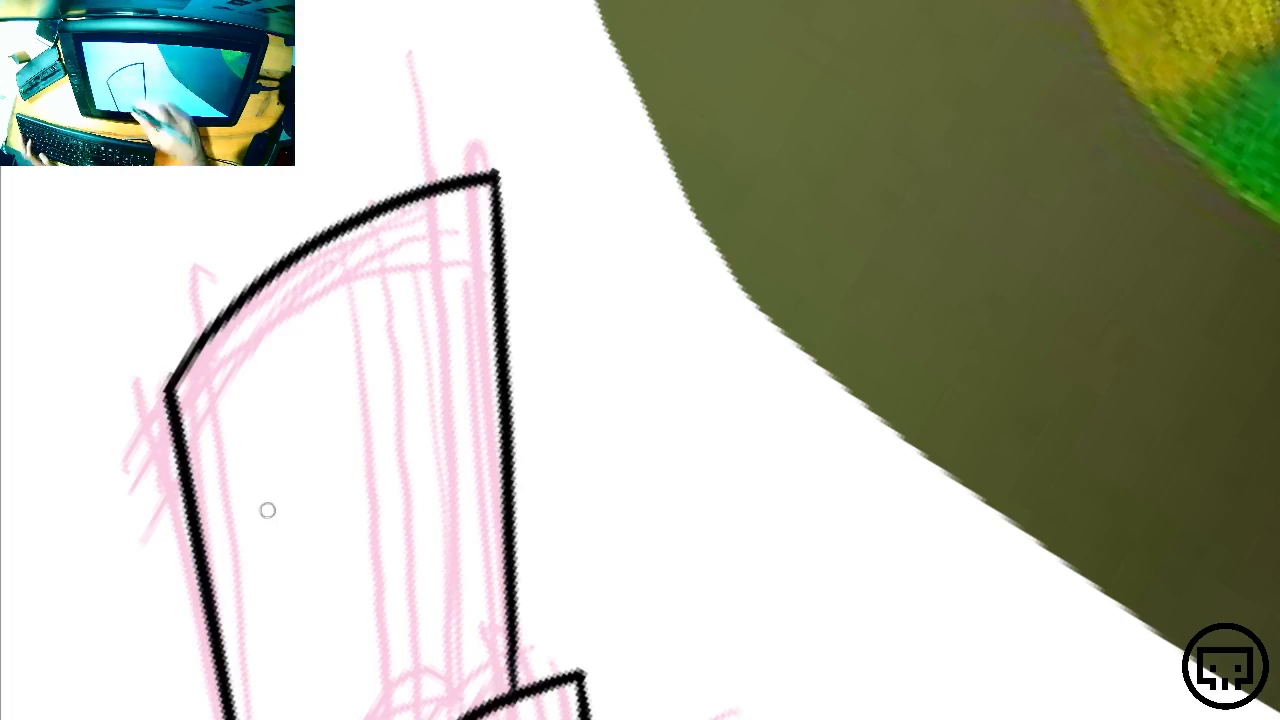
Ink a short curved feather line just inside the tail's end, starting near its upper corner and redoing it once
key(ctrl+minus)
key(ctrl+minus)
key(ctrl+minus)
key(ctrl+minus)
key(ctrl+plus)
key(ctrl+plus)
key(ctrl+plus)
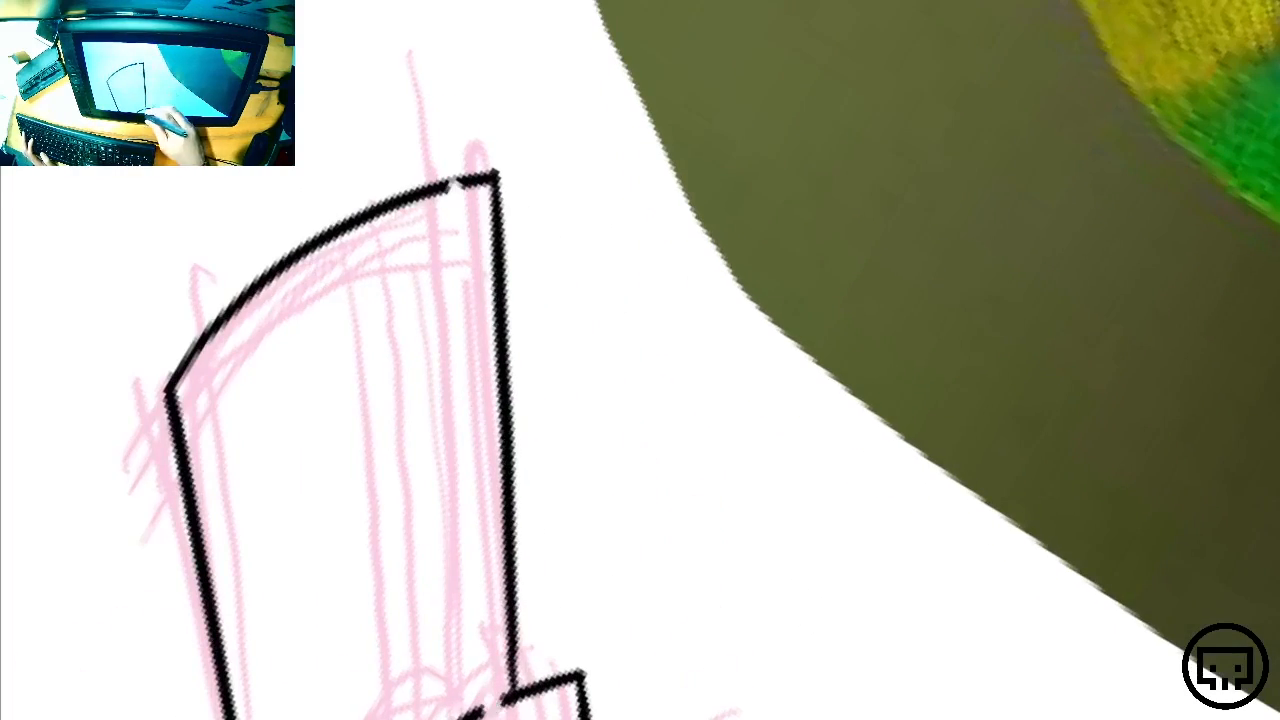
drag(851, 657, 731, 208)
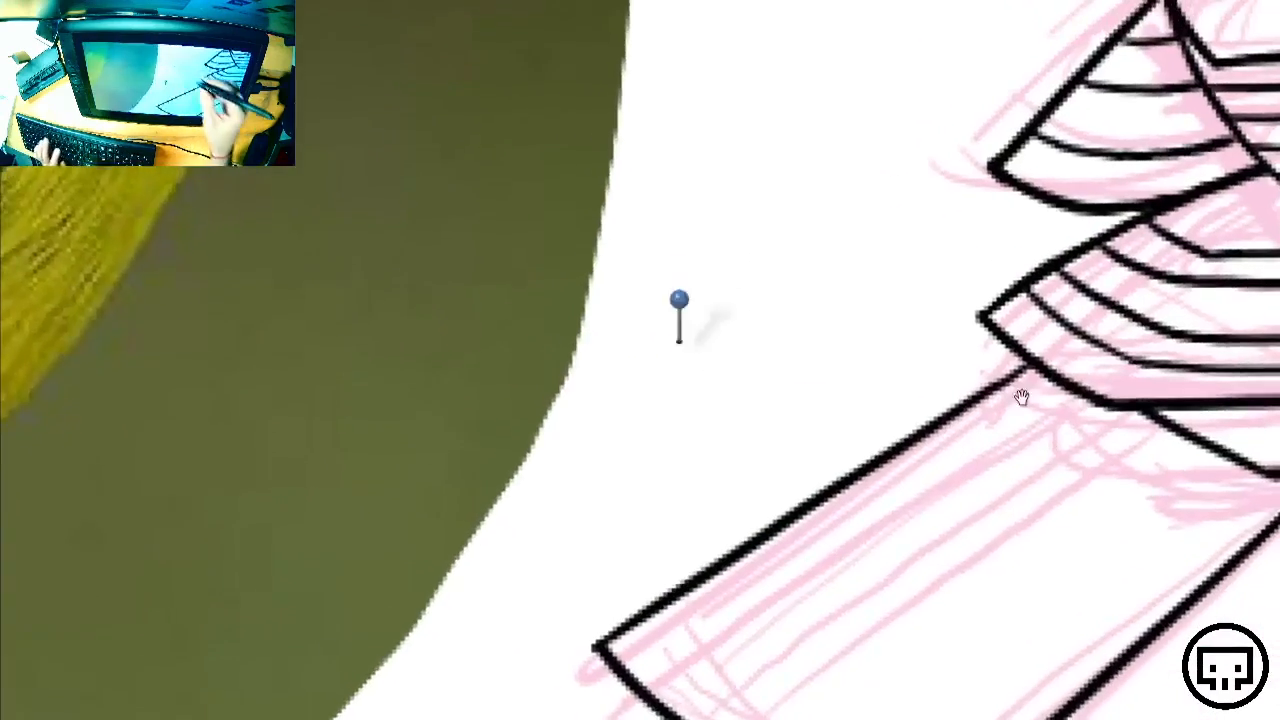
drag(1040, 525, 629, 292)
mouse_move(224, 410)
mouse_down()
mouse_move(251, 449)
mouse_move(488, 566)
mouse_up()
key(ctrl+z)
drag(224, 410, 400, 556)
Ink a long inner line beside the tail's upper edge up to the wing tip, redoing it several times, and erase the curve's overshoot
drag(226, 410, 642, 120)
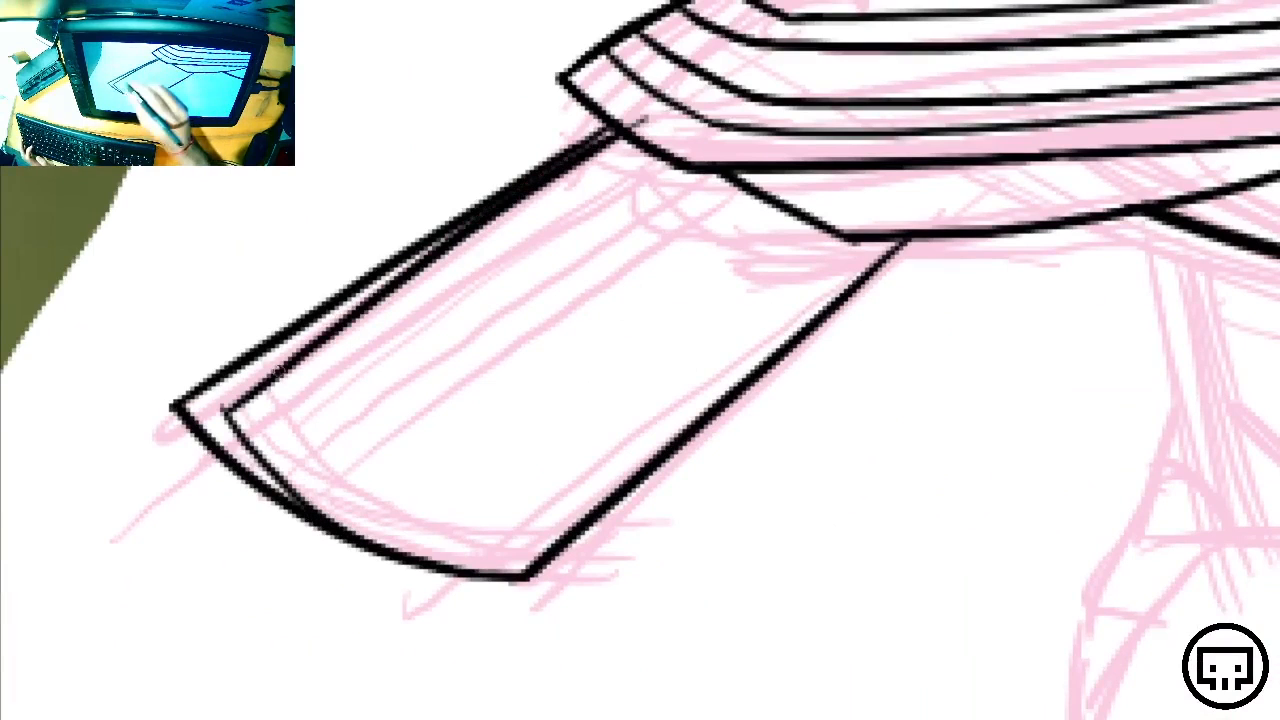
key(ctrl+z)
drag(226, 410, 642, 118)
key(ctrl+z)
drag(226, 410, 660, 112)
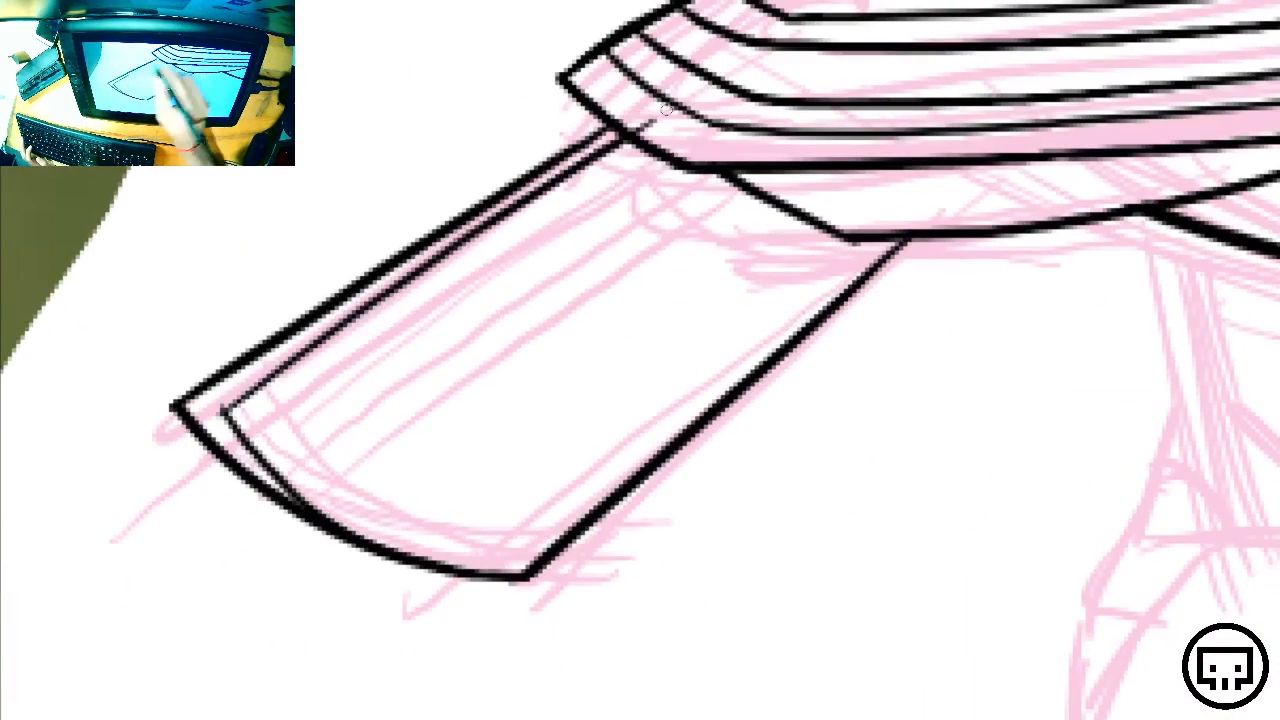
key(ctrl+z)
drag(240, 428, 665, 122)
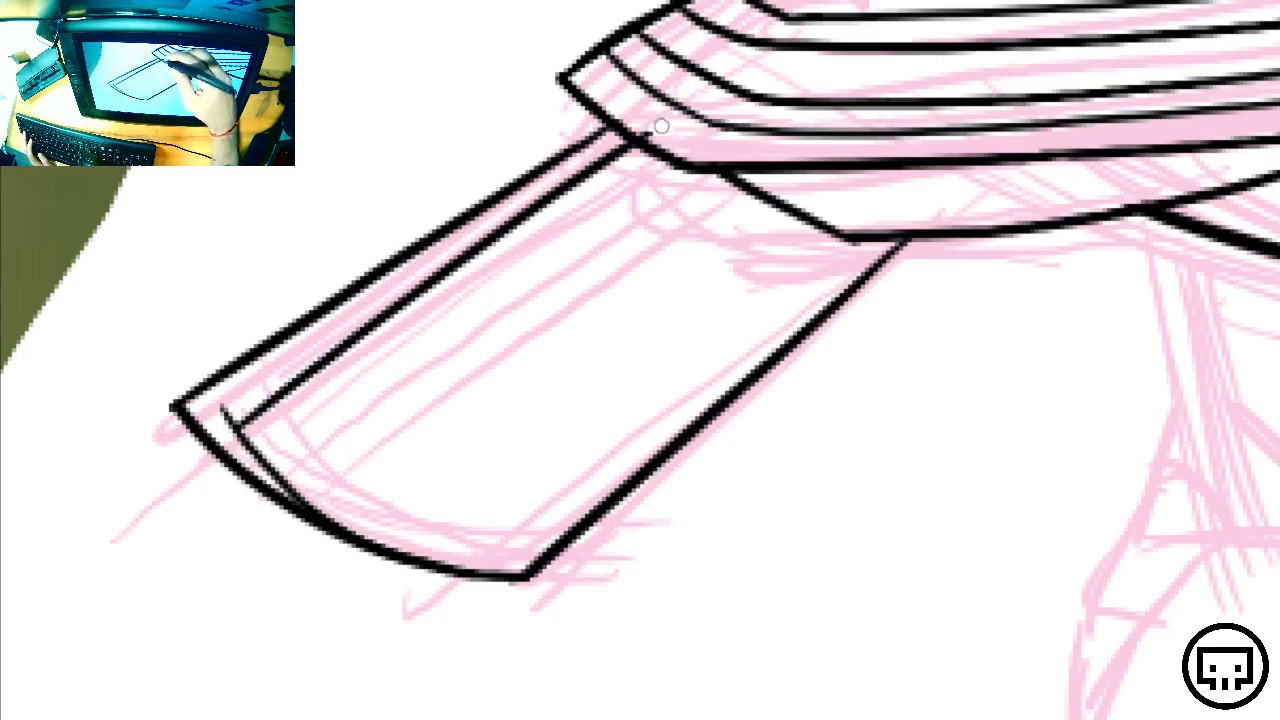
drag(226, 391, 222, 440)
Ink both legs below the belly as narrow double-lined shafts, closing each with a short curve at the ankle
drag(1096, 426, 371, 502)
mouse_move(417, 291)
mouse_down()
mouse_move(434, 449)
mouse_move(462, 546)
mouse_up()
drag(472, 306, 494, 415)
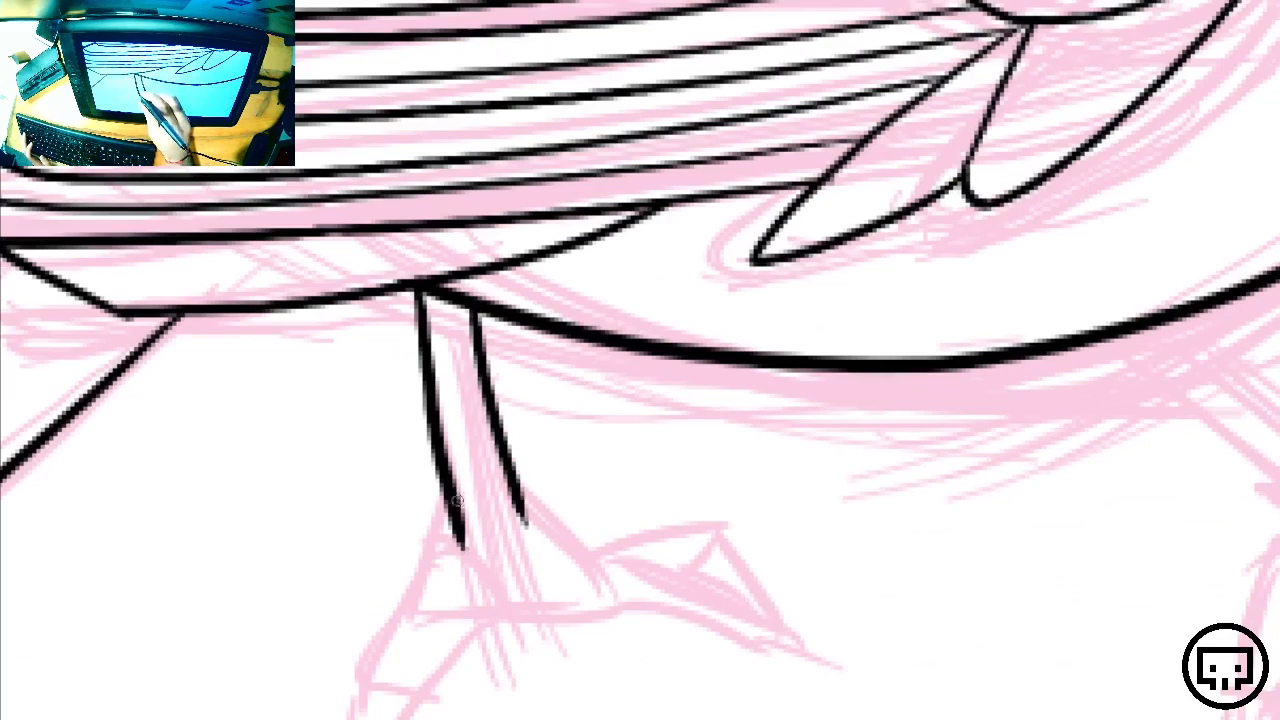
drag(458, 503, 522, 502)
drag(975, 527, 392, 557)
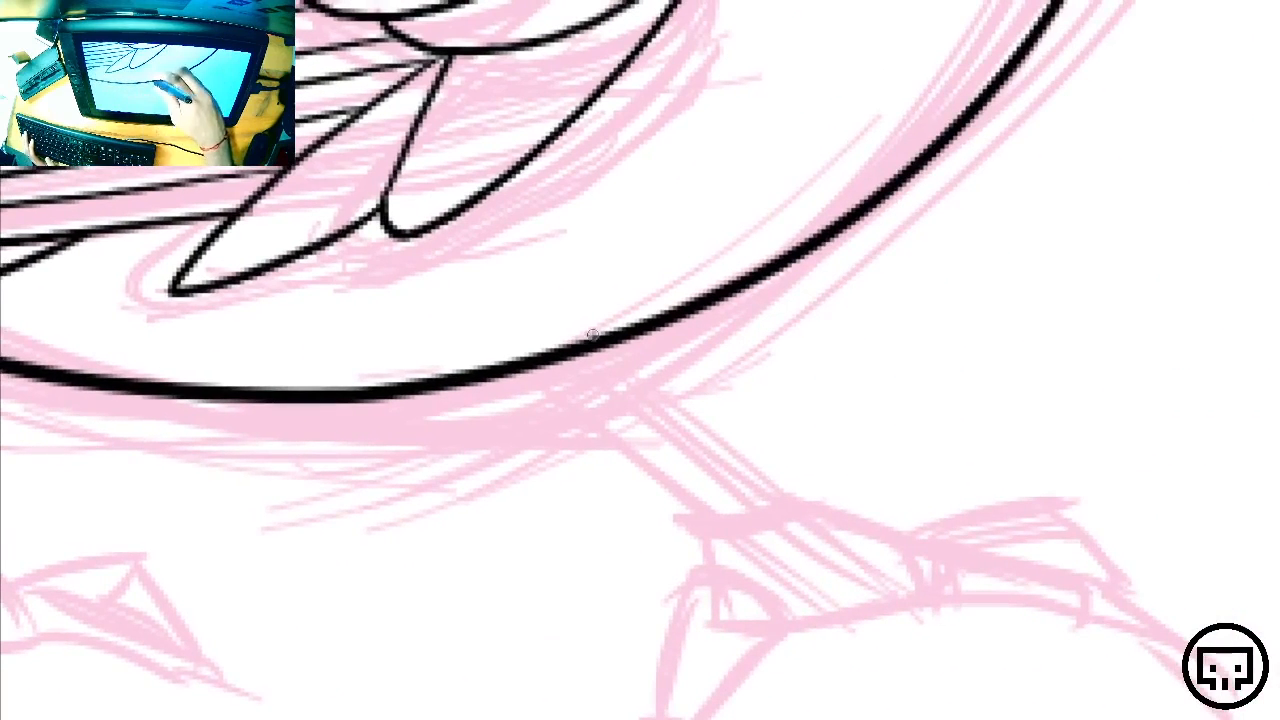
drag(596, 340, 795, 508)
mouse_move(525, 368)
mouse_down()
mouse_move(647, 466)
mouse_move(778, 534)
mouse_move(740, 517)
mouse_move(784, 496)
mouse_up()
Trim the tail-side leg's overshoot and ink that foot's back toe with a pointed claw, joined to the ankle by a short line
drag(706, 597, 1241, 420)
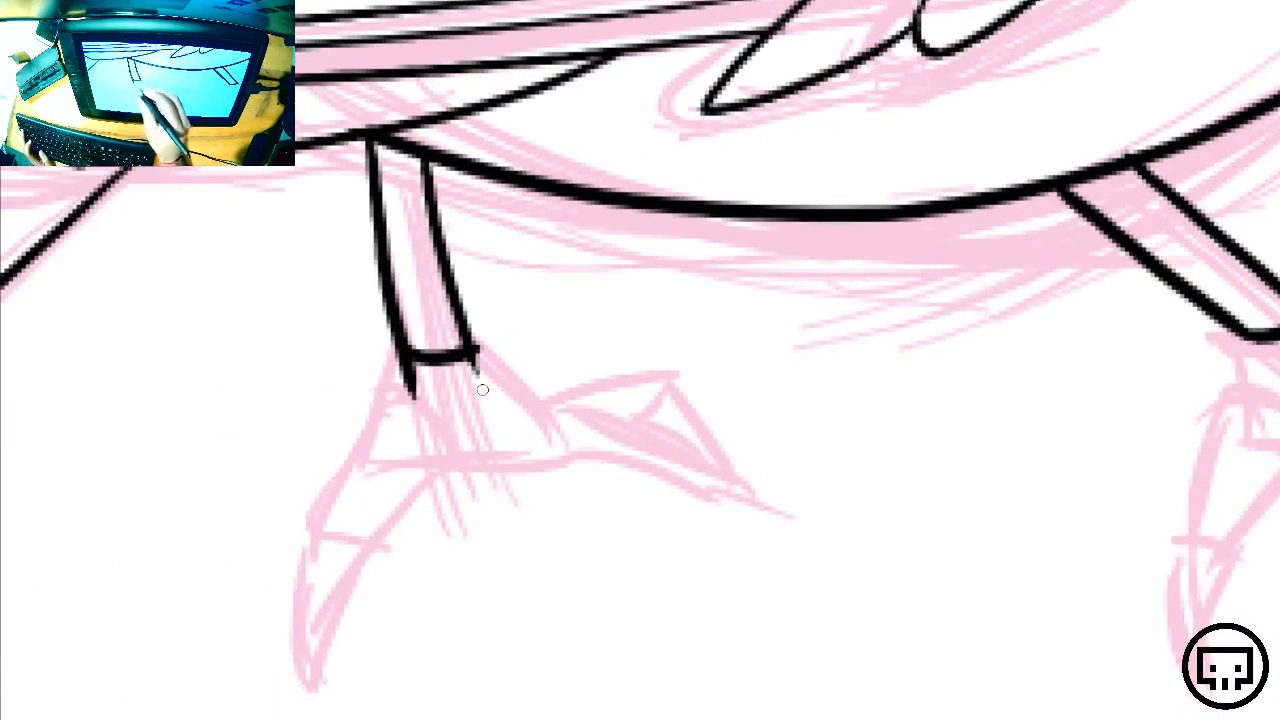
mouse_move(416, 403)
mouse_down()
mouse_move(400, 379)
mouse_move(432, 460)
mouse_move(372, 540)
mouse_move(332, 675)
mouse_up()
mouse_move(386, 404)
mouse_down()
mouse_move(332, 525)
mouse_move(318, 608)
mouse_move(326, 670)
mouse_up()
drag(401, 356, 377, 416)
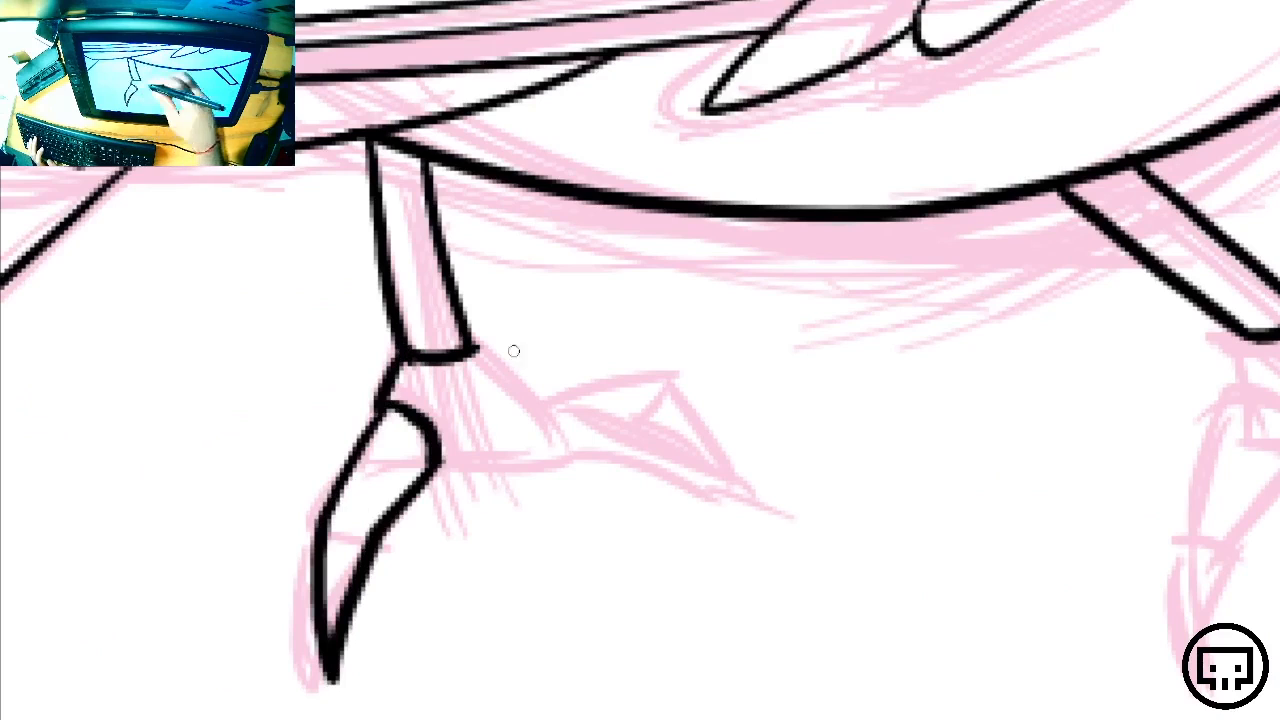
Ink the tail-side foot's body, its front toe with a curved claw, and a partly hidden second toe behind it
drag(470, 355, 558, 444)
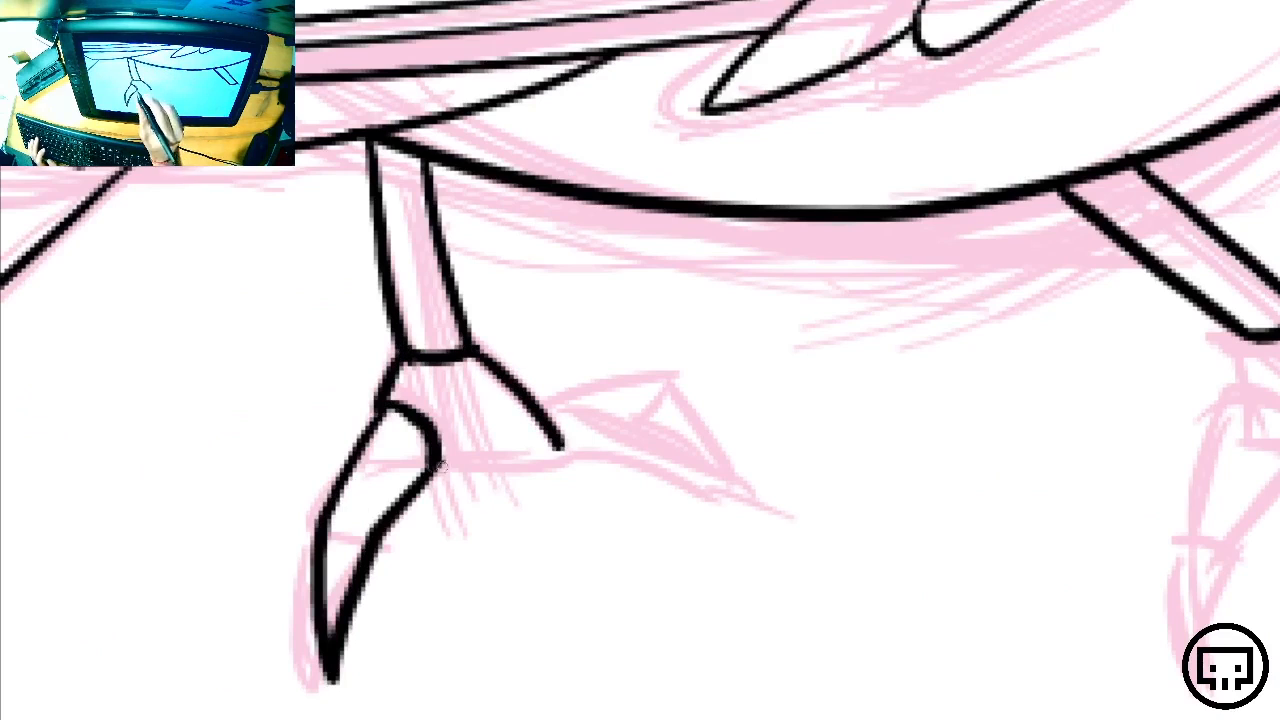
drag(440, 465, 700, 428)
mouse_move(538, 402)
mouse_down()
mouse_move(695, 365)
mouse_move(696, 430)
mouse_up()
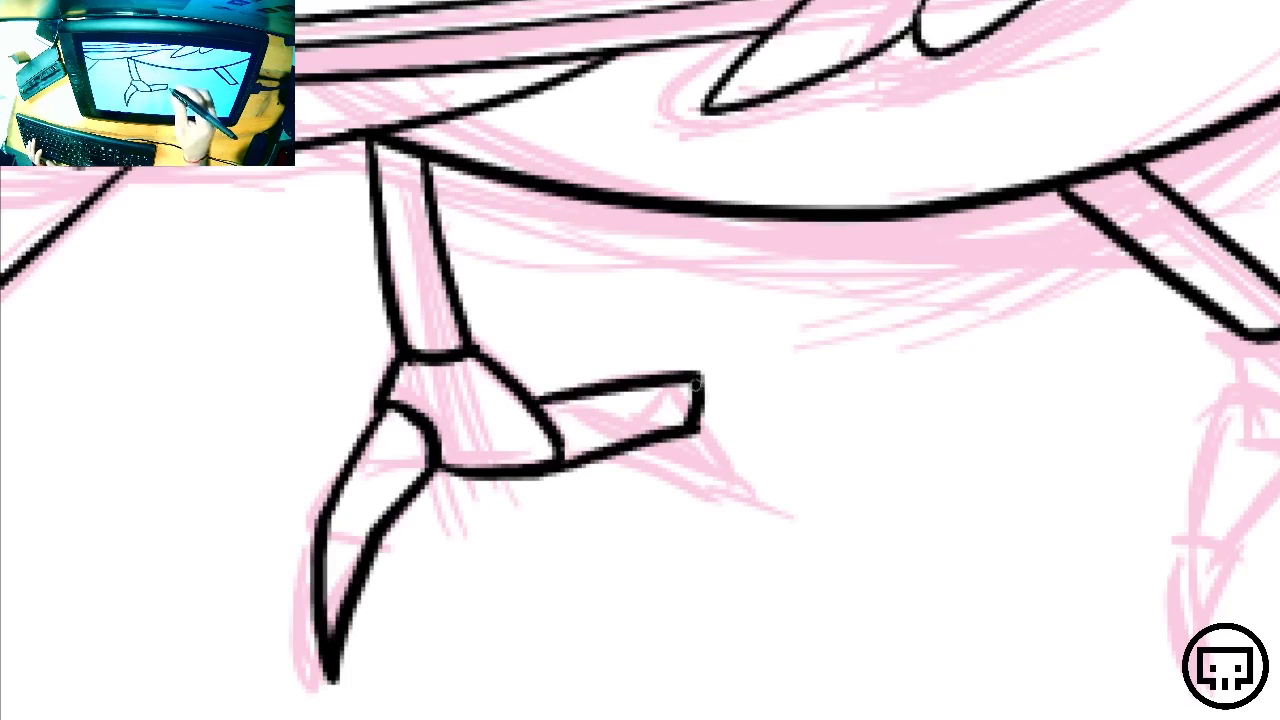
drag(700, 378, 772, 532)
drag(692, 432, 770, 541)
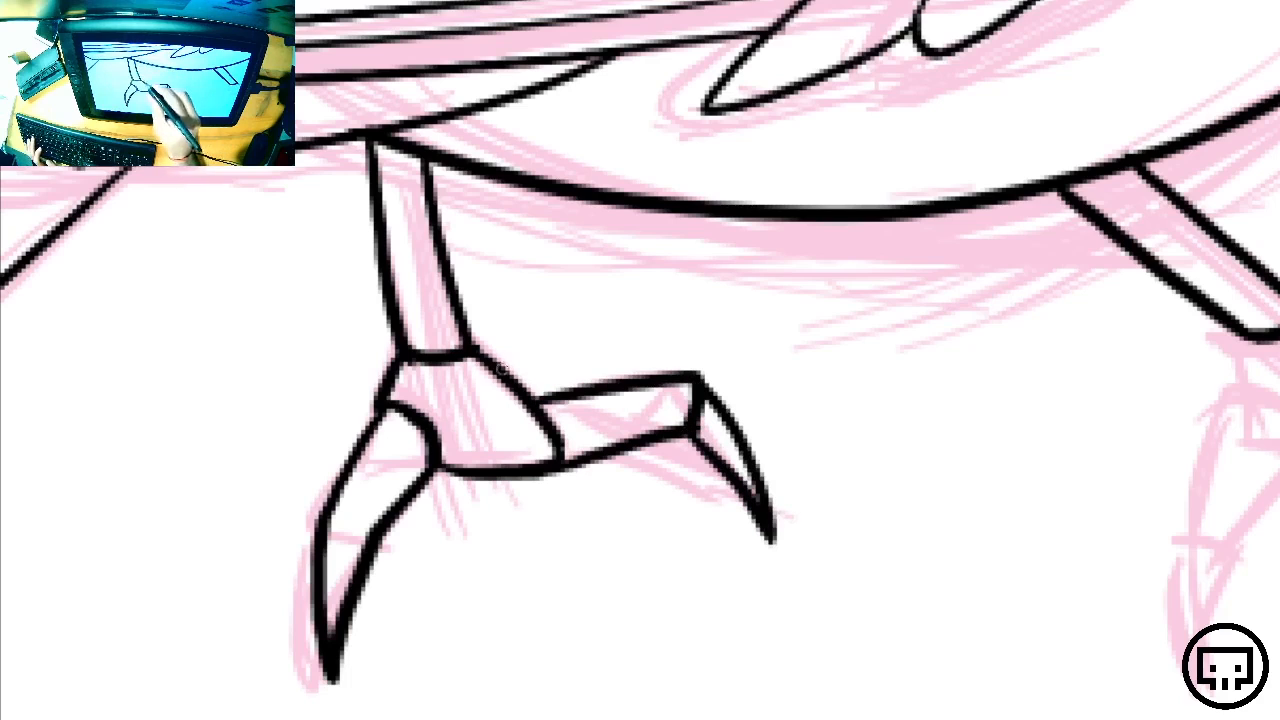
mouse_move(498, 366)
mouse_down()
mouse_move(618, 337)
mouse_move(651, 372)
mouse_move(614, 342)
mouse_move(616, 384)
mouse_up()
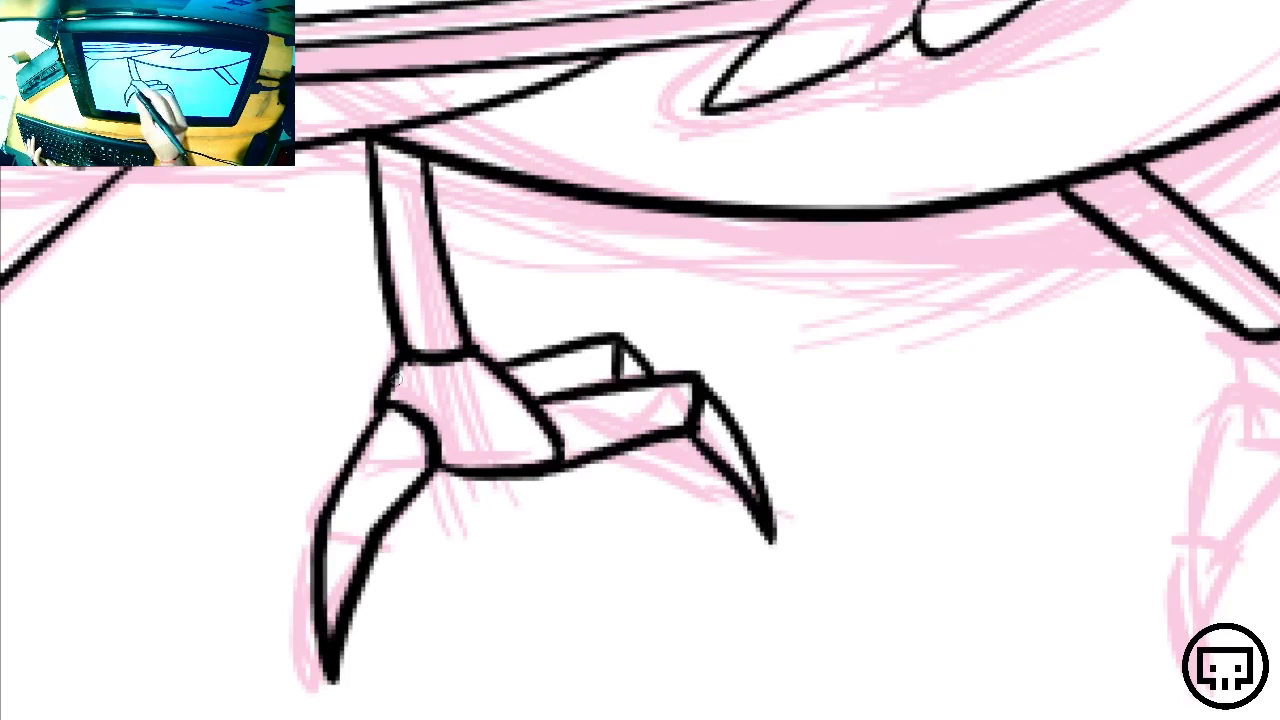
Try three curved bands across the body of the tail-side foot, and undo them
drag(396, 386, 528, 372)
drag(420, 424, 532, 408)
drag(438, 458, 576, 442)
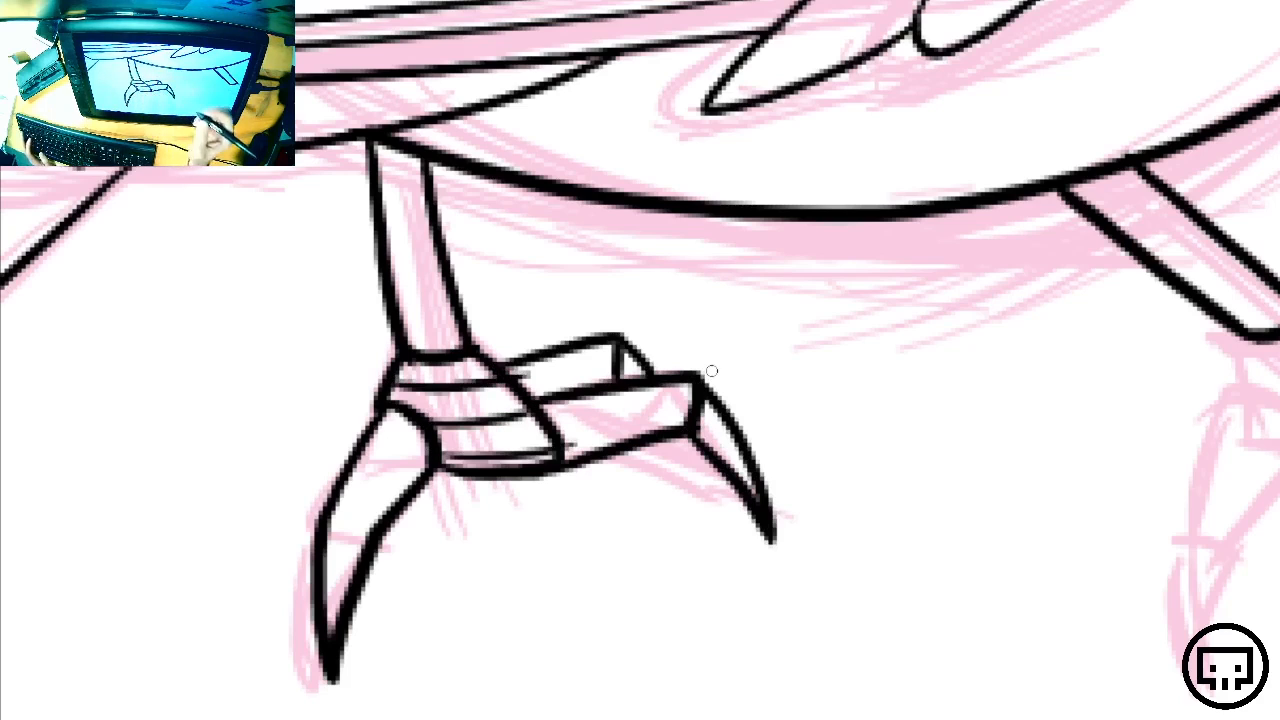
key(ctrl+z)
key(ctrl+z)
key(ctrl+z)
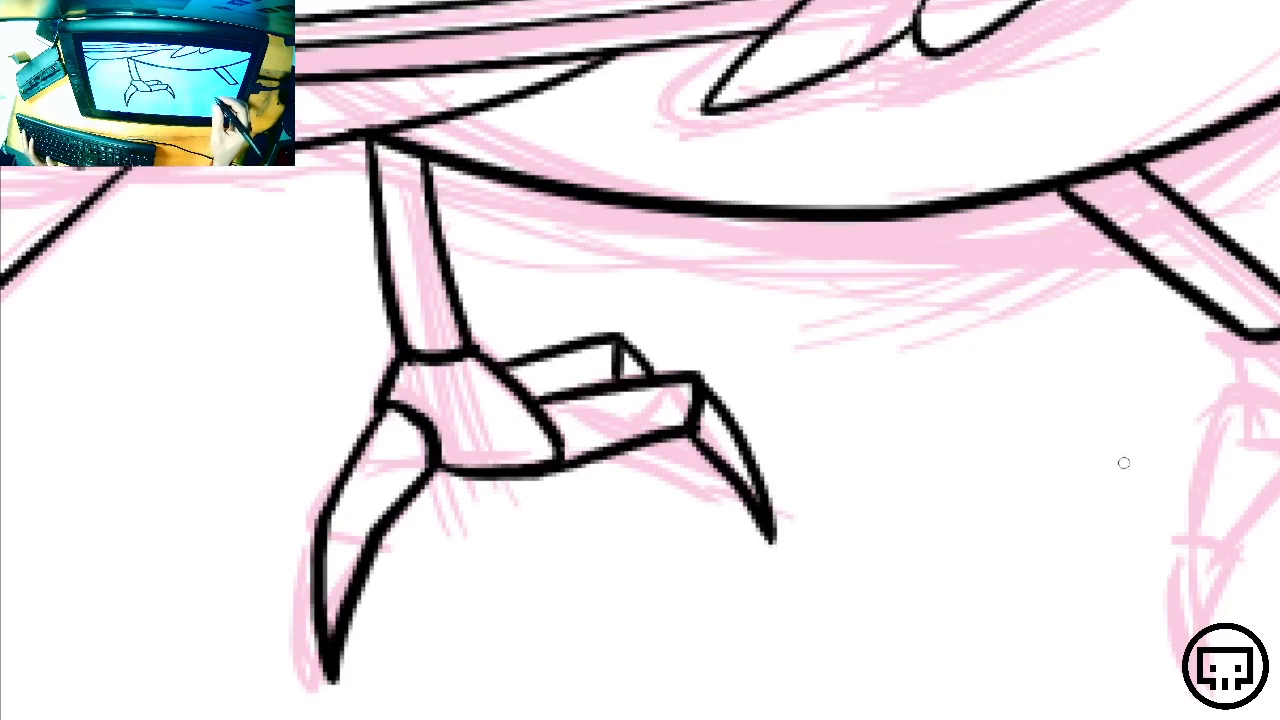
Ink the head-side foot's back toe as a rounded segment ending in a downward-pointing claw
drag(1140, 465, 446, 554)
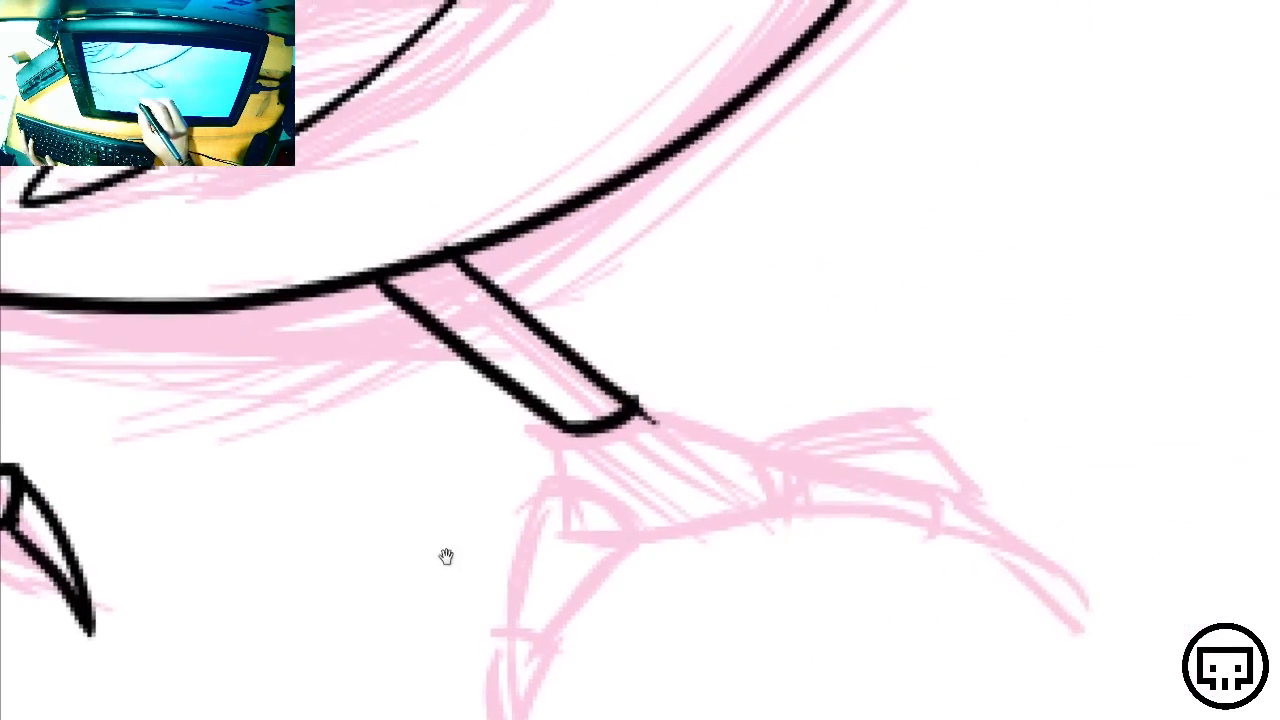
mouse_move(566, 481)
mouse_down()
mouse_move(617, 549)
mouse_move(627, 539)
mouse_move(512, 657)
mouse_move(464, 629)
mouse_up()
mouse_move(600, 663)
mouse_down()
mouse_move(760, 453)
mouse_move(889, 313)
mouse_up()
drag(874, 380, 816, 416)
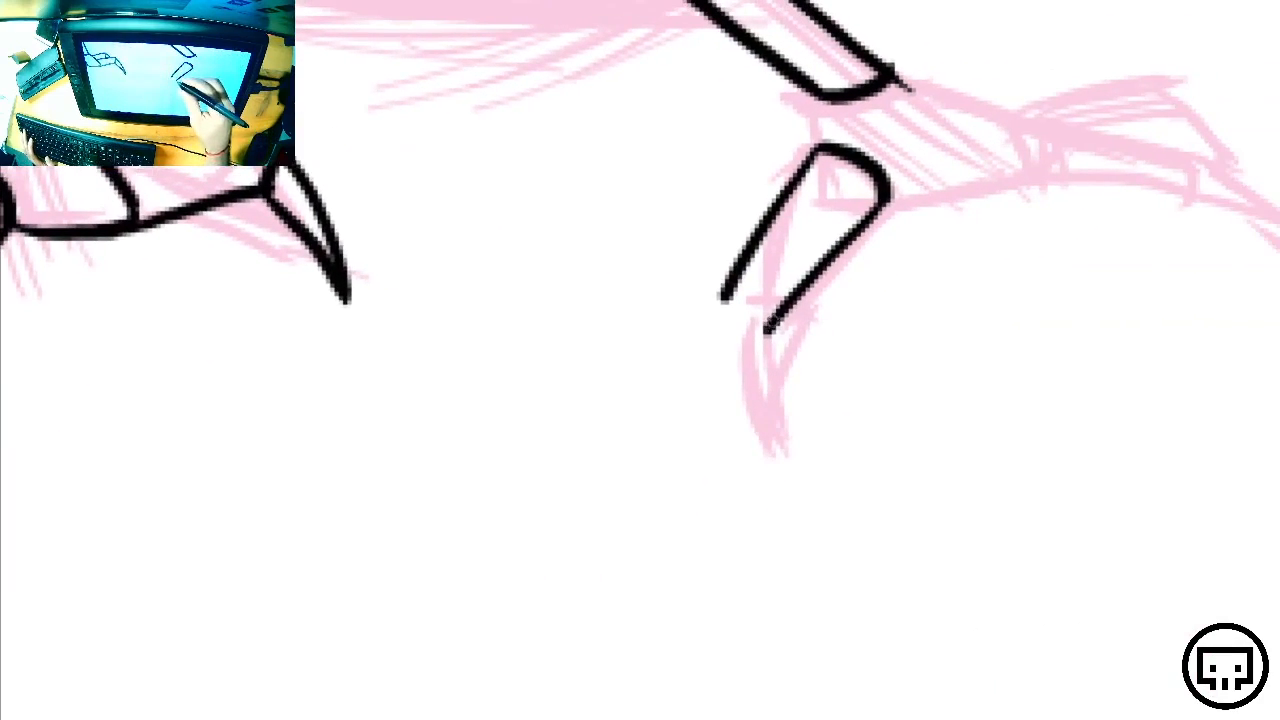
drag(766, 331, 757, 466)
mouse_move(722, 296)
mouse_down()
mouse_move(720, 340)
mouse_move(758, 472)
mouse_up()
Outline the body of the head-side foot between the ankle, the back toe and the base of the front toe
drag(971, 280, 789, 468)
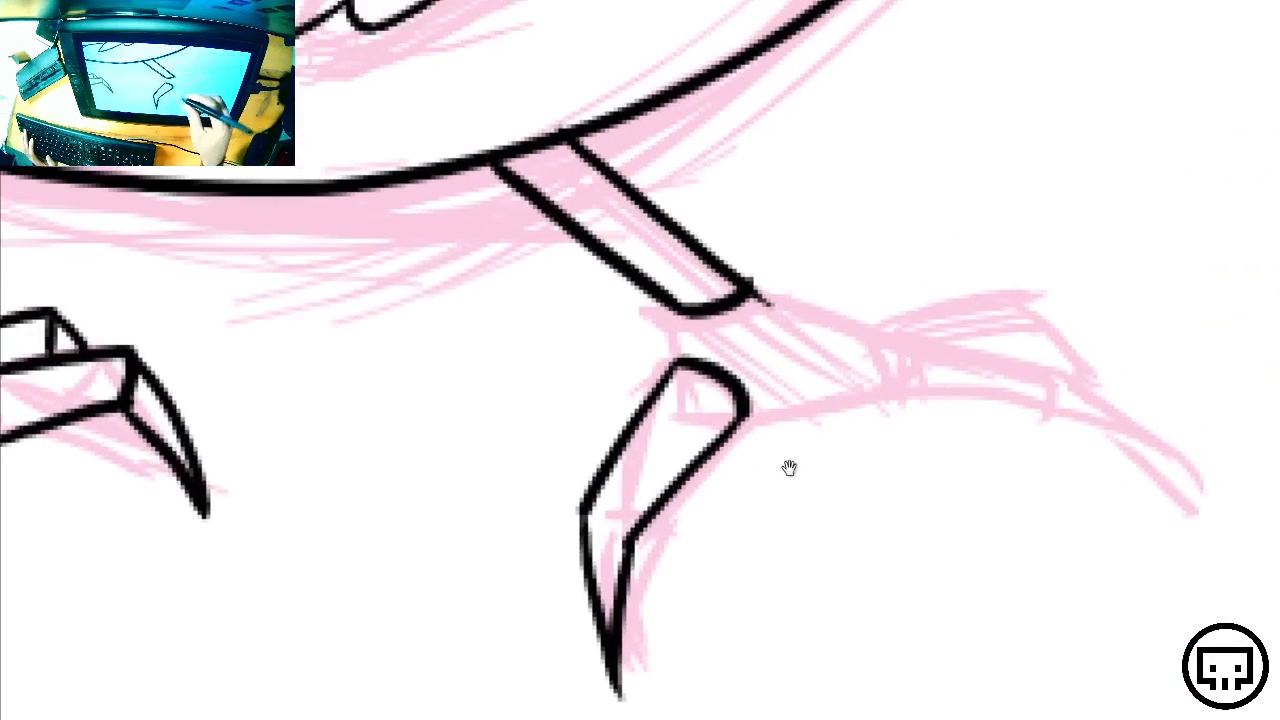
drag(675, 317, 672, 364)
drag(743, 421, 903, 386)
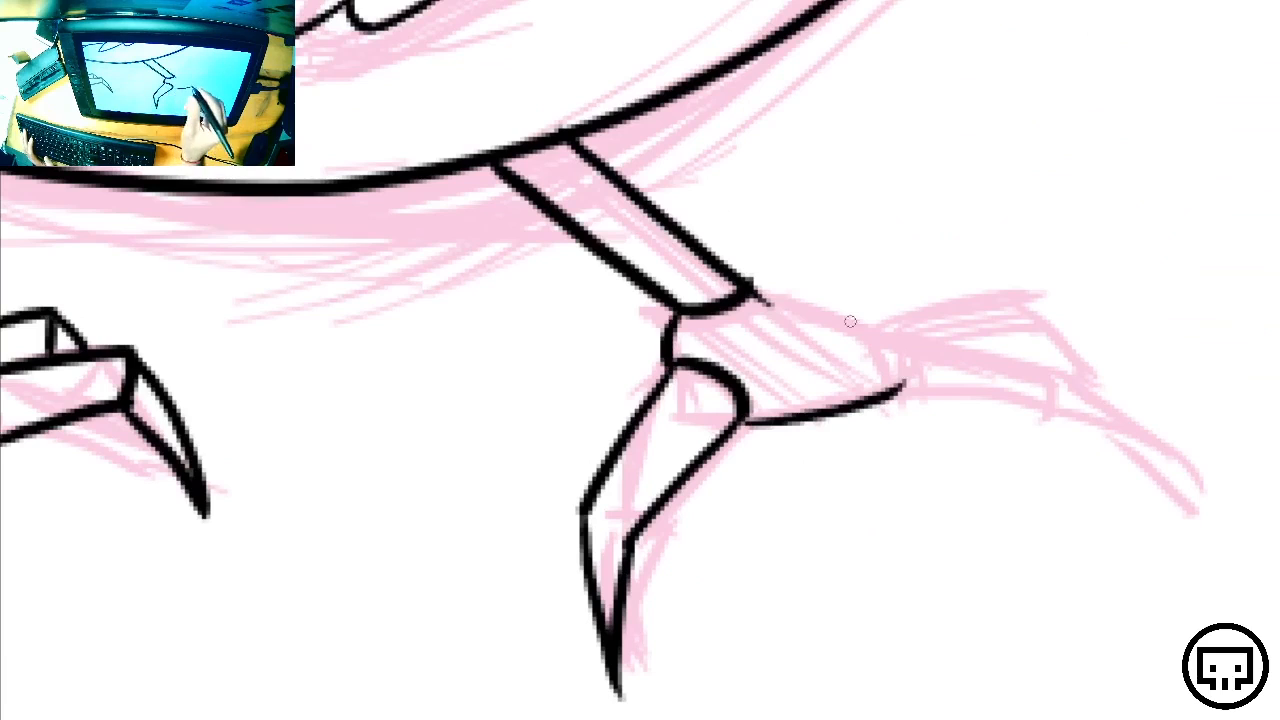
mouse_move(748, 291)
mouse_down()
mouse_move(933, 341)
mouse_move(892, 326)
mouse_move(897, 392)
mouse_up()
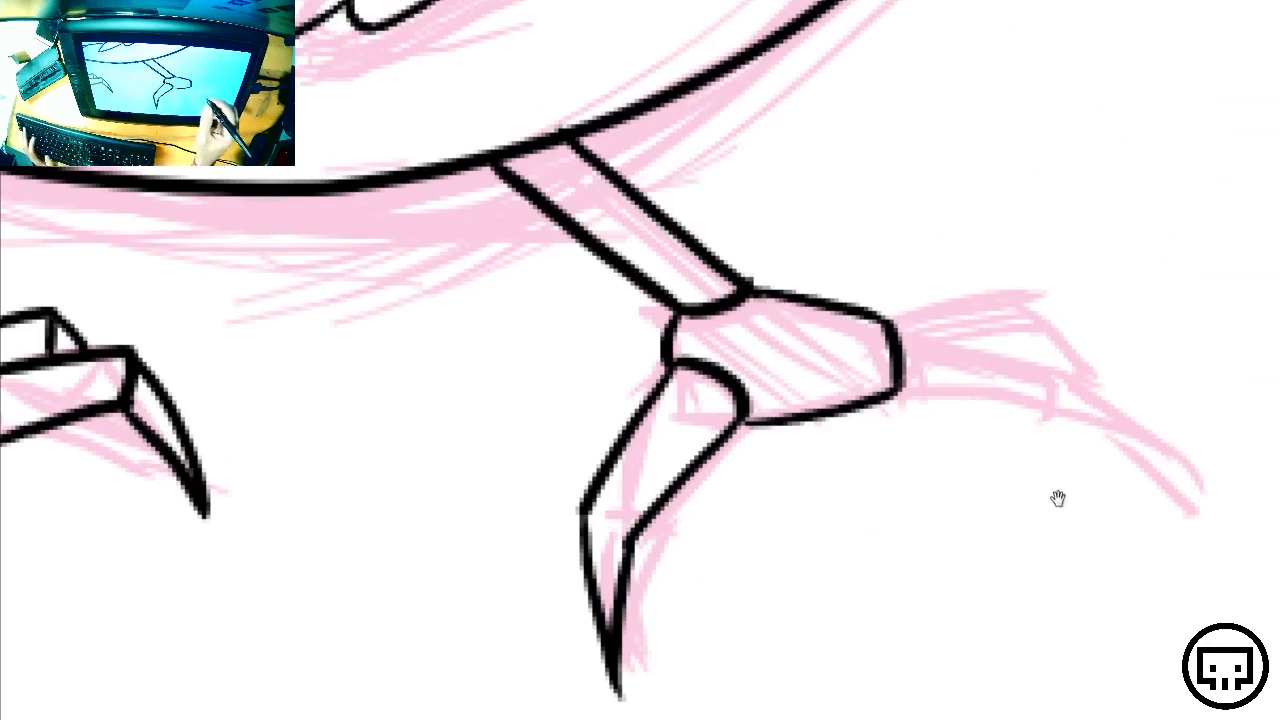
Ink the head-side foot's long front toe with a pointed claw, redoing its lower edge once
drag(1057, 497, 920, 509)
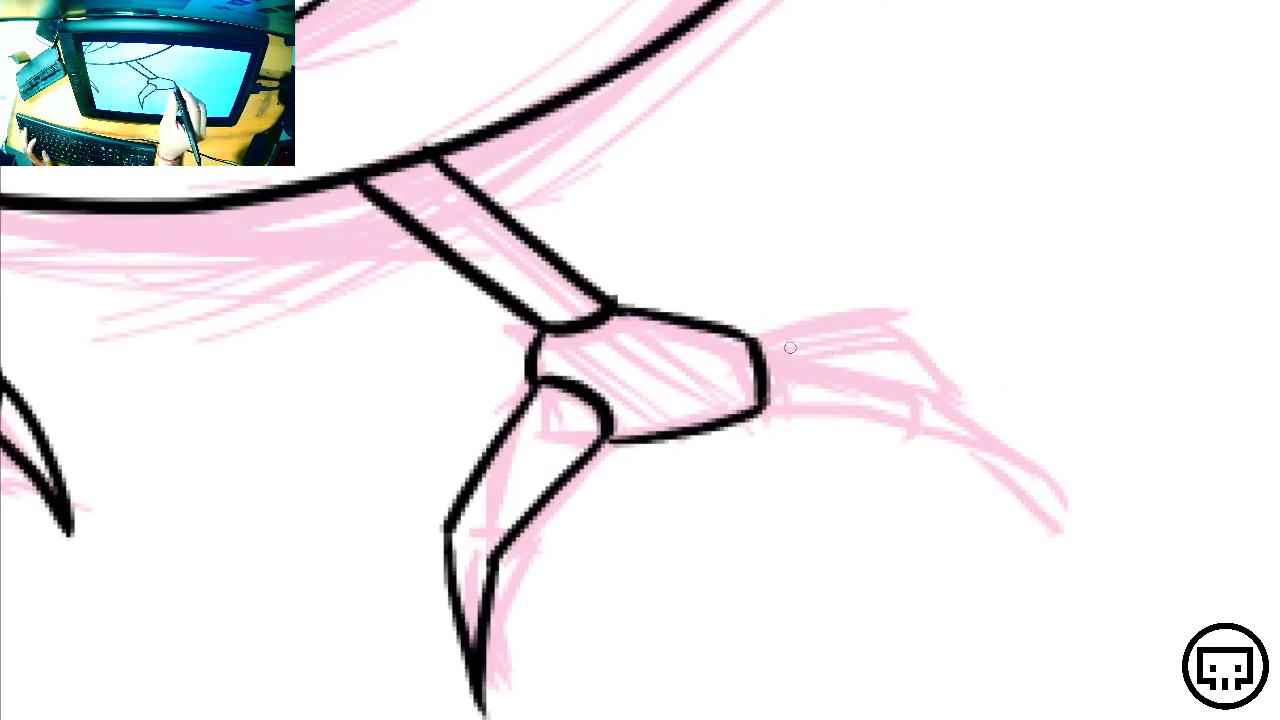
drag(760, 343, 968, 380)
mouse_move(764, 408)
mouse_down()
mouse_move(957, 418)
mouse_move(945, 419)
mouse_move(1068, 505)
mouse_up()
key(ctrl+z)
drag(971, 382, 1093, 518)
drag(950, 418, 1096, 522)
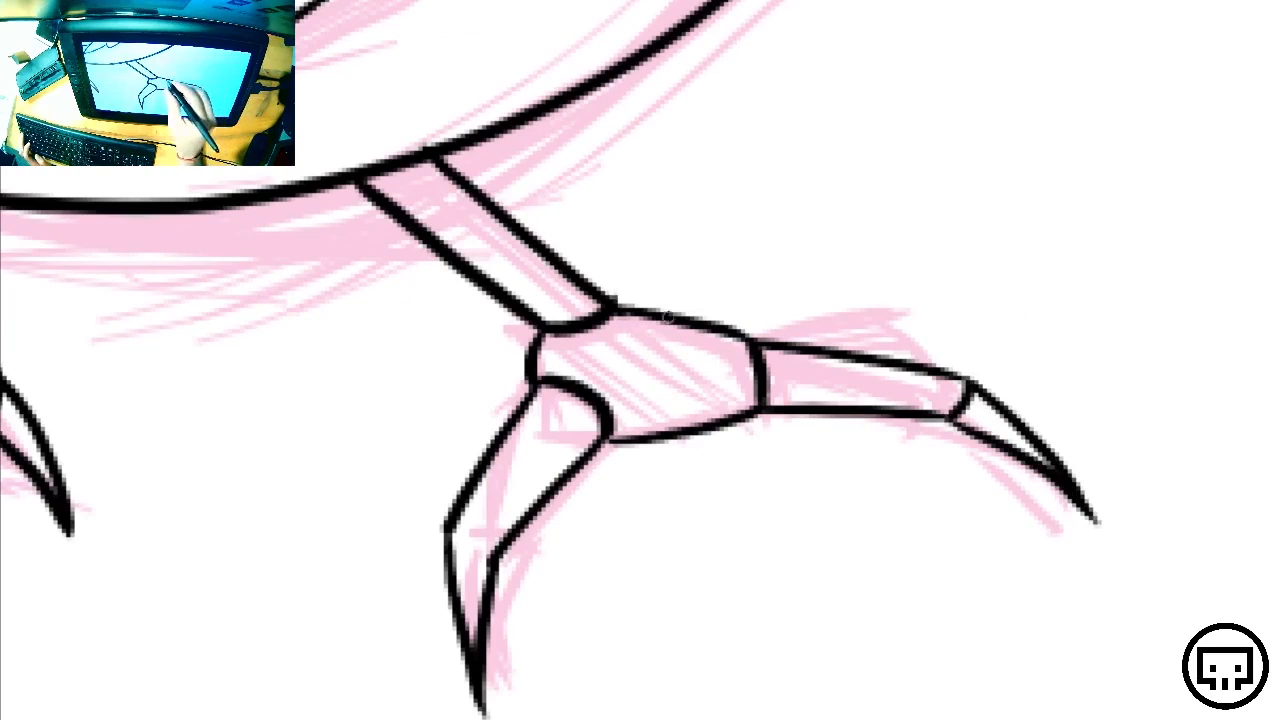
Ink a partly hidden second toe with its claw behind the head-side foot's front toe
drag(680, 314, 882, 268)
mouse_move(752, 344)
mouse_down()
mouse_move(882, 305)
mouse_move(870, 306)
mouse_move(948, 380)
mouse_up()
drag(872, 308, 938, 370)
Check the inked tail, legs and feet against the whole bird and the reference photo
key(ctrl+minus)
key(ctrl+minus)
key(ctrl+minus)
key(ctrl+minus)
key(ctrl+minus)
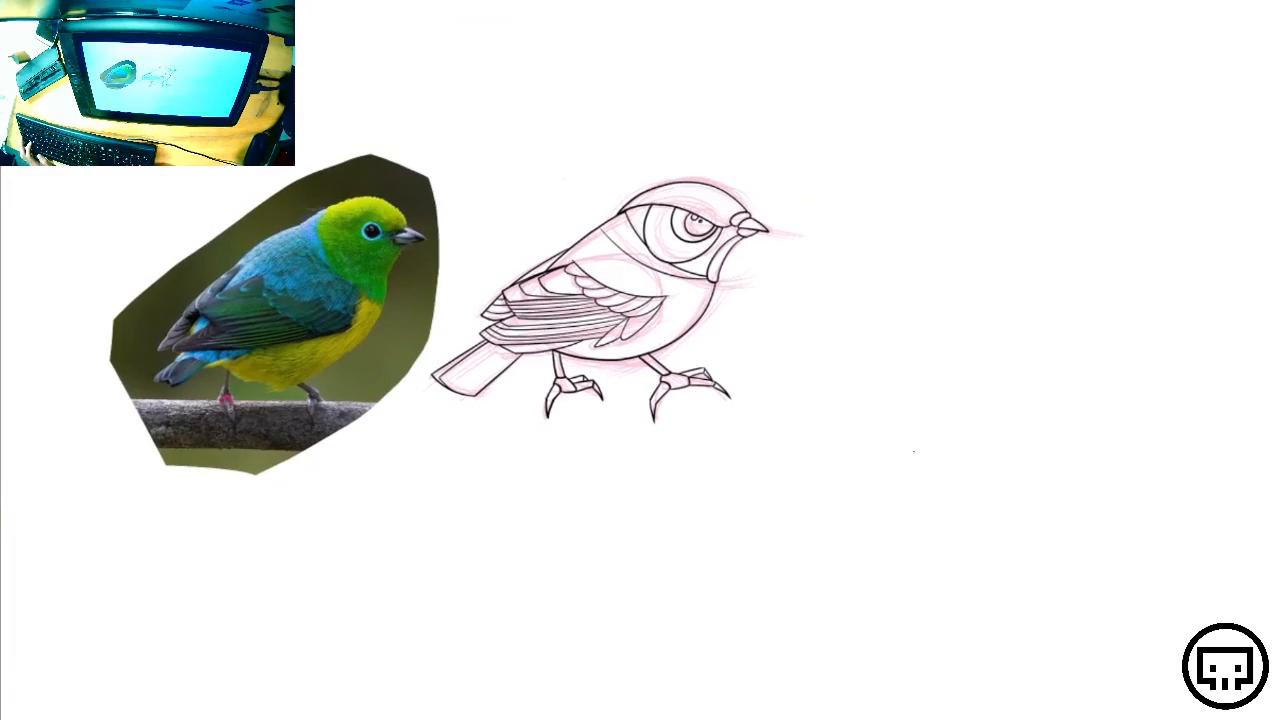
key(ctrl+plus)
key(ctrl+plus)
key(ctrl+plus)
key(ctrl+plus)
key(ctrl+plus)
key(ctrl+plus)
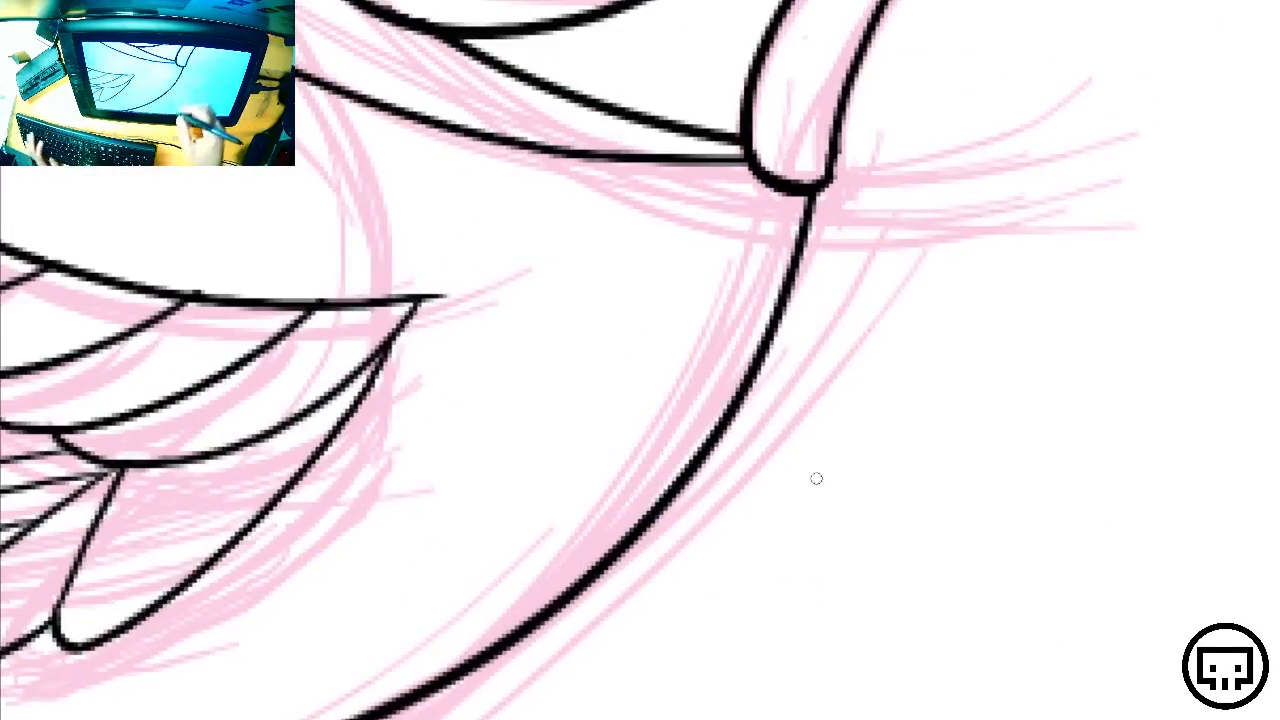
key(ctrl+minus)
key(ctrl+minus)
key(ctrl+minus)
key(ctrl+minus)
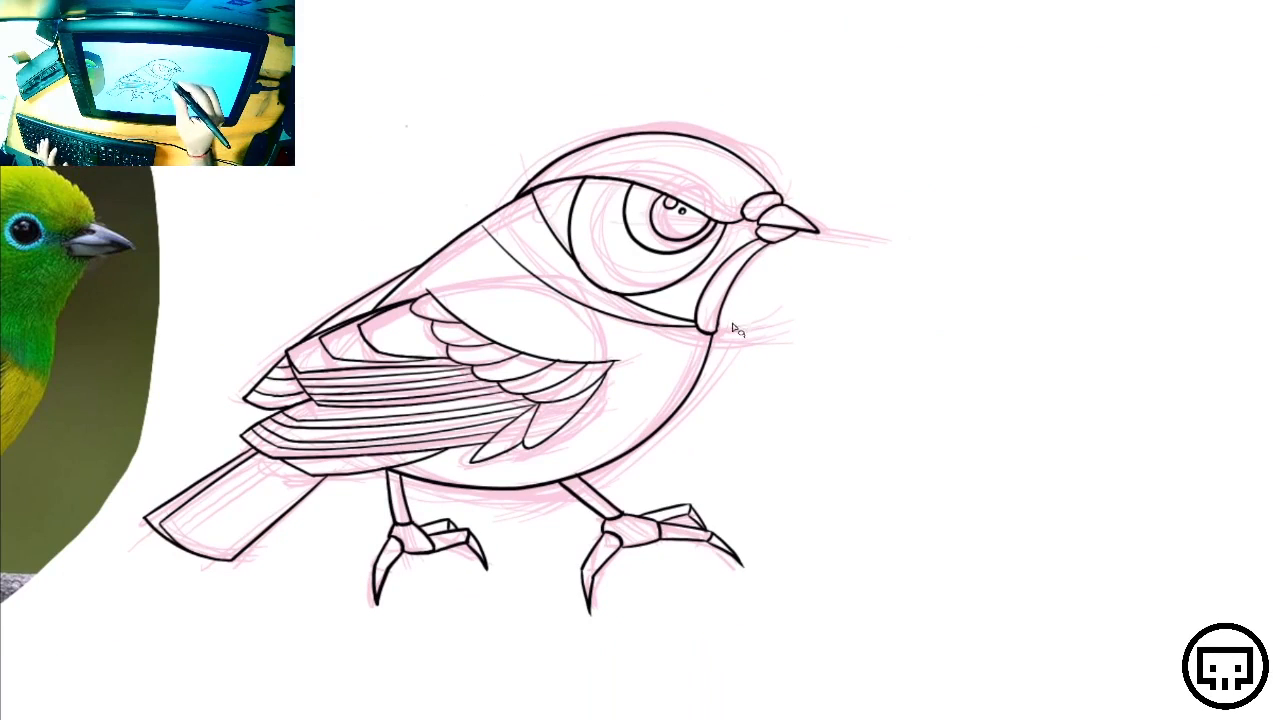
Lasso the bird's head, including the eye, beak and throat, and shift it slightly down and back
mouse_move(722, 340)
mouse_down()
mouse_move(606, 344)
mouse_move(606, 71)
mouse_move(828, 349)
mouse_move(775, 374)
mouse_up()
mouse_move(772, 227)
mouse_down()
mouse_move(728, 263)
mouse_move(764, 238)
mouse_up()
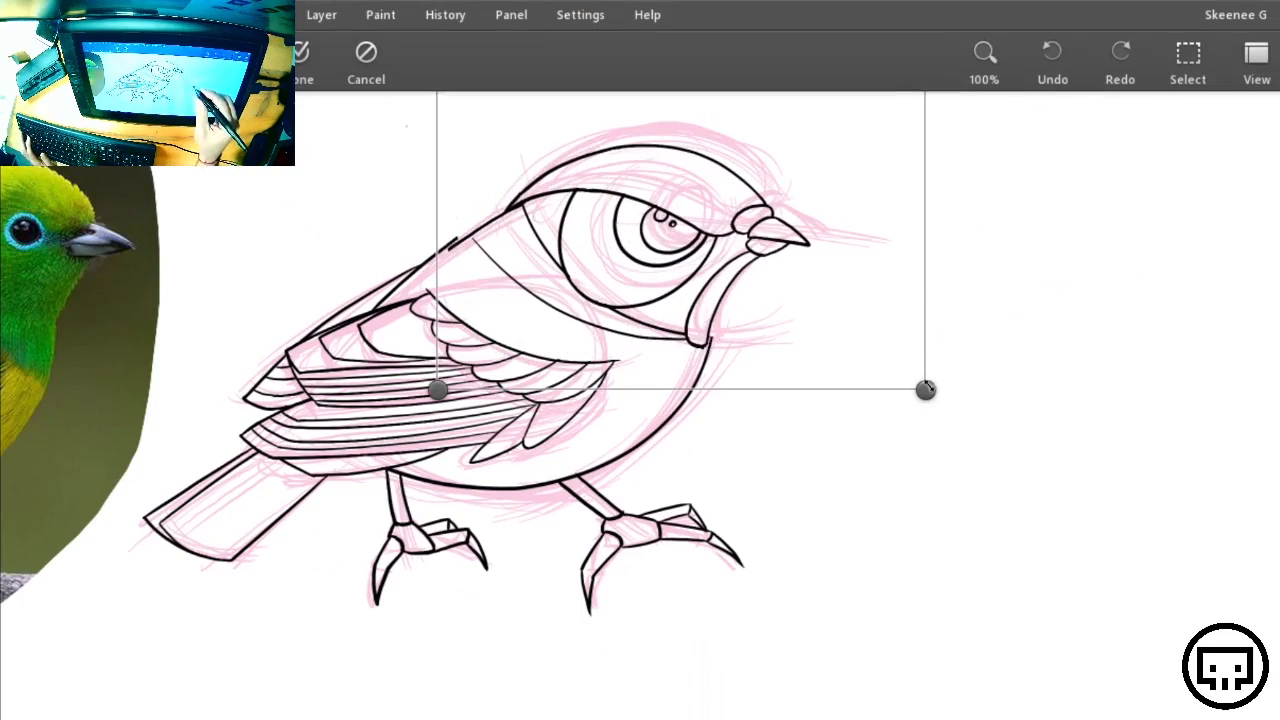
Try scaling and repositioning the selected head lower on the body
drag(927, 388, 1000, 437)
drag(766, 343, 718, 347)
drag(383, 437, 407, 423)
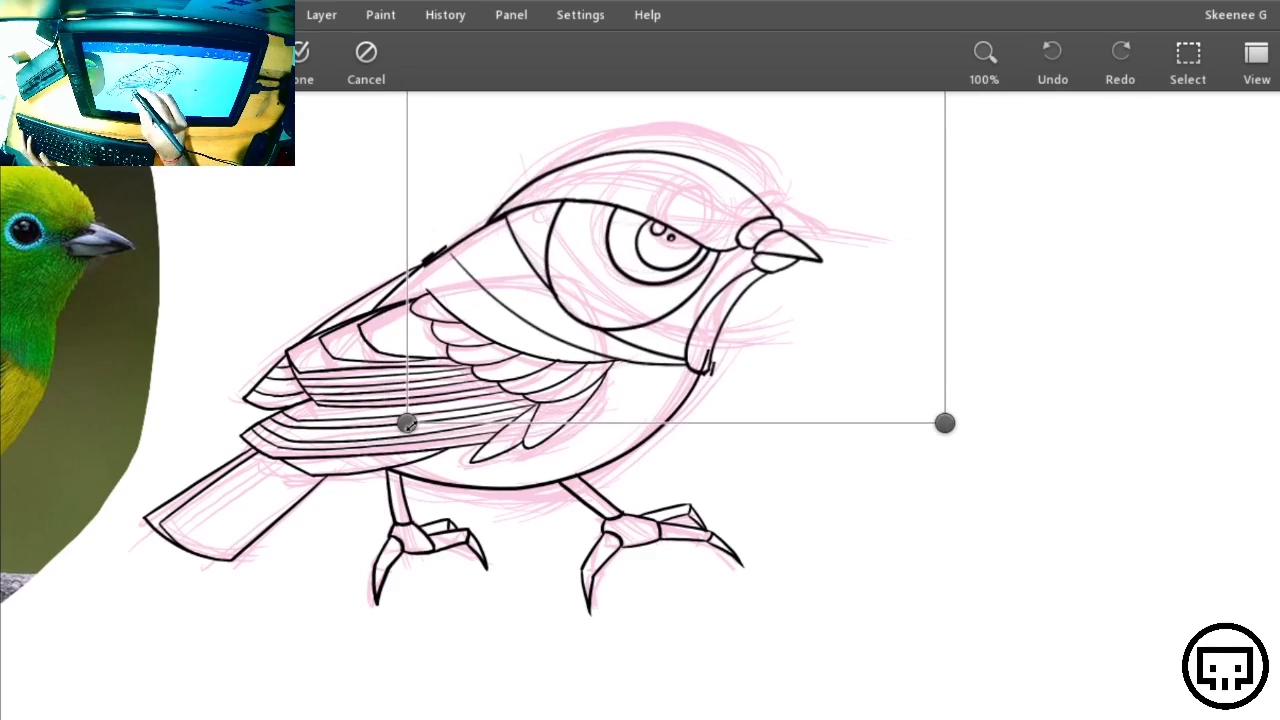
drag(945, 422, 917, 435)
drag(696, 378, 702, 388)
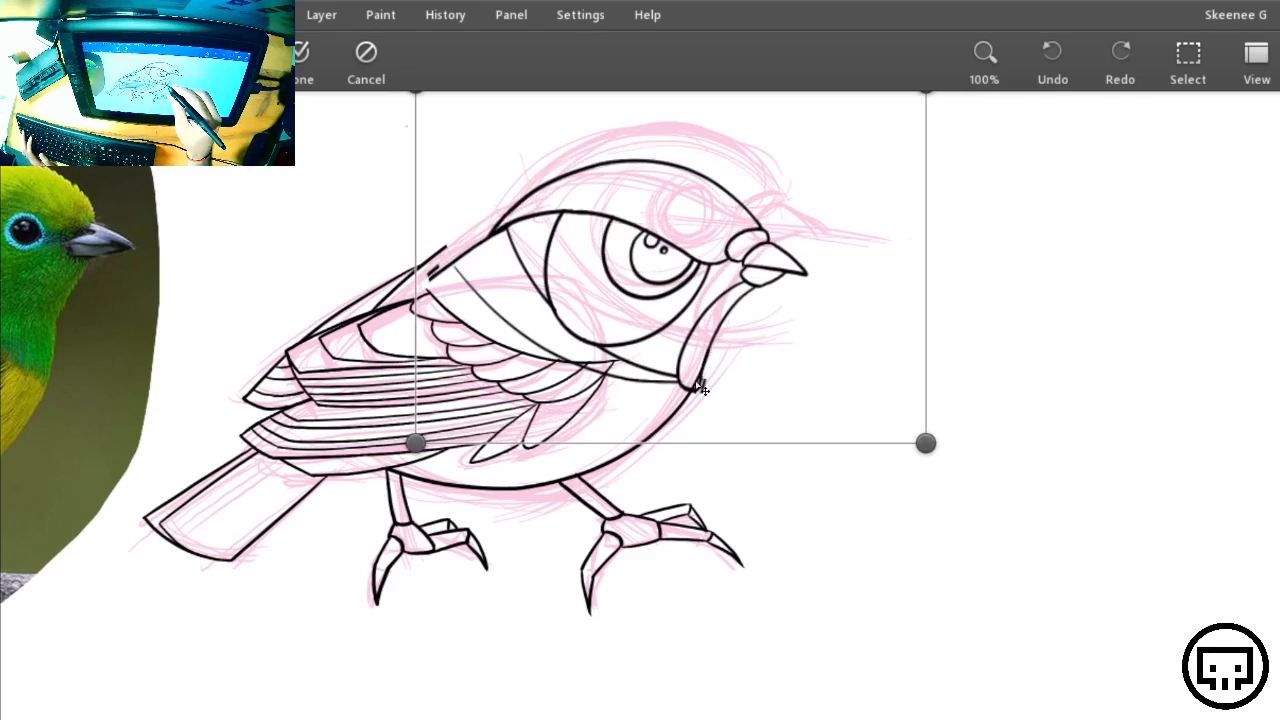
key(Escape)
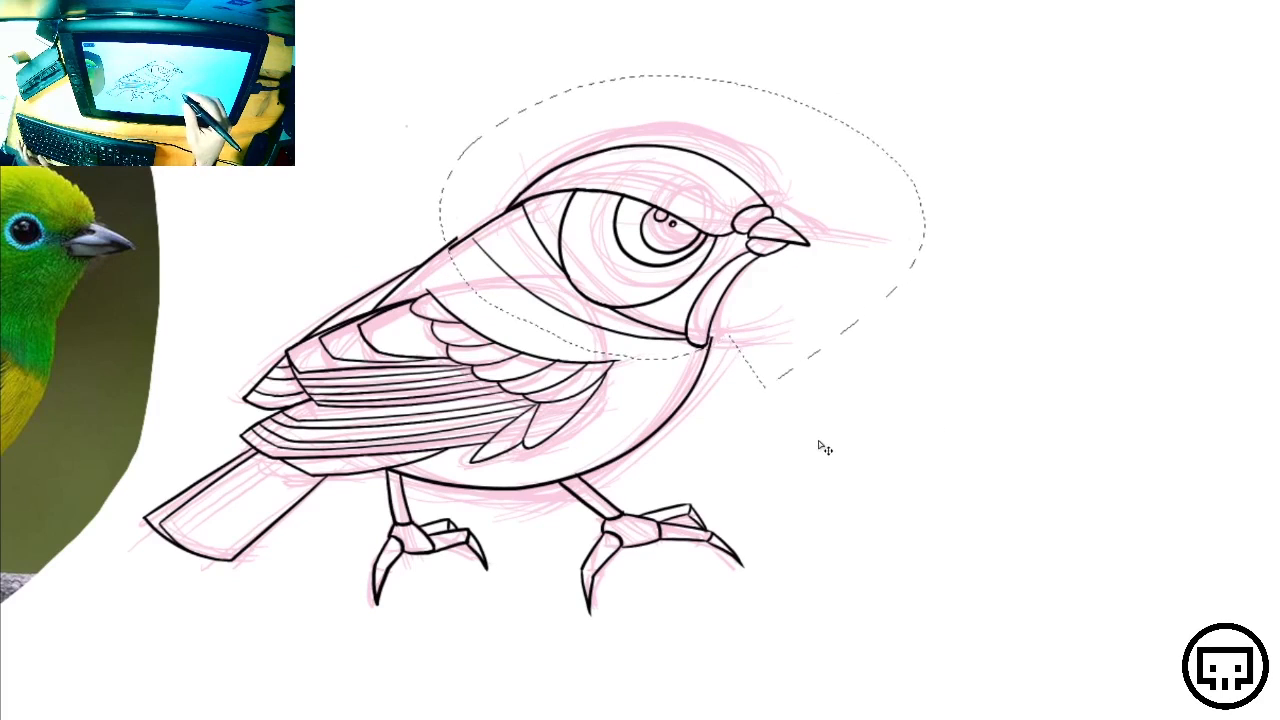
Undo the last scaling and repositioning of the selected head
key(ctrl+alt+z)
key(ctrl+alt+z)
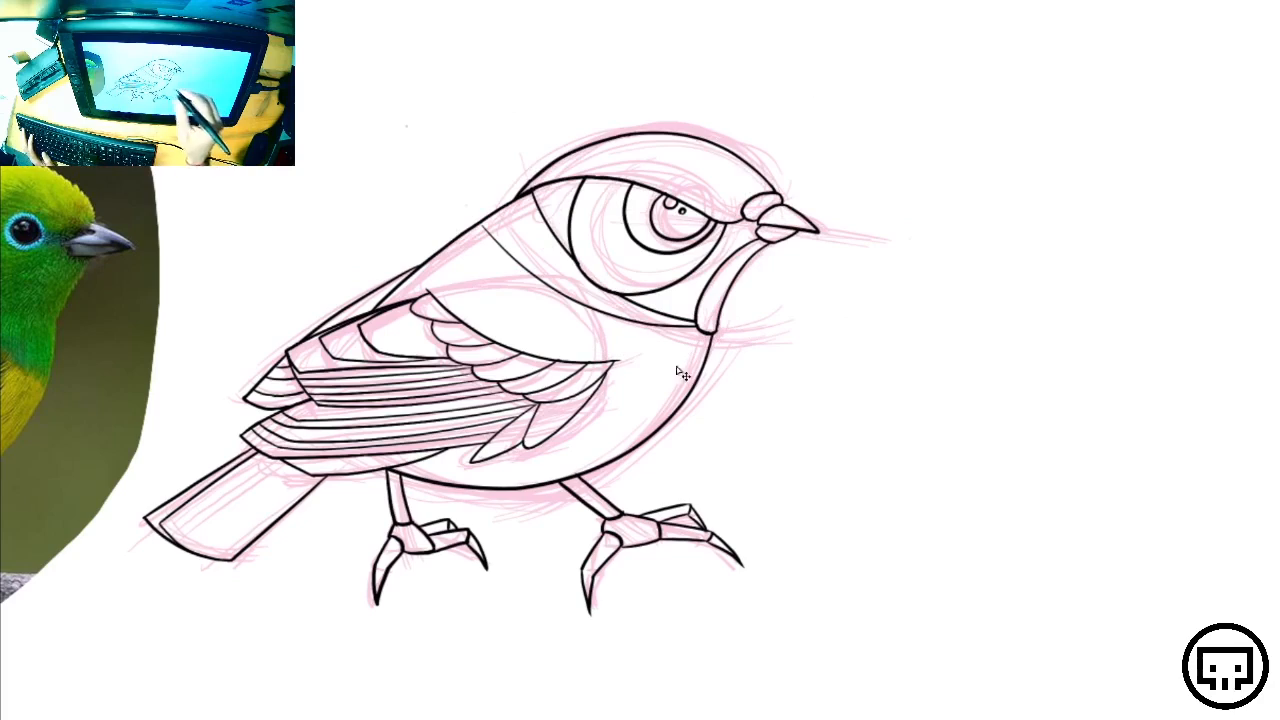
Try inking the wing's shoulder as one continuous arc from its rear point over to its front tip, then undo it
key(ctrl+plus)
drag(437, 403, 655, 478)
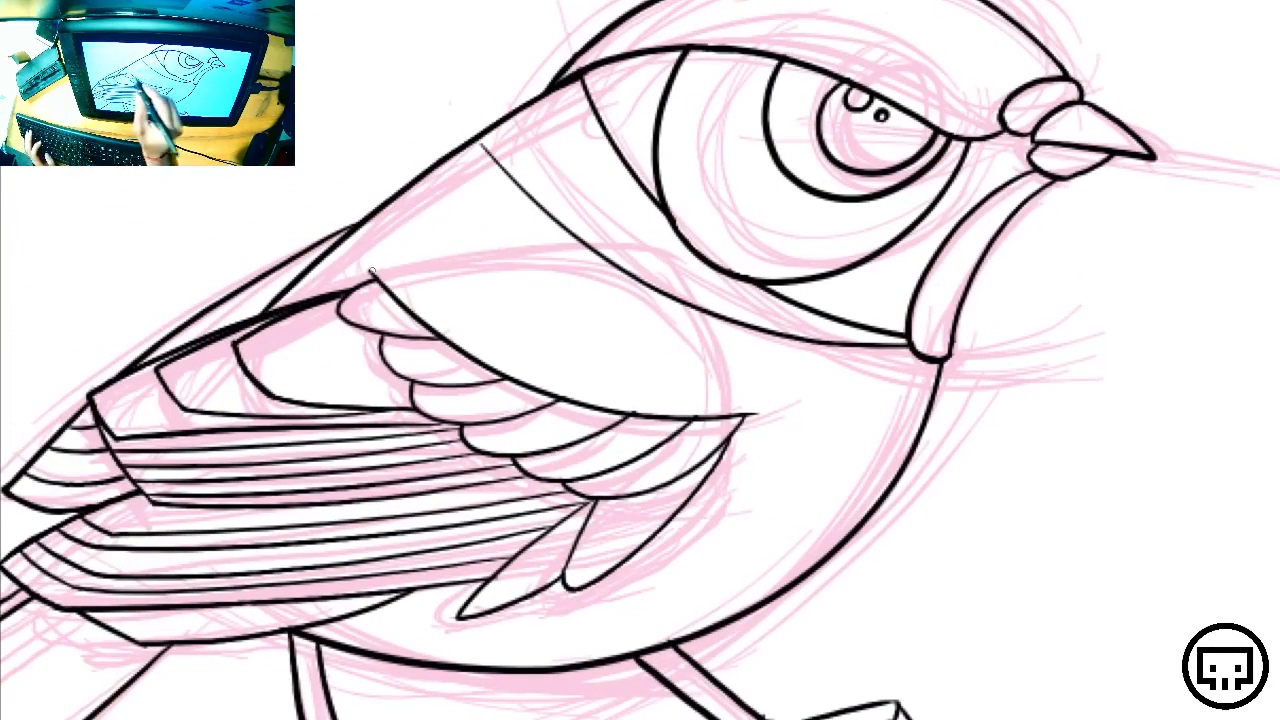
mouse_move(372, 272)
mouse_down()
mouse_move(575, 251)
mouse_move(683, 267)
mouse_move(736, 336)
mouse_move(745, 412)
mouse_up()
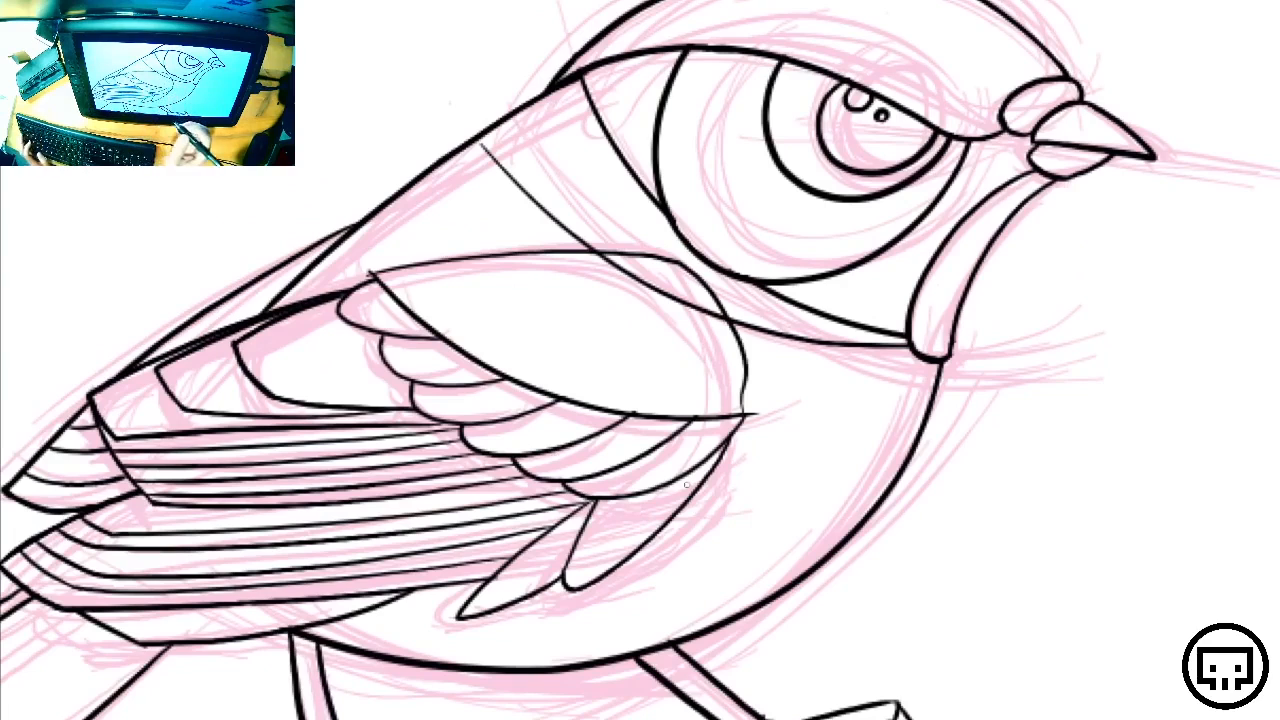
key(ctrl+z)
mouse_move(368, 272)
mouse_down()
mouse_move(684, 268)
mouse_move(755, 412)
mouse_up()
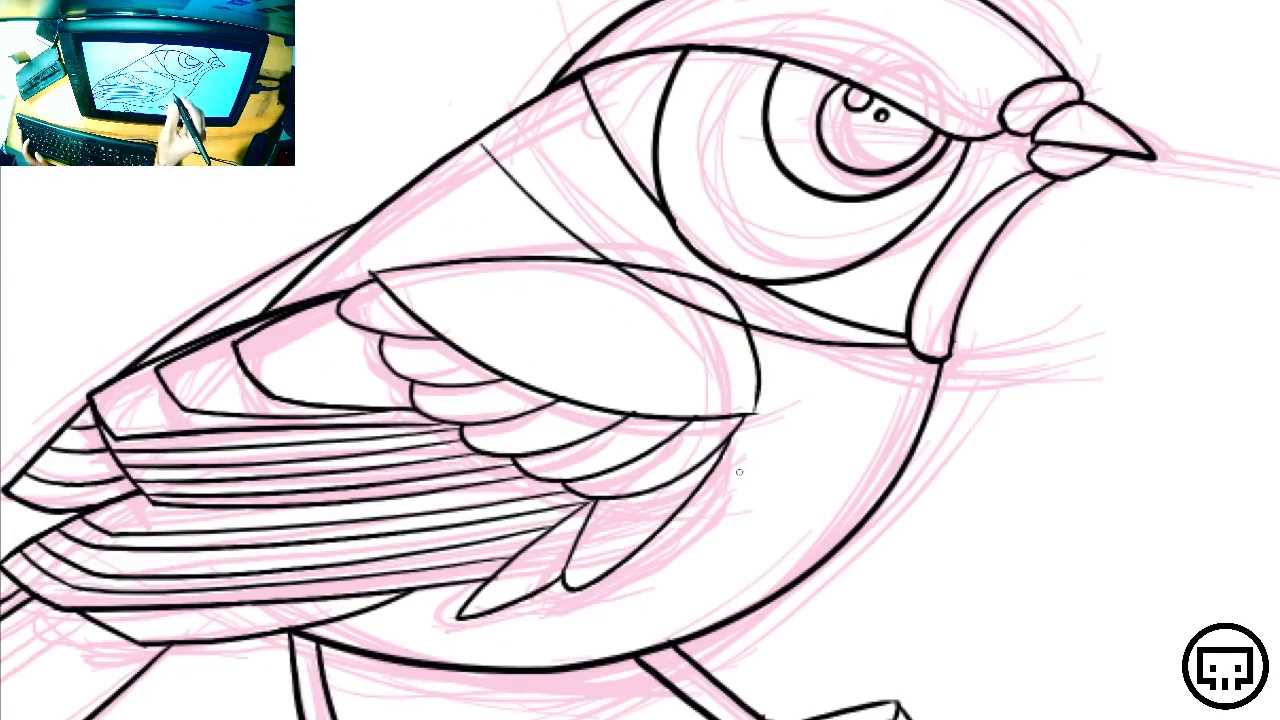
key(ctrl+minus)
key(ctrl+minus)
key(ctrl+minus)
key(ctrl+minus)
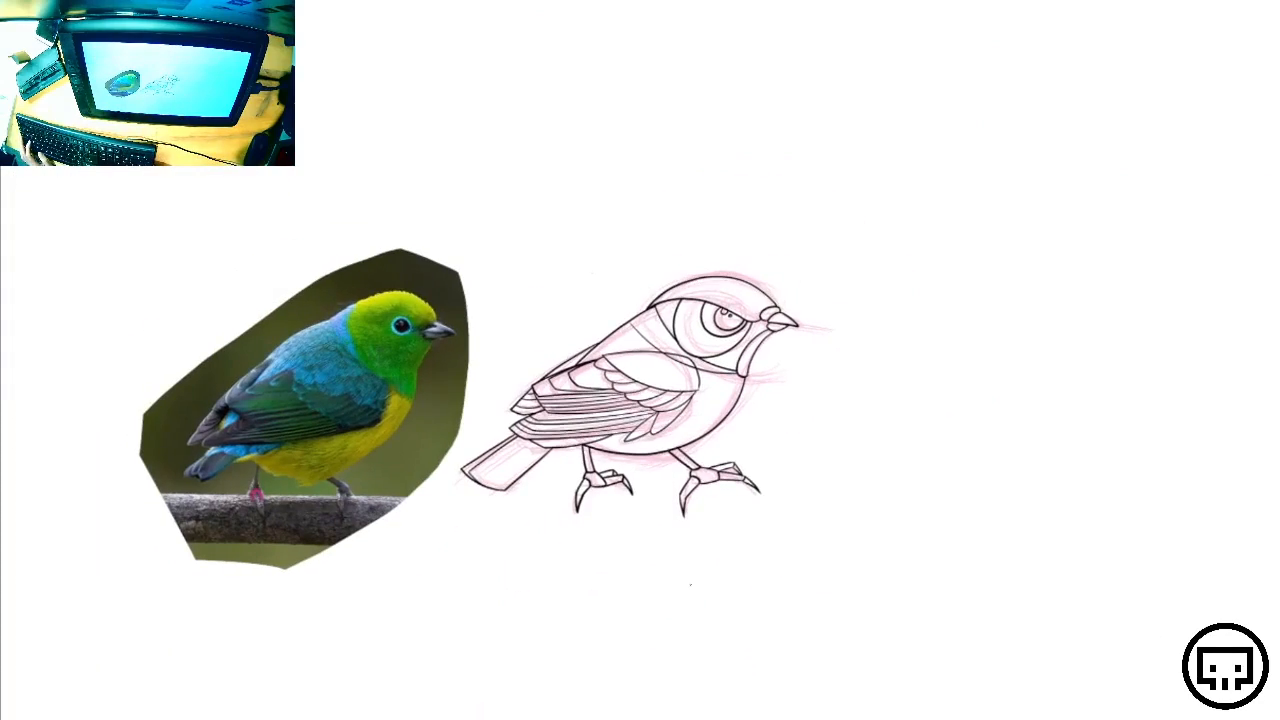
key(ctrl+plus)
key(ctrl+plus)
key(ctrl+plus)
key(ctrl+plus)
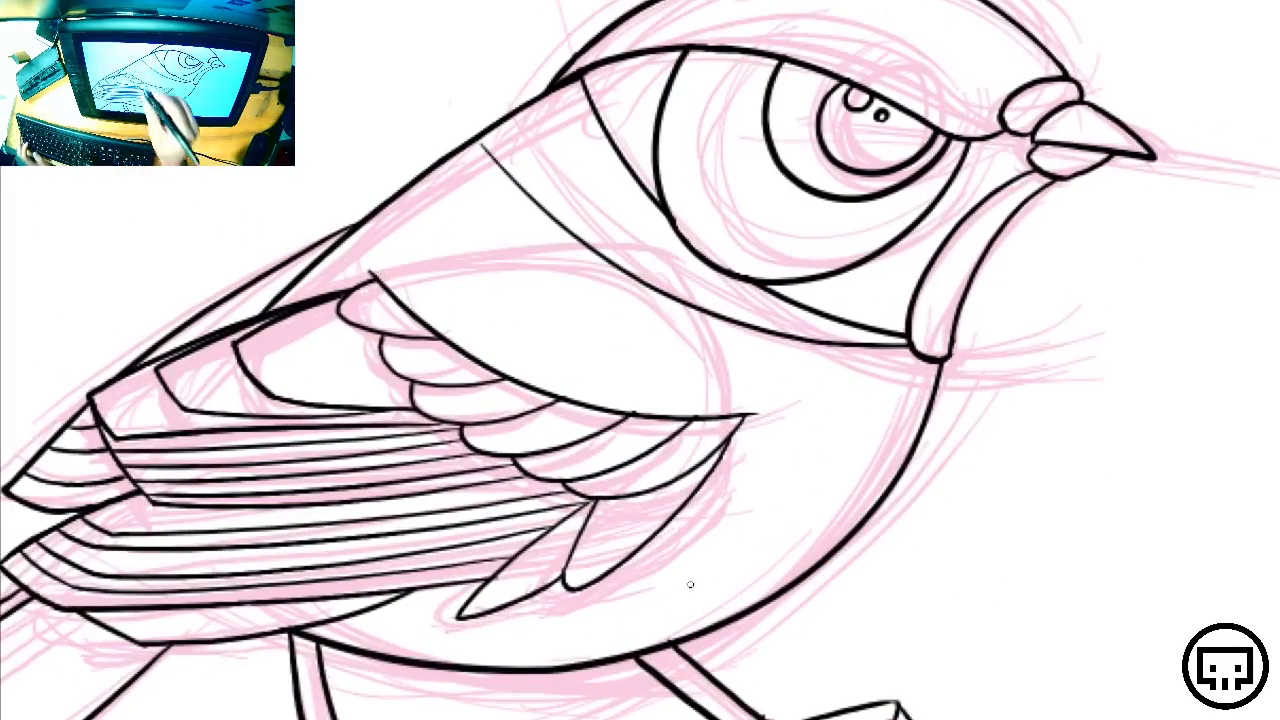
Ink the wing shoulder's upper and front edges as separate strokes and erase the neck line crossing inside the shoulder
mouse_move(368, 272)
mouse_down()
mouse_move(581, 235)
mouse_move(658, 232)
mouse_up()
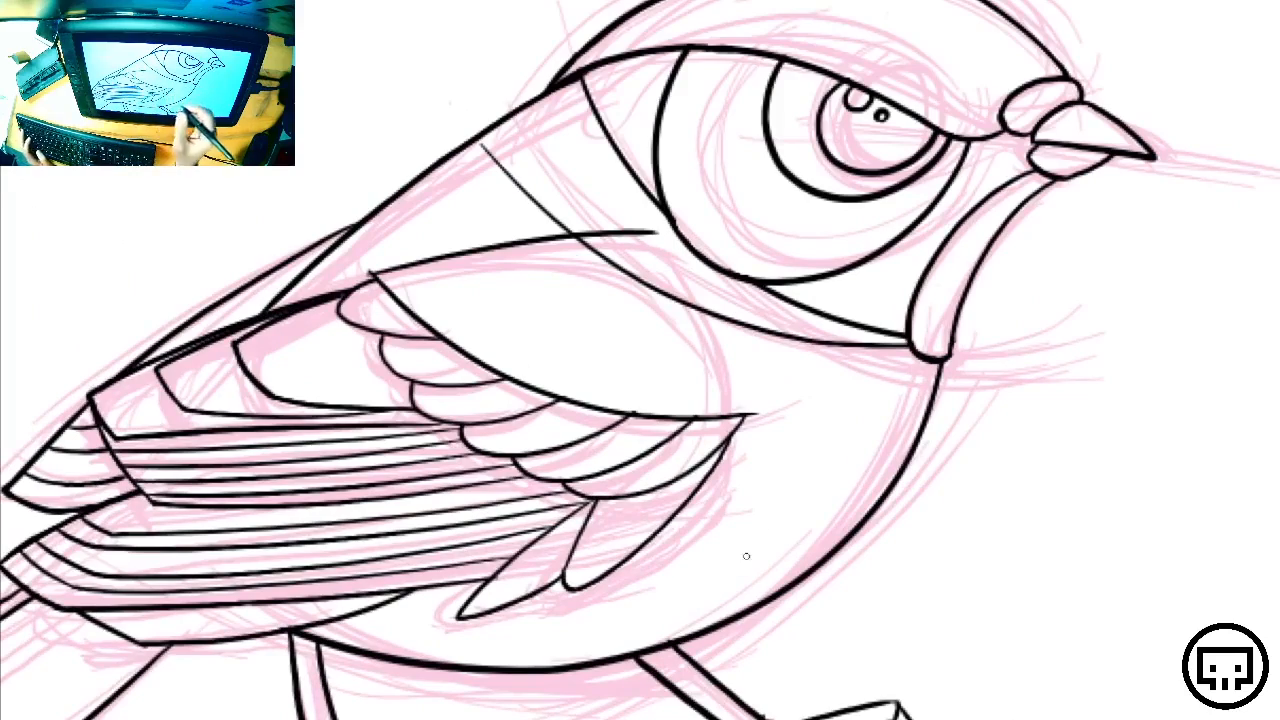
drag(845, 593, 741, 146)
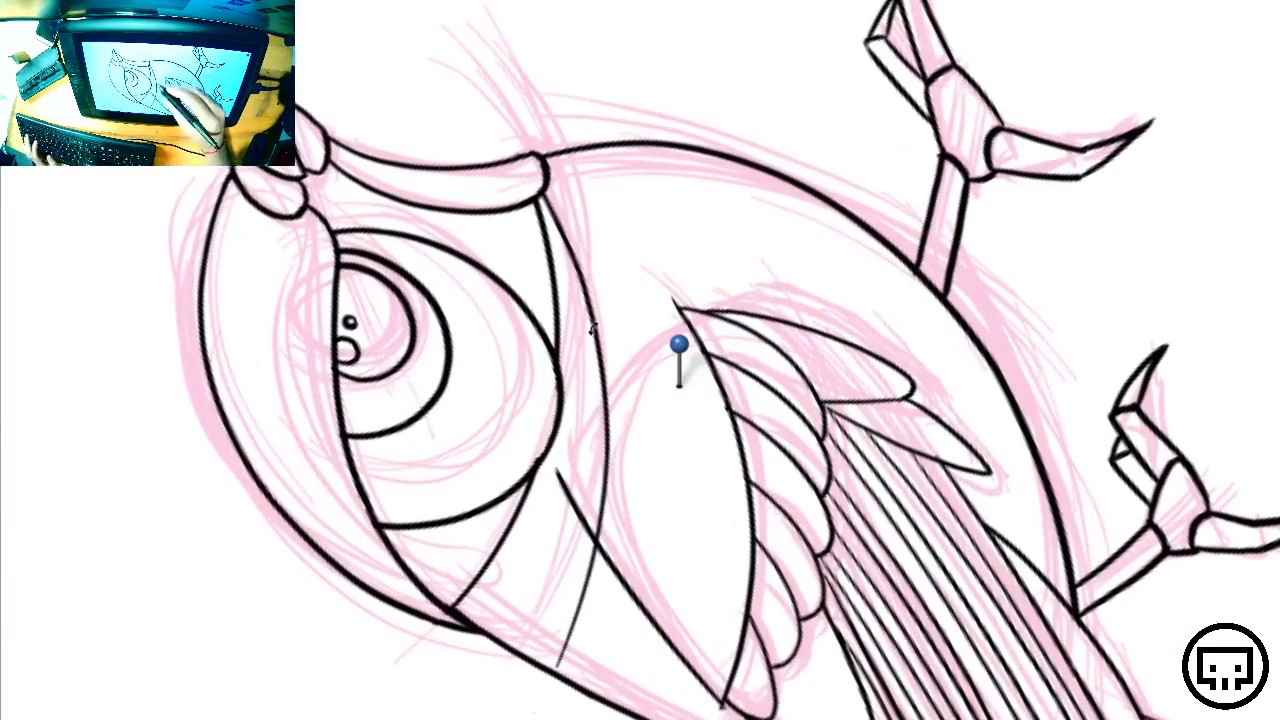
drag(556, 474, 690, 294)
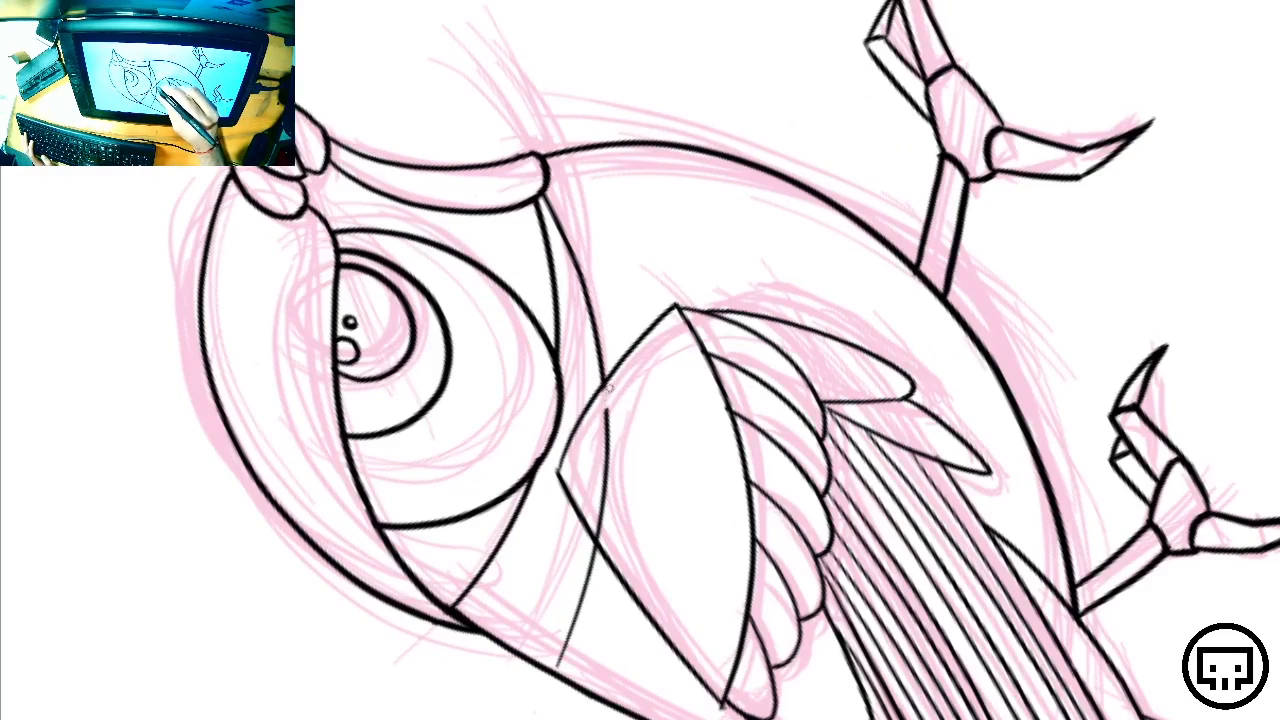
drag(604, 402, 606, 442)
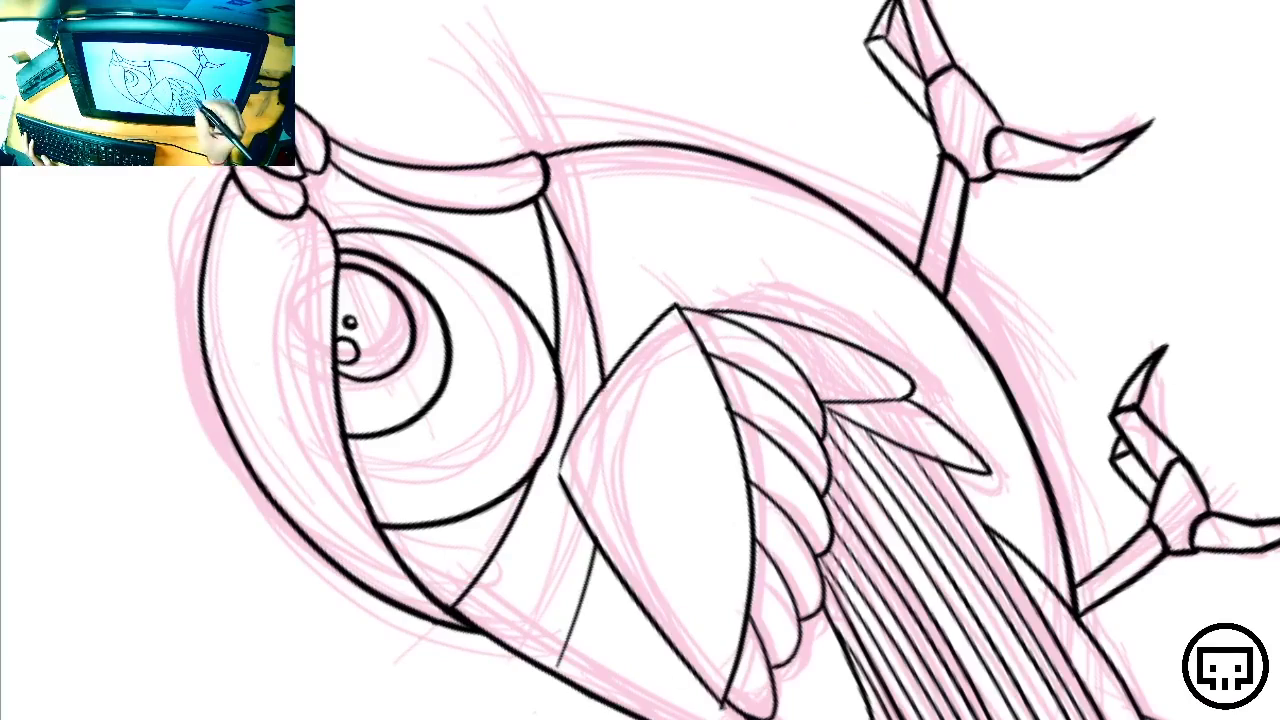
Thicken the shoulder's front and upper contour lines into a heavier outline that meets at the corner
scroll(679, 380, up, 7)
drag(640, 454, 672, 366)
scroll(658, 397, down, 3)
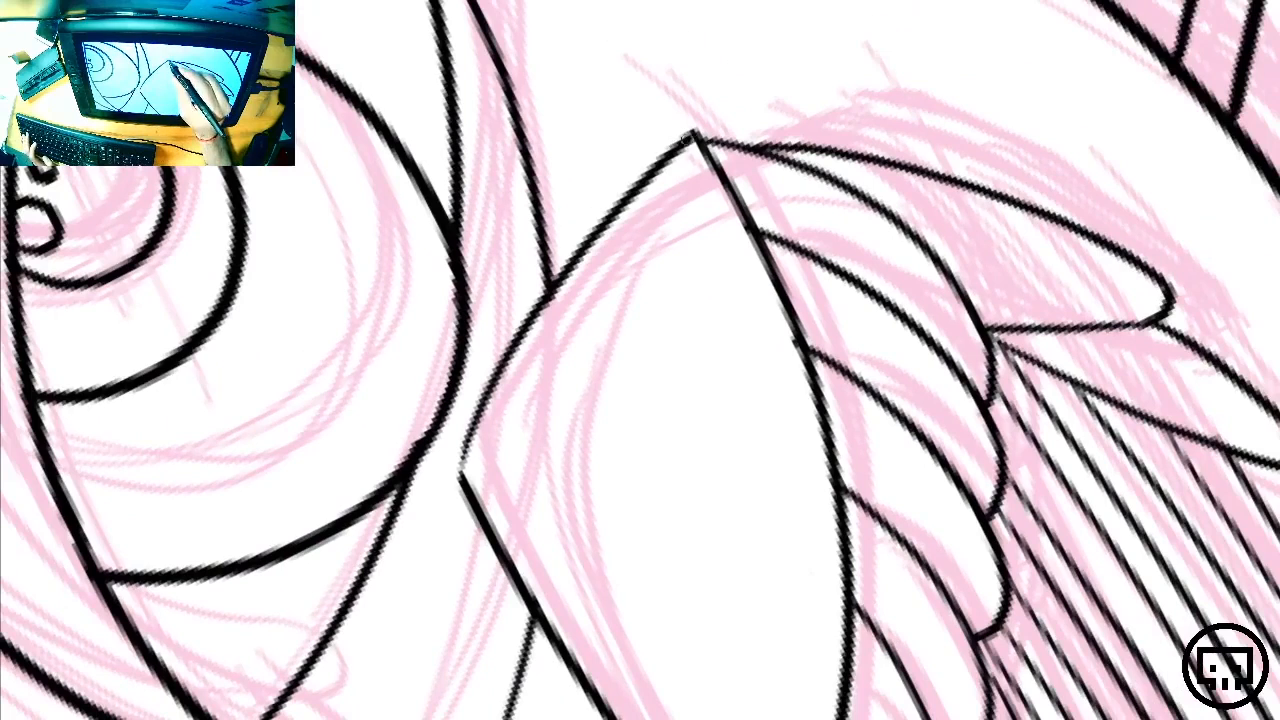
mouse_move(696, 135)
mouse_down()
mouse_move(612, 212)
mouse_move(546, 300)
mouse_move(455, 465)
mouse_move(535, 320)
mouse_move(696, 135)
mouse_up()
key(ctrl+z)
drag(649, 461, 579, 218)
mouse_move(418, 146)
mouse_down()
mouse_move(396, 220)
mouse_move(400, 262)
mouse_move(570, 524)
mouse_move(716, 694)
mouse_up()
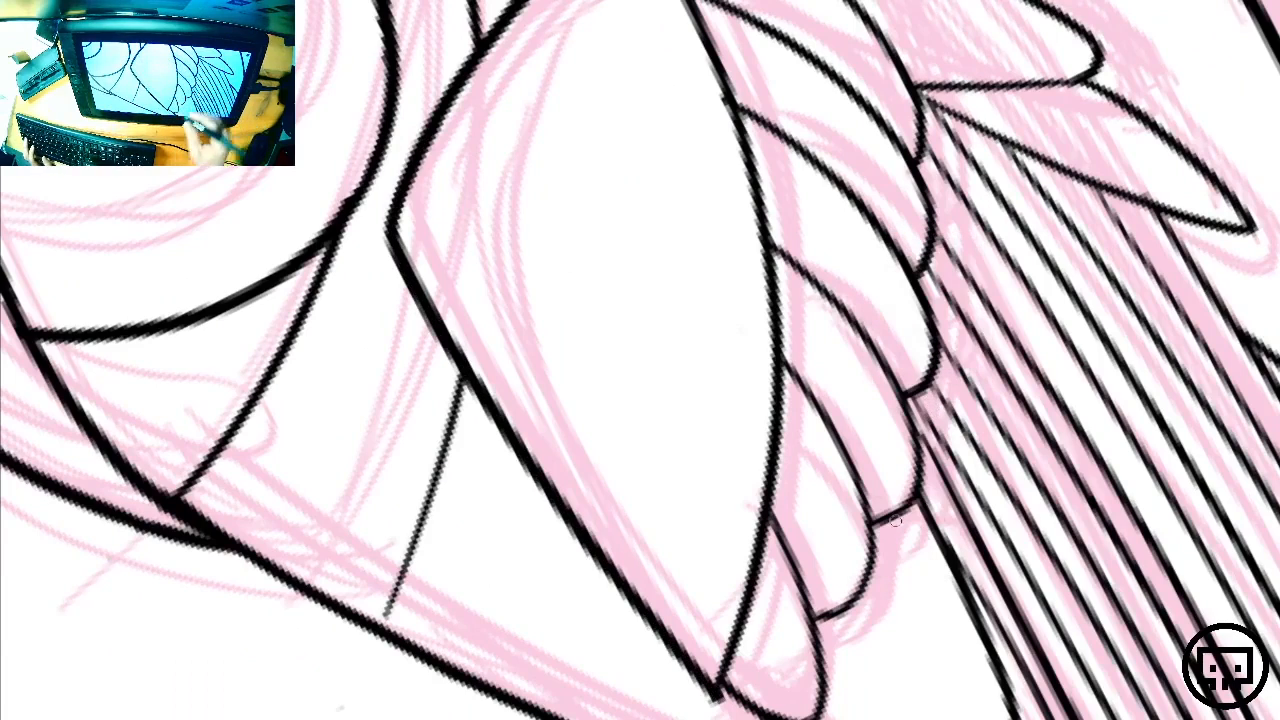
key(ctrl+minus)
key(ctrl+minus)
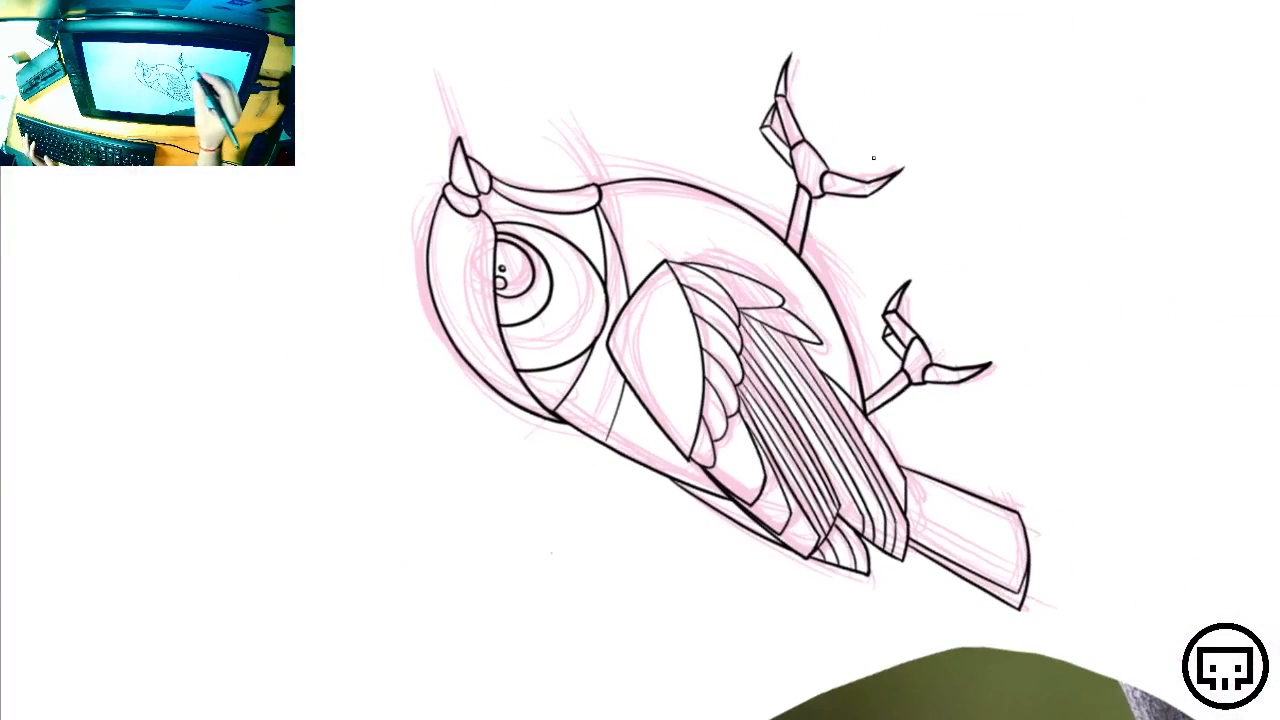
Try sketching two long pink curves in the empty space beside the belly and feet, then undo both
drag(850, 262, 1200, 172)
drag(860, 250, 1198, 208)
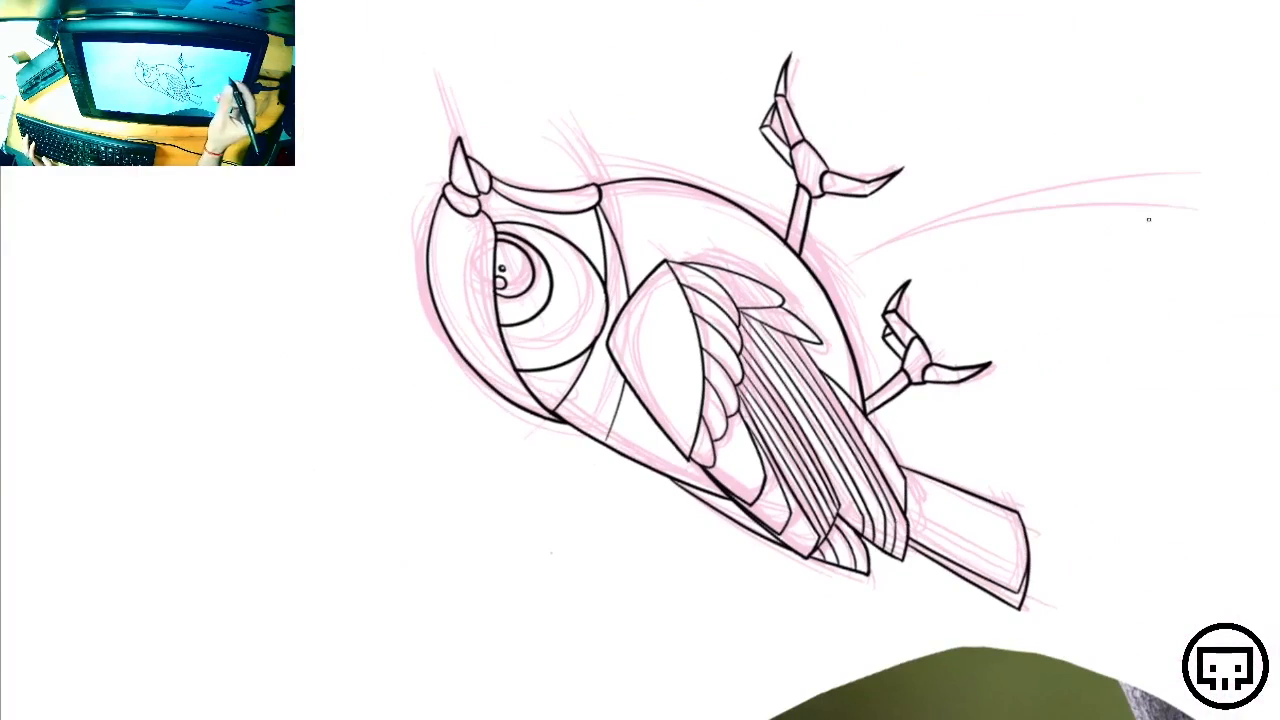
key(ctrl+z)
key(ctrl+z)
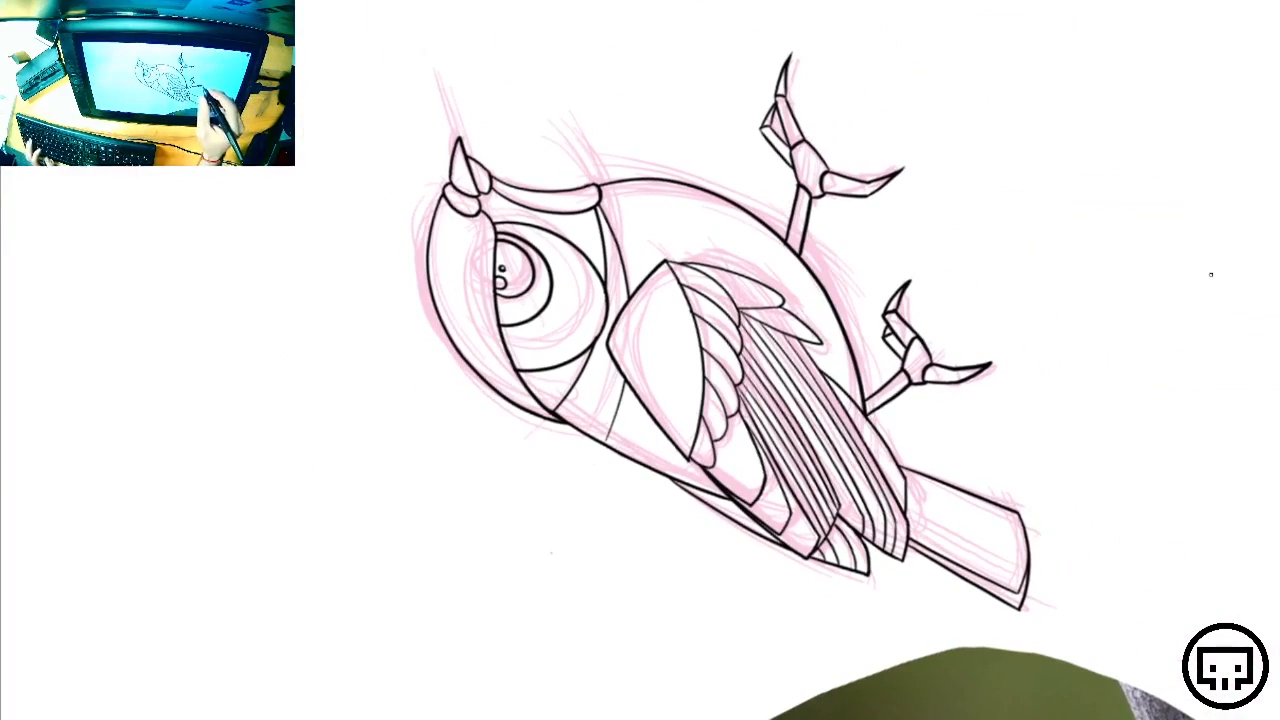
Set the brush color to black on Layer 4 and strengthen the short neck line between the shoulder and the back outline
key(Tab)
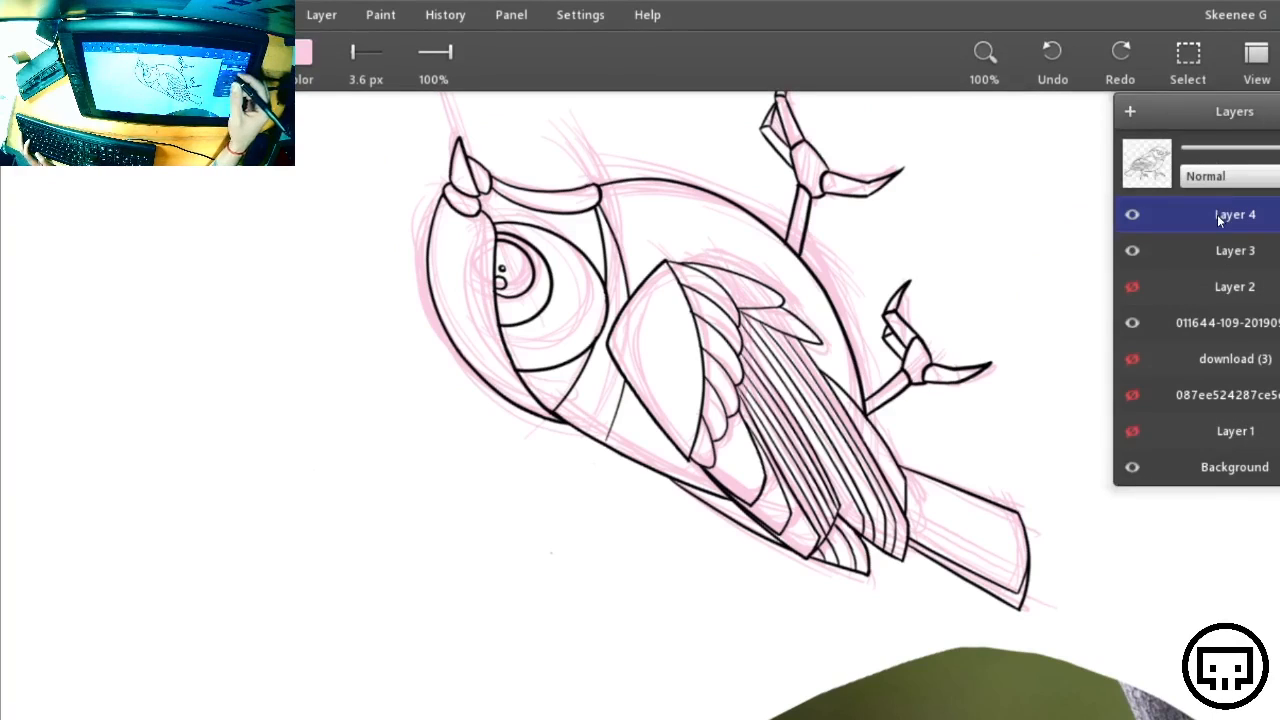
click(315, 55)
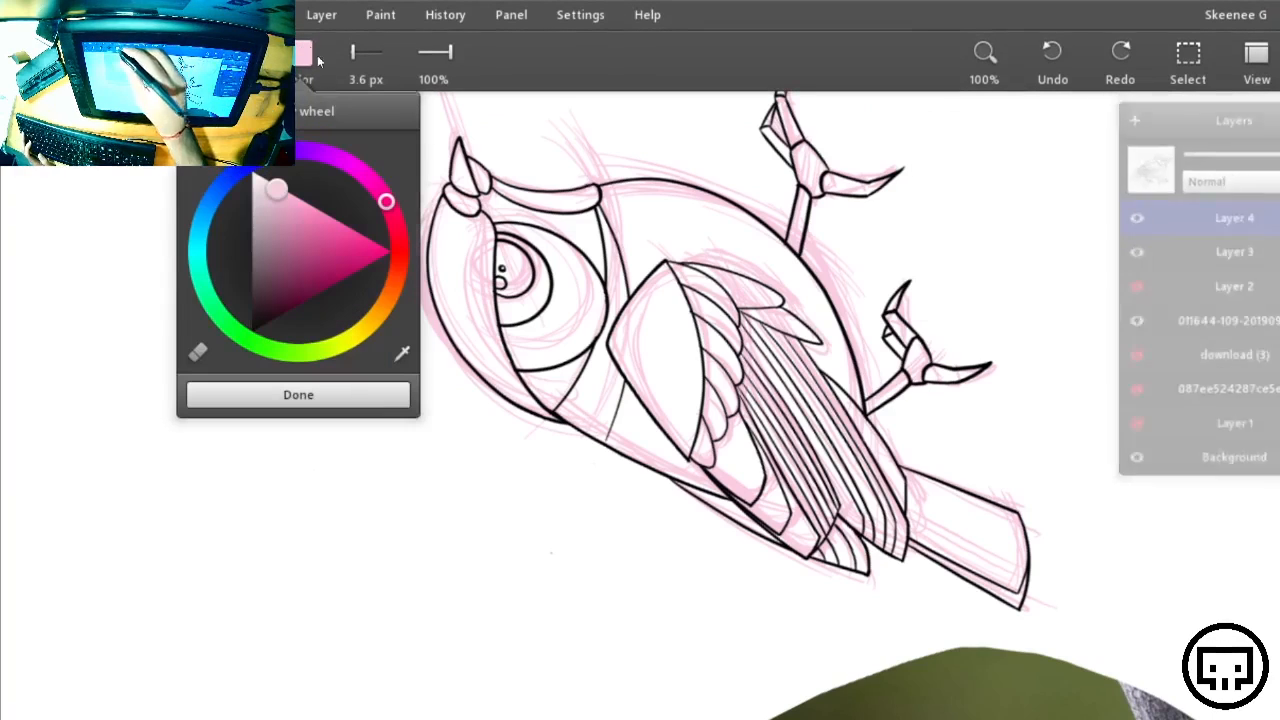
drag(283, 203, 251, 331)
click(246, 394)
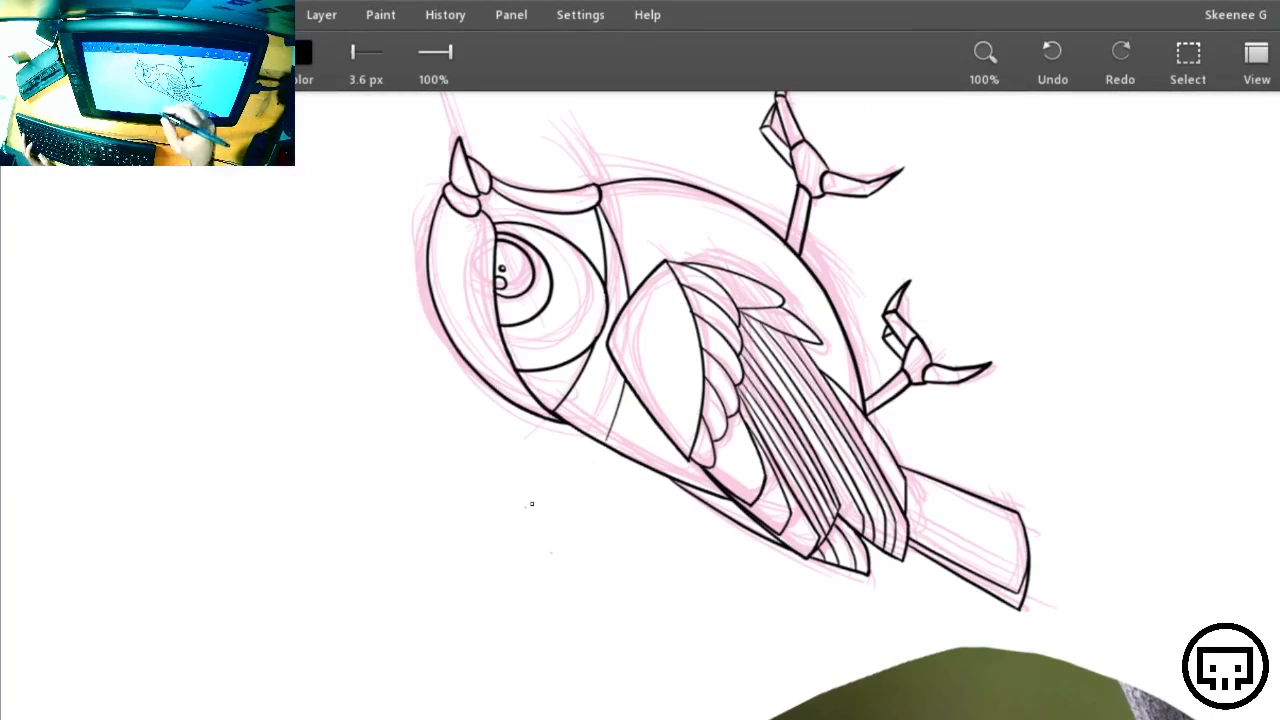
key(Tab)
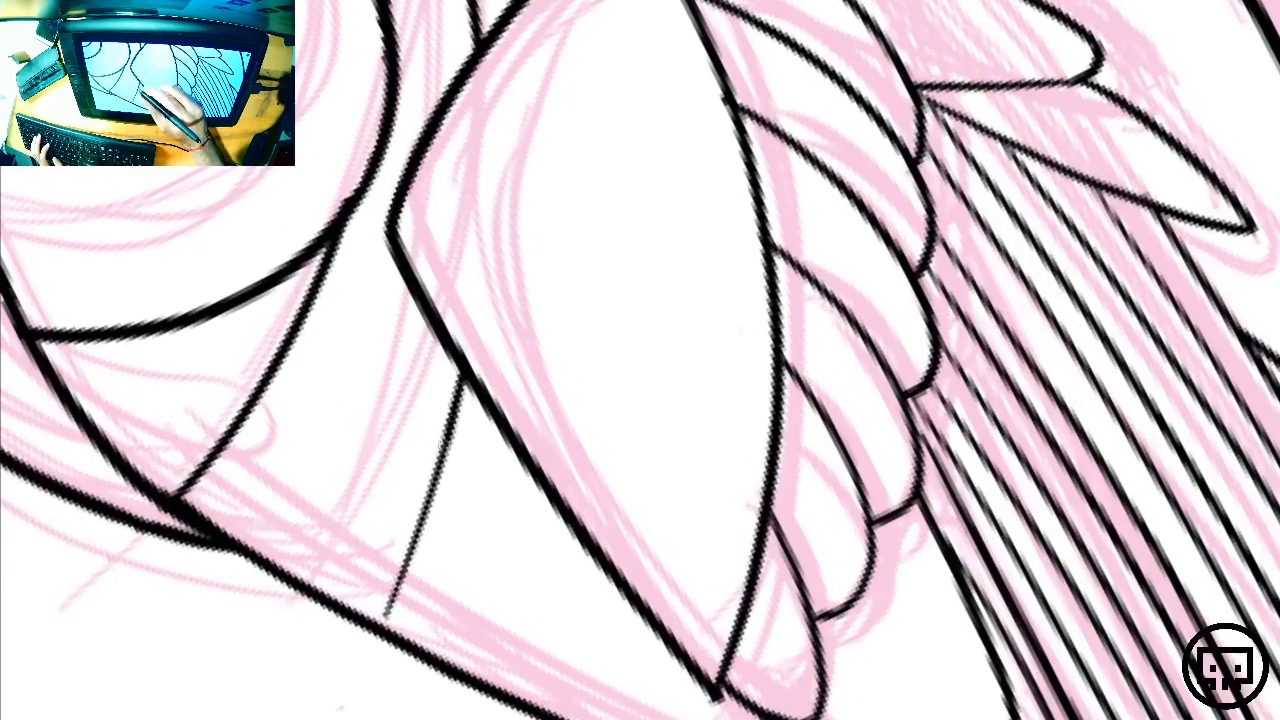
drag(452, 440, 385, 612)
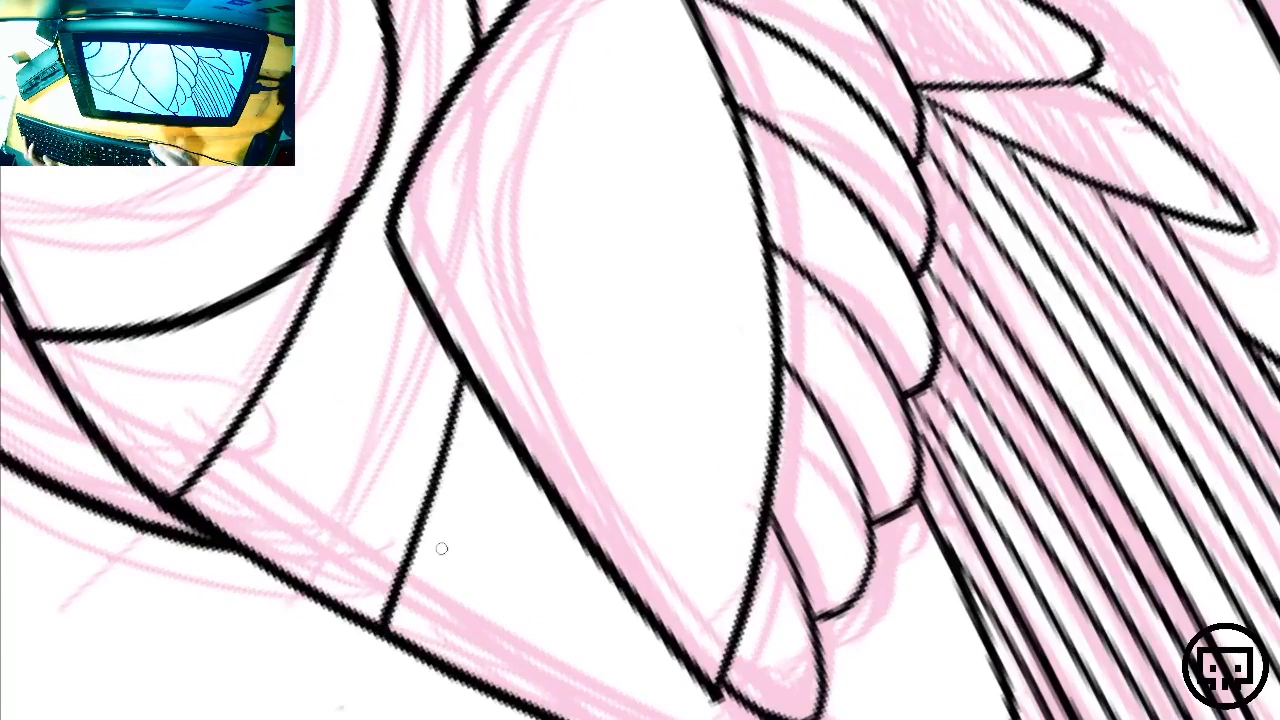
key(ctrl+minus)
key(ctrl+minus)
key(ctrl+minus)
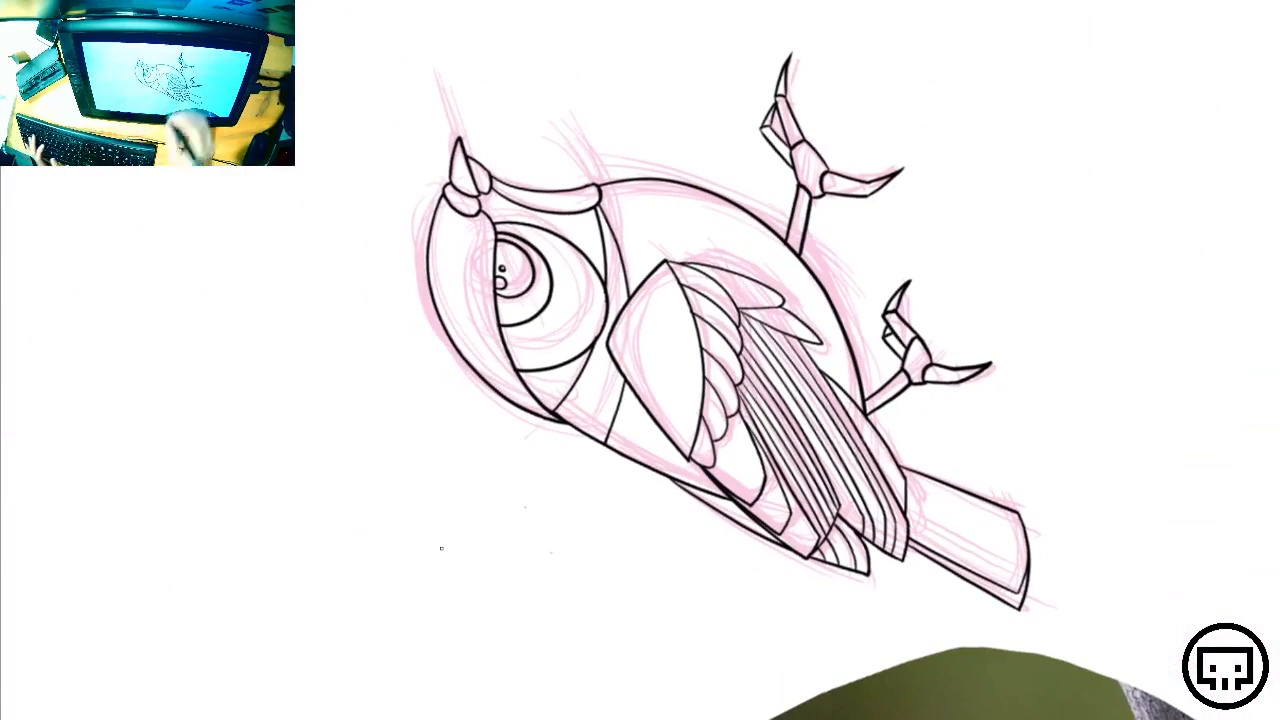
Round the wing shoulder's pointed upper corner with a smooth curved stroke and erase the old corner lines outside it
key(r)
drag(1084, 368, 600, 683)
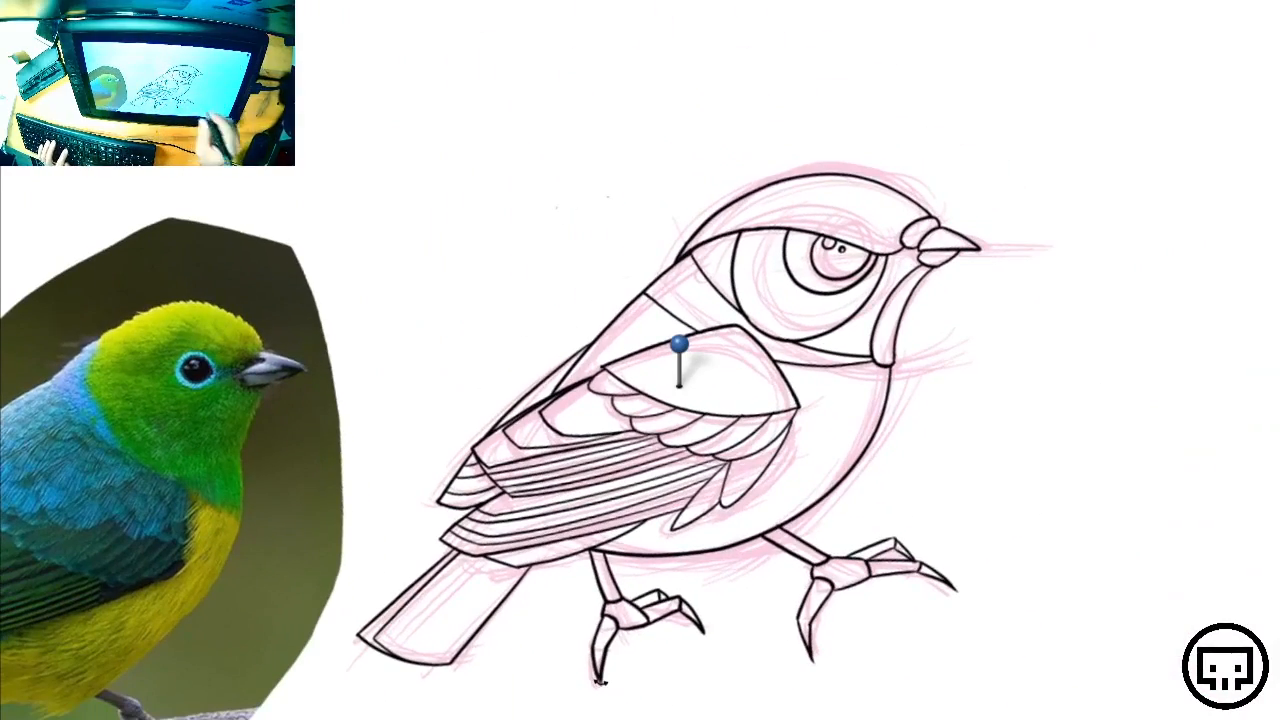
drag(1020, 503, 975, 250)
key(ctrl+plus)
key(ctrl+plus)
key(ctrl+plus)
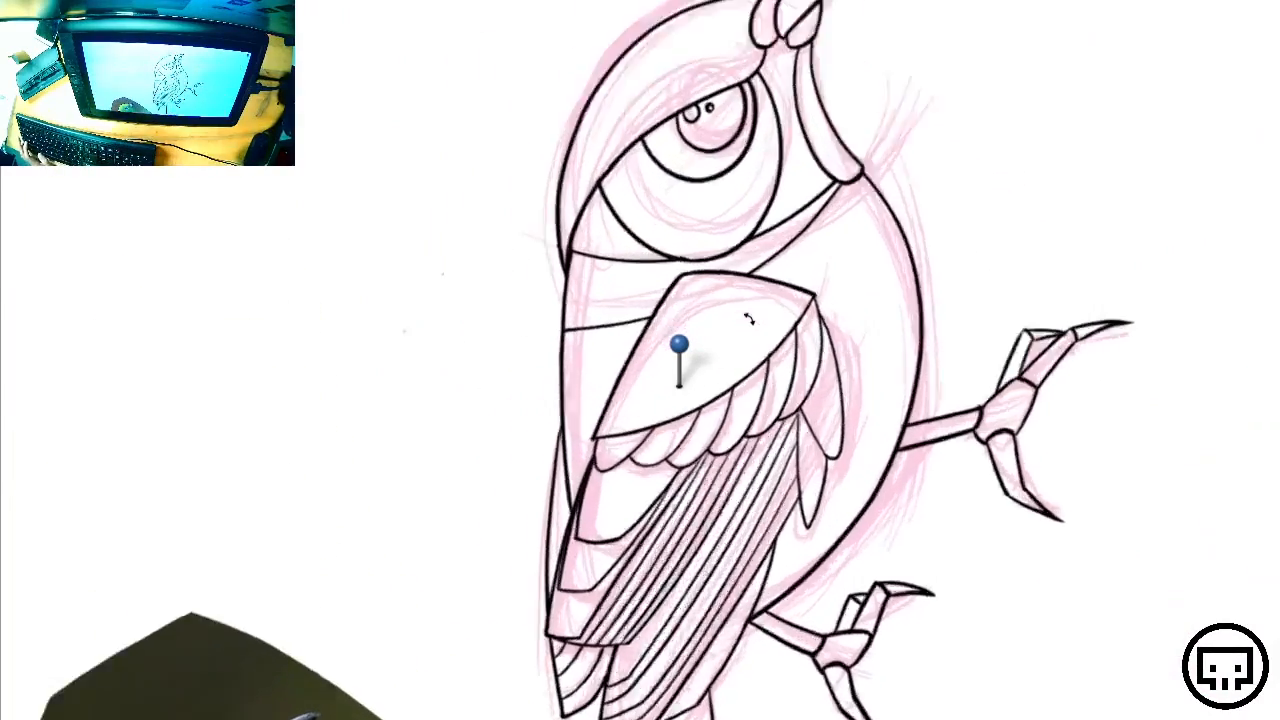
drag(774, 182, 696, 388)
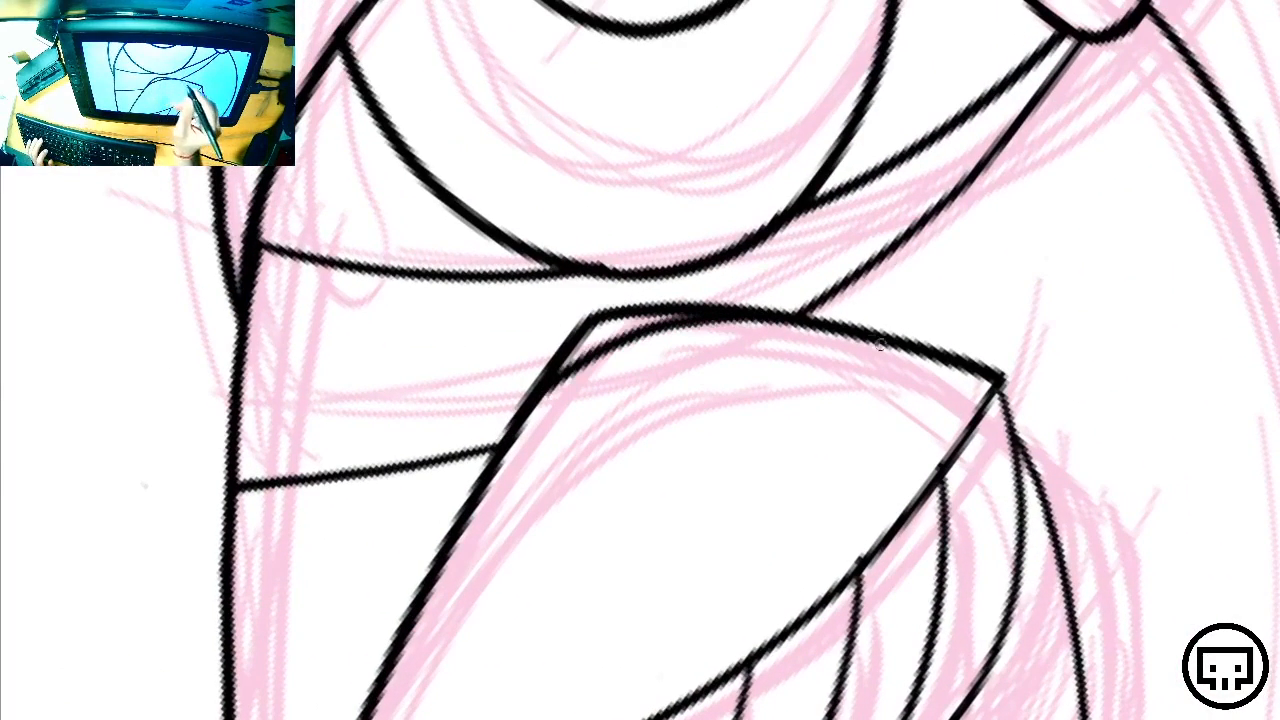
drag(576, 334, 506, 404)
mouse_move(600, 317)
mouse_down()
mouse_move(650, 308)
mouse_move(630, 316)
mouse_up()
mouse_move(596, 332)
mouse_down()
mouse_move(726, 305)
mouse_move(798, 309)
mouse_move(660, 314)
mouse_move(537, 400)
mouse_up()
key(ctrl+minus)
key(ctrl+minus)
key(ctrl+minus)
key(ctrl+minus)
key(ctrl+minus)
key(ctrl+minus)
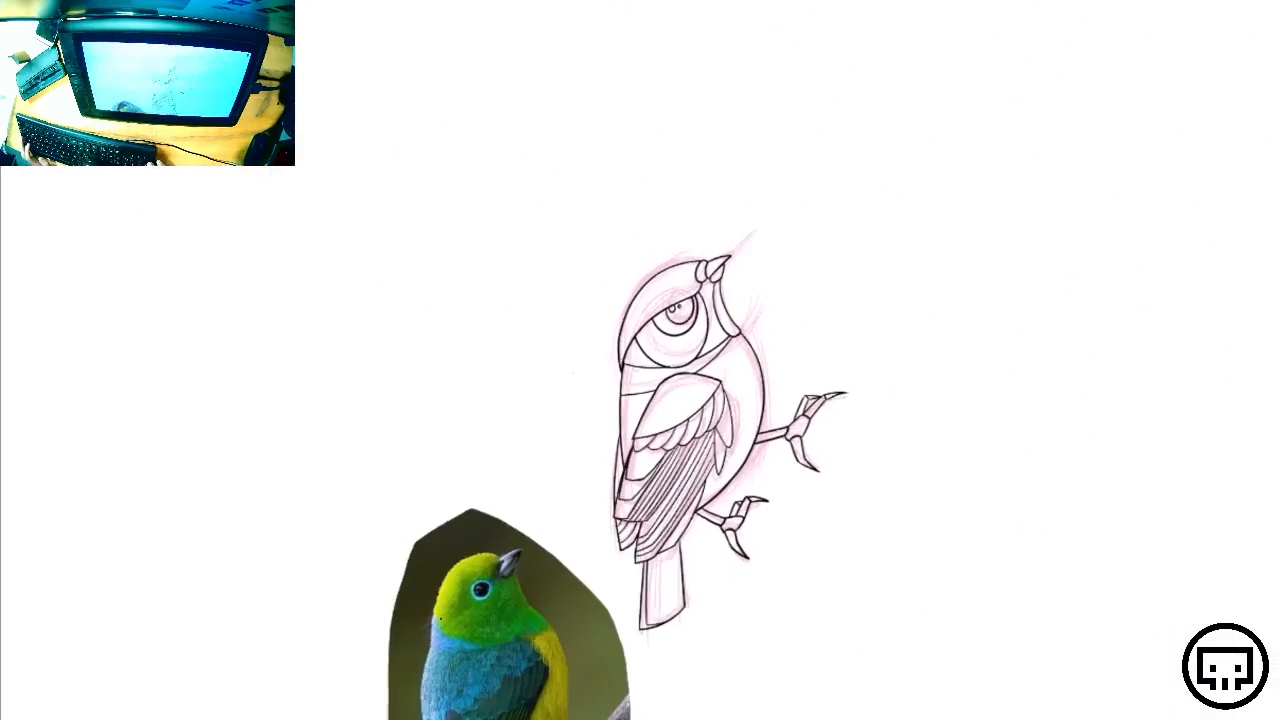
key(ctrl+minus)
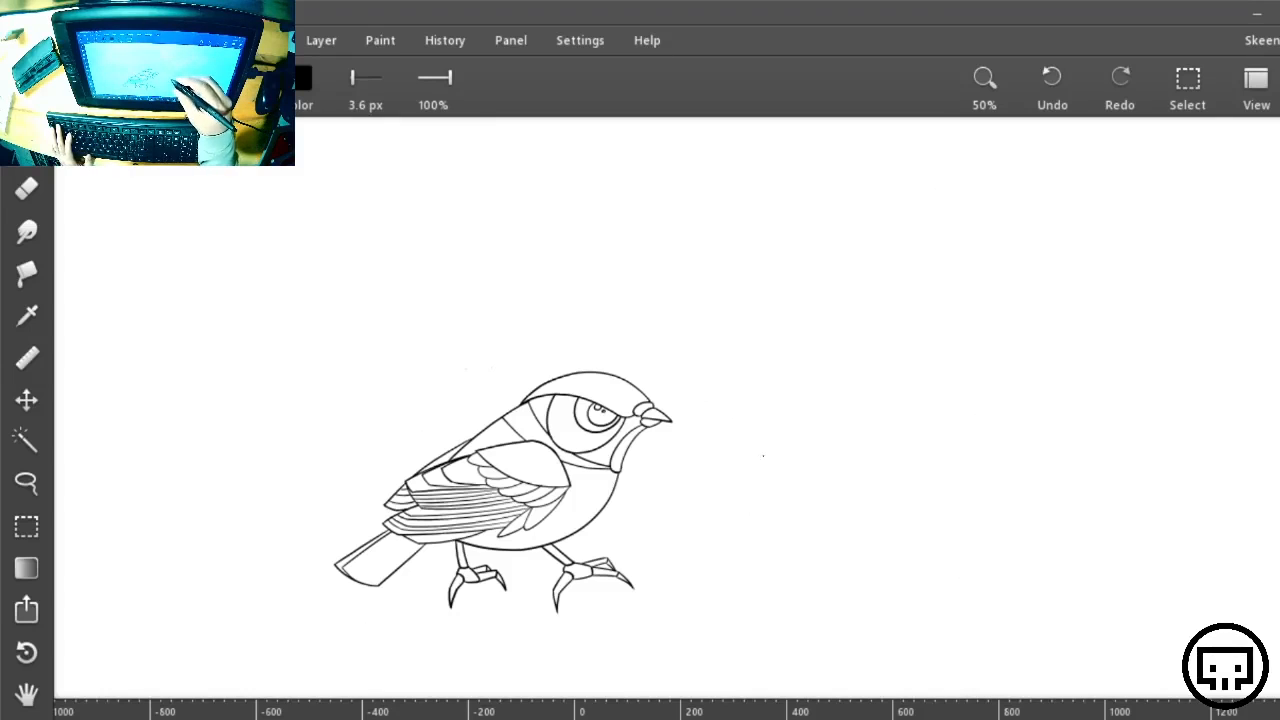
Make the green and blue bird reference photo layer visible beside the line art
mouse_move(763, 455)
mouse_down()
mouse_move(800, 371)
mouse_move(798, 383)
mouse_up()
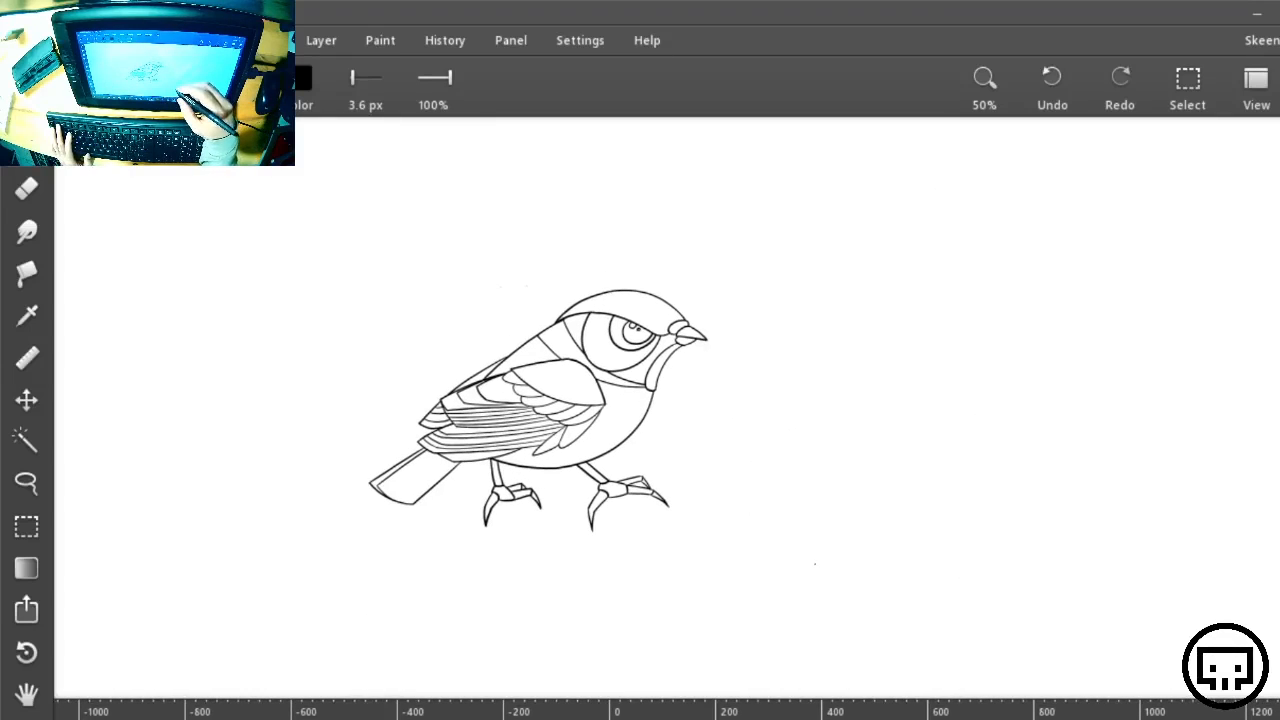
drag(862, 446, 910, 475)
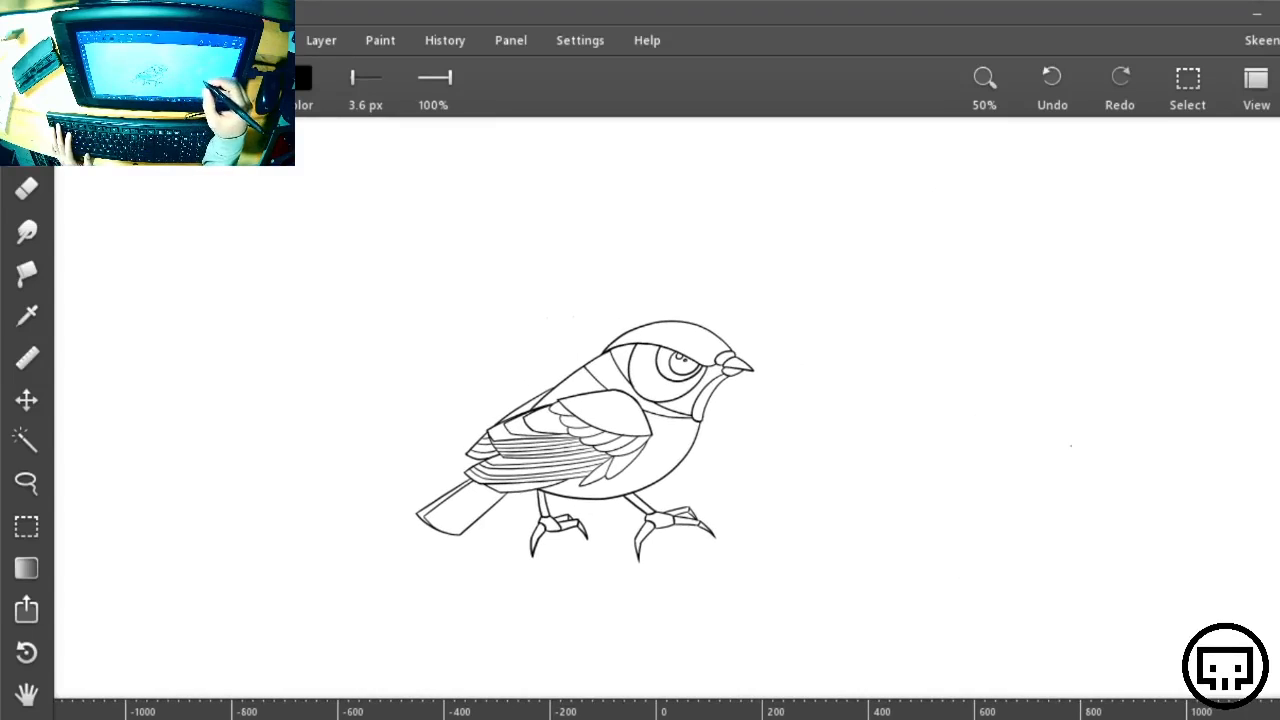
mouse_move(1275, 190)
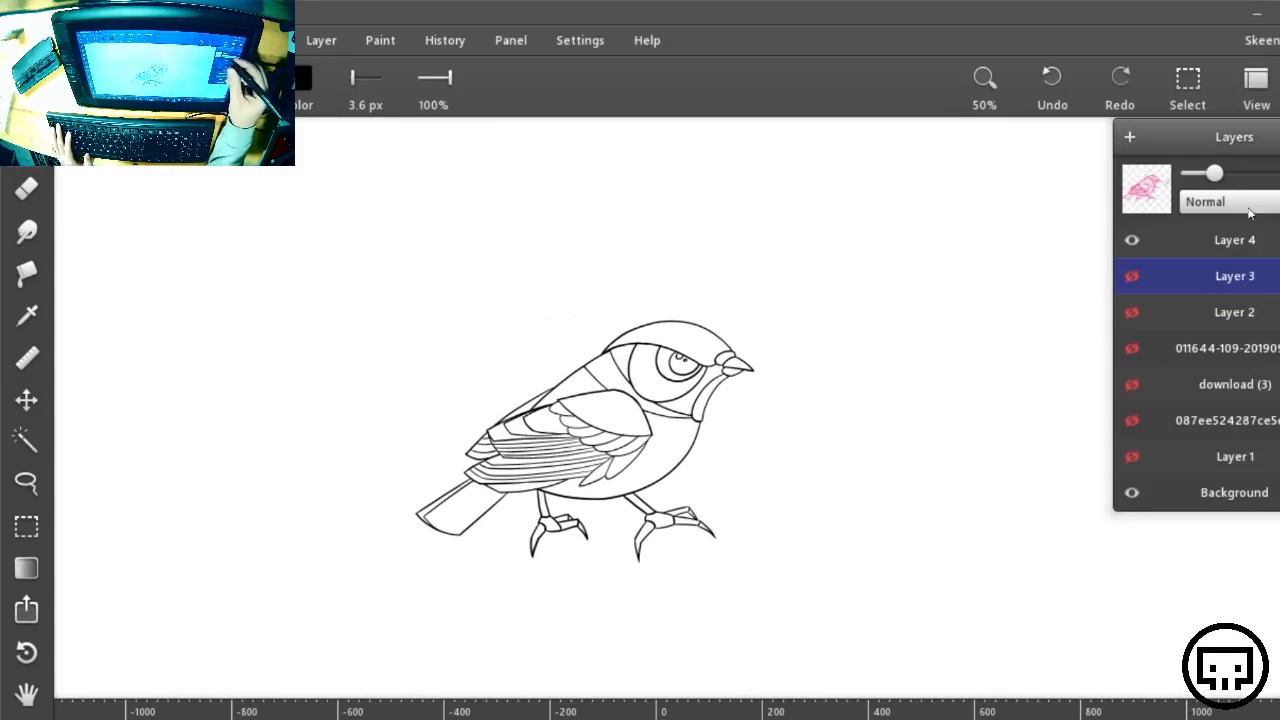
click(1132, 348)
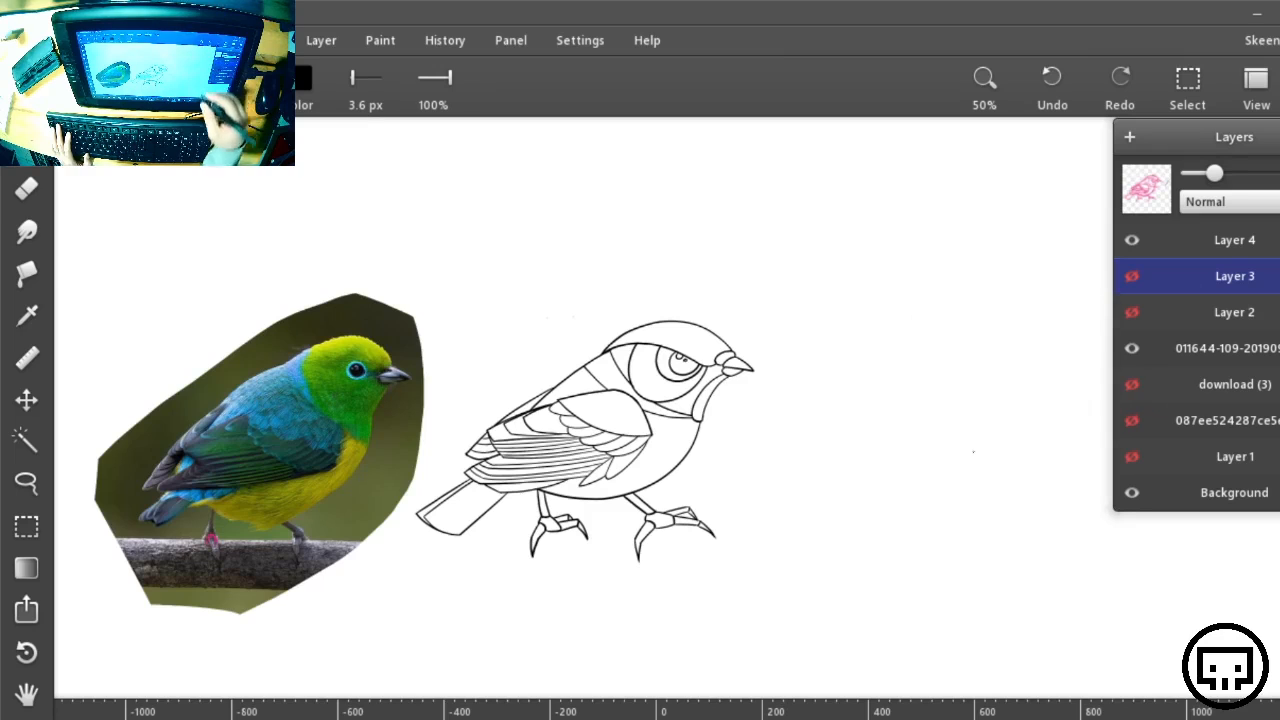
Compare the inked head and wing up close with the head and plumage in the reference photo
key(ctrl+plus)
key(ctrl+plus)
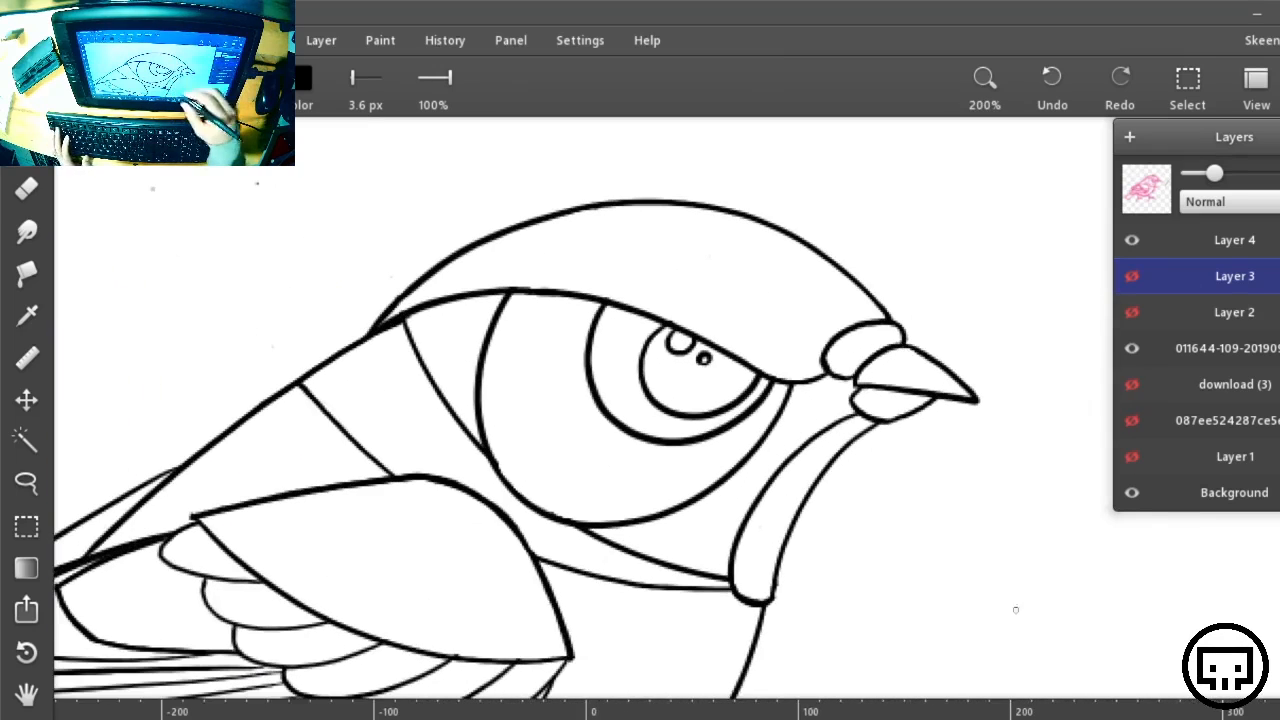
drag(822, 478, 963, 440)
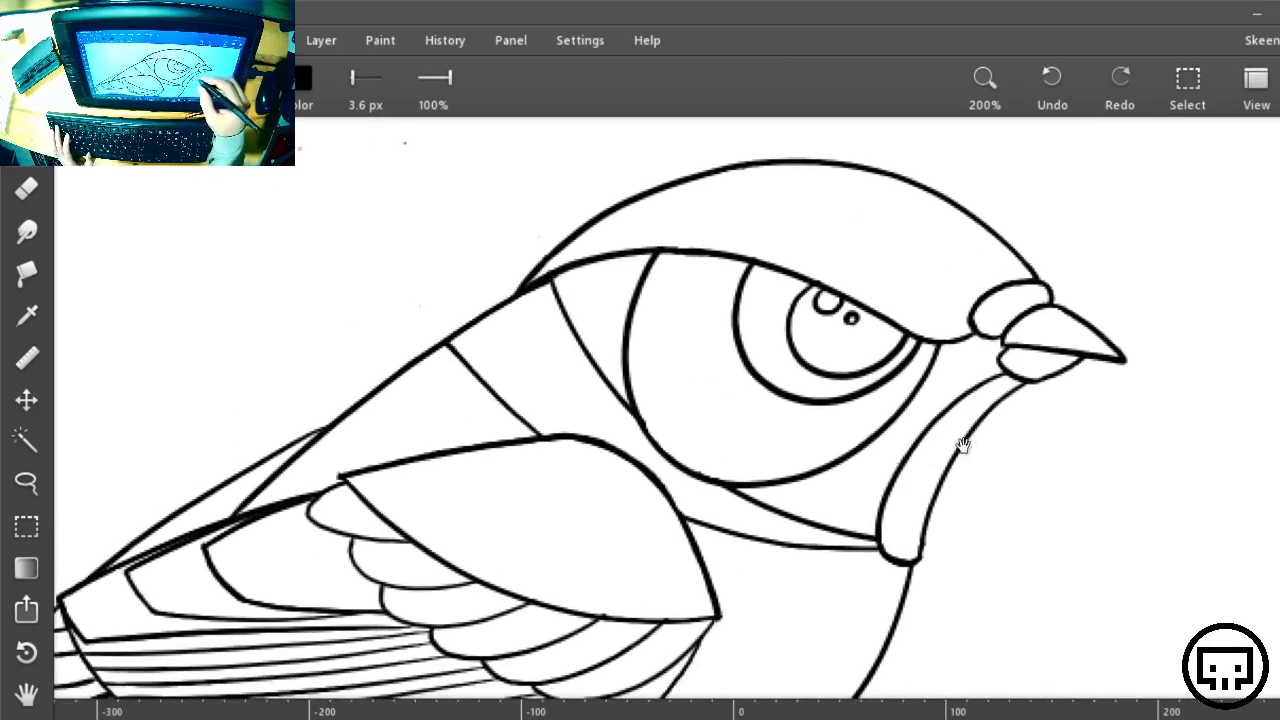
drag(851, 489, 1097, 423)
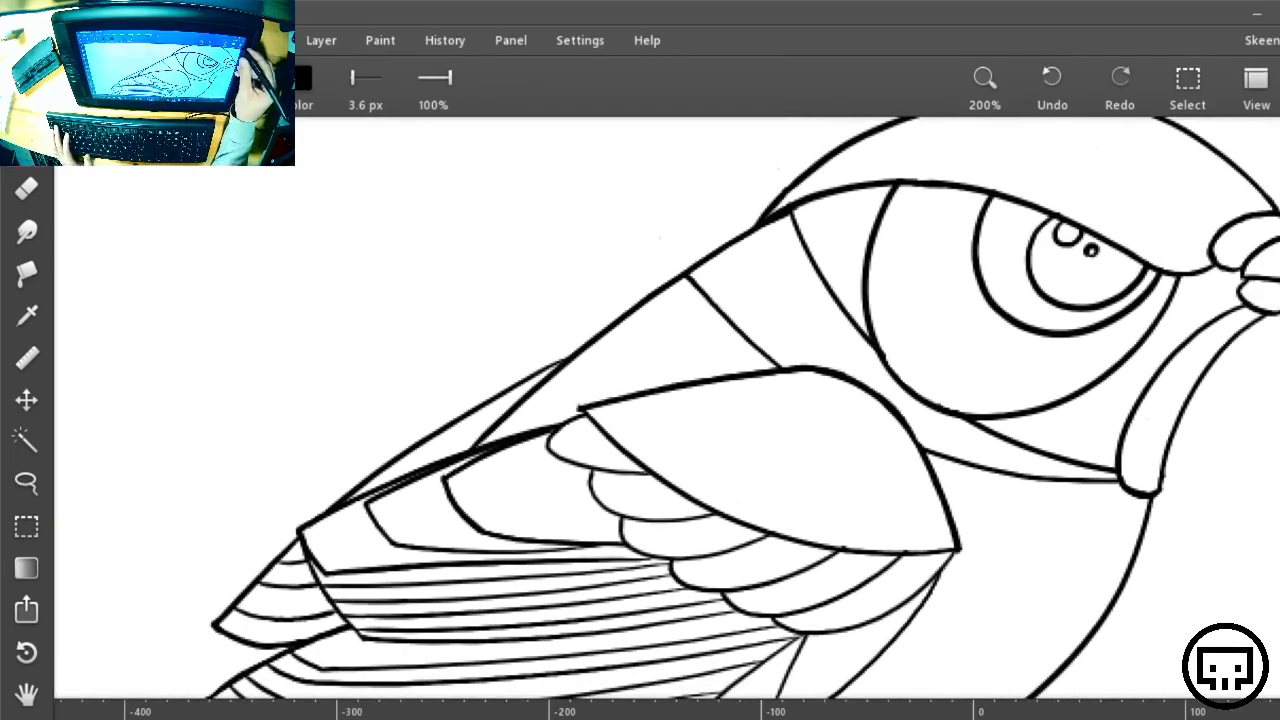
mouse_move(656, 450)
mouse_down()
mouse_move(889, 429)
mouse_move(1186, 471)
mouse_up()
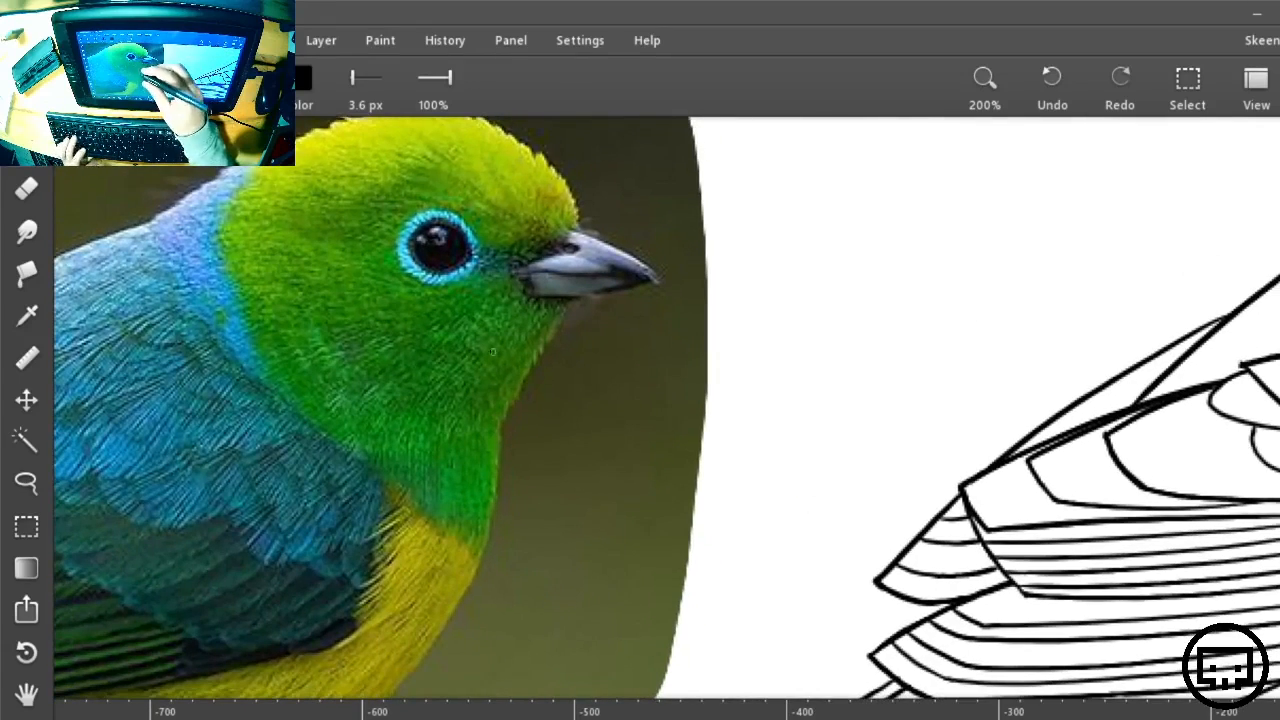
mouse_move(606, 207)
mouse_down()
mouse_move(629, 220)
mouse_move(617, 236)
mouse_up()
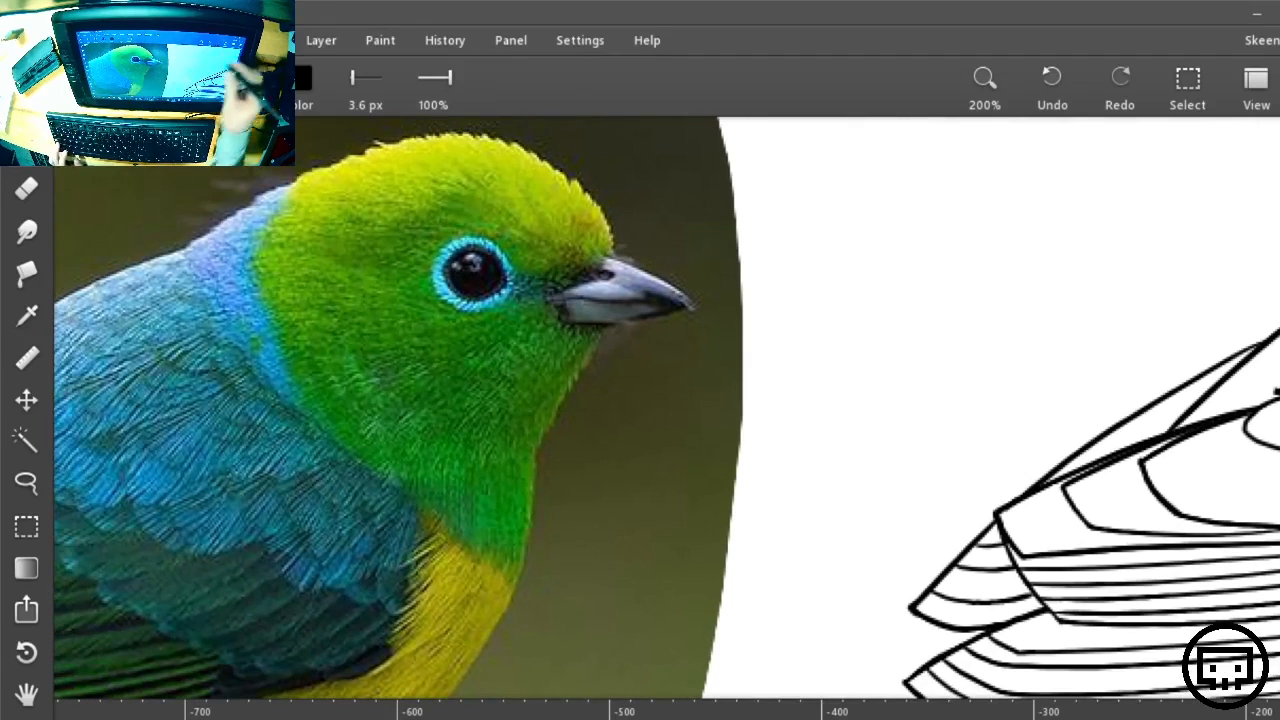
On Layer 4, trace the green head's outline and the edge of the blue nape band over the reference photo in black
click(1275, 90)
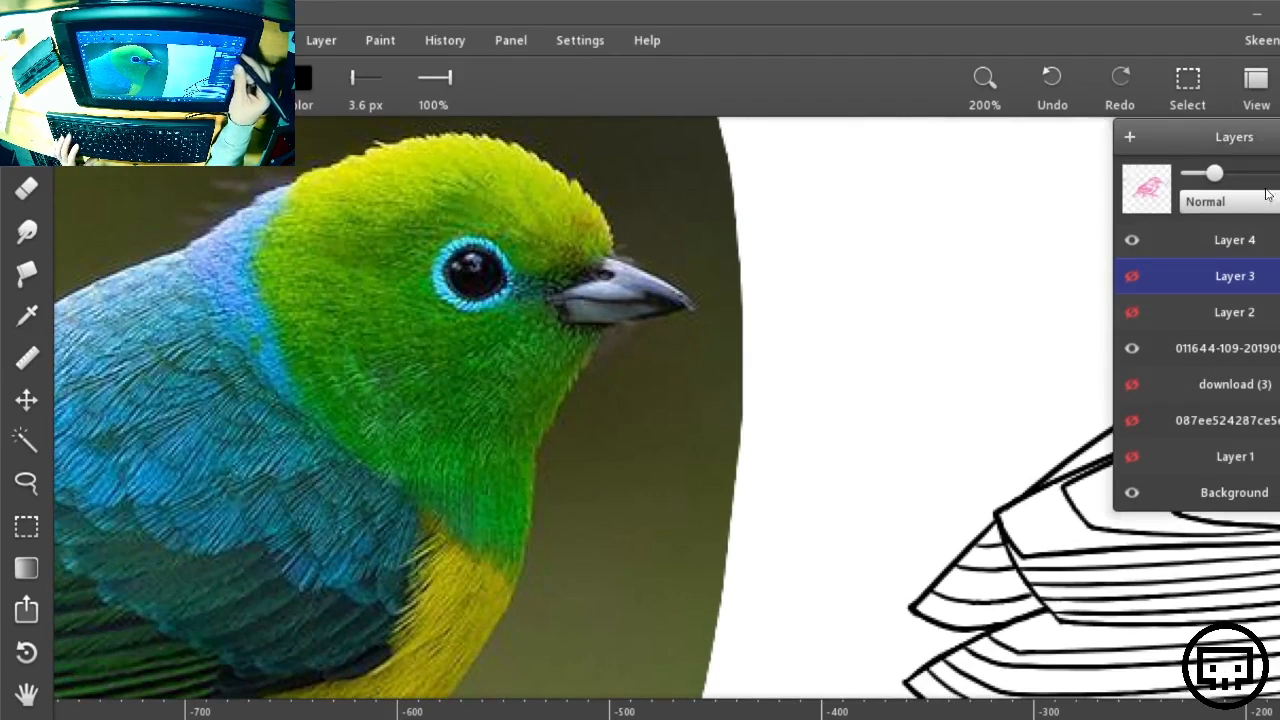
click(1242, 240)
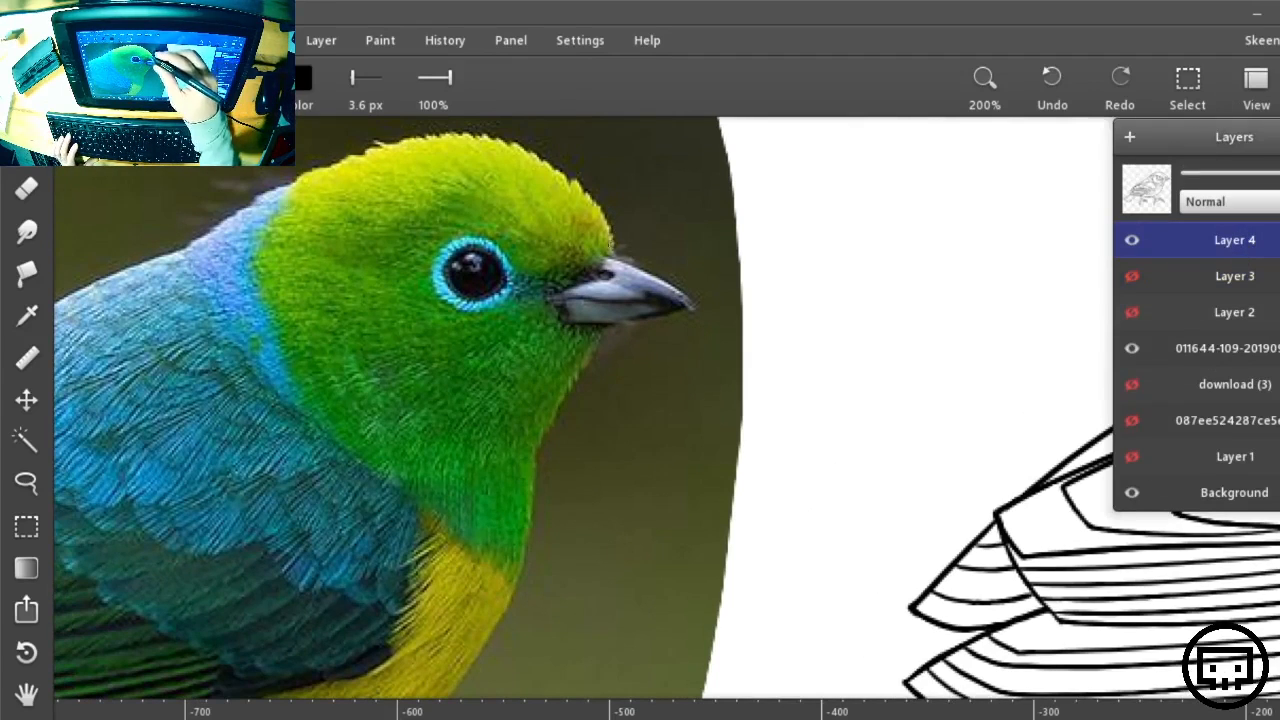
mouse_move(612, 240)
mouse_down()
mouse_move(505, 148)
mouse_move(262, 290)
mouse_move(507, 615)
mouse_move(600, 330)
mouse_move(500, 142)
mouse_up()
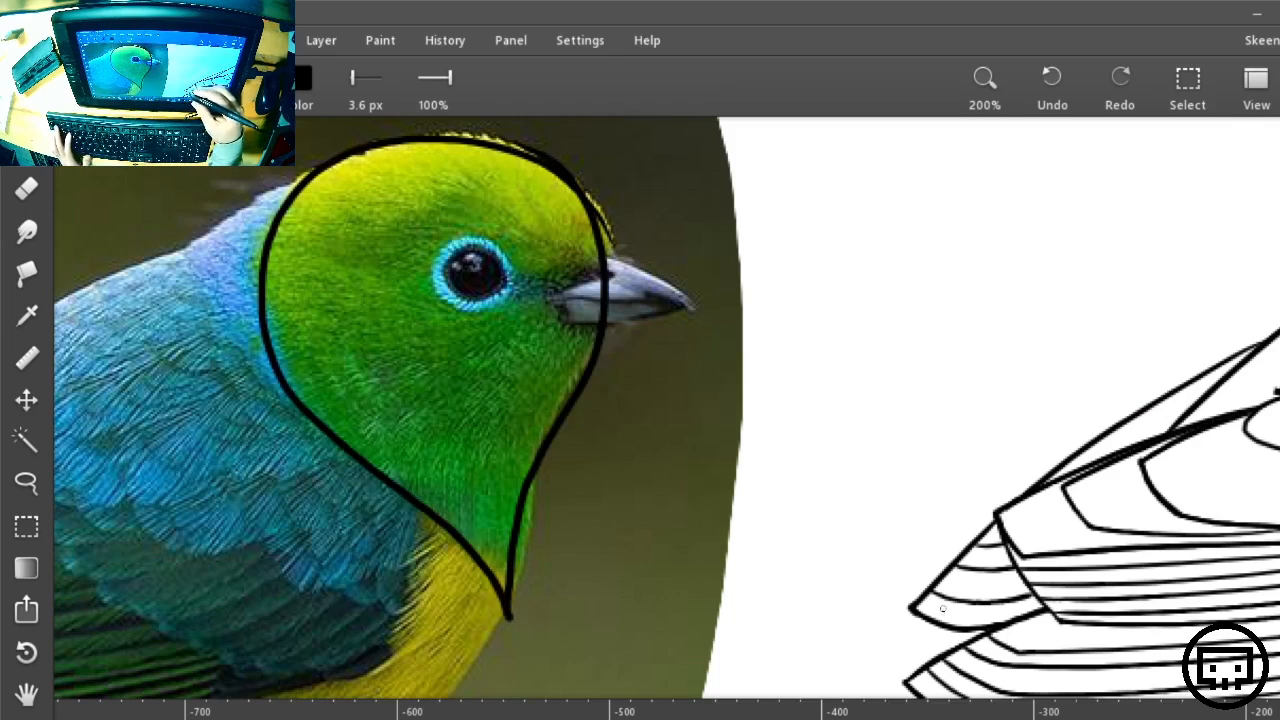
mouse_move(505, 612)
mouse_down()
mouse_move(448, 527)
mouse_move(317, 421)
mouse_move(198, 285)
mouse_move(190, 226)
mouse_up()
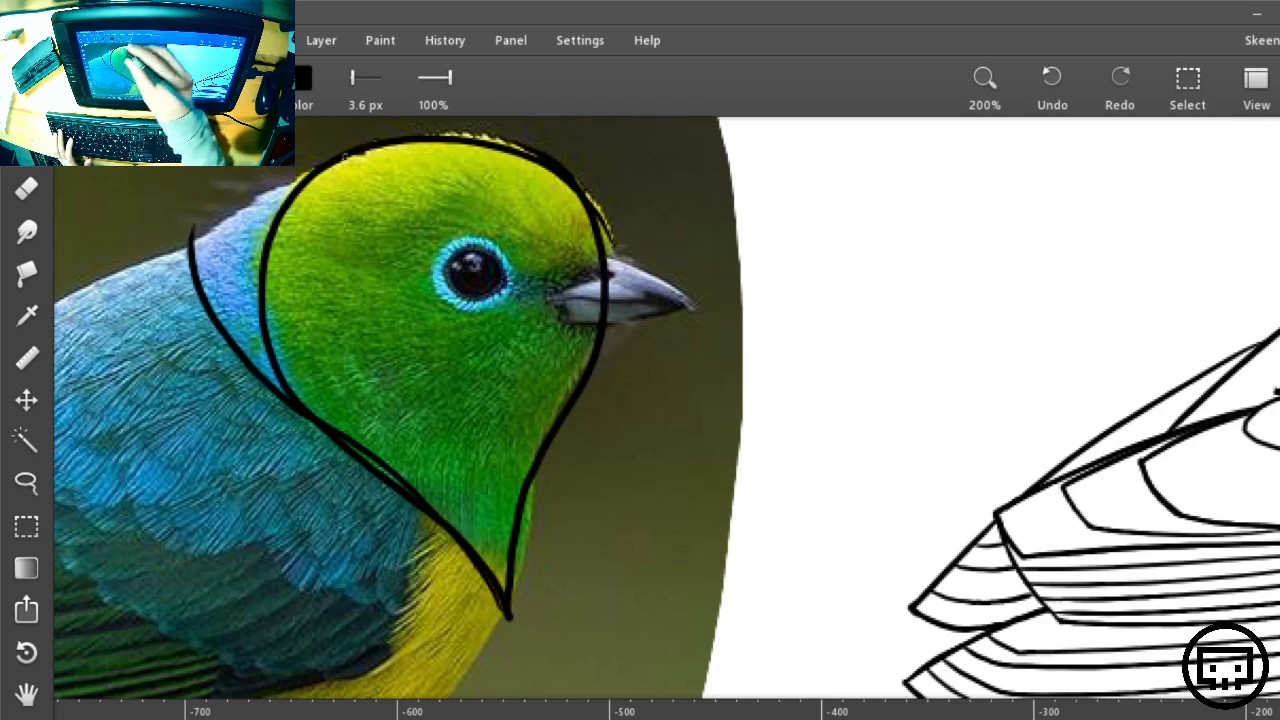
drag(345, 155, 165, 250)
Return to the line art and add a new empty layer above Layer 4
drag(1022, 489, 483, 532)
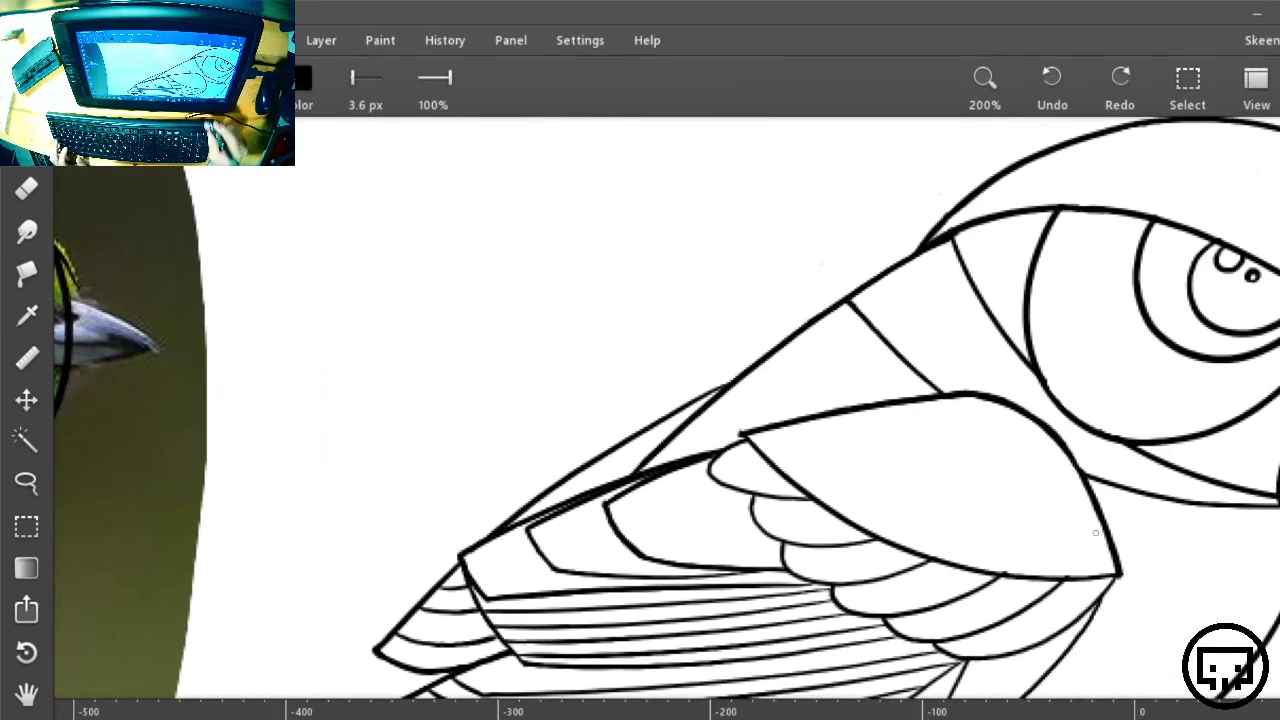
key(ctrl+minus)
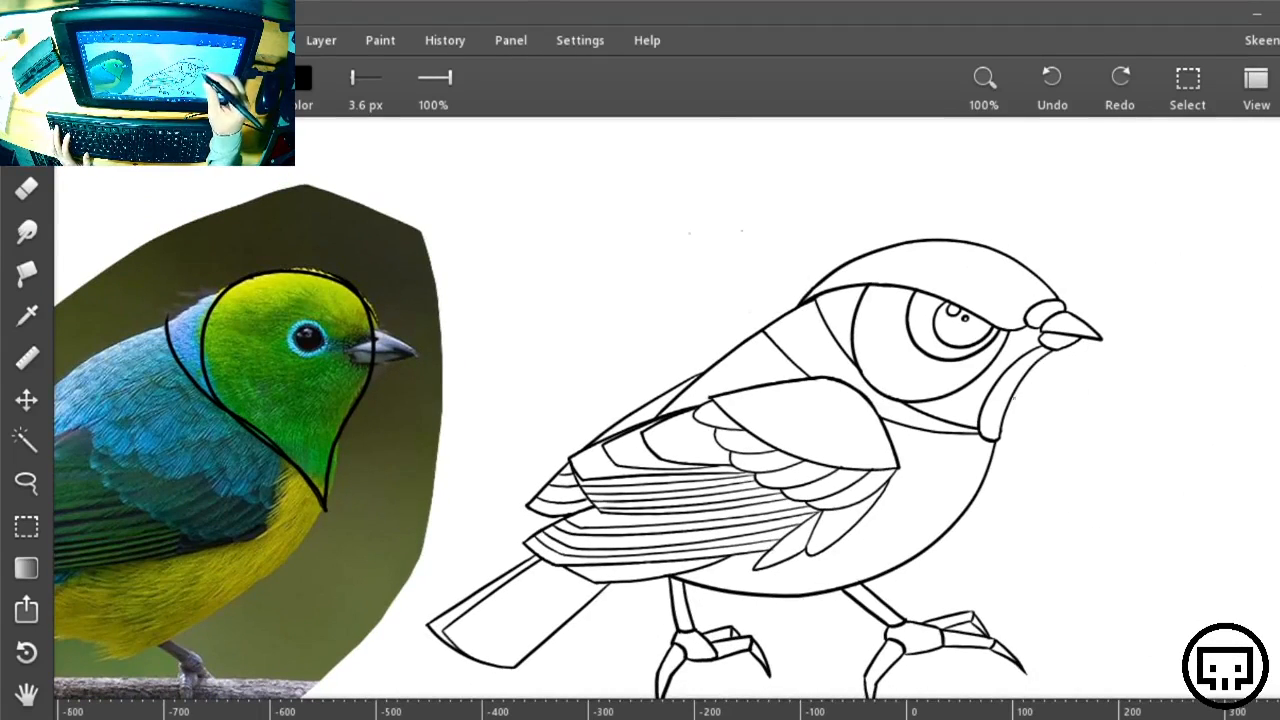
key(ctrl+l)
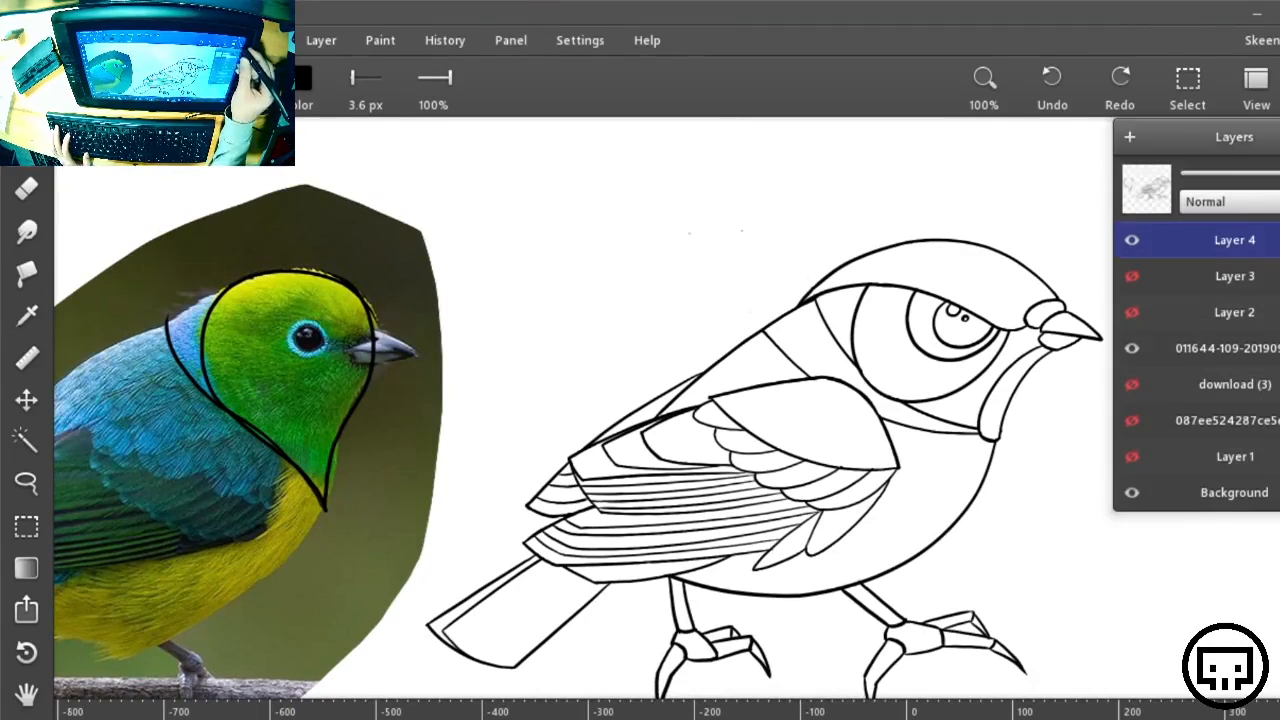
click(1130, 136)
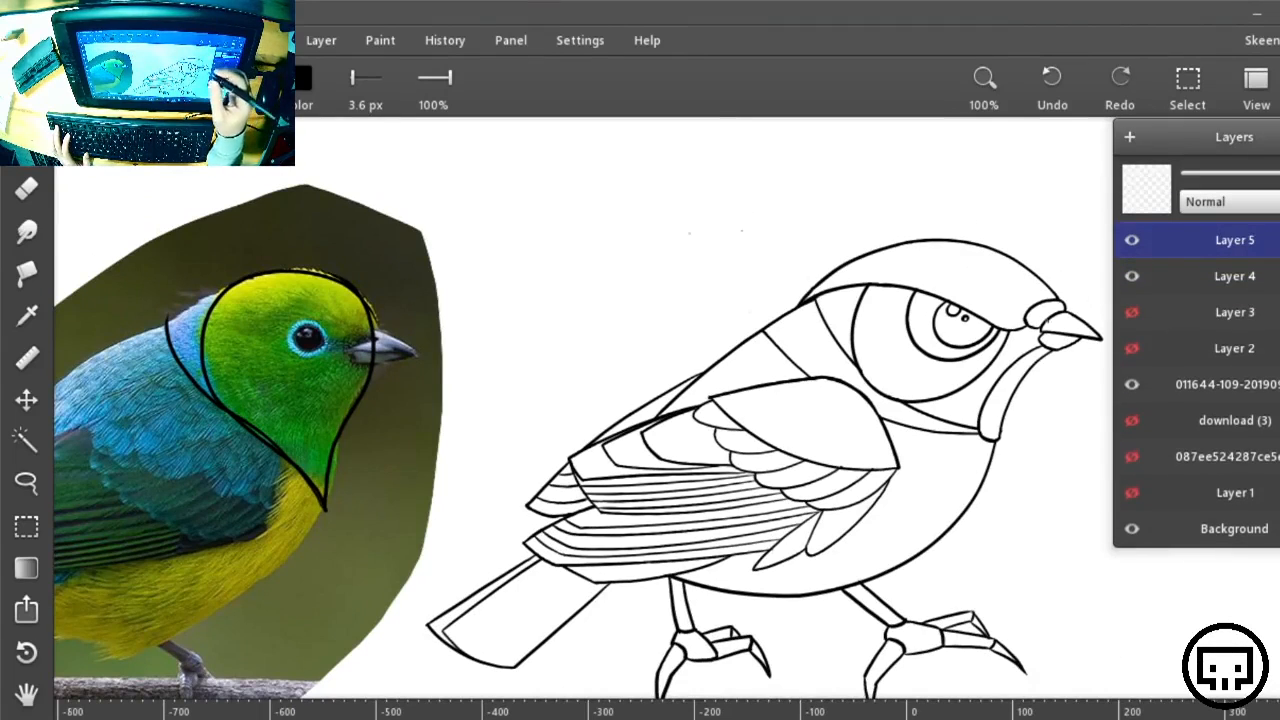
Set the brush size to 4.0 px and try a curved head boundary from the crown behind the eye down to the breast on the new layer
mouse_move(938, 240)
mouse_down()
mouse_move(836, 288)
mouse_move(886, 408)
mouse_move(960, 522)
mouse_up()
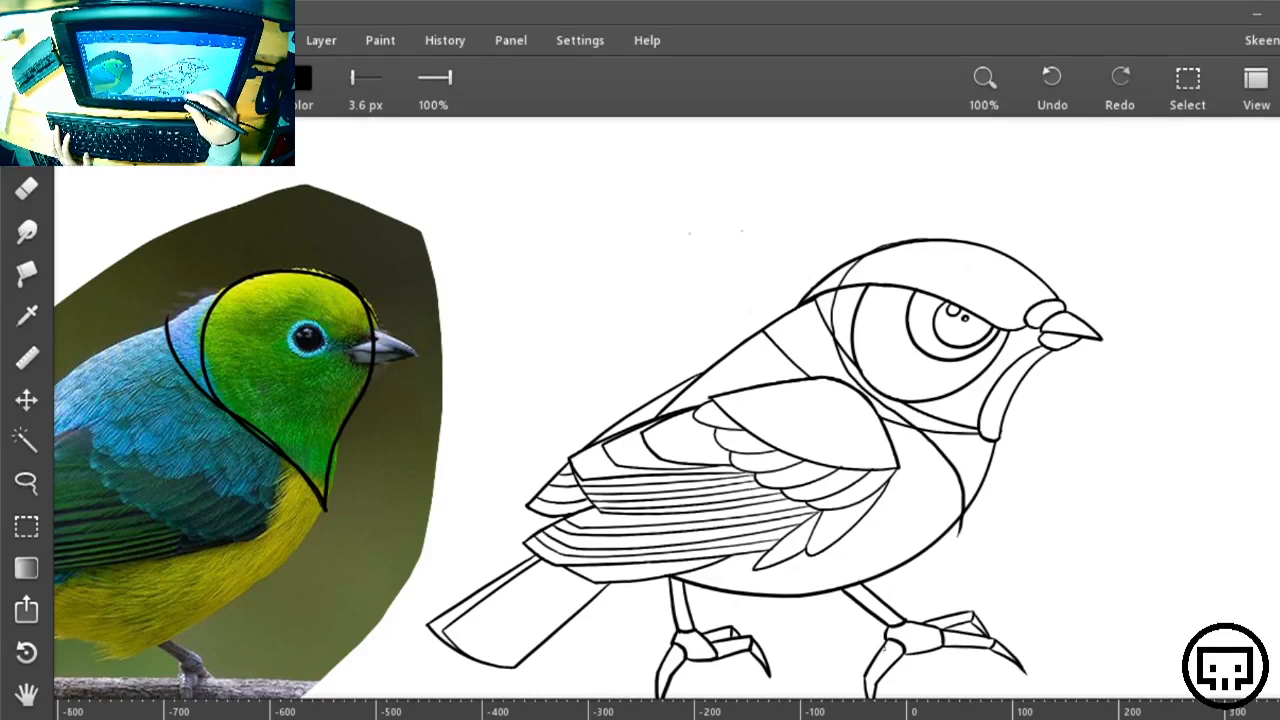
key(ctrl+z)
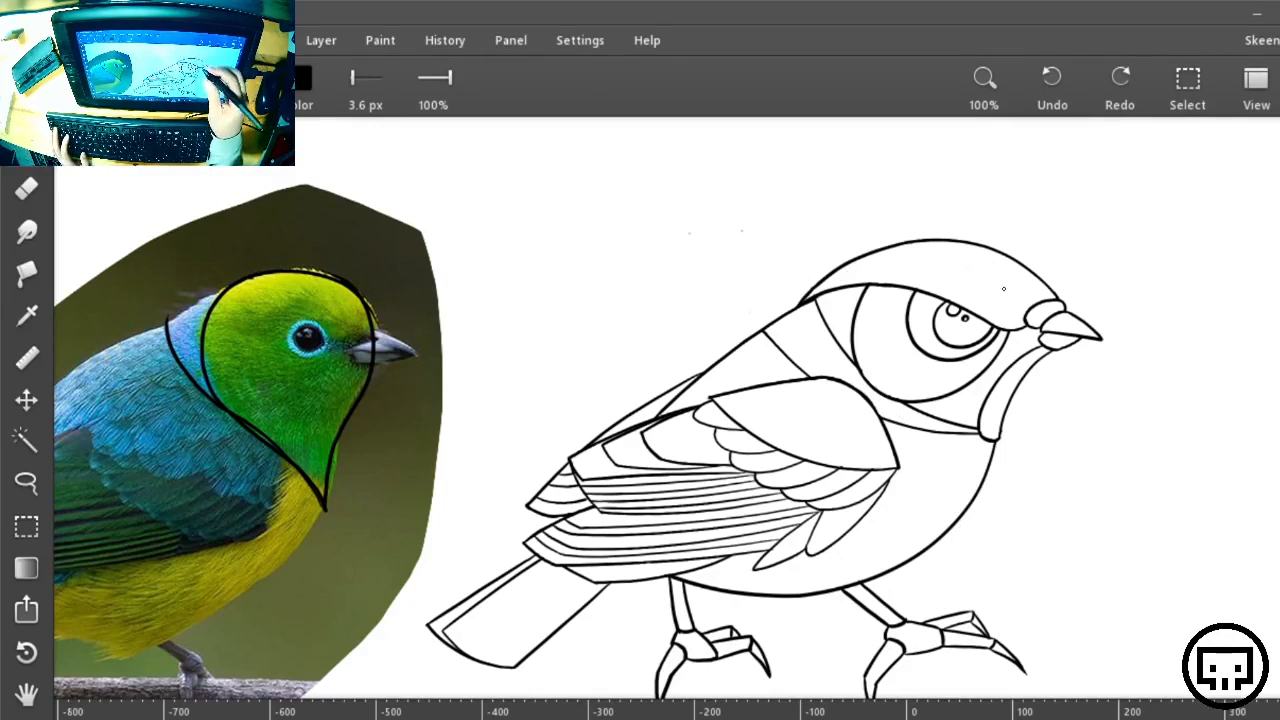
drag(343, 75, 352, 76)
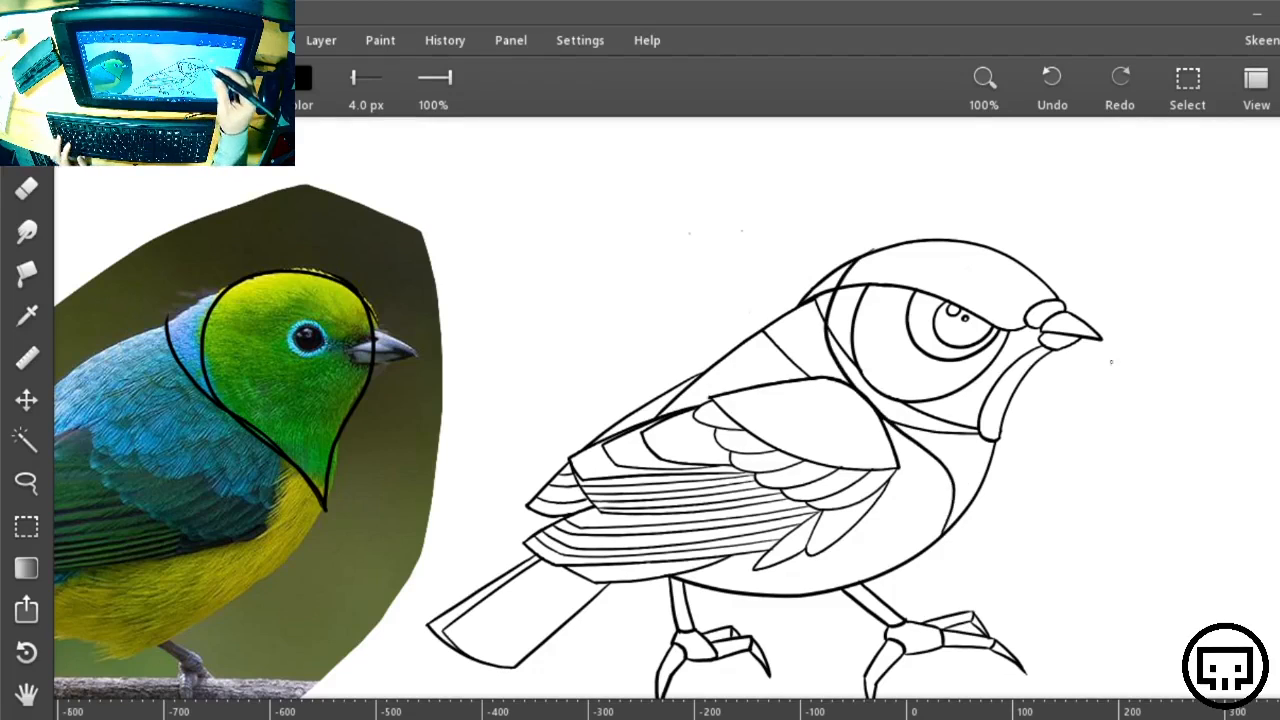
mouse_move(903, 239)
mouse_down()
mouse_move(824, 285)
mouse_move(831, 360)
mouse_move(902, 415)
mouse_move(954, 498)
mouse_move(942, 558)
mouse_up()
key(ctrl+z)
mouse_move(938, 481)
mouse_down()
mouse_move(818, 335)
mouse_move(880, 245)
mouse_up()
key(ctrl+z)
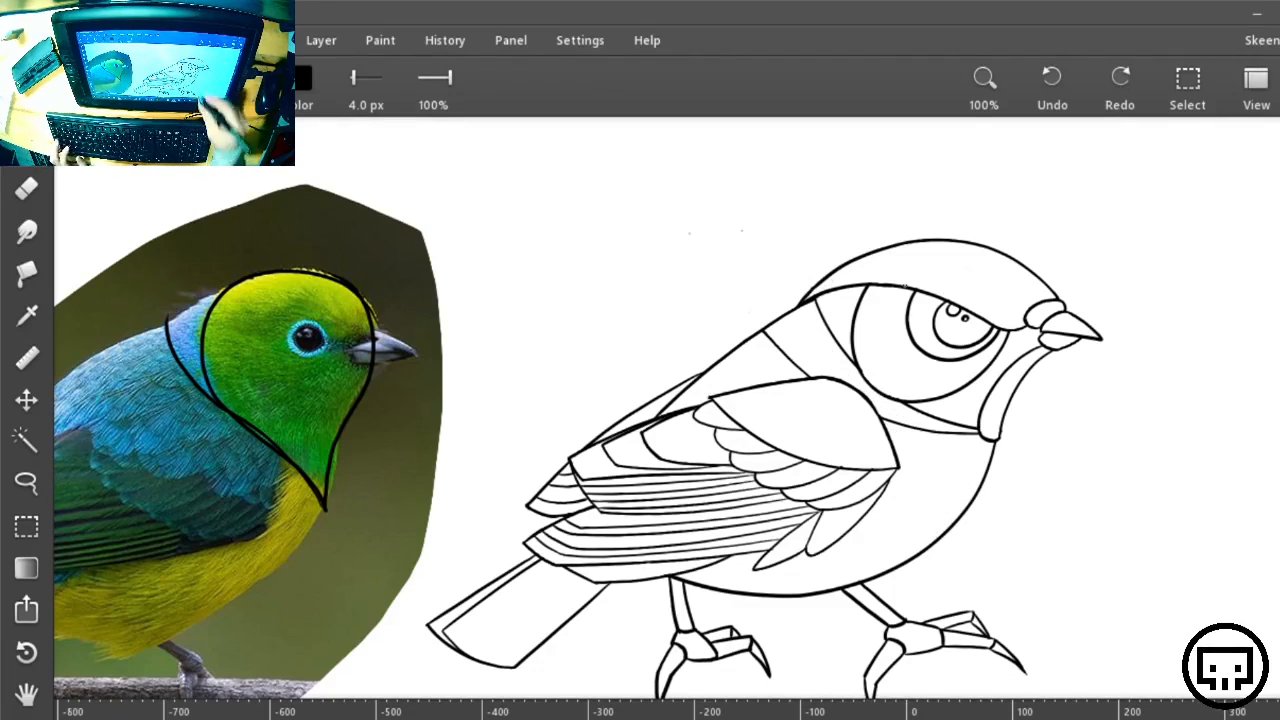
key(ctrl+plus)
drag(1148, 472, 620, 487)
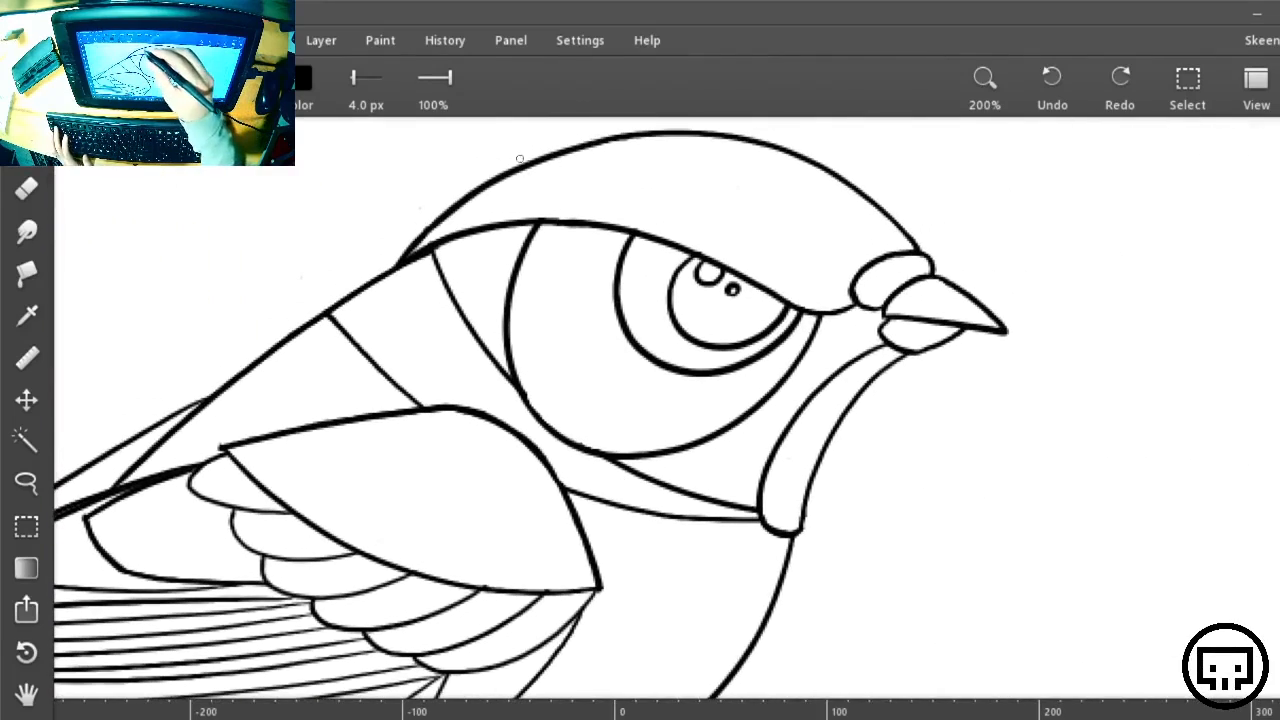
Draw a black 4 px head guide curve from the back of the crown around the cheek and down to the belly
mouse_move(520, 162)
mouse_down()
mouse_move(436, 250)
mouse_move(432, 352)
mouse_move(496, 441)
mouse_move(660, 595)
mouse_move(705, 698)
mouse_up()
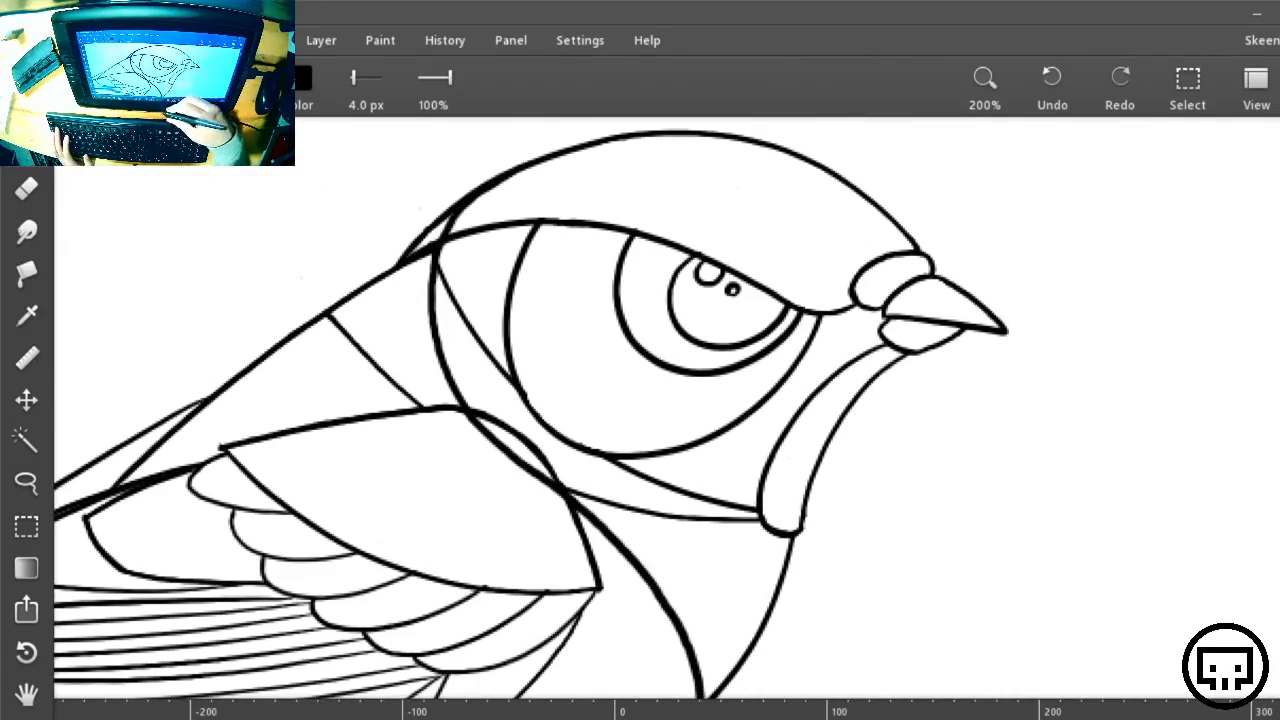
mouse_move(883, 618)
mouse_down()
mouse_move(1011, 377)
mouse_move(1008, 612)
mouse_up()
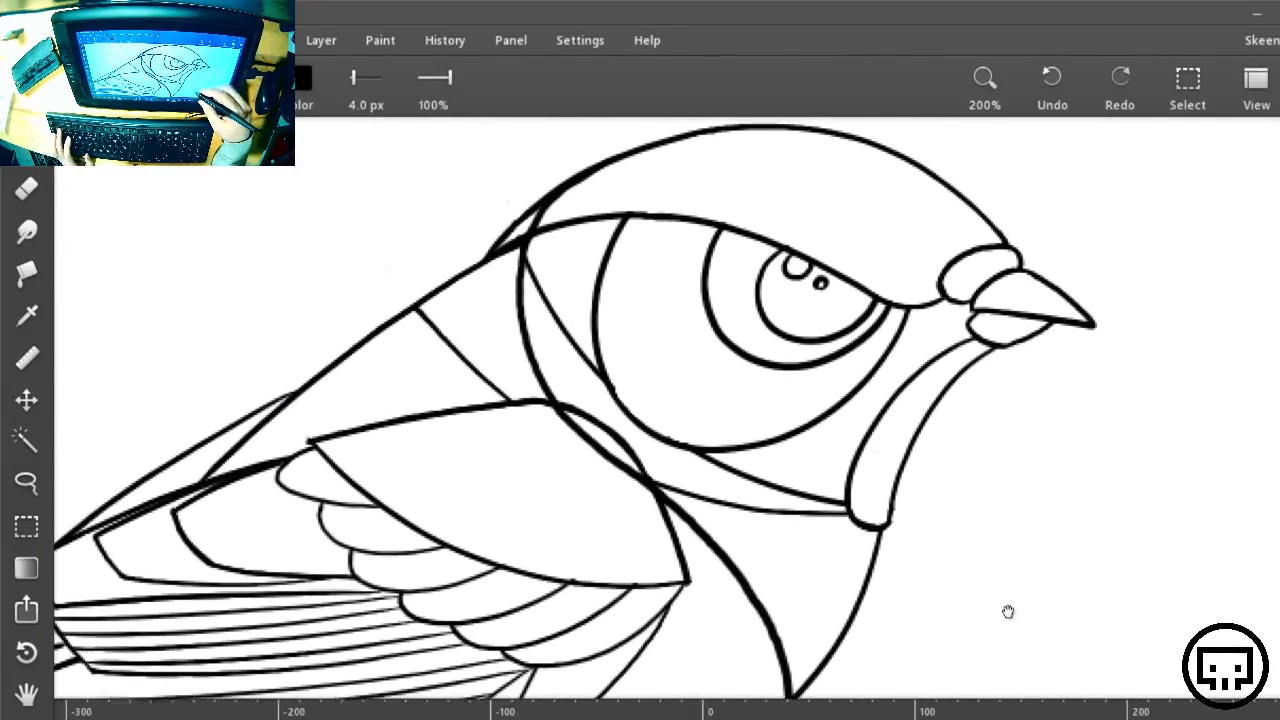
key(ctrl+minus)
key(ctrl+minus)
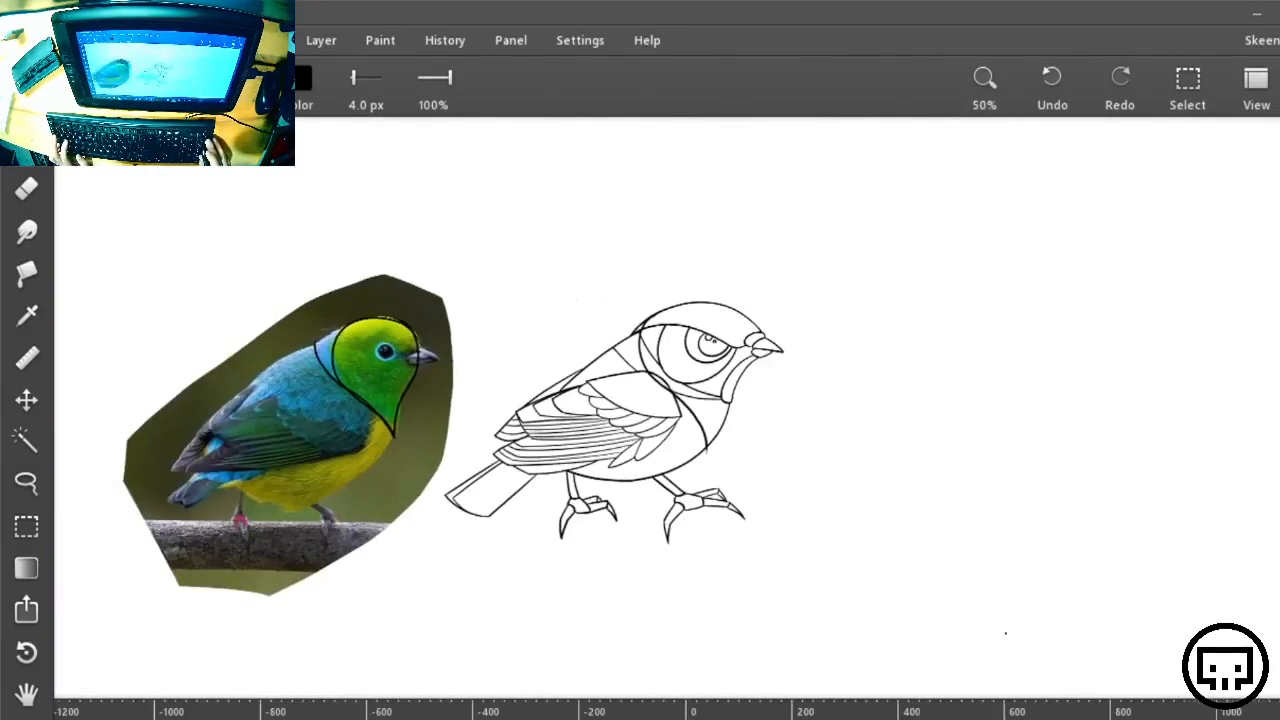
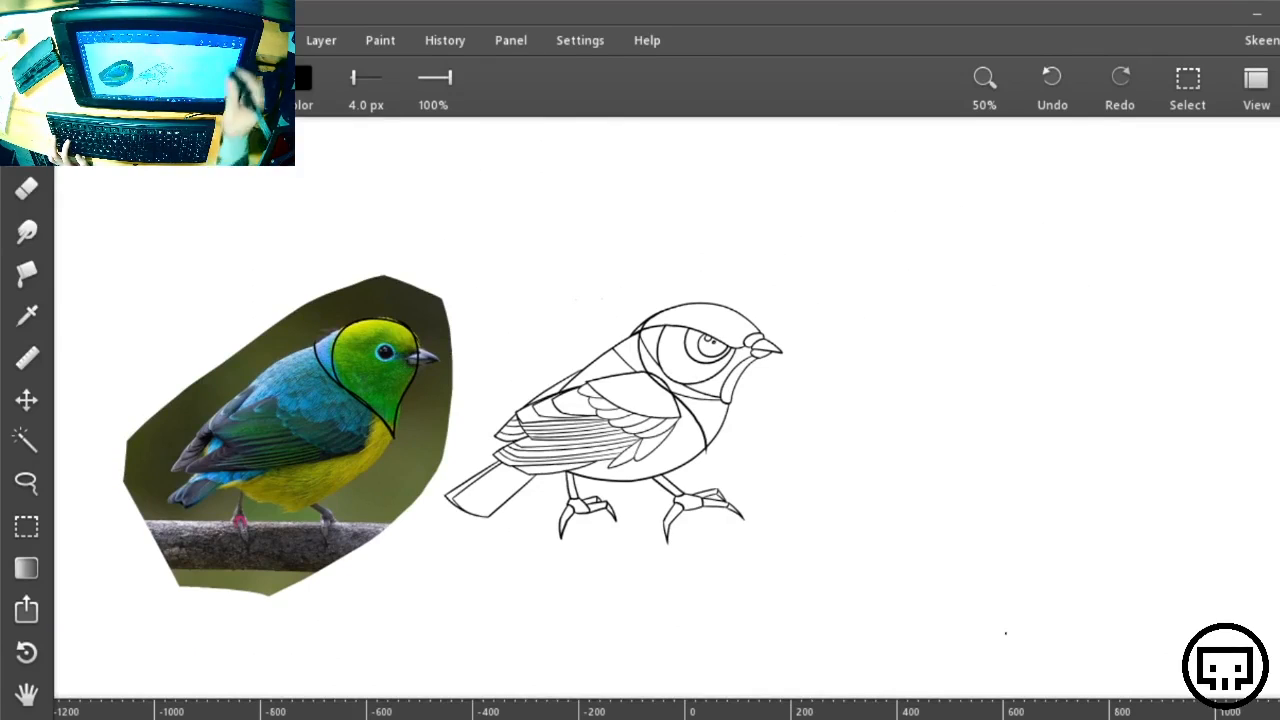
Move Layer 5 below Layer 4 and lower its opacity so the guide curve is faded
mouse_move(1245, 179)
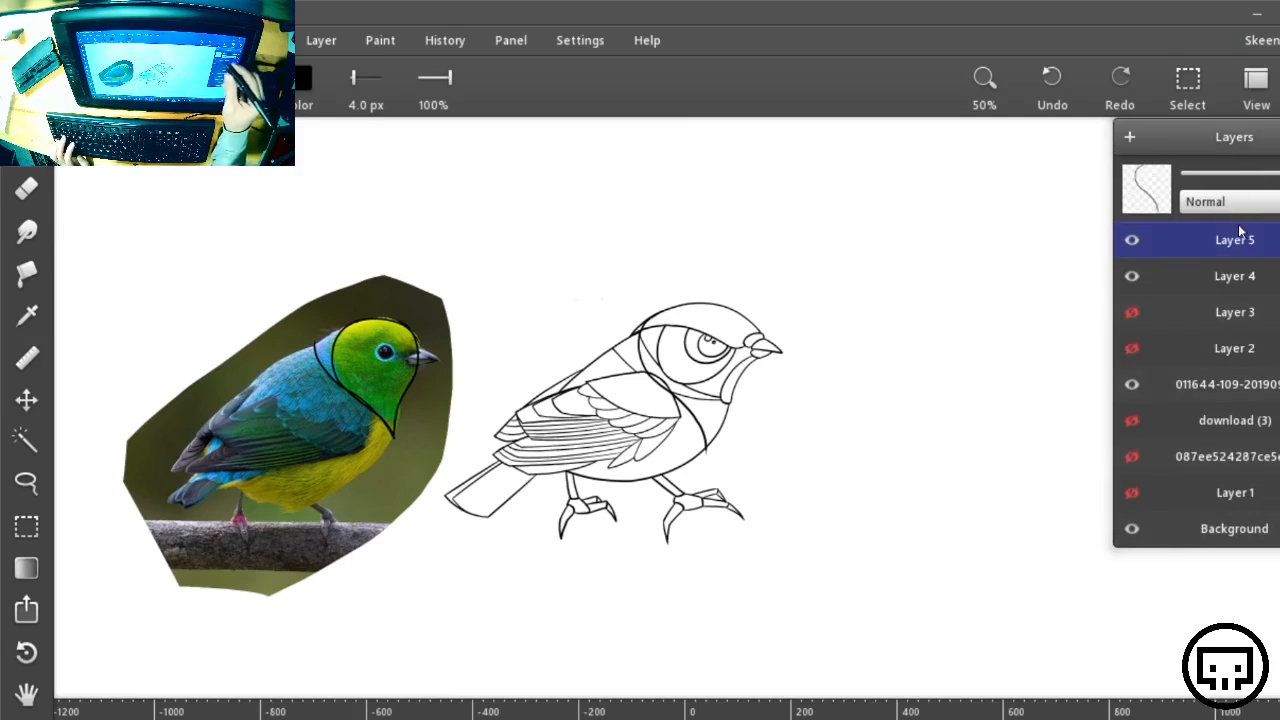
click(1232, 277)
drag(1242, 240, 1244, 290)
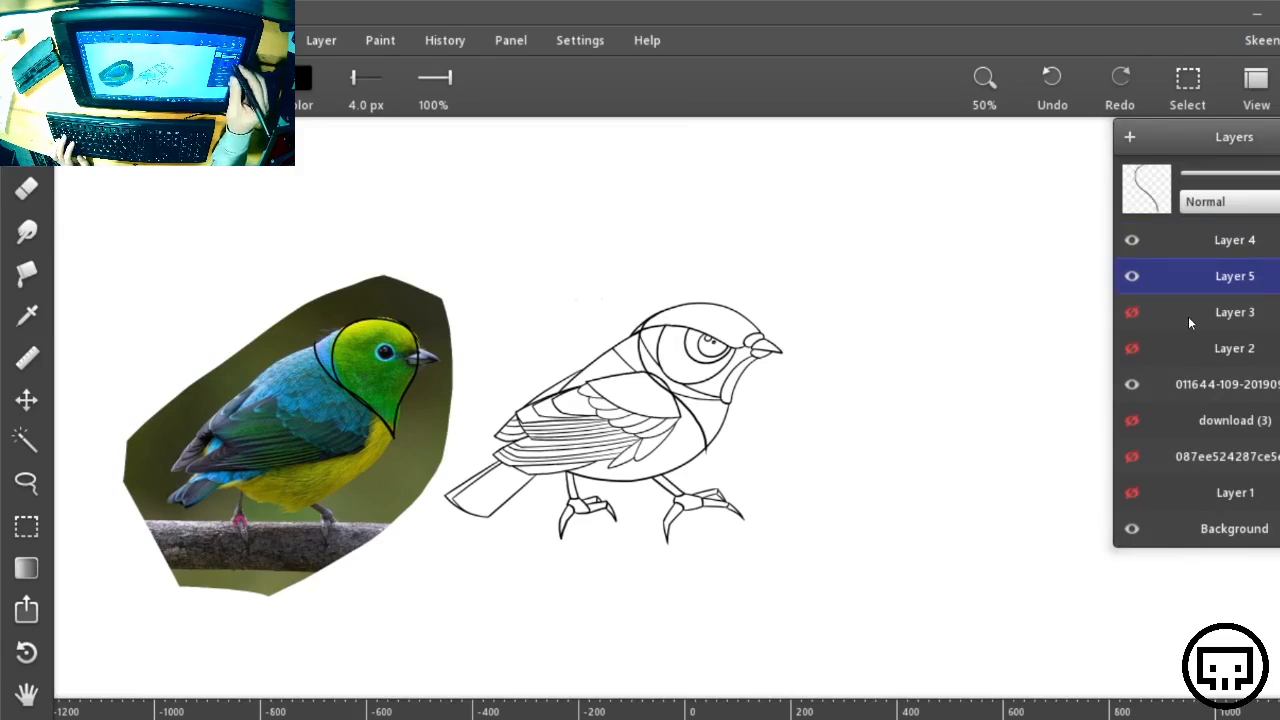
drag(1270, 174, 1229, 175)
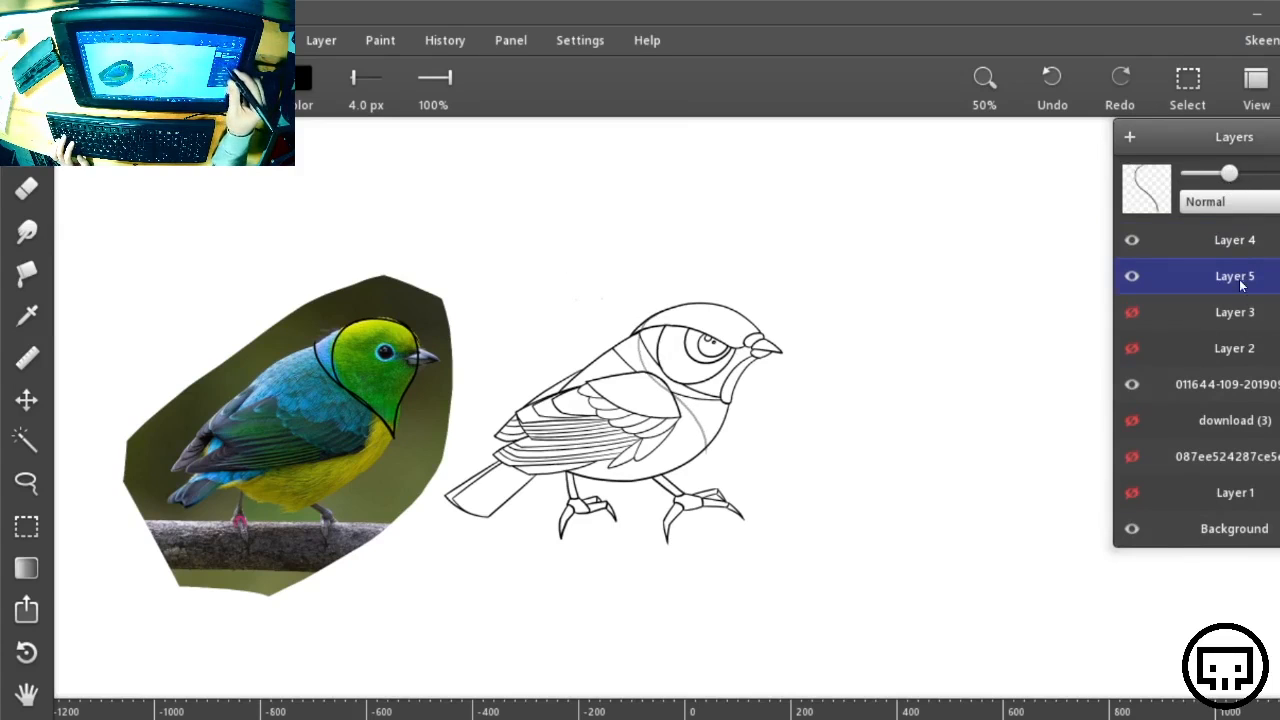
On Layer 4, erase the crown, neck and back lines that lie behind or cross the faded guide, up to the eye circle
click(1244, 242)
key(ctrl+plus)
key(ctrl+plus)
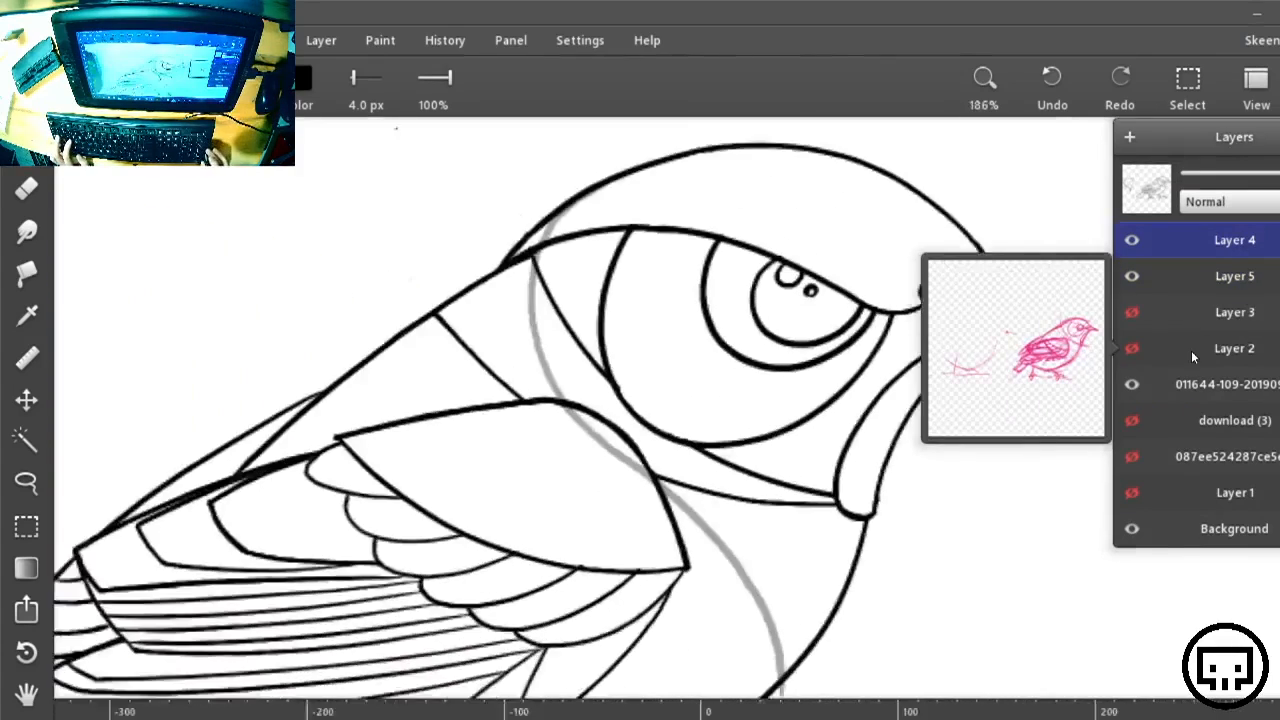
key(ctrl+plus)
drag(623, 323, 855, 529)
key(e)
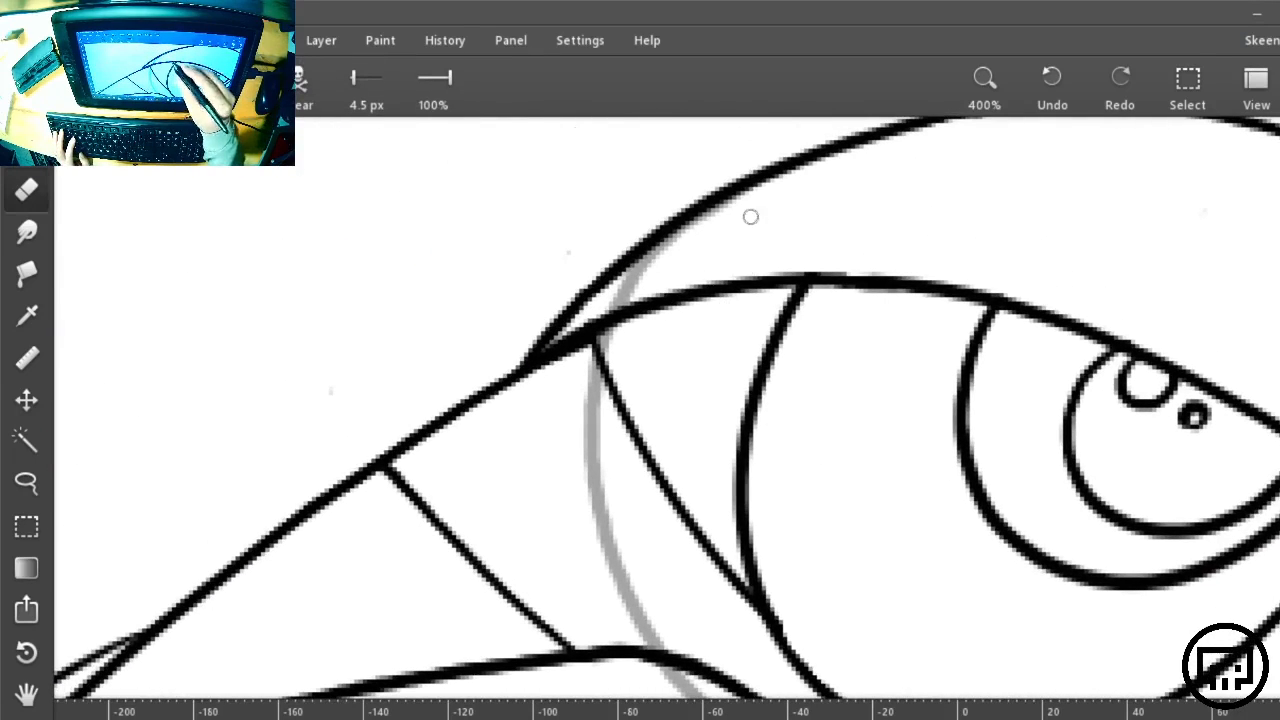
mouse_move(600, 266)
mouse_down()
mouse_move(661, 212)
mouse_move(608, 290)
mouse_move(659, 215)
mouse_move(572, 306)
mouse_move(599, 294)
mouse_move(532, 343)
mouse_move(662, 253)
mouse_move(811, 314)
mouse_move(903, 284)
mouse_move(610, 334)
mouse_move(634, 289)
mouse_up()
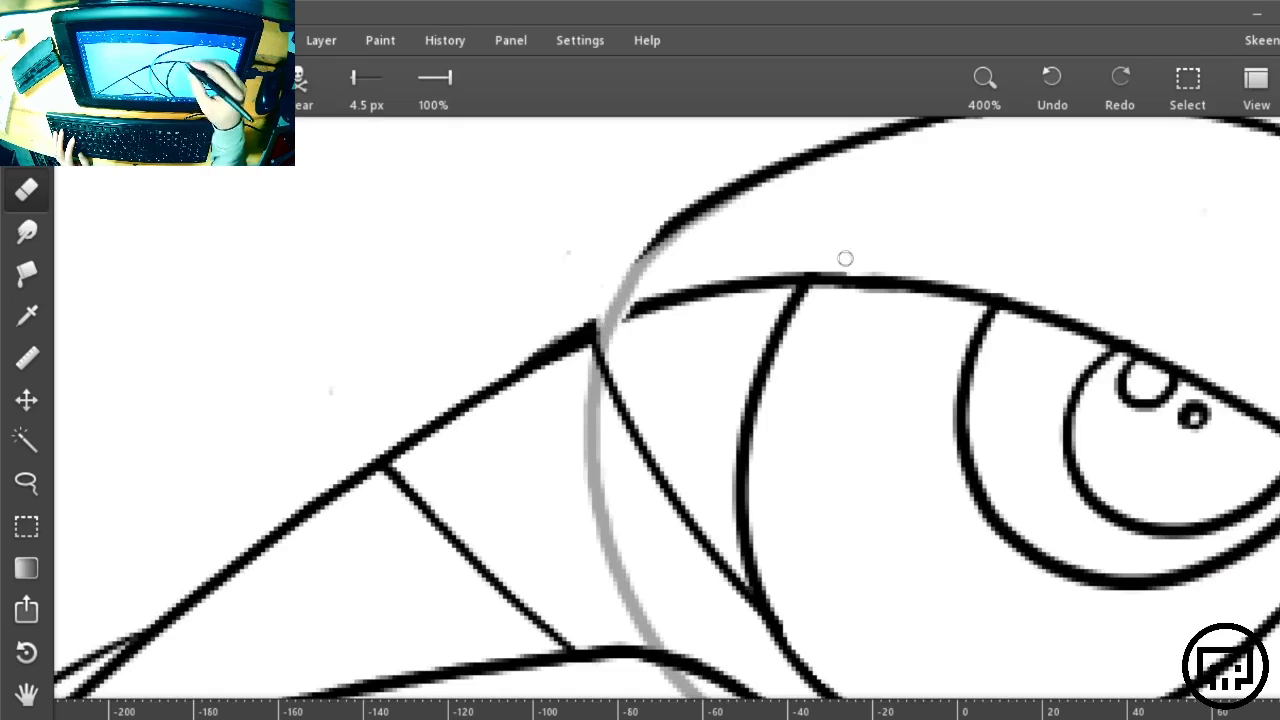
mouse_move(726, 551)
mouse_down()
mouse_move(743, 622)
mouse_move(722, 559)
mouse_up()
mouse_move(743, 608)
mouse_down()
mouse_move(667, 497)
mouse_move(599, 355)
mouse_move(552, 379)
mouse_move(556, 356)
mouse_move(534, 383)
mouse_up()
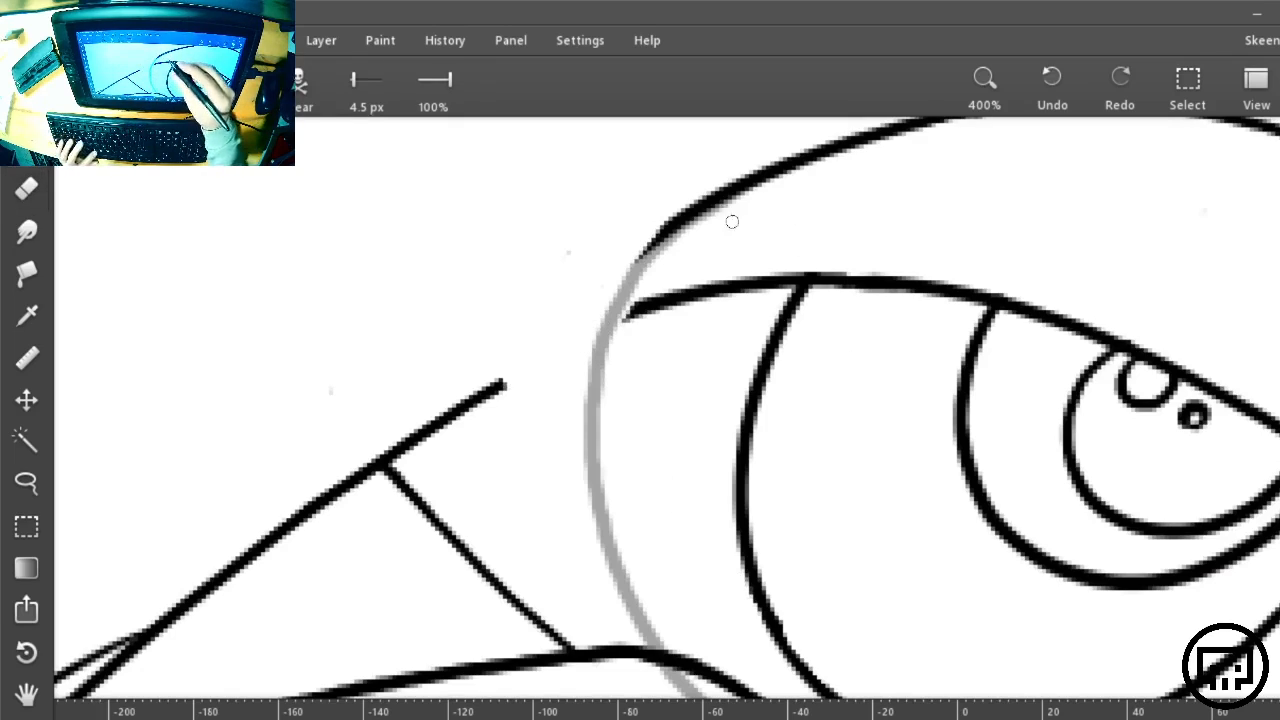
Ink the faded guide with a 3.6 px brush from the crown down to the top of the wing
key(b)
drag(355, 73, 353, 73)
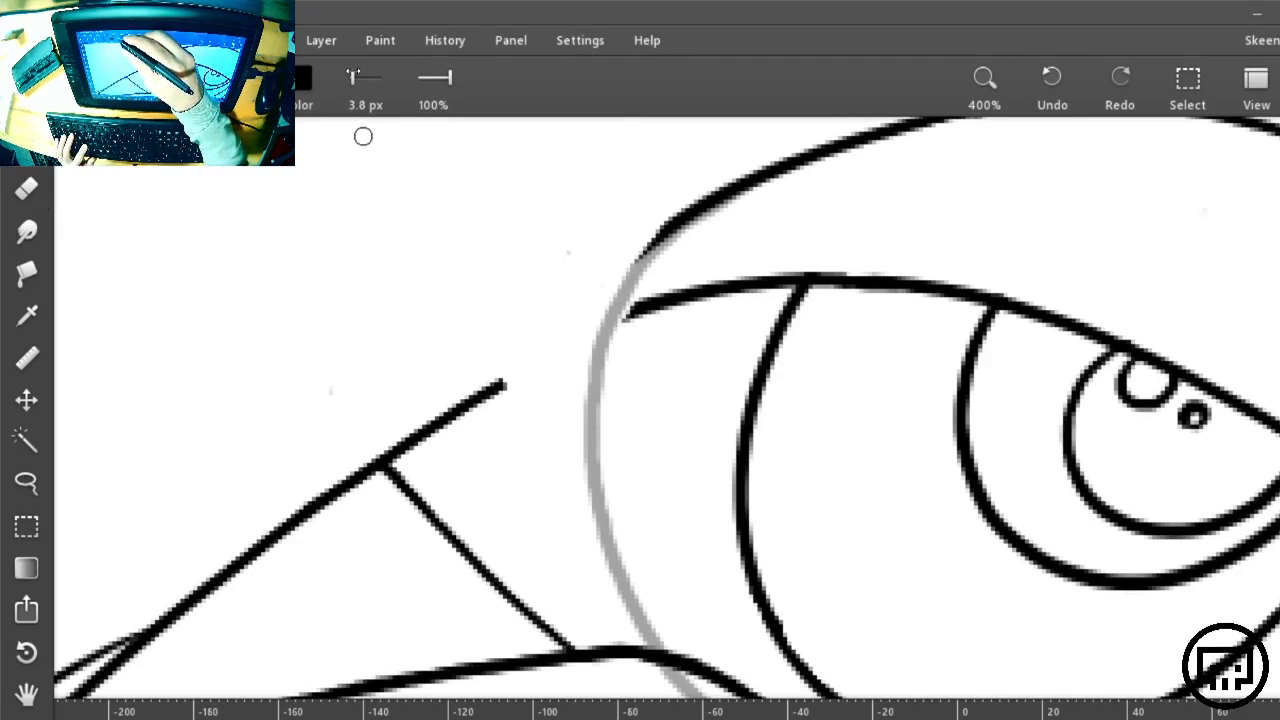
drag(894, 473, 764, 367)
drag(672, 301, 689, 419)
key(e)
scroll(820, 463, down, 4)
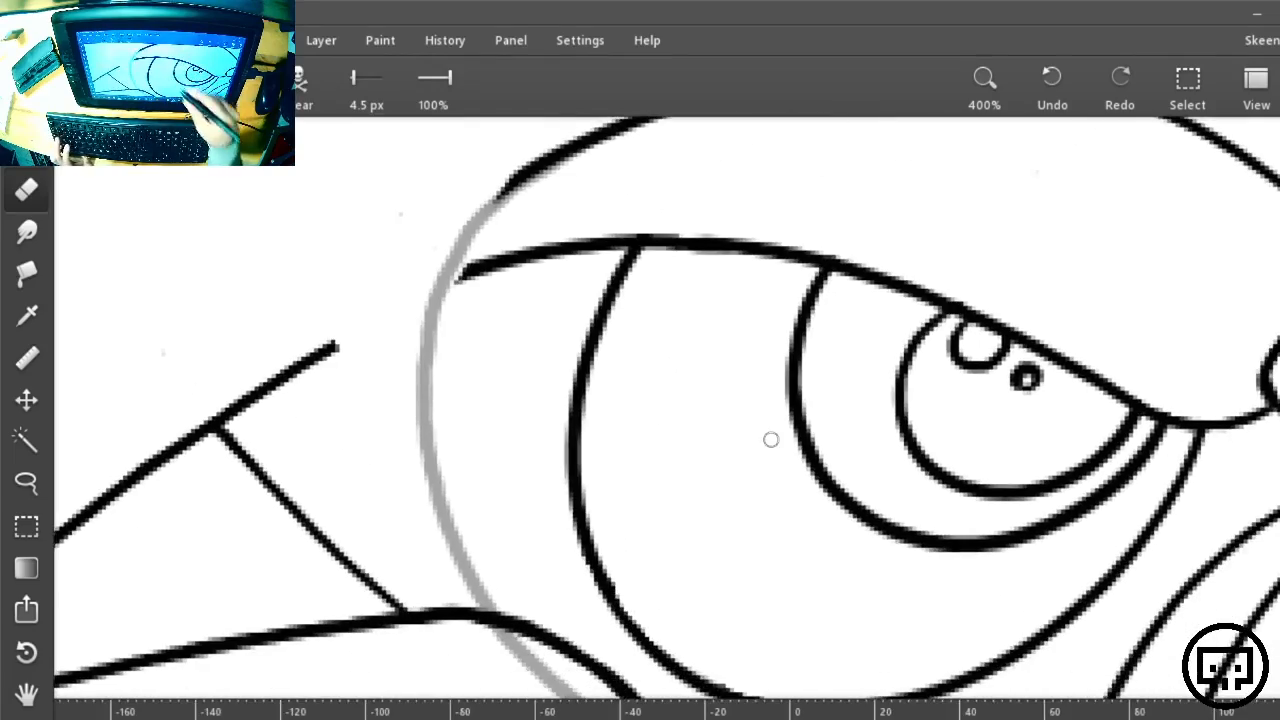
scroll(772, 440, up, 4)
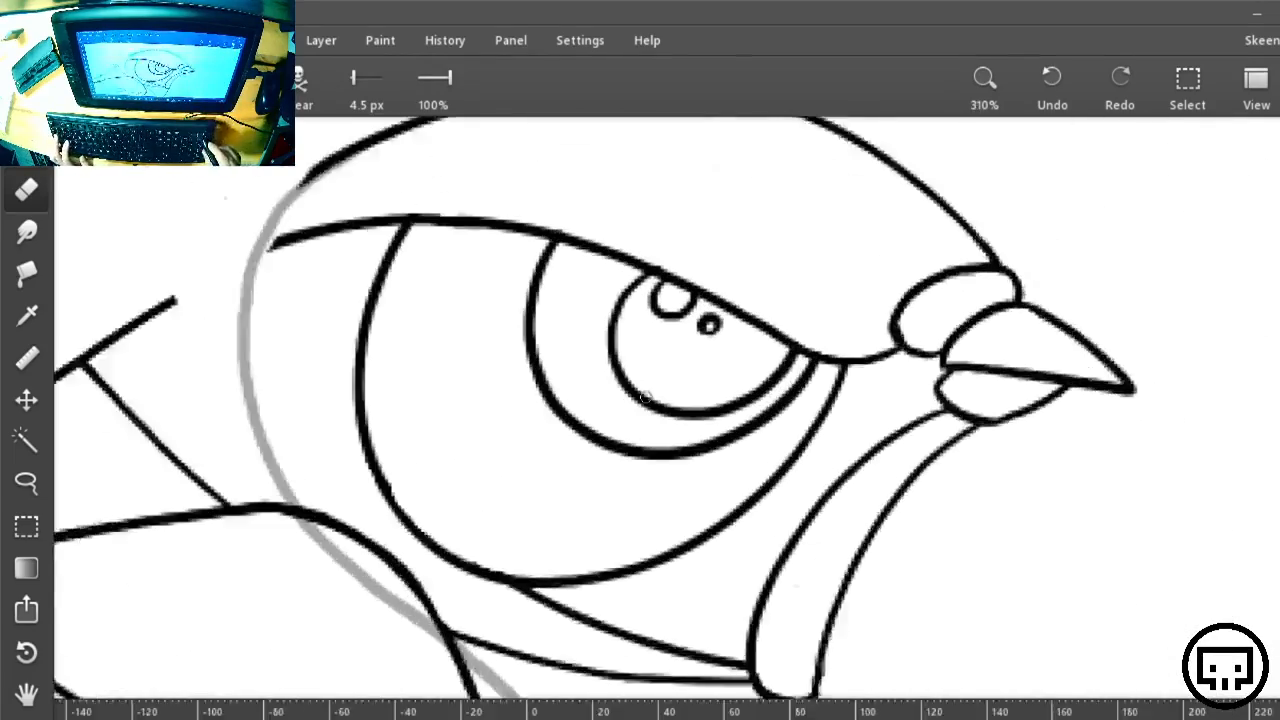
key(b)
drag(657, 320, 871, 386)
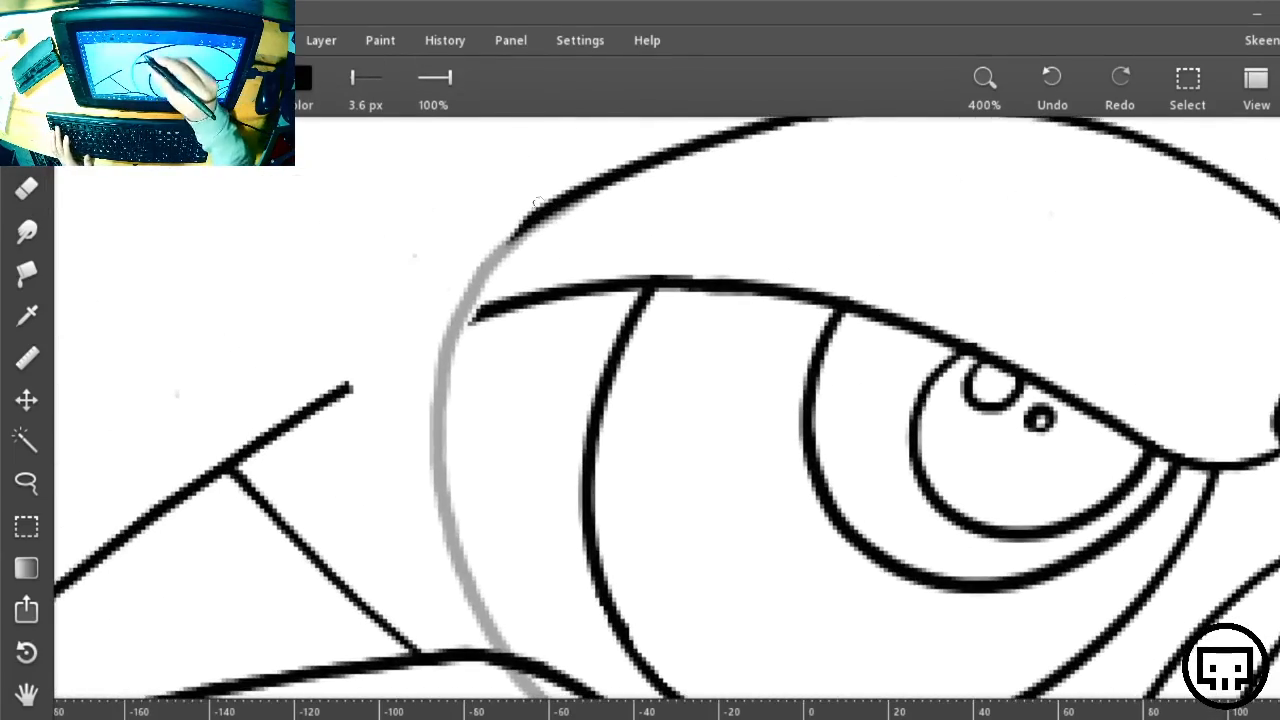
mouse_move(555, 201)
mouse_down()
mouse_move(468, 303)
mouse_move(439, 403)
mouse_move(445, 520)
mouse_move(504, 656)
mouse_up()
Ink the rest of the guide curve from the wing's front edge down across the chest to the belly
drag(713, 591, 462, 241)
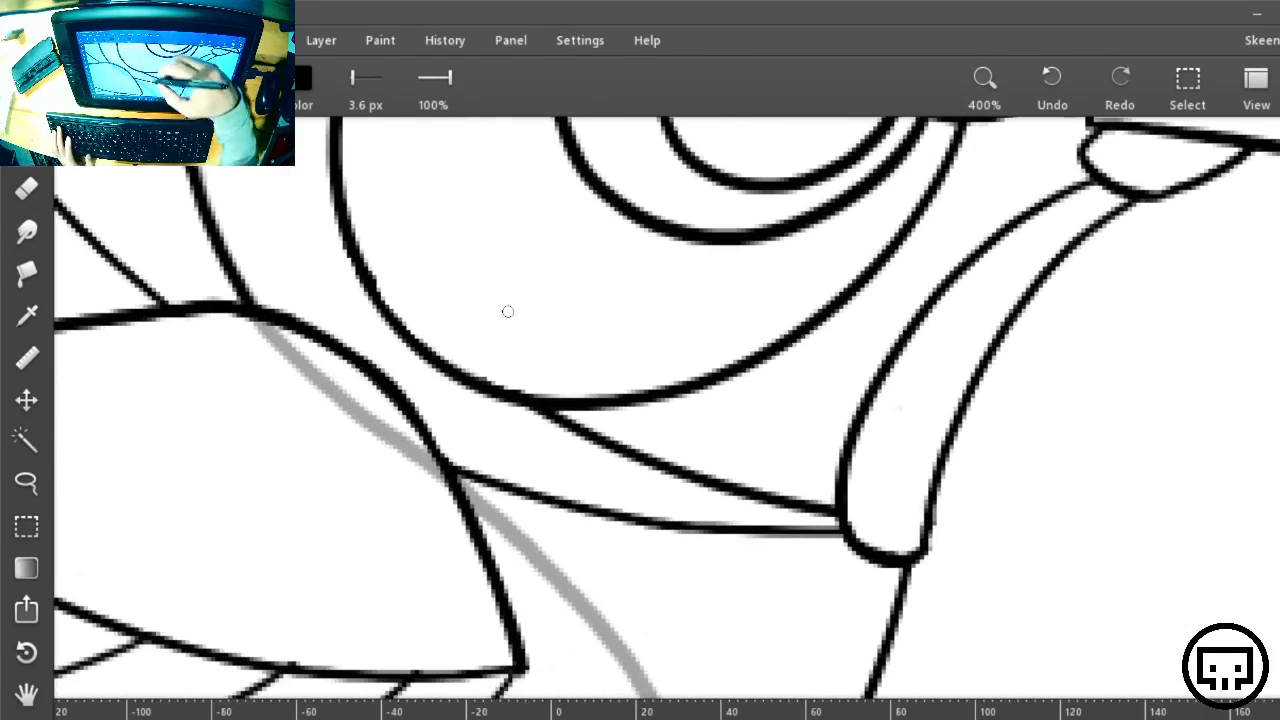
mouse_move(664, 528)
mouse_down()
mouse_move(507, 342)
mouse_move(460, 323)
mouse_up()
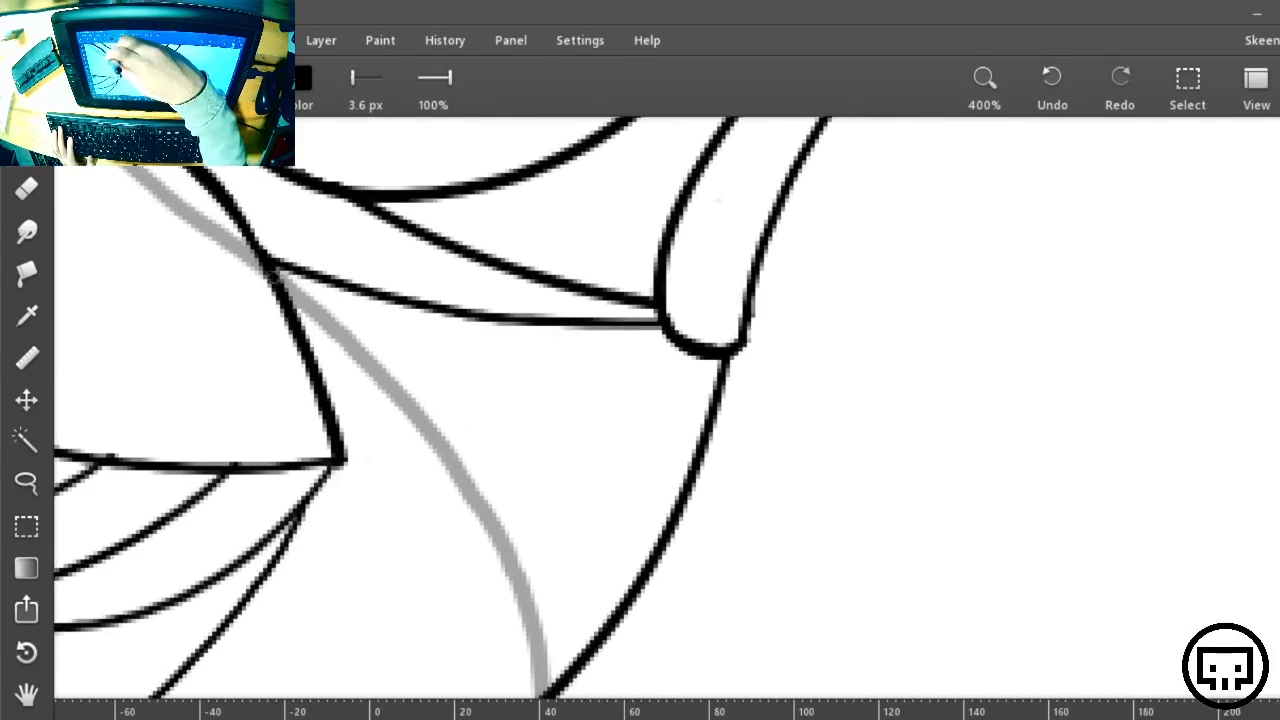
mouse_move(268, 270)
mouse_down()
mouse_move(453, 480)
mouse_move(514, 583)
mouse_move(552, 700)
mouse_up()
drag(861, 616, 931, 630)
scroll(931, 630, down, 10)
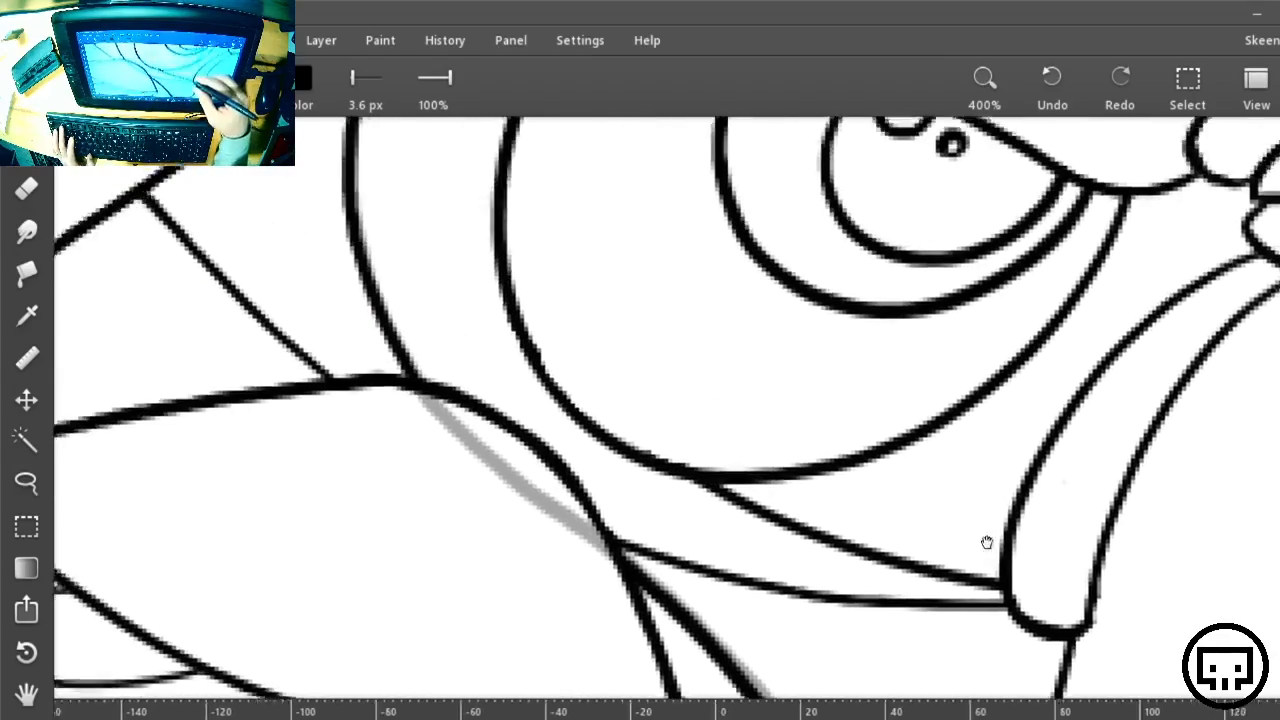
scroll(997, 551, down, 3)
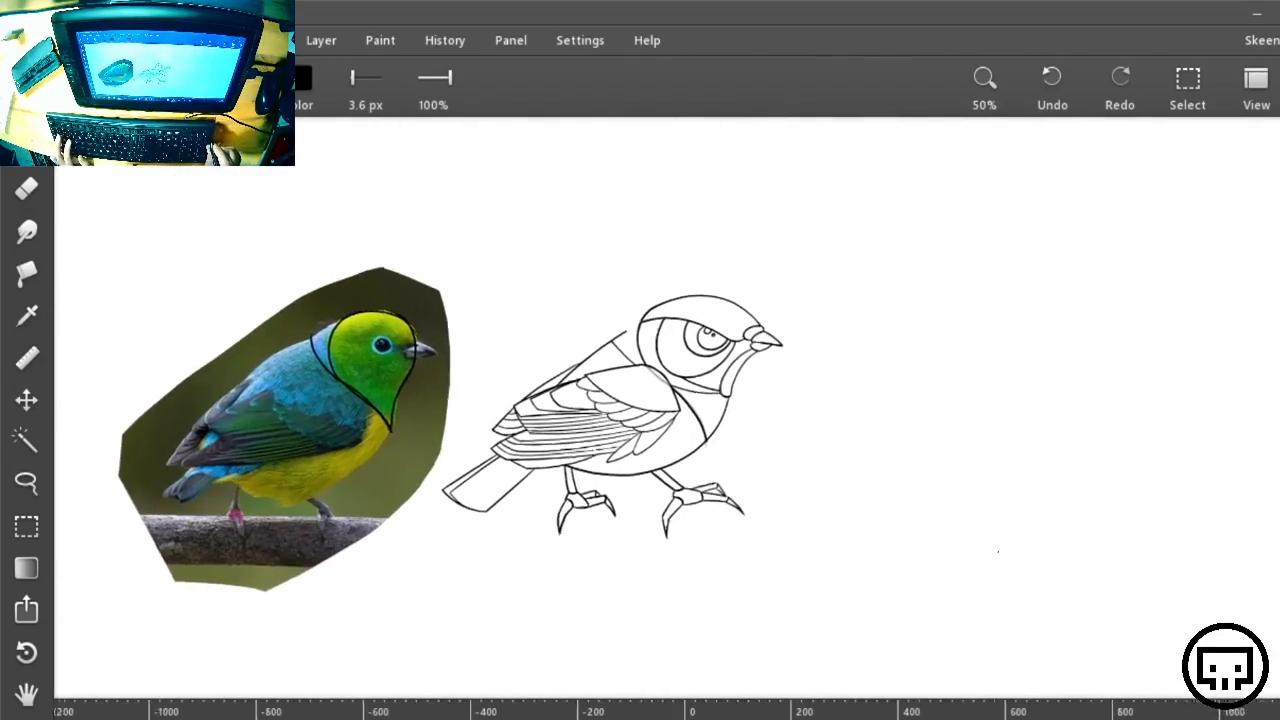
Erase the brow line segment between the back of the head and the large eye circle
scroll(997, 551, up, 12)
mouse_move(660, 280)
mouse_down()
mouse_move(811, 506)
mouse_move(958, 664)
mouse_up()
key(e)
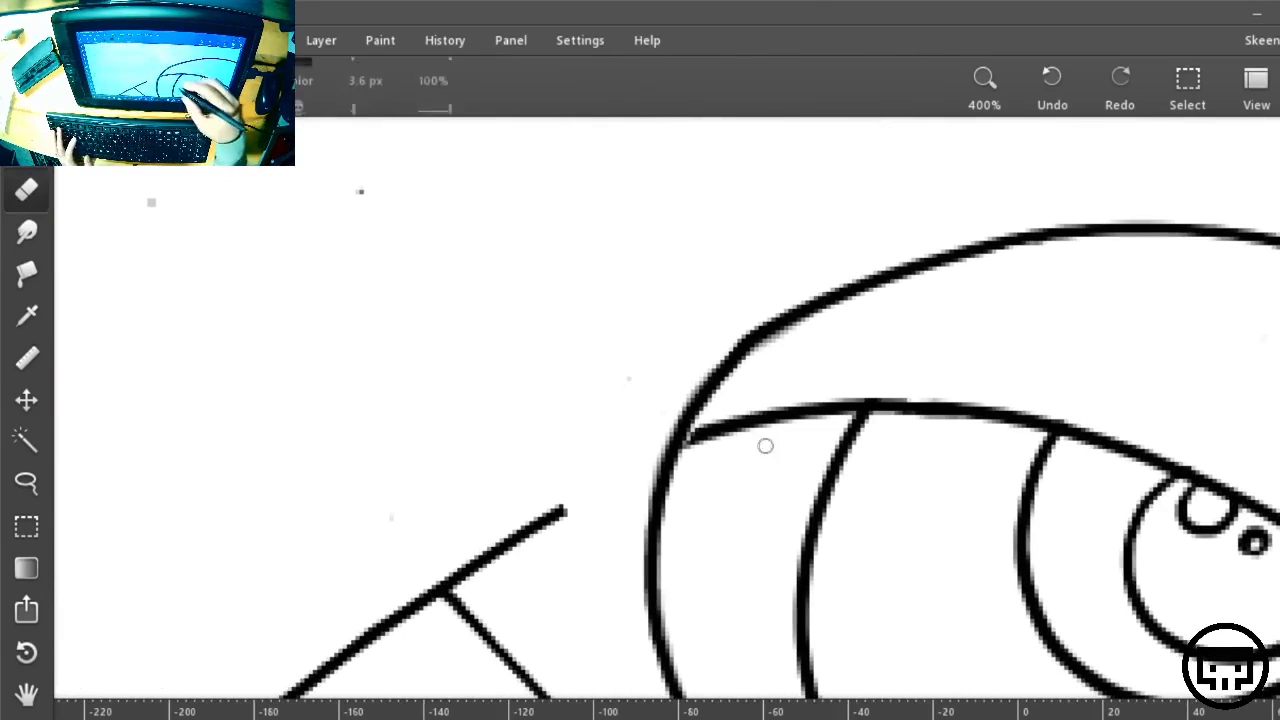
mouse_move(722, 420)
mouse_down()
mouse_move(699, 439)
mouse_move(774, 400)
mouse_move(871, 366)
mouse_move(883, 374)
mouse_up()
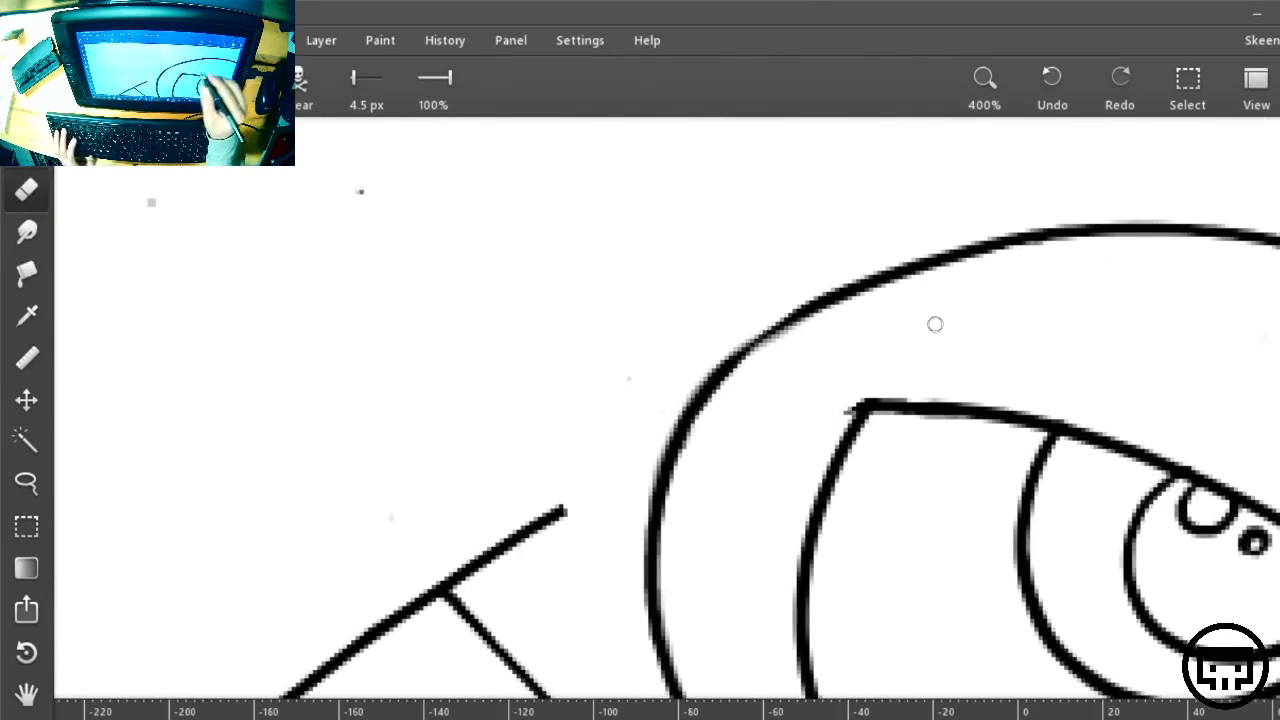
Redraw the rear crown outline with the 3.6 px brush as a smooth arc joining the back of the head
key(b)
mouse_move(667, 462)
mouse_down()
mouse_move(725, 373)
mouse_move(783, 321)
mouse_move(977, 247)
mouse_move(886, 273)
mouse_up()
mouse_move(776, 329)
mouse_down()
mouse_move(680, 420)
mouse_move(804, 306)
mouse_up()
mouse_move(723, 367)
mouse_down()
mouse_move(815, 299)
mouse_move(1012, 241)
mouse_up()
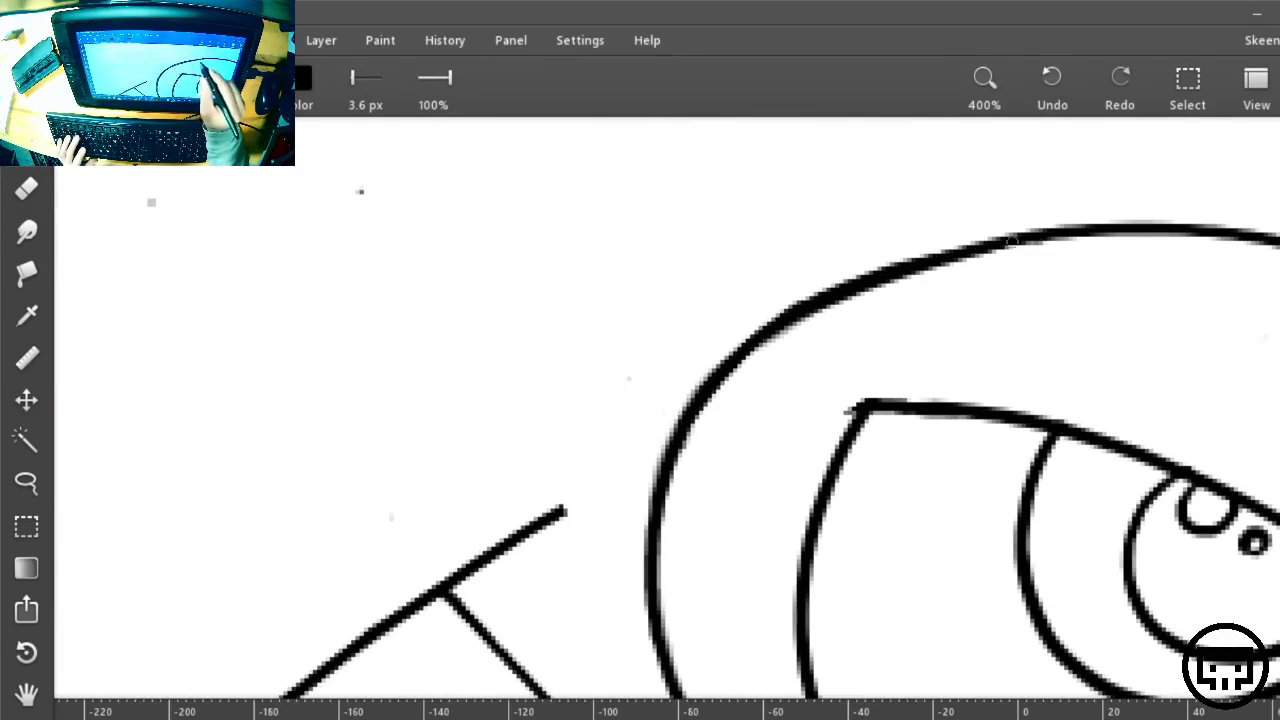
Rotate the canvas and draw a curve extending the brow line from the eye circle's corner to the back of the head
key(e)
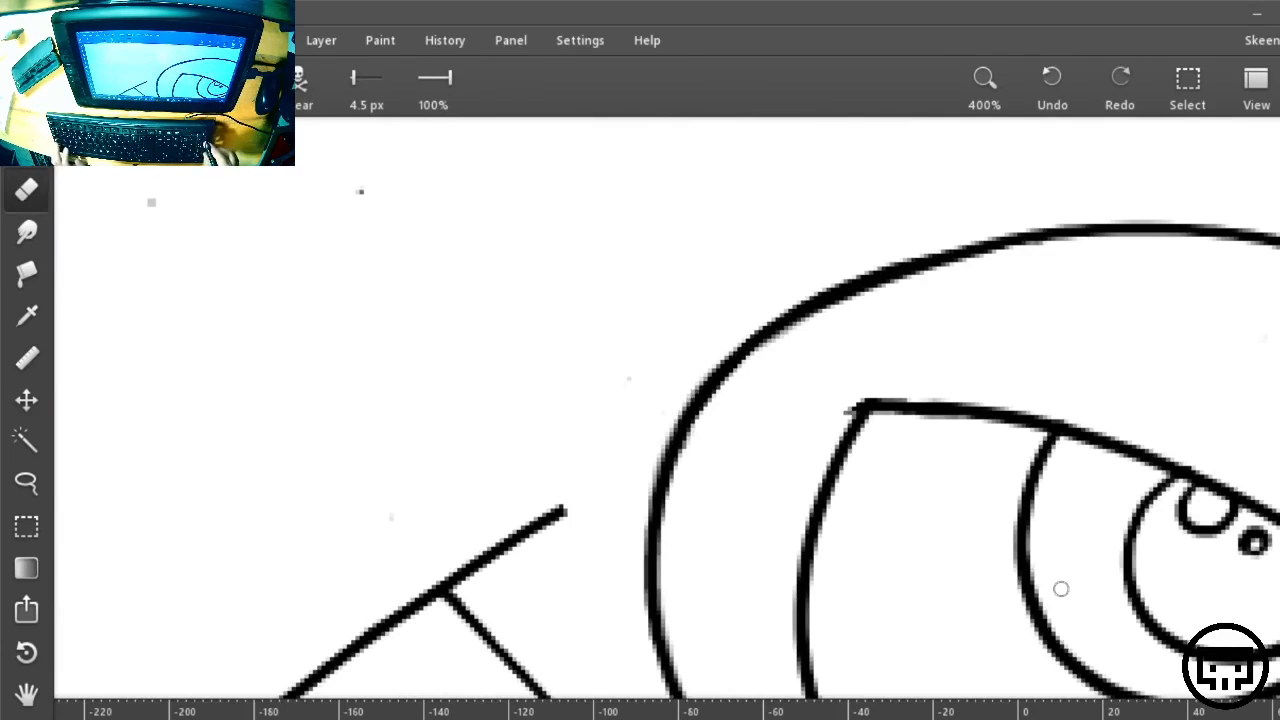
key(ctrl+0)
key(r)
drag(1045, 492, 985, 262)
key(ctrl+0)
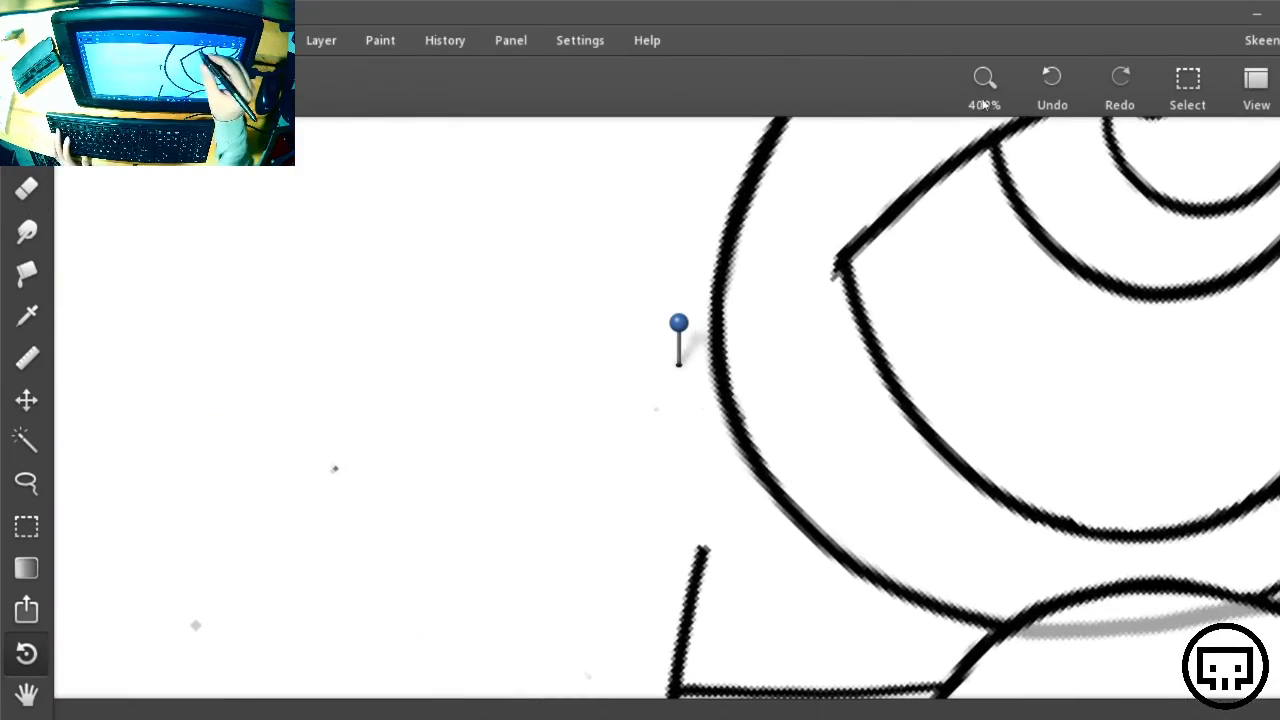
key(b)
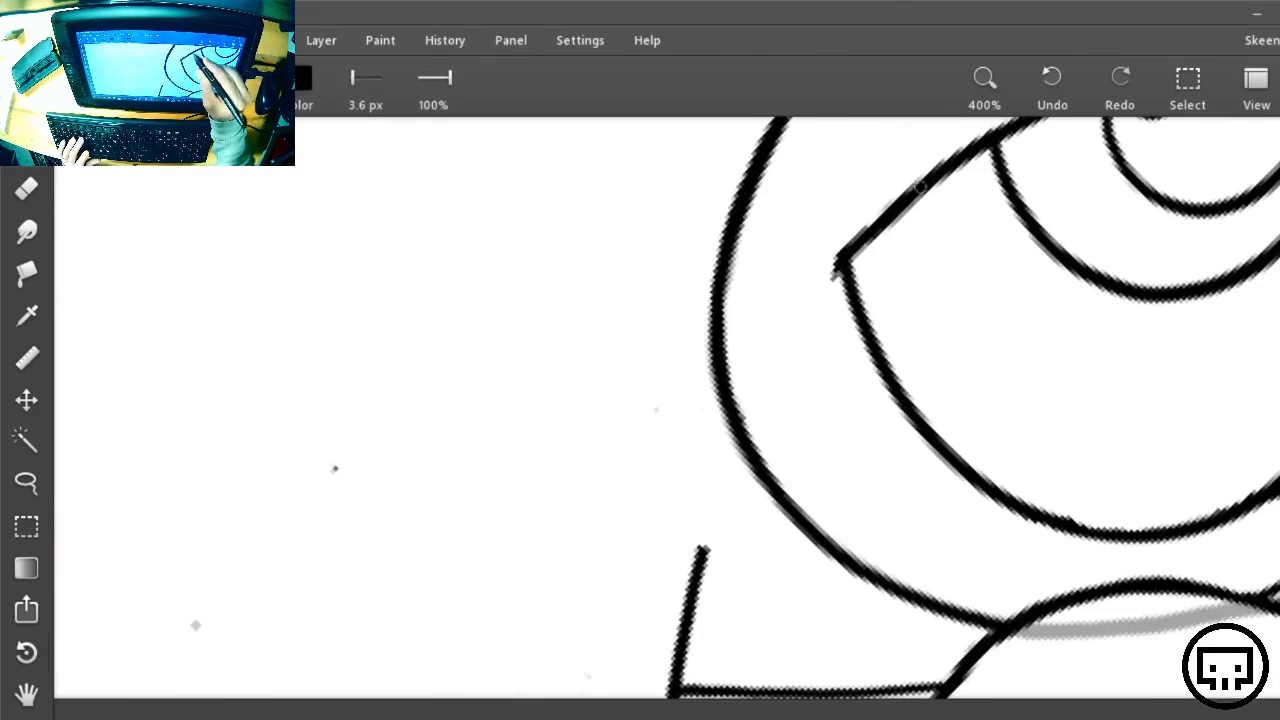
mouse_move(845, 260)
mouse_down()
mouse_move(789, 348)
mouse_move(757, 465)
mouse_up()
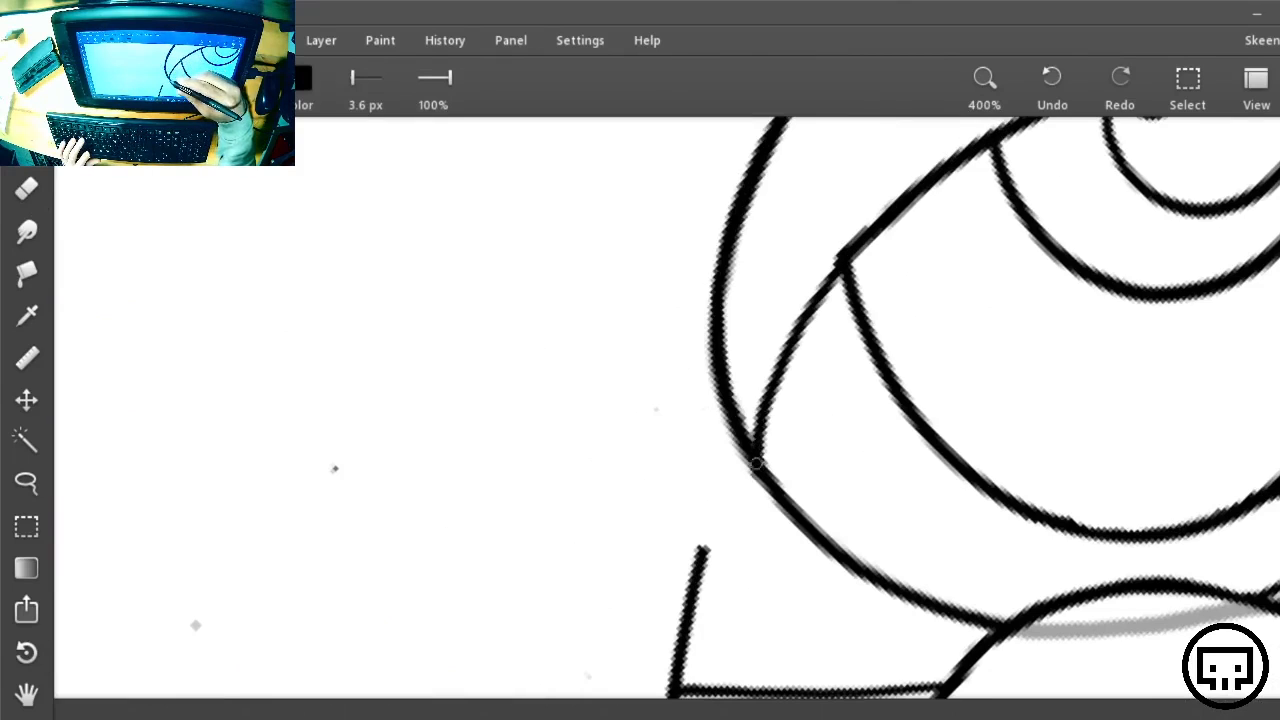
Erase the upper cheek line running from the bottom of the eye circle to the throat band
key(e)
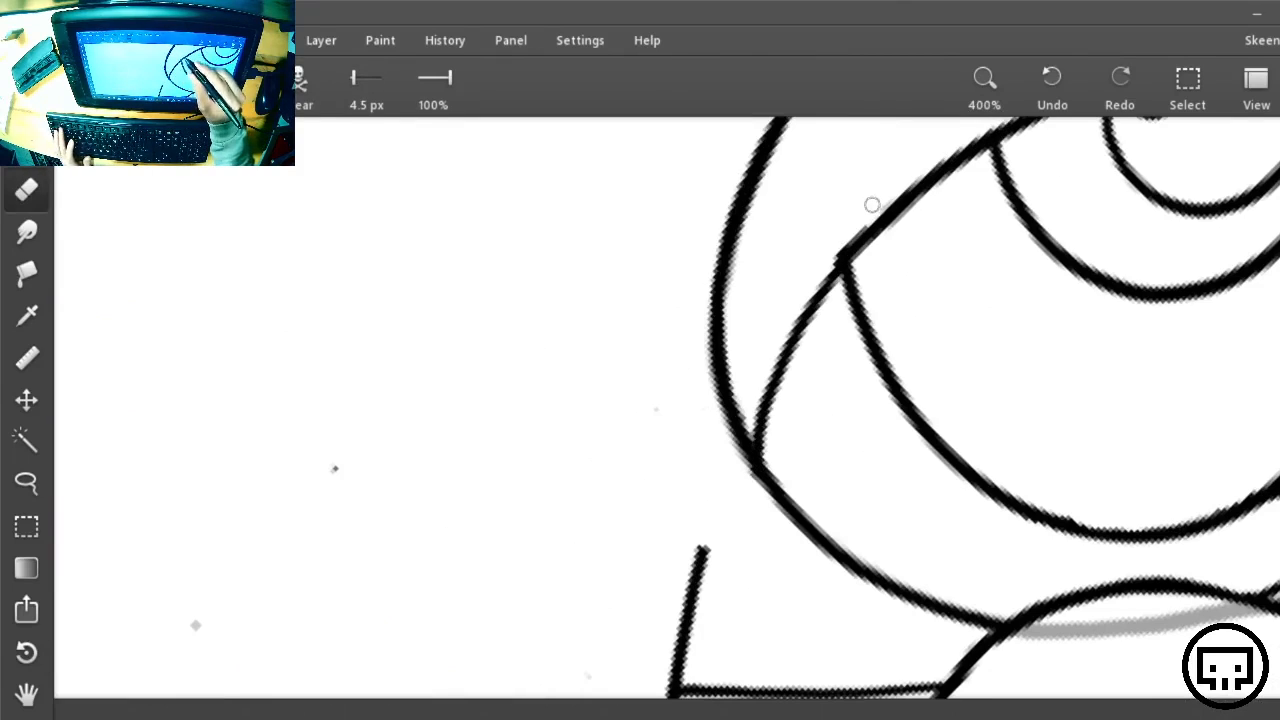
key(ctrl+minus)
key(ctrl+minus)
key(ctrl+minus)
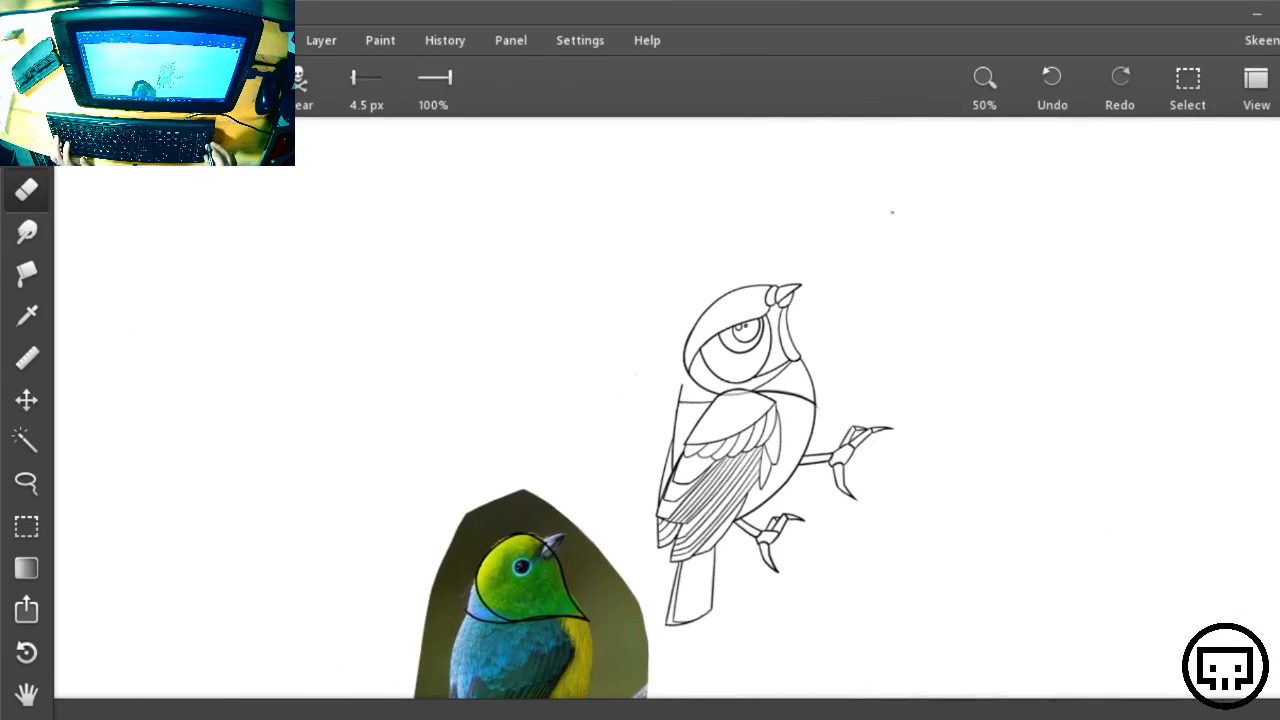
key(ctrl+plus)
key(ctrl+plus)
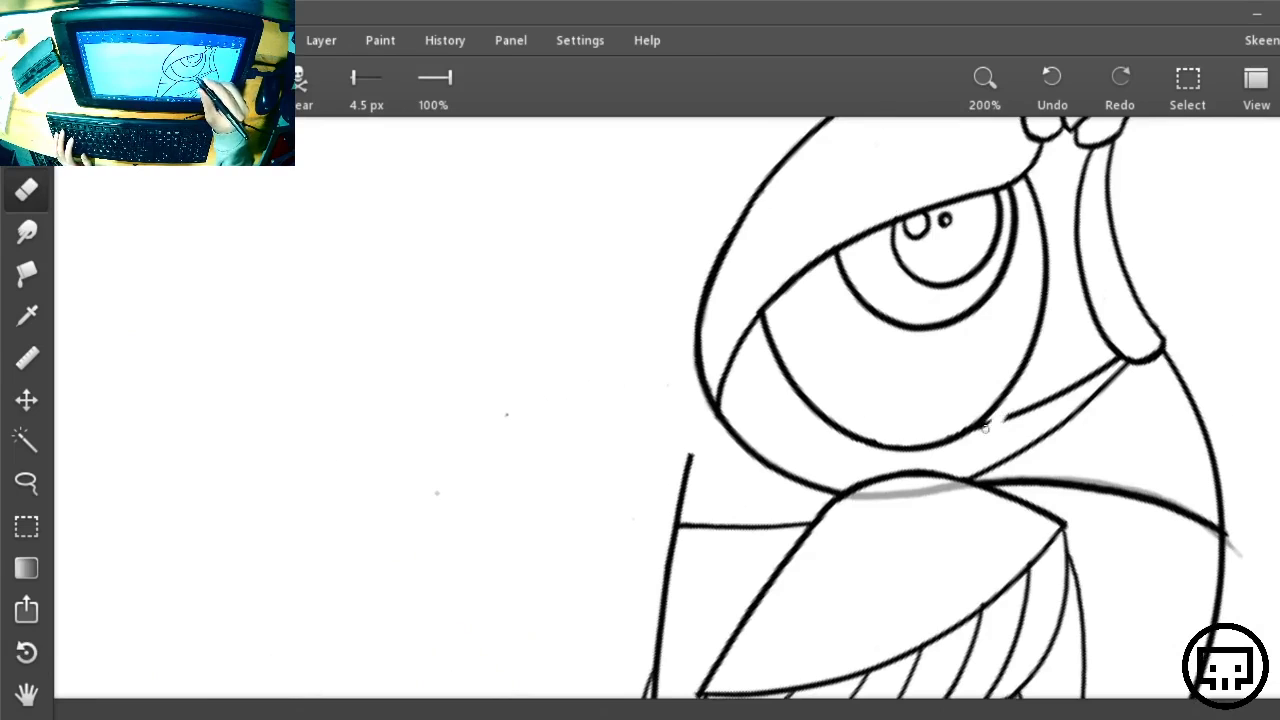
drag(981, 430, 1086, 378)
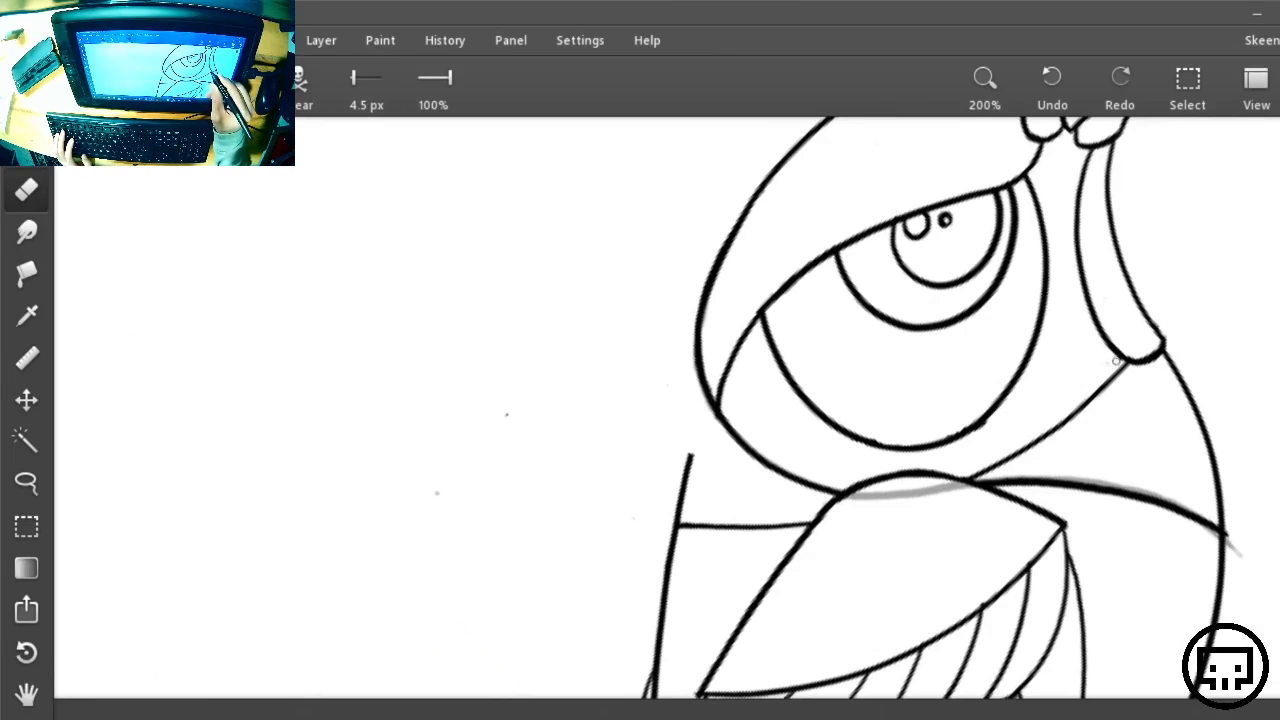
Rotate the canvas back and erase the end of the back line that sticks out past the neck band
key(ctrl+minus)
key(ctrl+minus)
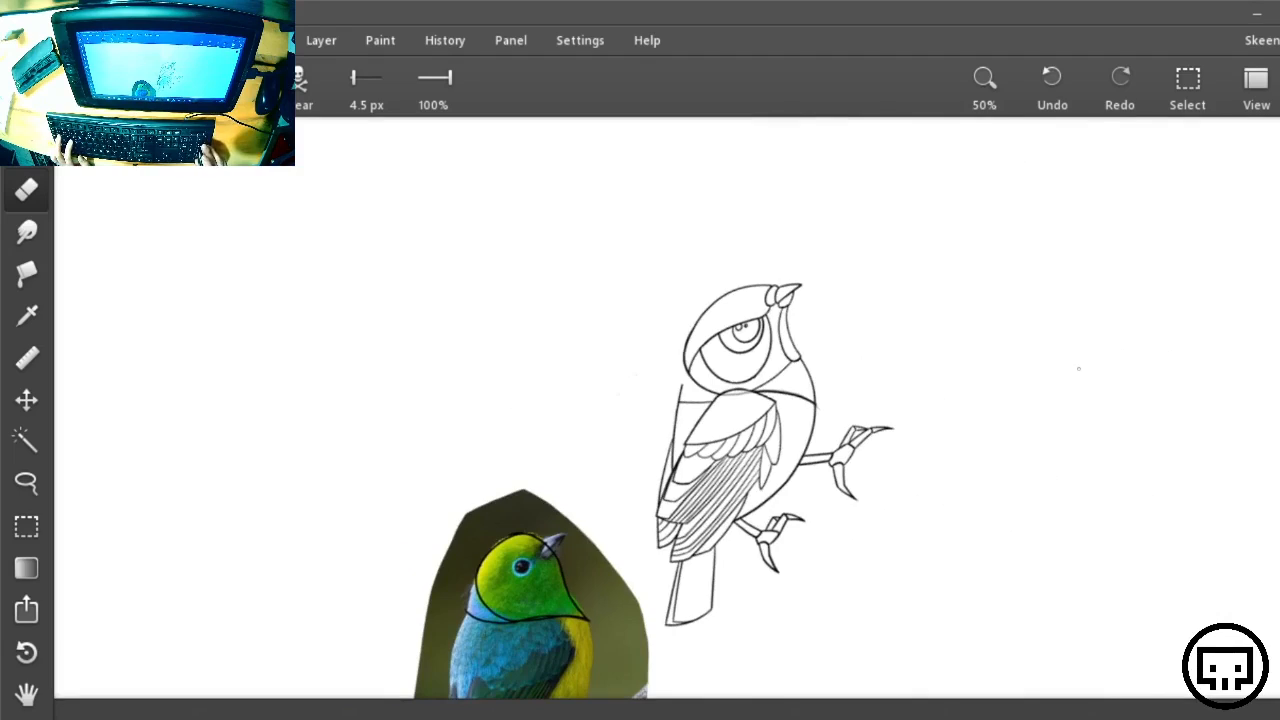
key(ctrl+plus)
key(ctrl+plus)
key(r)
drag(1154, 283, 1000, 700)
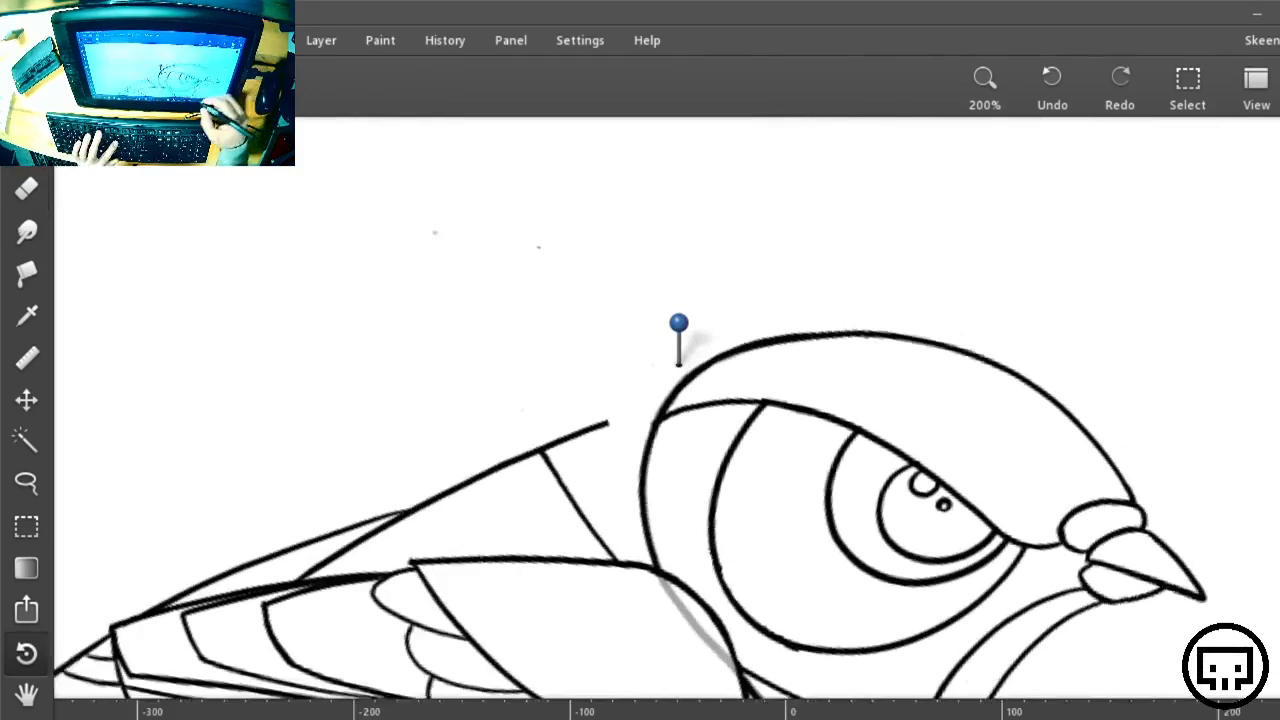
mouse_move(956, 528)
mouse_down()
mouse_move(1026, 520)
mouse_move(1080, 480)
mouse_up()
key(e)
mouse_move(746, 340)
mouse_down()
mouse_move(719, 371)
mouse_move(679, 371)
mouse_up()
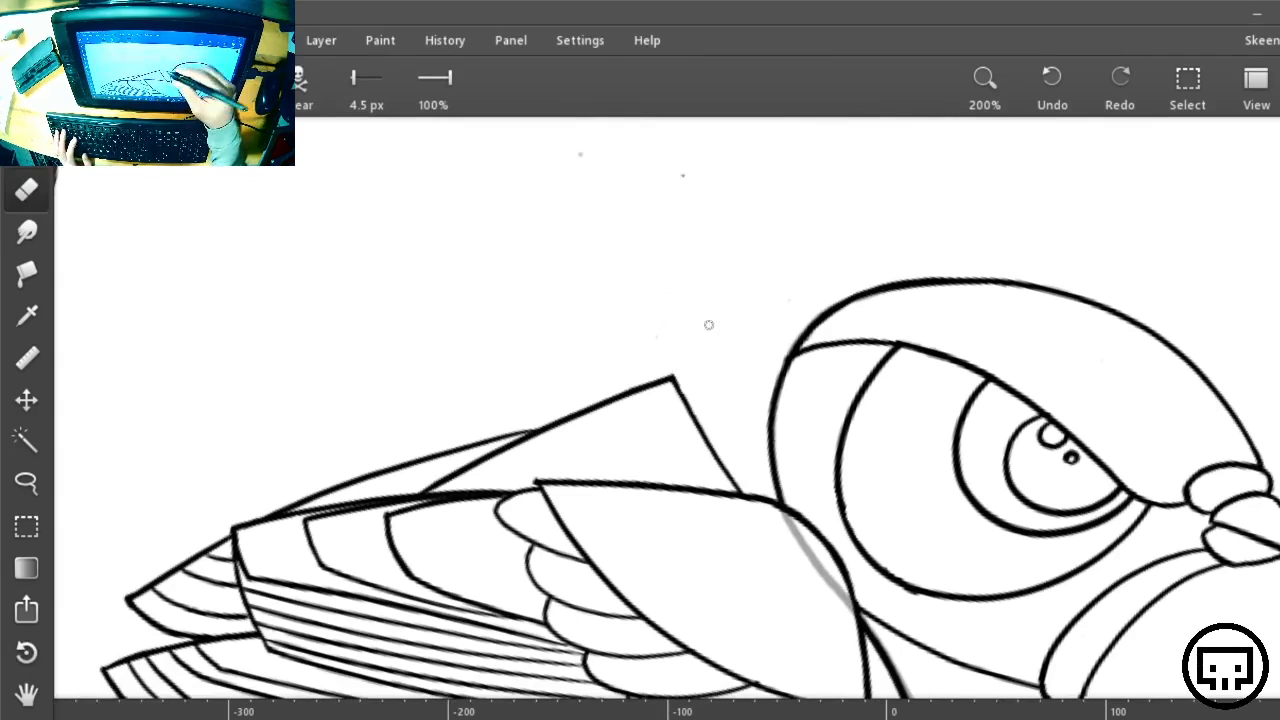
Rotate the canvas and draw a curved nape line with the 3.6 px brush from the neck band's outer tip to the back of the head
key(r)
drag(986, 425, 963, 300)
key(ctrl+plus)
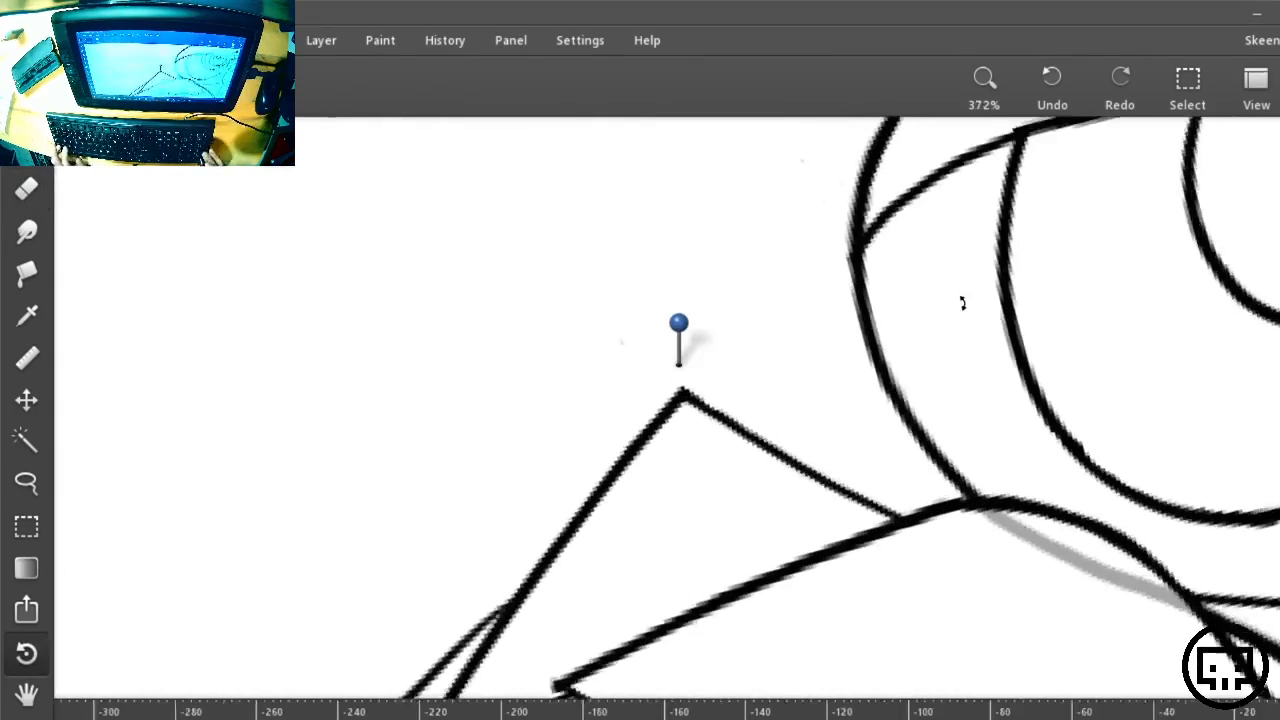
key(space)
mouse_move(984, 346)
mouse_down()
mouse_move(843, 405)
mouse_move(541, 583)
mouse_up()
key(b)
key(space)
drag(546, 482, 698, 414)
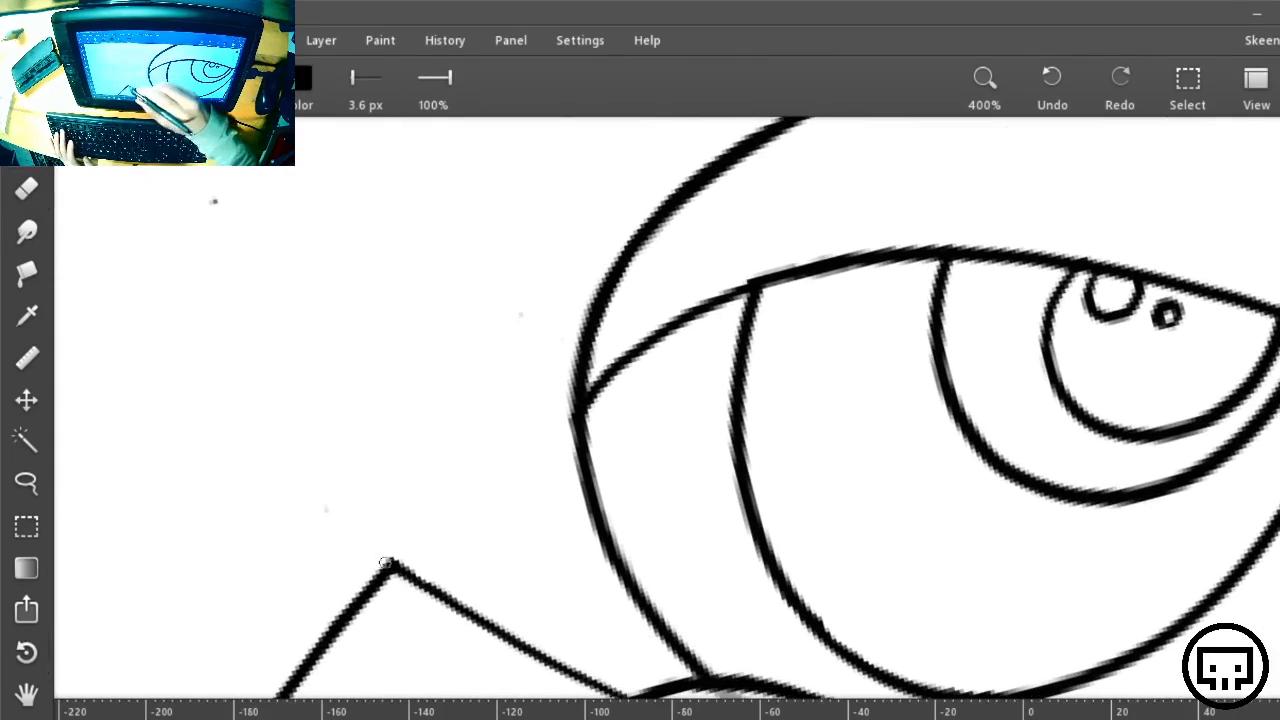
drag(393, 563, 553, 337)
drag(643, 245, 676, 218)
key(ctrl+z)
drag(393, 563, 706, 188)
Hide Layer 5 so only the clean line art and the reference photo show
key(ctrl+minus)
key(ctrl+minus)
key(ctrl+minus)
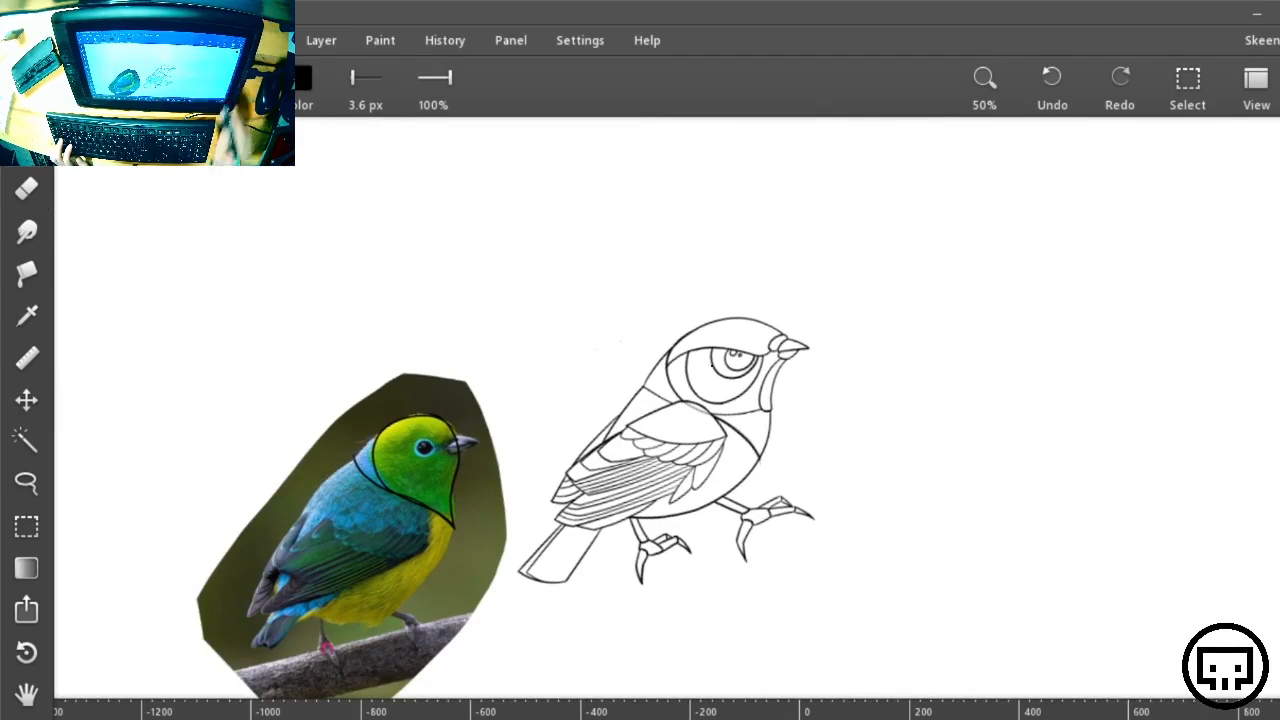
key(ctrl+l)
click(1132, 277)
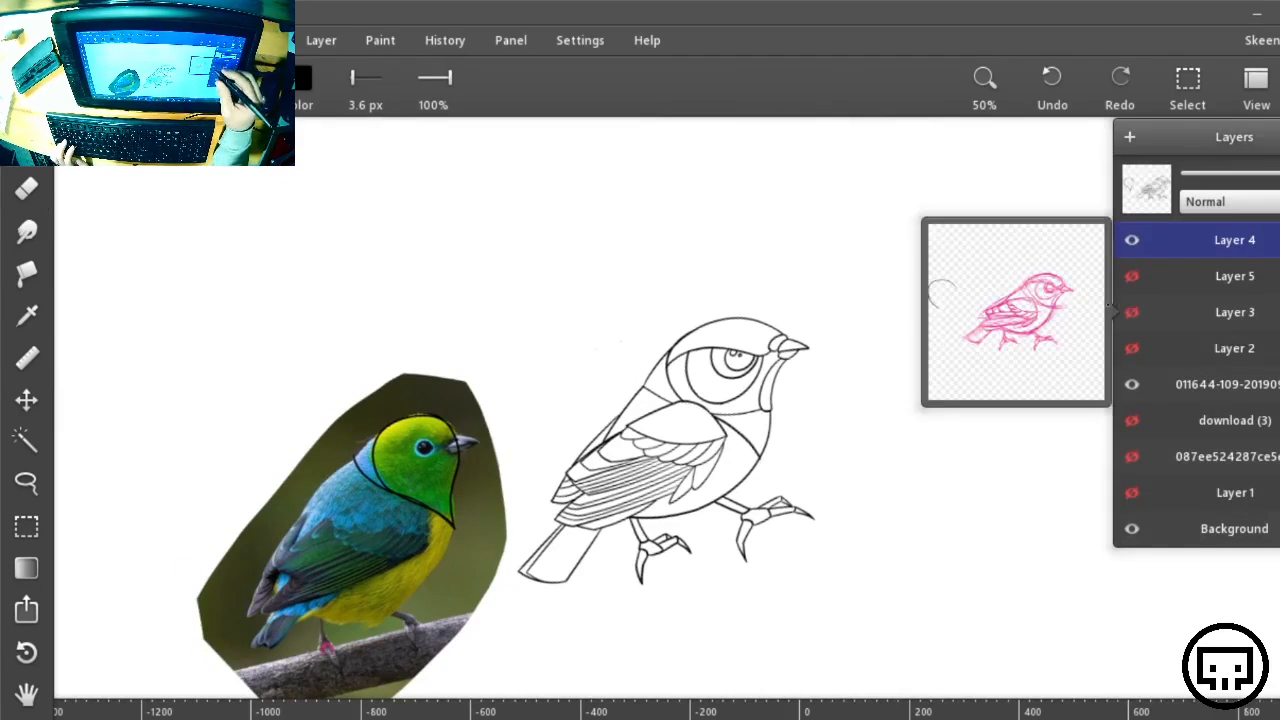
Erase the remaining horizontal cheek line between the wing's shoulder and the throat
key(ctrl+plus)
key(ctrl+plus)
key(e)
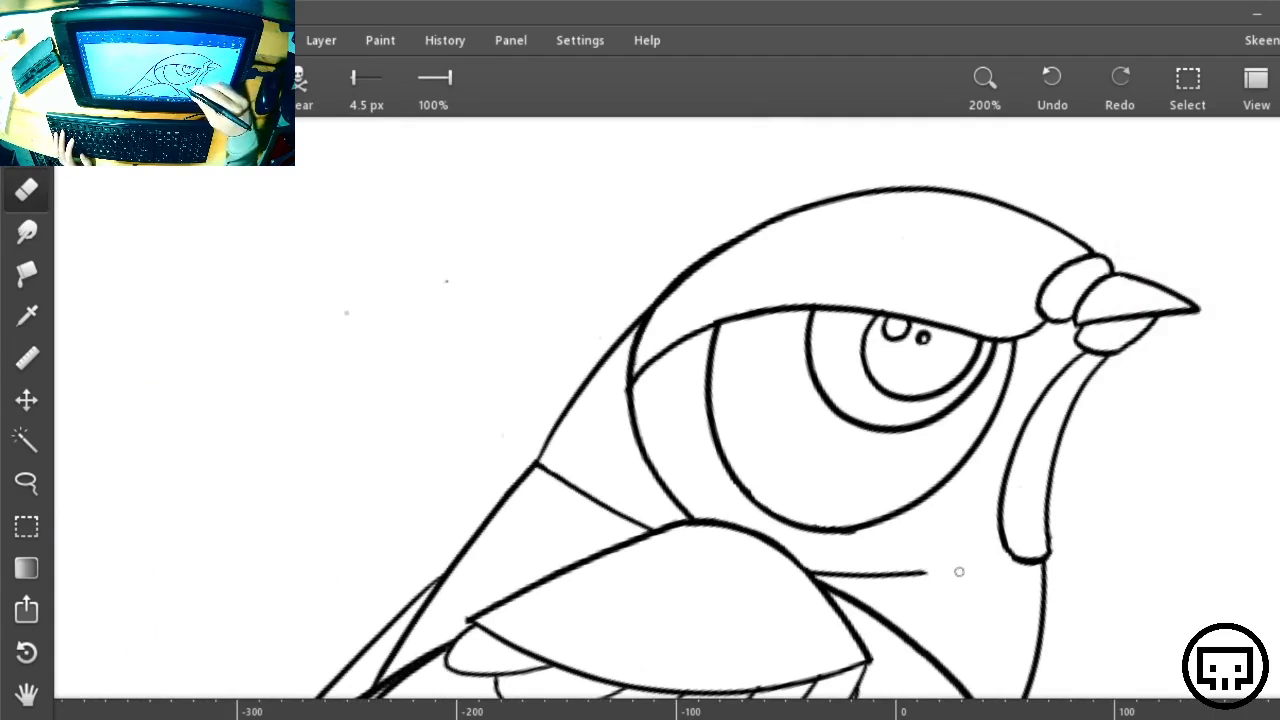
drag(959, 572, 849, 572)
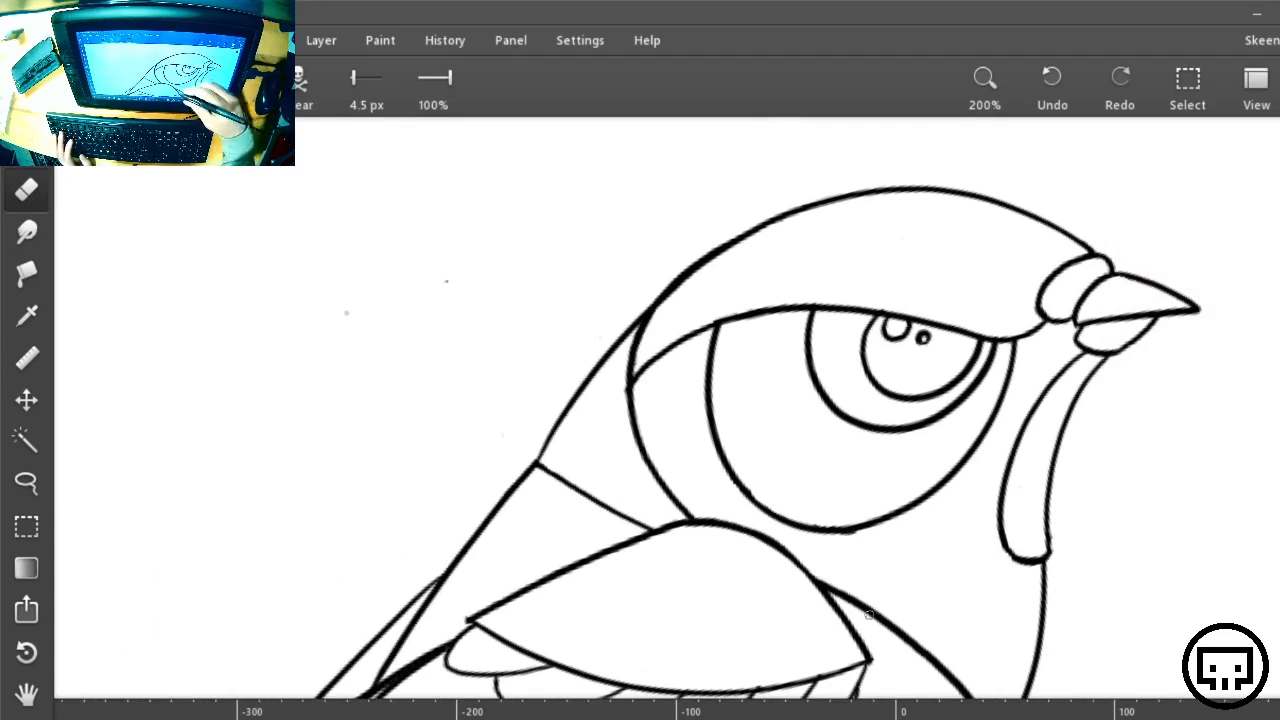
key(ctrl+minus)
key(ctrl+minus)
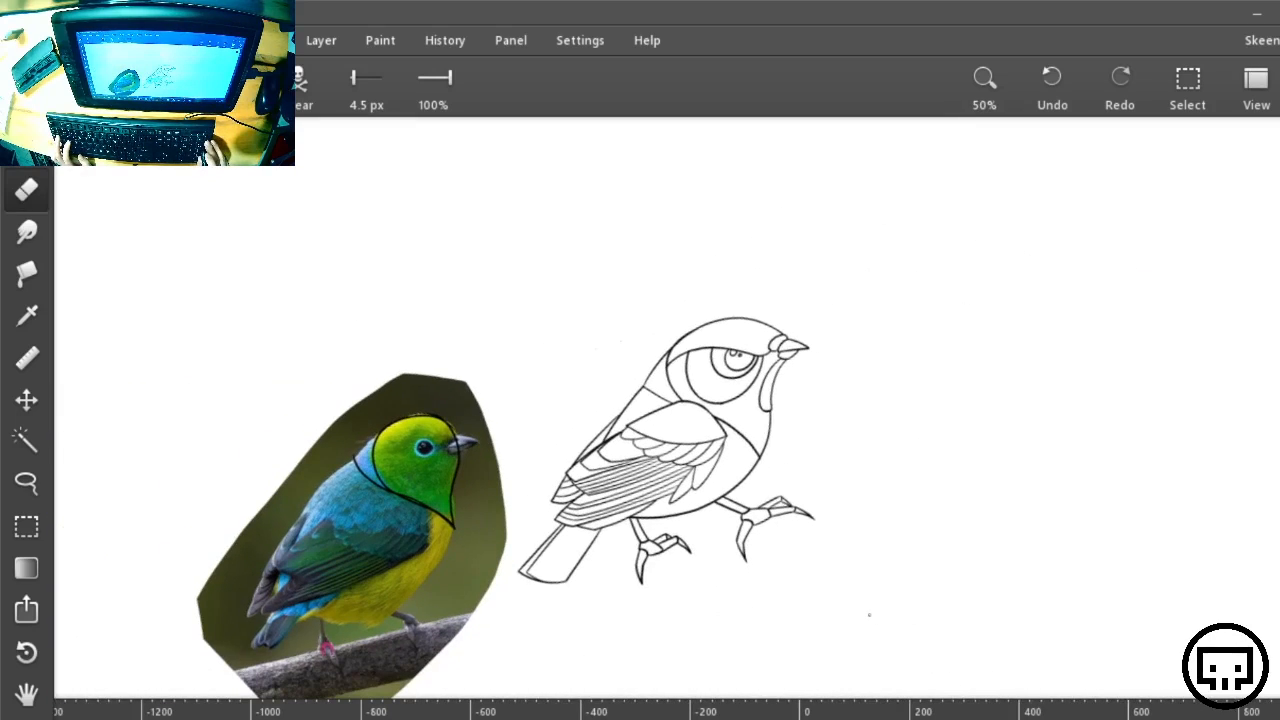
Try a curved line from beneath the beak down past the throat patch to the breast line
key(ctrl+plus)
key(ctrl+plus)
mouse_move(1089, 529)
mouse_down()
mouse_move(794, 309)
mouse_move(713, 550)
mouse_up()
key(b)
key(ctrl+z)
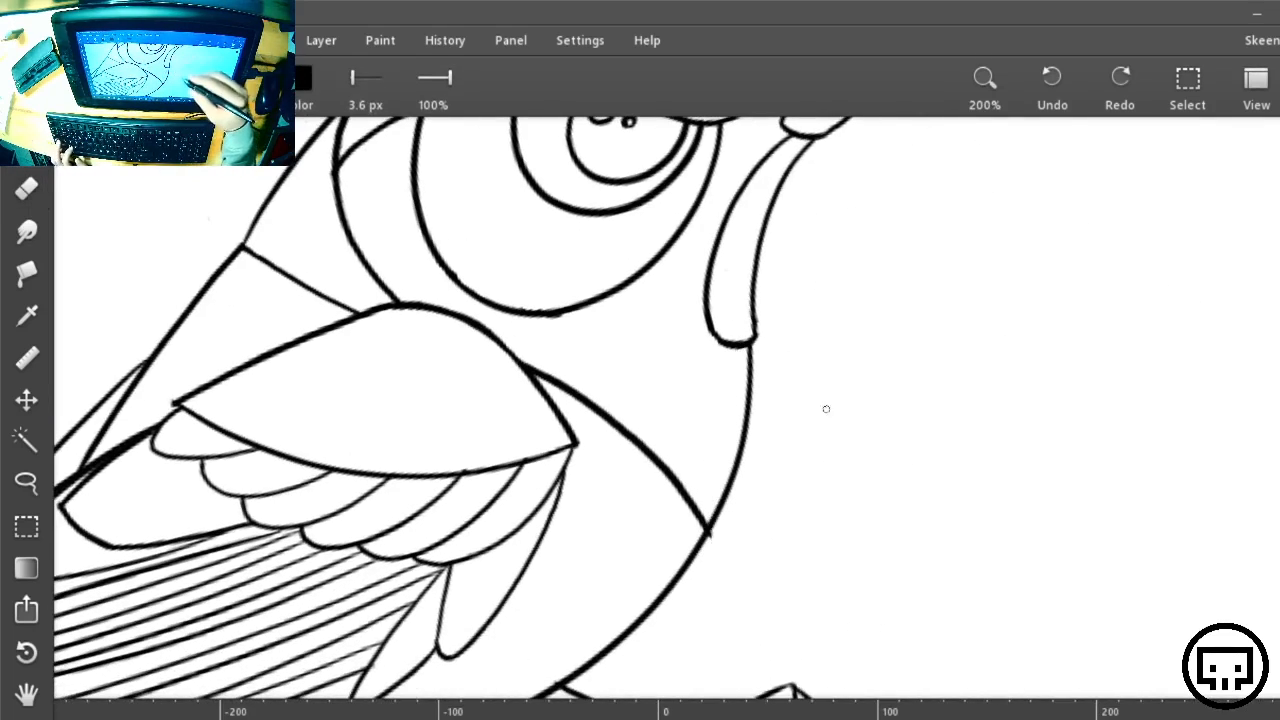
drag(885, 309, 881, 382)
mouse_move(792, 209)
mouse_down()
mouse_move(713, 614)
mouse_move(720, 652)
mouse_up()
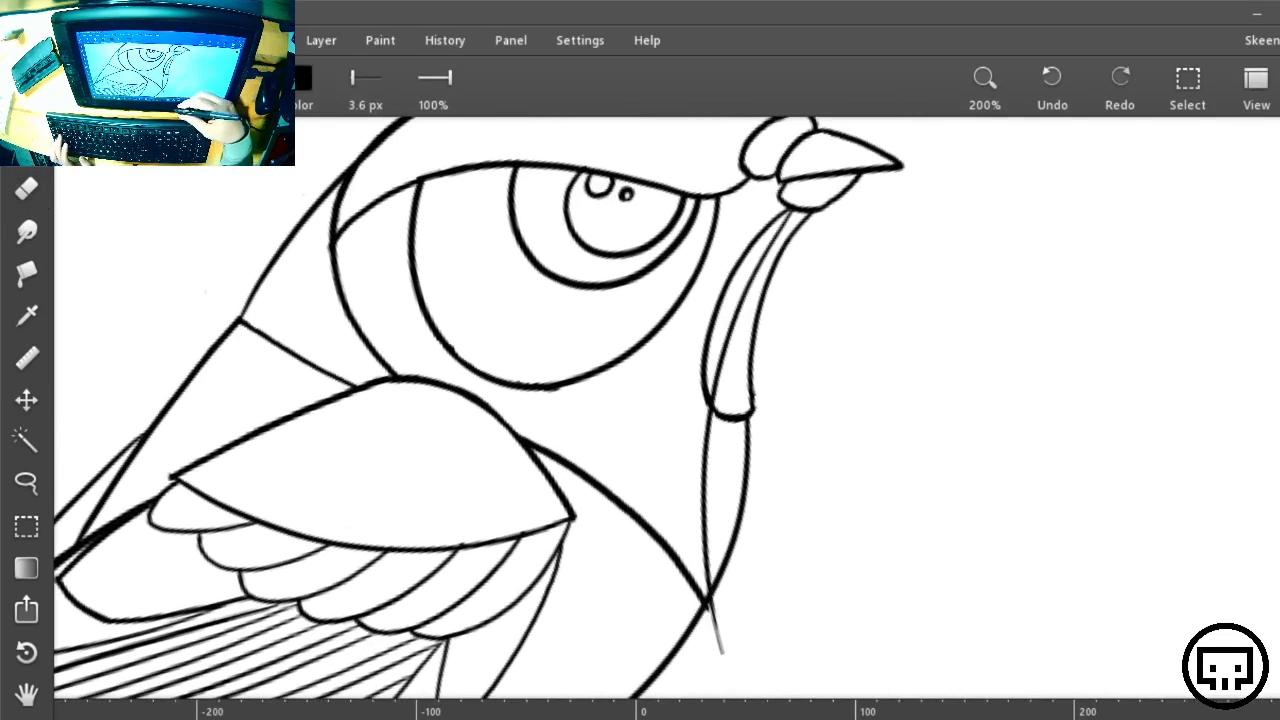
key(ctrl+z)
mouse_move(790, 208)
mouse_down()
mouse_move(745, 270)
mouse_move(690, 632)
mouse_up()
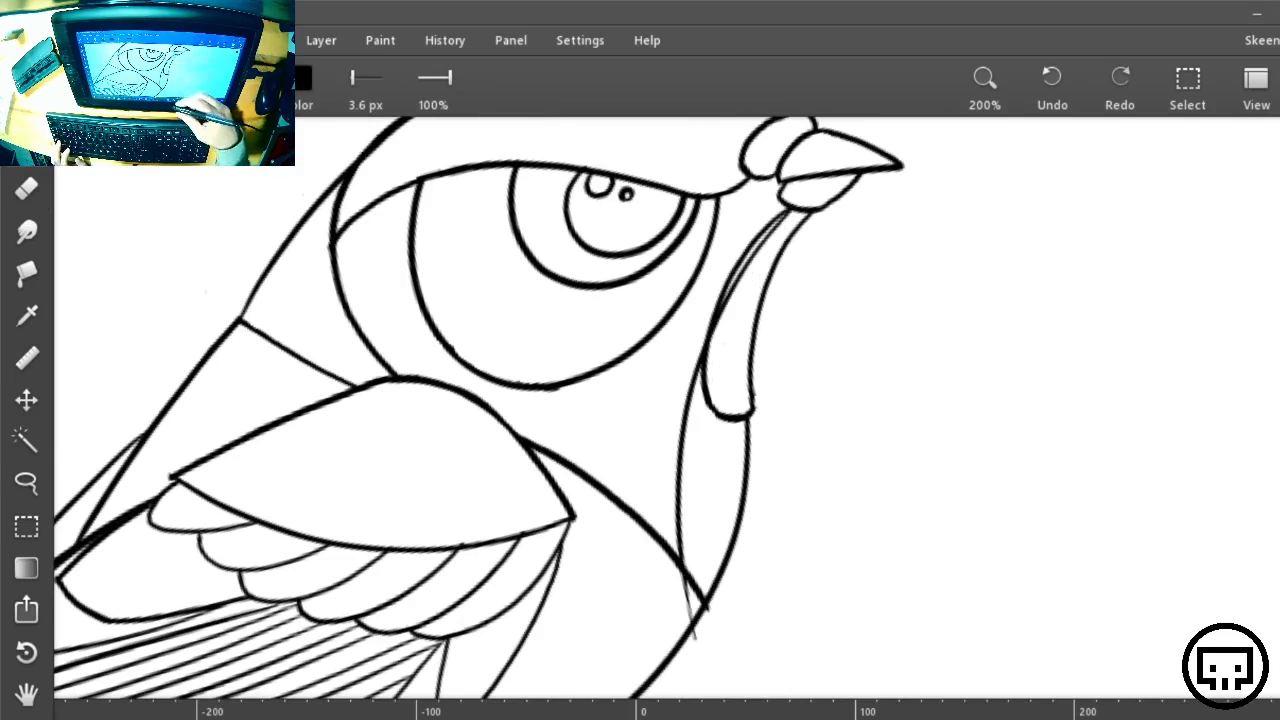
key(ctrl+minus)
key(ctrl+minus)
key(ctrl+z)
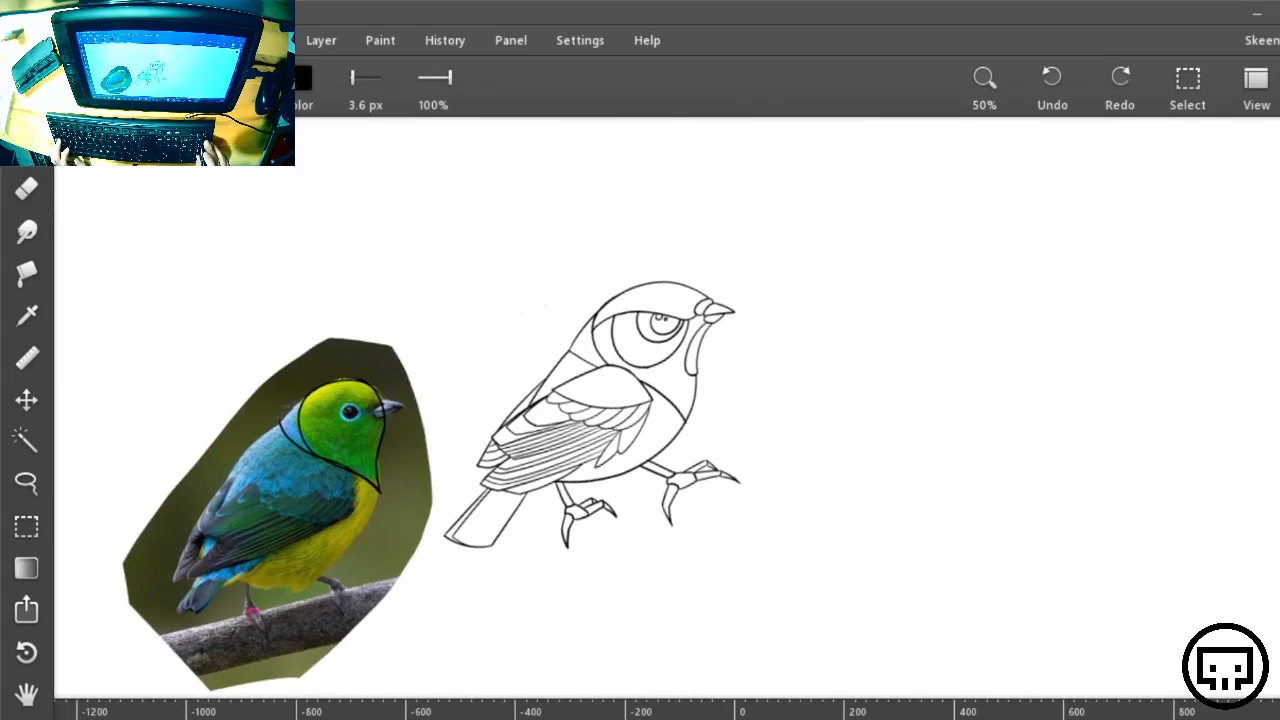
Rotate the canvas and draw a cheek curve from the throat patch's end to the wing edge, erasing the overshoot
key(ctrl+plus)
key(ctrl+plus)
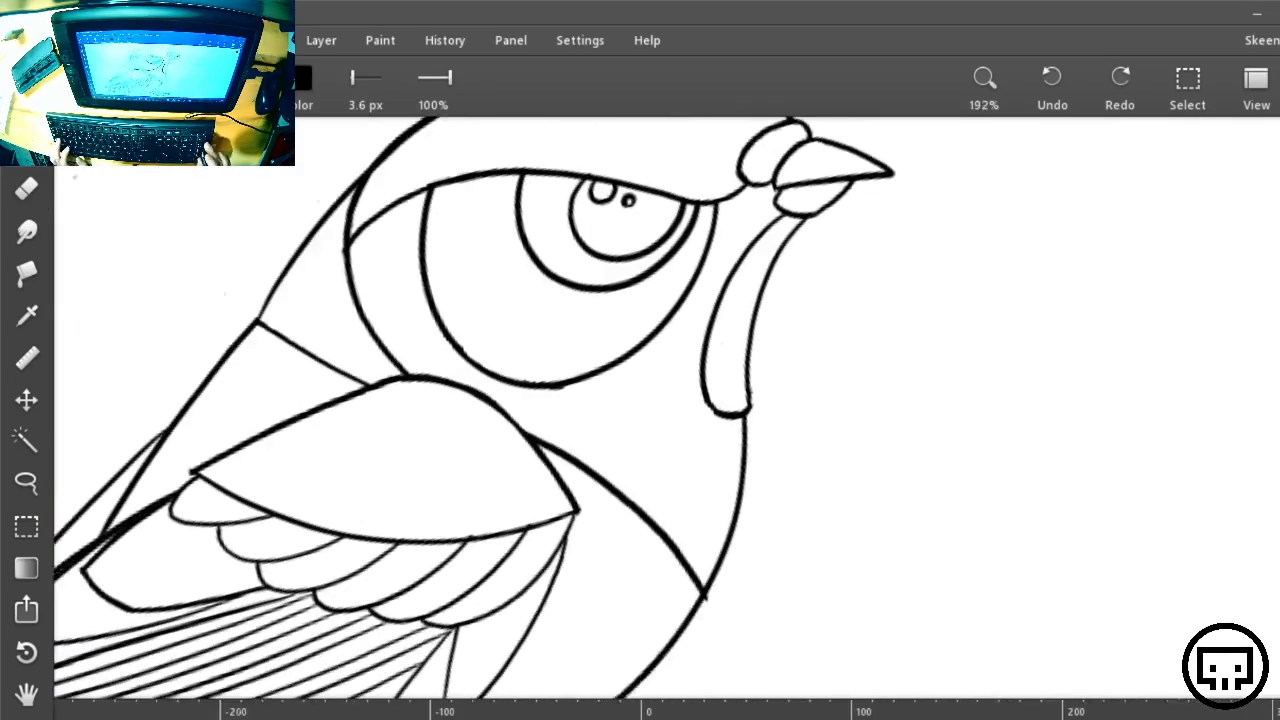
key(r)
mouse_move(1071, 266)
mouse_down()
mouse_move(1091, 400)
mouse_move(602, 717)
mouse_move(551, 705)
mouse_up()
key(space)
drag(977, 408, 928, 579)
key(b)
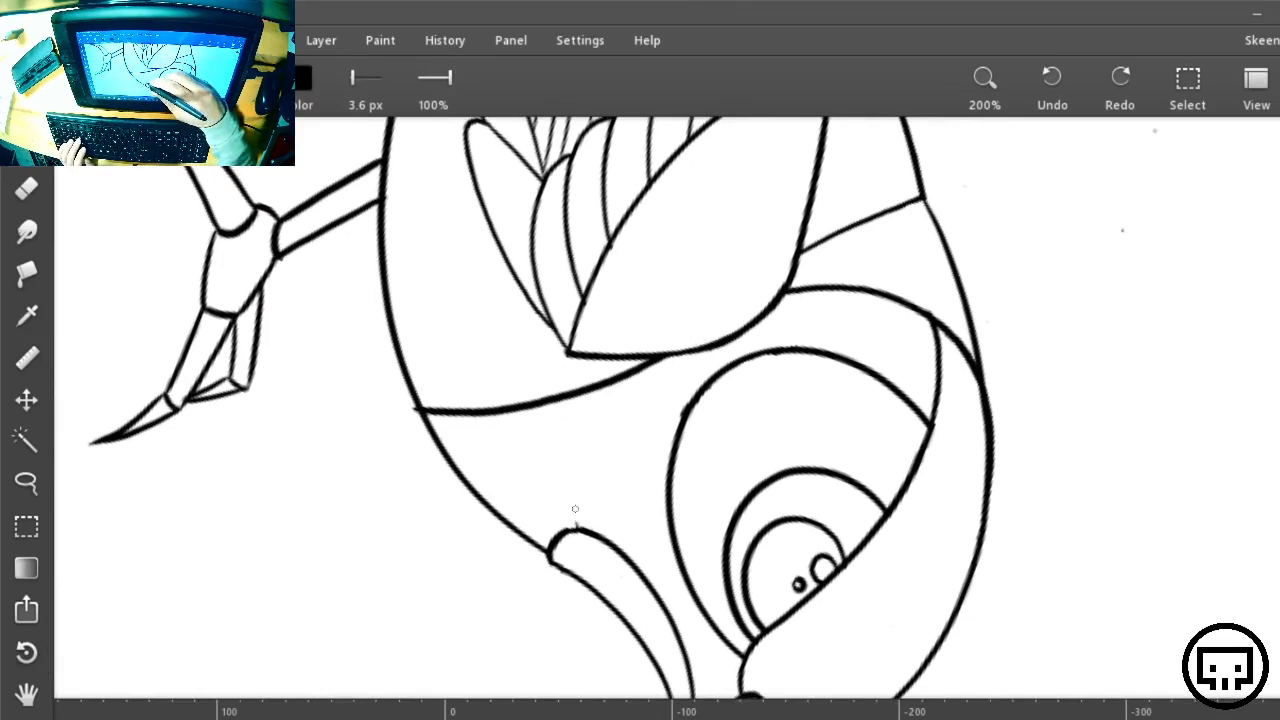
mouse_move(575, 525)
mouse_down()
mouse_move(598, 423)
mouse_move(655, 357)
mouse_up()
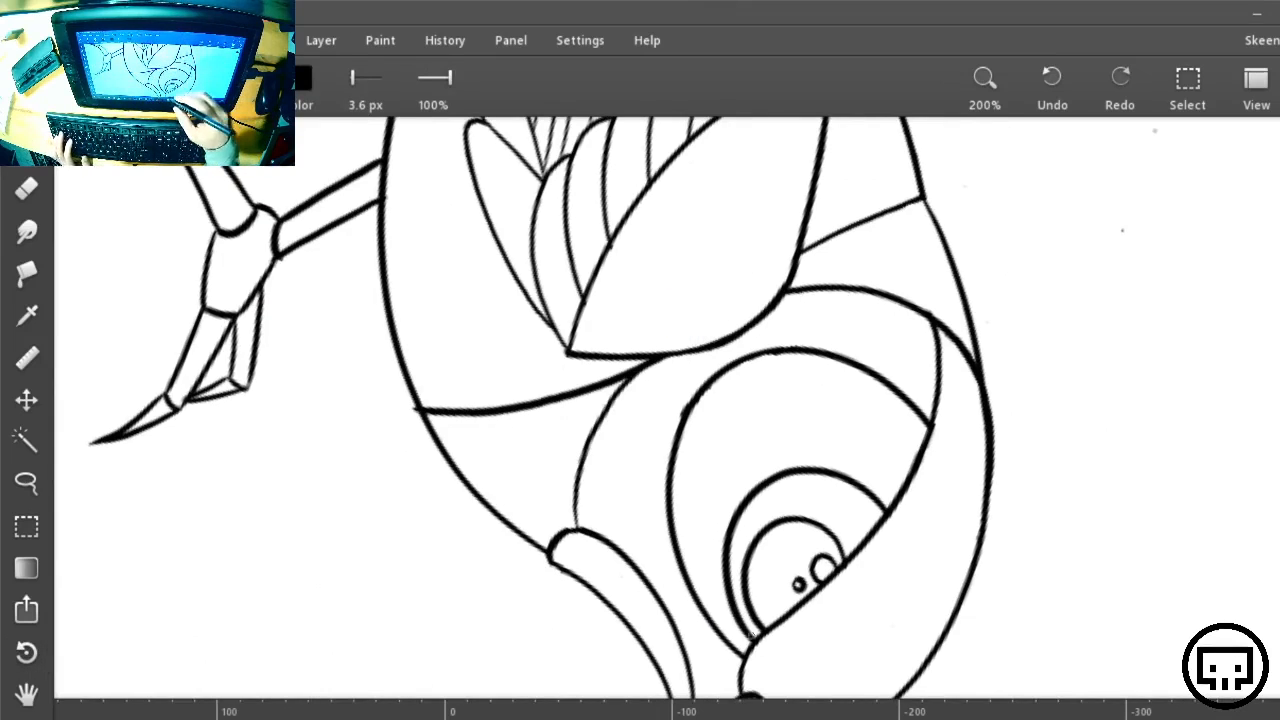
key(ctrl+z)
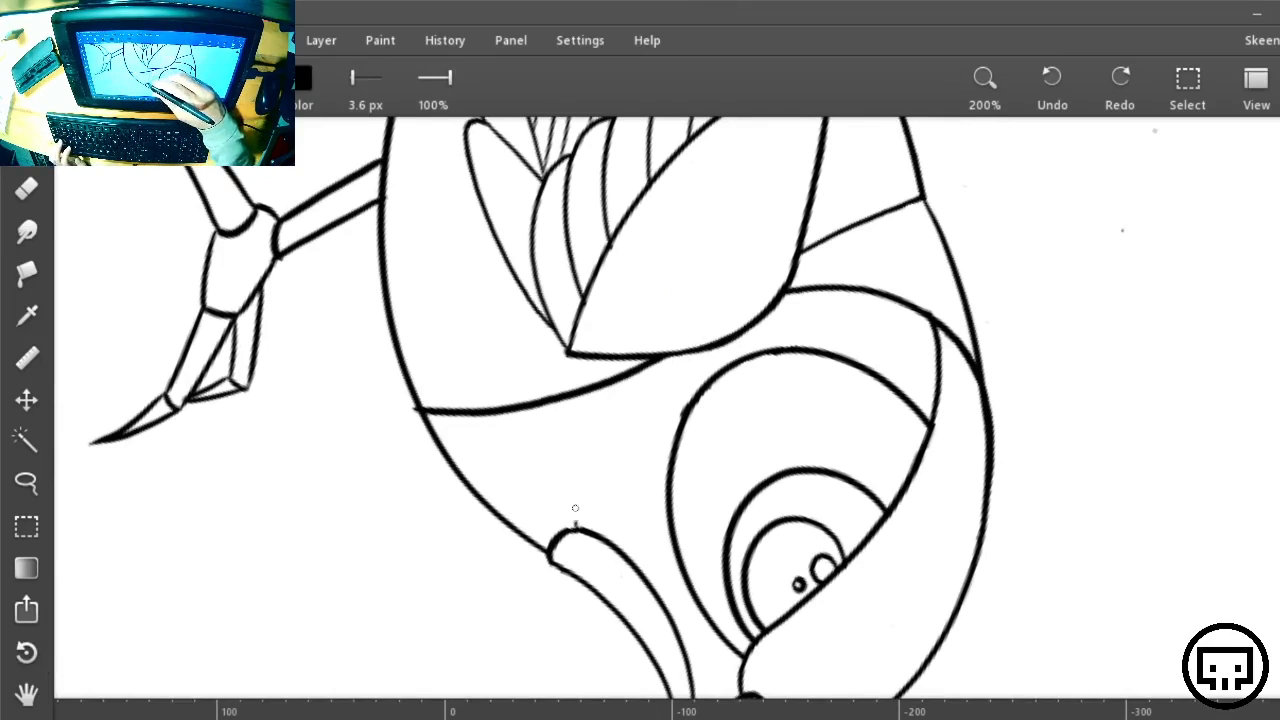
mouse_move(575, 524)
mouse_down()
mouse_move(591, 438)
mouse_move(633, 373)
mouse_up()
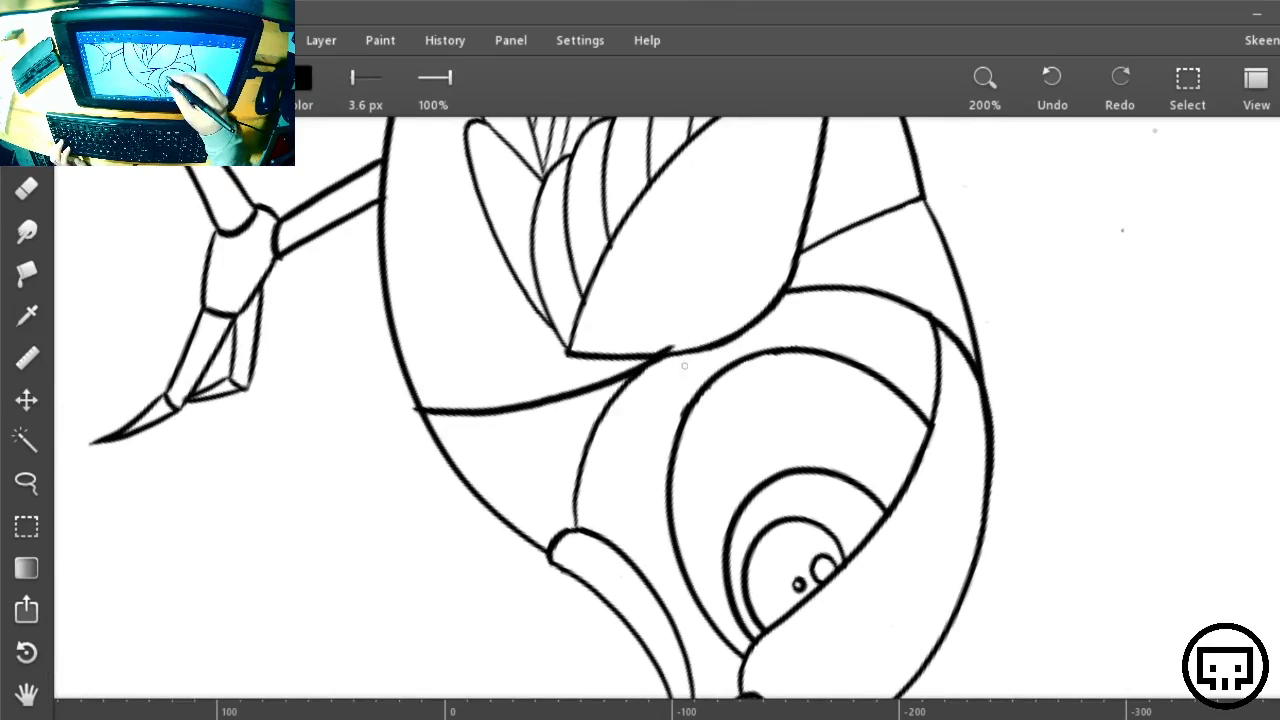
key(e)
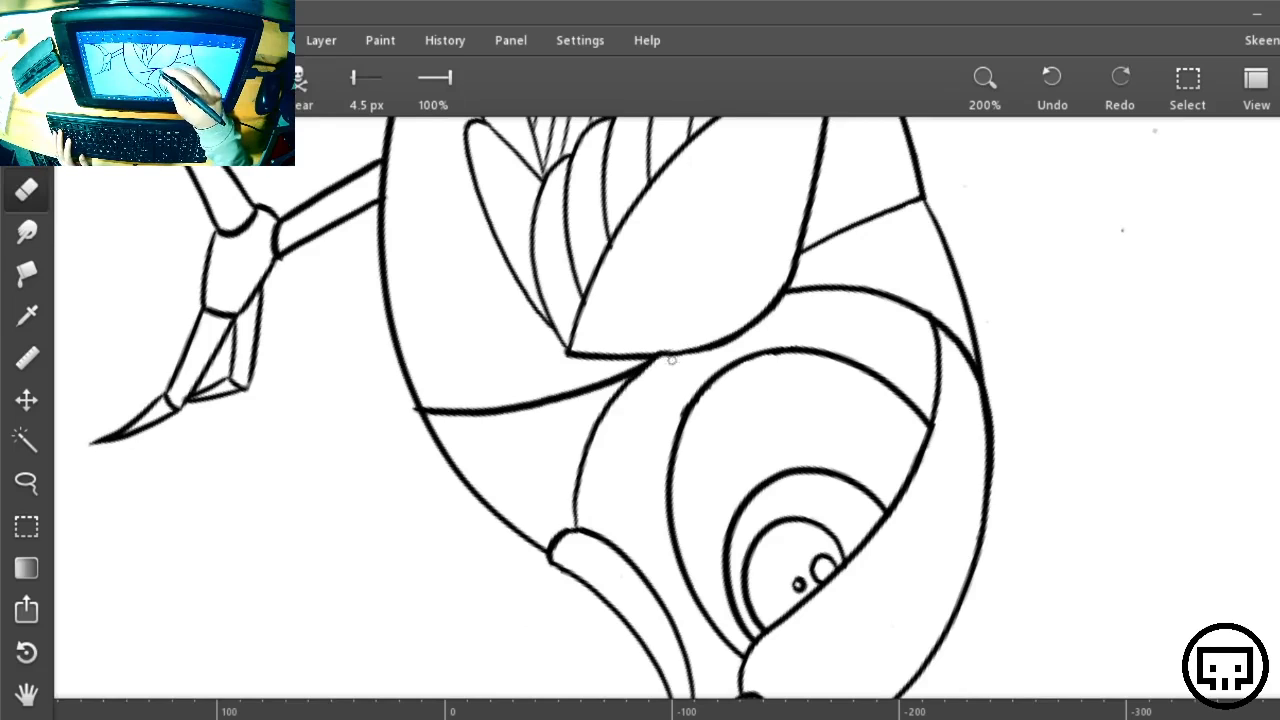
key(b)
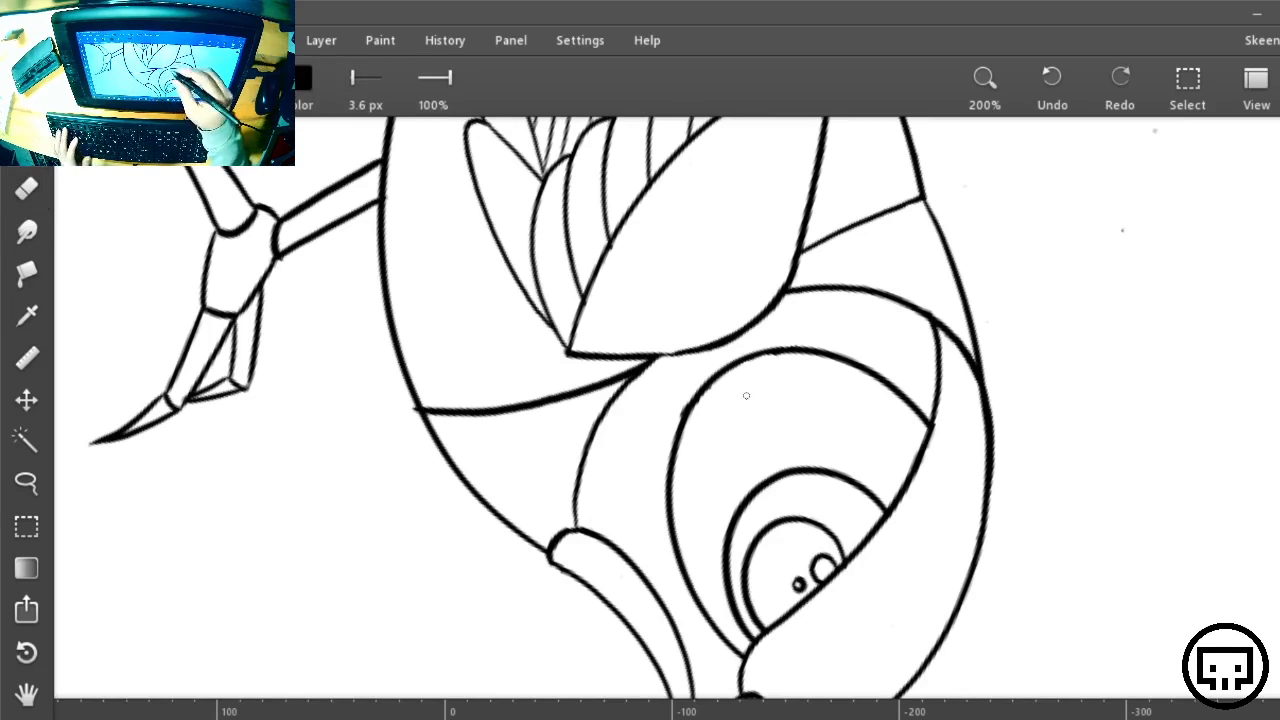
Rotate and enlarge the view, and repair the gap in the wing outline beside the new cheek curve with the 3.6 px brush
key(r)
mouse_move(934, 643)
mouse_down()
mouse_move(729, 200)
mouse_move(538, 262)
mouse_up()
key(plus)
key(plus)
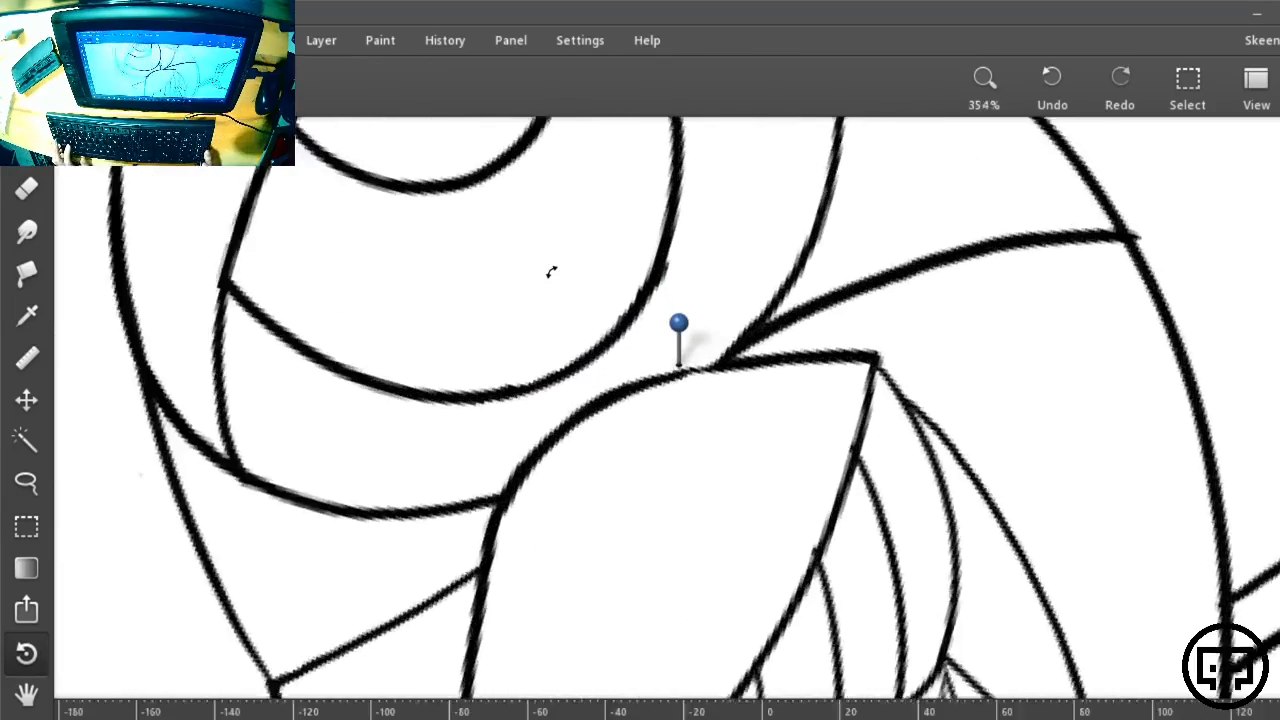
drag(940, 436, 807, 543)
mouse_move(923, 435)
mouse_down()
mouse_move(930, 396)
mouse_move(906, 449)
mouse_move(791, 357)
mouse_up()
key(b)
mouse_move(498, 440)
mouse_down()
mouse_move(761, 192)
mouse_move(845, 136)
mouse_move(901, 127)
mouse_up()
key(minus)
key(minus)
key(minus)
key(minus)
key(minus)
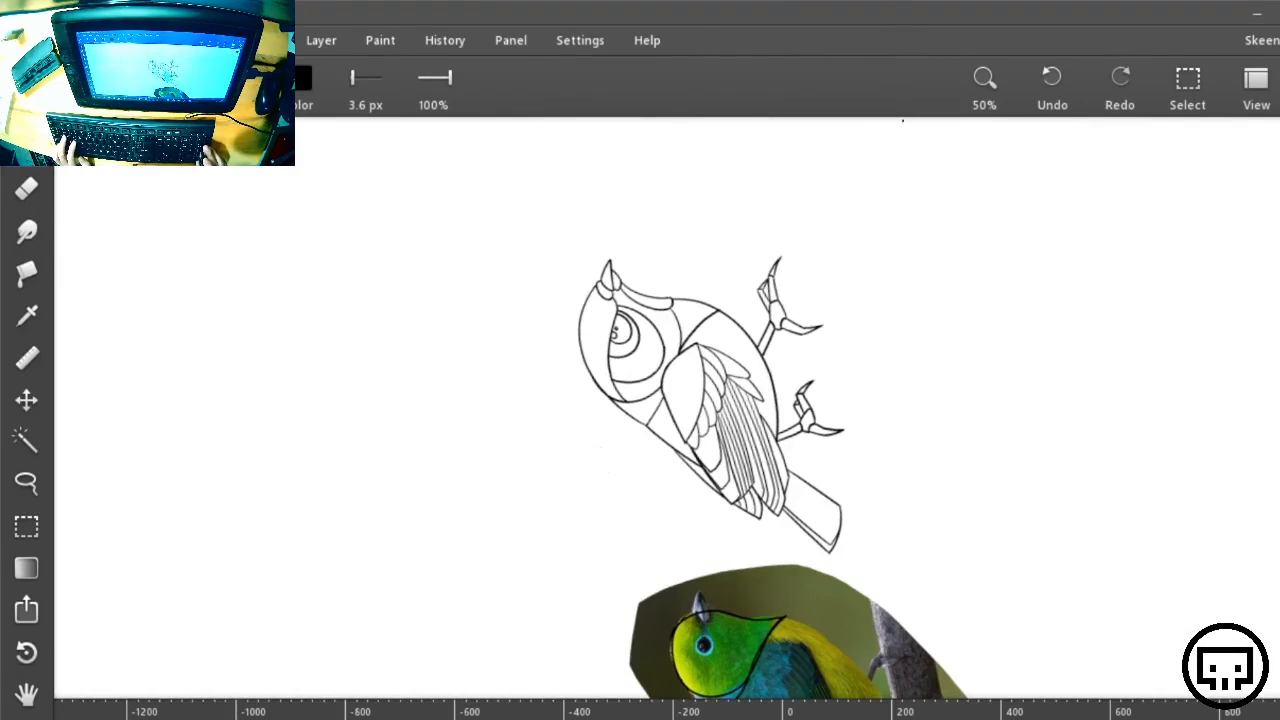
Erase the old breast line running from the wing edge to the breast outline, cleaning up its remnants beside the cheek curve
key(plus)
key(plus)
key(plus)
key(plus)
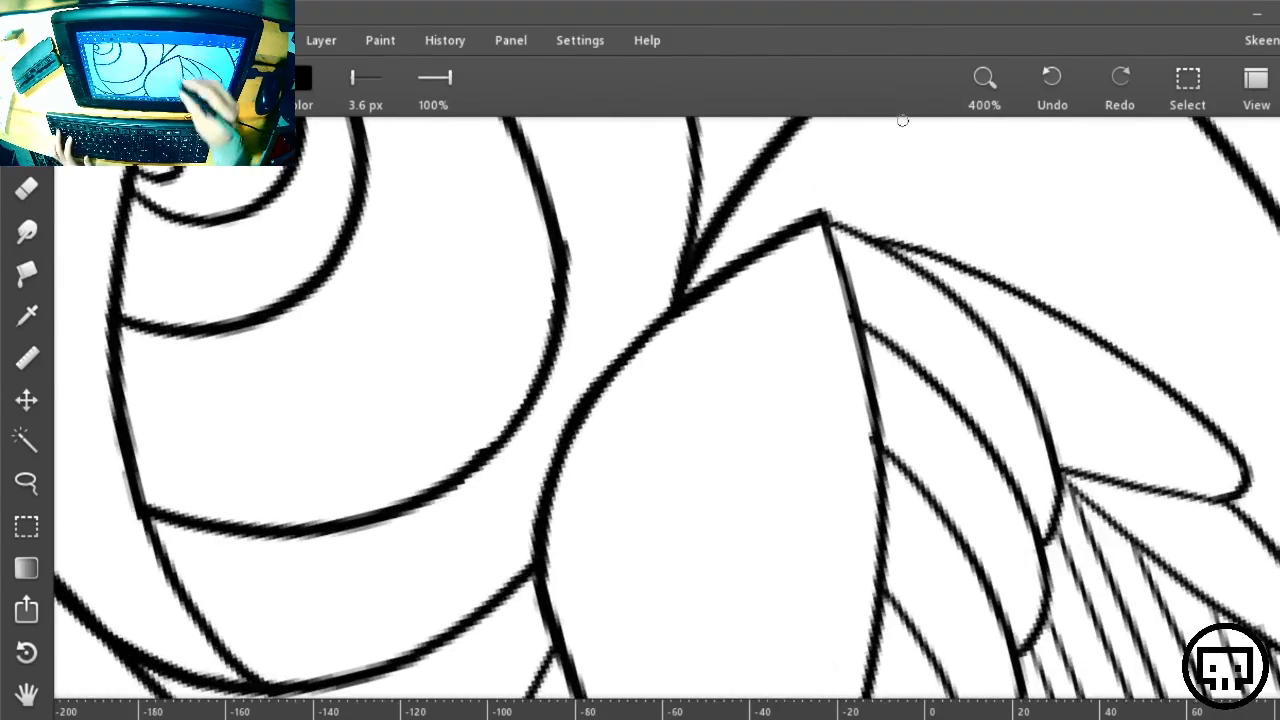
drag(746, 240, 525, 591)
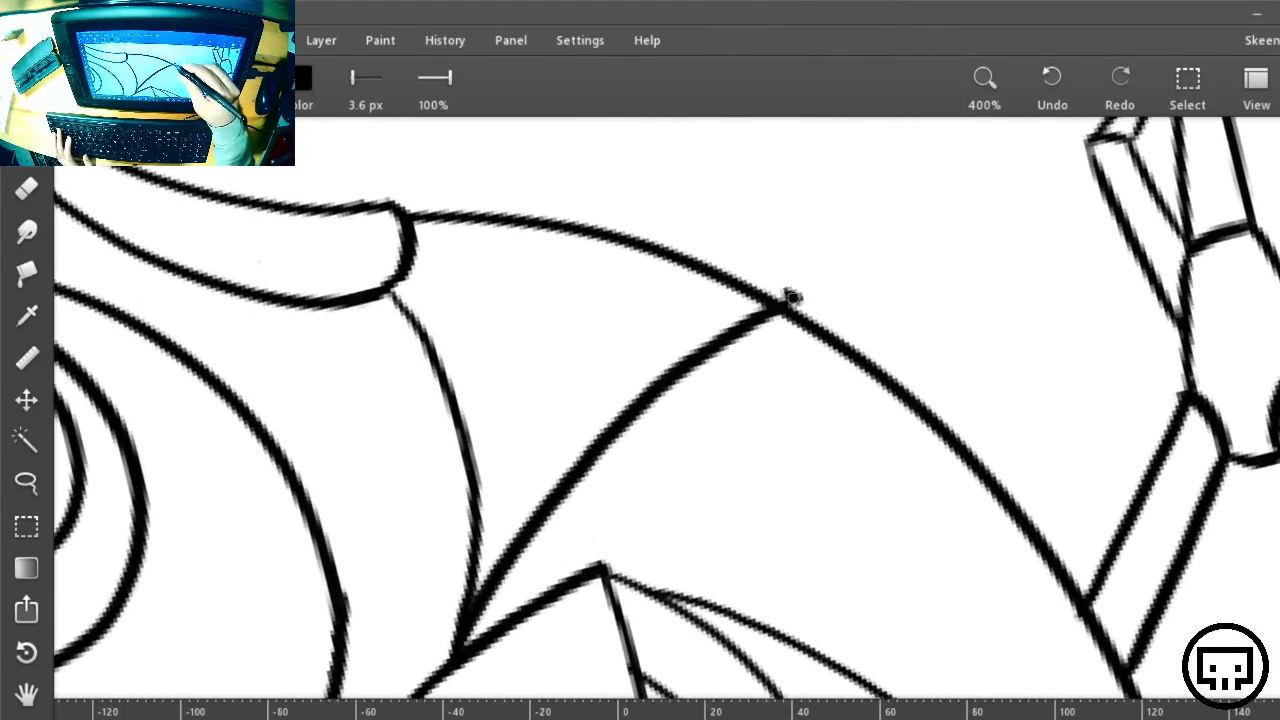
key(e)
mouse_move(793, 296)
mouse_down()
mouse_move(784, 288)
mouse_move(771, 314)
mouse_move(757, 309)
mouse_move(634, 380)
mouse_move(490, 594)
mouse_up()
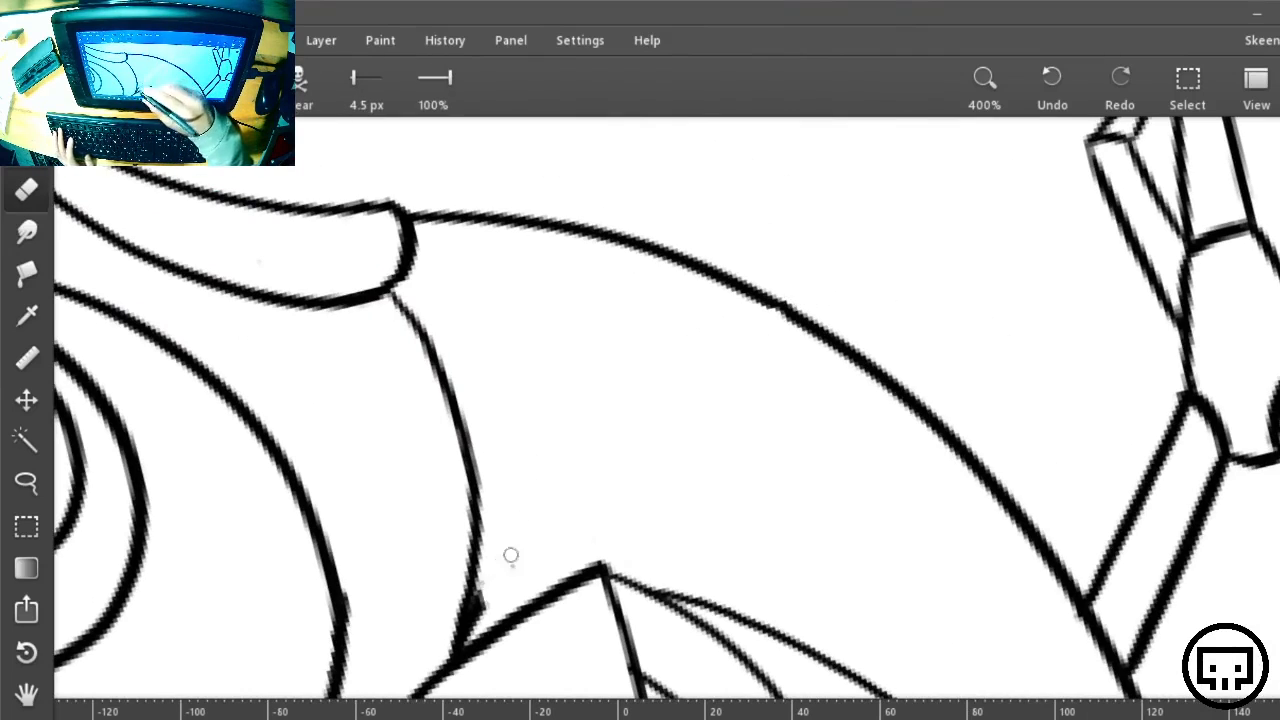
mouse_move(517, 533)
mouse_down()
mouse_move(691, 269)
mouse_move(654, 350)
mouse_up()
drag(673, 283, 654, 326)
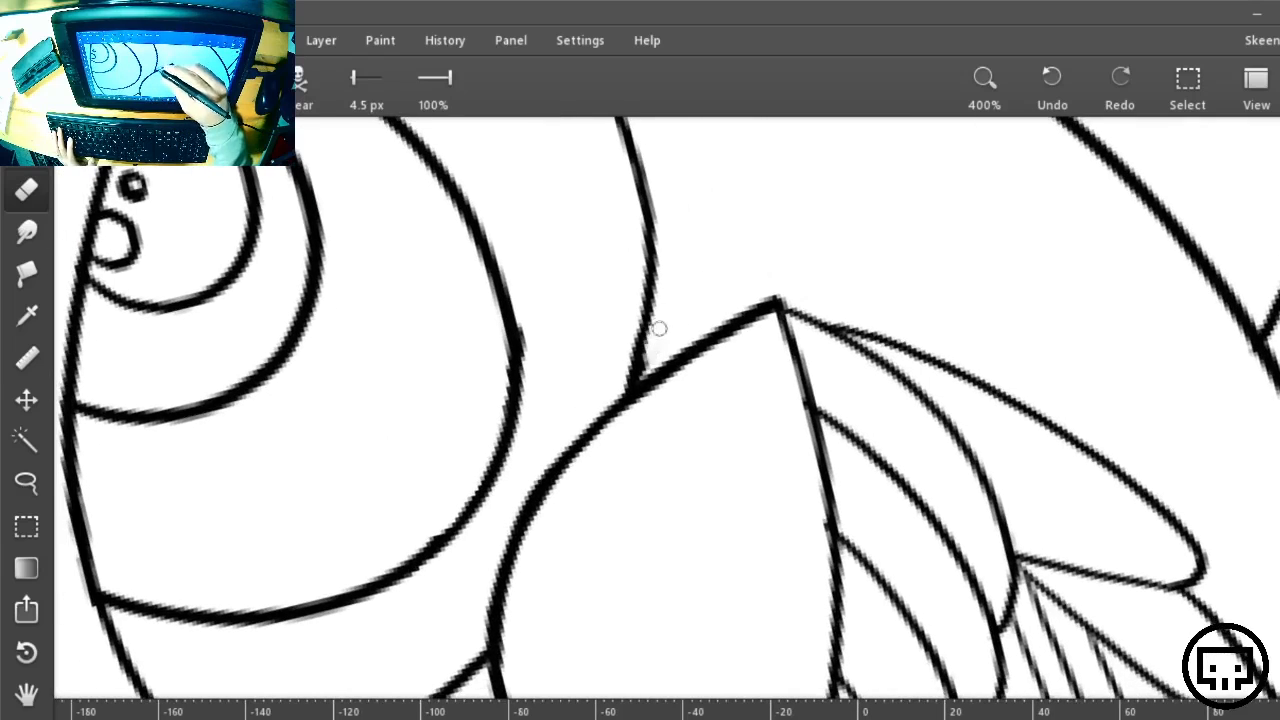
Erase the old neck band line between the wing and the back outline
drag(668, 398, 972, 114)
mouse_move(794, 410)
mouse_down()
mouse_move(812, 439)
mouse_move(786, 537)
mouse_move(766, 560)
mouse_move(729, 549)
mouse_move(701, 592)
mouse_move(696, 640)
mouse_up()
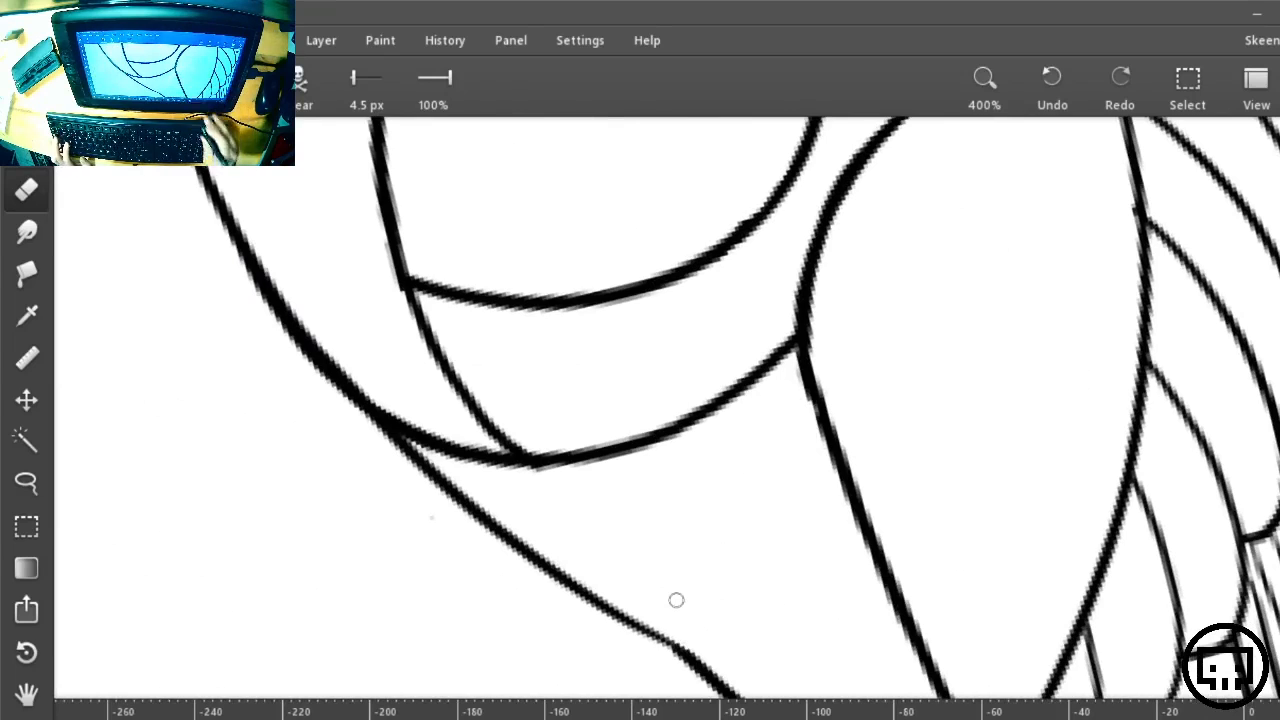
key(ctrl+minus)
key(ctrl+minus)
key(ctrl+minus)
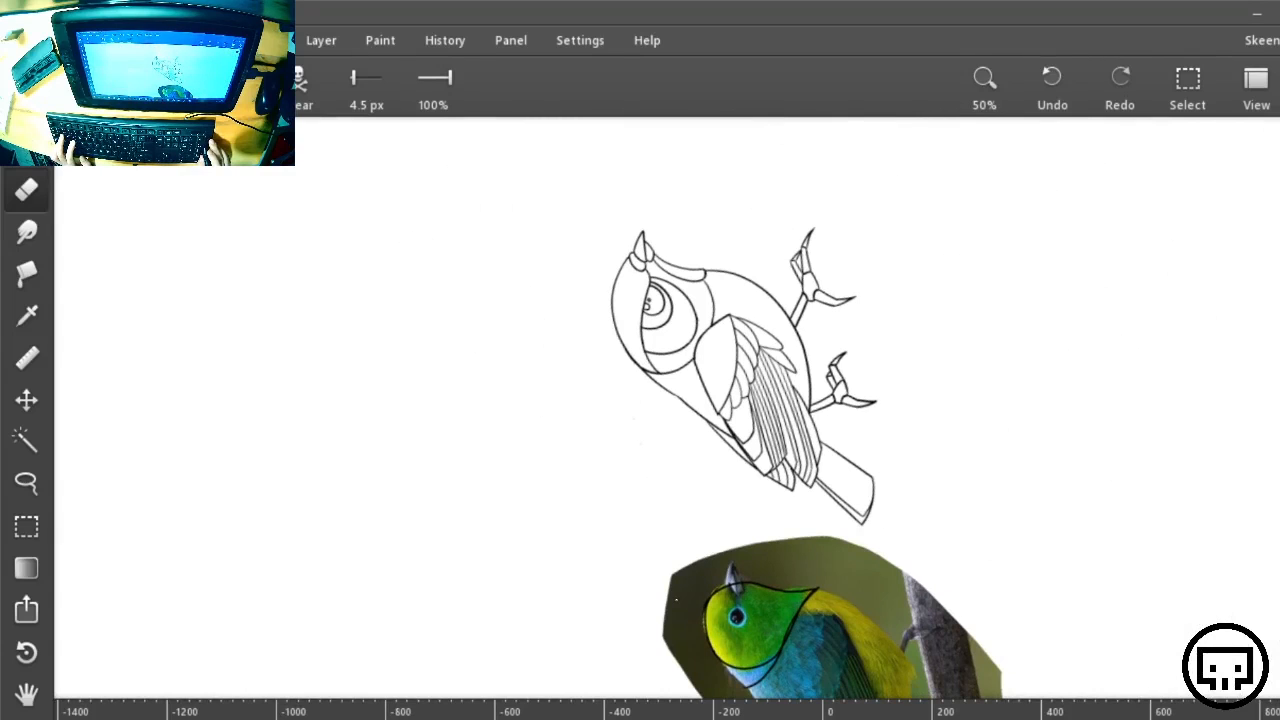
Try a curved neck line from the wing's shoulder up across the back outline, with the canvas rotated
key(r)
drag(988, 320, 475, 648)
key(ctrl+plus)
key(ctrl+plus)
key(ctrl+plus)
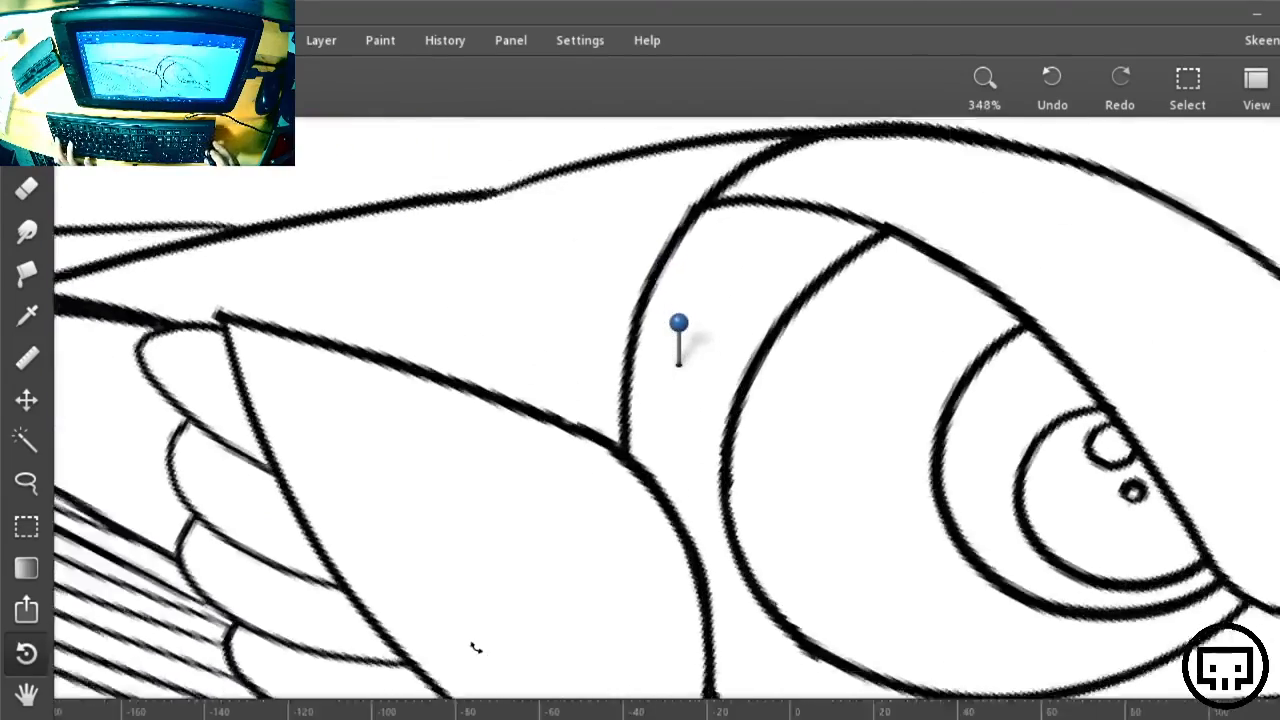
drag(966, 457, 732, 637)
key(b)
drag(364, 638, 286, 172)
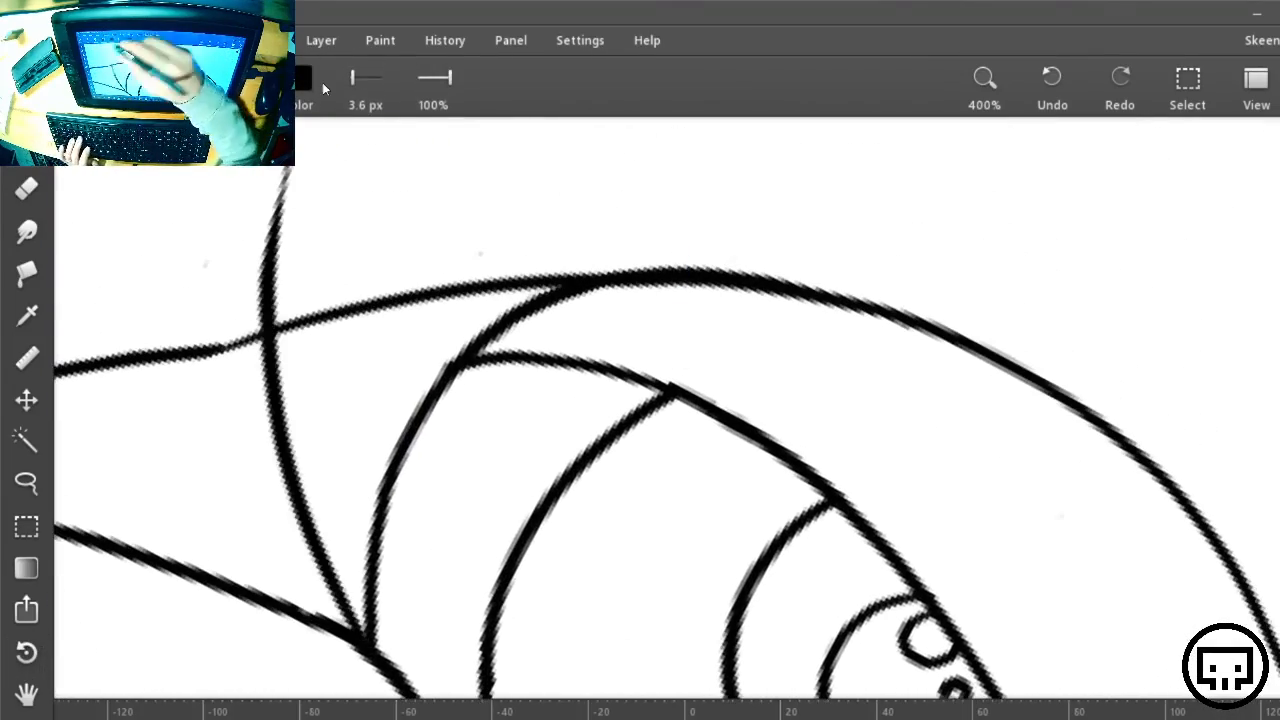
key(ctrl+minus)
key(ctrl+minus)
key(ctrl+minus)
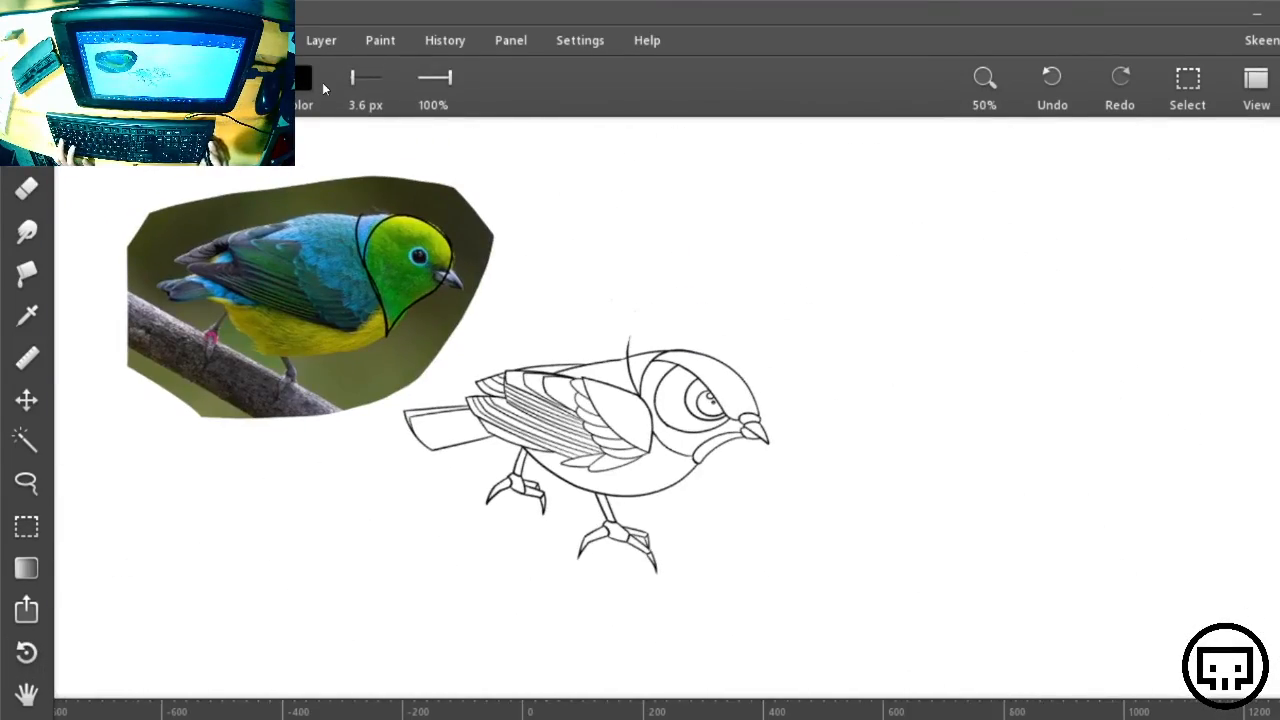
key(ctrl+z)
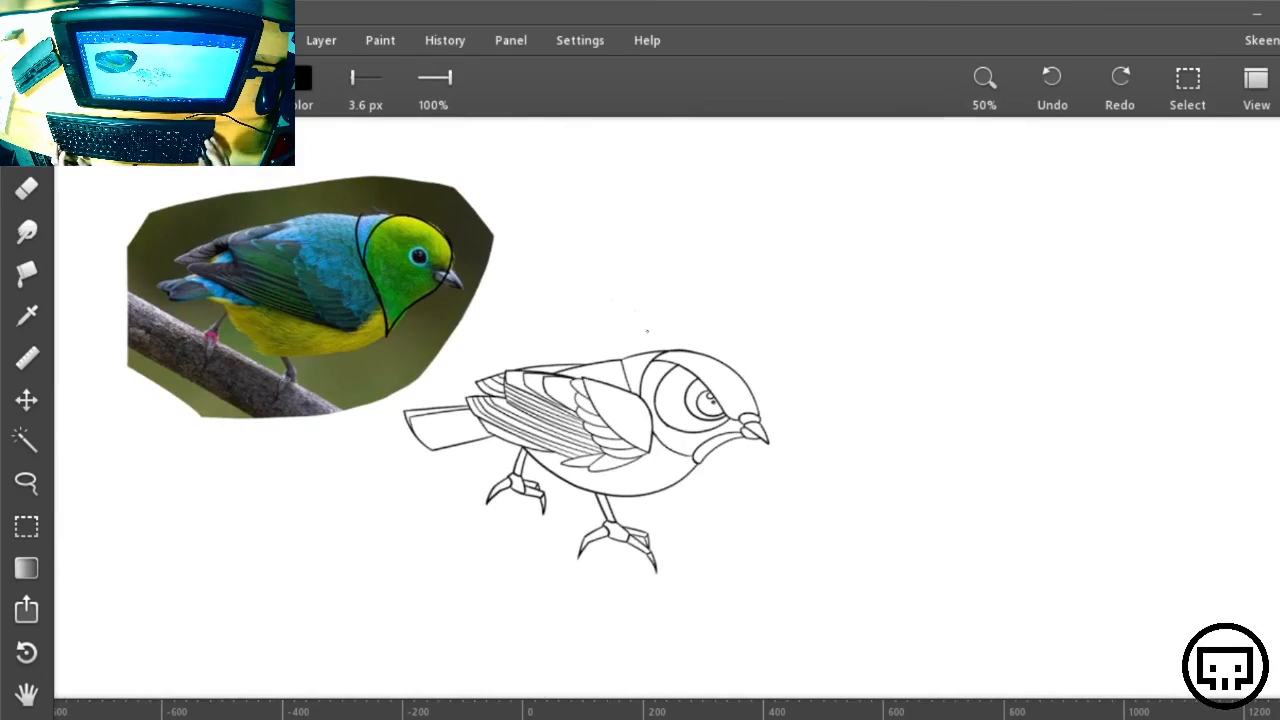
Rotate the canvas again and draw a curved neck line from the wing's shoulder across the back outline behind the head
key(shift)
key(shift)
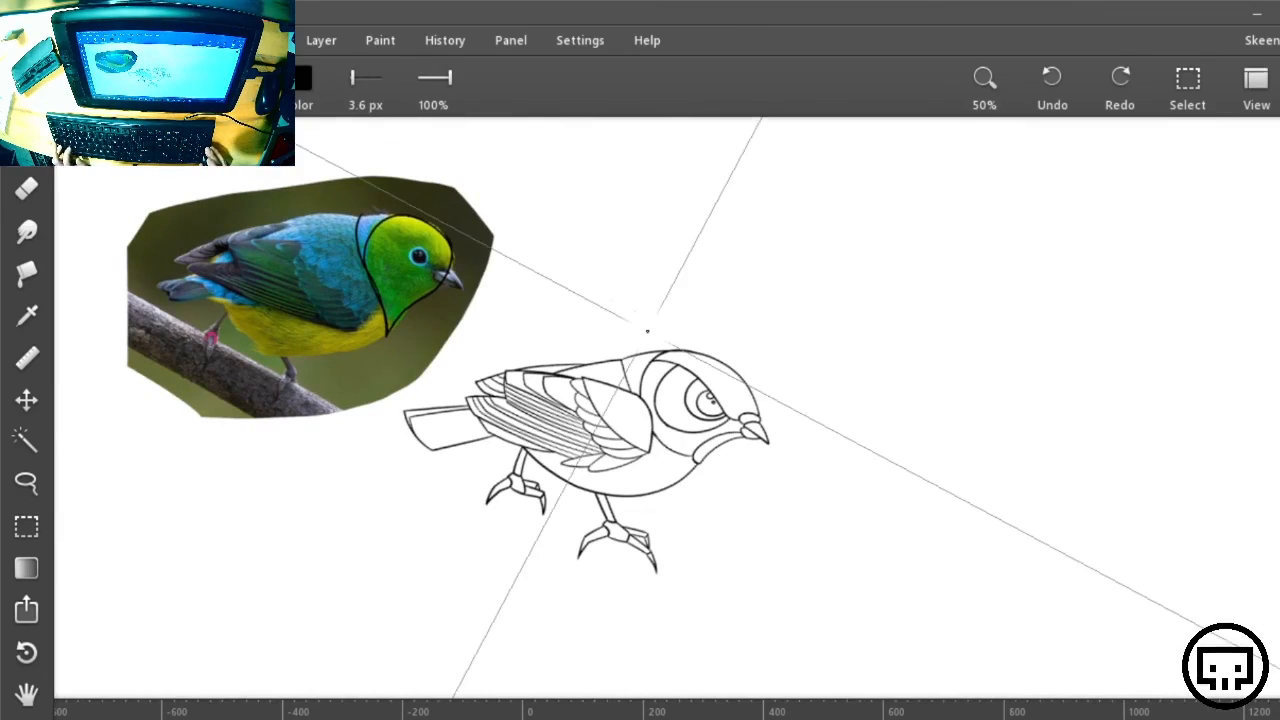
scroll(647, 331, up, 2)
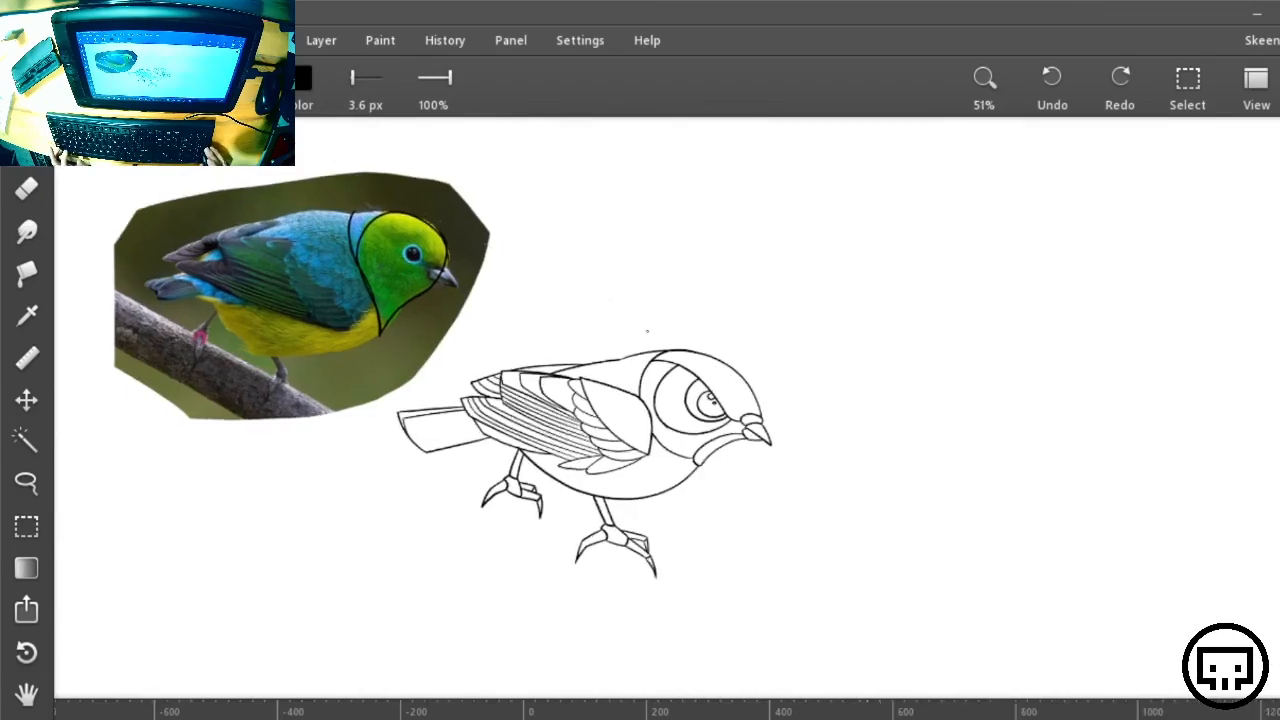
key(r)
drag(1080, 292, 915, 570)
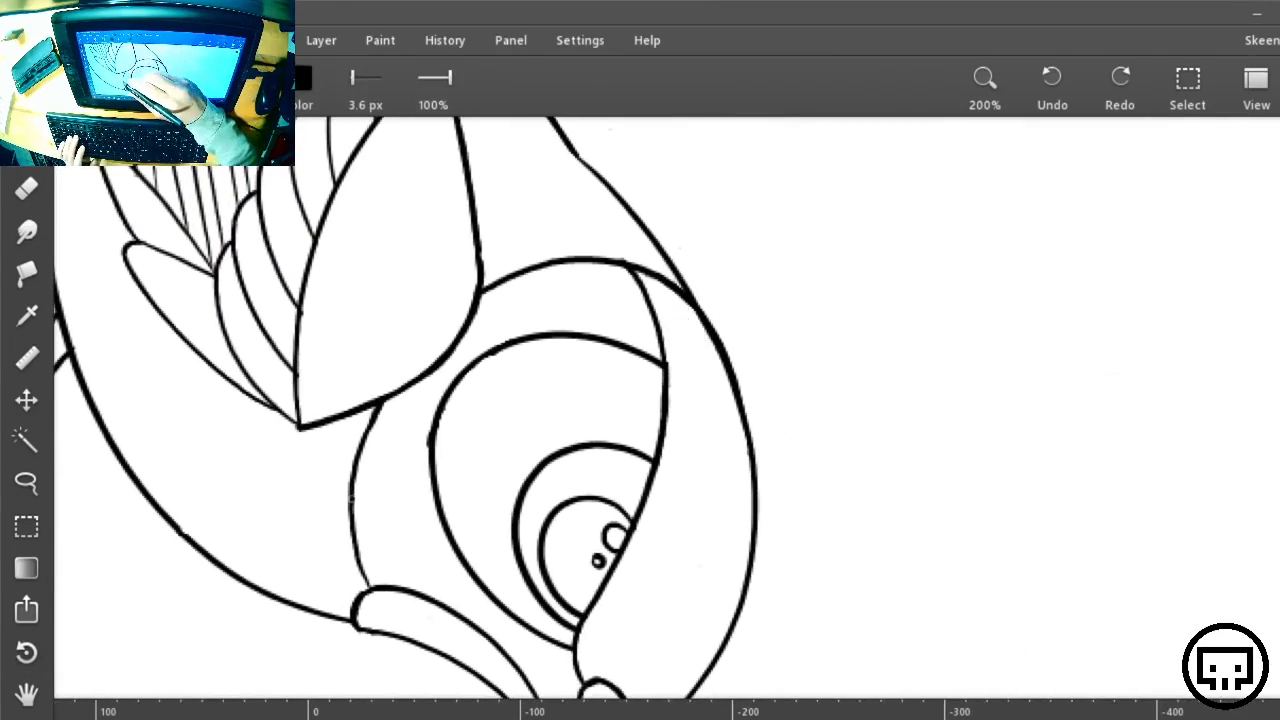
drag(479, 259, 690, 143)
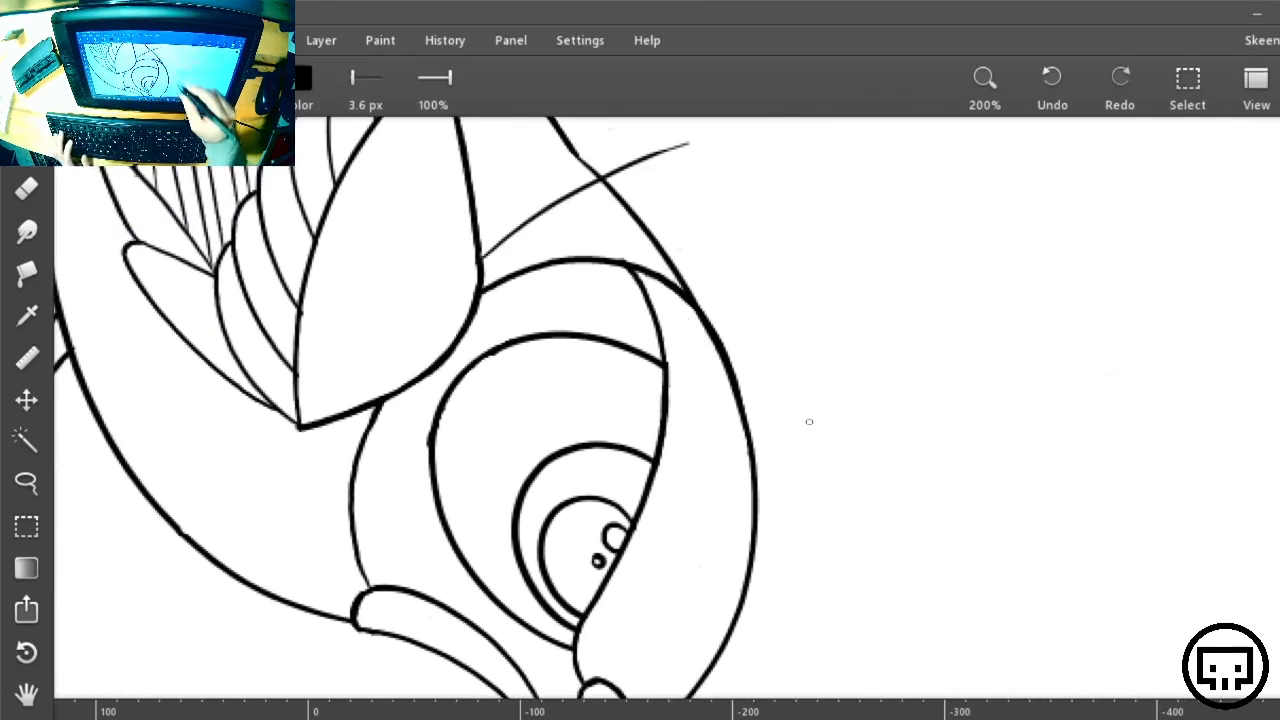
key(ctrl+minus)
key(ctrl+minus)
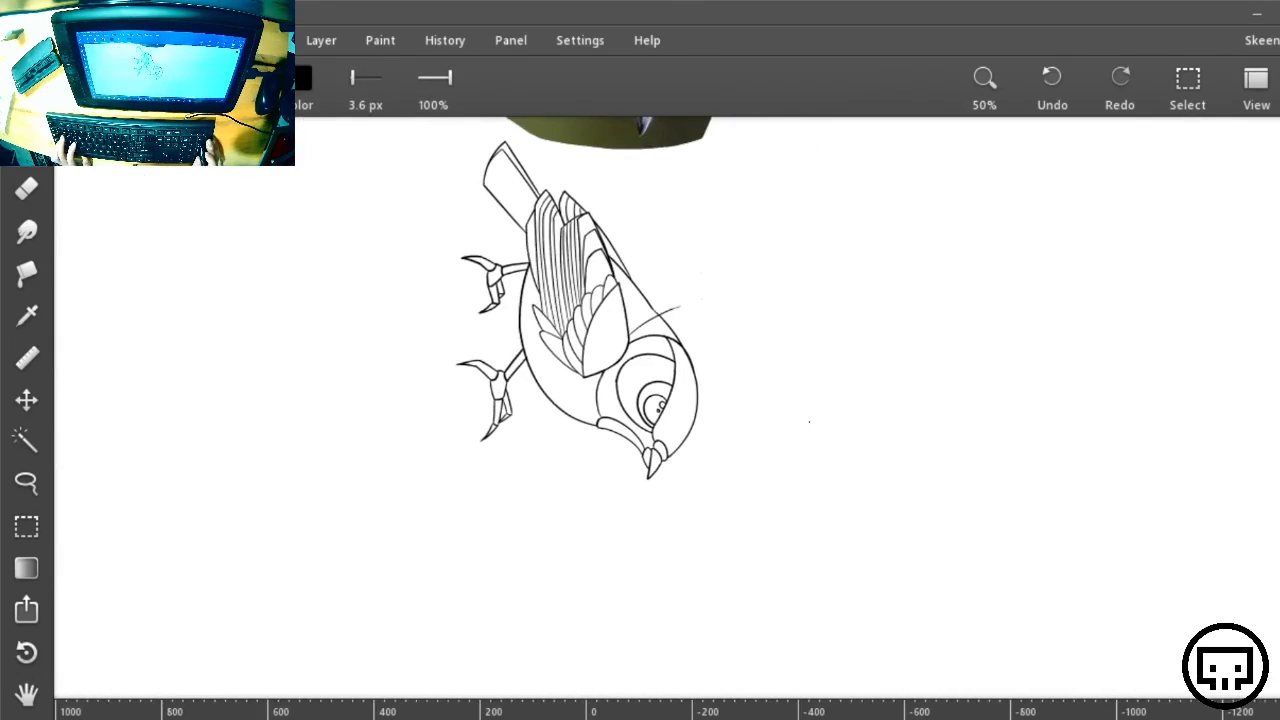
Erase the end of the new neck line that sticks out beyond the bird's back outline
key(r)
drag(938, 470, 703, 229)
key(ctrl+plus)
key(ctrl+plus)
key(ctrl+plus)
key(ctrl+plus)
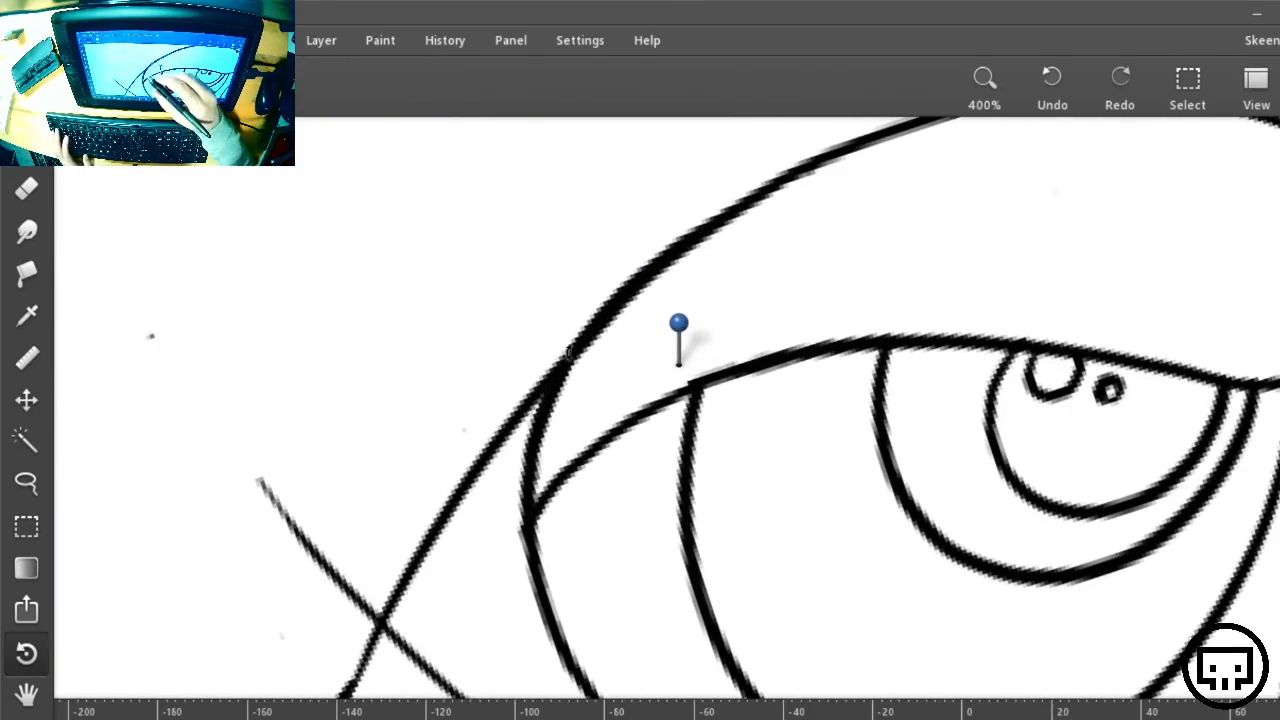
key(e)
mouse_move(595, 344)
mouse_down()
mouse_move(660, 277)
mouse_move(750, 213)
mouse_up()
drag(767, 280, 835, 137)
mouse_move(424, 475)
mouse_down()
mouse_move(426, 433)
mouse_move(415, 460)
mouse_move(408, 426)
mouse_move(397, 437)
mouse_move(387, 391)
mouse_move(375, 392)
mouse_move(356, 349)
mouse_move(341, 366)
mouse_move(317, 309)
mouse_up()
drag(471, 360, 587, 236)
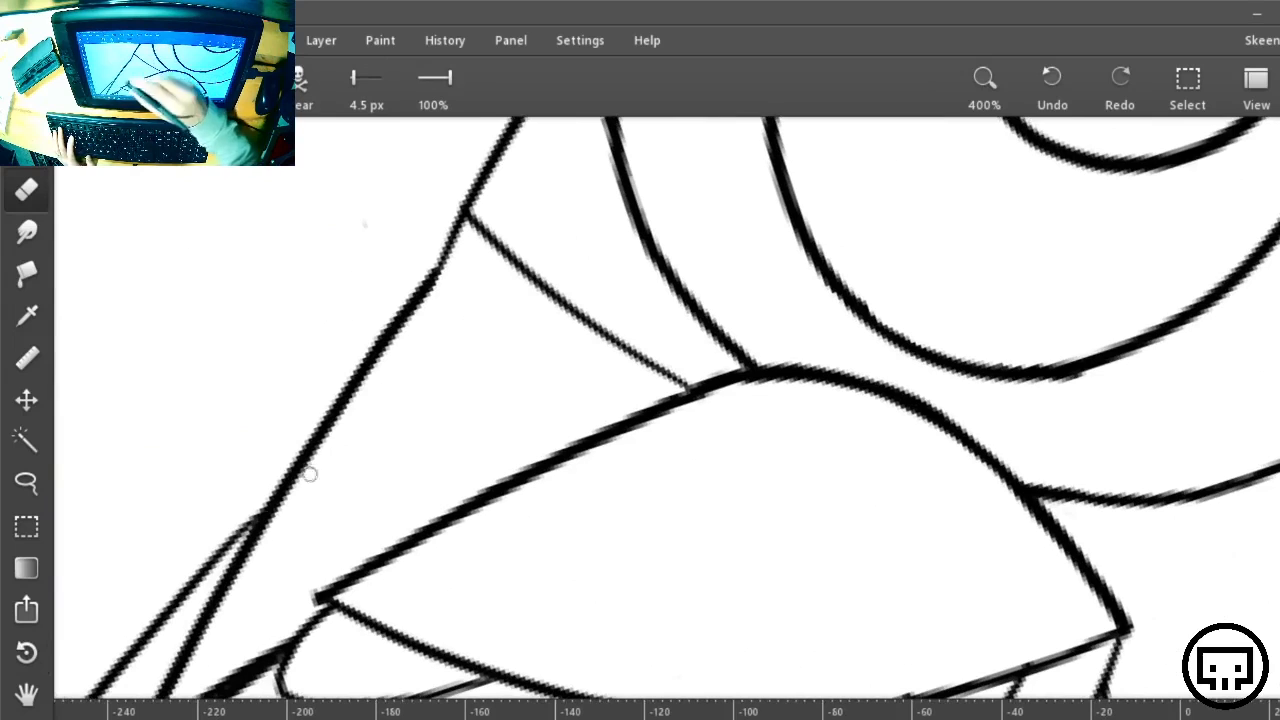
Retrace the back outline with the 3.6 px brush from the wing edge up to the neck line, smoothing the kink
key(b)
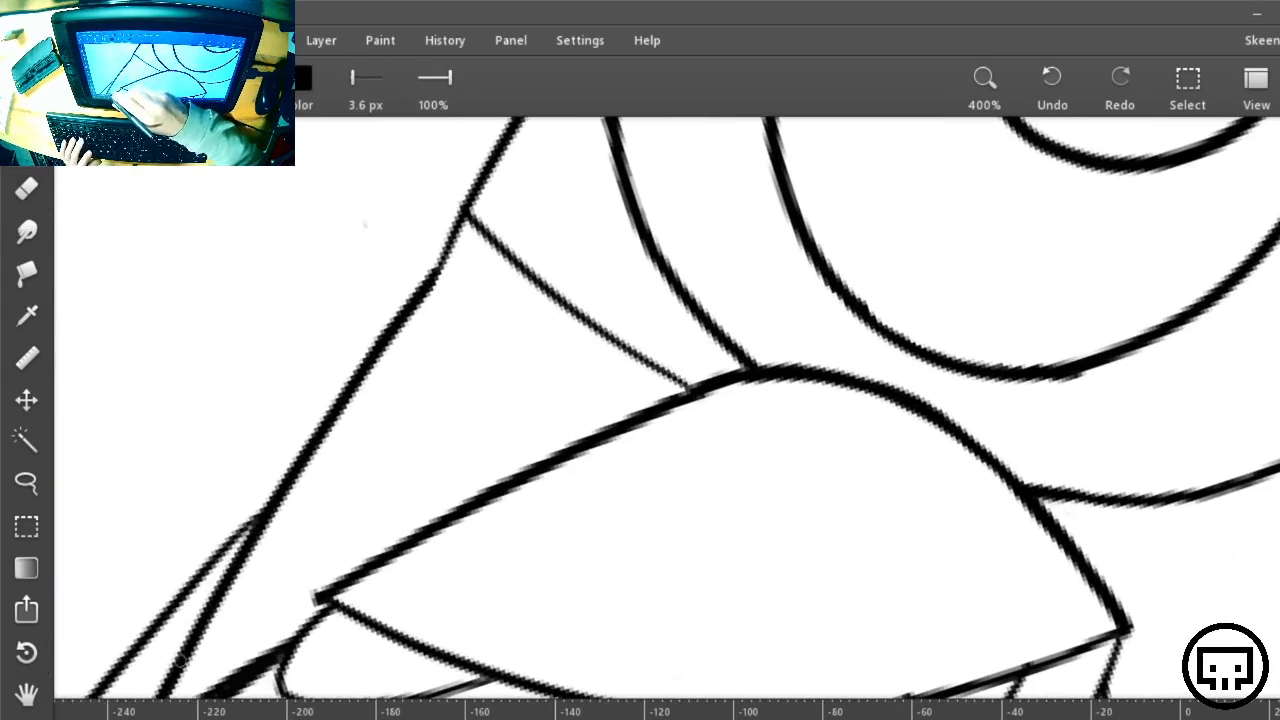
drag(203, 610, 463, 203)
key(ctrl+z)
mouse_move(536, 330)
mouse_down()
mouse_move(554, 314)
mouse_move(592, 321)
mouse_up()
mouse_move(298, 650)
mouse_down()
mouse_move(426, 414)
mouse_move(623, 126)
mouse_move(375, 541)
mouse_move(610, 160)
mouse_up()
key(e)
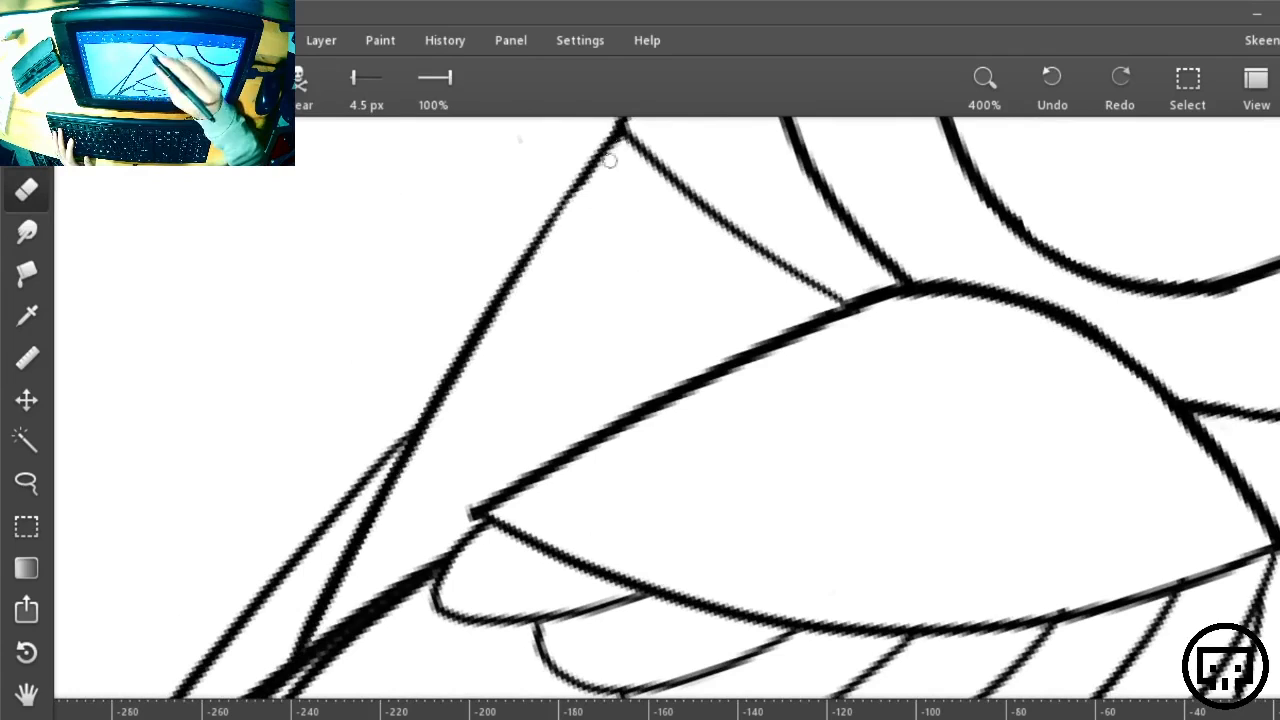
key(b)
mouse_move(296, 650)
mouse_down()
mouse_move(481, 318)
mouse_move(613, 138)
mouse_up()
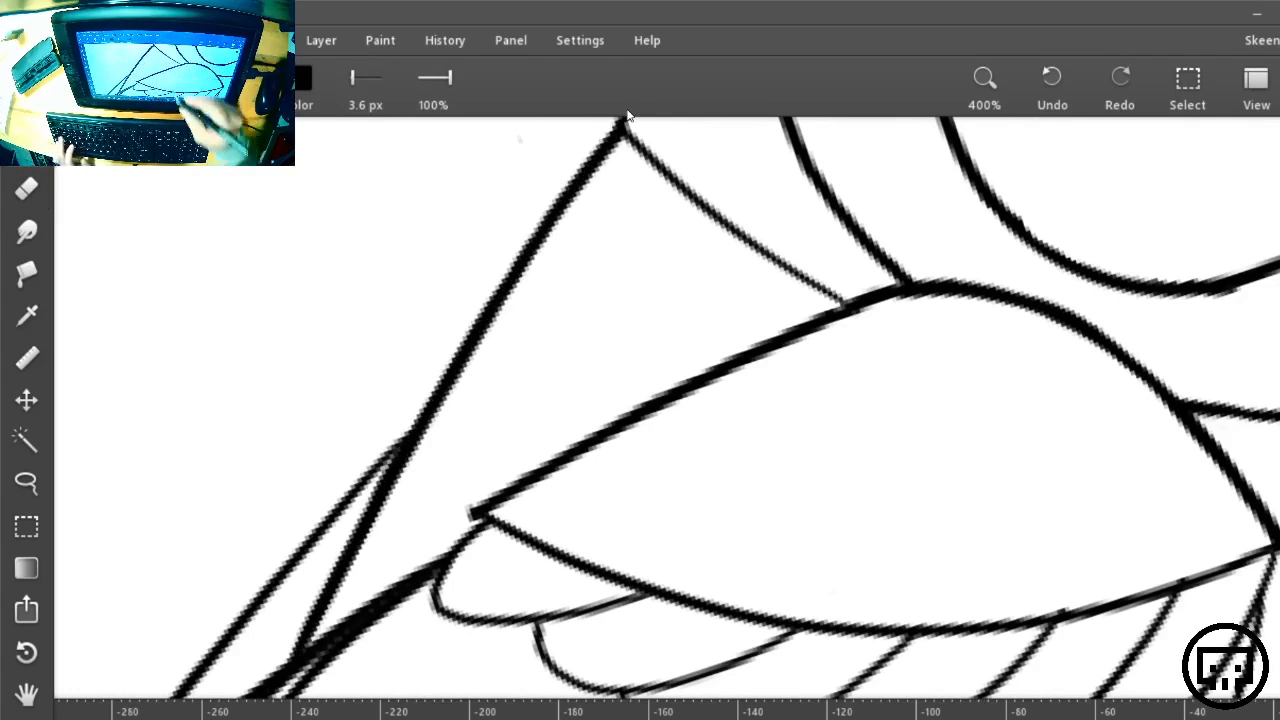
Add a new layer above the line art and set the brush size to 4.0 px
key(ctrl+minus)
key(ctrl+minus)
key(ctrl+minus)
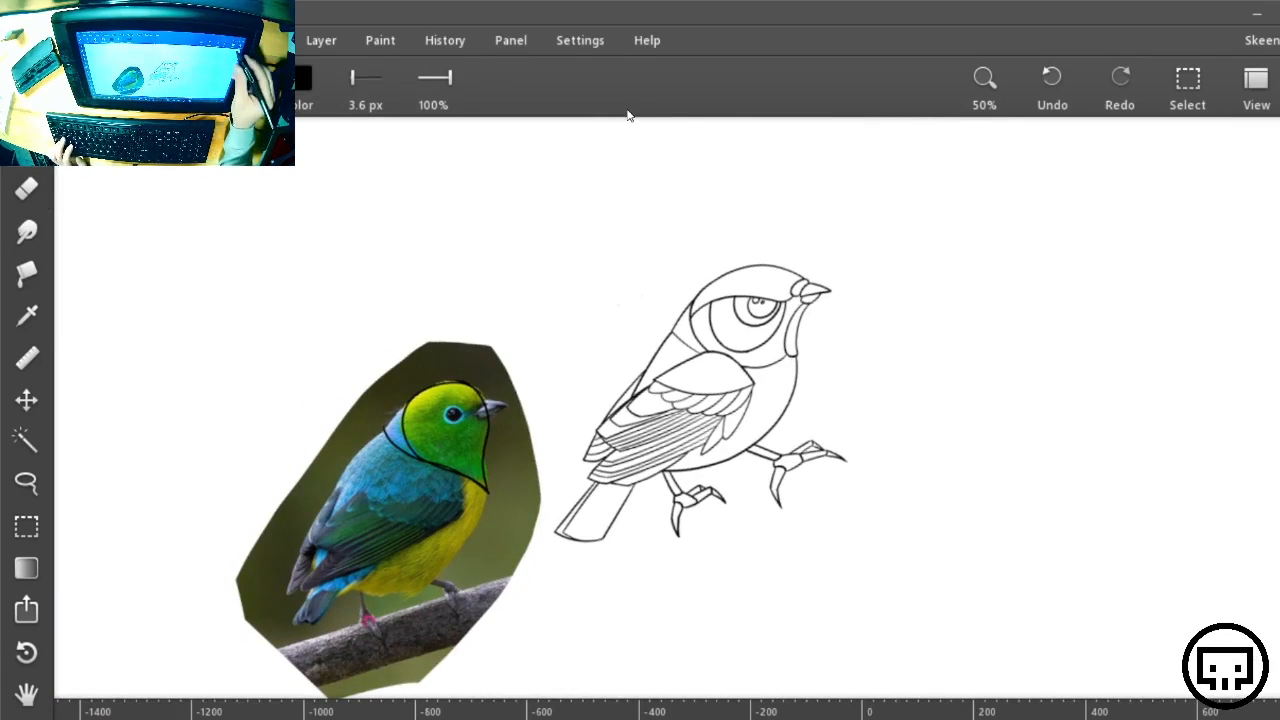
key(Tab)
click(1130, 137)
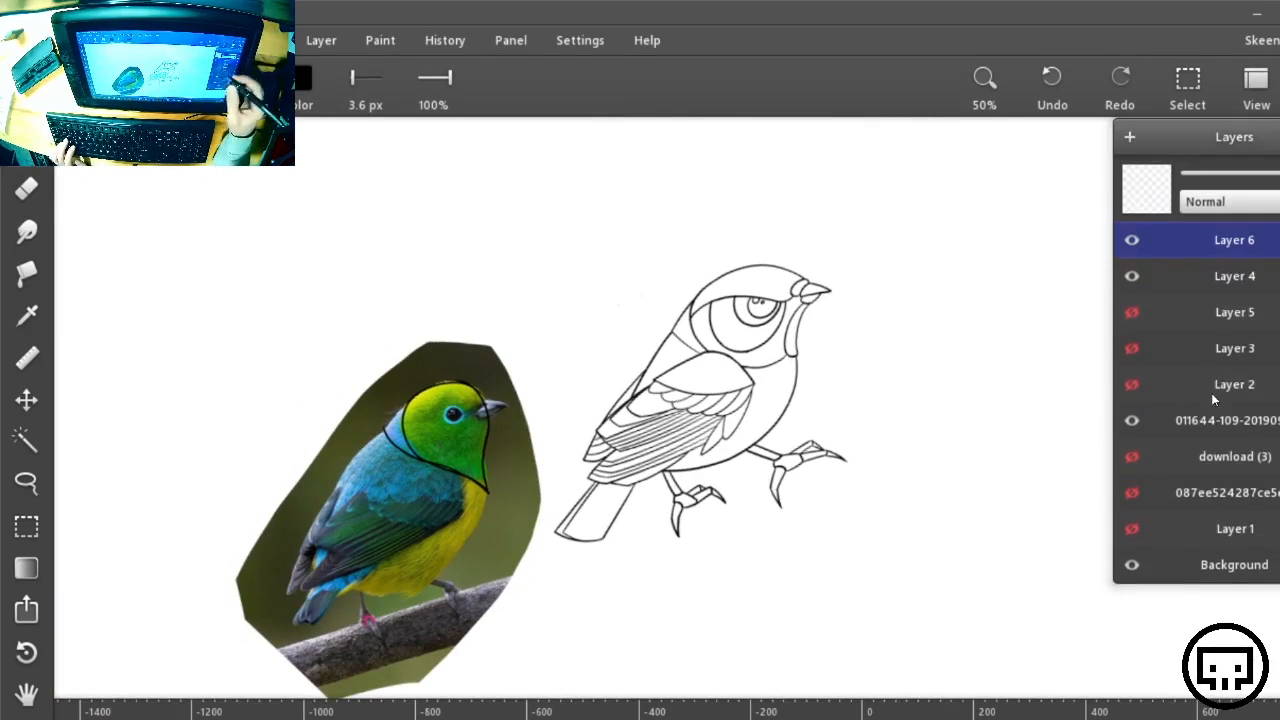
drag(351, 76, 354, 76)
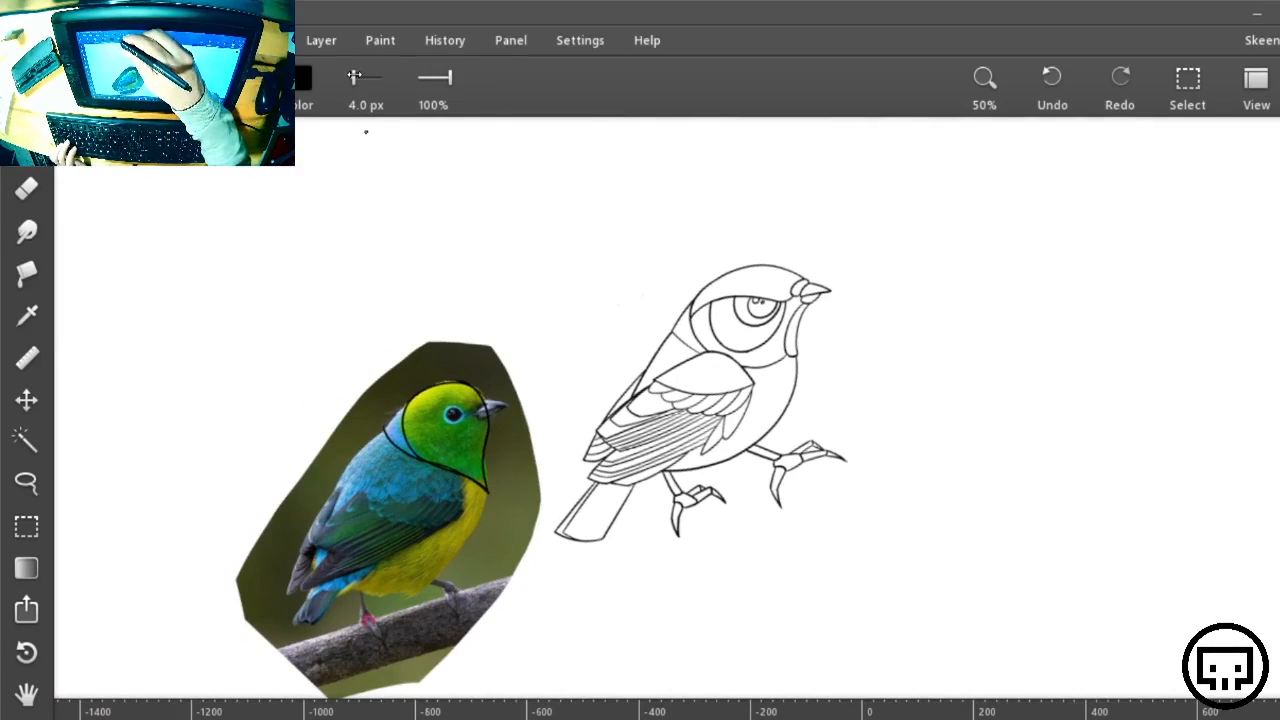
Thicken the bird's outer contour from the neck line down the back and along the wing's outer edge
key(ctrl+plus)
key(ctrl+plus)
key(ctrl+plus)
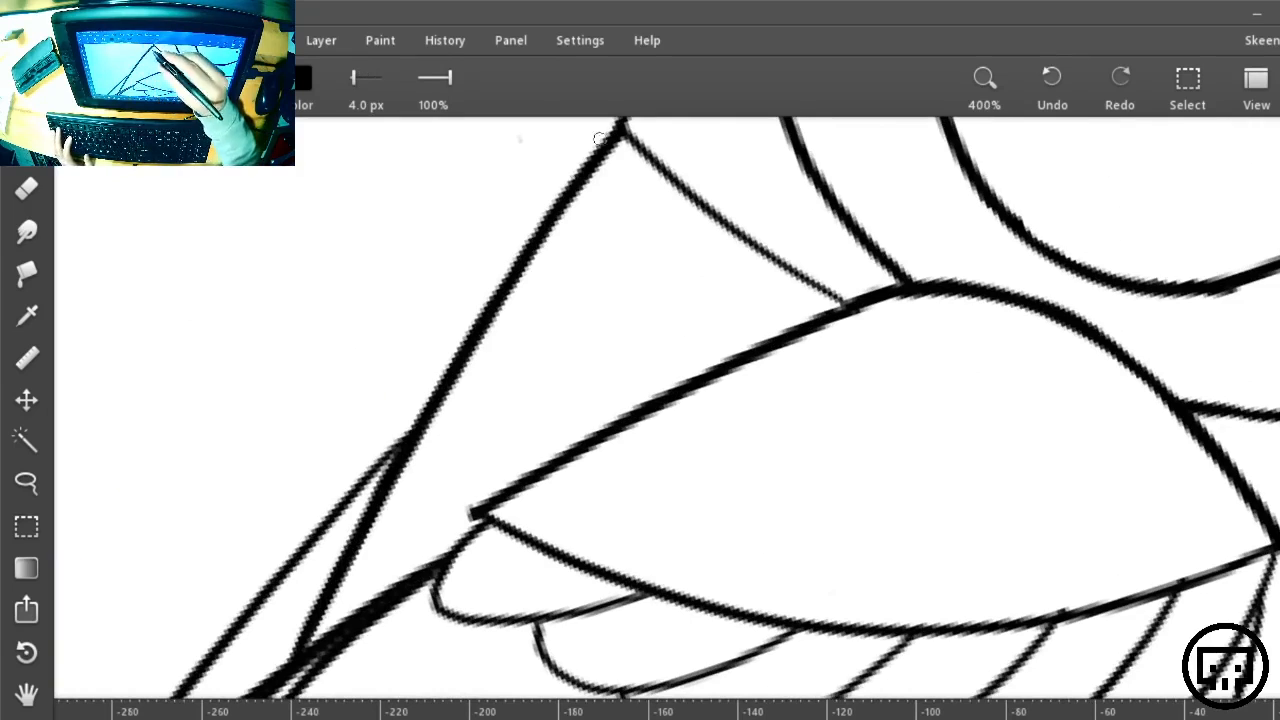
mouse_move(598, 138)
mouse_down()
mouse_move(643, 360)
mouse_move(720, 274)
mouse_move(560, 475)
mouse_move(751, 181)
mouse_up()
drag(587, 408, 666, 251)
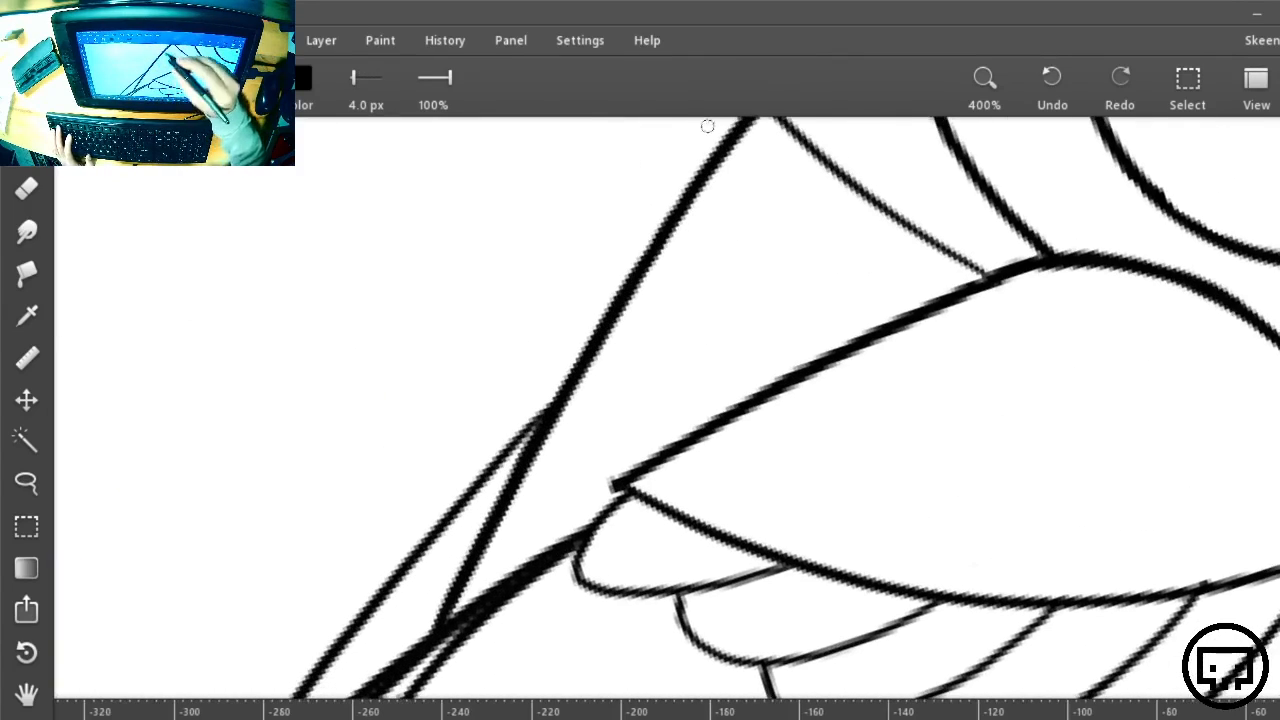
drag(711, 165, 698, 201)
drag(730, 145, 526, 448)
drag(543, 532, 756, 217)
mouse_move(735, 131)
mouse_down()
mouse_move(719, 184)
mouse_move(523, 389)
mouse_move(362, 614)
mouse_up()
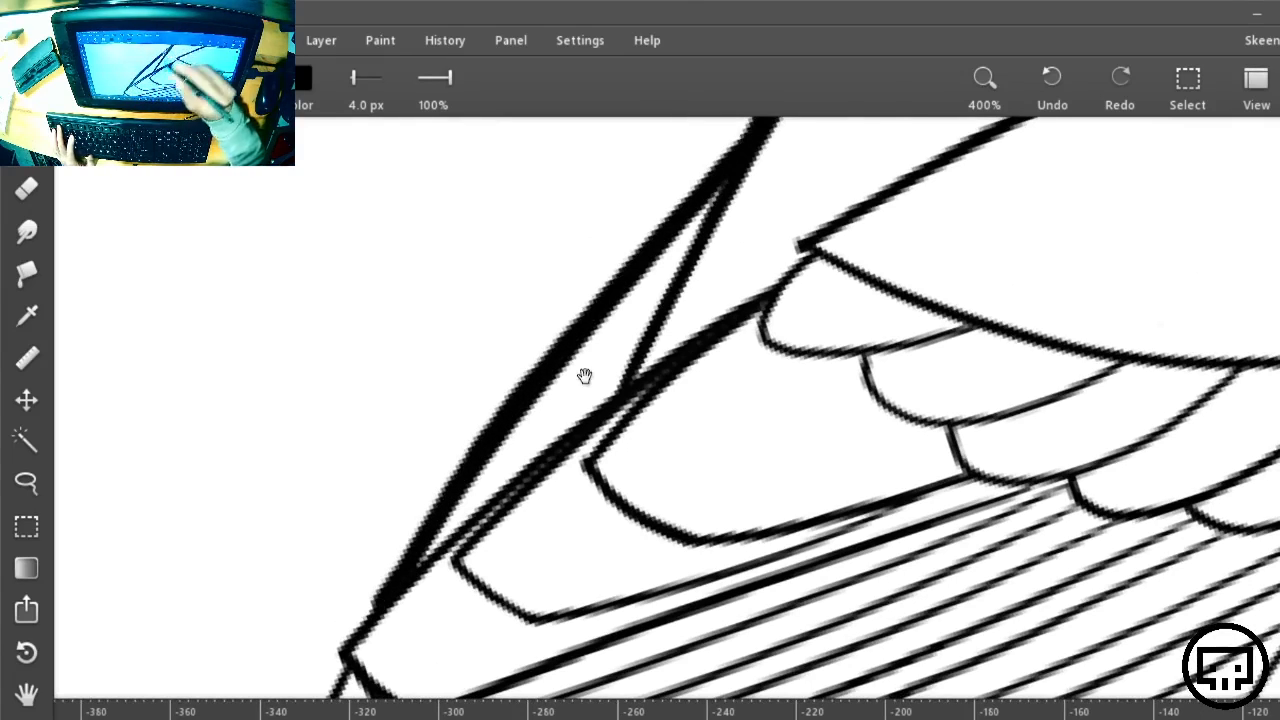
drag(584, 376, 723, 171)
mouse_move(592, 270)
mouse_down()
mouse_move(546, 318)
mouse_move(555, 343)
mouse_move(556, 331)
mouse_move(448, 553)
mouse_up()
Thicken the end of the outer wingtip feathers and the exposed edge of the longer feather group beside them
key(r)
drag(905, 256, 537, 549)
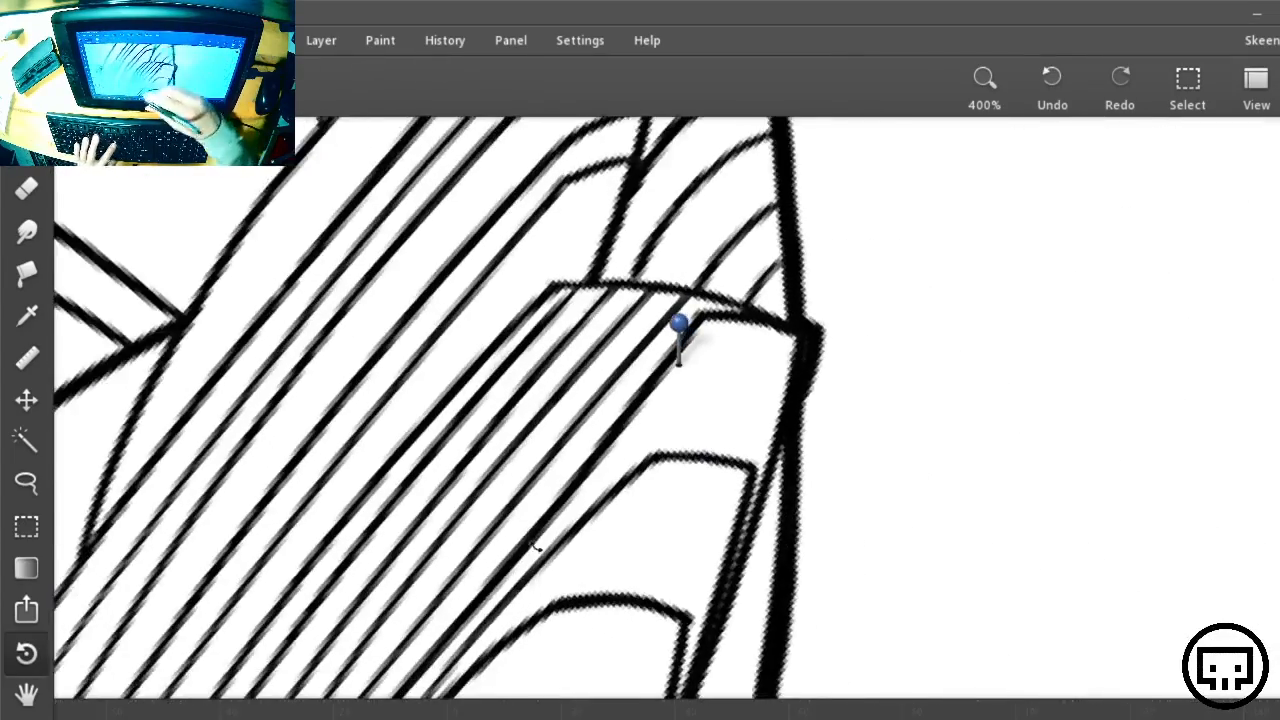
drag(831, 331, 809, 560)
key(b)
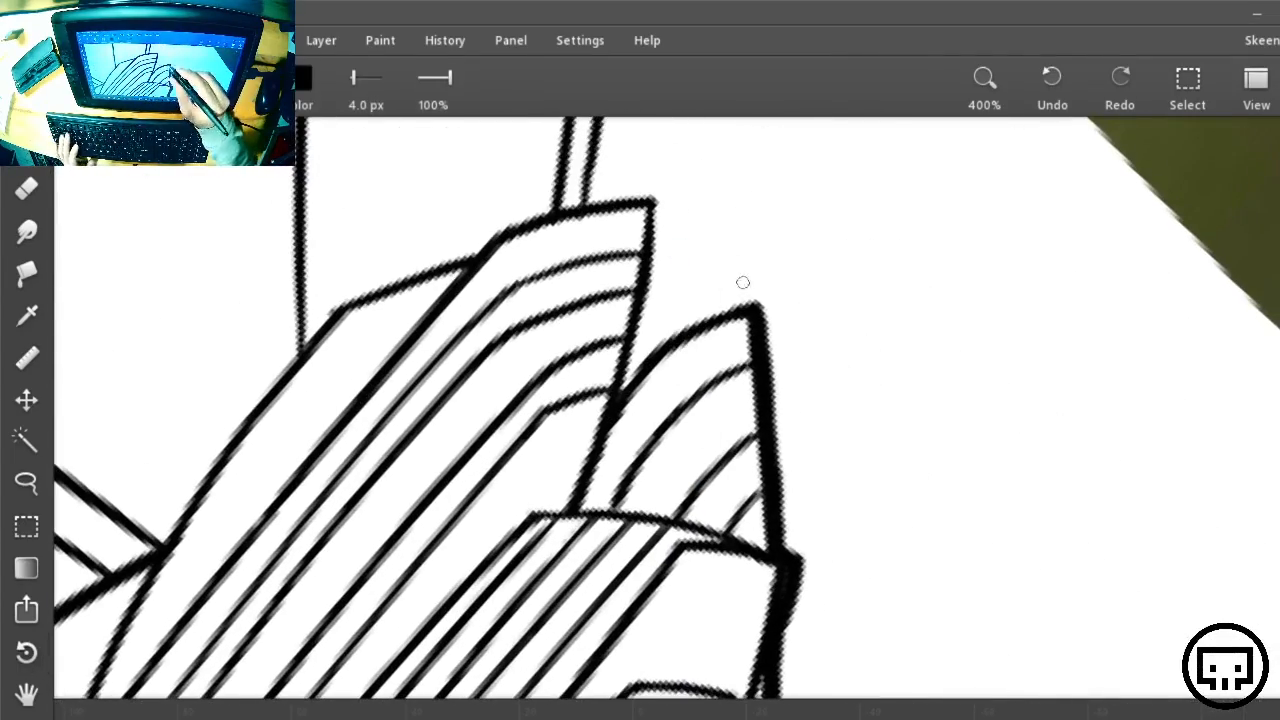
mouse_move(755, 303)
mouse_down()
mouse_move(683, 326)
mouse_move(621, 387)
mouse_up()
key(r)
drag(975, 485, 574, 266)
drag(811, 557, 598, 444)
key(b)
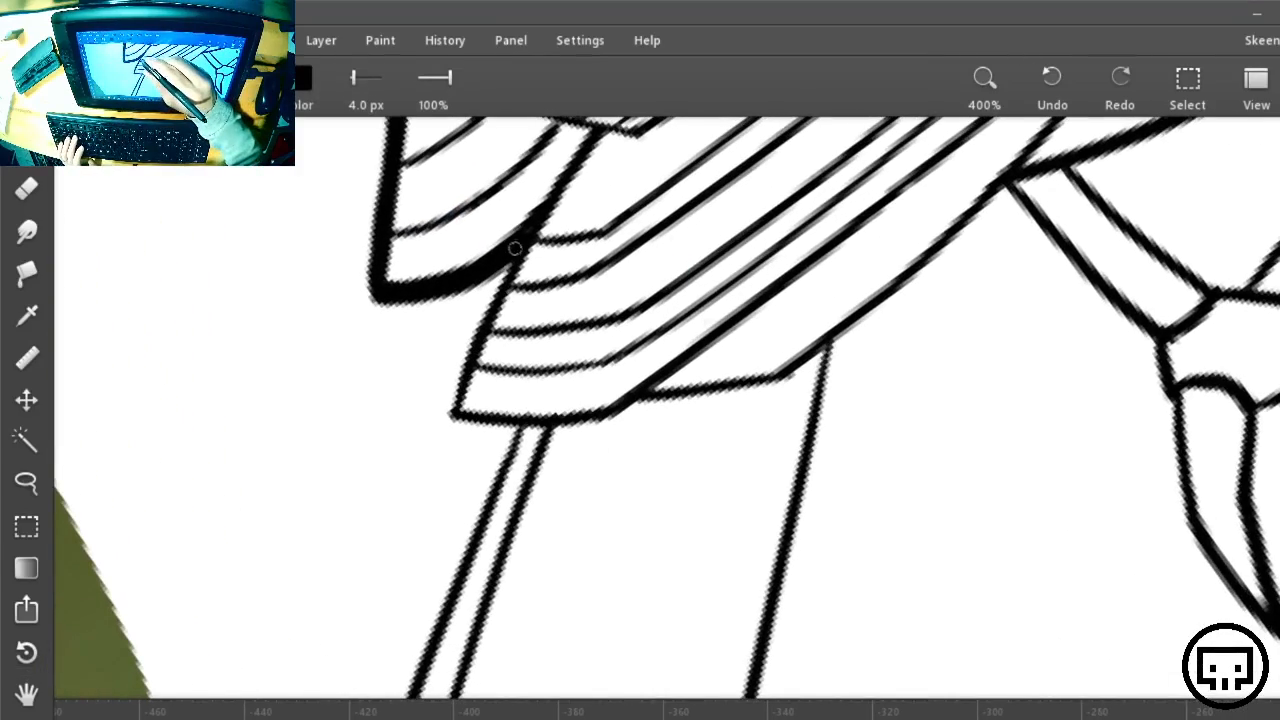
mouse_move(514, 248)
mouse_down()
mouse_move(460, 362)
mouse_move(447, 410)
mouse_move(460, 414)
mouse_up()
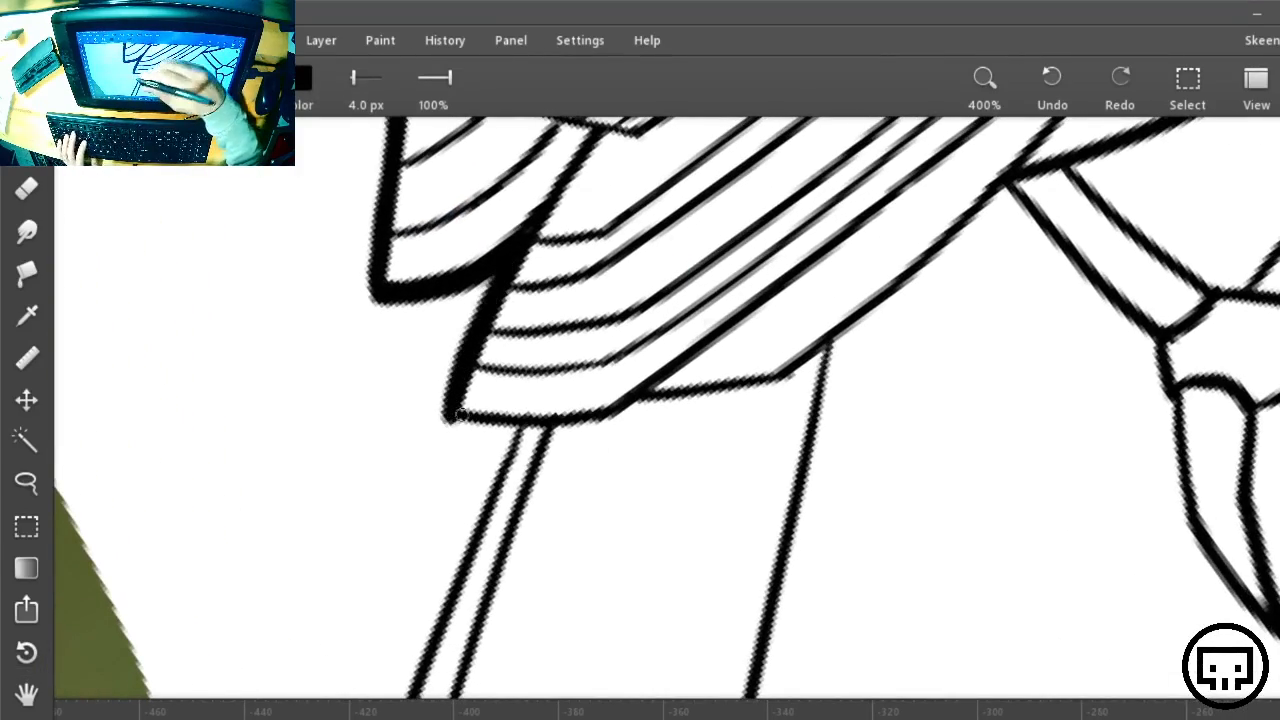
Thicken the short end of the longest wing feather from its tip to where the tail begins
key(r)
drag(860, 251, 716, 530)
drag(768, 389, 694, 627)
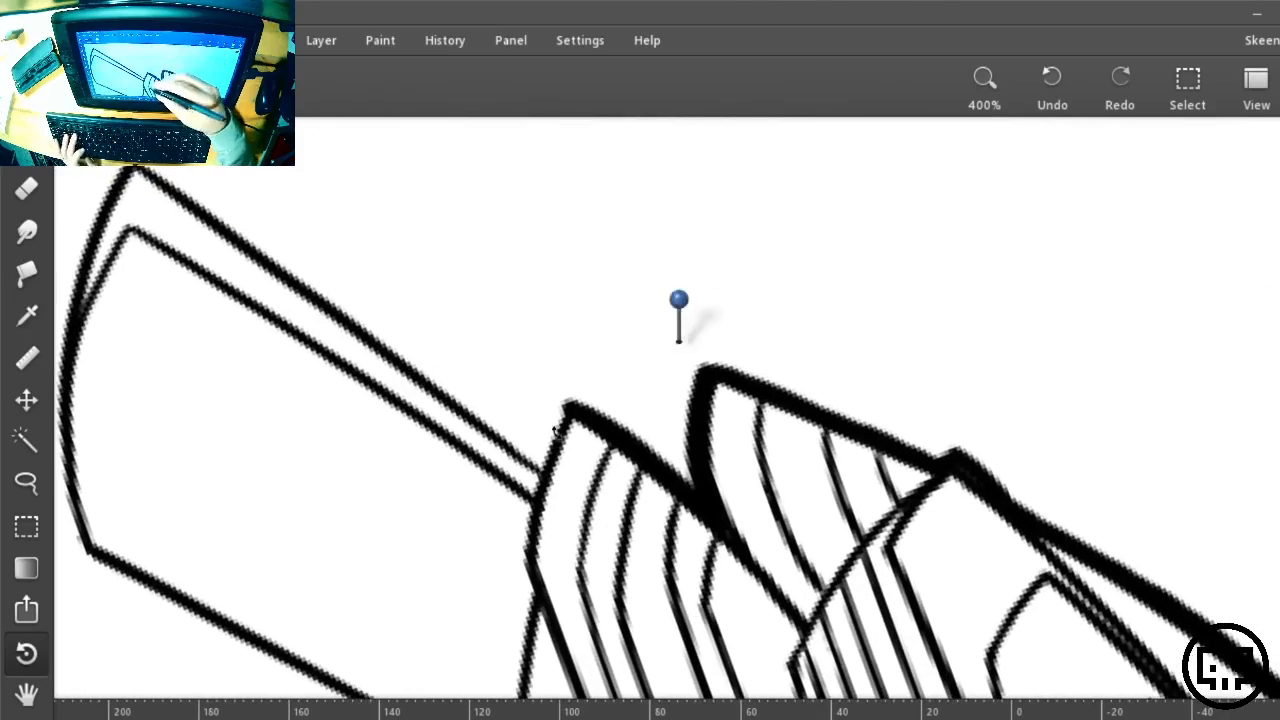
key(b)
drag(558, 413, 539, 470)
key(r)
drag(866, 536, 963, 371)
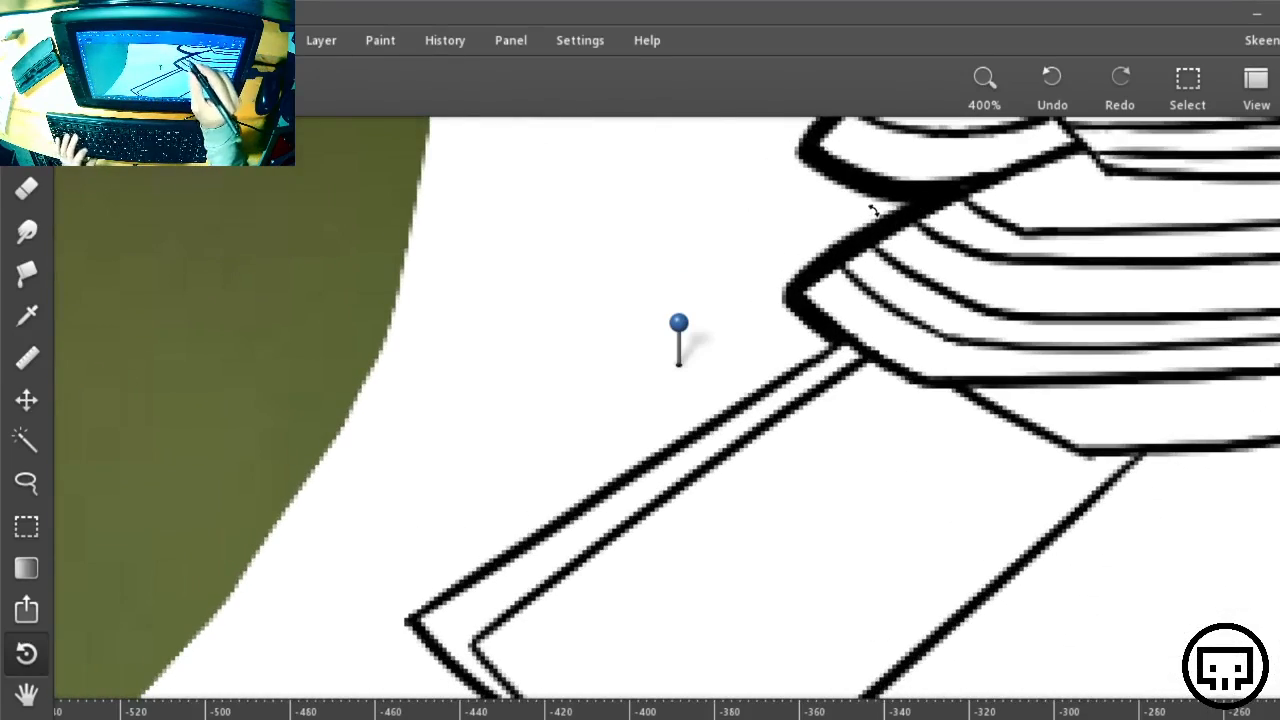
key(b)
mouse_move(849, 245)
mouse_down()
mouse_move(785, 298)
mouse_move(838, 328)
mouse_up()
Thicken the tail's long upper edge and its curved end
drag(900, 421, 1036, 283)
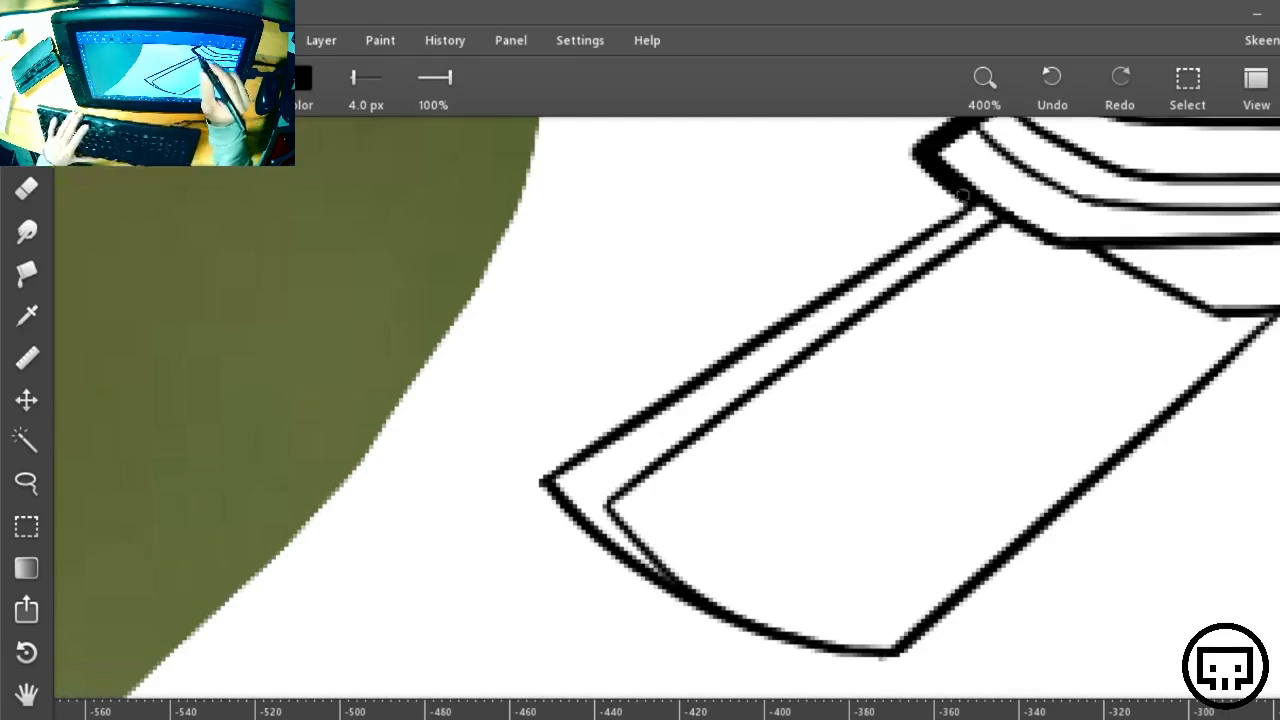
drag(963, 200, 543, 476)
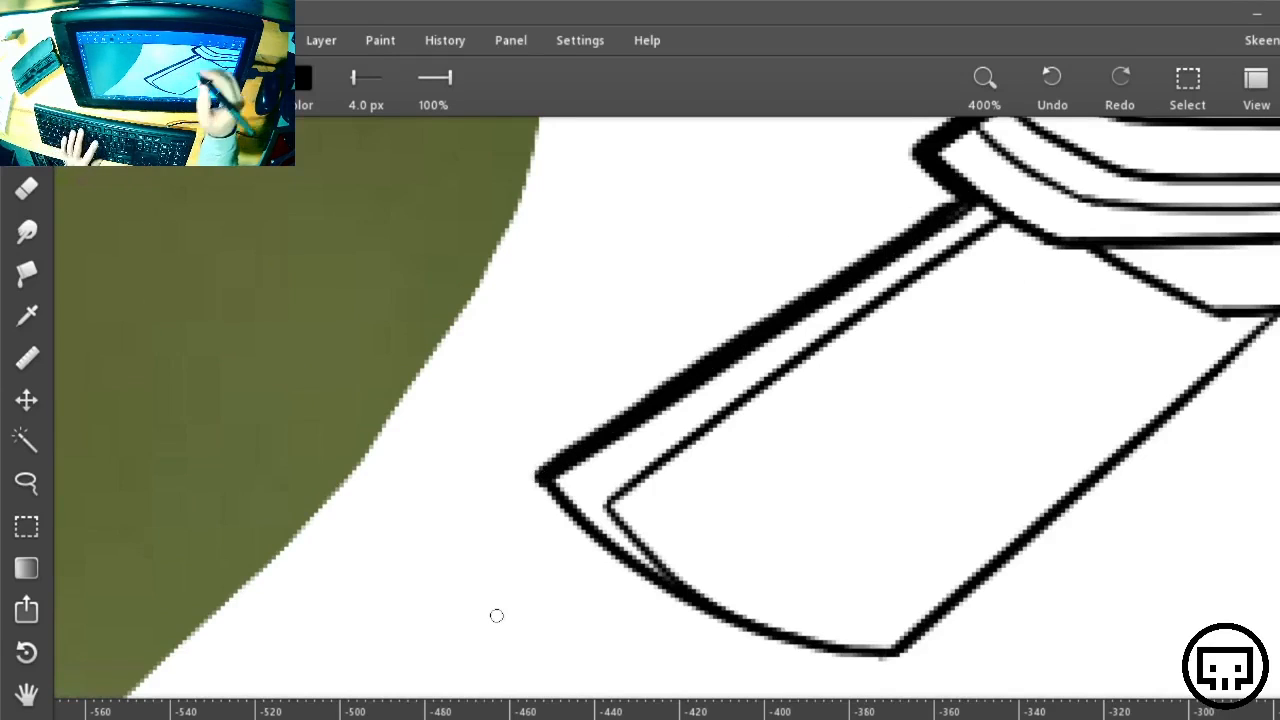
key(r)
drag(1102, 287, 503, 626)
drag(664, 499, 737, 667)
drag(891, 534, 851, 389)
drag(832, 469, 817, 306)
key(b)
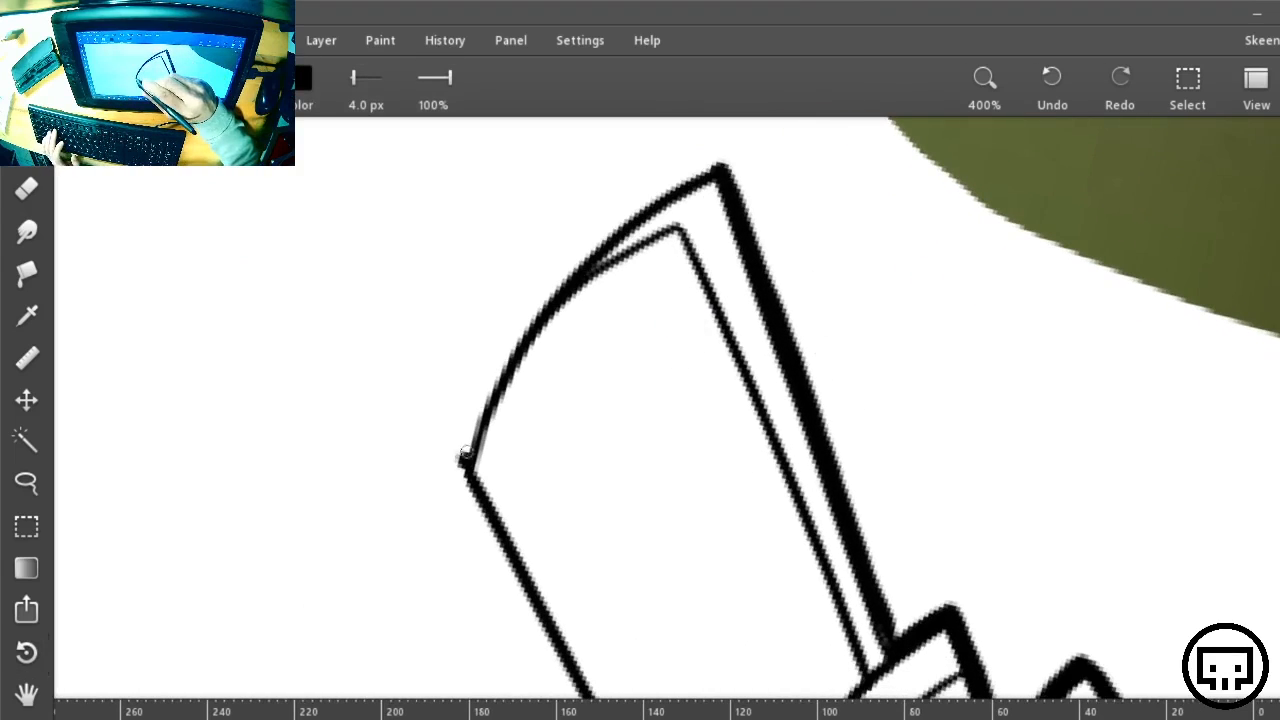
mouse_move(466, 456)
mouse_down()
mouse_move(522, 336)
mouse_move(606, 232)
mouse_up()
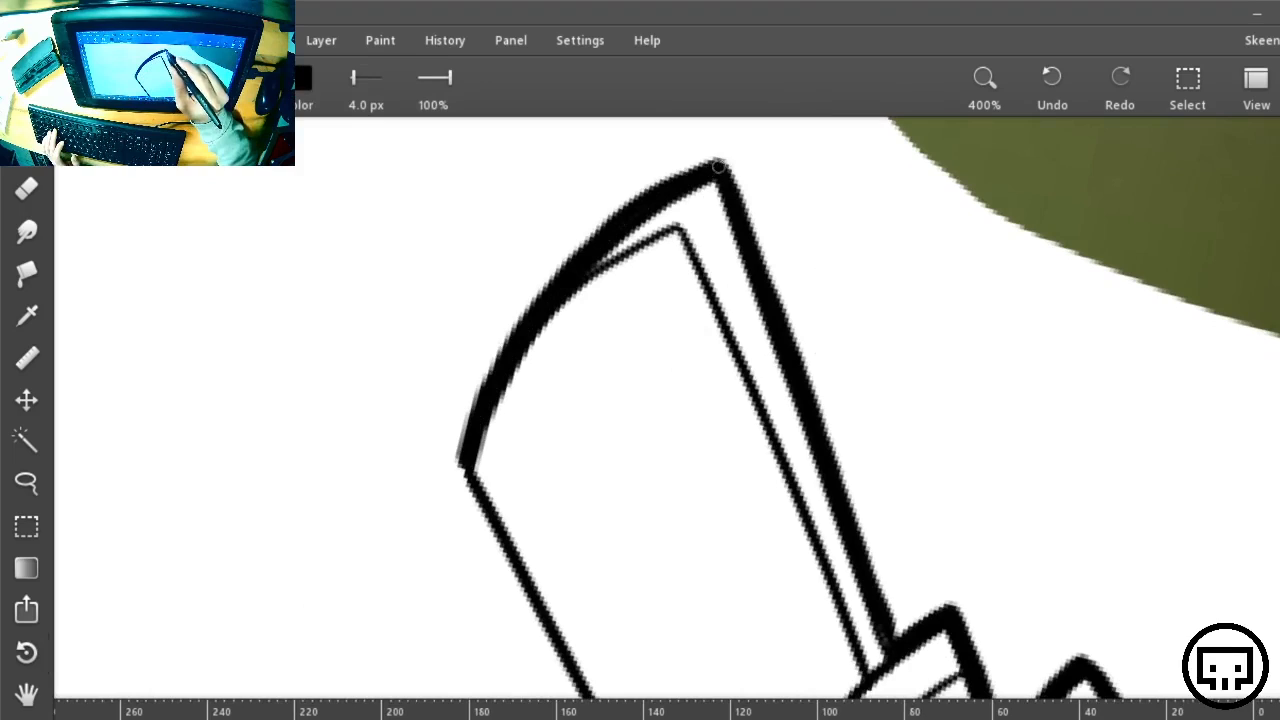
Thicken the tail's lower edge back to the wing and sharpen its corner with the curved end
key(r)
drag(960, 281, 738, 570)
key(space)
drag(738, 570, 1124, 576)
key(r)
key(b)
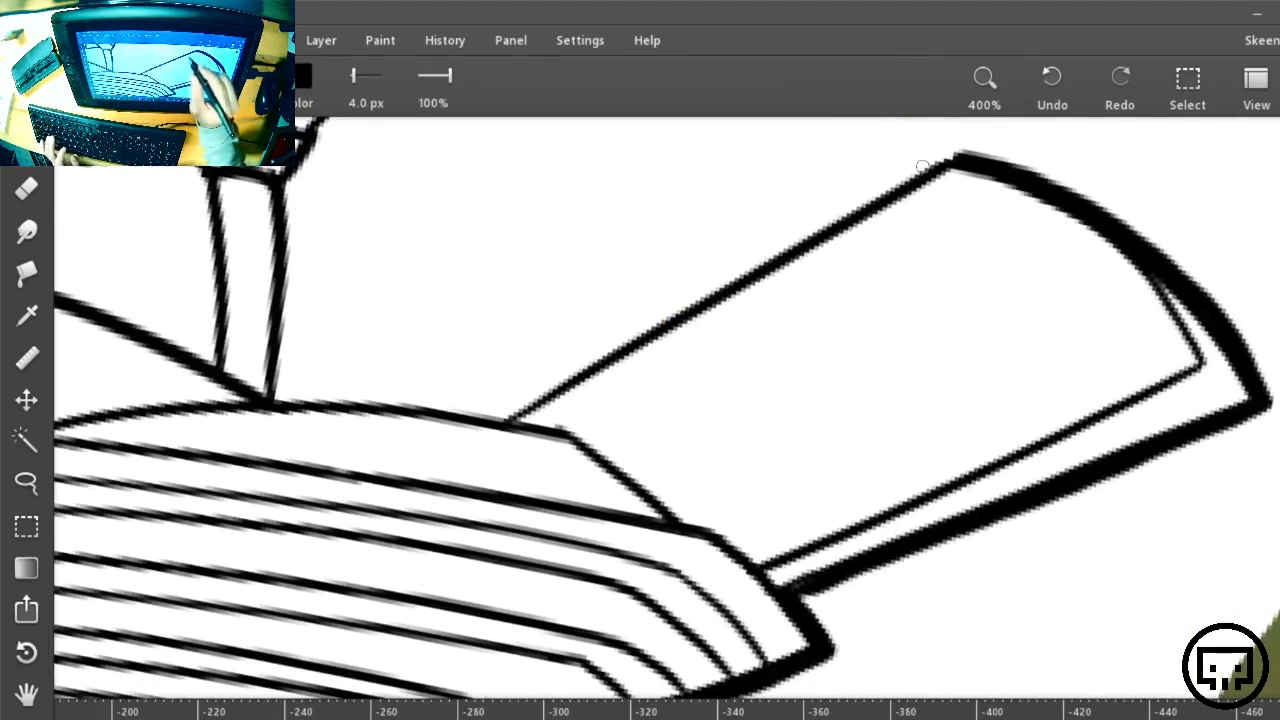
drag(954, 154, 520, 405)
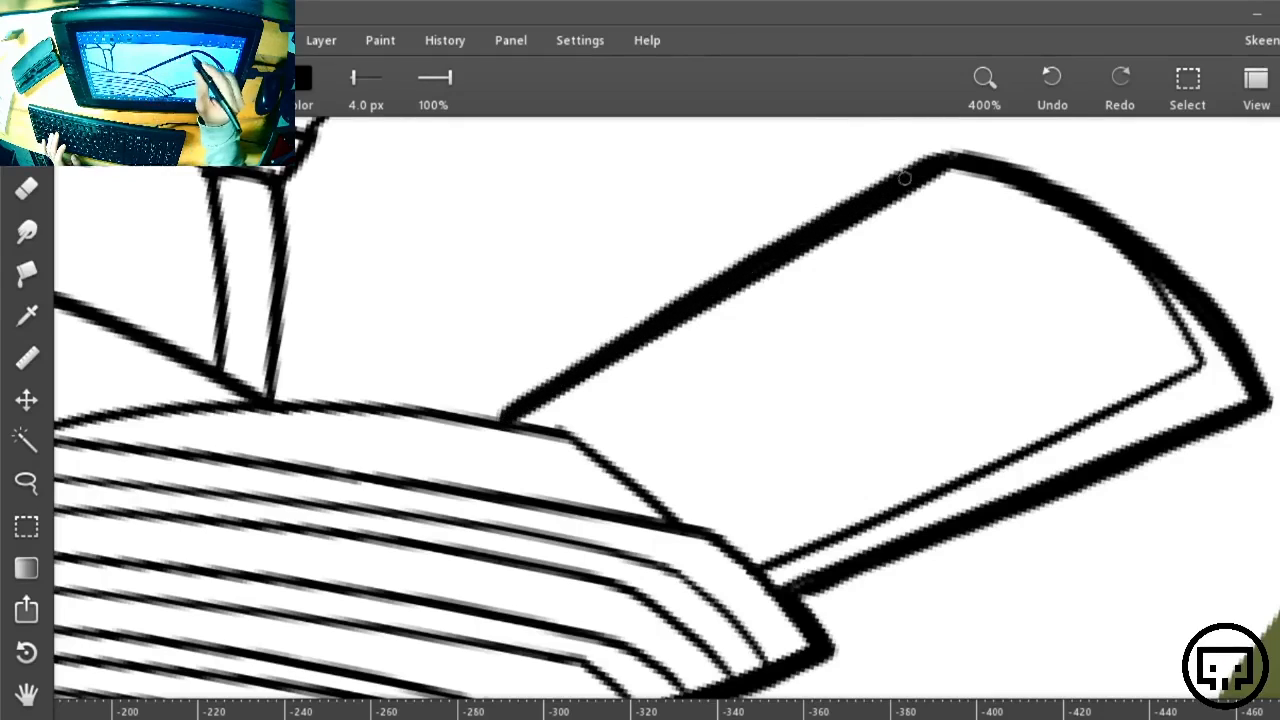
drag(933, 157, 961, 155)
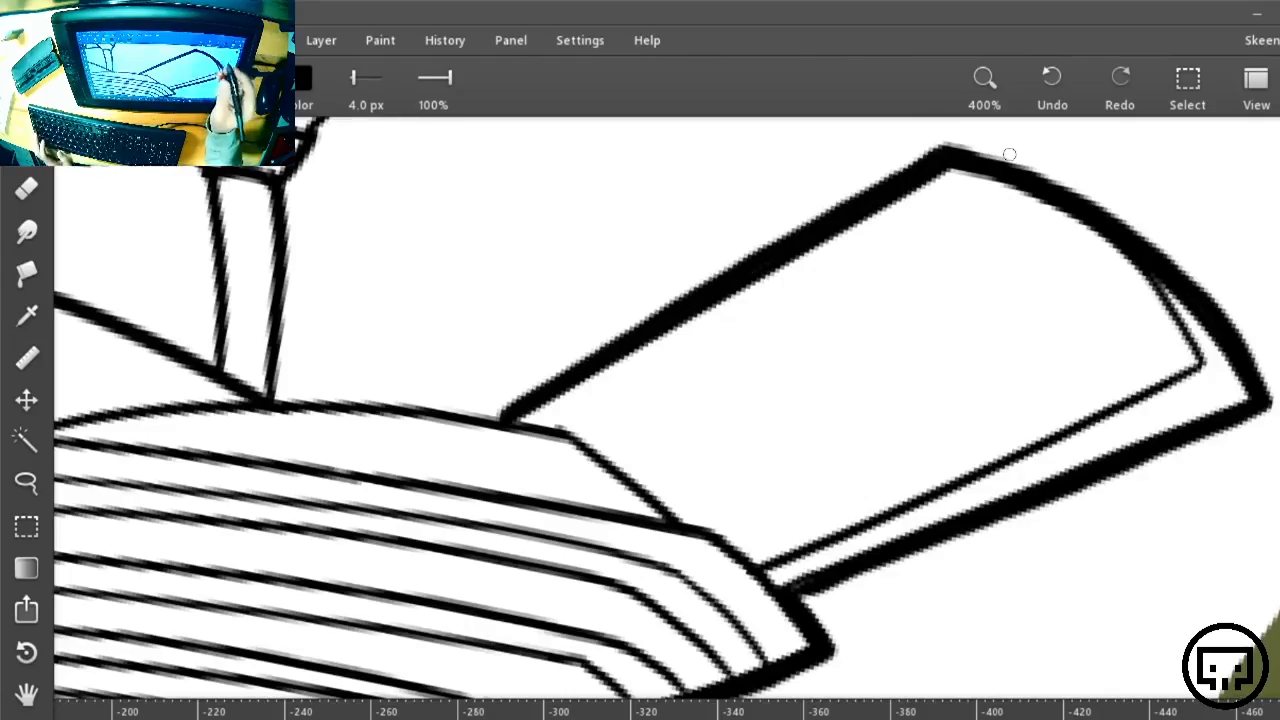
Thicken the wing's lower outer edge between the tail and the rear leg
drag(656, 465, 858, 443)
key(r)
drag(1040, 477, 975, 235)
drag(850, 487, 1039, 322)
key(b)
drag(727, 341, 890, 211)
drag(838, 246, 741, 317)
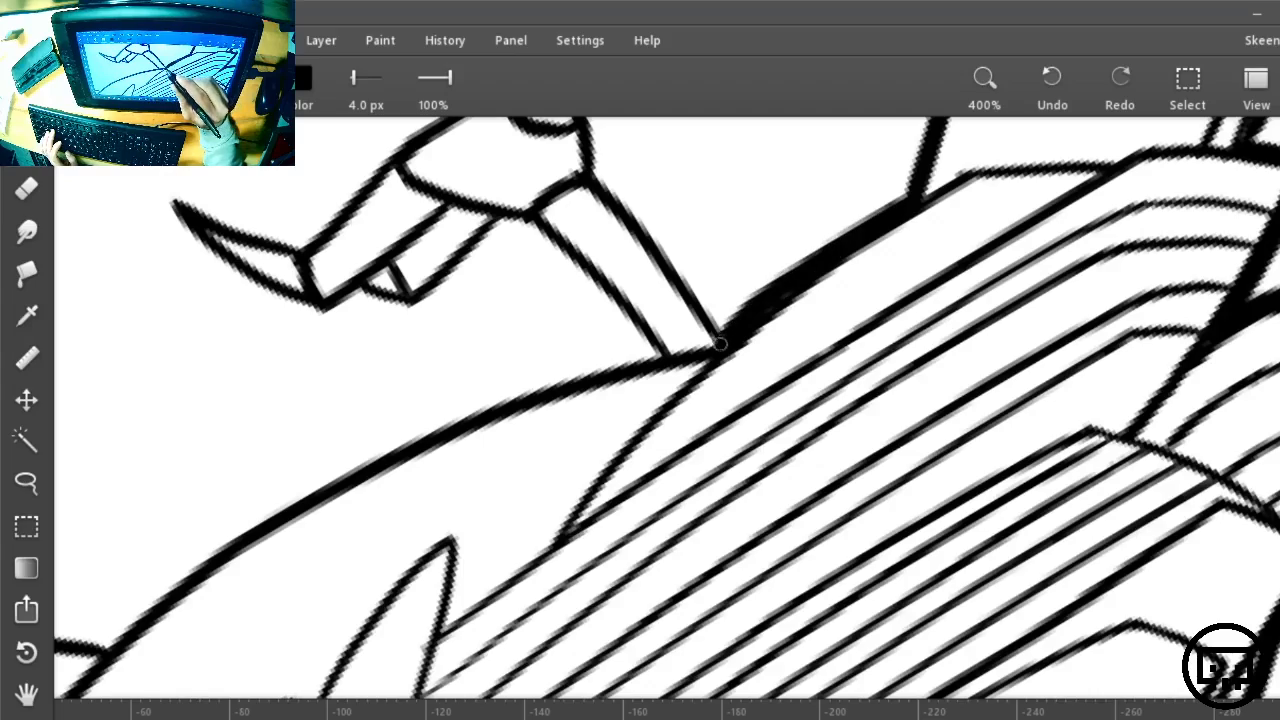
Thicken the belly outline from the rear leg to the front leg
drag(685, 467, 943, 243)
key(r)
drag(1019, 393, 1007, 266)
drag(1002, 314, 978, 465)
key(b)
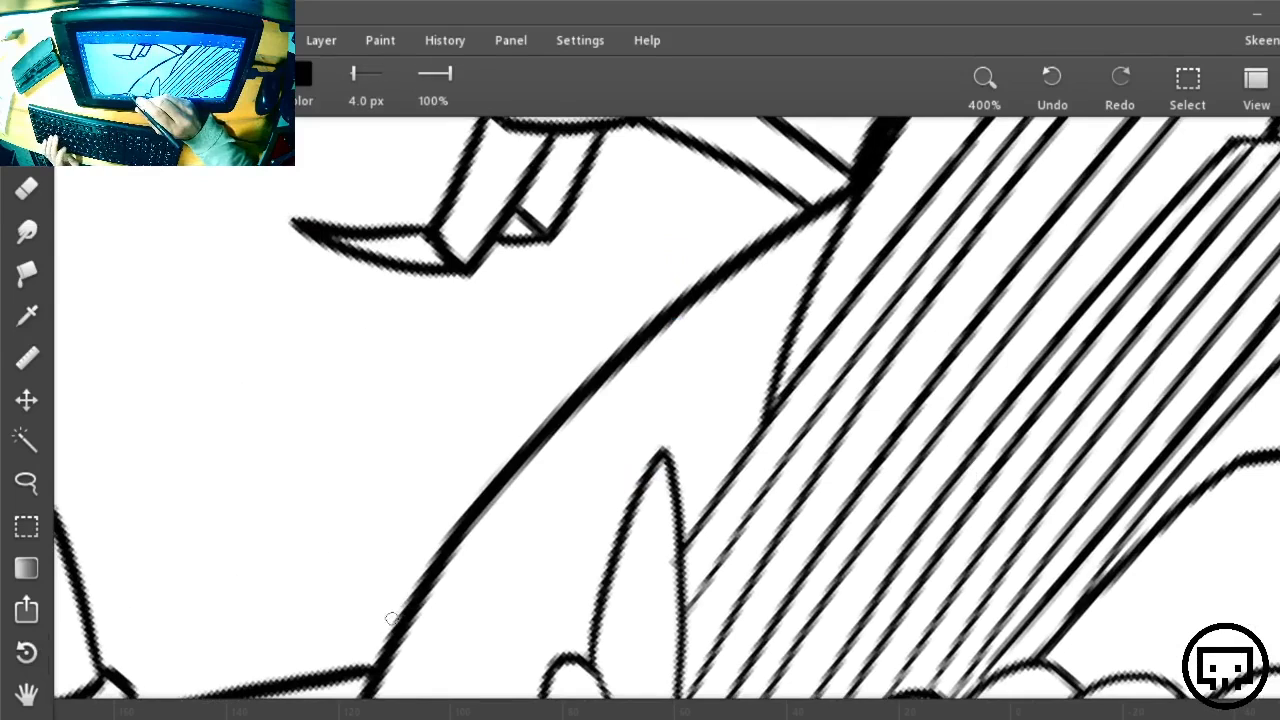
drag(383, 650, 498, 481)
key(ctrl+z)
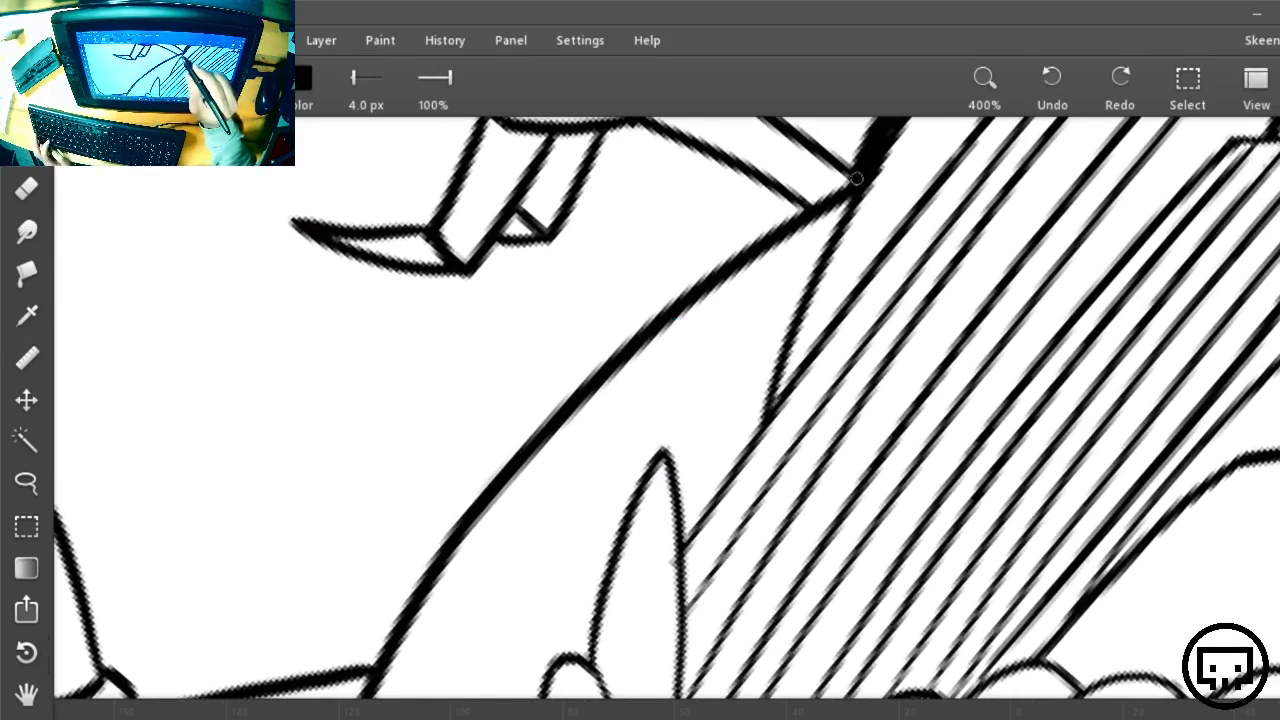
mouse_move(848, 184)
mouse_down()
mouse_move(726, 258)
mouse_move(600, 360)
mouse_move(450, 535)
mouse_up()
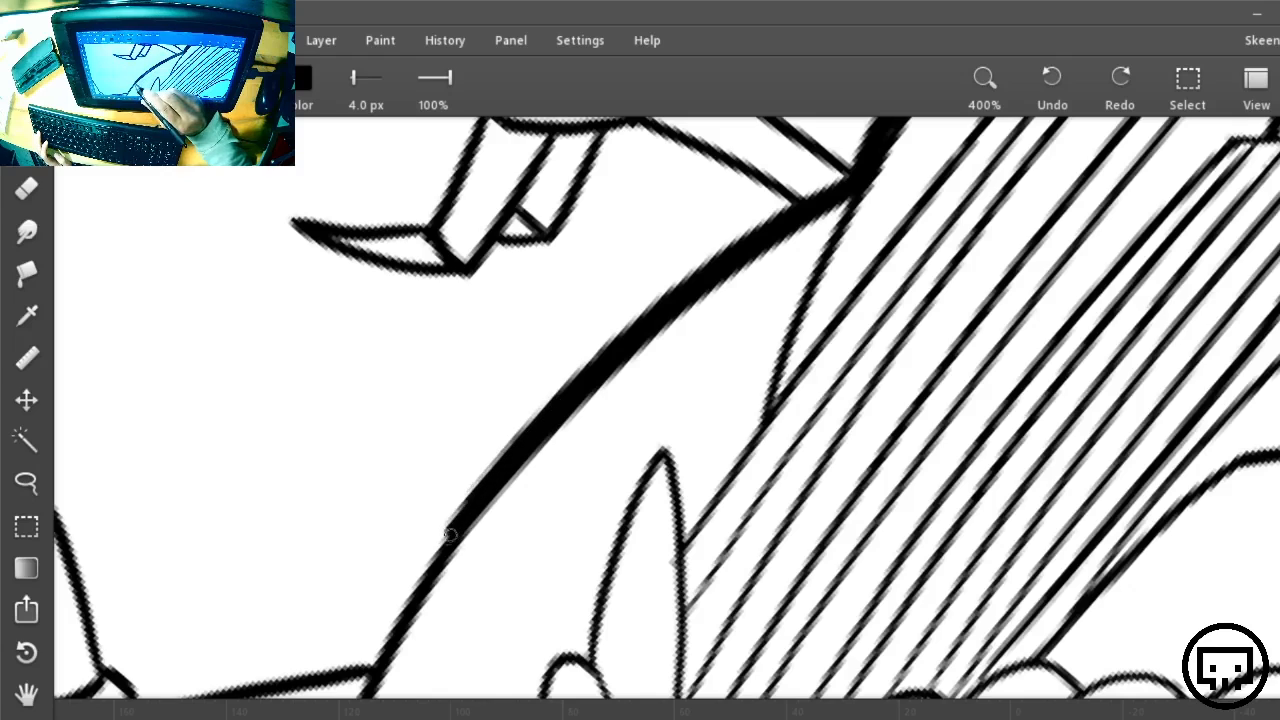
drag(414, 592, 382, 652)
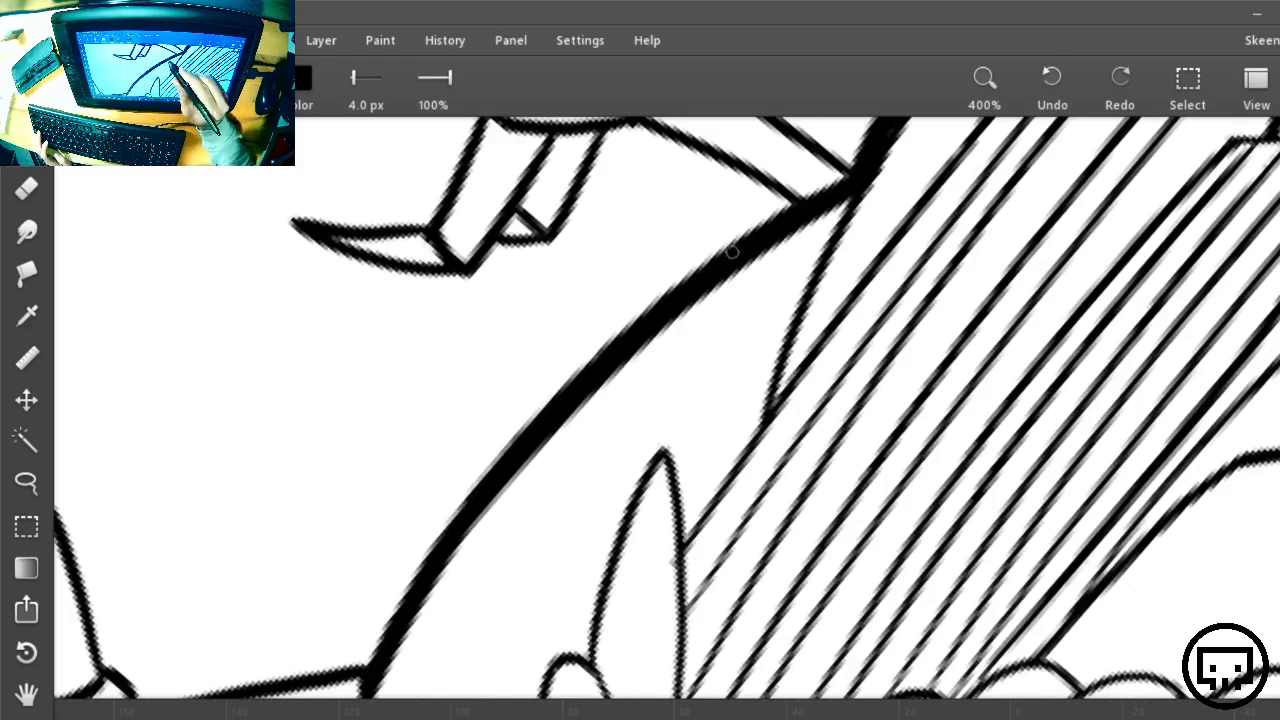
Thicken the breast outline past the front leg's junction with the body
mouse_move(510, 450)
mouse_down()
mouse_move(433, 553)
mouse_move(345, 702)
mouse_up()
drag(530, 610, 521, 308)
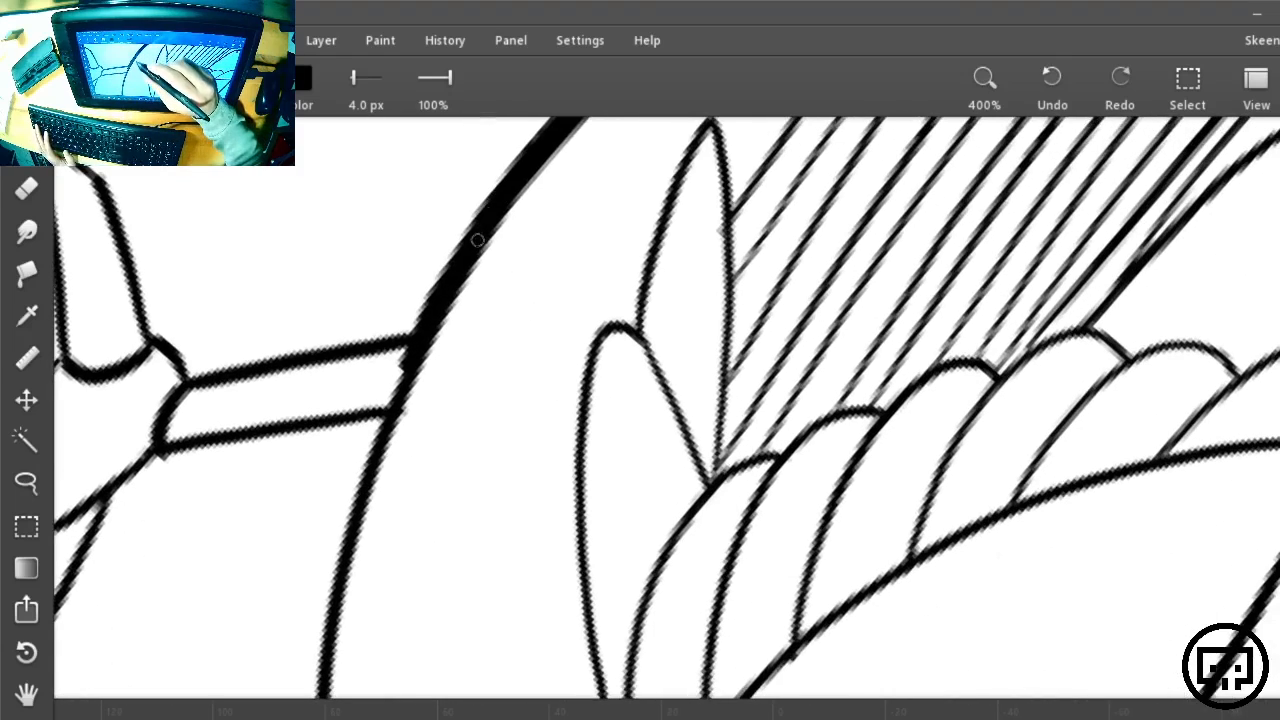
mouse_move(486, 210)
mouse_down()
mouse_move(368, 432)
mouse_move(311, 652)
mouse_up()
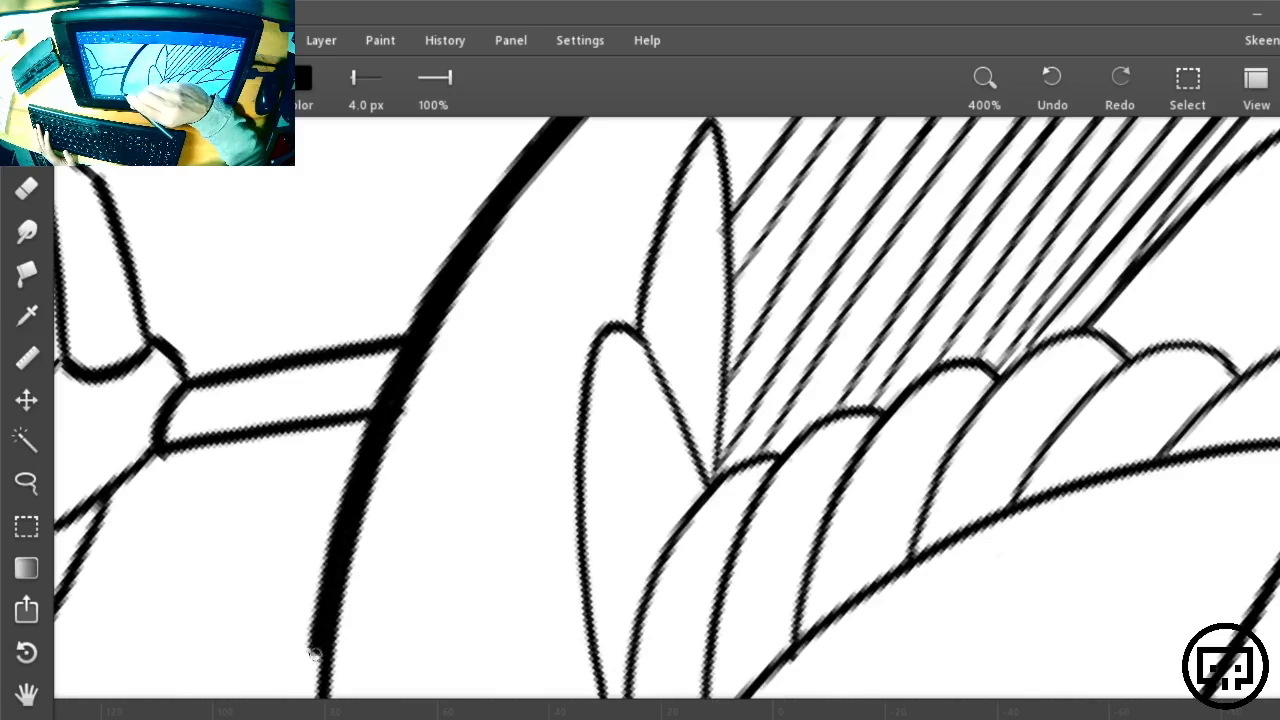
Thicken the remaining breast outline up to the base of the throat band
drag(541, 627, 567, 268)
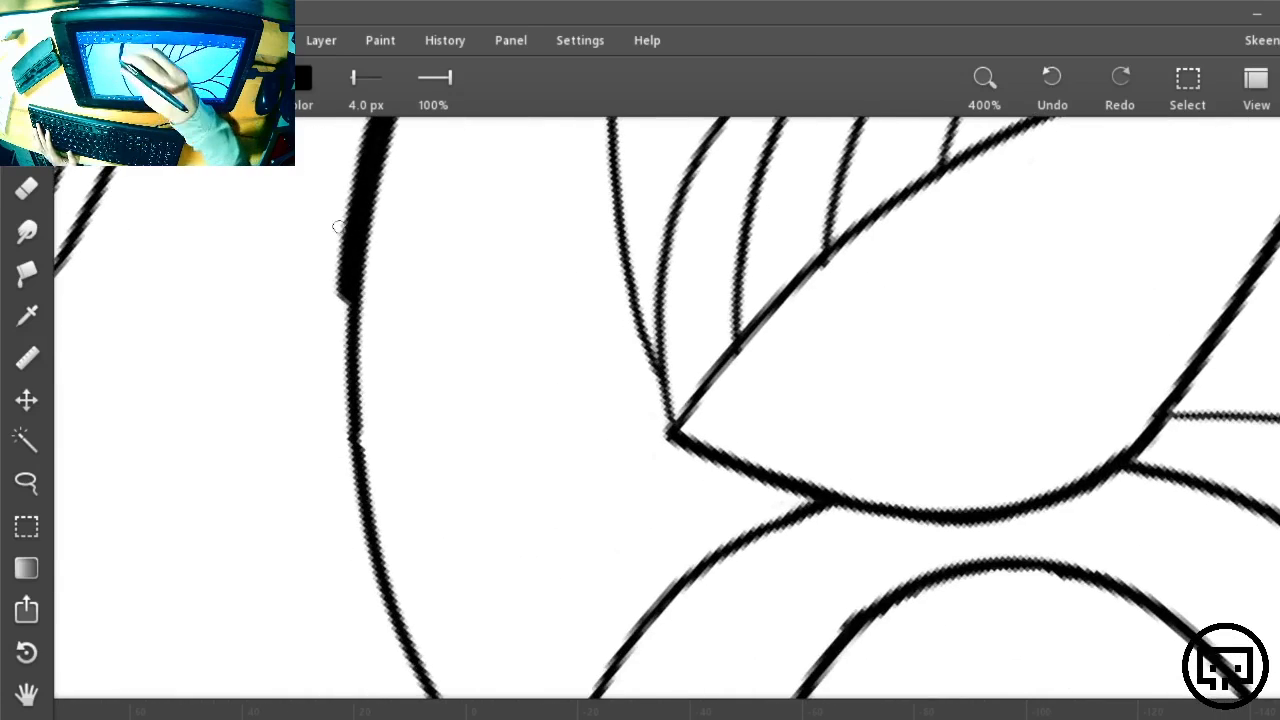
drag(351, 240, 330, 406)
key(ctrl+z)
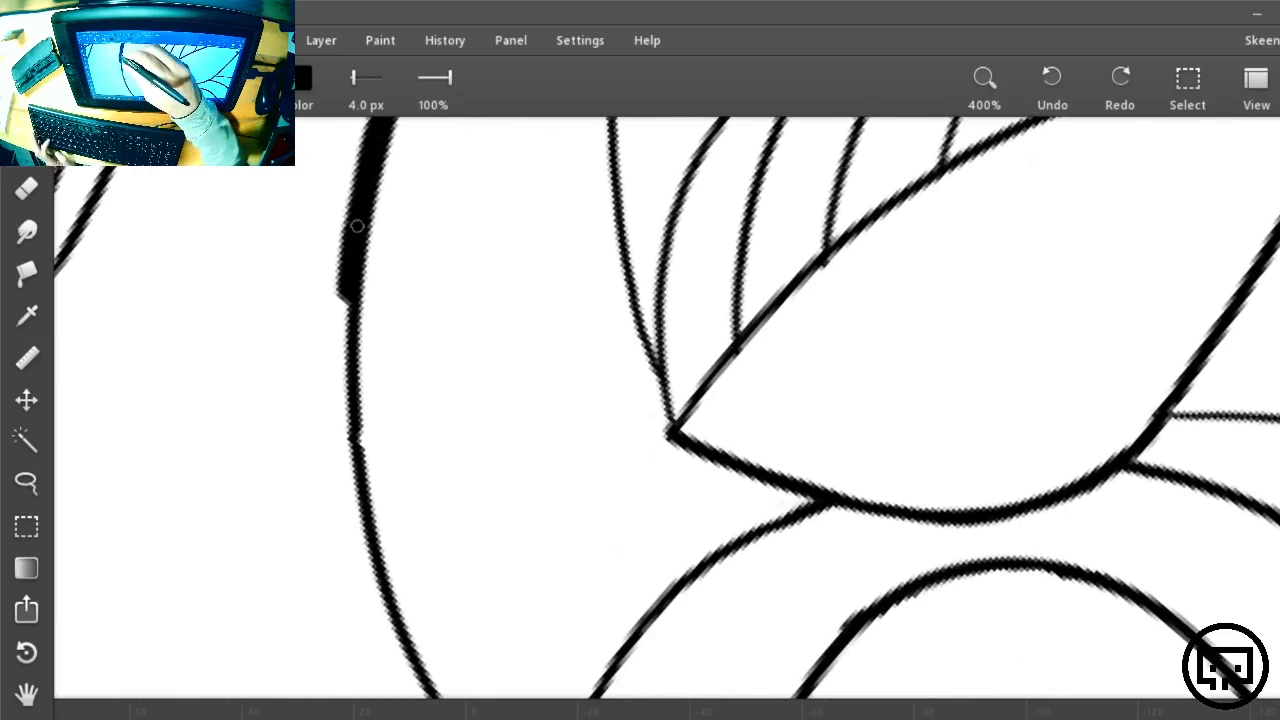
mouse_move(352, 217)
mouse_down()
mouse_move(346, 474)
mouse_move(386, 630)
mouse_move(432, 700)
mouse_up()
drag(348, 432, 386, 608)
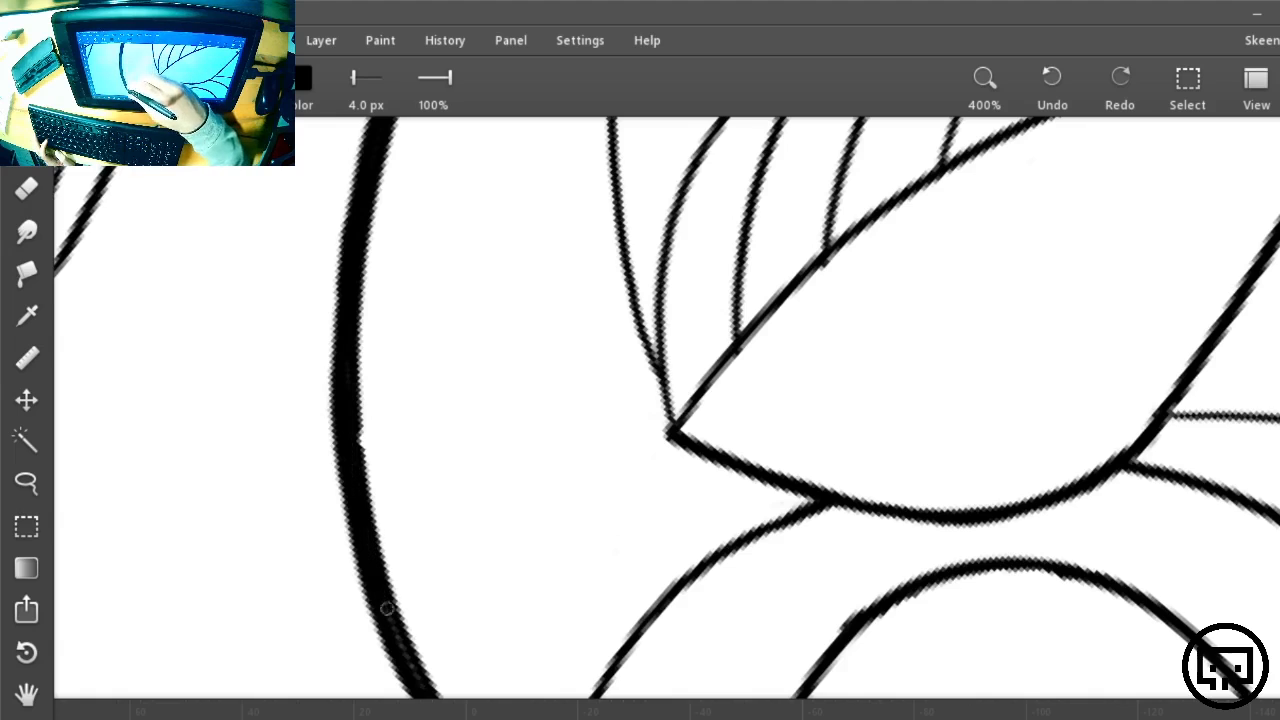
drag(563, 625, 433, 371)
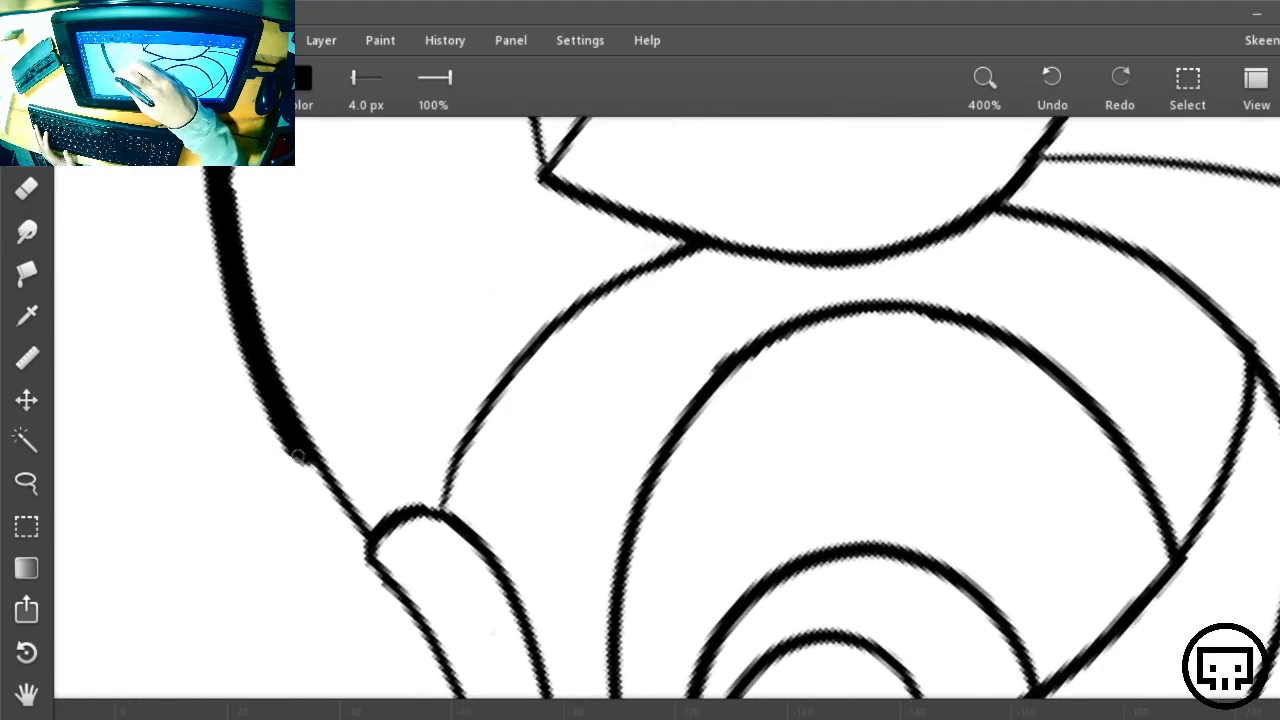
mouse_move(298, 456)
mouse_down()
mouse_move(361, 552)
mouse_move(303, 456)
mouse_move(368, 541)
mouse_up()
Thicken the outer edge of the throat band from the breast to the beak
drag(499, 581, 411, 341)
key(r)
drag(660, 609, 517, 344)
drag(329, 520, 359, 456)
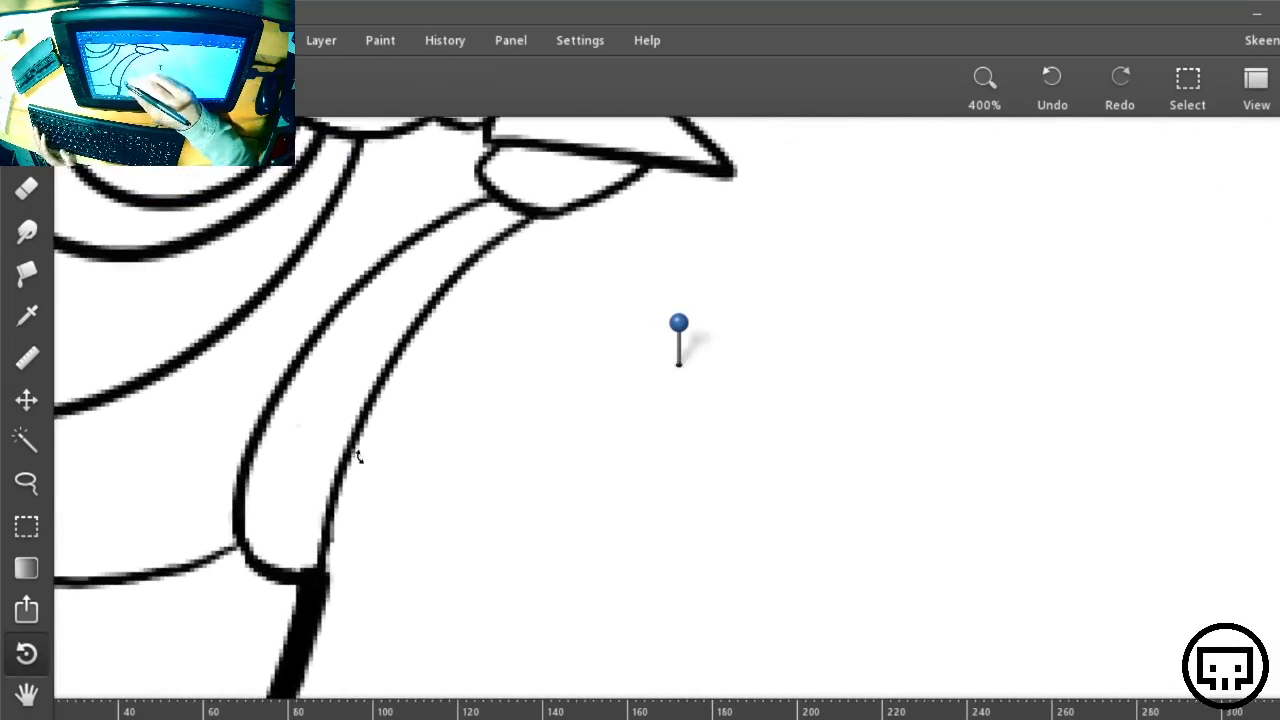
key(b)
mouse_move(507, 244)
mouse_down()
mouse_move(389, 386)
mouse_move(336, 510)
mouse_move(331, 566)
mouse_up()
drag(412, 346, 562, 198)
Thicken the outer contour of the lower beak and carry it along the edge to the beak's tip
key(r)
drag(860, 485, 520, 343)
key(space)
drag(1006, 357, 796, 242)
key(b)
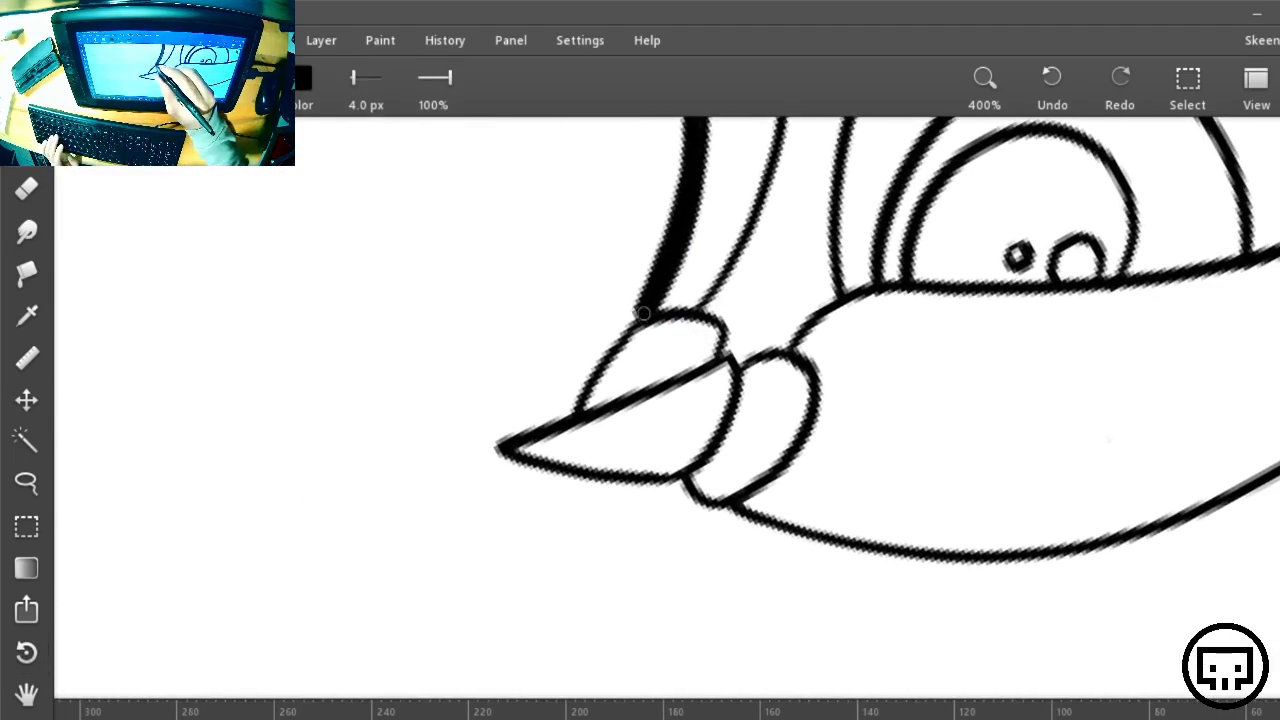
mouse_move(648, 308)
mouse_down()
mouse_move(600, 346)
mouse_move(572, 398)
mouse_move(609, 338)
mouse_up()
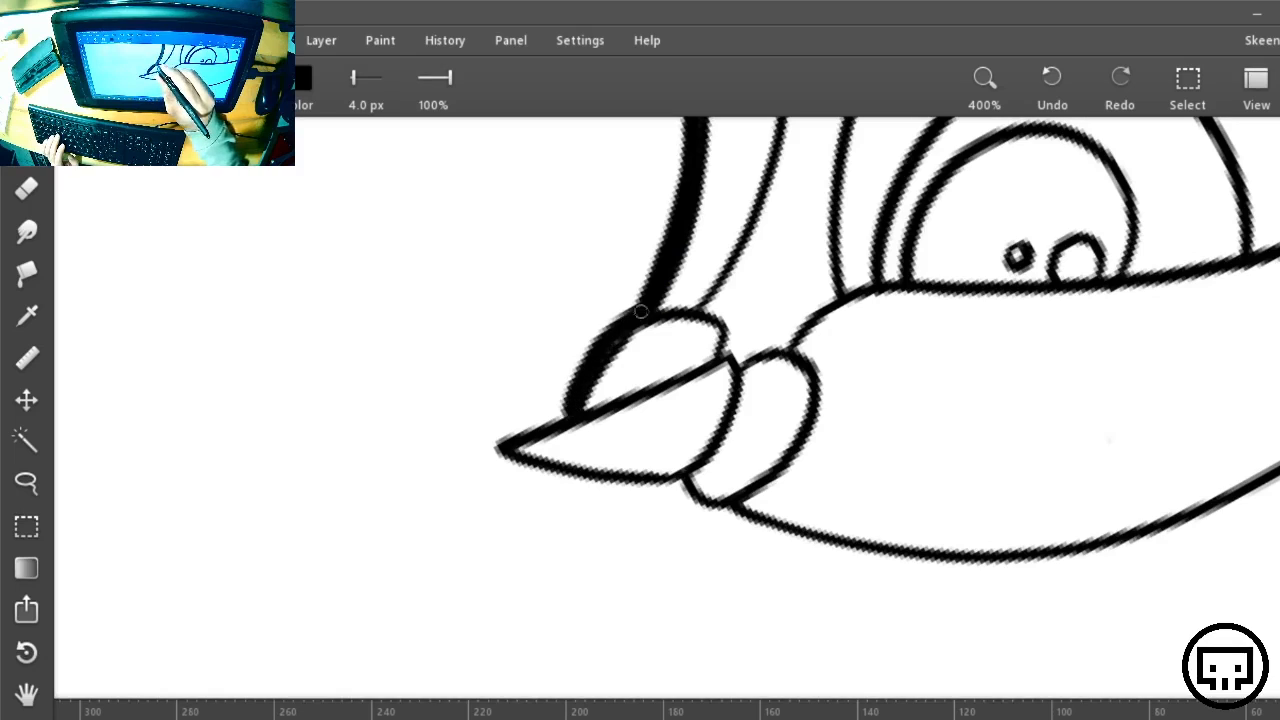
key(space)
mouse_move(567, 410)
mouse_down()
mouse_move(770, 397)
mouse_move(876, 328)
mouse_move(812, 292)
mouse_move(763, 315)
mouse_up()
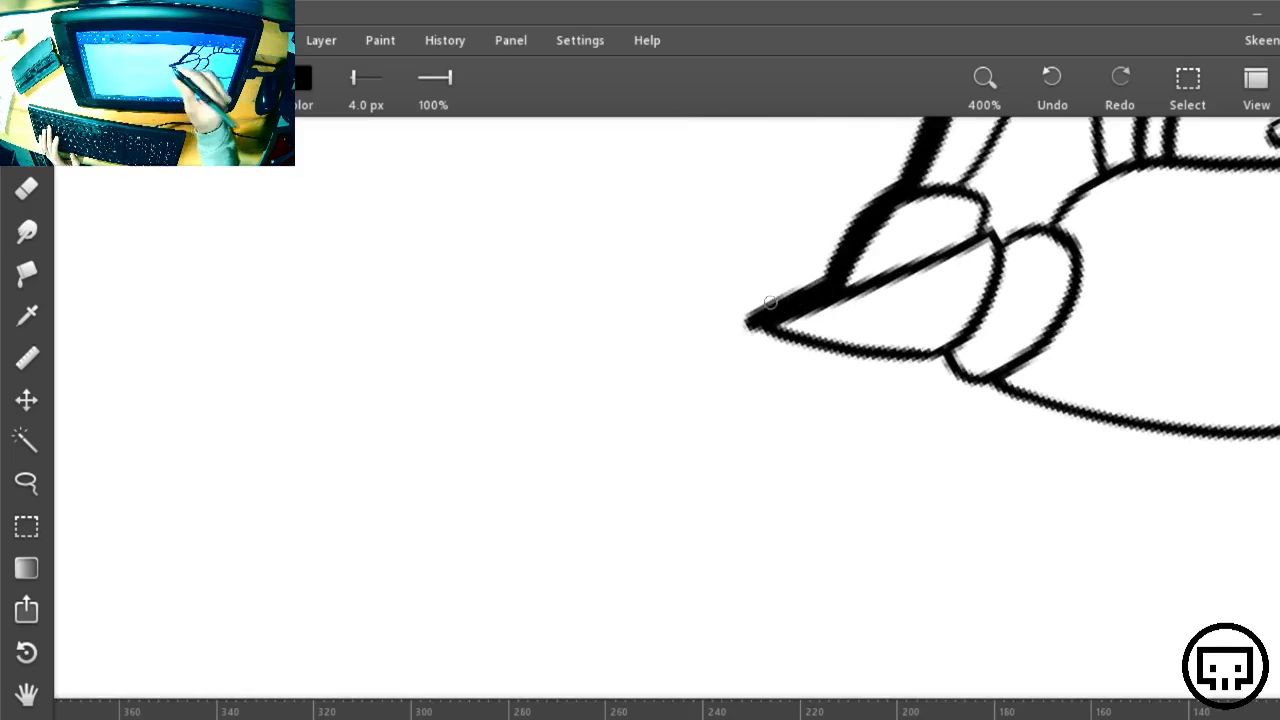
Thicken the upper edge of the beak and the rounded bump at its base
key(r)
drag(1056, 304, 486, 651)
key(space)
drag(722, 525, 817, 403)
key(b)
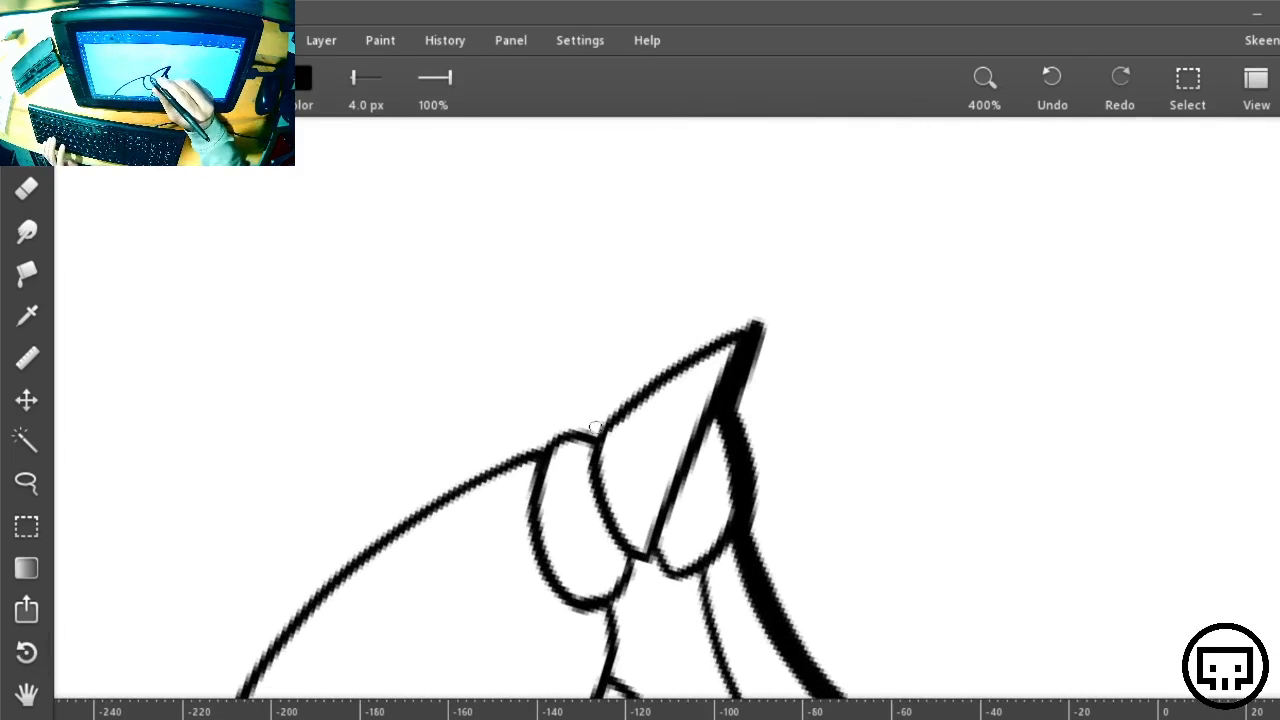
mouse_move(595, 435)
mouse_down()
mouse_move(670, 360)
mouse_move(735, 324)
mouse_up()
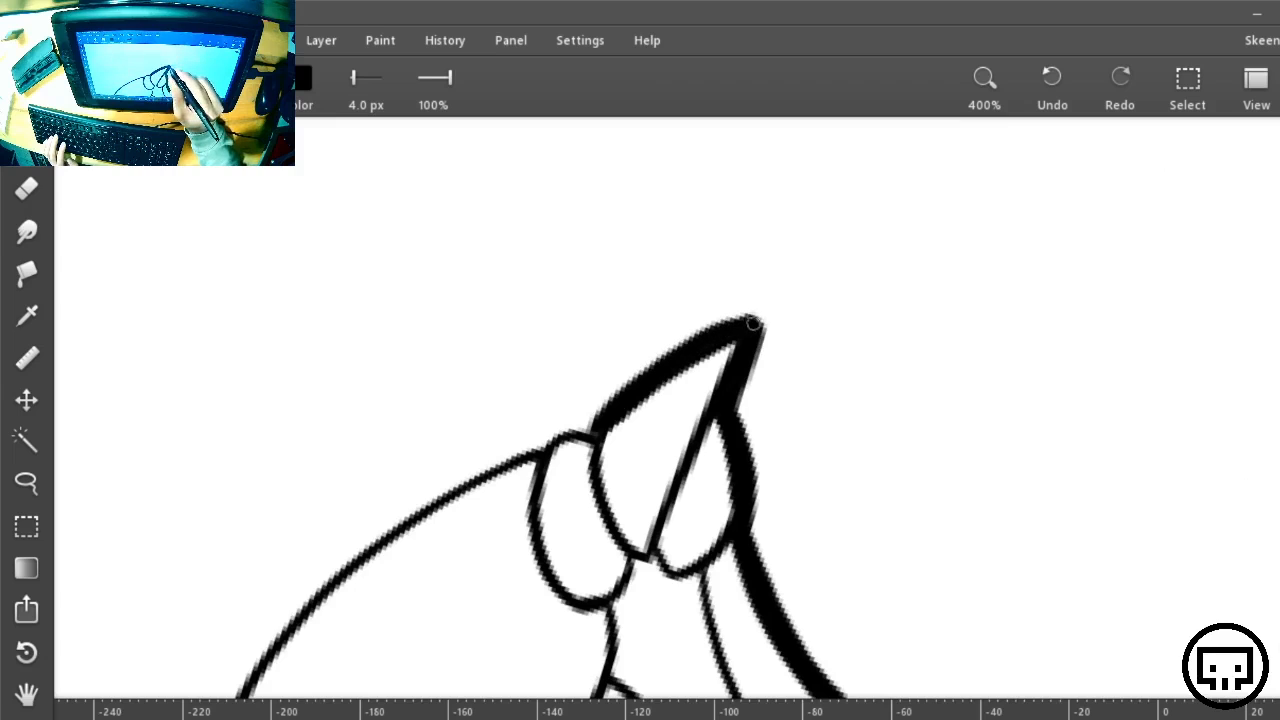
key(space)
drag(803, 407, 1067, 300)
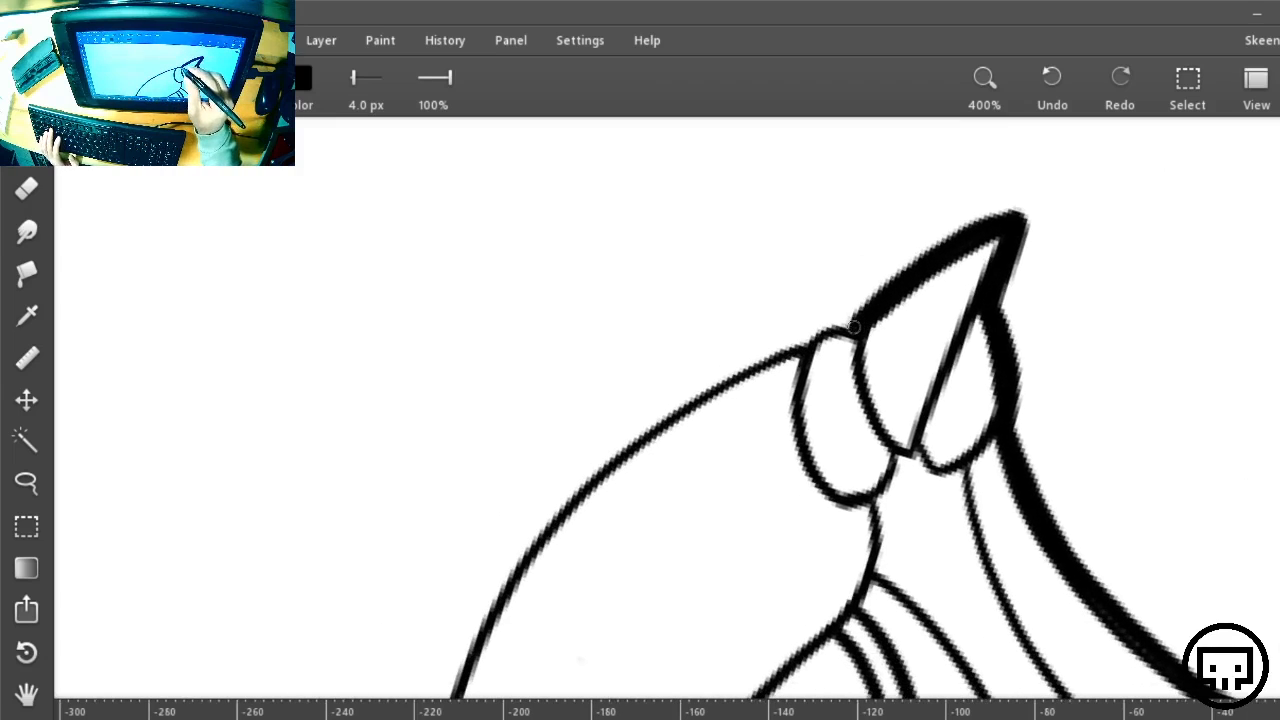
Thicken the crown outline from the beak's base over the top of the head
key(space)
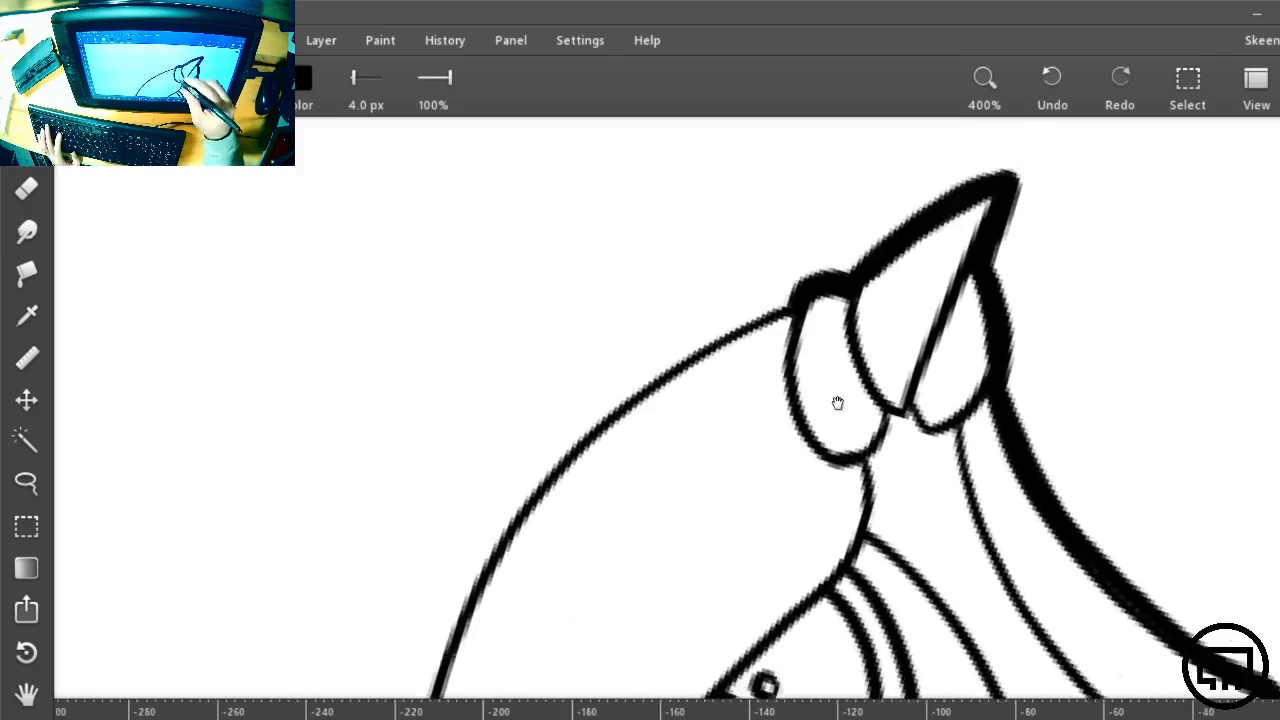
drag(837, 400, 800, 212)
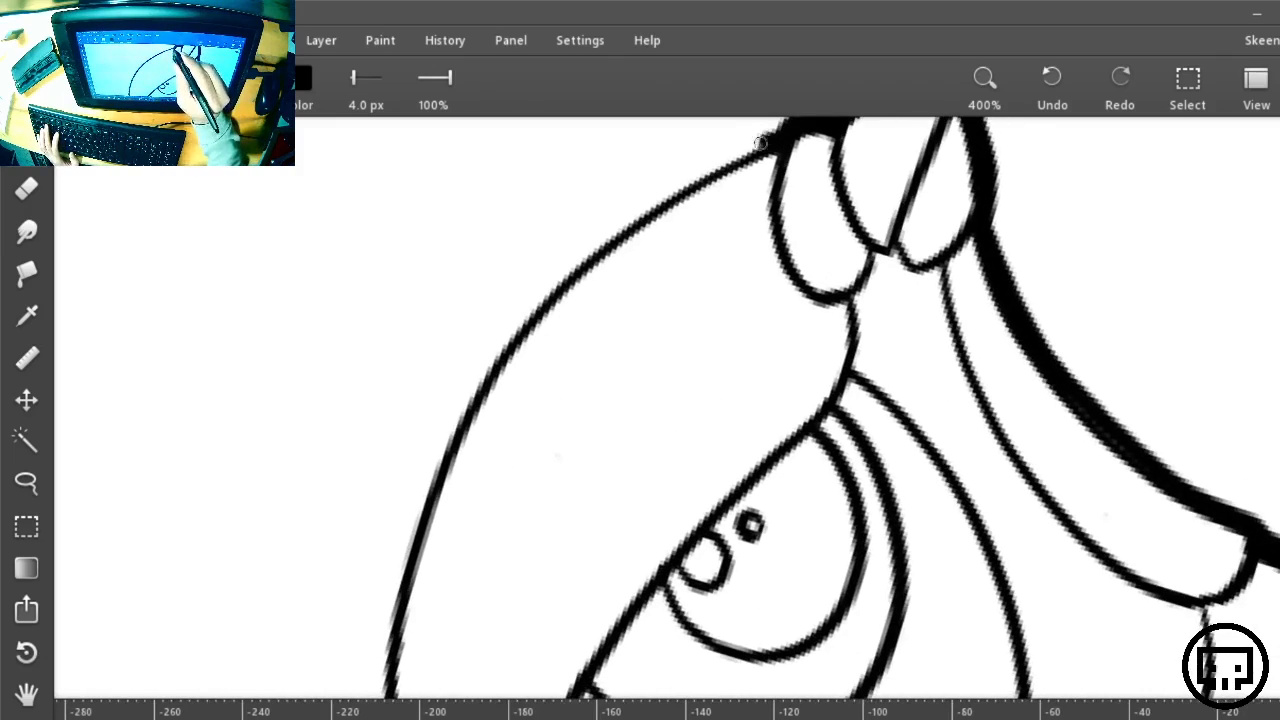
mouse_move(760, 143)
mouse_down()
mouse_move(577, 264)
mouse_move(506, 345)
mouse_move(419, 506)
mouse_move(381, 662)
mouse_move(447, 440)
mouse_move(527, 312)
mouse_move(623, 217)
mouse_move(757, 143)
mouse_up()
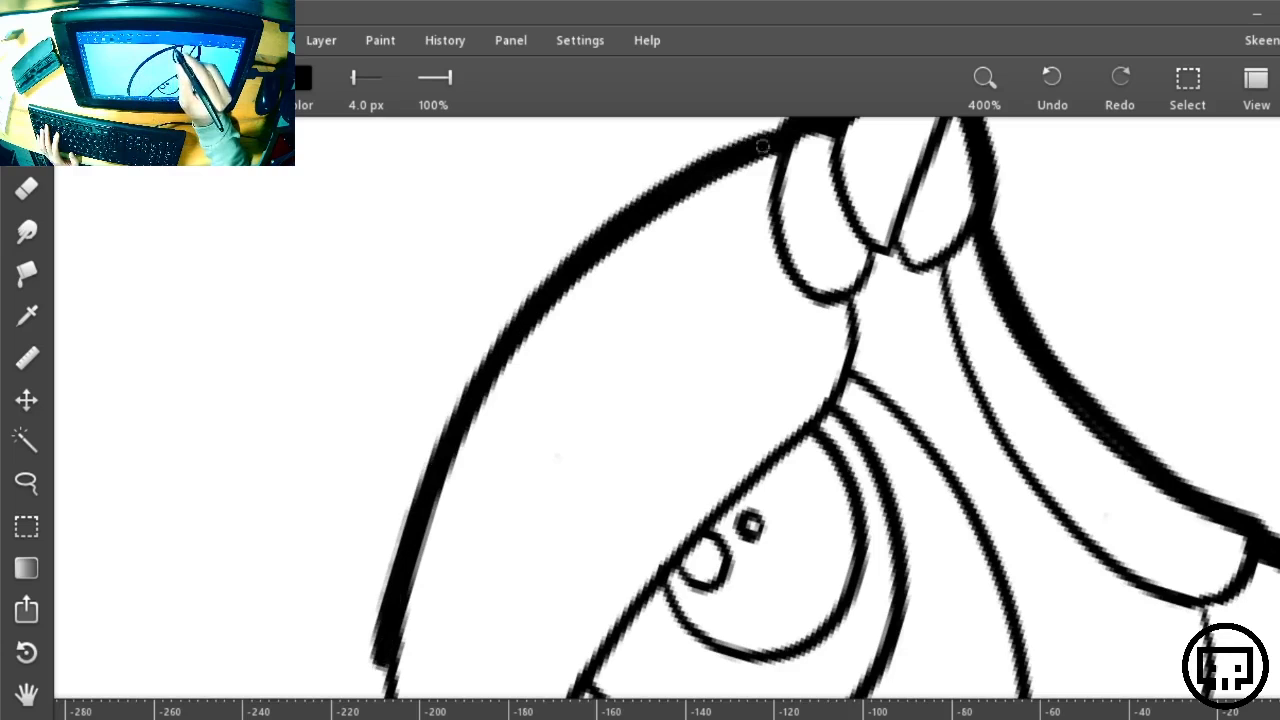
drag(487, 364, 437, 456)
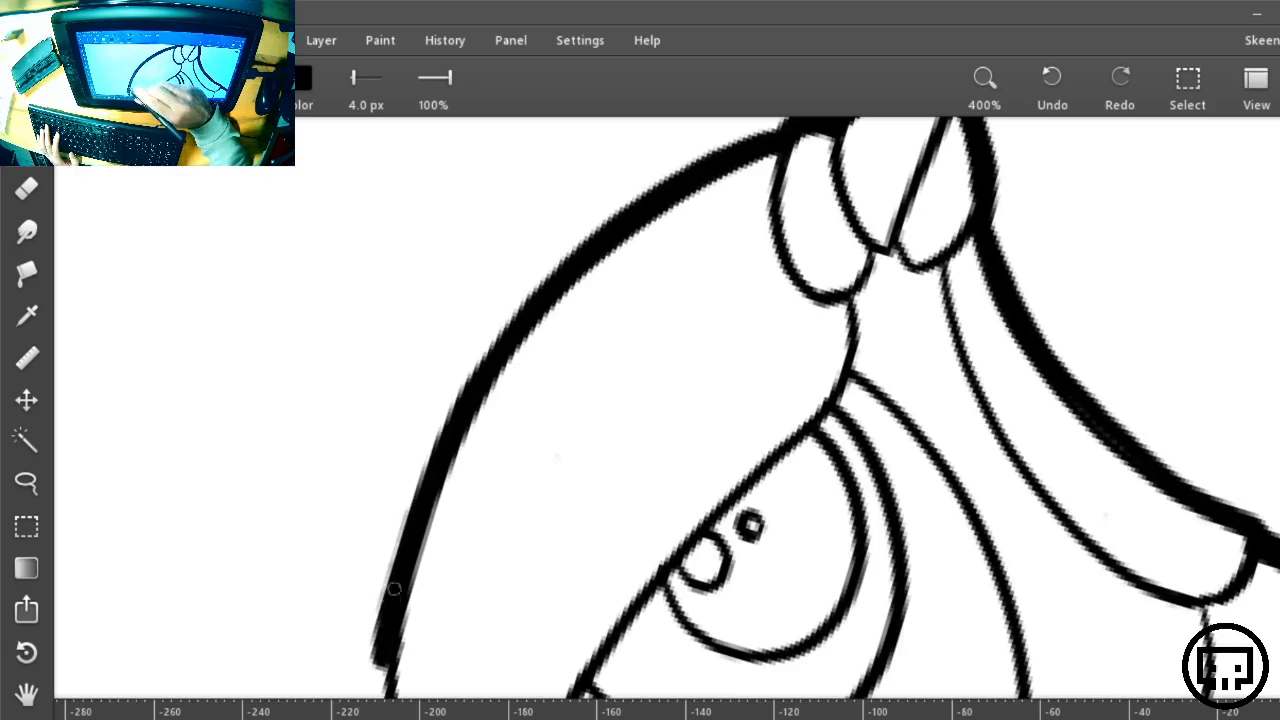
Thicken the nape outline down the neck until it joins the already thick back contour
mouse_move(545, 620)
mouse_down()
mouse_move(614, 640)
mouse_move(571, 269)
mouse_up()
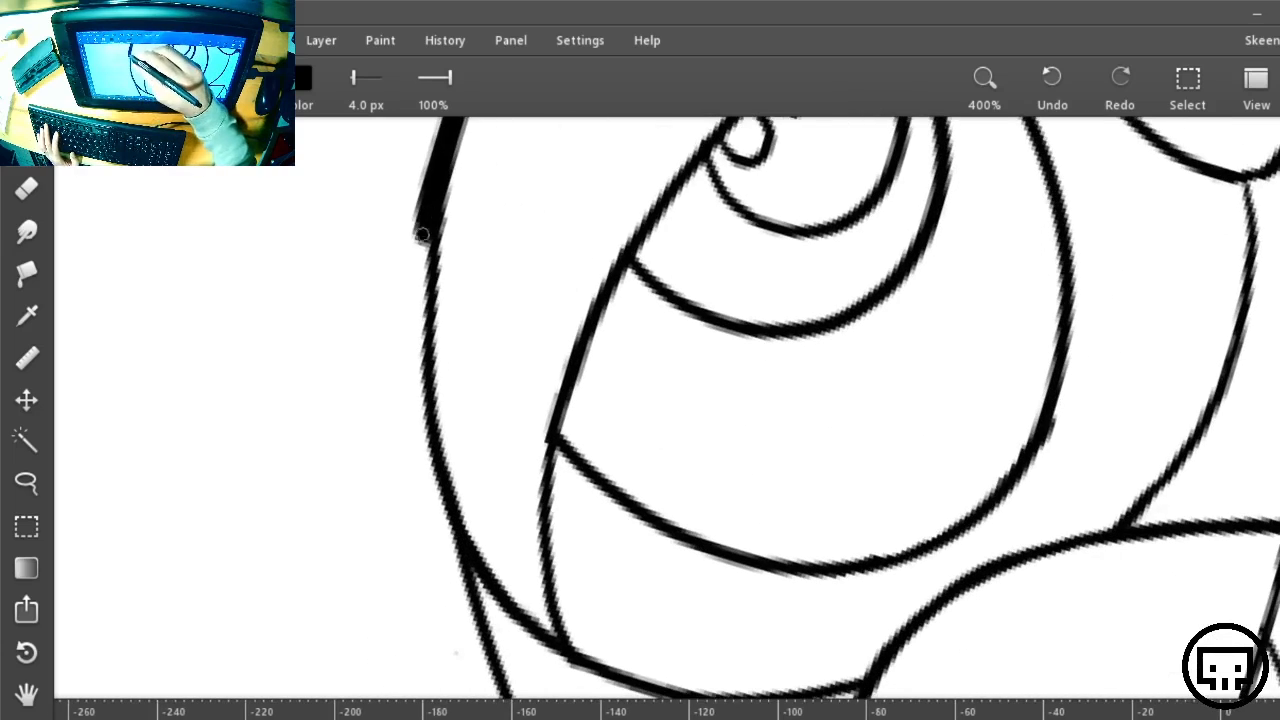
mouse_move(422, 234)
mouse_down()
mouse_move(420, 422)
mouse_move(448, 558)
mouse_up()
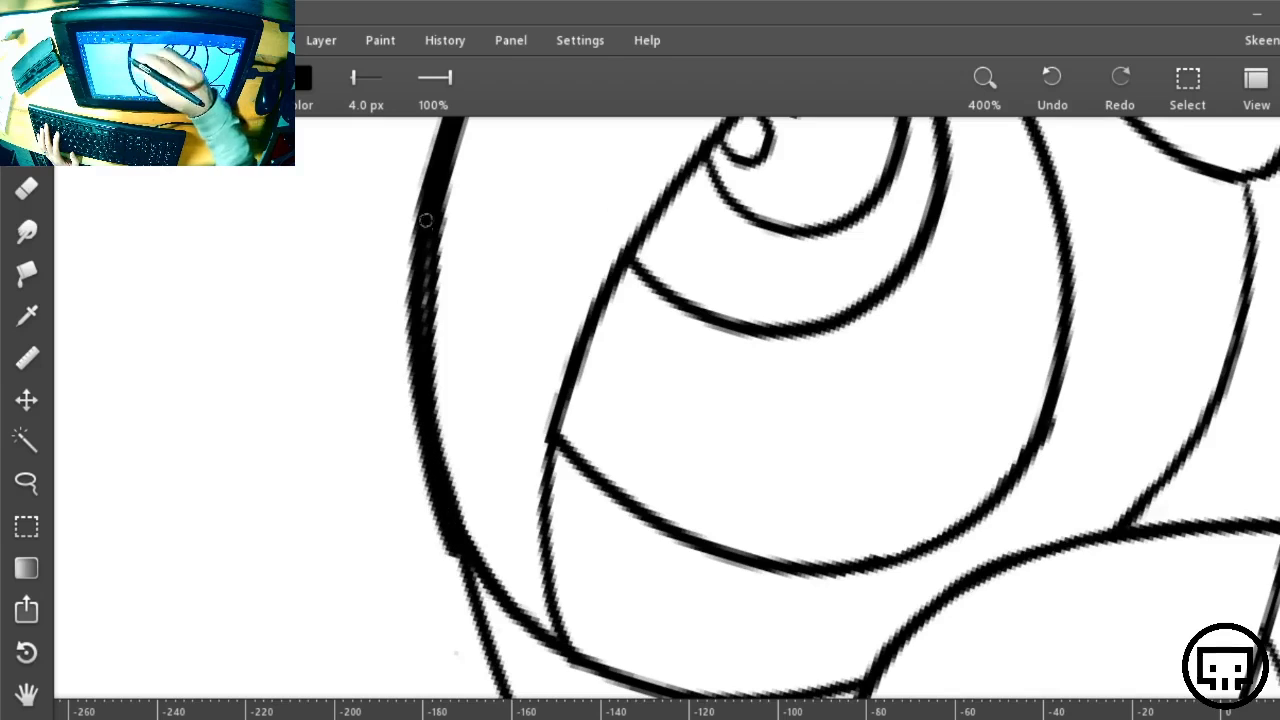
drag(565, 560, 515, 300)
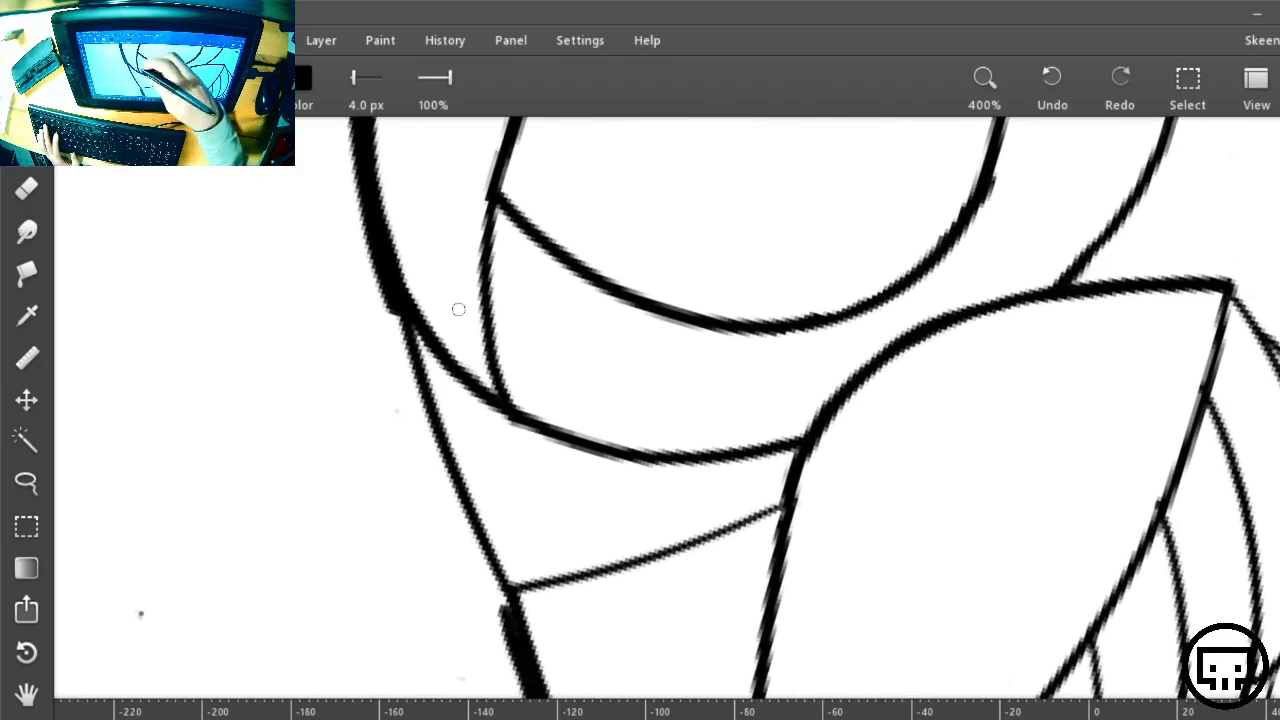
drag(398, 333, 507, 606)
Thicken the wing's outer edge along the back, from the first covert feather towards the wing's lower corner
key(ctrl+minus)
key(ctrl+minus)
key(ctrl+minus)
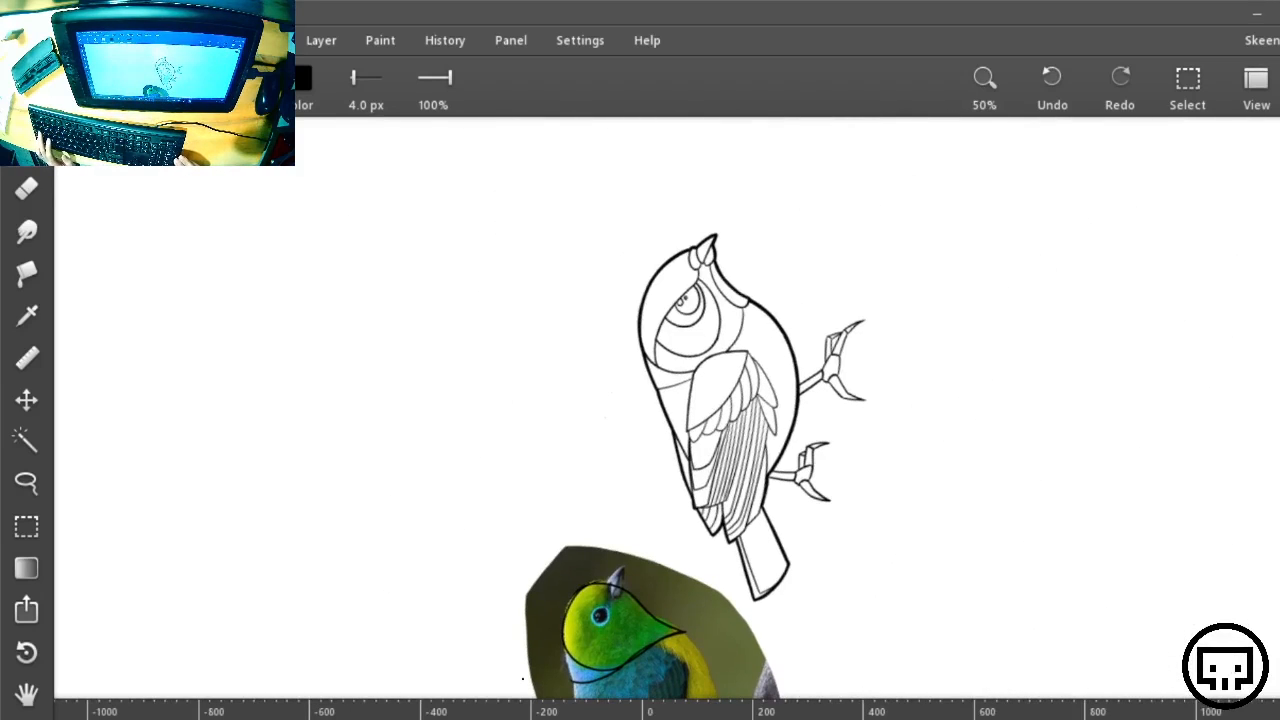
key(ctrl+plus)
key(ctrl+plus)
drag(998, 514, 404, 182)
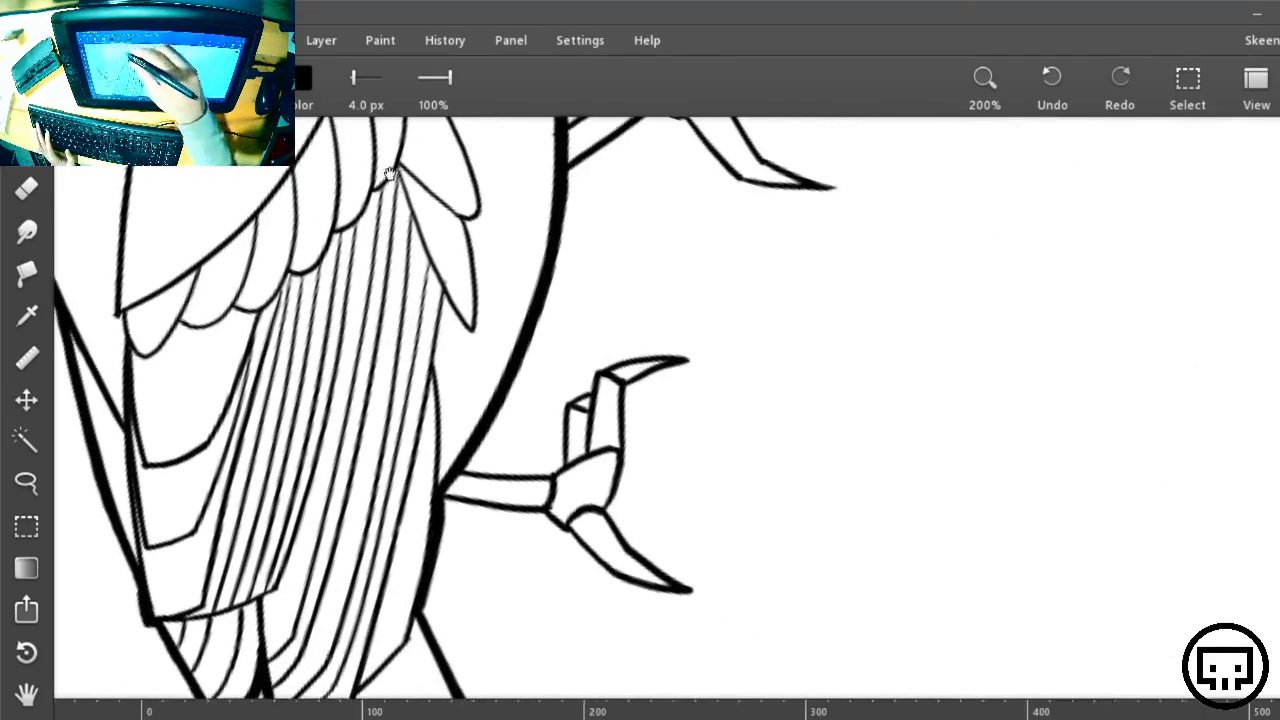
drag(465, 578, 656, 398)
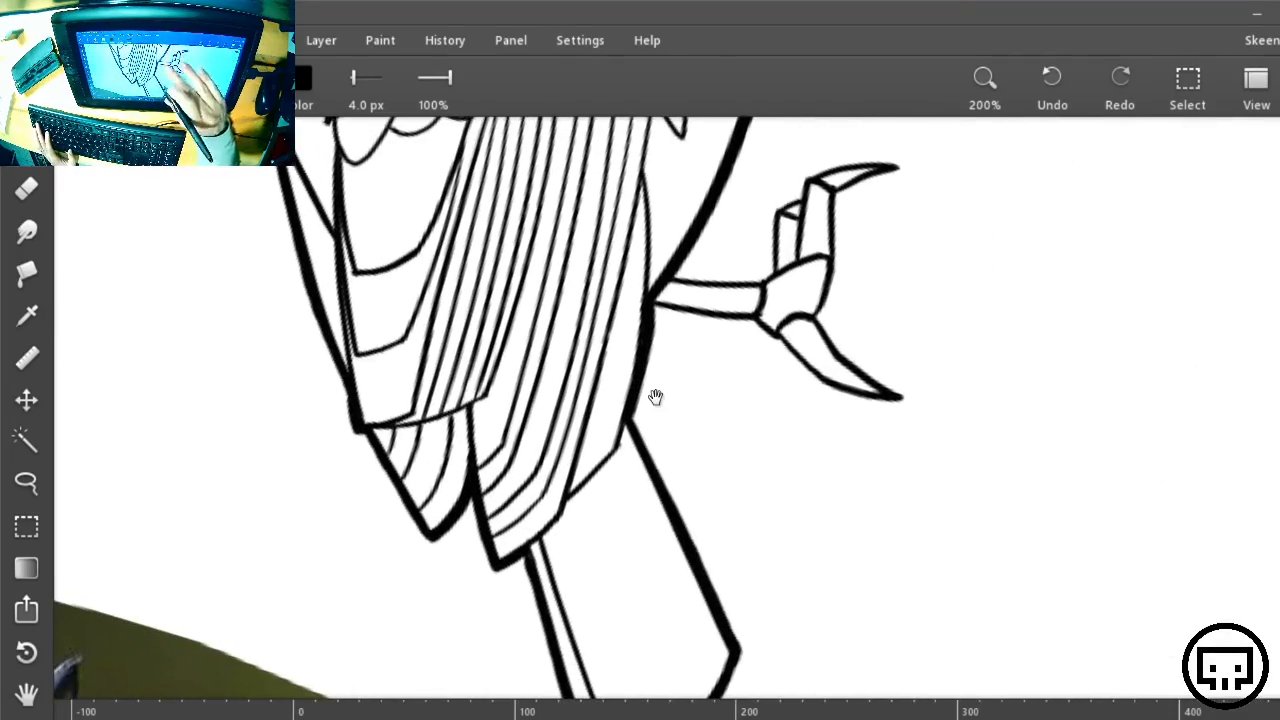
drag(719, 292, 849, 599)
key(r)
drag(901, 392, 909, 626)
key(ctrl+plus)
drag(457, 346, 1045, 399)
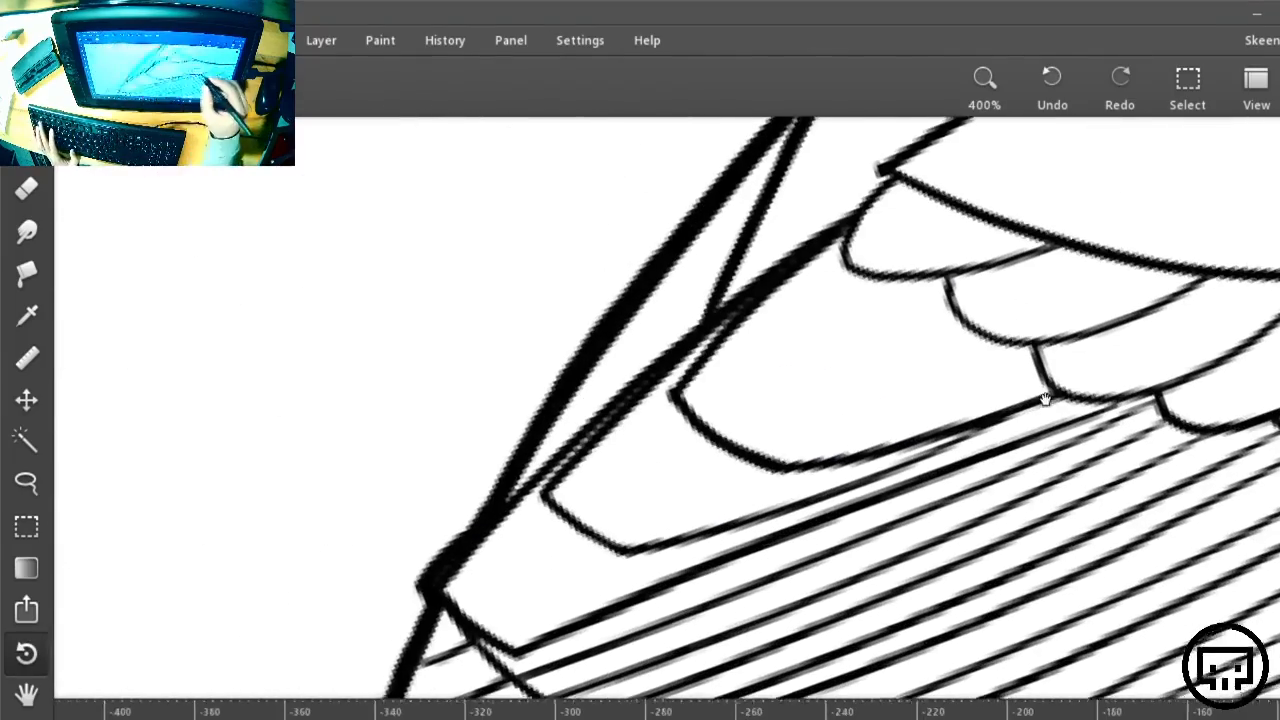
key(r)
key(b)
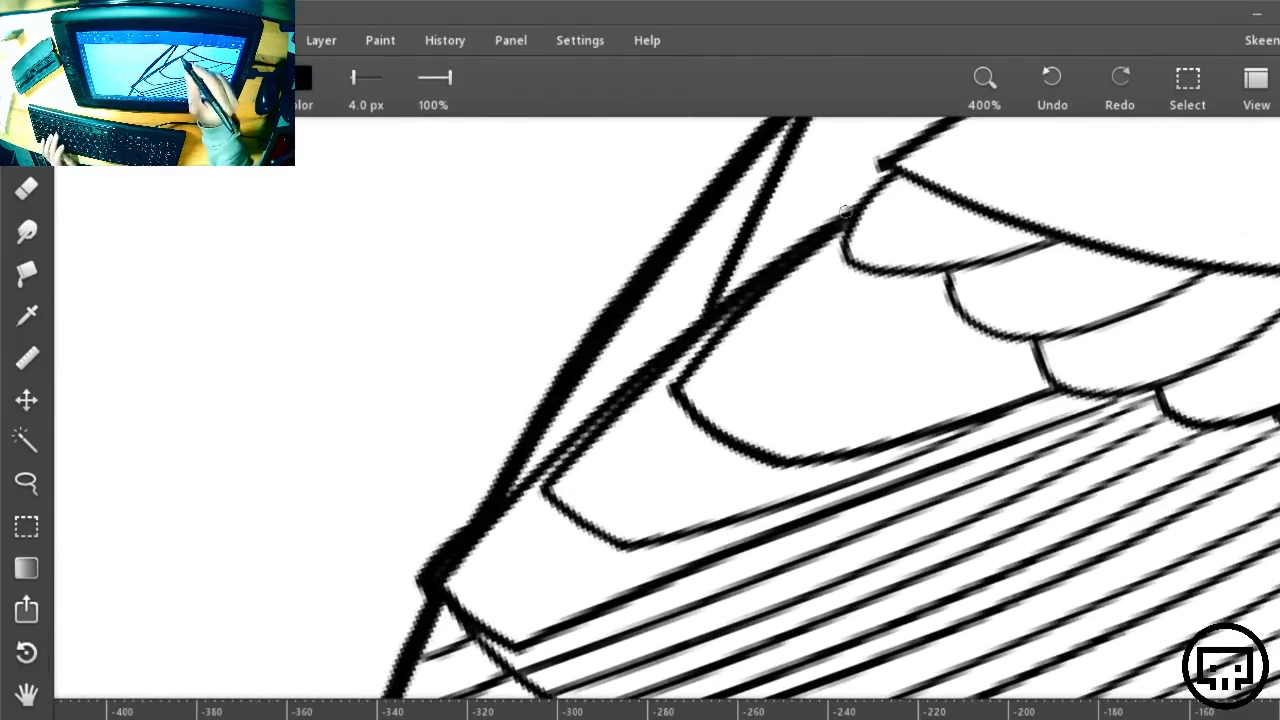
mouse_move(845, 200)
mouse_down()
mouse_move(557, 447)
mouse_move(463, 546)
mouse_up()
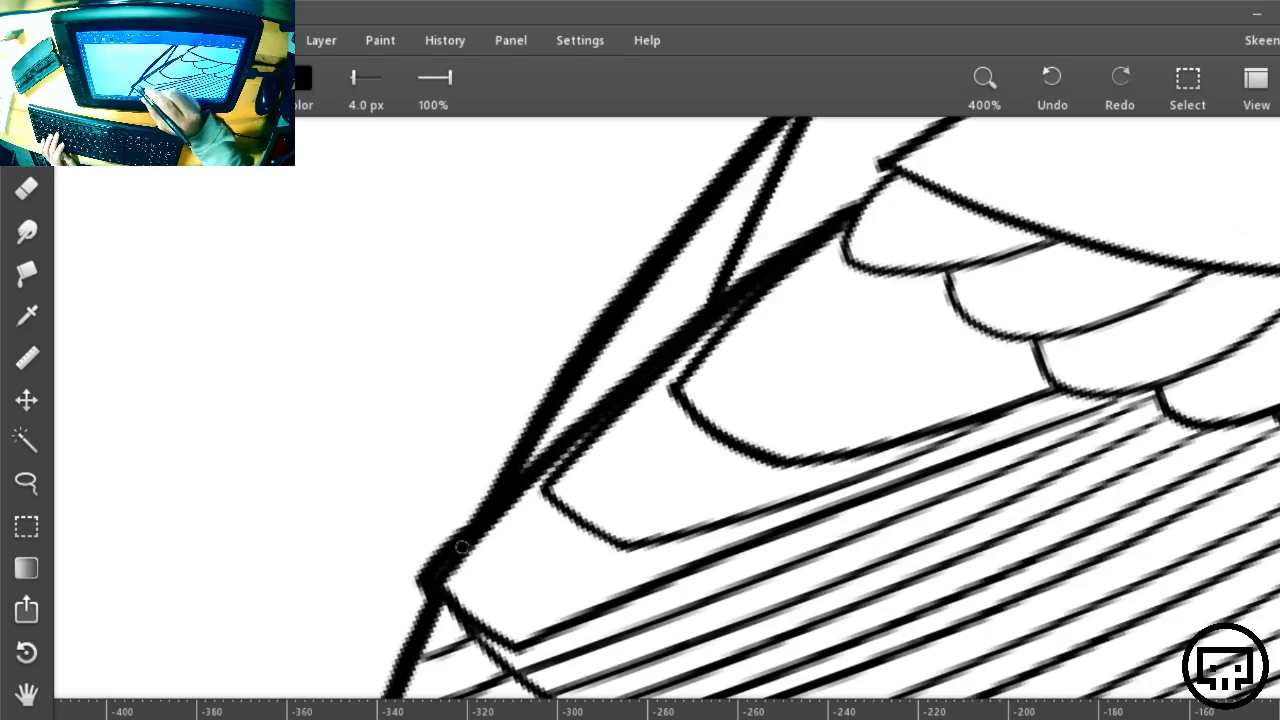
Thicken the edge of the first covert feather and the straight back edge of the shoulder patch
drag(900, 271, 580, 518)
drag(540, 444, 566, 414)
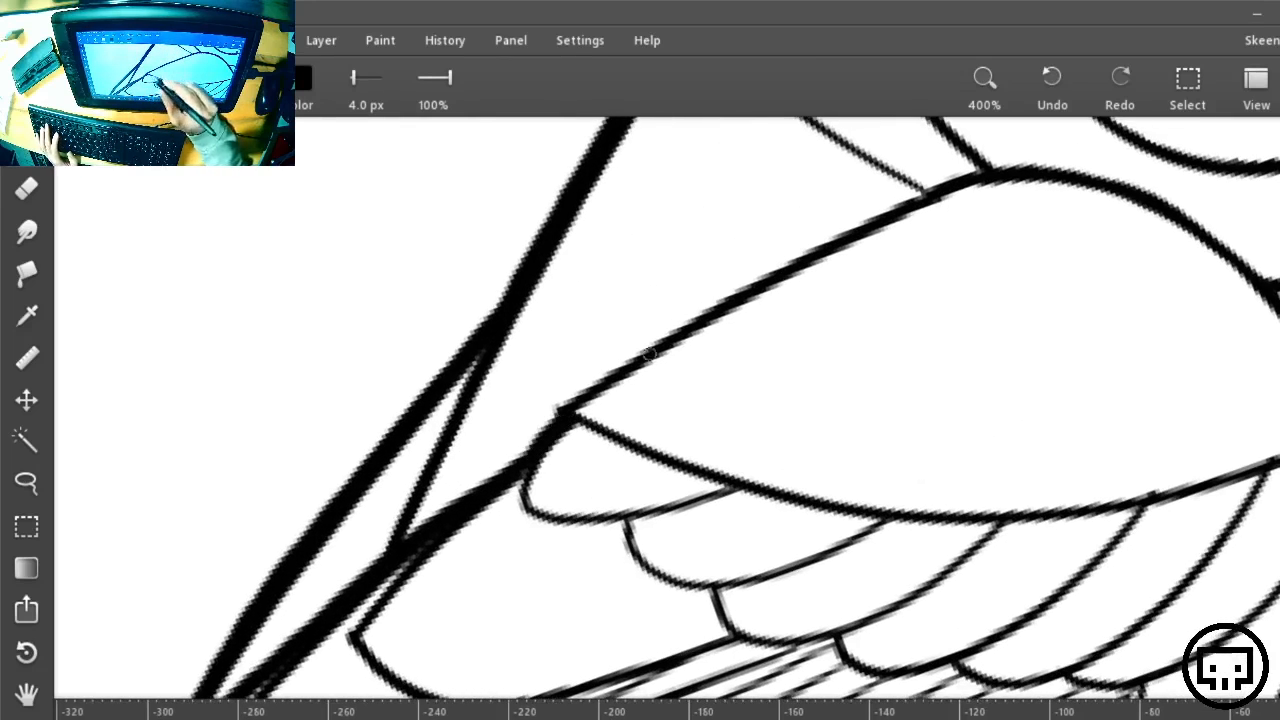
mouse_move(980, 172)
mouse_down()
mouse_move(640, 343)
mouse_move(566, 399)
mouse_up()
Thicken the curved upper edge of the shoulder patch around to its front corner
key(r)
drag(1051, 523, 855, 655)
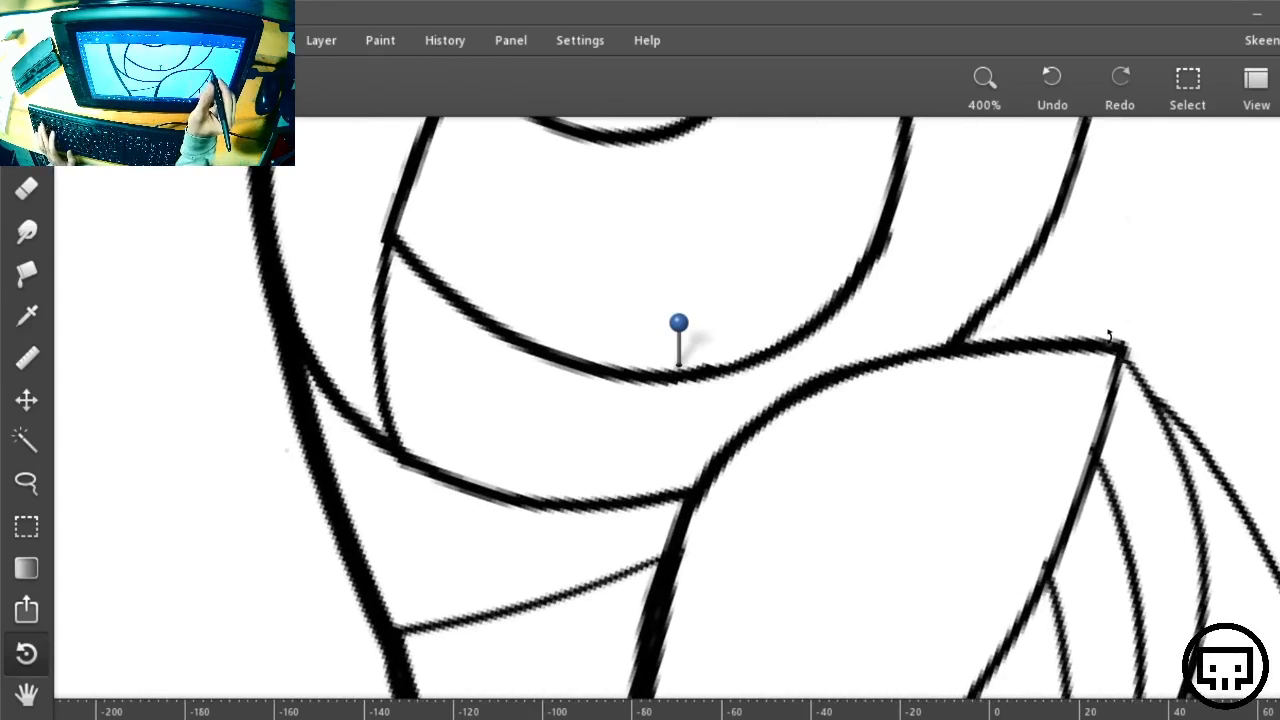
key(b)
drag(1096, 338, 926, 338)
key(ctrl+z)
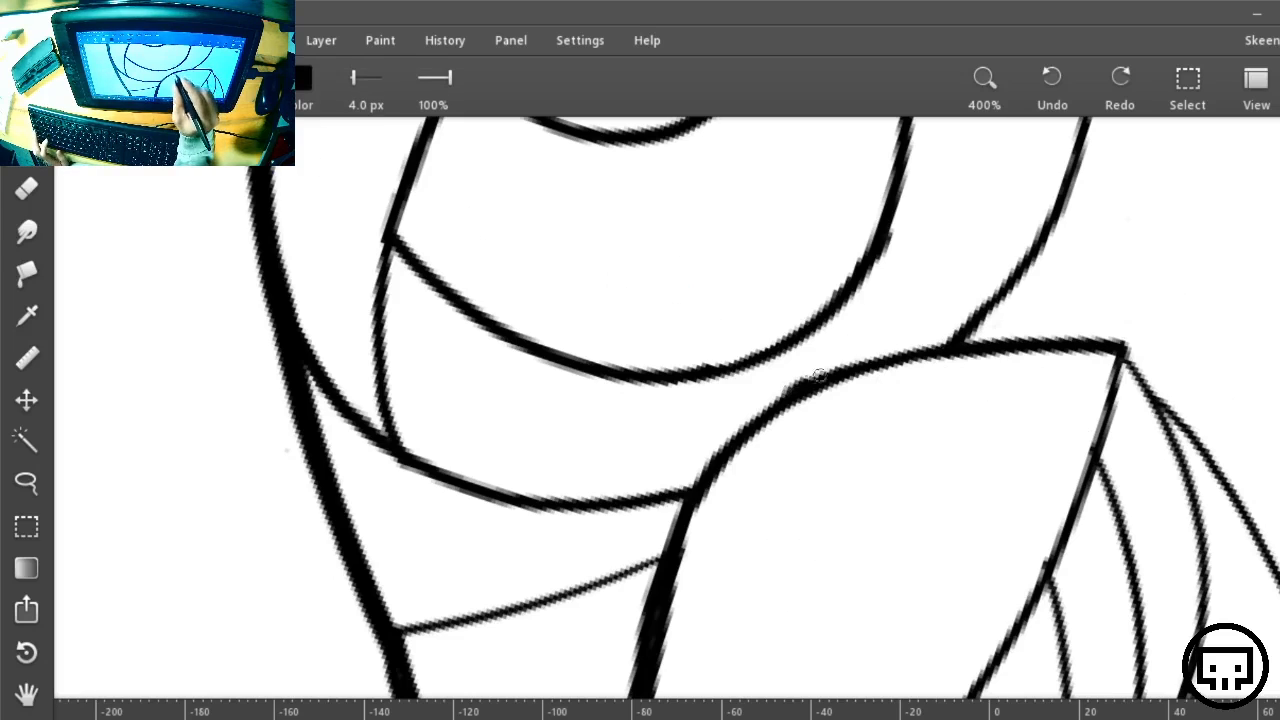
mouse_move(818, 374)
mouse_down()
mouse_move(945, 344)
mouse_move(1120, 349)
mouse_move(905, 345)
mouse_up()
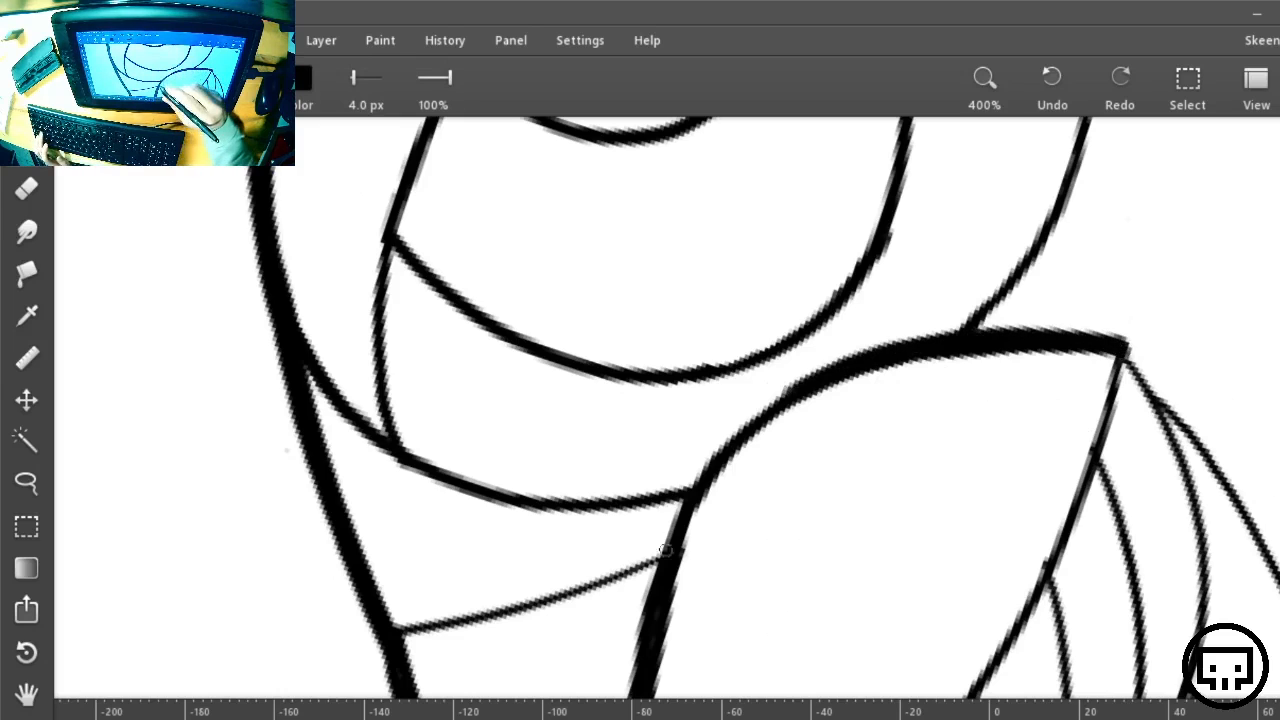
mouse_move(652, 580)
mouse_down()
mouse_move(695, 488)
mouse_move(765, 406)
mouse_move(813, 378)
mouse_up()
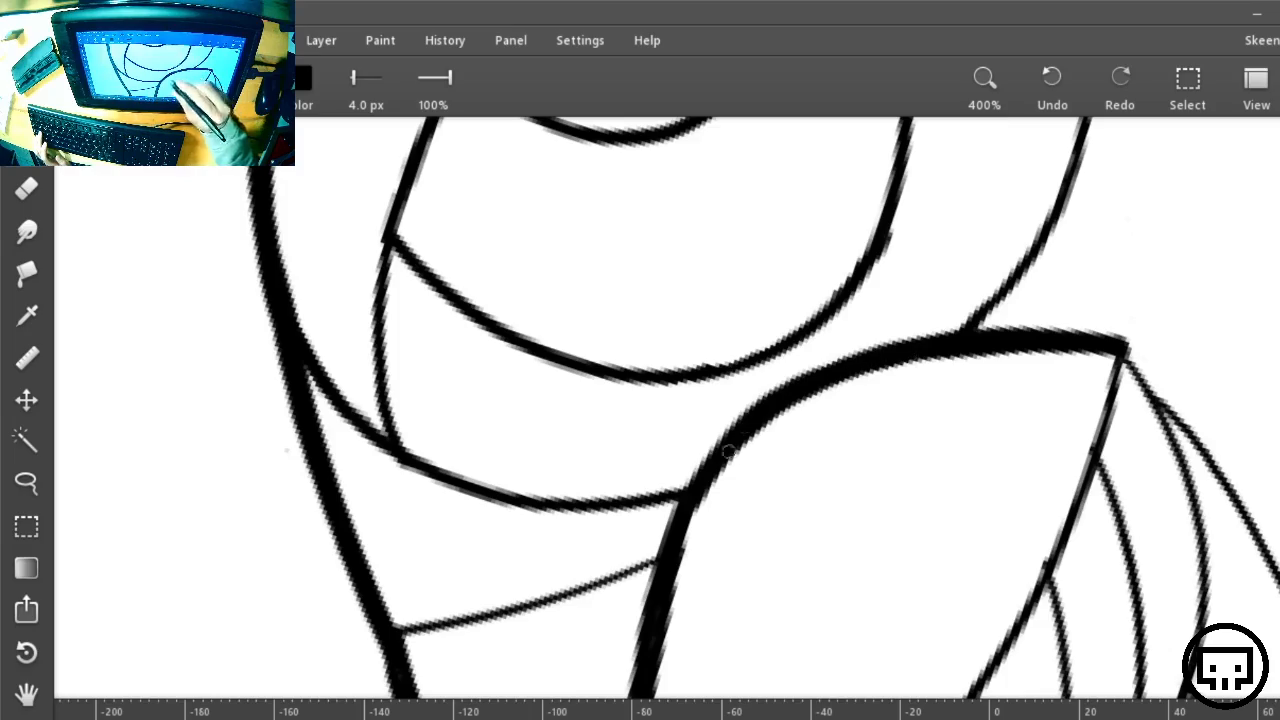
Erase the stray feather-line end overshooting into the shoulder patch on Layer 4, and return to the brush on Layer 6
key(r)
drag(1012, 450, 400, 350)
key(space)
drag(640, 306, 782, 573)
key(r)
drag(962, 300, 860, 630)
key(space)
drag(749, 357, 1066, 606)
key(r)
key(e)
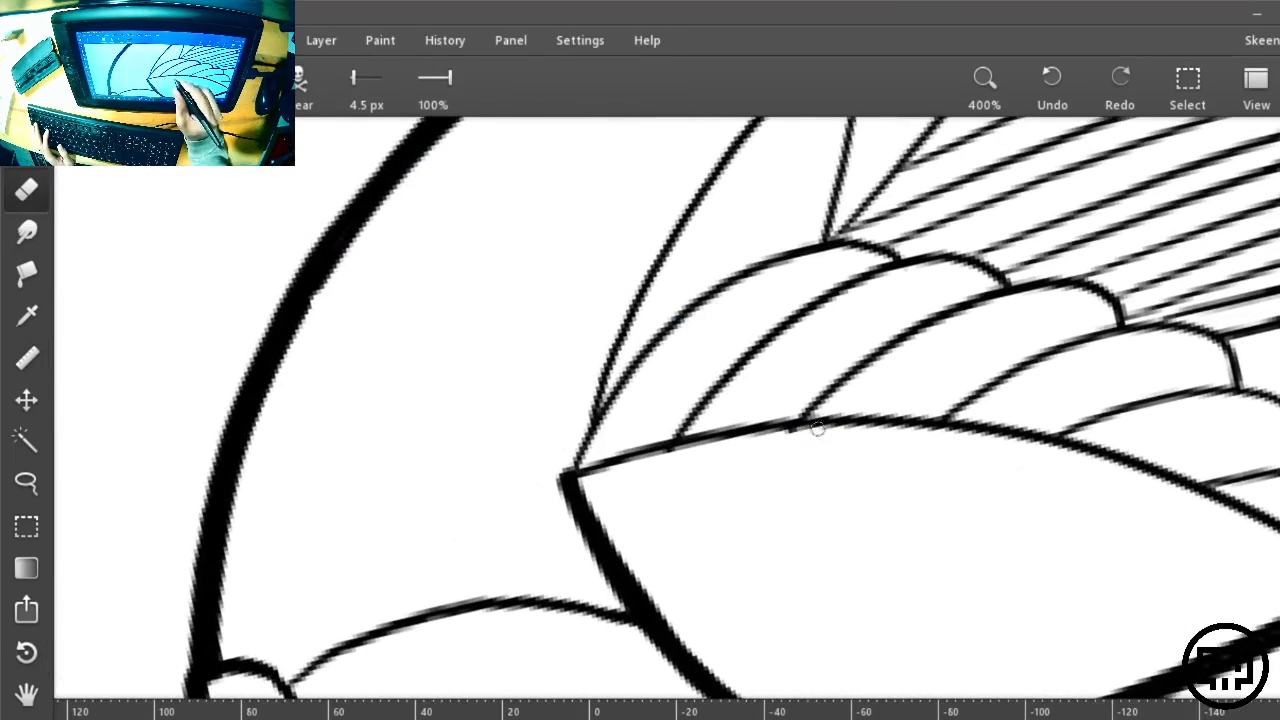
mouse_move(1250, 174)
click(1224, 277)
drag(785, 439, 806, 434)
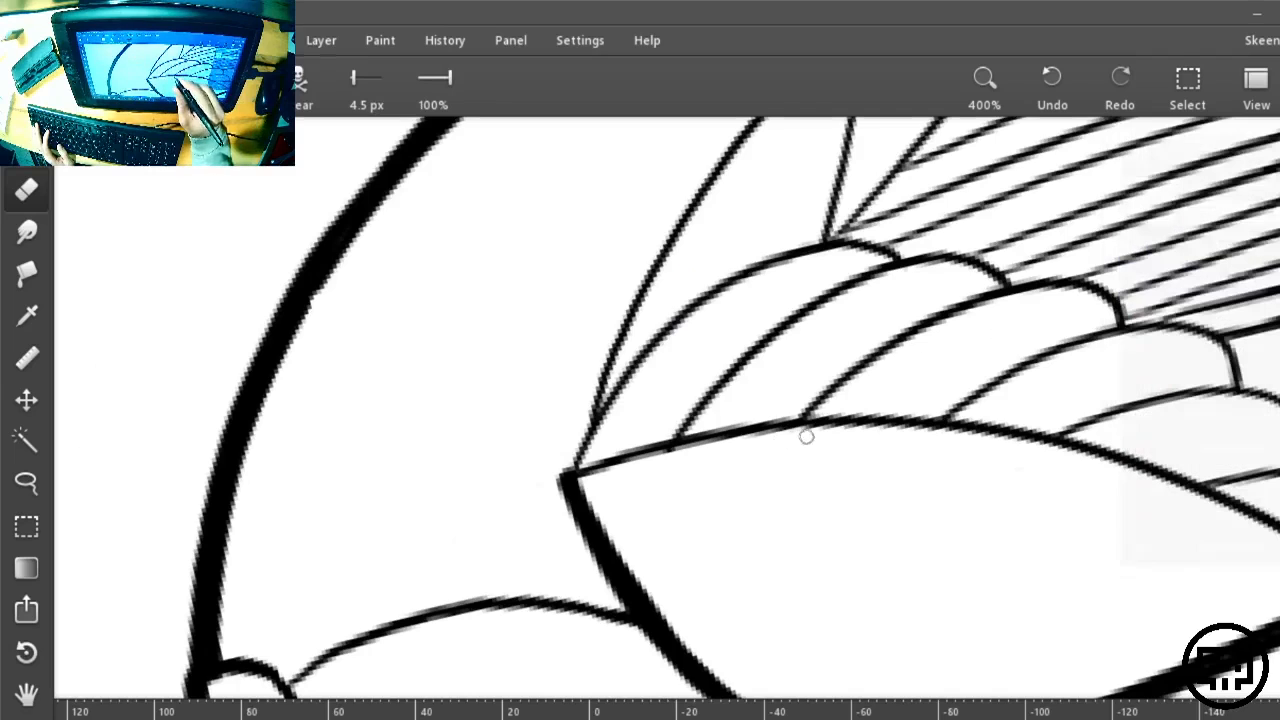
mouse_move(1138, 288)
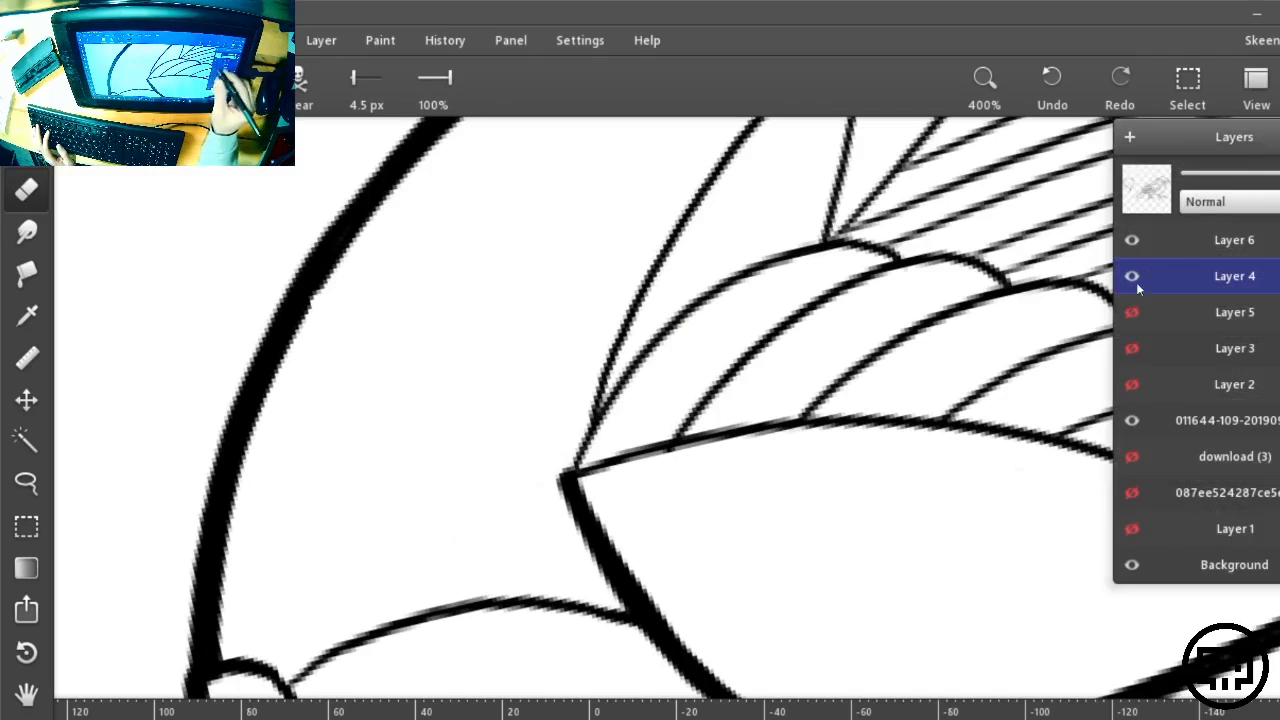
click(1241, 246)
key(b)
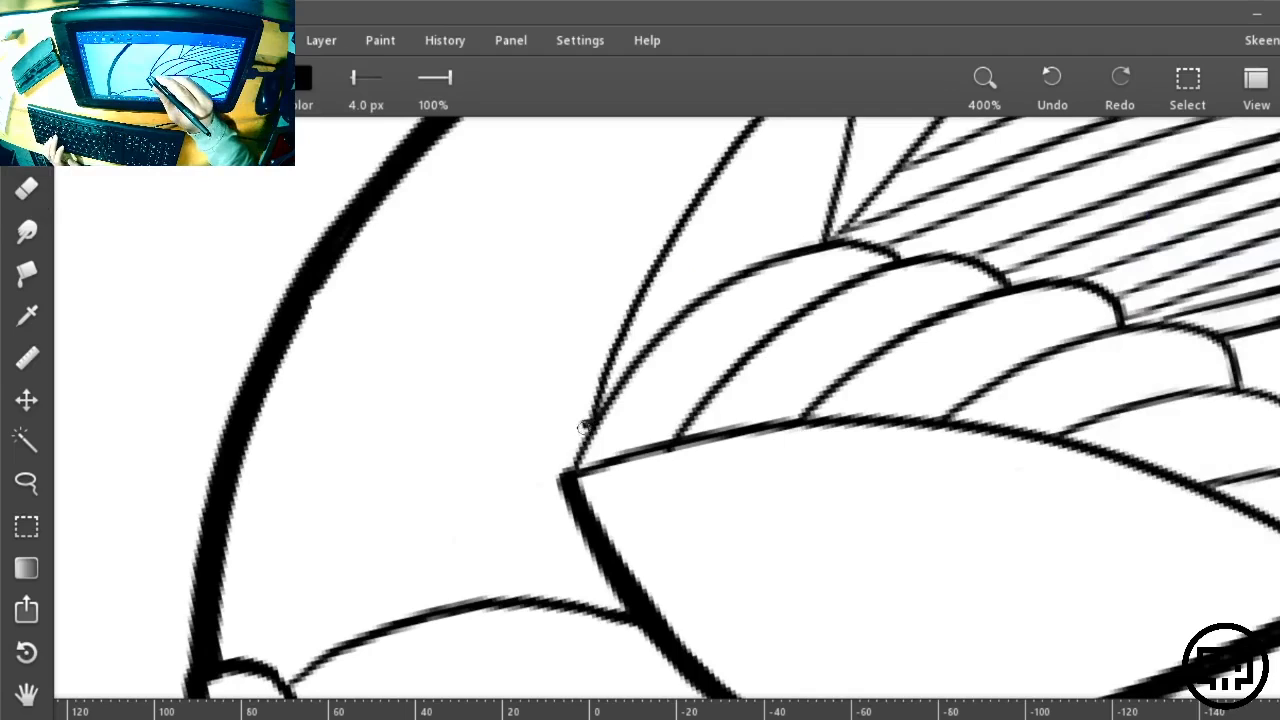
Thicken the wing's front edge from the shoulder patch's corner along the first pointed feather and around its tip
drag(584, 426, 566, 462)
key(r)
drag(868, 291, 1014, 512)
key(space)
drag(953, 463, 1017, 552)
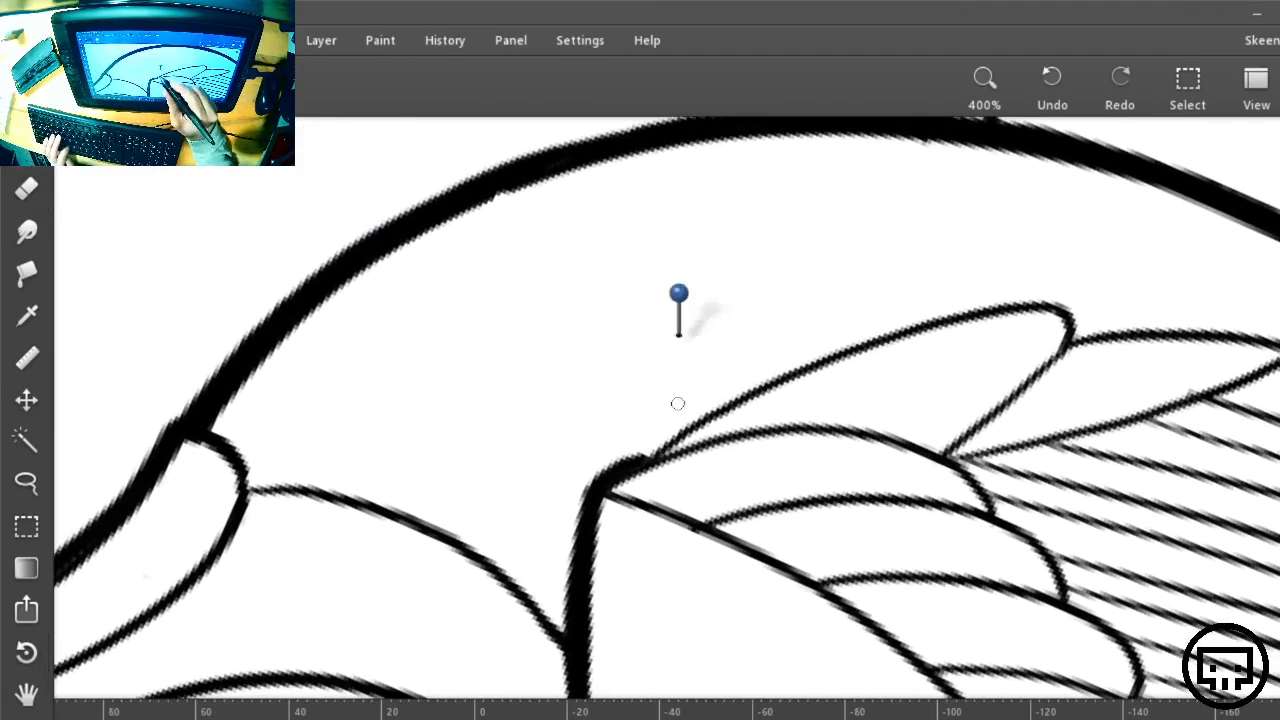
key(b)
mouse_move(640, 455)
mouse_down()
mouse_move(868, 334)
mouse_move(1036, 296)
mouse_move(1068, 310)
mouse_up()
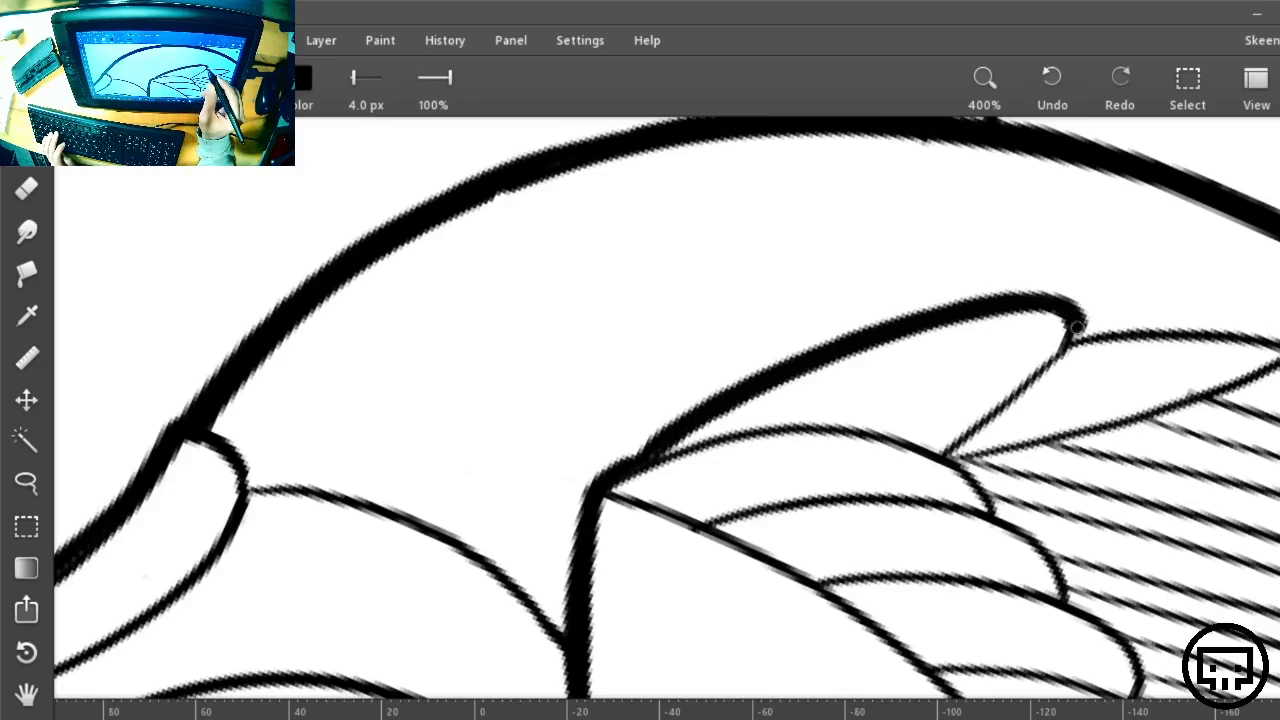
Thicken the outer edge of the second pointed feather, around its tip and back to the flight feathers
key(r)
mouse_move(1064, 474)
mouse_down()
mouse_move(1157, 297)
mouse_move(649, 523)
mouse_up()
key(space)
key(b)
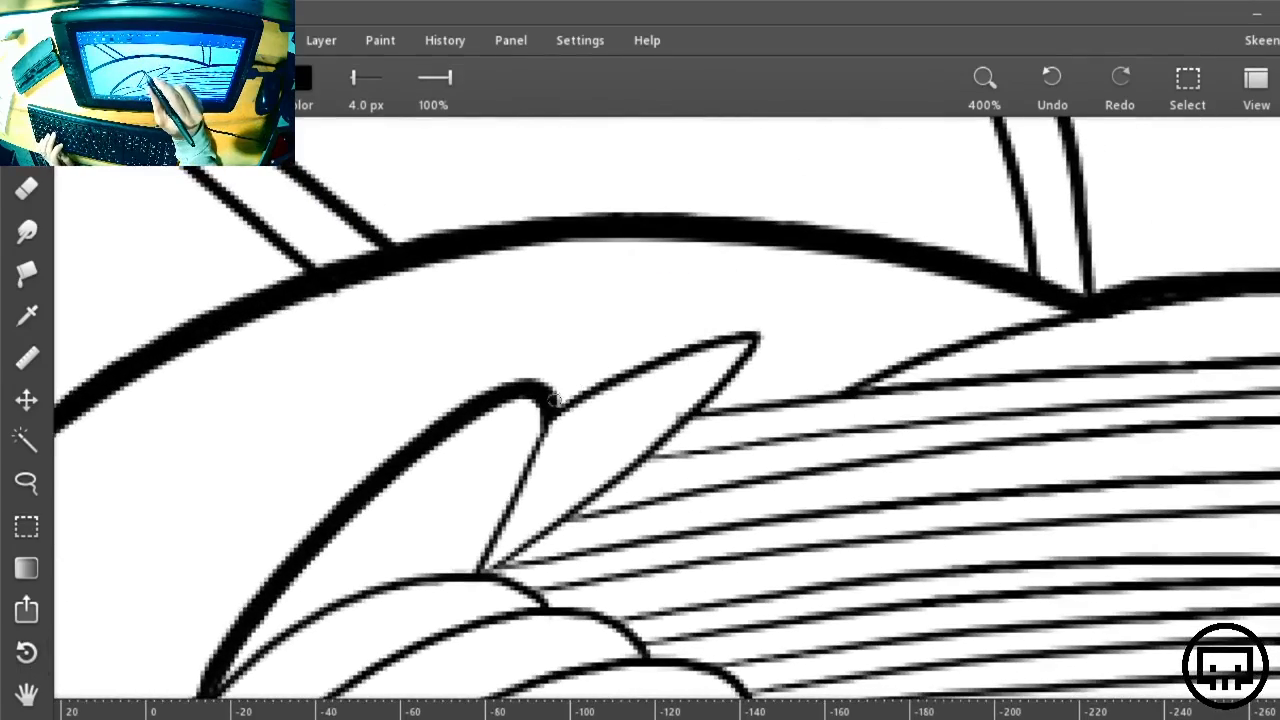
mouse_move(548, 404)
mouse_down()
mouse_move(690, 340)
mouse_move(753, 328)
mouse_move(714, 403)
mouse_up()
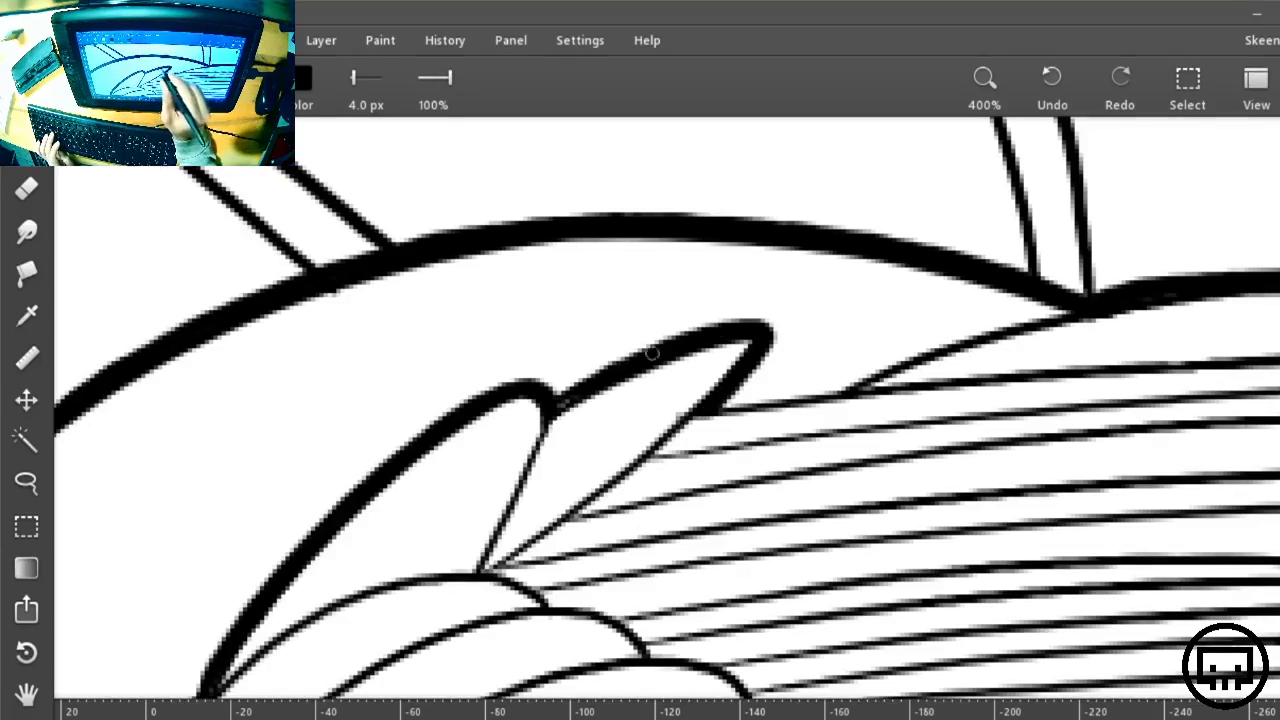
drag(651, 353, 555, 401)
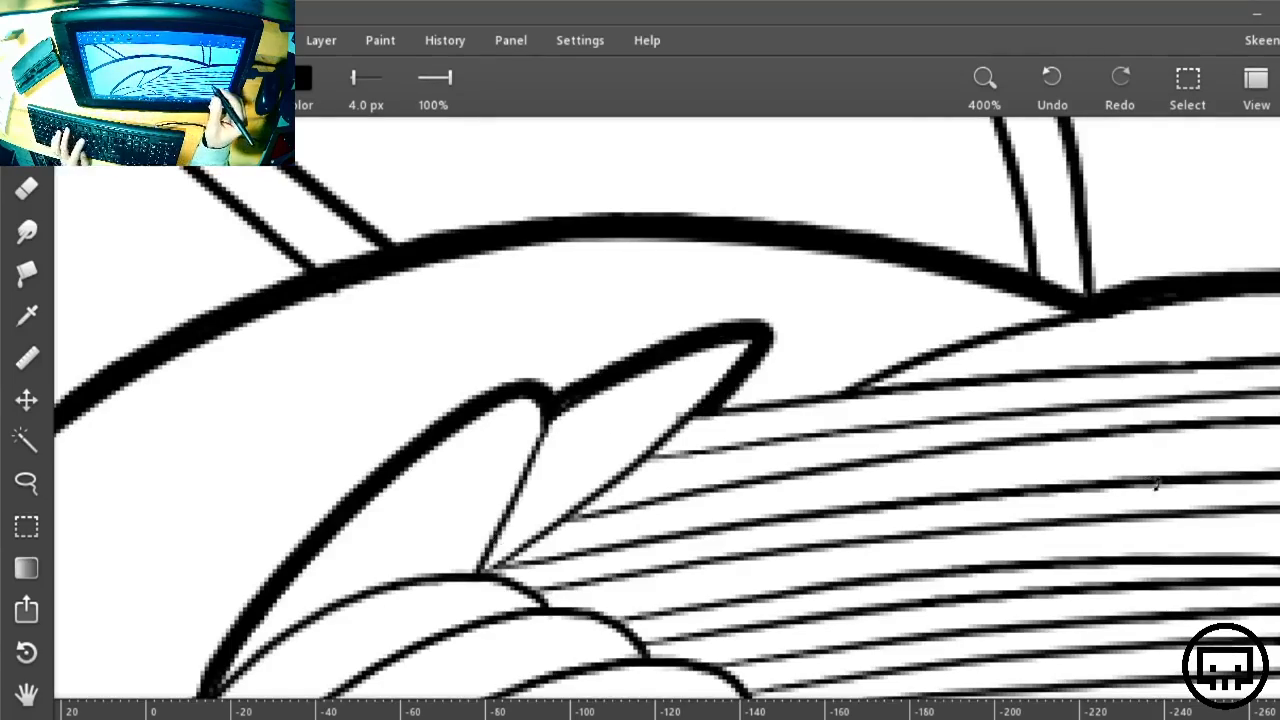
Thicken the belly-side edge of the long flight feathers, from the wing tip back to the second pointed feather
key(r)
drag(1157, 486, 1078, 264)
key(space)
drag(1106, 356, 660, 523)
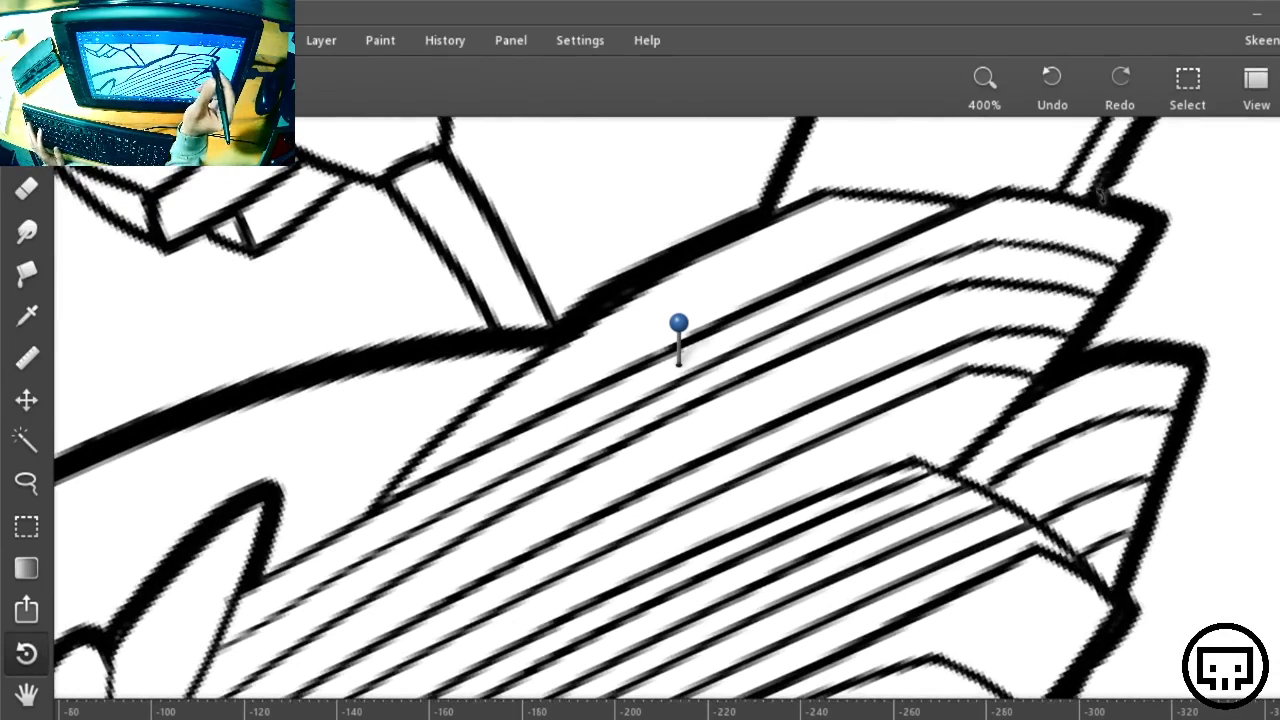
key(b)
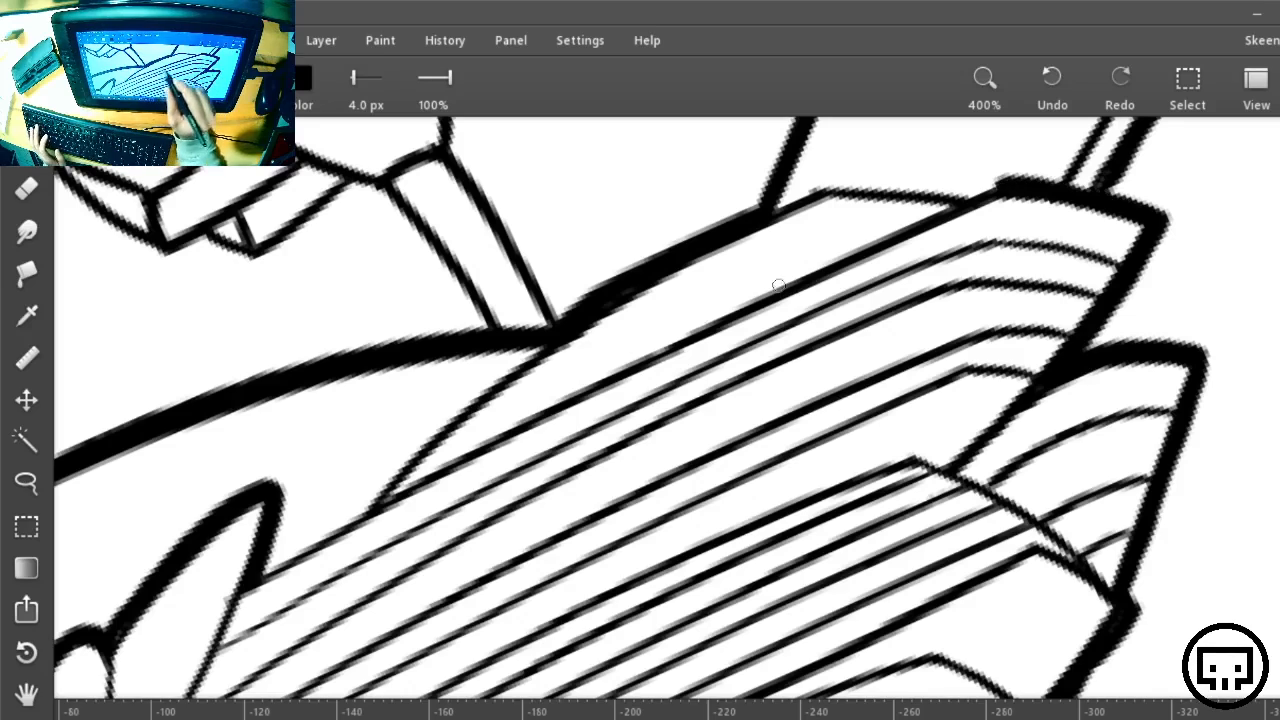
mouse_move(975, 196)
mouse_down()
mouse_move(632, 363)
mouse_move(262, 572)
mouse_up()
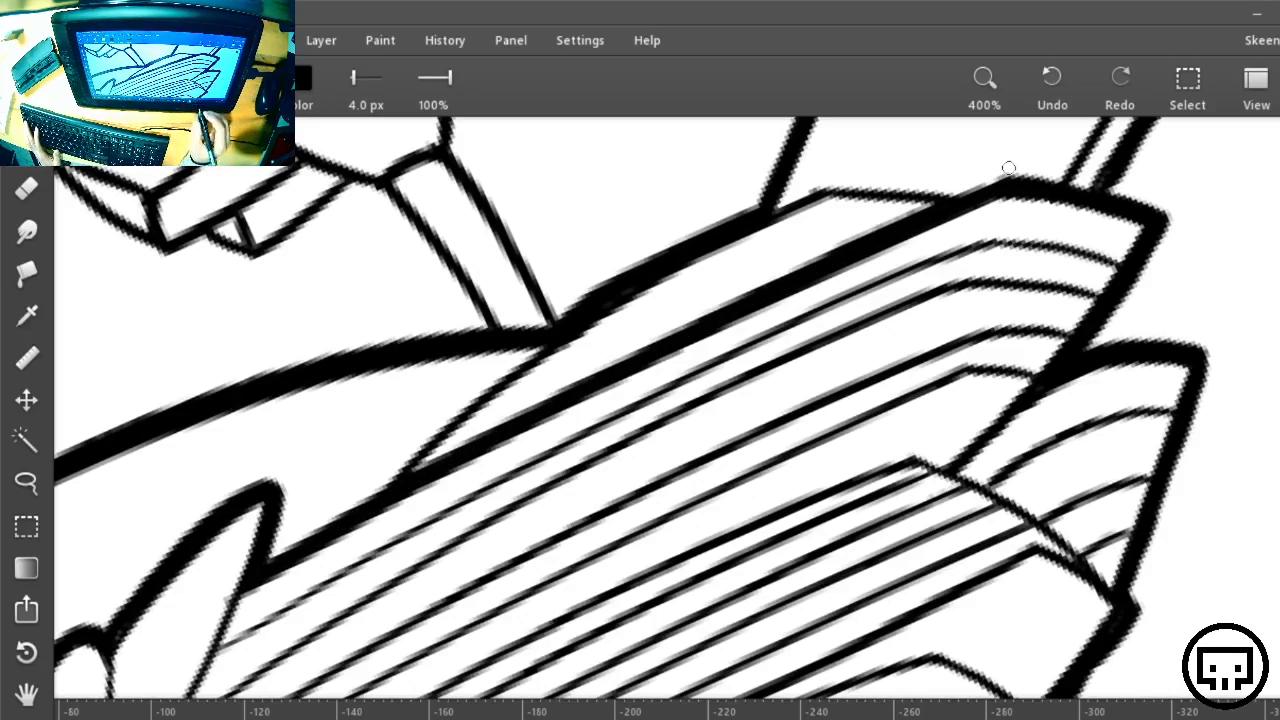
Thicken the end edges of the overlapping flight feathers at the wing tip, down to the wing's lower corner
key(r)
drag(894, 559, 520, 344)
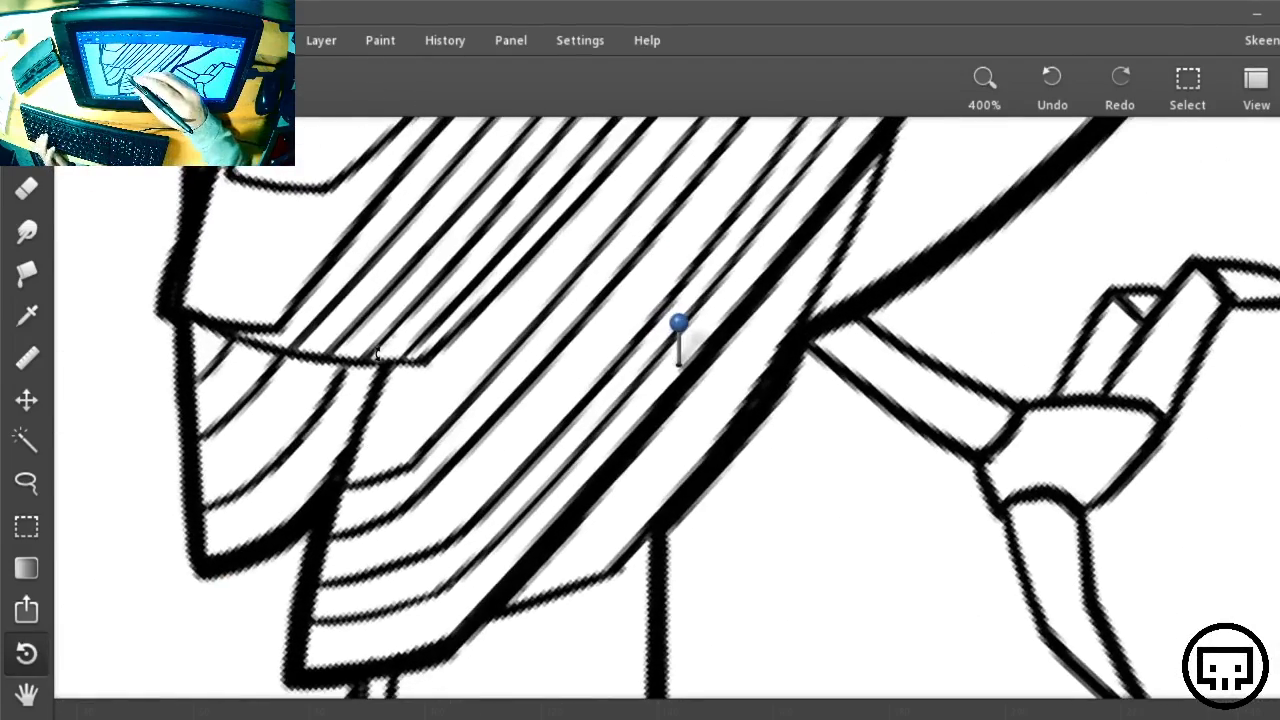
drag(376, 358, 331, 492)
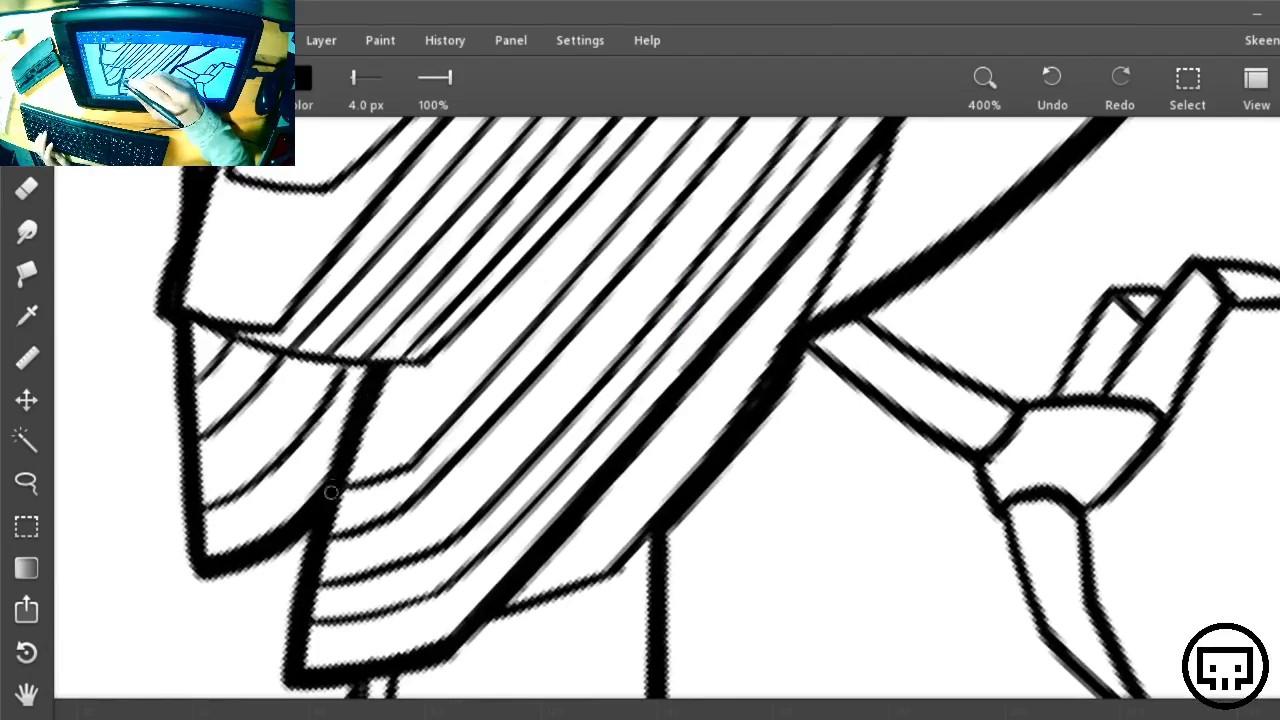
key(r)
mouse_move(691, 459)
mouse_down()
mouse_move(834, 400)
mouse_move(729, 386)
mouse_move(463, 291)
mouse_up()
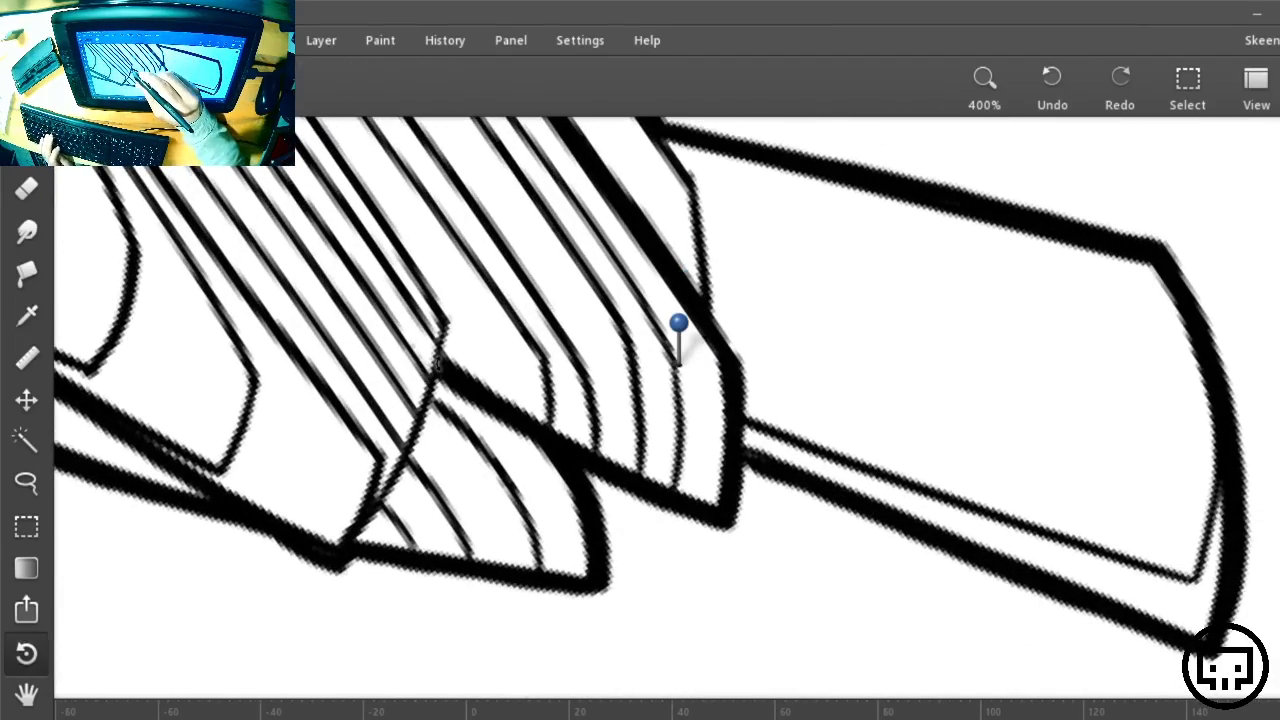
drag(440, 366, 376, 514)
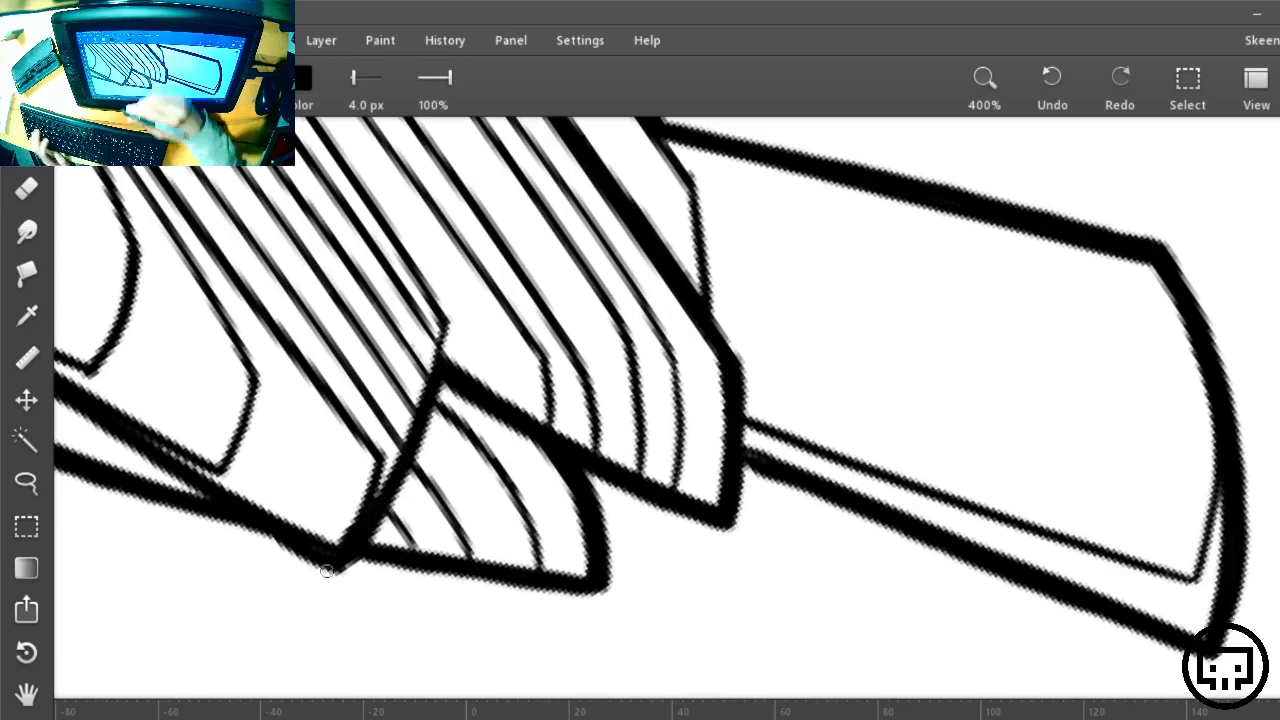
key(ctrl+minus)
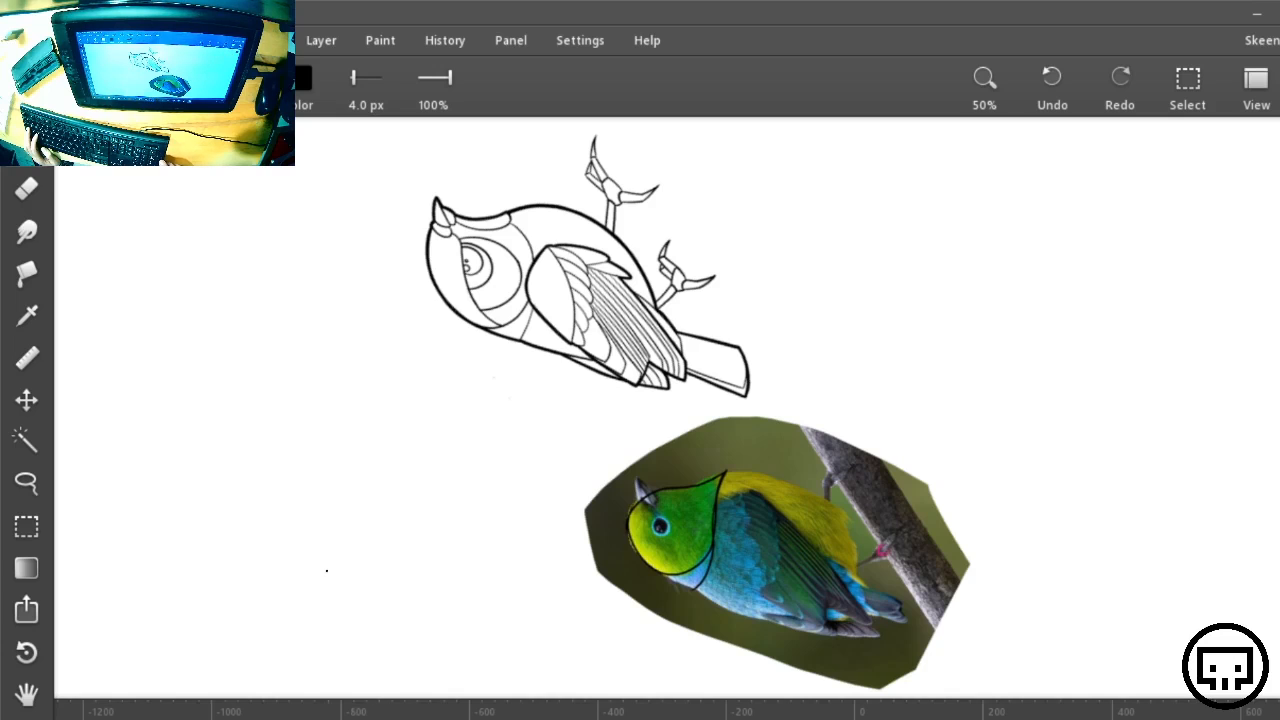
Set the brush colour back to black and thicken the end of the short feather section between the wing tip and the tail base
key(plus)
key(plus)
key(space)
drag(816, 268, 788, 459)
key(r)
drag(953, 523, 871, 220)
key(plus)
key(space)
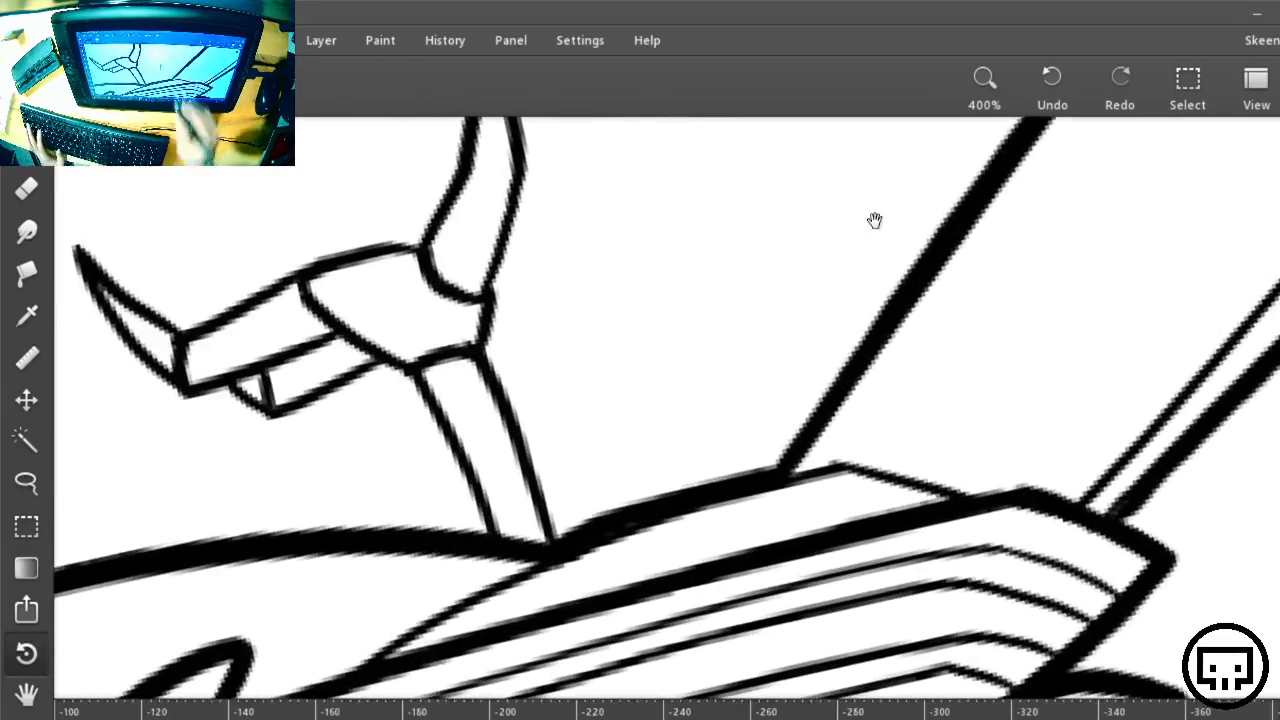
mouse_move(819, 481)
mouse_down()
mouse_move(933, 393)
mouse_move(594, 471)
mouse_up()
key(alt)
mouse_move(966, 434)
mouse_down()
mouse_move(963, 351)
mouse_move(860, 452)
mouse_up()
key(r)
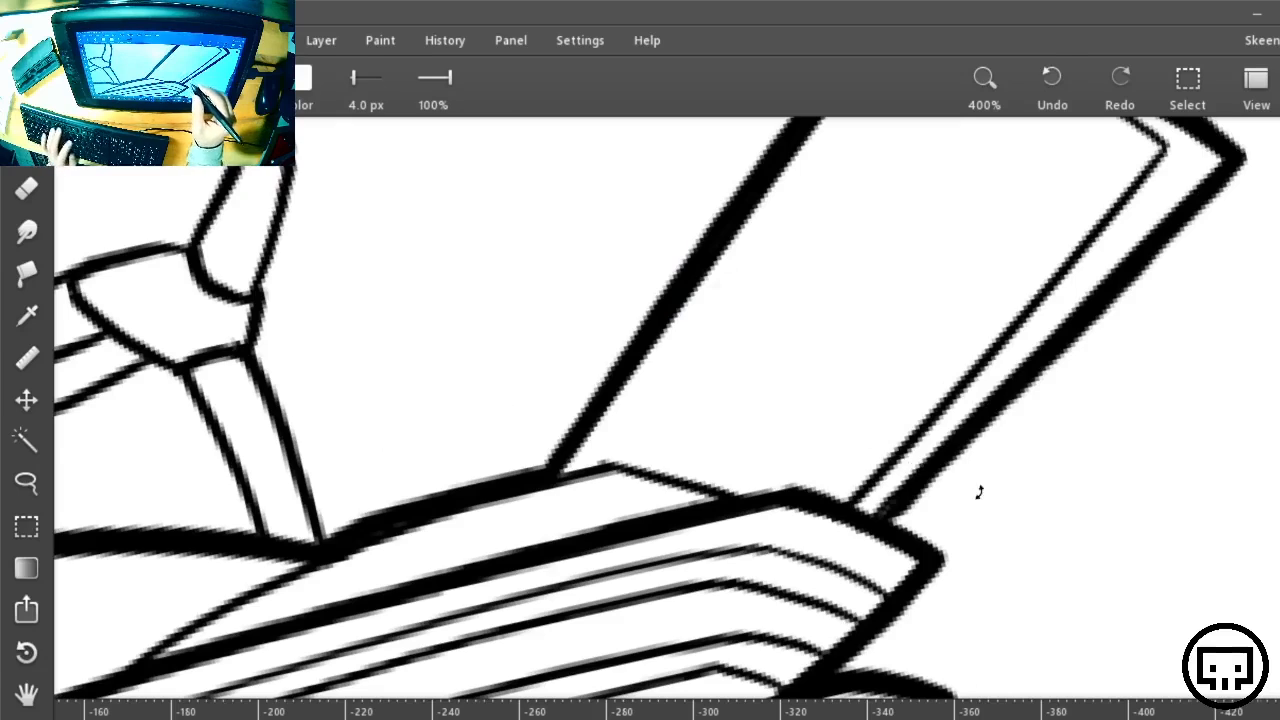
drag(977, 491, 963, 254)
key(space)
mouse_move(846, 422)
mouse_down()
mouse_move(845, 312)
mouse_move(808, 310)
mouse_move(772, 329)
mouse_up()
key(b)
key(ctrl+z)
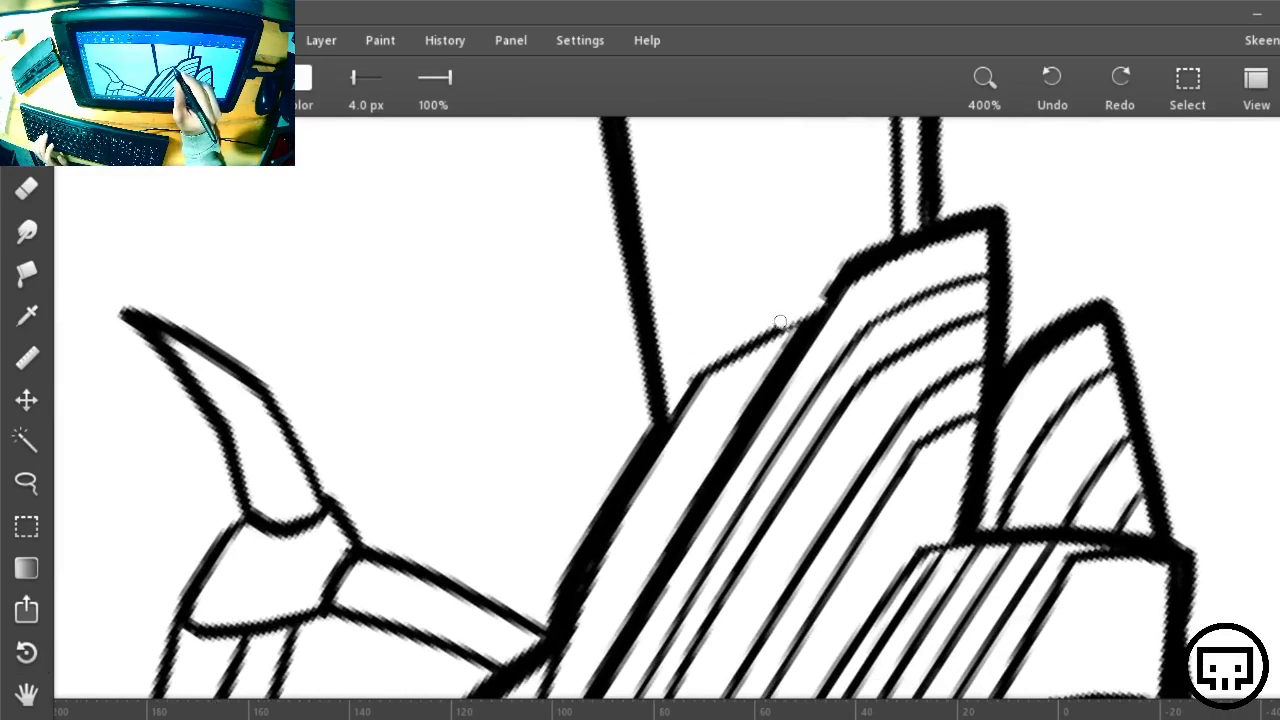
click(302, 77)
drag(279, 309, 251, 357)
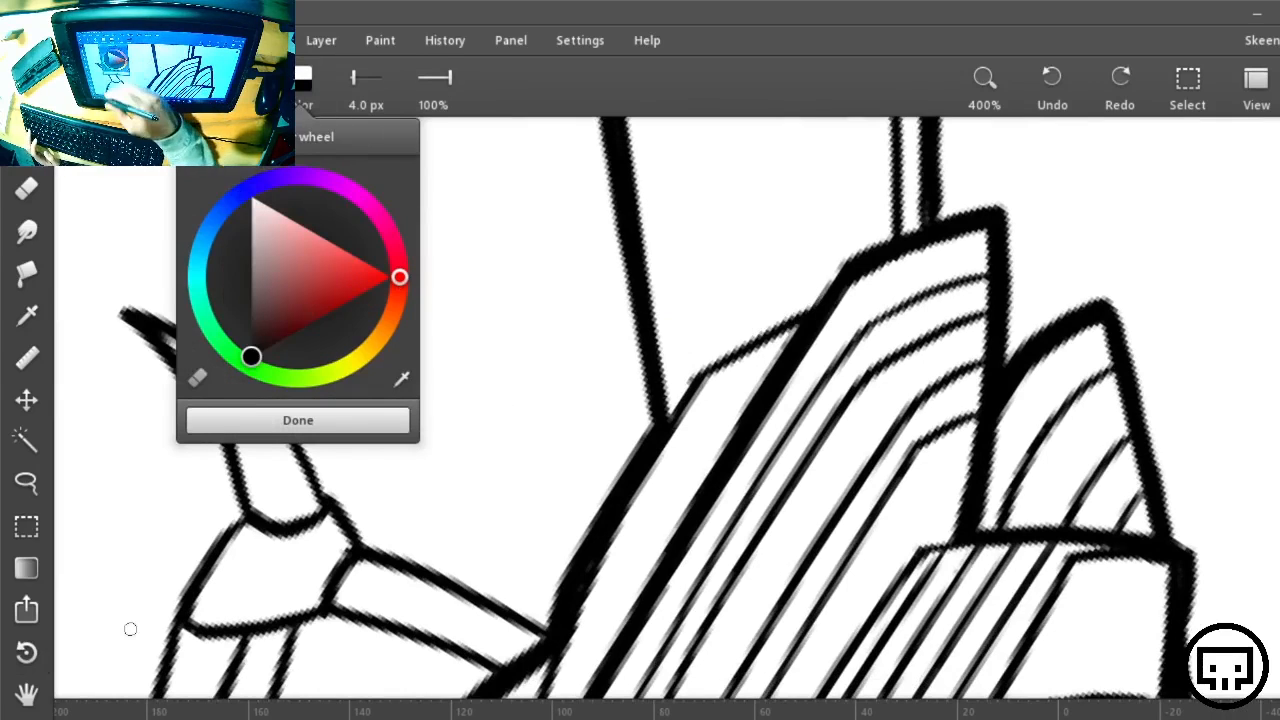
mouse_move(815, 300)
mouse_down()
mouse_move(710, 359)
mouse_move(668, 419)
mouse_move(701, 367)
mouse_move(665, 422)
mouse_up()
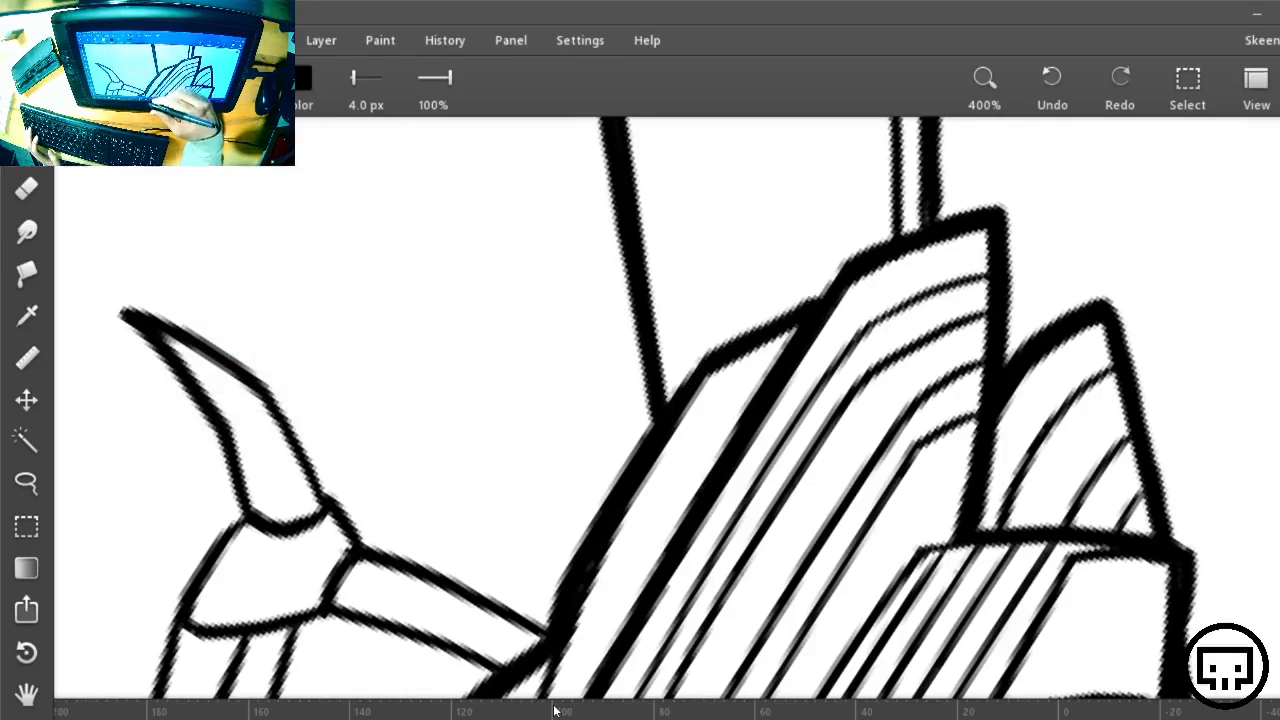
Thicken the end of the throat strip and the head's rear edge running from it to the wing's shoulder
mouse_move(698, 627)
mouse_down()
mouse_move(740, 246)
mouse_move(772, 163)
mouse_up()
mouse_move(626, 620)
mouse_down()
mouse_move(637, 380)
mouse_move(690, 138)
mouse_move(597, 454)
mouse_move(454, 145)
mouse_up()
key(r)
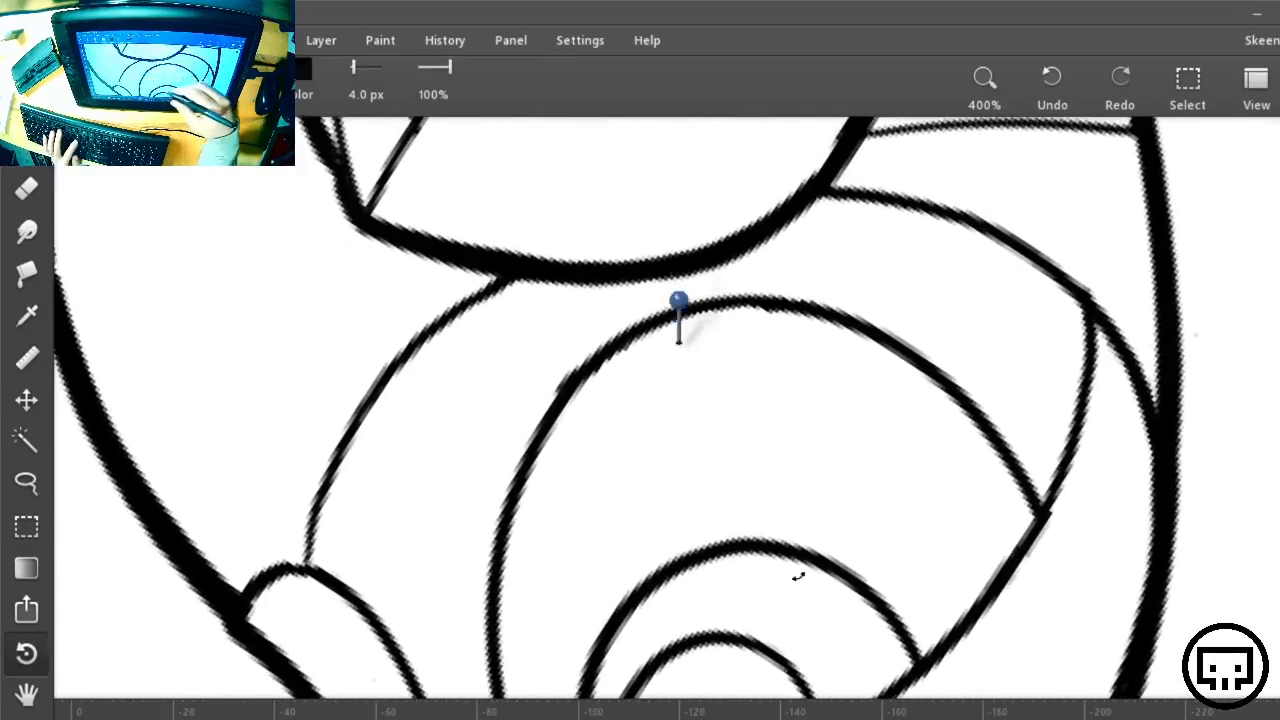
drag(797, 574, 792, 607)
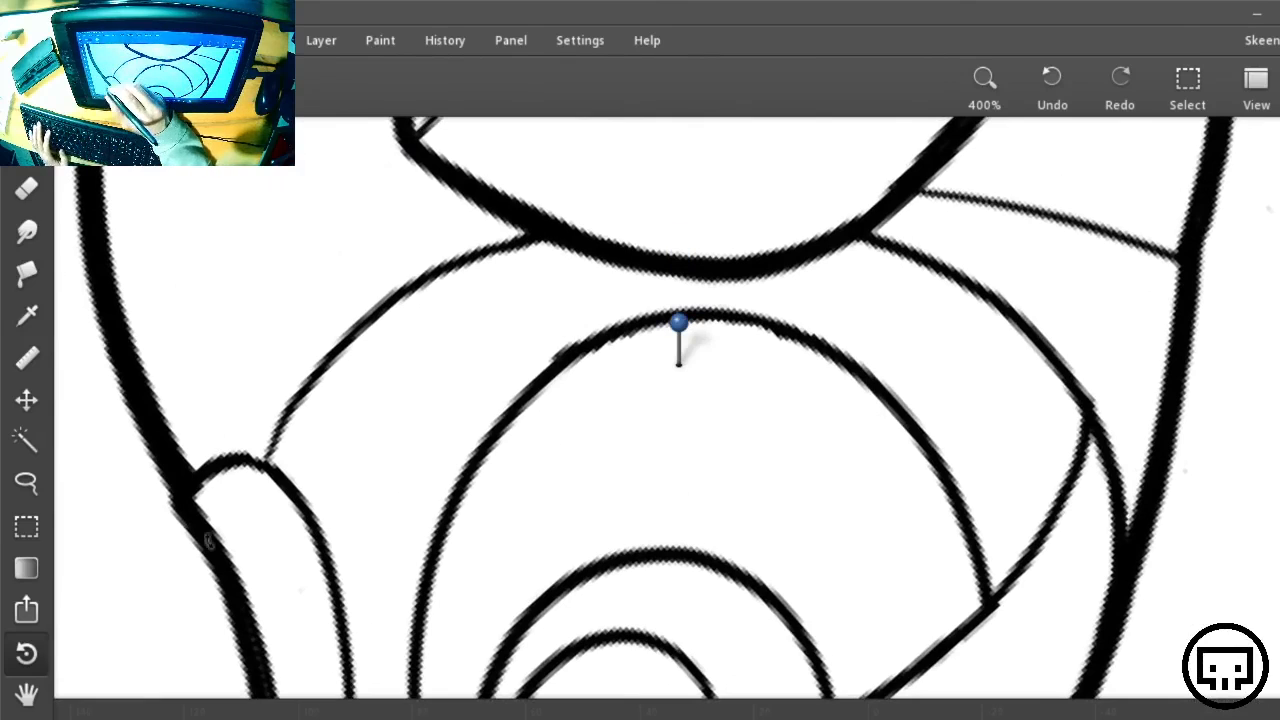
key(b)
mouse_move(184, 485)
mouse_down()
mouse_move(258, 459)
mouse_move(281, 430)
mouse_move(264, 463)
mouse_move(320, 370)
mouse_move(396, 297)
mouse_move(476, 251)
mouse_move(548, 236)
mouse_up()
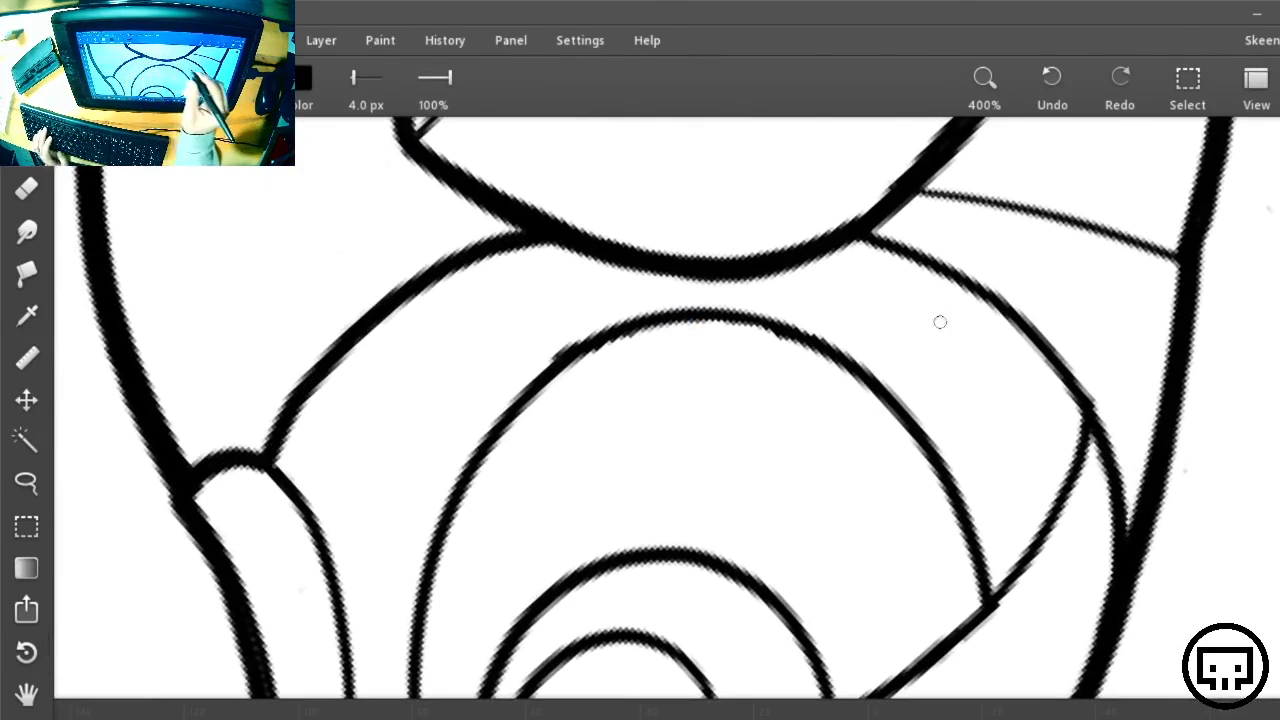
Thicken the neck line running from the wing's shoulder to the back outline
key(r)
drag(1092, 376, 737, 525)
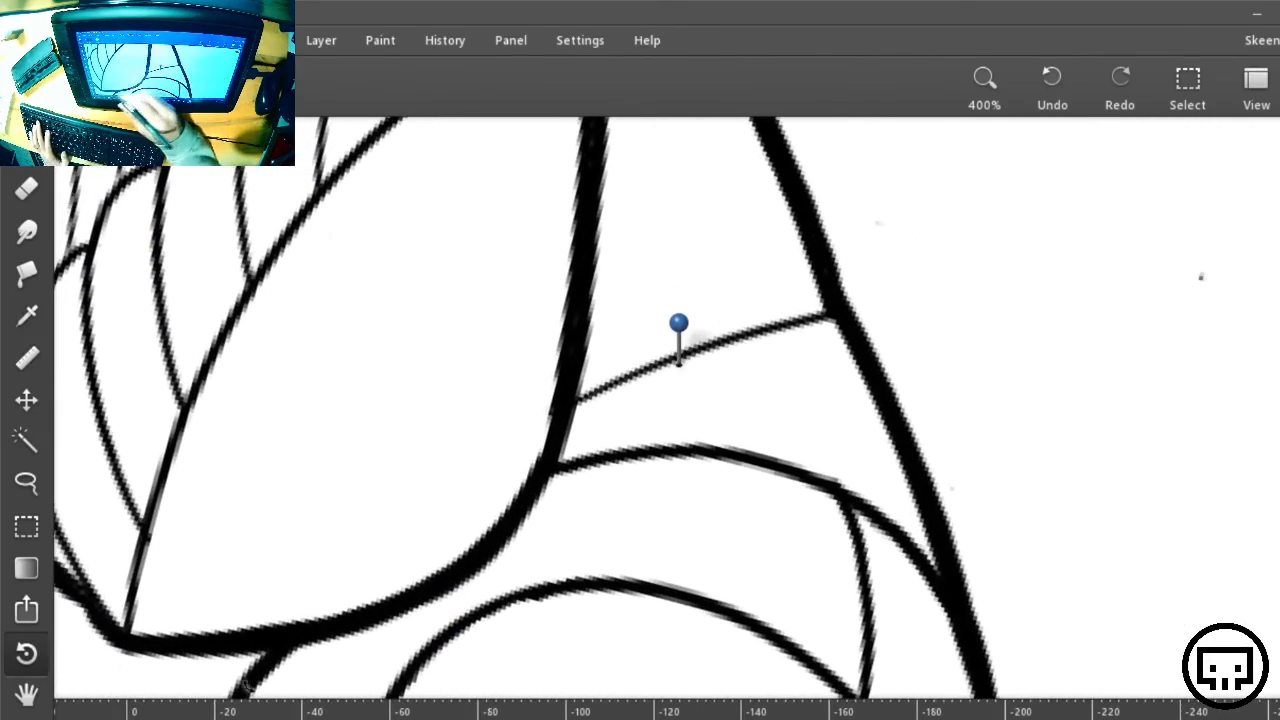
key(b)
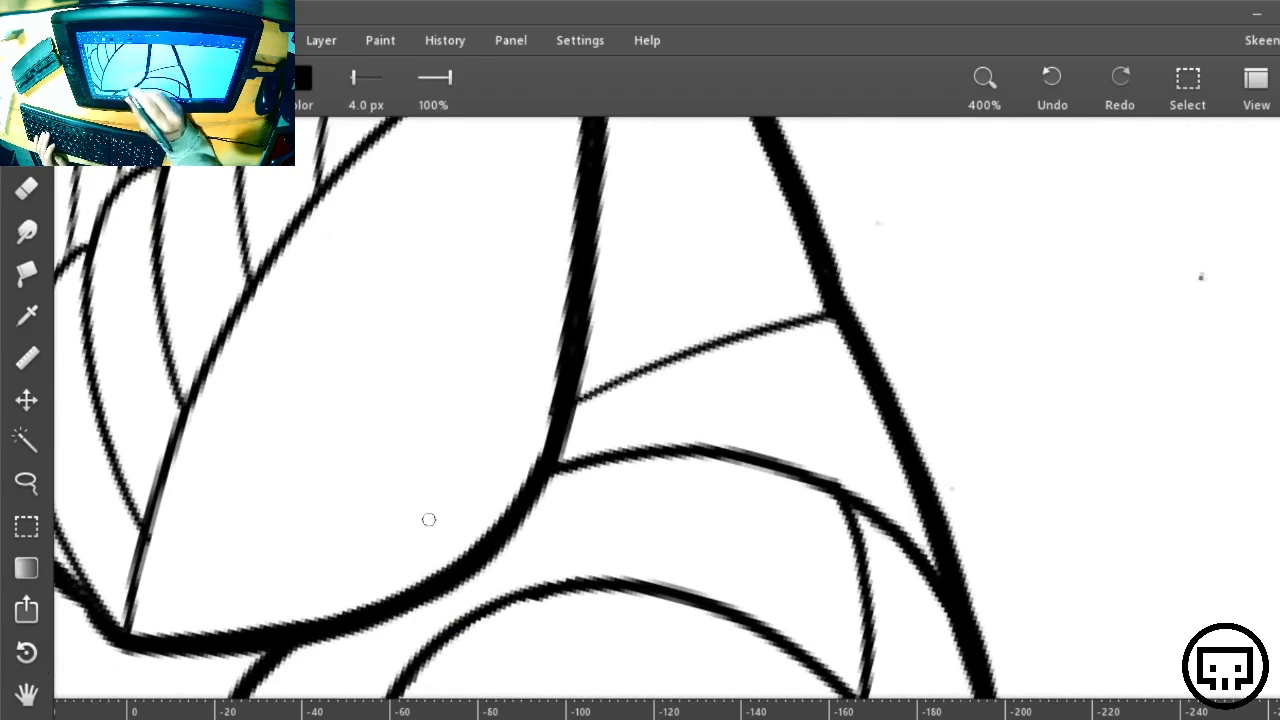
mouse_move(566, 416)
mouse_down()
mouse_move(754, 328)
mouse_move(840, 304)
mouse_up()
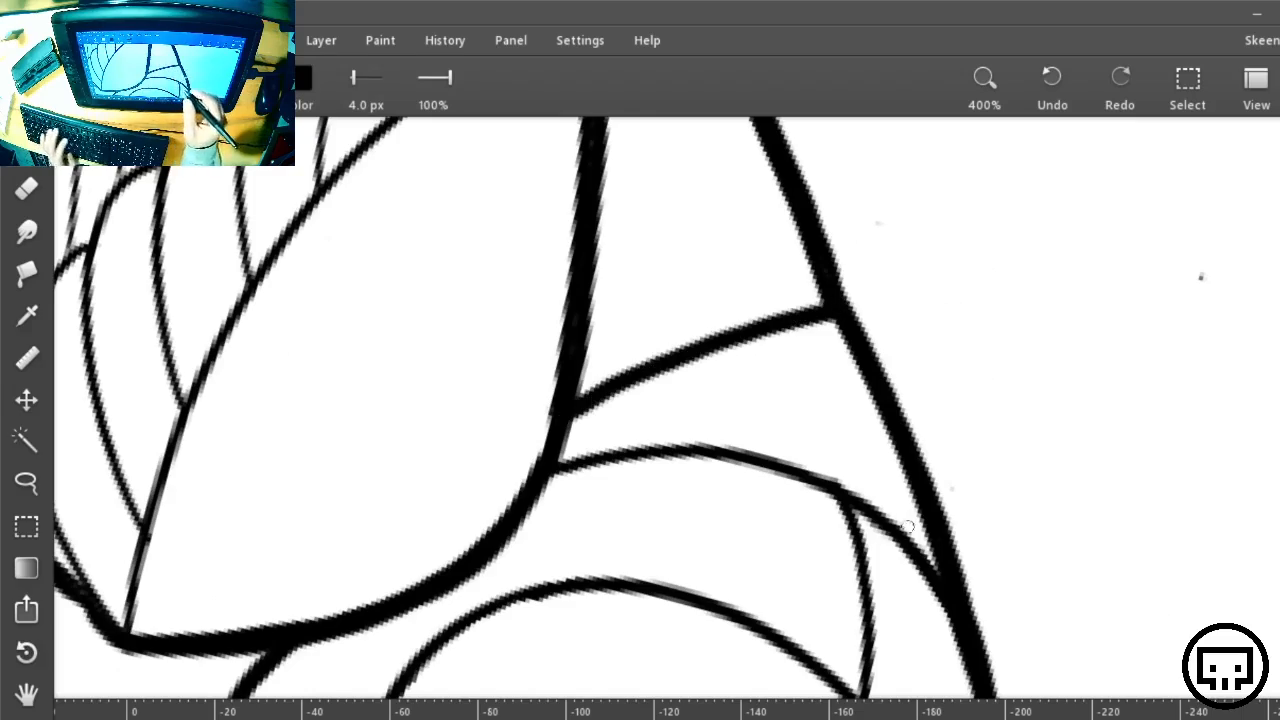
Bring the whole bird upright into view and show Layer 5, checking the neighbouring sketch layers
key(r)
drag(1014, 484, 666, 229)
key(minus)
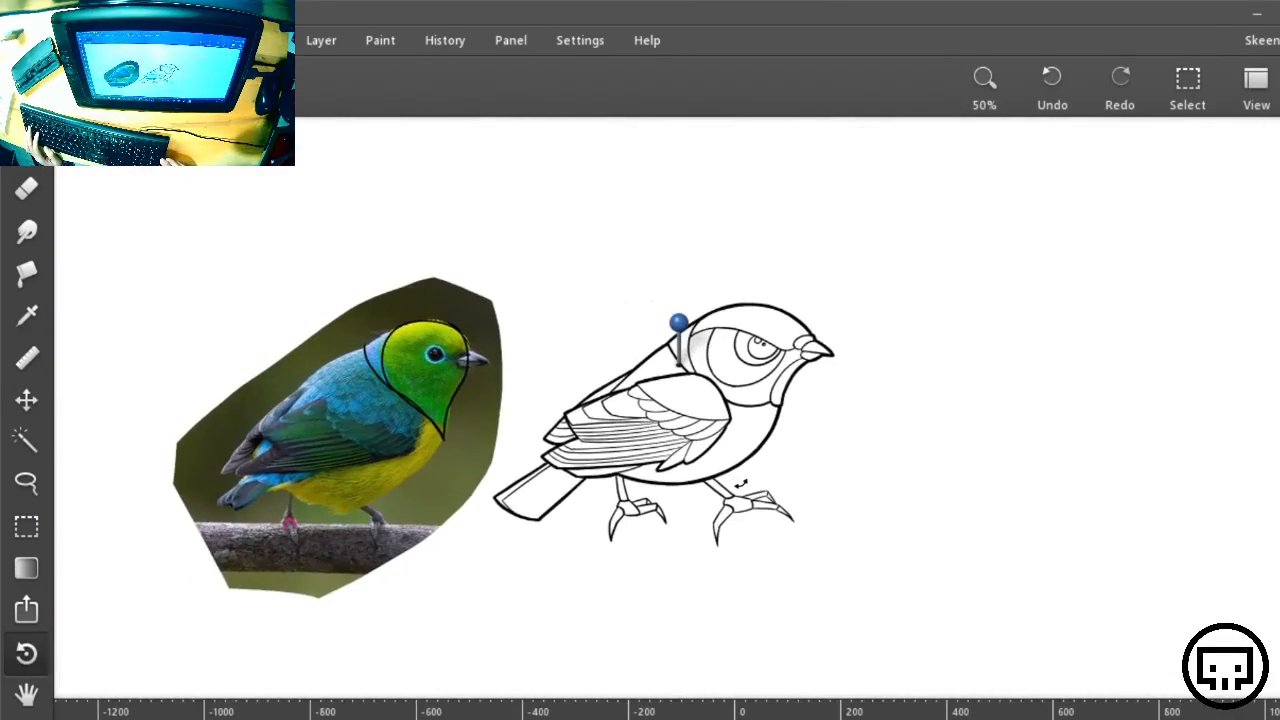
key(space)
drag(975, 391, 854, 448)
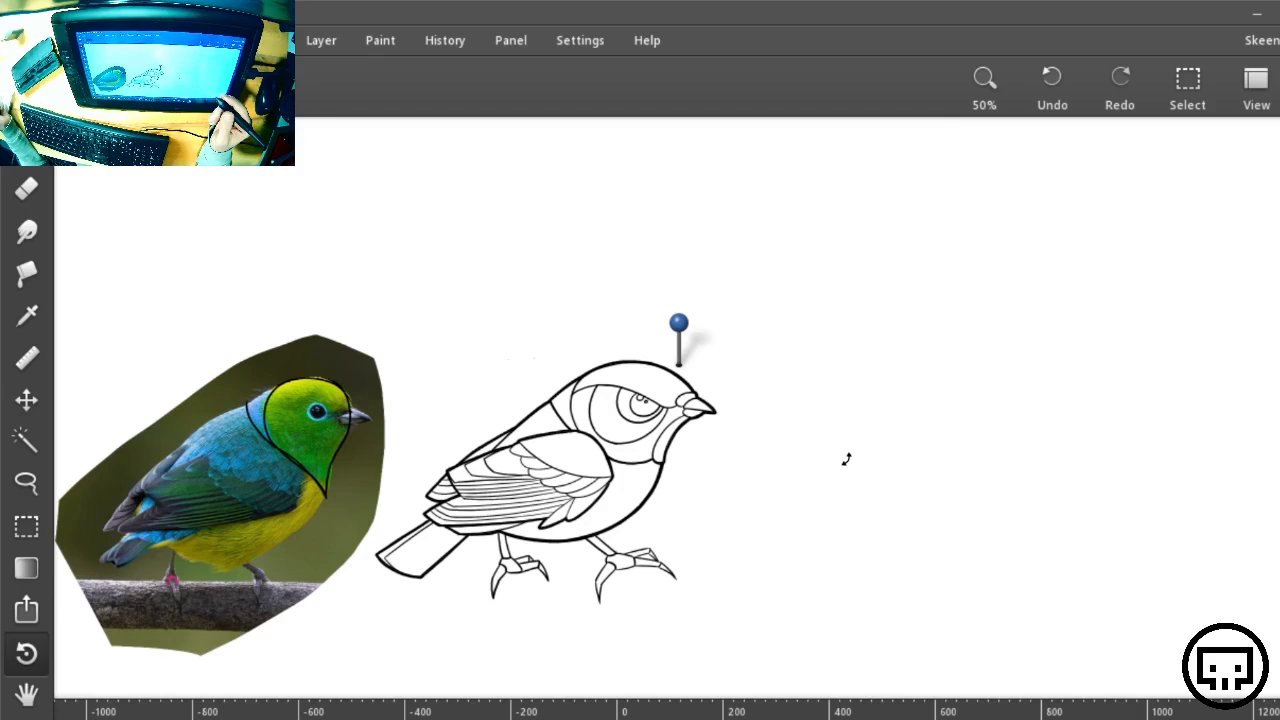
click(1275, 88)
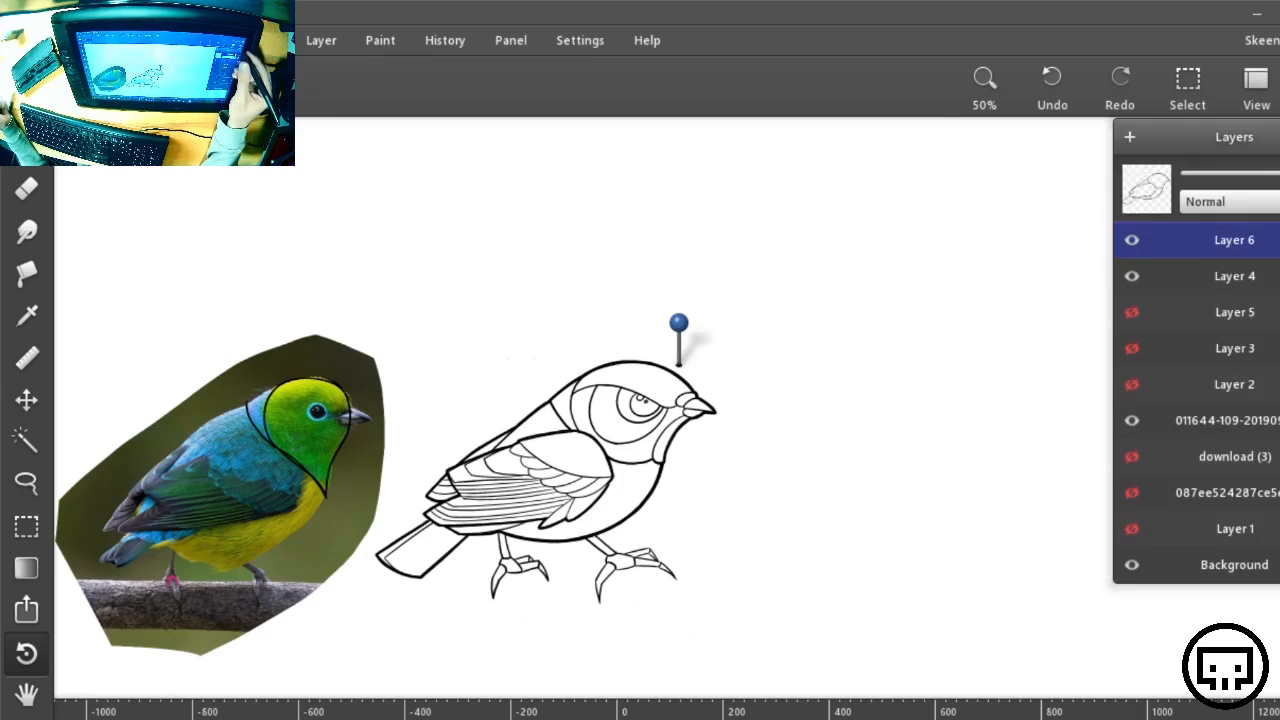
click(1131, 284)
click(1131, 291)
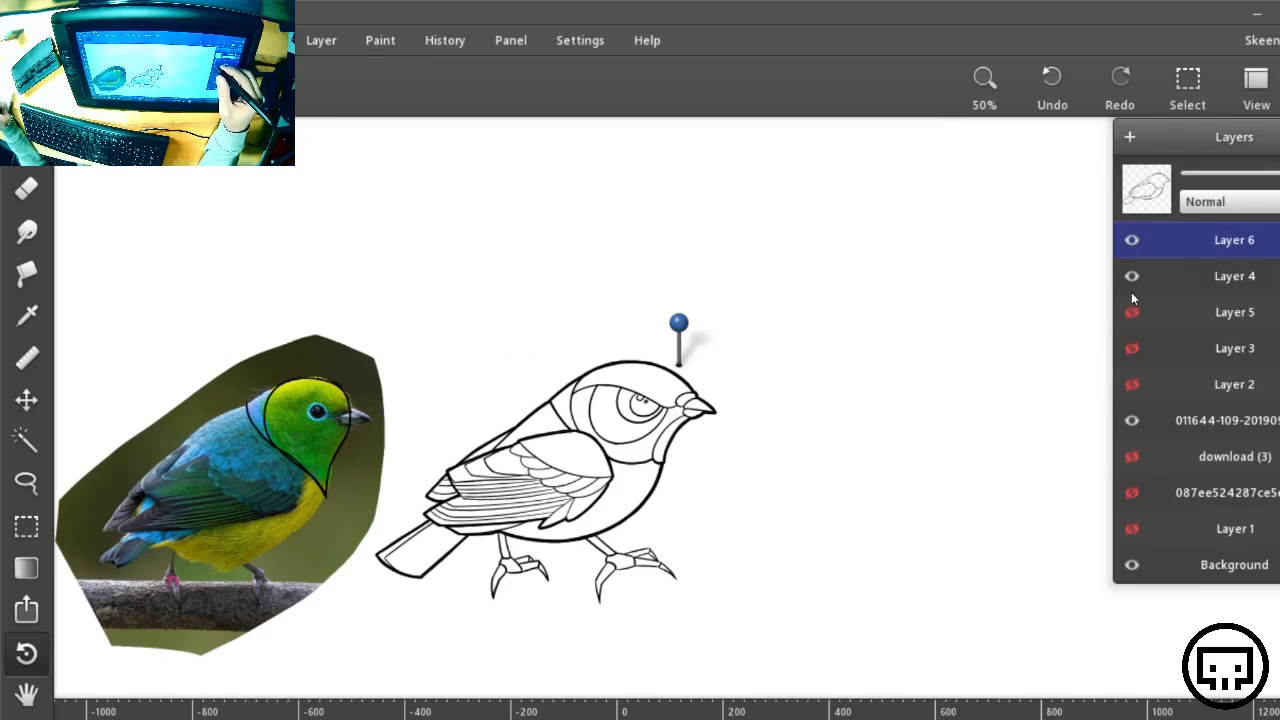
mouse_move(1130, 297)
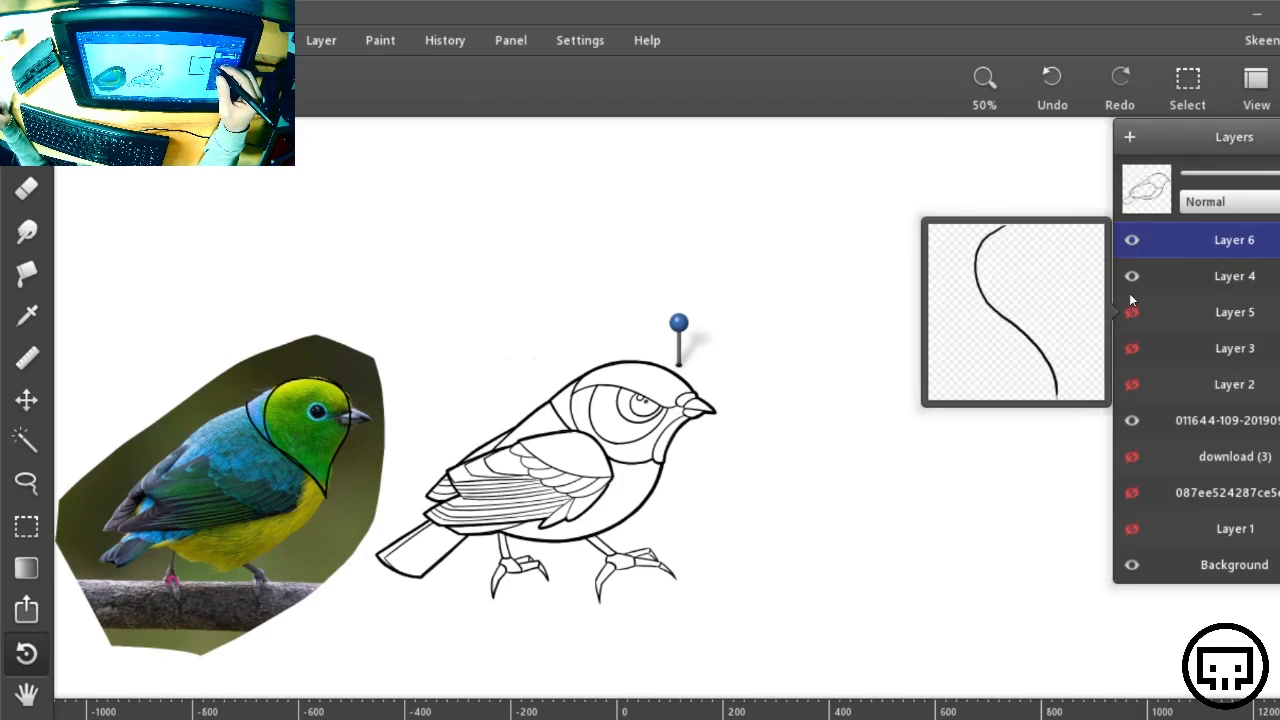
click(1132, 313)
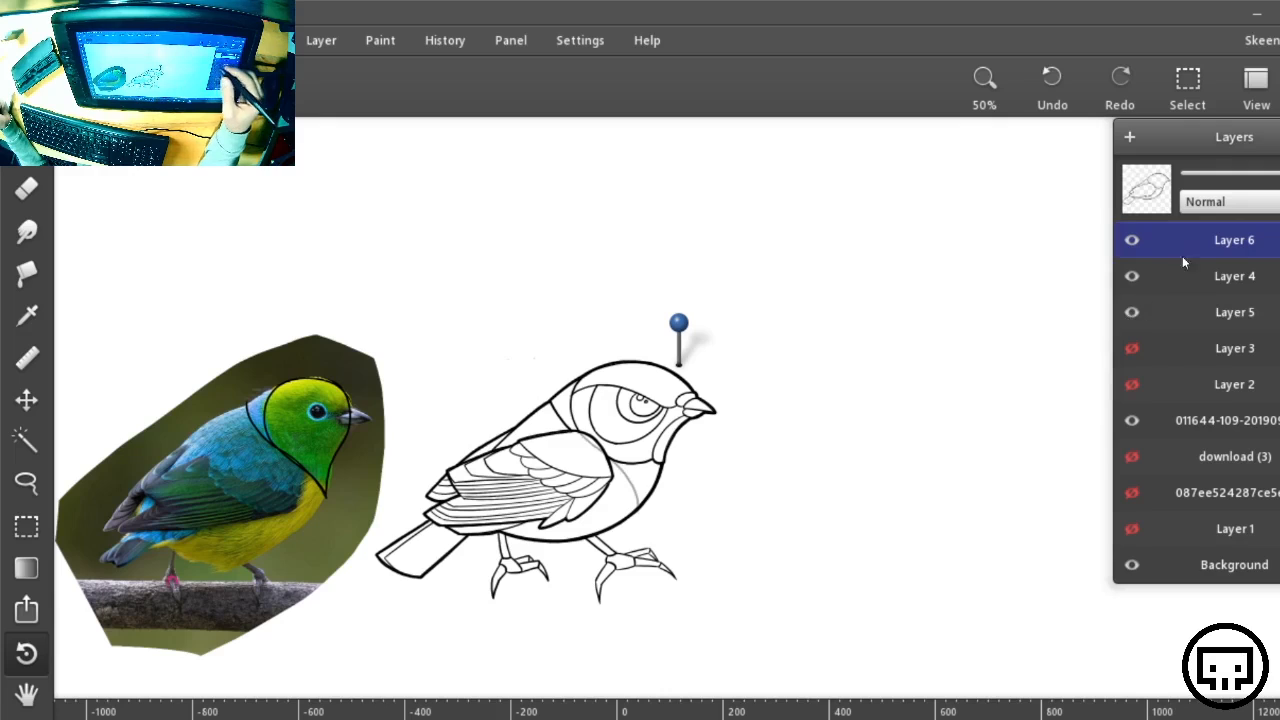
click(1132, 349)
click(1131, 349)
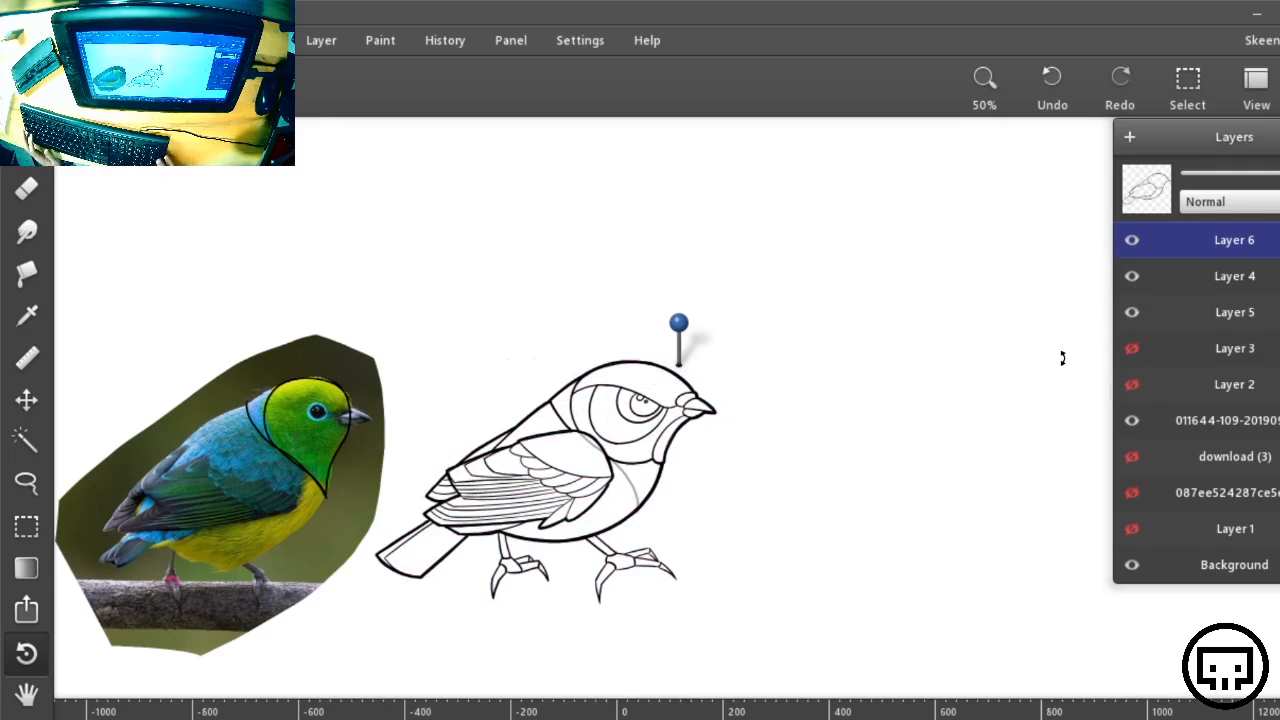
Undo the display of Layer 5 and the thickening of the neck line and head's rear edge, and show the layer list with the brush active
key(ctrl+plus)
key(ctrl+plus)
drag(866, 546, 737, 254)
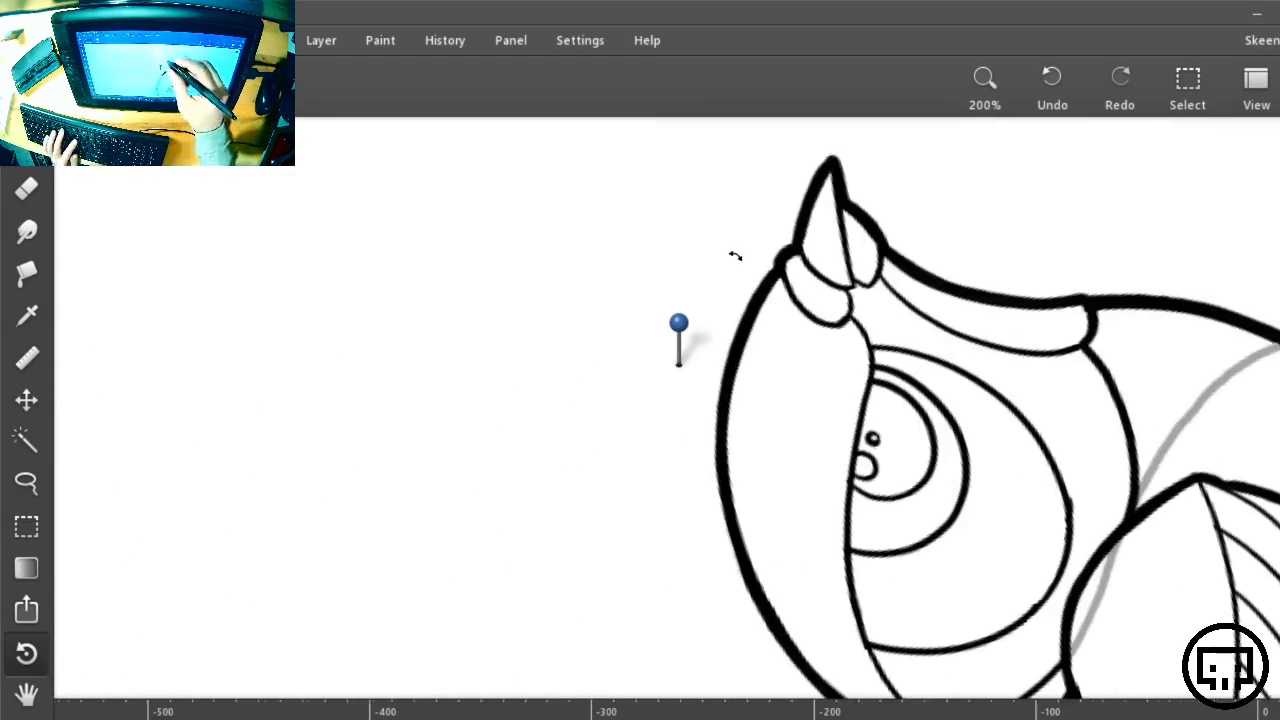
key(space)
drag(985, 462, 453, 267)
key(space)
drag(674, 267, 743, 415)
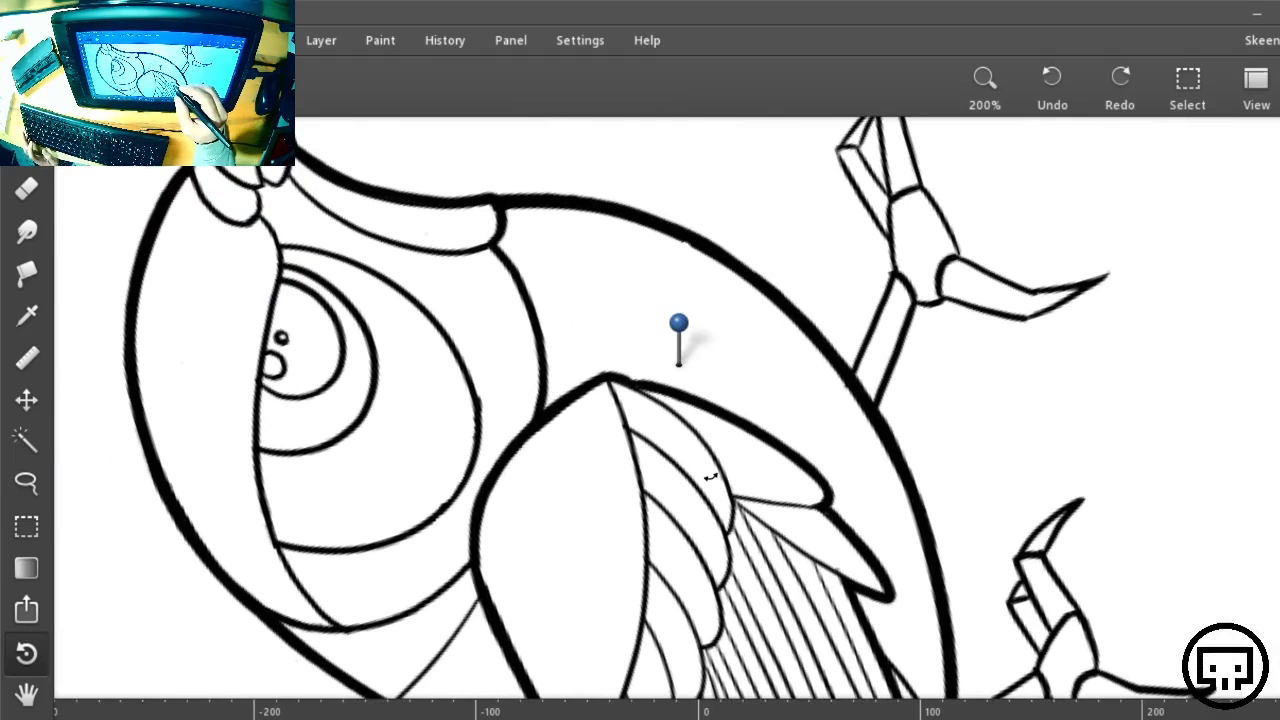
key(ctrl+z)
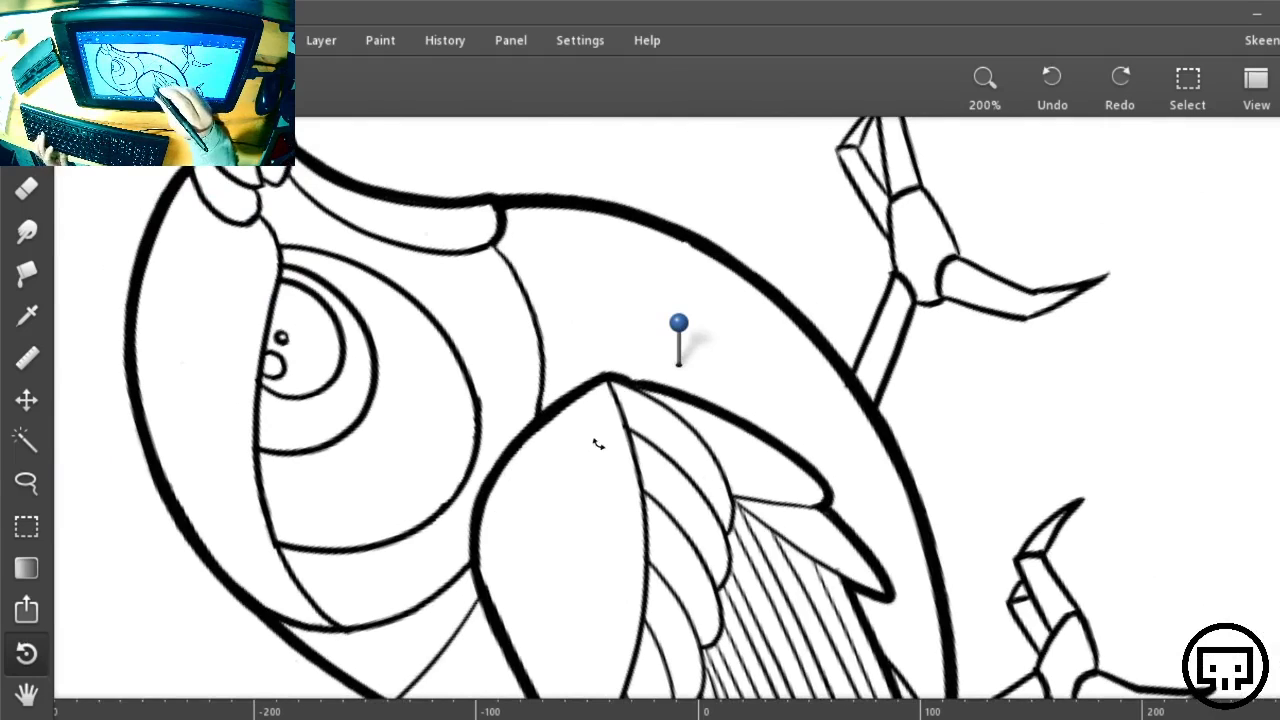
key(b)
key(l)
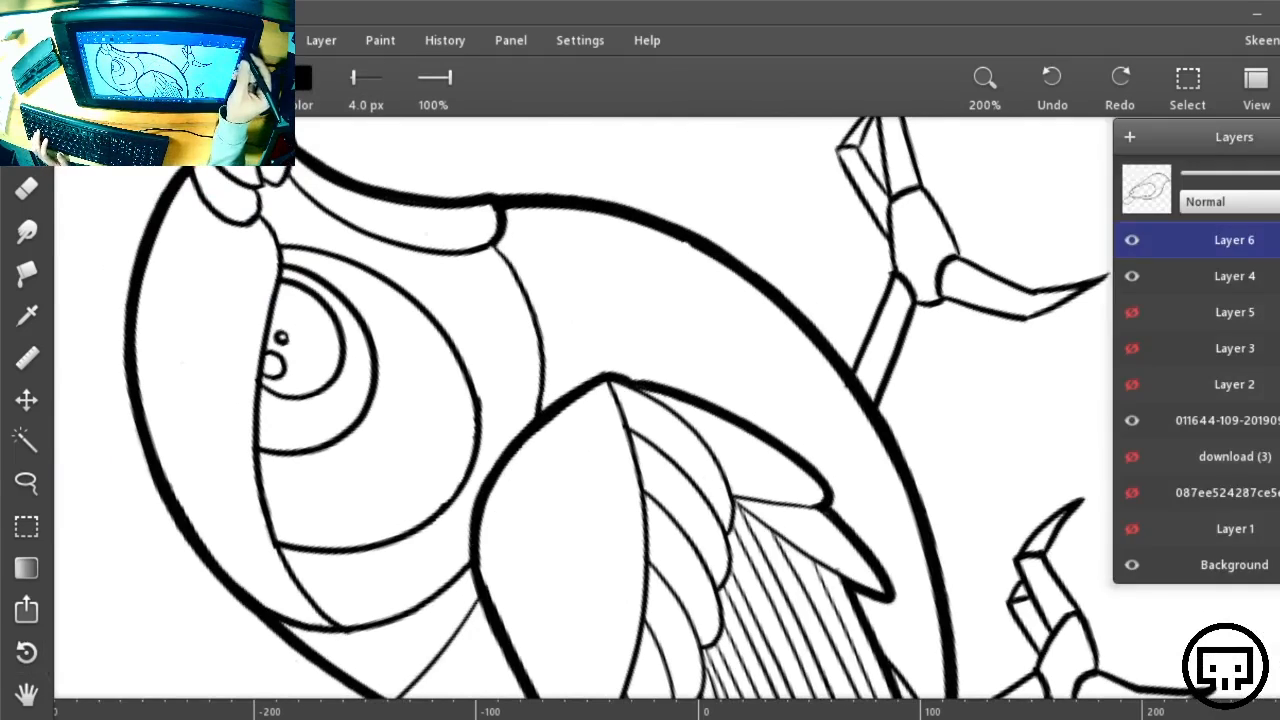
Show Layer 5 as a guide and draw the breast division line from the wing's shoulder to the outer contour
click(1133, 315)
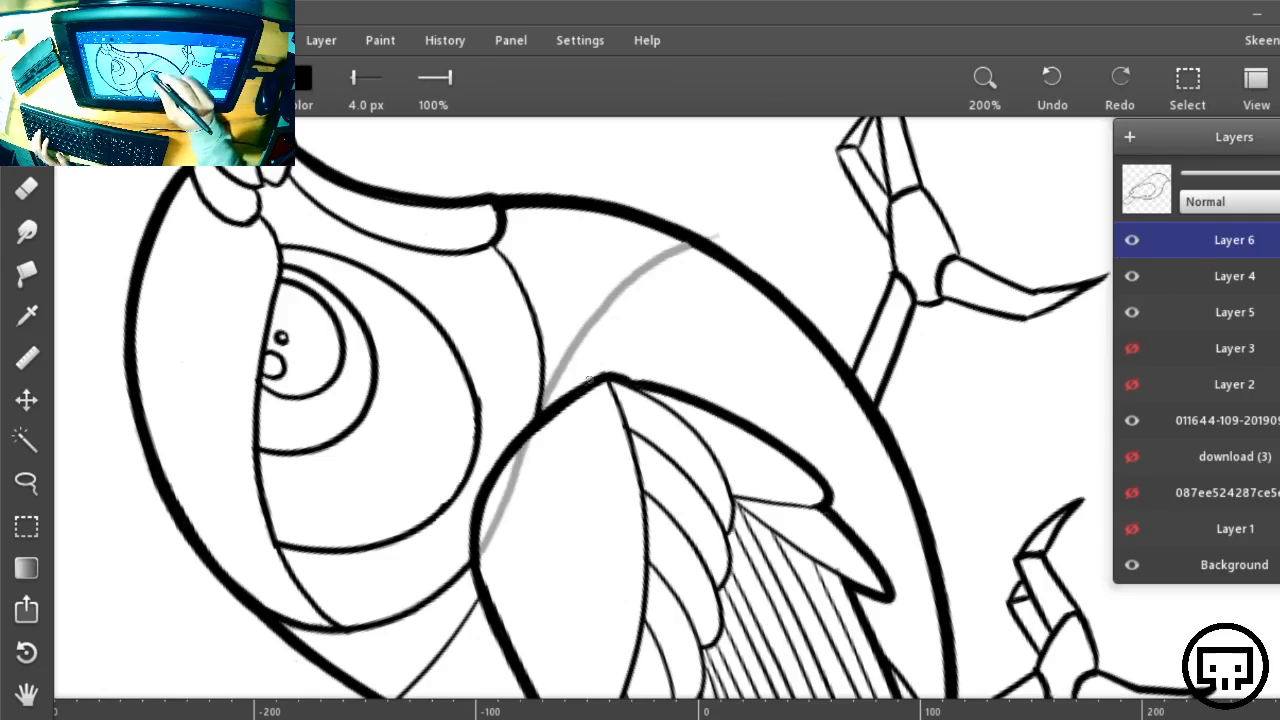
mouse_move(567, 393)
mouse_down()
mouse_move(605, 345)
mouse_move(745, 242)
mouse_up()
key(ctrl+z)
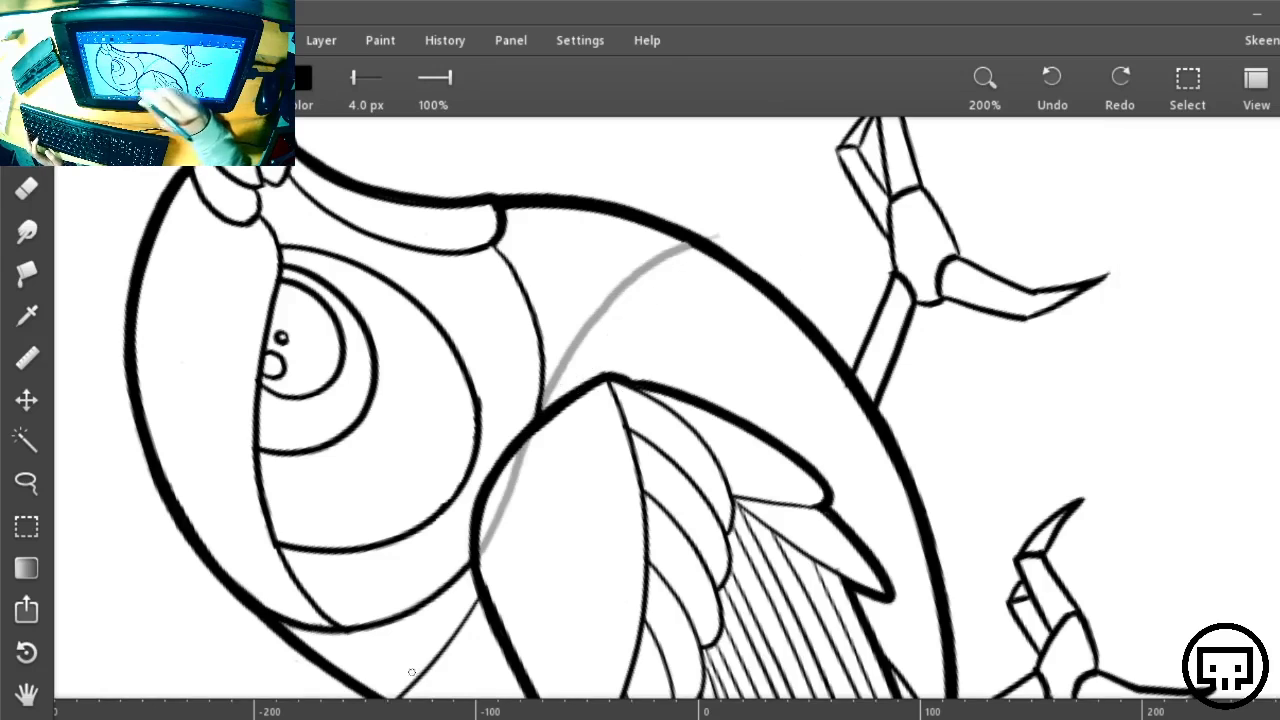
drag(546, 410, 690, 242)
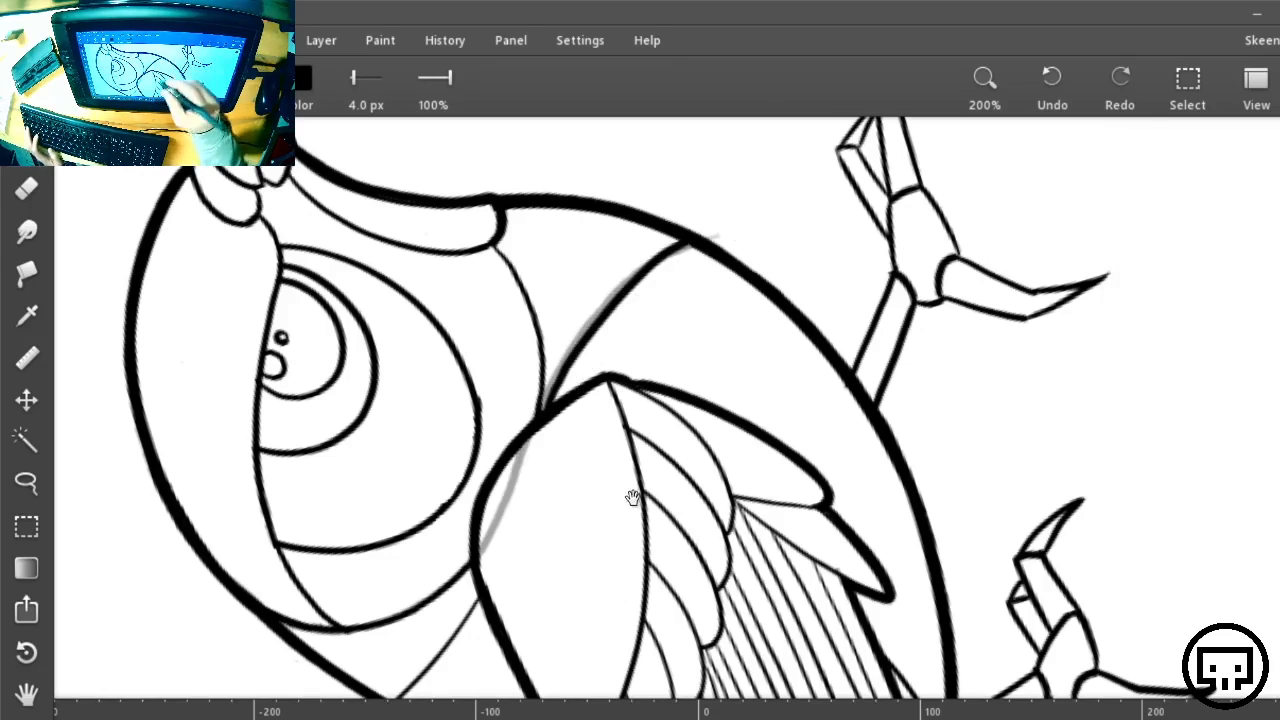
Thicken the neck line from the wing's shoulder to the back outline, and hide Layer 5
drag(599, 521, 678, 329)
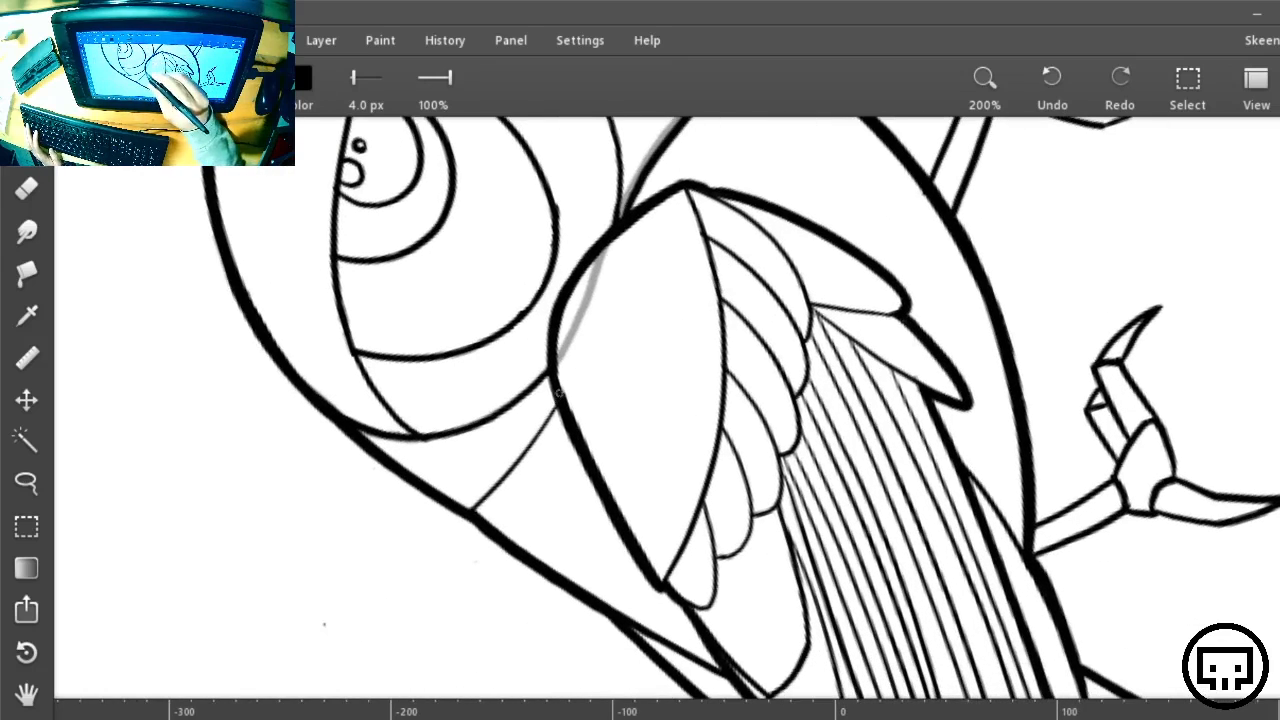
drag(559, 393, 484, 496)
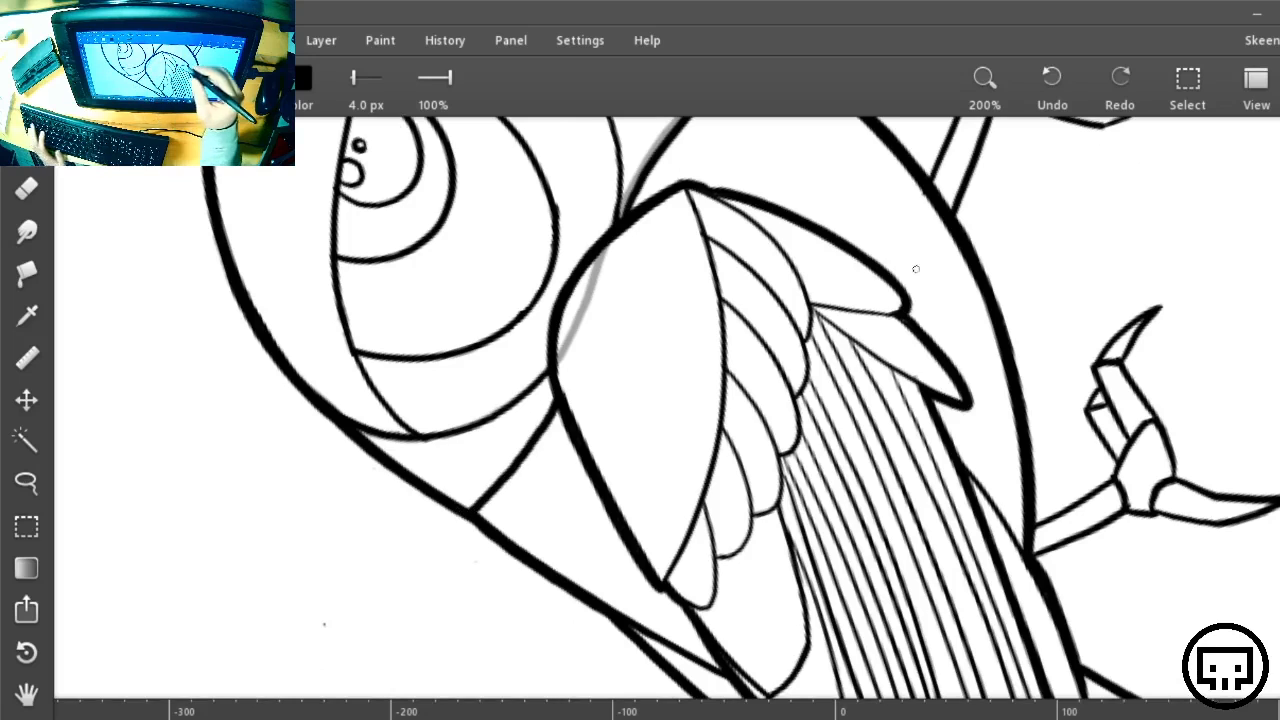
drag(1012, 287, 763, 563)
mouse_move(1276, 172)
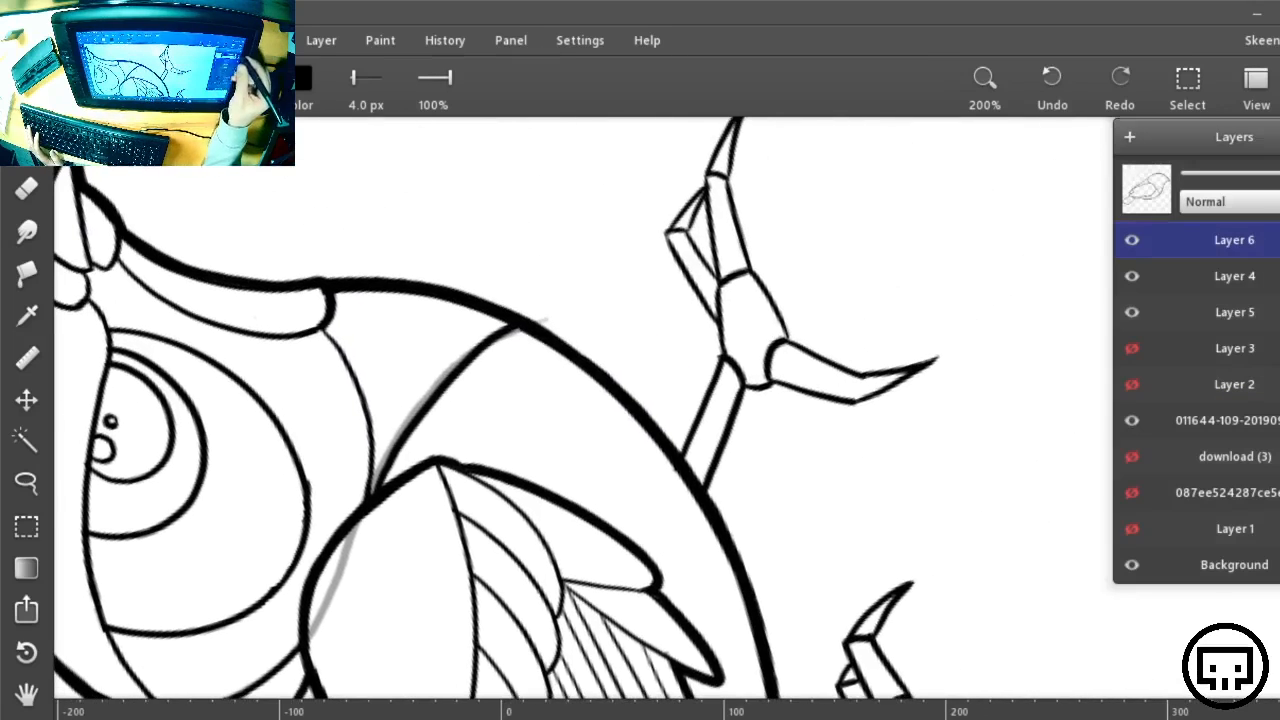
click(1133, 312)
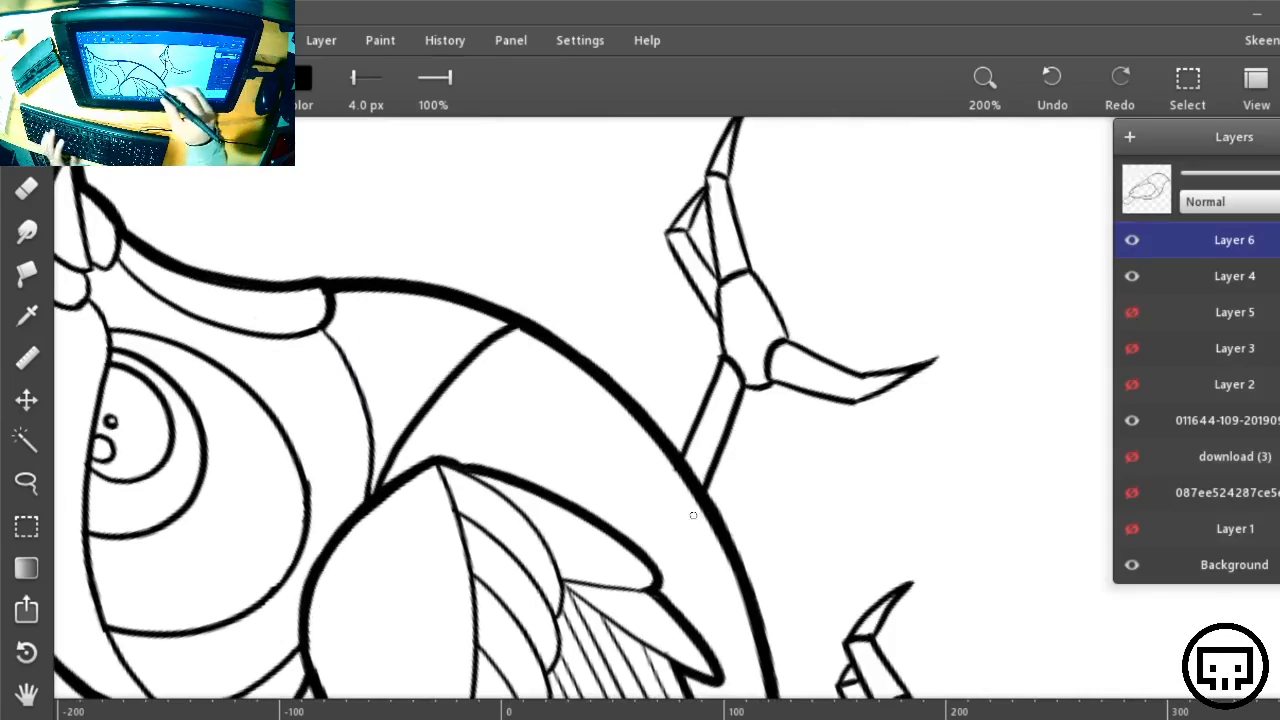
Bring the bird upright and erase the neck line between the wing's shoulder and the back outline from the line art layers
key(ctrl+minus)
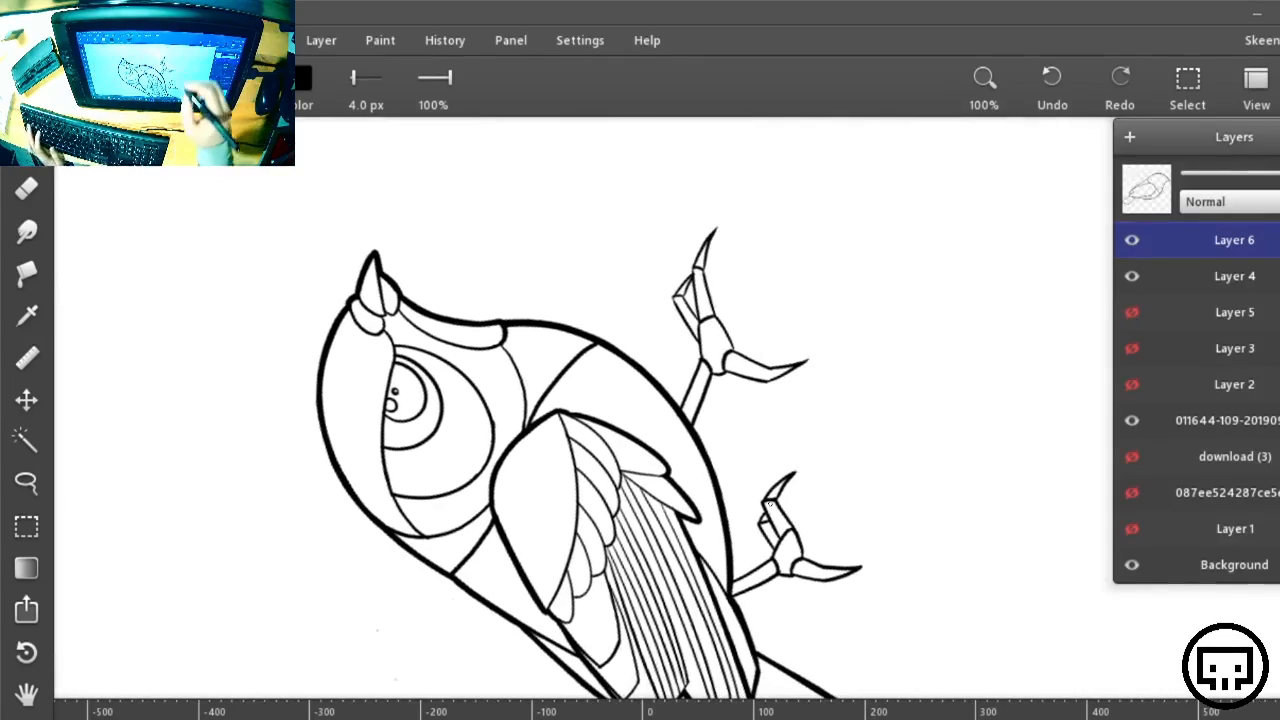
key(r)
drag(903, 309, 507, 606)
drag(986, 437, 891, 663)
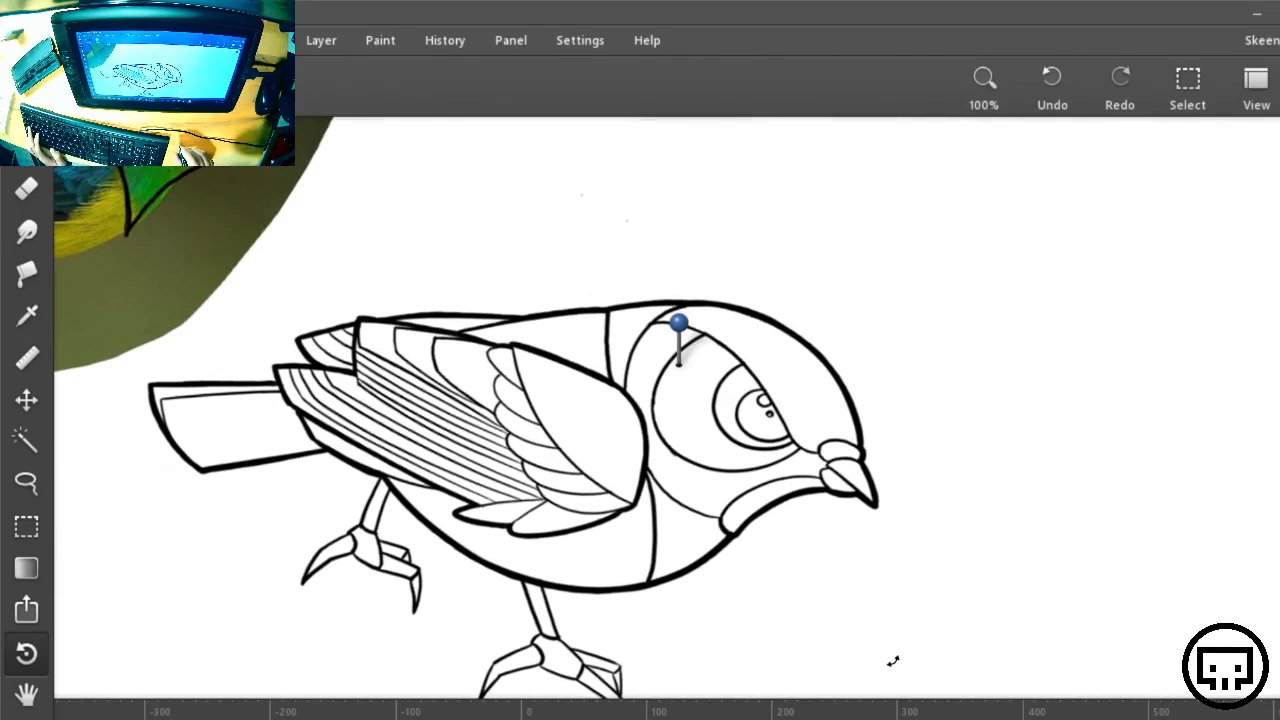
key(e)
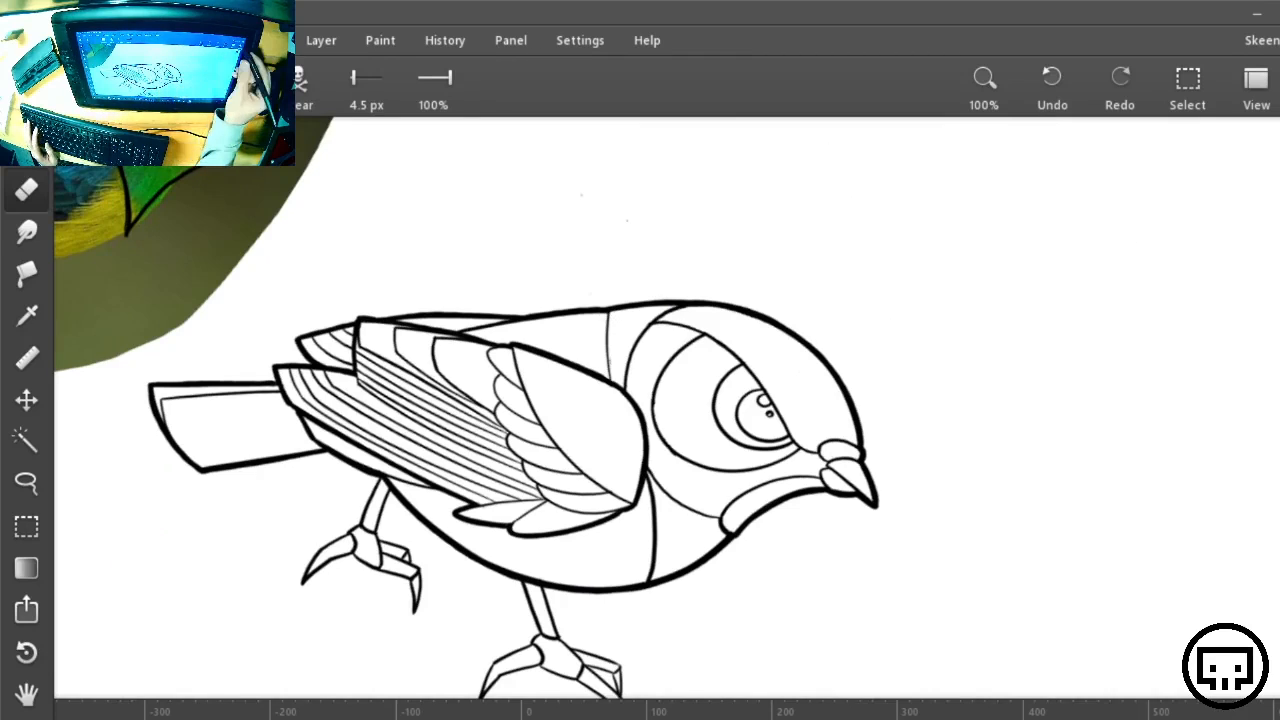
key(ctrl+l)
key(ctrl+l)
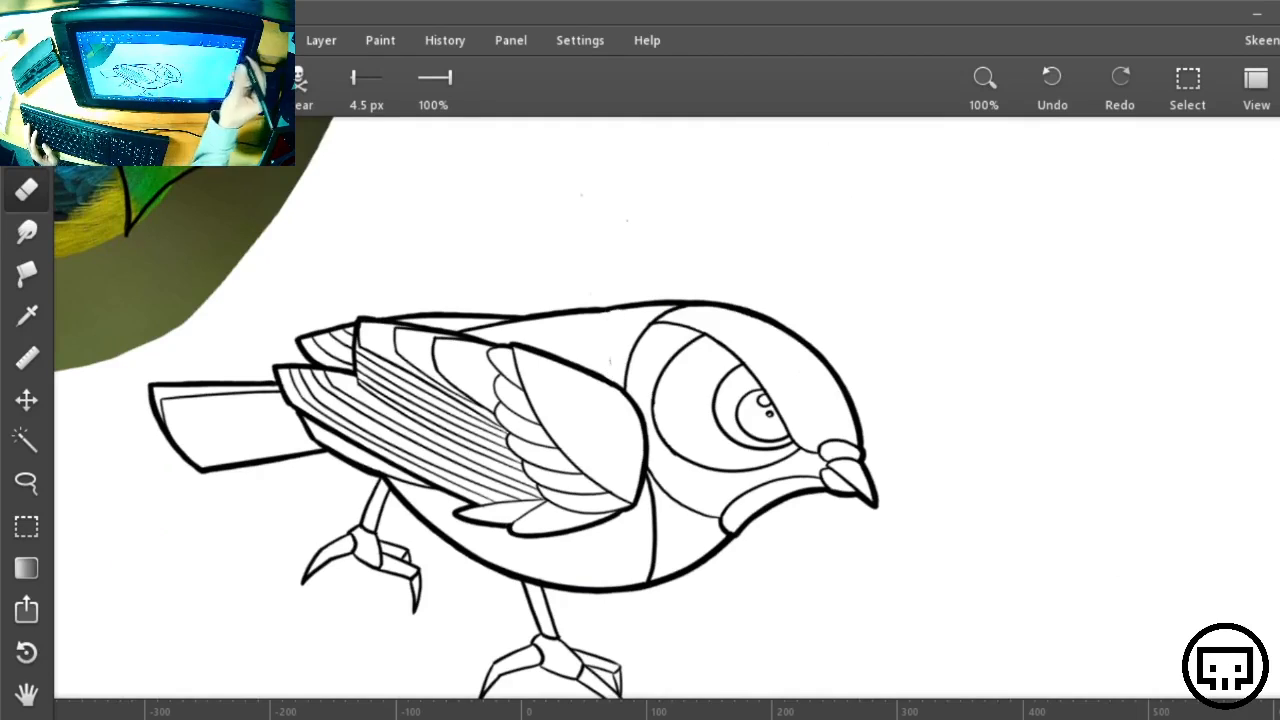
key(ctrl+l)
key(ctrl+l)
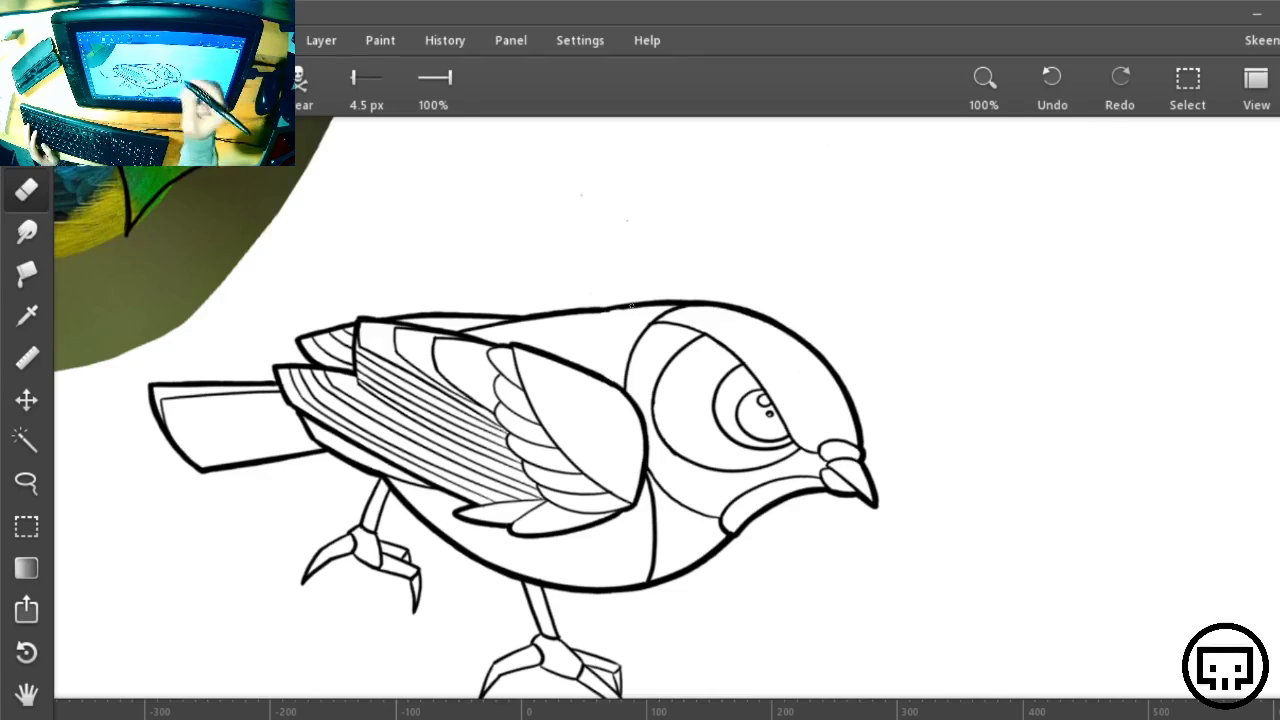
Redraw the uneven stretch of the back outline behind the head with the 4 px brush, undoing the strokes that miss
scroll(631, 305, up, 5)
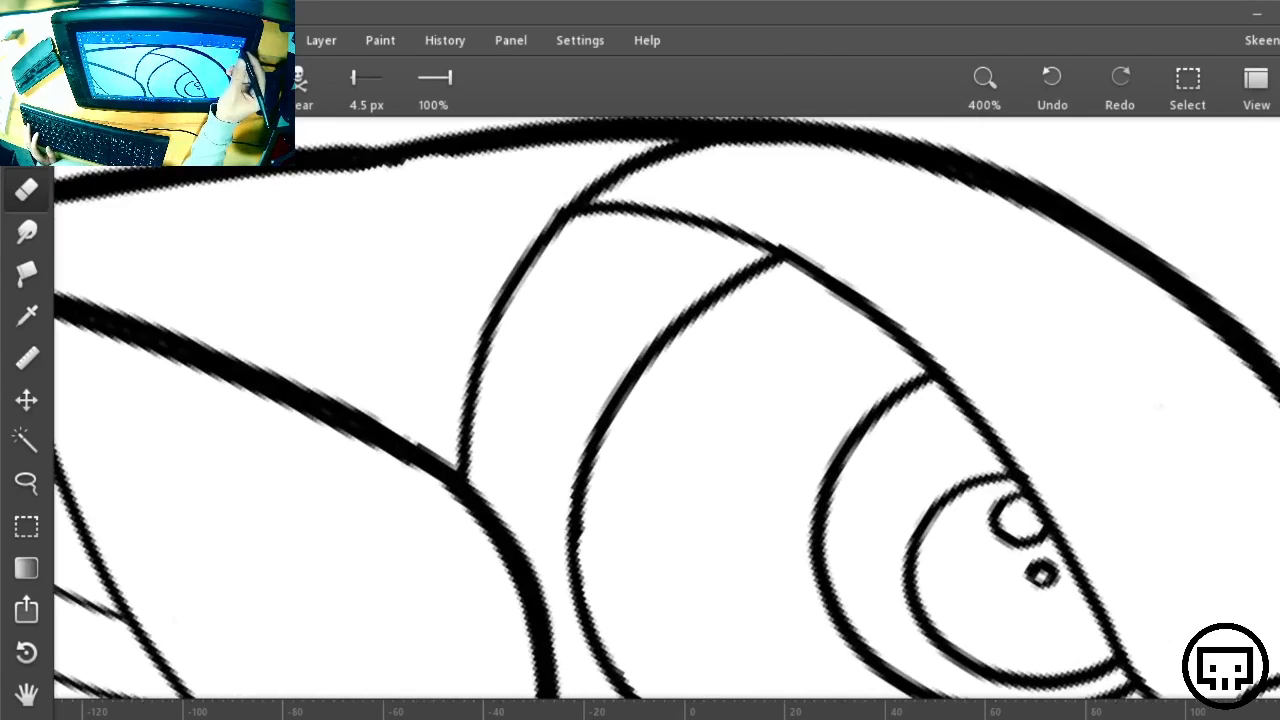
key(ctrl+l)
click(26, 147)
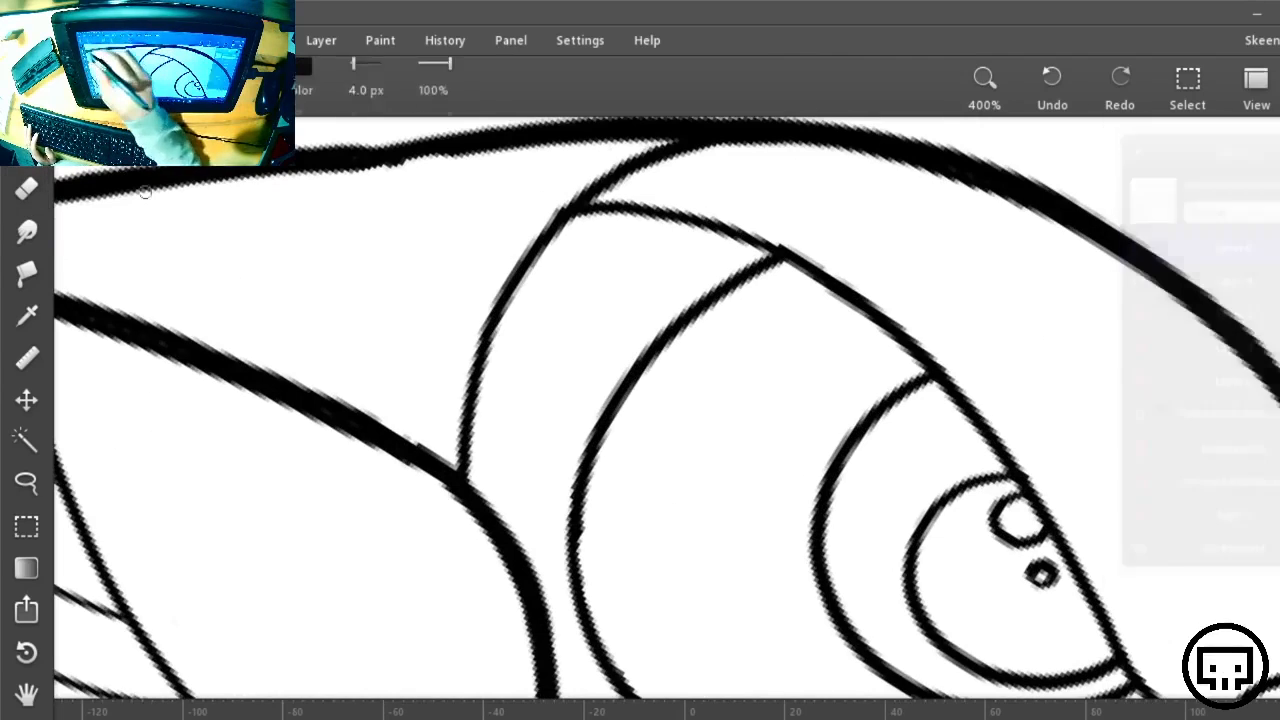
mouse_move(617, 291)
mouse_down()
mouse_move(747, 404)
mouse_move(799, 416)
mouse_up()
key(r)
drag(1080, 416, 1079, 298)
key(b)
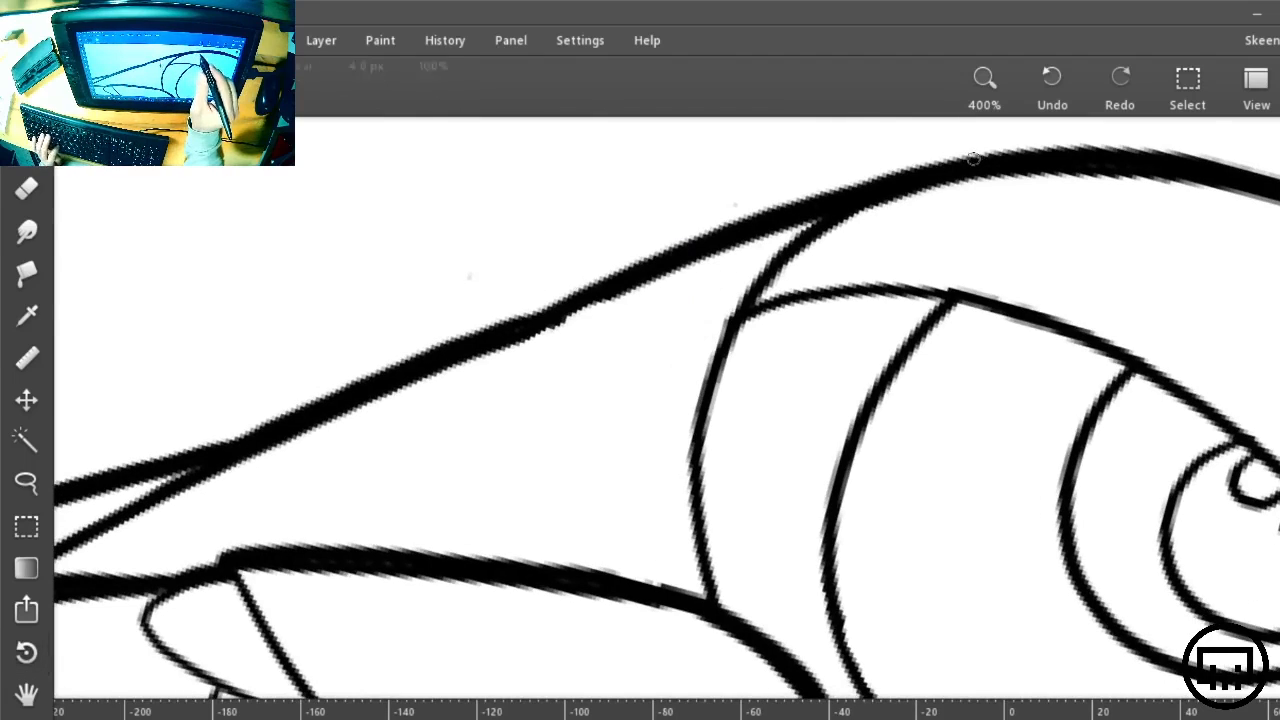
mouse_move(1001, 163)
mouse_down()
mouse_move(648, 271)
mouse_move(334, 423)
mouse_up()
mouse_move(933, 161)
mouse_down()
mouse_move(769, 206)
mouse_move(564, 289)
mouse_move(260, 443)
mouse_move(493, 323)
mouse_move(698, 232)
mouse_up()
key(ctrl+z)
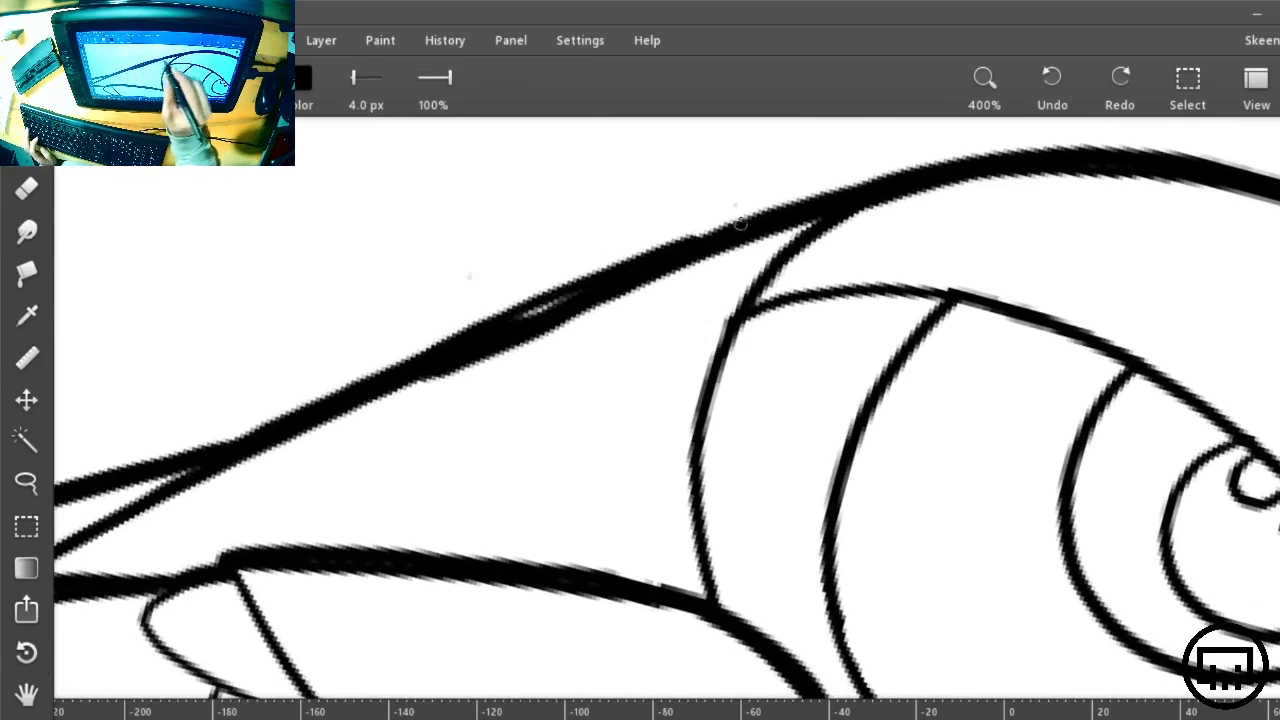
key(ctrl+z)
mouse_move(316, 416)
mouse_down()
mouse_move(672, 250)
mouse_move(512, 346)
mouse_move(482, 342)
mouse_move(604, 296)
mouse_up()
Erase the rough lower edge of the back outline behind the head on Layer 4 with the 4.5 px eraser
key(e)
click(1250, 94)
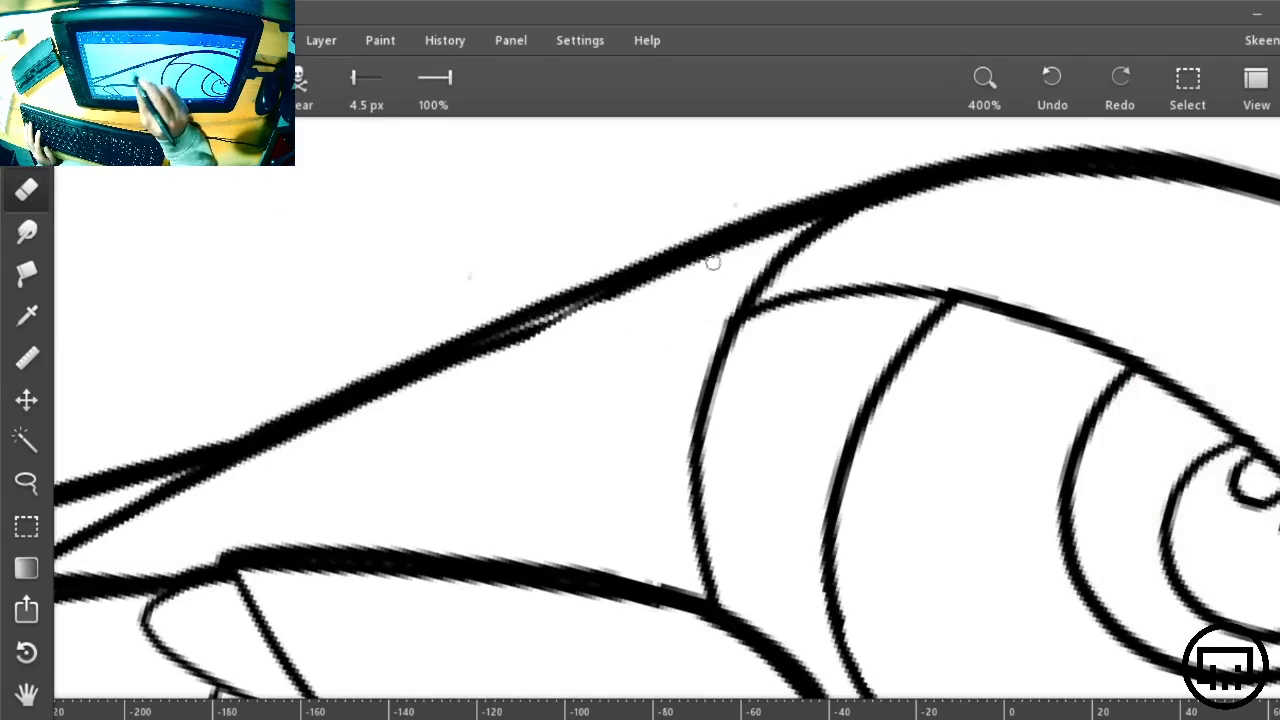
click(1218, 269)
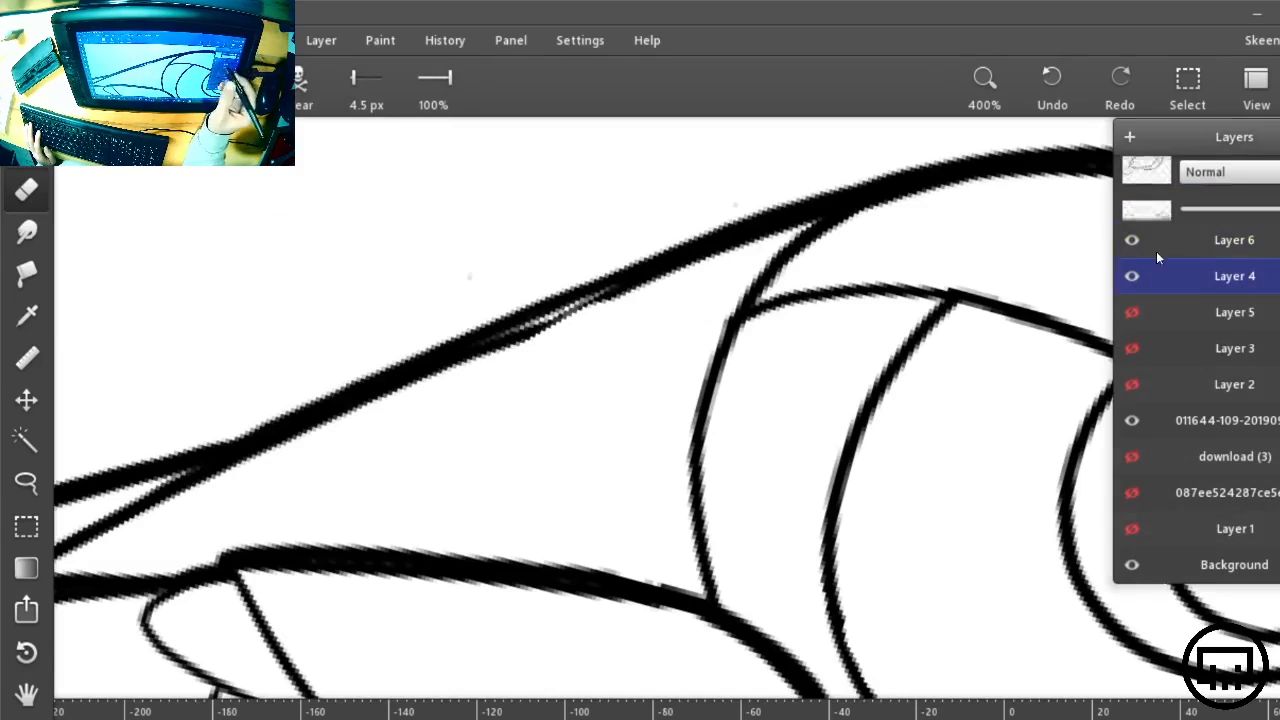
drag(689, 282, 450, 367)
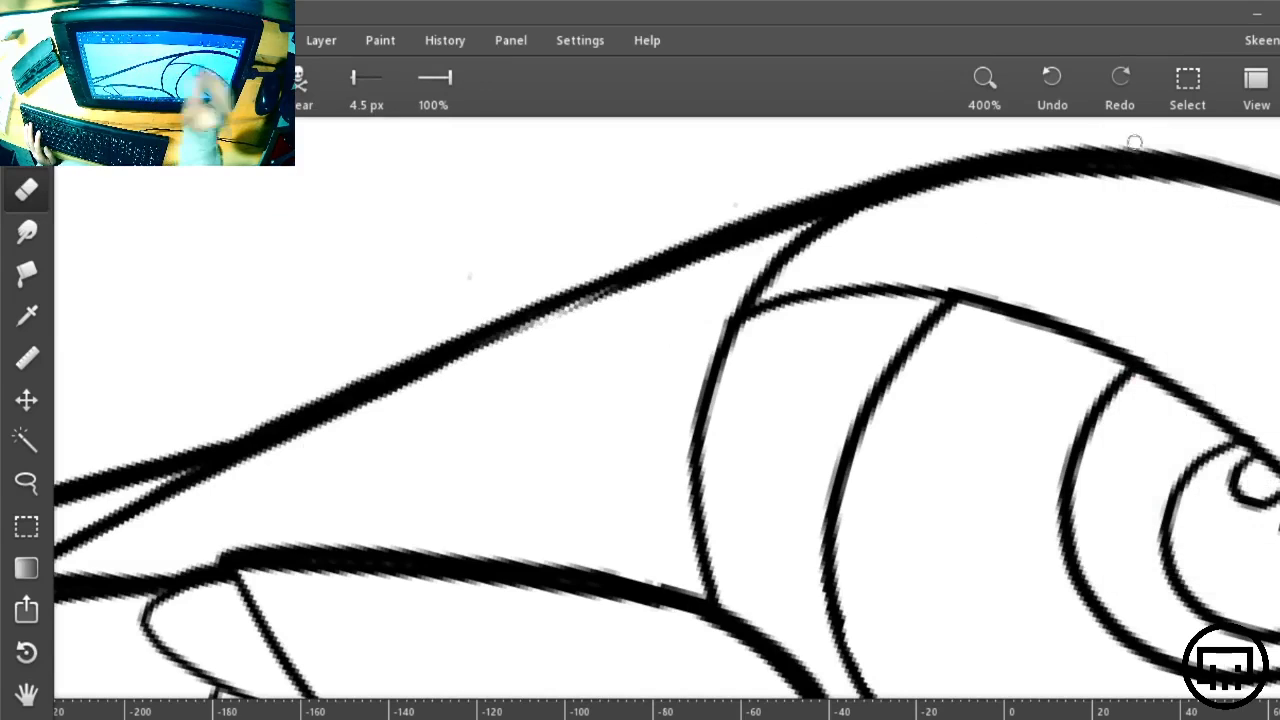
Fill in and even out the thinned back outline behind the head with the 4 px brush on Layer 6
mouse_move(1249, 157)
click(1177, 236)
key(b)
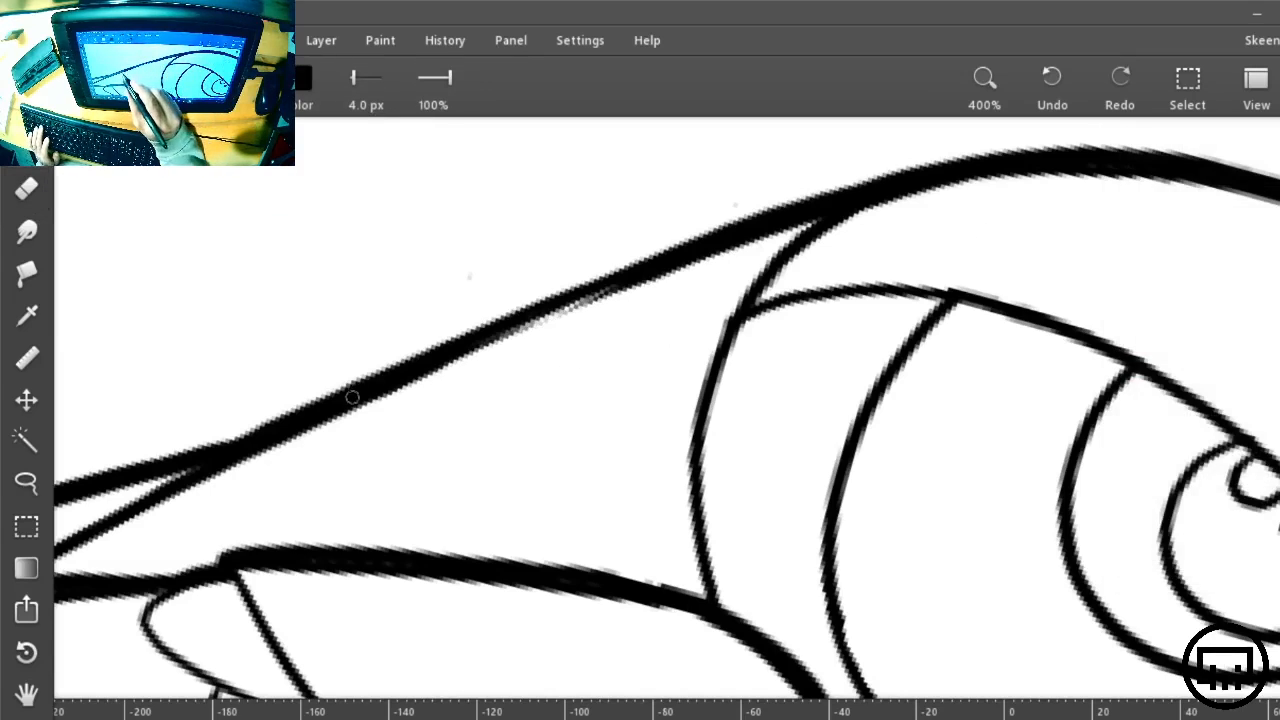
drag(470, 350, 678, 268)
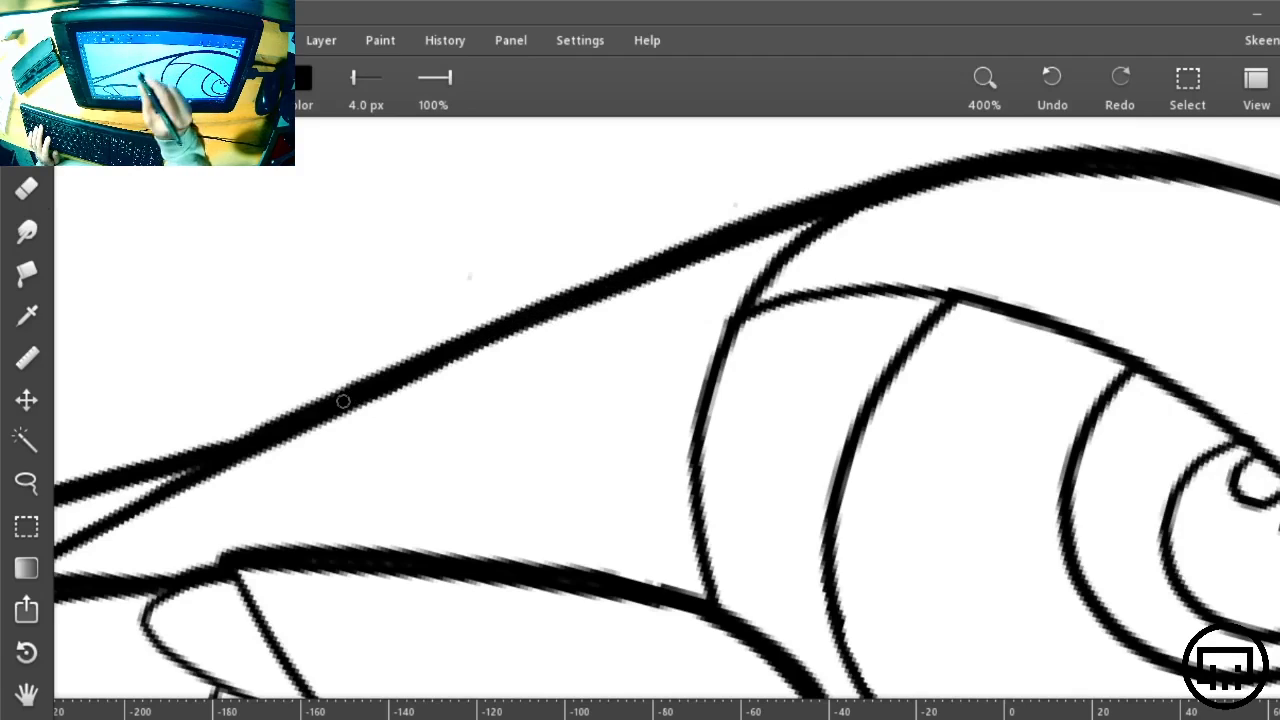
Thicken the head's rear edge from the back outline down to the wing's shoulder
drag(914, 520, 680, 414)
drag(808, 535, 643, 172)
drag(694, 257, 726, 719)
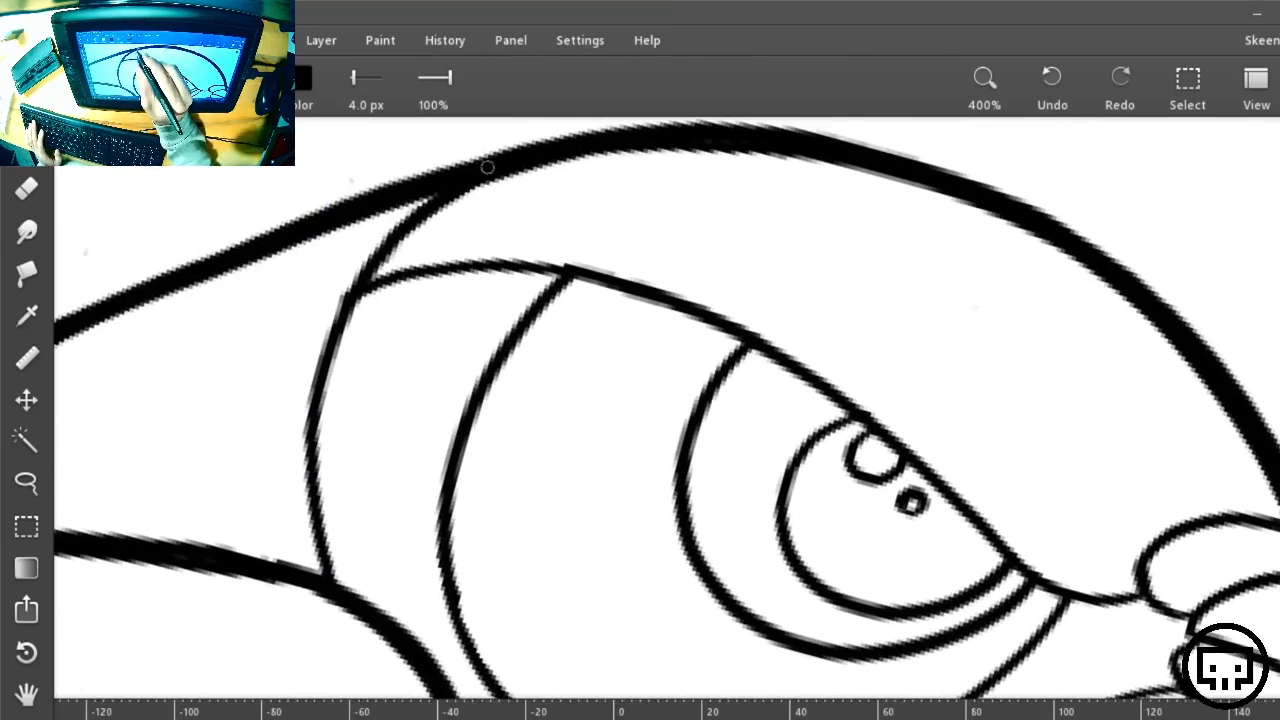
mouse_move(440, 195)
mouse_down()
mouse_move(352, 285)
mouse_move(325, 343)
mouse_move(308, 461)
mouse_move(332, 590)
mouse_up()
Thicken the breast division line from the wing's shoulder to the belly outline and erase its overshooting end
drag(669, 586, 560, 215)
drag(560, 537, 370, 255)
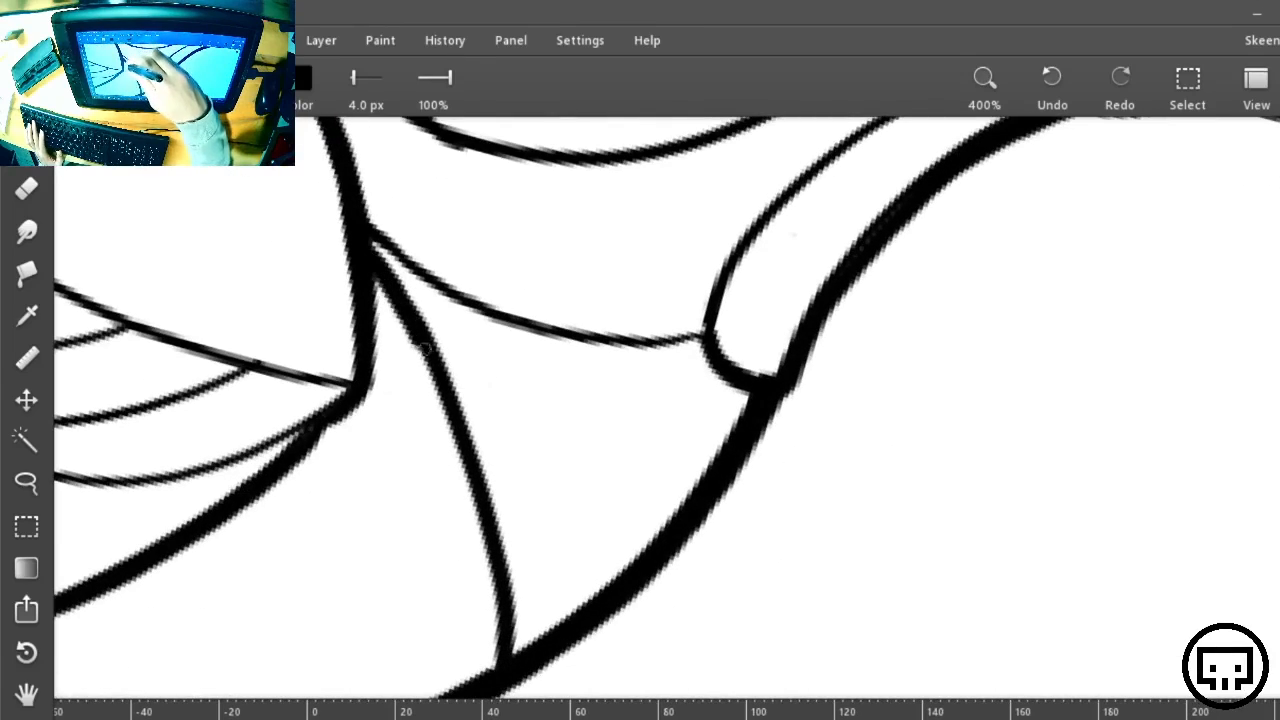
mouse_move(425, 348)
mouse_down()
mouse_move(479, 521)
mouse_move(506, 695)
mouse_up()
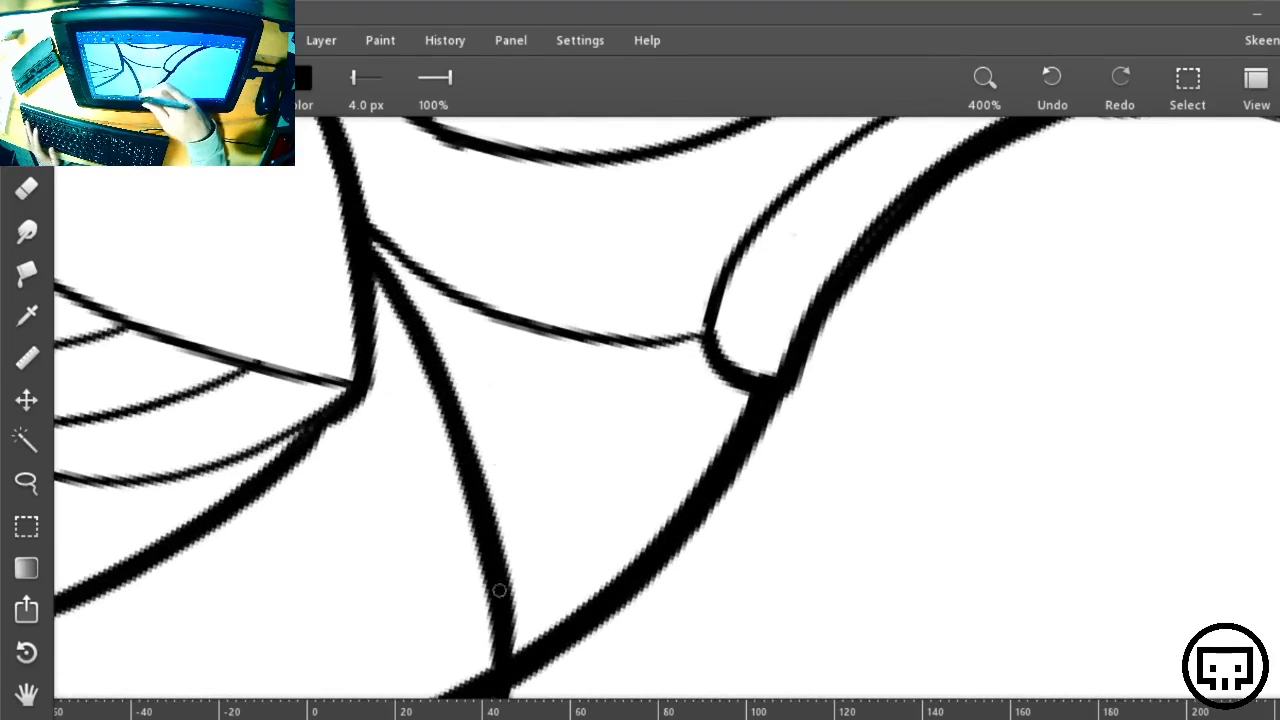
key(ctrl+z)
mouse_move(360, 248)
mouse_down()
mouse_move(418, 341)
mouse_move(469, 479)
mouse_move(503, 639)
mouse_move(506, 700)
mouse_up()
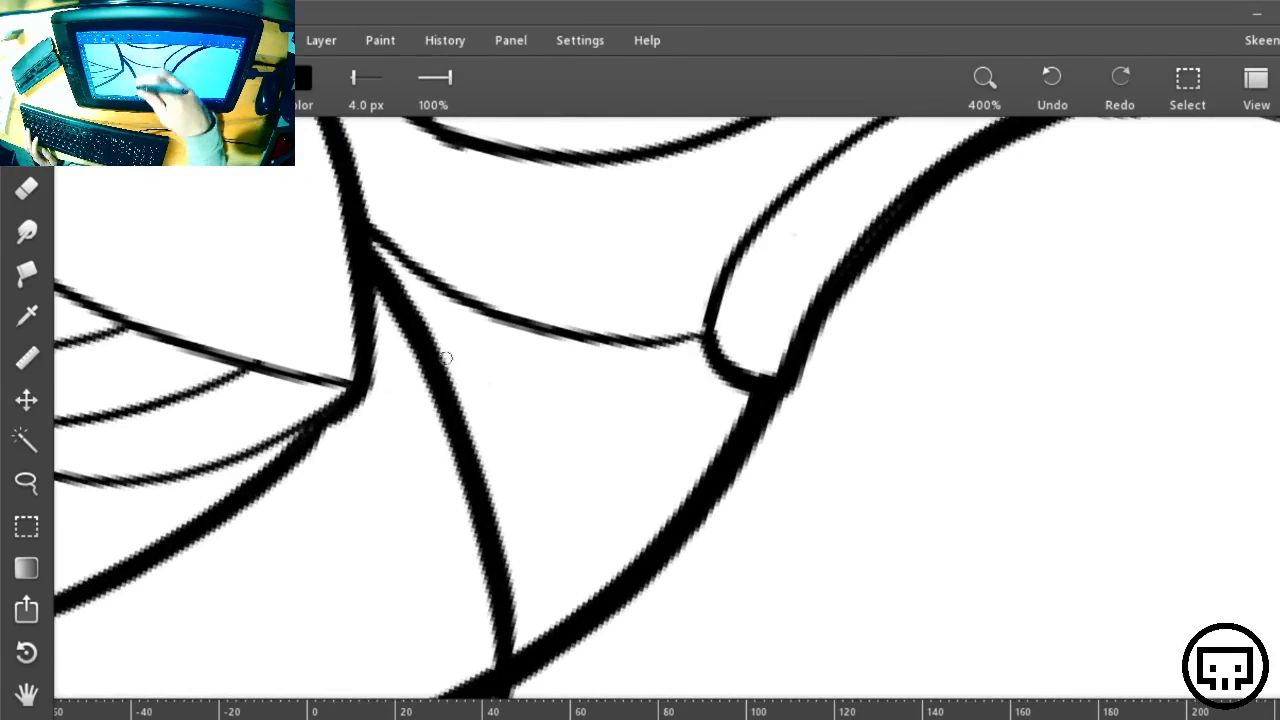
key(ctrl+0)
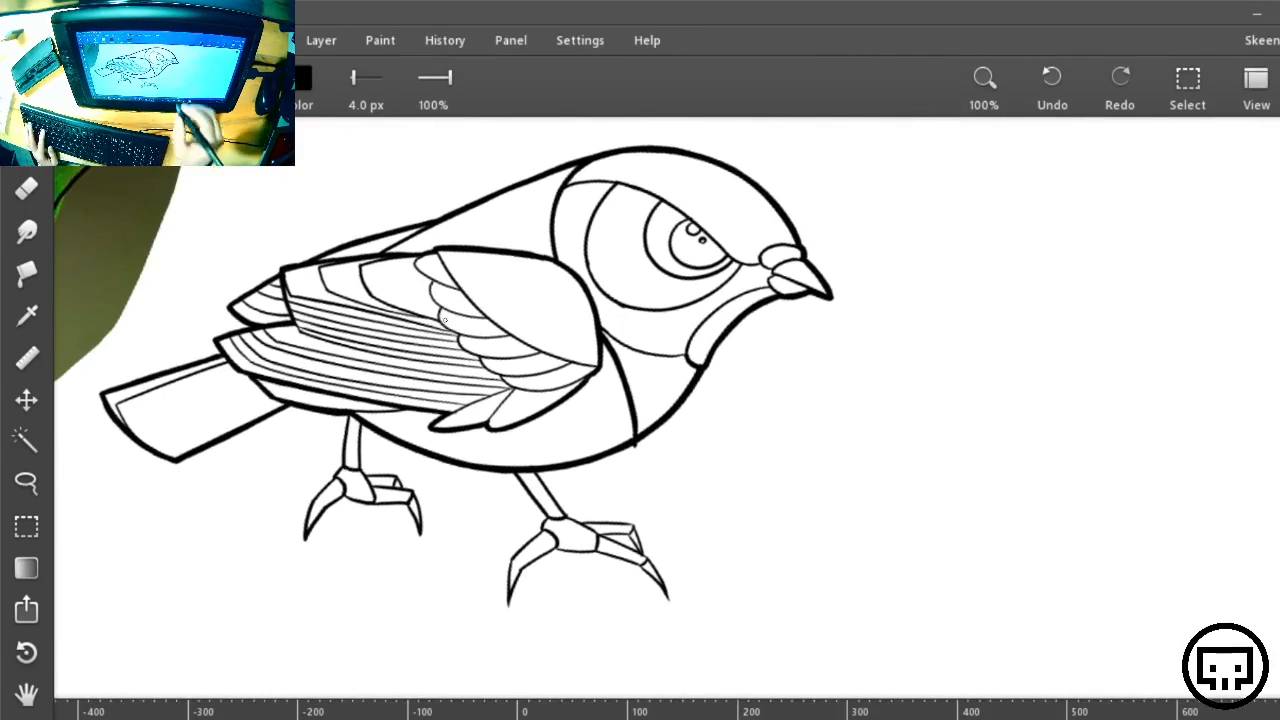
key(e)
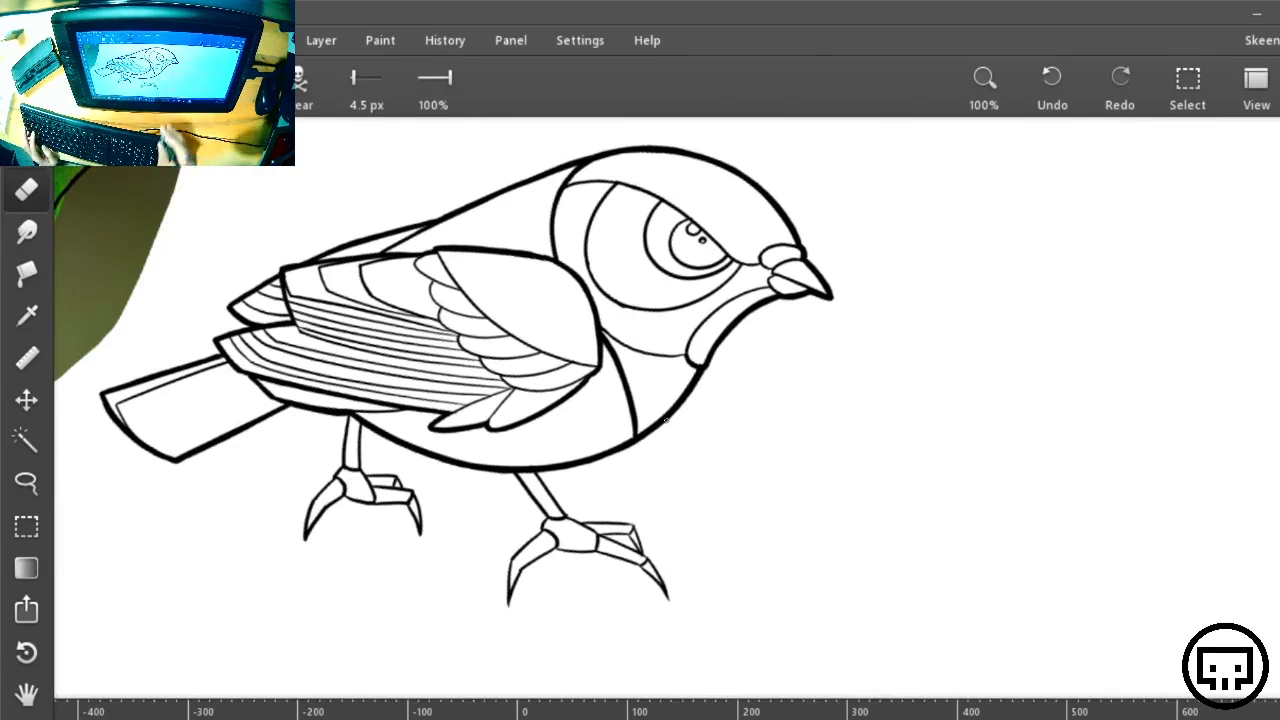
Hide Layer 6 and erase the stretch of back outline between the head and the wing on Layer 4
key(ctrl+minus)
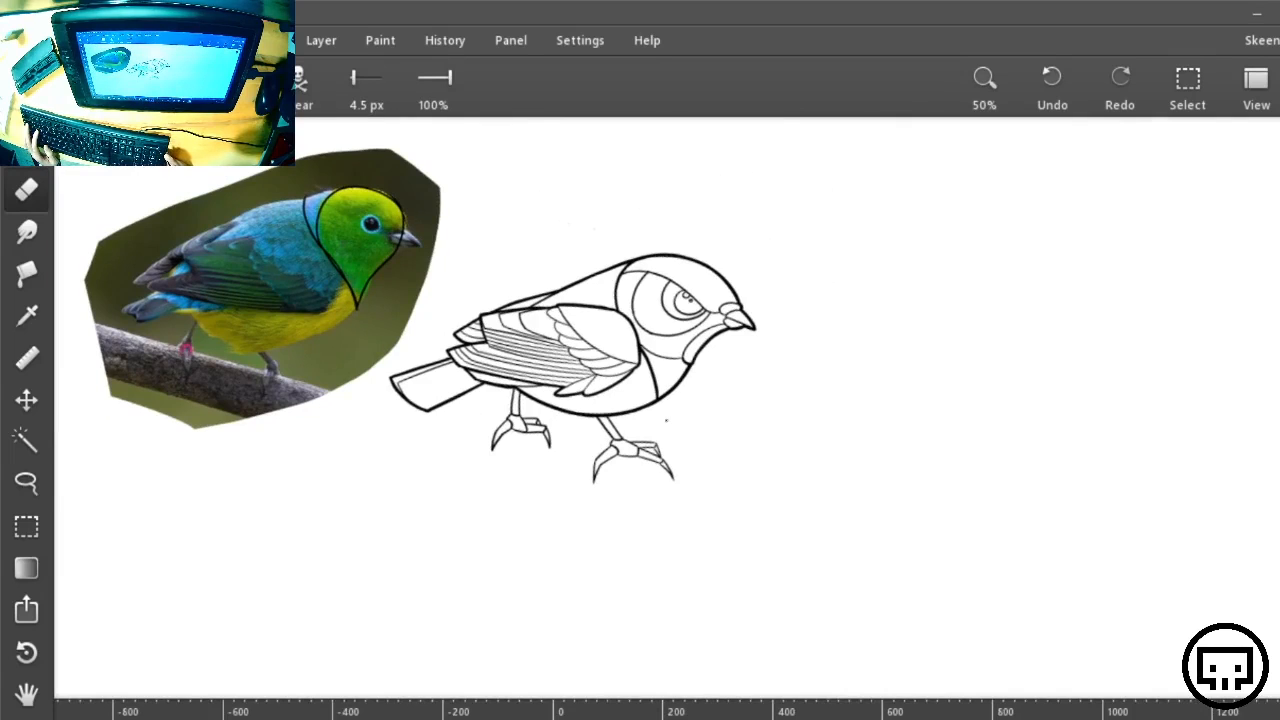
scroll(666, 421, up, 5)
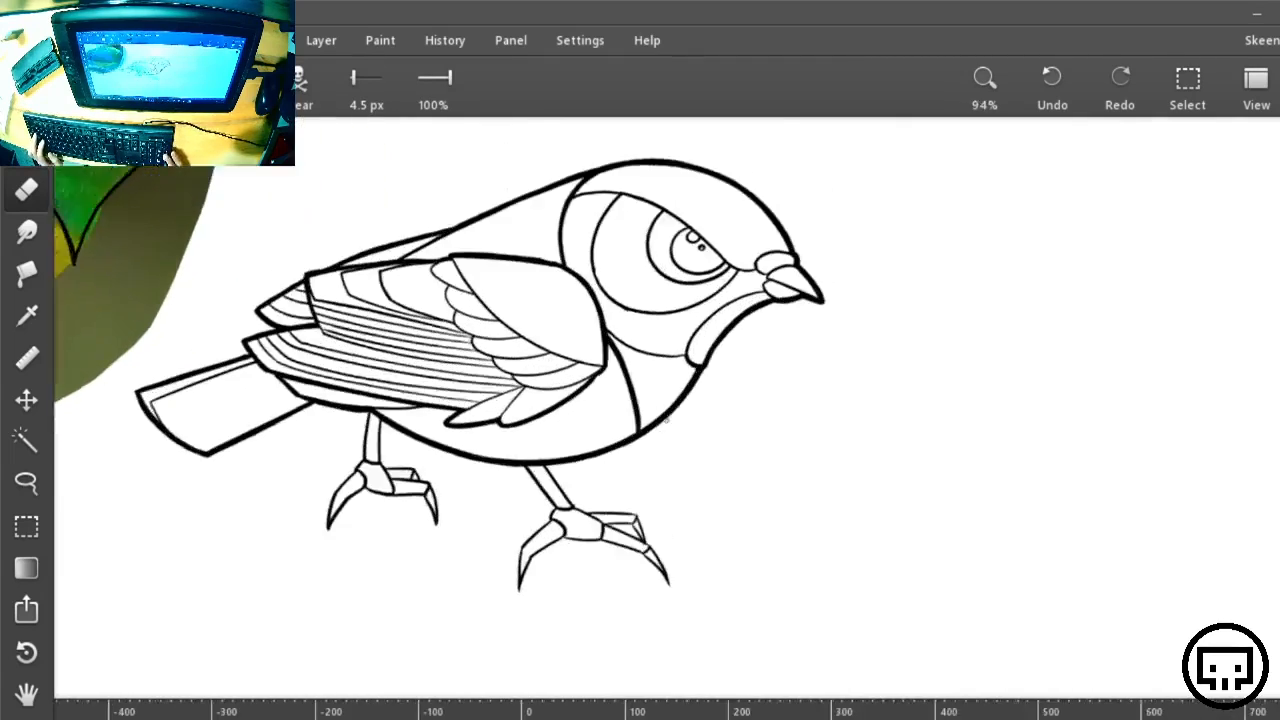
drag(666, 420, 803, 556)
key(l)
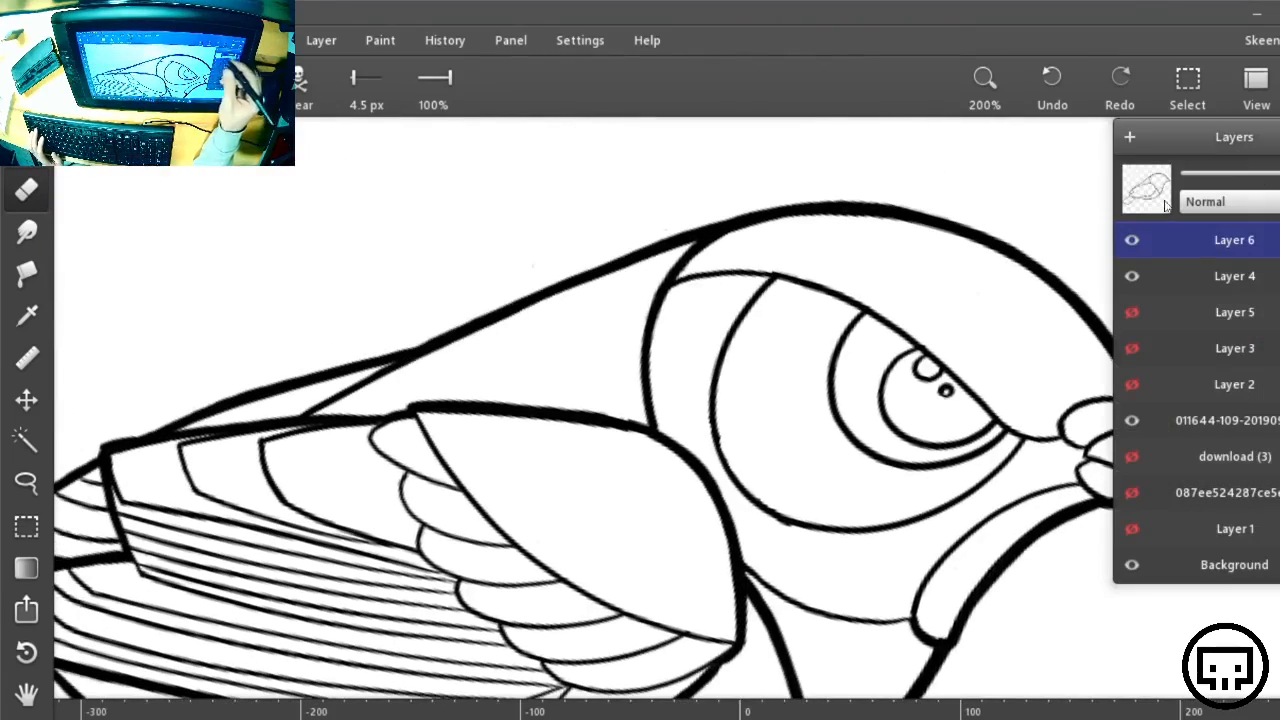
click(1132, 240)
key(l)
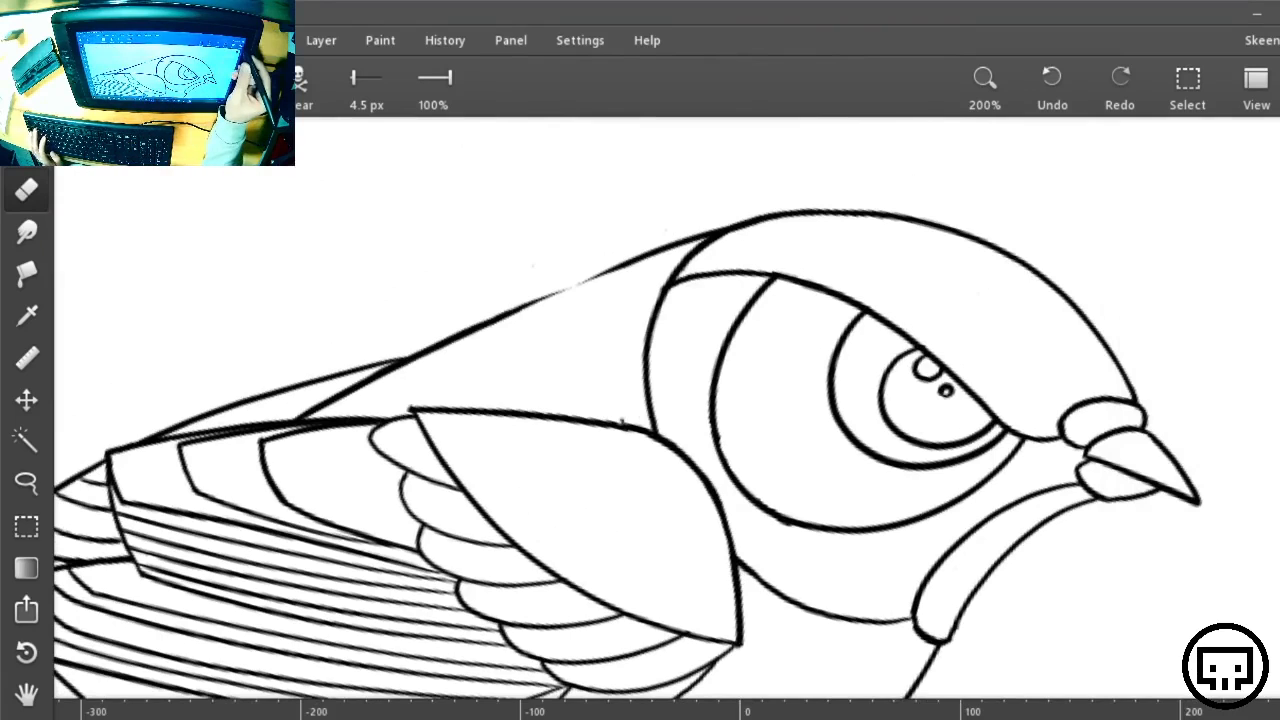
key(l)
mouse_move(612, 267)
mouse_down()
mouse_move(714, 211)
mouse_move(678, 246)
mouse_move(689, 244)
mouse_up()
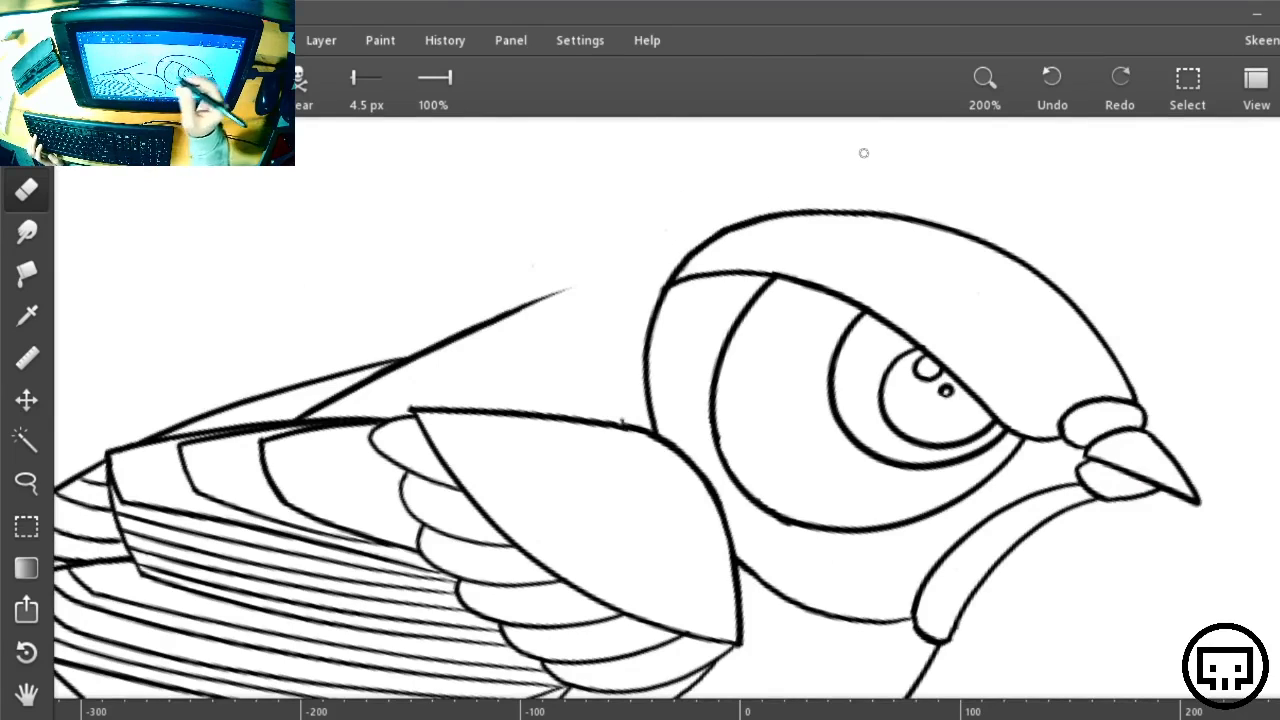
drag(563, 300, 490, 320)
Redraw the nape outline on Layer 4 with the 4 px brush, from the back of the crown down toward the back
key(b)
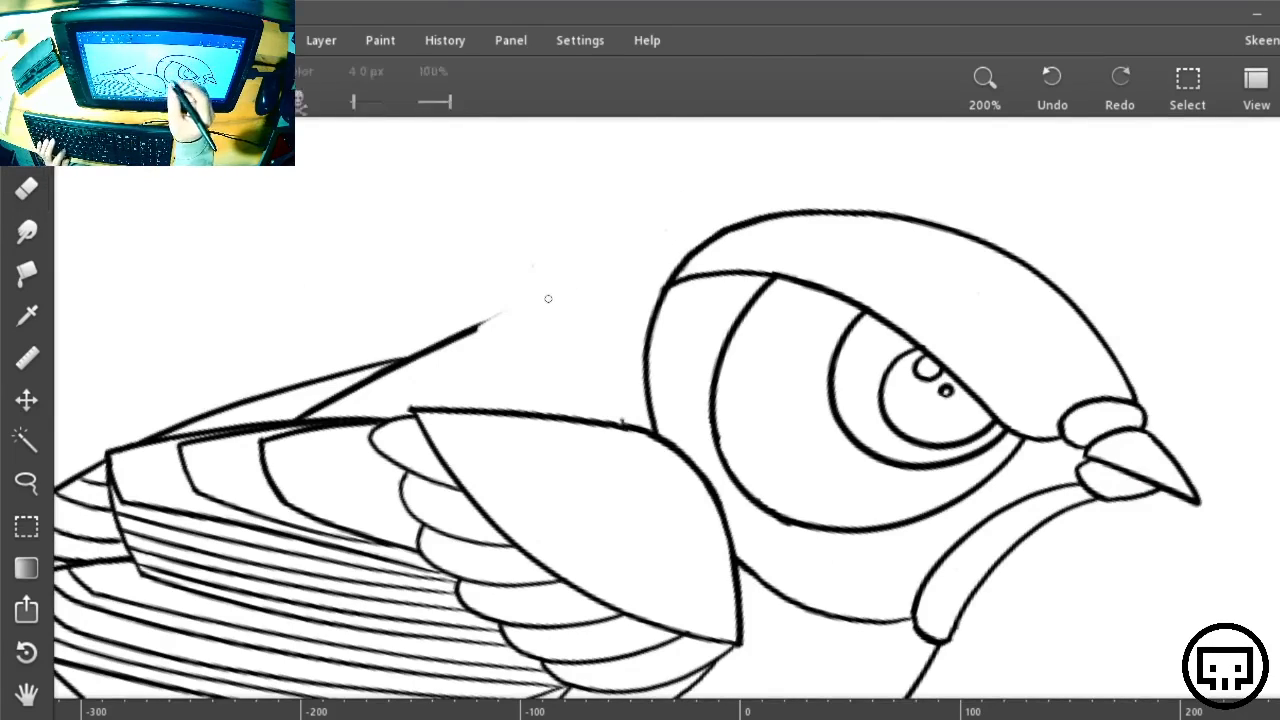
drag(718, 229, 576, 308)
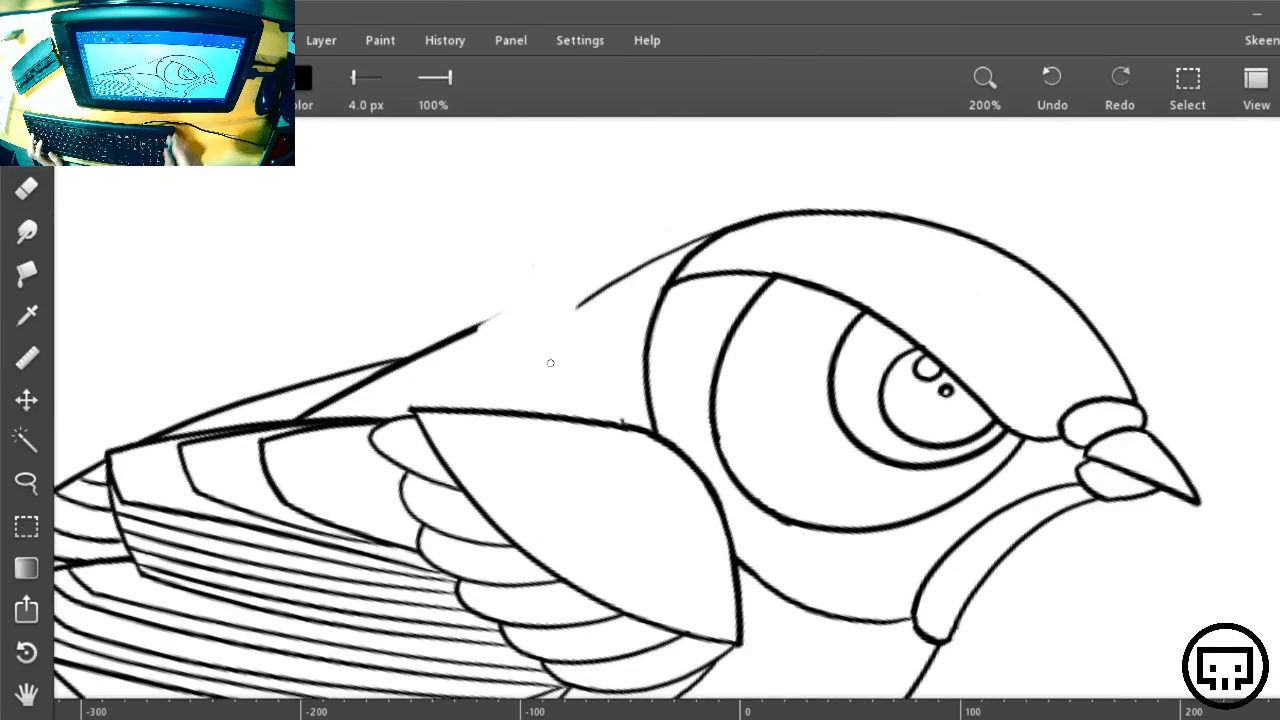
key(ctrl+plus)
drag(780, 206, 766, 377)
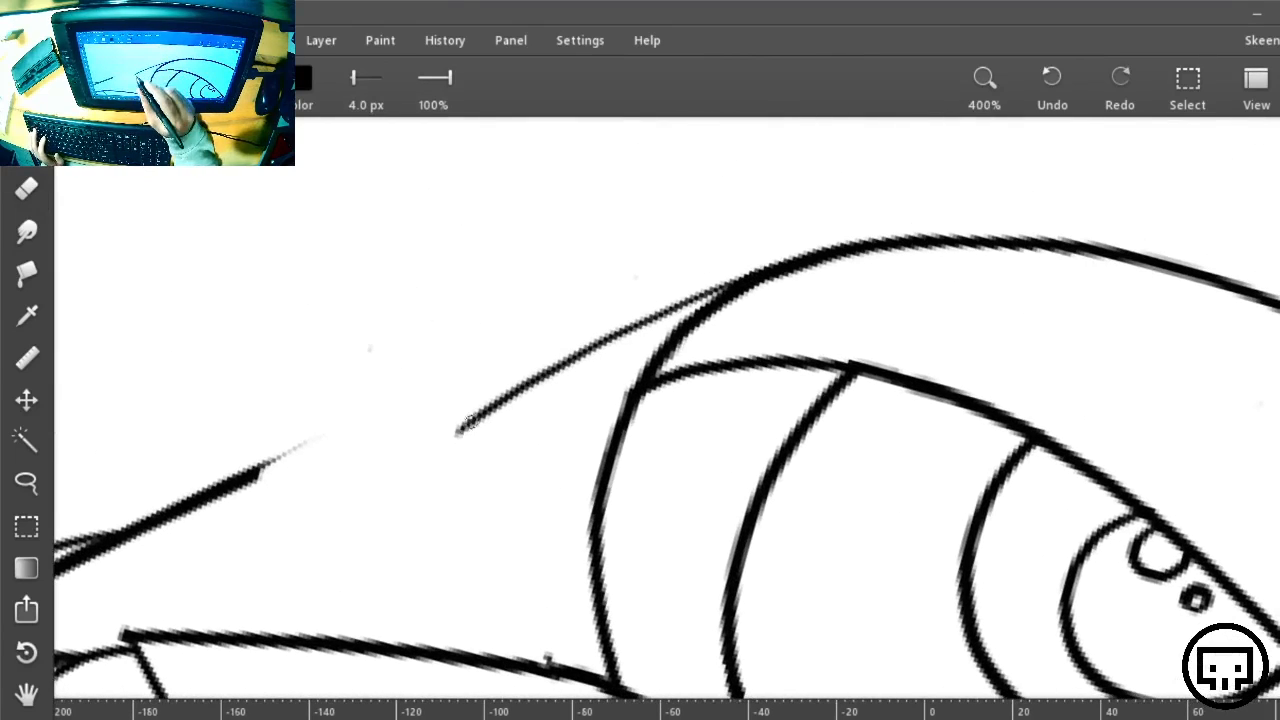
mouse_move(466, 422)
mouse_down()
mouse_move(684, 302)
mouse_move(837, 249)
mouse_move(913, 235)
mouse_move(1046, 246)
mouse_up()
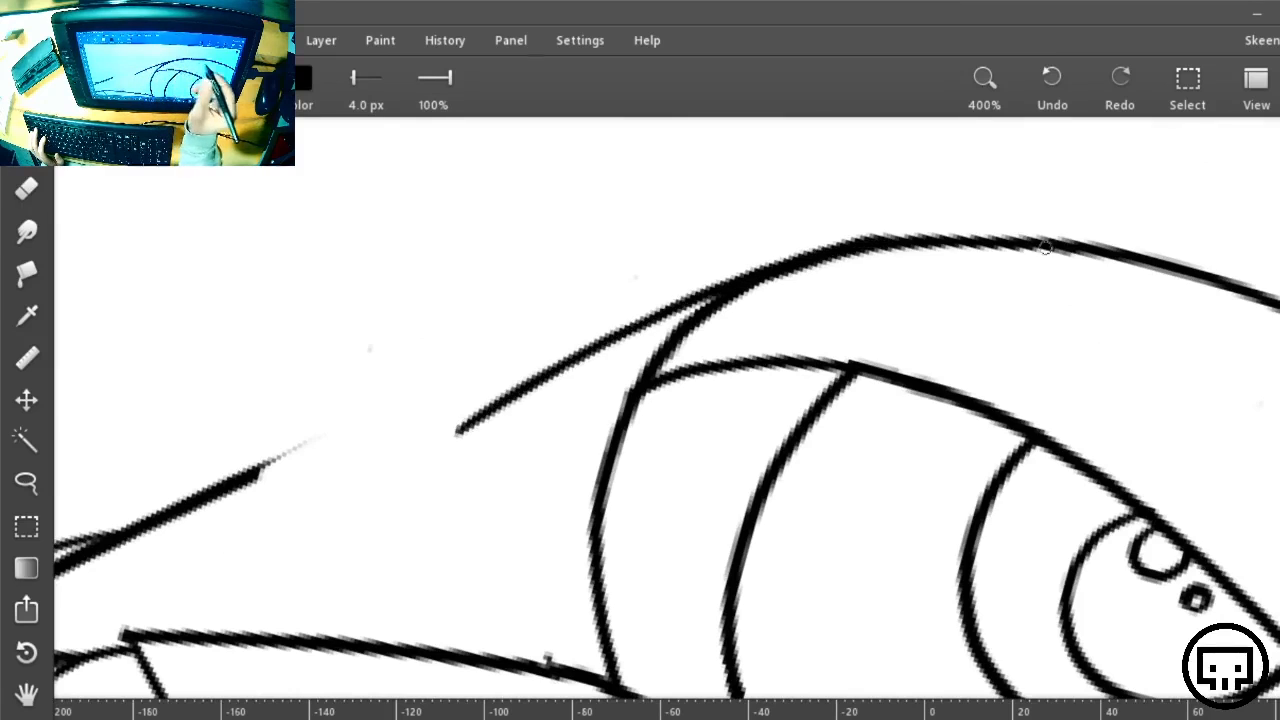
Draw the back outline from the wing's upper edge up to the nape line and erase the faded stub beside it
drag(561, 560, 891, 343)
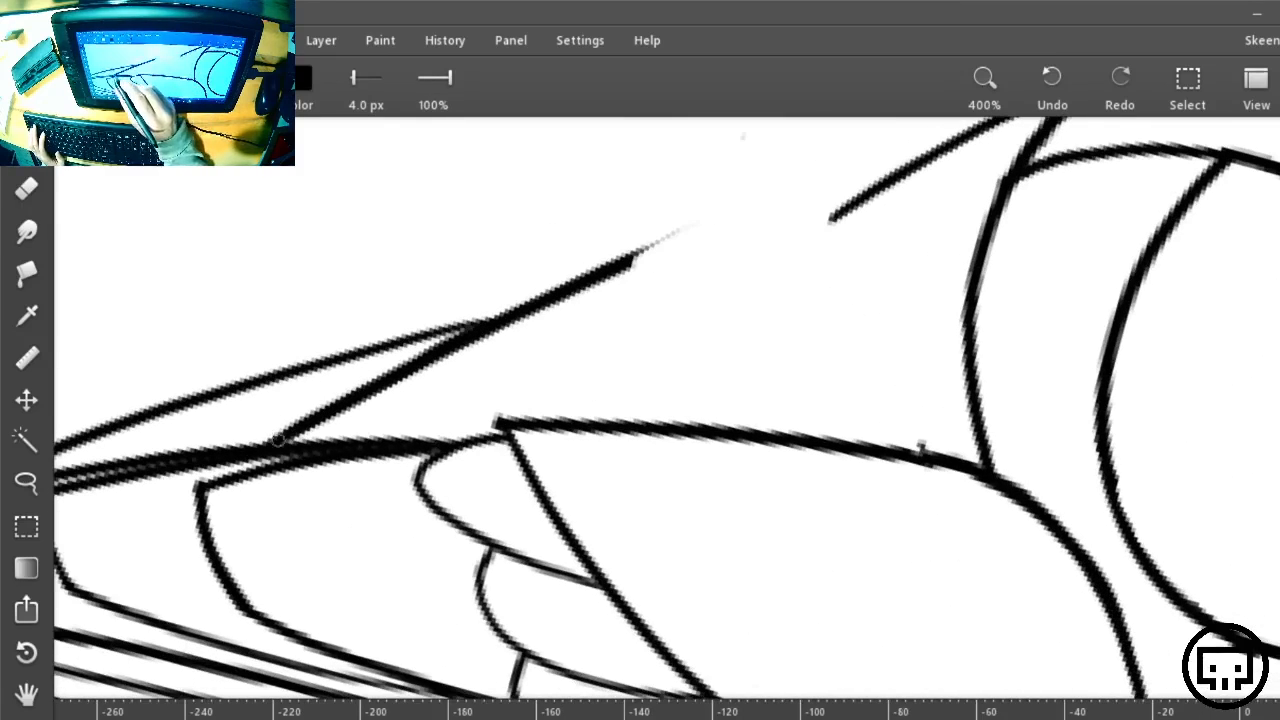
mouse_move(278, 440)
mouse_down()
mouse_move(457, 333)
mouse_move(719, 243)
mouse_move(848, 214)
mouse_up()
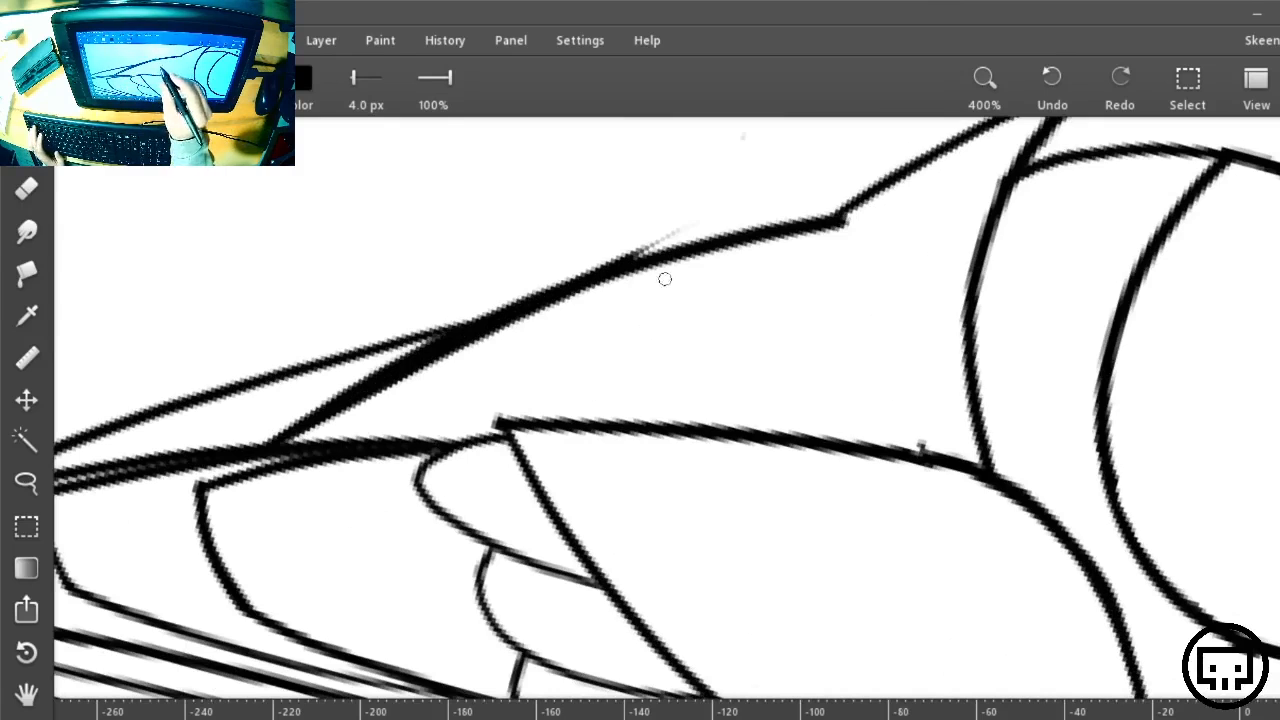
key(e)
mouse_move(705, 223)
mouse_down()
mouse_move(586, 262)
mouse_move(654, 240)
mouse_up()
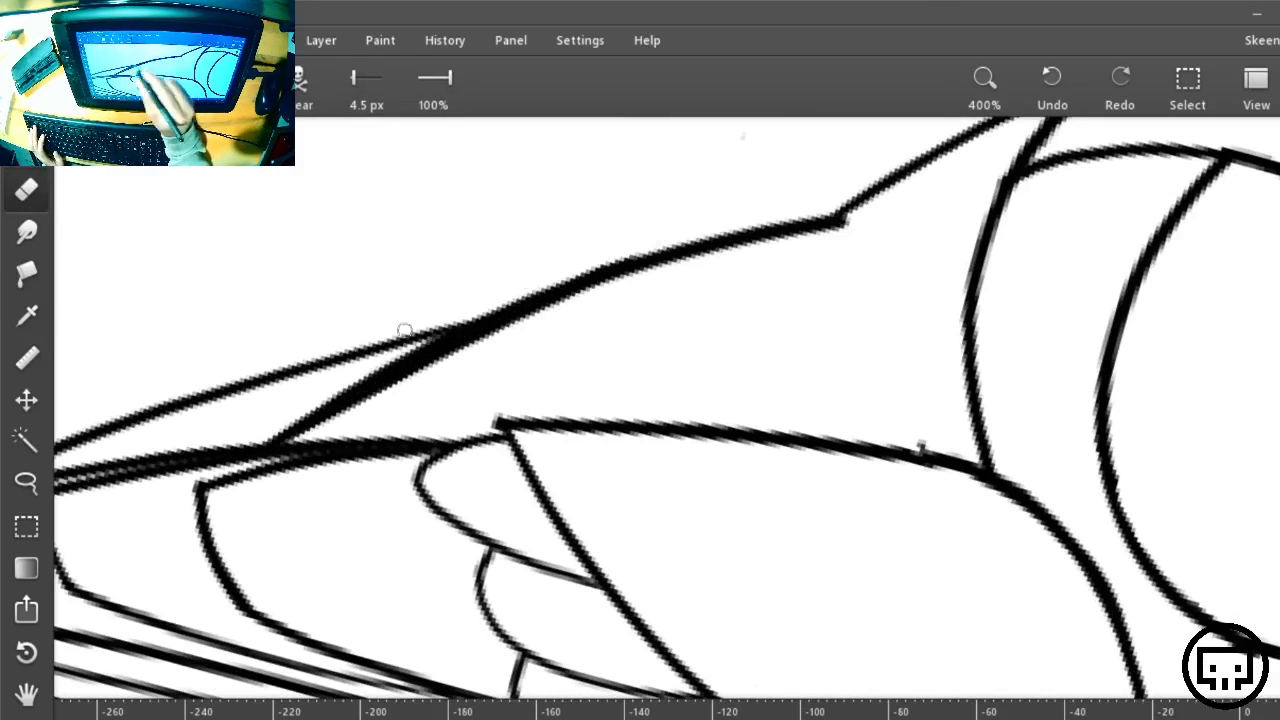
Erase the doubled thickness along the underside of the back outline and retrace it as one even curve up to the nape
mouse_move(330, 425)
mouse_down()
mouse_move(498, 327)
mouse_move(608, 290)
mouse_up()
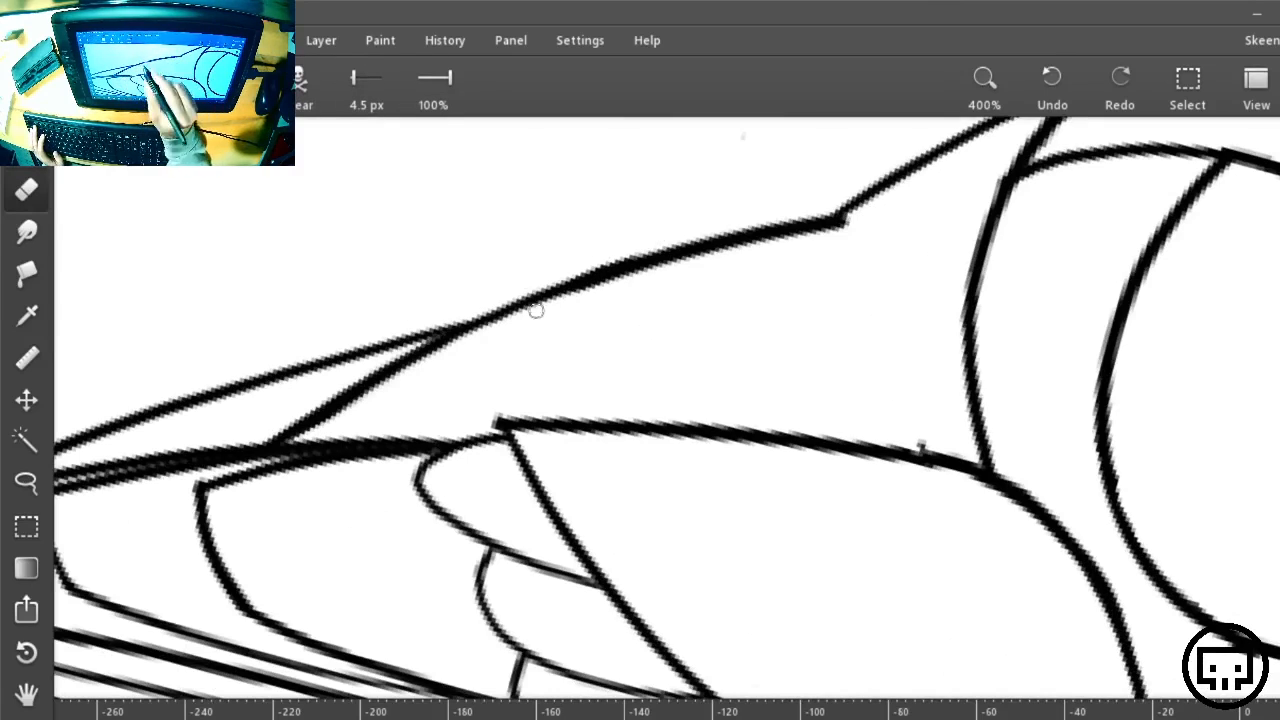
drag(537, 311, 644, 276)
key(b)
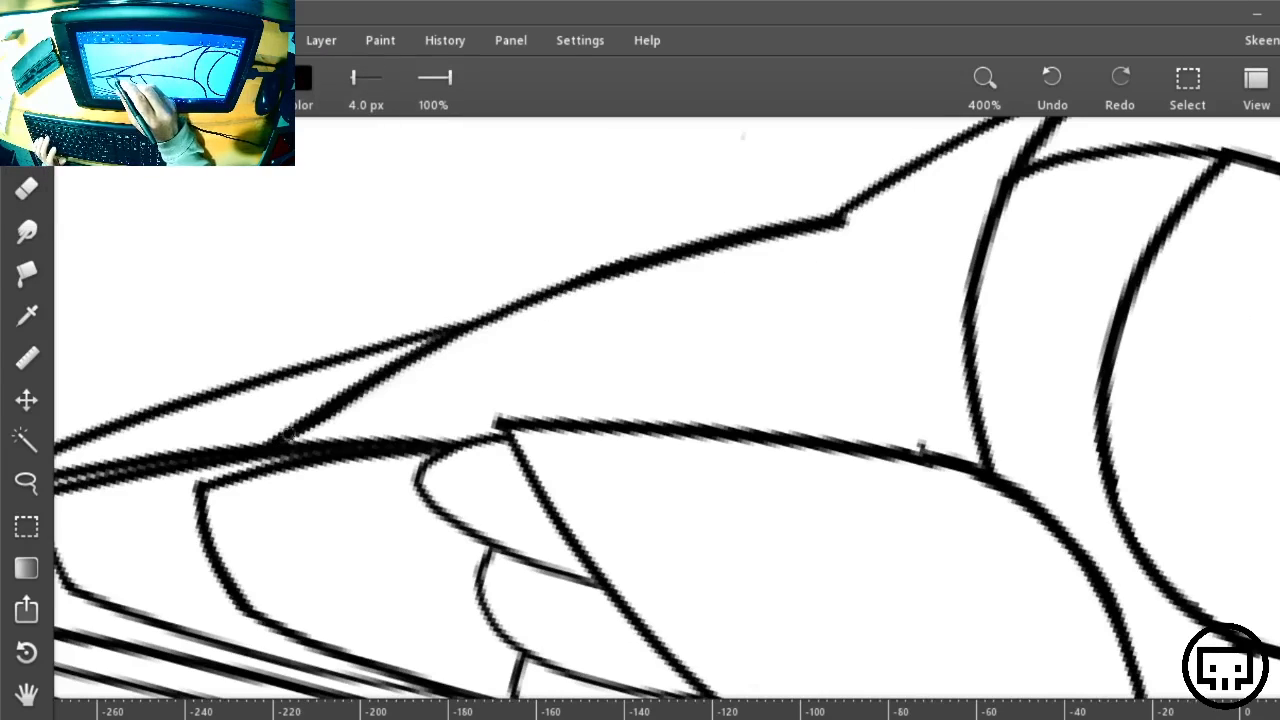
mouse_move(285, 437)
mouse_down()
mouse_move(500, 306)
mouse_move(808, 226)
mouse_up()
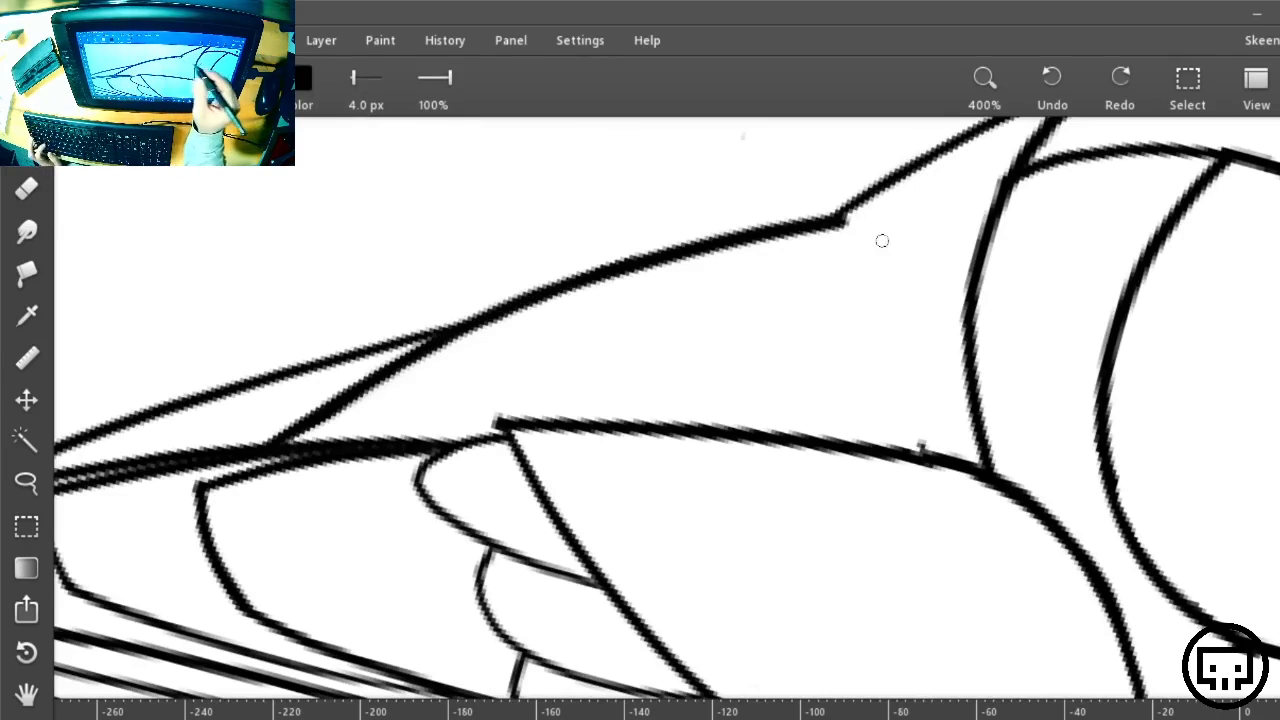
Erase the overshooting end at the nape corner and the stray tick on the wing's upper edge
key(e)
drag(865, 212, 829, 255)
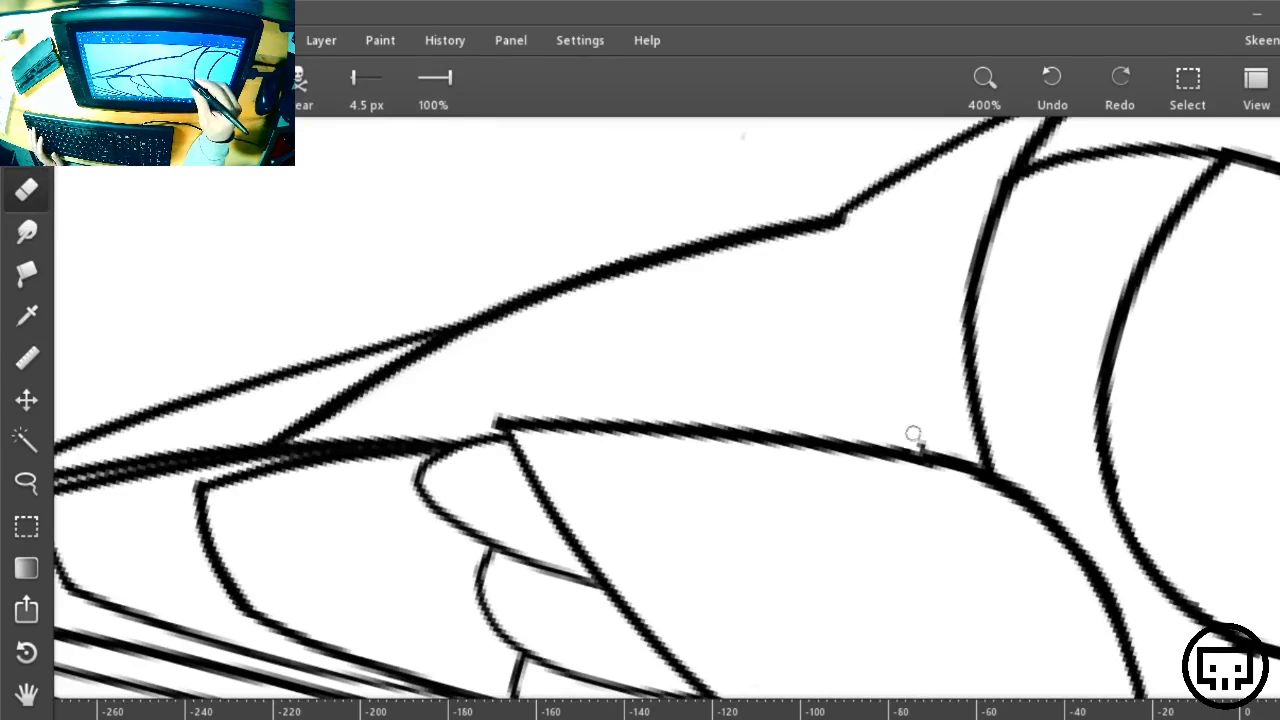
drag(914, 434, 931, 441)
key(ctrl+minus)
key(ctrl+minus)
key(ctrl+minus)
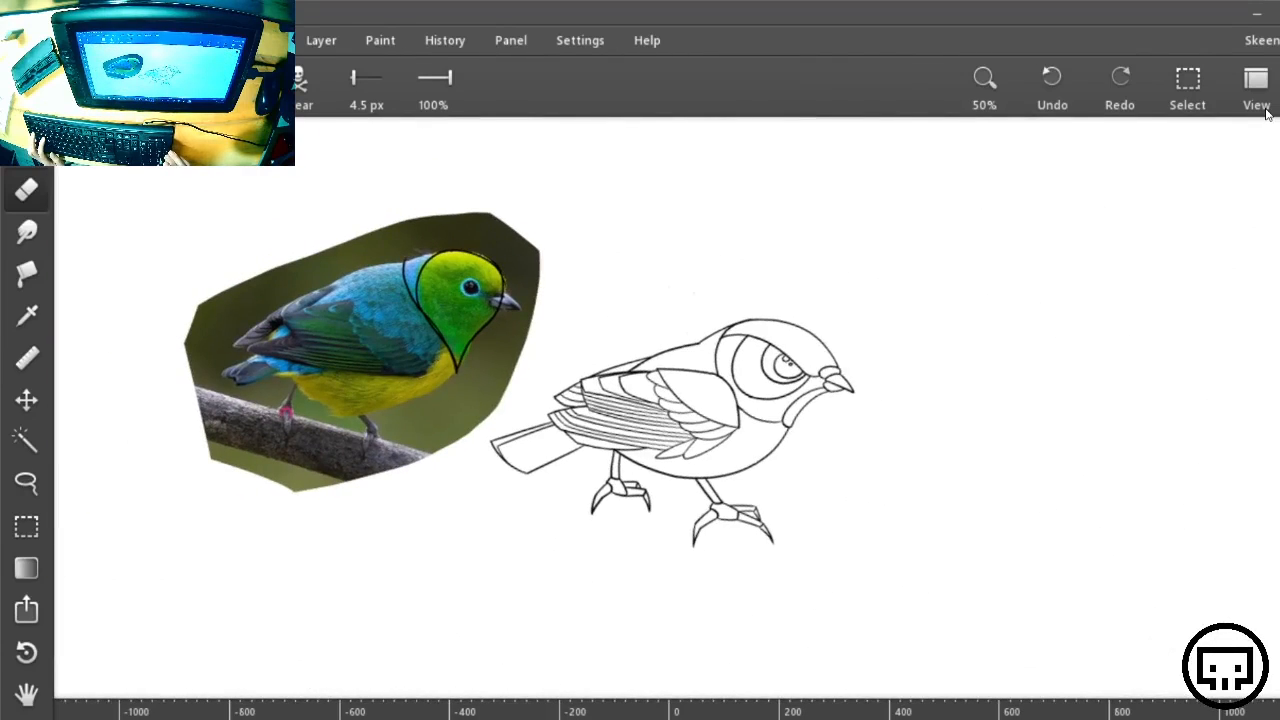
Draw a curved neck division line from the nape corner down to the wing's shoulder on Layer 4
key(ctrl+plus)
key(ctrl+plus)
key(ctrl+plus)
key(ctrl+plus)
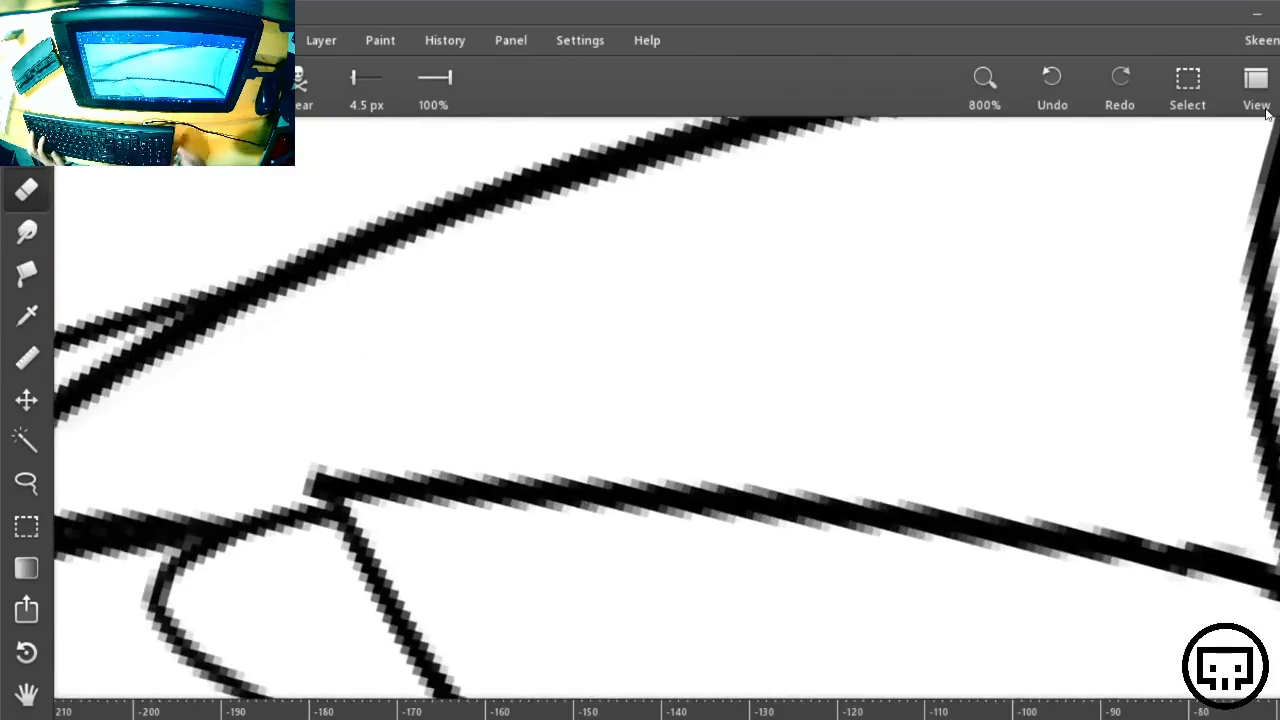
mouse_move(1070, 497)
mouse_down()
mouse_move(800, 446)
mouse_move(389, 602)
mouse_move(492, 662)
mouse_up()
drag(566, 441, 483, 340)
mouse_move(290, 162)
mouse_down()
mouse_move(460, 460)
mouse_move(580, 632)
mouse_up()
key(ctrl+z)
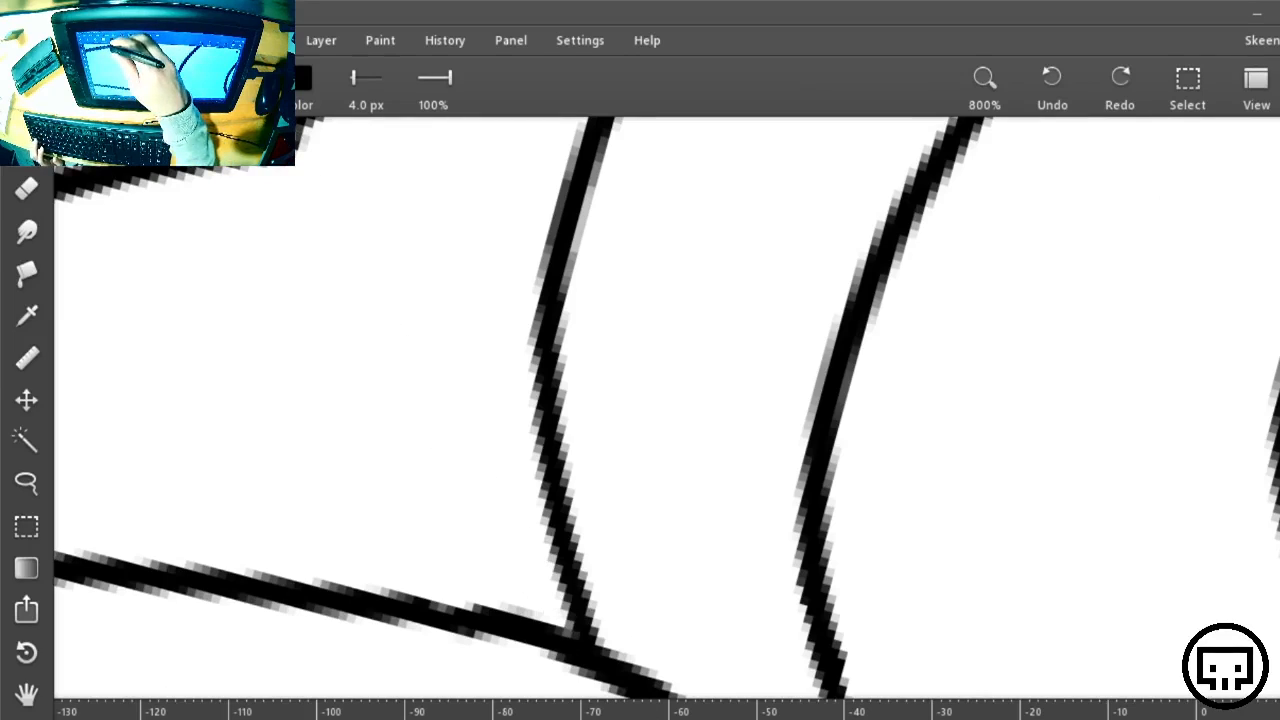
mouse_move(292, 150)
mouse_down()
mouse_move(380, 366)
mouse_move(580, 634)
mouse_up()
key(ctrl+0)
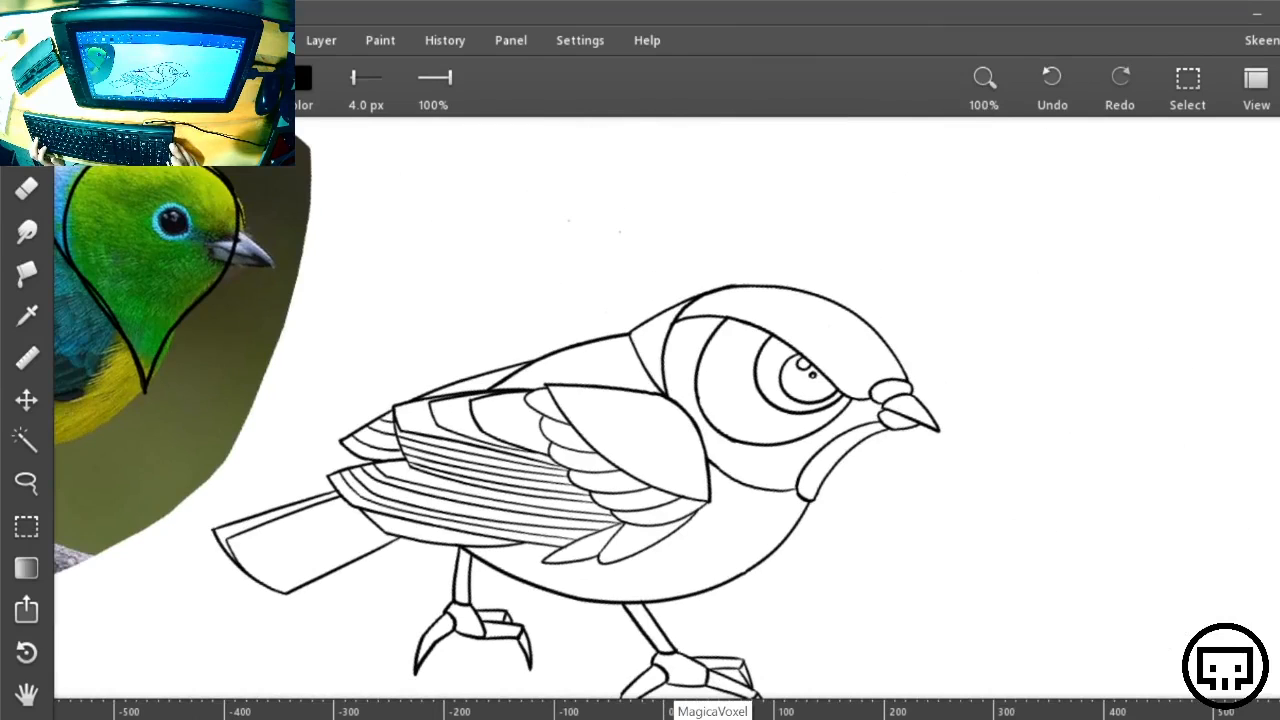
Show Layer 6 and erase its old thick back outline between the crown and the nape corner
key(Tab)
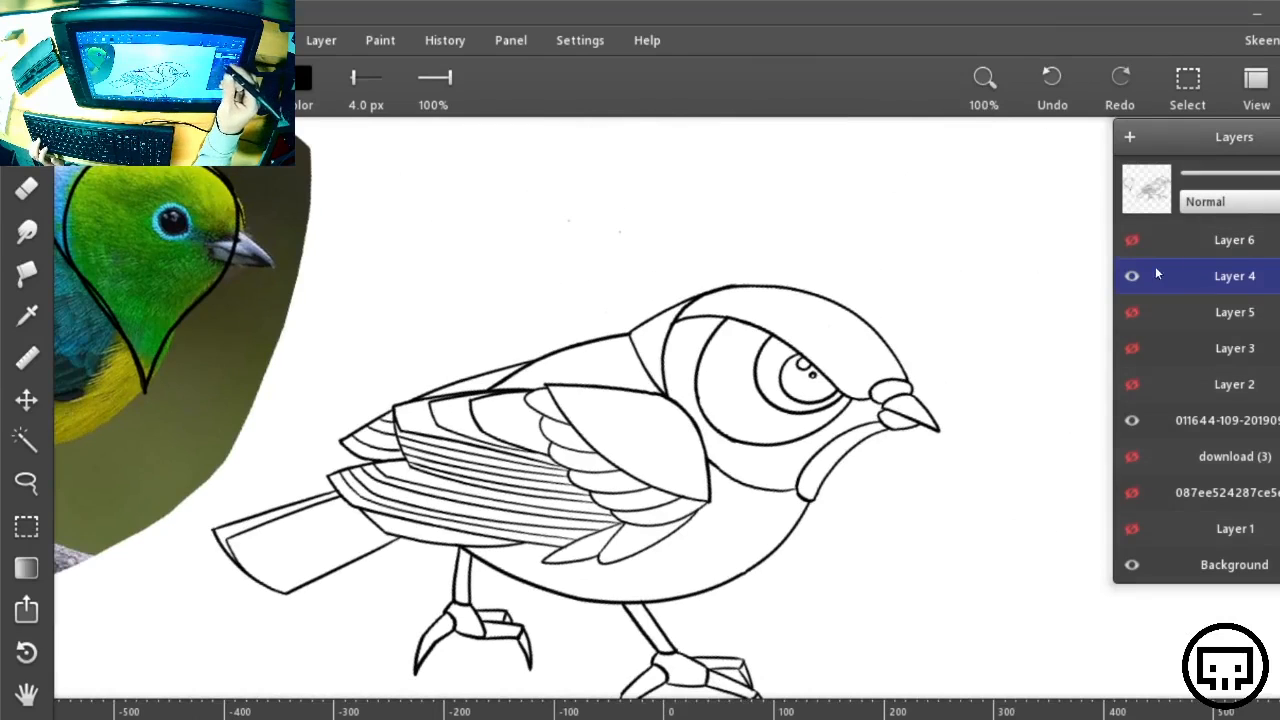
click(1132, 240)
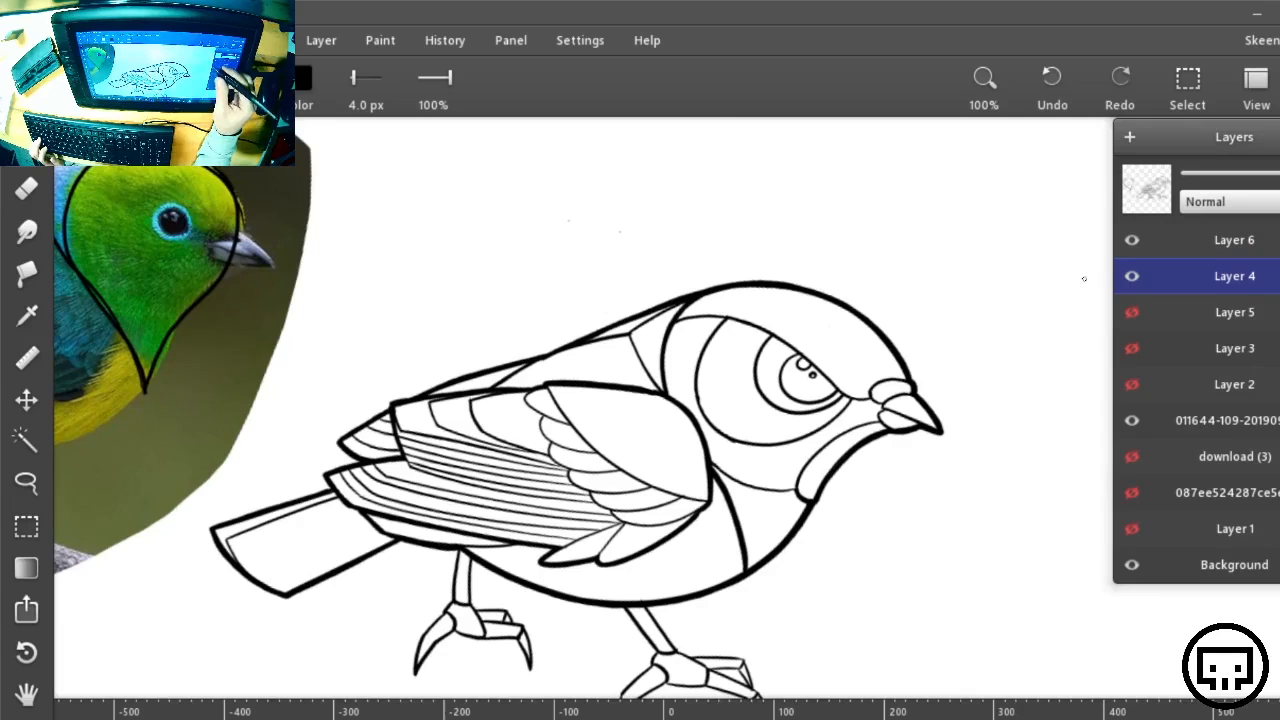
key(ctrl+plus)
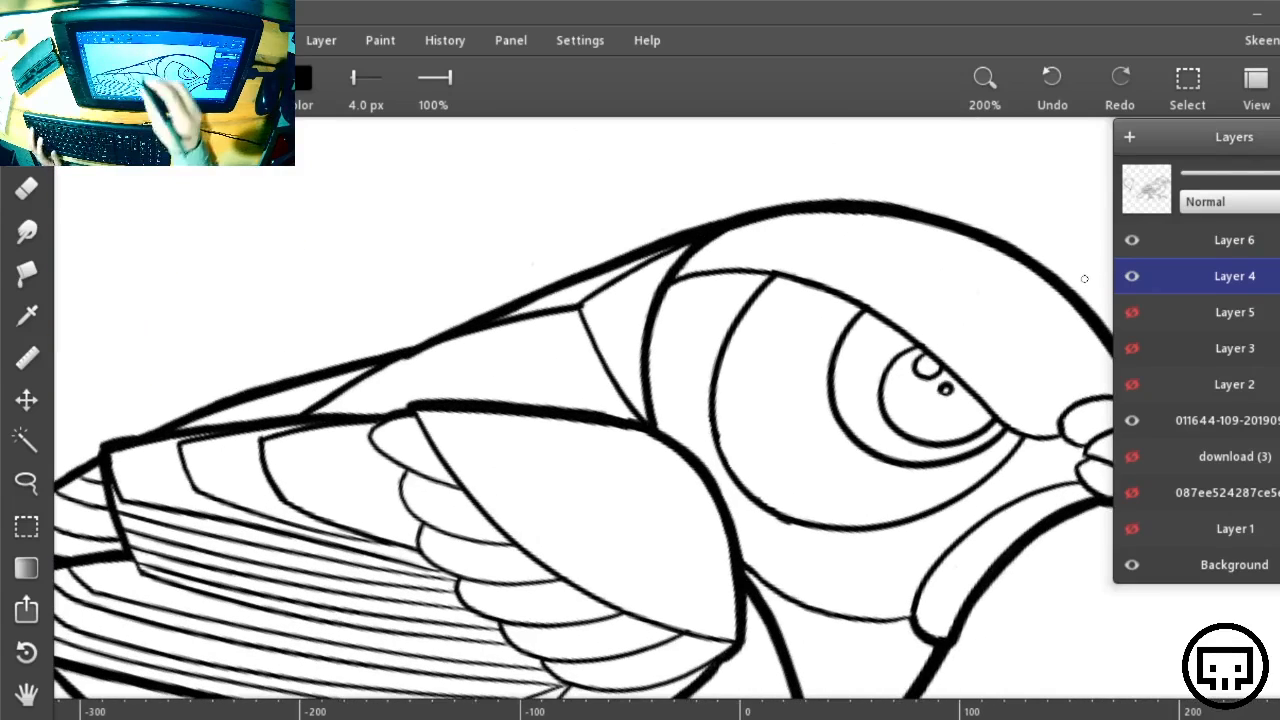
key(e)
mouse_move(1240, 165)
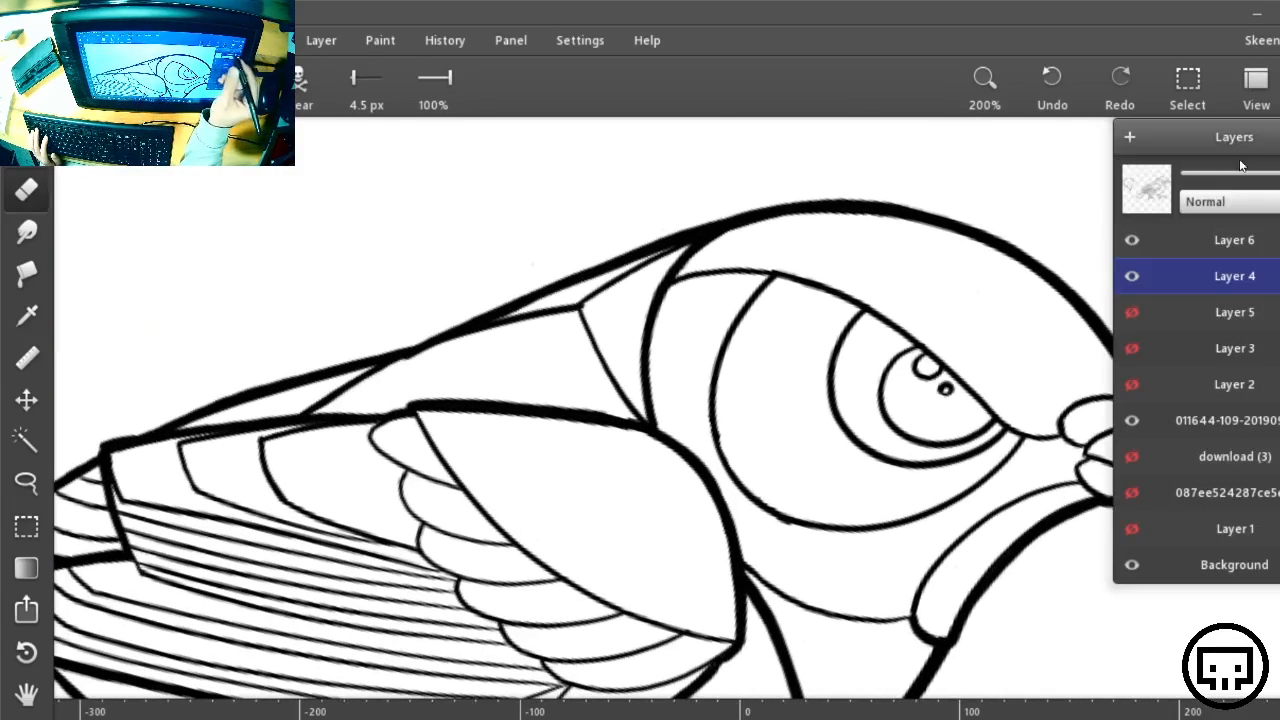
click(1205, 240)
drag(556, 288, 723, 208)
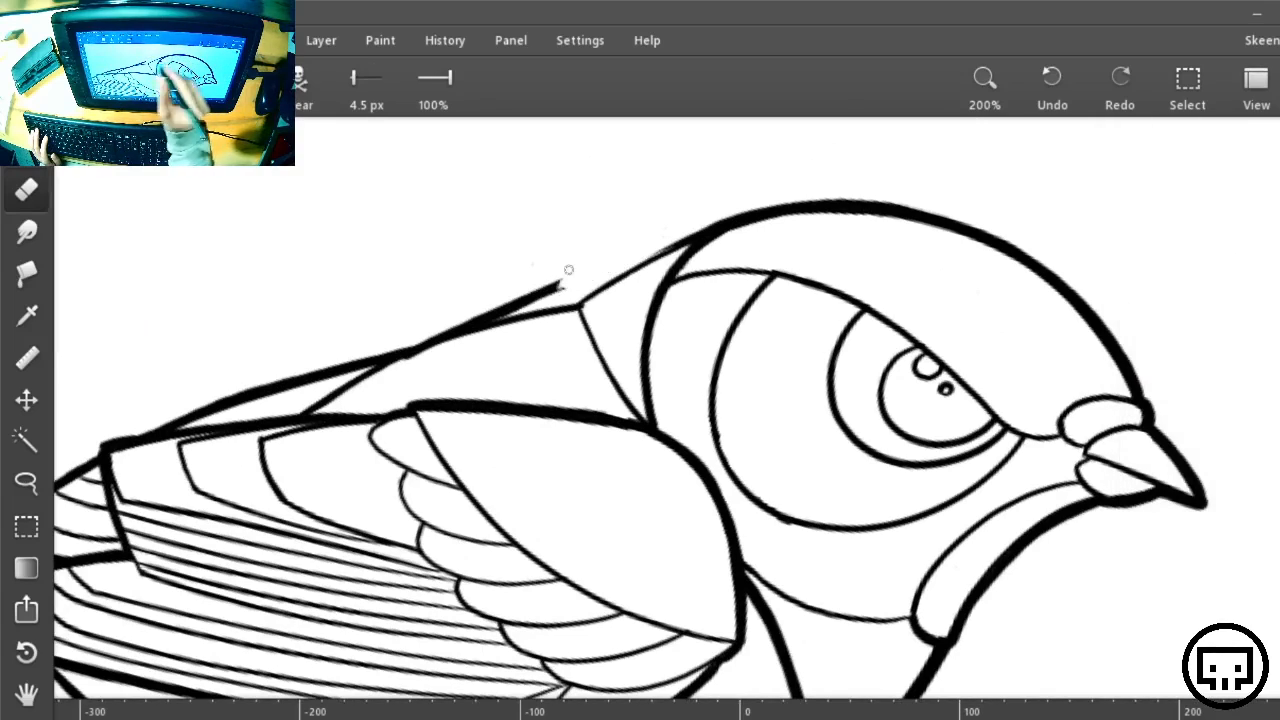
drag(574, 279, 496, 297)
Erase the rest of the old thick stroke protruding above the new back outline on Layer 6
key(r)
drag(920, 443, 932, 377)
key(space)
drag(808, 503, 934, 385)
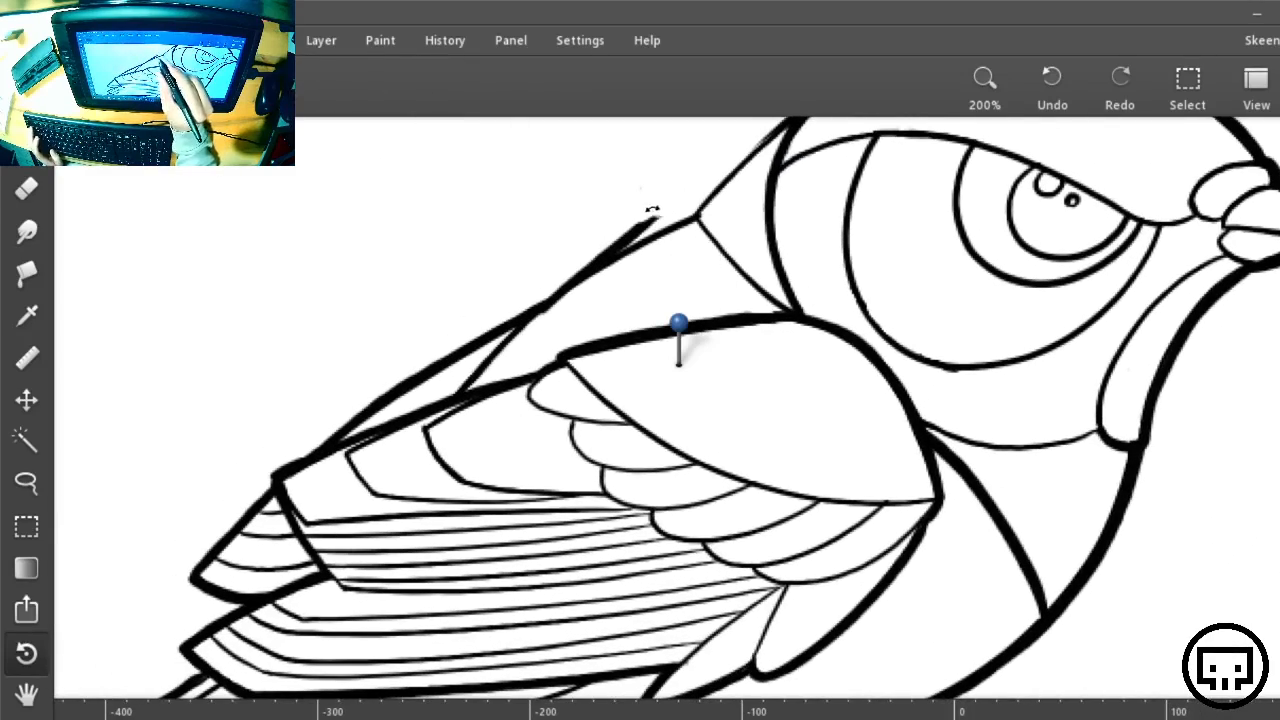
key(e)
drag(665, 212, 559, 278)
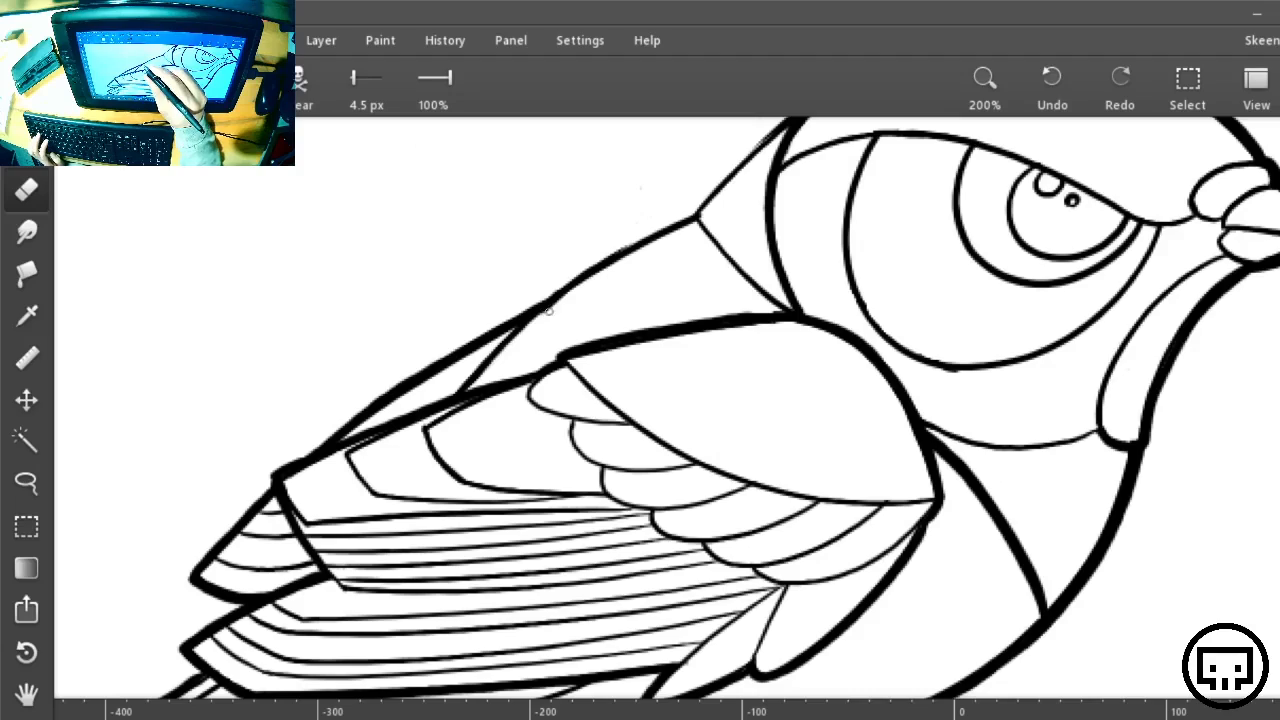
Thicken the nape and back outlines on Layer 6 with the 4 px brush, from the crown down to the existing thick stroke
key(ctrl+plus)
key(ctrl+plus)
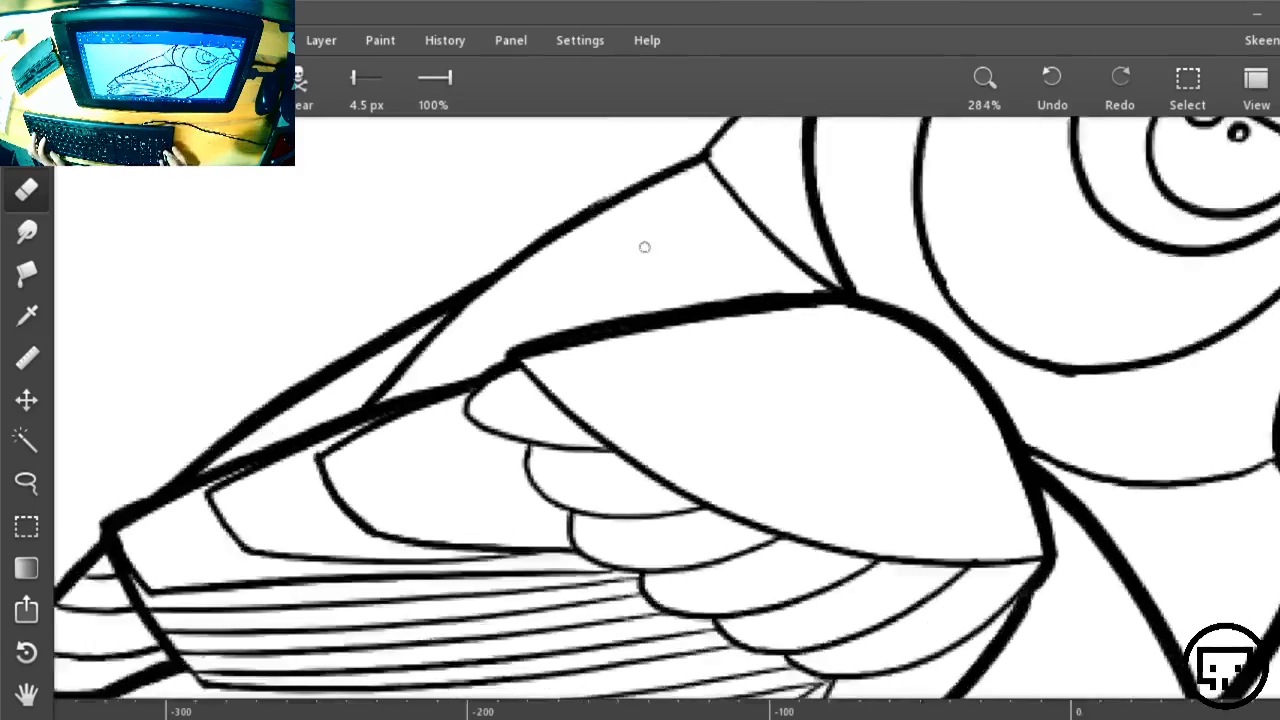
drag(840, 284, 586, 578)
key(b)
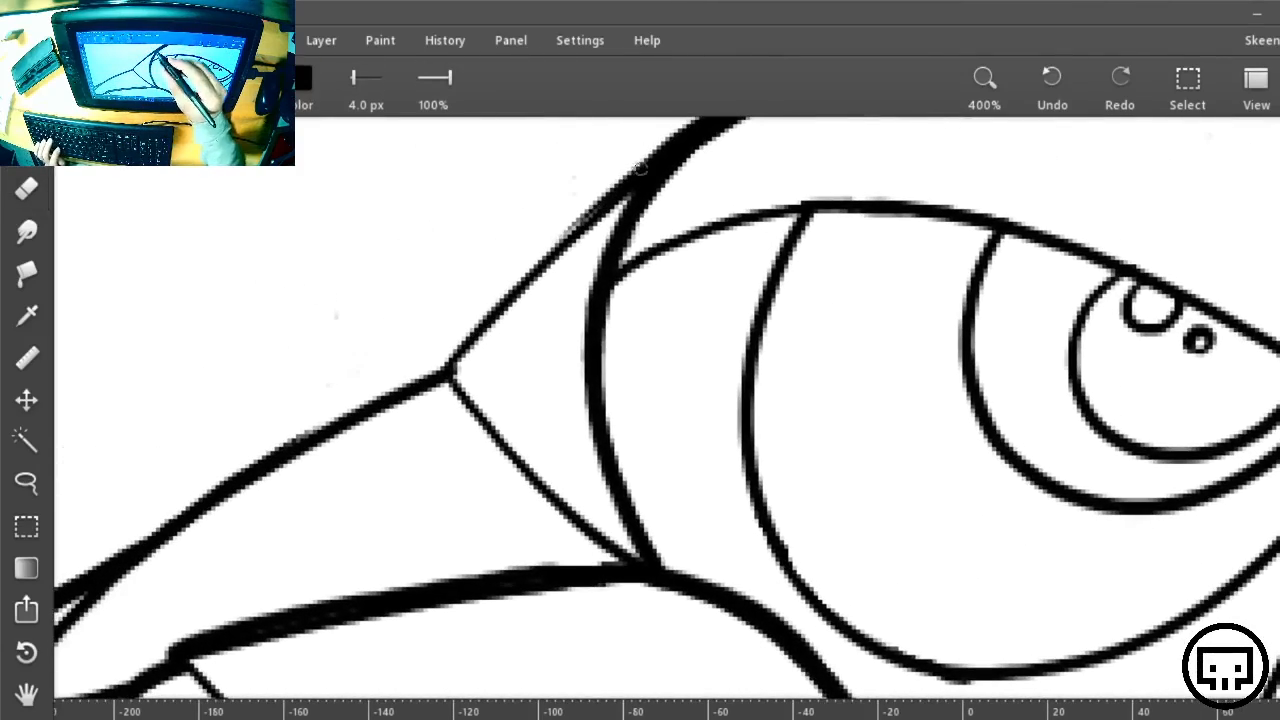
key(F7)
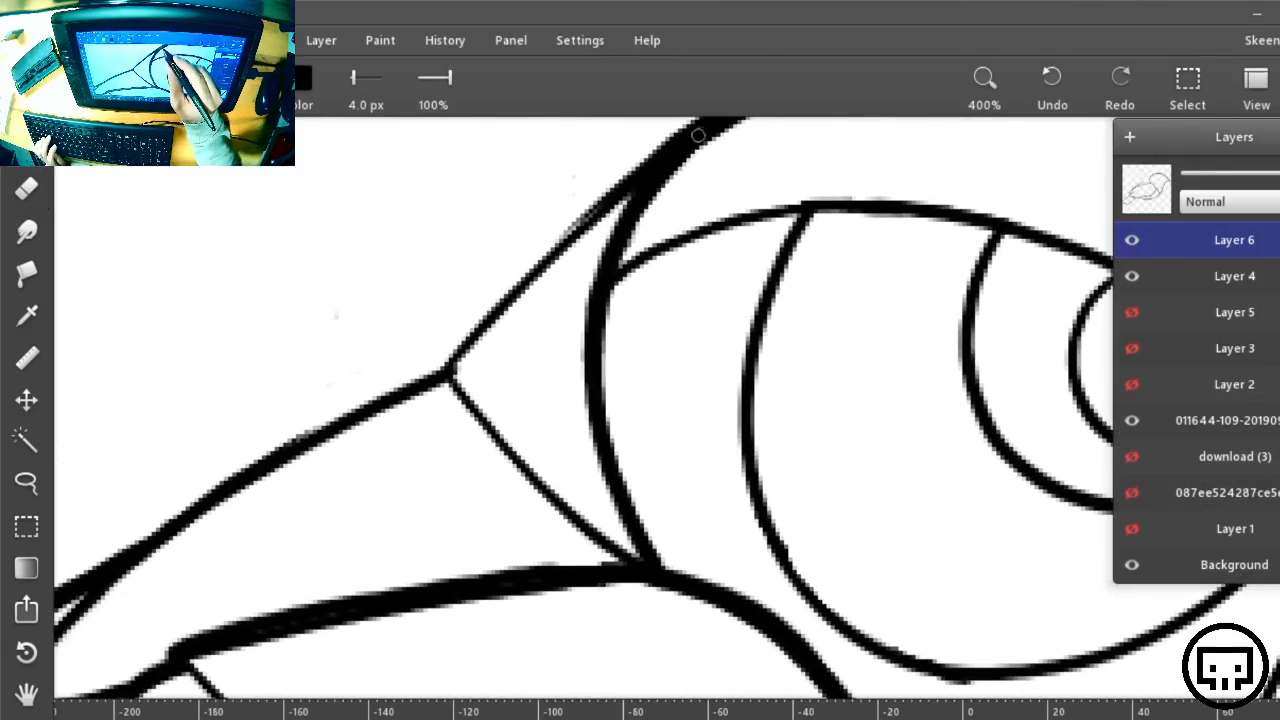
key(F7)
mouse_move(648, 168)
mouse_down()
mouse_move(506, 294)
mouse_move(448, 370)
mouse_up()
mouse_move(612, 228)
mouse_down()
mouse_move(920, 189)
mouse_move(959, 155)
mouse_up()
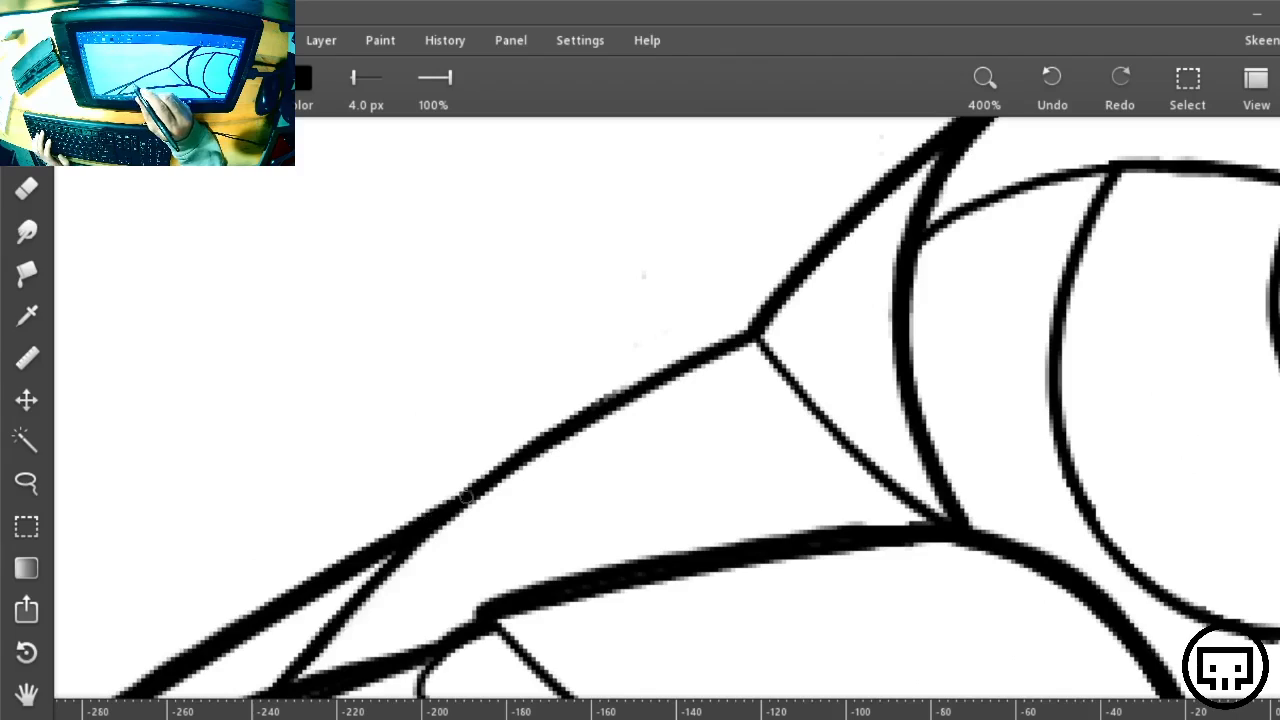
drag(466, 496, 758, 330)
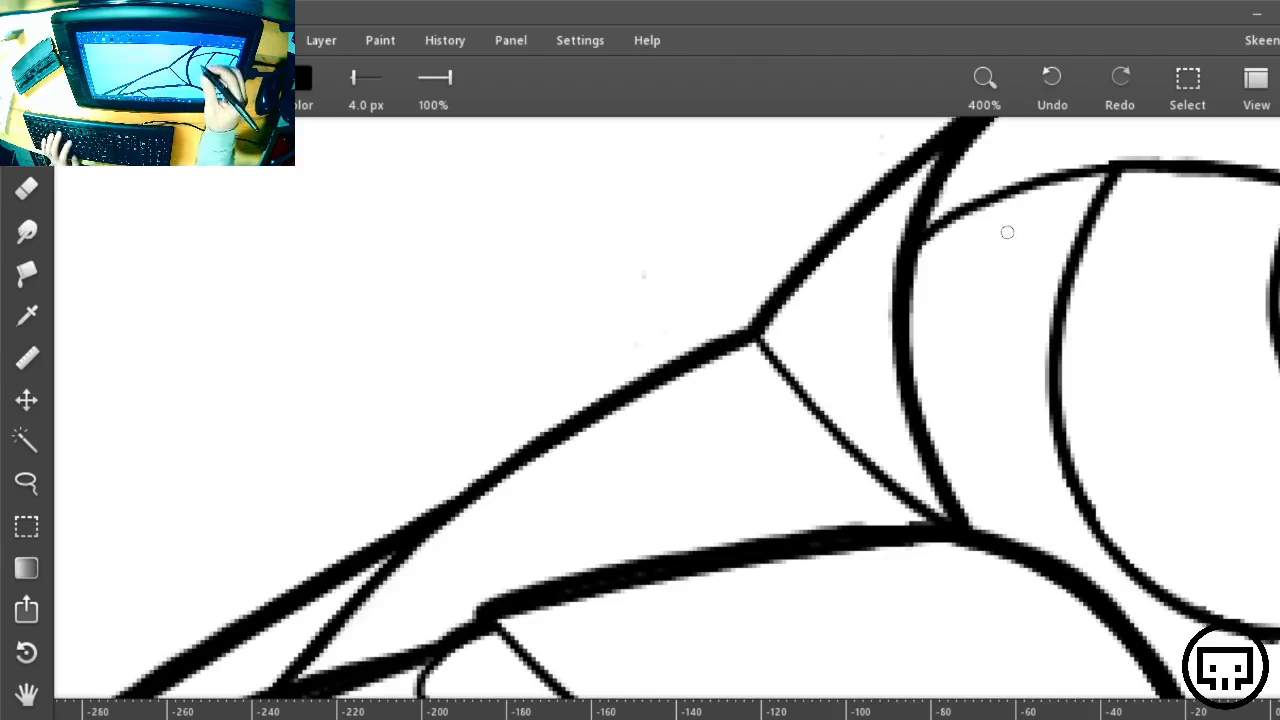
Thicken the thin lower cheek line from the wing's shoulder to the throat band
key(r)
drag(1111, 338, 700, 620)
key(space)
drag(833, 628, 851, 403)
drag(600, 680, 1086, 351)
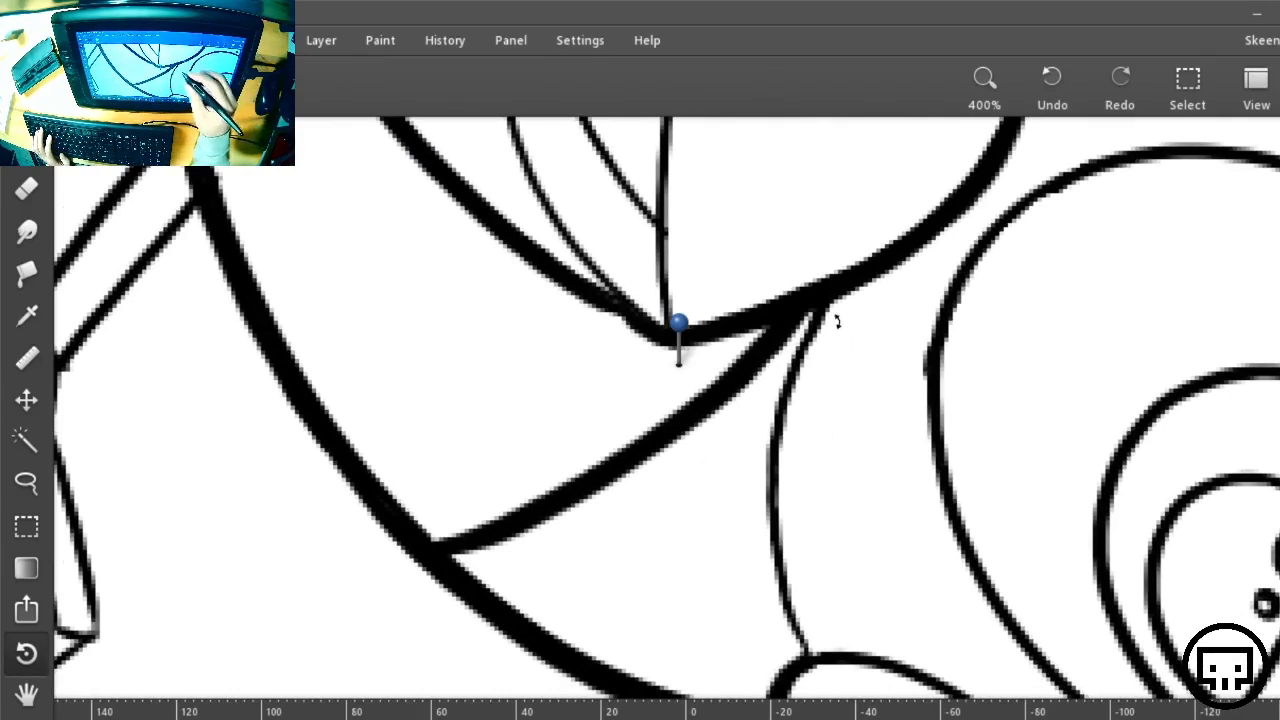
mouse_move(834, 290)
mouse_down()
mouse_move(775, 447)
mouse_move(780, 580)
mouse_move(818, 680)
mouse_up()
key(ctrl+minus)
key(ctrl+minus)
key(ctrl+minus)
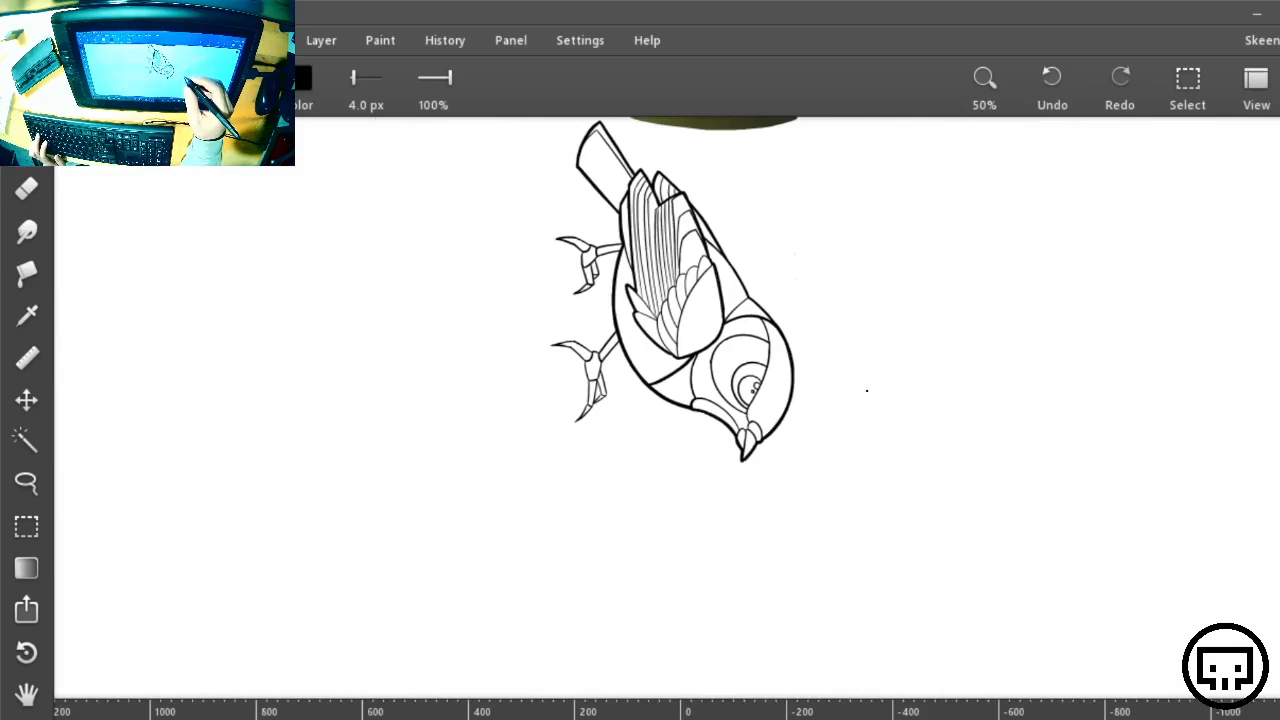
Thicken the neck division line between the nape corner and the wing's shoulder, and return the canvas to an upright view
key(ctrl+plus)
key(ctrl+plus)
drag(1078, 249, 623, 488)
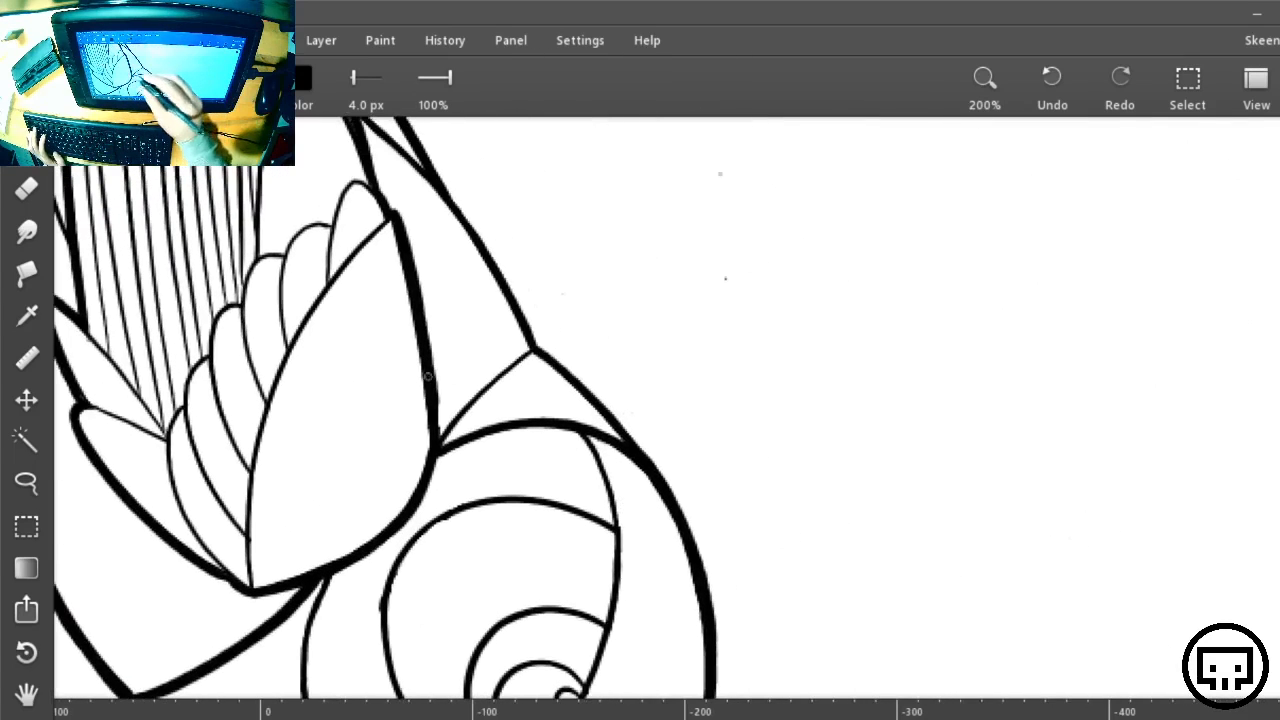
drag(438, 447, 478, 399)
key(ctrl+z)
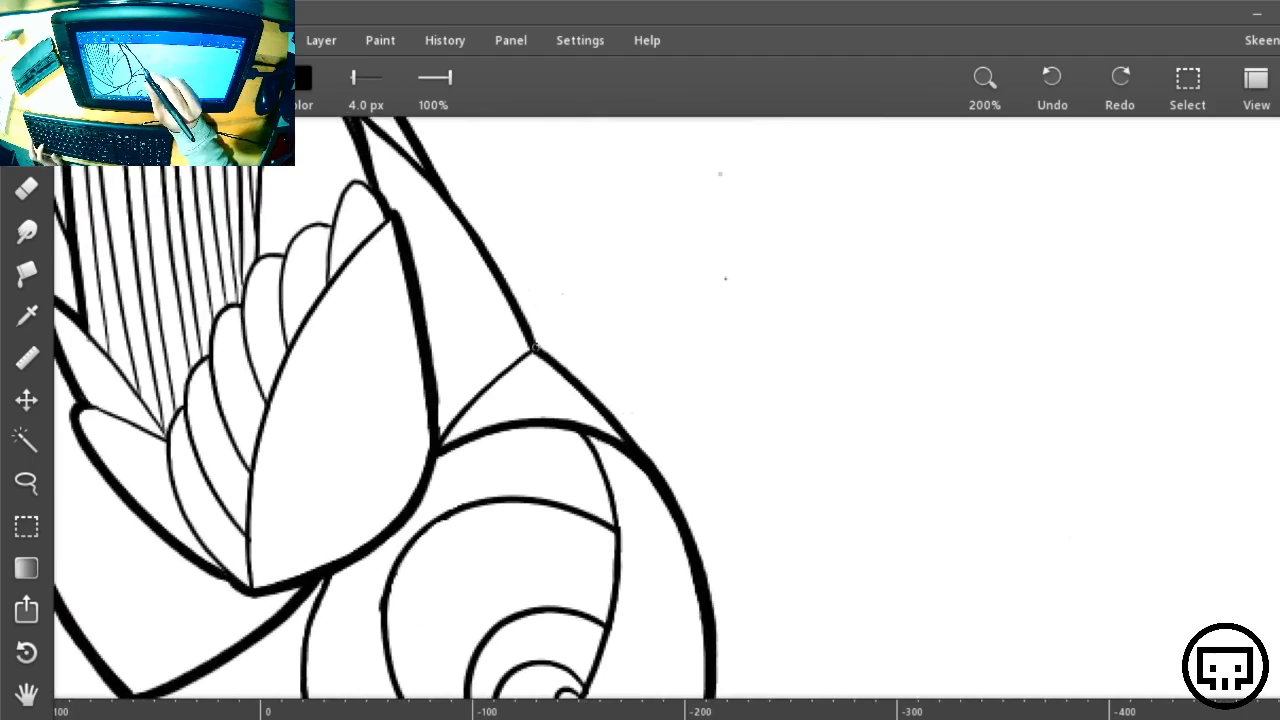
drag(527, 353, 481, 390)
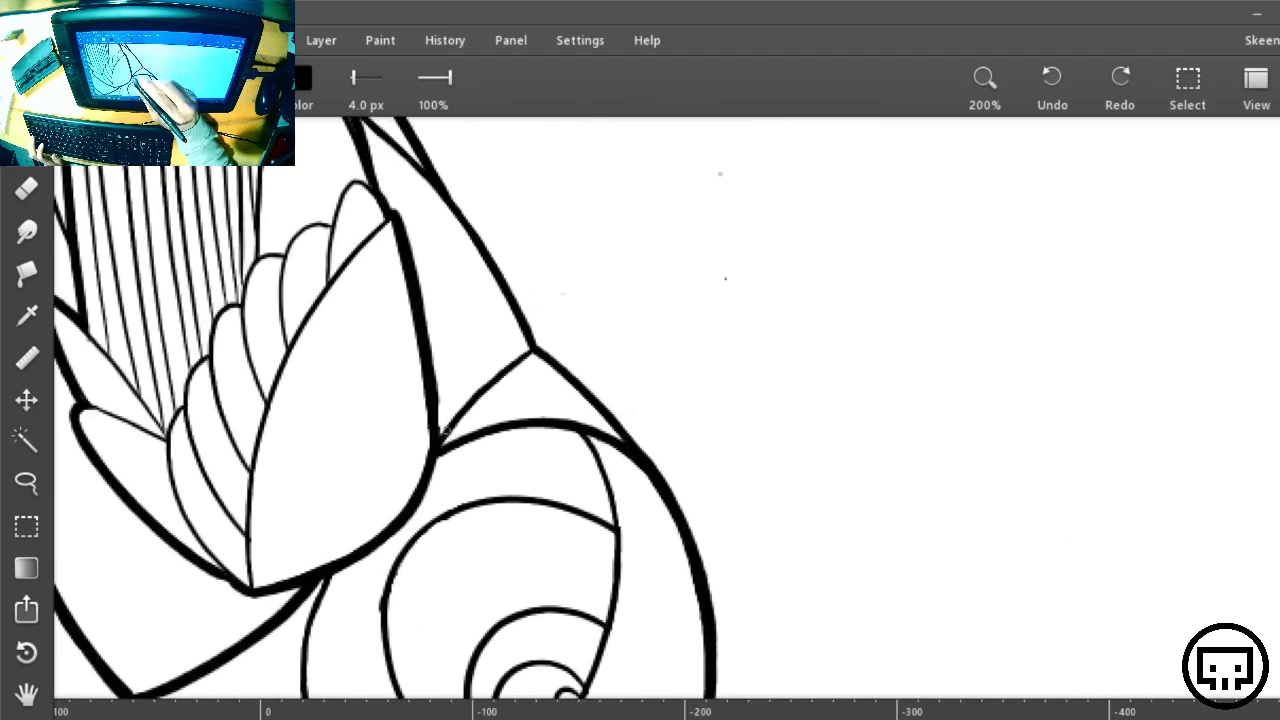
drag(535, 348, 471, 400)
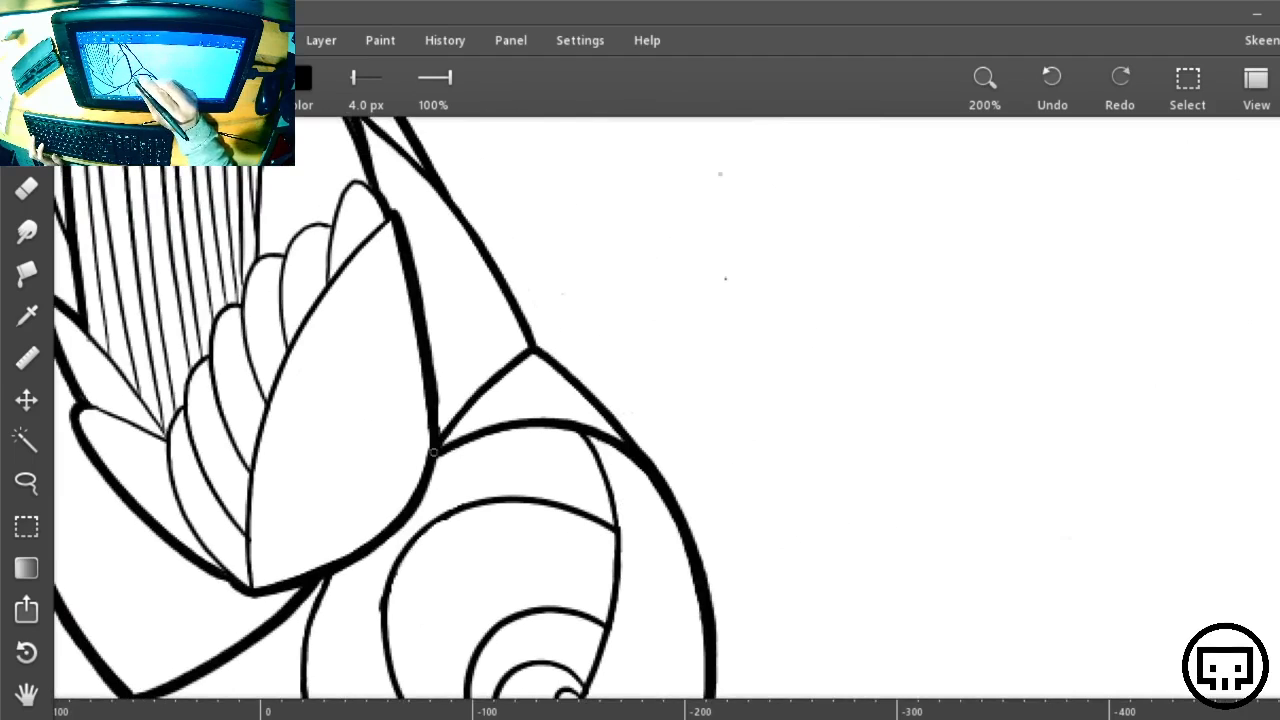
key(ctrl+minus)
key(ctrl+minus)
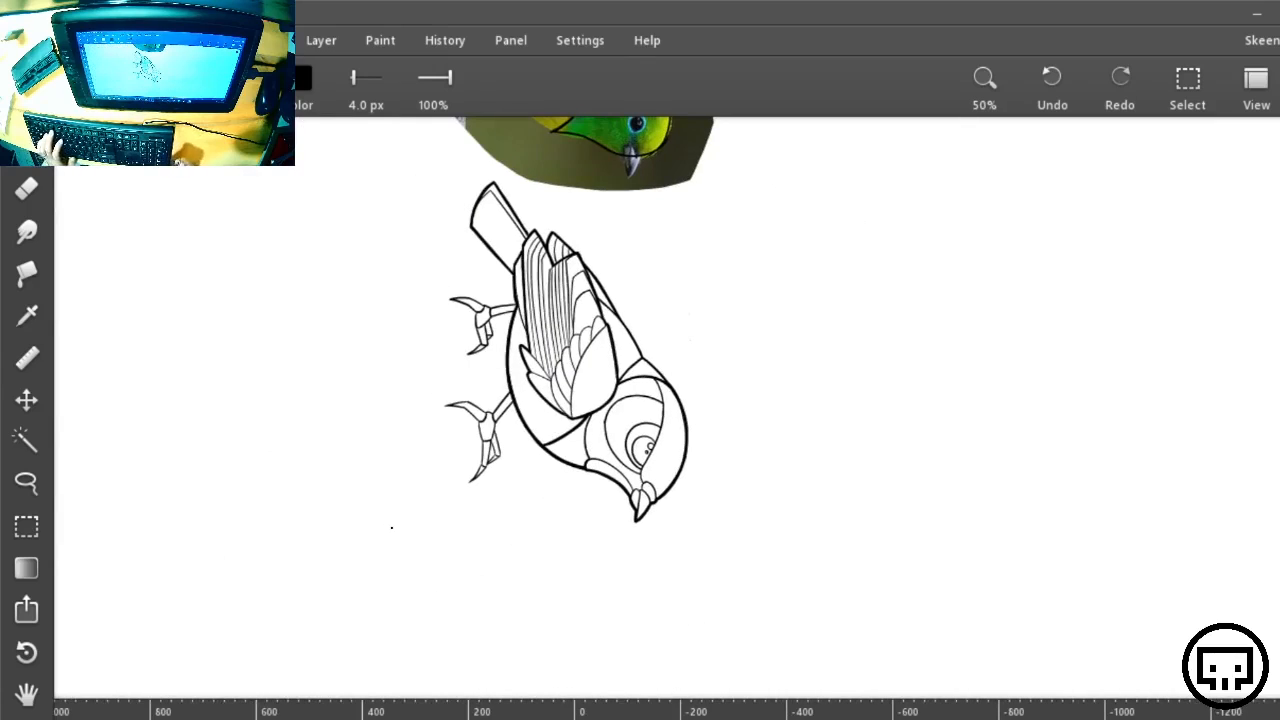
key(r)
drag(958, 420, 724, 158)
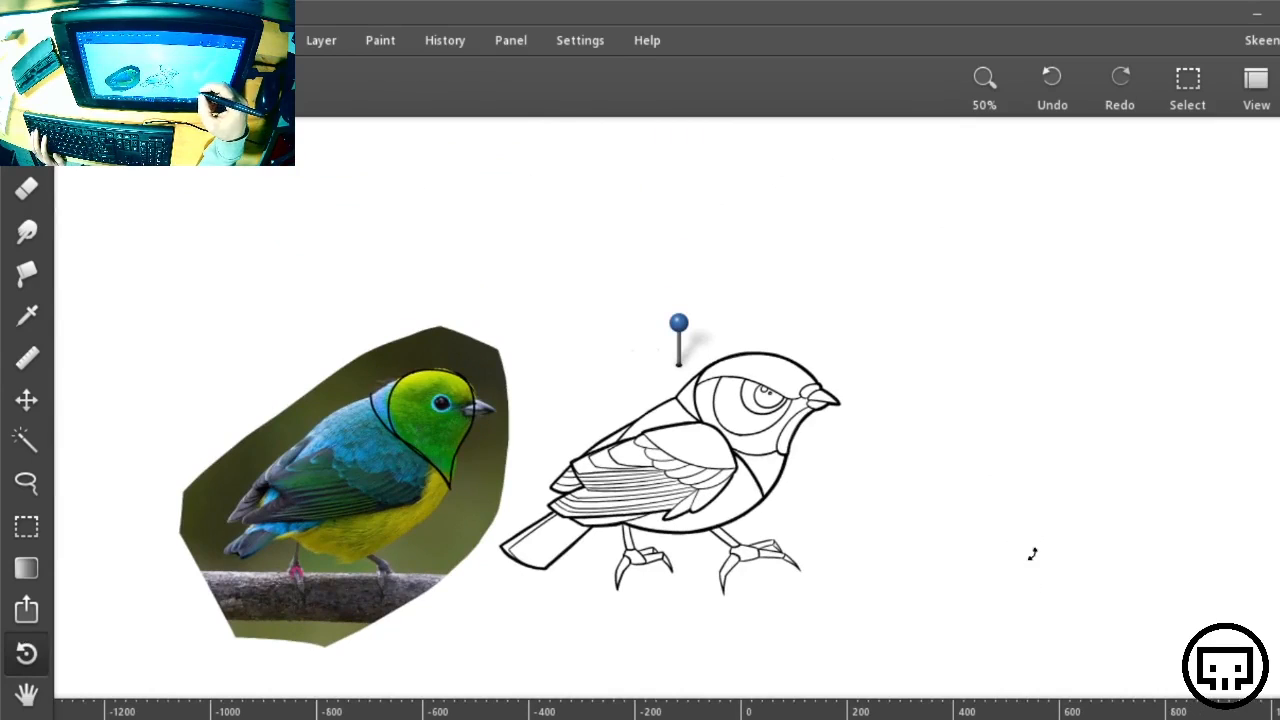
Toggle Layer 6's visibility several times to compare the bird line art with and without its thicker contours
key(l)
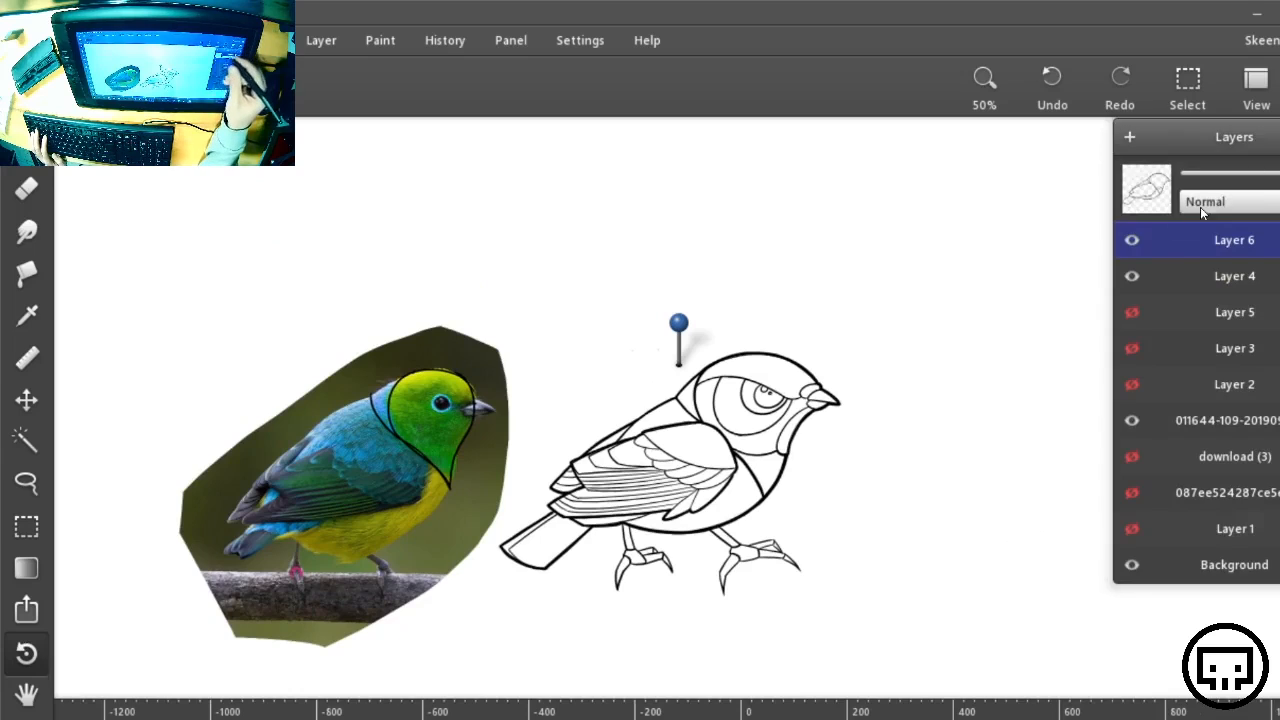
click(1133, 242)
click(1133, 242)
click(1133, 243)
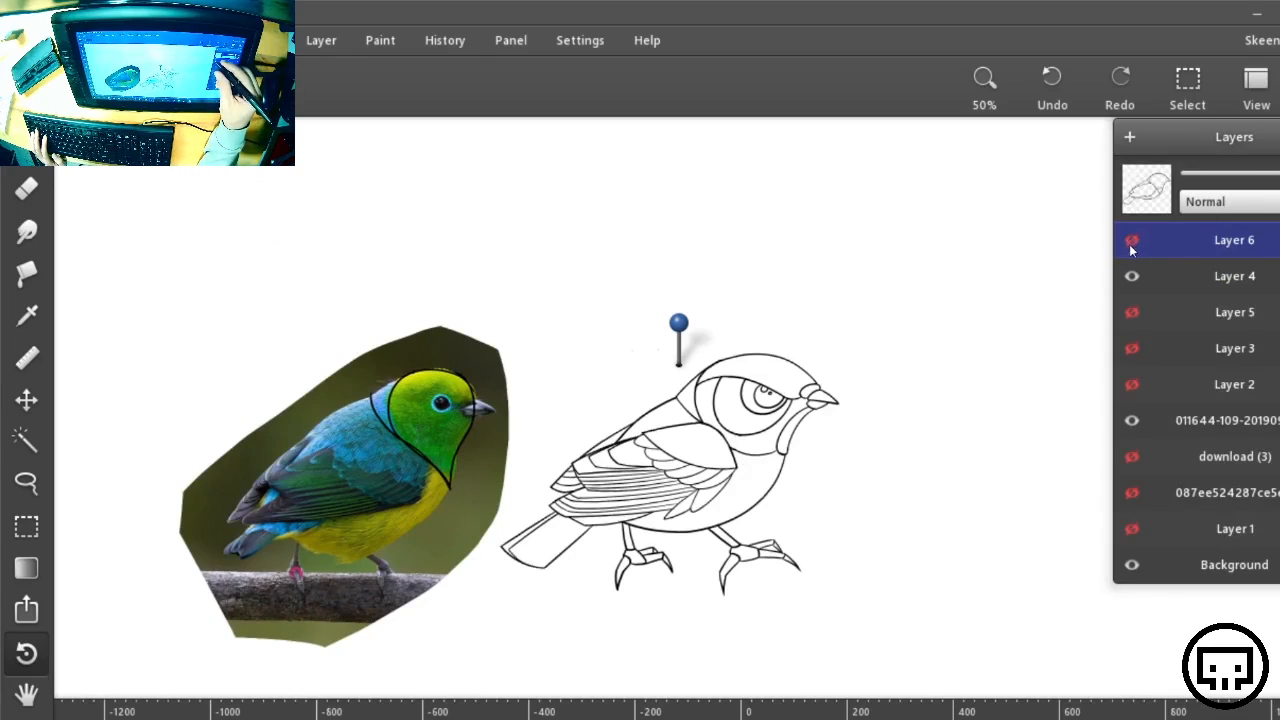
click(1131, 245)
click(1132, 243)
click(1132, 243)
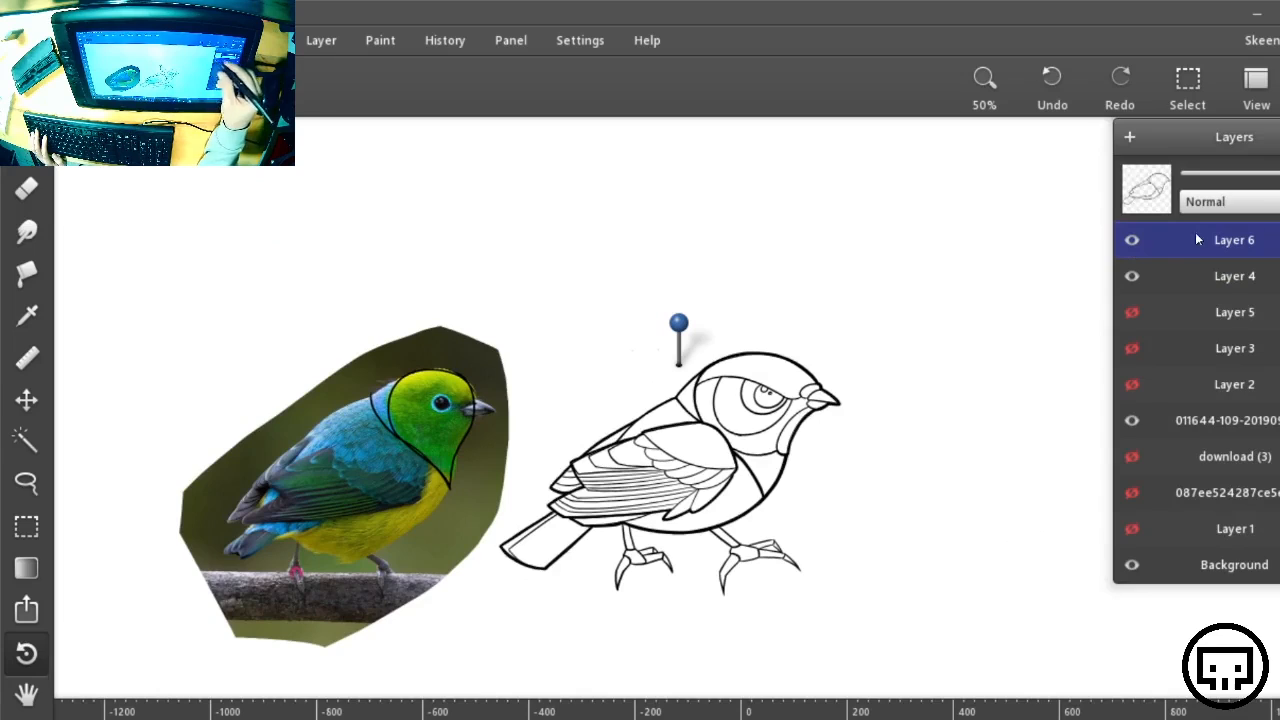
Erase the small bump beneath the large circle around the eye on Layer 4 with the 4.5 px eraser, and reselect Layer 6
key(e)
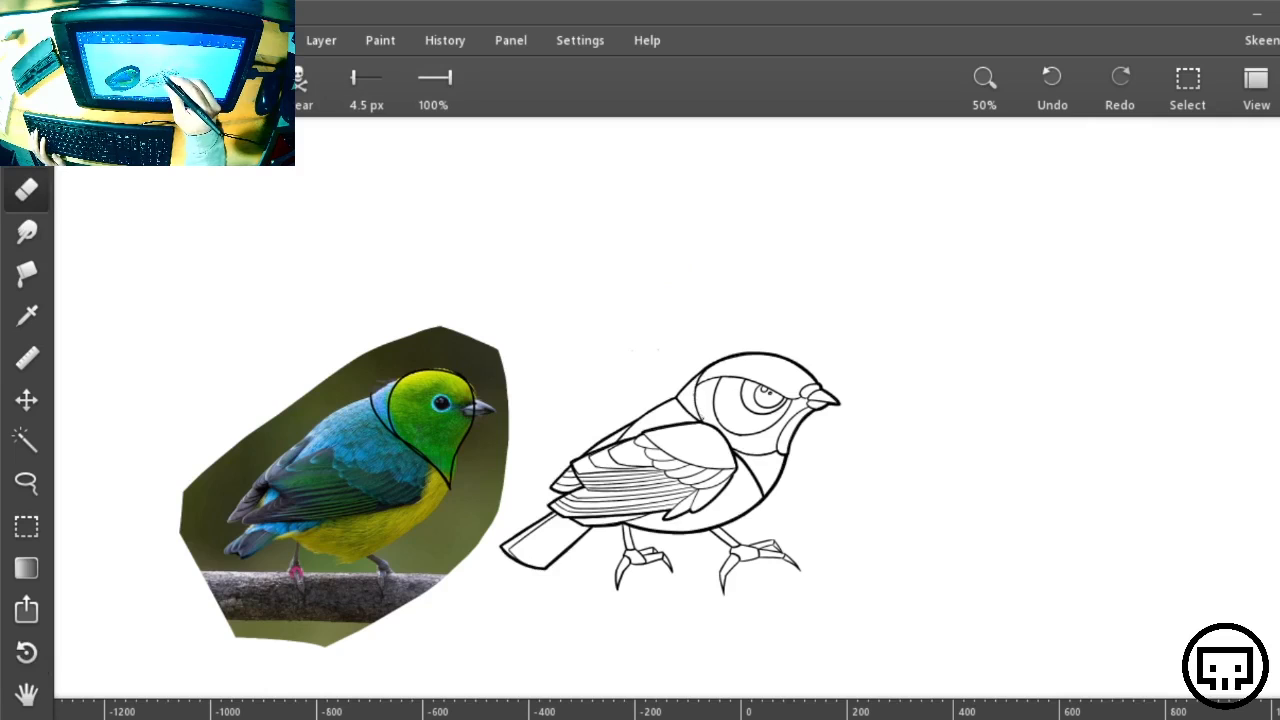
scroll(733, 368, up, 5)
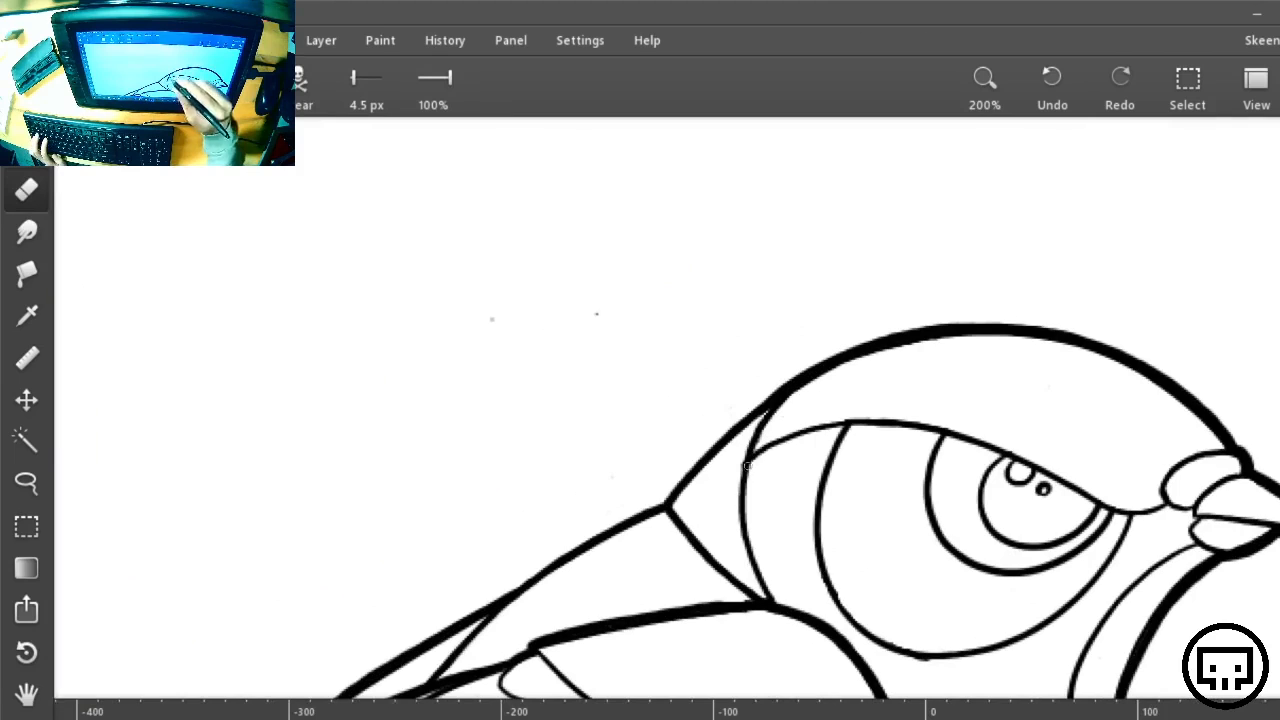
mouse_move(1042, 521)
mouse_down()
mouse_move(763, 334)
mouse_move(679, 236)
mouse_up()
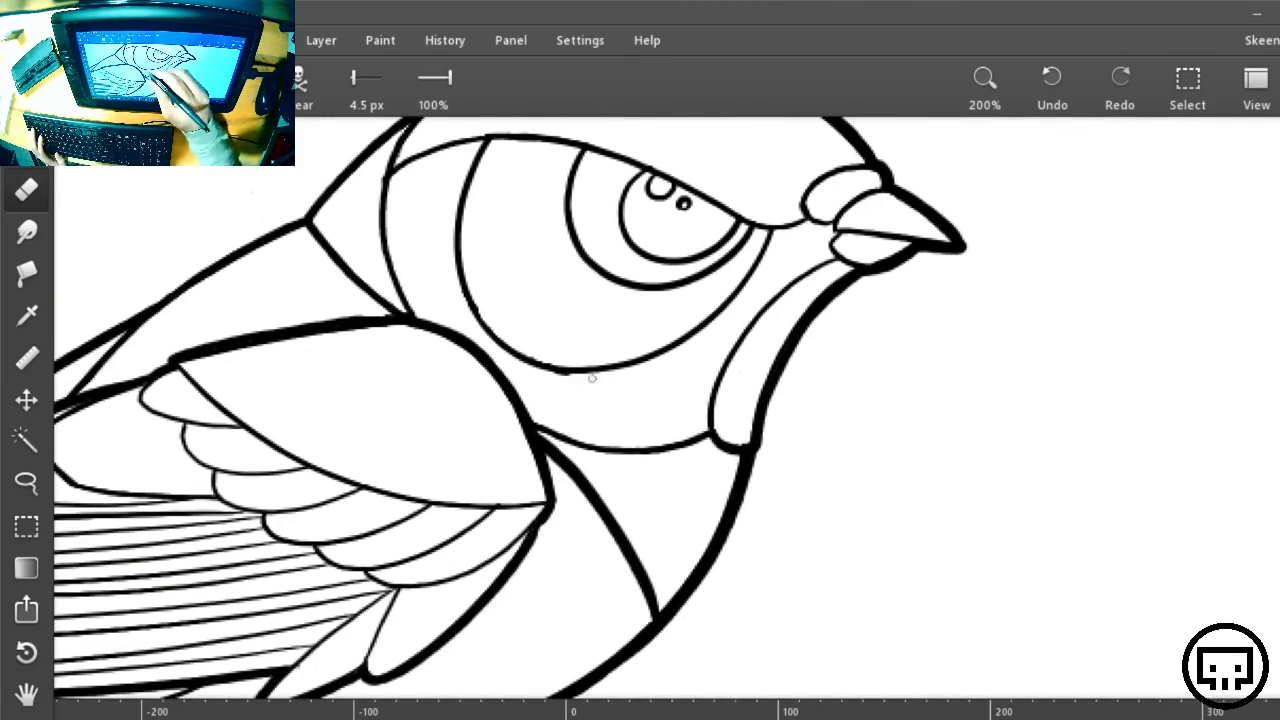
mouse_move(1229, 214)
click(1180, 274)
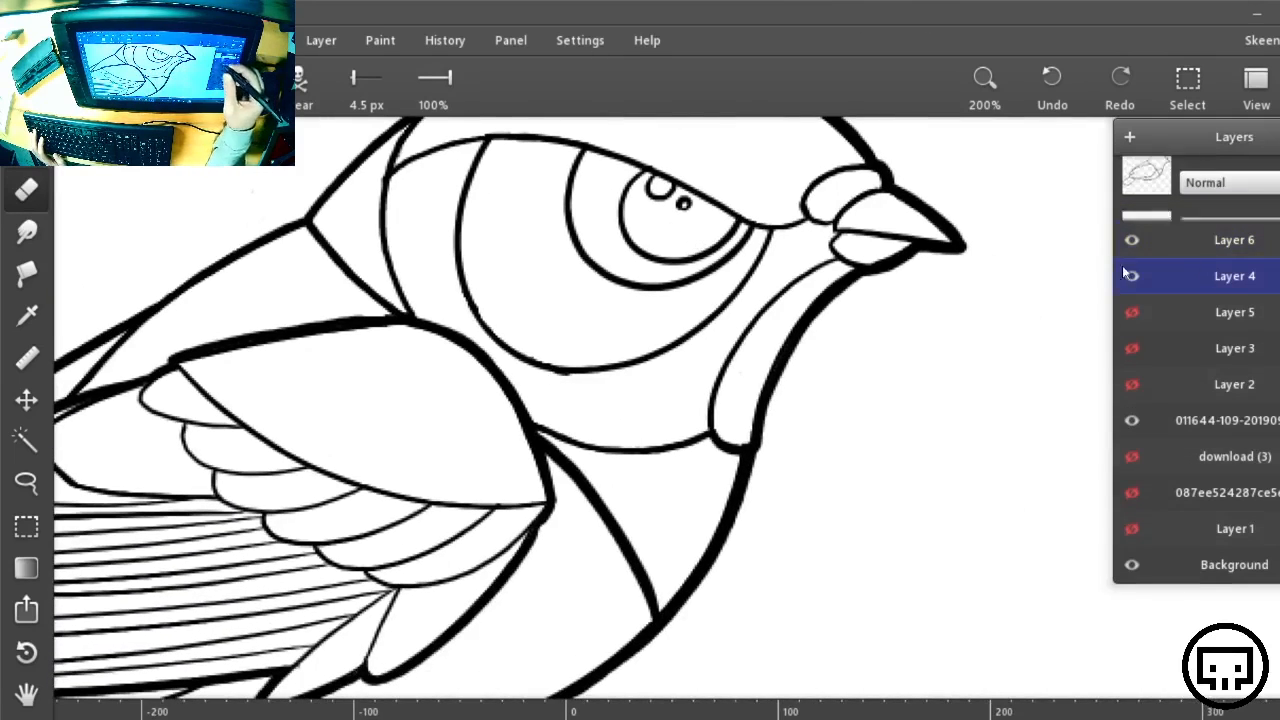
drag(550, 376, 564, 377)
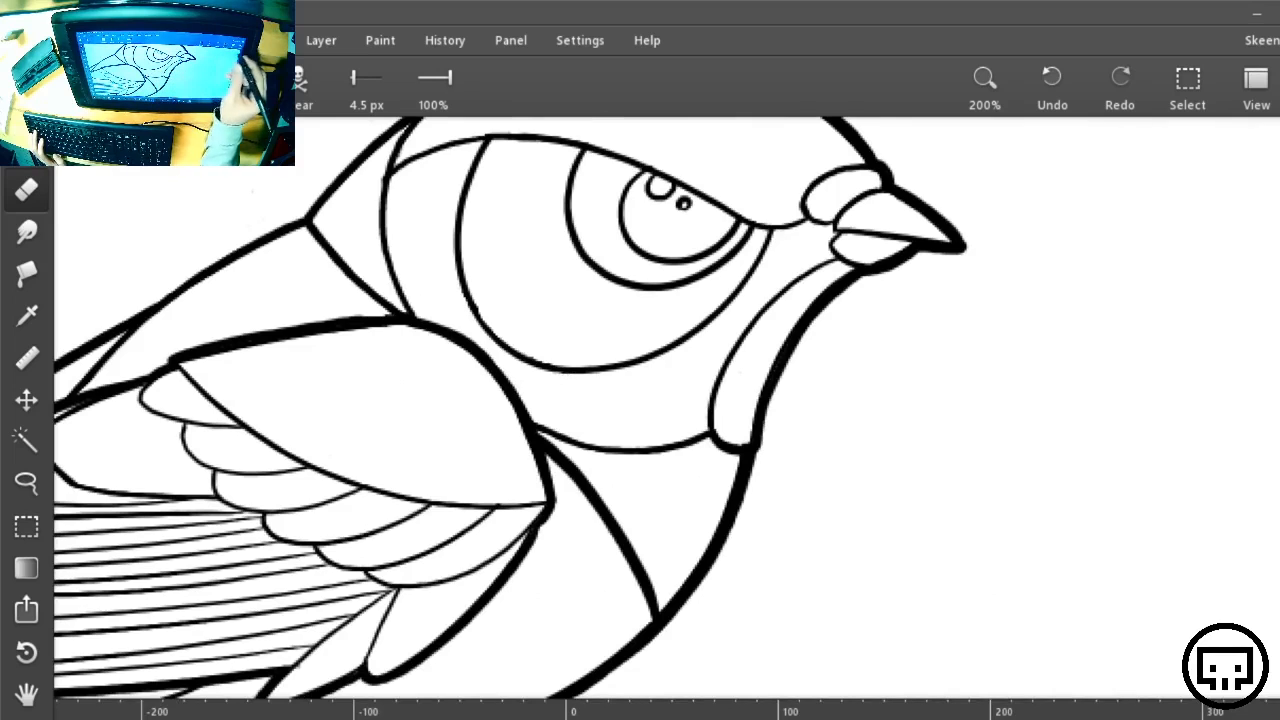
mouse_move(1264, 195)
click(1229, 257)
Hide the reference photo layer and erase the stray head outline beside the bird from Layer 4, enlarging the eraser to 9.5 px and 27 px
key(ctrl+minus)
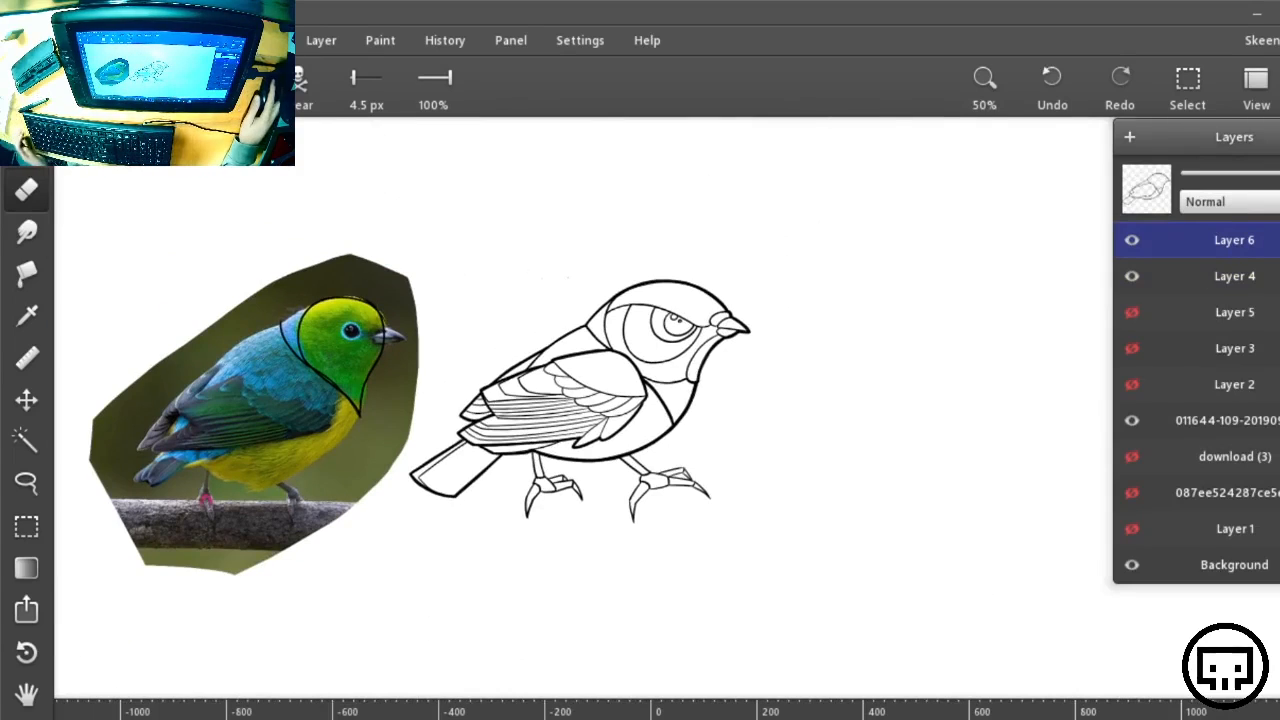
click(1132, 421)
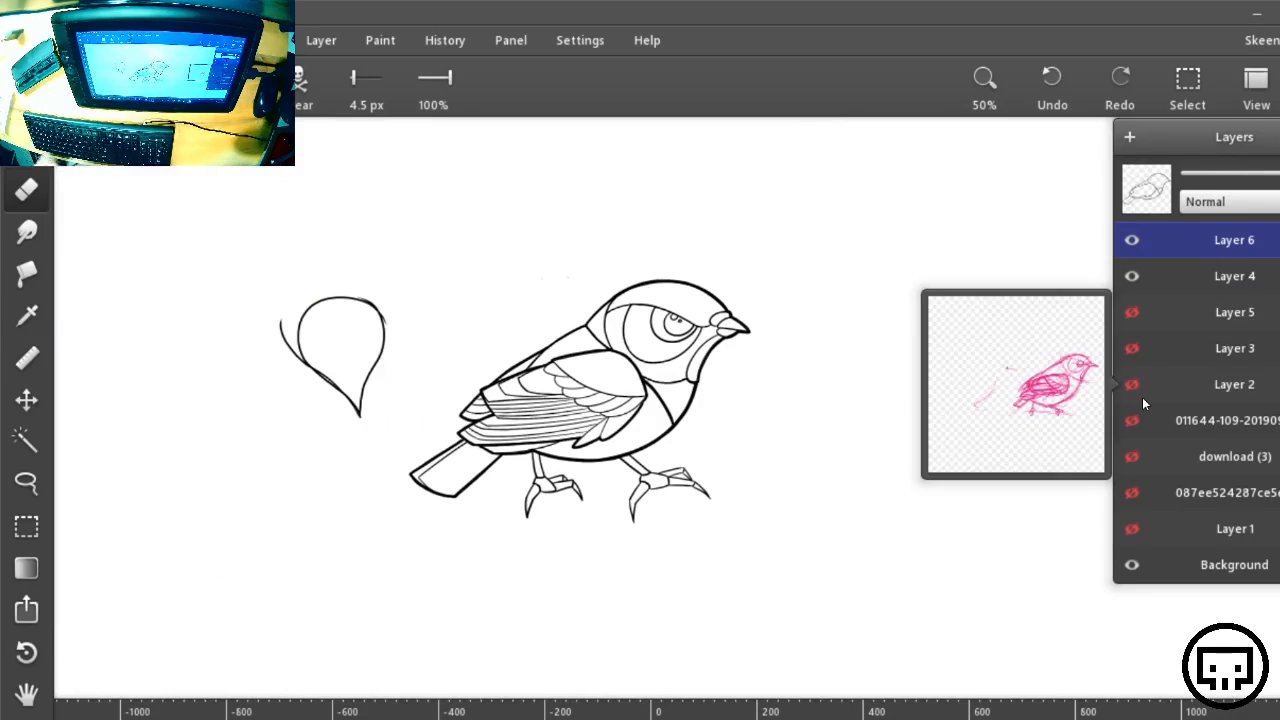
key(Tab)
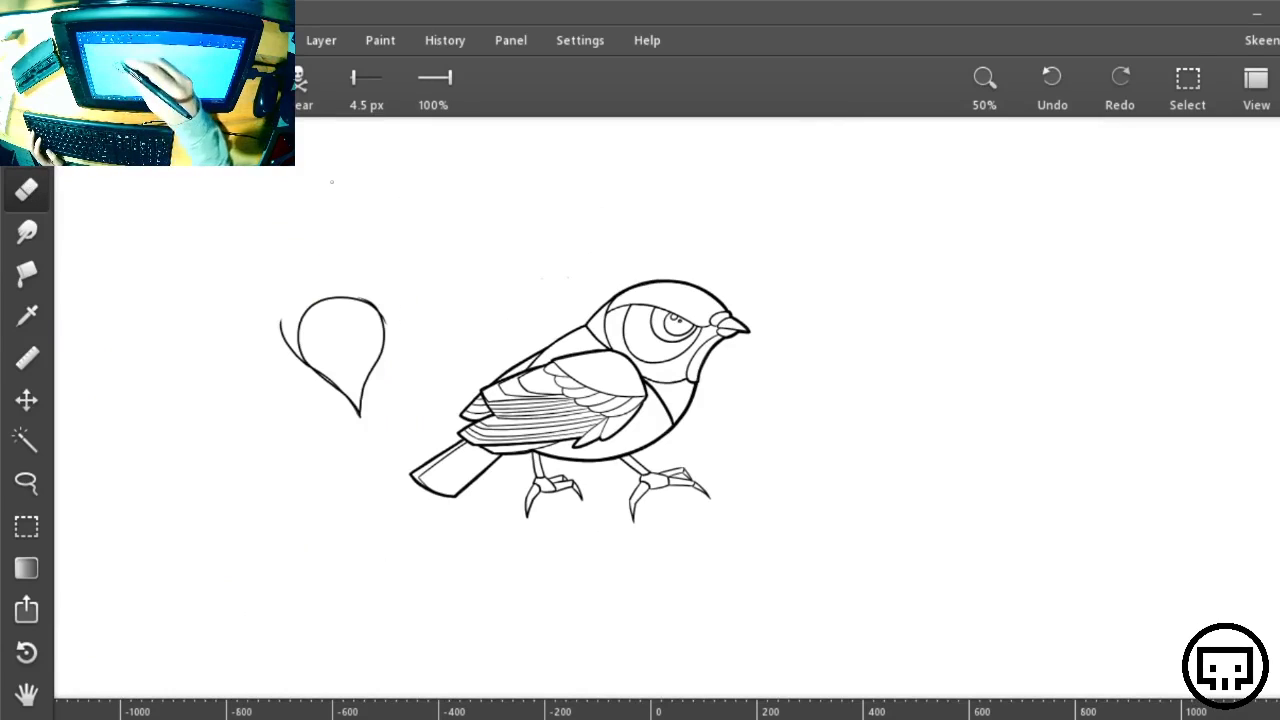
drag(352, 77, 358, 77)
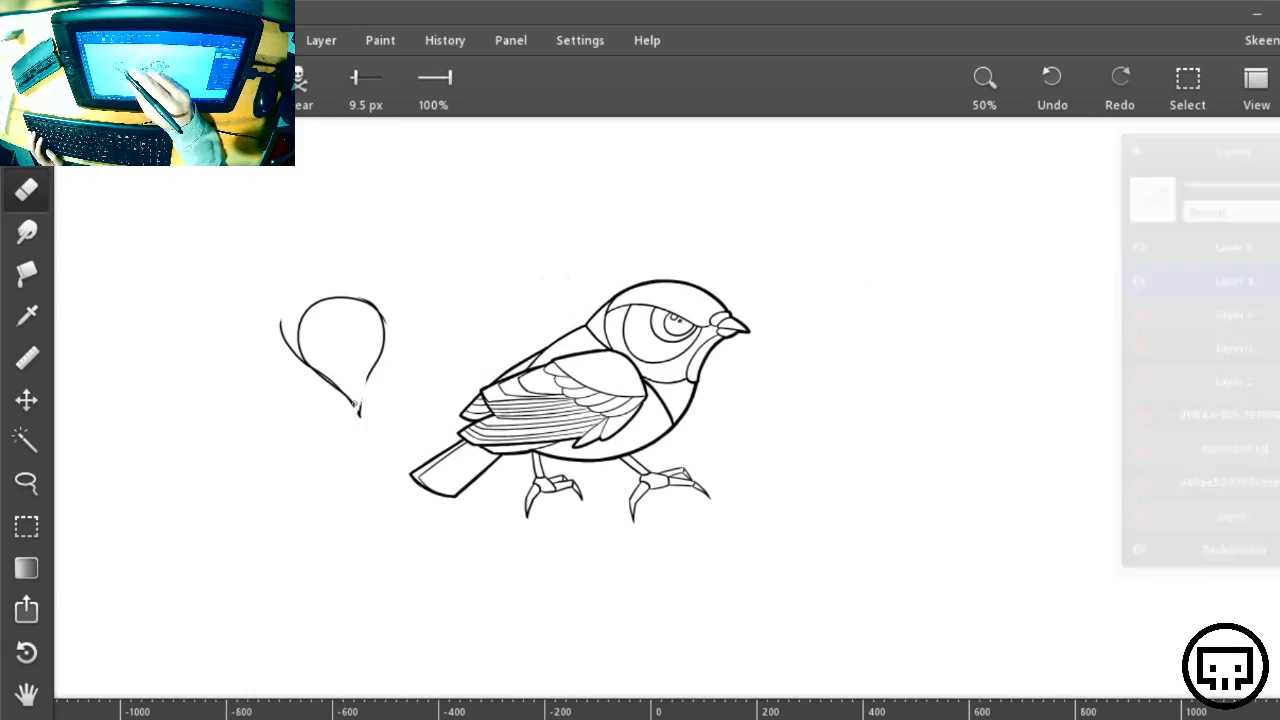
drag(374, 364, 360, 394)
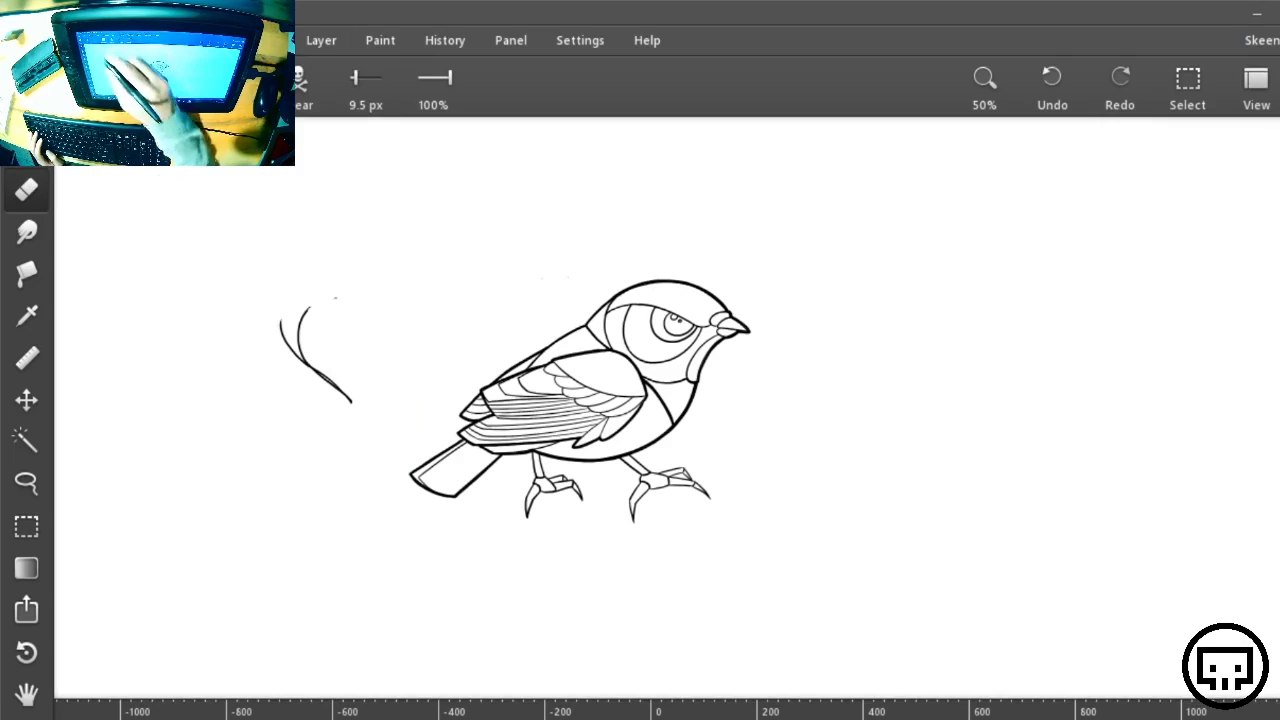
click(359, 77)
mouse_move(355, 453)
mouse_down()
mouse_move(302, 347)
mouse_move(310, 313)
mouse_move(295, 303)
mouse_move(278, 310)
mouse_move(334, 326)
mouse_move(271, 389)
mouse_up()
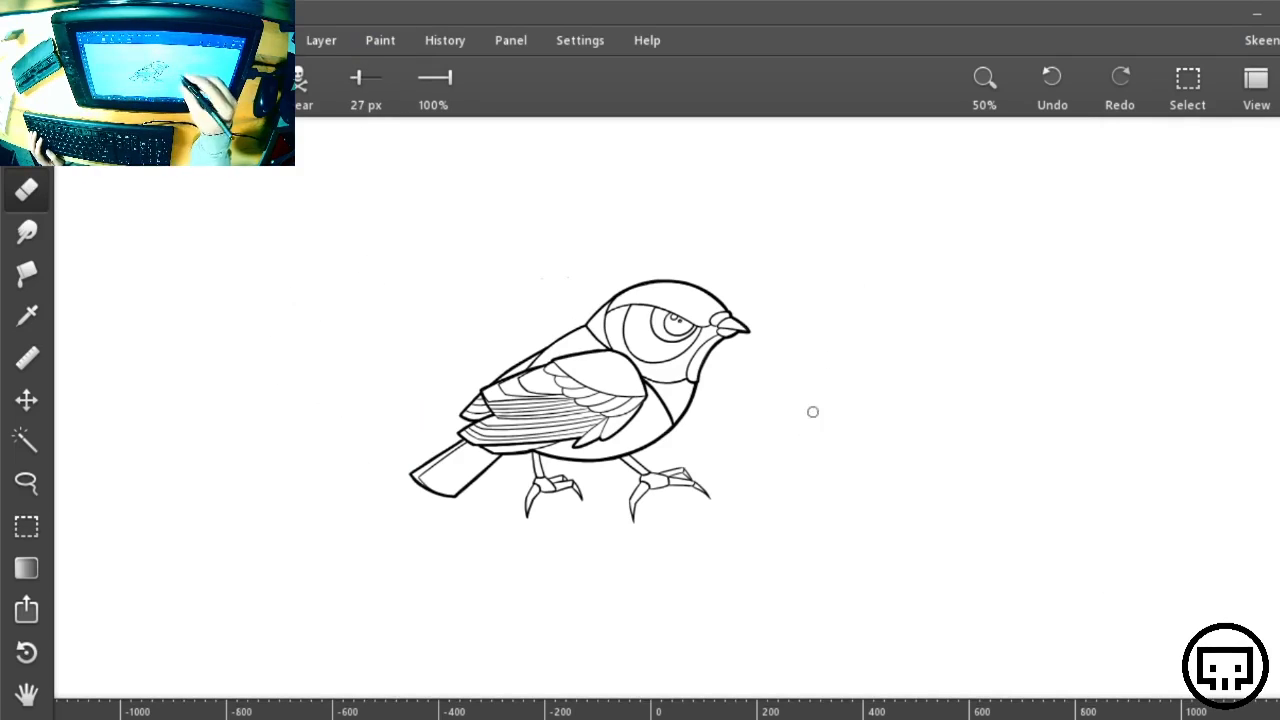
Thicken the back outline on Layer 6 with a 6.2 px brush, from the nape corner down to the far wing's corner
drag(1006, 421, 869, 452)
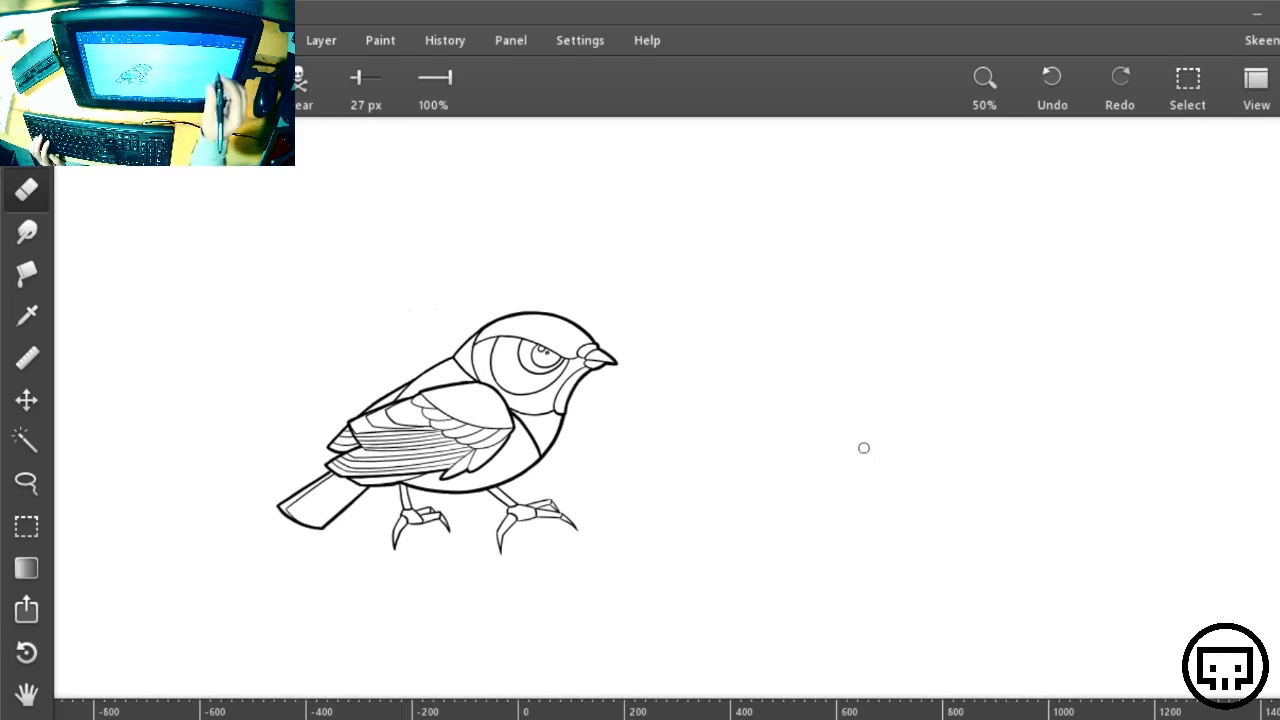
click(1262, 90)
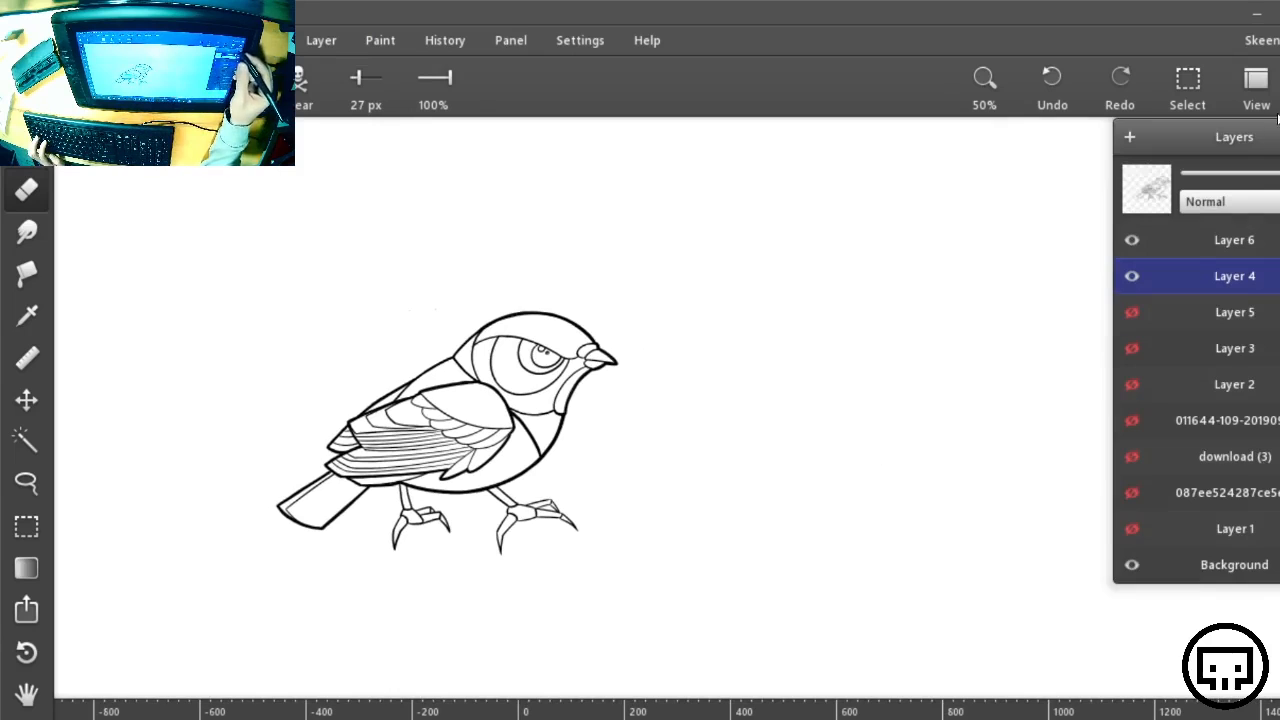
click(1252, 245)
scroll(1067, 292, up, 3)
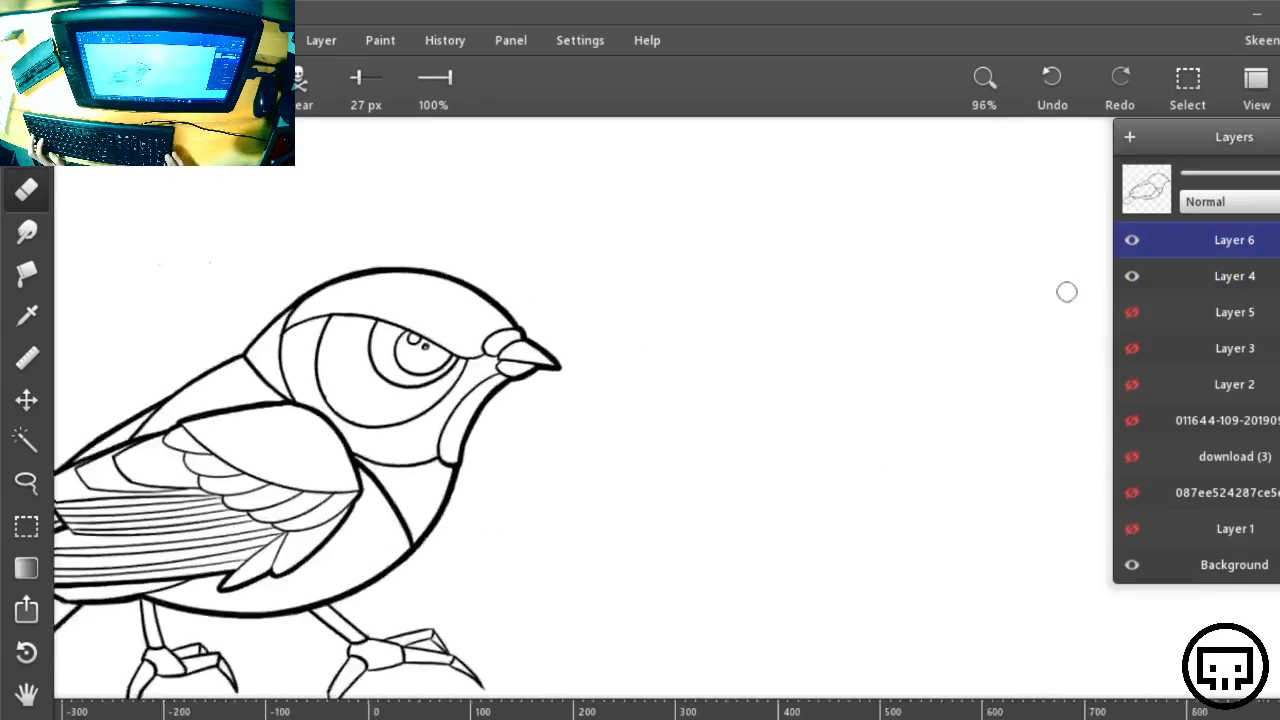
key(ctrl+plus)
drag(408, 463, 1134, 532)
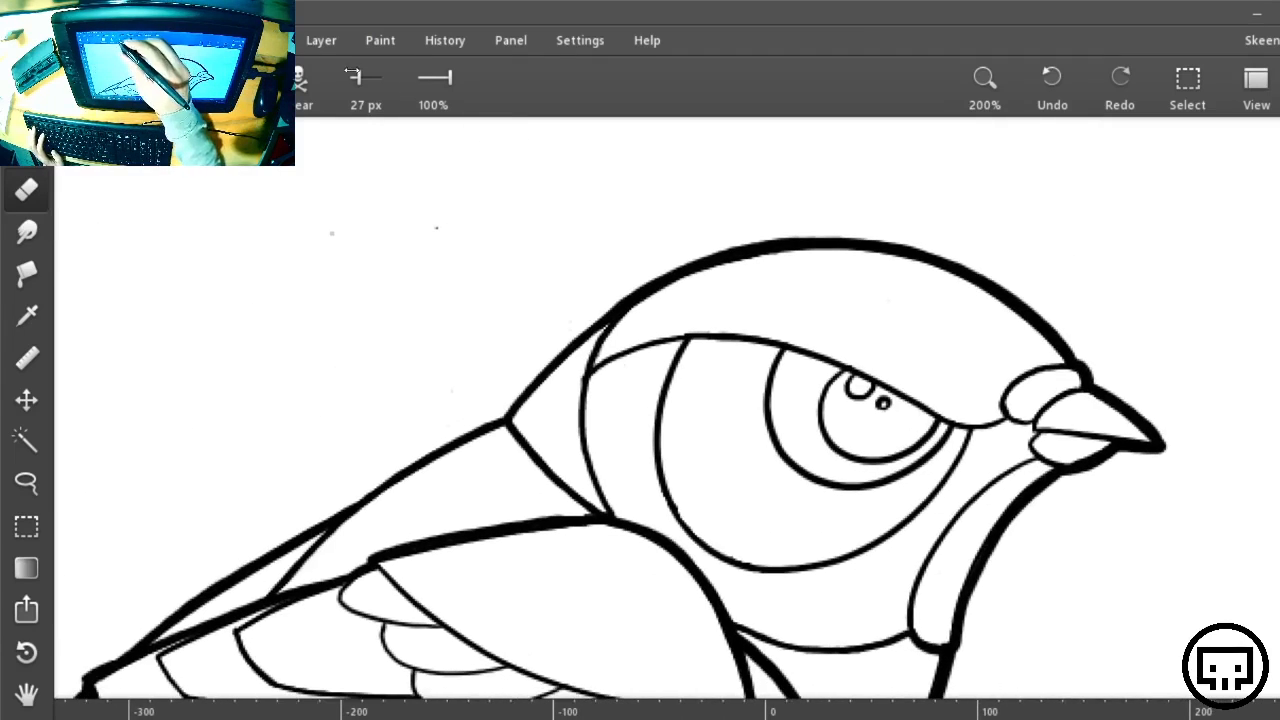
key(b)
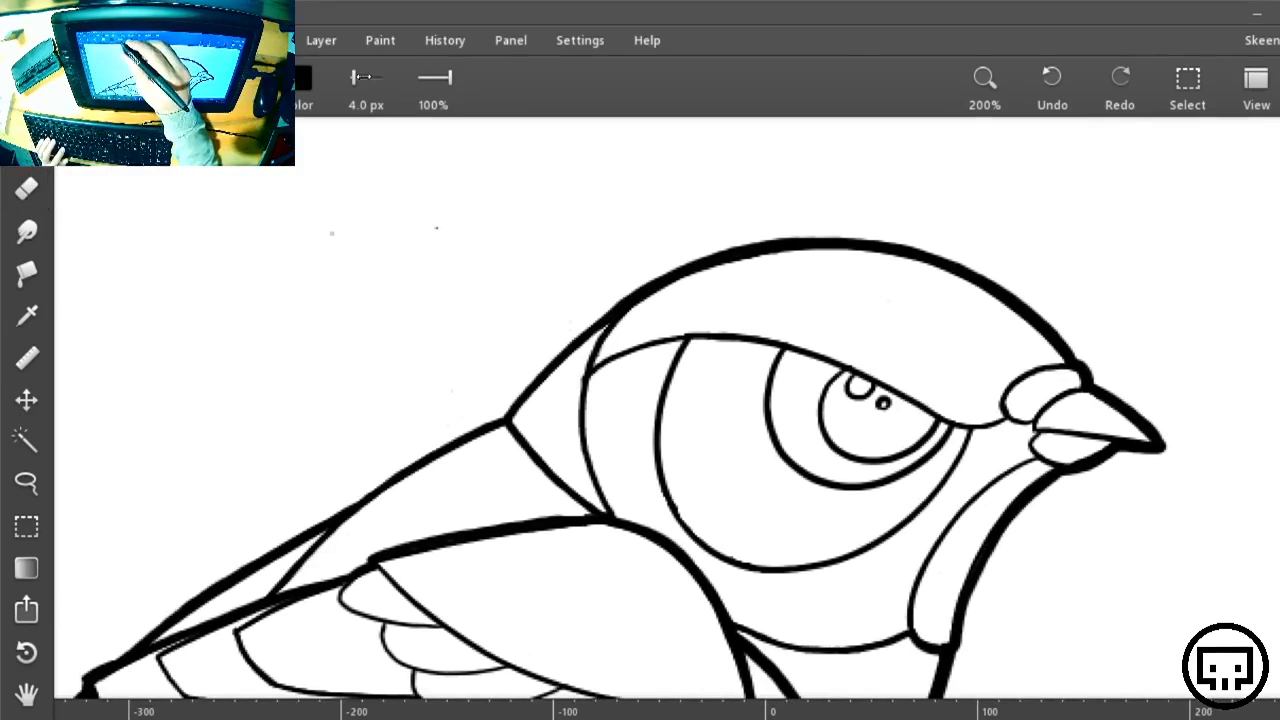
drag(362, 76, 369, 70)
drag(486, 433, 688, 306)
drag(586, 346, 649, 290)
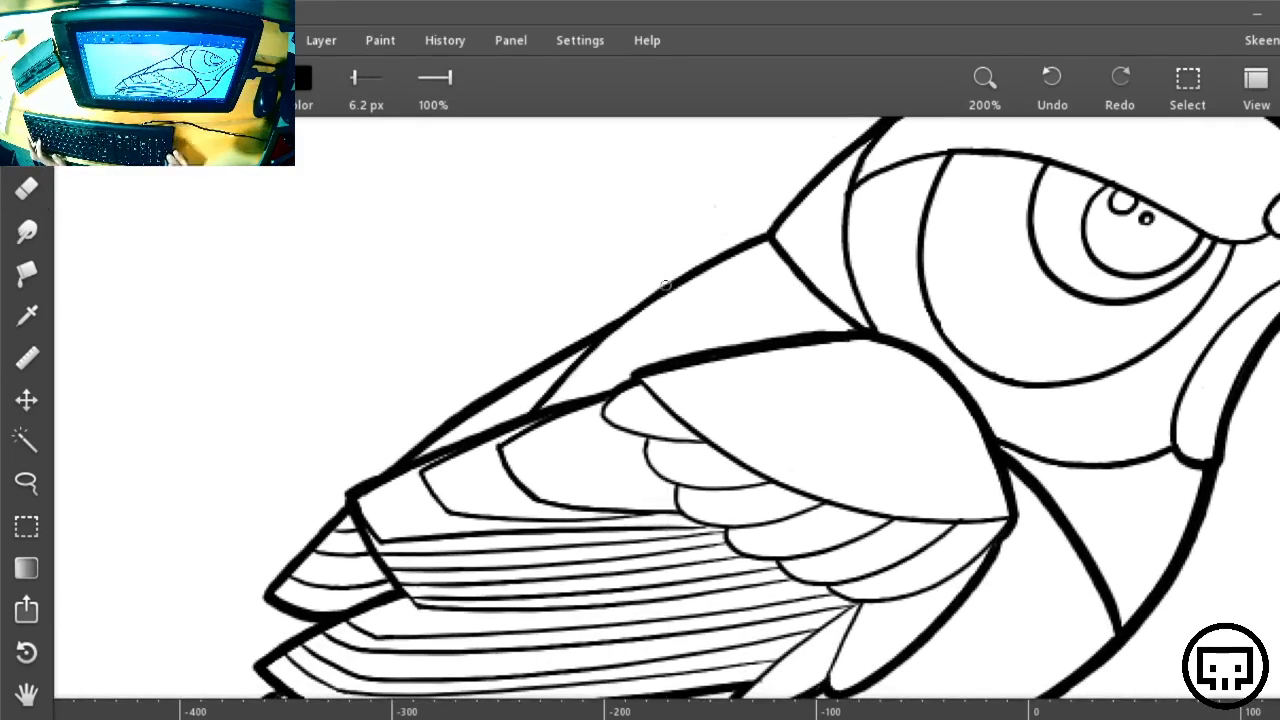
scroll(665, 285, up, 2)
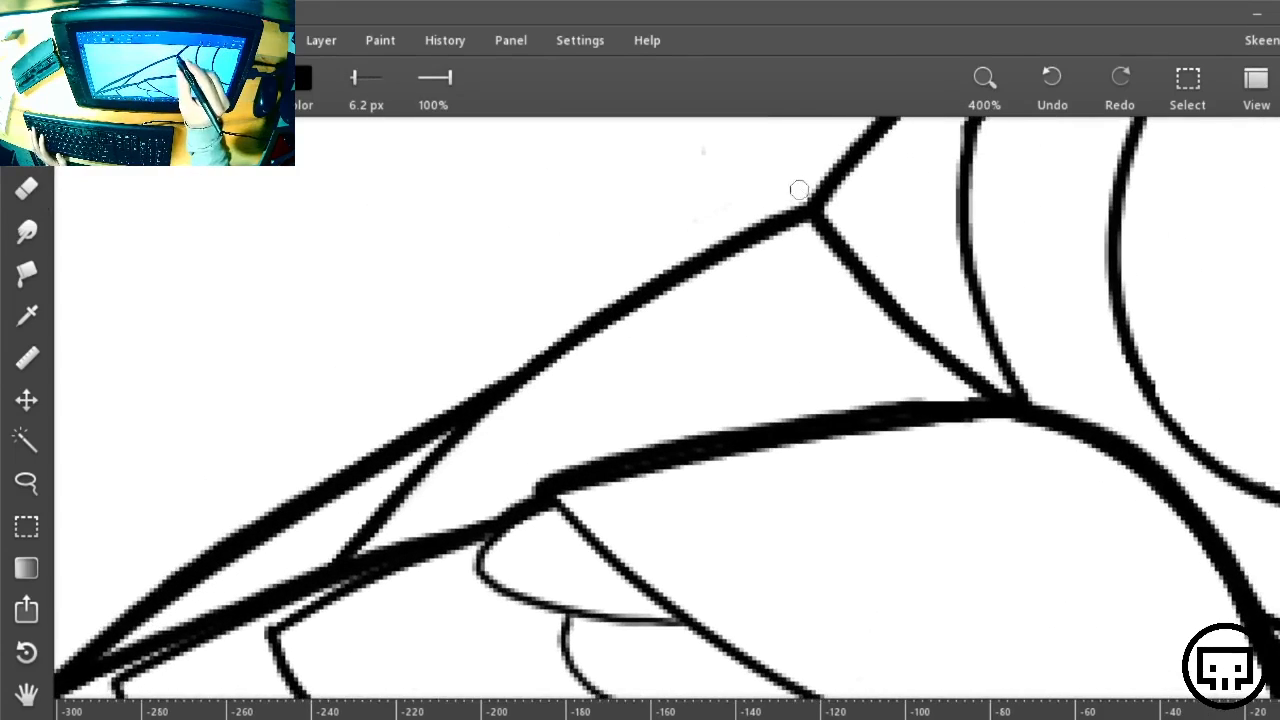
mouse_move(797, 204)
mouse_down()
mouse_move(629, 289)
mouse_move(472, 400)
mouse_up()
drag(471, 458, 761, 277)
mouse_move(759, 213)
mouse_down()
mouse_move(515, 360)
mouse_move(305, 518)
mouse_up()
Try to thicken the outer edge of the far wing tip below the end of the back outline
drag(405, 492, 670, 275)
mouse_move(590, 268)
mouse_down()
mouse_move(526, 322)
mouse_move(498, 378)
mouse_move(338, 540)
mouse_up()
key(ctrl+z)
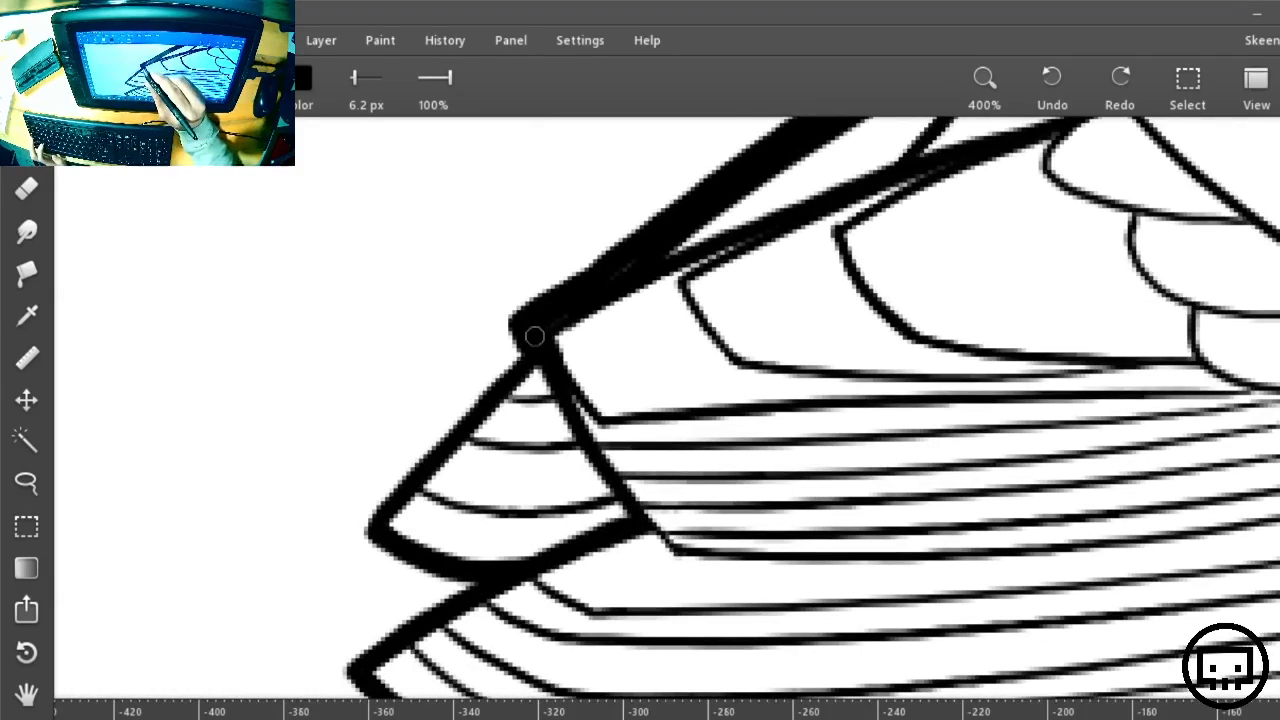
drag(528, 338, 368, 528)
key(ctrl+z)
mouse_move(523, 334)
mouse_down()
mouse_move(340, 524)
mouse_move(389, 560)
mouse_move(477, 583)
mouse_move(398, 564)
mouse_move(348, 526)
mouse_up()
key(ctrl+z)
Thicken the near wing's tip corner and the tail's upper edge with the 6.2 px brush
mouse_move(681, 482)
mouse_down()
mouse_move(746, 329)
mouse_move(836, 196)
mouse_up()
drag(500, 378, 542, 436)
drag(546, 500, 817, 306)
drag(798, 224, 368, 510)
key(ctrl+z)
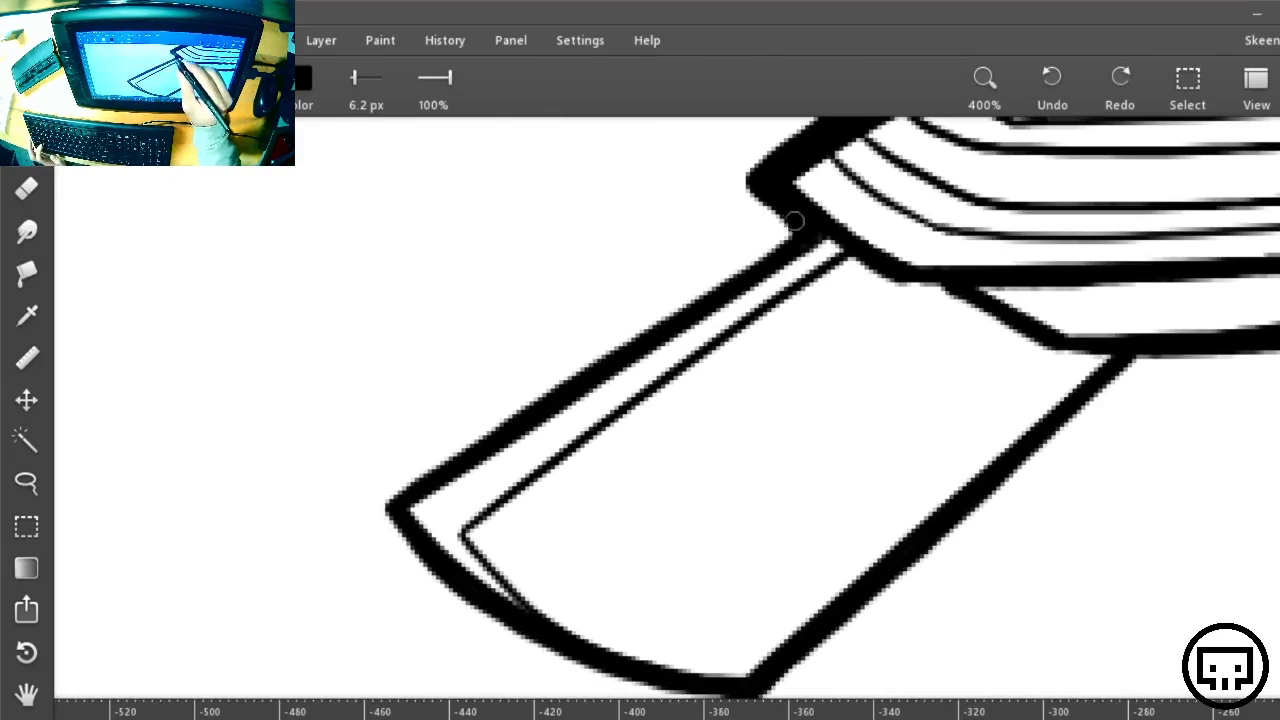
mouse_move(798, 224)
mouse_down()
mouse_move(387, 505)
mouse_move(792, 233)
mouse_move(382, 497)
mouse_up()
Rotate the canvas and thicken the curved end of the tail
key(r)
drag(775, 306, 741, 532)
key(space)
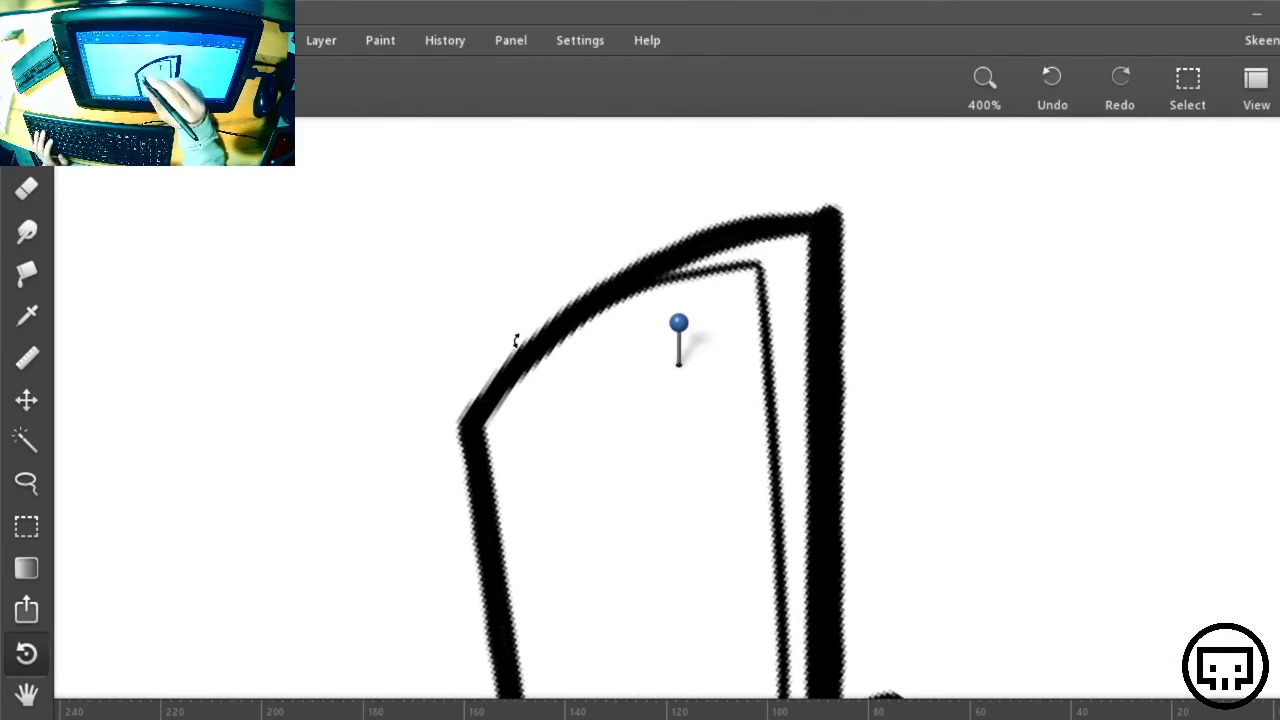
key(b)
mouse_move(464, 412)
mouse_down()
mouse_move(553, 305)
mouse_move(655, 243)
mouse_move(767, 207)
mouse_move(815, 213)
mouse_up()
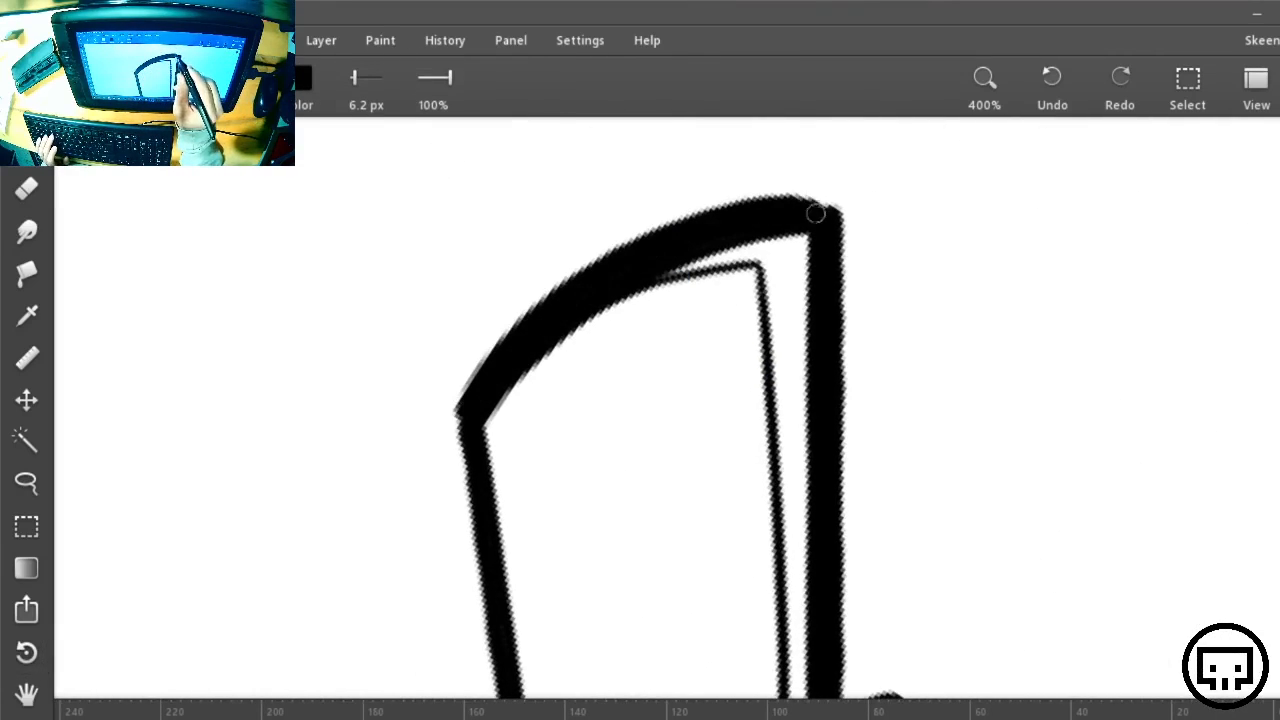
Turn the canvas upside down and thicken the tail's lower edge from the curved end towards the body
key(space)
drag(590, 583, 725, 337)
key(r)
drag(983, 323, 842, 620)
key(space)
drag(718, 543, 831, 510)
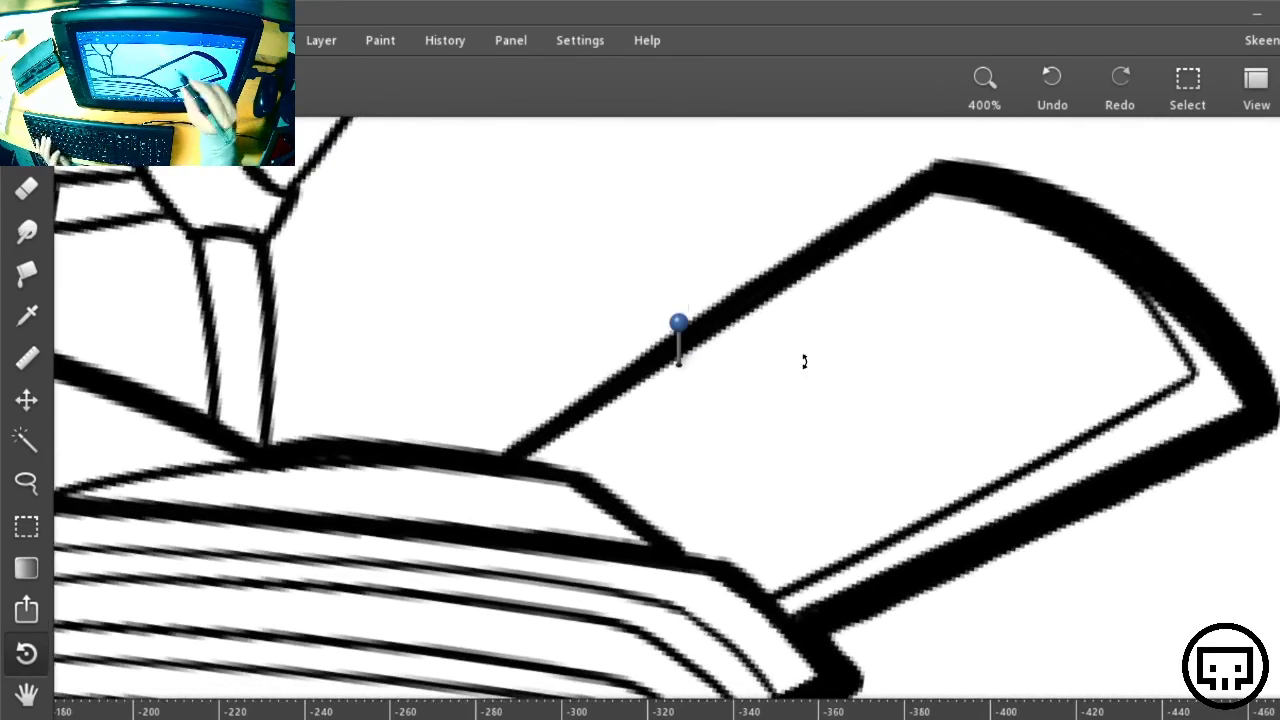
mouse_move(943, 170)
mouse_down()
mouse_move(713, 304)
mouse_move(500, 452)
mouse_up()
mouse_move(500, 452)
mouse_down()
mouse_move(738, 284)
mouse_move(931, 170)
mouse_up()
Set the brush colour back to black and thicken the tail's lower edge where it joins the body
key(space)
drag(794, 397, 1077, 323)
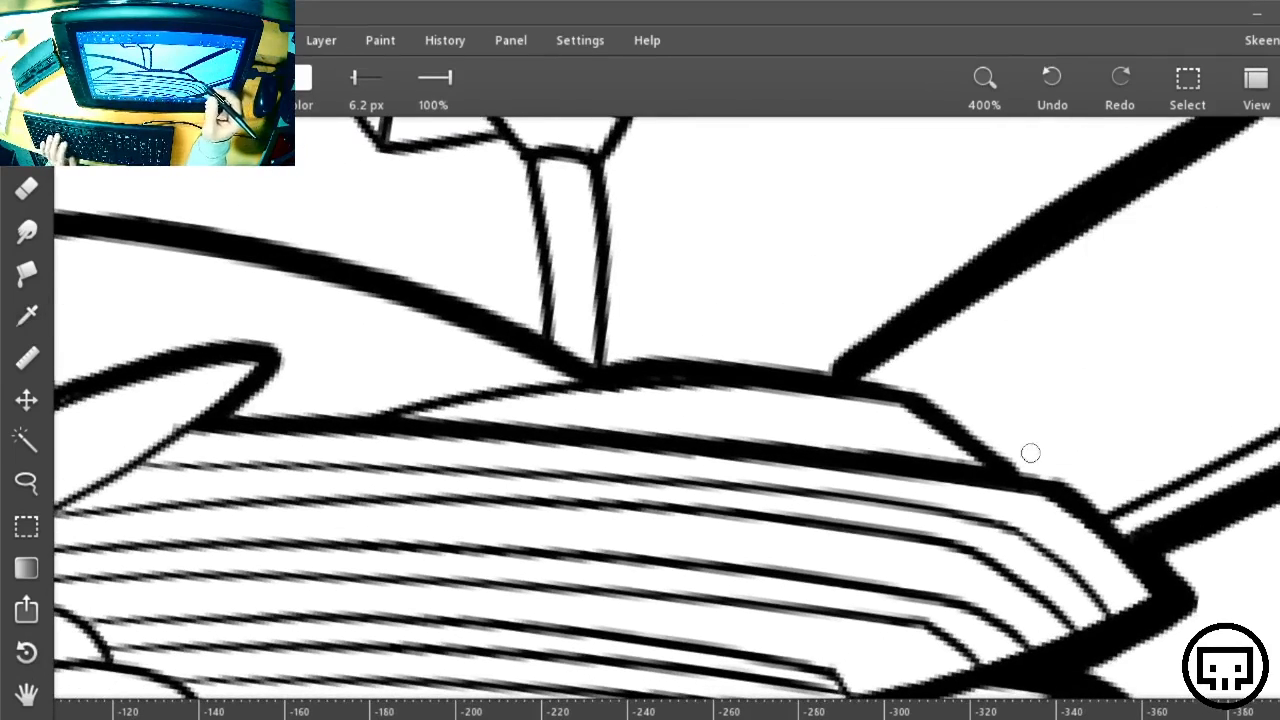
click(300, 78)
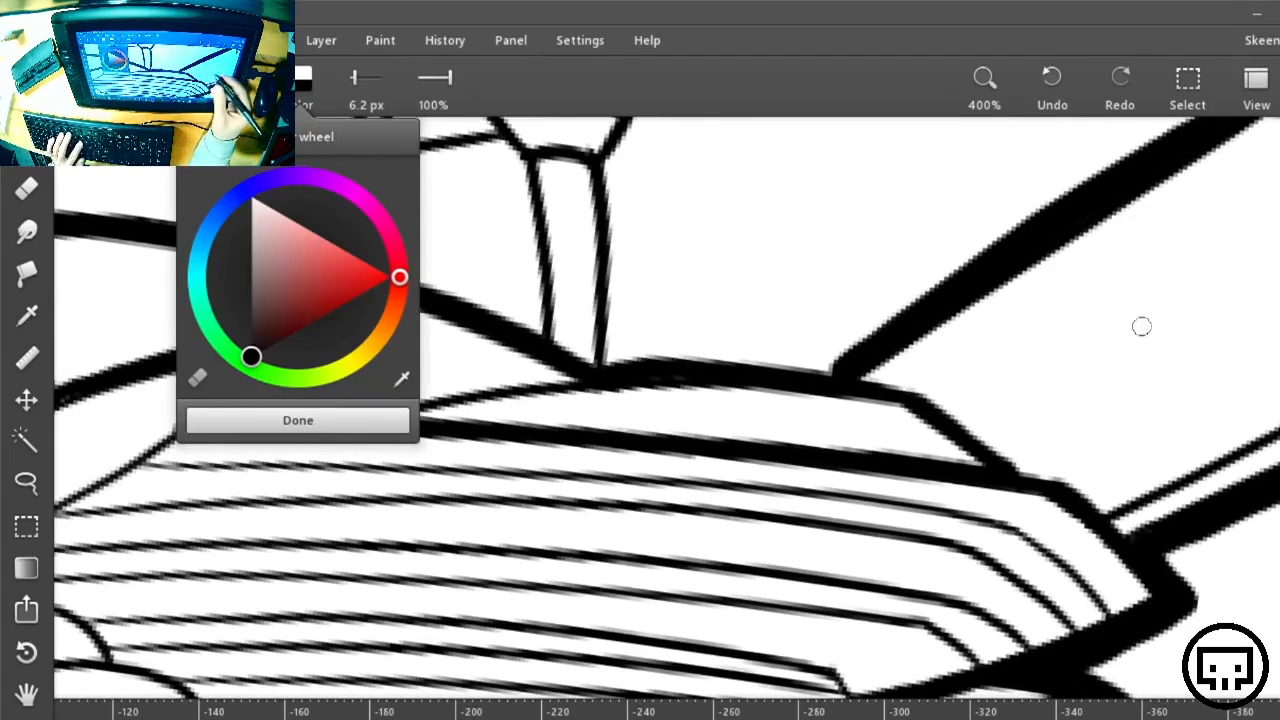
click(934, 302)
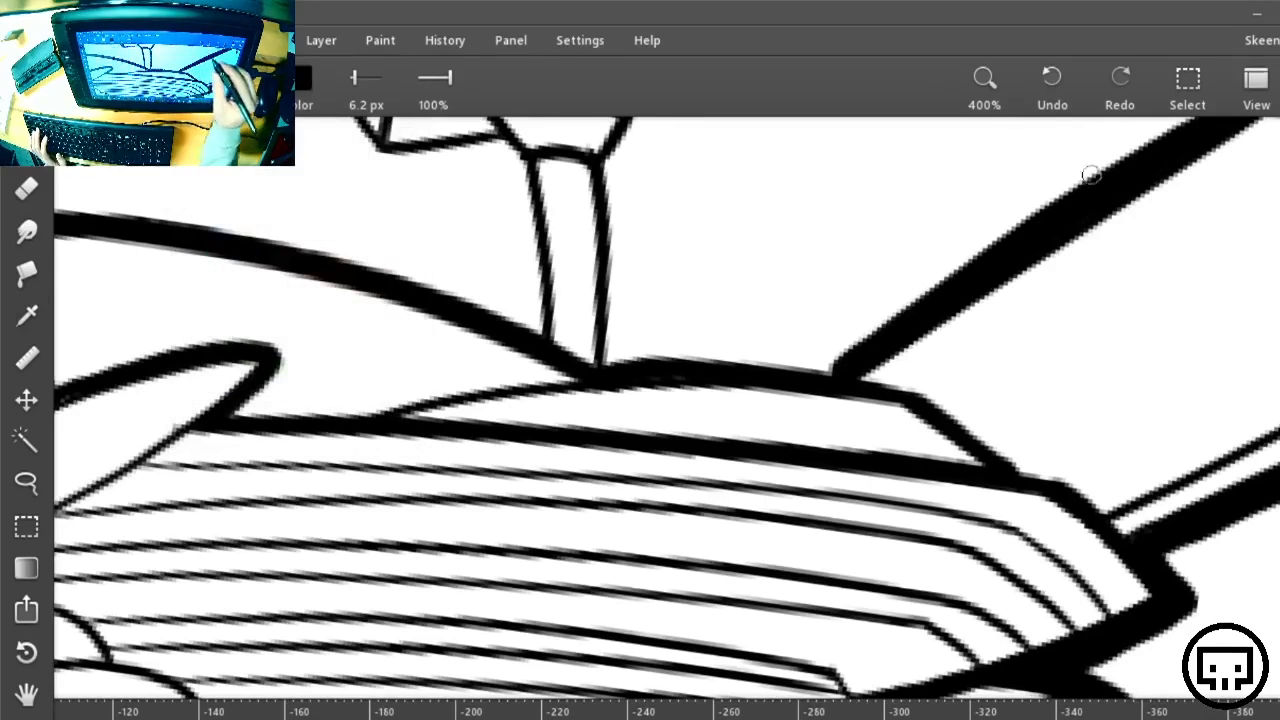
mouse_move(1020, 234)
mouse_down()
mouse_move(914, 302)
mouse_move(836, 375)
mouse_up()
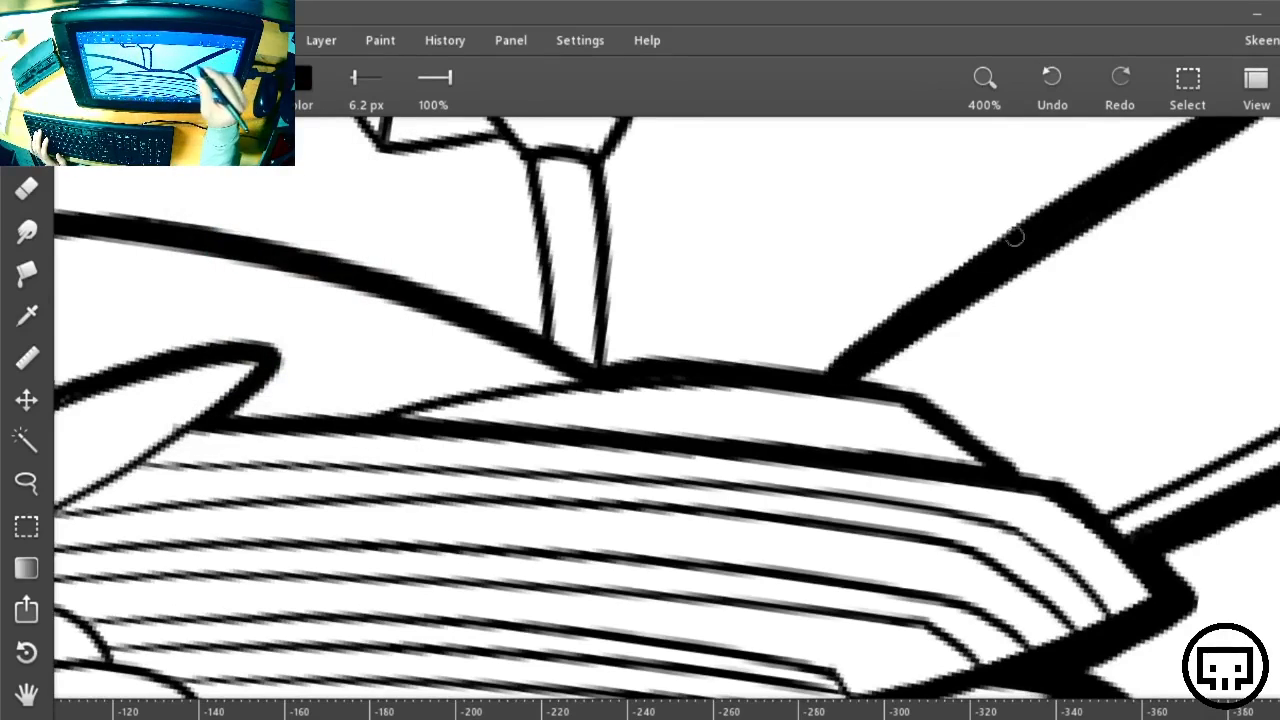
drag(1014, 236, 827, 366)
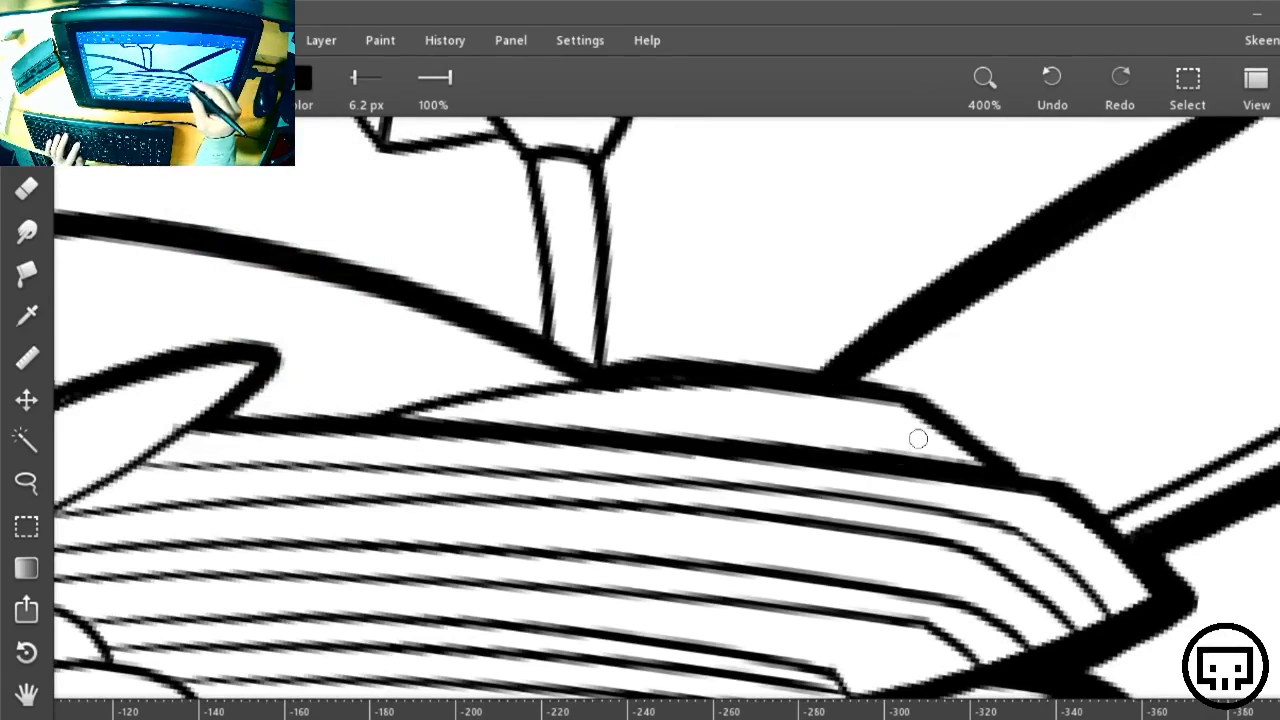
Thicken the underside outline between the tail and the rear leg, and rotate the canvas to follow the belly curve
mouse_move(918, 438)
mouse_down()
mouse_move(904, 337)
mouse_move(912, 358)
mouse_move(838, 345)
mouse_move(806, 367)
mouse_up()
key(space)
key(alt)
key(space)
drag(779, 428, 755, 345)
drag(763, 182, 597, 344)
key(space)
Thicken the belly outline from the rear leg past the front leg to the lower breast
mouse_move(741, 417)
mouse_down()
mouse_move(891, 379)
mouse_move(1086, 295)
mouse_up()
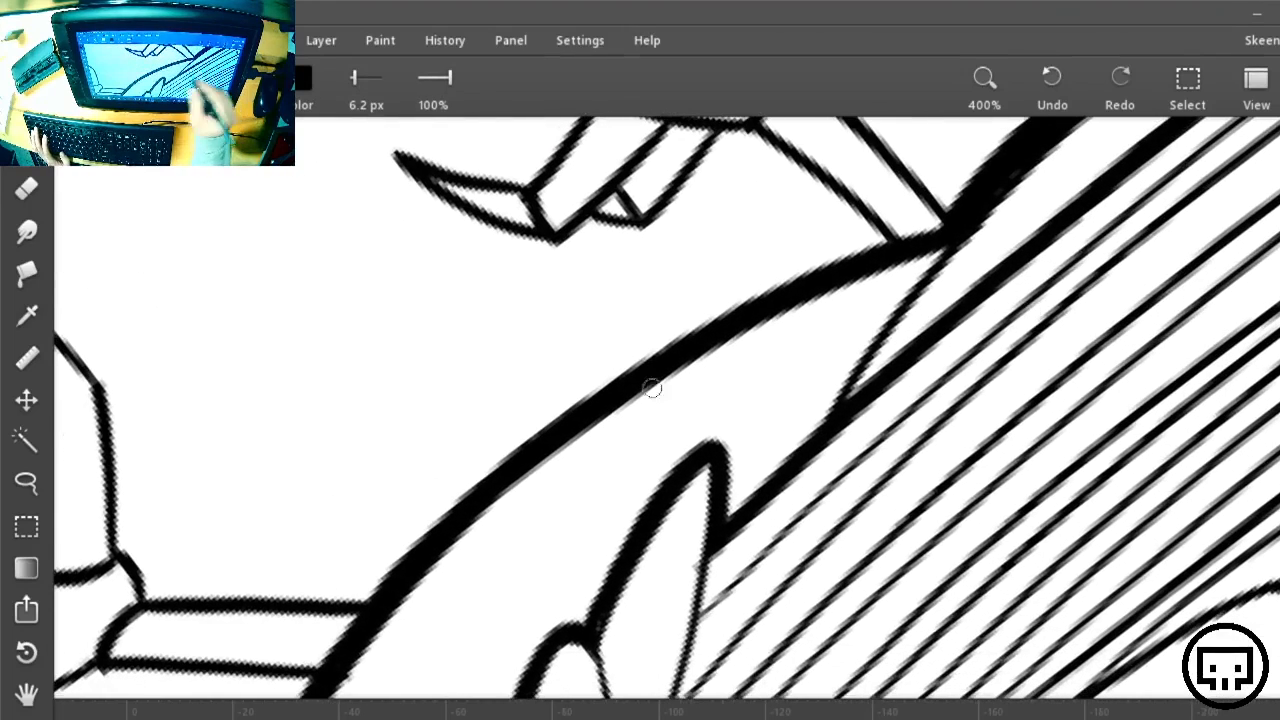
mouse_move(326, 650)
mouse_down()
mouse_move(421, 534)
mouse_move(634, 364)
mouse_move(776, 287)
mouse_move(962, 207)
mouse_up()
key(space)
drag(526, 529, 774, 177)
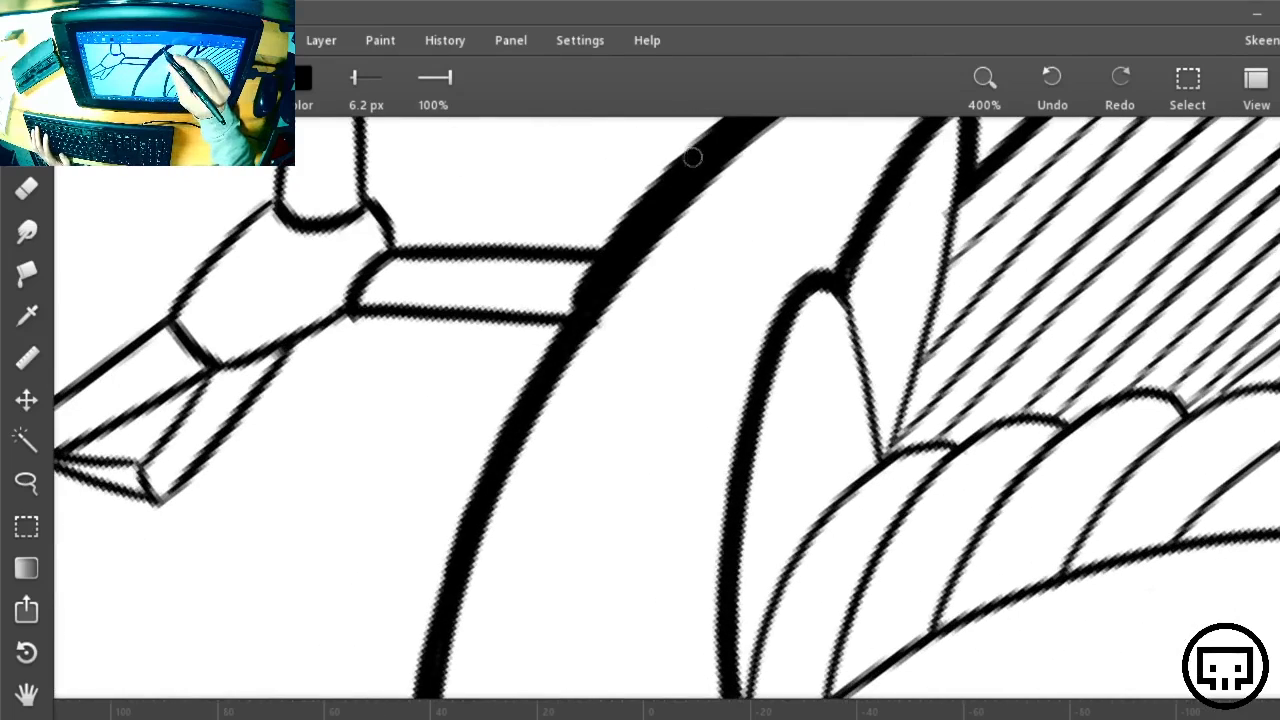
mouse_move(693, 157)
mouse_down()
mouse_move(540, 345)
mouse_move(454, 533)
mouse_move(410, 697)
mouse_up()
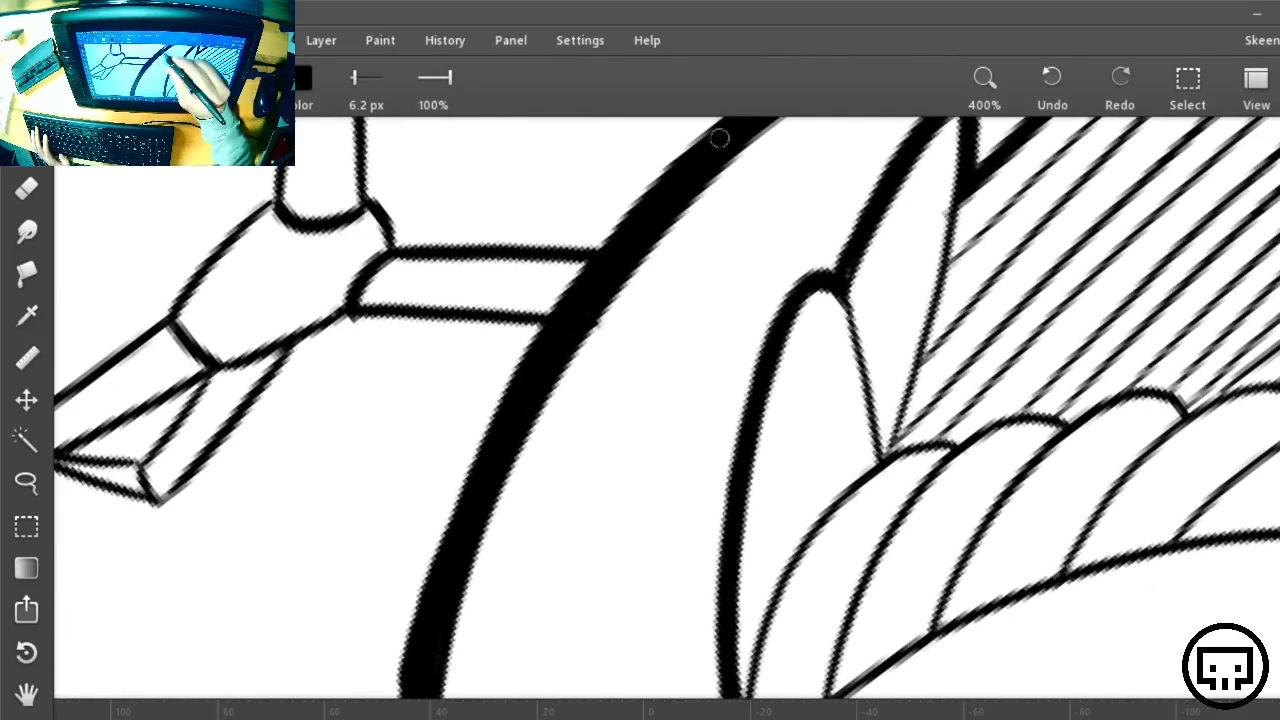
mouse_move(563, 308)
mouse_down()
mouse_move(443, 509)
mouse_move(405, 697)
mouse_up()
Thicken the breast outline up to the corner of the throat band
key(space)
drag(554, 600, 549, 194)
mouse_move(398, 237)
mouse_down()
mouse_move(400, 509)
mouse_move(447, 700)
mouse_up()
mouse_move(400, 237)
mouse_down()
mouse_move(389, 449)
mouse_move(400, 594)
mouse_move(443, 700)
mouse_move(557, 494)
mouse_move(429, 391)
mouse_up()
key(space)
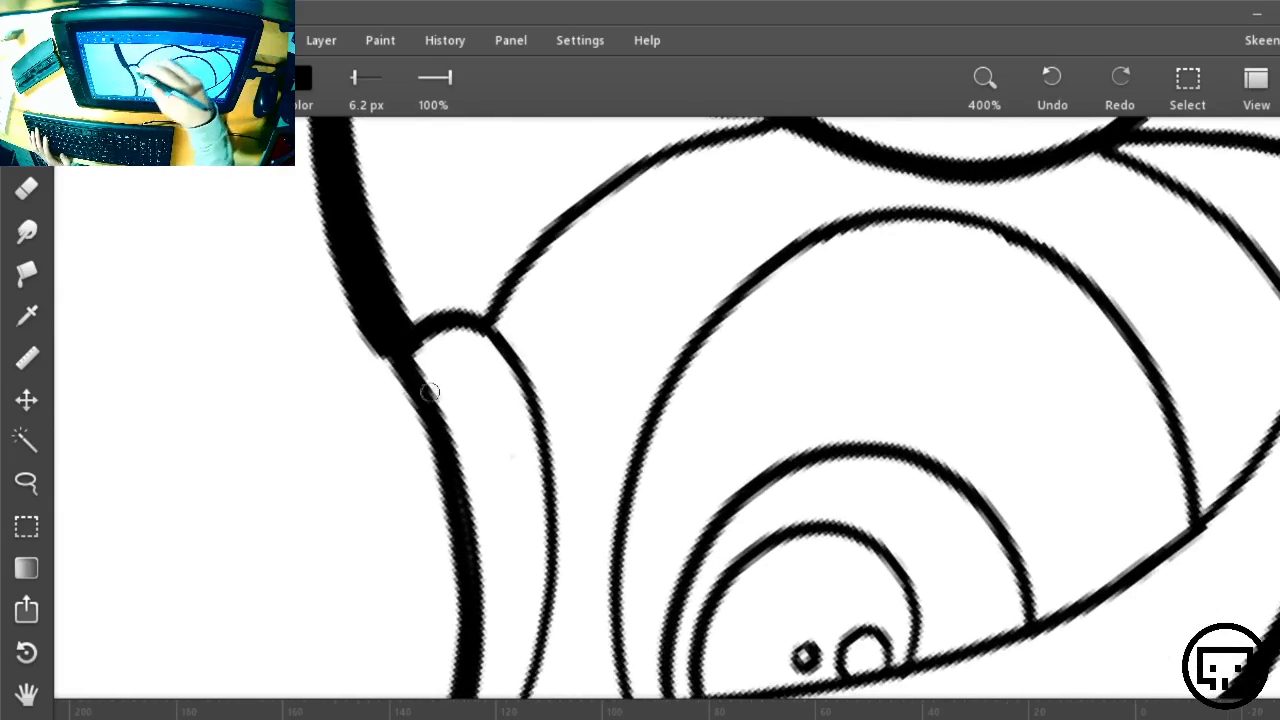
Thicken the throat outline from the corner of the throat band up to the base of the beak
mouse_move(538, 564)
mouse_down()
mouse_move(523, 309)
mouse_move(574, 307)
mouse_up()
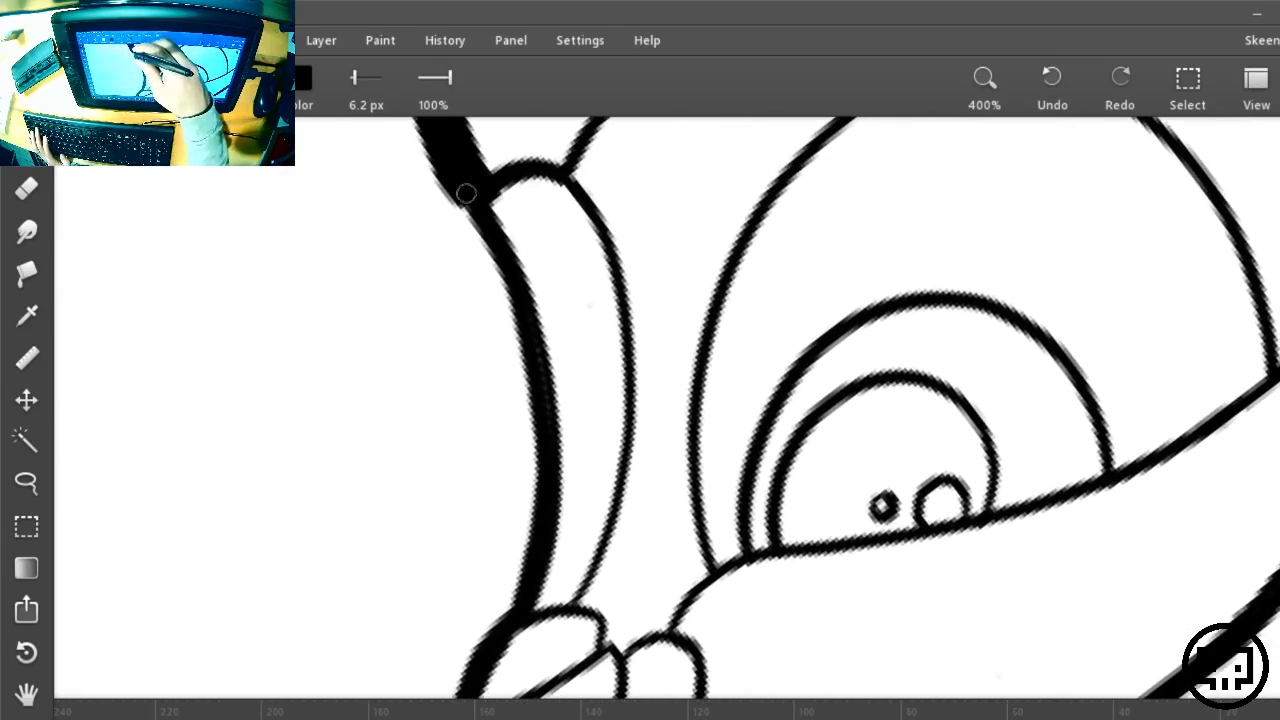
mouse_move(466, 193)
mouse_down()
mouse_move(452, 212)
mouse_move(503, 278)
mouse_move(529, 382)
mouse_move(537, 488)
mouse_move(501, 597)
mouse_up()
mouse_move(452, 196)
mouse_down()
mouse_move(495, 291)
mouse_move(527, 437)
mouse_move(508, 610)
mouse_up()
Rotate the canvas to follow the head curve and thicken the outline at the back of the head down to the neck corner
drag(641, 564, 732, 215)
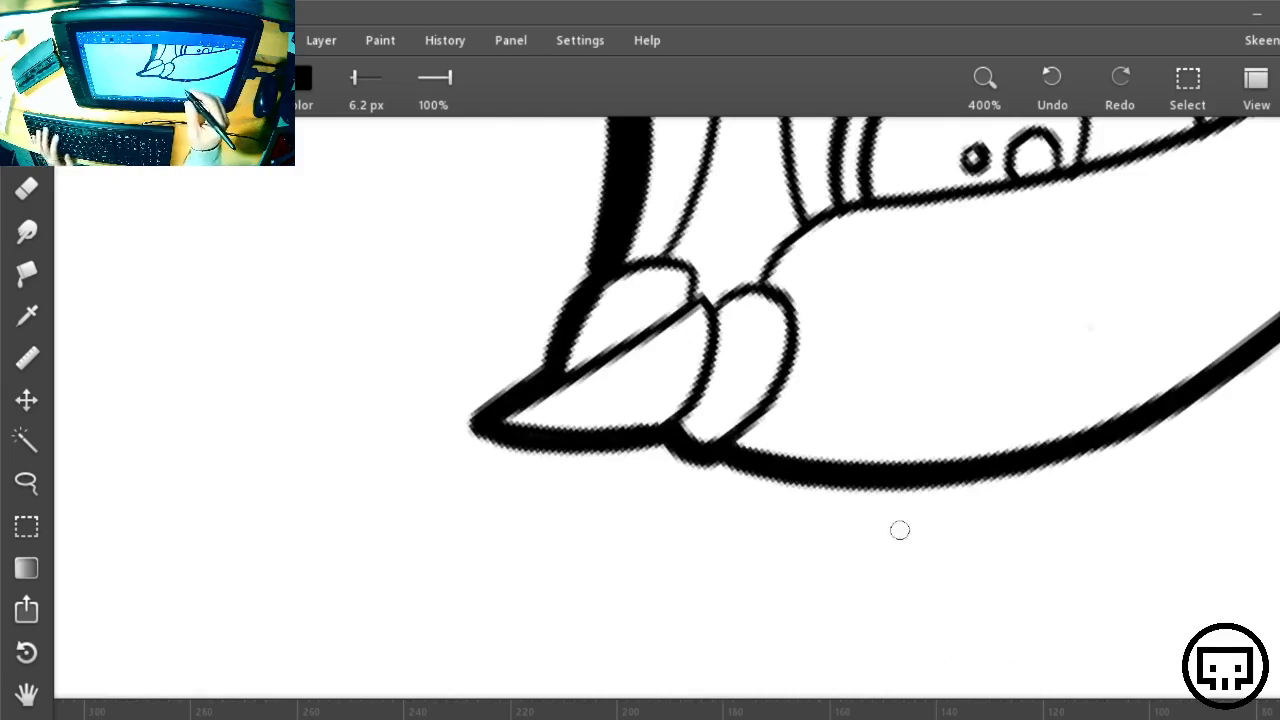
key(r)
drag(932, 528, 546, 223)
drag(705, 413, 1275, 408)
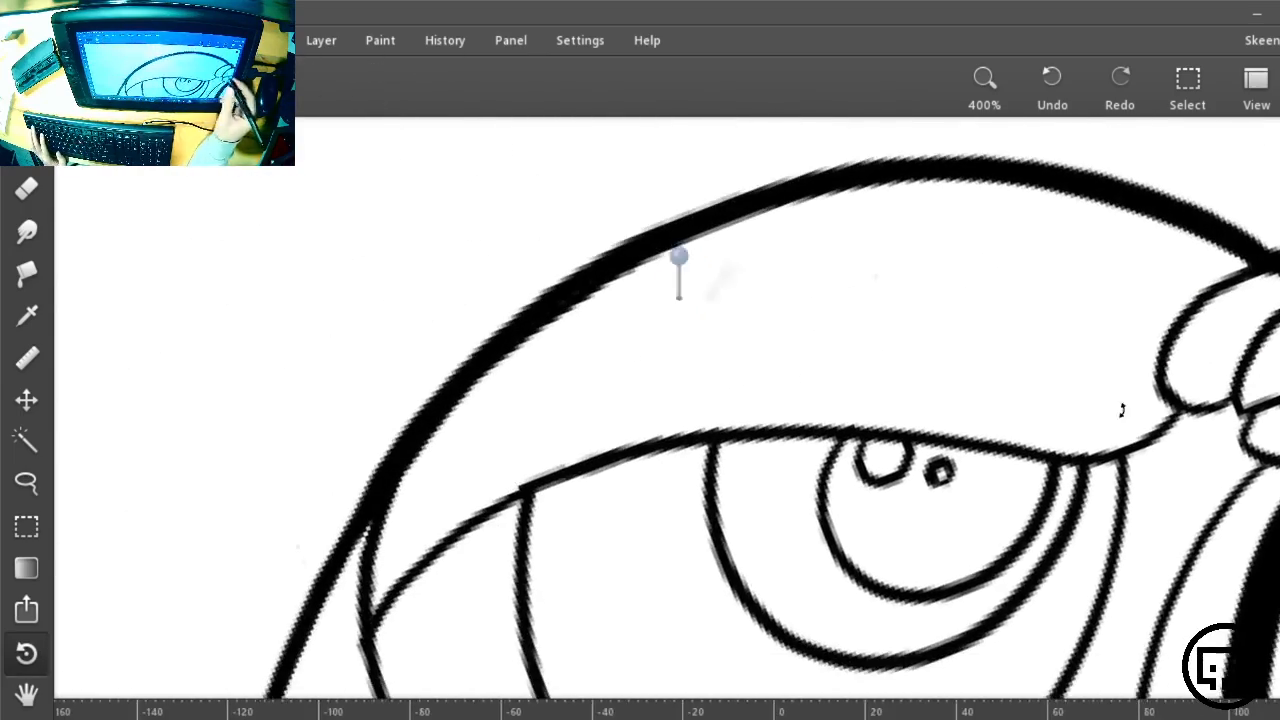
drag(705, 582, 619, 389)
drag(526, 302, 509, 370)
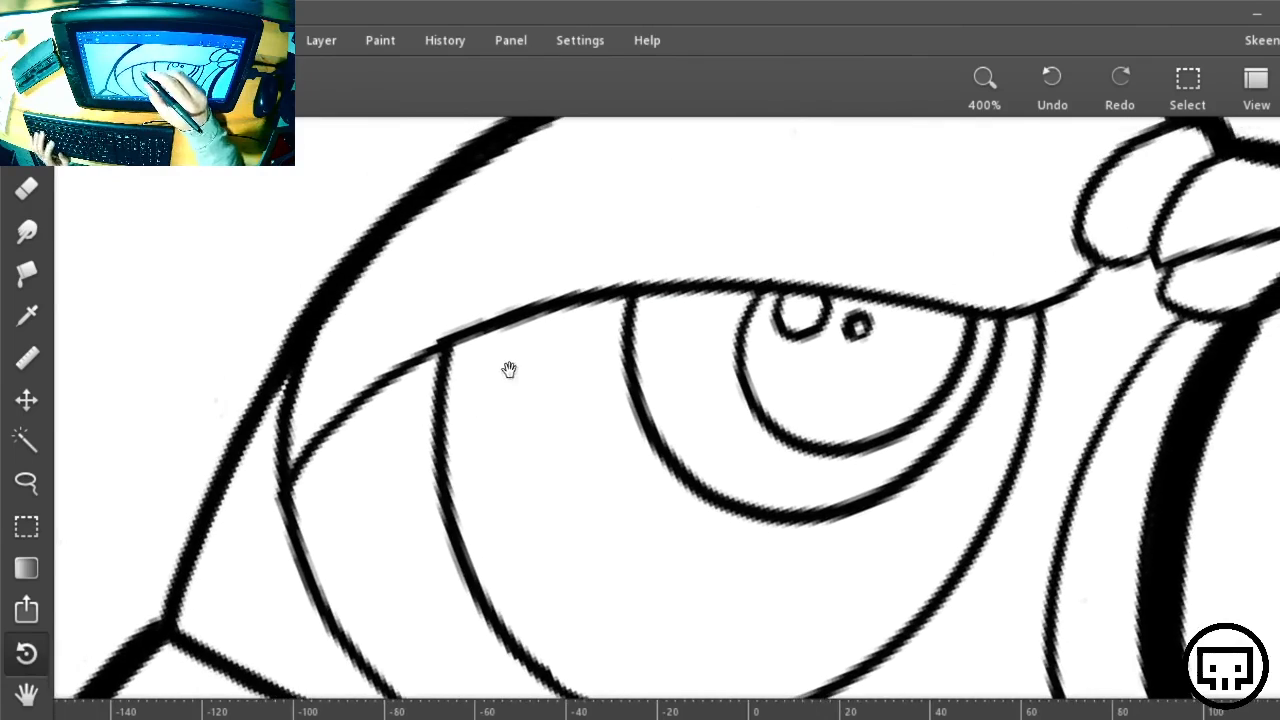
key(b)
mouse_move(484, 131)
mouse_down()
mouse_move(354, 228)
mouse_move(271, 345)
mouse_move(203, 468)
mouse_move(153, 628)
mouse_up()
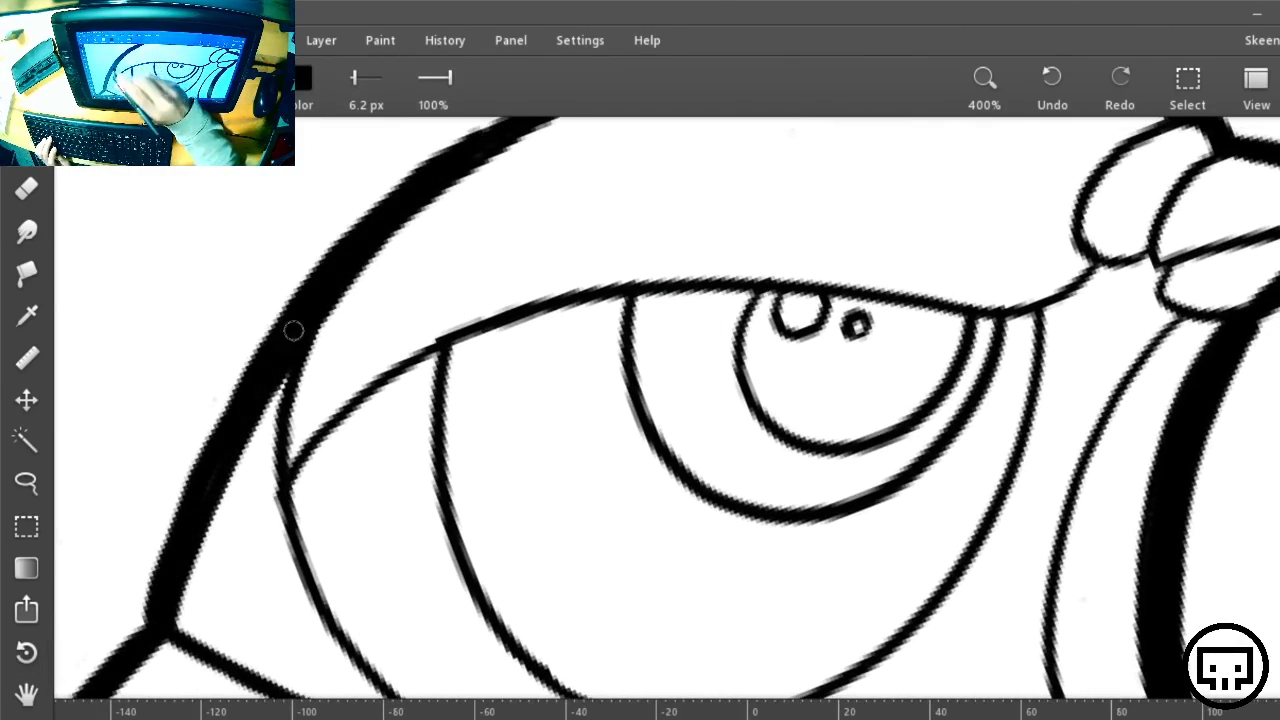
Thicken the crown outline from the back of the head to the top of the head
mouse_move(527, 215)
mouse_down()
mouse_move(500, 460)
mouse_move(520, 484)
mouse_up()
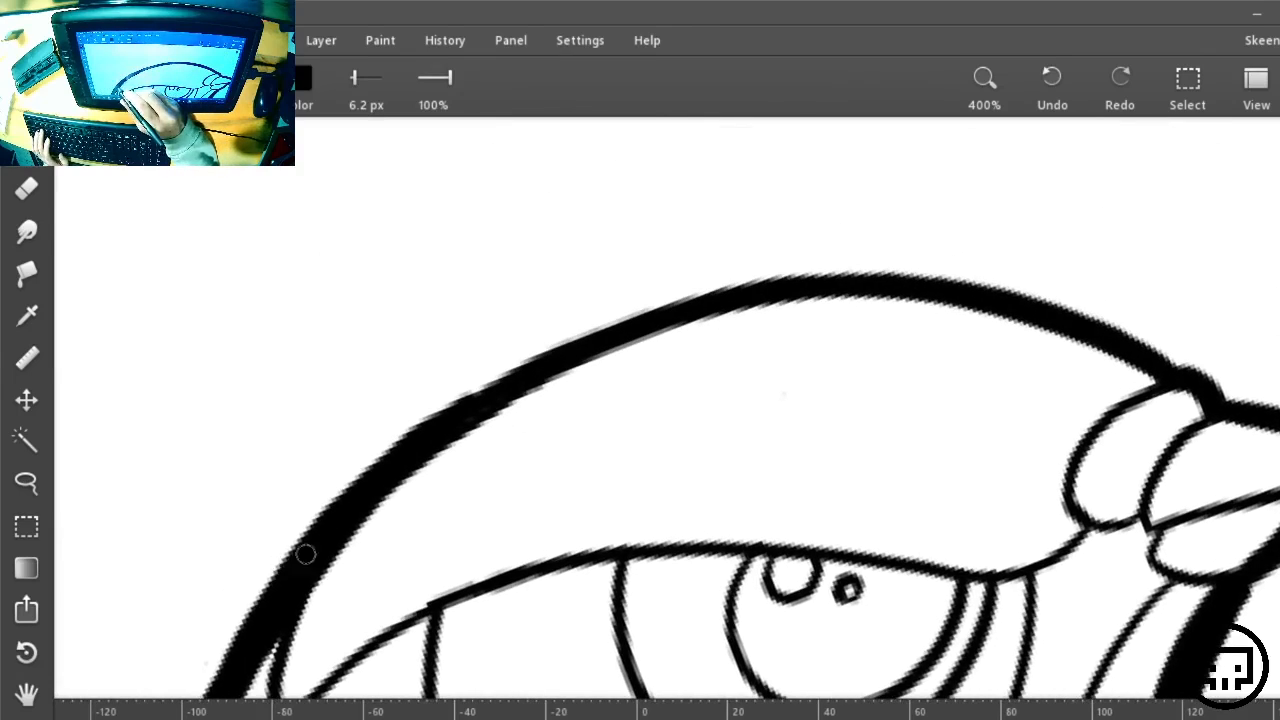
mouse_move(306, 553)
mouse_down()
mouse_move(508, 366)
mouse_move(720, 291)
mouse_move(909, 280)
mouse_up()
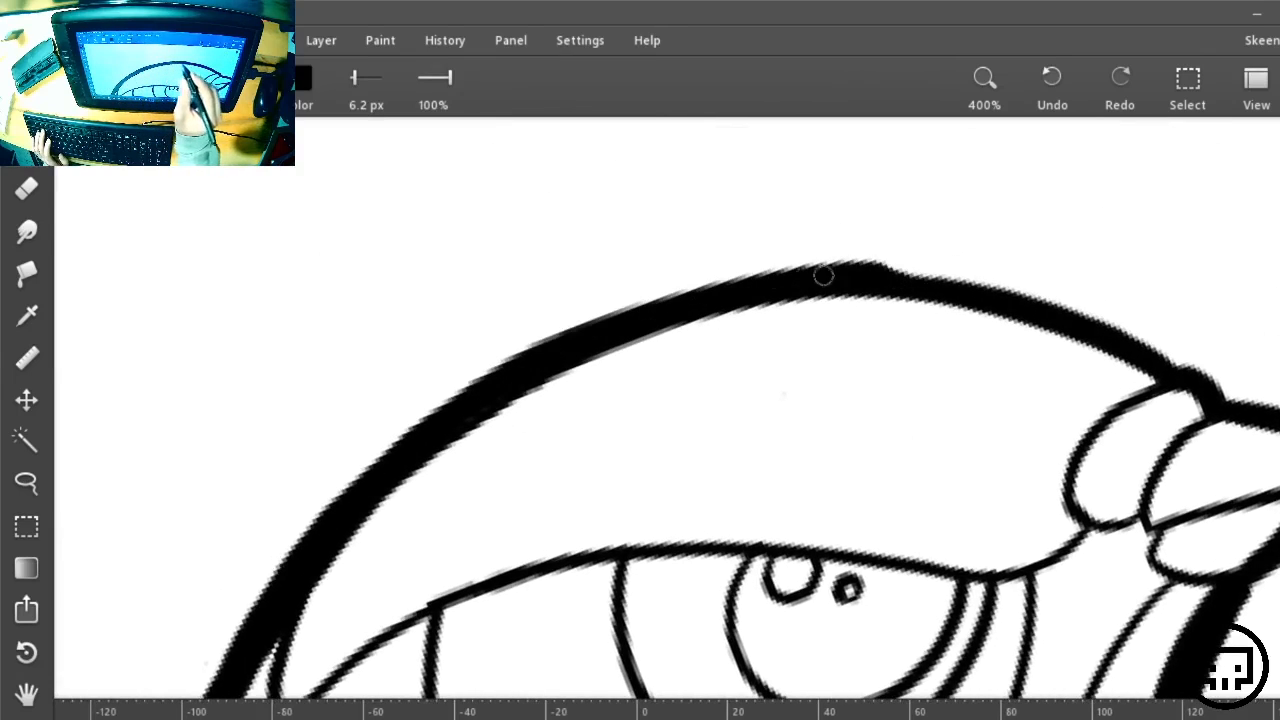
mouse_move(823, 276)
mouse_down()
mouse_move(603, 320)
mouse_move(381, 461)
mouse_up()
Rotate the canvas to follow the forehead and thicken its outline from the top of the head to the beak base
key(r)
drag(932, 510, 967, 385)
mouse_move(817, 531)
mouse_down()
mouse_move(609, 499)
mouse_move(809, 534)
mouse_move(897, 441)
mouse_up()
key(space)
mouse_move(862, 328)
mouse_down()
mouse_move(843, 334)
mouse_move(780, 543)
mouse_up()
key(b)
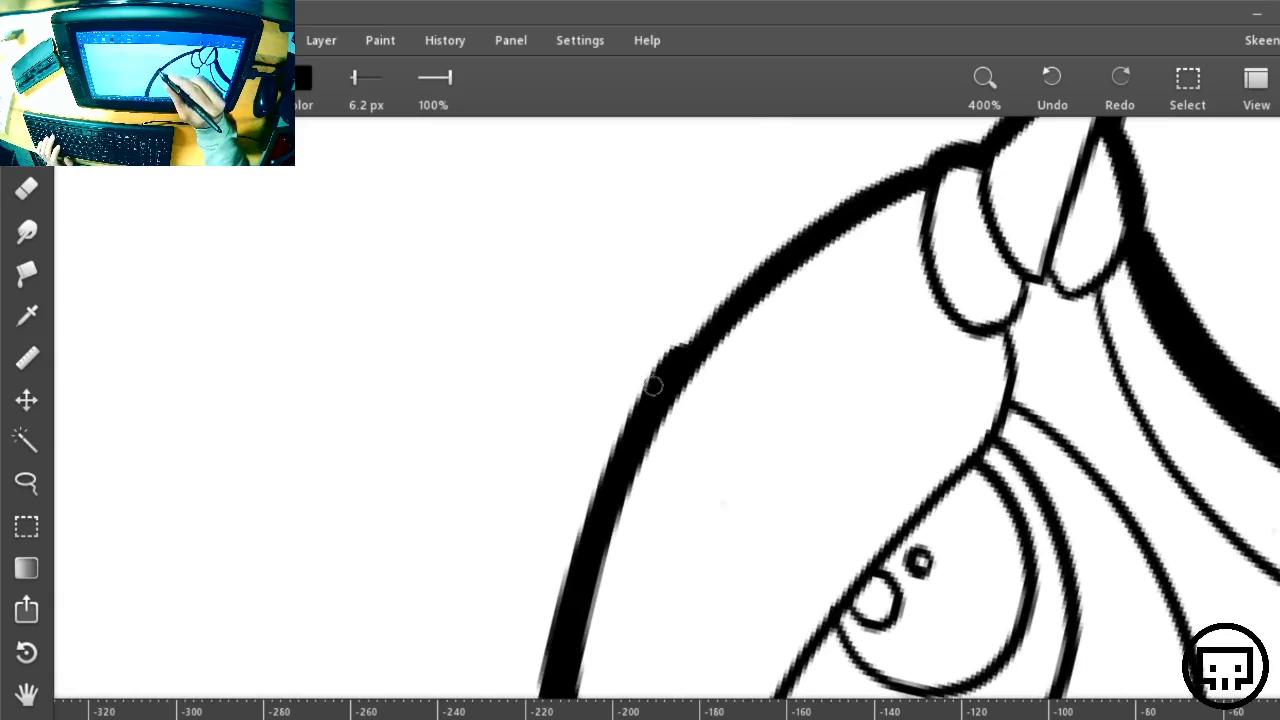
mouse_move(653, 386)
mouse_down()
mouse_move(594, 512)
mouse_move(550, 682)
mouse_up()
mouse_move(596, 494)
mouse_down()
mouse_move(691, 323)
mouse_move(866, 189)
mouse_move(956, 155)
mouse_move(916, 181)
mouse_up()
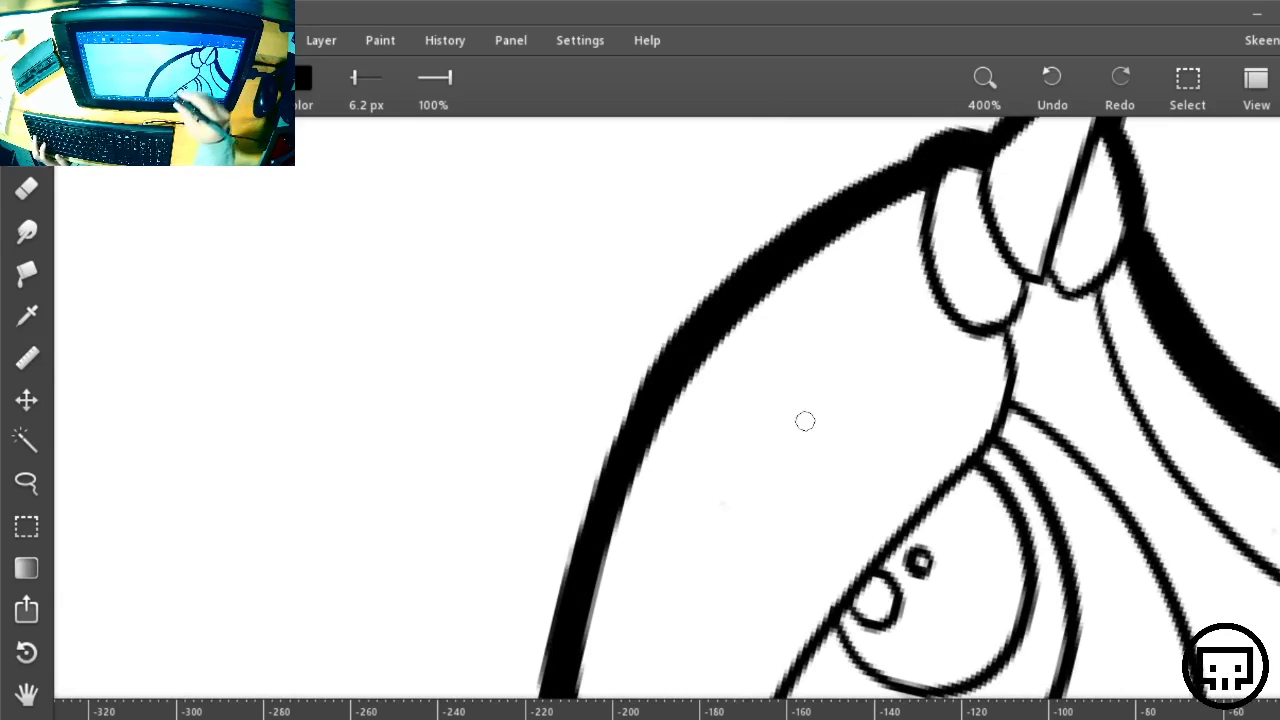
Rotate the canvas back until the bird stands upright and check the whole drawing at 50% zoom
scroll(805, 421, down, 6)
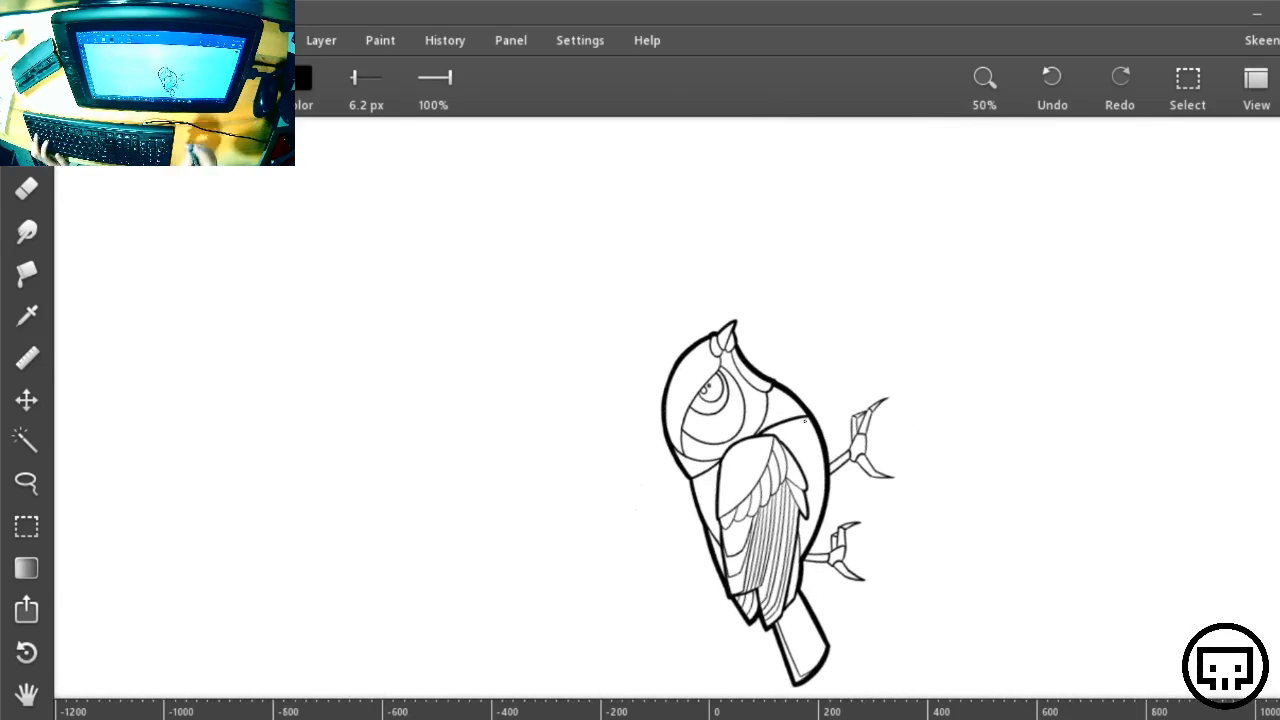
key(r)
drag(1068, 306, 748, 654)
drag(876, 593, 937, 517)
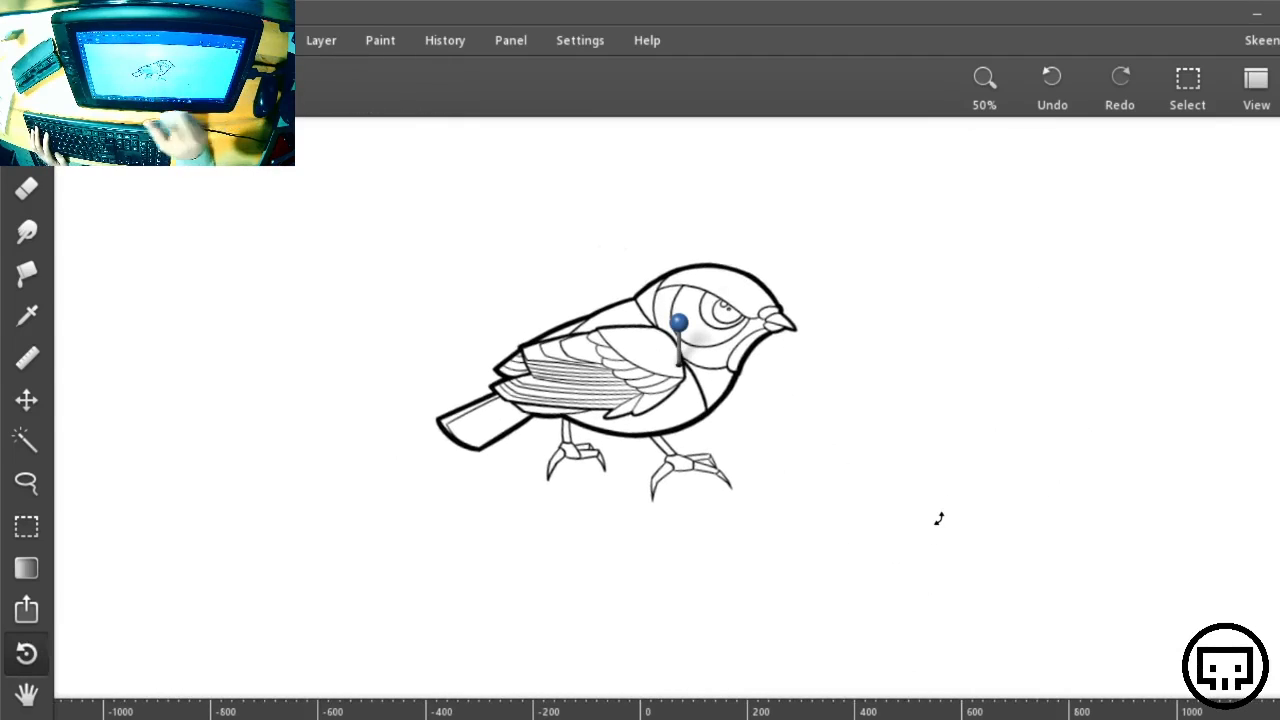